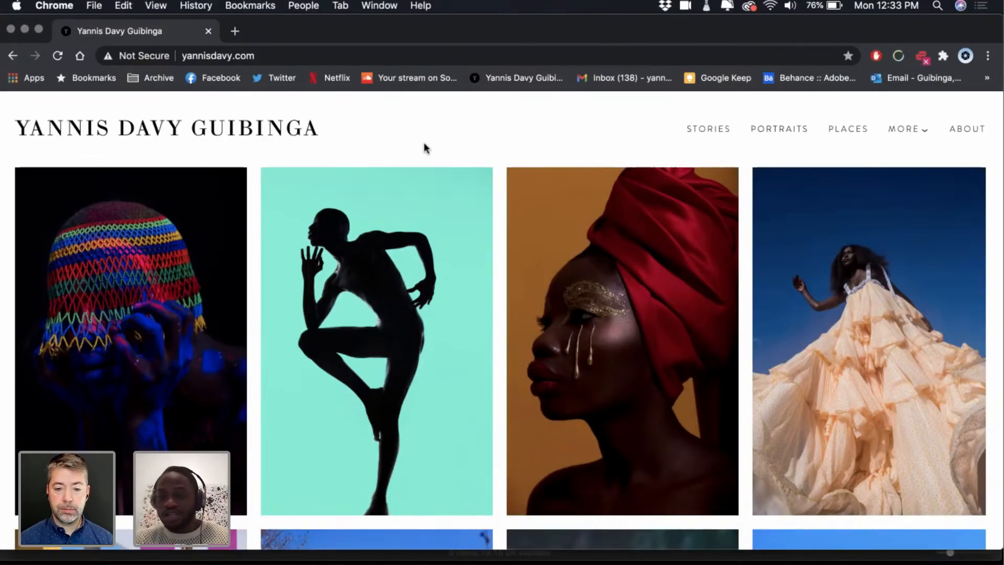
# Examine the photographs on the portfolio homepage from the first row to near the end of the gallery
pyautogui.scroll(-5, 424, 142)
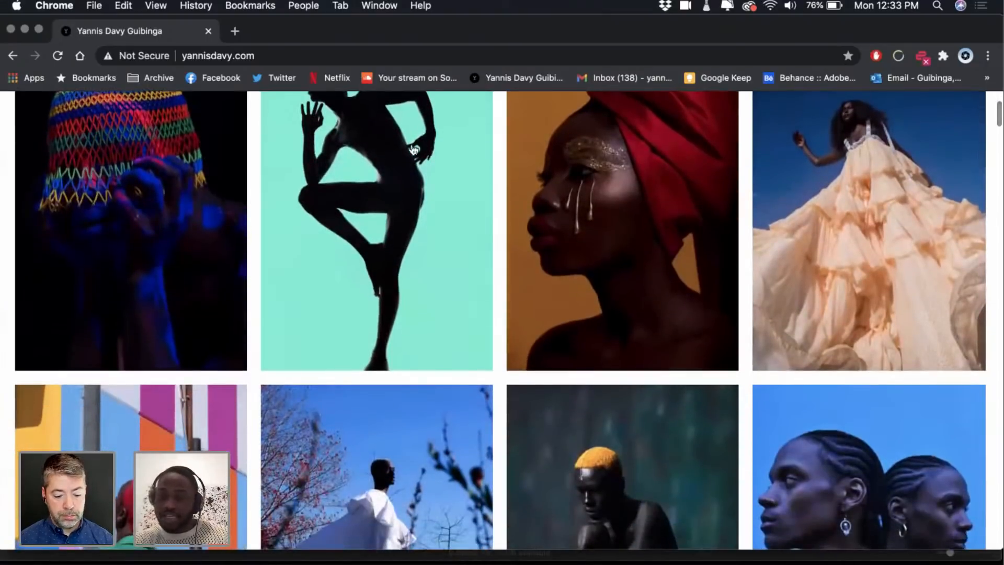
pyautogui.scroll(-1, 994, 384)
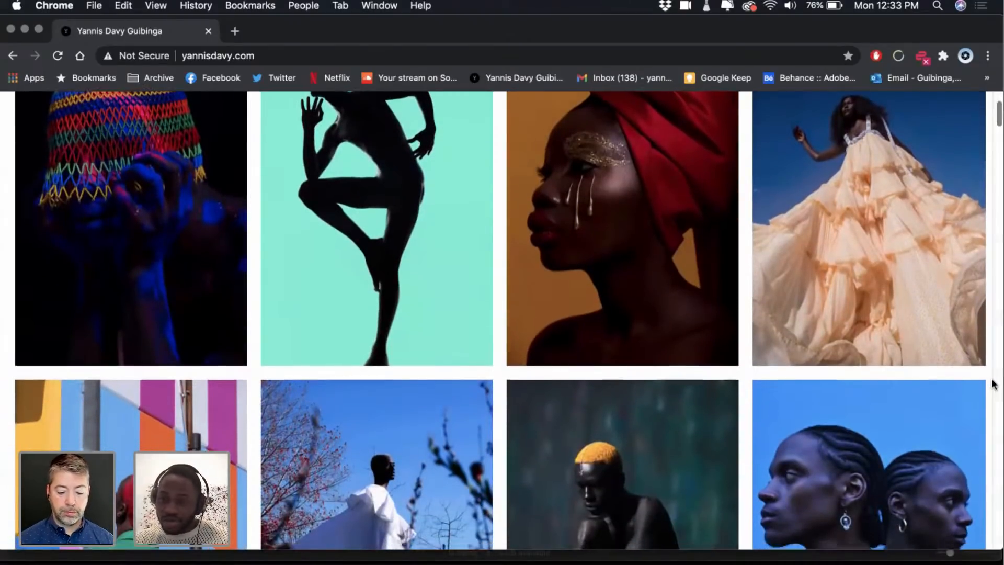
pyautogui.scroll(-7, 993, 384)
pyautogui.scroll(-3, 993, 385)
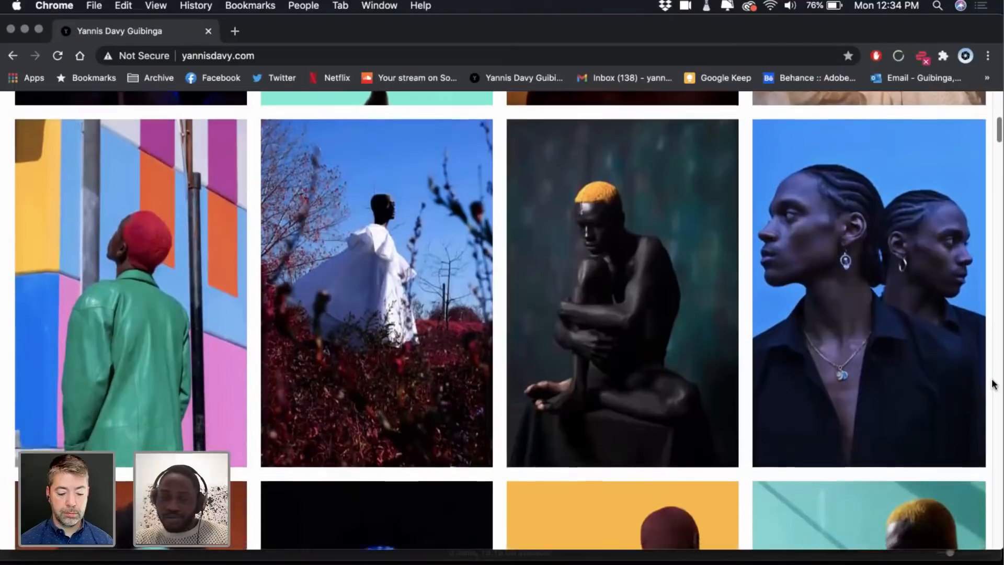
pyautogui.scroll(-2, 994, 384)
pyautogui.scroll(-6, 994, 385)
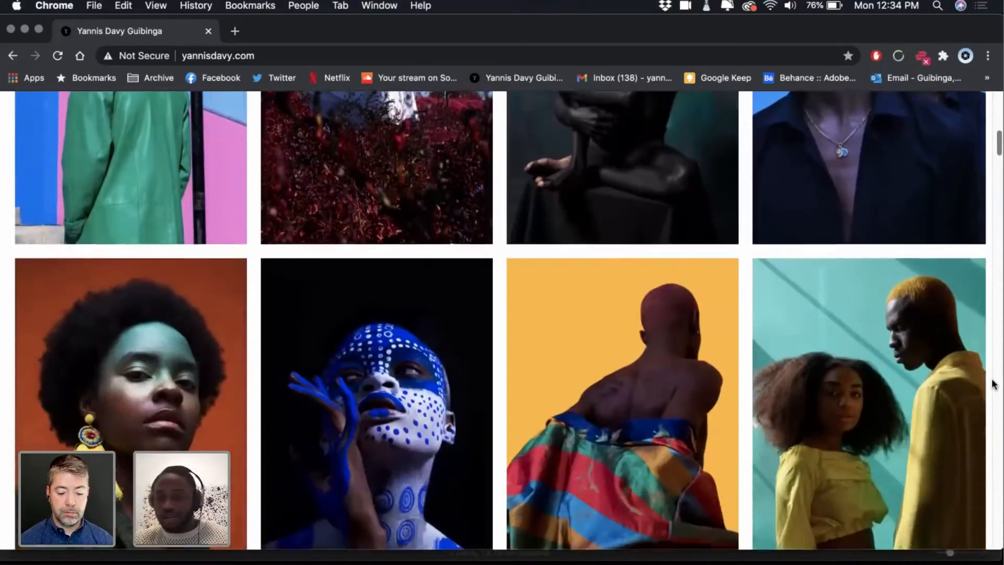
pyautogui.scroll(-2, 993, 384)
pyautogui.scroll(-2, 993, 384)
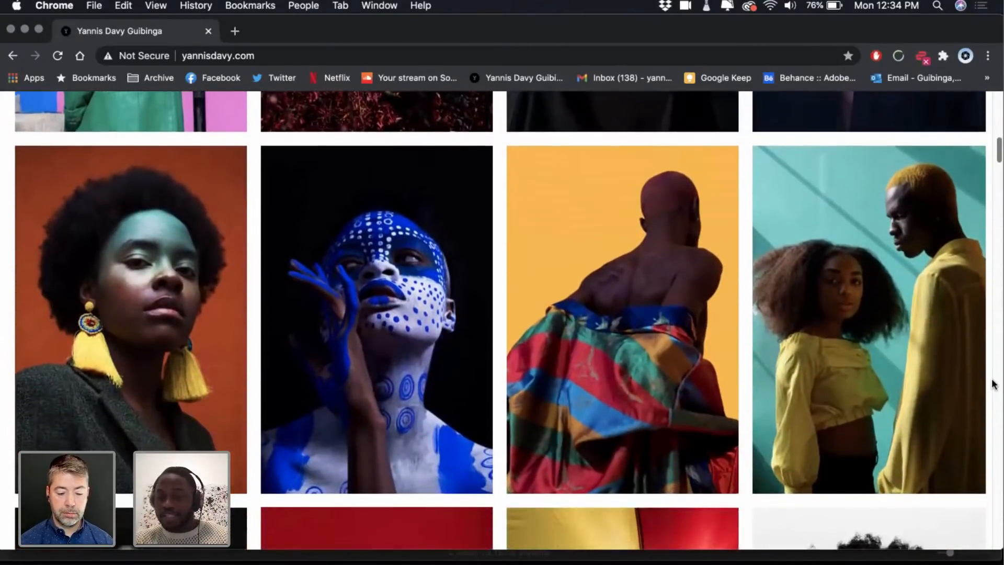
pyautogui.scroll(-8, 993, 384)
pyautogui.scroll(-9, 993, 384)
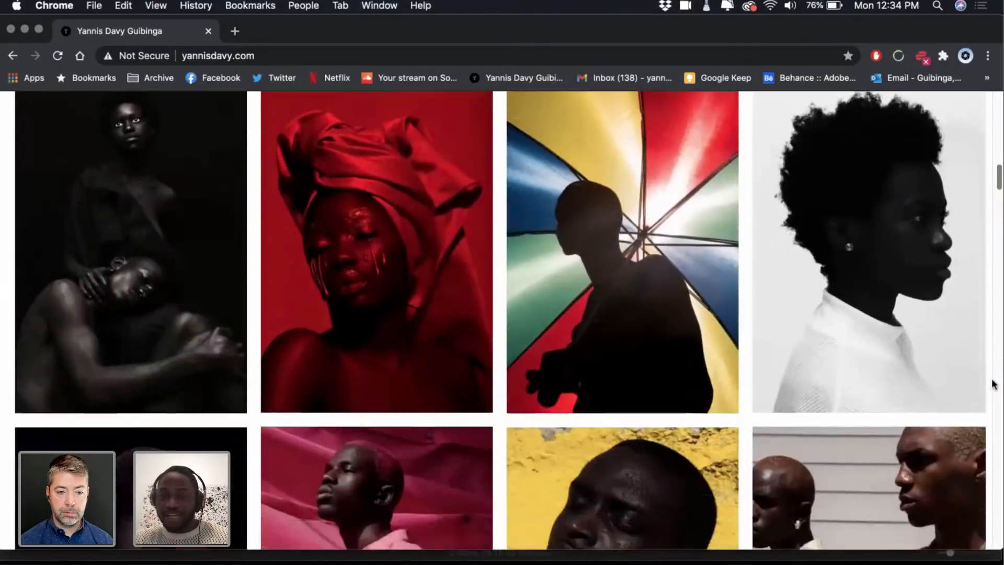
pyautogui.scroll(-2, 993, 384)
pyautogui.scroll(-10, 994, 384)
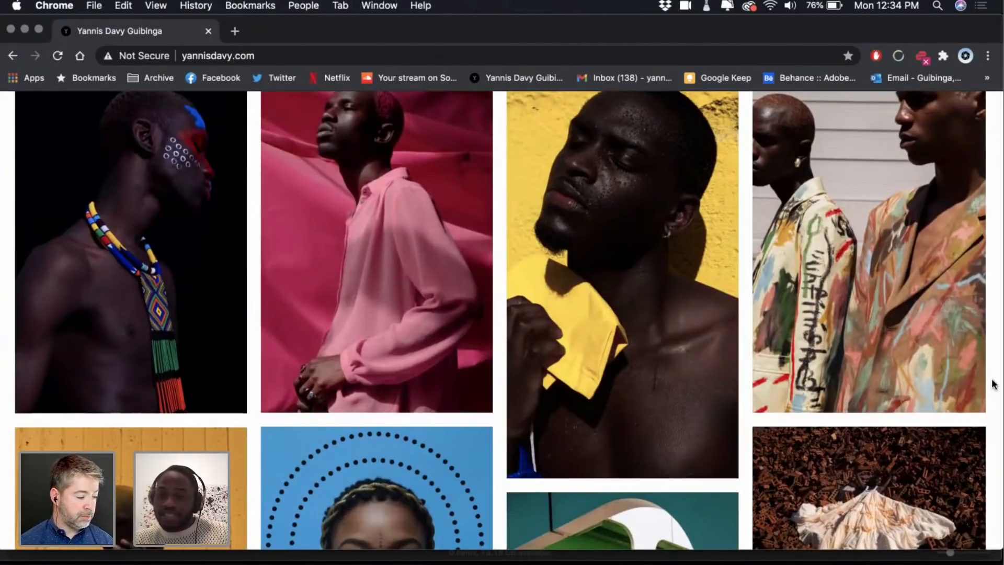
pyautogui.scroll(-5, 993, 384)
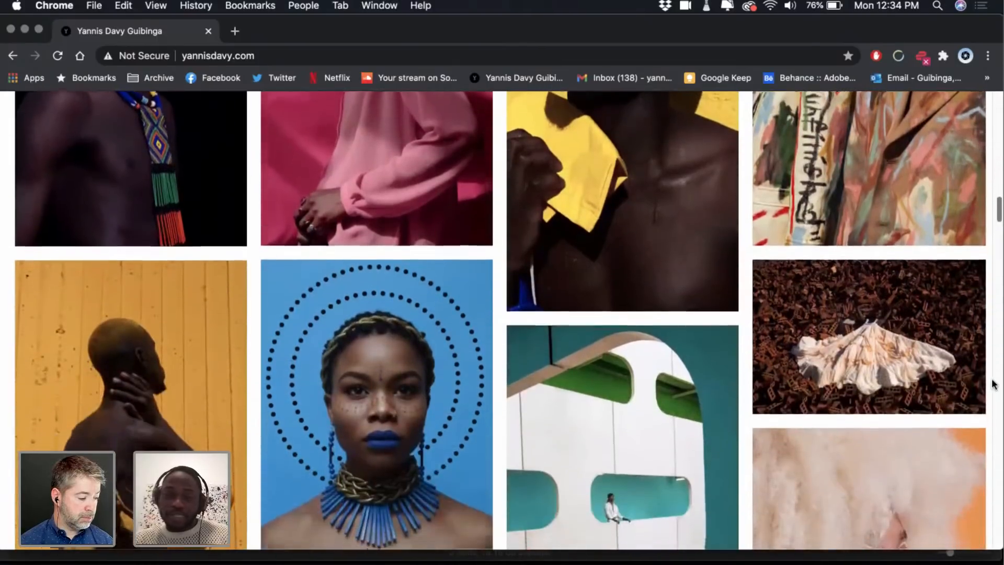
pyautogui.scroll(-1, 993, 384)
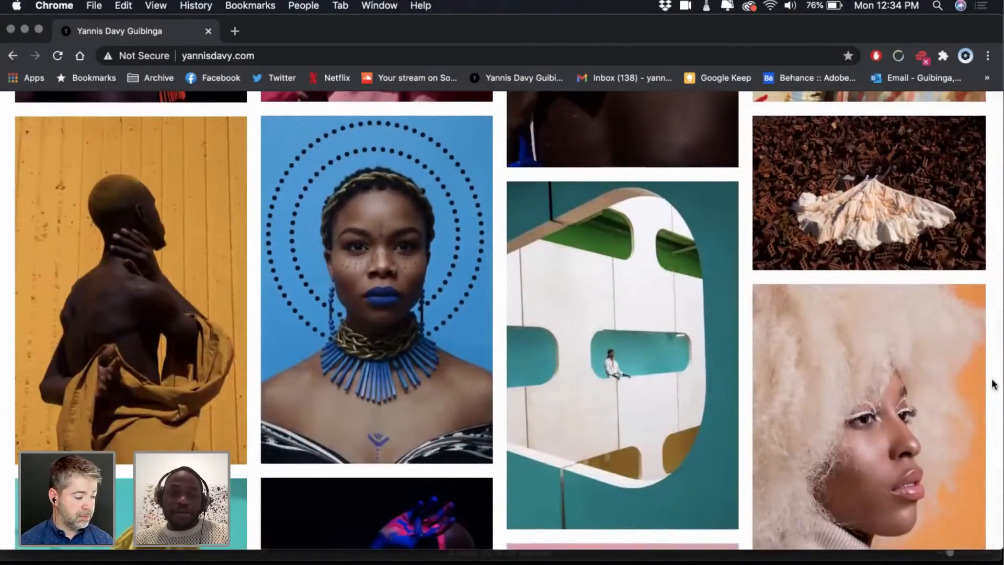
pyautogui.scroll(-1, 993, 384)
pyautogui.scroll(-2, 994, 384)
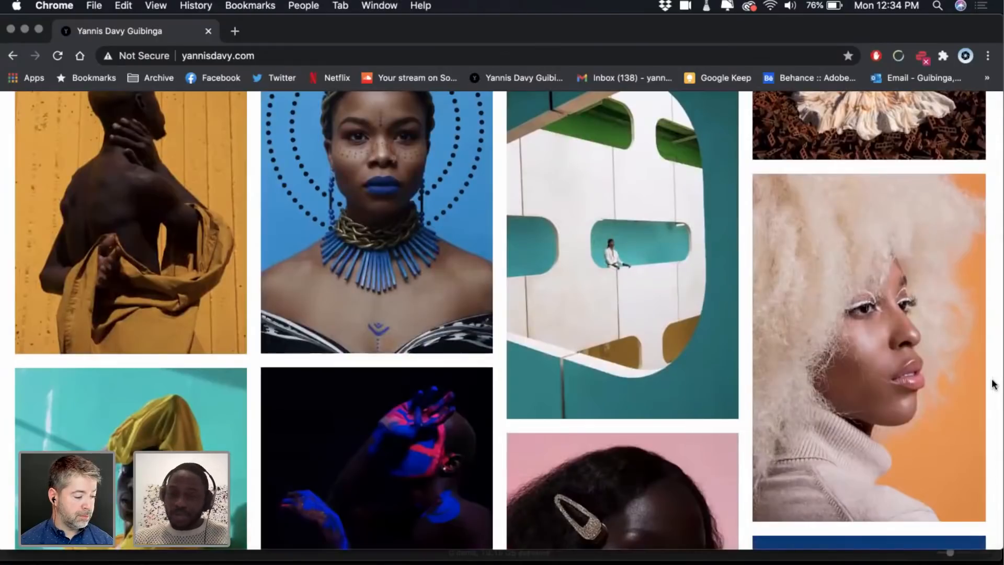
pyautogui.scroll(-4, 994, 385)
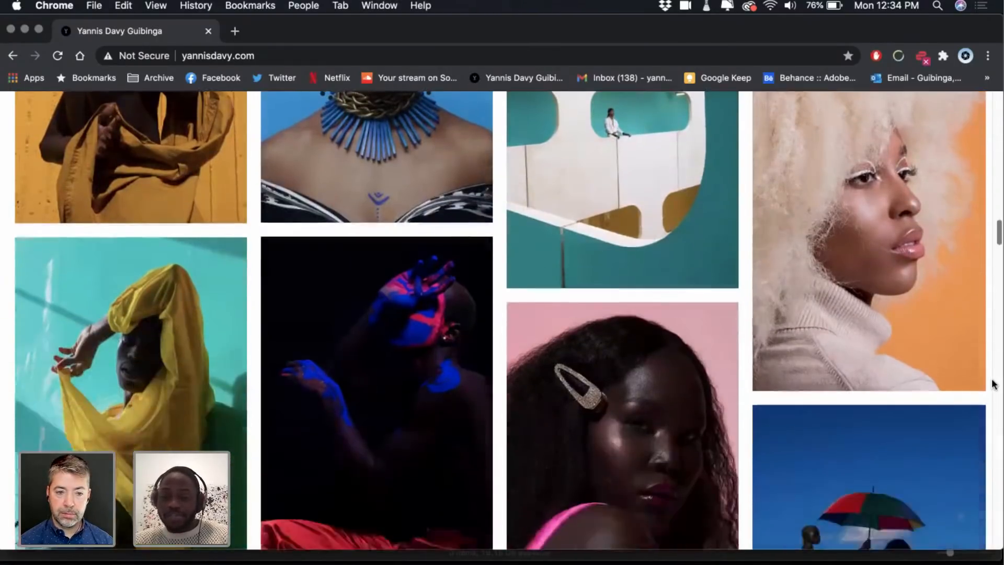
pyautogui.scroll(-3, 993, 384)
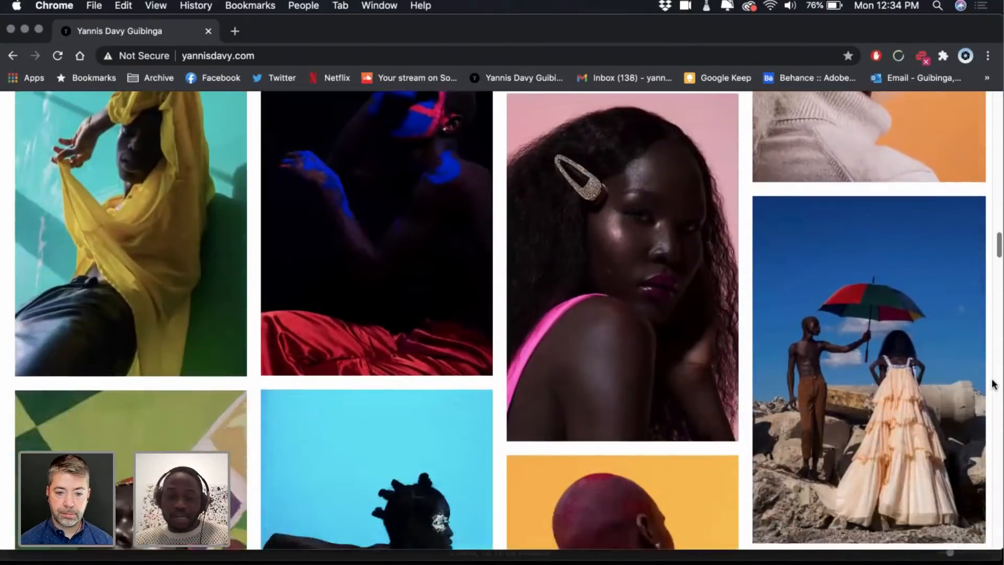
pyautogui.scroll(1, 994, 385)
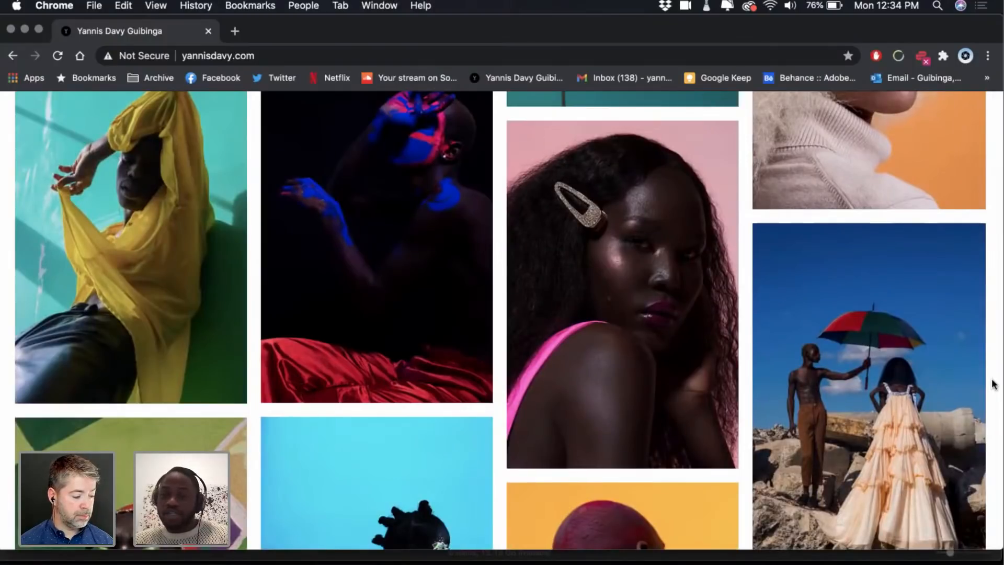
pyautogui.scroll(-5, 994, 385)
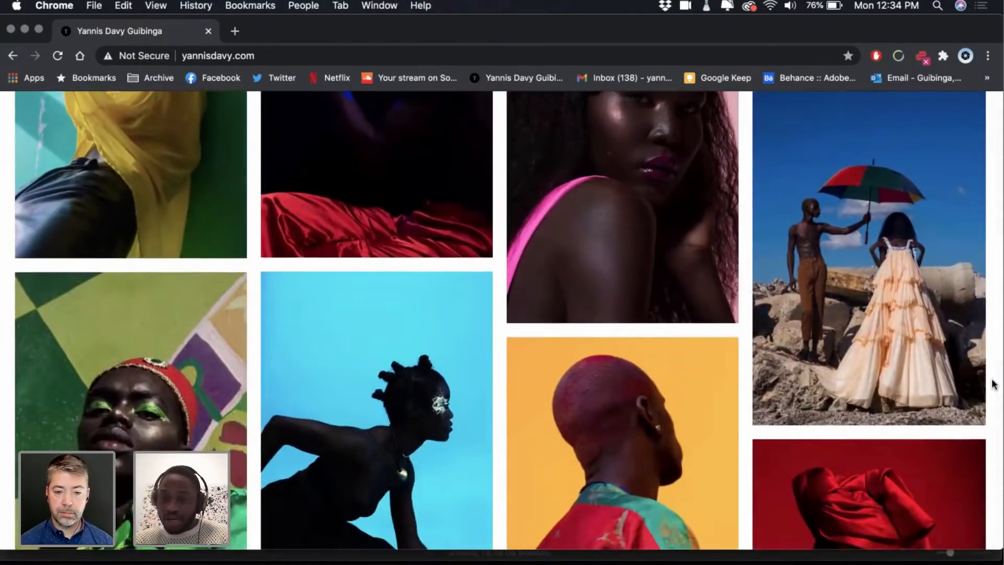
pyautogui.scroll(-4, 994, 385)
pyautogui.scroll(-4, 994, 385)
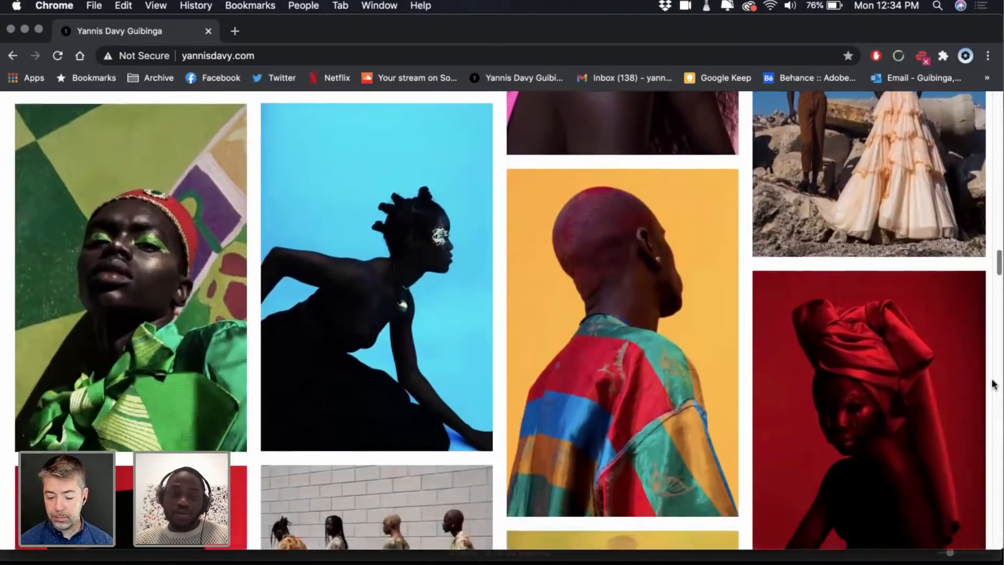
pyautogui.scroll(-5, 994, 385)
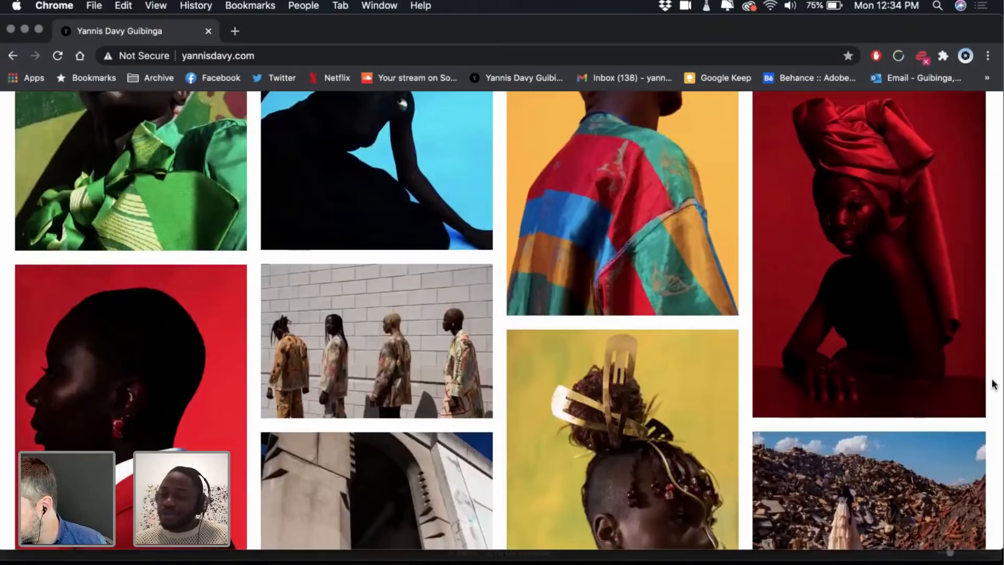
pyautogui.scroll(-1, 994, 385)
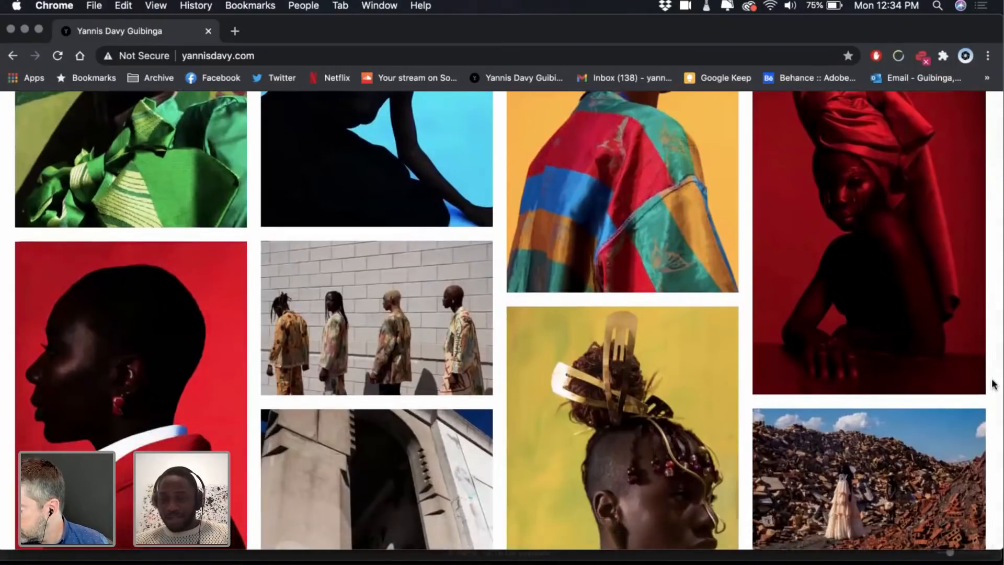
pyautogui.scroll(-2, 994, 385)
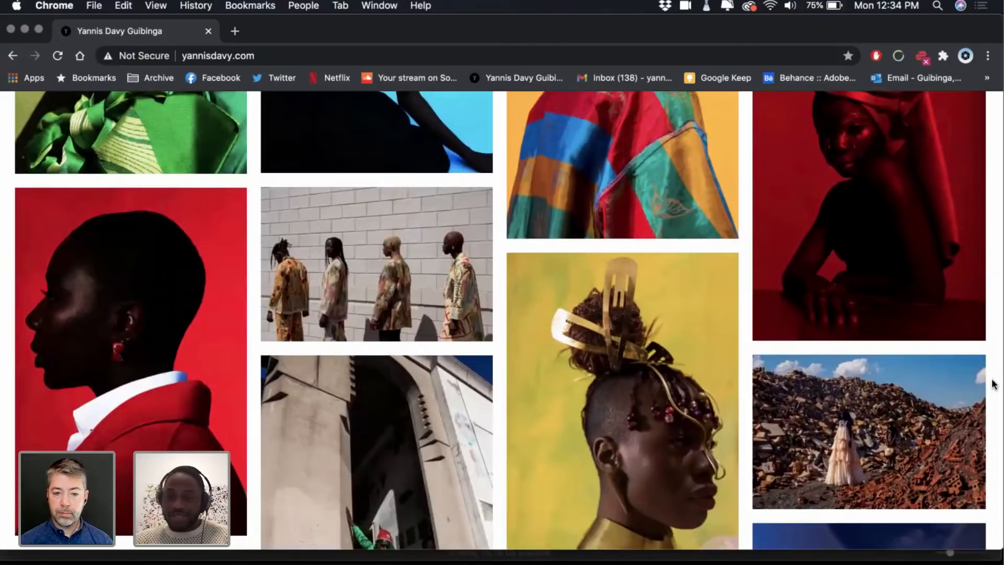
pyautogui.scroll(-2, 994, 385)
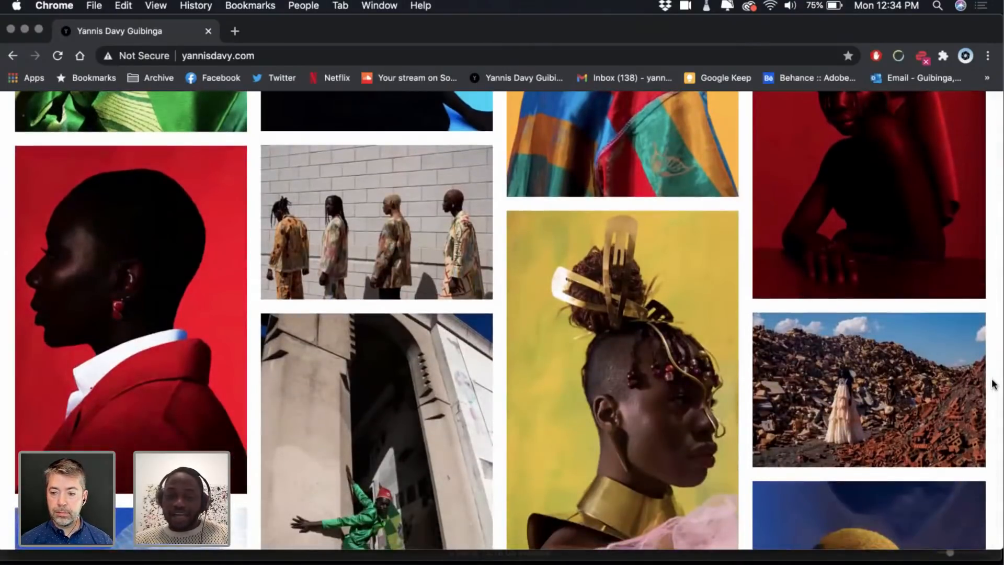
pyautogui.scroll(-2, 994, 385)
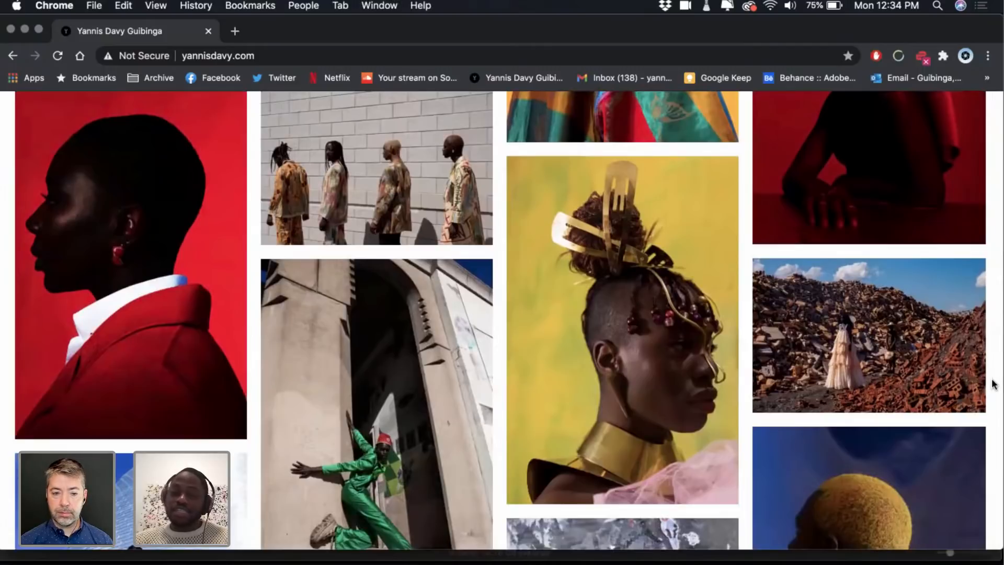
pyautogui.scroll(-5, 994, 385)
pyautogui.scroll(-5, 994, 384)
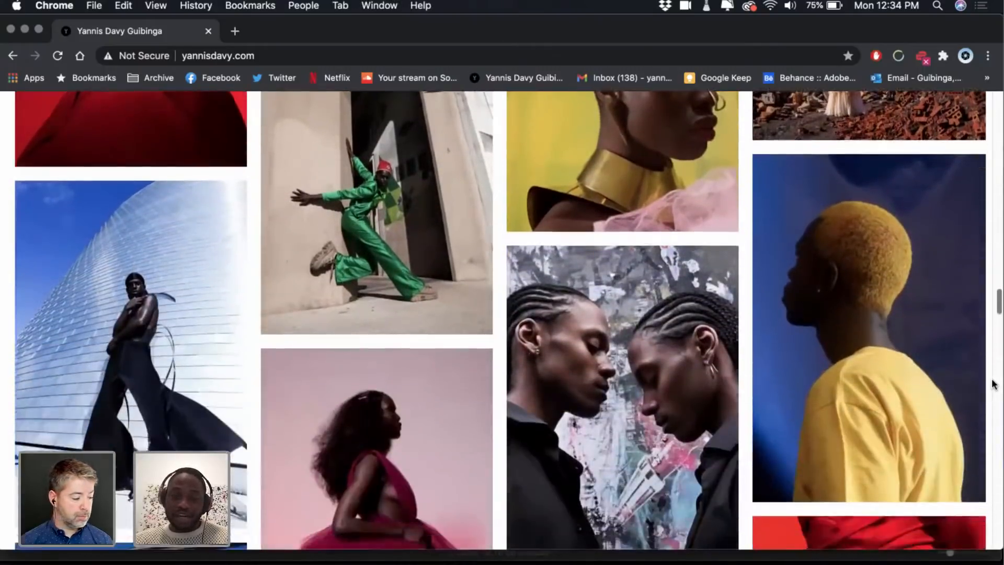
pyautogui.scroll(-4, 994, 385)
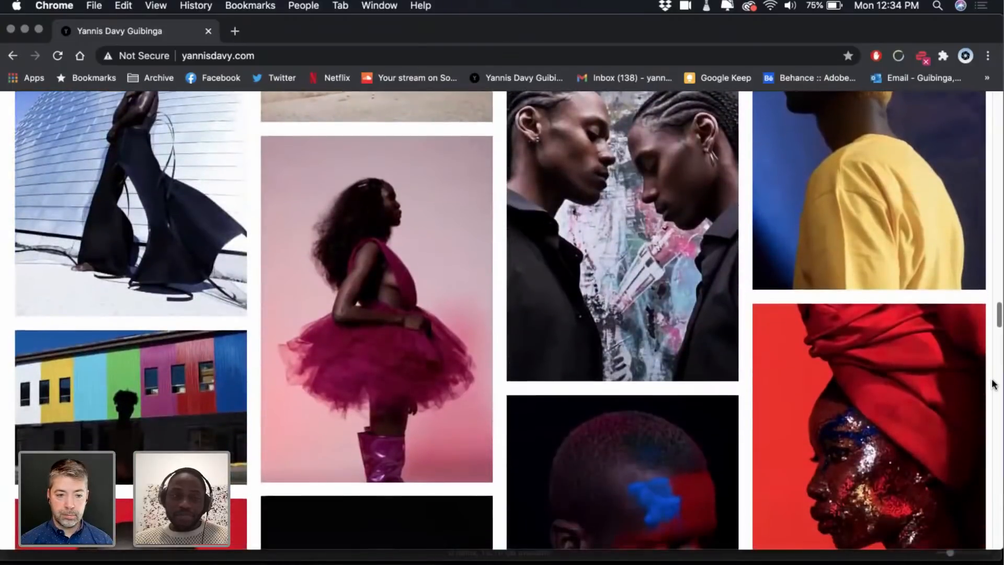
pyautogui.scroll(-6, 994, 384)
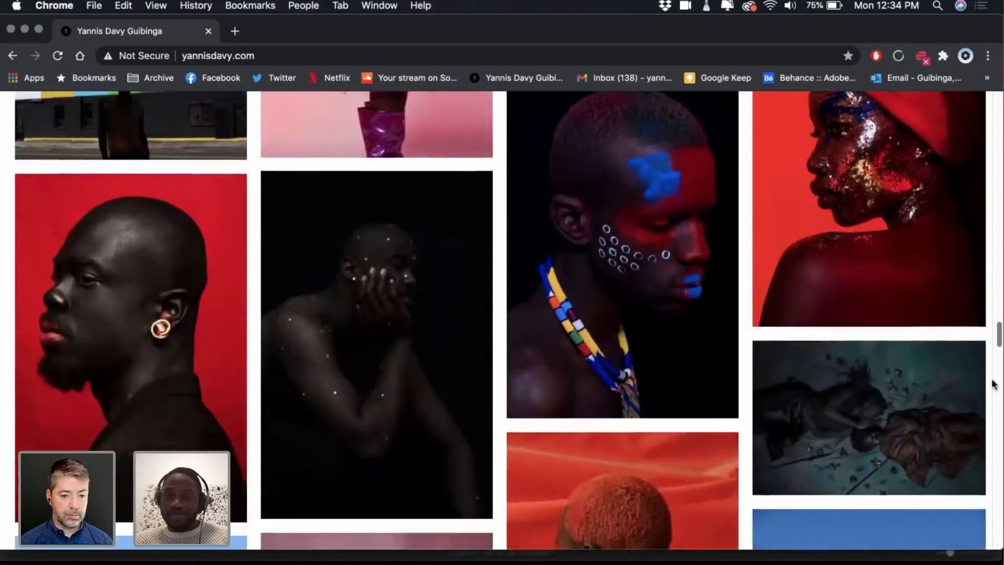
pyautogui.scroll(-9, 994, 385)
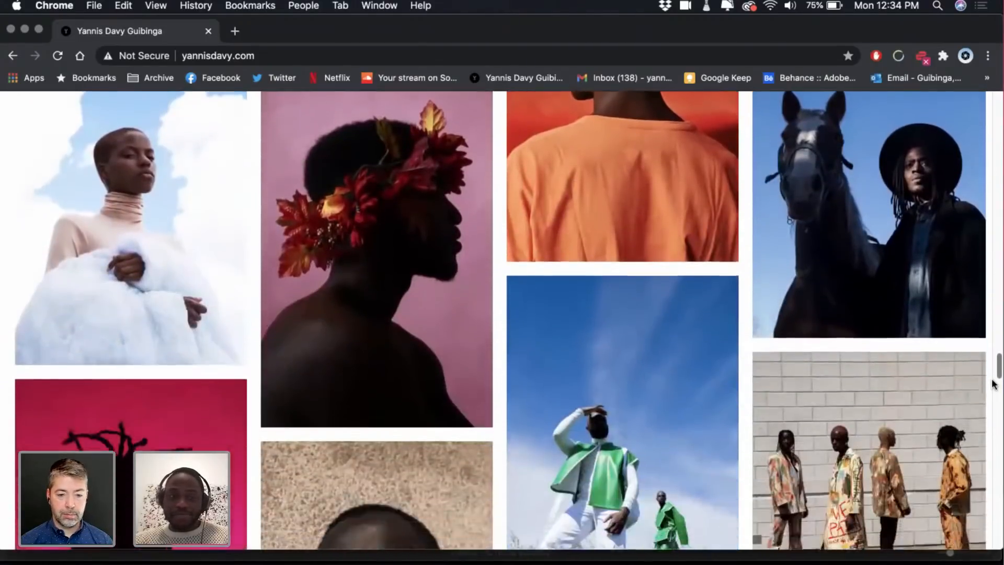
pyautogui.scroll(-3, 994, 384)
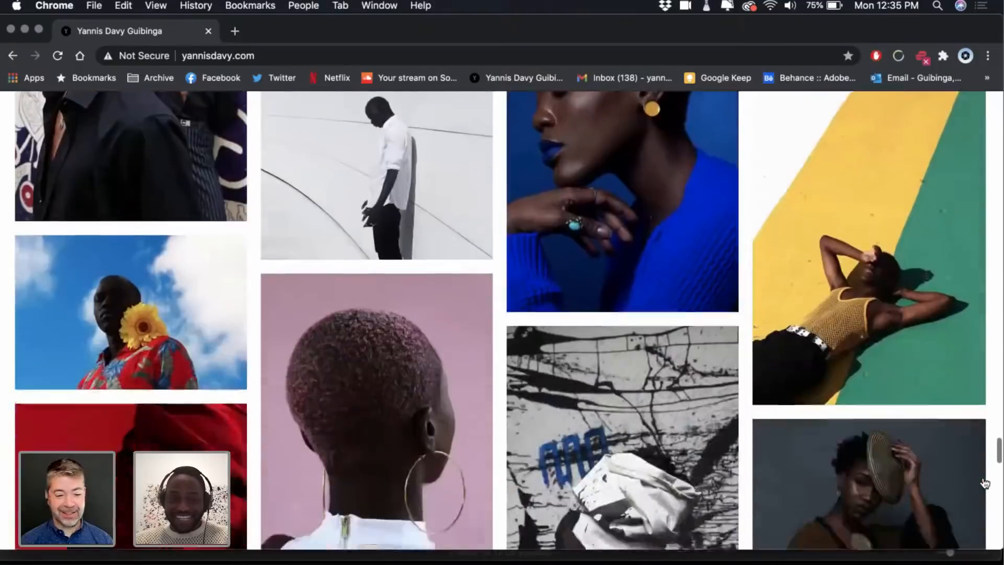
pyautogui.scroll(-10, 985, 483)
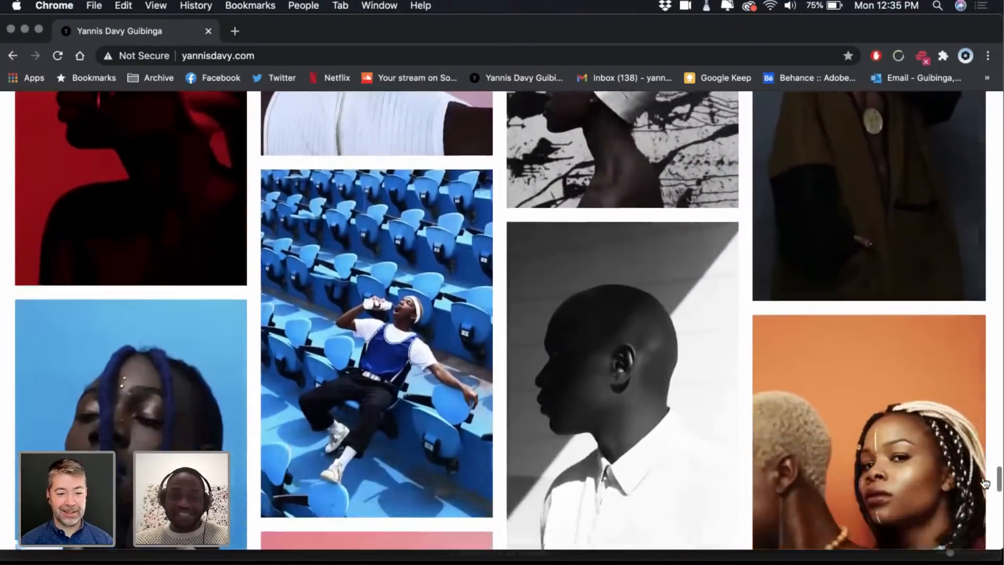
pyautogui.scroll(-5, 985, 483)
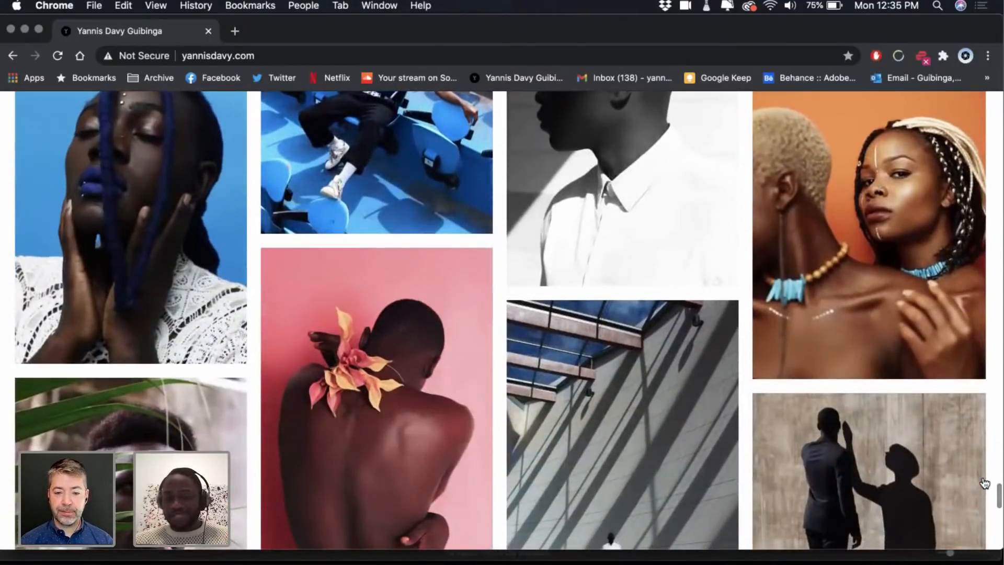
pyautogui.scroll(-8, 985, 483)
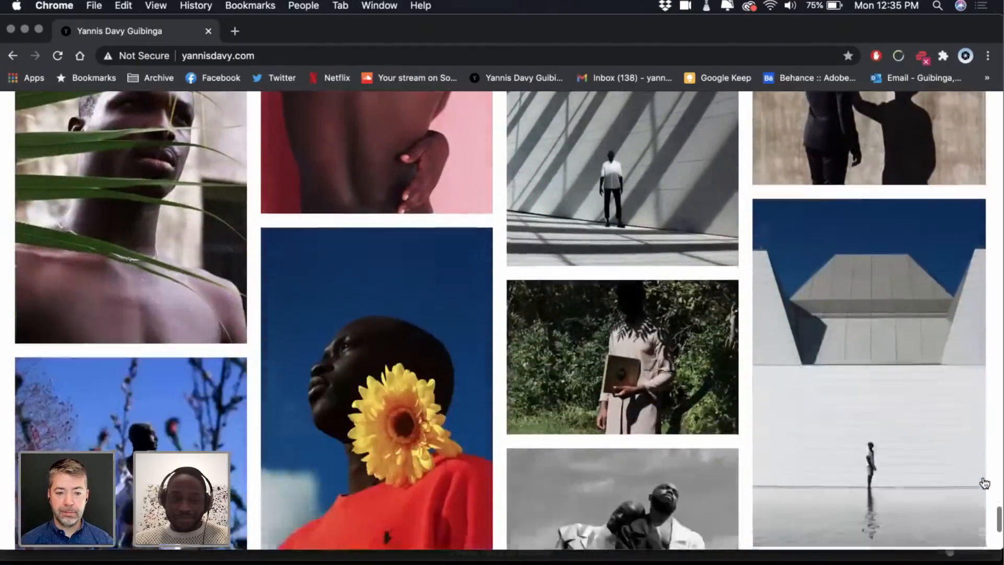
pyautogui.scroll(-2, 985, 483)
# View the enlarged photo of the person lying on the yellow and green painted ground, and close the enlarged view
pyautogui.scroll(3, 985, 483)
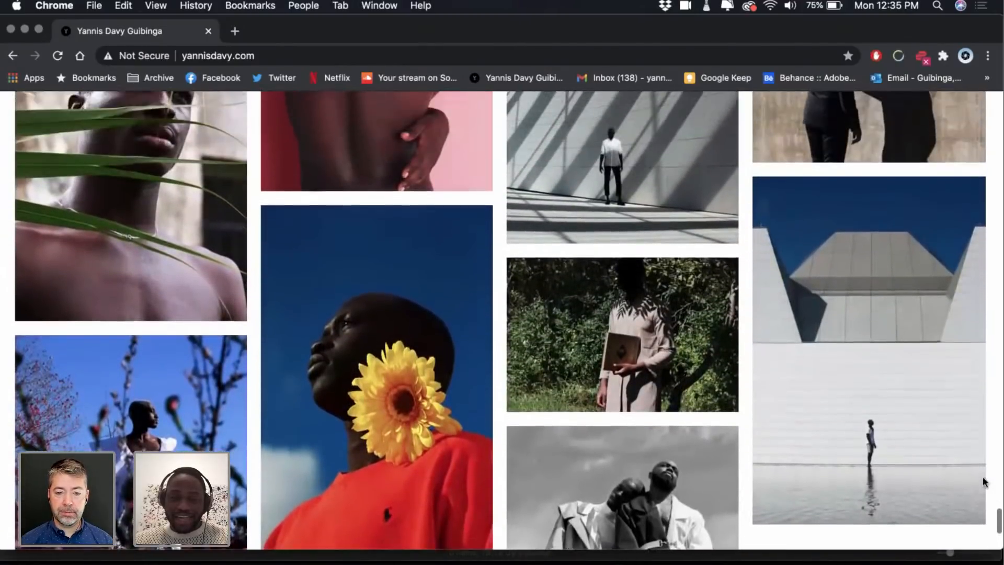
pyautogui.scroll(12, 985, 483)
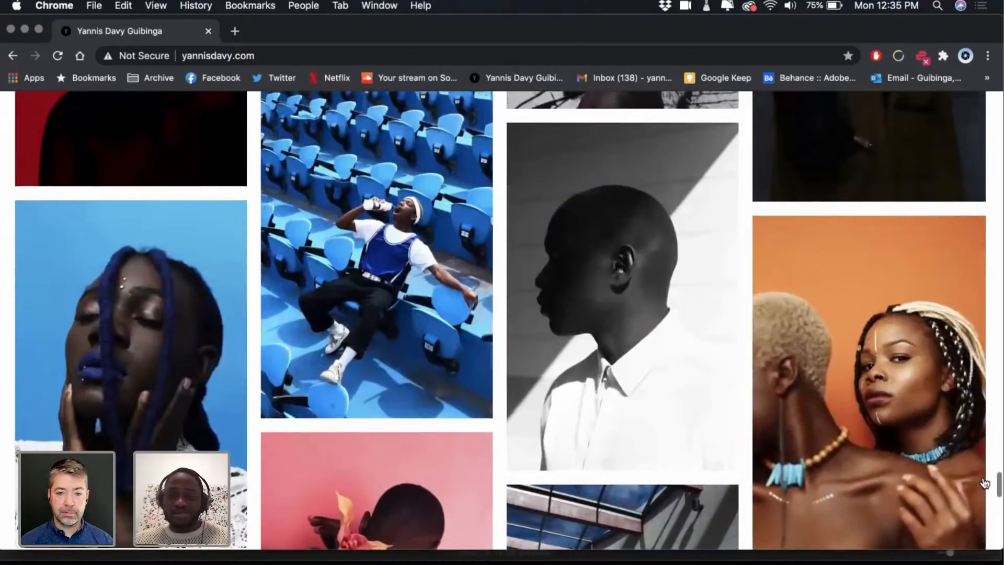
pyautogui.scroll(12, 986, 484)
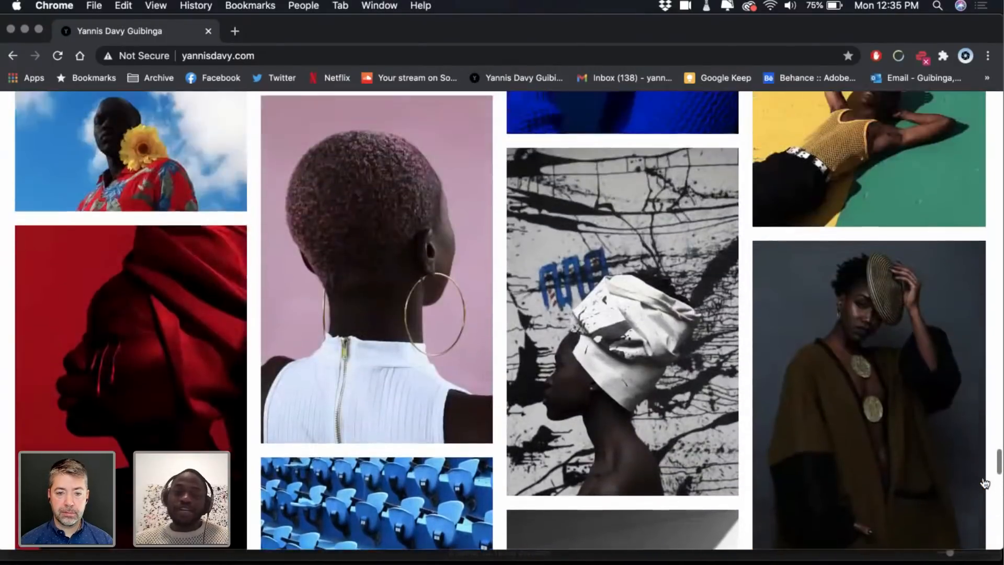
pyautogui.scroll(5, 986, 483)
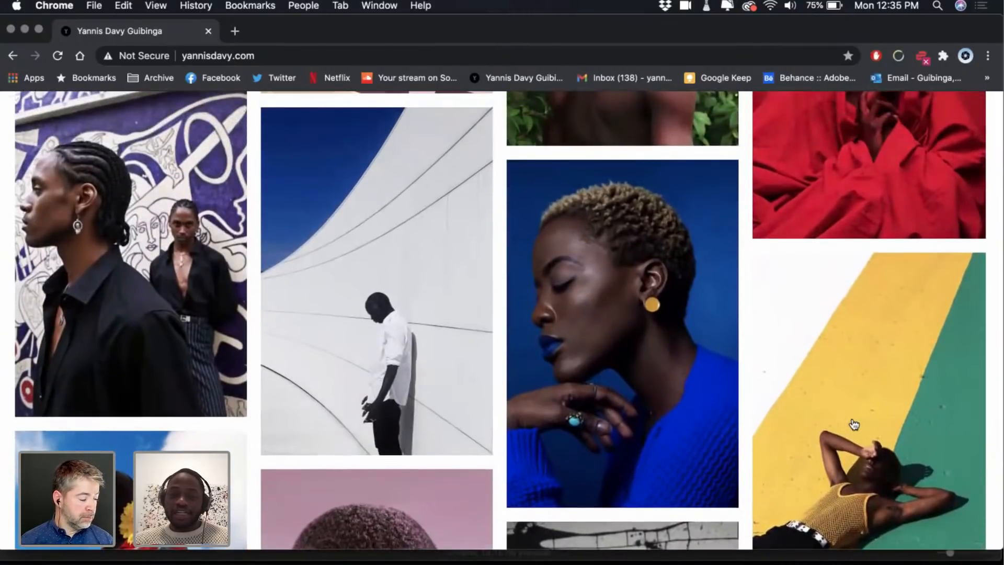
pyautogui.click(852, 421)
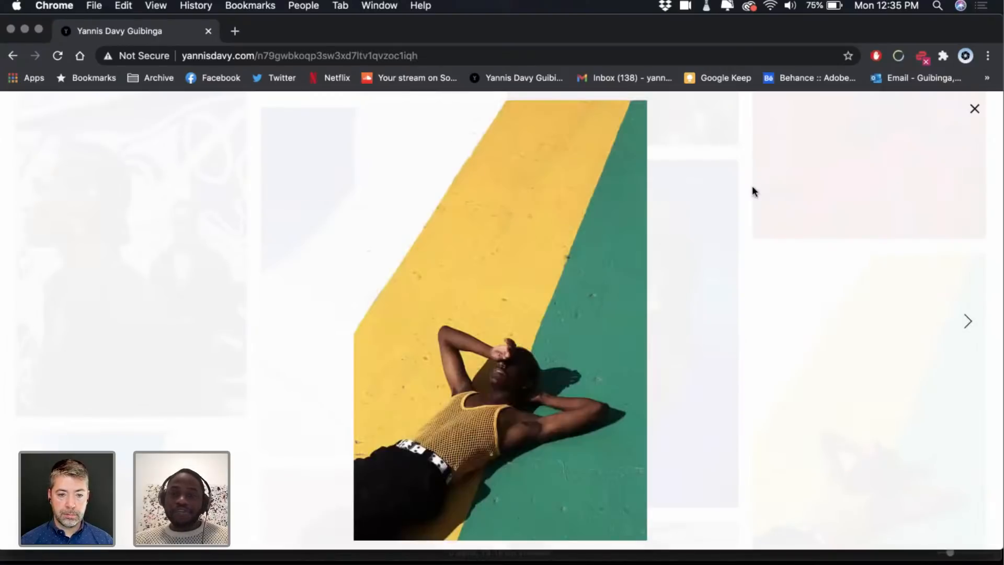
pyautogui.click(982, 112)
# Browse the portfolio's lower rows and return up to the portraits with the orange shirt and the black horse
pyautogui.scroll(-10, 747, 376)
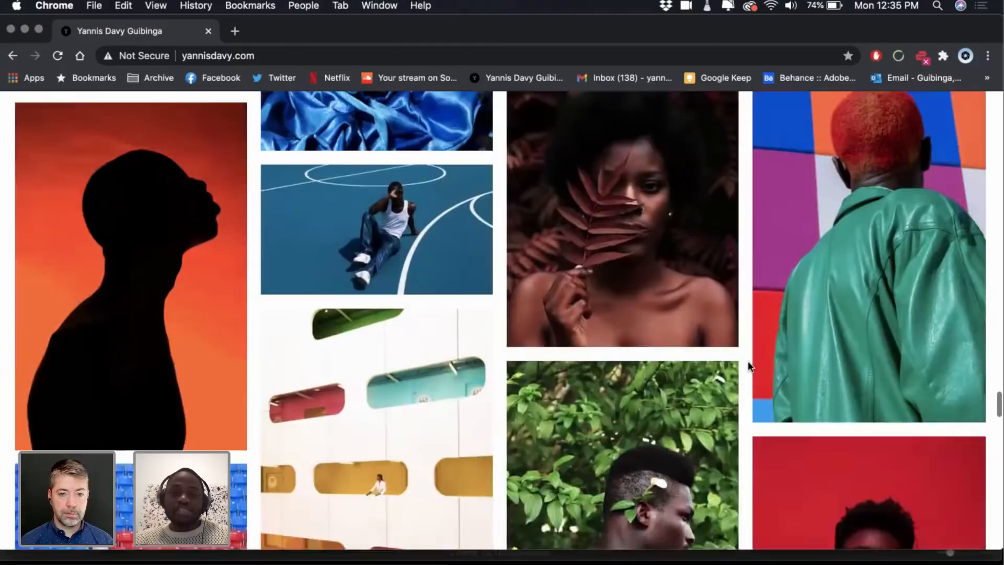
pyautogui.scroll(5, 749, 366)
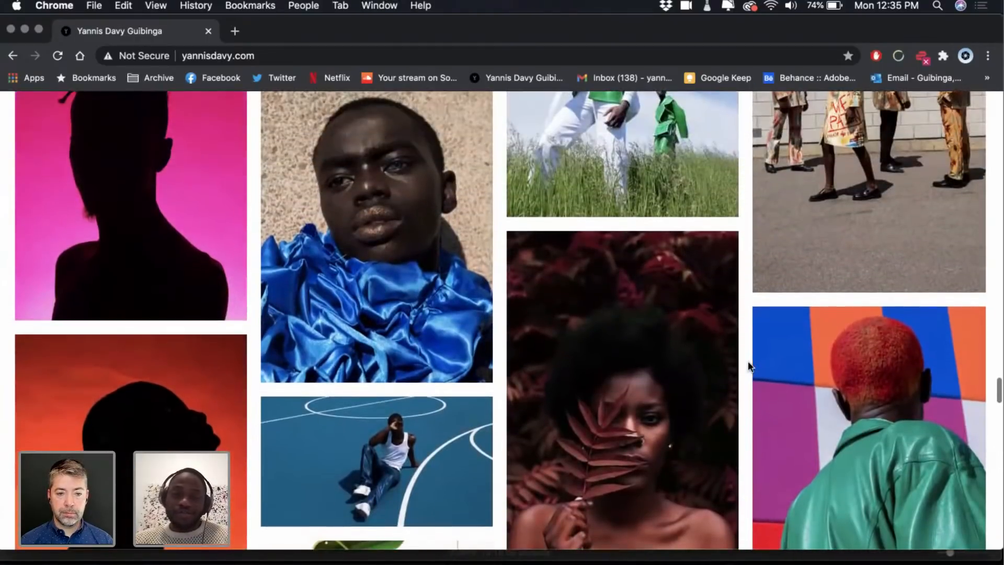
pyautogui.scroll(4, 749, 366)
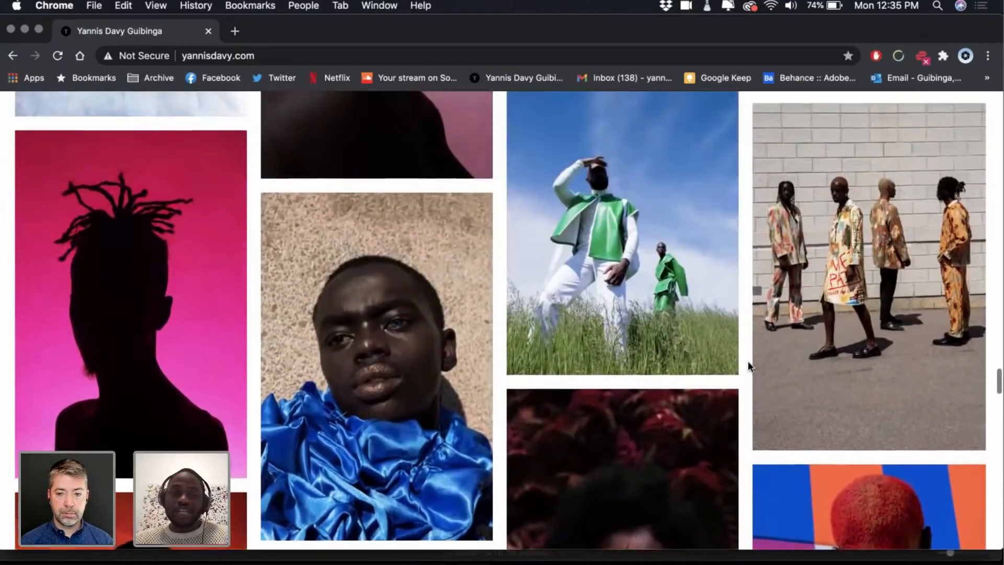
pyautogui.scroll(1, 749, 366)
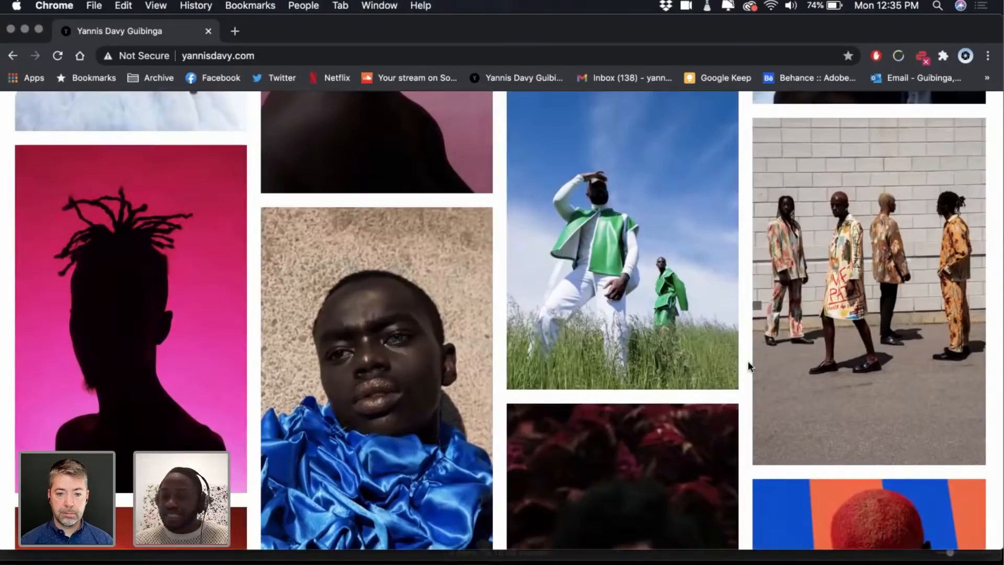
pyautogui.scroll(8, 748, 361)
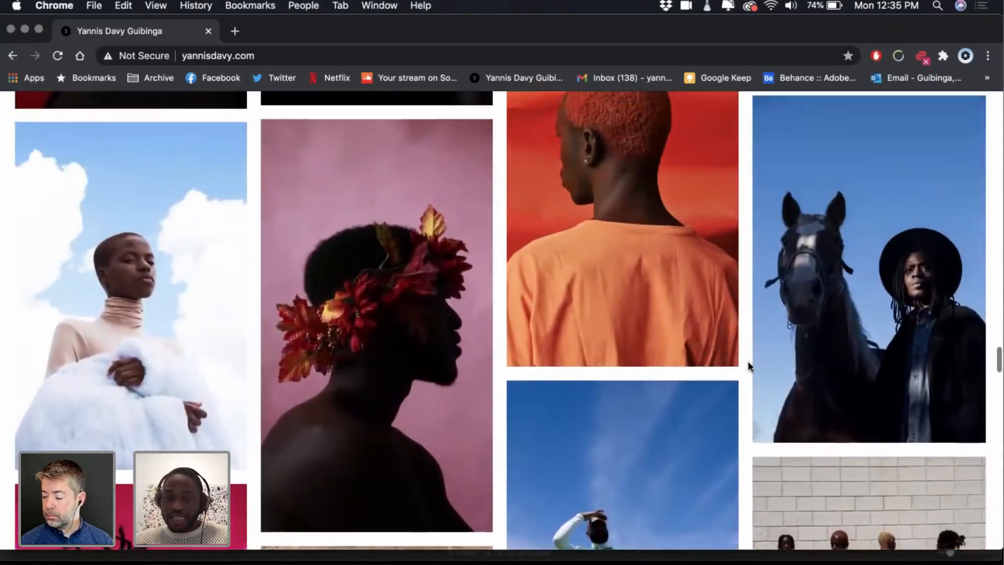
pyautogui.scroll(1, 747, 361)
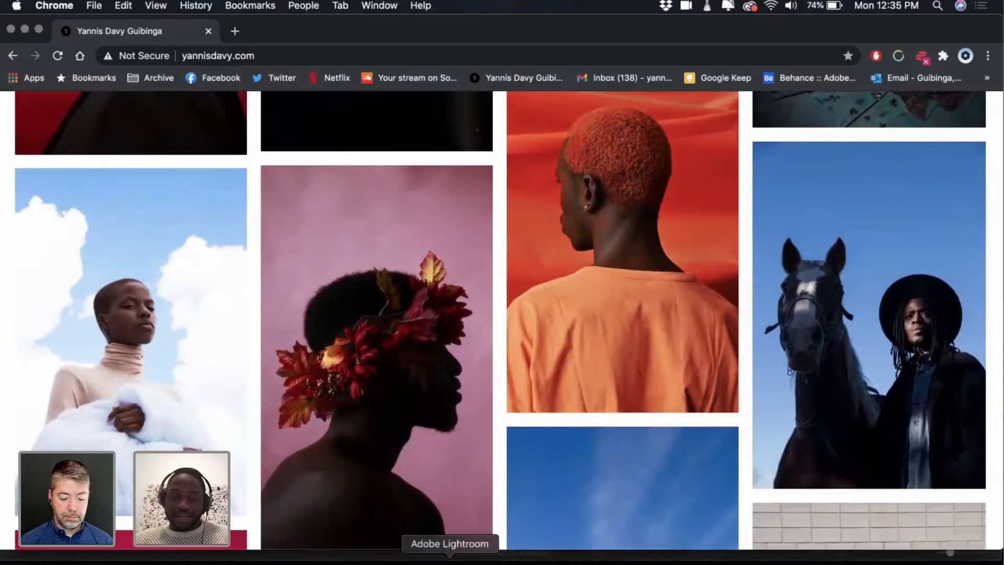
# Switch to Adobe Lightroom and look over the first rows of thumbnails in the photo library
pyautogui.click(449, 558)
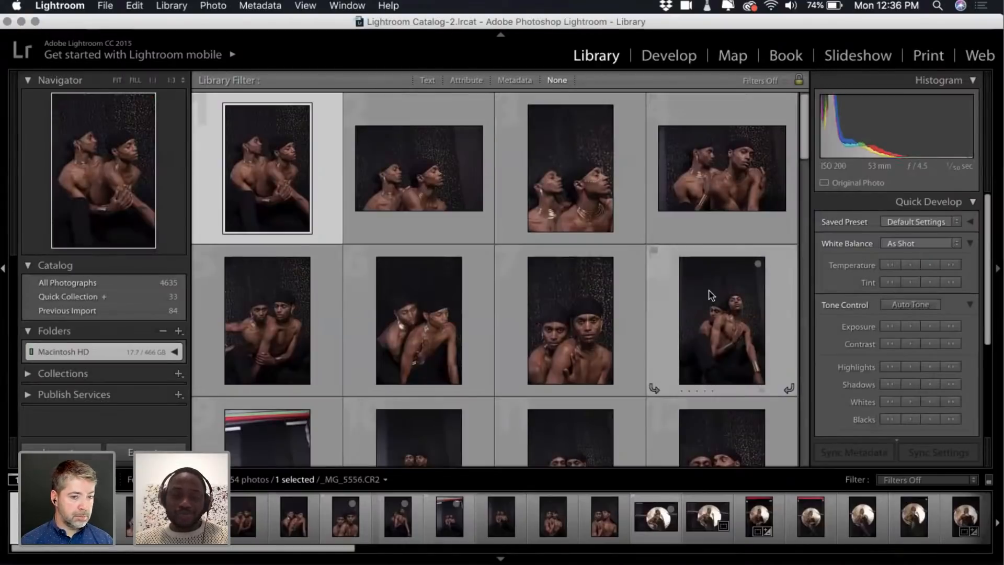
pyautogui.scroll(-4, 711, 296)
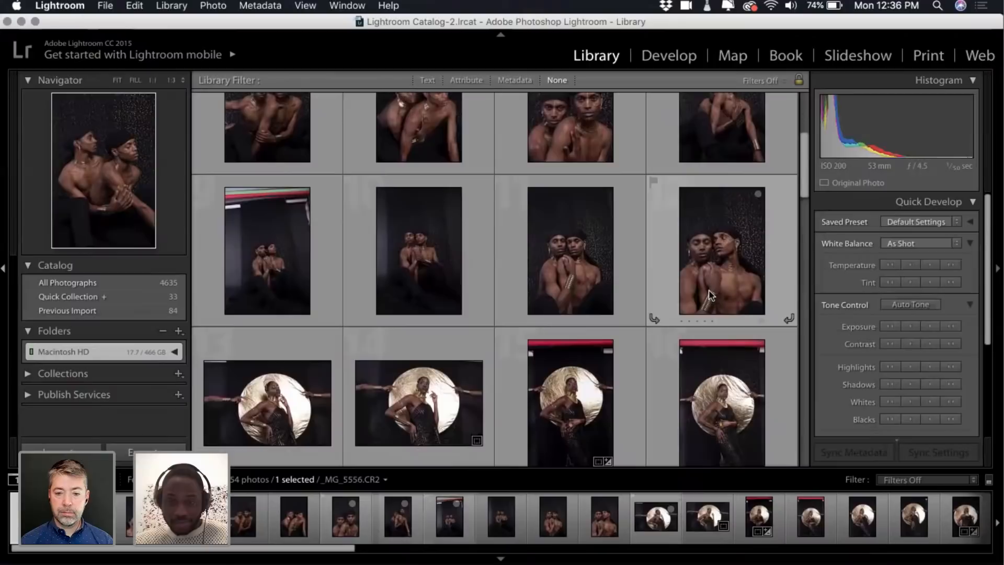
pyautogui.scroll(5, 711, 294)
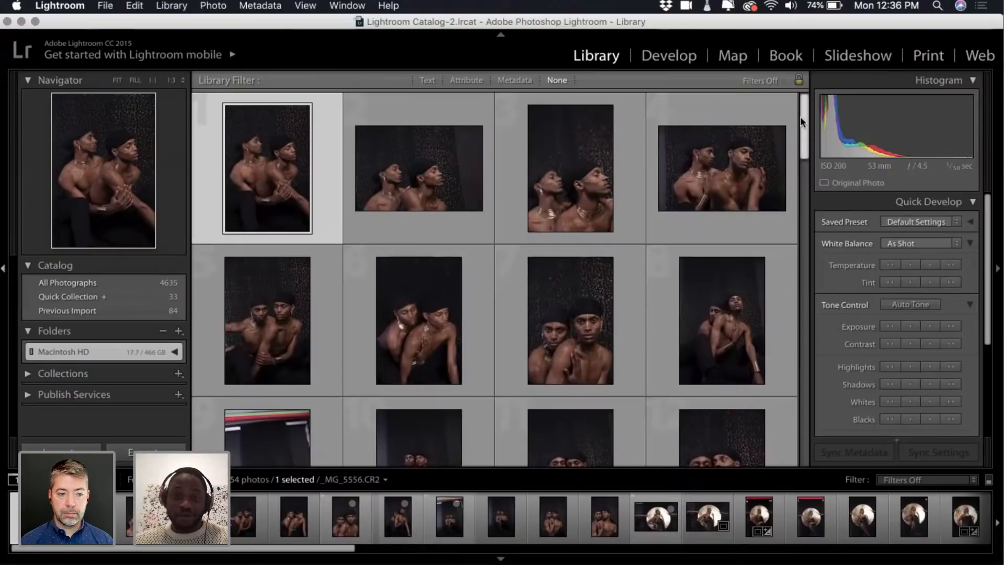
pyautogui.moveTo(800, 118)
pyautogui.mouseDown()
pyautogui.moveTo(801, 127)
pyautogui.moveTo(798, 114)
pyautogui.mouseUp()
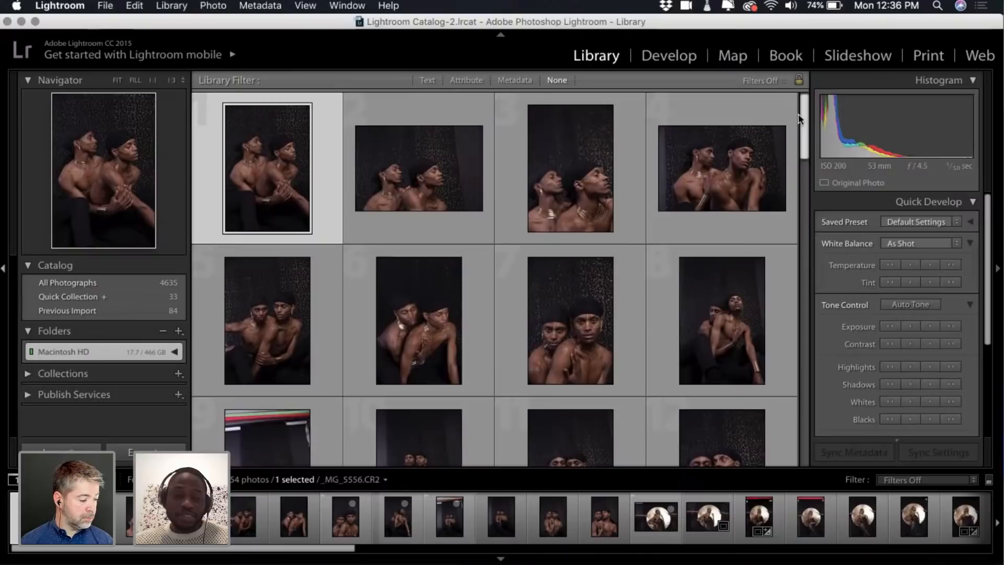
pyautogui.moveTo(800, 115)
pyautogui.mouseDown()
pyautogui.moveTo(802, 309)
pyautogui.moveTo(801, 126)
pyautogui.mouseUp()
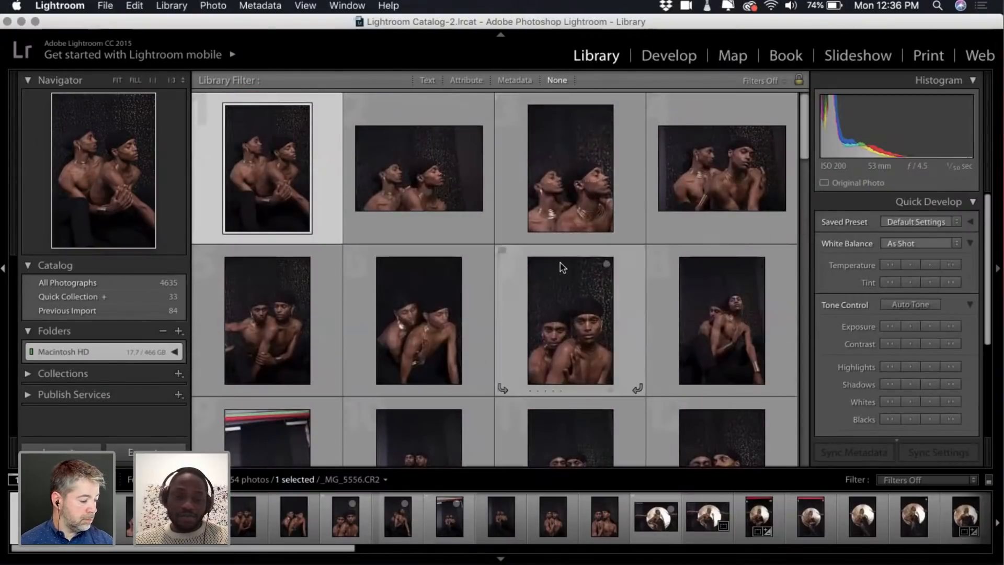
pyautogui.press('XF86MonBrightnessUp')
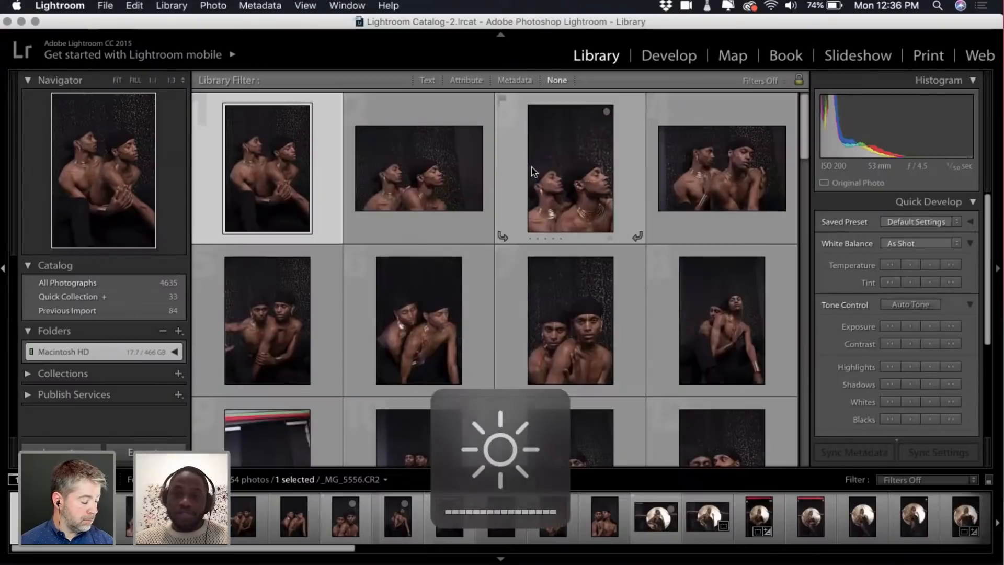
pyautogui.scroll(-2, 534, 304)
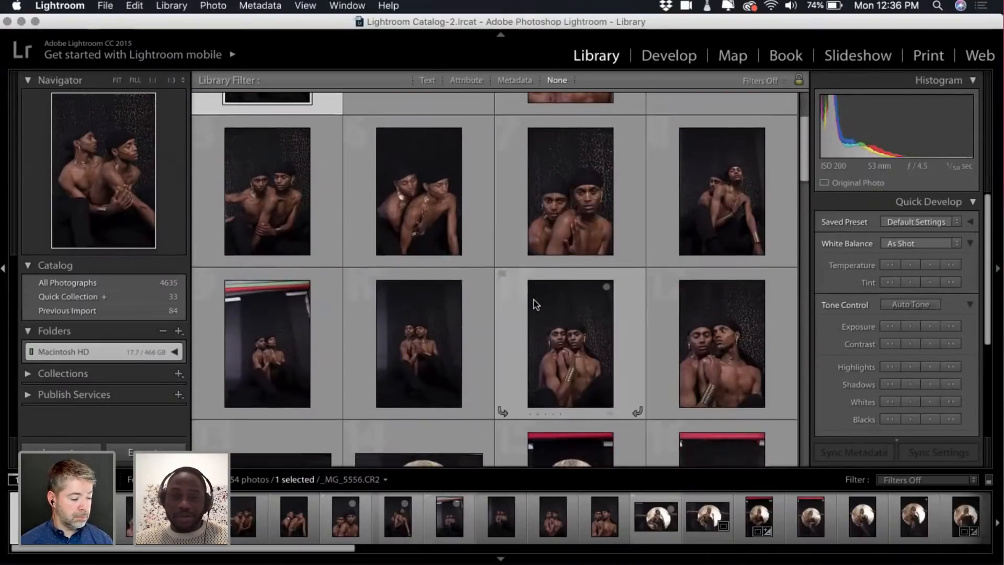
pyautogui.scroll(2, 533, 298)
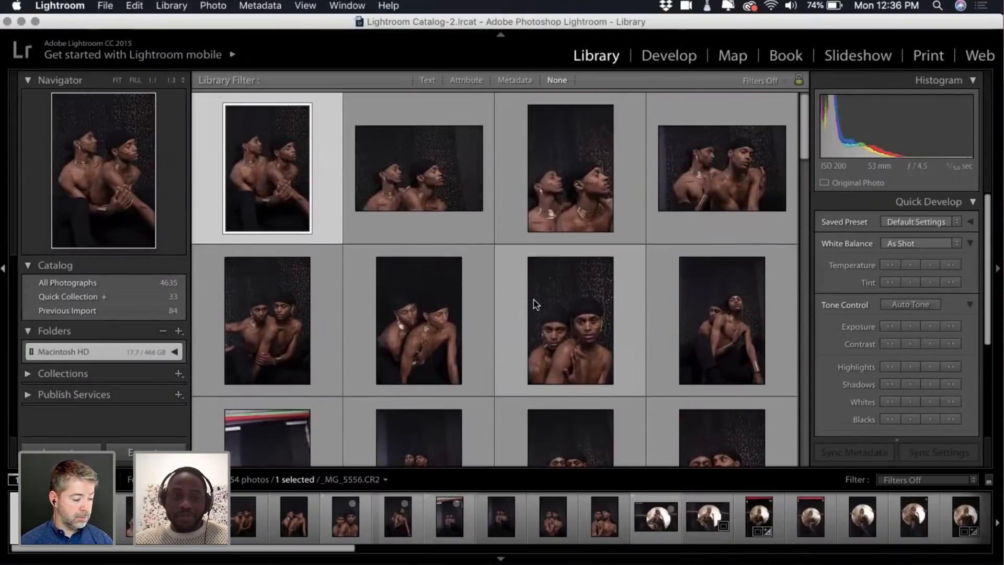
# Enlarge the first photo of the two models and view the following shots one by one up to _MG_5585.CR2
pyautogui.doubleClick(269, 178)
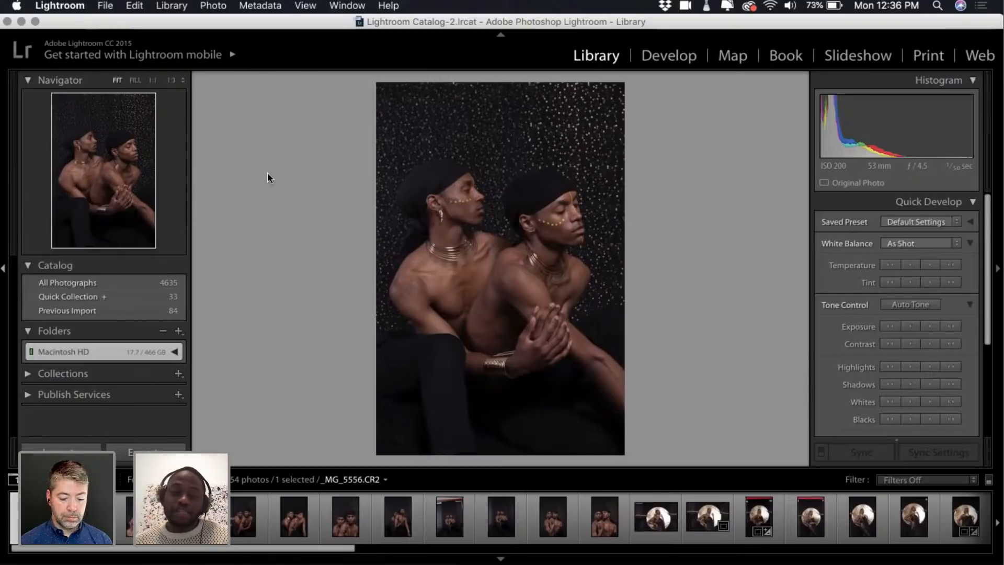
pyautogui.press('Right')
pyautogui.press('Left')
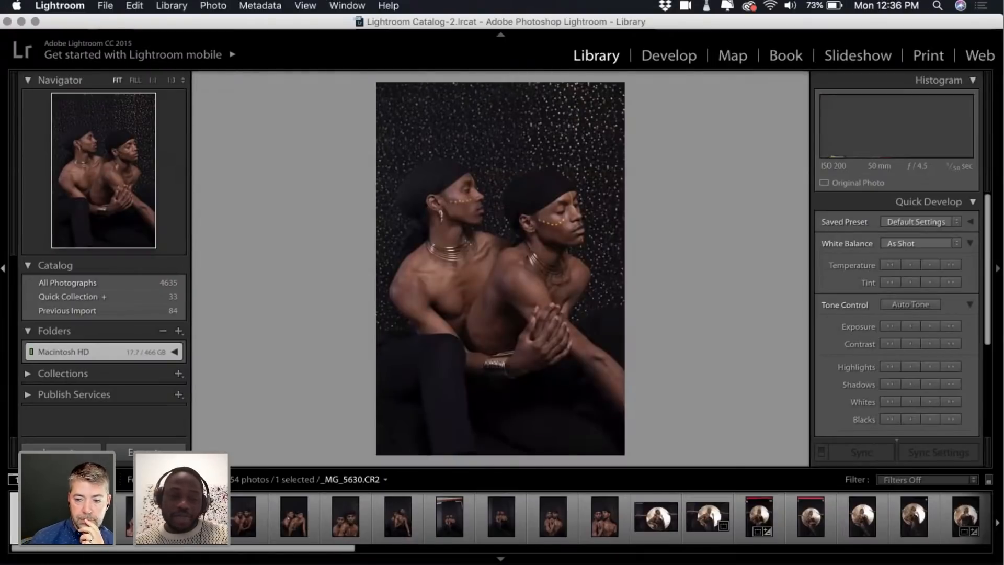
pyautogui.press('4')
pyautogui.press('Left')
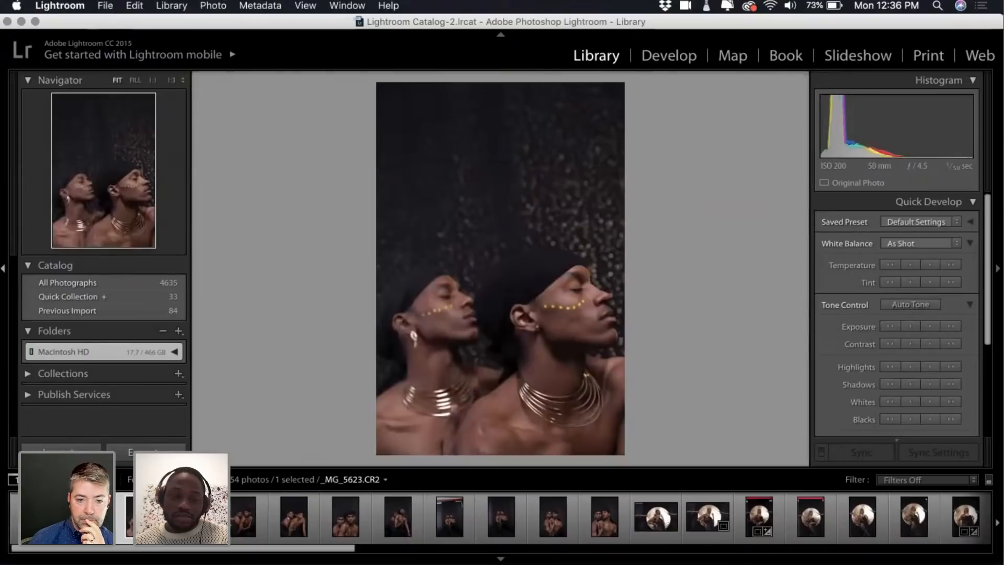
pyautogui.press('Right')
pyautogui.press('Right')
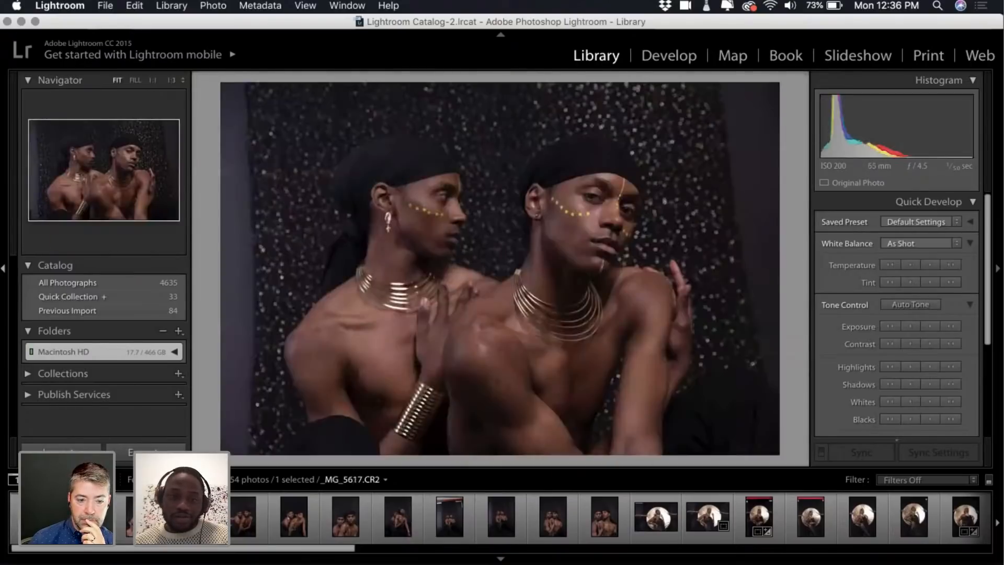
pyautogui.press('Right')
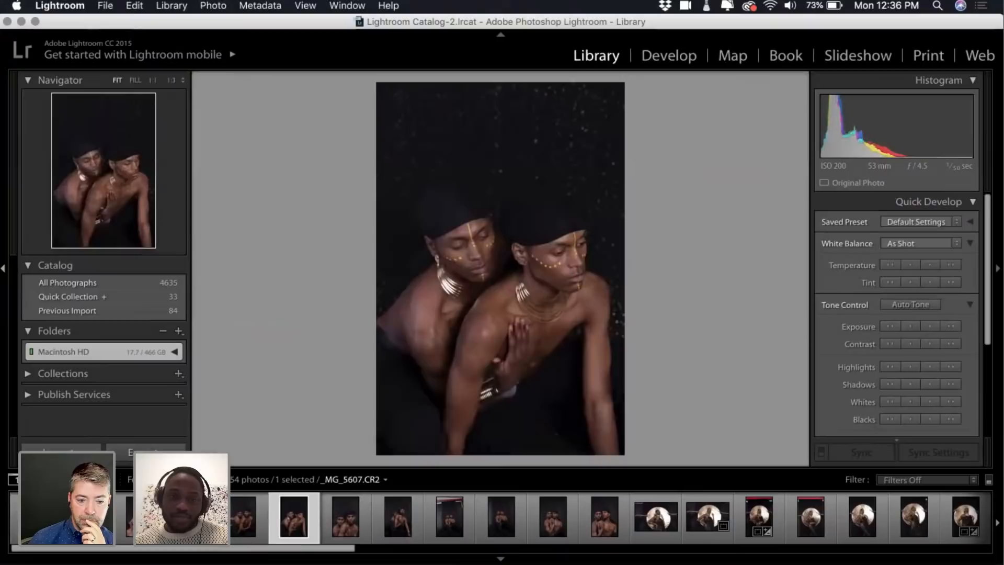
pyautogui.press('Right')
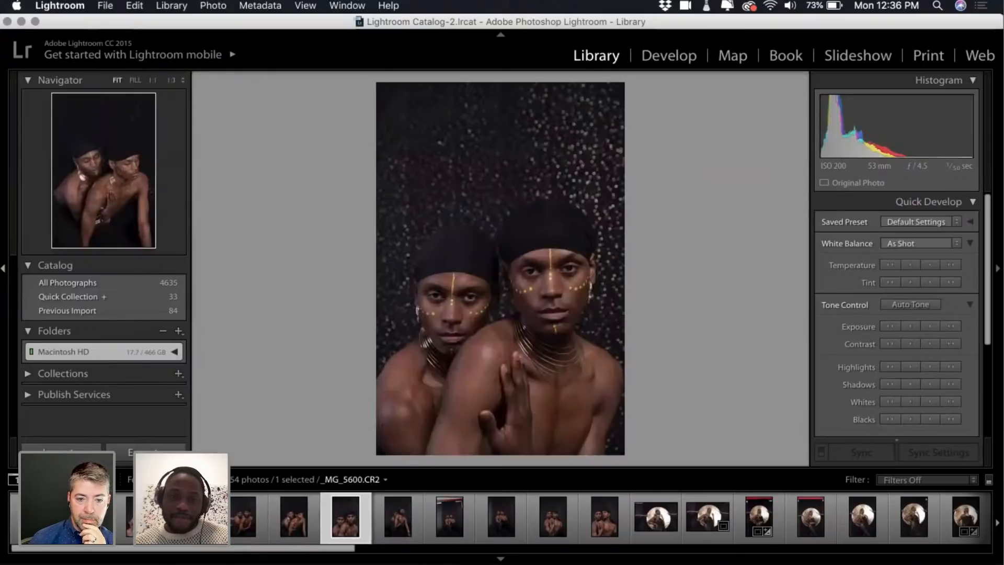
pyautogui.press('Right')
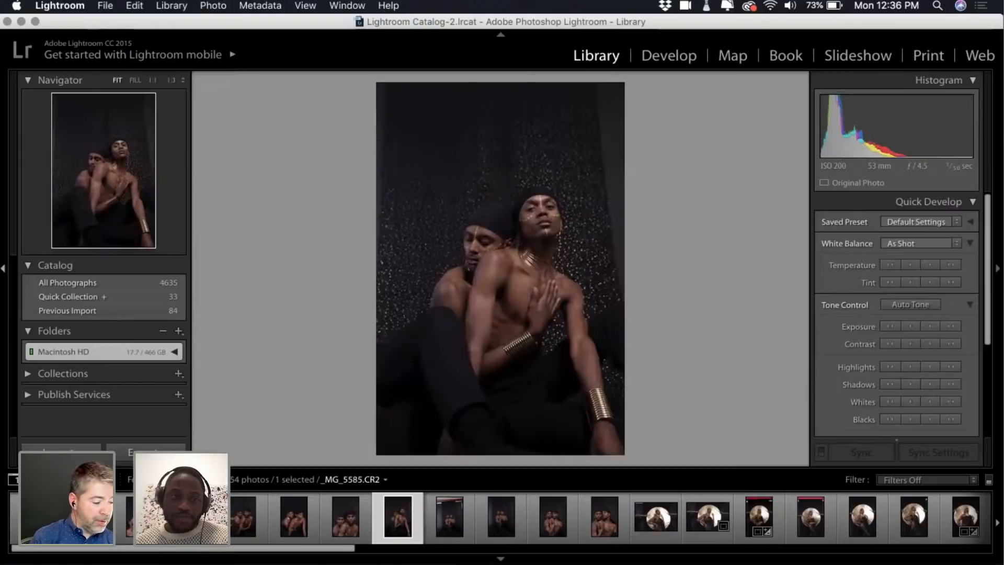
pyautogui.press('Left')
pyautogui.press('Right')
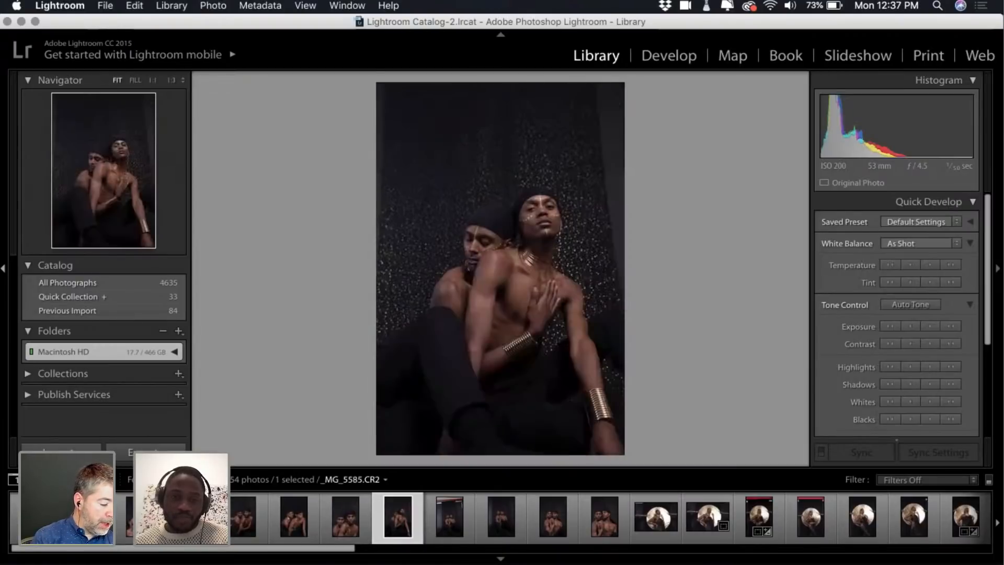
# Review the enlarged shots of the two models from _MG_5630.CR2 through _MG_5550.CR2
pyautogui.press('4')
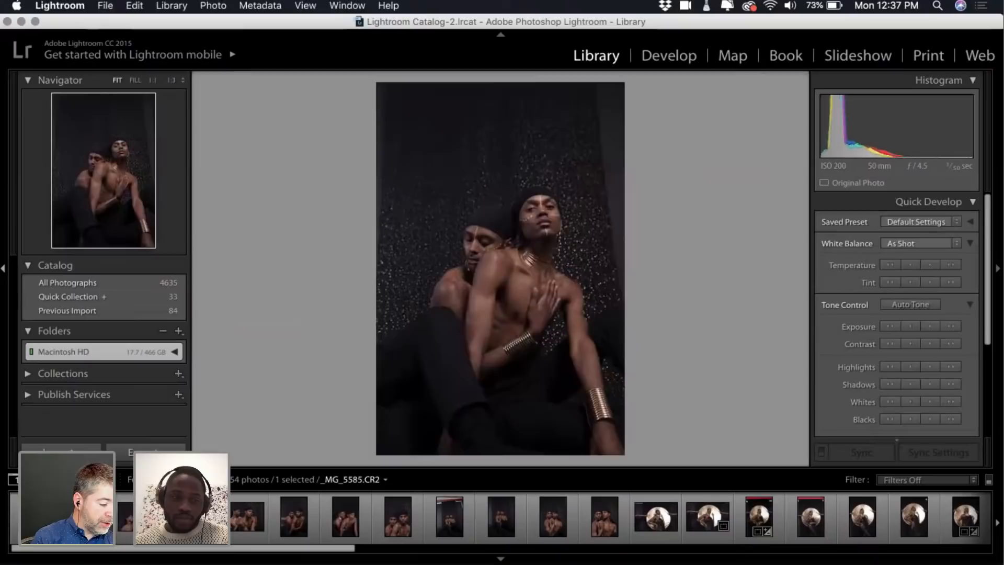
pyautogui.press('5')
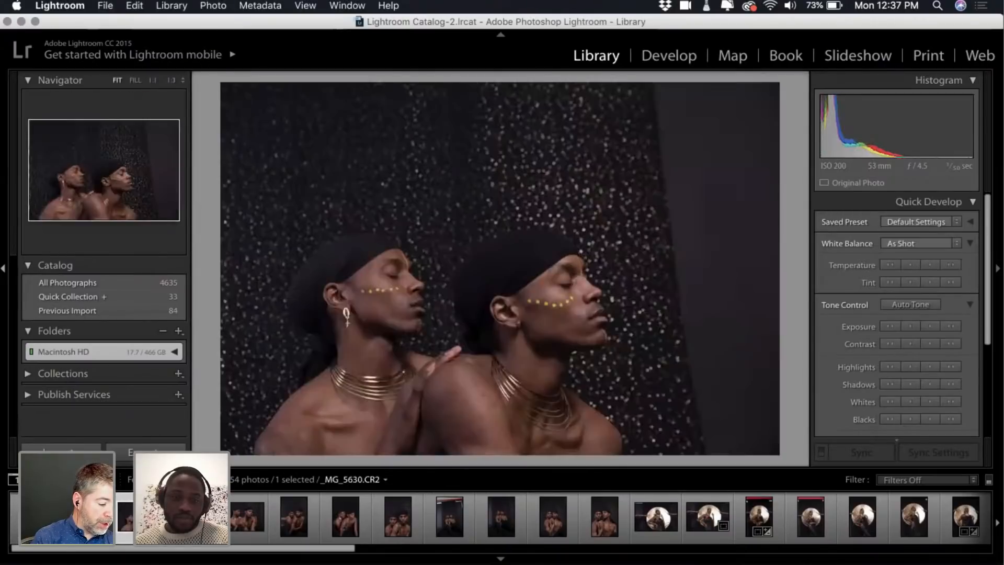
pyautogui.press('Right')
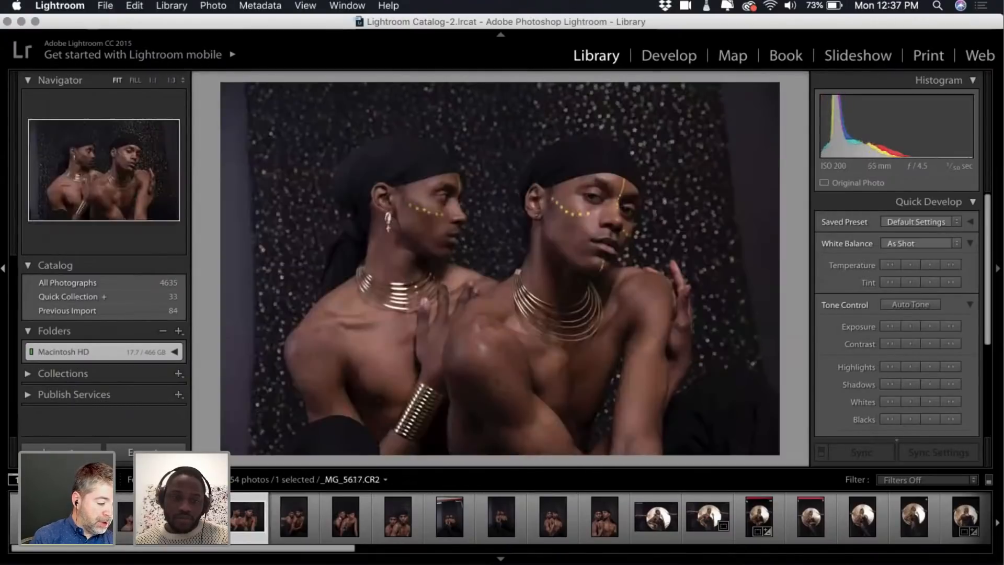
pyautogui.press('Right')
pyautogui.press('Right')
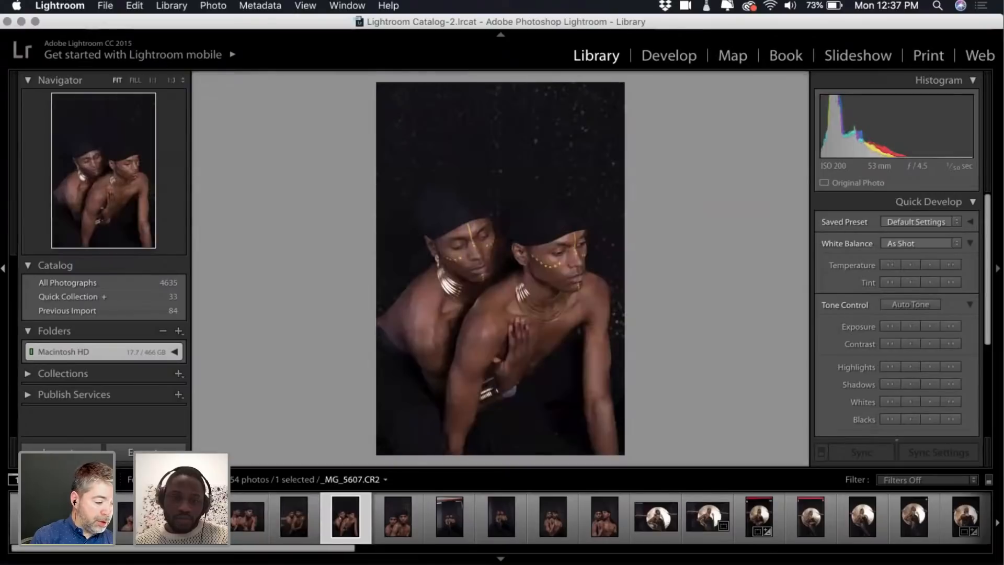
pyautogui.press('Right')
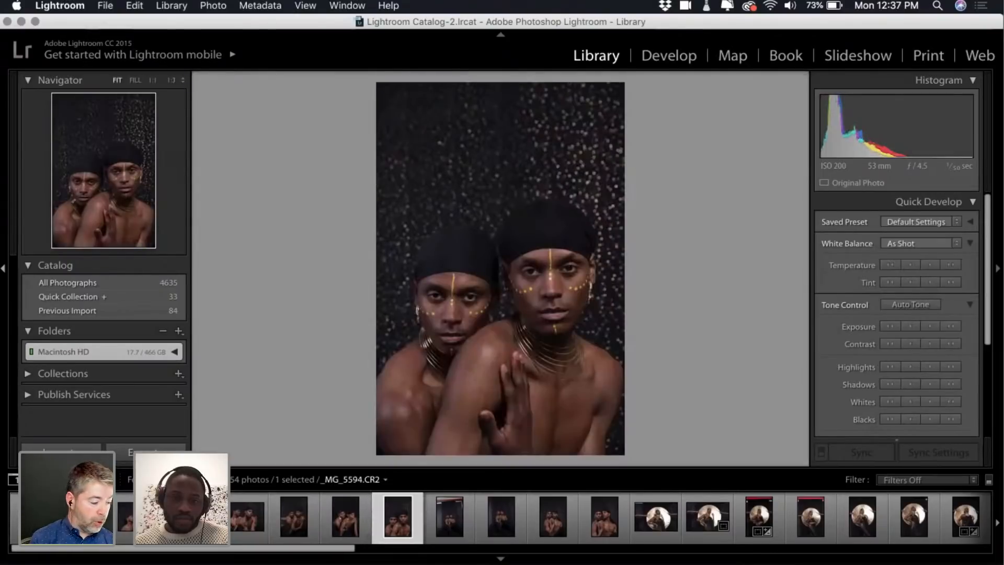
pyautogui.press('Right')
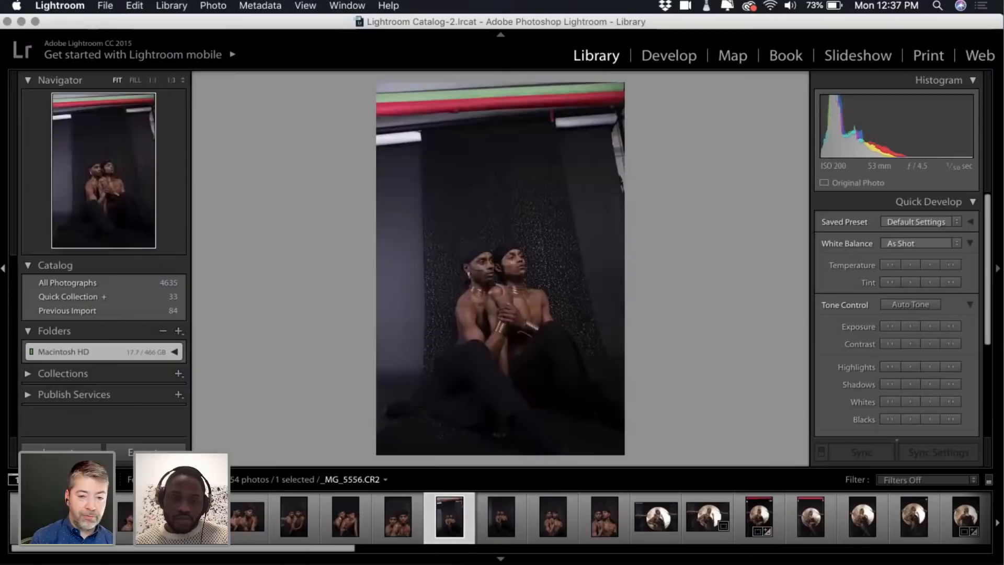
pyautogui.press('Right')
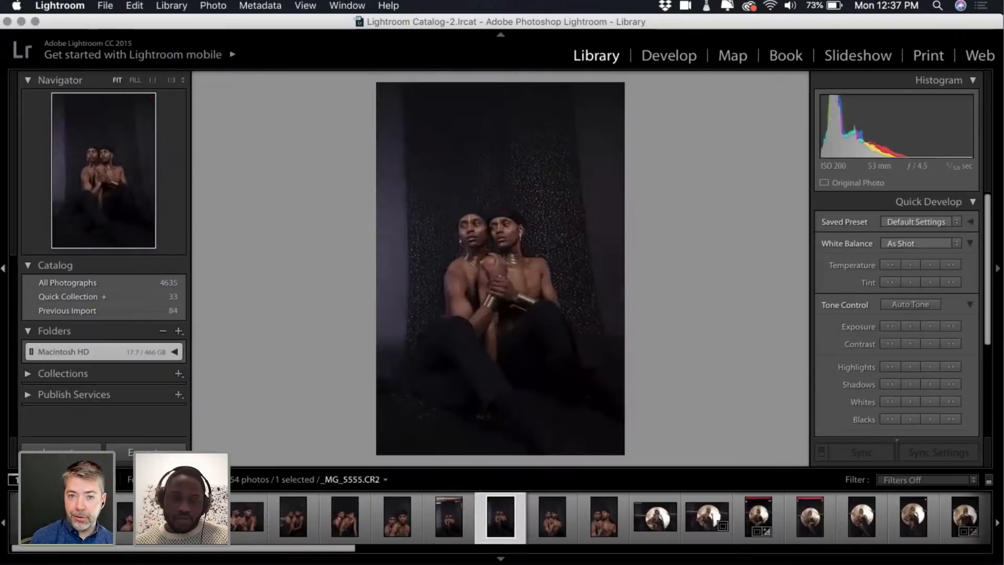
pyautogui.press('Right')
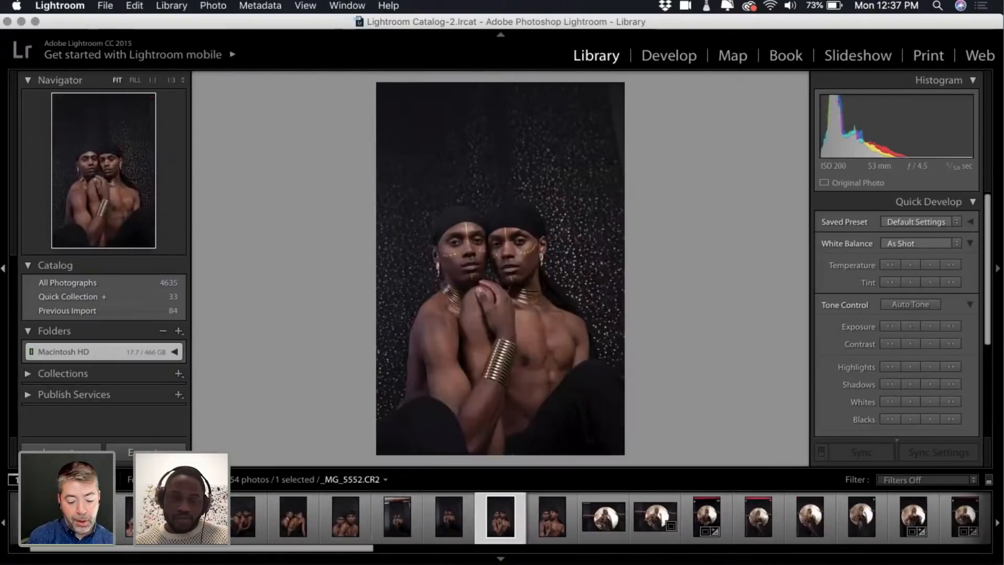
pyautogui.press('Right')
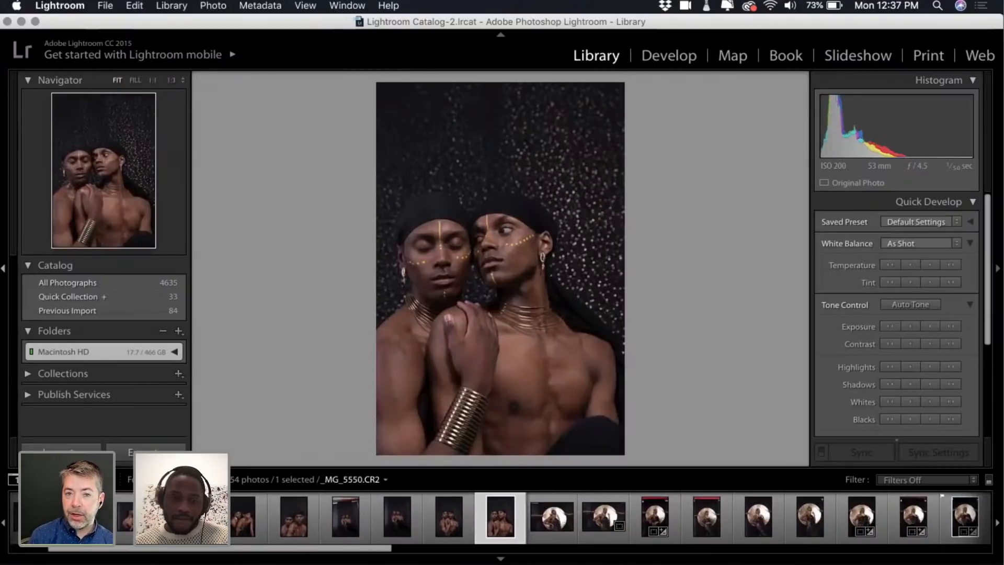
# Compare the wide shot _MG_5556.CR2 with the closer shots _MG_5552.CR2 and _MG_5550.CR2, ending on _MG_5550.CR2
pyautogui.press('Left')
pyautogui.press('Left')
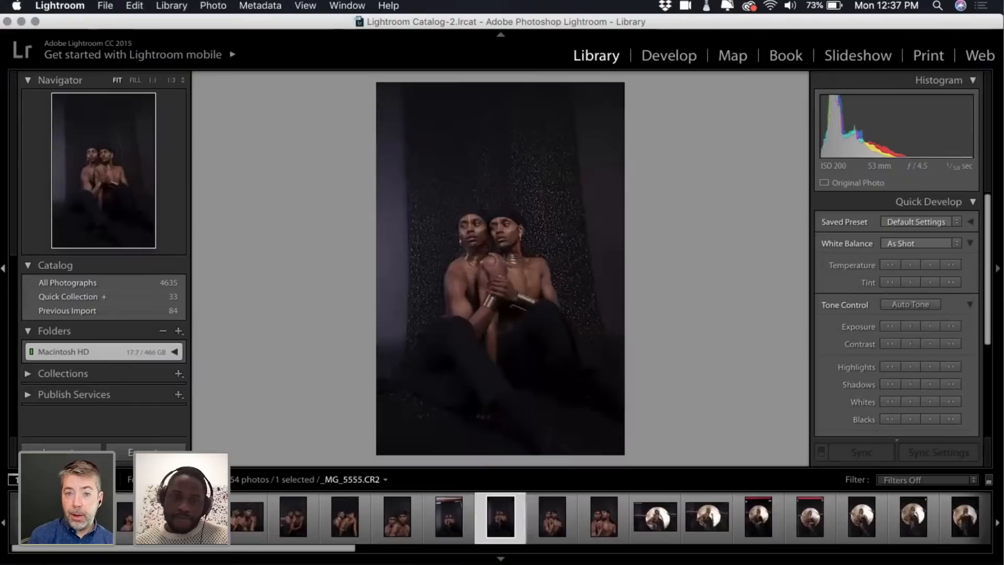
pyautogui.press('Left')
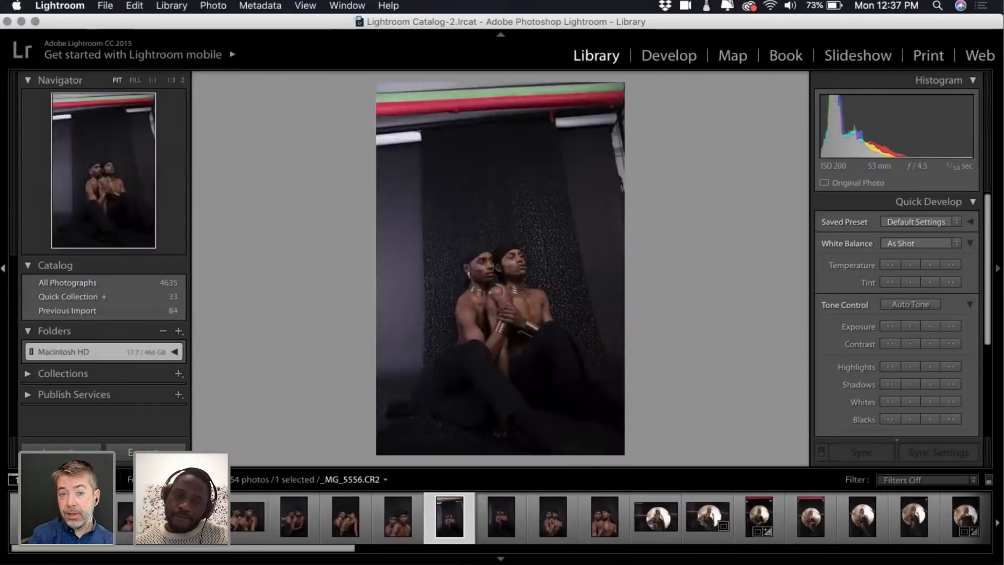
pyautogui.press('Right')
pyautogui.press('Right')
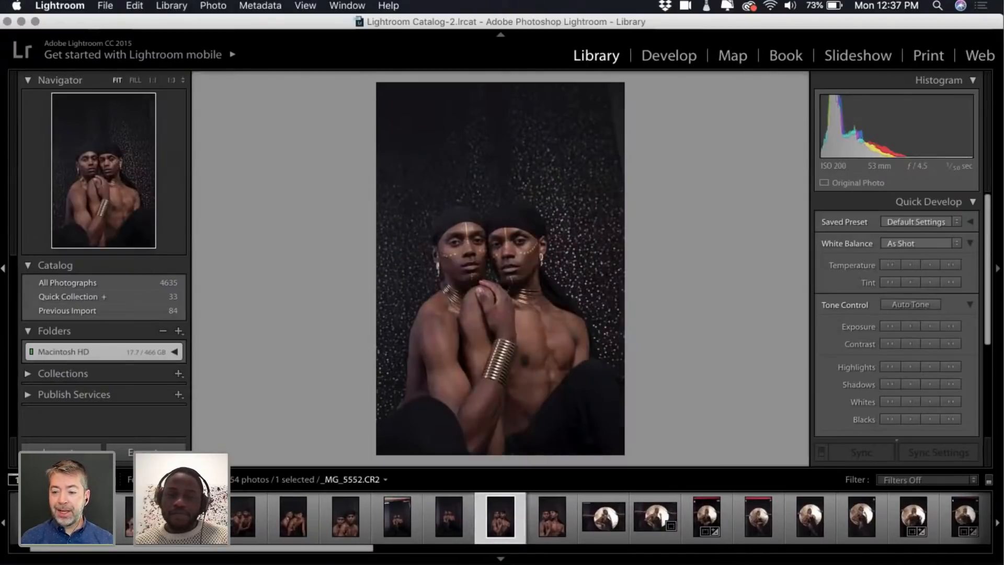
pyautogui.press('Right')
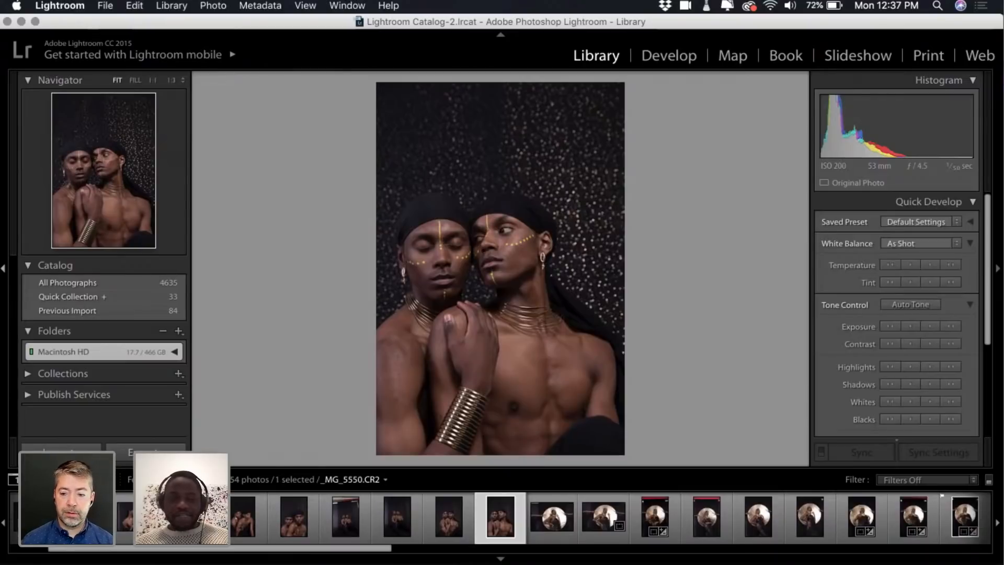
# Go back through the two-model shots from _MG_5550.CR2 and rate the wide shot _MG_5555.CR2 five stars
pyautogui.press('Left')
pyautogui.press('Left')
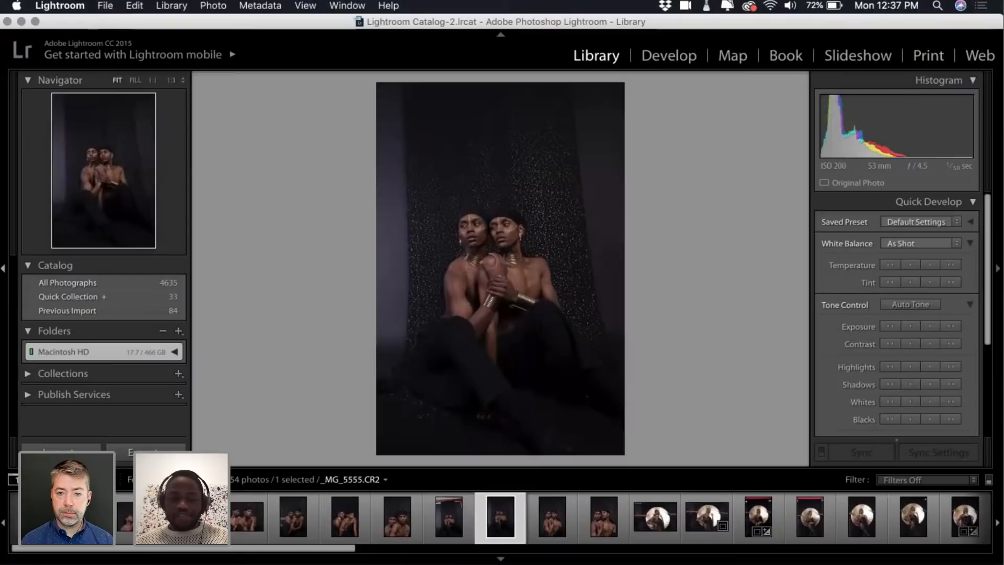
pyautogui.press('5')
pyautogui.press('Left')
pyautogui.press('Left')
pyautogui.press('Left')
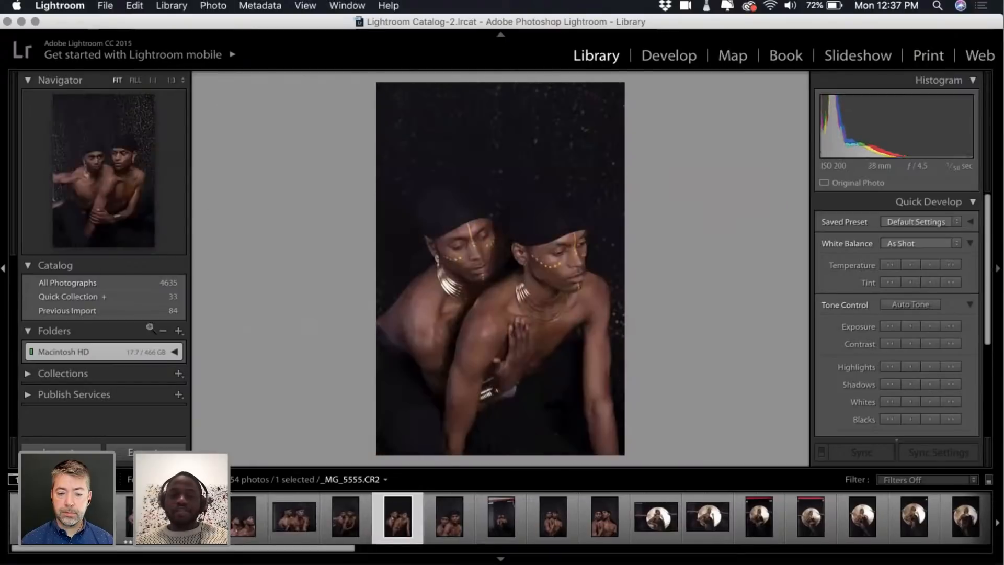
# View the shots of the woman in front of the gold disc from _MG_5547.CR2 onward and rate _MG_5533.CR2 five stars
pyautogui.click(648, 525)
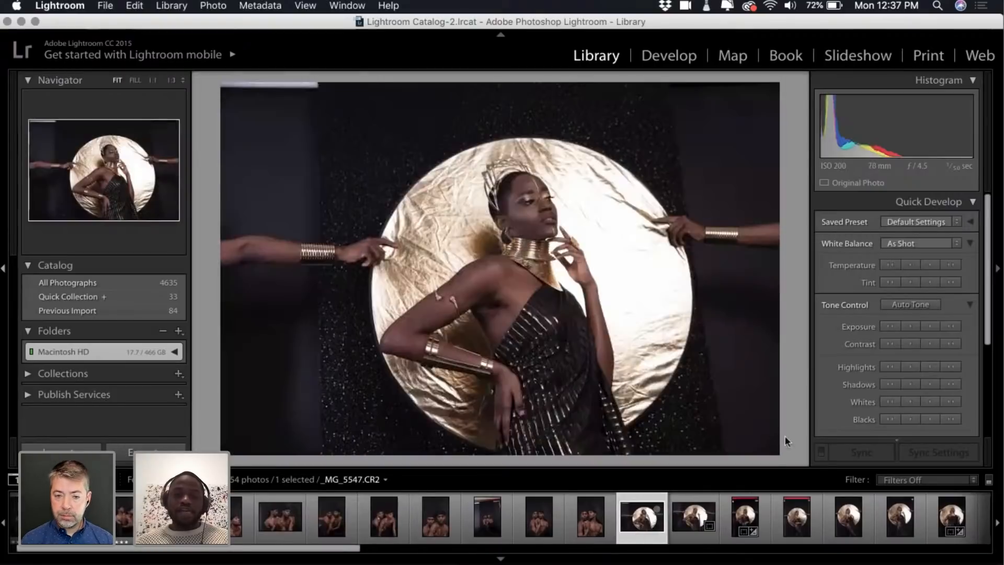
pyautogui.press('Right')
pyautogui.press('Right')
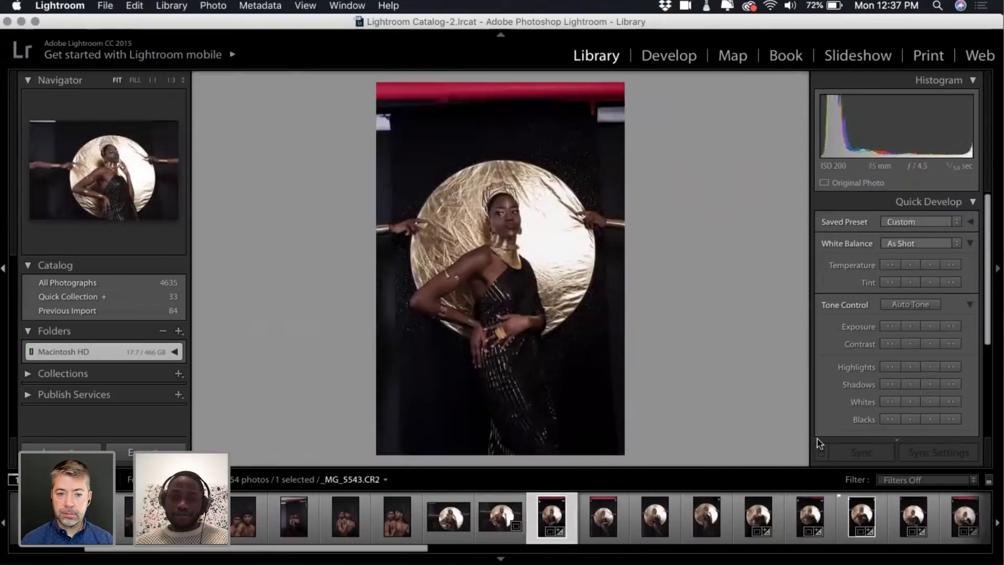
pyautogui.press('Right')
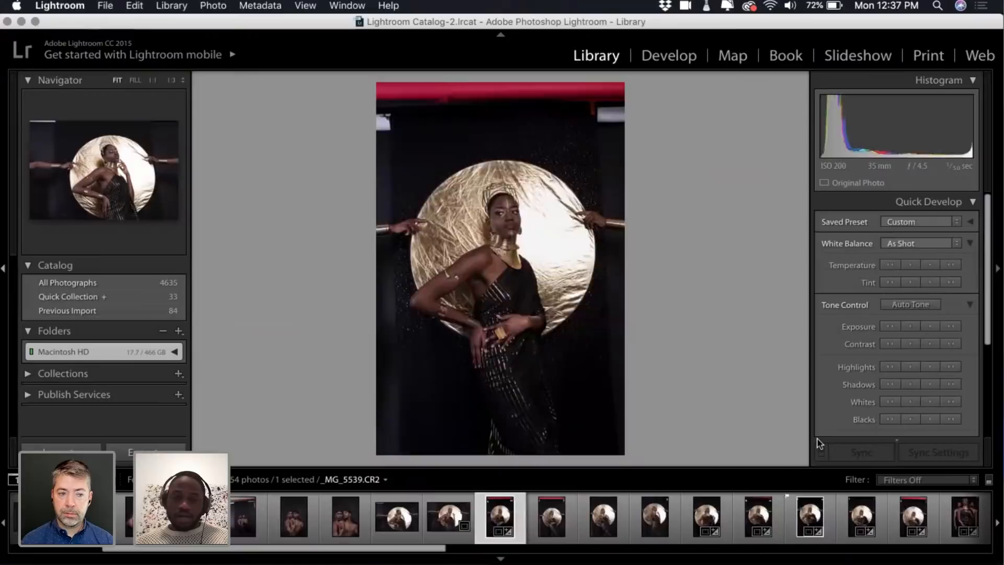
pyautogui.press('Right')
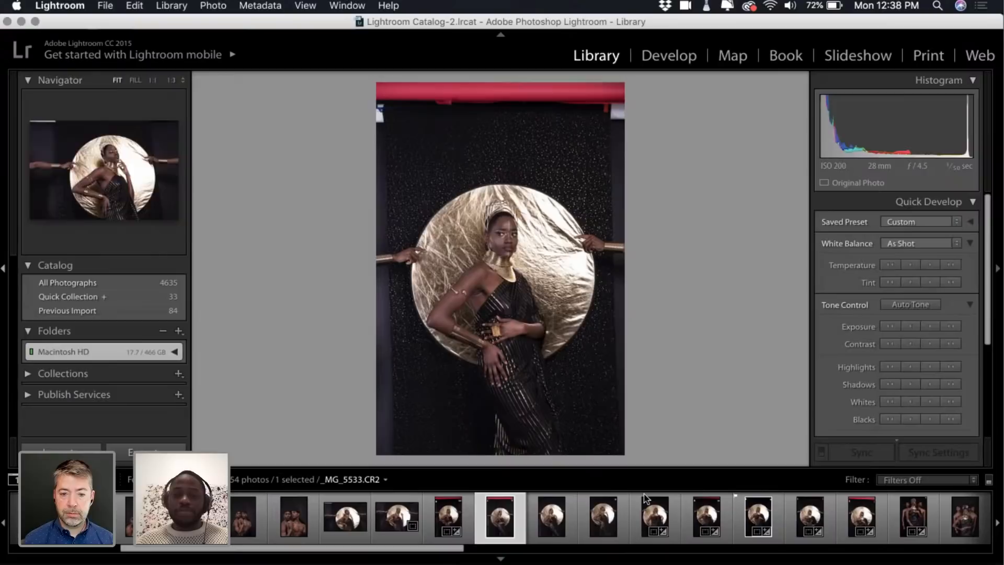
pyautogui.press('5')
# Compare the remaining gold-disc shots, including _MG_5508.CR2, _MG_5505.CR2 and _MG_5499.CR2, and rate _MG_5501.CR2 four stars
pyautogui.hscroll(-5, 673, 517)
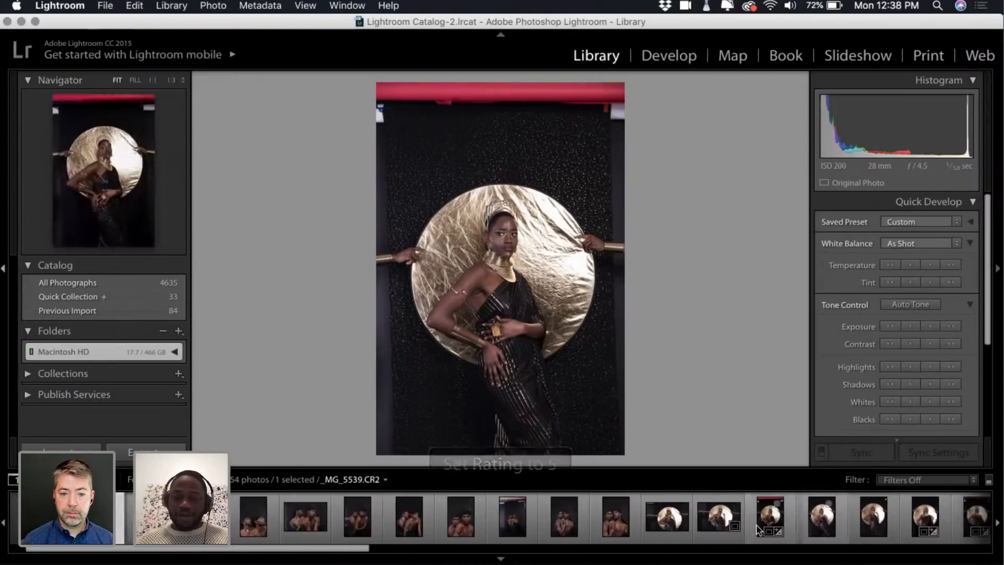
pyautogui.click(796, 516)
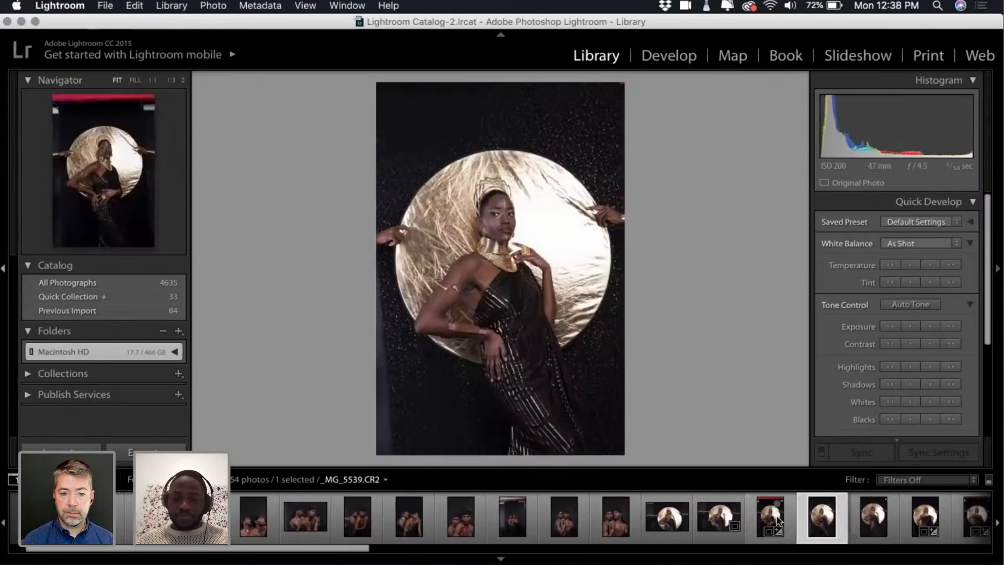
pyautogui.press('Right')
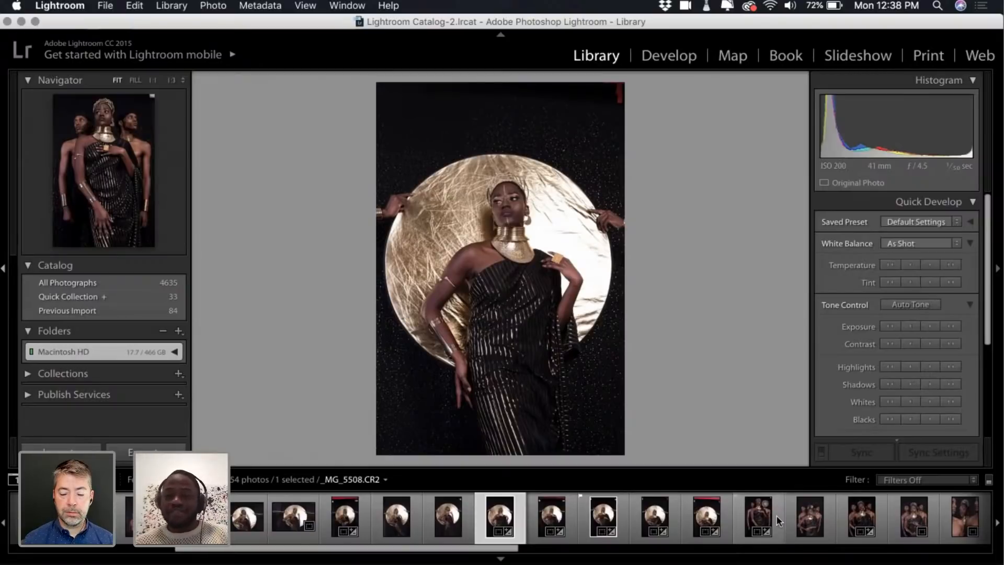
pyautogui.press('Right')
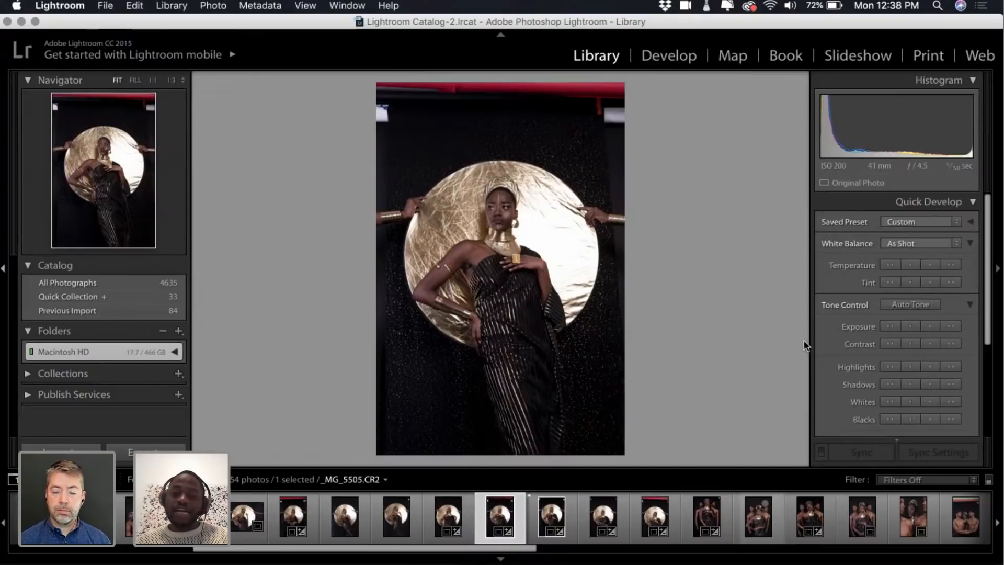
pyautogui.press('Left')
pyautogui.press('Left')
pyautogui.press('Left')
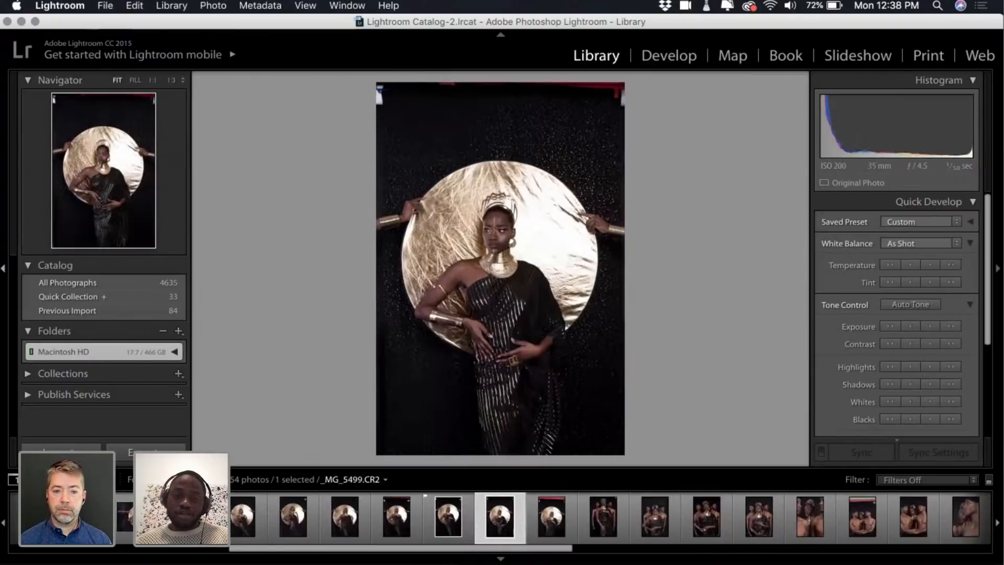
pyautogui.press('Left')
pyautogui.press('Right')
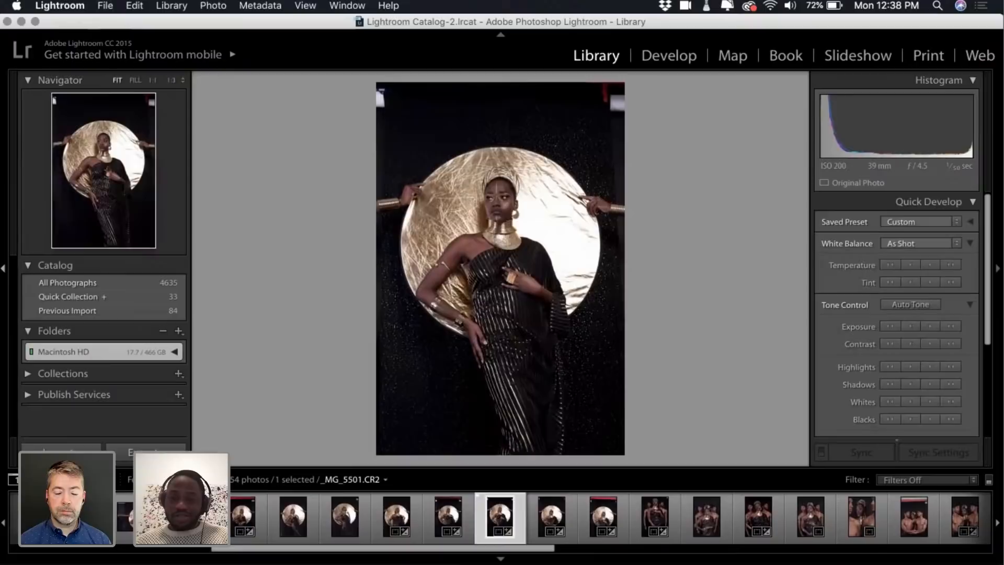
pyautogui.press('4')
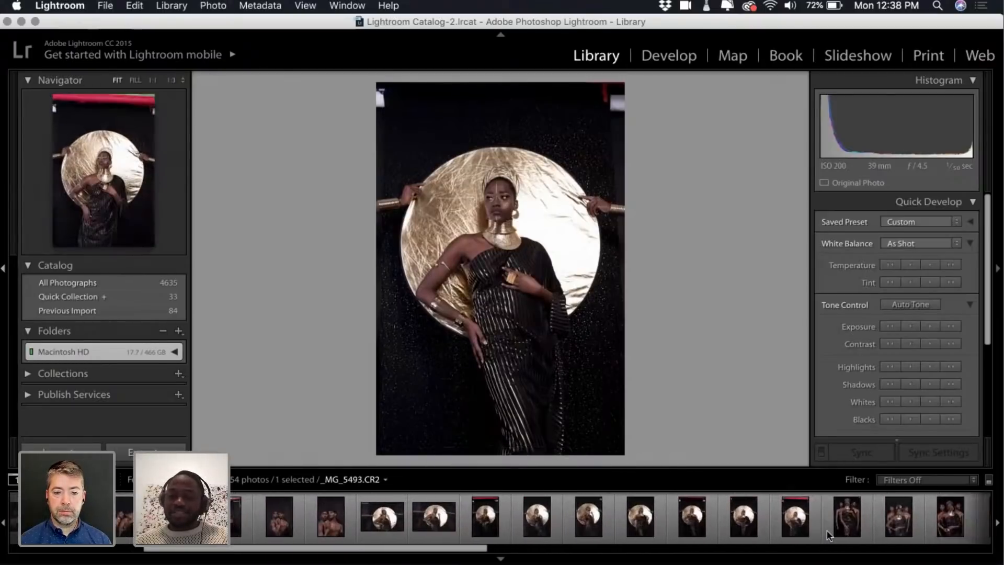
# Compare the three-model shots _MG_5486.CR2 and _MG_5473.CR2, and rate the following shot _MG_5415.CR2 five stars
pyautogui.click(839, 517)
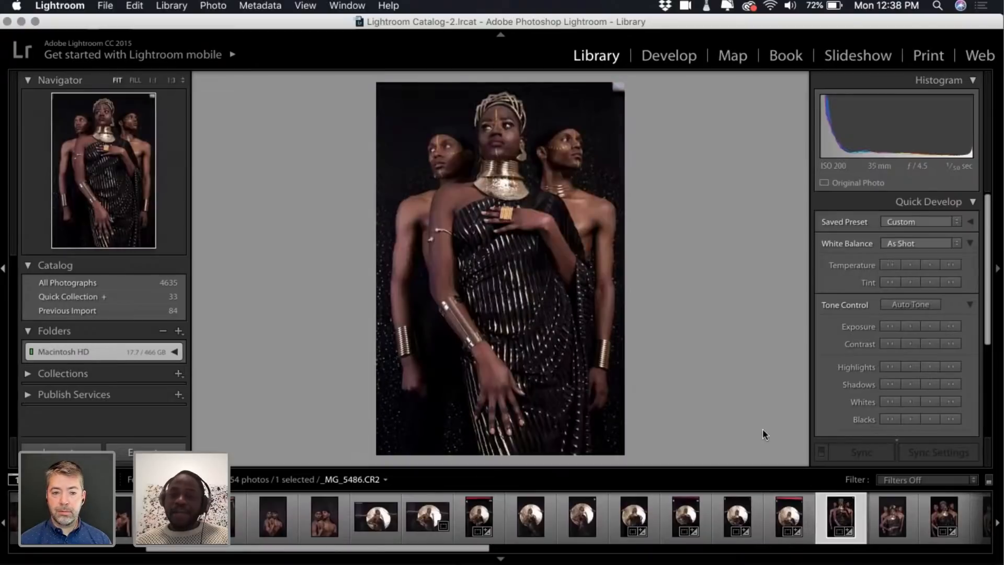
pyautogui.press('Right')
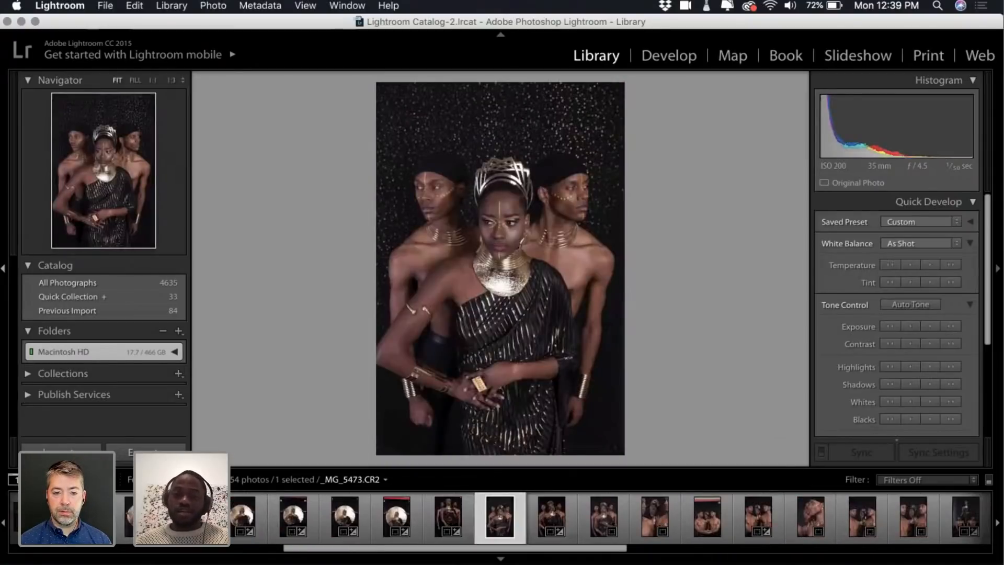
pyautogui.press('Left')
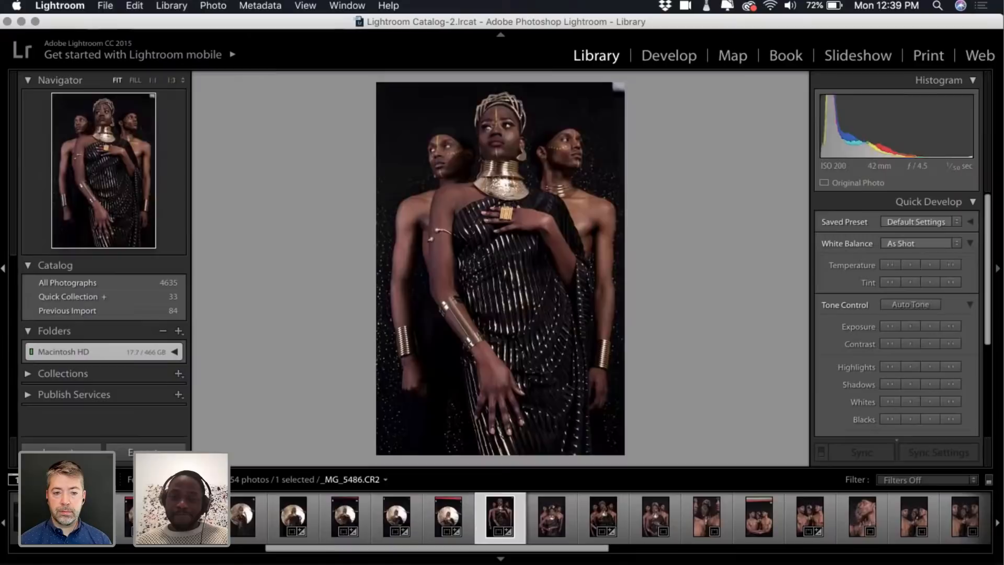
pyautogui.press('Right')
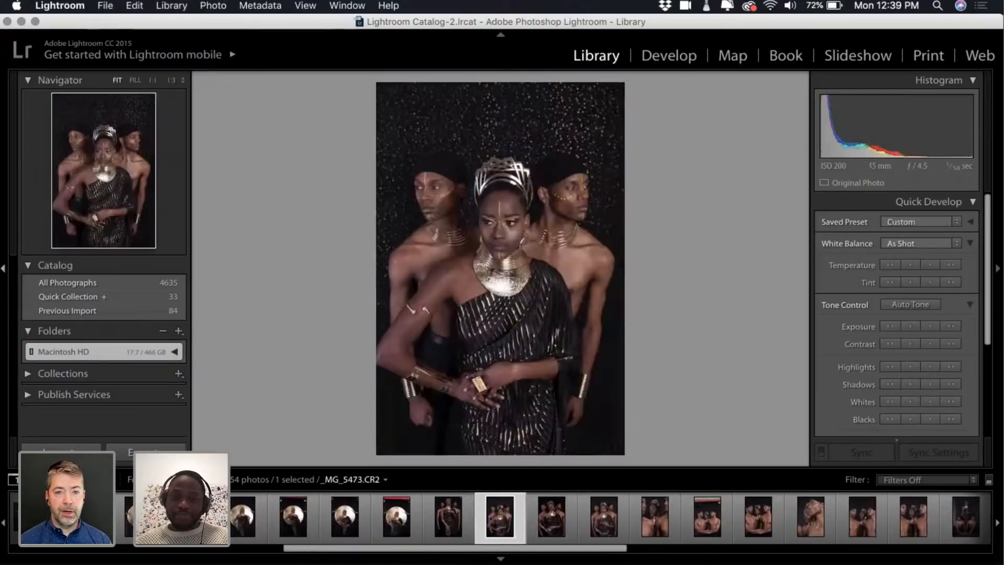
pyautogui.press('Right')
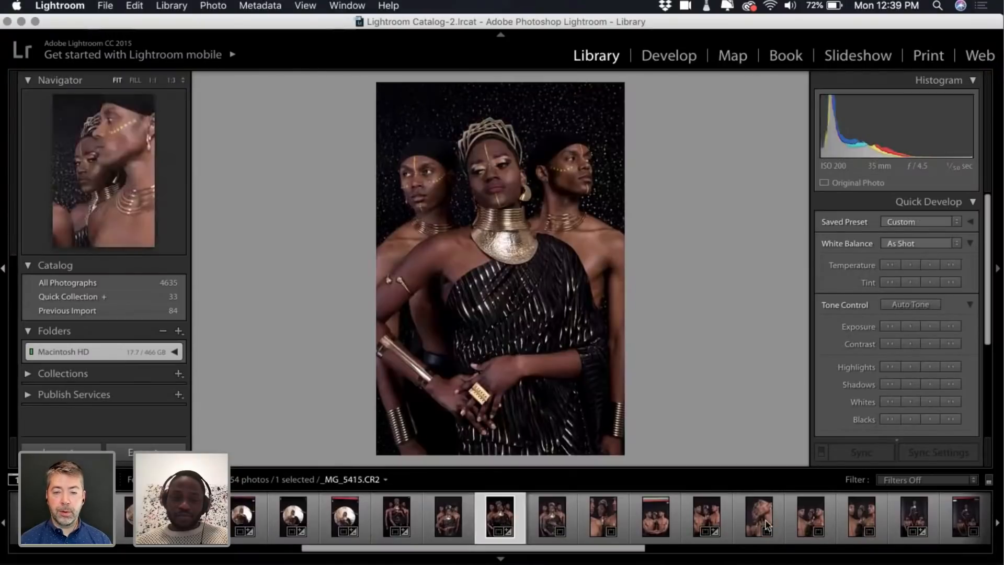
pyautogui.press('5')
# Open _MG_5438.CR2, the close-up of the woman framed between the two men, and rate it five stars
pyautogui.hscroll(-5, 776, 526)
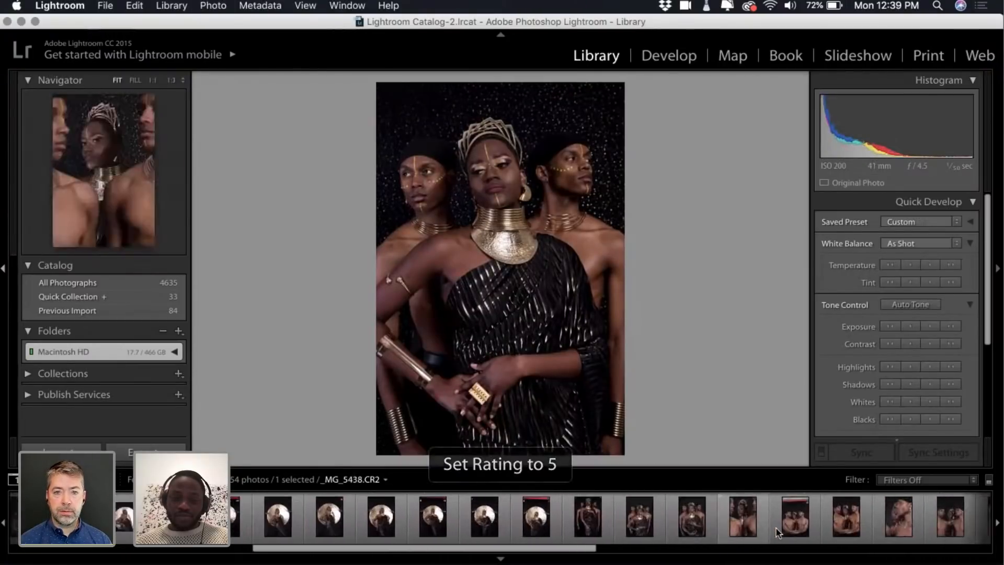
pyautogui.click(726, 520)
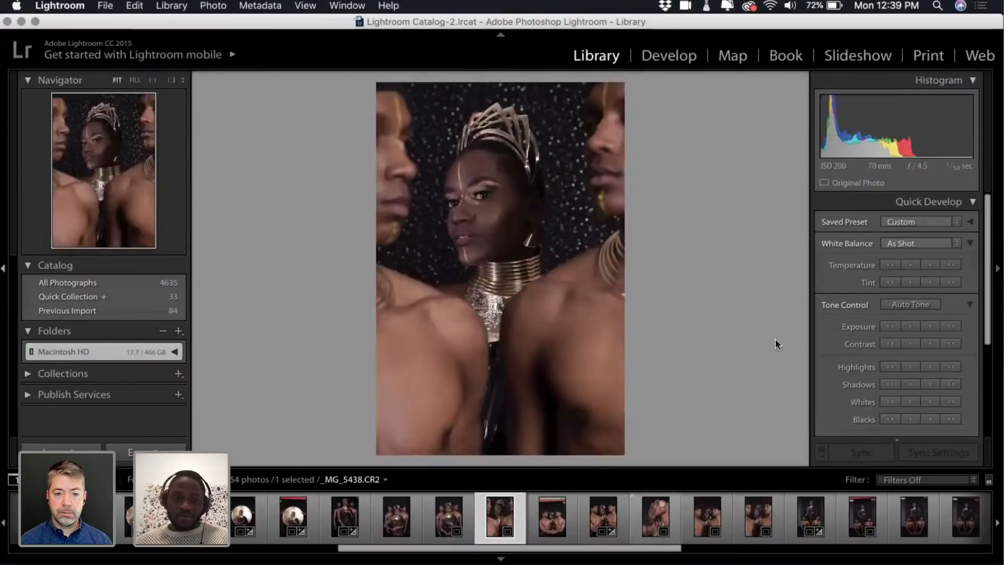
pyautogui.press('5')
# View the following three-model shots, including _MG_5408.CR2, ending on _MG_5400.CR2 with the woman standing behind the two seated men
pyautogui.hscroll(10, 676, 522)
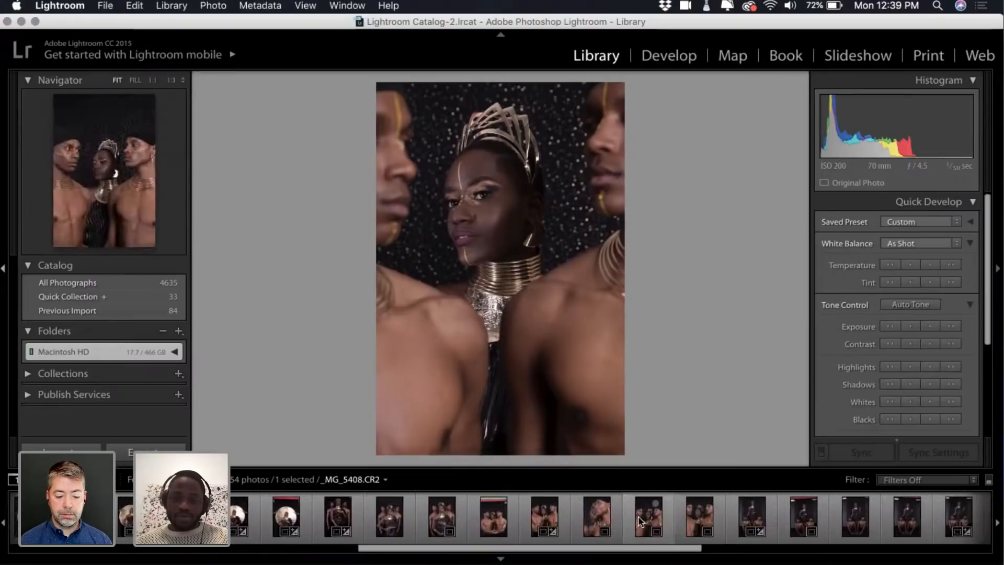
pyautogui.click(638, 521)
pyautogui.click(638, 521)
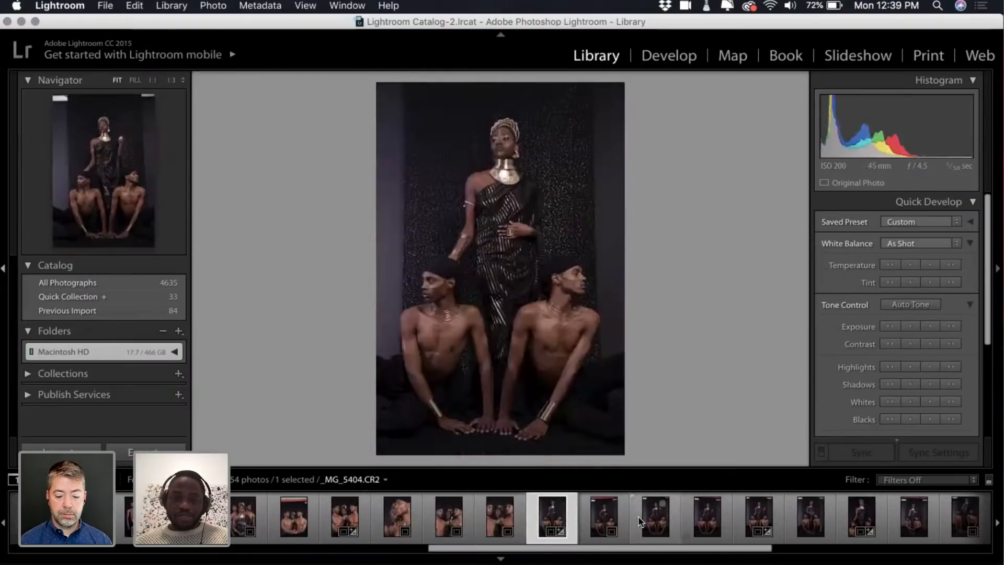
pyautogui.click(638, 521)
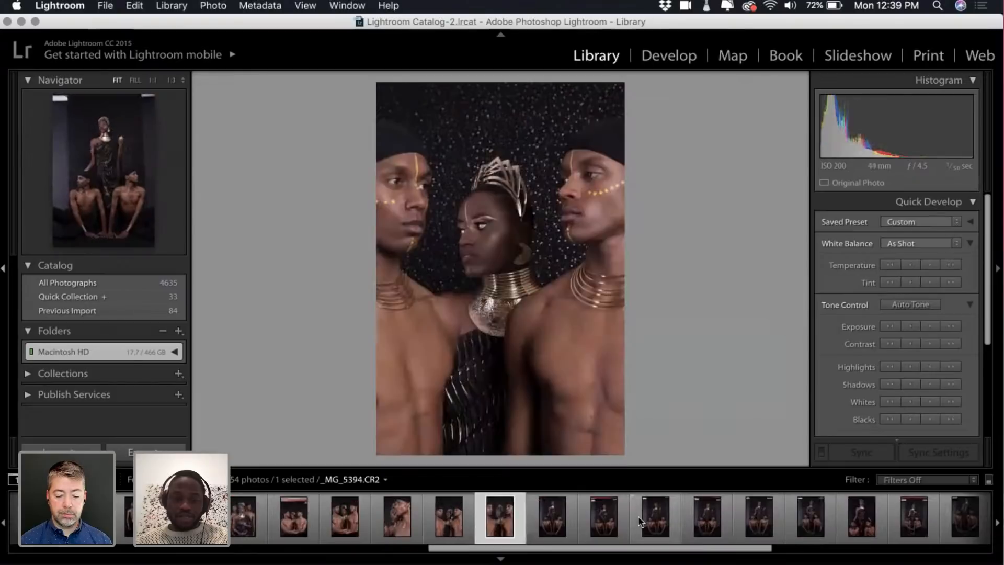
pyautogui.click(638, 521)
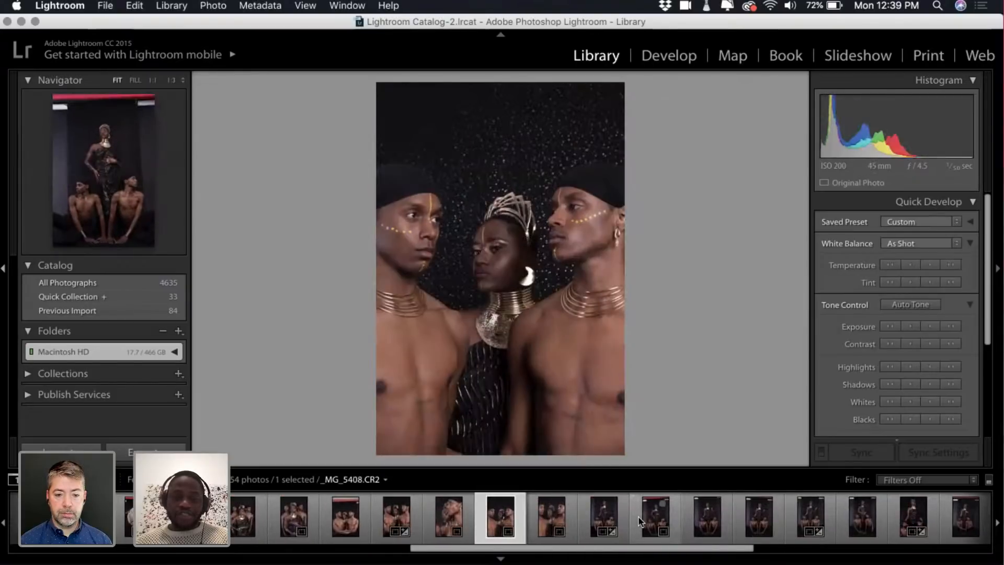
pyautogui.click(638, 522)
pyautogui.click(638, 522)
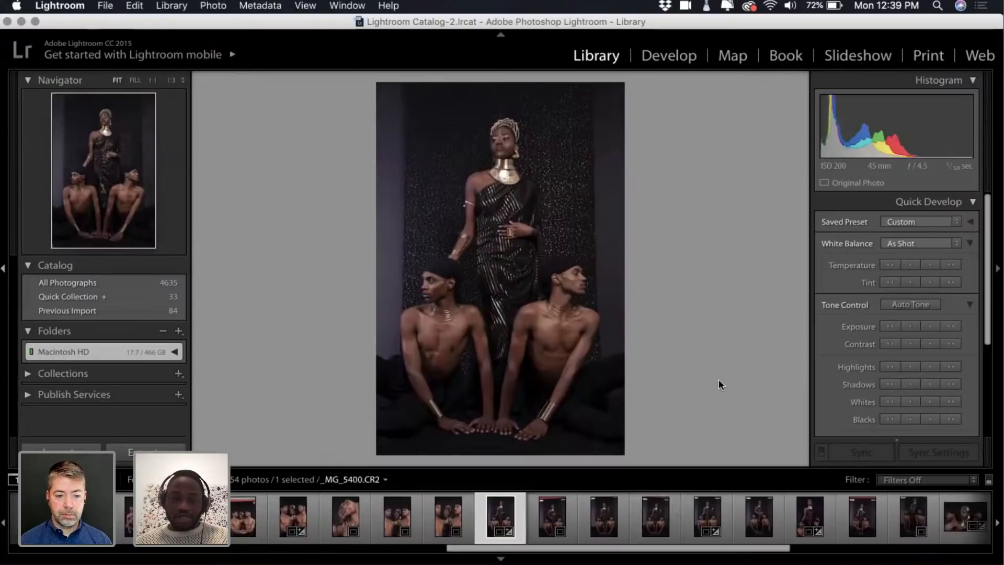
# Alternate between the similar poses _MG_5400.CR2, _MG_5397.CR2 and _MG_5394.CR2 to compare them, ending on _MG_5400.CR2
pyautogui.press('Right')
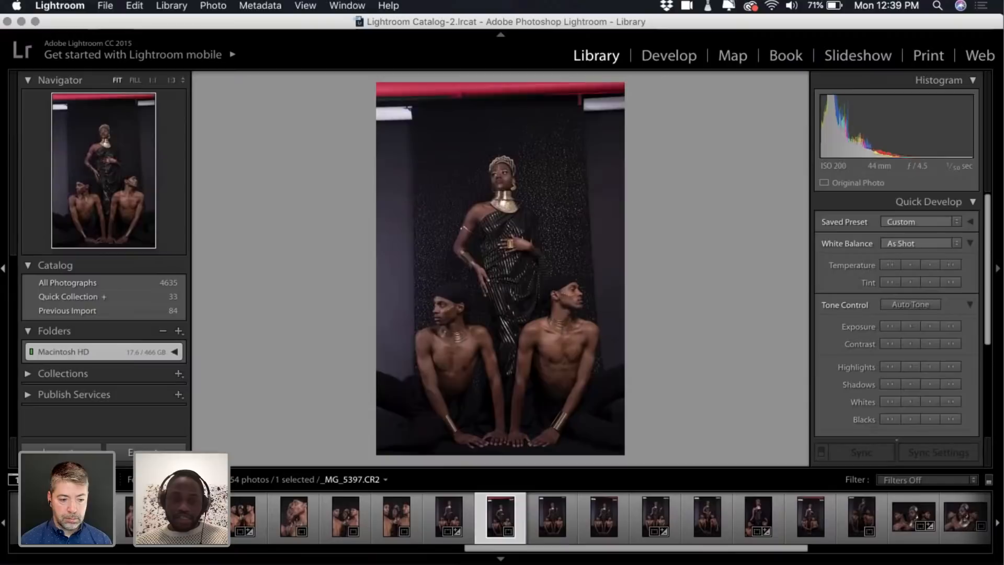
pyautogui.press('Right')
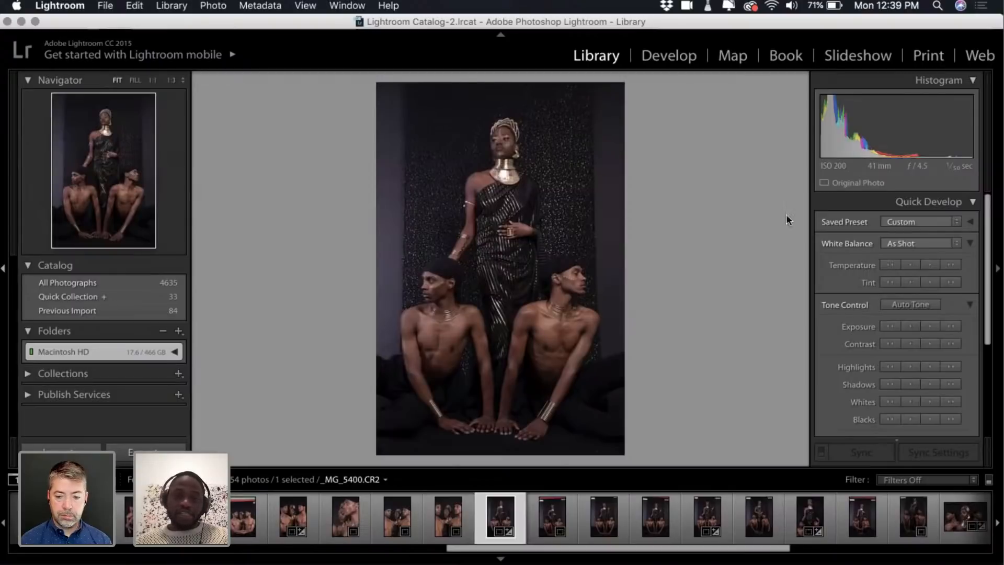
pyautogui.press('Left')
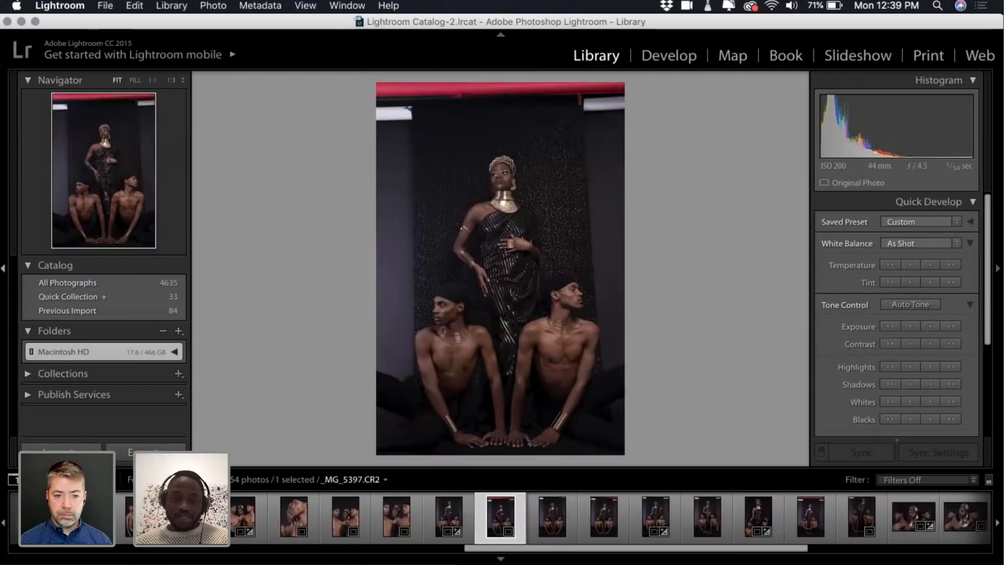
pyautogui.press('Right')
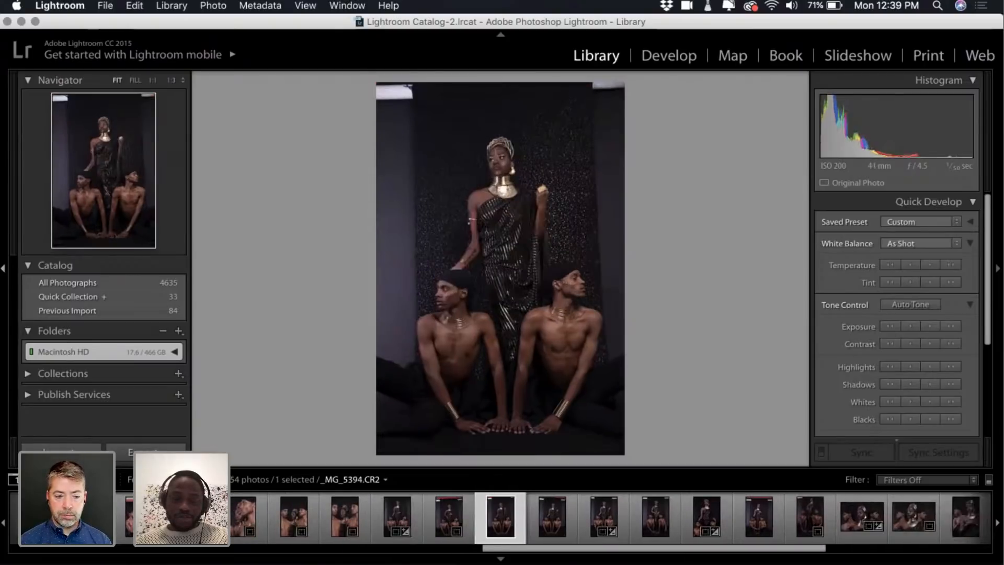
pyautogui.press('Left')
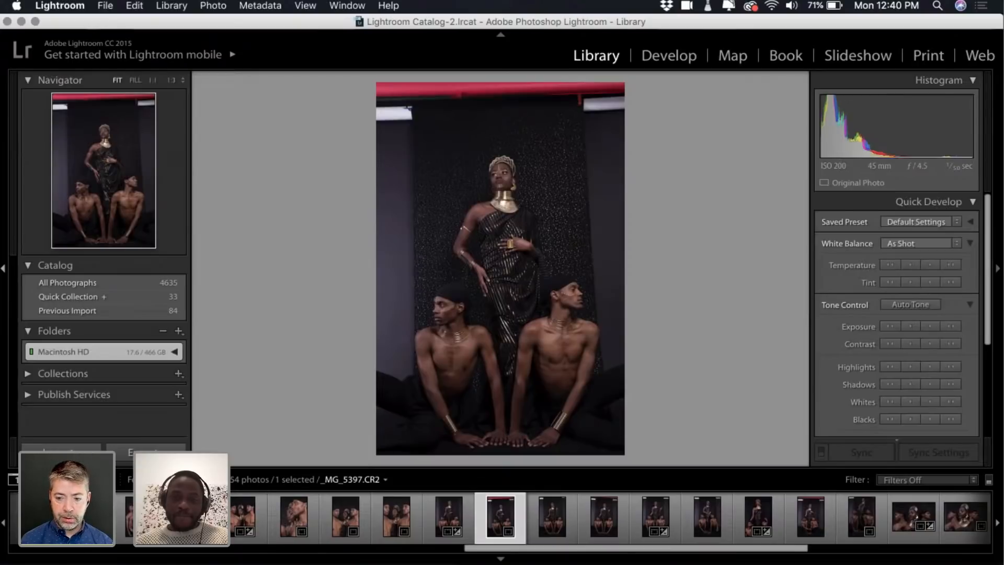
pyautogui.press('Right')
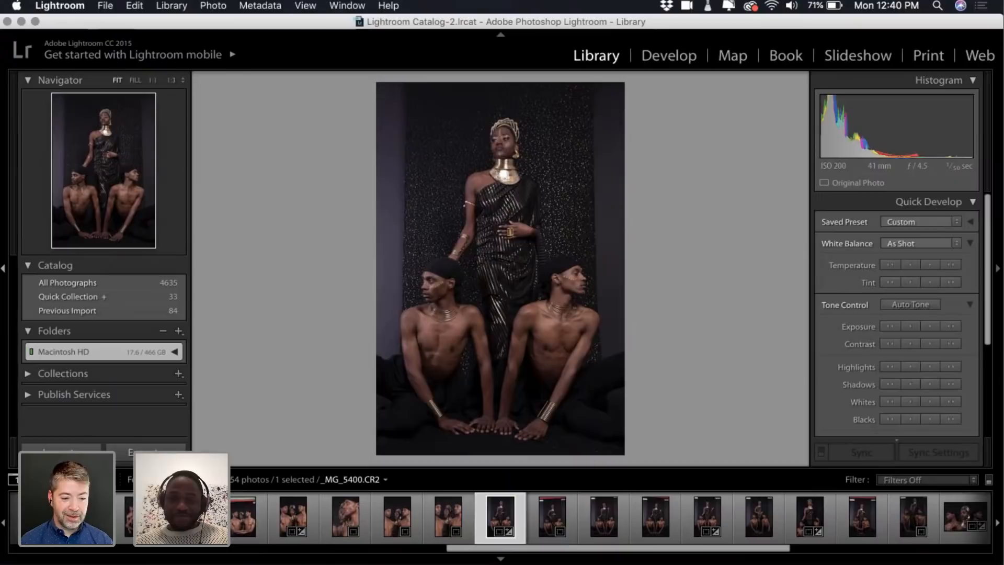
pyautogui.press('Right')
pyautogui.press('Left')
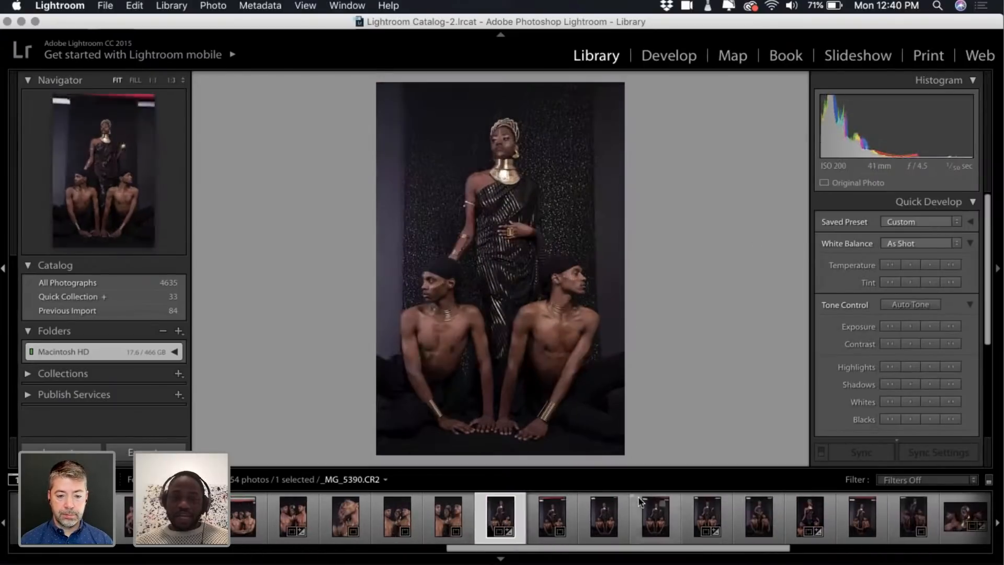
# Compare _MG_5400.CR2, _MG_5397.CR2 and _MG_5394.CR2 side by side in Survey view and rate _MG_5400.CR2 five stars
pyautogui.keyDown('super'); pyautogui.click(552, 513); pyautogui.keyUp('super')
pyautogui.keyDown('super'); pyautogui.click(596, 516); pyautogui.keyUp('super')
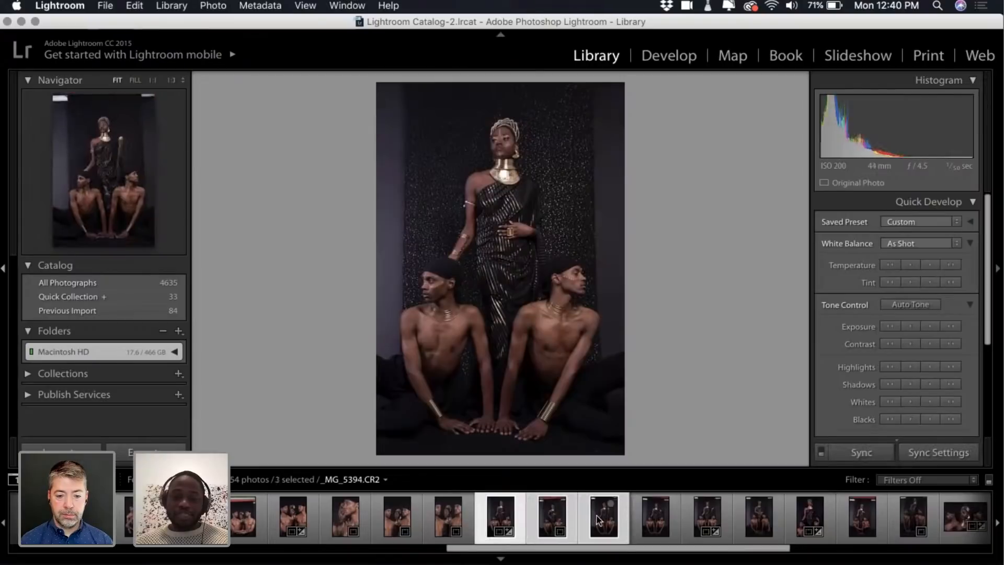
pyautogui.press('n')
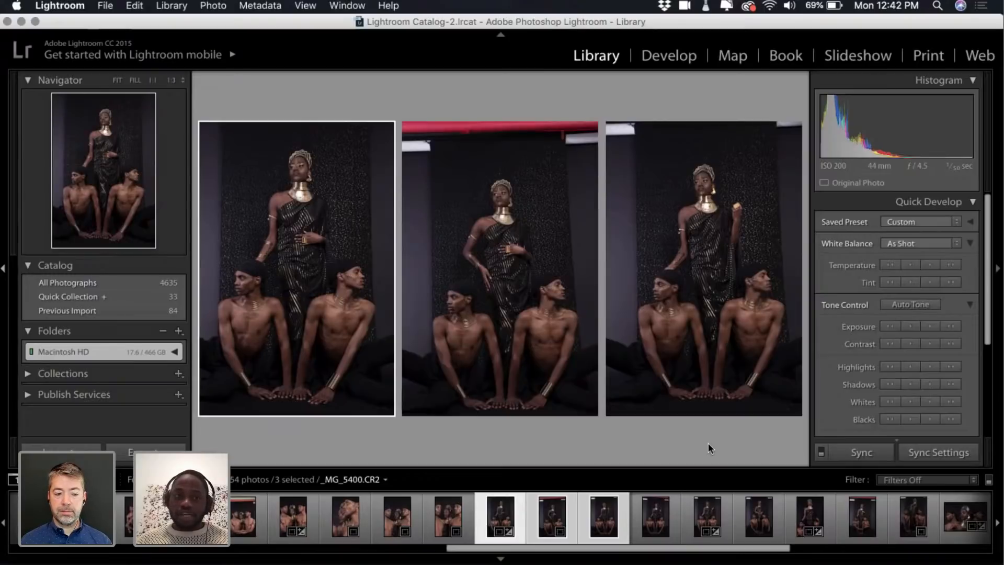
pyautogui.click(504, 537)
pyautogui.press('5')
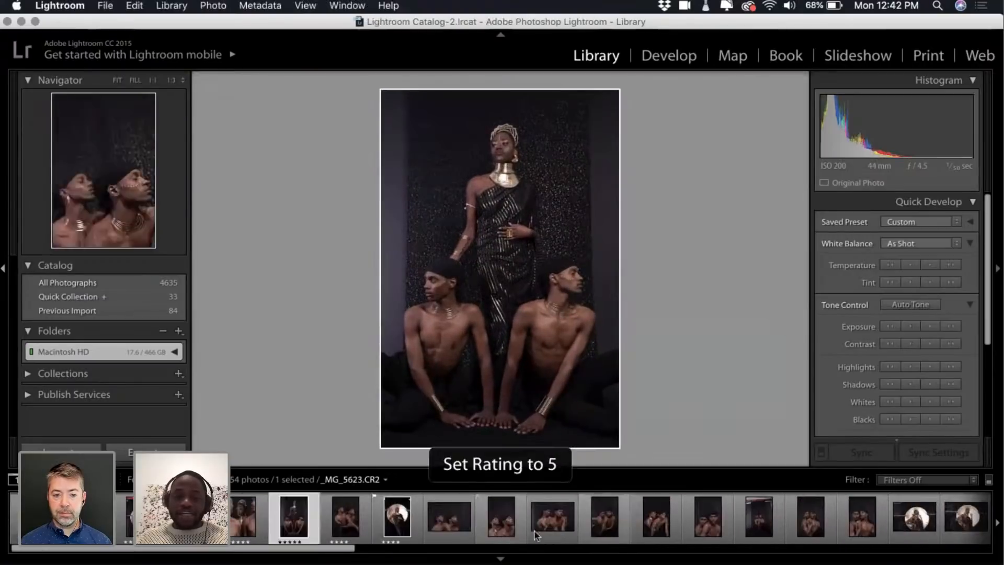
# View the following three-model shots, including _MG_5453.CR2 and _MG_5425.CR2, ending on the close-up _MG_5415.CR2
pyautogui.scroll(-10, 621, 511)
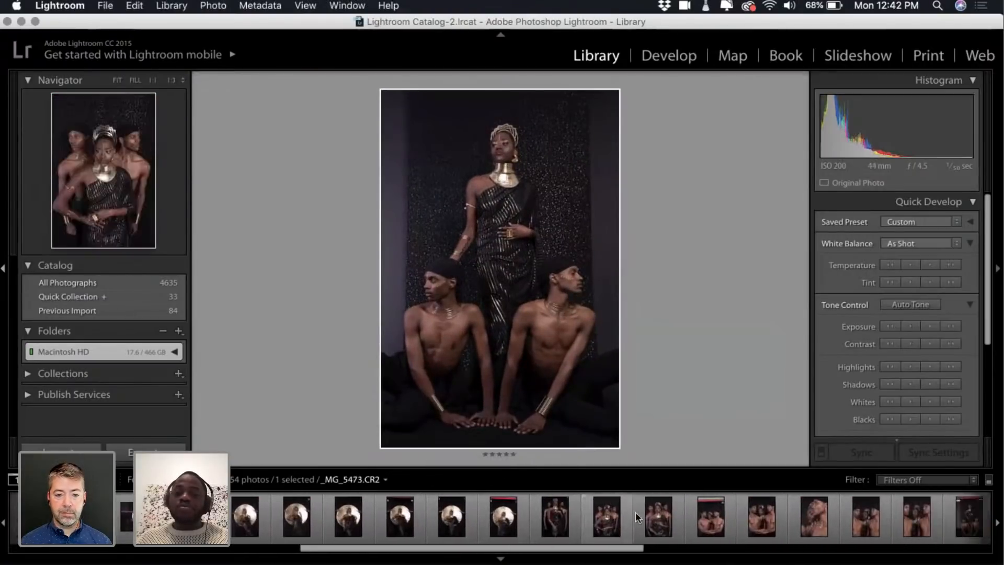
pyautogui.scroll(-1, 615, 517)
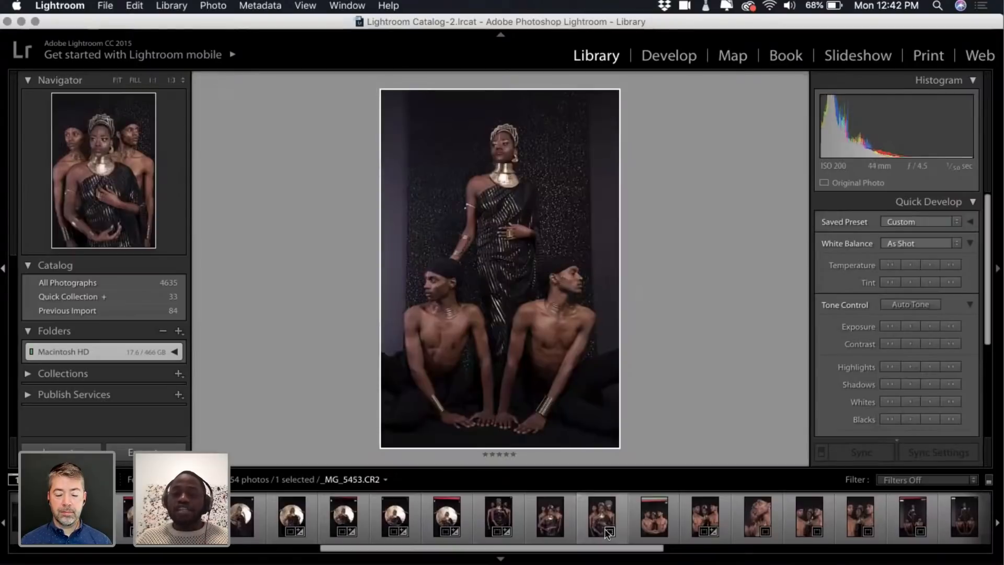
pyautogui.click(620, 531)
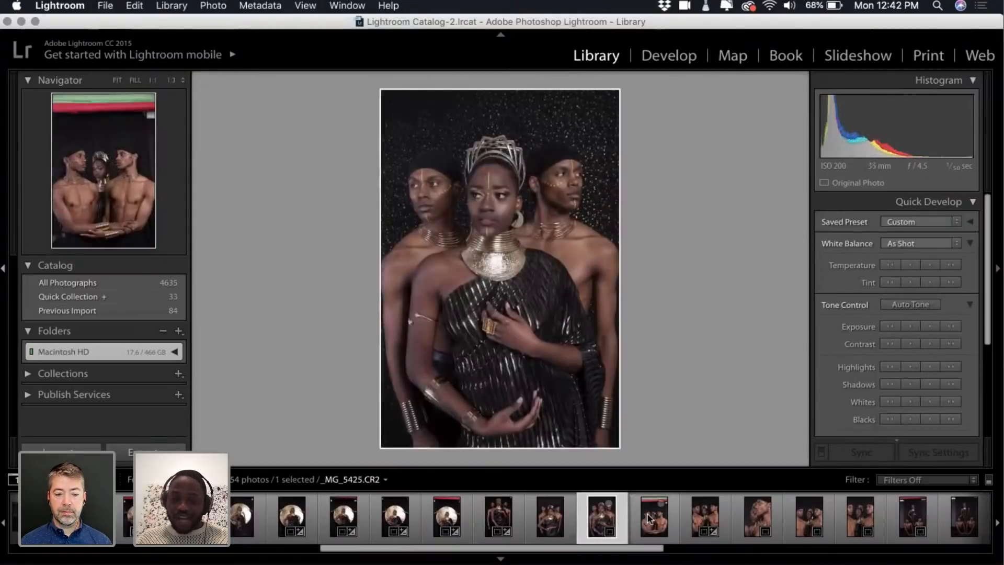
pyautogui.click(648, 517)
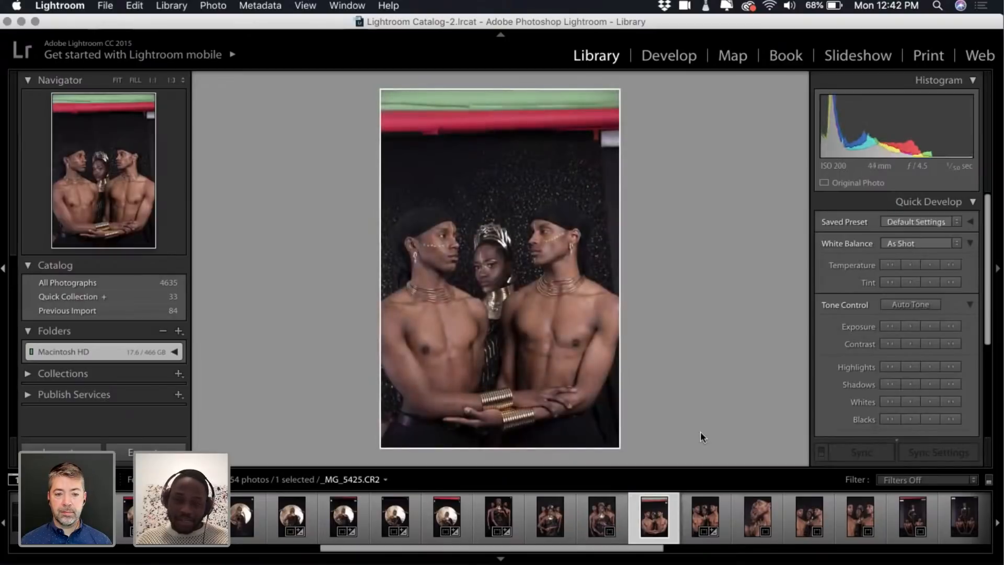
pyautogui.press('Right')
pyautogui.press('Right')
pyautogui.press('Right')
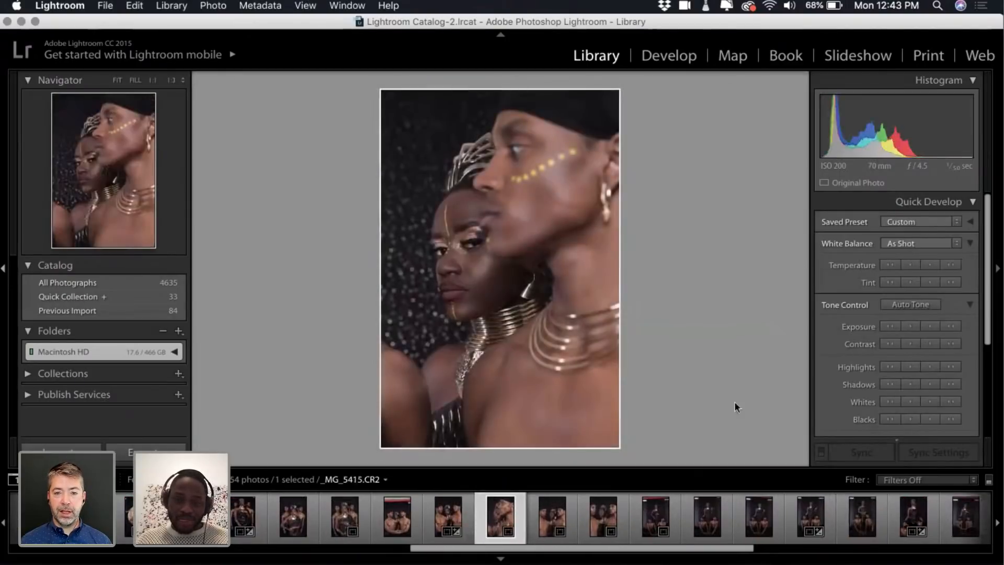
# Check the shots of the woman standing behind the seated men, including _MG_5386.CR2, and rate _MG_5326.CR2 four stars
pyautogui.click(658, 515)
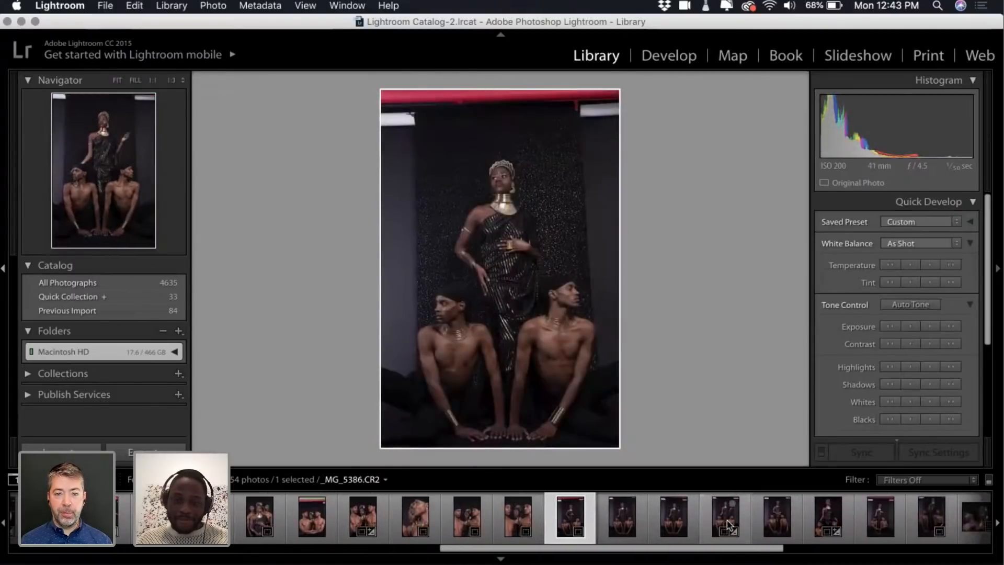
pyautogui.click(726, 517)
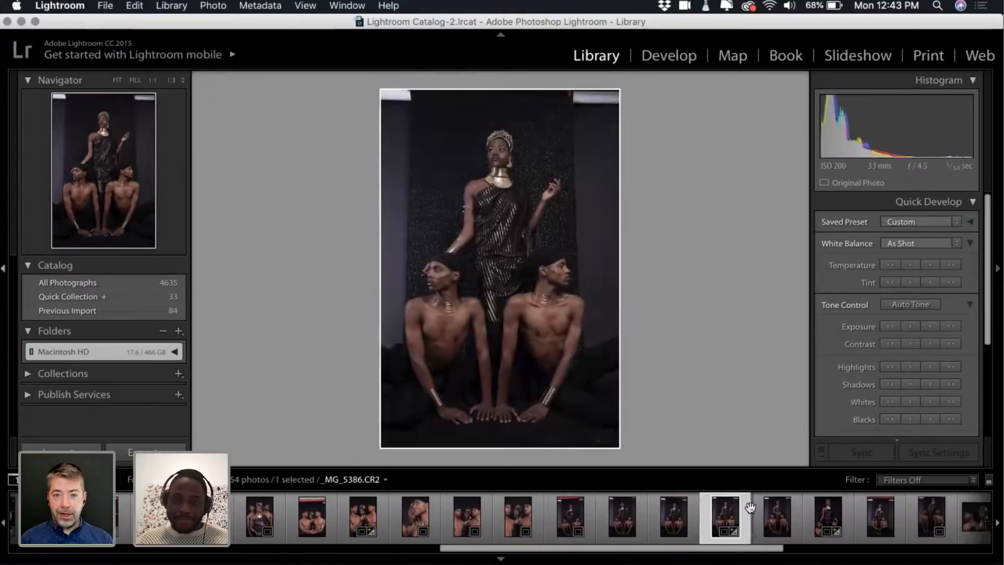
pyautogui.hscroll(3, 750, 506)
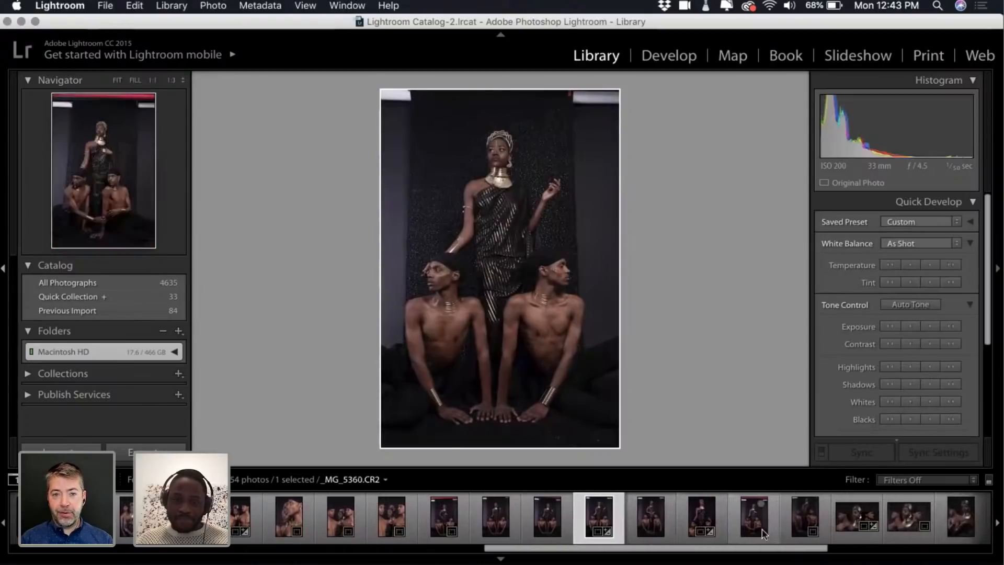
pyautogui.click(797, 520)
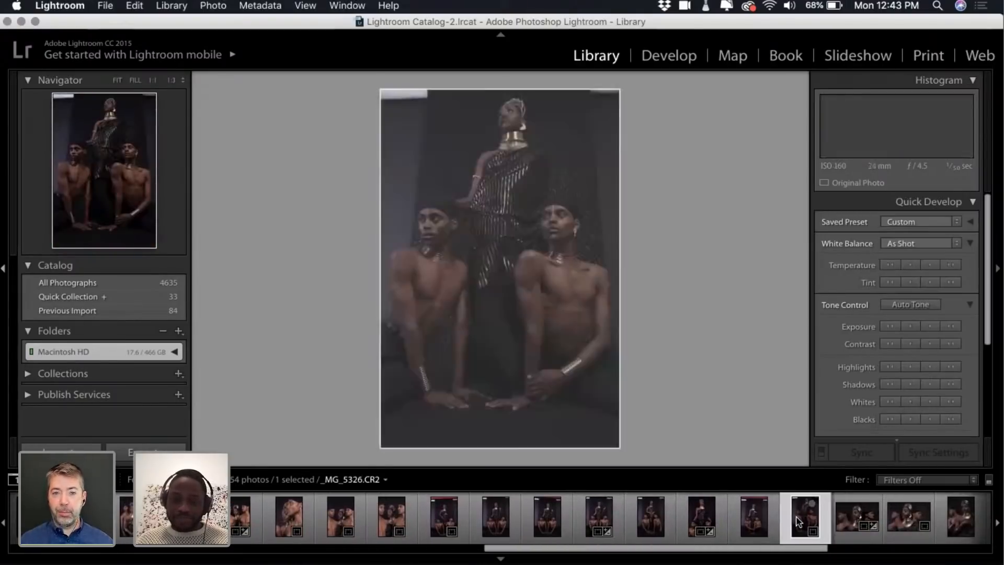
pyautogui.hscroll(1, 797, 517)
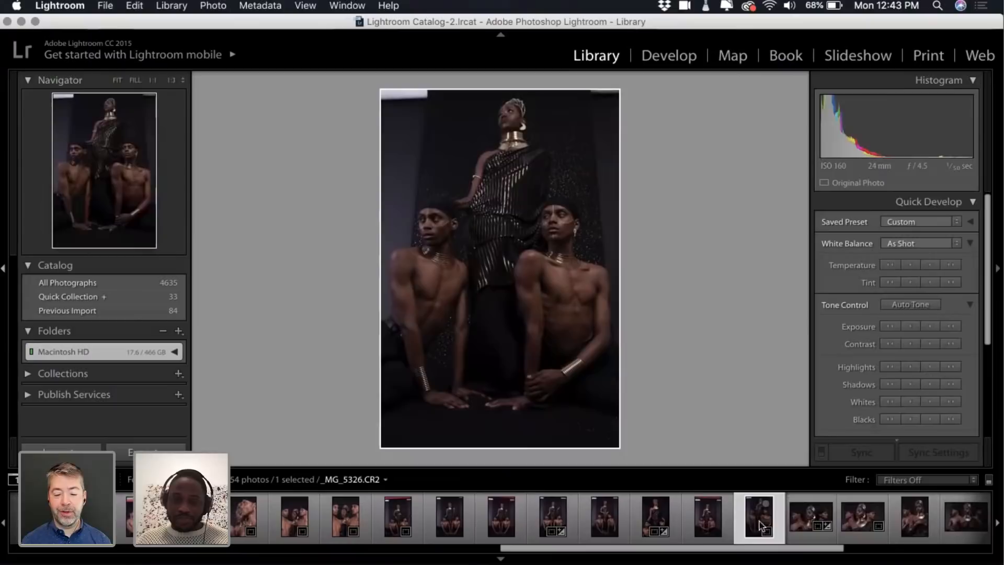
pyautogui.hscroll(1, 776, 522)
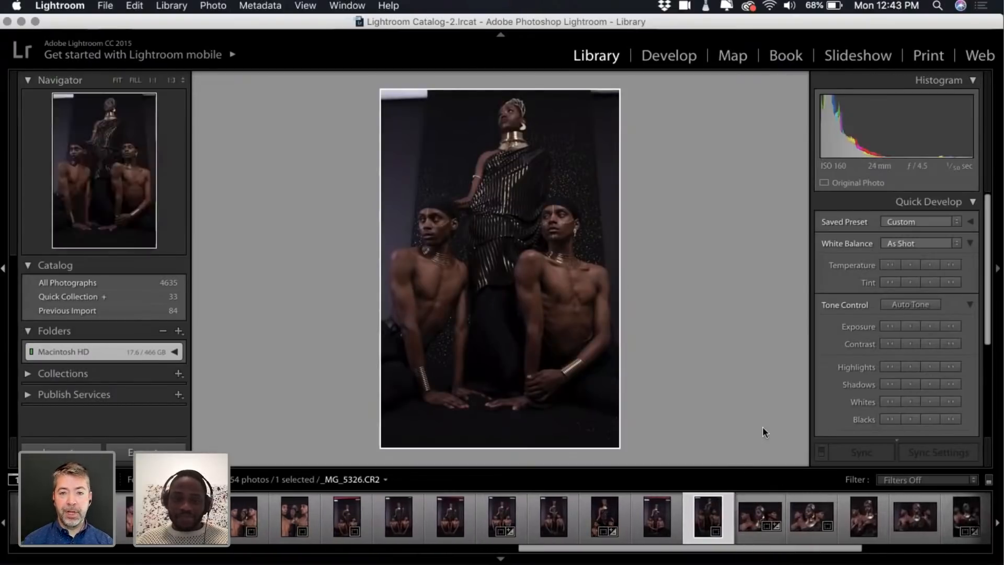
pyautogui.press('4')
# View the full-length group shot _MG_5360.CR2 and the landscape close-up _MG_5313.CR2
pyautogui.hscroll(-5, 783, 504)
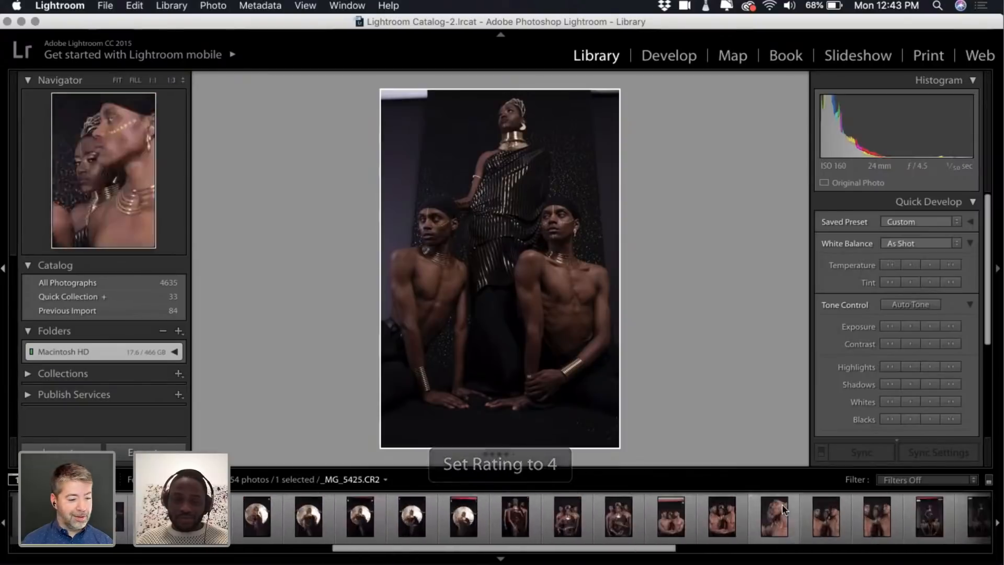
pyautogui.hscroll(3, 765, 523)
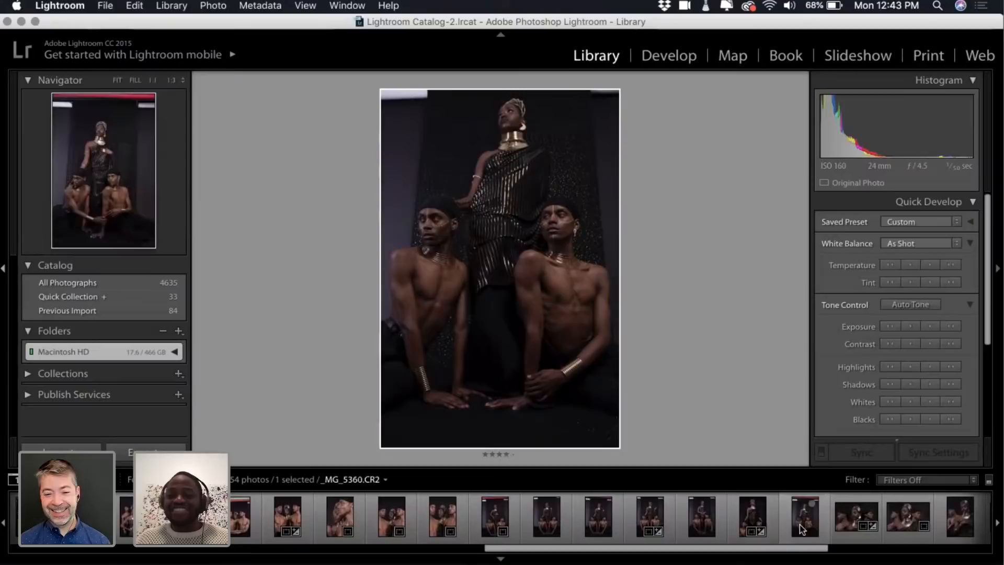
pyautogui.click(821, 527)
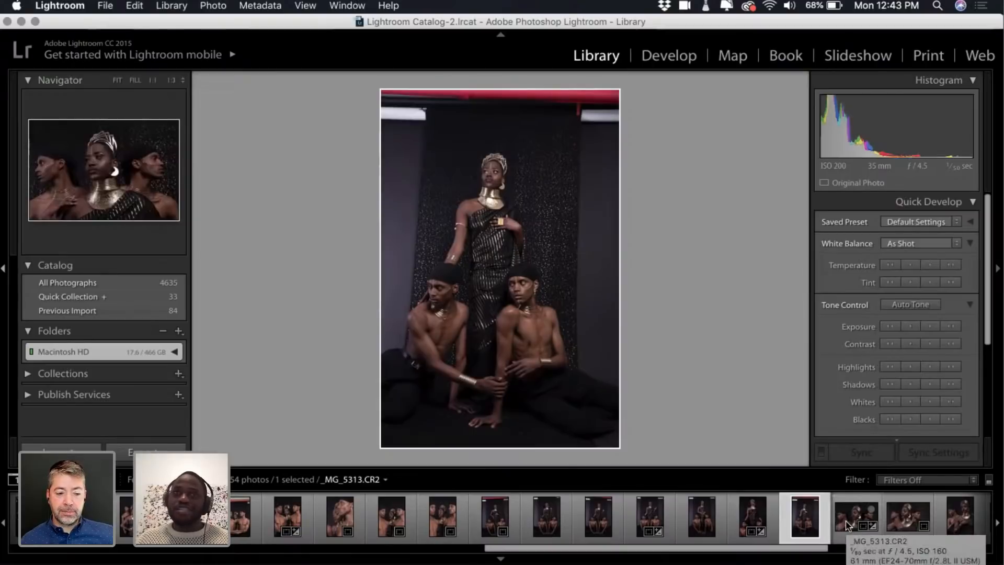
pyautogui.click(848, 525)
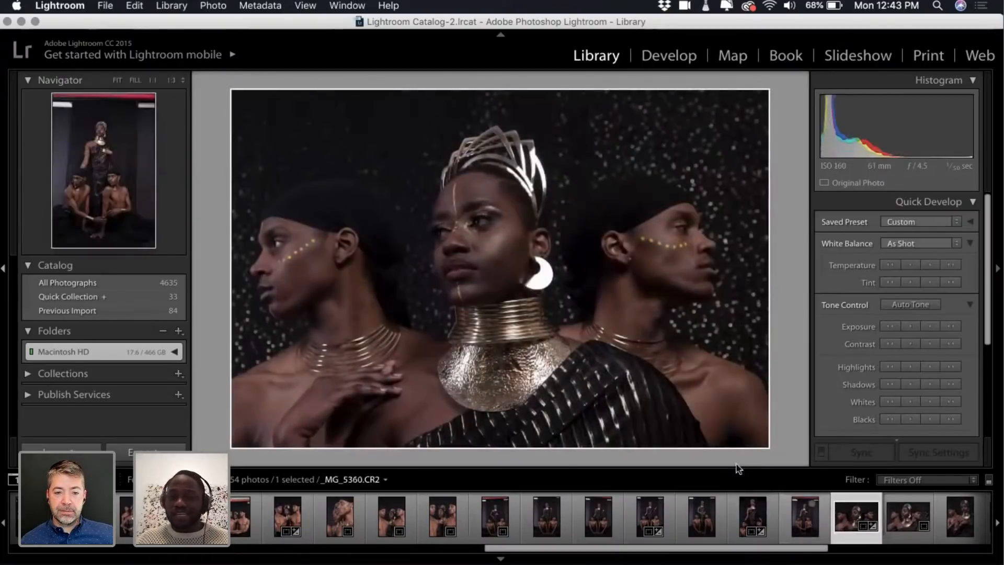
pyautogui.hscroll(2, 859, 541)
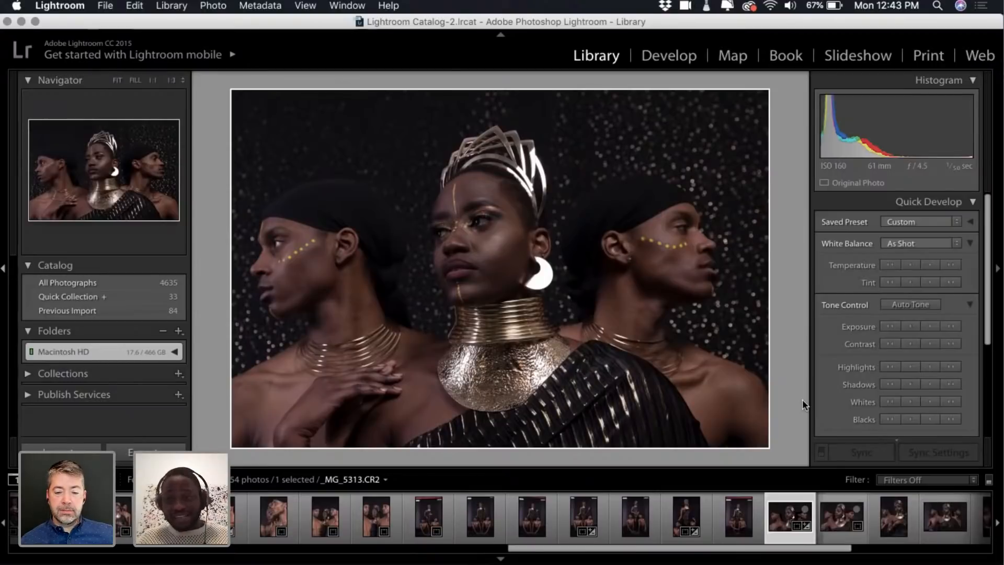
# Compare the landscape close-up _MG_5298.CR2 with the portrait shot _MG_5275.CR2 and rate _MG_5298.CR2 four stars
pyautogui.press('Right')
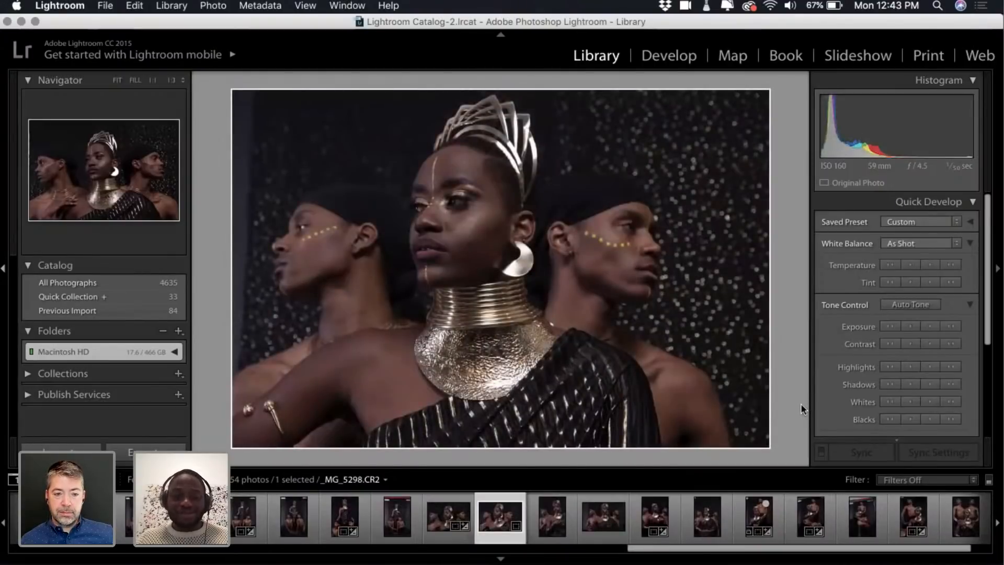
pyautogui.press('Right')
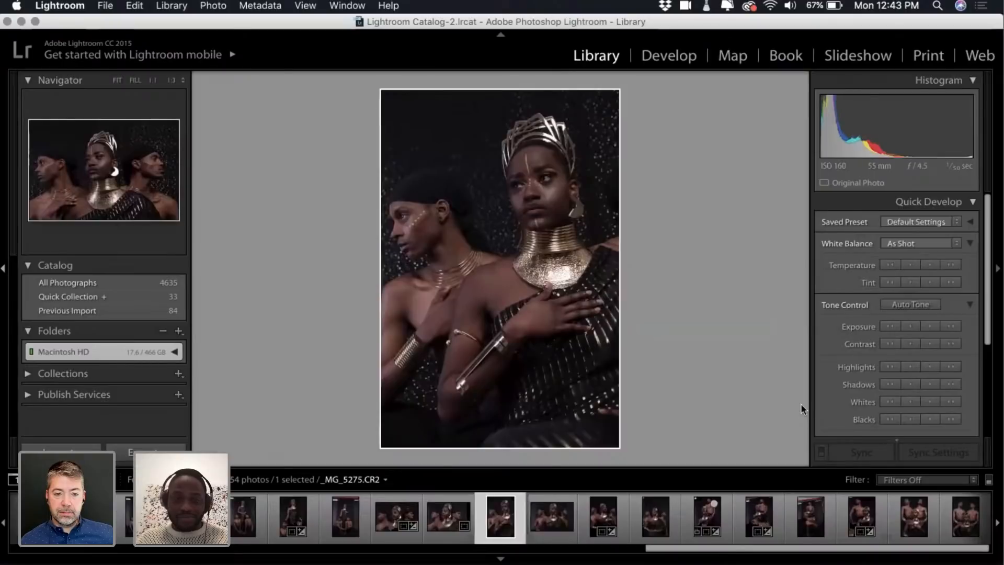
pyautogui.press('Left')
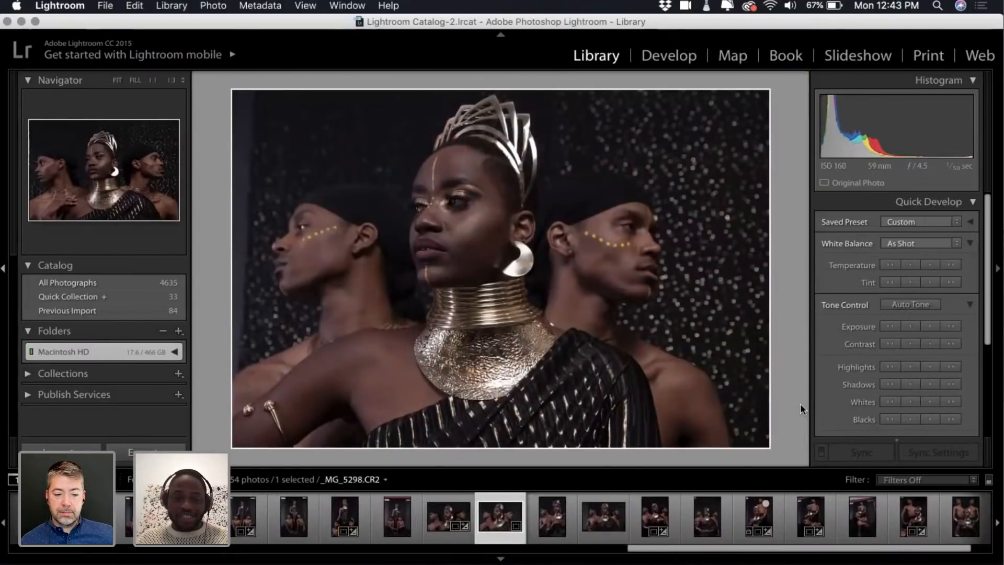
pyautogui.press('4')
# View _MG_5270.CR2, compare _MG_5260.CR2 with _MG_5255.CR2, and rate _MG_5260.CR2 four stars
pyautogui.scroll(5, 816, 509)
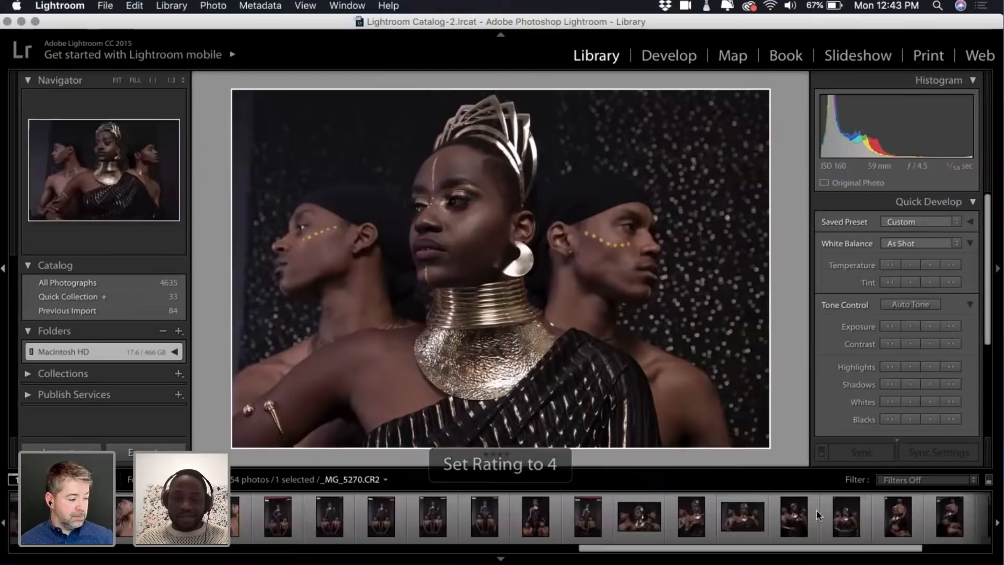
pyautogui.click(668, 520)
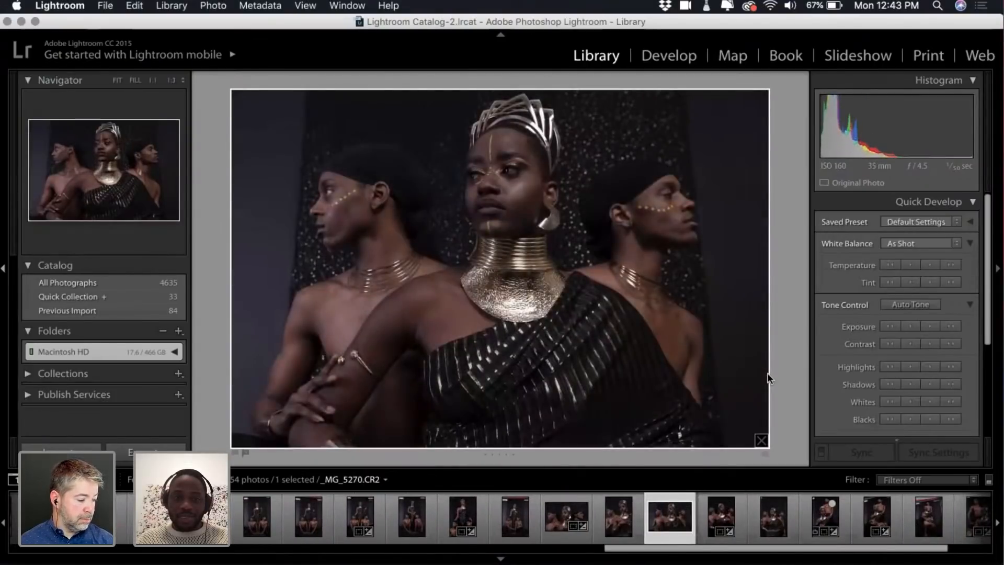
pyautogui.press('Right')
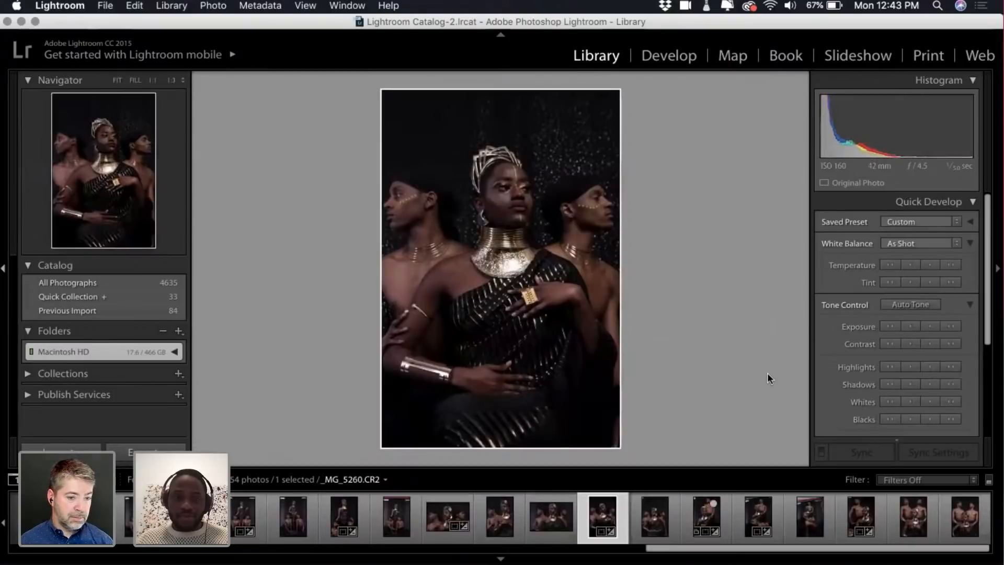
pyautogui.press('Right')
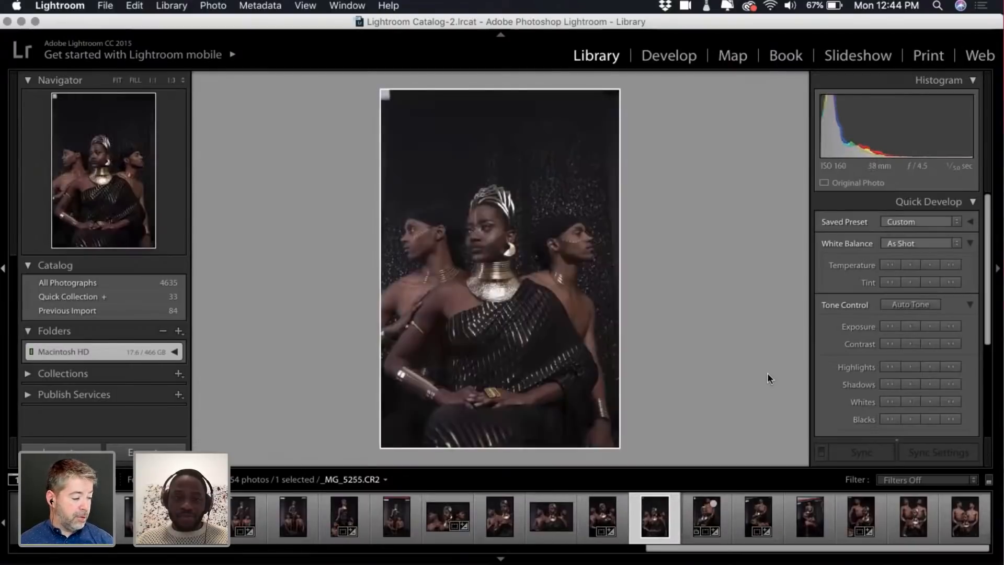
pyautogui.press('Left')
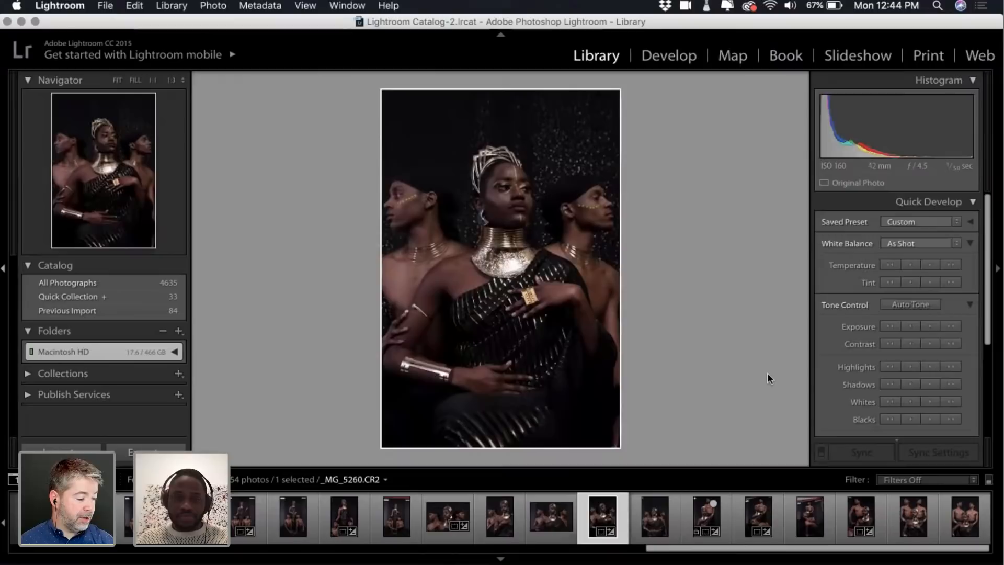
pyautogui.press('4')
# Open _MG_5250.CR2, with one man standing and one reclining, and compare it with _MG_5255.CR2
pyautogui.hscroll(-10, 747, 518)
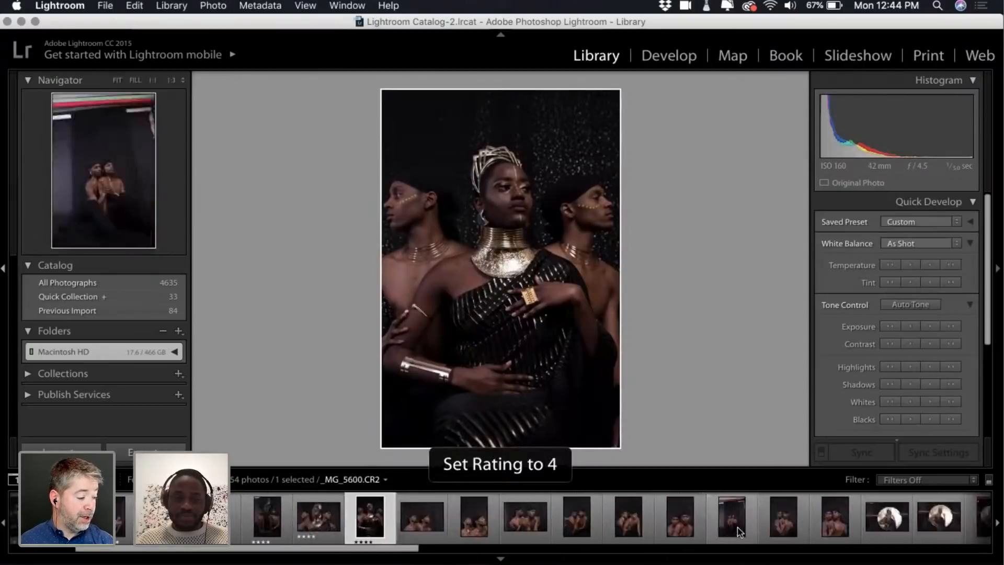
pyautogui.hscroll(10, 737, 526)
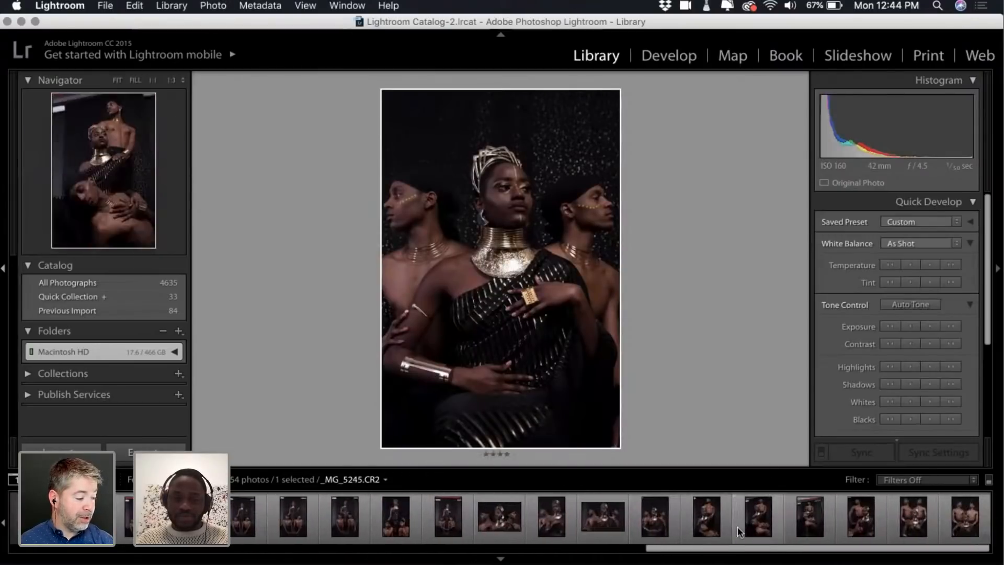
pyautogui.click(705, 521)
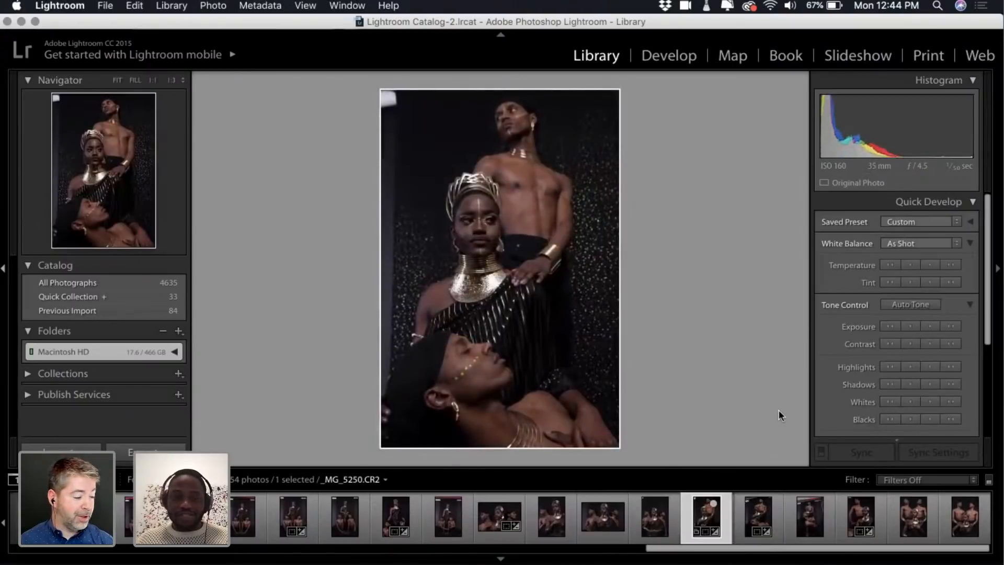
pyautogui.press('Left')
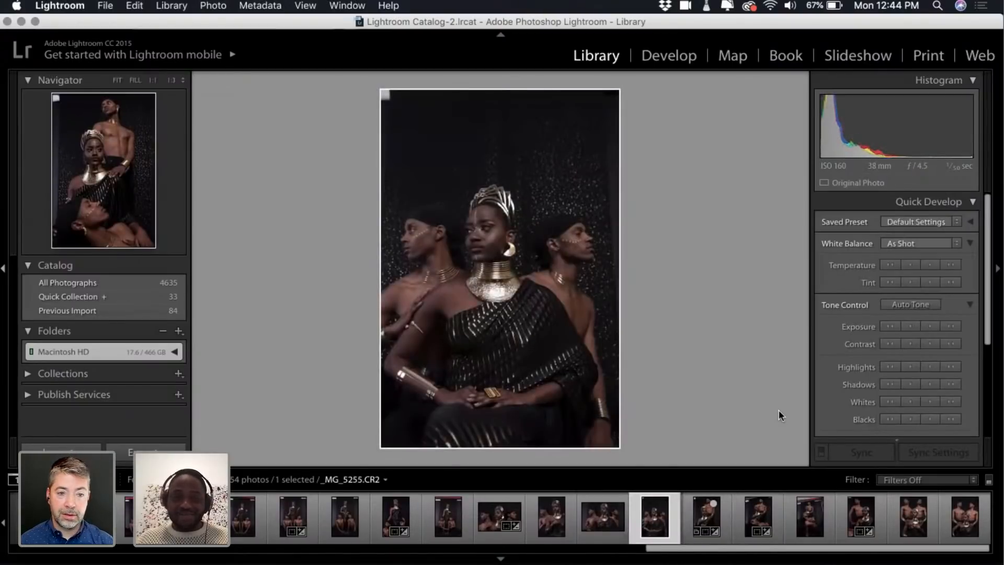
pyautogui.press('Right')
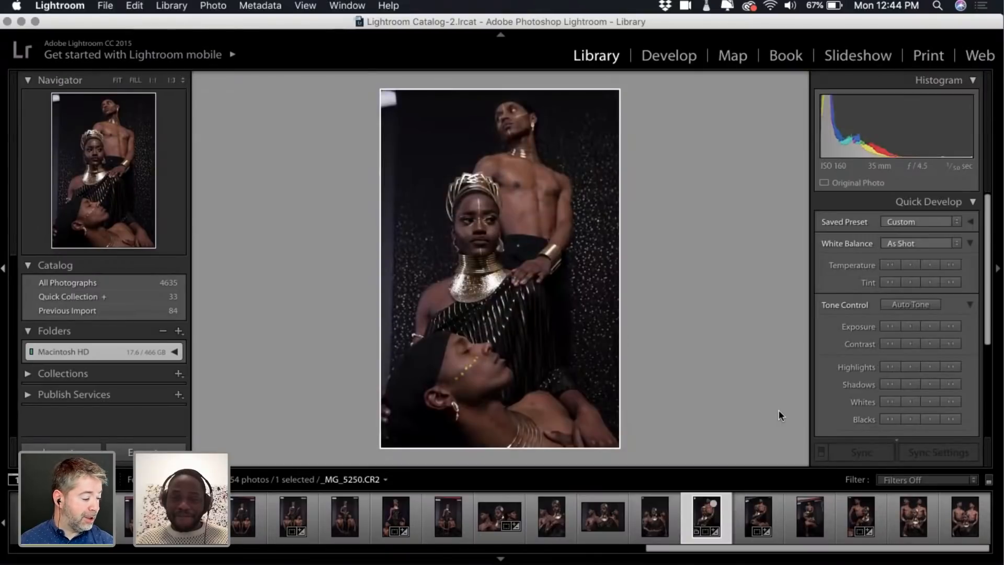
# Compare _MG_5250.CR2, _MG_5245.CR2 and _MG_5240.CR2 side by side in Survey view and rate _MG_5250.CR2 four stars
pyautogui.press('Right')
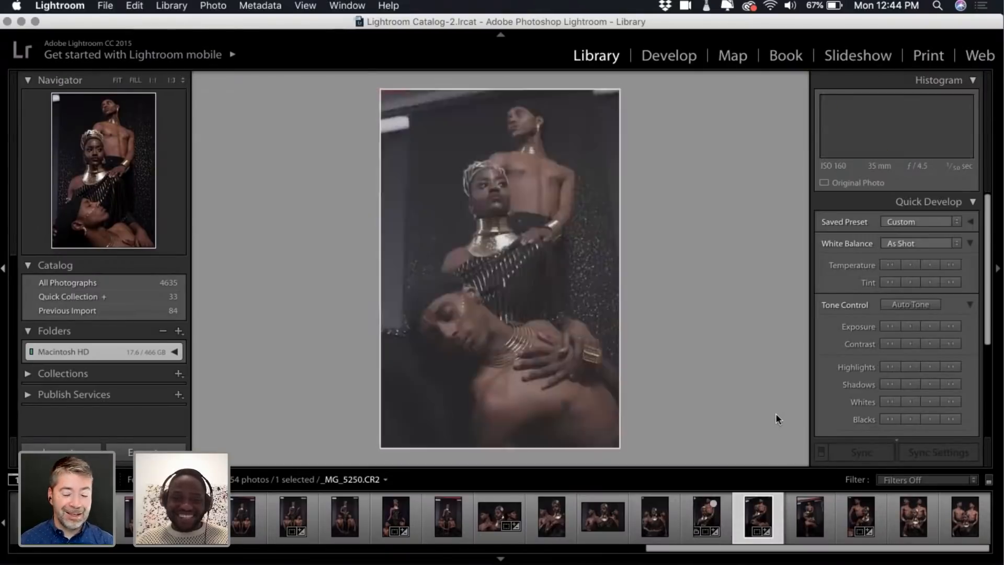
pyautogui.keyDown('super'); pyautogui.click(808, 515); pyautogui.keyUp('super')
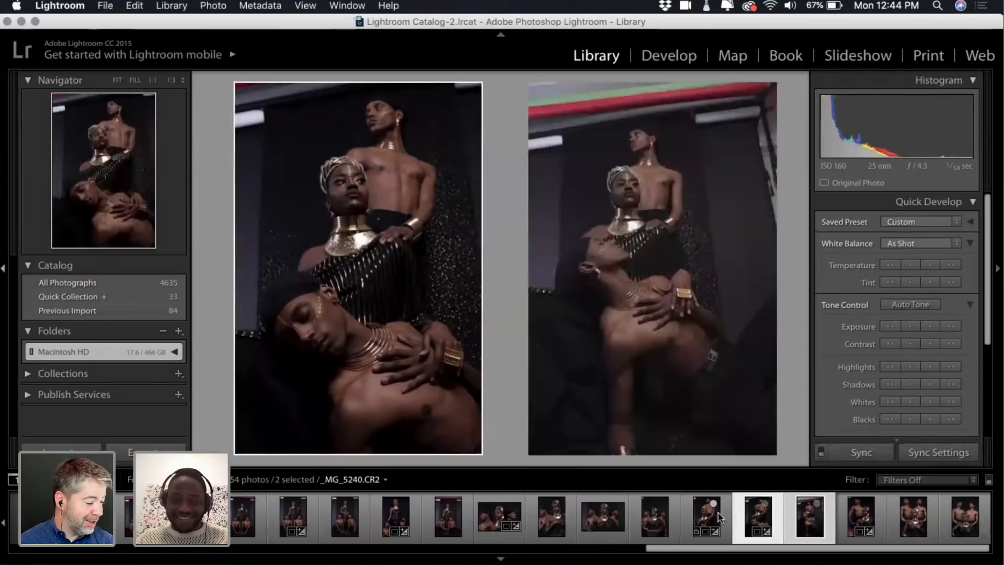
pyautogui.keyDown('super'); pyautogui.click(715, 519); pyautogui.keyUp('super')
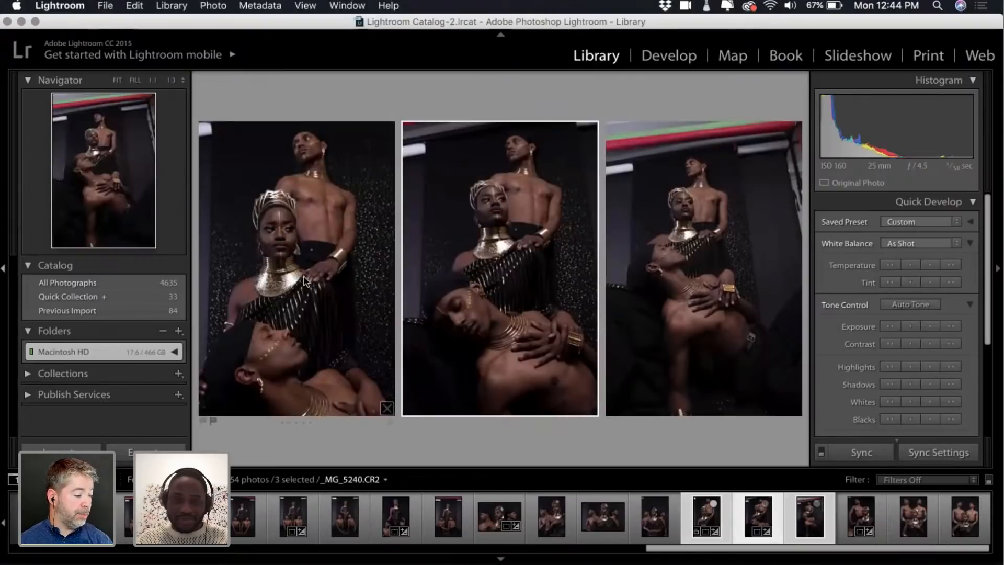
pyautogui.click(713, 539)
pyautogui.press('4')
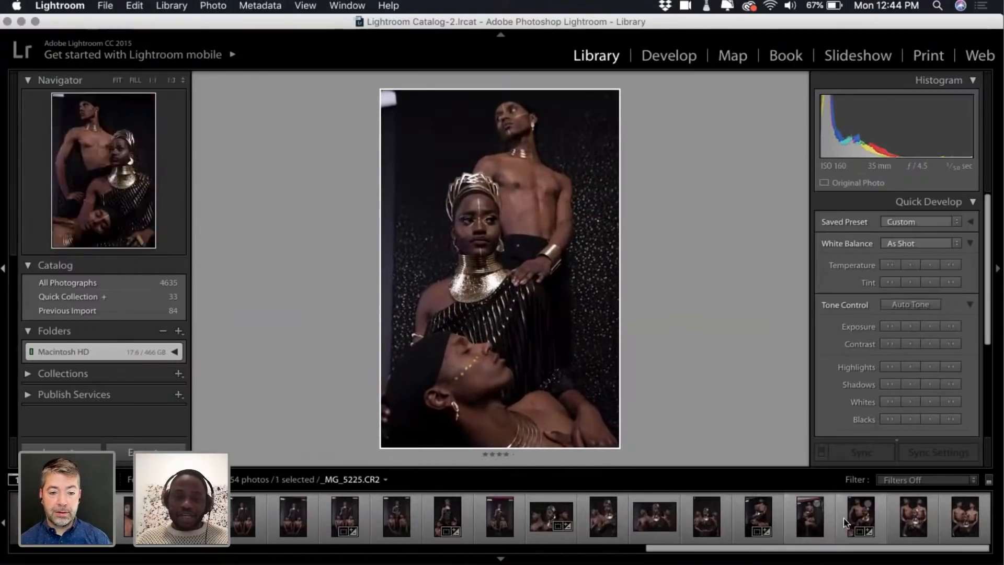
# View _MG_5240.CR2, and compare _MG_5225.CR2 with _MG_5204.CR2 and the shot after it in Survey view
pyautogui.click(811, 524)
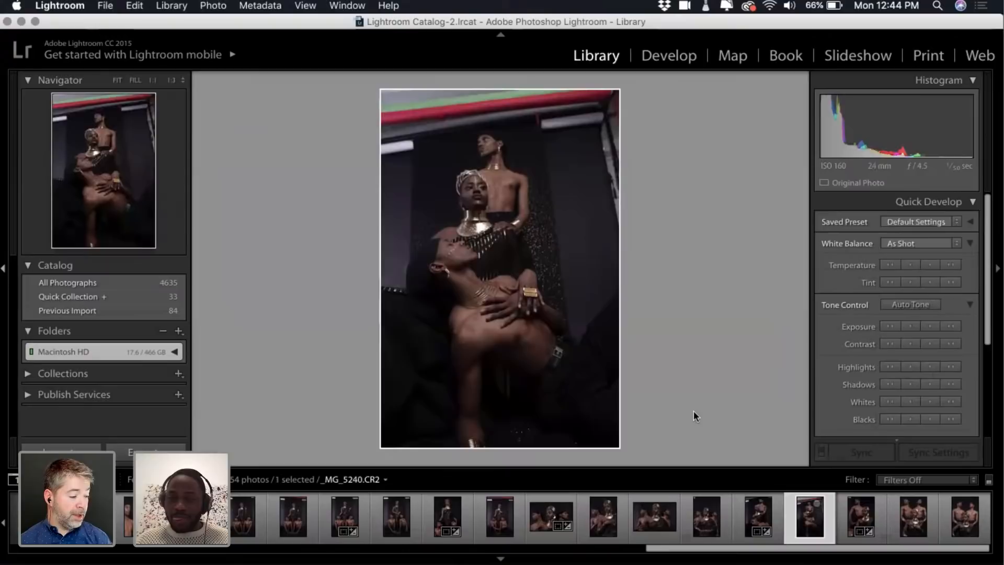
pyautogui.press('Right')
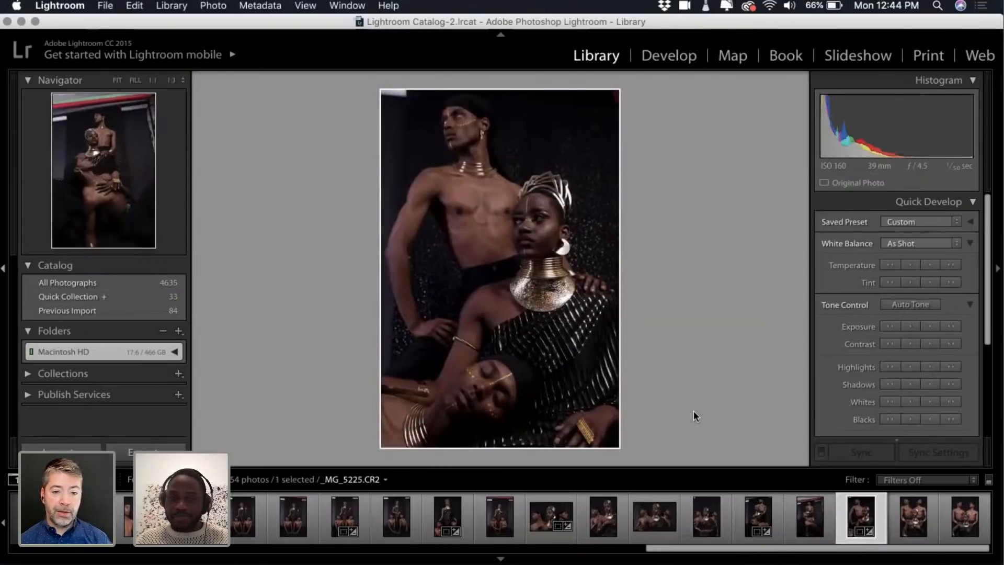
pyautogui.keyDown('super'); pyautogui.click(914, 518); pyautogui.keyUp('super')
pyautogui.press('n')
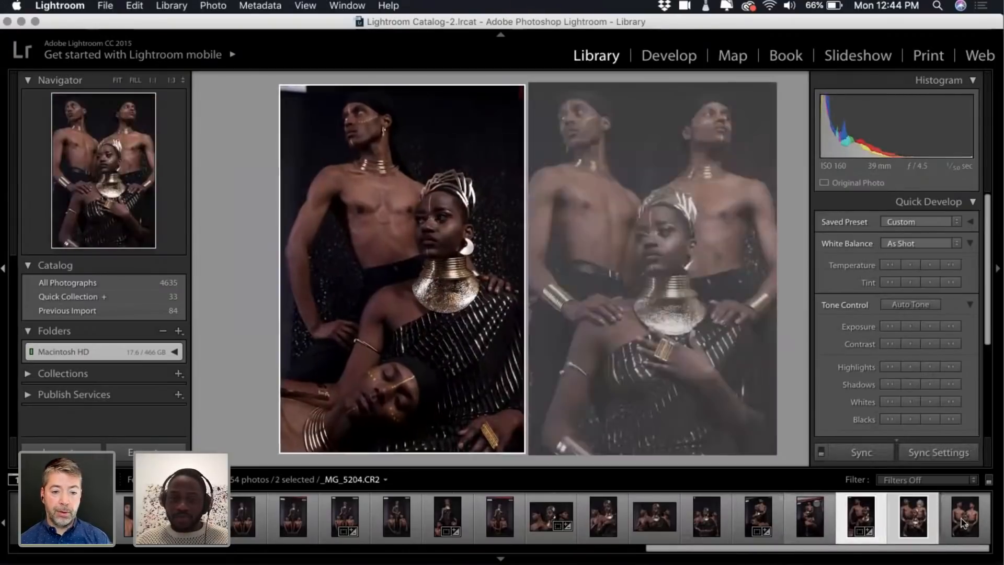
pyautogui.keyDown('super'); pyautogui.click(963, 522); pyautogui.keyUp('super')
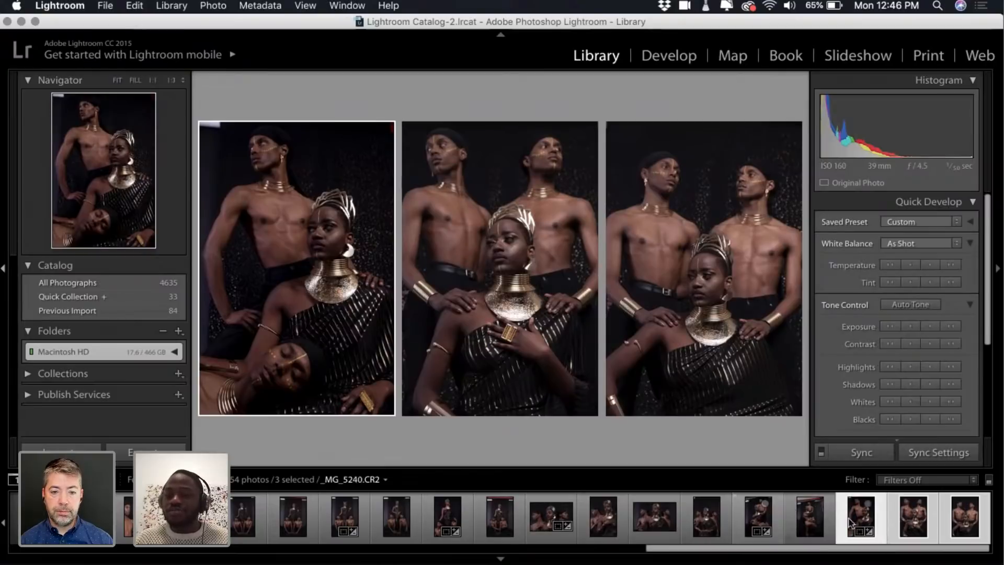
pyautogui.moveTo(855, 547)
pyautogui.mouseDown()
pyautogui.moveTo(839, 548)
pyautogui.moveTo(862, 546)
pyautogui.mouseUp()
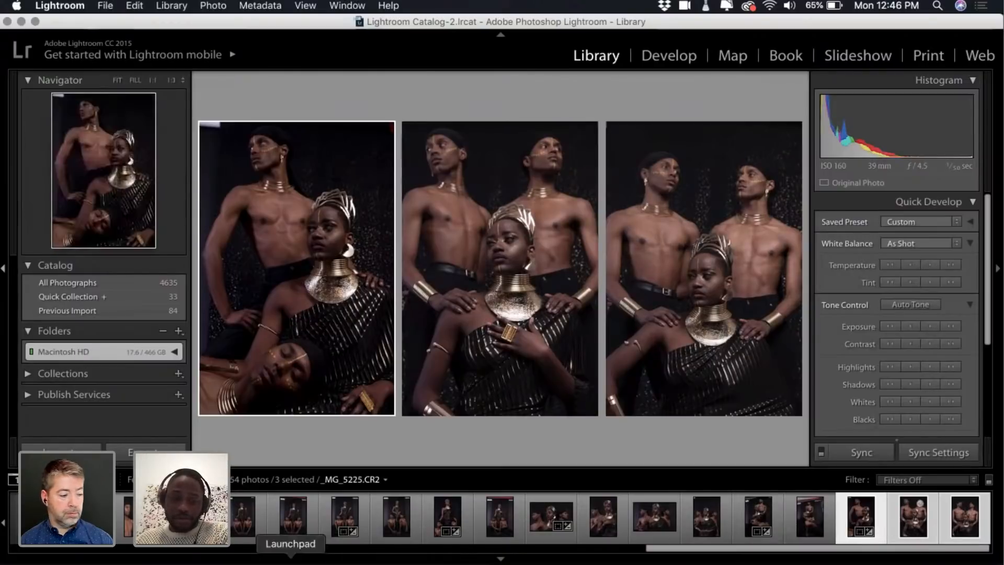
# Switch to Chrome, browse the photographer's portfolio grid and view the portrait of two men against a blue background enlarged
pyautogui.click(238, 557)
pyautogui.scroll(15, 446, 264)
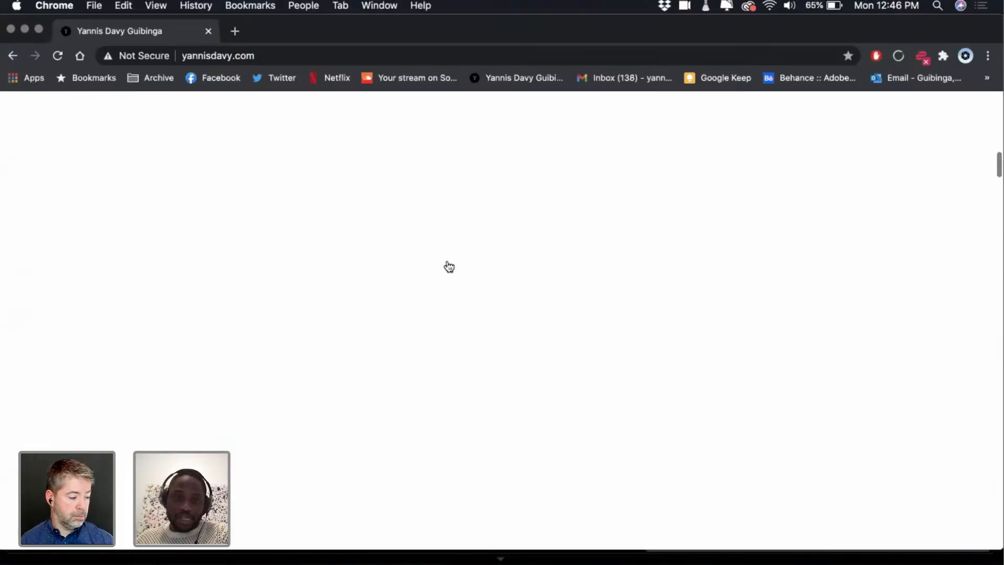
pyautogui.scroll(-2, 449, 267)
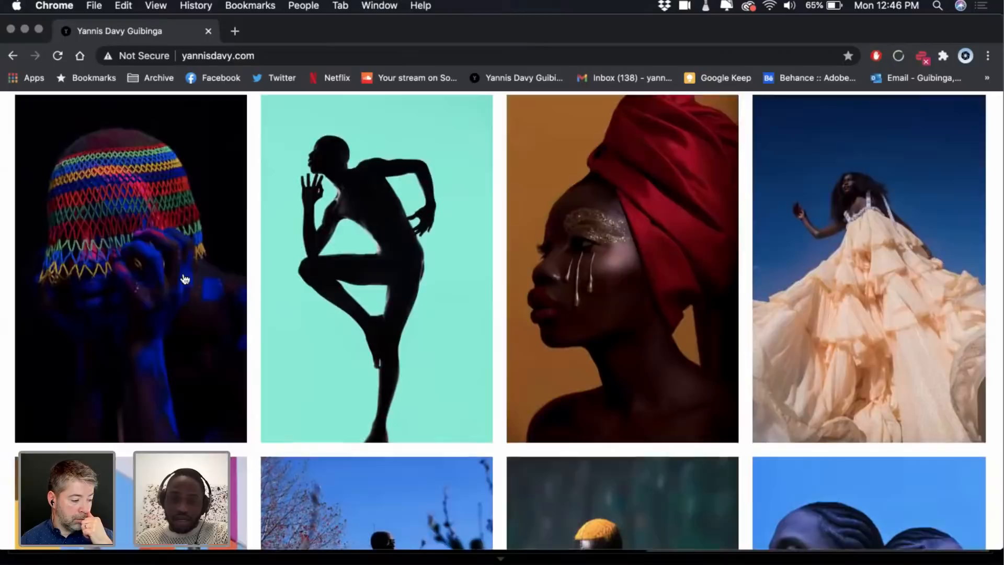
pyautogui.scroll(-6, 355, 262)
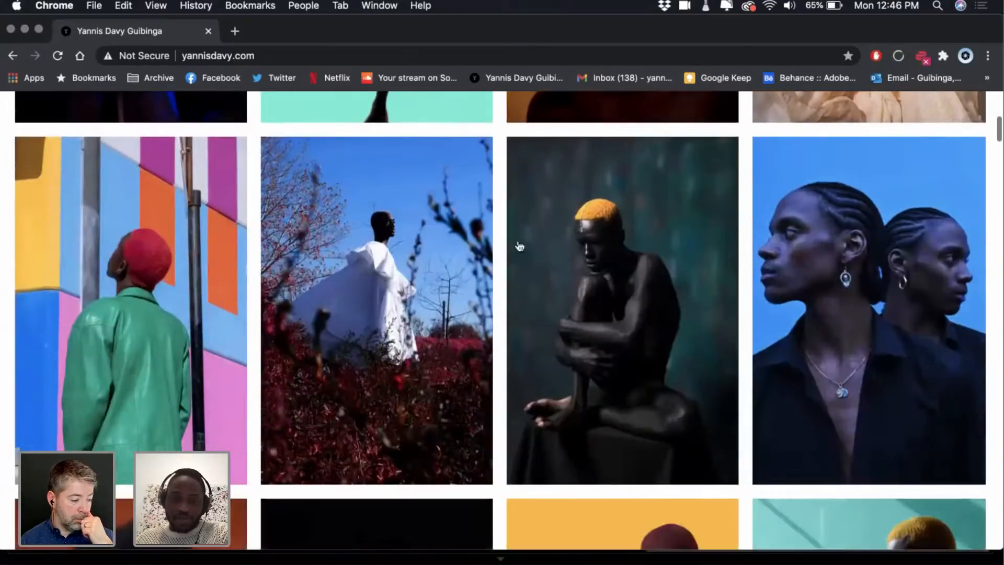
pyautogui.click(559, 249)
pyautogui.press('Right')
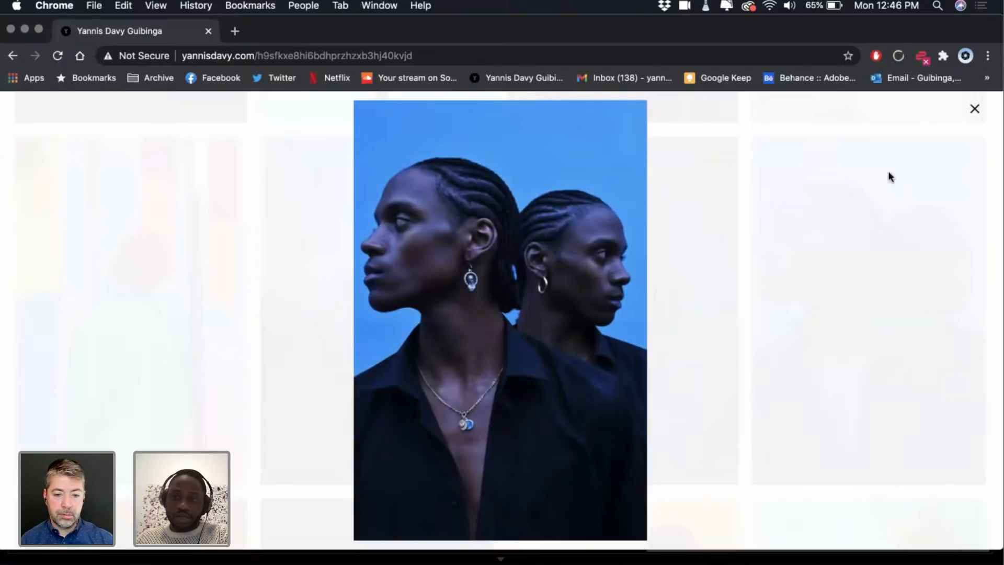
pyautogui.click(974, 109)
# Look further through the portfolio grid to the dark portrait of one figure seated above another
pyautogui.scroll(-7, 720, 328)
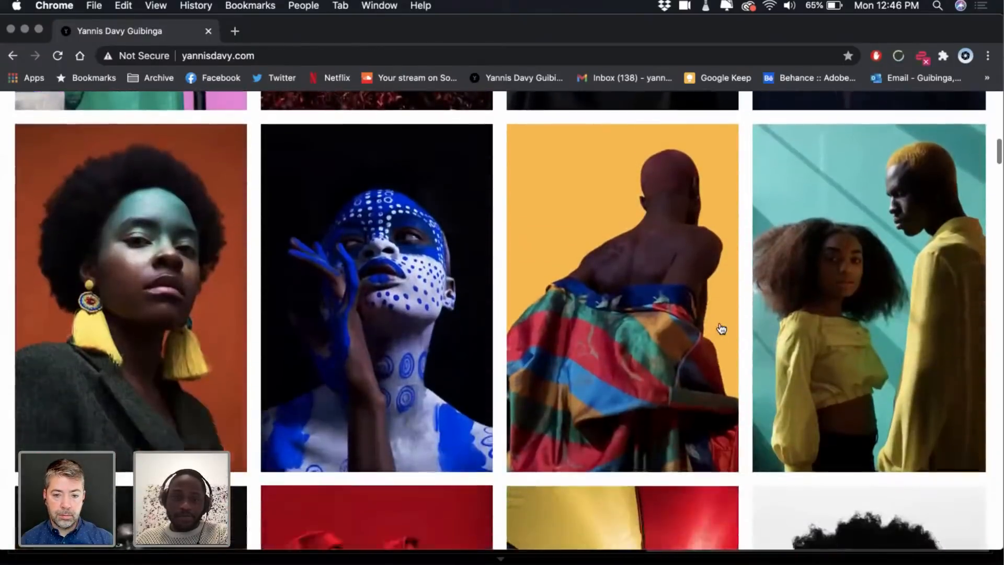
pyautogui.scroll(-4, 497, 308)
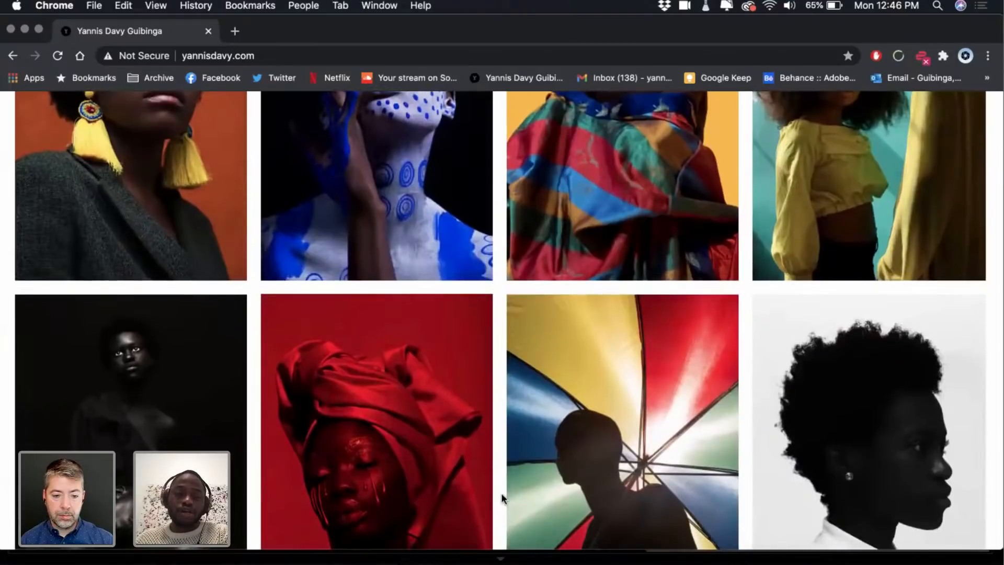
pyautogui.scroll(-3, 501, 493)
pyautogui.scroll(-3, 453, 512)
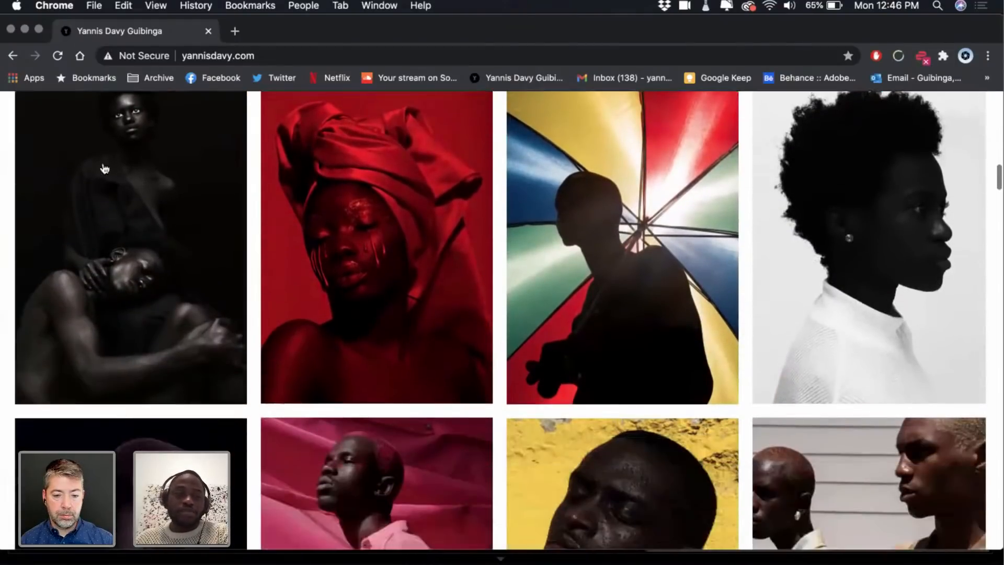
pyautogui.scroll(2, 114, 209)
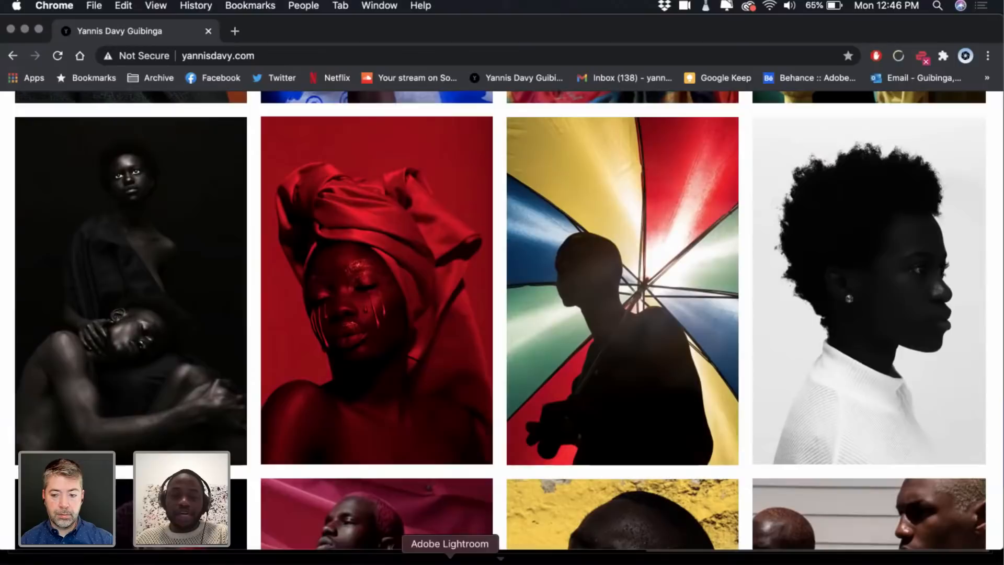
# Switch back to Lightroom, open _MG_5204.CR2 on its own and rate it four stars
pyautogui.click(450, 561)
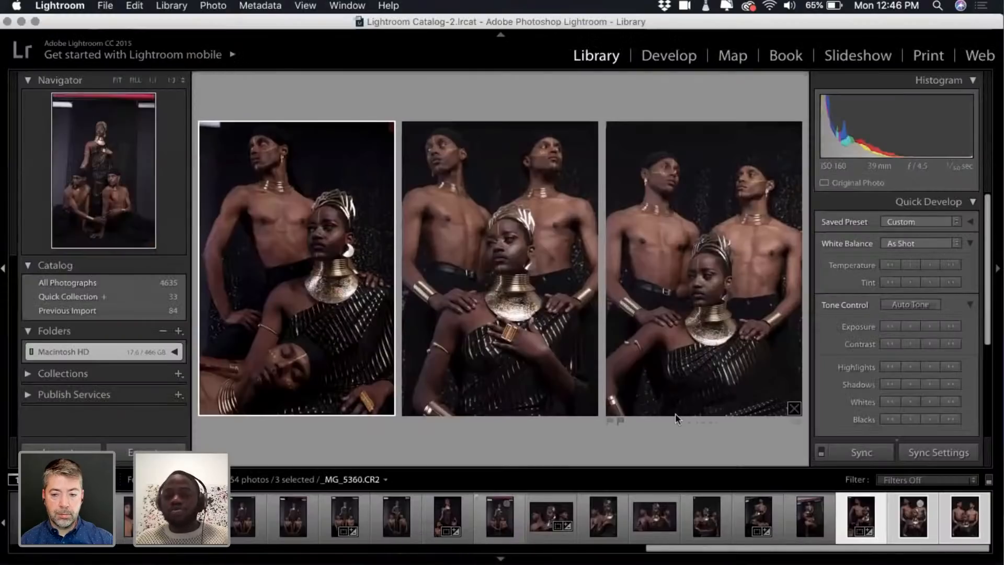
pyautogui.click(914, 536)
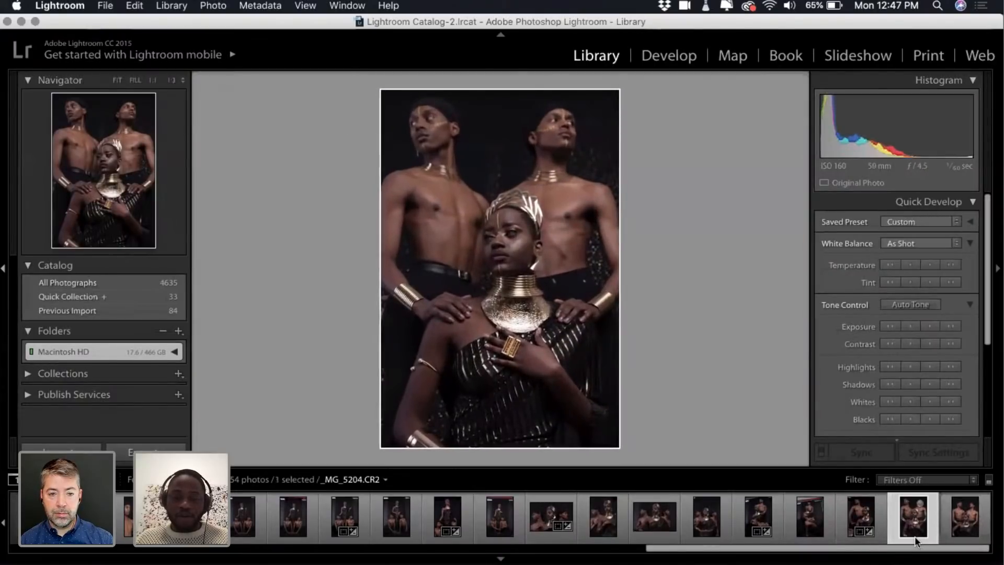
pyautogui.press('4')
# Show all the star-rated photos from _MG_5585.CR2 to _MG_5204.CR2 together in Survey view and make _MG_5585.CR2 the active photo
pyautogui.click(695, 532)
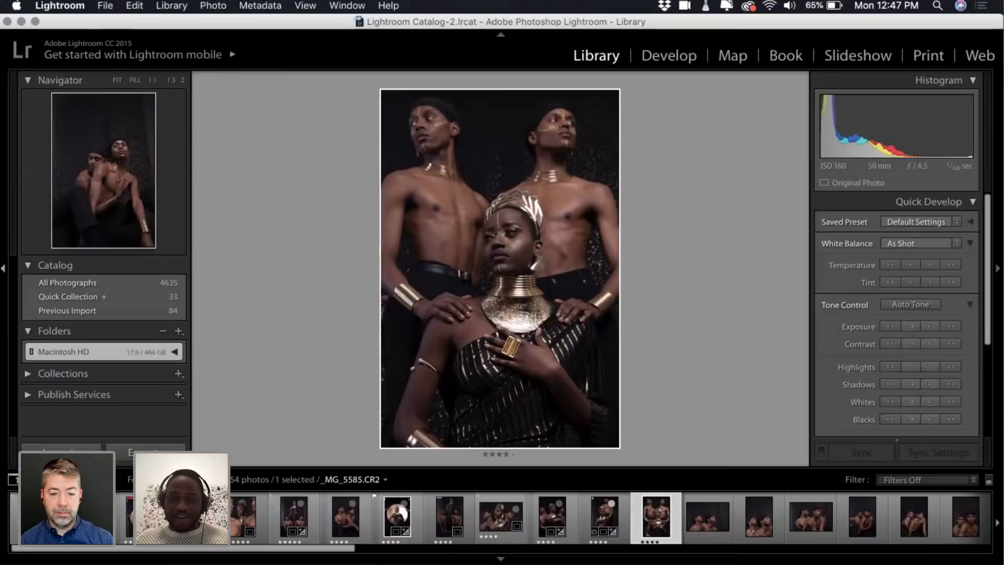
pyautogui.keyDown('shift'); pyautogui.click(34, 517); pyautogui.keyUp('shift')
pyautogui.press('n')
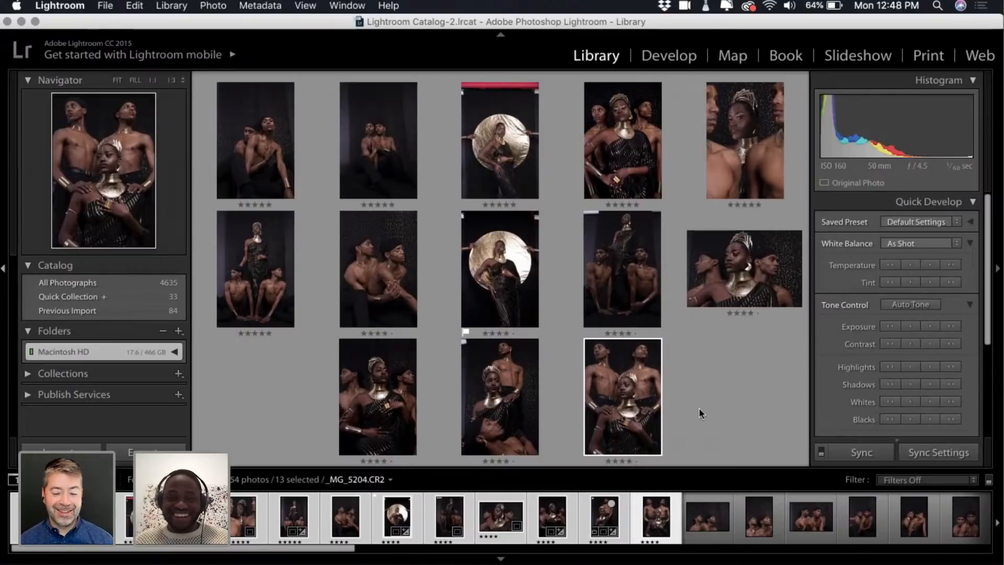
pyautogui.click(265, 175)
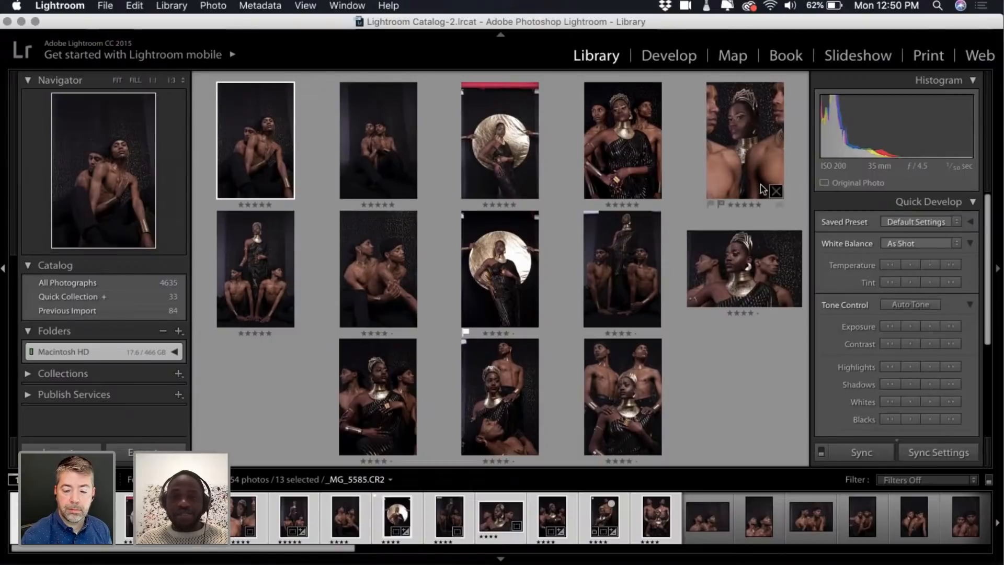
# Open _MG_5585.CR2 in Loupe view and flip back and forth between it and _MG_5555.CR2 to compare the two poses
pyautogui.doubleClick(273, 151)
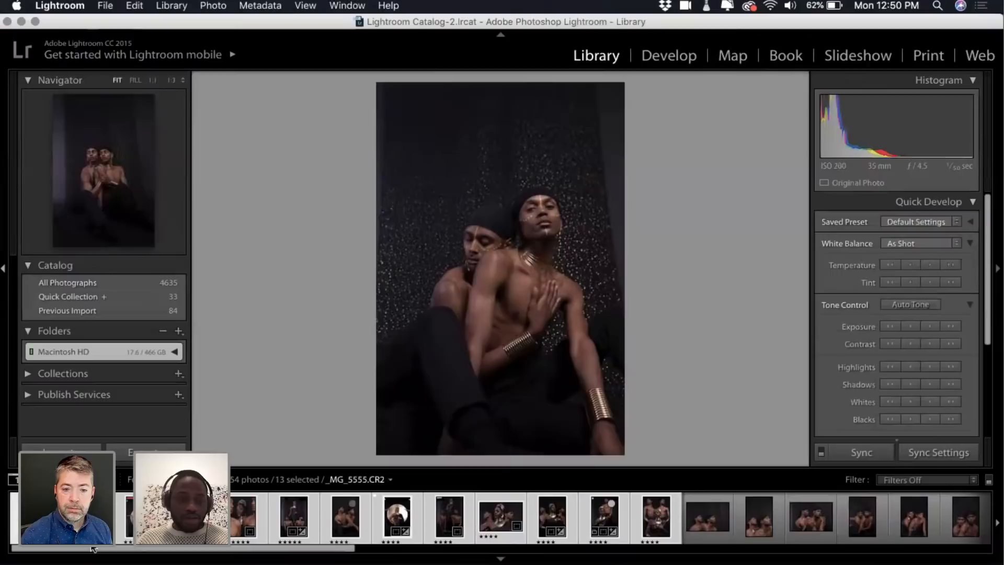
pyautogui.click(51, 538)
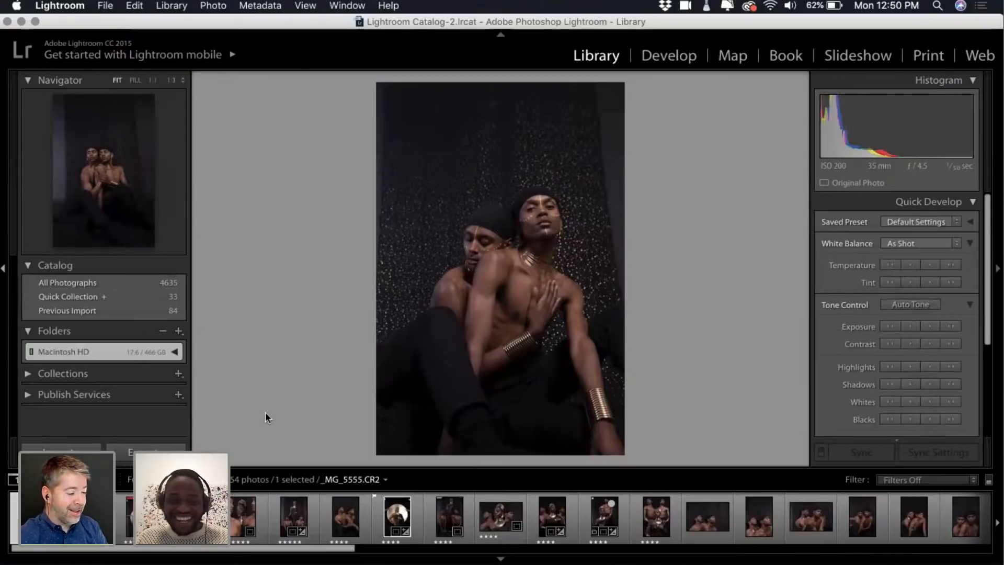
pyautogui.press('Right')
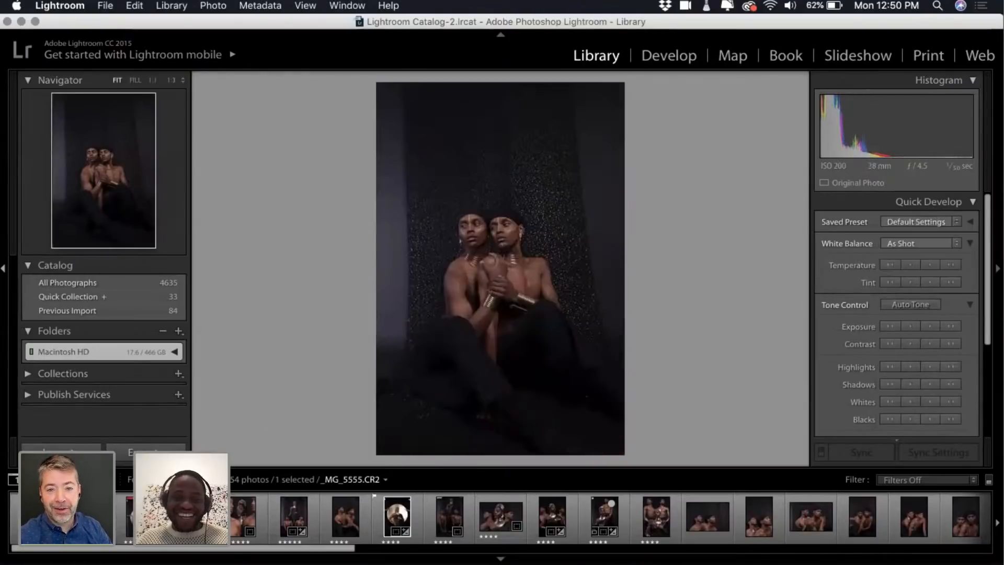
pyautogui.press('Left')
pyautogui.press('Right')
pyautogui.press('Right')
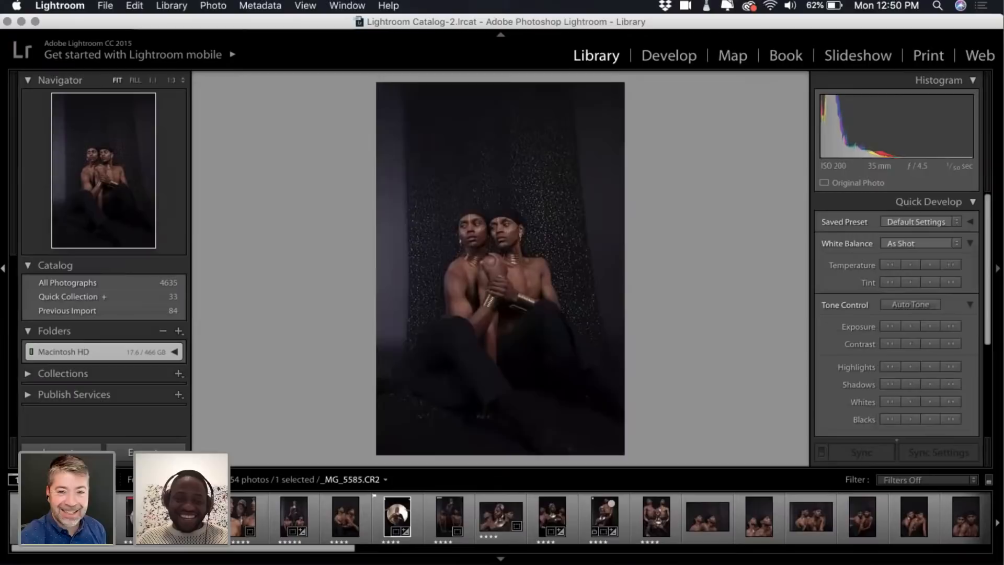
pyautogui.press('Left')
pyautogui.press('Left')
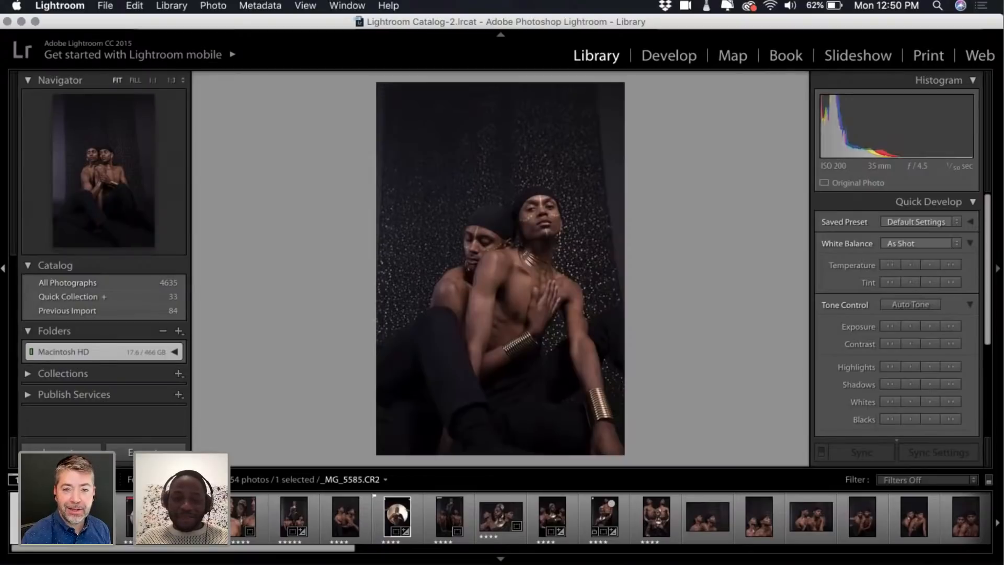
pyautogui.press('Right')
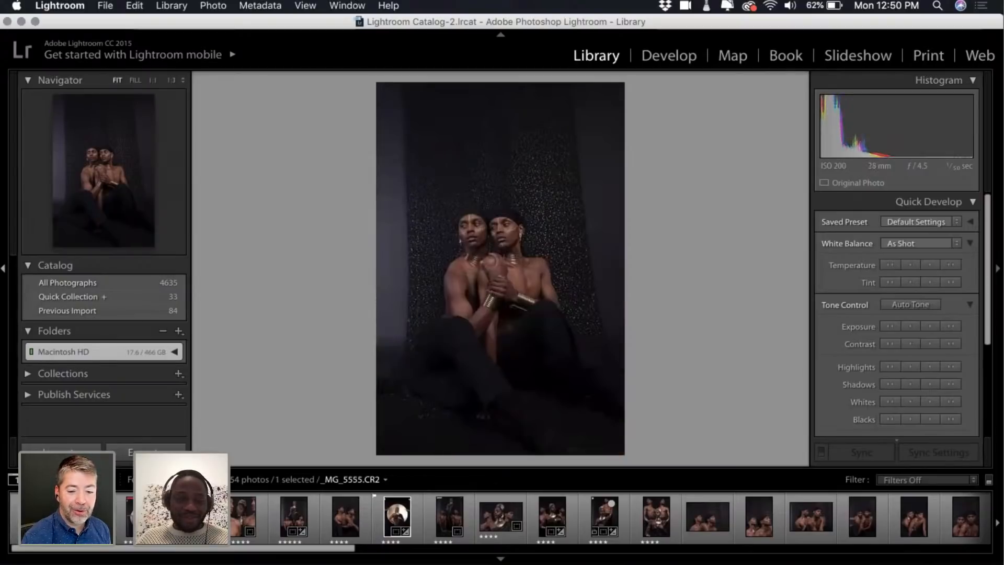
pyautogui.press('Left')
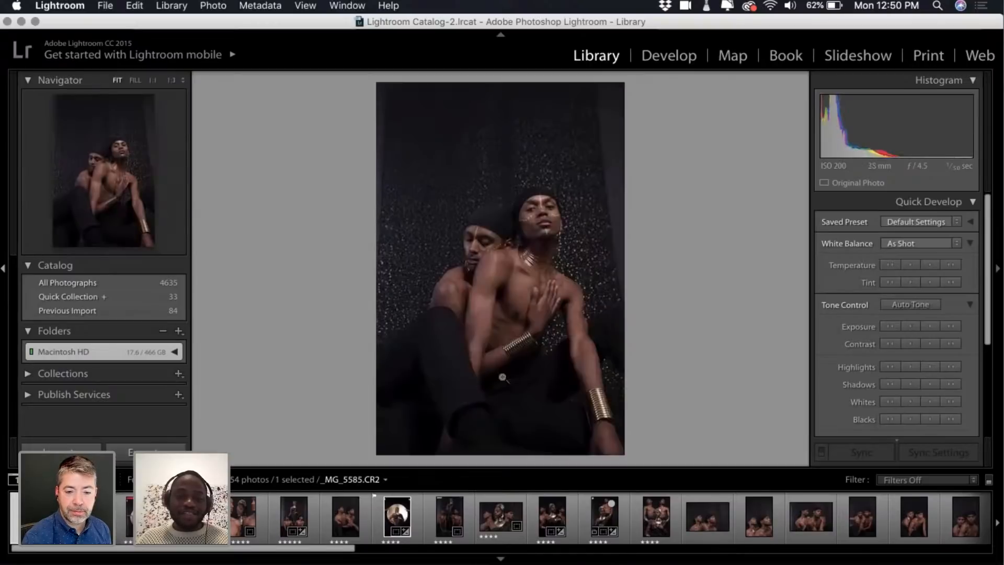
# Compare _MG_5555.CR2 and _MG_5585.CR2 side by side, and remove the star rating from _MG_5555.CR2
pyautogui.keyDown('shift'); pyautogui.click(652, 525); pyautogui.keyUp('shift')
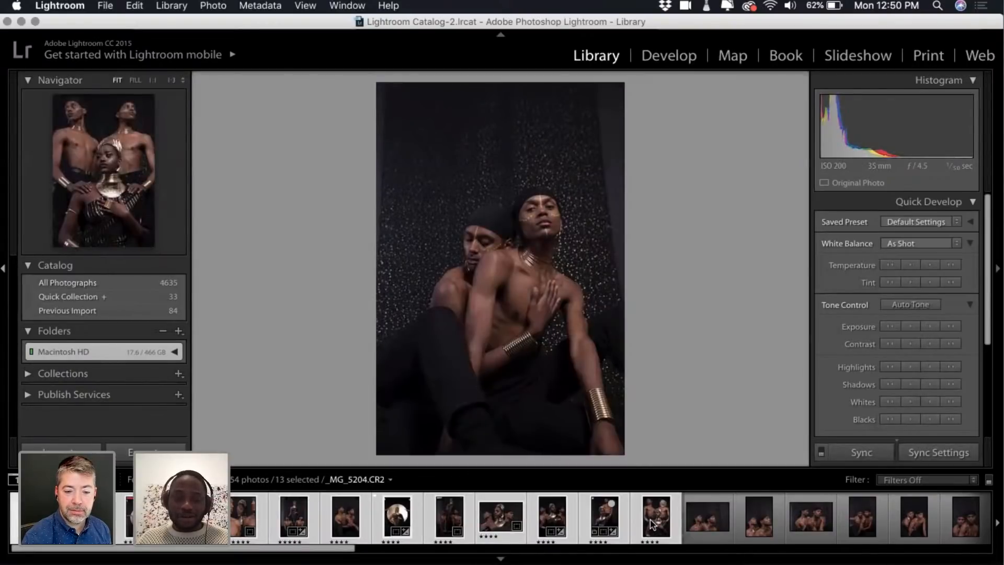
pyautogui.click(97, 538)
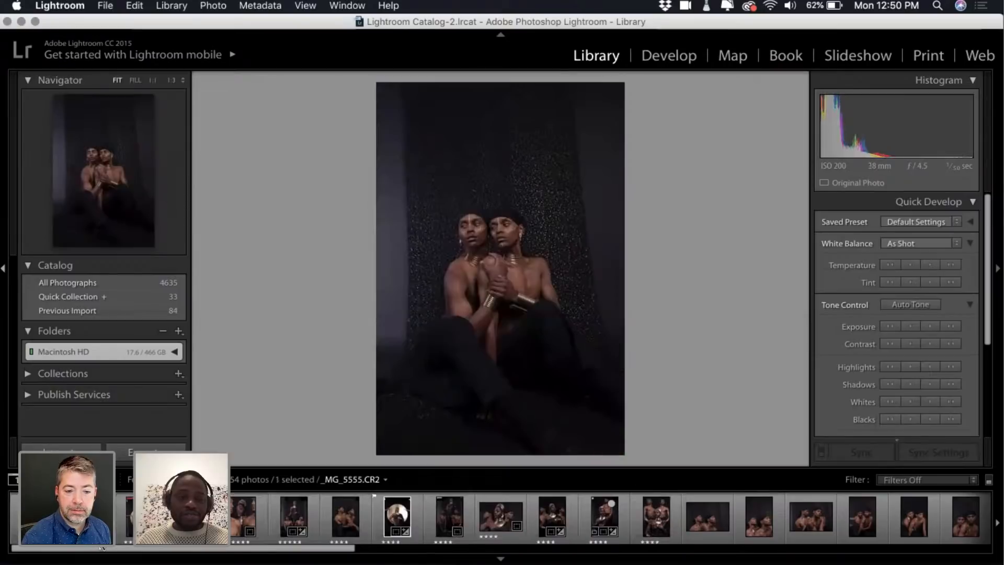
pyautogui.keyDown('super'); pyautogui.click(37, 528); pyautogui.keyUp('super')
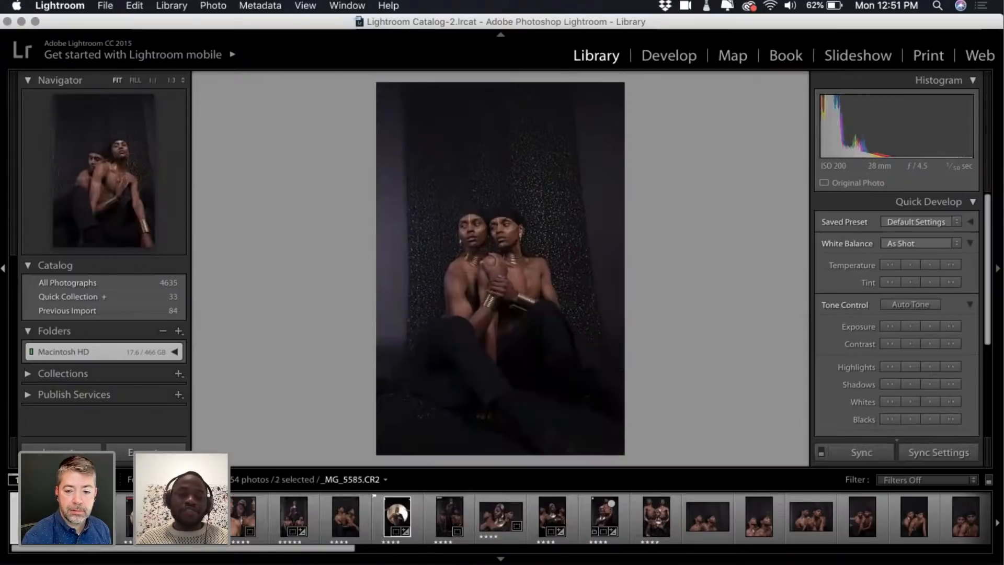
pyautogui.press('c')
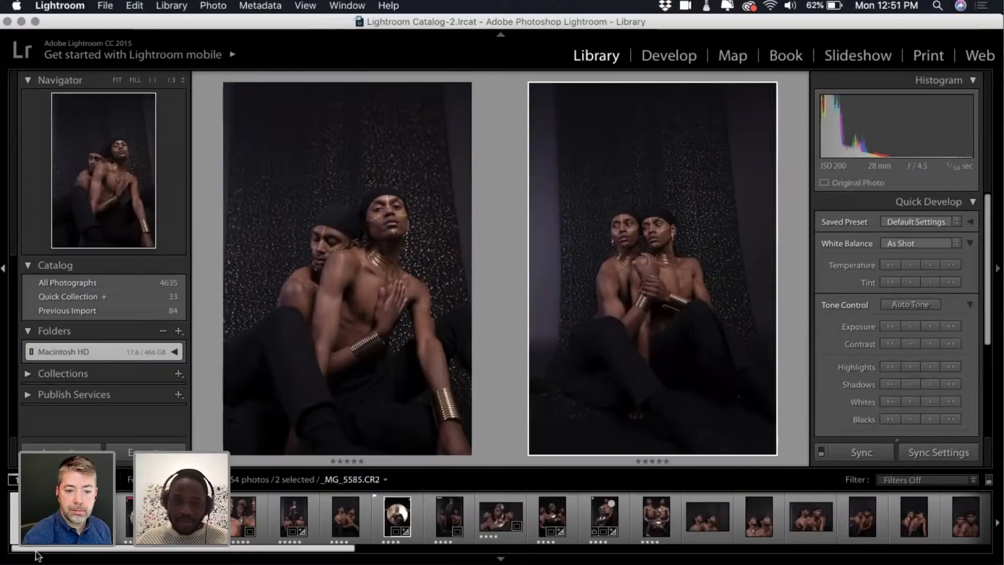
pyautogui.click(84, 544)
pyautogui.press('0')
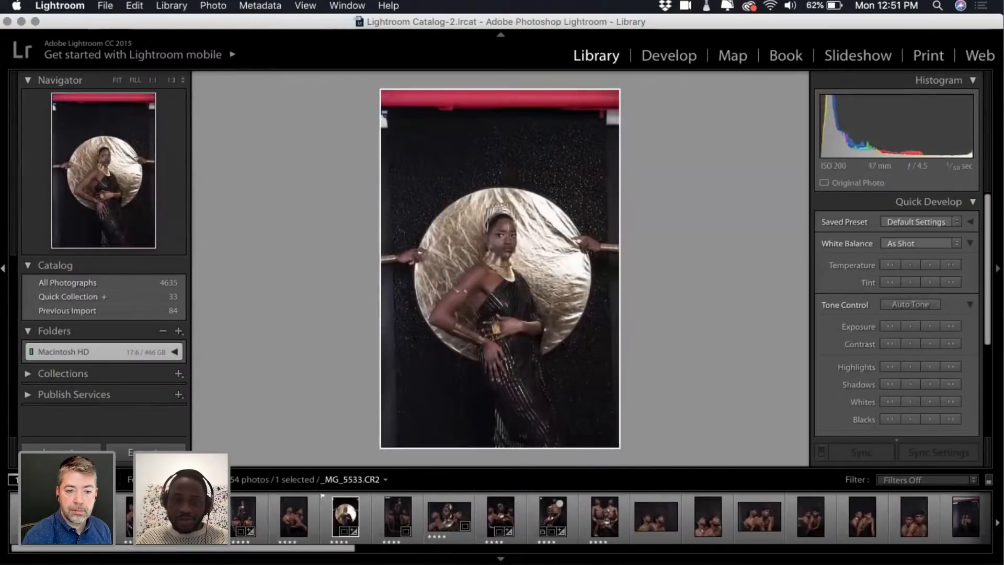
# Compare the gold reflector shots _MG_5501.CR2 and _MG_5533.CR2, and remove the star rating from _MG_5533.CR2
pyautogui.click(342, 518)
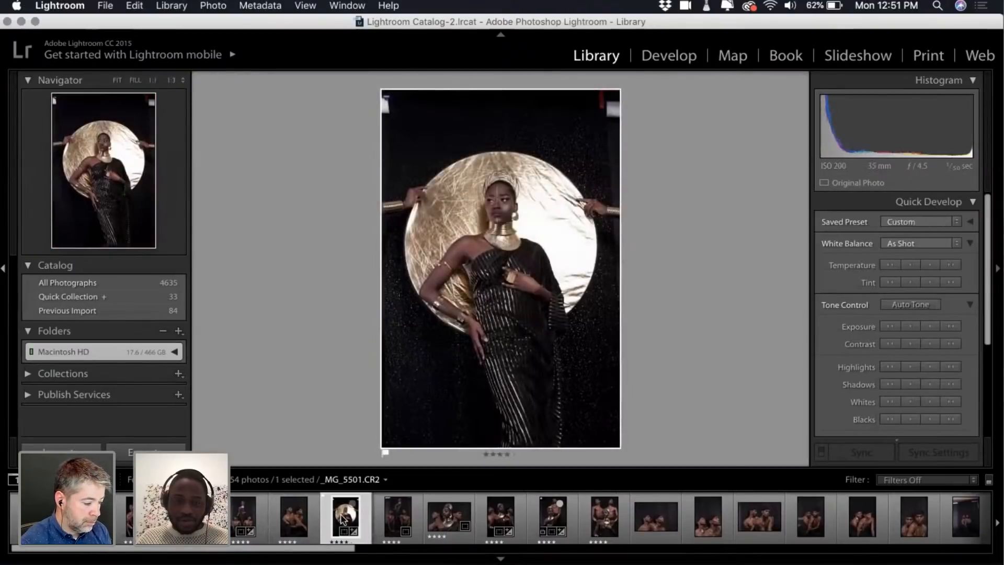
pyautogui.press('Right')
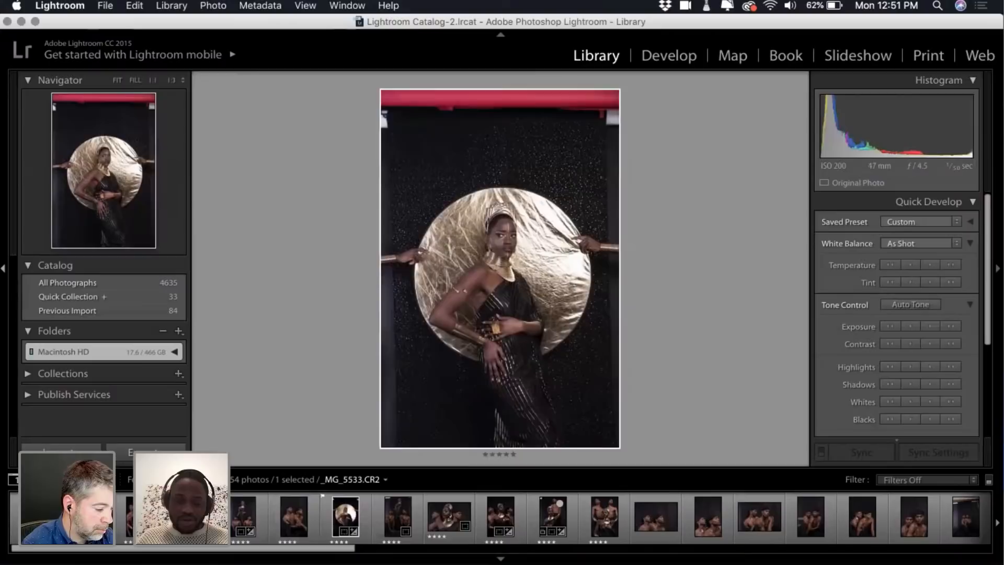
pyautogui.press('0')
# Open _MG_5438.CR2, the woman framed between two men's shoulders, and remove its star rating
pyautogui.hscroll(7, 502, 518)
pyautogui.hscroll(-8, 502, 518)
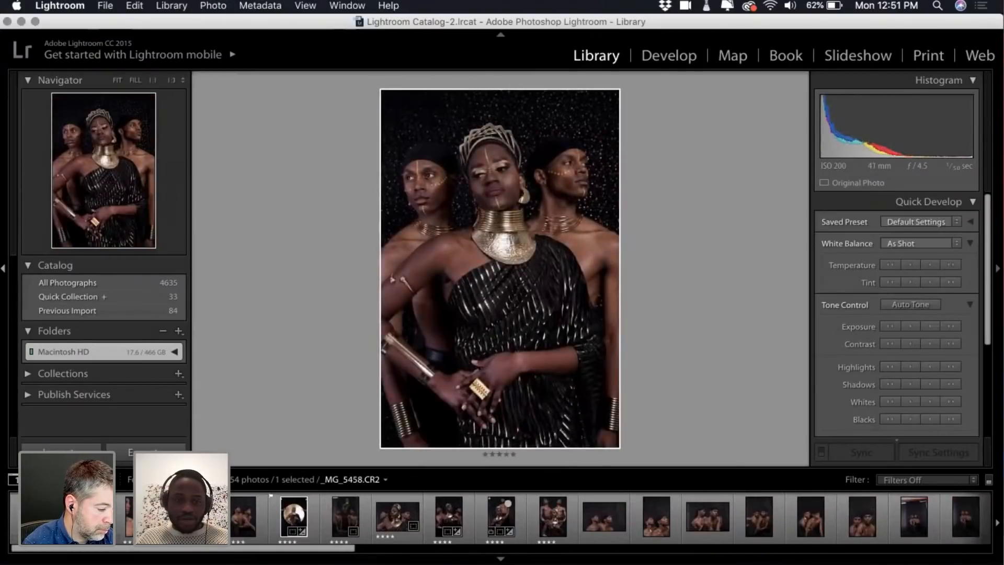
pyautogui.click(130, 522)
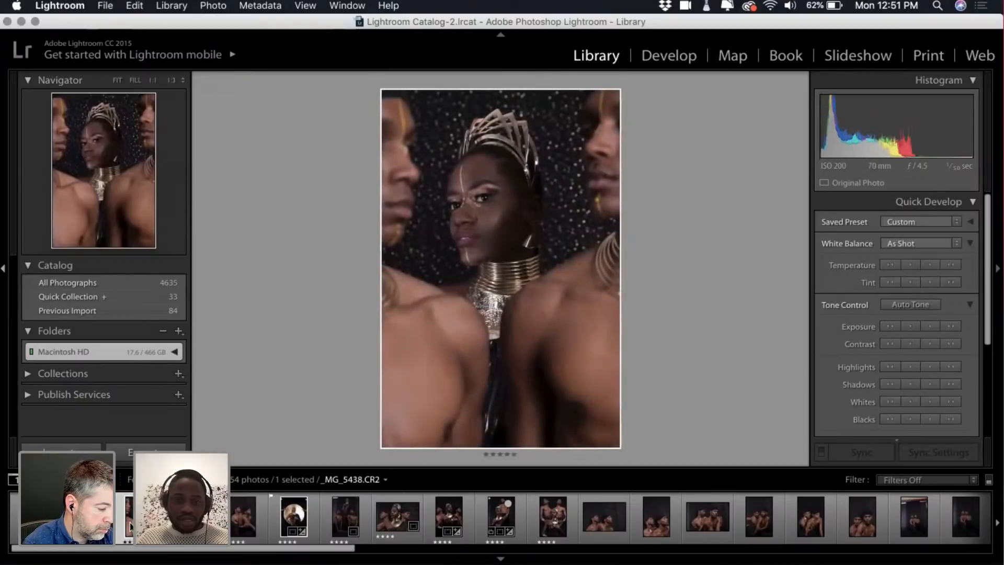
pyautogui.press('0')
pyautogui.hscroll(2, 130, 522)
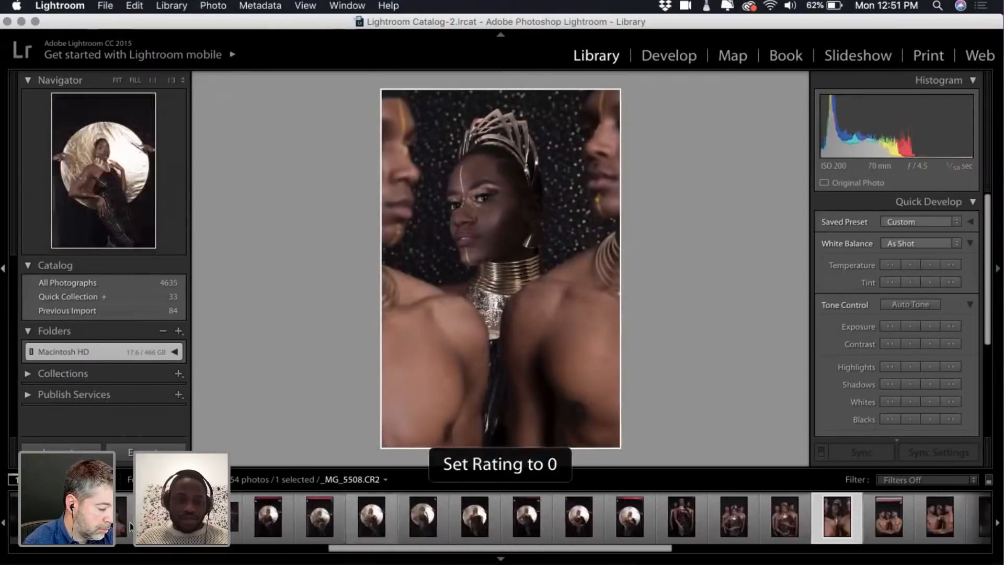
# Flip between _MG_5250.CR2, _MG_5260.CR2 and _MG_5204.CR2 to compare the poses of the woman with the two men
pyautogui.press('Right')
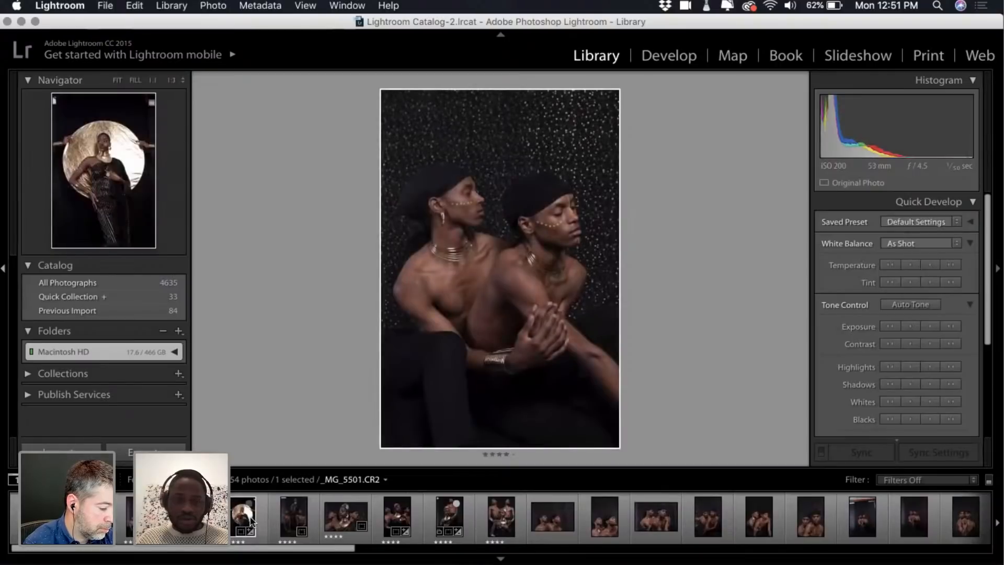
pyautogui.click(455, 520)
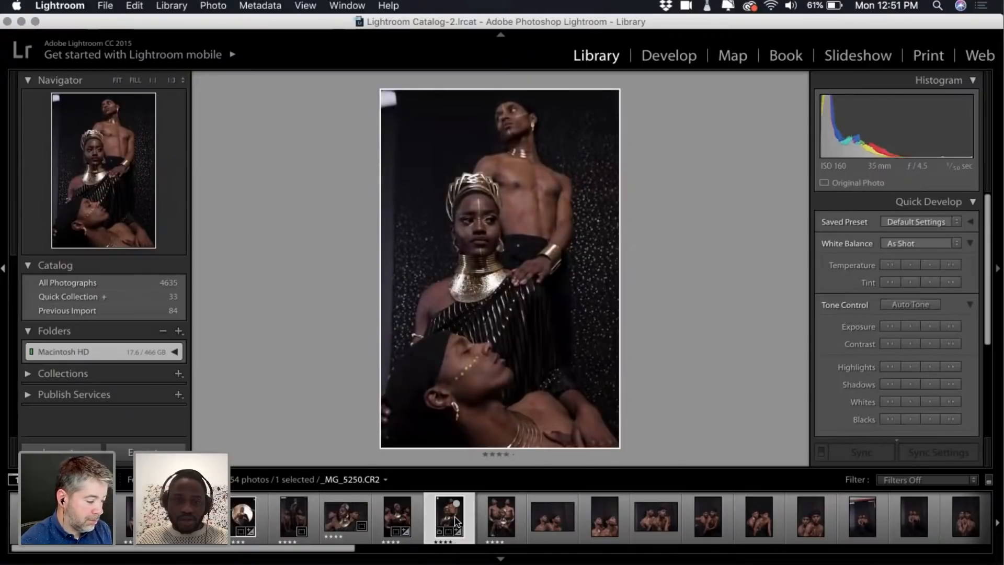
pyautogui.click(400, 519)
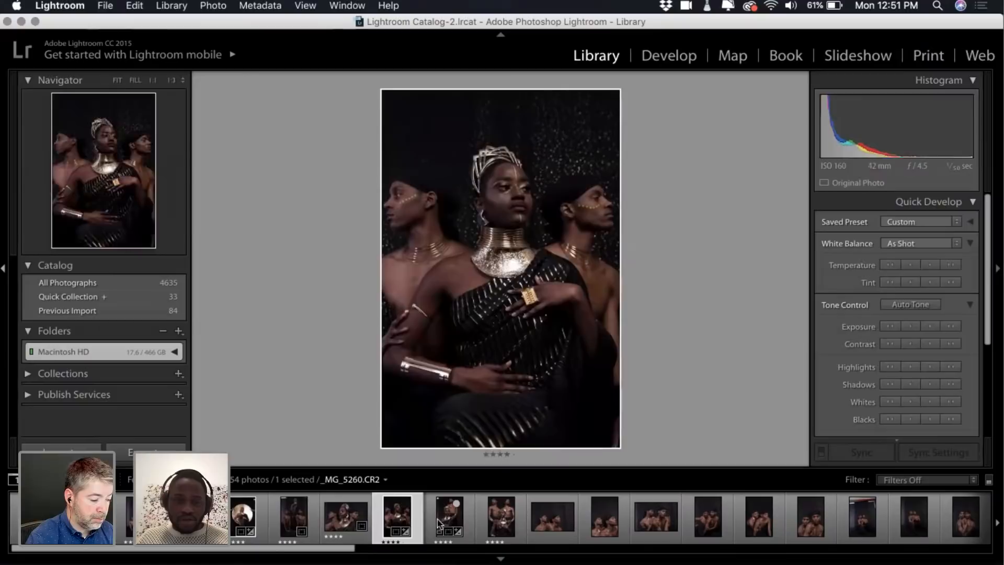
pyautogui.click(447, 521)
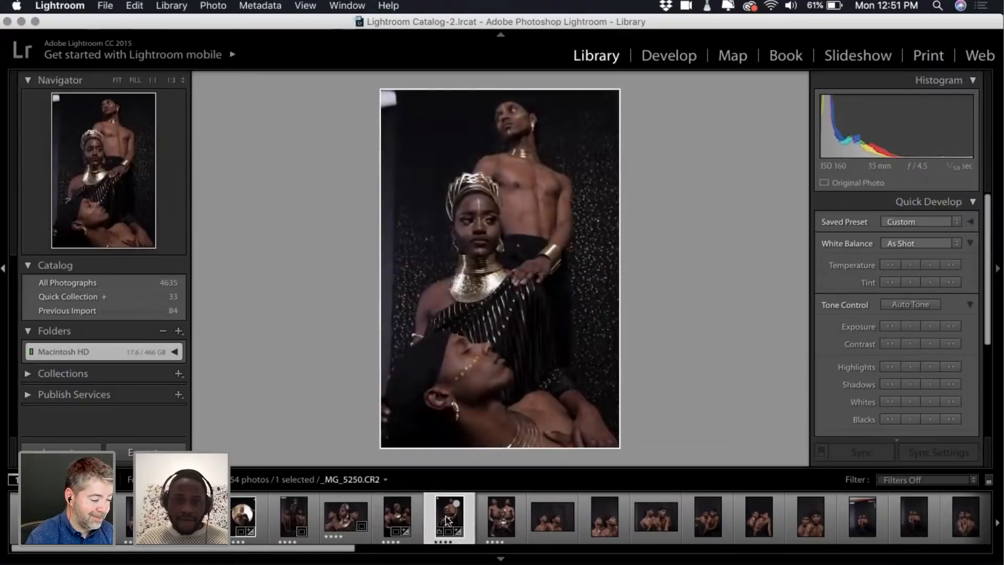
pyautogui.click(497, 521)
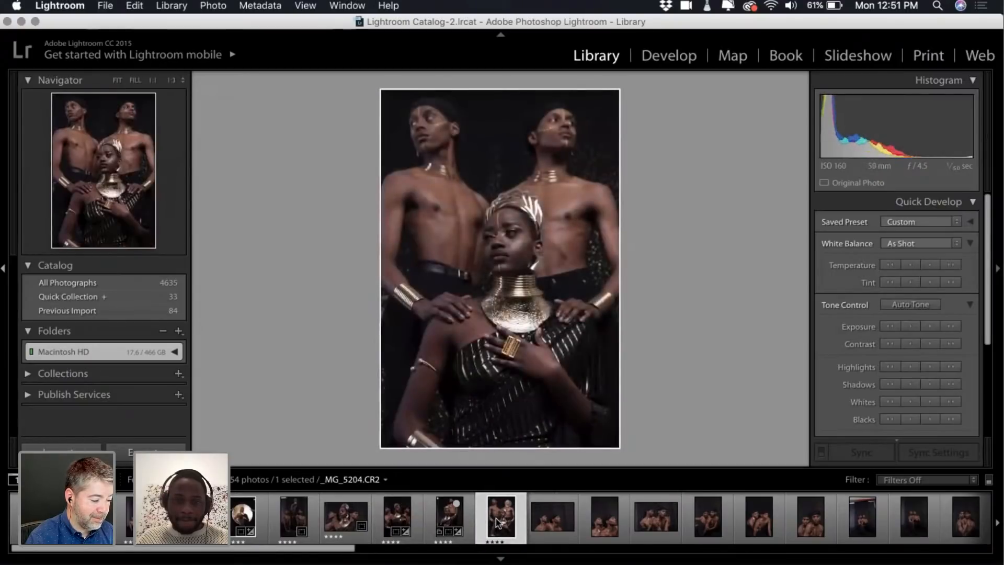
# Compare _MG_5260.CR2, _MG_5250.CR2 and _MG_5204.CR2 side by side, and remove the star rating from _MG_5204.CR2
pyautogui.keyDown('super'); pyautogui.click(453, 522); pyautogui.keyUp('super')
pyautogui.keyDown('super'); pyautogui.click(400, 520); pyautogui.keyUp('super')
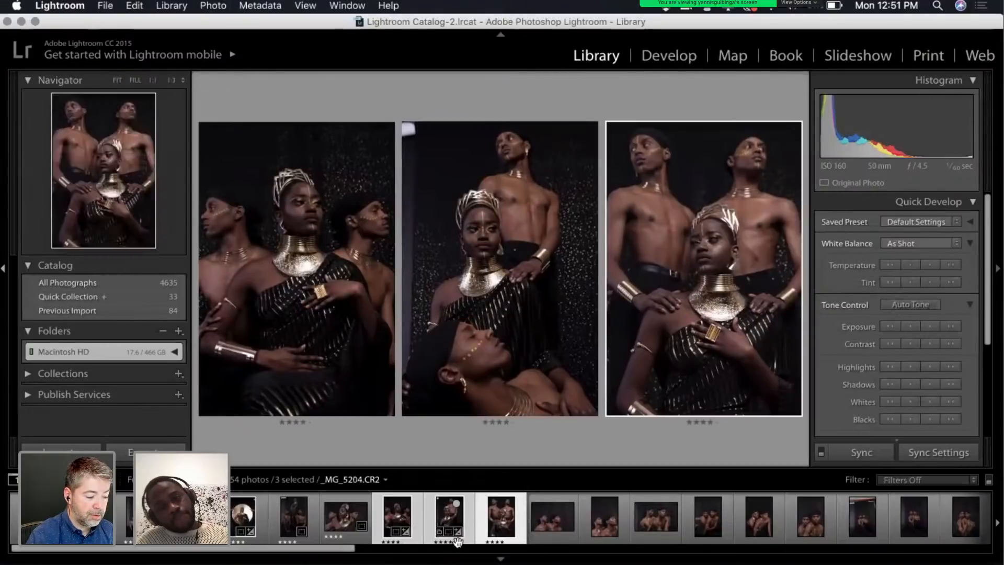
pyautogui.click(474, 545)
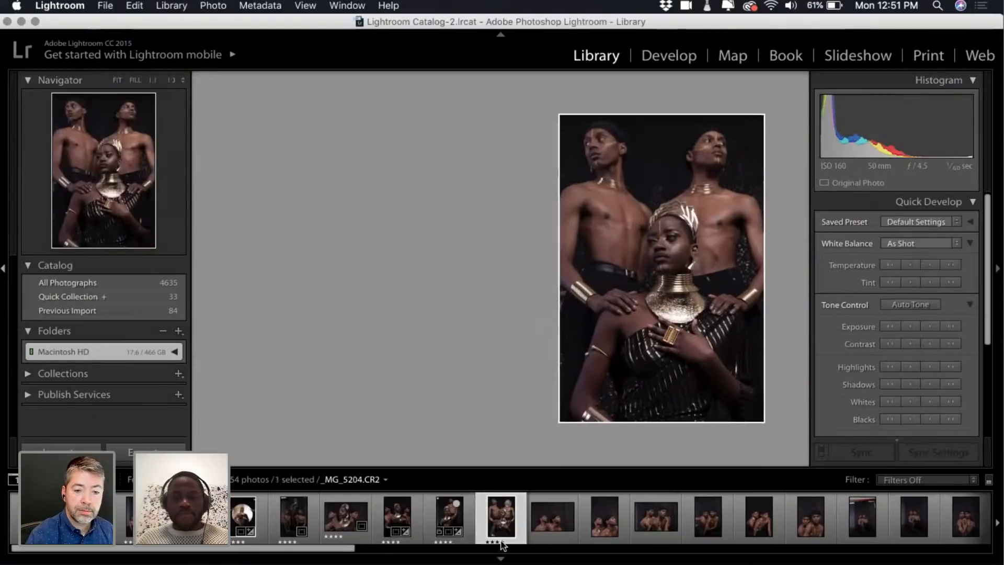
pyautogui.press('0')
pyautogui.hscroll(-15, 549, 518)
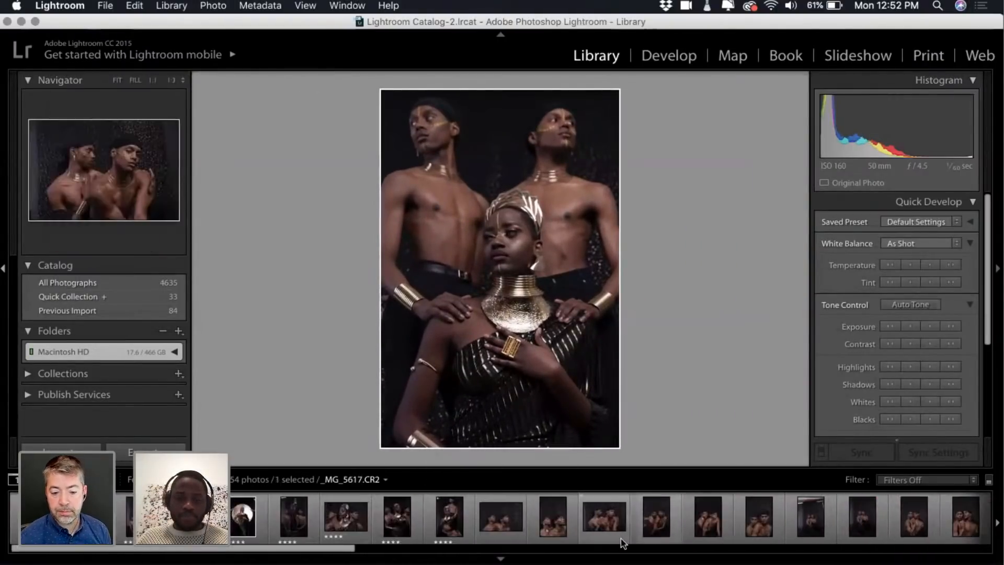
# Survey all the remaining rated photos together, then open _MG_5400.CR2 and remove its star rating
pyautogui.click(451, 518)
pyautogui.click(399, 523)
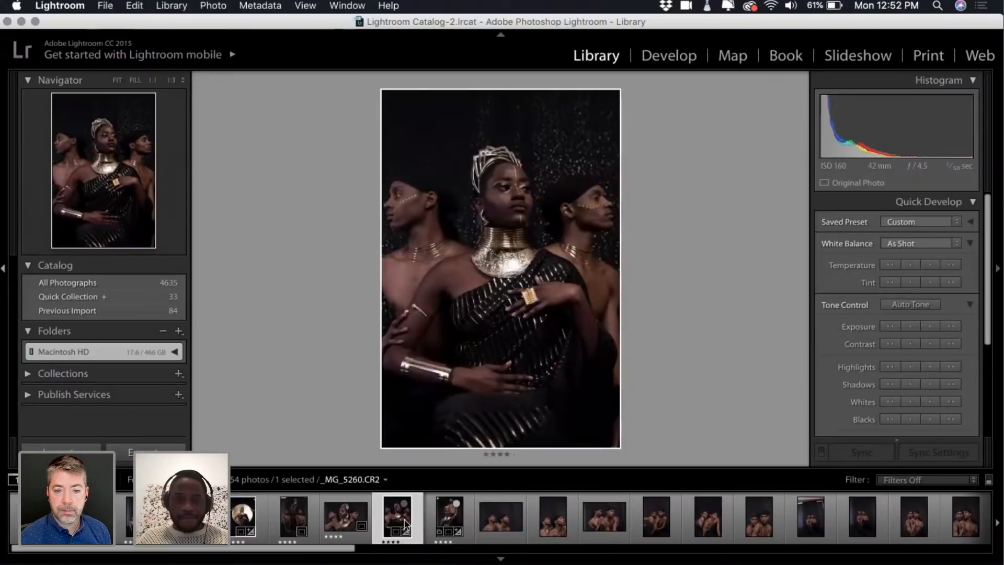
pyautogui.click(438, 519)
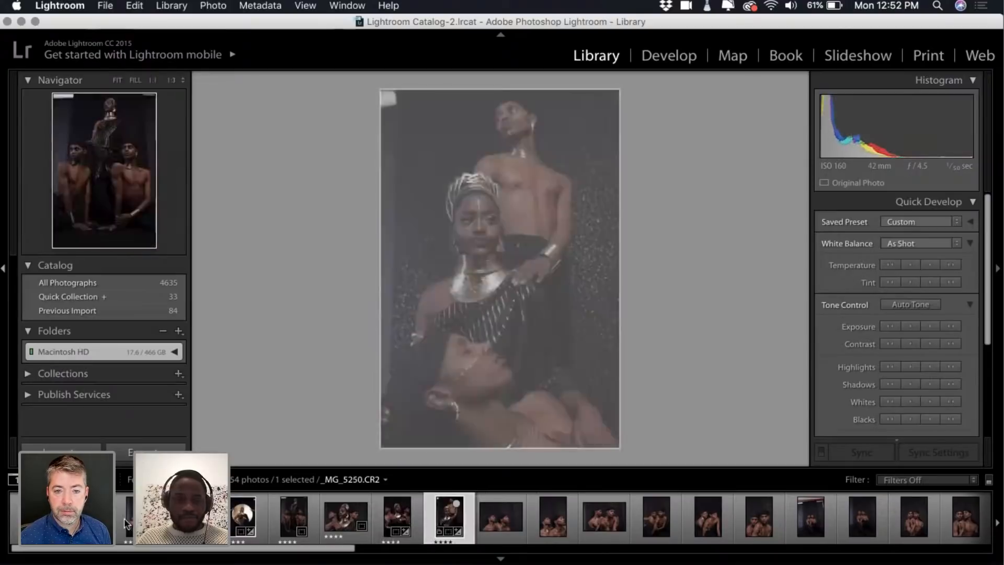
pyautogui.keyDown('shift'); pyautogui.click(35, 517); pyautogui.keyUp('shift')
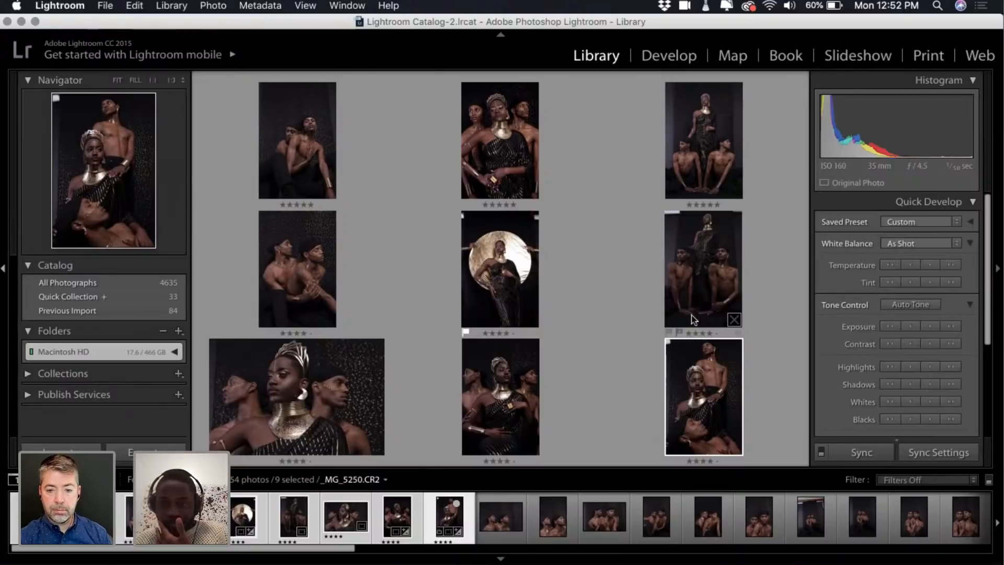
pyautogui.doubleClick(294, 519)
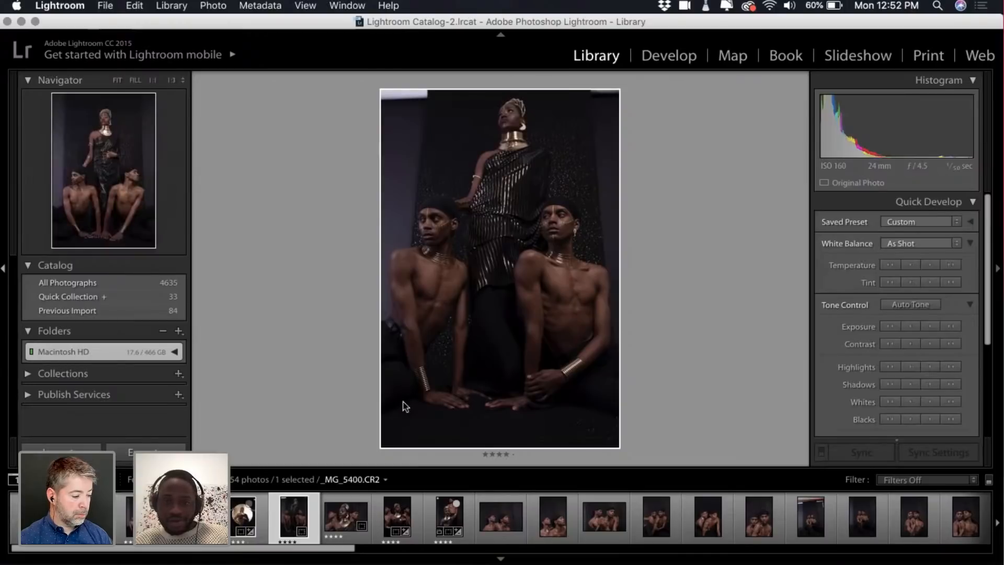
pyautogui.press('0')
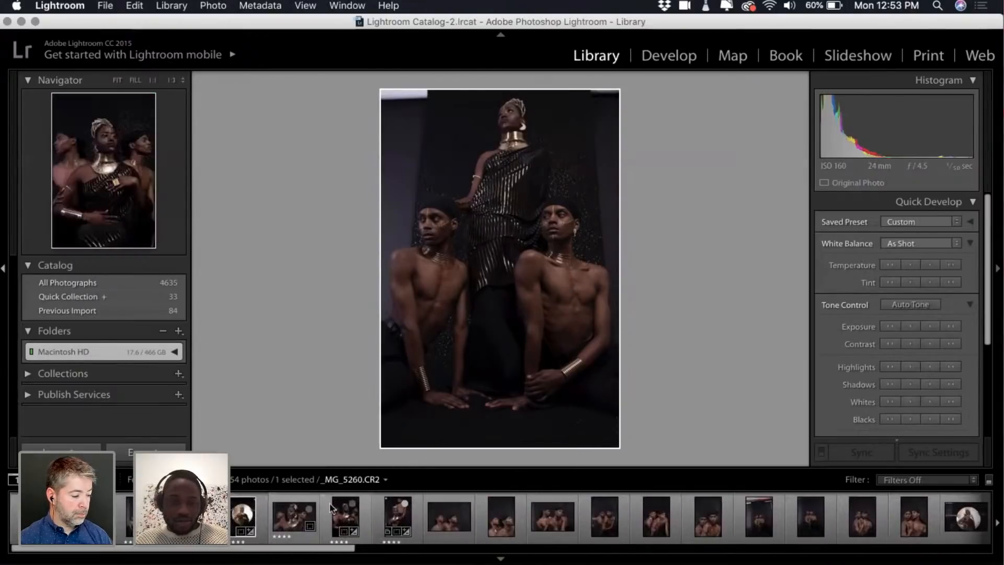
# Survey the rated photos again and remove the star rating from _MG_5630.CR2, the two seated men with clasped hands
pyautogui.click(397, 516)
pyautogui.keyDown('shift'); pyautogui.click(18, 538); pyautogui.keyUp('shift')
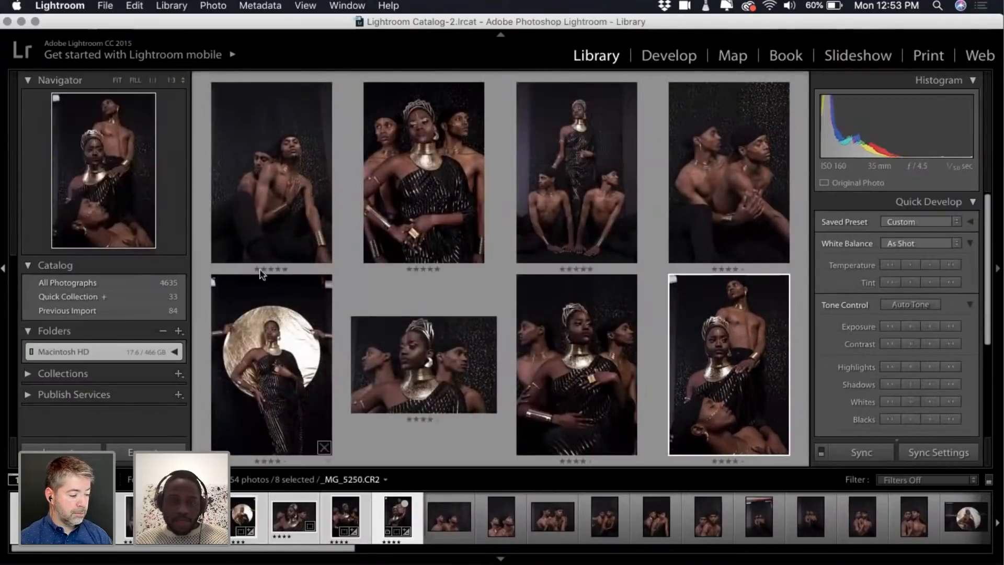
pyautogui.doubleClick(757, 136)
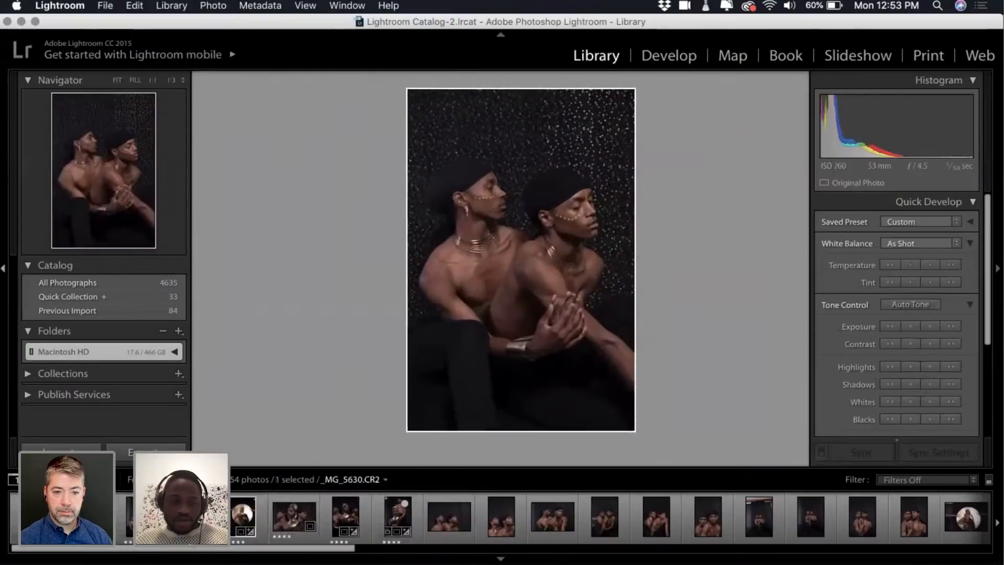
pyautogui.press('0')
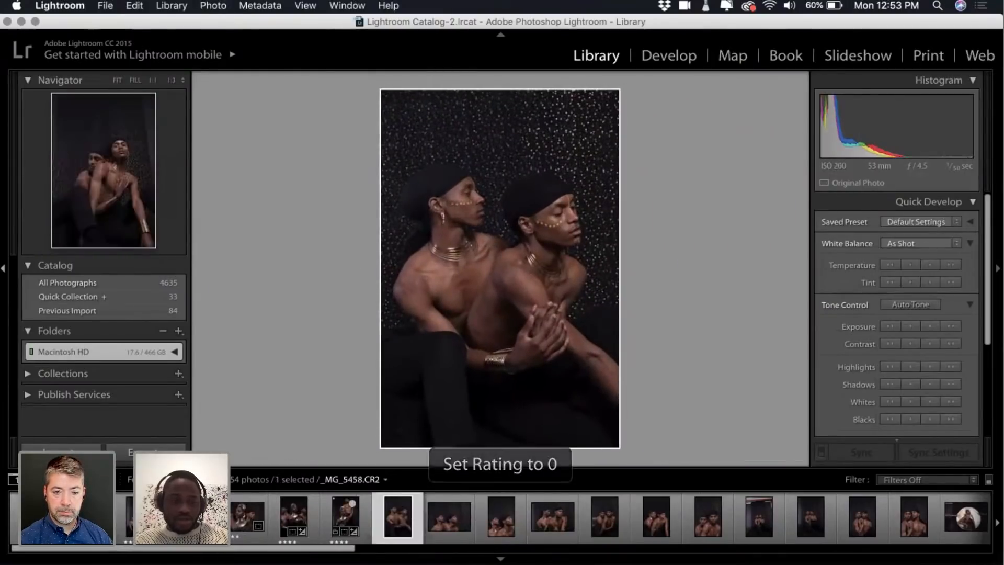
# Survey the rated photos from _MG_5585.CR2 to _MG_5250.CR2, and remove the rating from the landscape close-up of the woman between two men
pyautogui.click(343, 518)
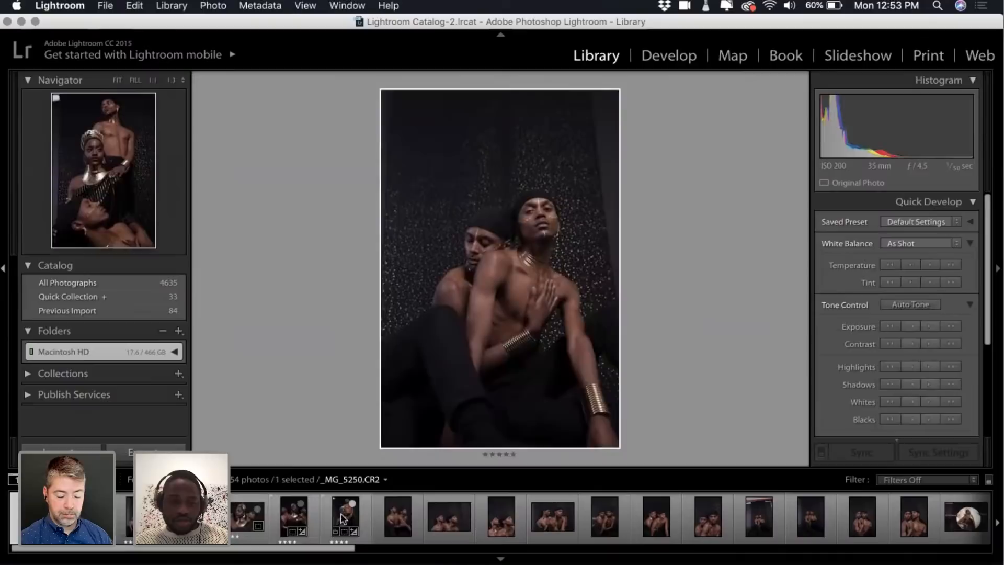
pyautogui.keyDown('shift'); pyautogui.click(341, 518); pyautogui.keyUp('shift')
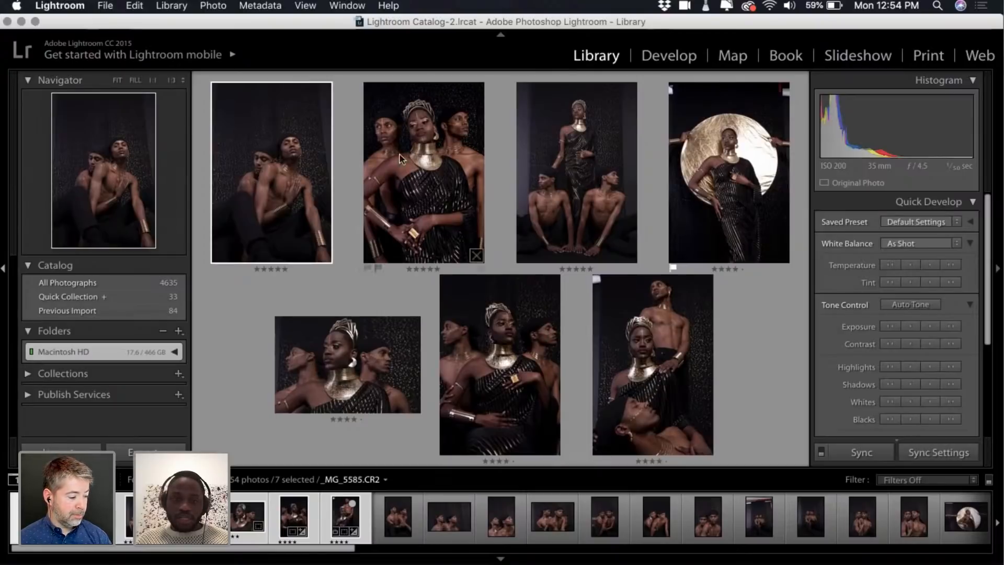
pyautogui.click(240, 535)
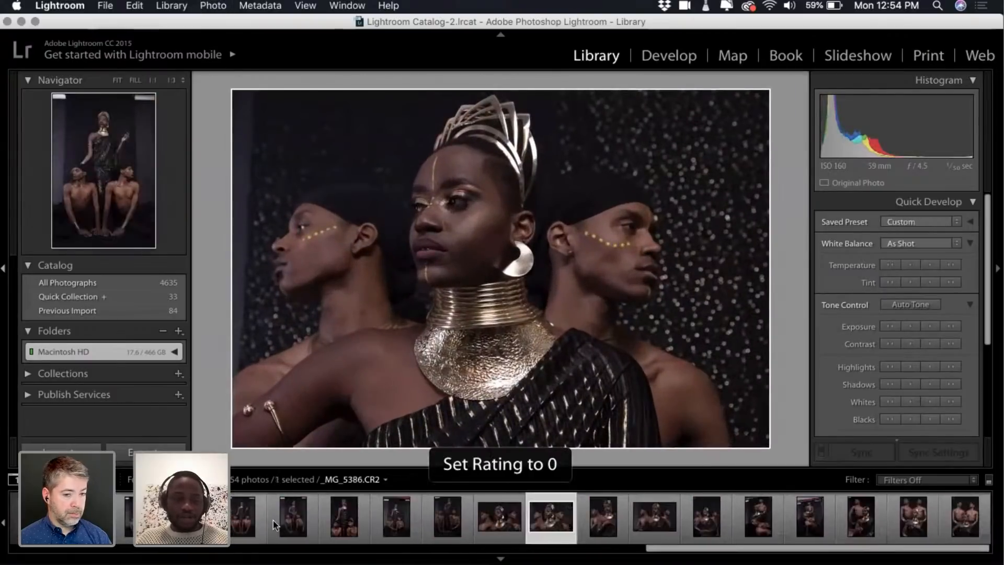
# Survey the rated photos still left, and remove the rating from the five-star portrait of the woman standing in front of two men
pyautogui.hscroll(-10, 241, 534)
pyautogui.hscroll(-2, 204, 518)
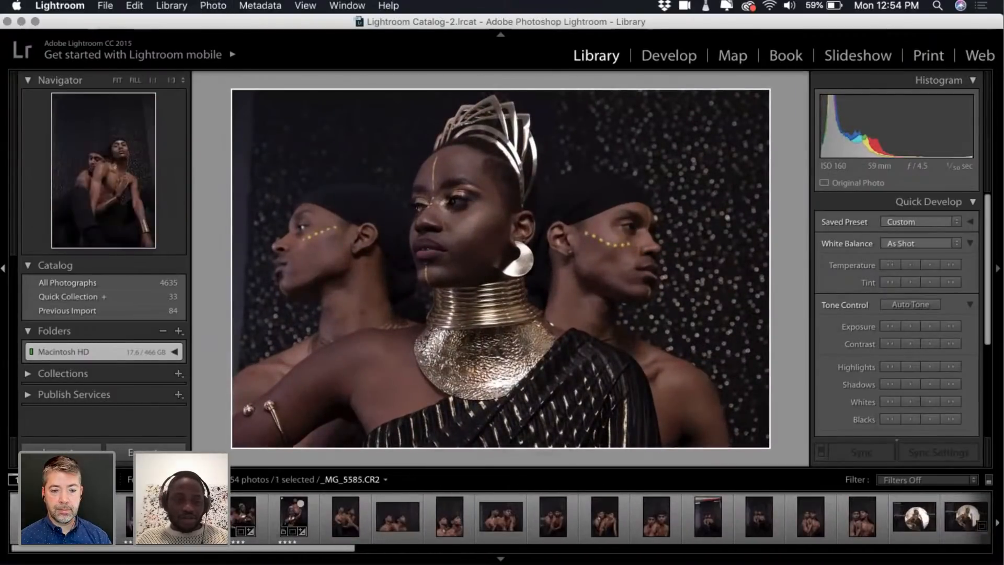
pyautogui.click(35, 518)
pyautogui.keyDown('shift'); pyautogui.click(286, 513); pyautogui.keyUp('shift')
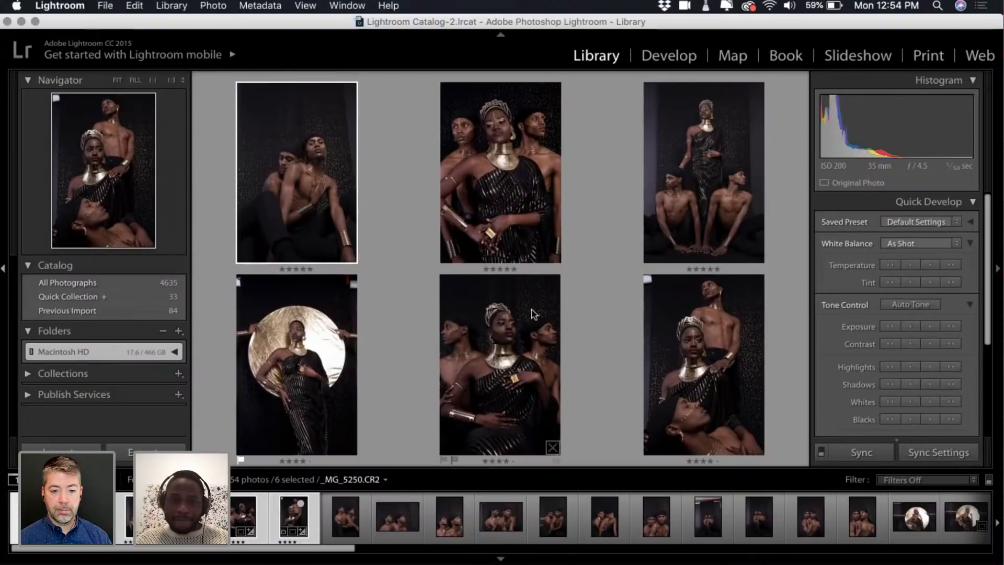
pyautogui.click(521, 344)
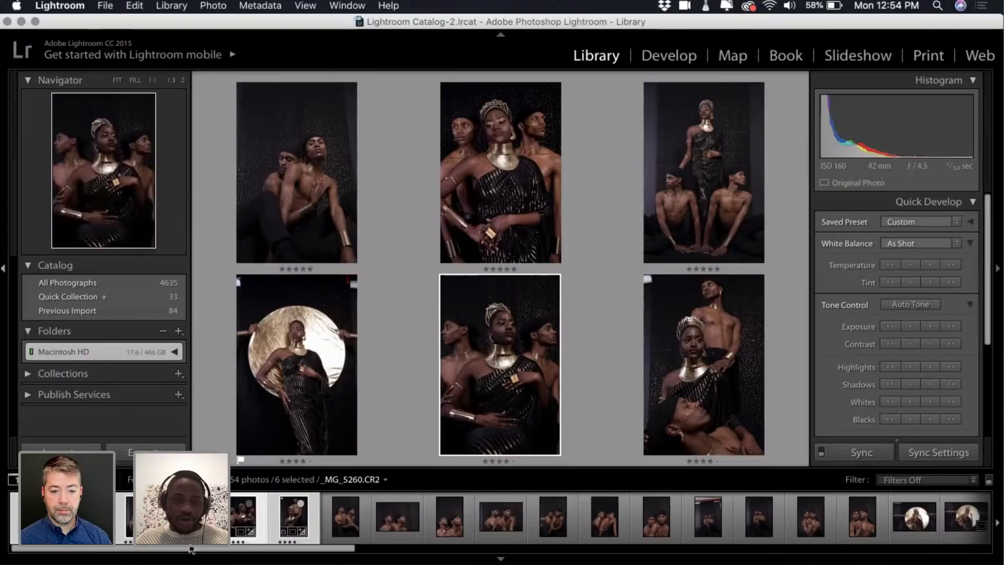
pyautogui.press('e')
pyautogui.press('0')
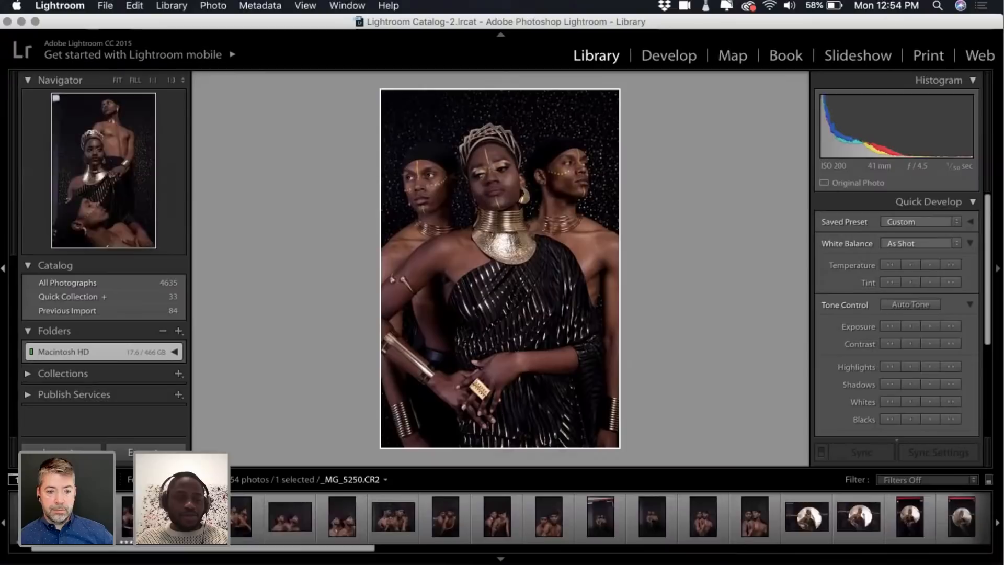
# Display the final rated photos, from _MG_5585.CR2 to _MG_5250.CR2, together in Survey view to review the selection
pyautogui.click(35, 517)
pyautogui.keyDown('shift'); pyautogui.click(240, 521); pyautogui.keyUp('shift')
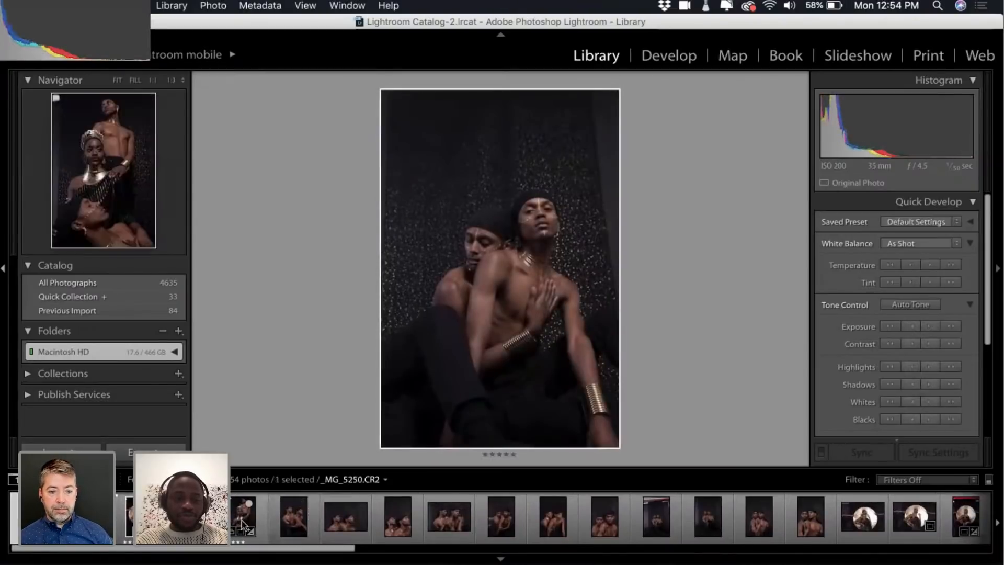
pyautogui.press('n')
pyautogui.press('F2')
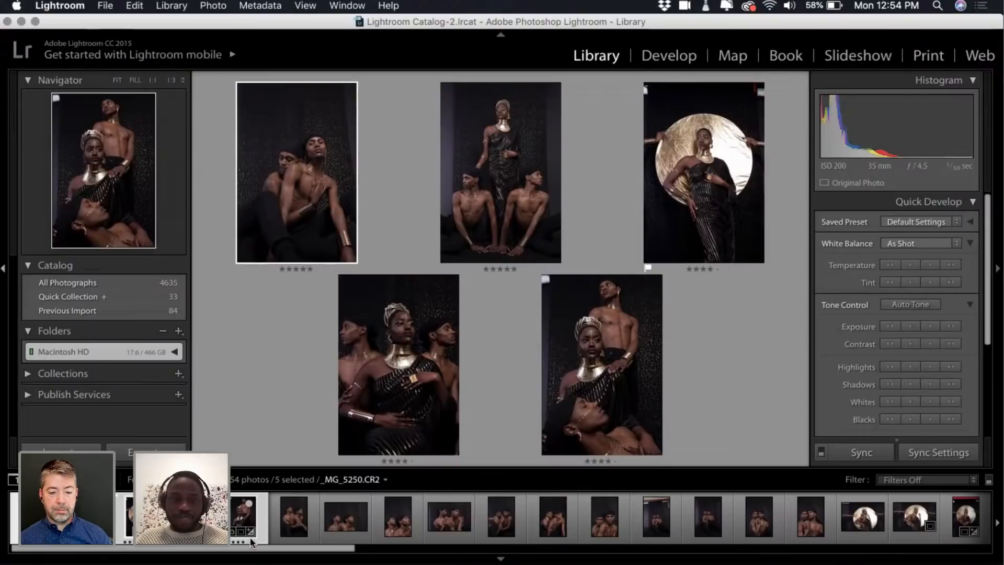
# Open _MG_5585.CR2 in the Develop module and crop it tighter around the two seated men, keeping the original aspect ratio
pyautogui.click(36, 538)
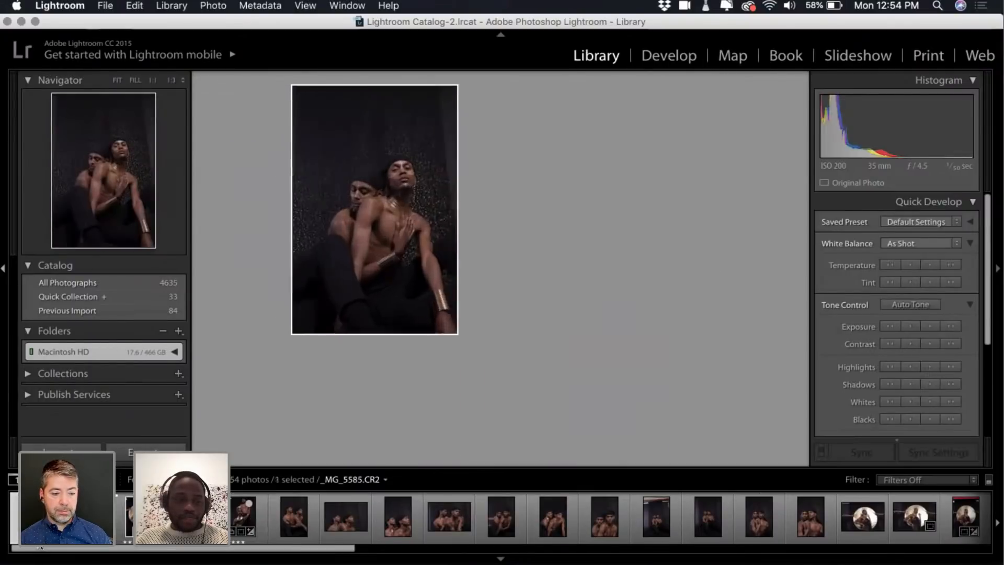
pyautogui.click(667, 56)
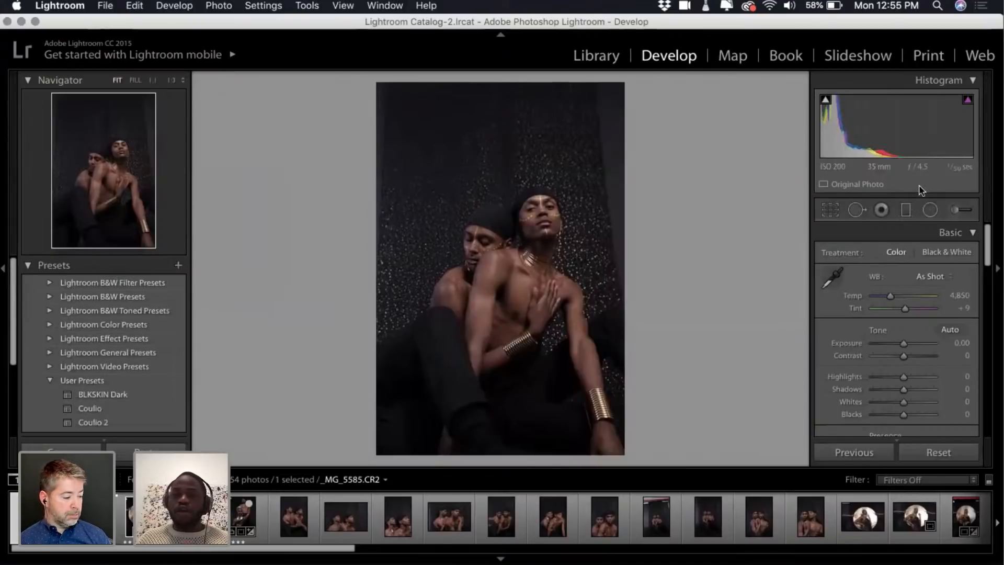
pyautogui.click(827, 212)
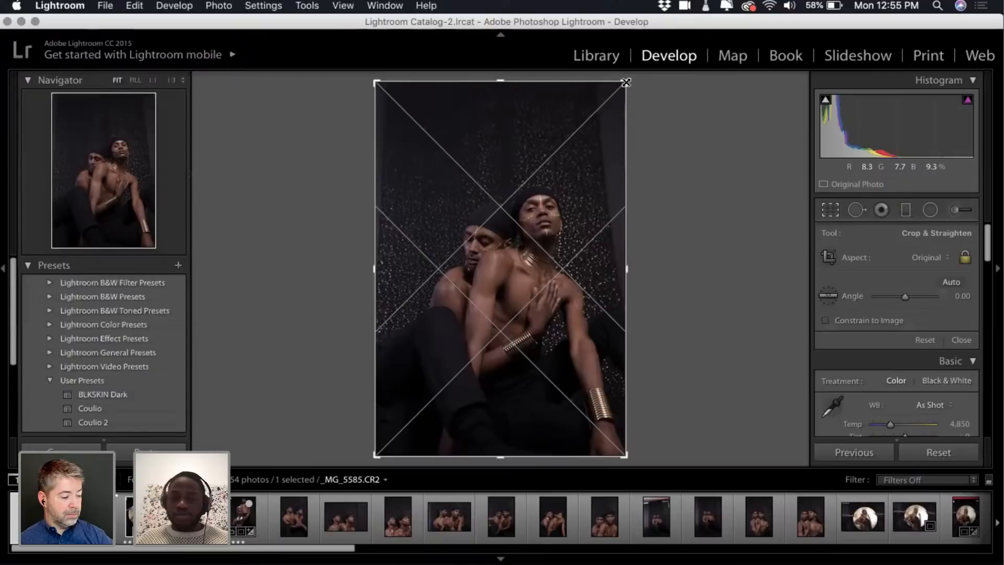
pyautogui.moveTo(626, 82); pyautogui.dragTo(616, 98)
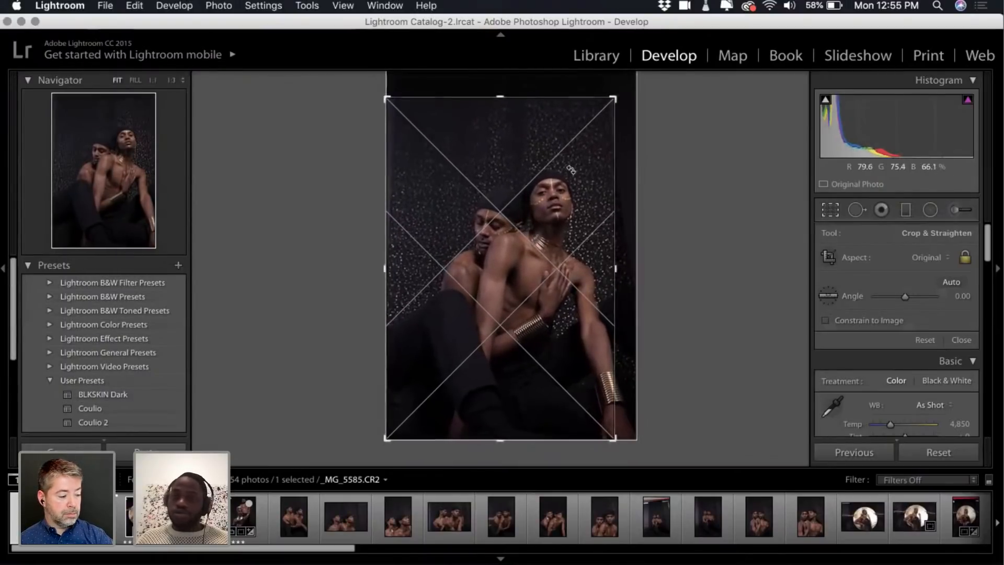
pyautogui.moveTo(614, 99); pyautogui.dragTo(610, 107)
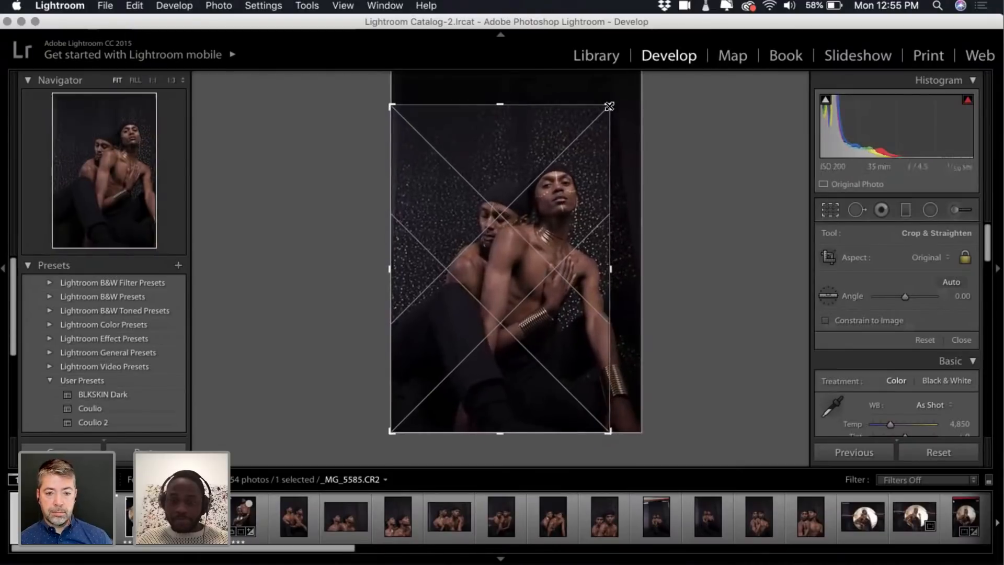
pyautogui.moveTo(553, 231); pyautogui.dragTo(544, 234)
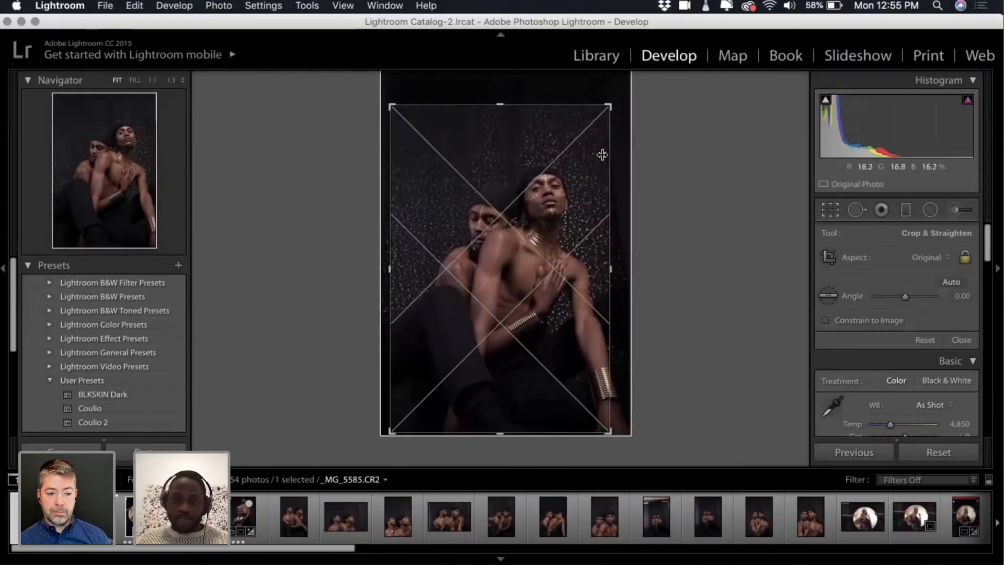
# Rotate the crop of _MG_5585.CR2 to an angle of 3.93, reframe it slightly tighter on the two men, and apply it
pyautogui.moveTo(608, 108); pyautogui.dragTo(621, 158)
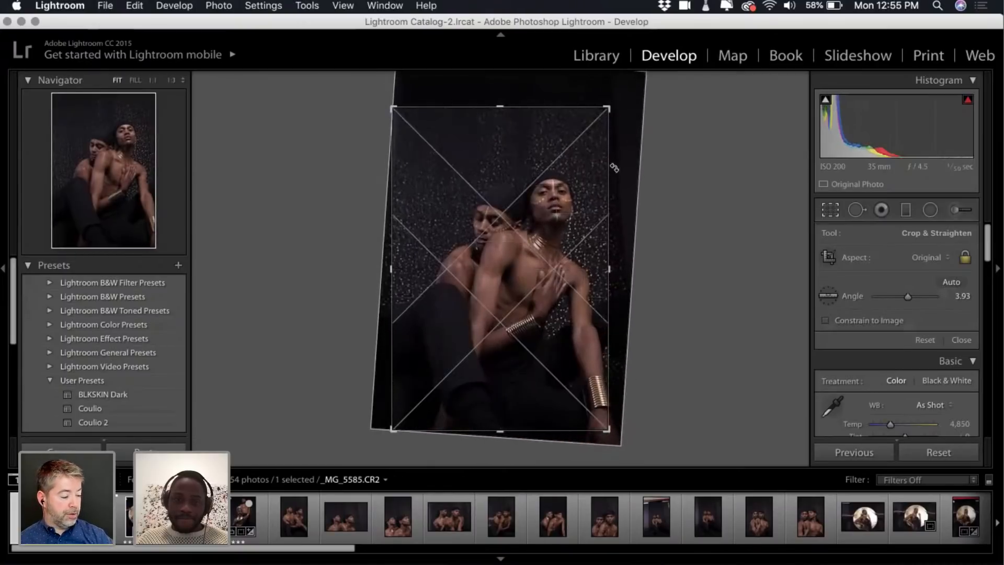
pyautogui.moveTo(547, 195); pyautogui.dragTo(539, 195)
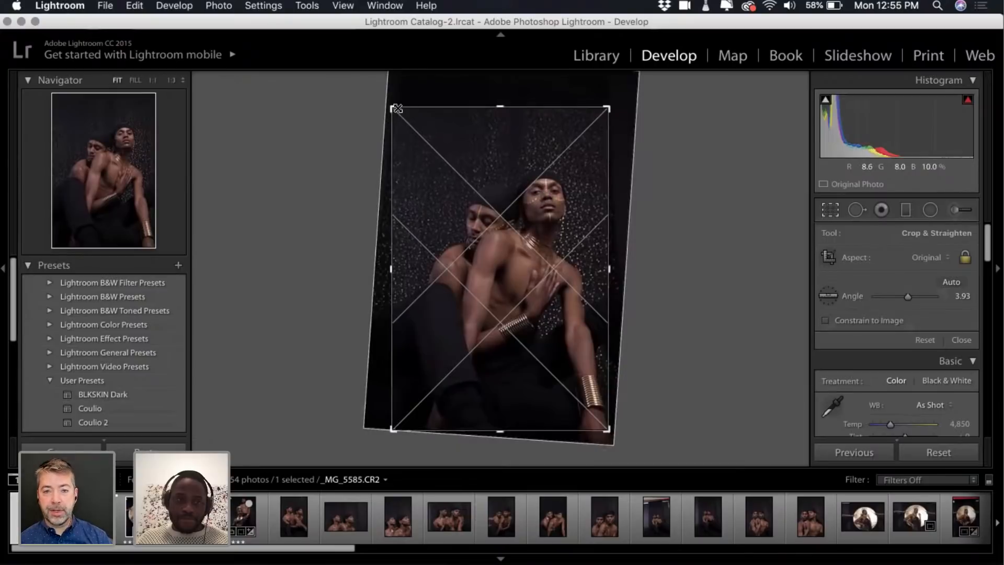
pyautogui.moveTo(400, 110); pyautogui.dragTo(401, 111)
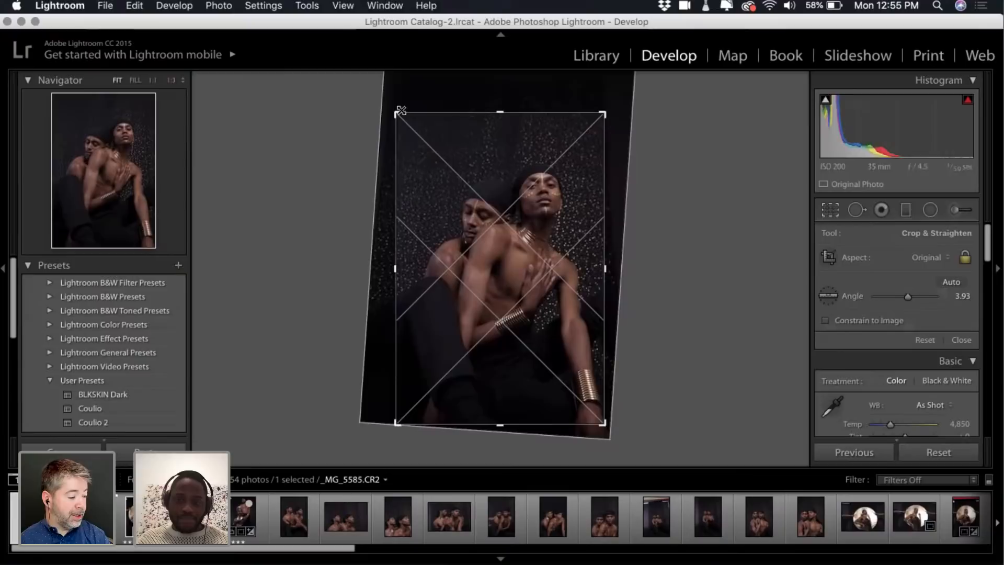
pyautogui.press('Return')
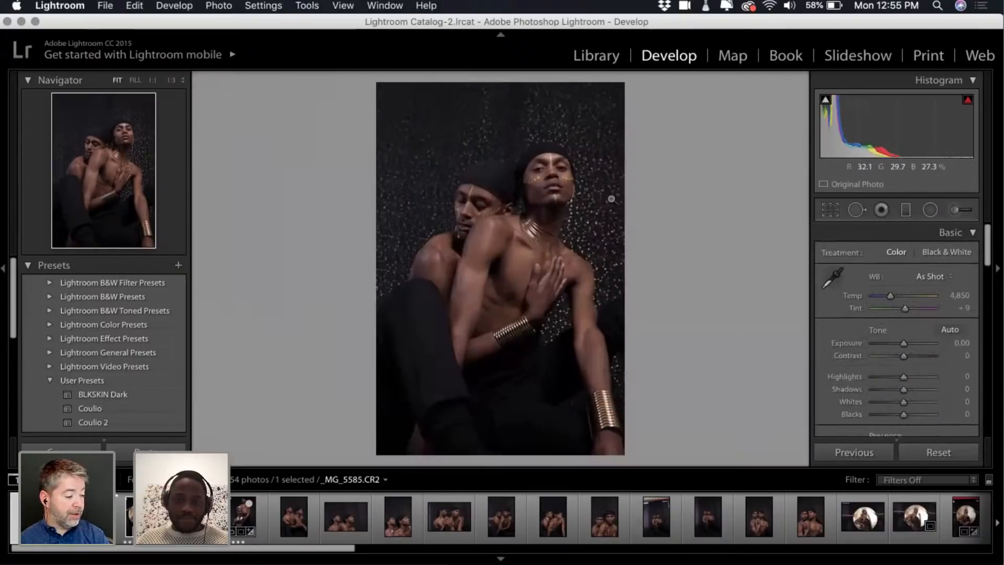
# Trim the crop of _MG_5585.CR2 slightly, shift the photo a little within the frame, and apply it at the same angle
pyautogui.click(829, 211)
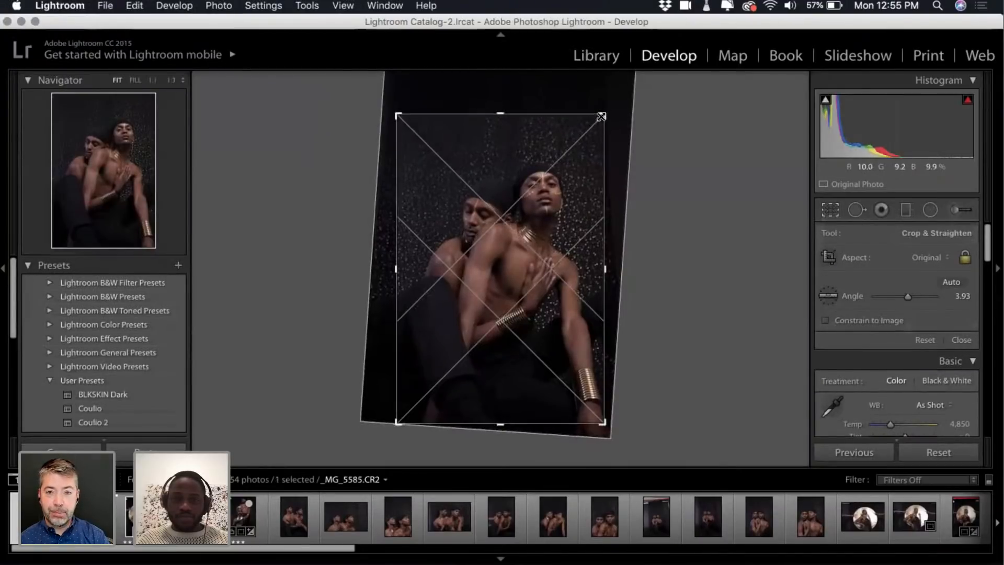
pyautogui.moveTo(602, 117); pyautogui.dragTo(600, 116)
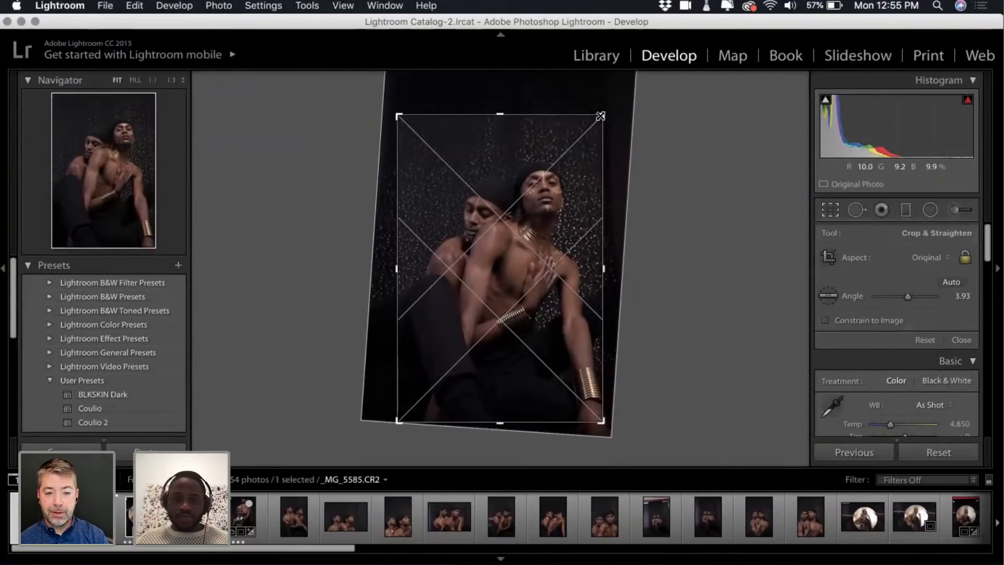
pyautogui.moveTo(548, 248); pyautogui.dragTo(546, 248)
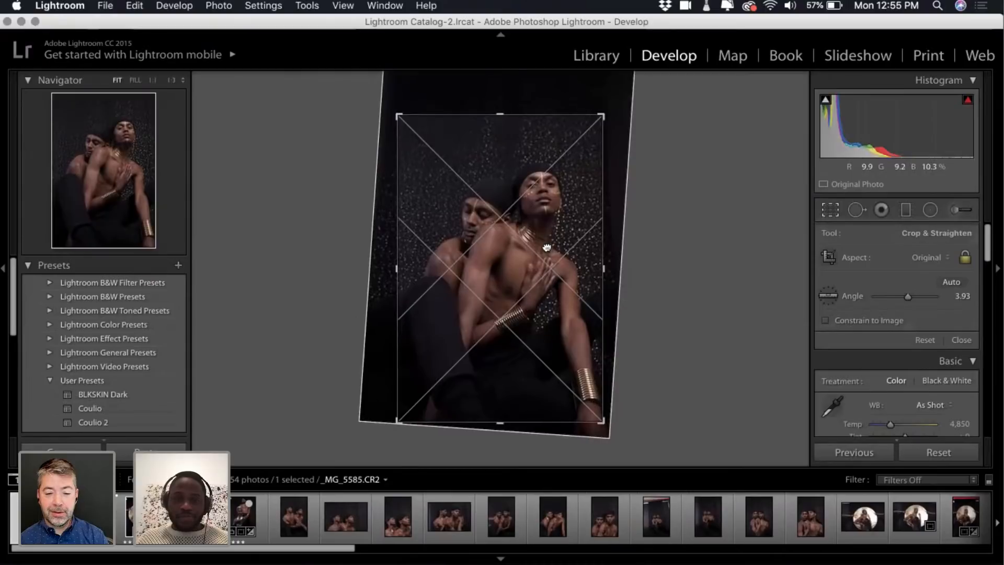
pyautogui.press('Return')
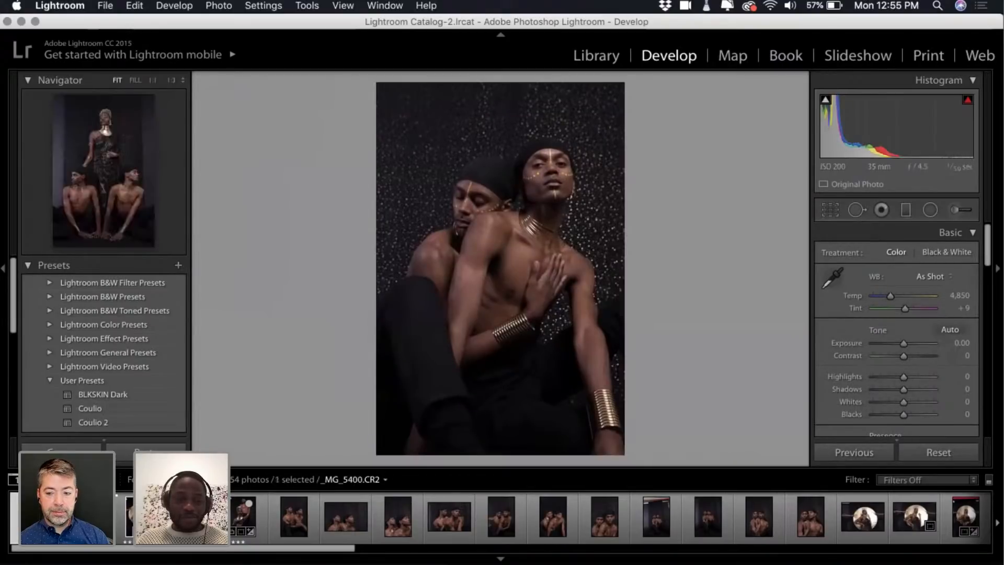
pyautogui.click(829, 212)
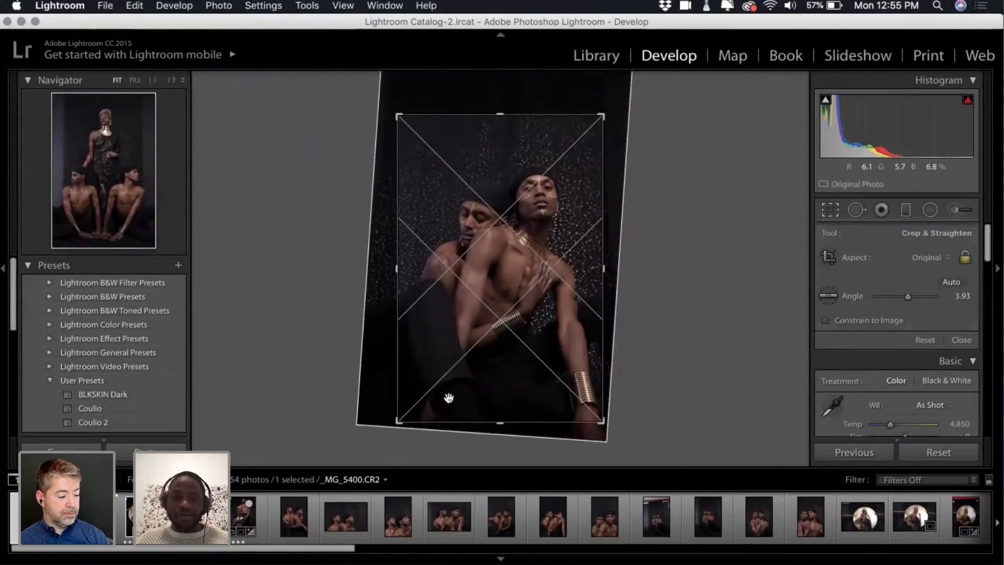
pyautogui.press('XF86MonBrightnessUp')
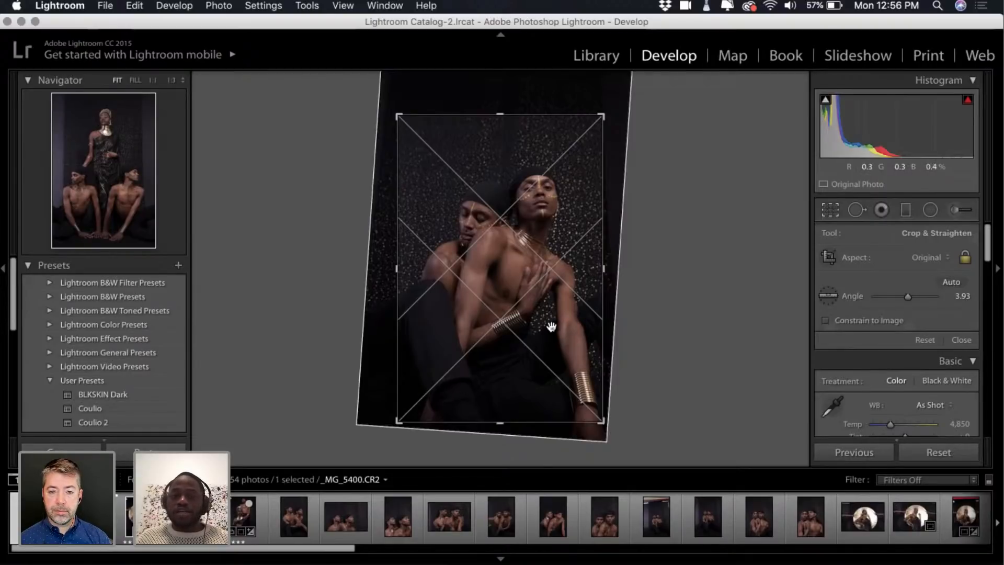
pyautogui.press('Return')
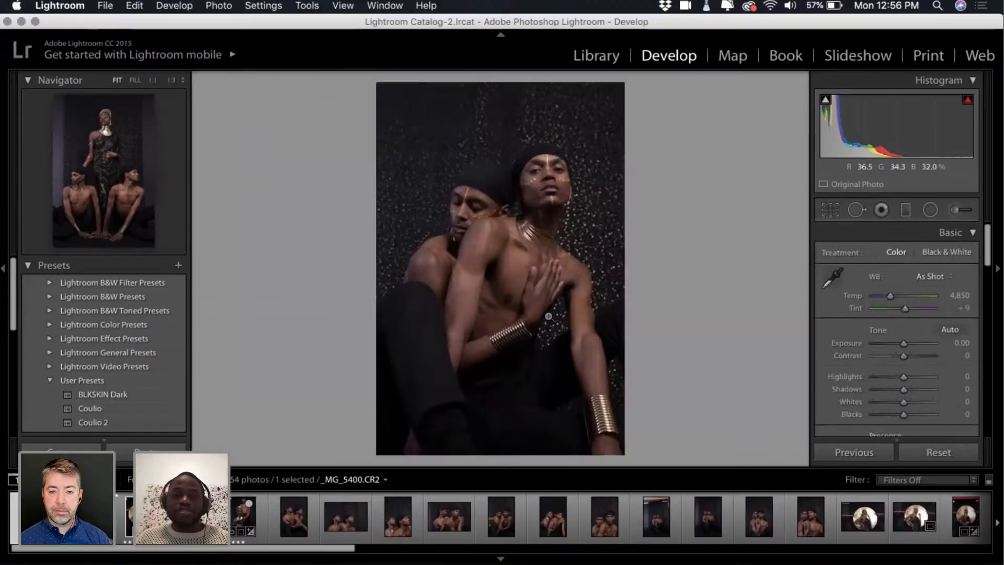
# Crop _MG_5585.CR2 a bit closer around the two men, nudge their position in the frame, and apply it
pyautogui.click(834, 208)
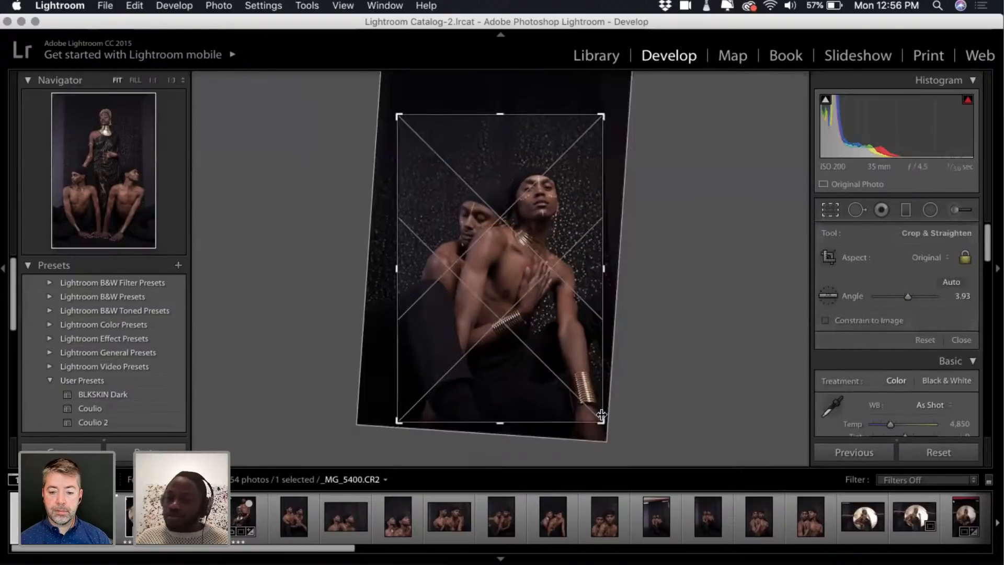
pyautogui.moveTo(601, 415); pyautogui.dragTo(595, 407)
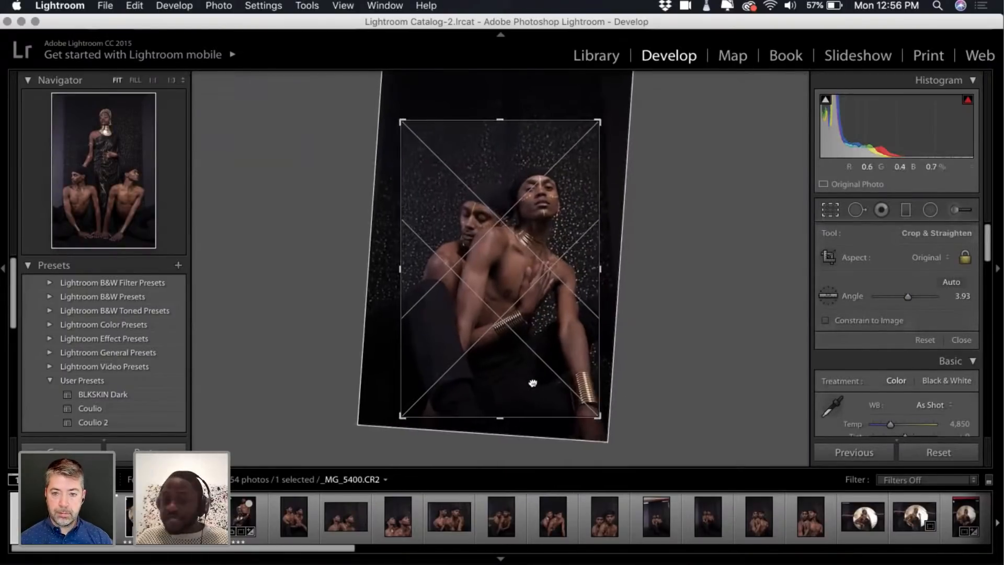
pyautogui.moveTo(532, 383); pyautogui.dragTo(532, 385)
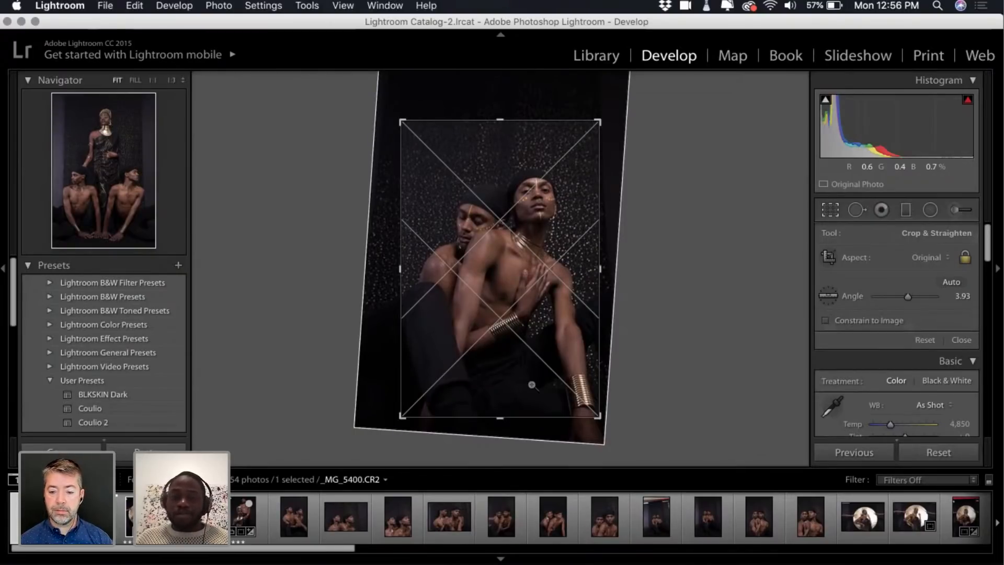
pyautogui.press('Return')
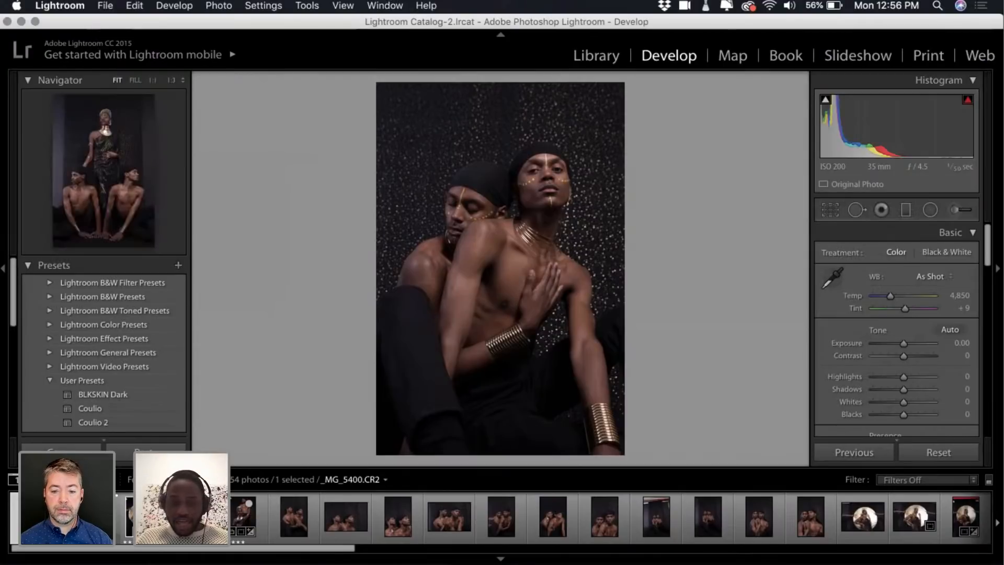
# Try a tighter crop of _MG_5585.CR2 that ends above the front man's wrist bracelet, leaving more backdrop above the heads
pyautogui.click(830, 210)
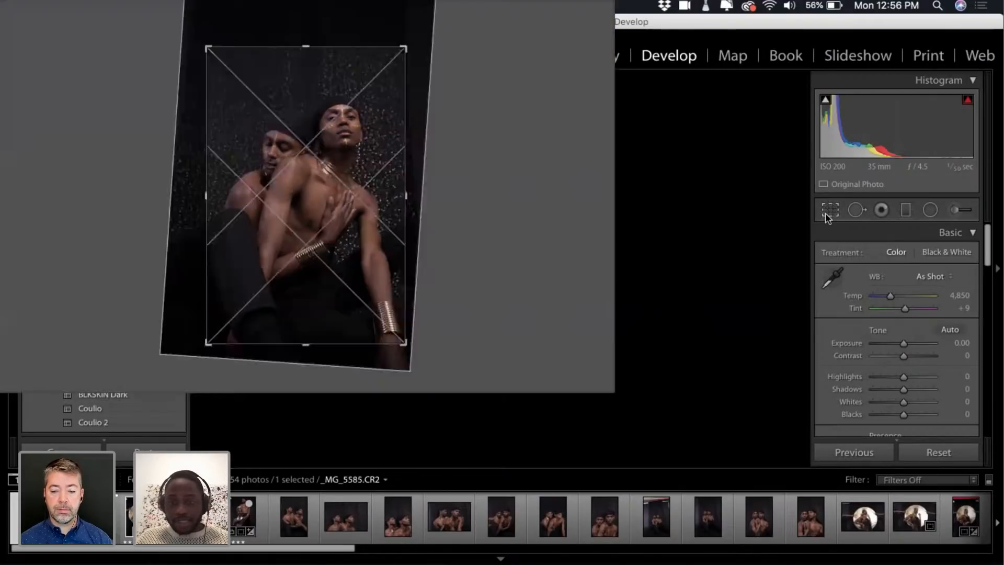
pyautogui.moveTo(504, 334)
pyautogui.mouseDown()
pyautogui.moveTo(505, 320)
pyautogui.moveTo(506, 336)
pyautogui.mouseUp()
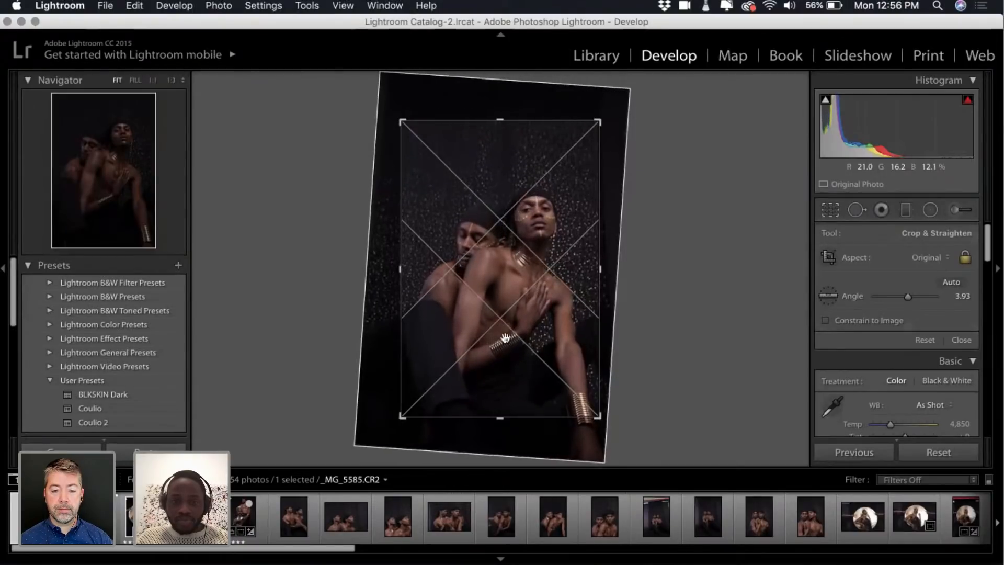
pyautogui.moveTo(506, 415); pyautogui.dragTo(504, 404)
pyautogui.moveTo(503, 321); pyautogui.dragTo(499, 318)
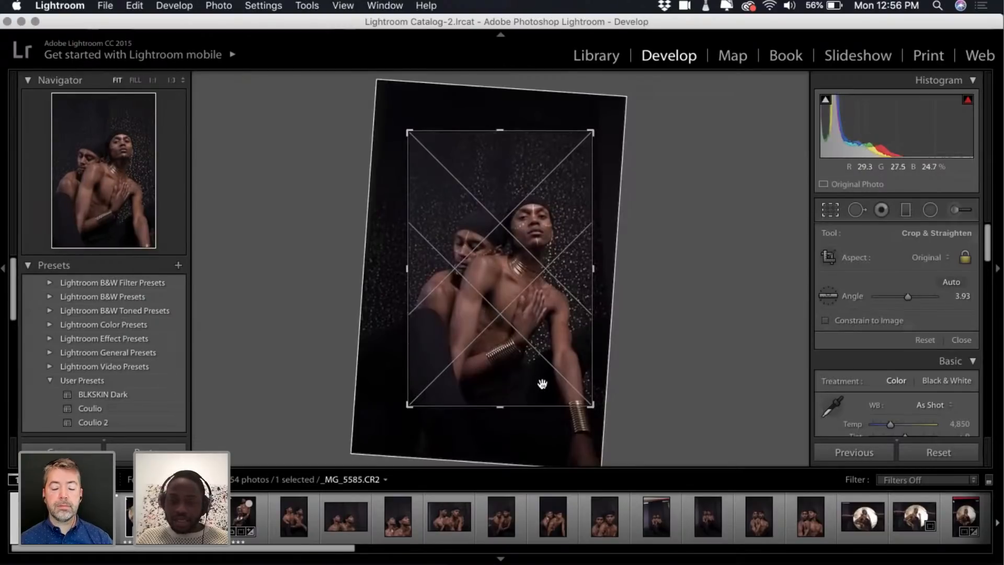
pyautogui.moveTo(553, 383); pyautogui.dragTo(554, 381)
pyautogui.press('Return')
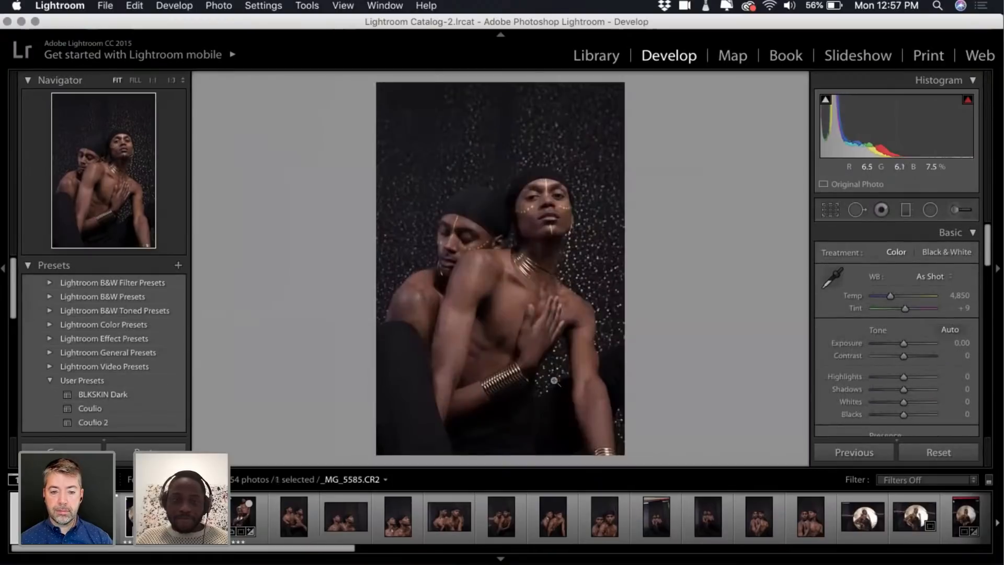
pyautogui.click(829, 210)
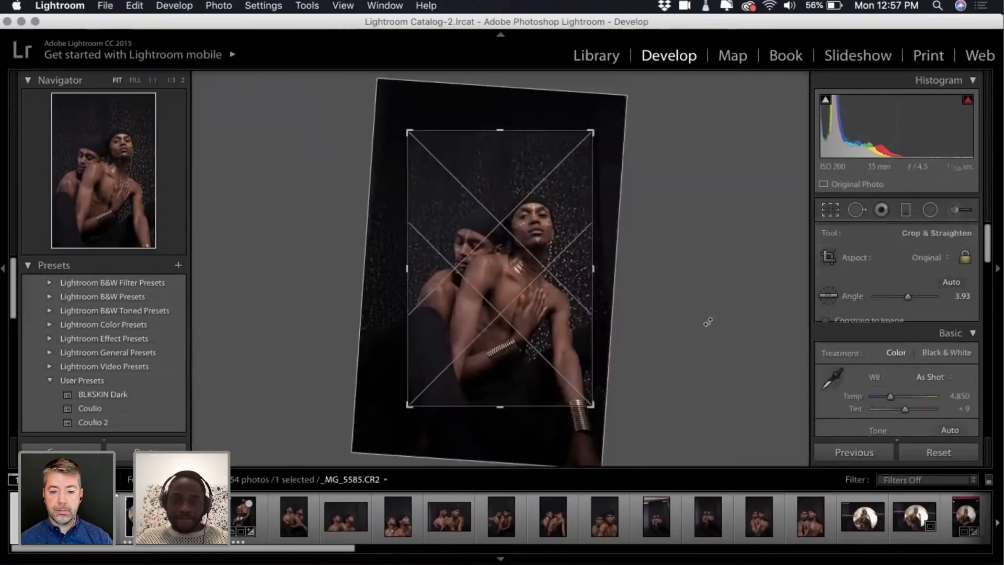
pyautogui.moveTo(589, 405); pyautogui.dragTo(591, 404)
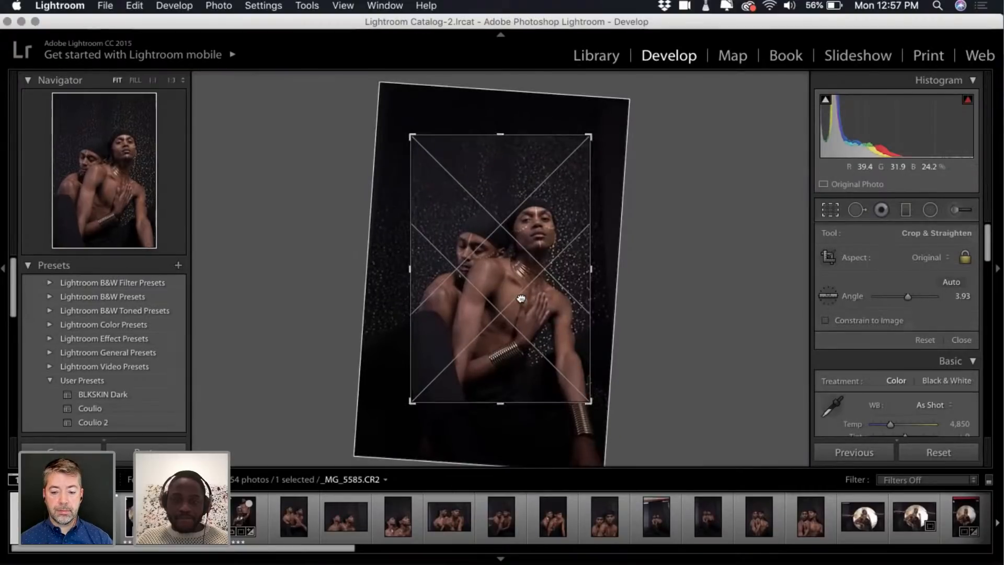
pyautogui.click(830, 209)
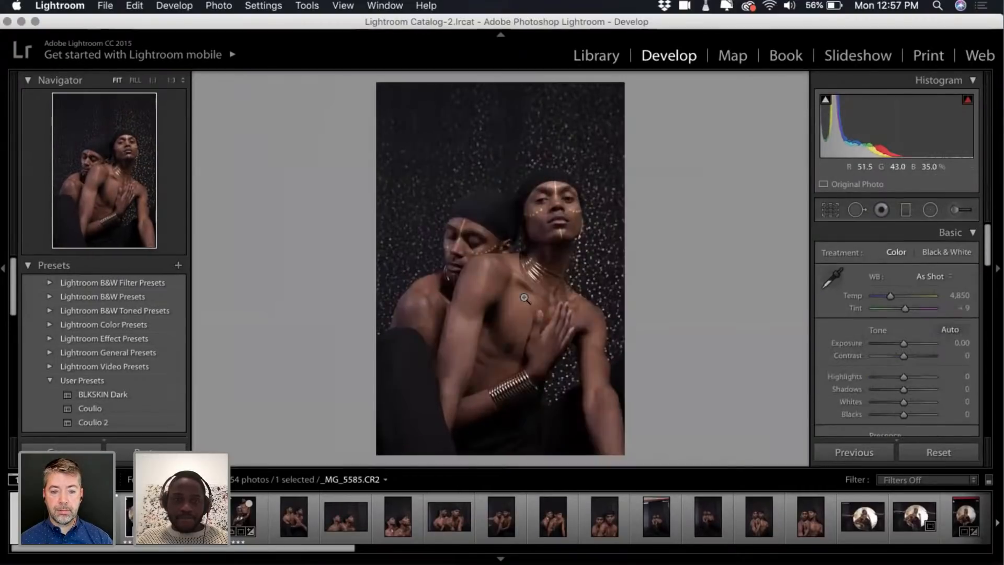
# Try a wider crop of _MG_5585.CR2 that includes the wrist bracelet, and a tighter one that ends just above it
pyautogui.click(830, 209)
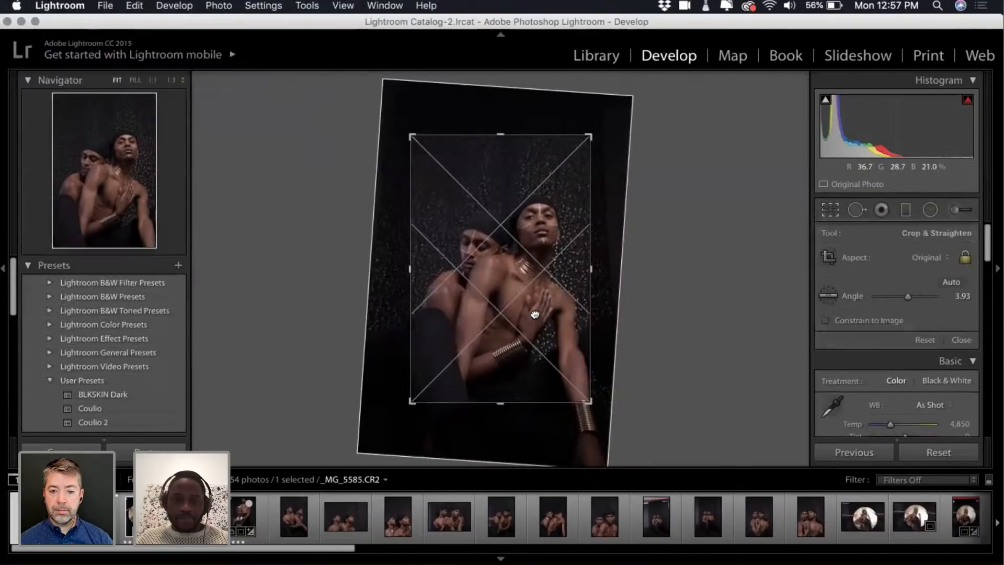
pyautogui.moveTo(535, 315); pyautogui.dragTo(540, 347)
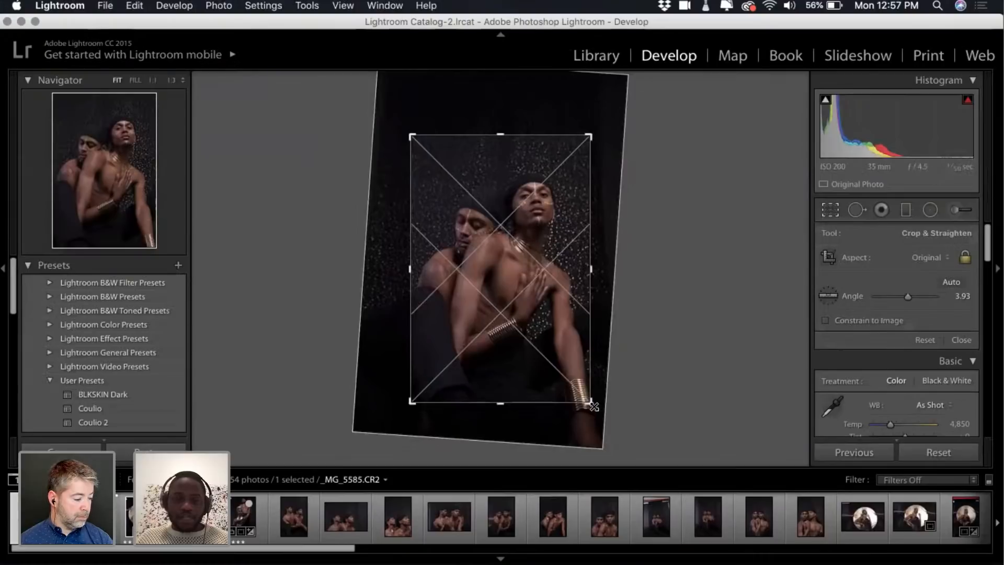
pyautogui.moveTo(594, 407); pyautogui.dragTo(442, 375)
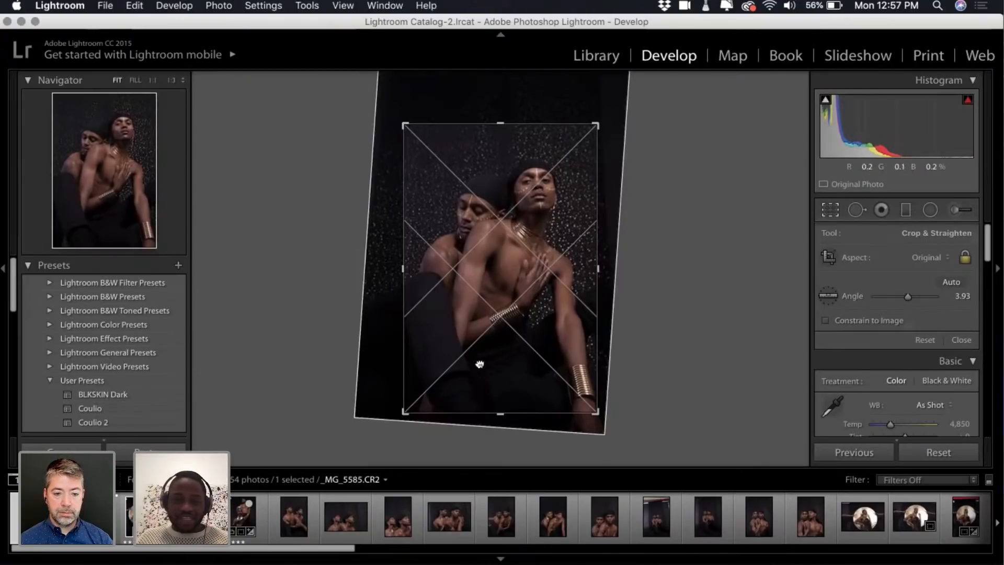
pyautogui.moveTo(479, 364); pyautogui.dragTo(478, 372)
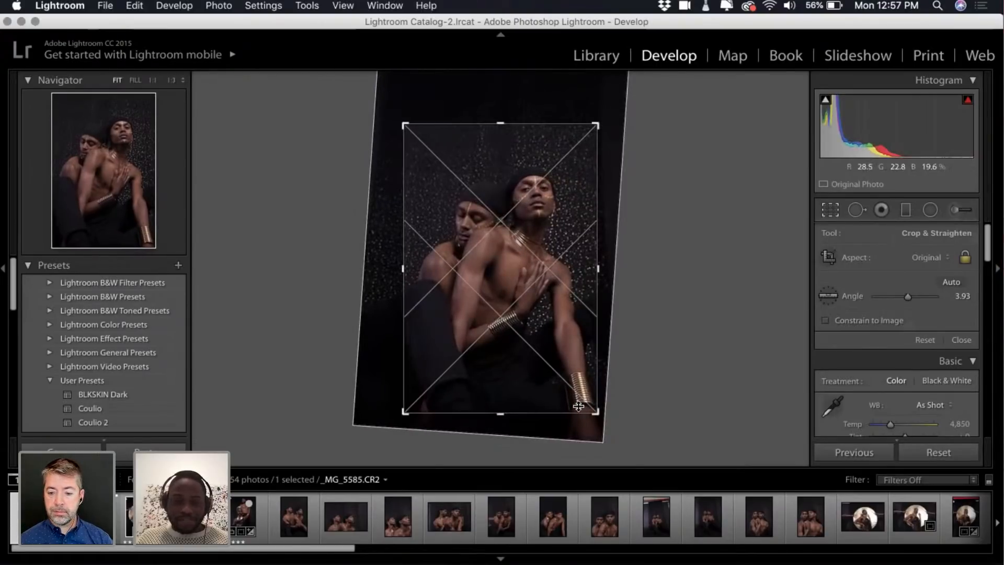
pyautogui.moveTo(579, 404); pyautogui.dragTo(551, 382)
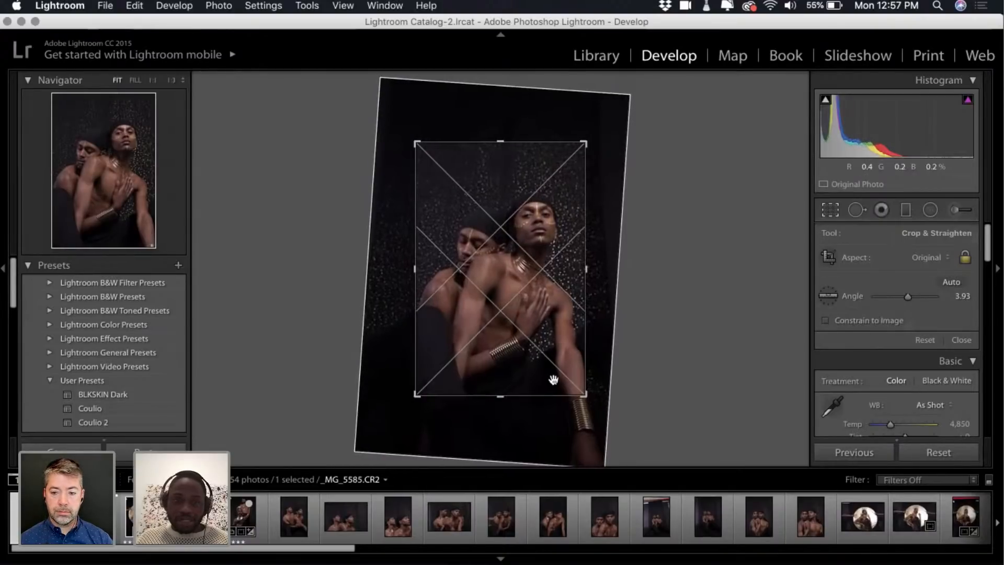
pyautogui.press('Return')
# Reframe the crop of _MG_5585.CR2 to include the wrist bracelet and hand with less backdrop above the heads, and apply it
pyautogui.press('r')
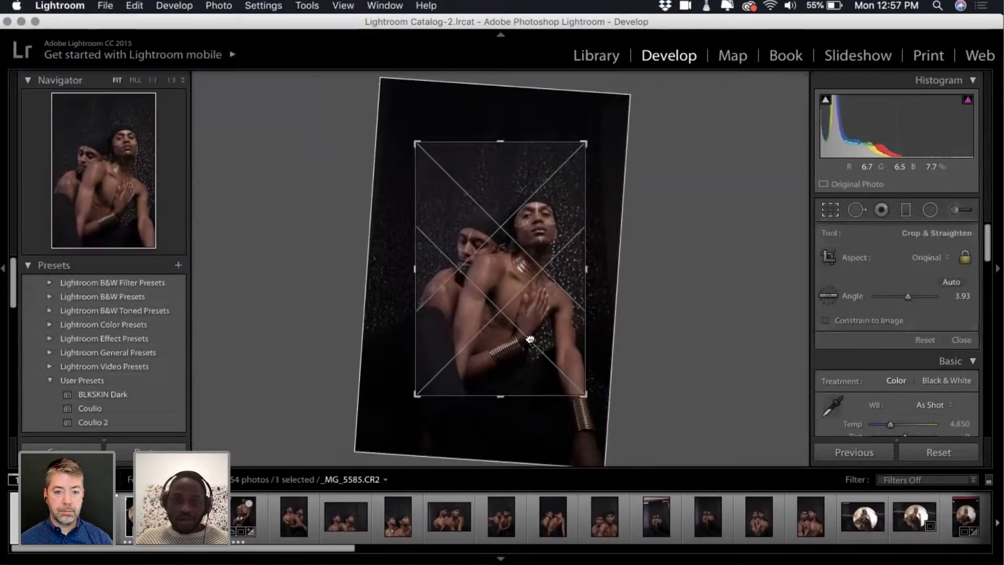
pyautogui.moveTo(515, 292); pyautogui.dragTo(514, 296)
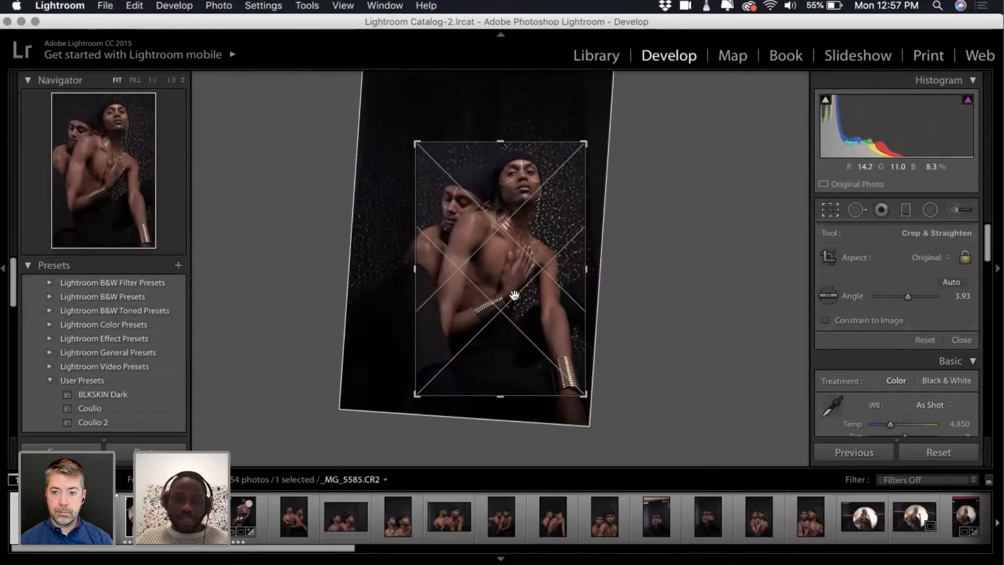
pyautogui.moveTo(417, 143); pyautogui.dragTo(396, 127)
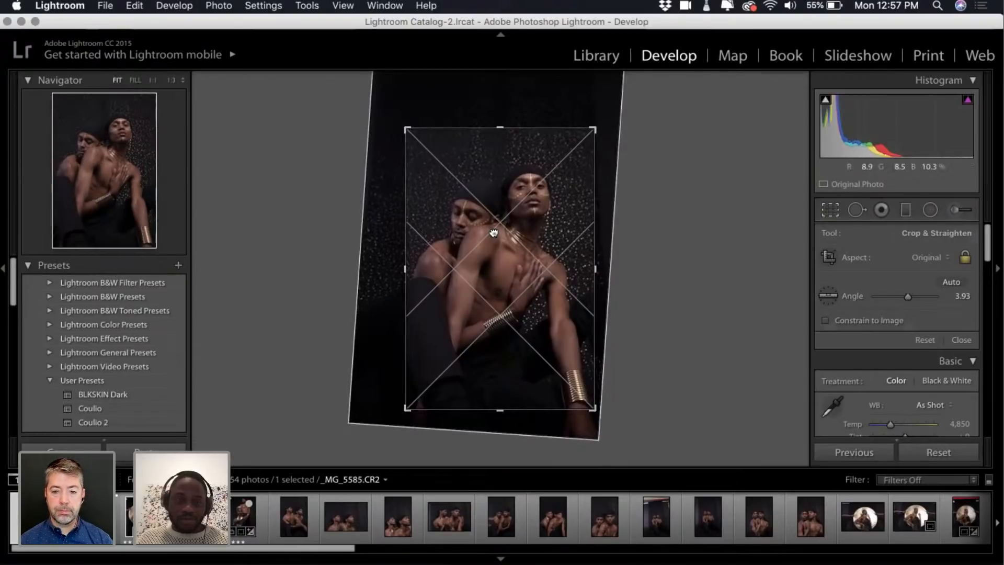
pyautogui.moveTo(494, 233); pyautogui.dragTo(494, 216)
pyautogui.moveTo(515, 289); pyautogui.dragTo(541, 263)
pyautogui.press('Return')
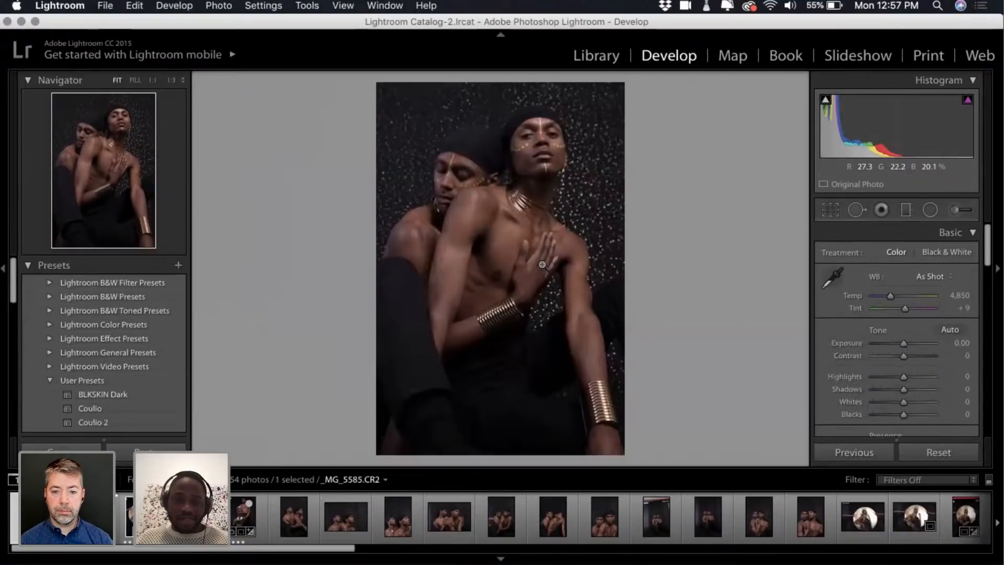
pyautogui.click(830, 210)
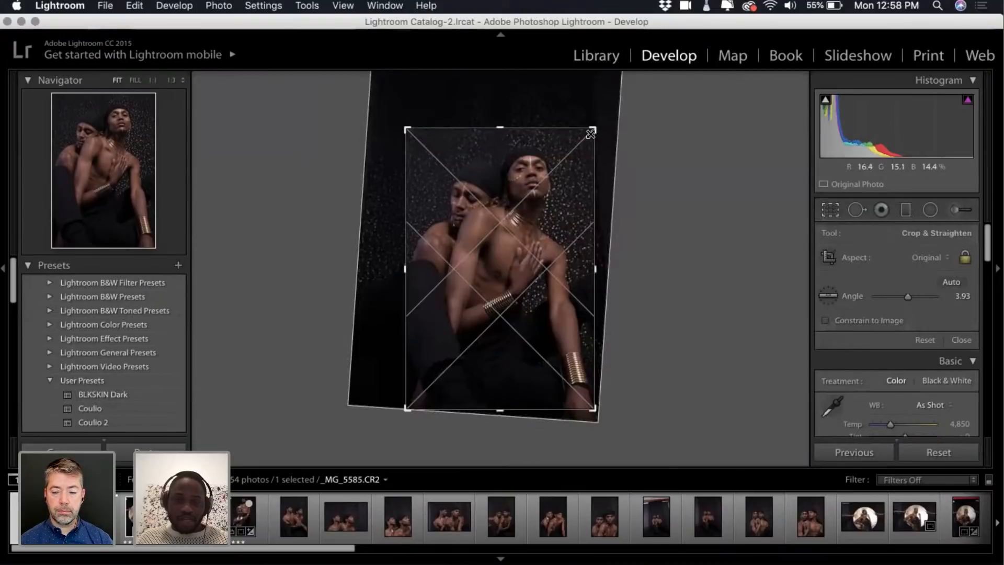
pyautogui.press('Return')
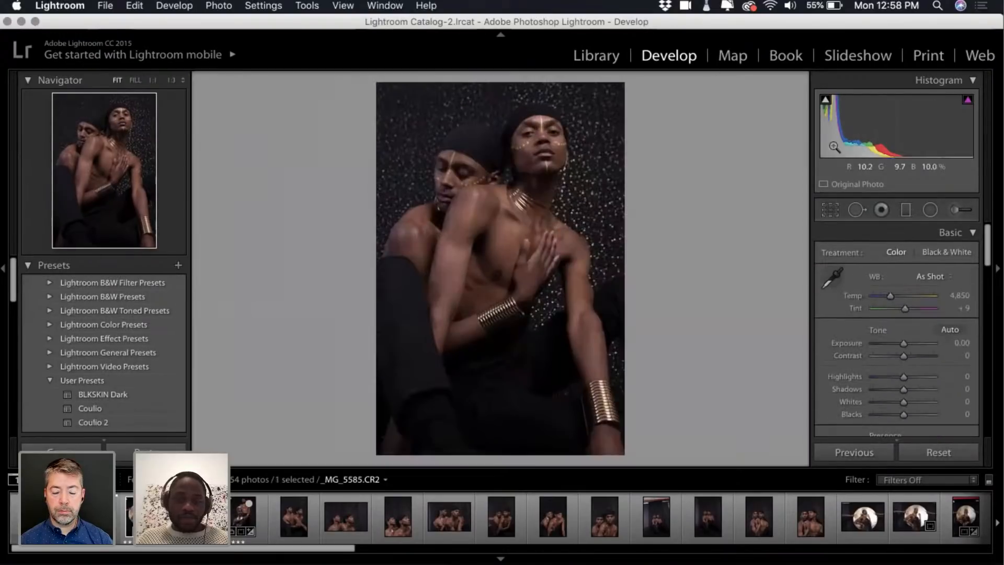
# Switch to _MG_5400.CR2, recenter its crop horizontally on the standing woman, and apply it
pyautogui.press('Right')
pyautogui.click(830, 210)
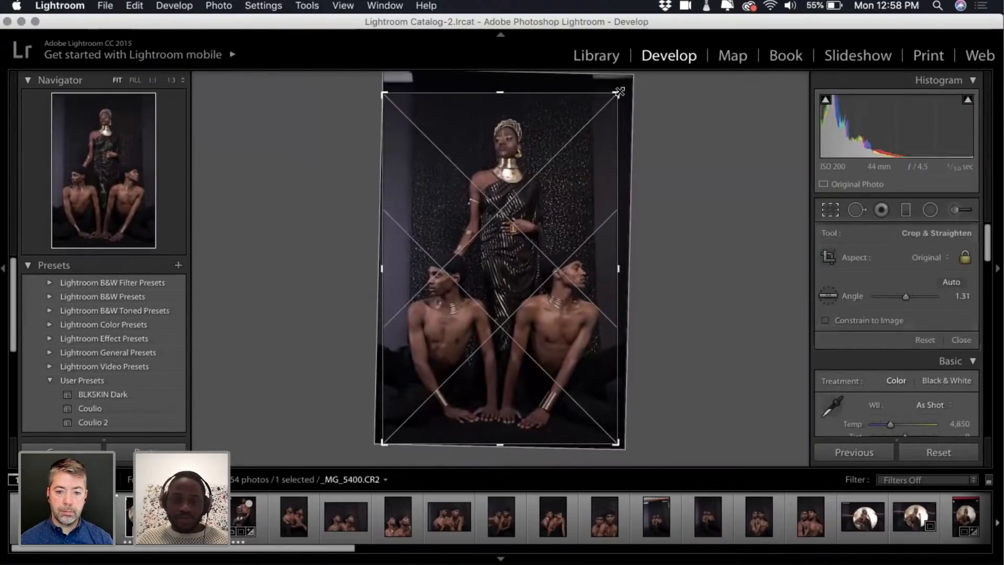
pyautogui.moveTo(541, 177); pyautogui.dragTo(536, 178)
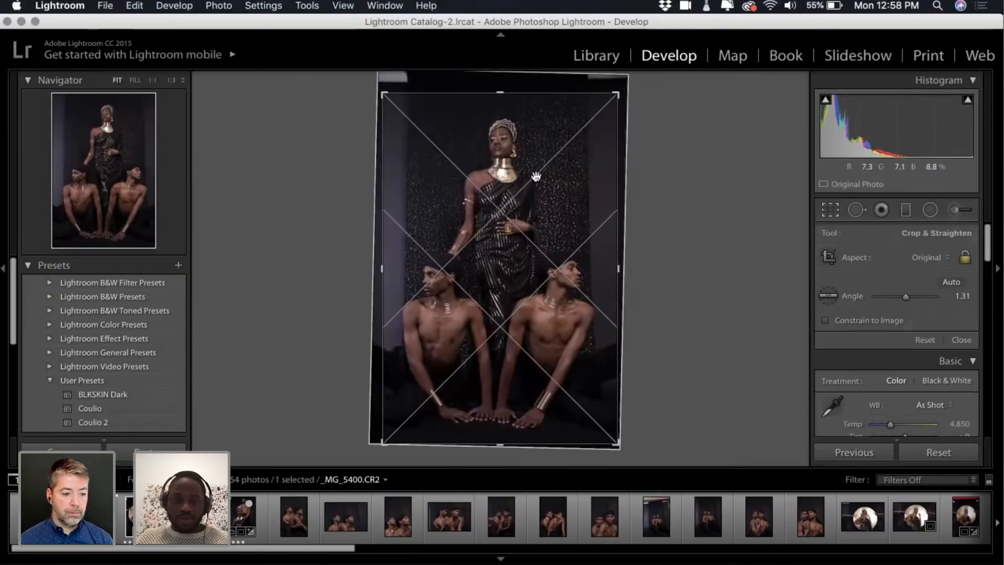
pyautogui.press('Return')
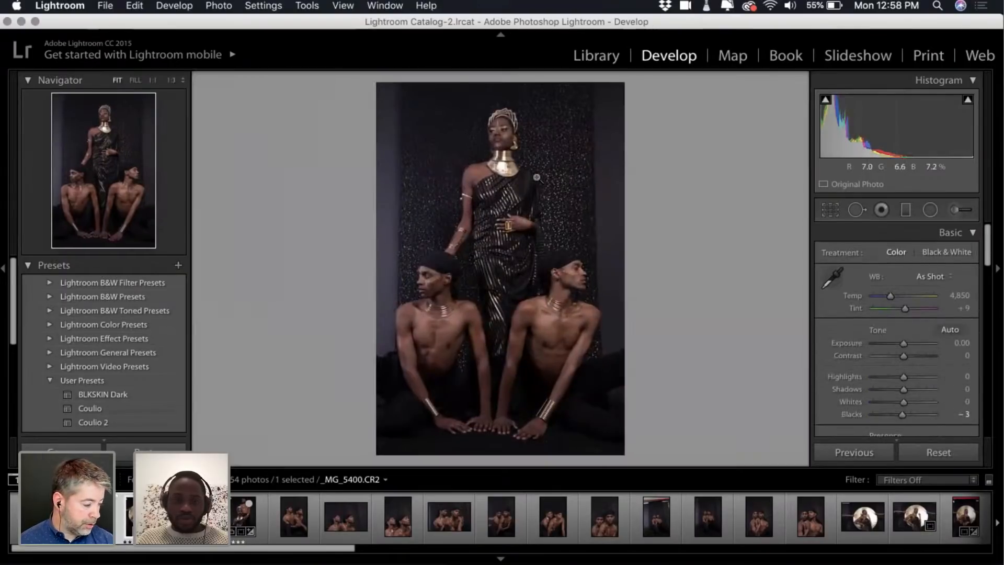
# Switch to _MG_5501.CR2, crop it slightly tighter than the full frame, and center the crop horizontally on the woman and gold disc
pyautogui.press('Right')
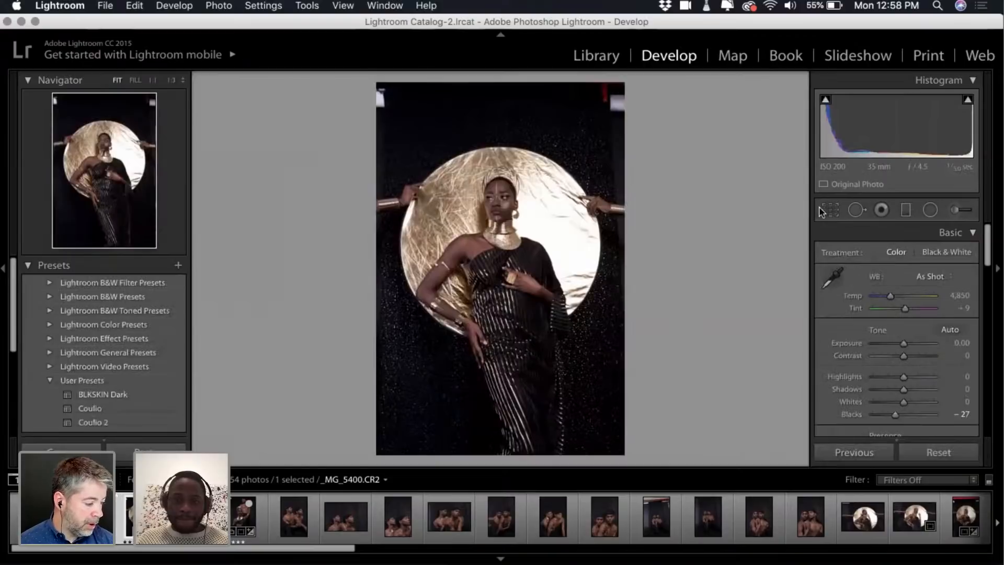
pyautogui.click(820, 210)
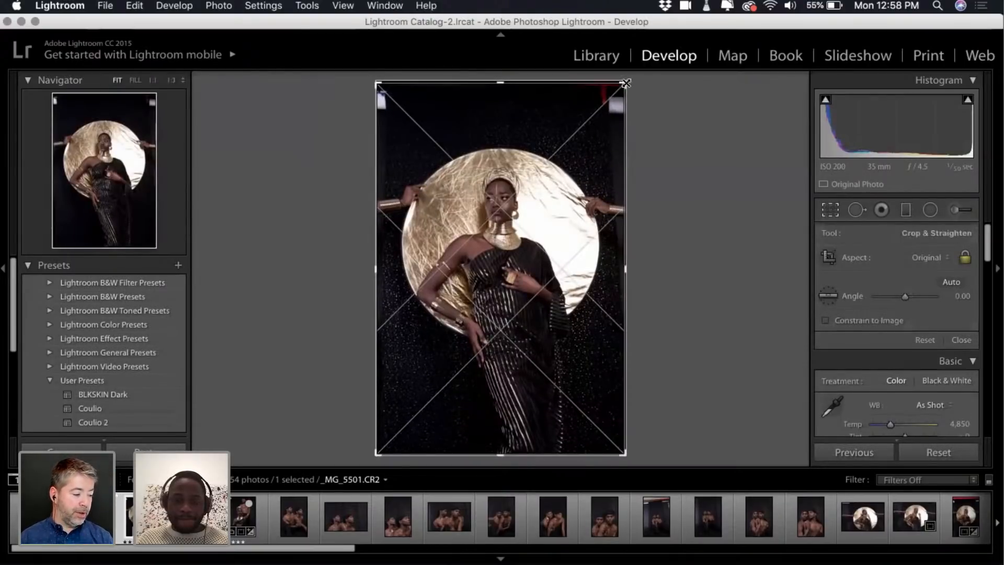
pyautogui.moveTo(624, 89); pyautogui.dragTo(620, 99)
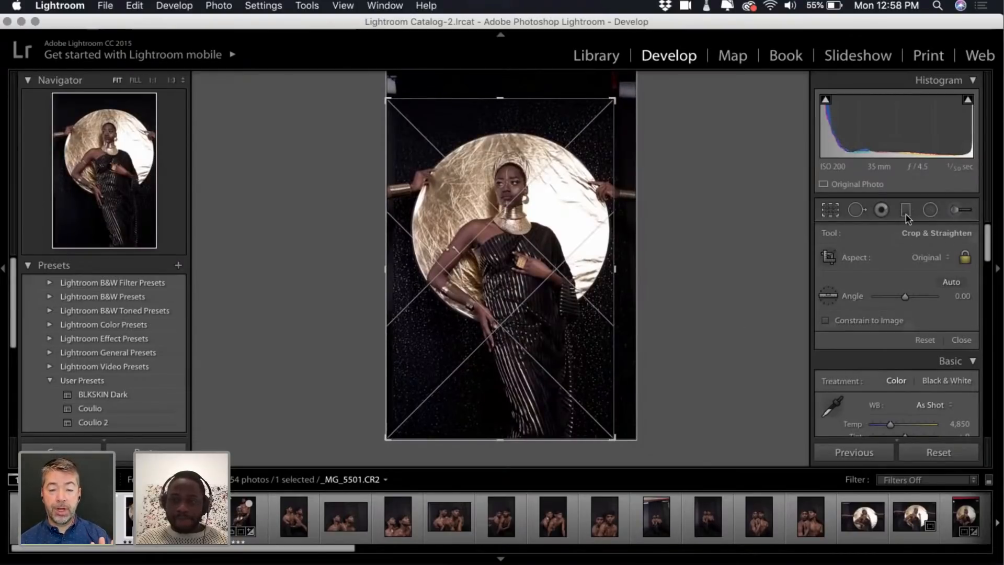
pyautogui.moveTo(511, 172)
pyautogui.mouseDown()
pyautogui.moveTo(490, 174)
pyautogui.moveTo(502, 174)
pyautogui.mouseUp()
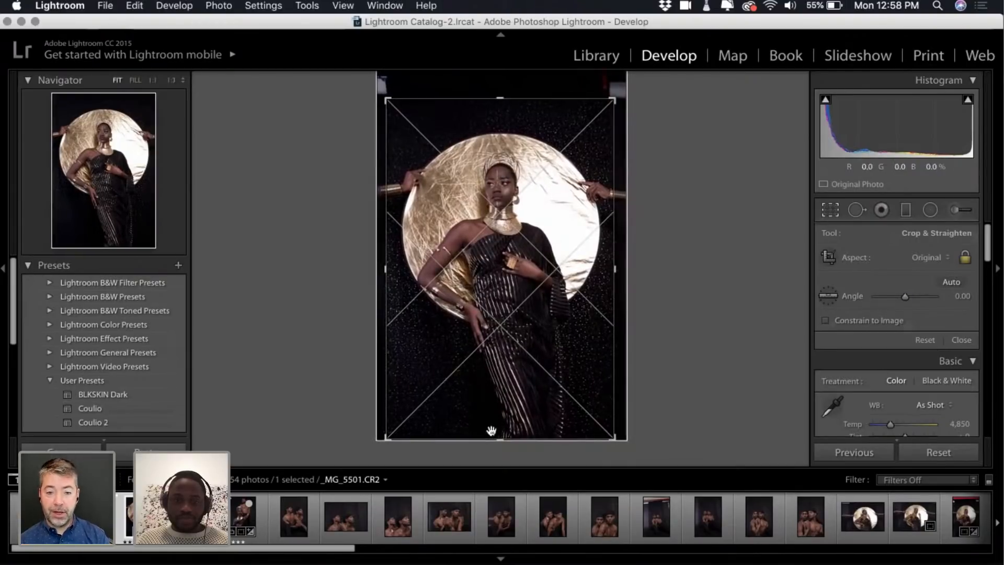
pyautogui.moveTo(500, 440); pyautogui.dragTo(501, 440)
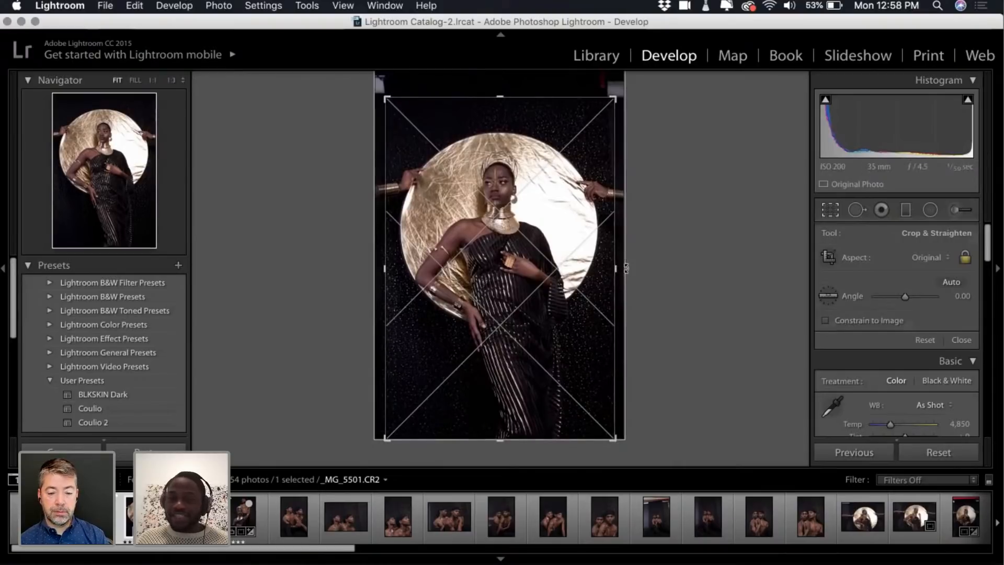
pyautogui.moveTo(525, 233); pyautogui.dragTo(522, 240)
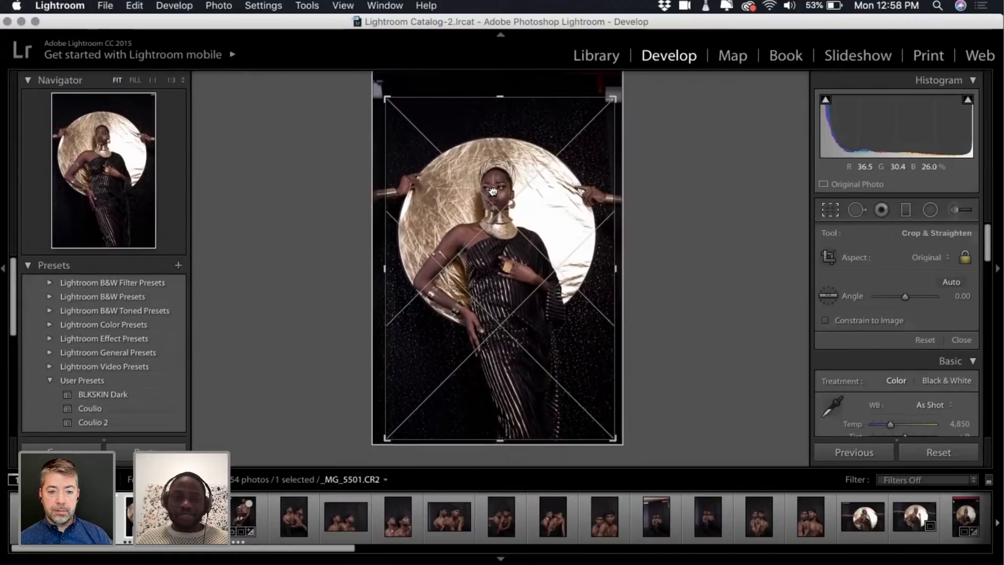
pyautogui.moveTo(492, 191); pyautogui.dragTo(490, 196)
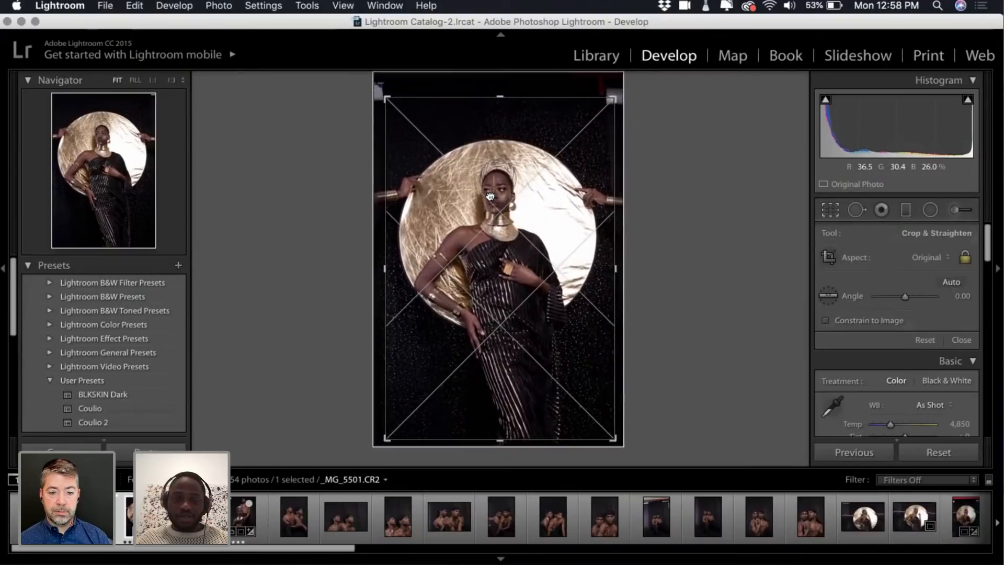
pyautogui.moveTo(613, 156); pyautogui.dragTo(619, 157)
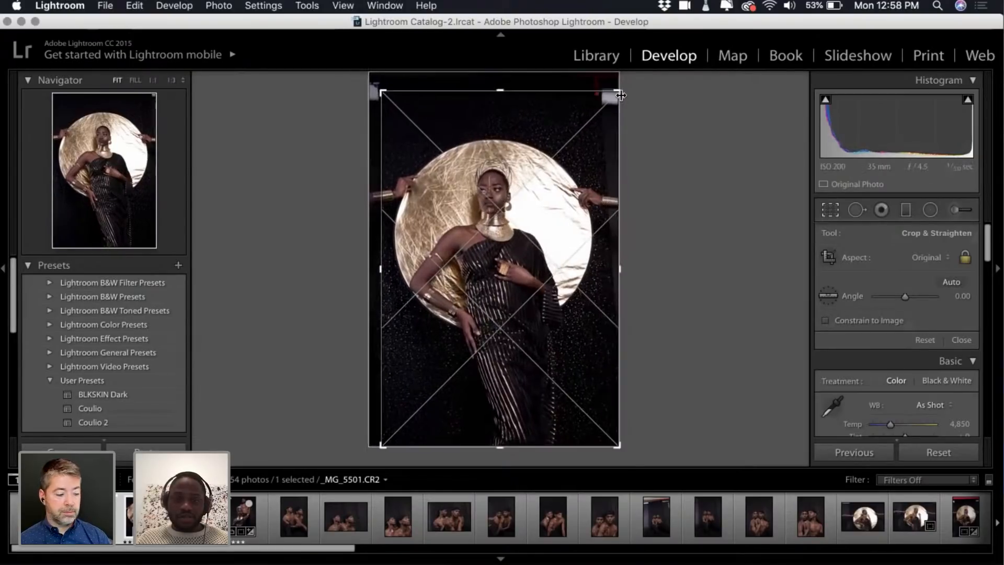
pyautogui.moveTo(513, 150); pyautogui.dragTo(519, 150)
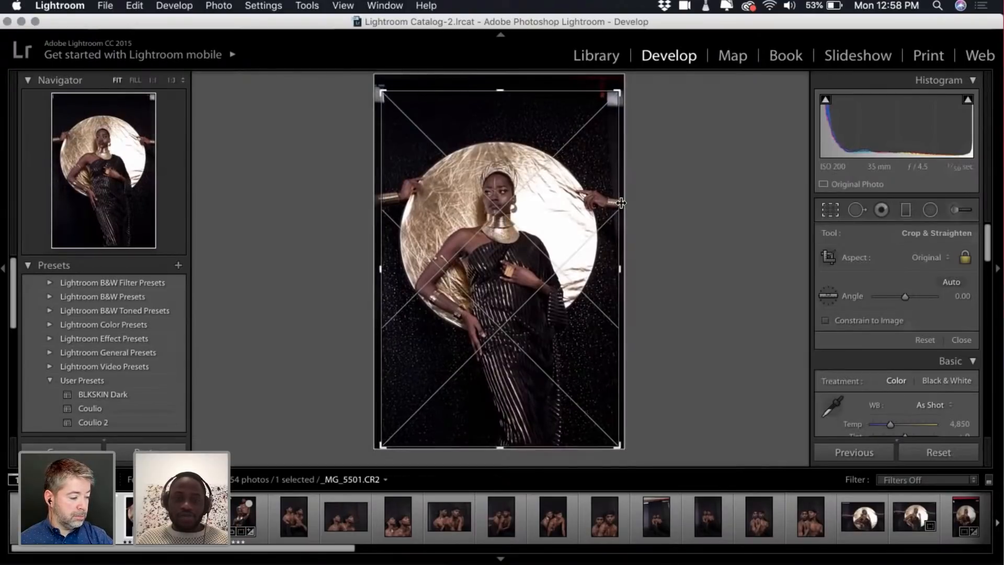
# Try rotating the crop of _MG_5501.CR2 to -0.88 with more backdrop above the gold disc, and apply it
pyautogui.moveTo(641, 213); pyautogui.dragTo(640, 212)
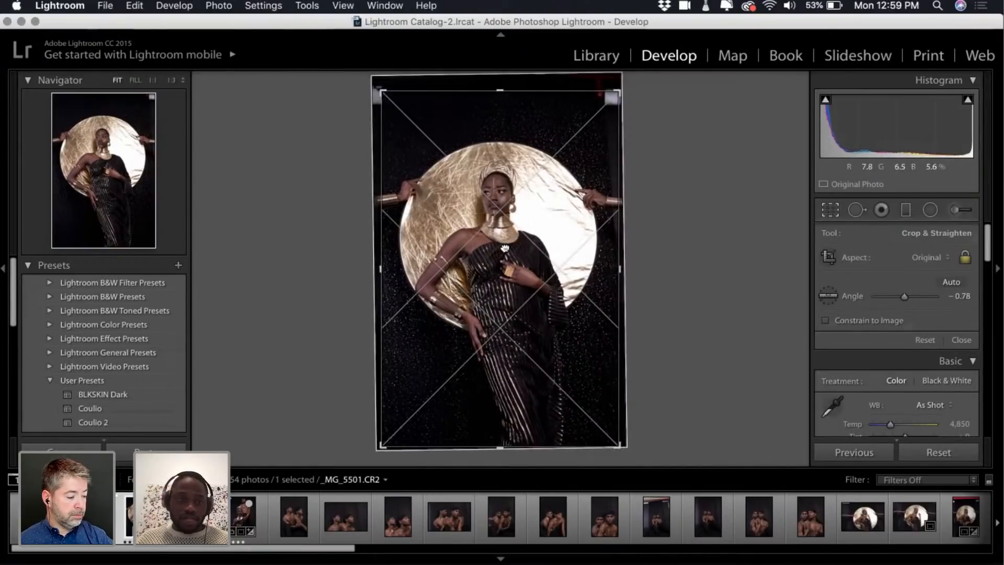
pyautogui.moveTo(505, 248); pyautogui.dragTo(505, 246)
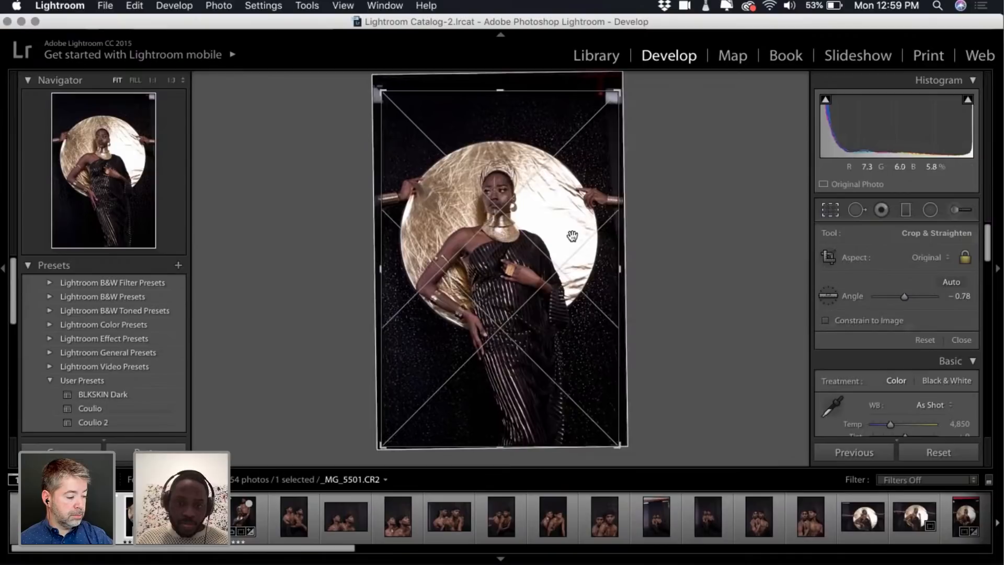
pyautogui.moveTo(661, 213); pyautogui.dragTo(661, 211)
pyautogui.moveTo(515, 262); pyautogui.dragTo(515, 272)
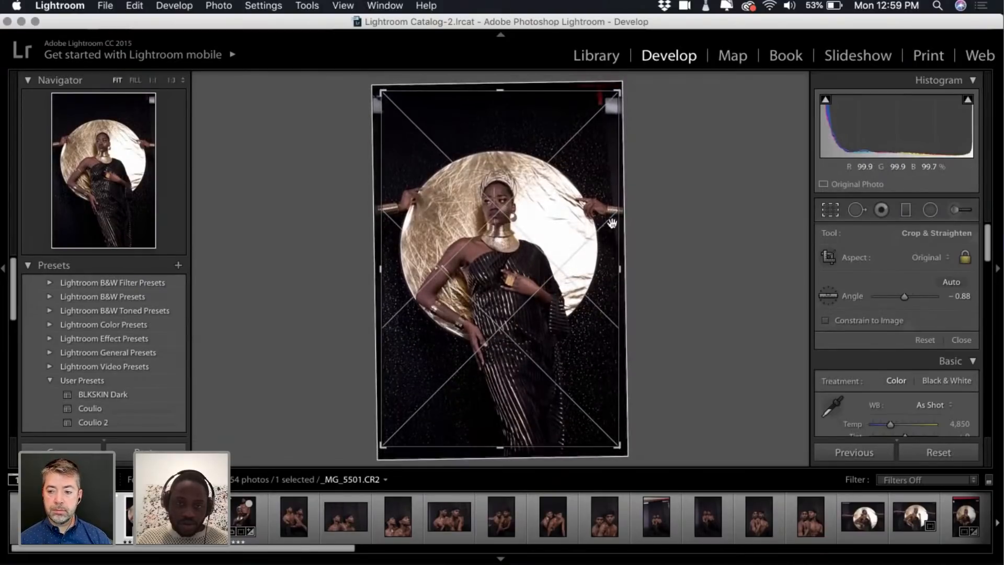
pyautogui.press('Return')
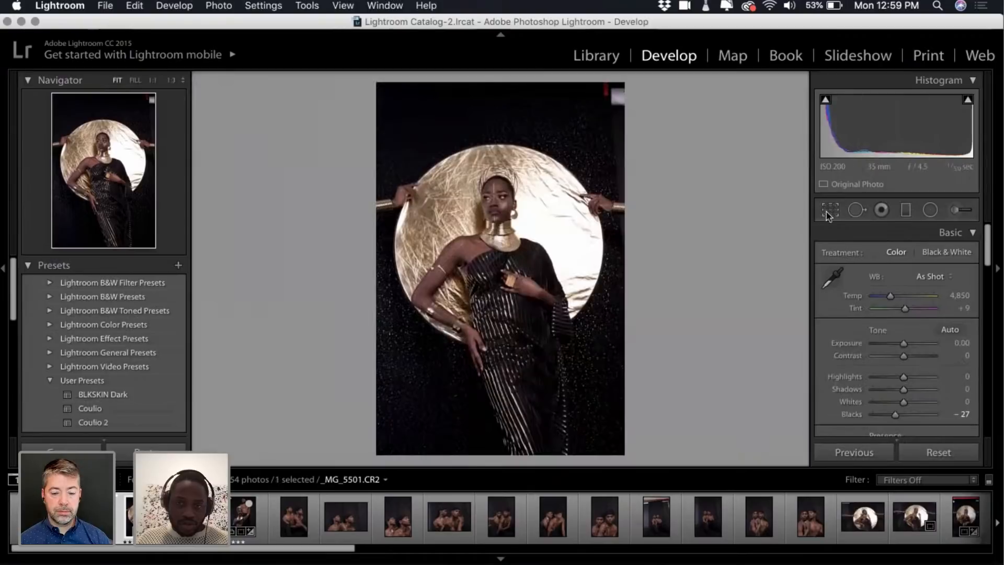
# Reopen the crop of _MG_5501.CR2, rotate it to an angle of 0.19, and reposition it with less backdrop above the gold disc
pyautogui.click(828, 211)
pyautogui.moveTo(623, 218)
pyautogui.mouseDown()
pyautogui.moveTo(633, 192)
pyautogui.moveTo(623, 226)
pyautogui.mouseUp()
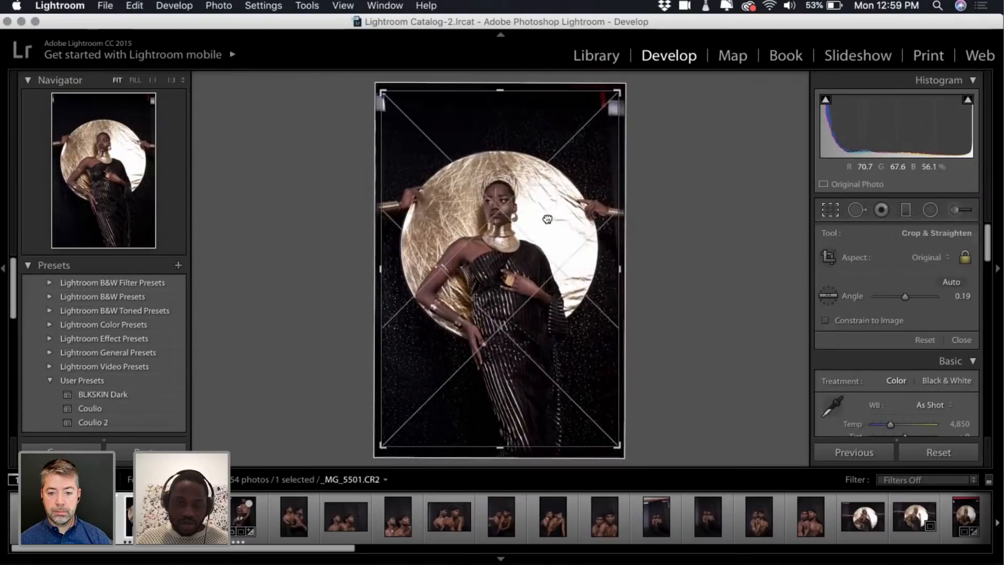
pyautogui.moveTo(547, 219); pyautogui.dragTo(546, 205)
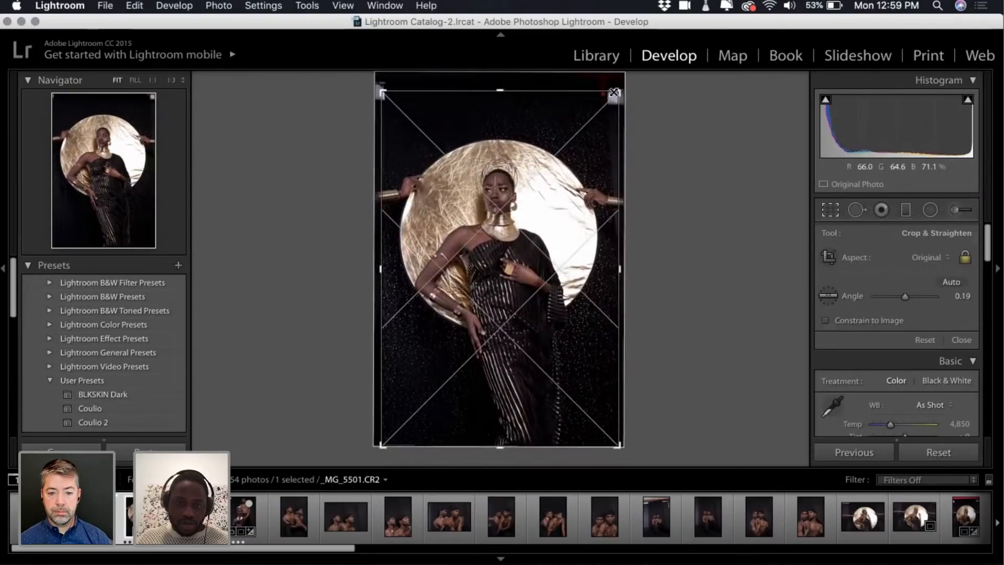
# Try a tighter crop of _MG_5501.CR2 that trims the bright spots in the photo's upper corners, and widen it back
pyautogui.moveTo(618, 91); pyautogui.dragTo(617, 95)
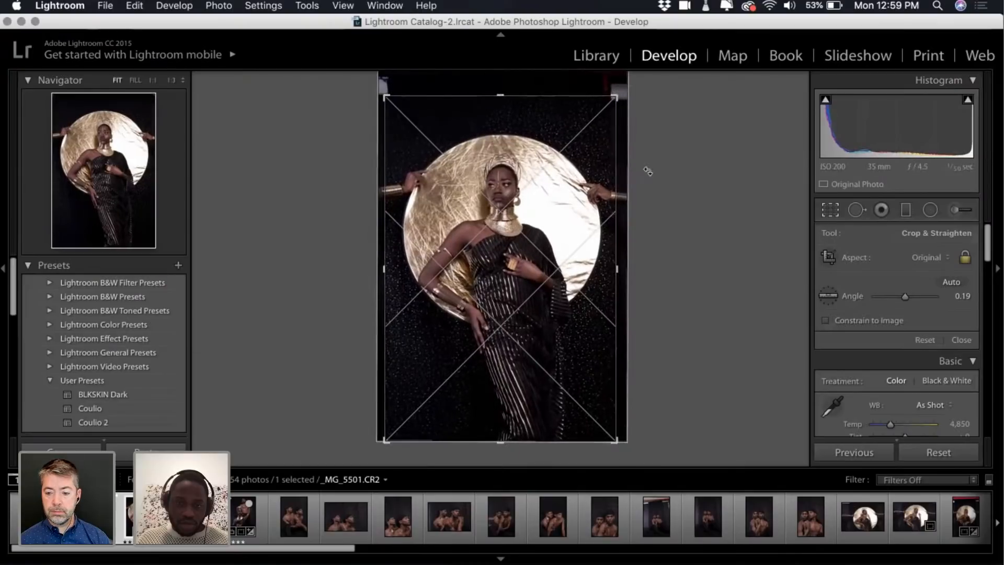
pyautogui.moveTo(548, 194); pyautogui.dragTo(543, 195)
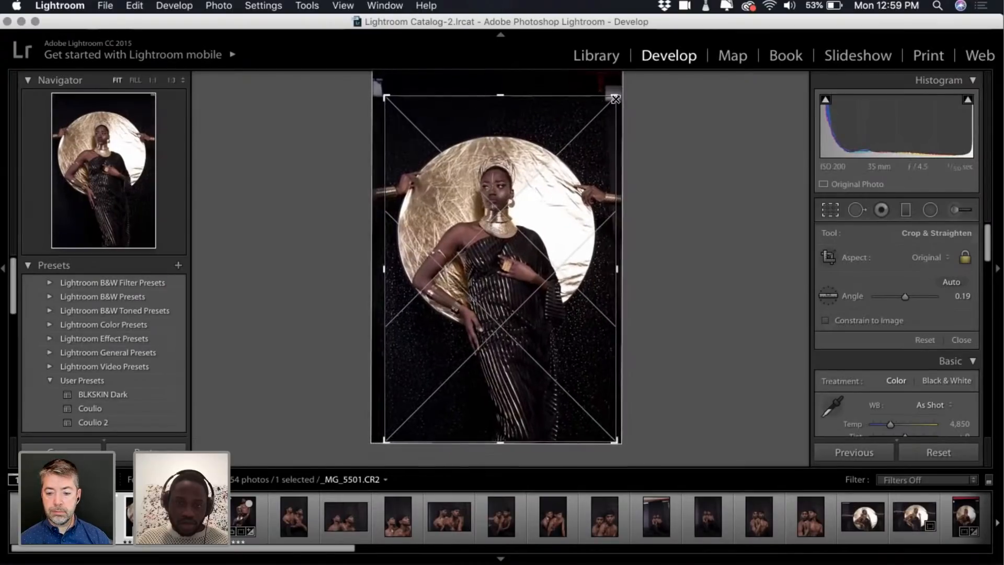
pyautogui.moveTo(613, 95); pyautogui.dragTo(621, 91)
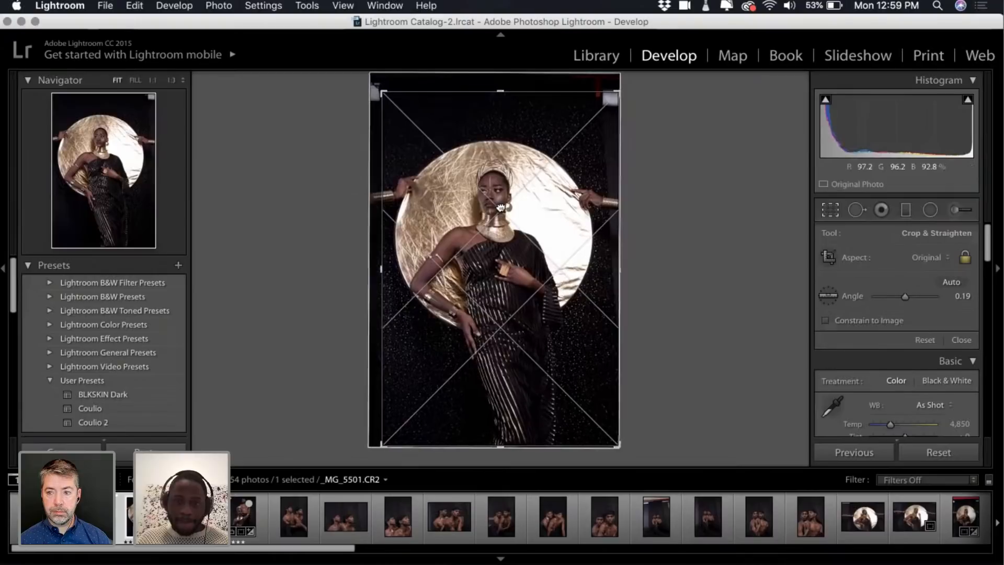
pyautogui.moveTo(500, 208); pyautogui.dragTo(502, 208)
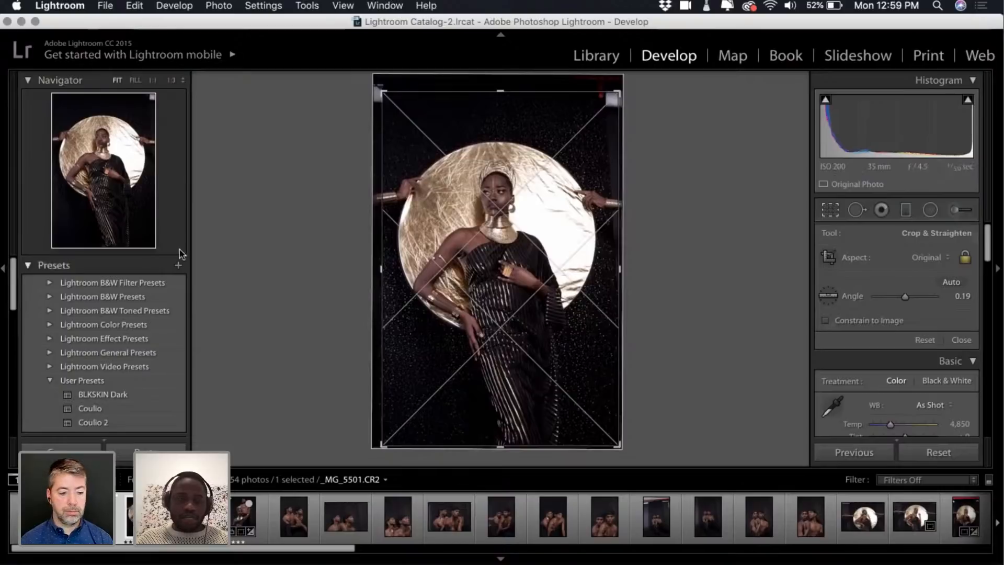
# Collapse the presets list to reveal the edit history, fine-tune the centering of the _MG_5501.CR2 crop on the woman, and apply it
pyautogui.click(38, 267)
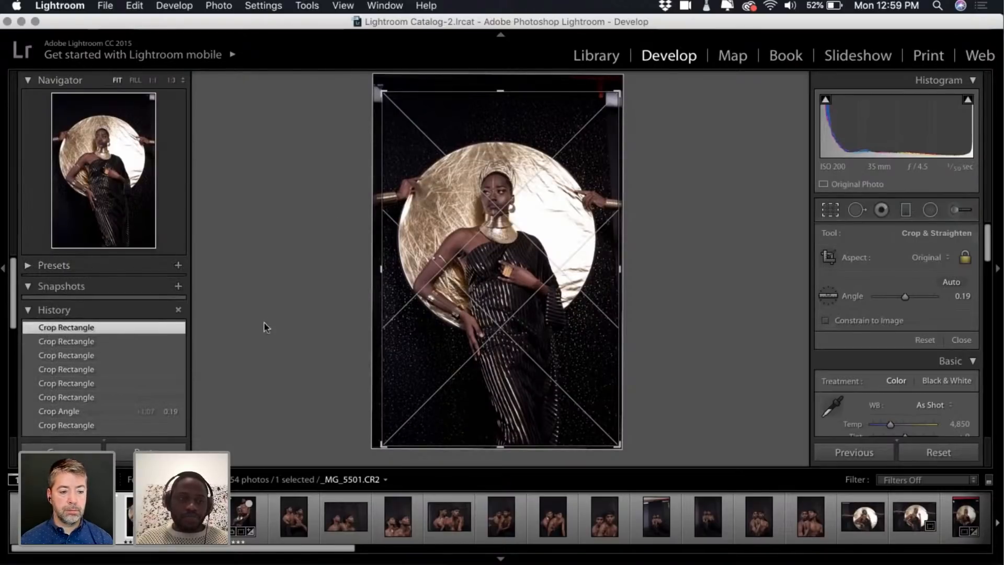
pyautogui.moveTo(562, 269); pyautogui.dragTo(564, 270)
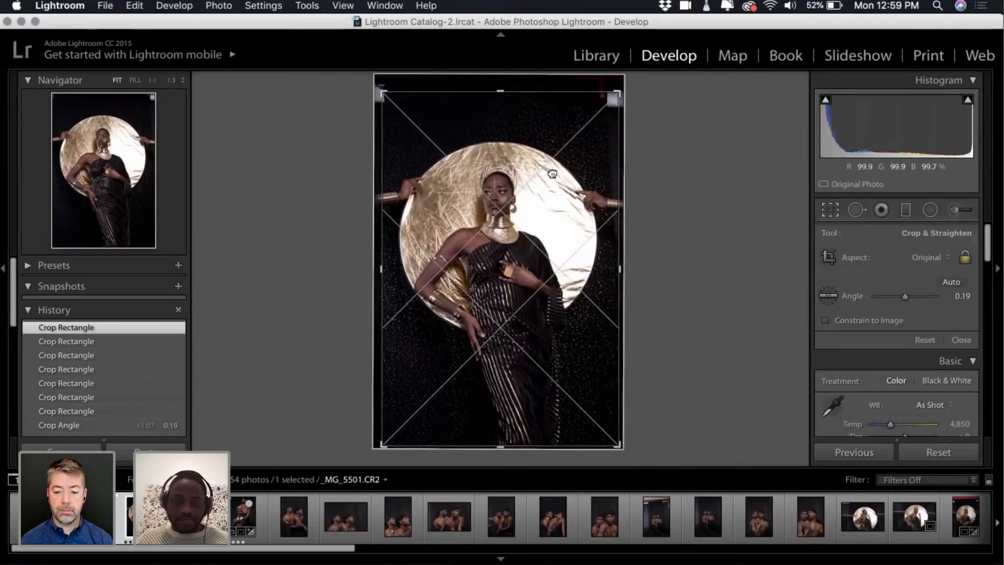
pyautogui.moveTo(552, 174); pyautogui.dragTo(553, 173)
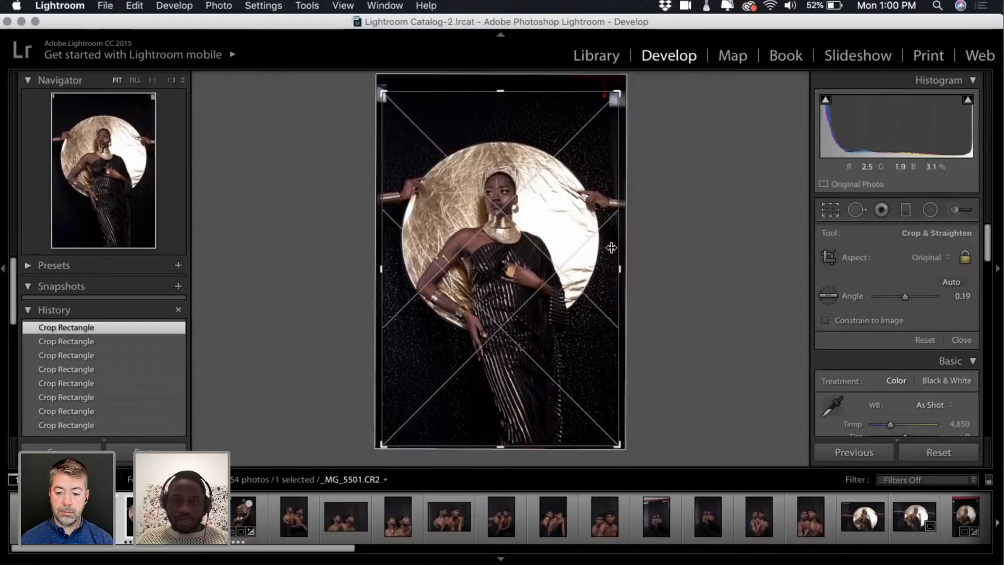
pyautogui.moveTo(582, 252); pyautogui.dragTo(580, 250)
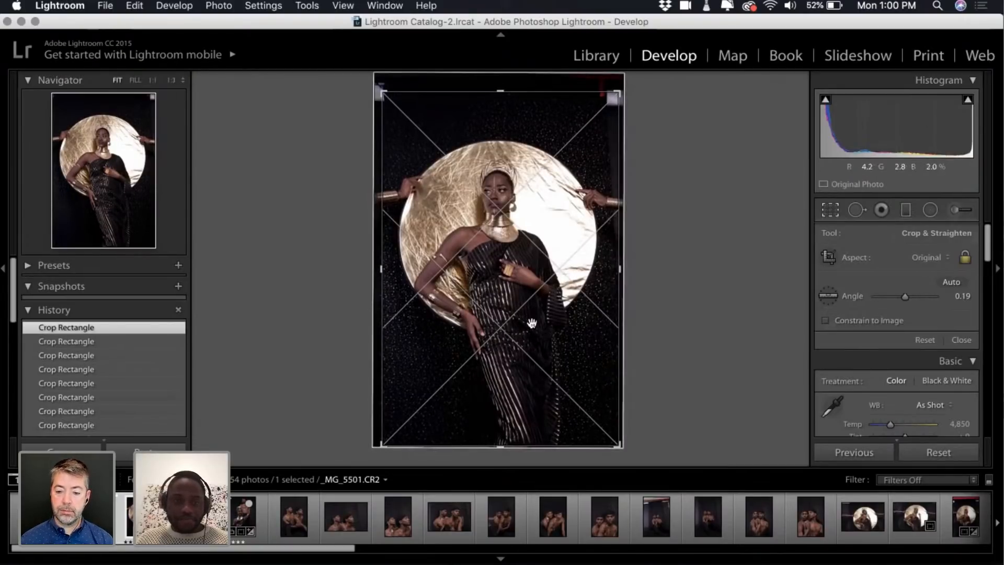
pyautogui.press('Return')
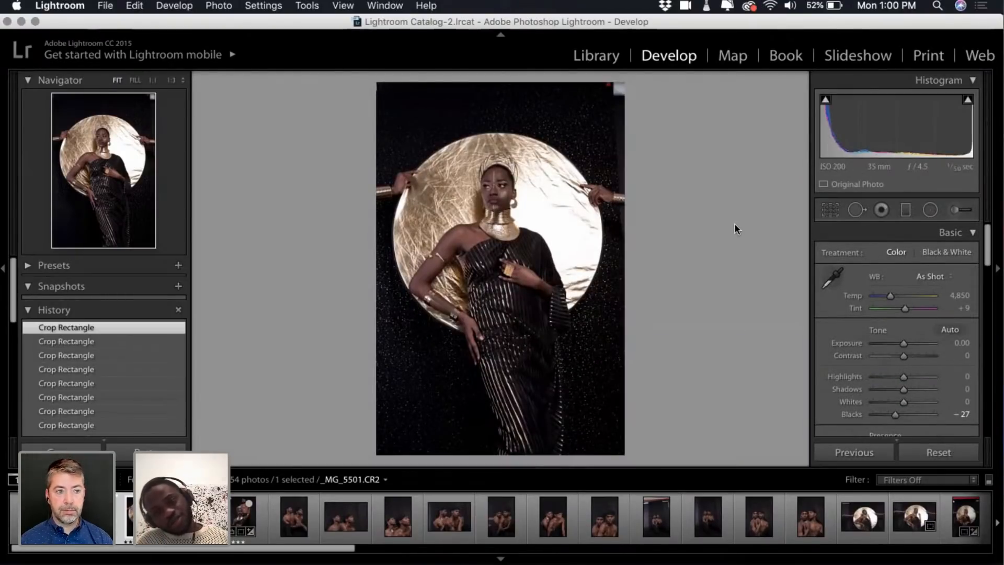
# Switch to _MG_5260.CR2, shift its crop slightly down to leave less backdrop above the heads, and apply it
pyautogui.press('Left')
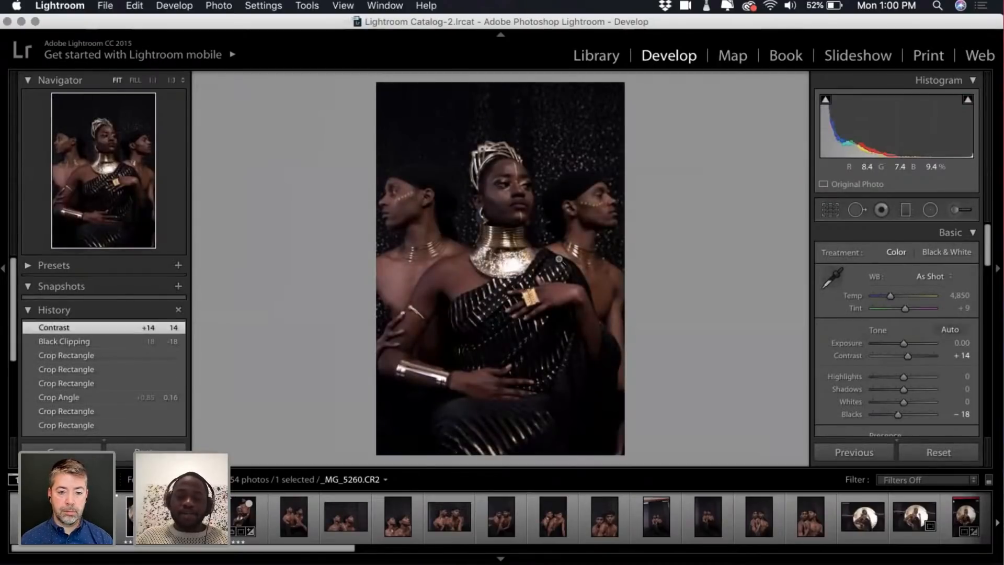
pyautogui.click(827, 208)
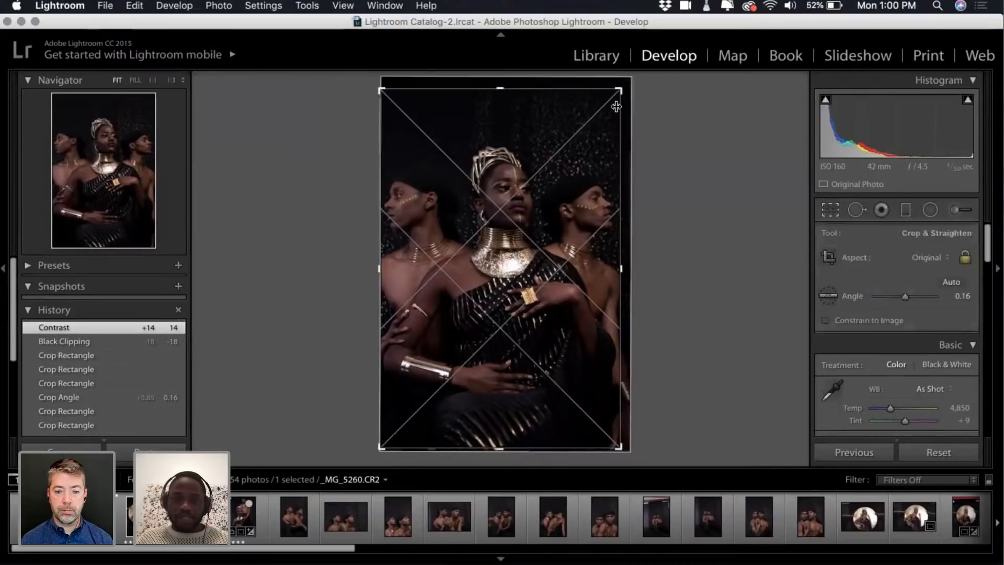
pyautogui.moveTo(623, 83); pyautogui.dragTo(621, 88)
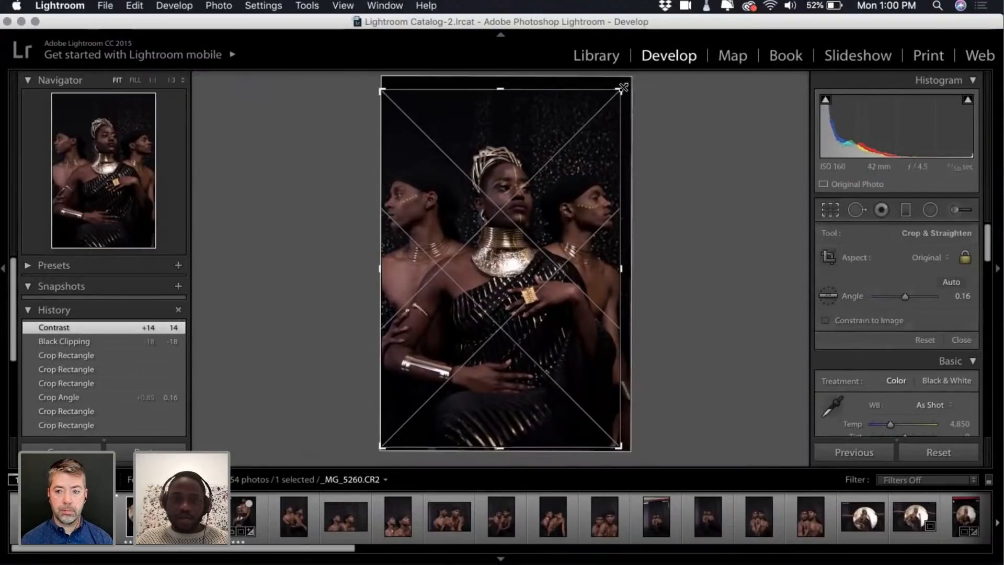
pyautogui.moveTo(507, 205); pyautogui.dragTo(511, 192)
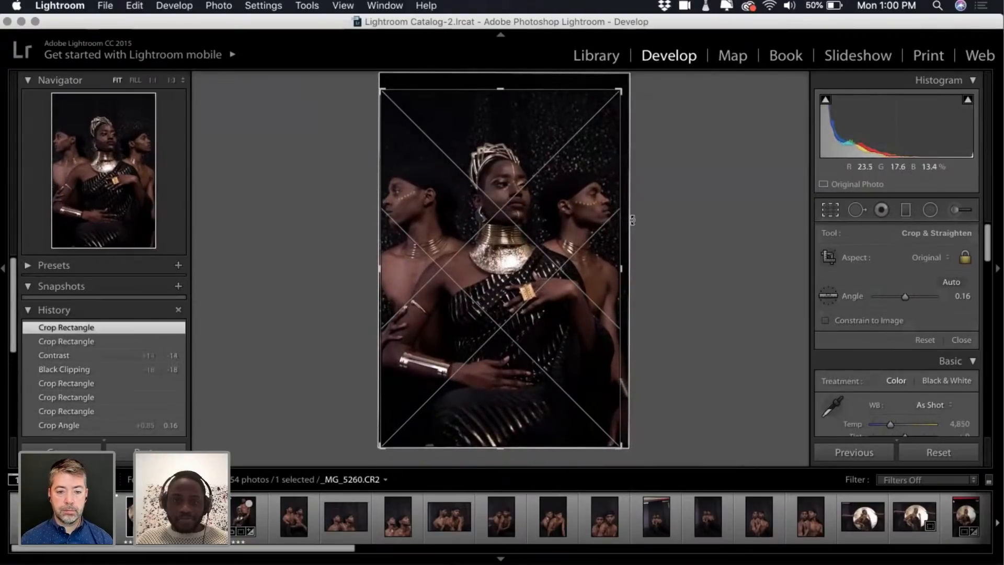
pyautogui.press('r')
# Switch to _MG_5250.CR2, tighten its crop to cut out the white light in the photo's upper-left corner, reposition it around the three models, and apply it
pyautogui.press('Left')
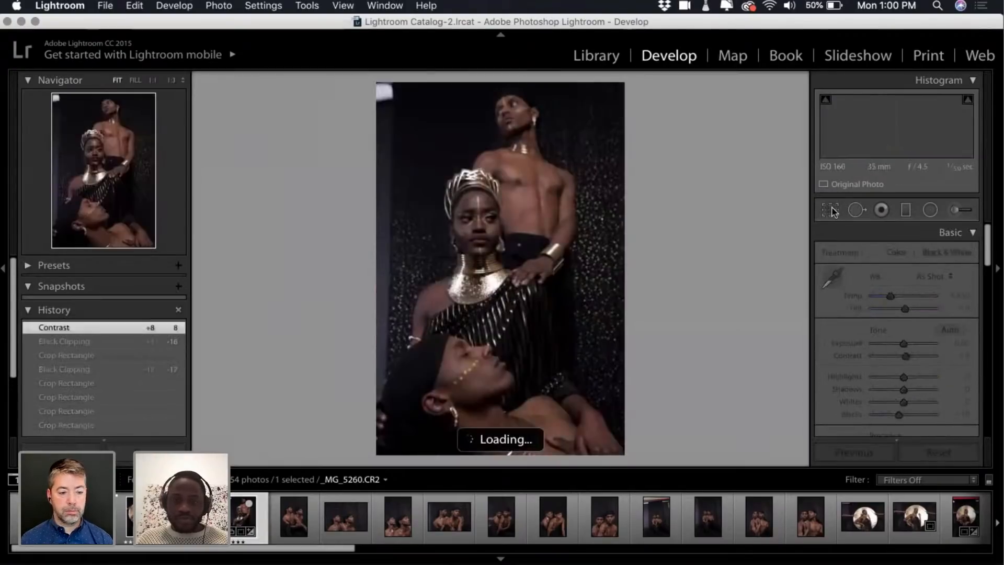
pyautogui.press('r')
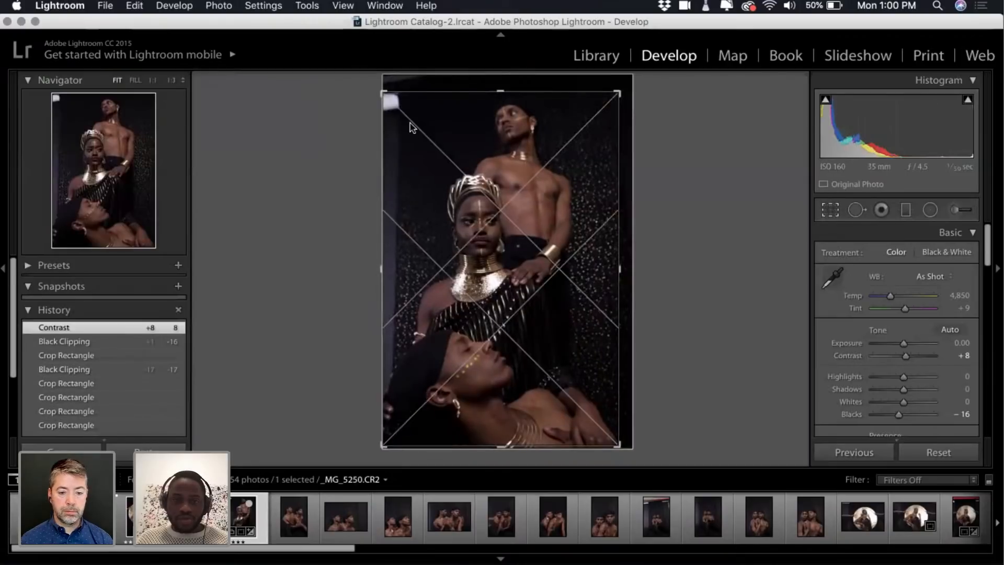
pyautogui.click(375, 90)
pyautogui.moveTo(375, 90); pyautogui.dragTo(391, 96)
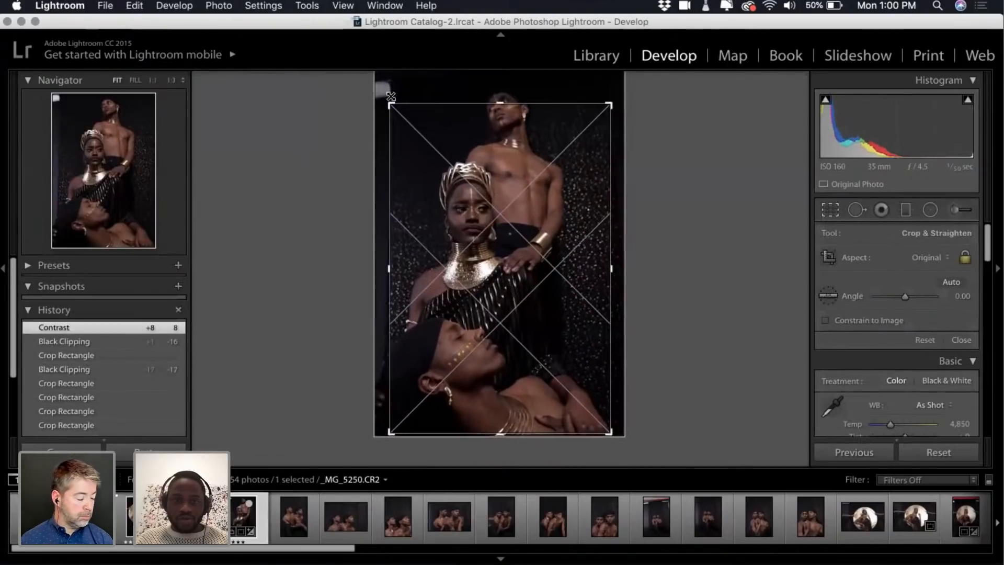
pyautogui.moveTo(488, 237); pyautogui.dragTo(483, 256)
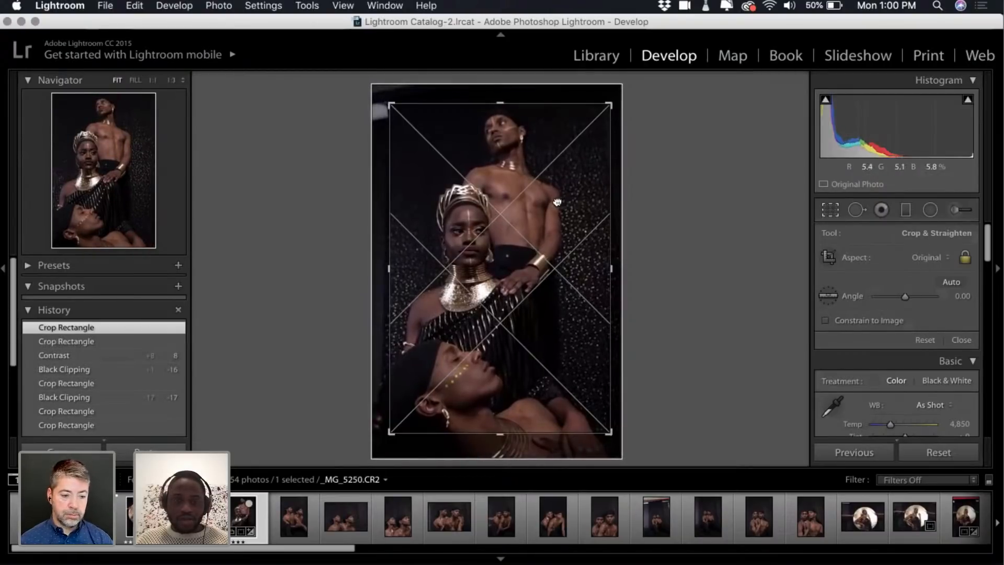
pyautogui.moveTo(609, 106)
pyautogui.mouseDown()
pyautogui.moveTo(603, 113)
pyautogui.moveTo(611, 90)
pyautogui.mouseUp()
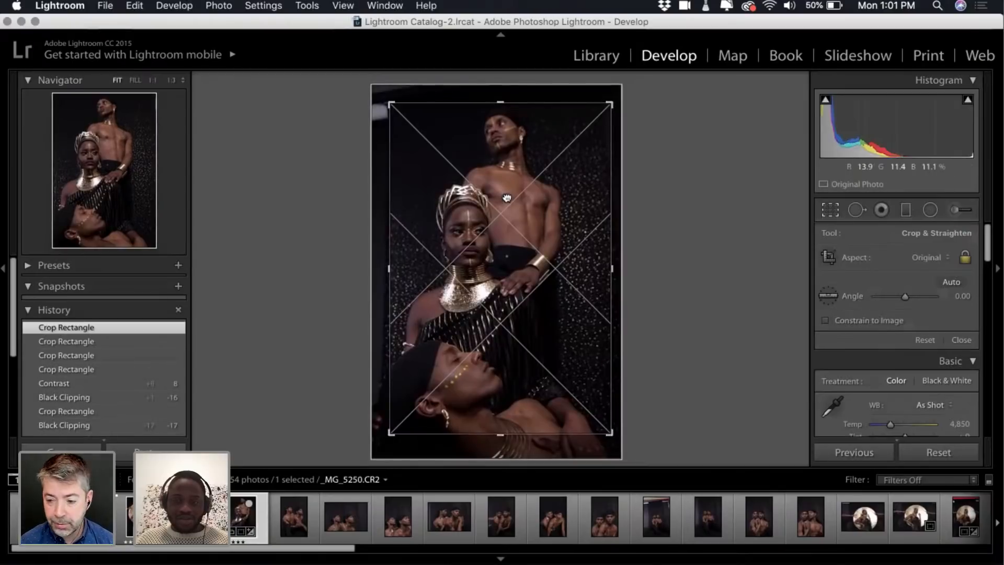
pyautogui.moveTo(508, 197); pyautogui.dragTo(508, 195)
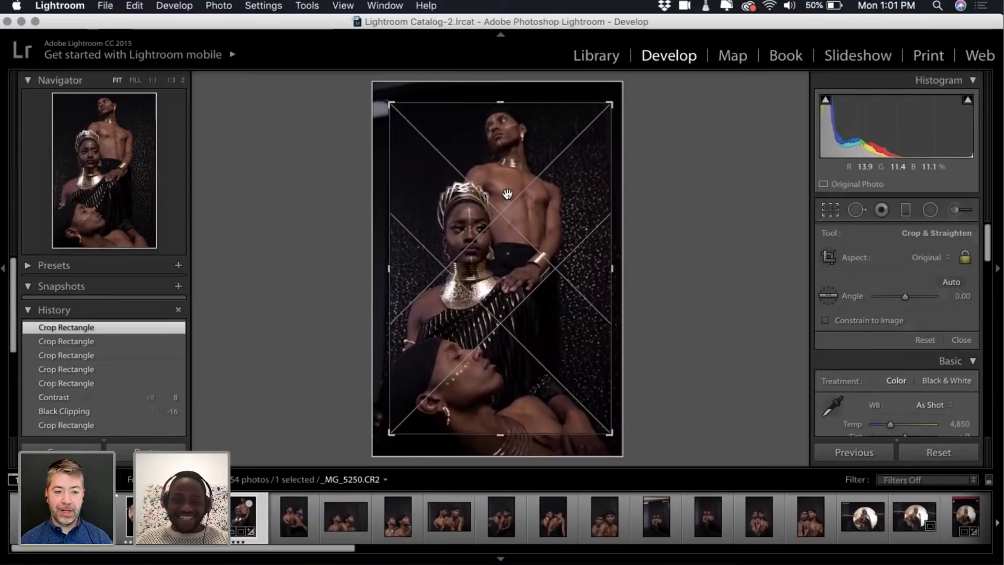
pyautogui.press('Return')
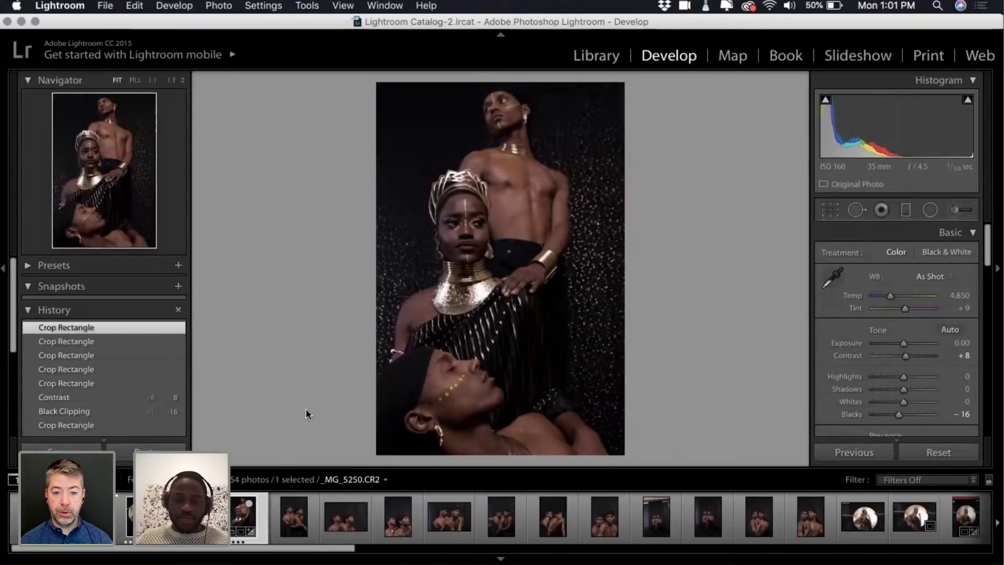
# Reopen the crop of _MG_5250.CR2, nudge the framing slightly sideways around the three models, and apply it
pyautogui.click(827, 209)
pyautogui.moveTo(563, 244); pyautogui.dragTo(573, 242)
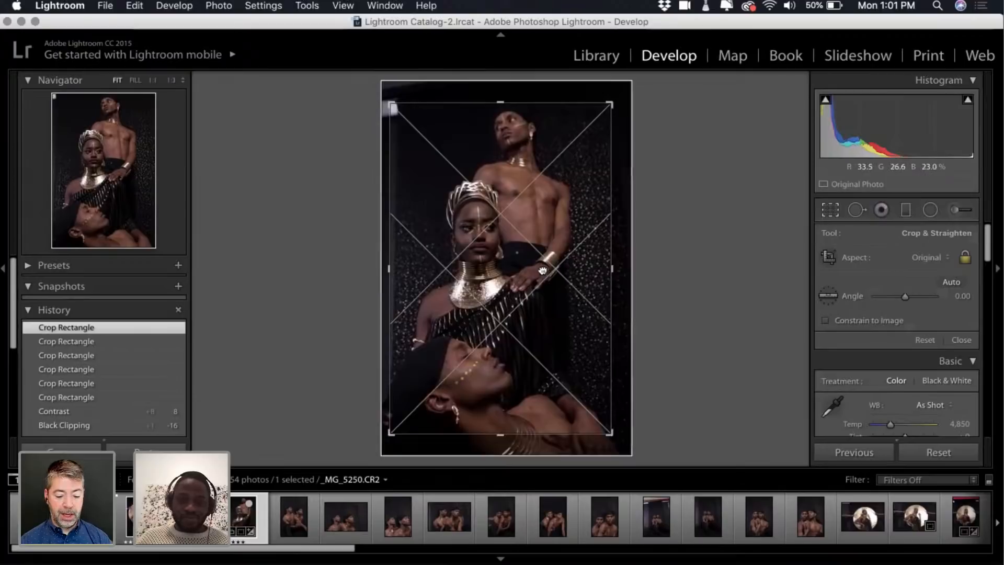
pyautogui.press('Return')
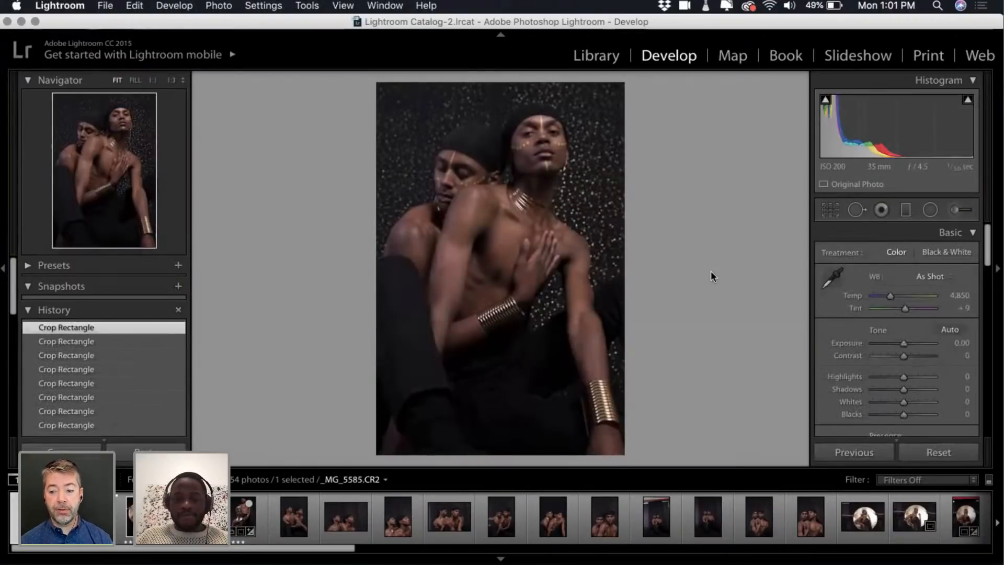
# Send _MG_5585.CR2 to Photoshop for editing, opening it anyway despite the Camera Raw compatibility notice, and switch to Photoshop CC 2018
pyautogui.press('F2')
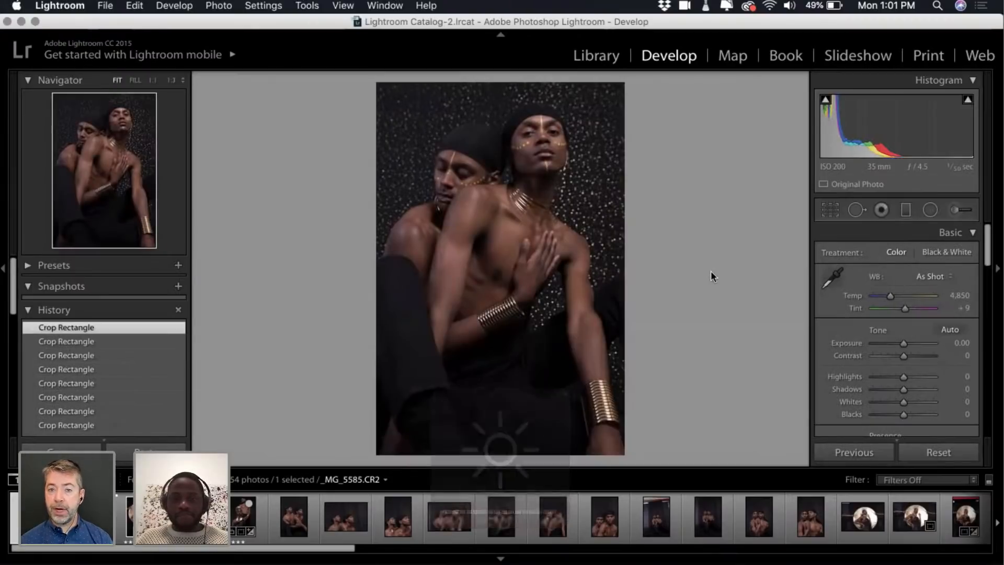
pyautogui.press('super+e')
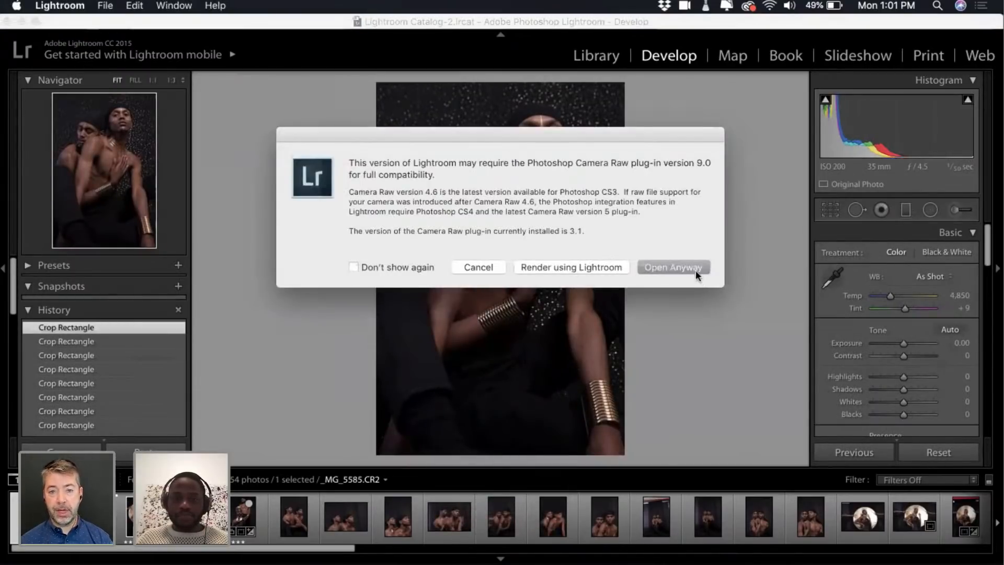
pyautogui.click(692, 267)
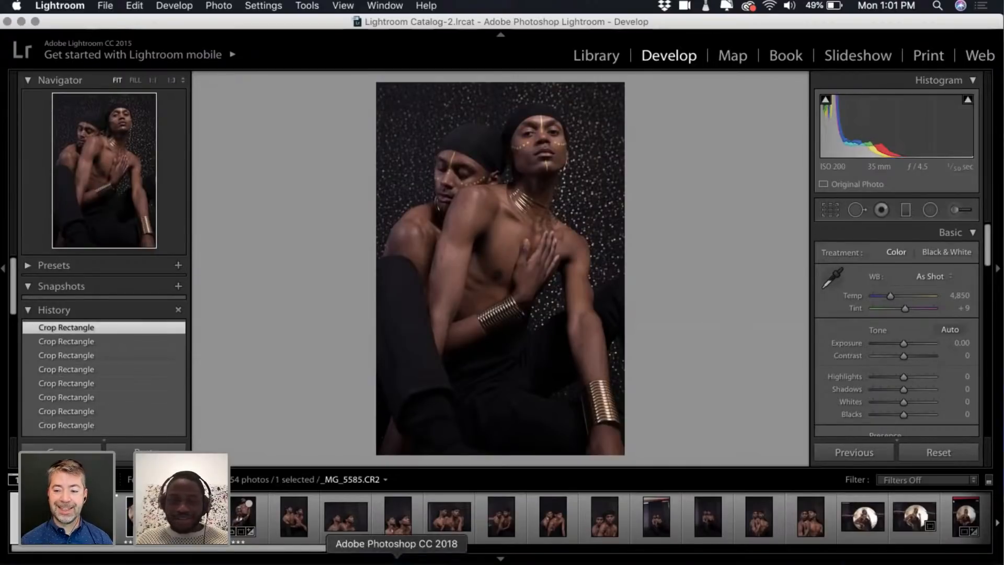
pyautogui.click(396, 562)
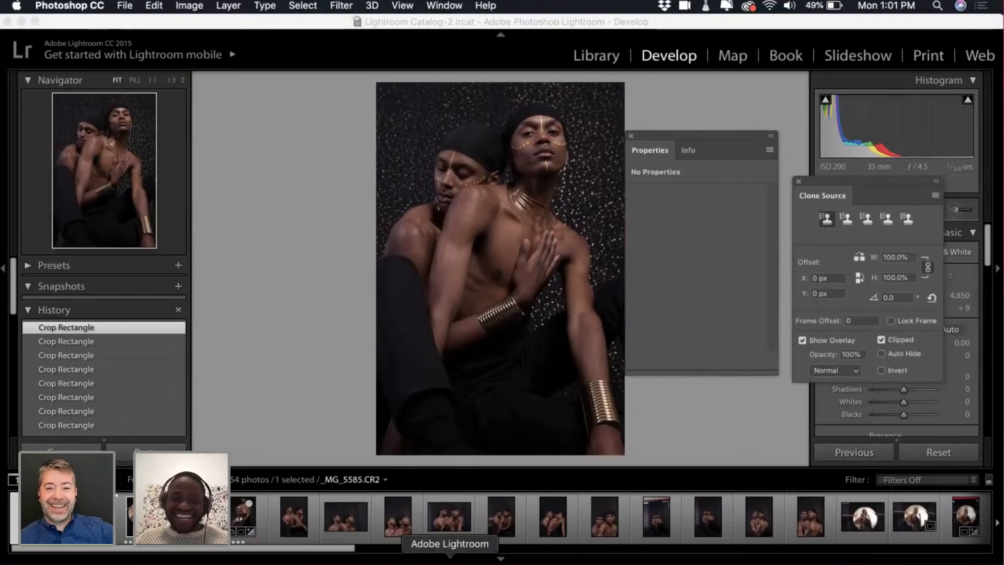
# Return to Lightroom and view the selected shots _MG_5400.CR2 and _MG_5501.CR2
pyautogui.click(449, 560)
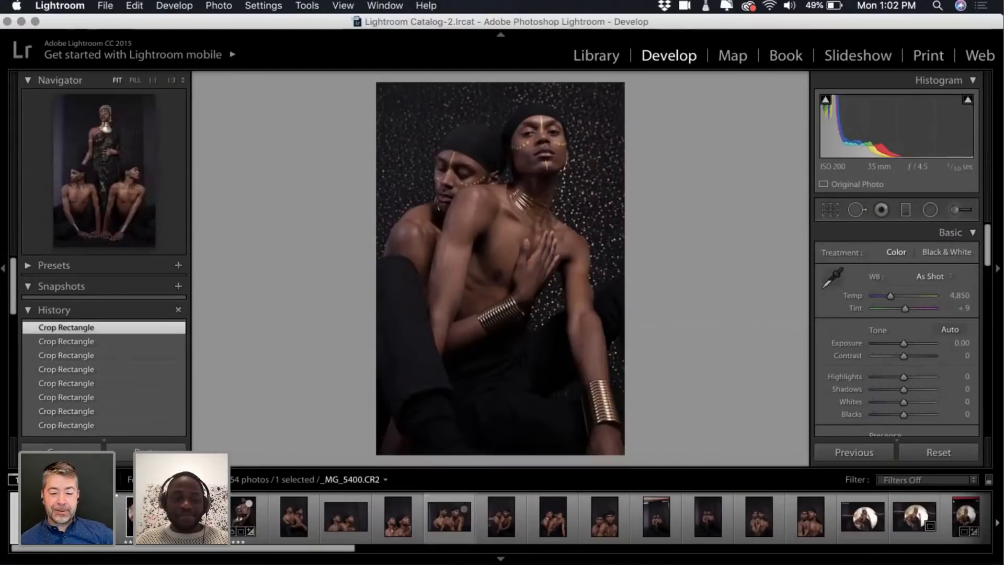
pyautogui.click(88, 516)
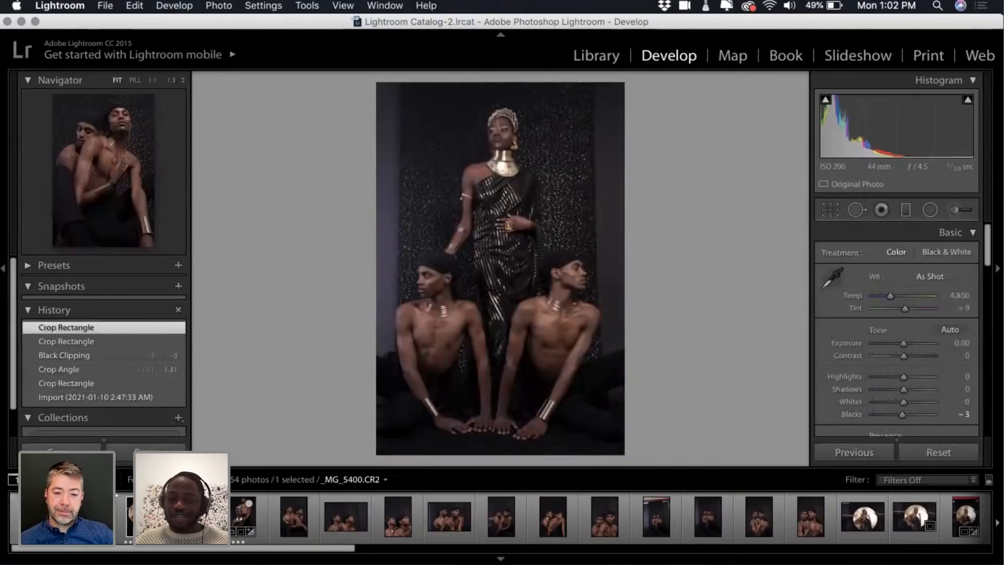
pyautogui.press('Left')
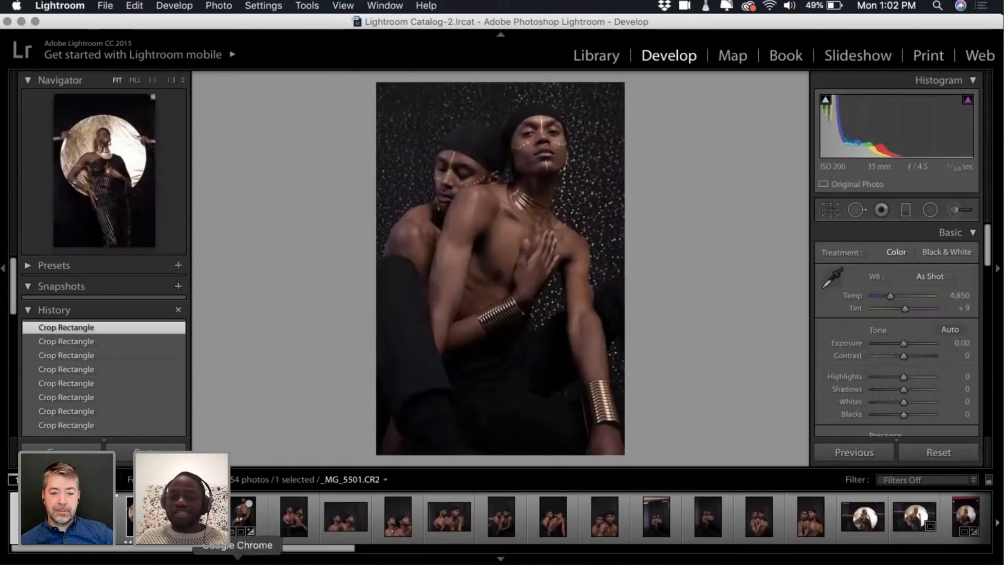
# Switch to Photoshop and duplicate the Background layer of _MG_5585.CR2
pyautogui.click(396, 555)
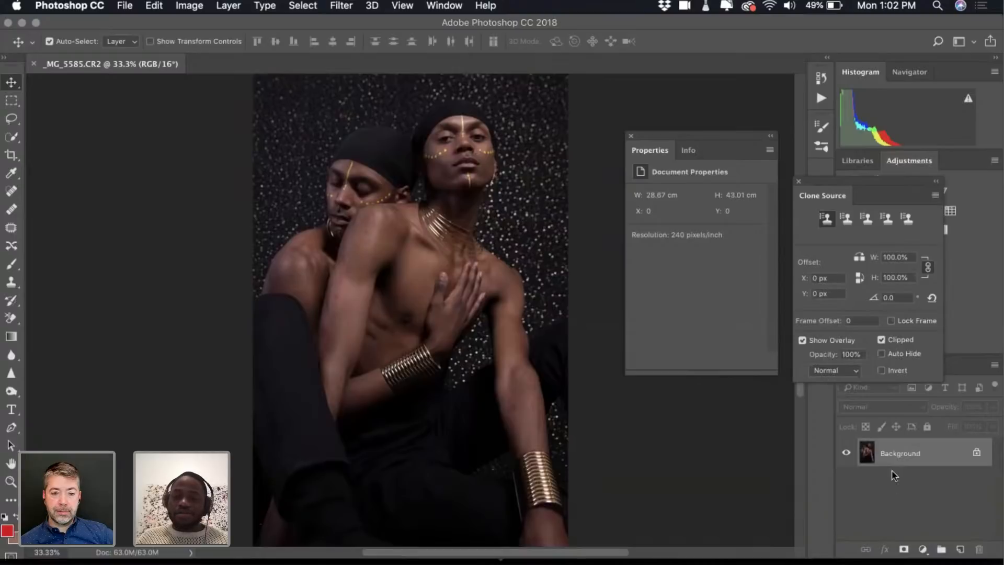
pyautogui.press('super+j')
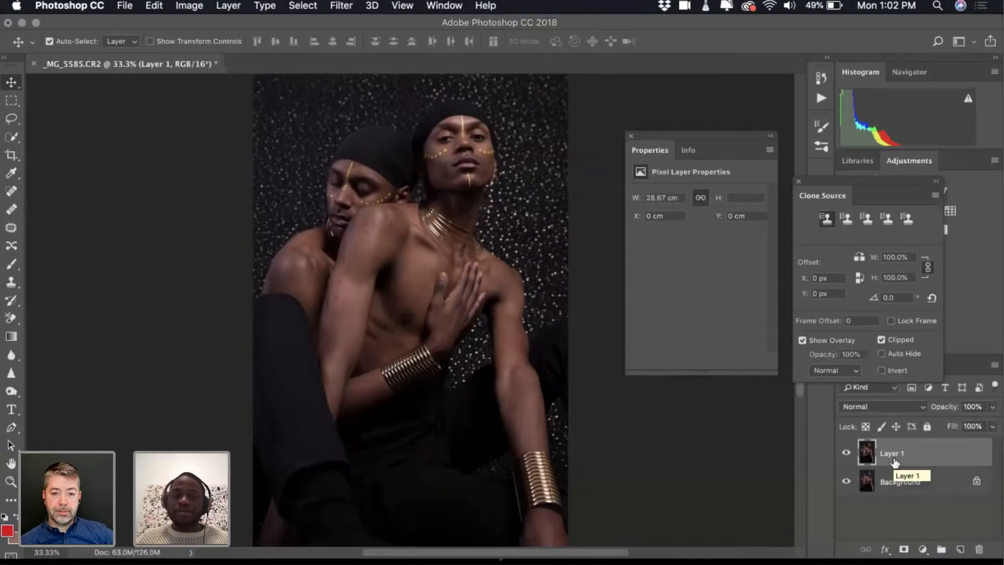
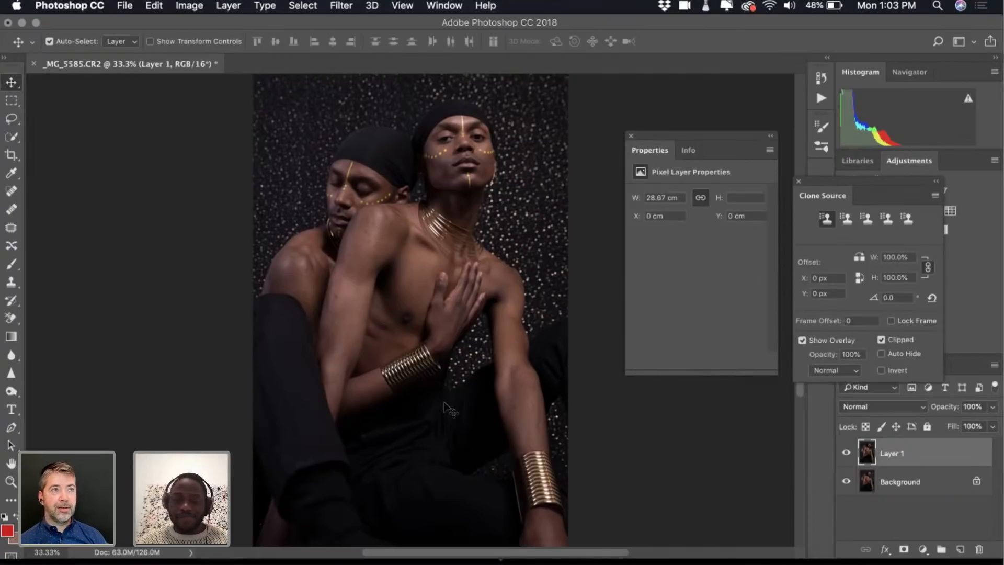
# Activate the Clone Stamp tool and set its brush size to 71 px for retouching the black trouser leg
pyautogui.scroll(2, 296, 474)
pyautogui.scroll(5, 296, 473)
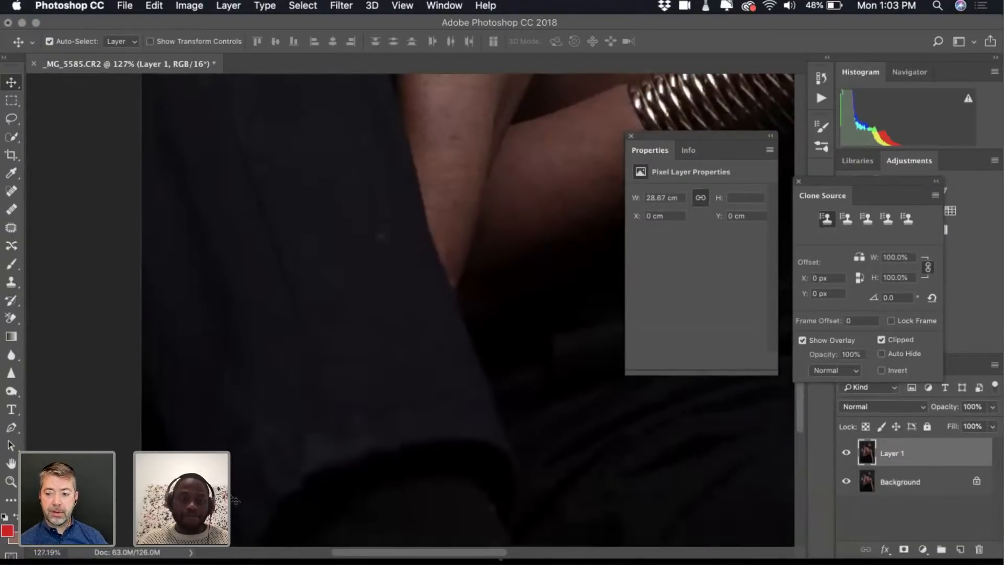
pyautogui.click(11, 282)
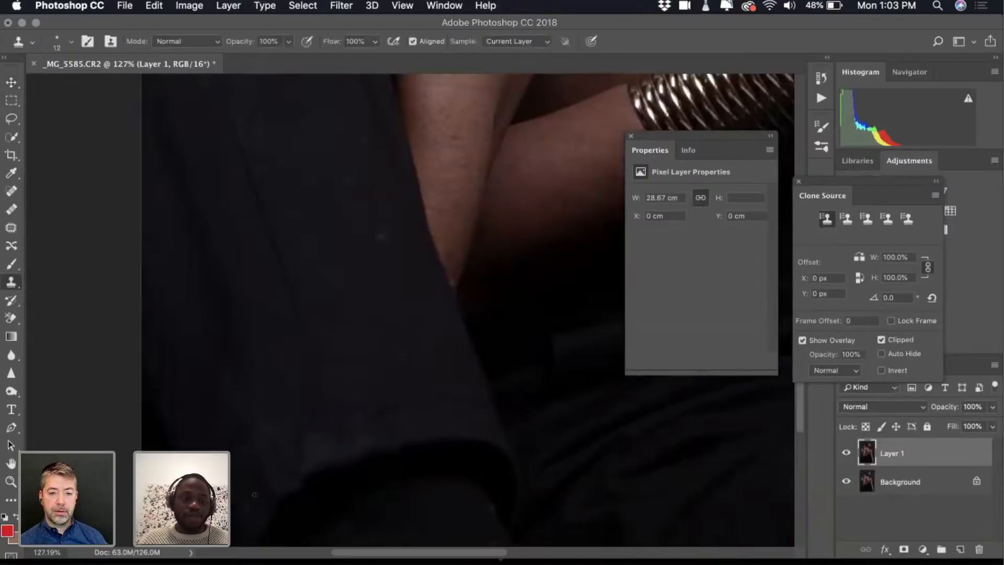
pyautogui.scroll(-5, 213, 313)
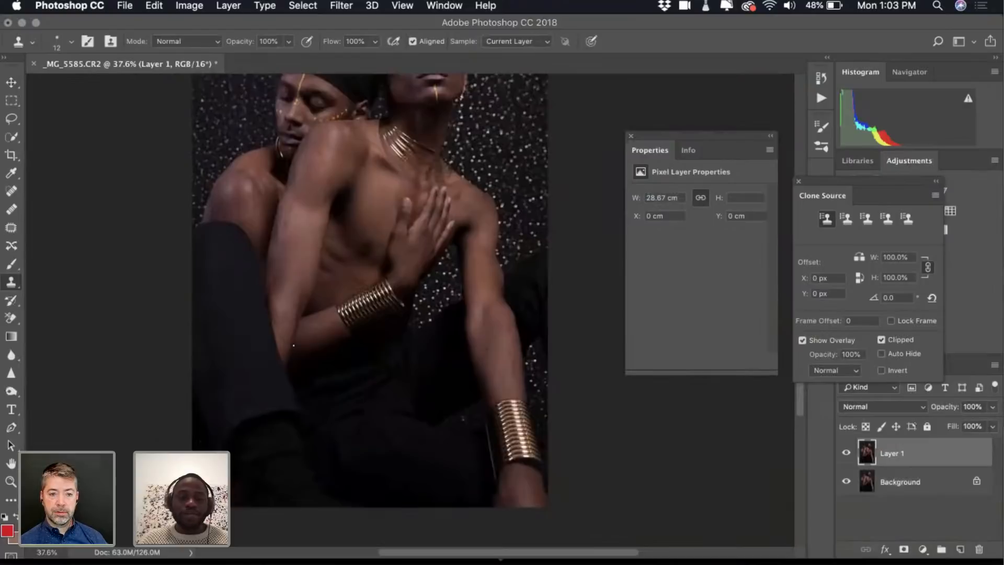
pyautogui.scroll(5, 294, 346)
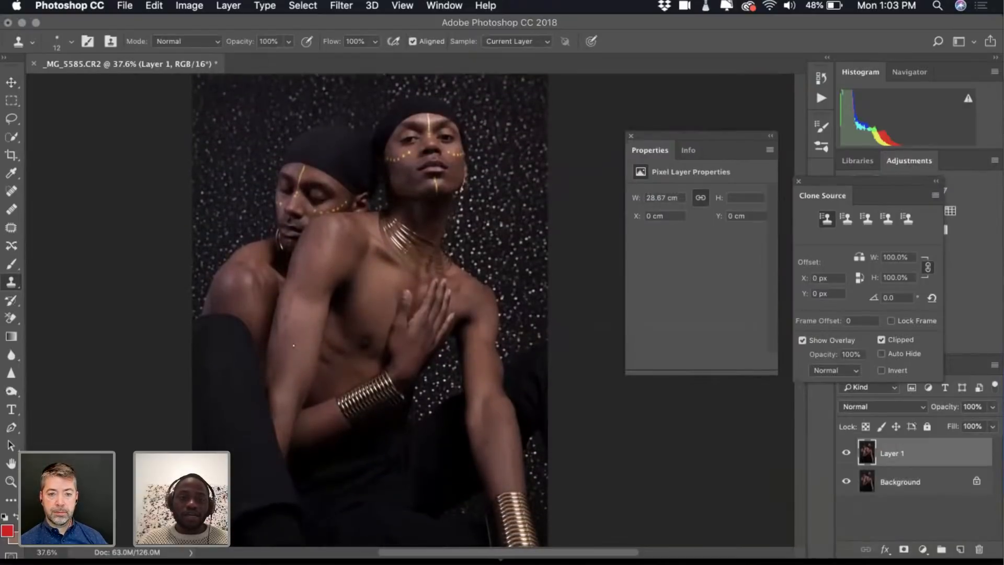
pyautogui.scroll(-1, 293, 345)
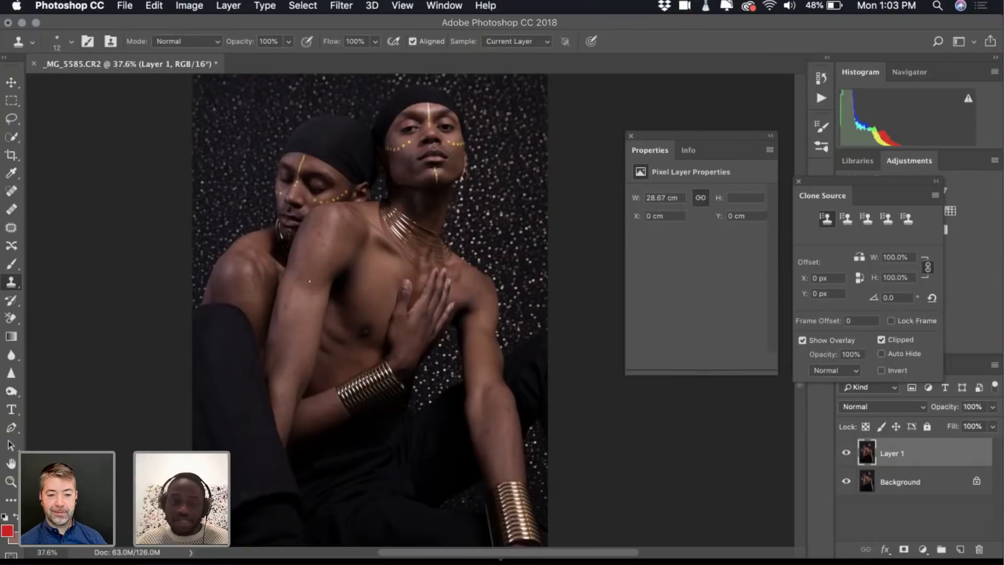
pyautogui.scroll(5, 266, 432)
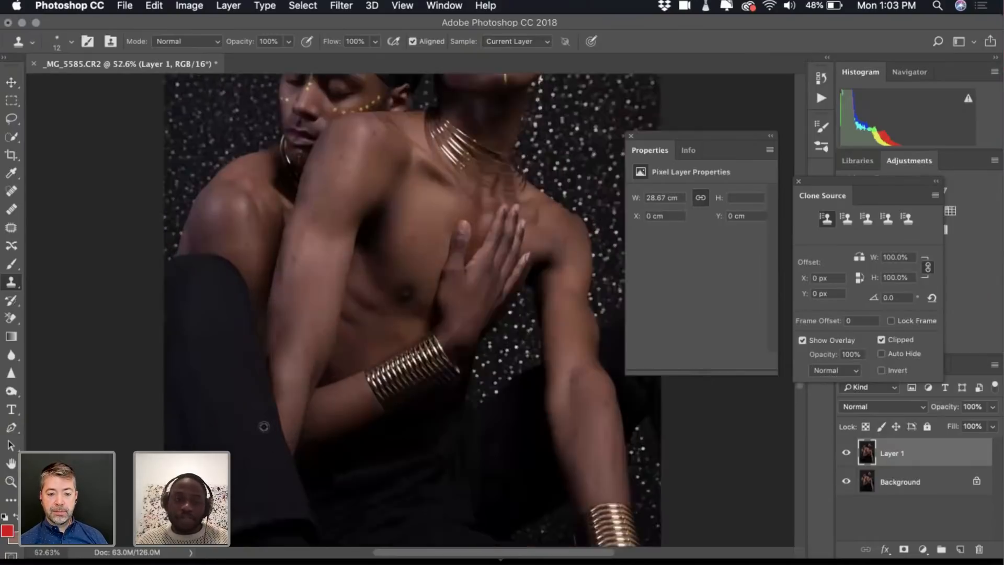
pyautogui.scroll(-2, 264, 426)
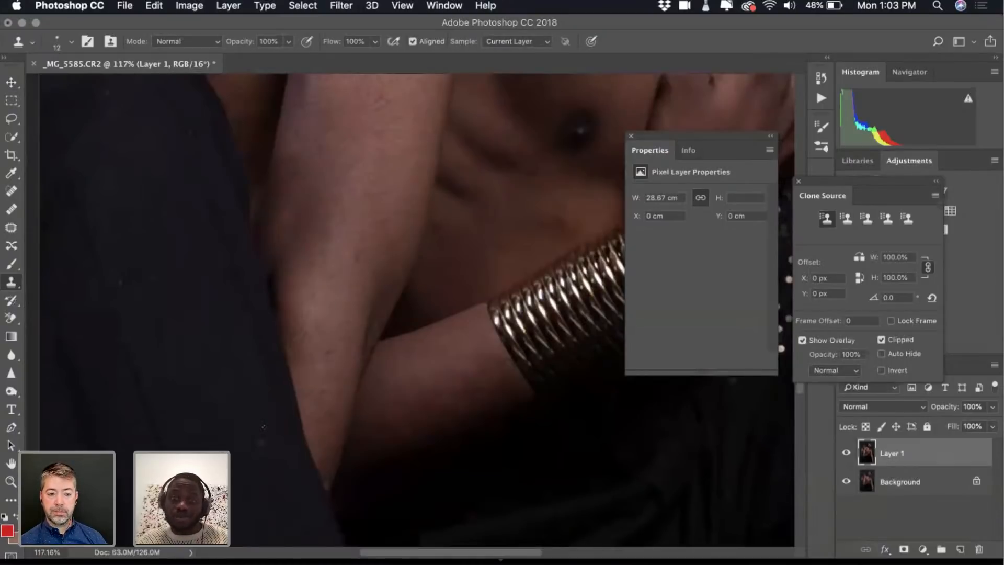
pyautogui.click(59, 37)
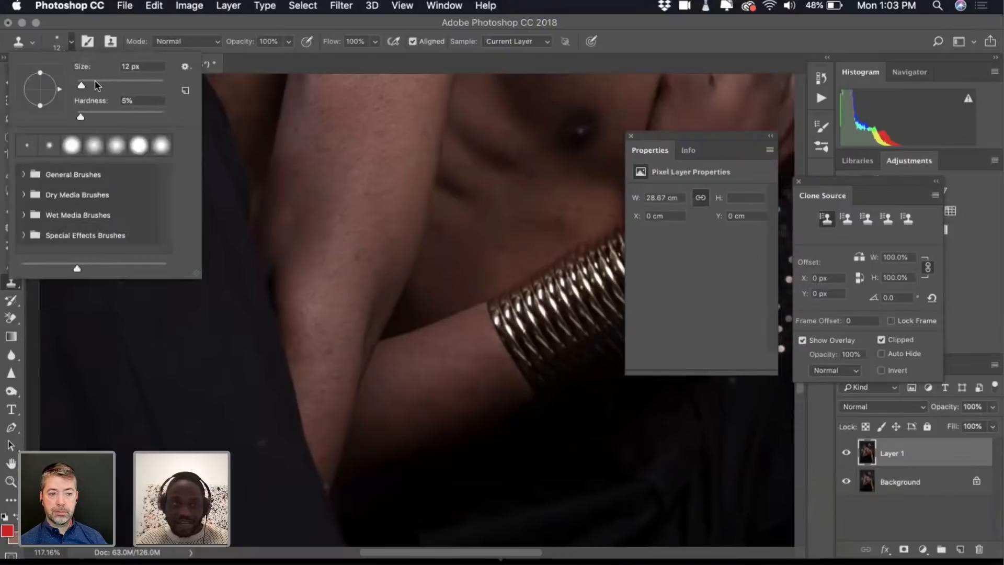
pyautogui.moveTo(95, 82); pyautogui.dragTo(107, 85)
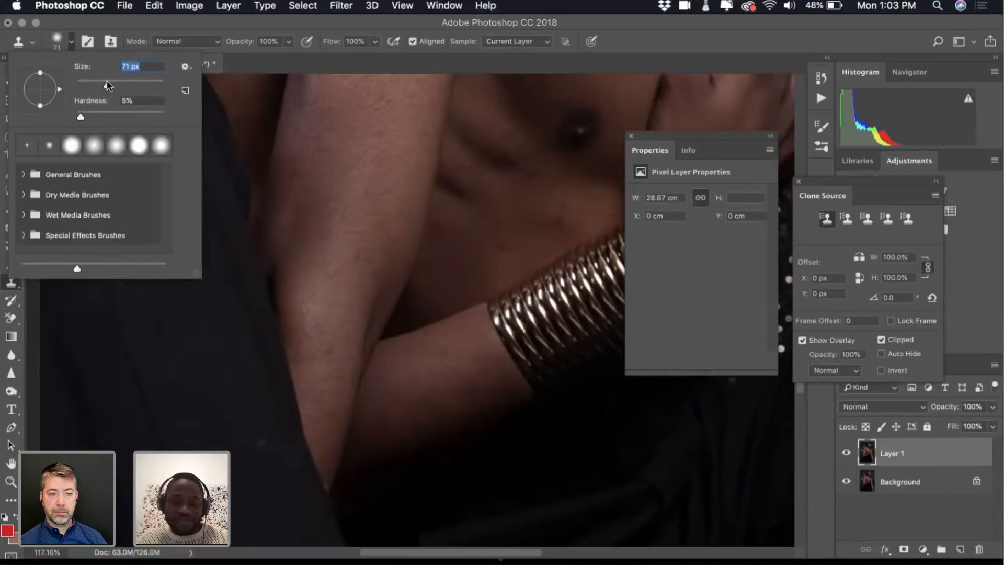
pyautogui.click(71, 45)
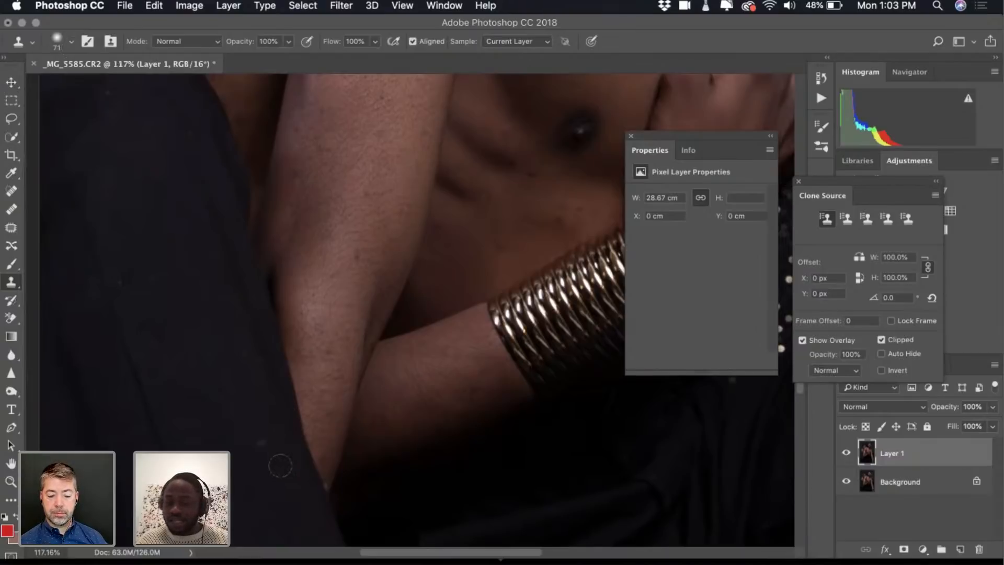
# Hide Layer 1 to compare it with the Background, delete it, and duplicate the Background layer again
pyautogui.scroll(10, 350, 419)
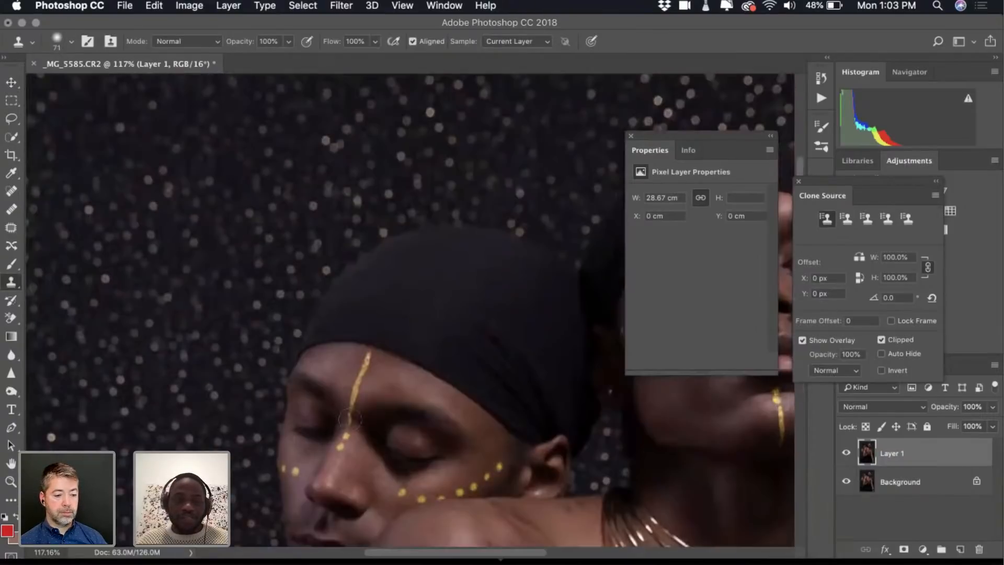
pyautogui.scroll(-6, 350, 419)
pyautogui.scroll(-8, 350, 418)
pyautogui.scroll(3, 350, 419)
pyautogui.scroll(-5, 349, 419)
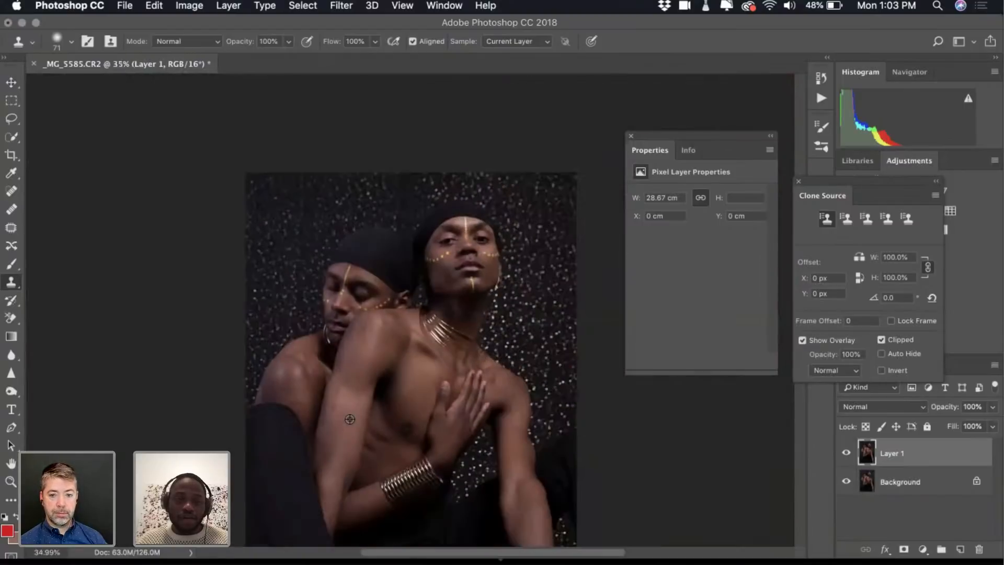
pyautogui.scroll(5, 349, 419)
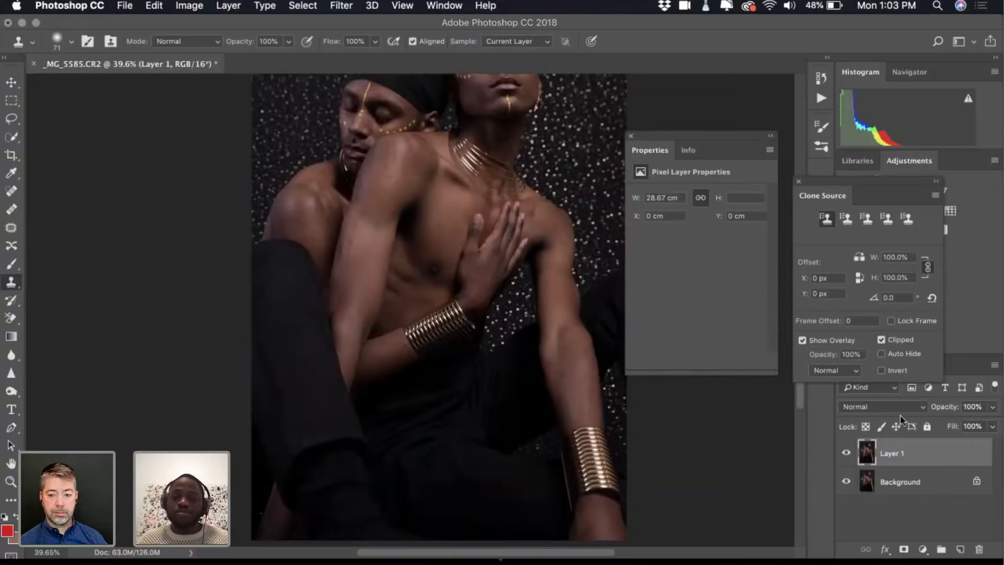
pyautogui.click(846, 453)
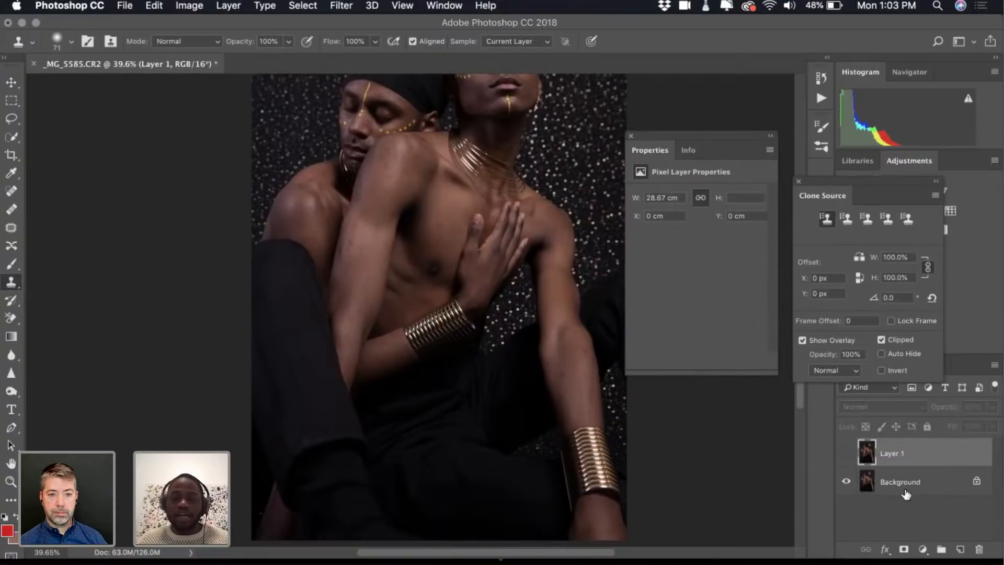
pyautogui.click(904, 490)
pyautogui.click(899, 453)
pyautogui.press('BackSpace')
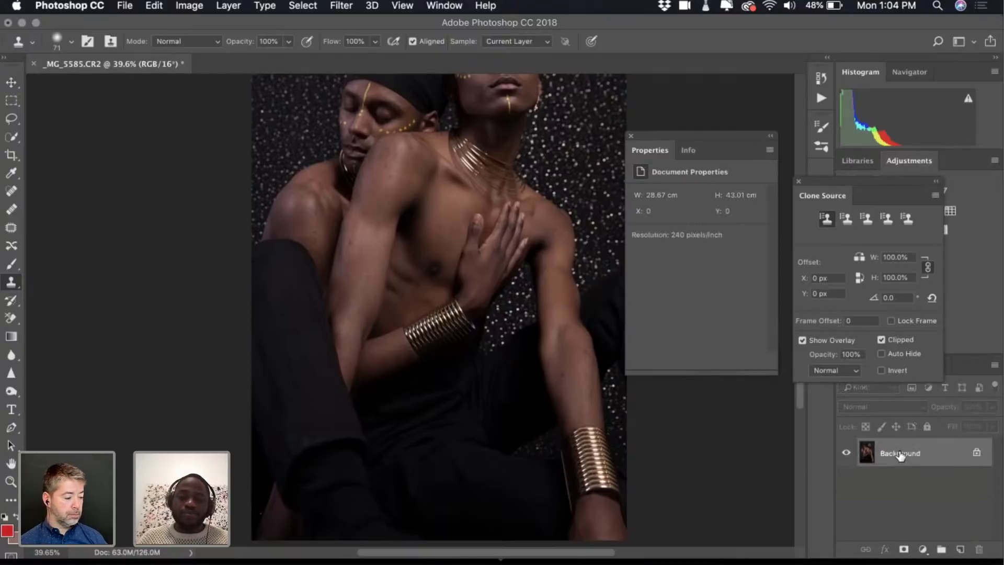
pyautogui.press('super+0')
pyautogui.press('super+j')
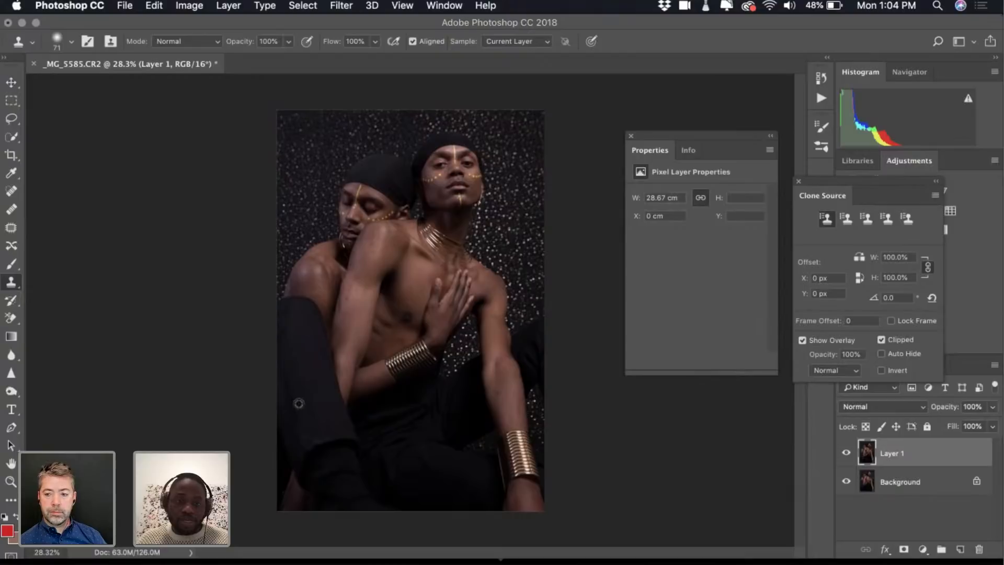
# Sample clean fabric beside the forearm with the Clone Stamp and clone out specks on the black trouser leg
pyautogui.scroll(6, 298, 403)
pyautogui.scroll(-2, 298, 403)
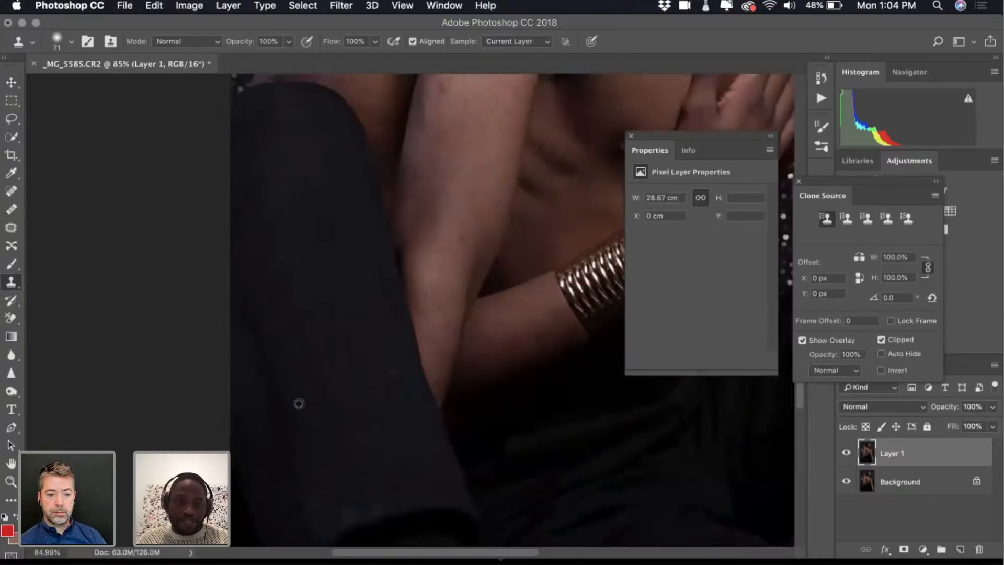
pyautogui.scroll(-3, 299, 403)
pyautogui.hscroll(2, 298, 403)
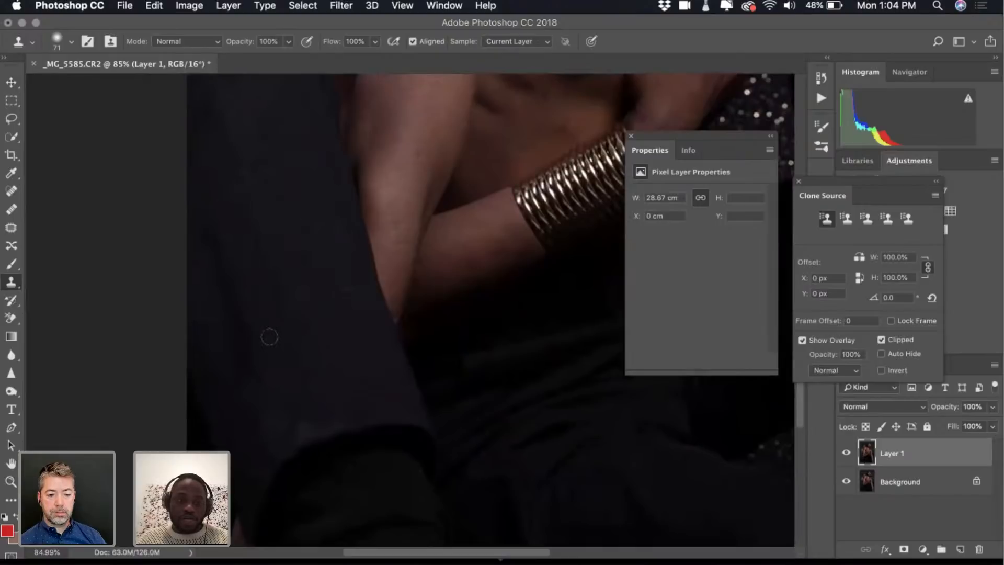
pyautogui.scroll(2, 270, 336)
pyautogui.hscroll(-1, 269, 336)
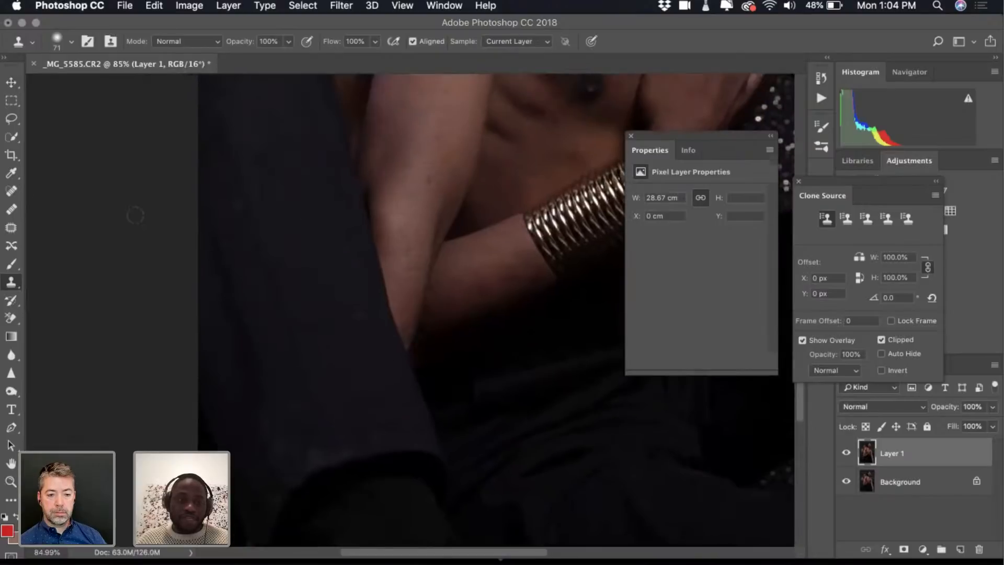
pyautogui.click(11, 283)
pyautogui.keyDown('alt'); pyautogui.click(376, 347); pyautogui.keyUp('alt')
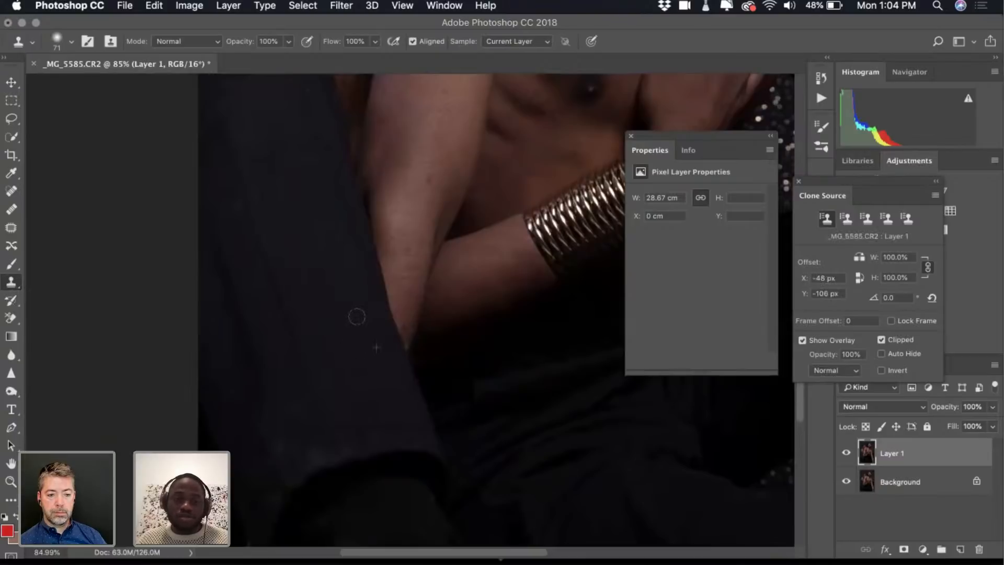
pyautogui.keyDown('alt'); pyautogui.click(382, 400); pyautogui.keyUp('alt')
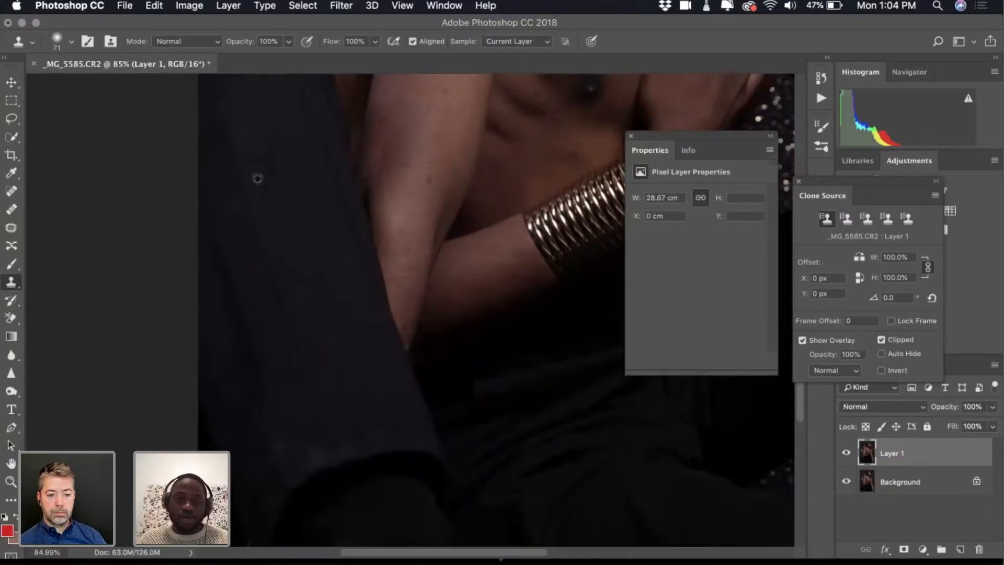
# Clone out marks from the knee of the black trouser leg down to its hem
pyautogui.scroll(3, 314, 209)
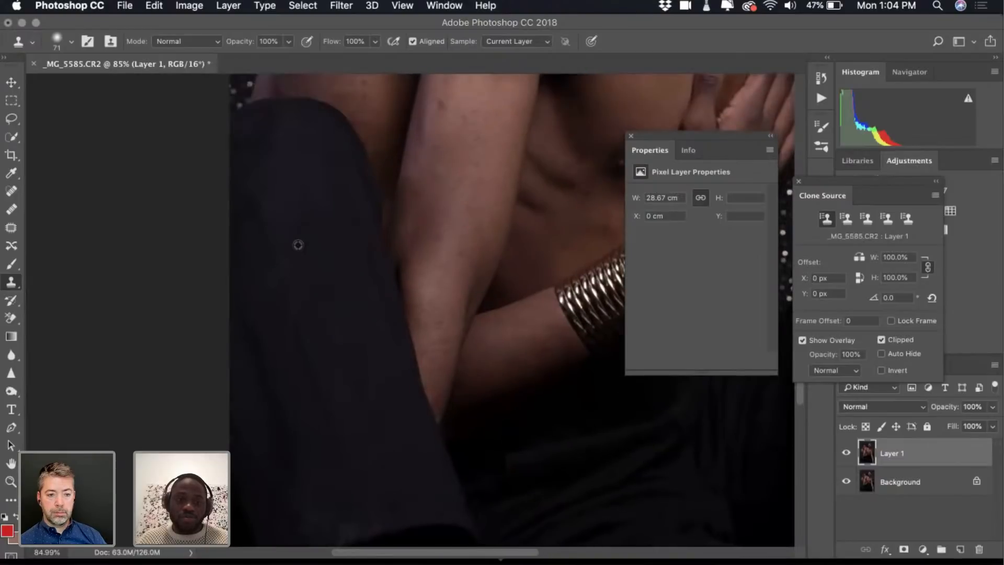
pyautogui.scroll(2, 322, 204)
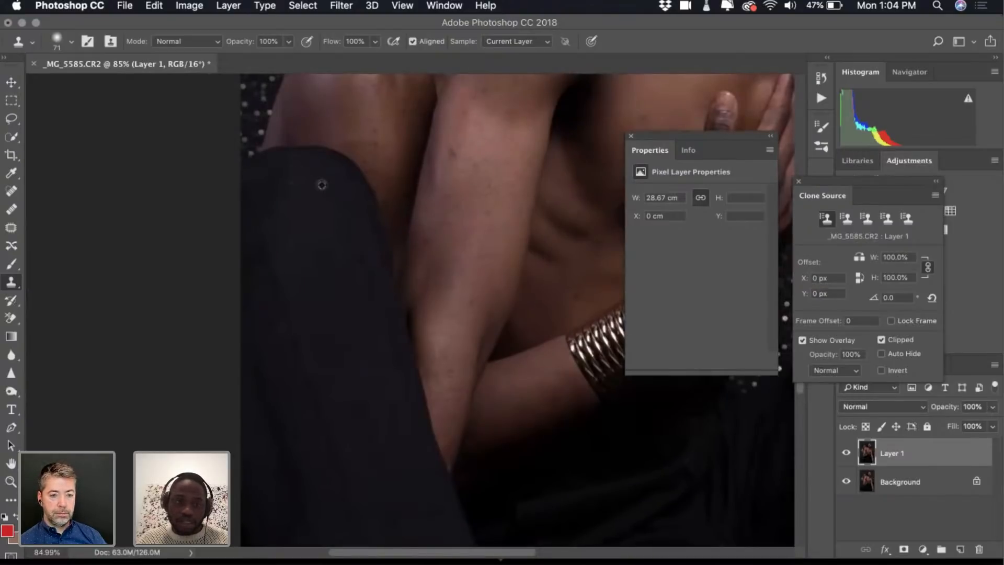
pyautogui.scroll(-5, 366, 314)
pyautogui.scroll(-4, 428, 442)
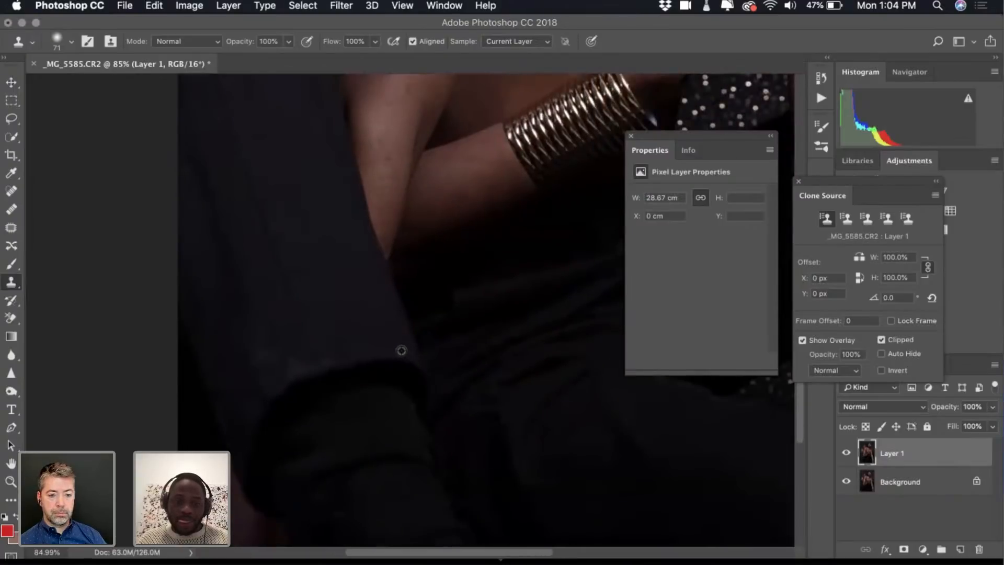
pyautogui.scroll(5, 402, 350)
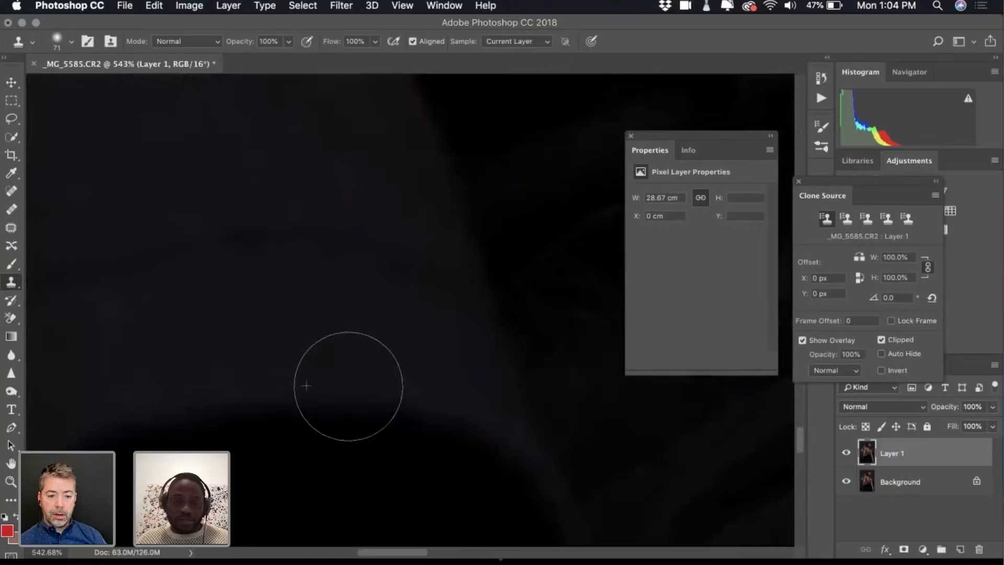
pyautogui.scroll(-5, 448, 363)
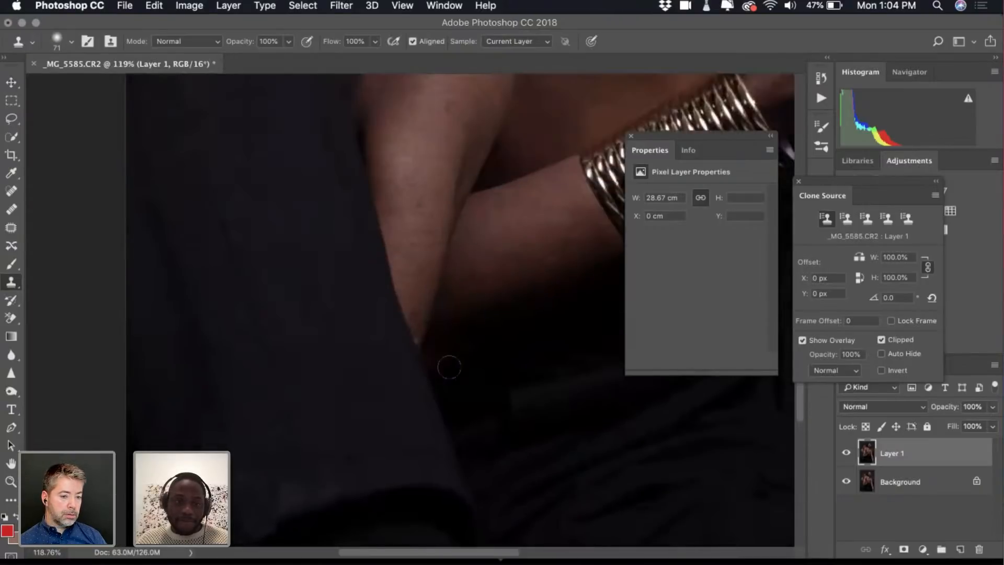
# Set the Clone Stamp size to 39 px and clone out the light spot where the forearm meets the trouser edge
pyautogui.scroll(5, 434, 337)
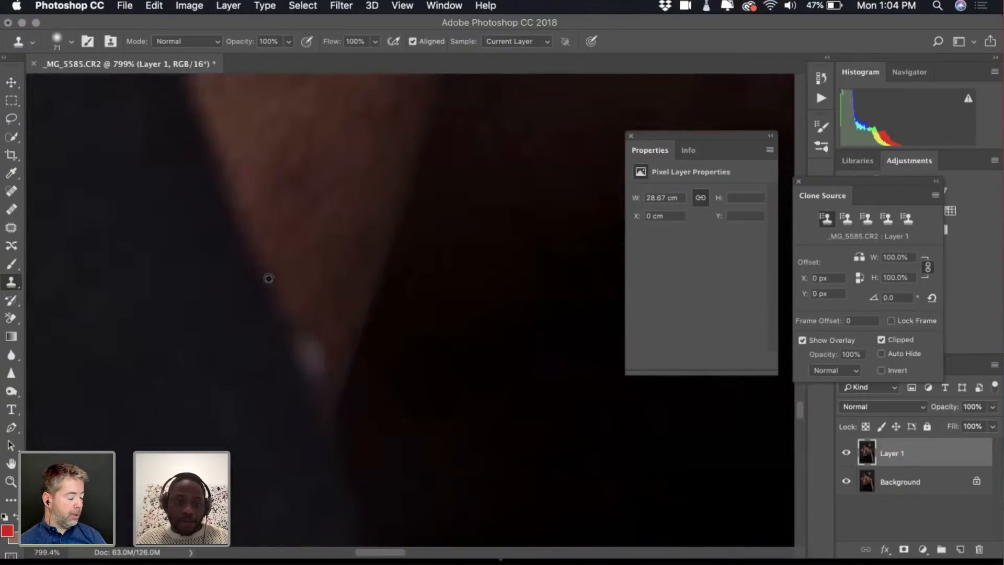
pyautogui.click(70, 43)
pyautogui.moveTo(100, 85); pyautogui.dragTo(93, 84)
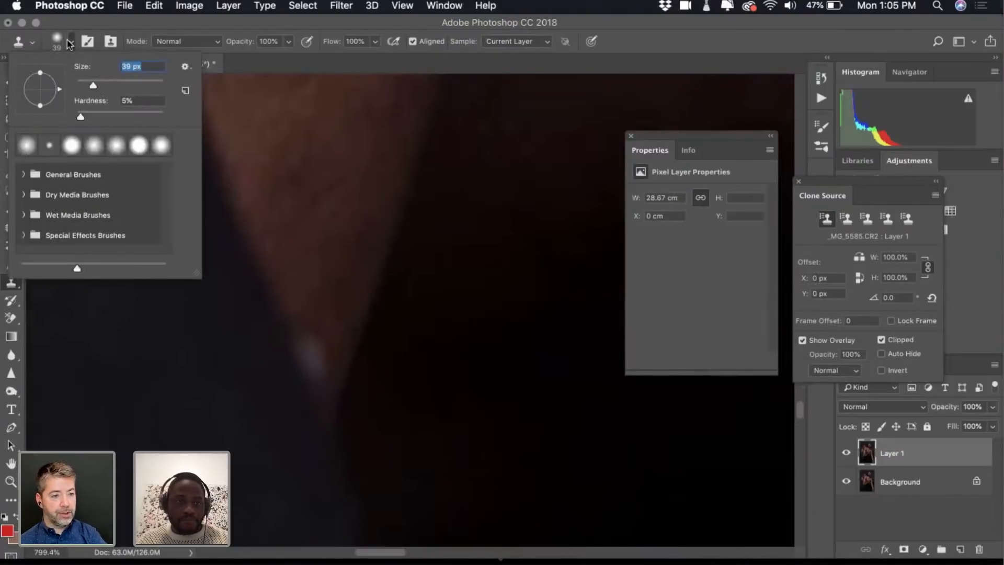
pyautogui.click(69, 43)
pyautogui.keyDown('alt'); pyautogui.click(259, 262); pyautogui.keyUp('alt')
pyautogui.click(289, 336)
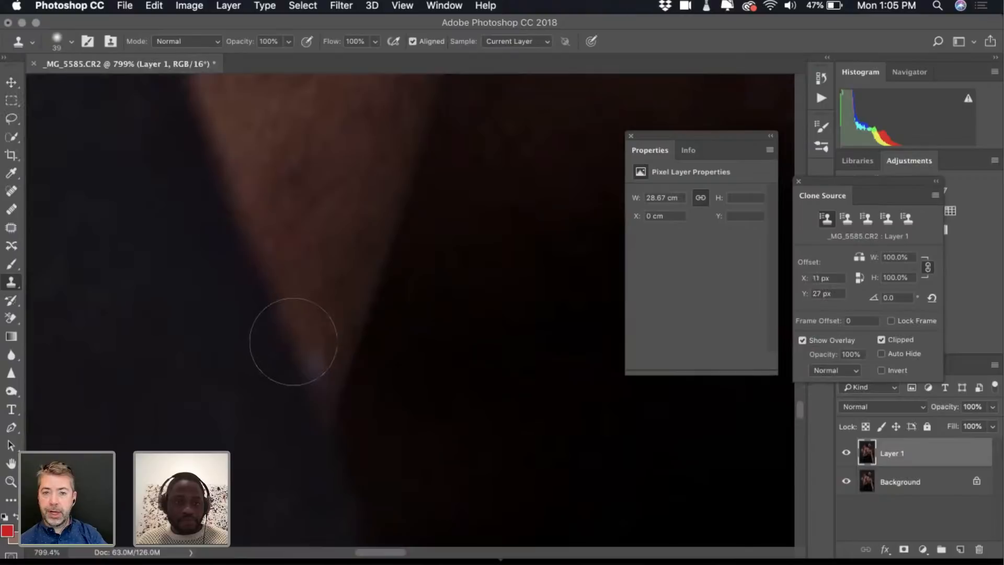
pyautogui.scroll(-8, 282, 385)
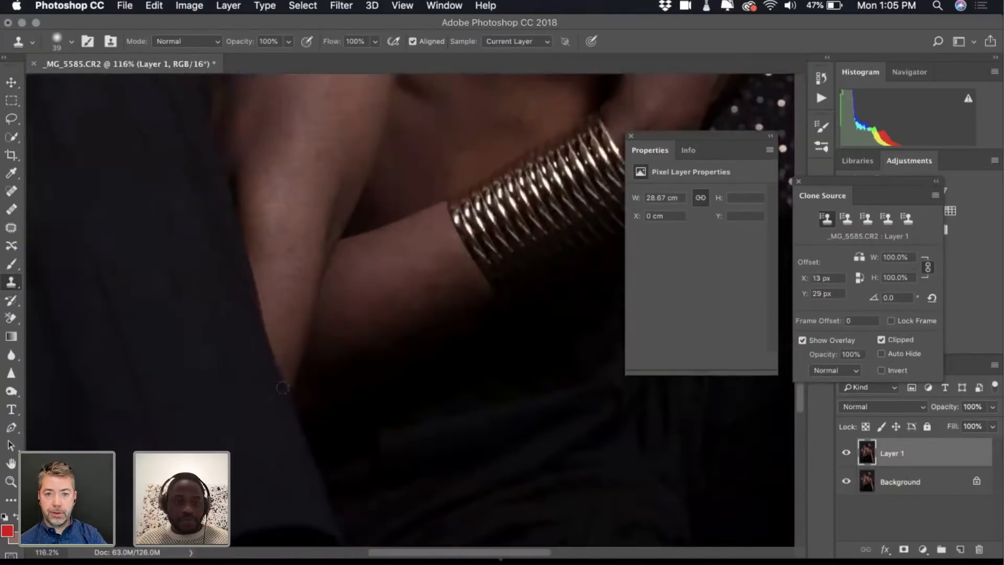
pyautogui.click(448, 554)
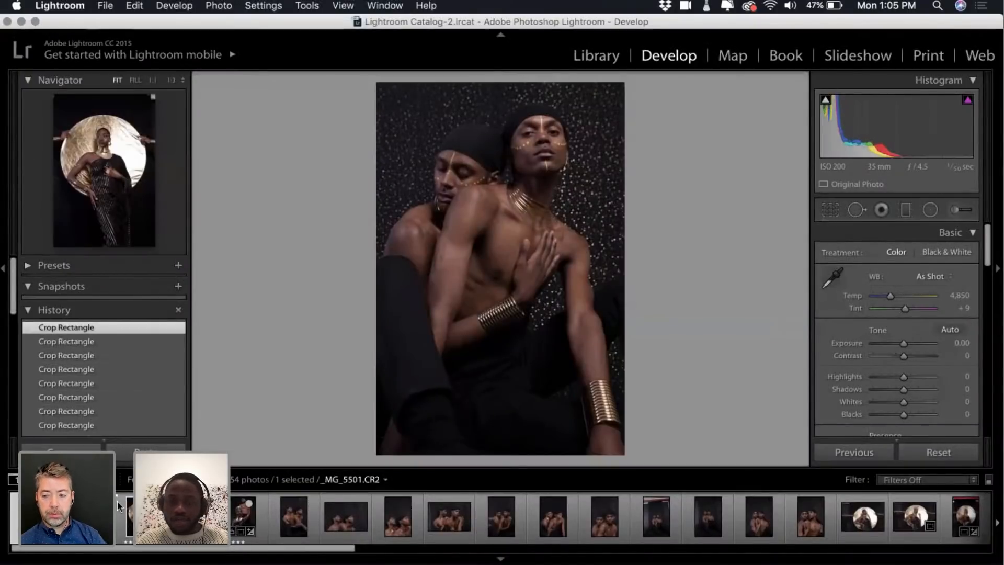
pyautogui.press('super+e')
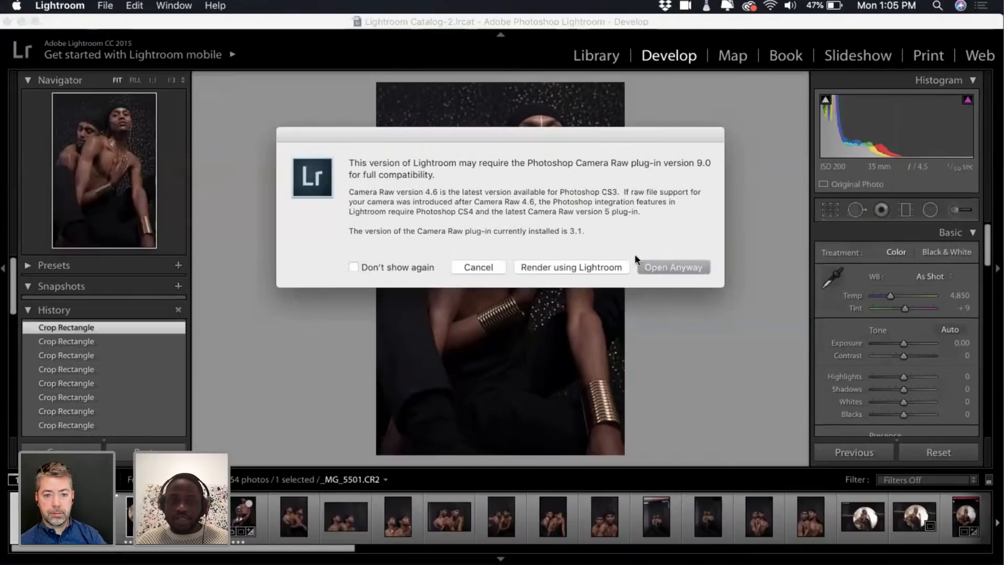
pyautogui.click(470, 264)
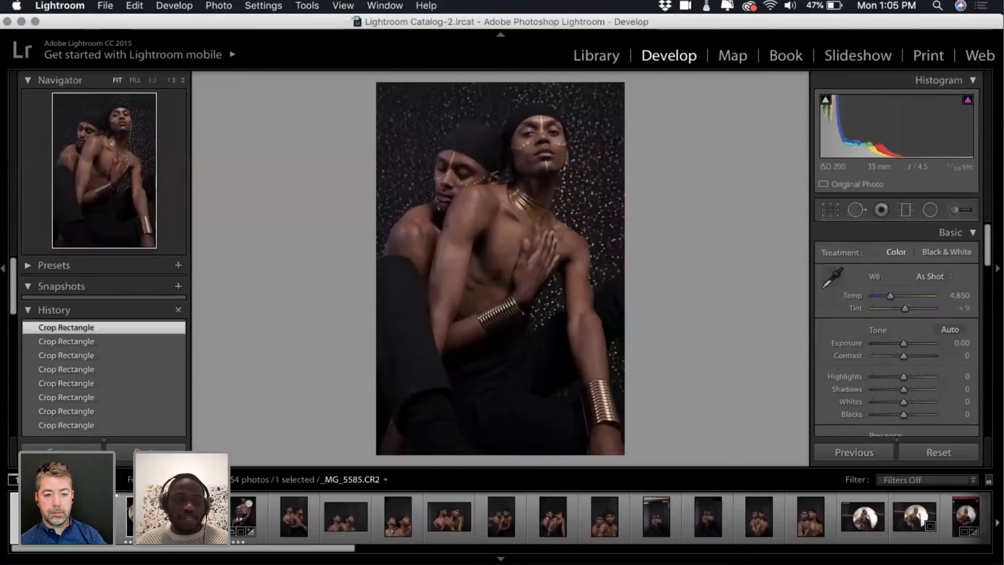
pyautogui.rightClick(37, 515)
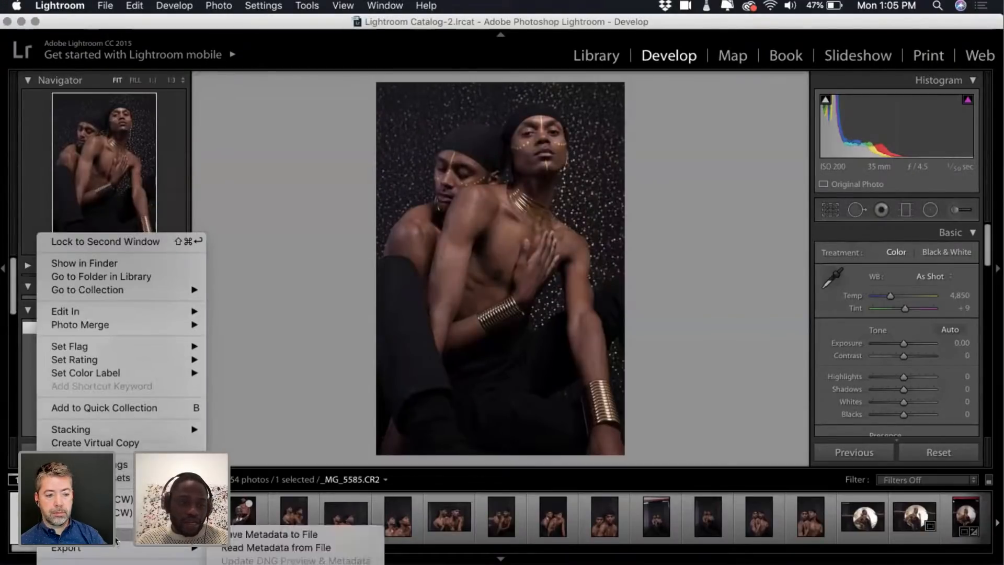
pyautogui.moveTo(112, 548)
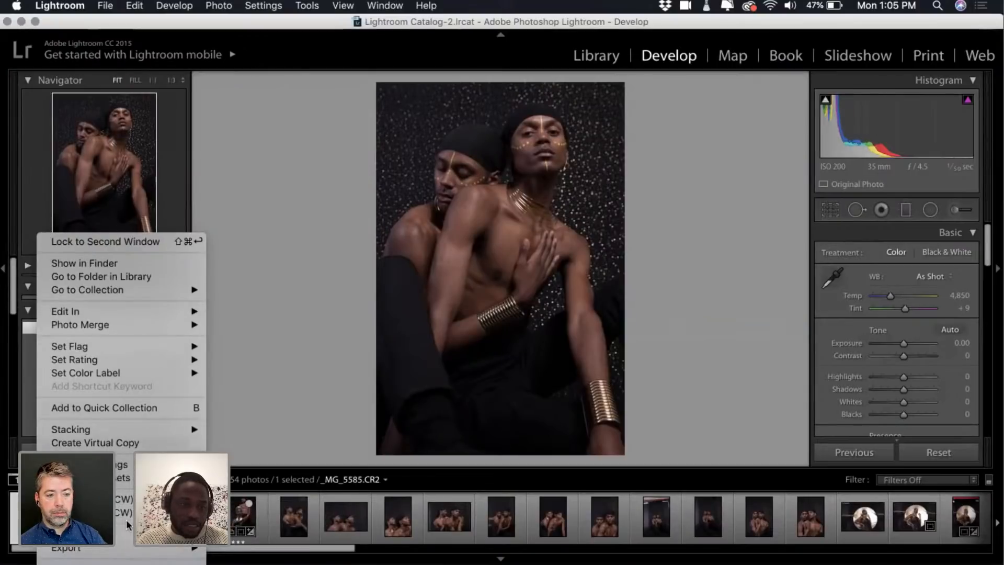
pyautogui.click(312, 209)
pyautogui.click(396, 559)
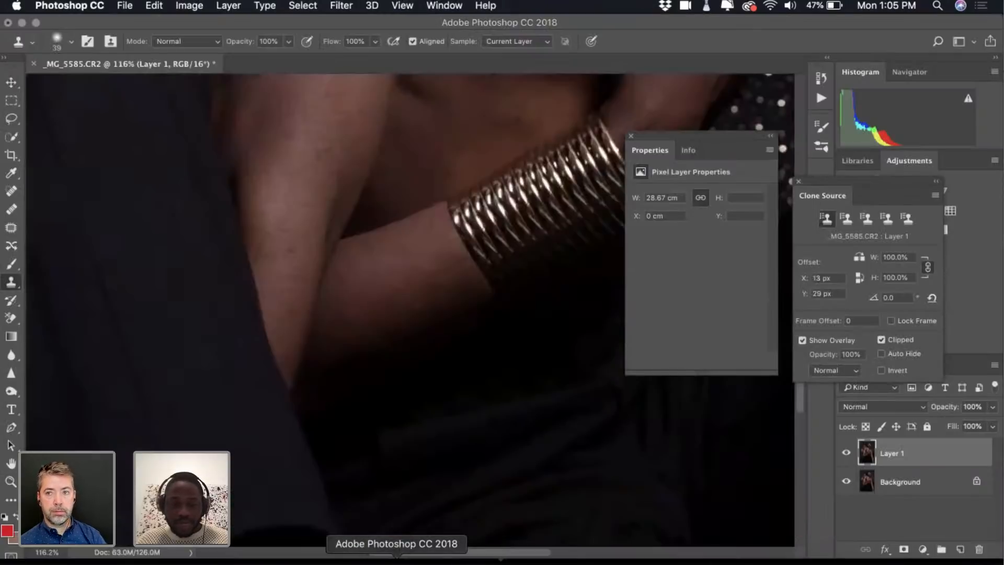
# Sample dark fabric and clone out the faint marks along the outer side of the black trouser leg
pyautogui.scroll(2, 239, 259)
pyautogui.hscroll(-2, 240, 258)
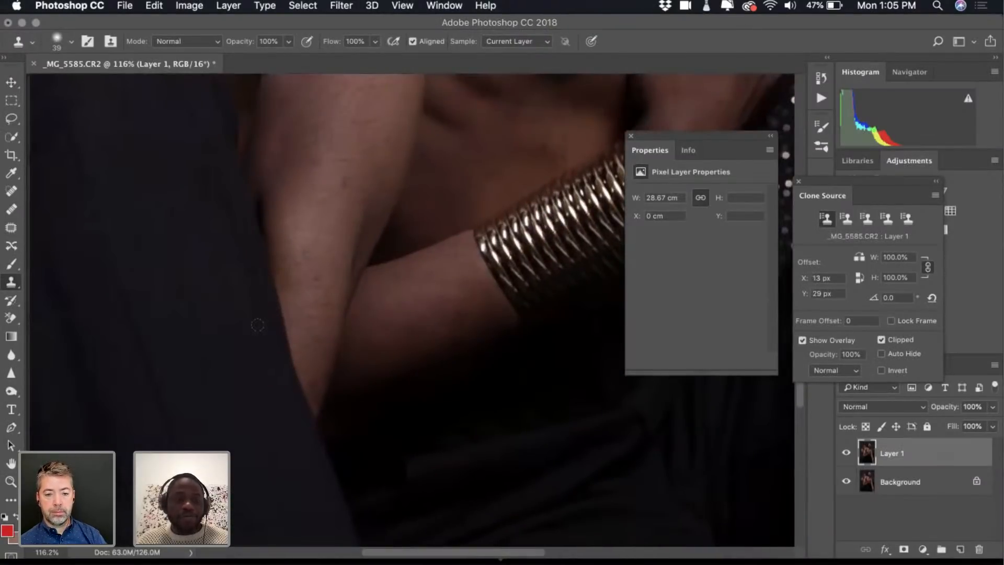
pyautogui.scroll(3, 257, 325)
pyautogui.hscroll(-5, 257, 324)
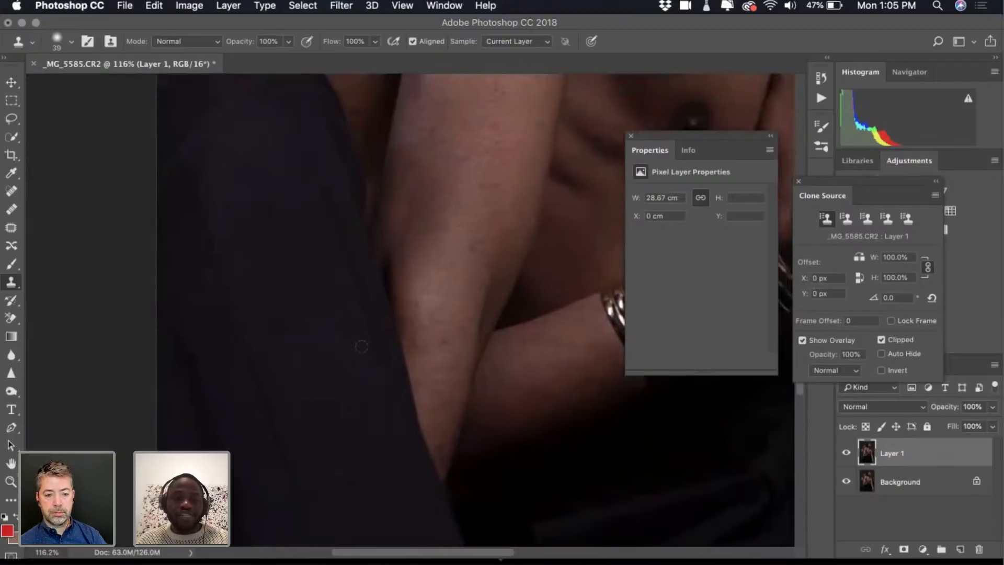
pyautogui.scroll(-3, 397, 404)
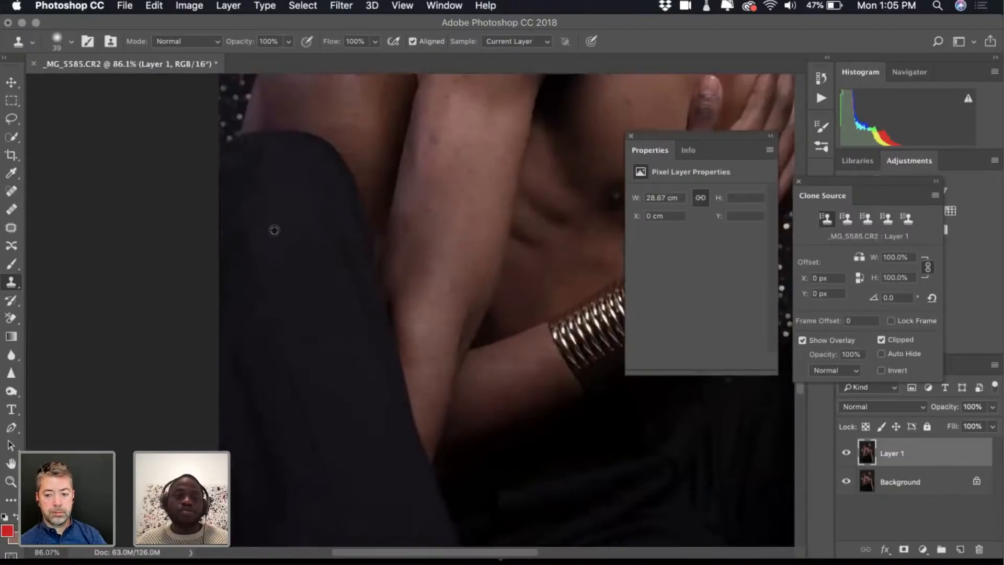
pyautogui.scroll(10, 274, 230)
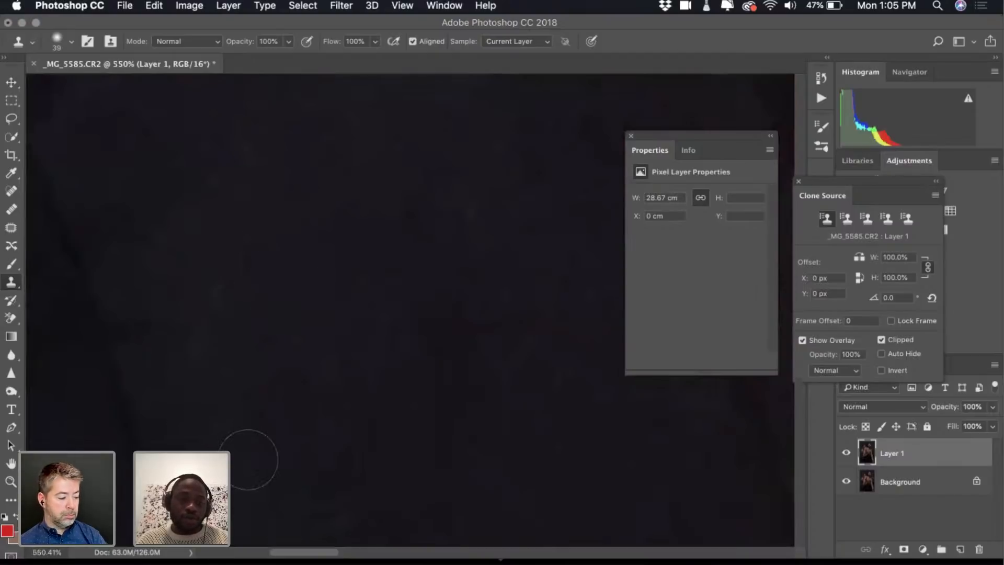
pyautogui.scroll(-4, 248, 460)
pyautogui.keyDown('alt'); pyautogui.click(175, 316); pyautogui.keyUp('alt')
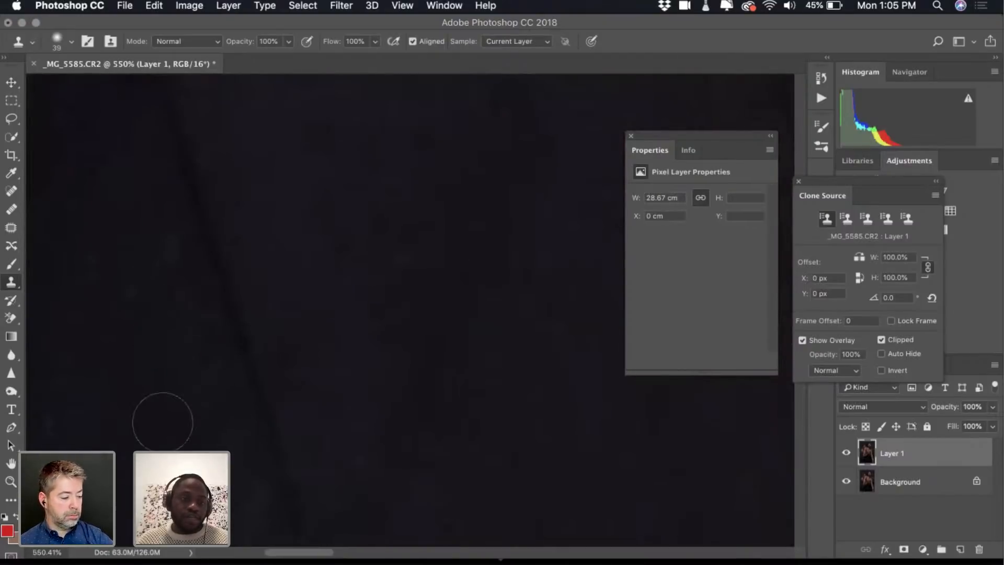
pyautogui.scroll(-3, 208, 267)
pyautogui.scroll(-3, 254, 339)
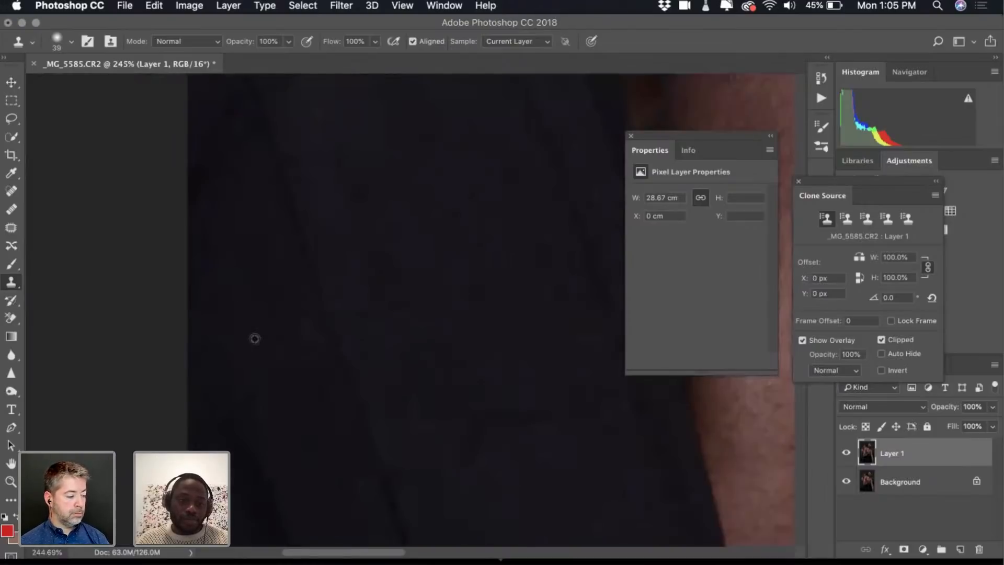
# Examine the whole portrait and the glitter backdrop above the embracing man for remaining distractions
pyautogui.scroll(-5, 302, 394)
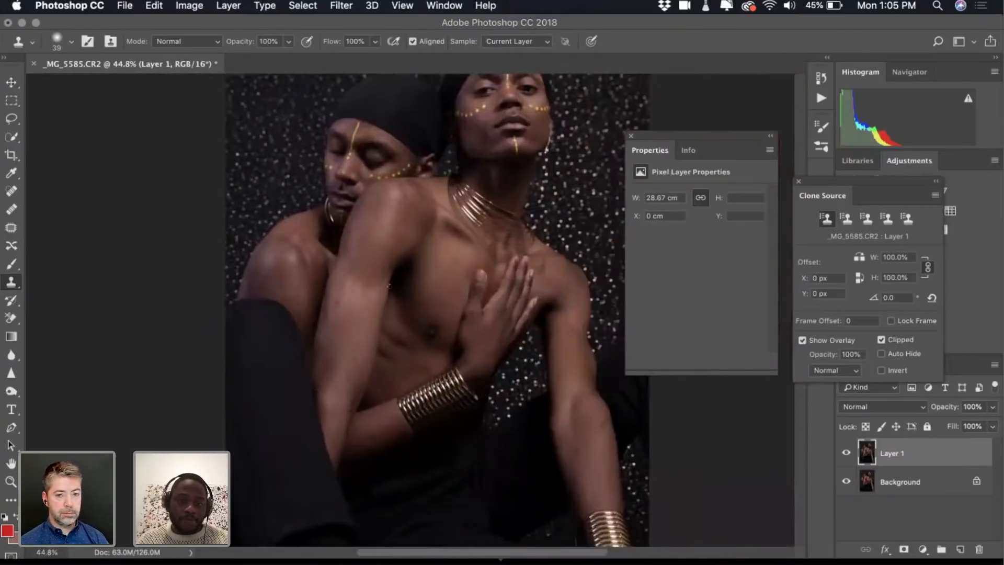
pyautogui.hscroll(4, 388, 286)
pyautogui.scroll(2, 389, 286)
pyautogui.scroll(-2, 323, 242)
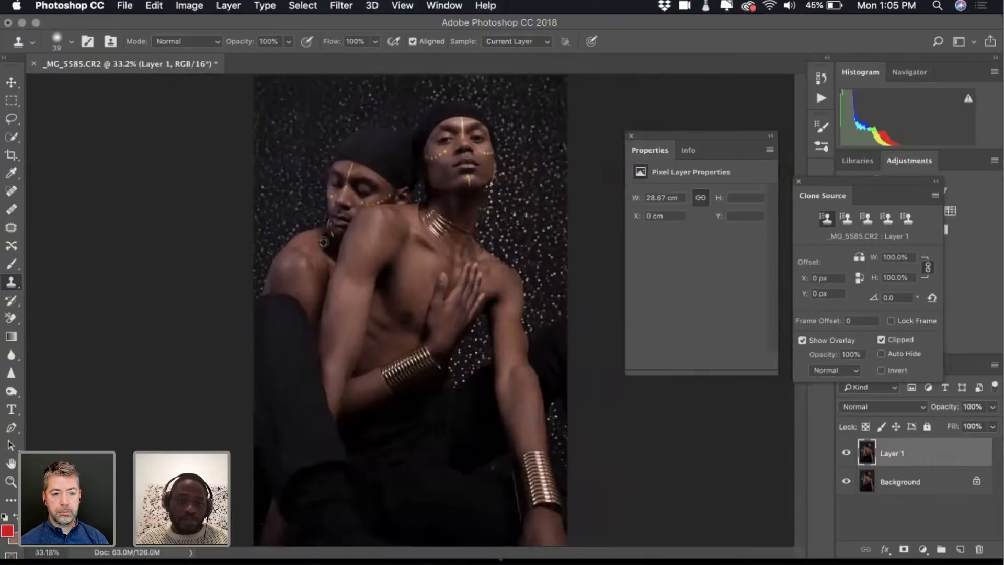
pyautogui.scroll(-2, 501, 259)
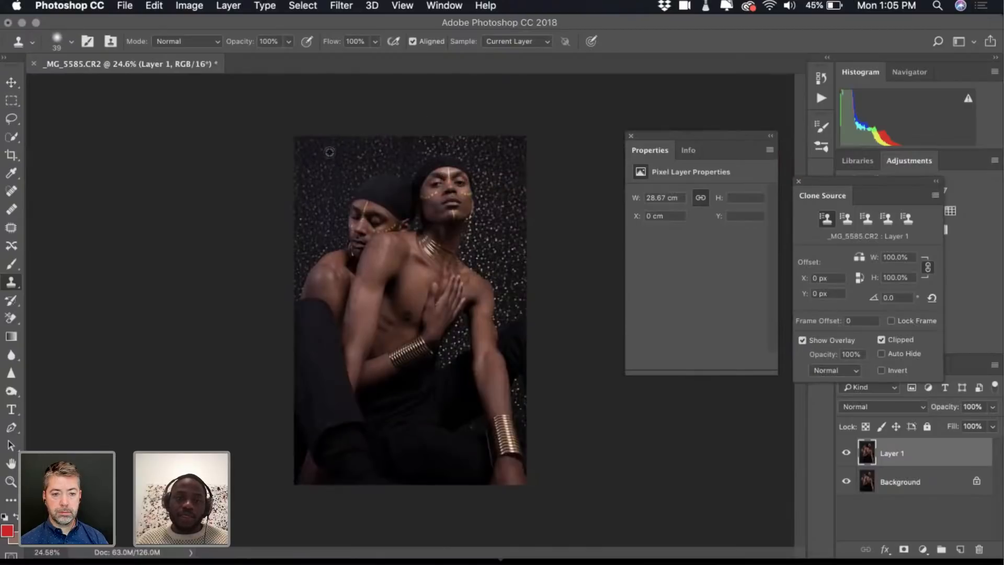
pyautogui.scroll(3, 329, 151)
pyautogui.scroll(-2, 329, 152)
pyautogui.scroll(5, 329, 151)
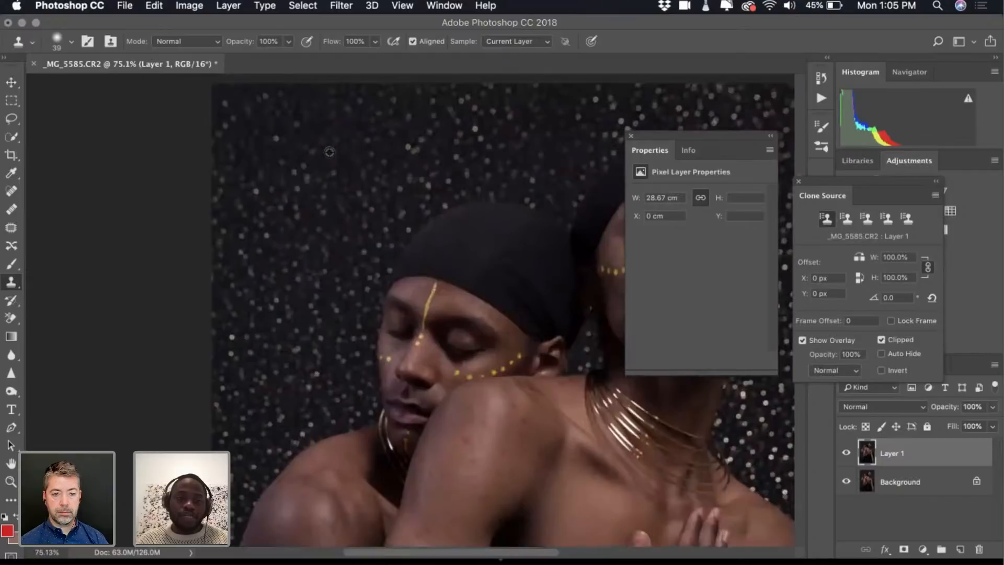
# Examine both faces, the headwraps, the skin and the surrounding glitter backdrop up close for areas needing retouching
pyautogui.hscroll(5, 380, 175)
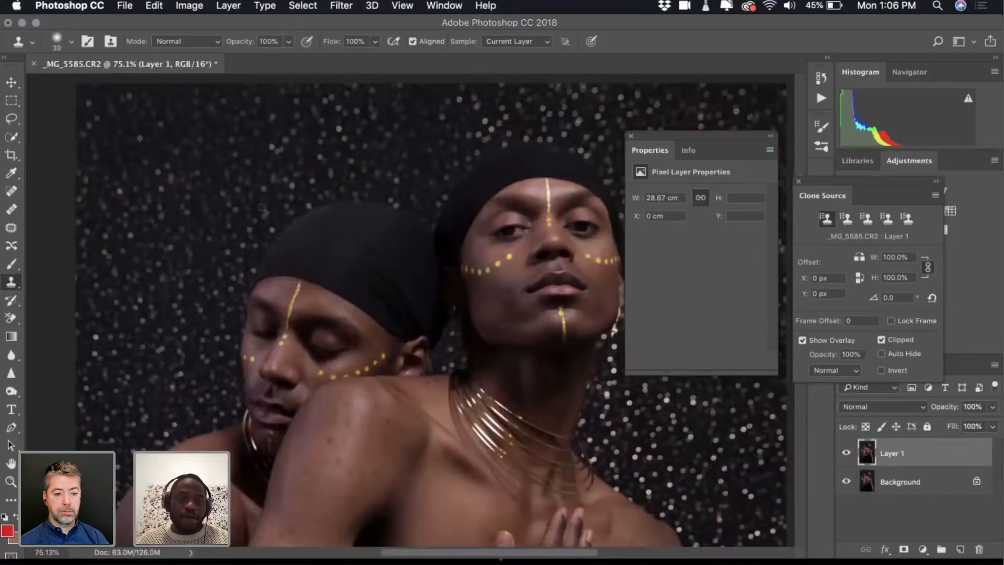
pyautogui.hscroll(6, 263, 207)
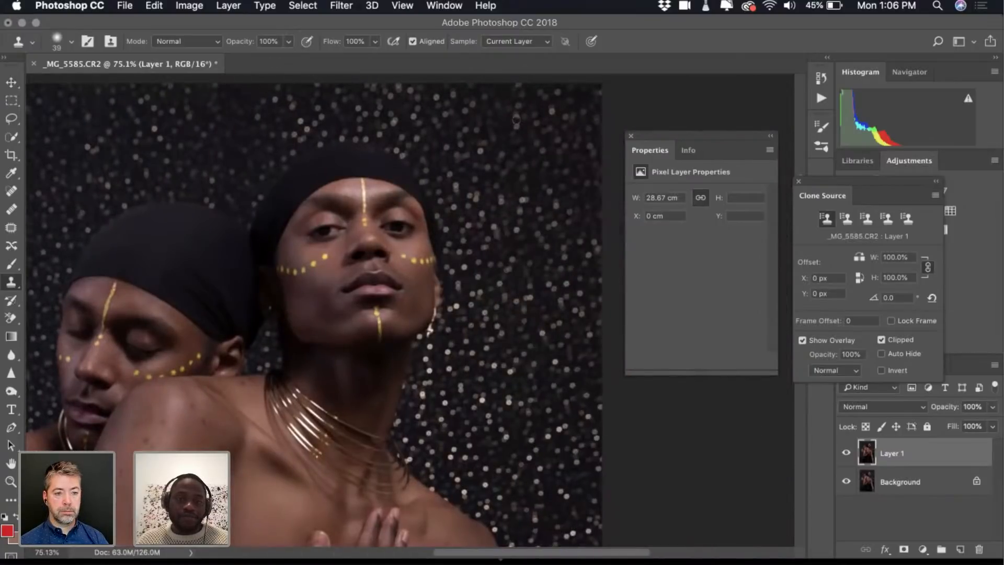
pyautogui.hscroll(-4, 542, 453)
pyautogui.scroll(-2, 542, 453)
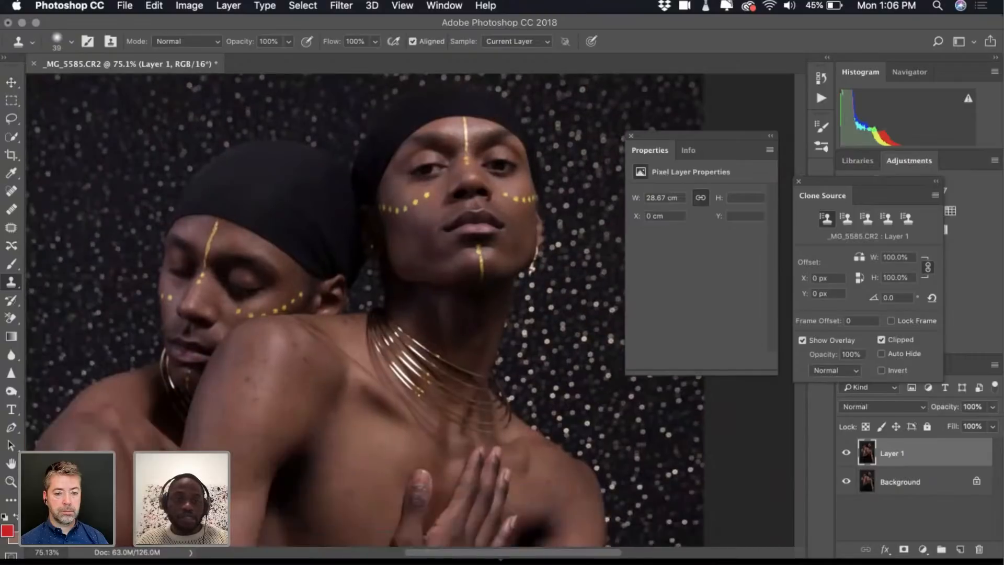
pyautogui.scroll(5, 456, 165)
pyautogui.scroll(-4, 455, 165)
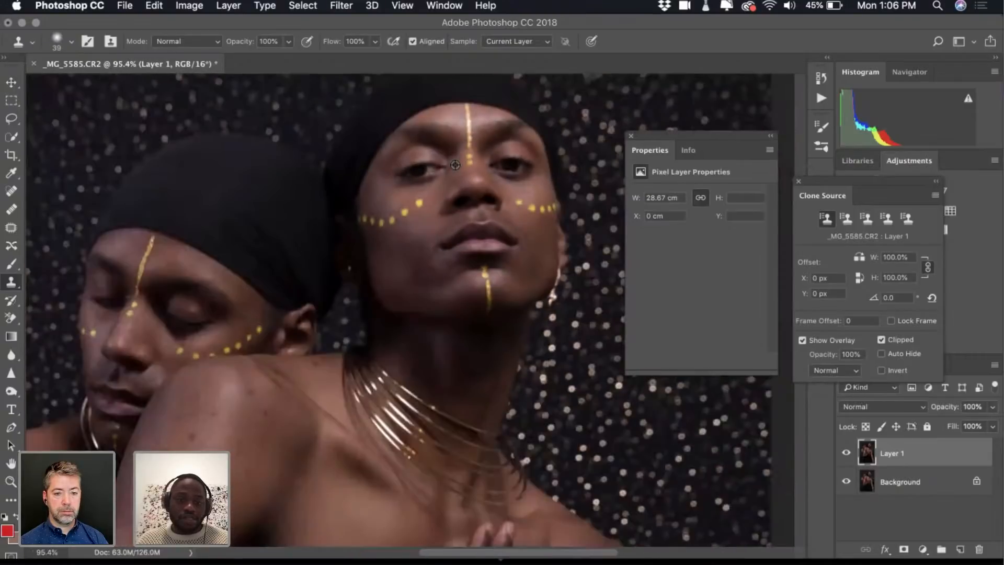
pyautogui.hscroll(-8, 455, 165)
pyautogui.scroll(-5, 456, 165)
pyautogui.scroll(-3, 432, 369)
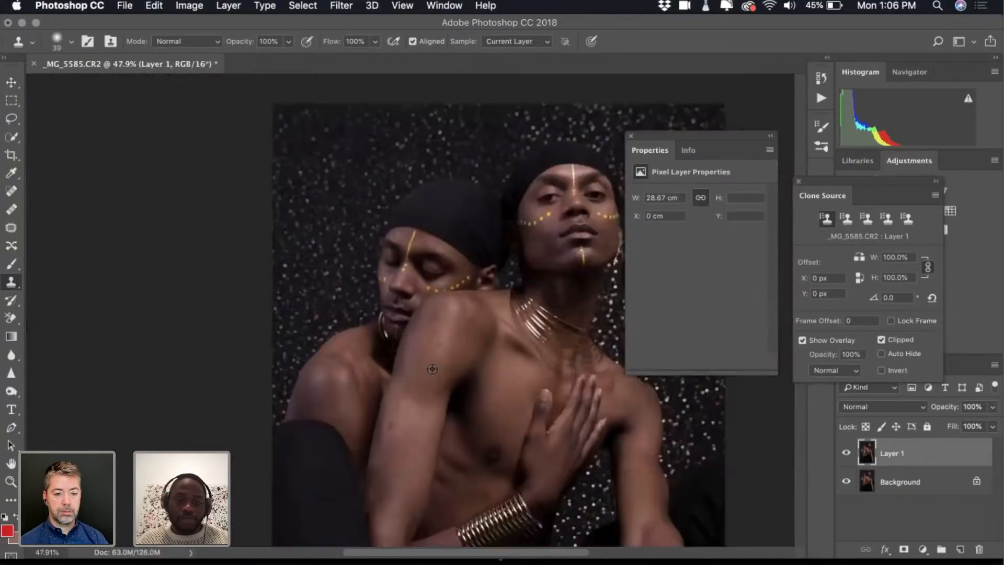
# Close the floating Properties and Clone Source panels that cover the portrait
pyautogui.scroll(3, 432, 369)
pyautogui.scroll(-2, 432, 368)
pyautogui.scroll(2, 432, 368)
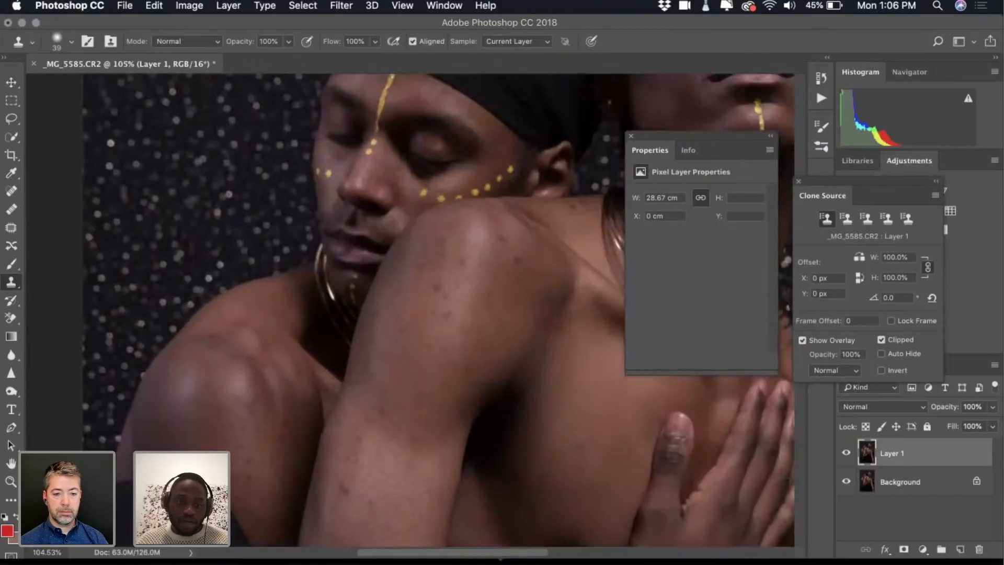
pyautogui.hscroll(5, 335, 334)
pyautogui.scroll(6, 335, 335)
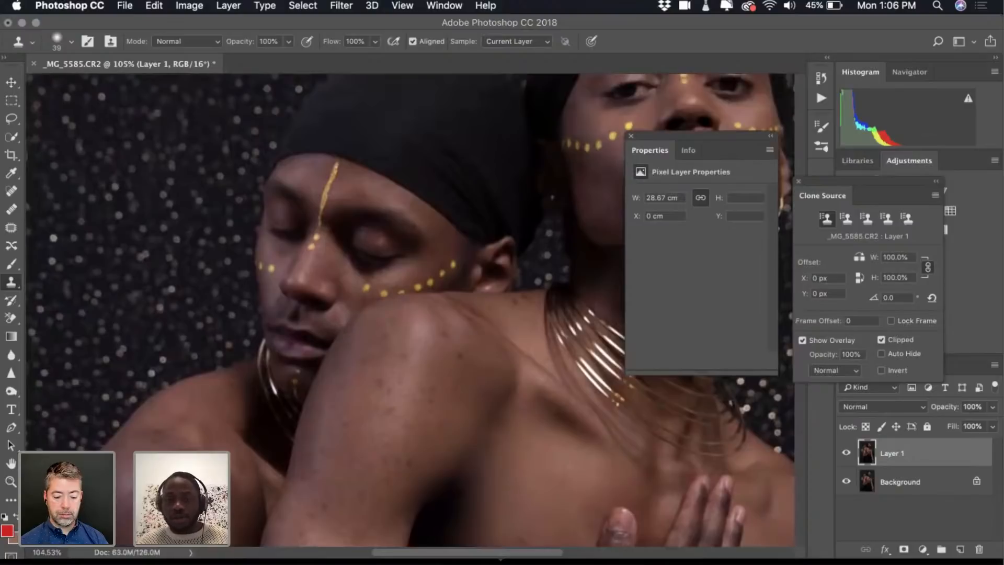
pyautogui.click(631, 135)
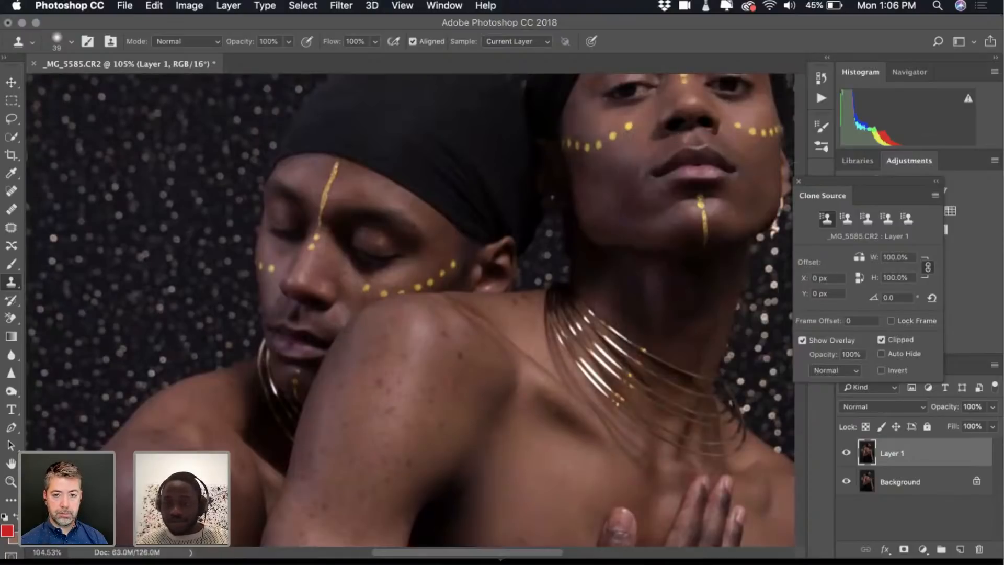
pyautogui.click(799, 181)
# Examine both faces, the necklaces, the chest and the front man's raised shoulder for skin blemishes
pyautogui.scroll(5, 494, 274)
pyautogui.hscroll(5, 495, 274)
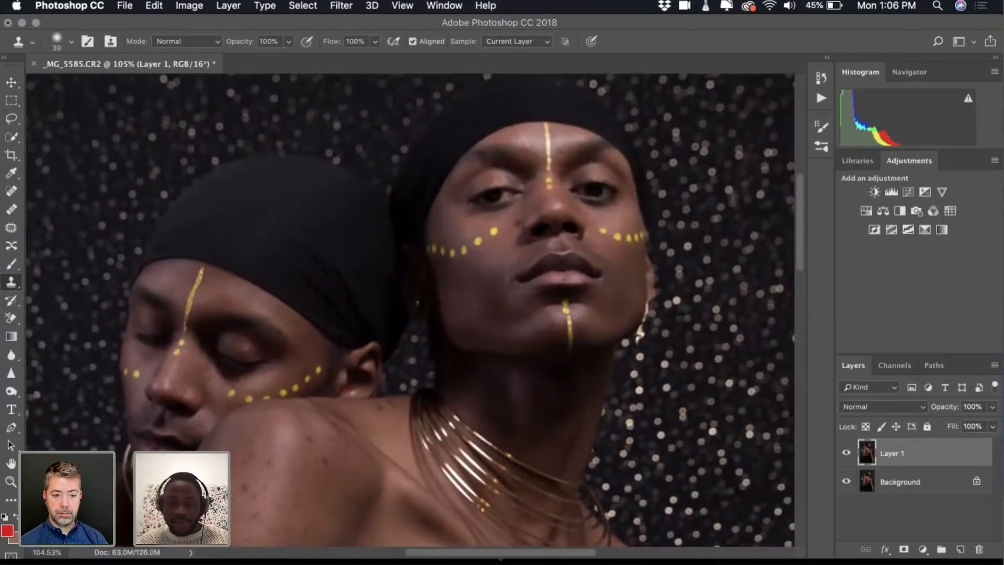
pyautogui.scroll(-8, 471, 375)
pyautogui.hscroll(-3, 470, 375)
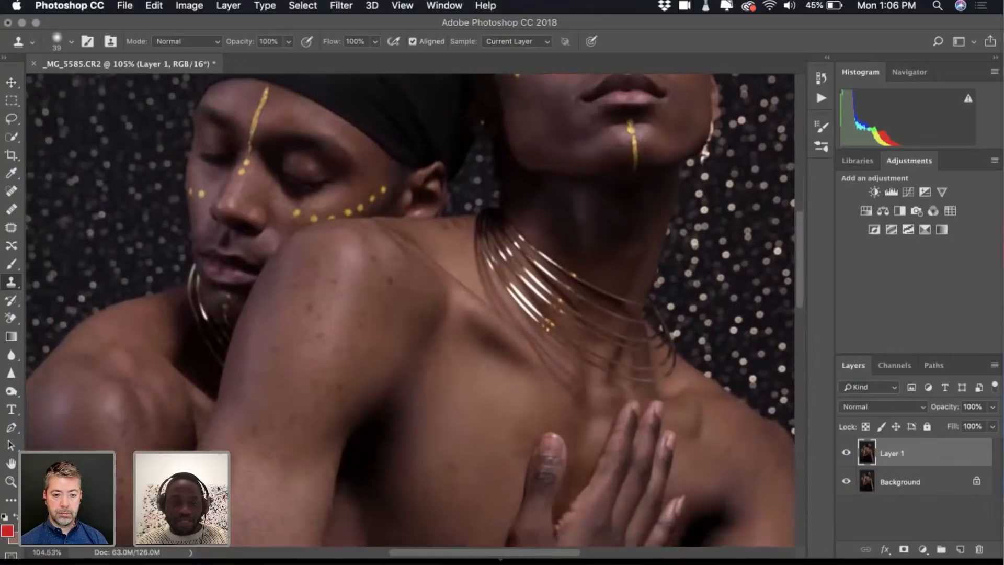
pyautogui.scroll(1, 410, 309)
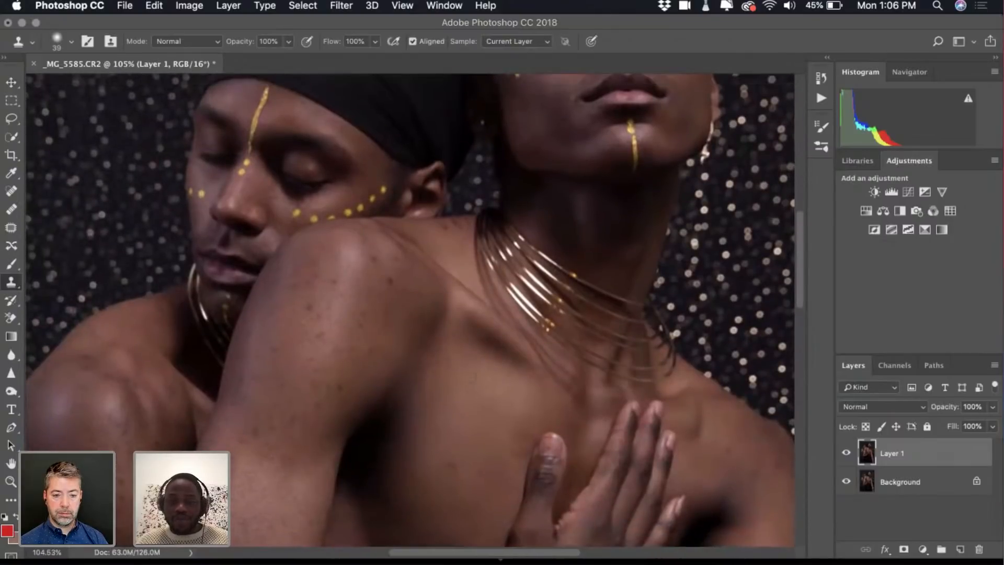
pyautogui.scroll(-2, 414, 314)
pyautogui.hscroll(-1, 414, 314)
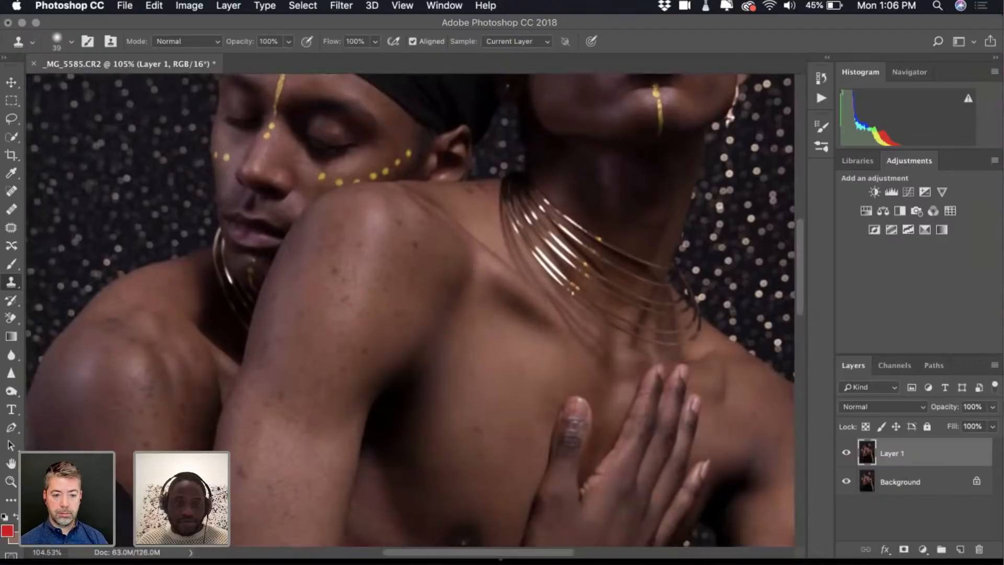
pyautogui.scroll(3, 351, 275)
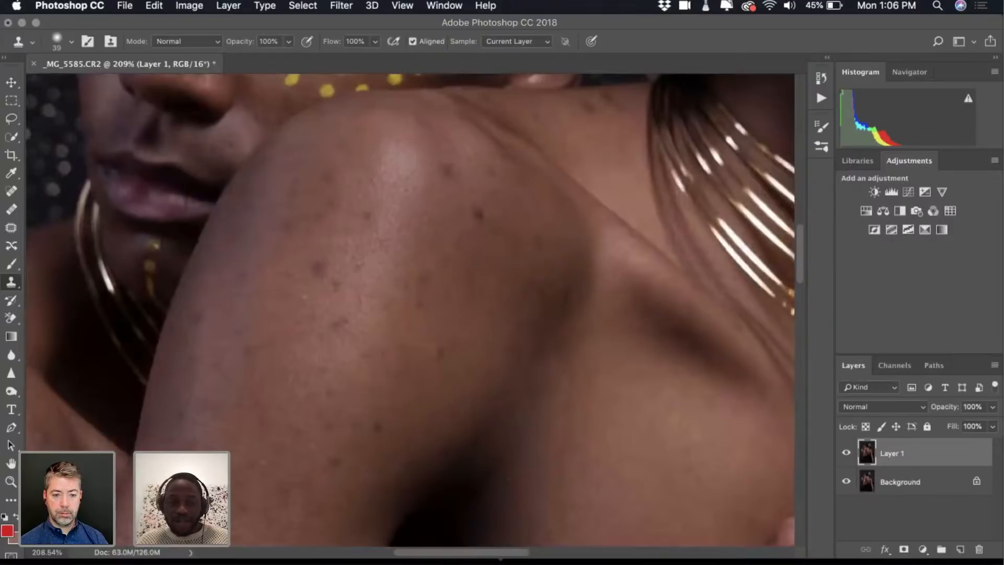
pyautogui.scroll(-3, 326, 360)
pyautogui.scroll(4, 325, 360)
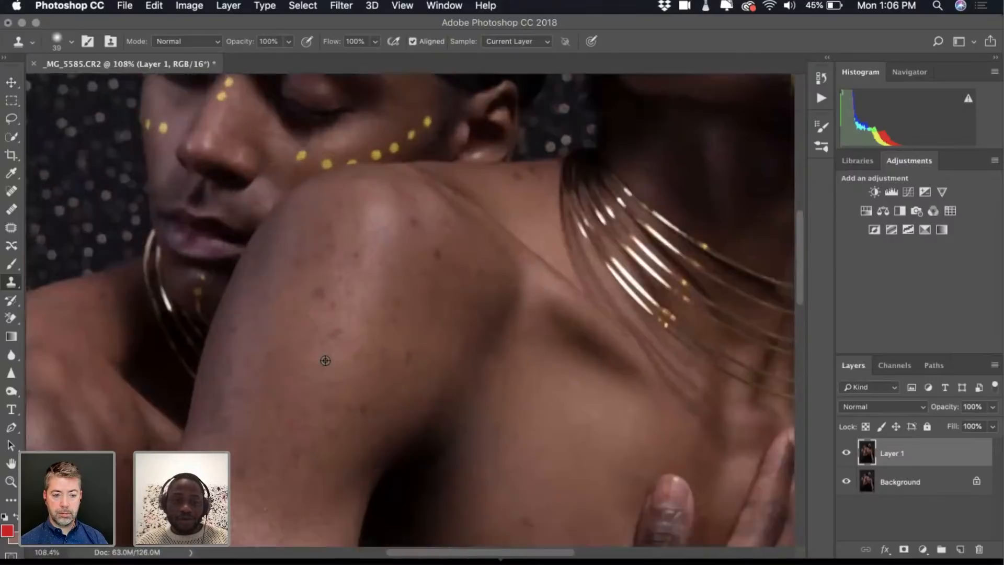
pyautogui.scroll(-4, 325, 360)
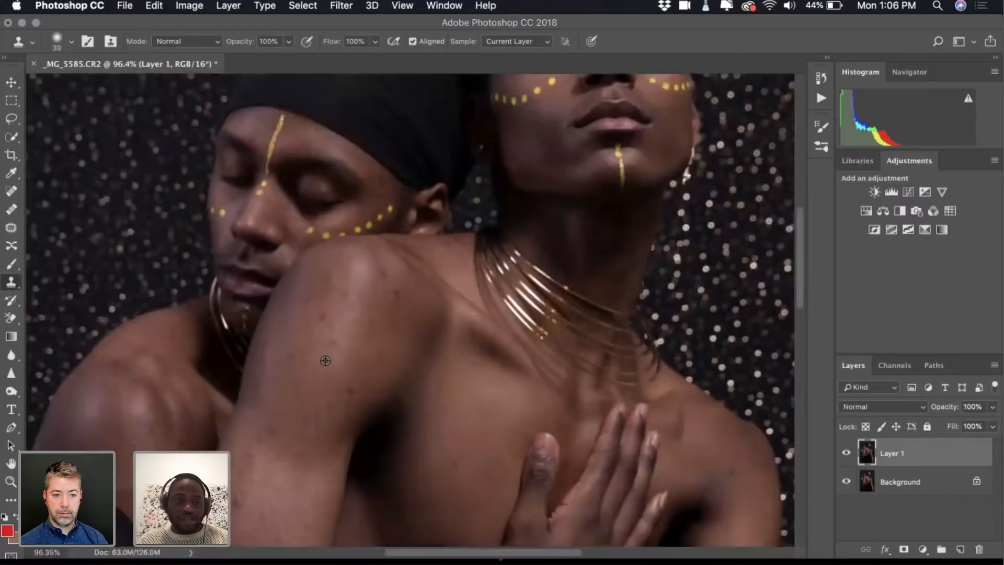
pyautogui.scroll(-1, 325, 360)
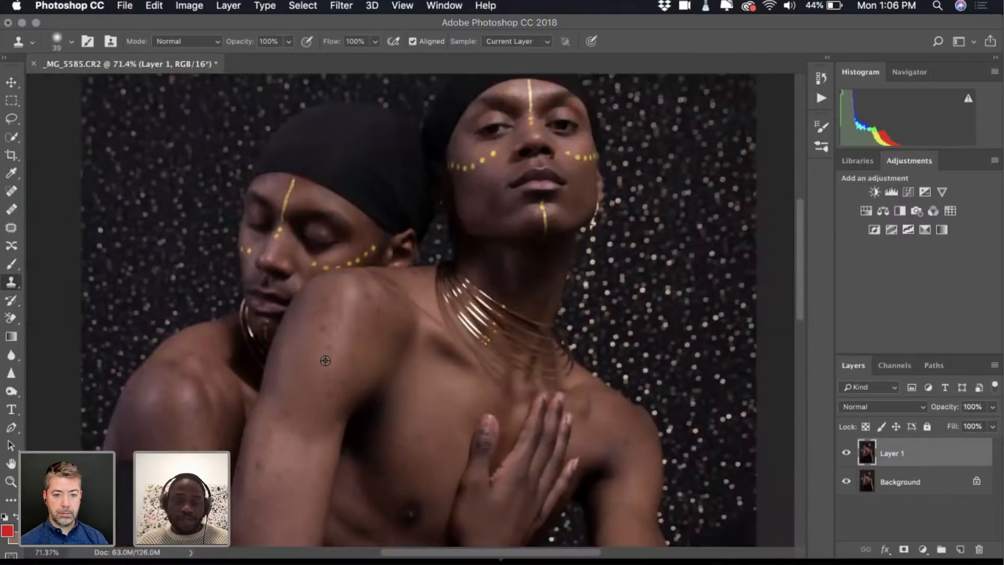
pyautogui.scroll(3, 325, 360)
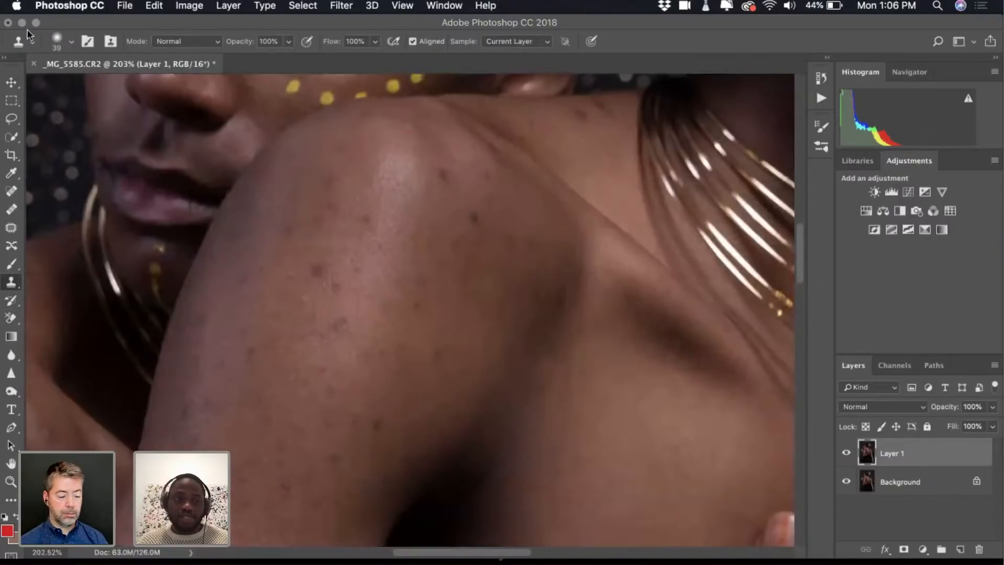
# Set the Clone Stamp brush size to 23 px
pyautogui.click(58, 40)
pyautogui.moveTo(90, 82); pyautogui.dragTo(87, 84)
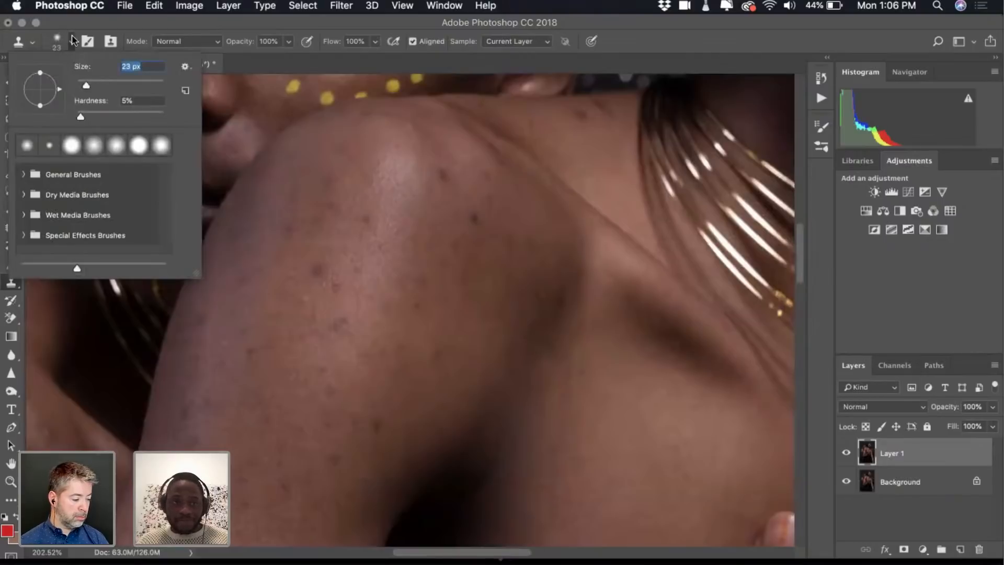
pyautogui.press('Return')
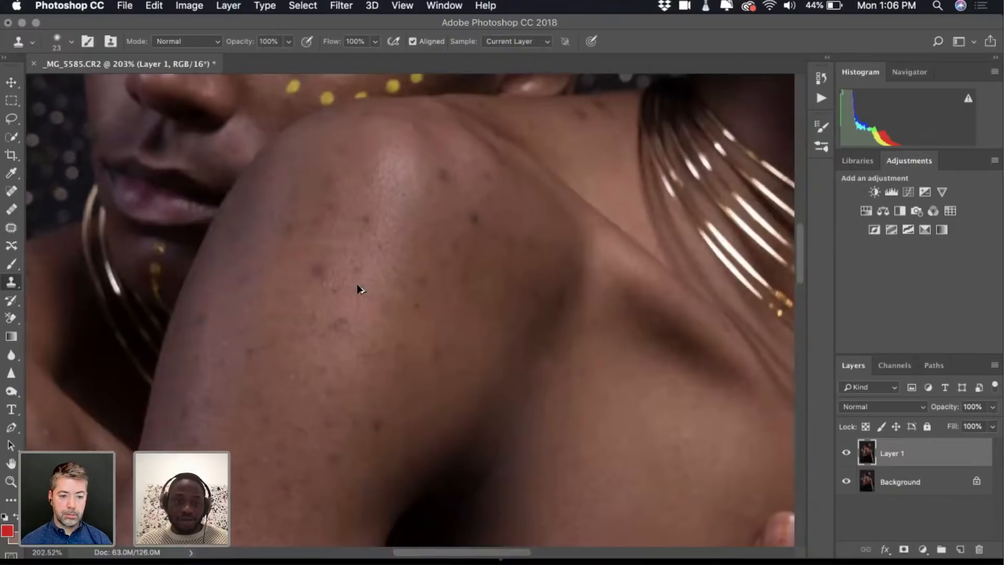
# Examine the dark spots and skin texture on the front man's shoulder up close, along with his arm and chest
pyautogui.scroll(10, 332, 283)
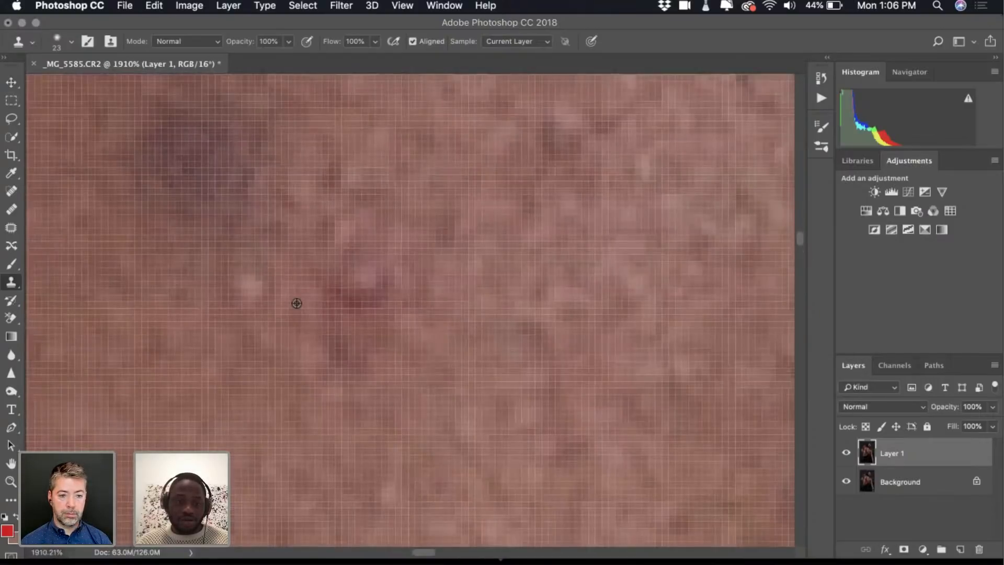
pyautogui.scroll(-3, 247, 309)
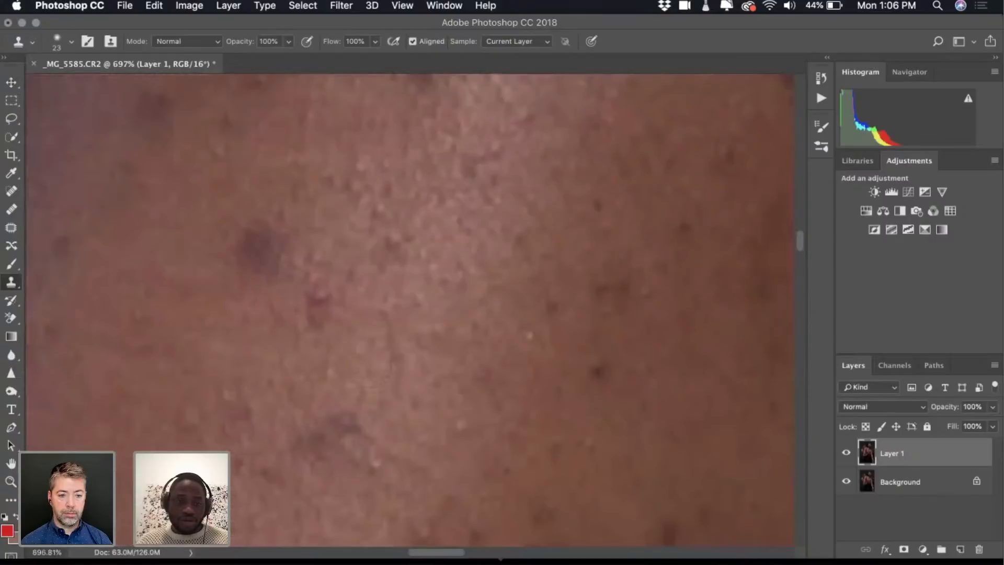
pyautogui.hscroll(5, 441, 319)
pyautogui.scroll(-5, 434, 360)
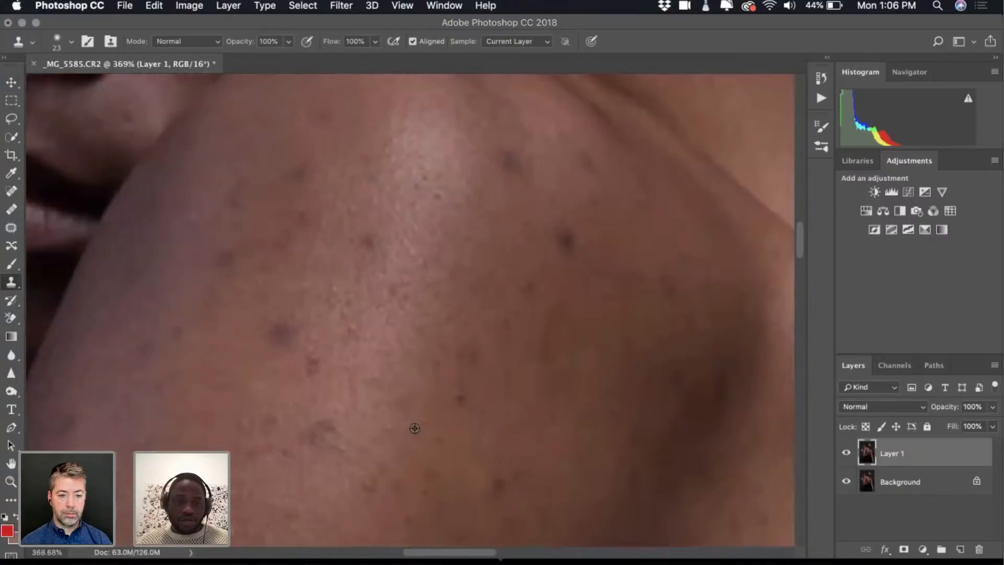
pyautogui.scroll(5, 415, 428)
pyautogui.scroll(-2, 553, 258)
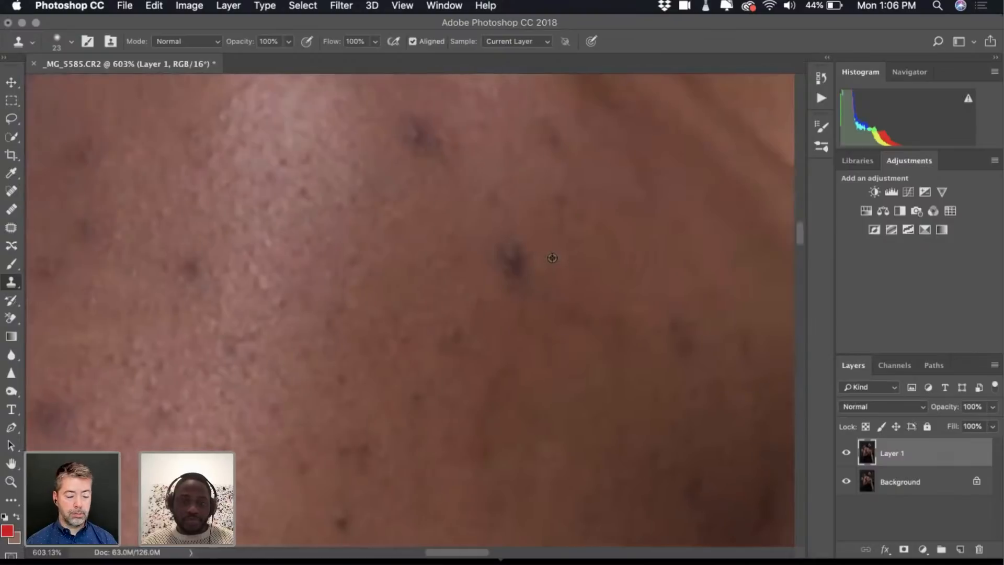
pyautogui.scroll(-3, 526, 351)
pyautogui.scroll(-3, 526, 351)
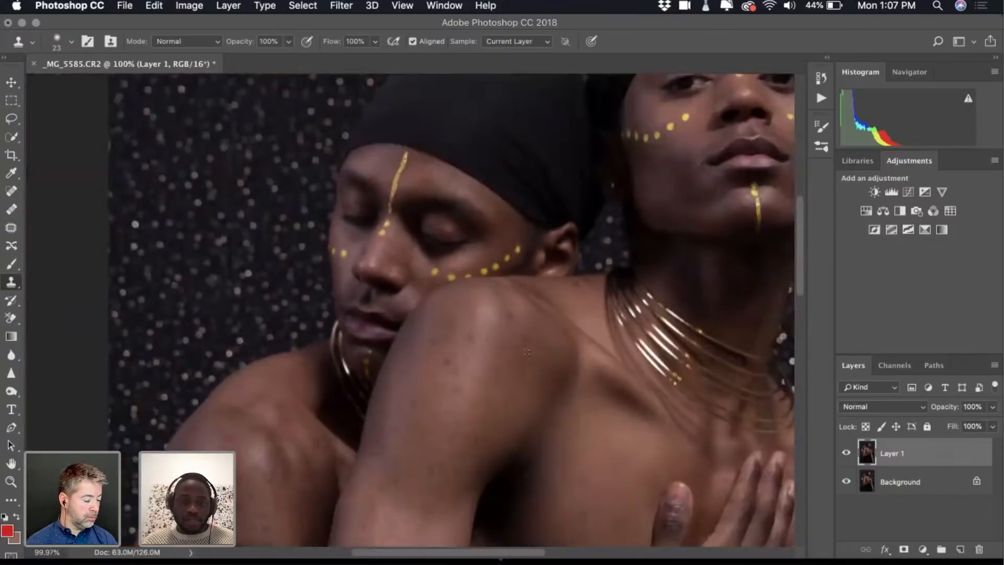
pyautogui.scroll(-5, 526, 351)
pyautogui.scroll(-3, 527, 351)
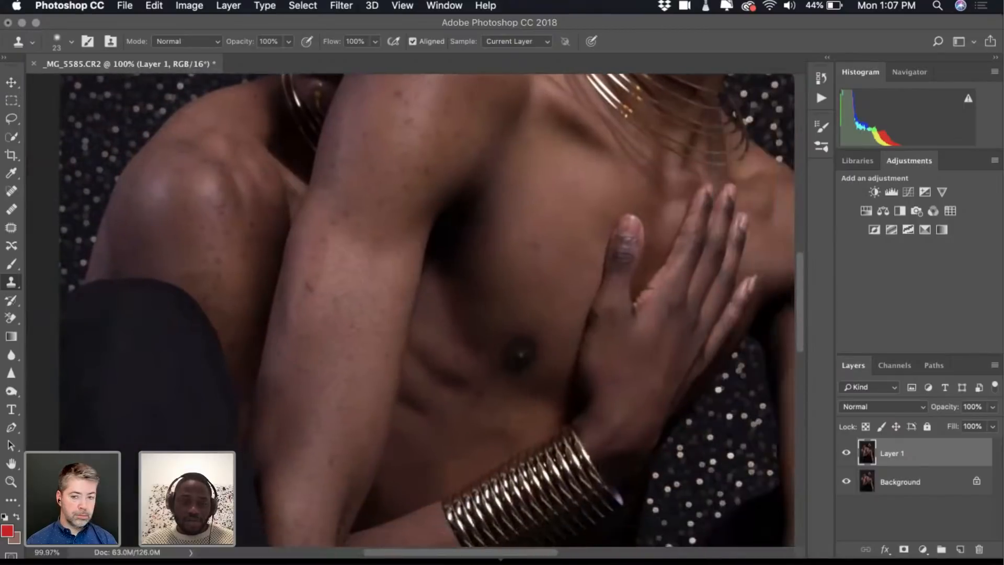
# Clone out the small reddish blemish beside the larger dark spot on the front man's shoulder
pyautogui.scroll(5, 362, 269)
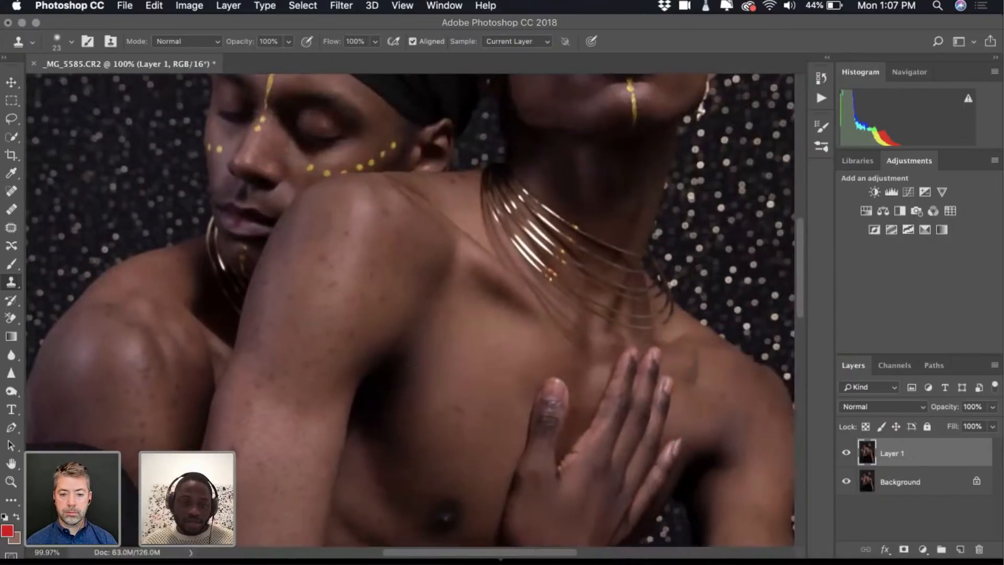
pyautogui.scroll(6, 324, 258)
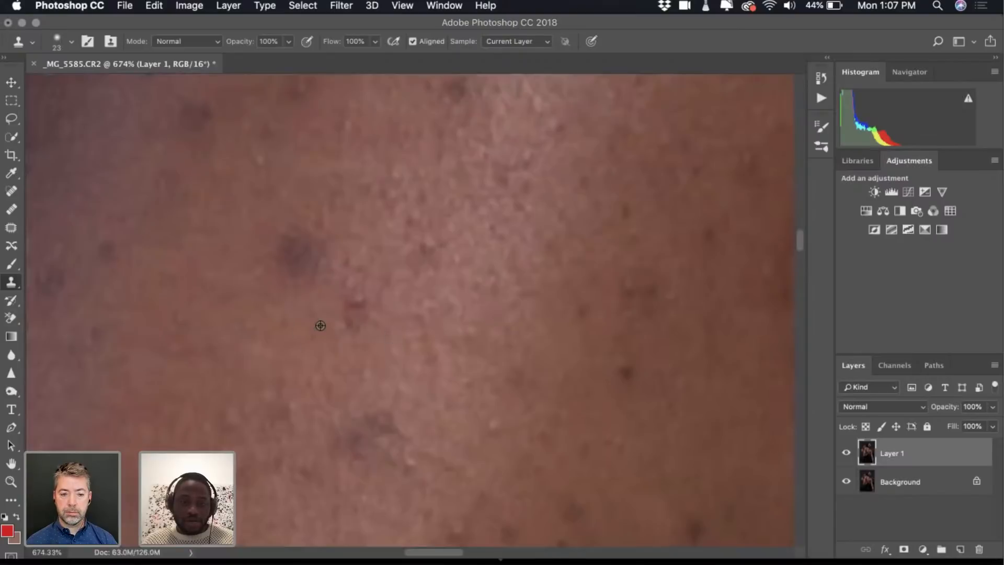
pyautogui.click(355, 305)
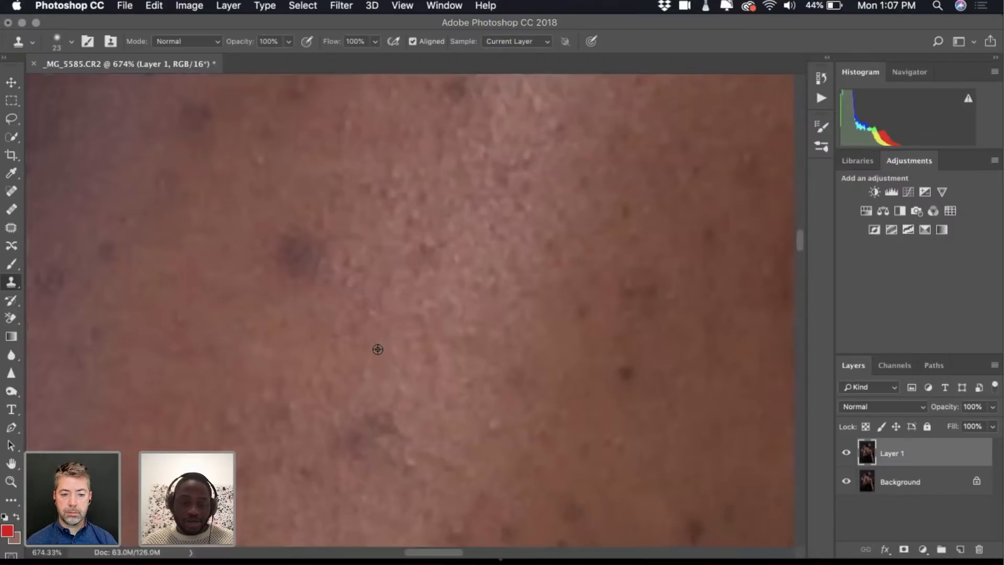
# Clone out the small bright speck on the front man's upper arm near the elbow crease
pyautogui.scroll(-6, 378, 348)
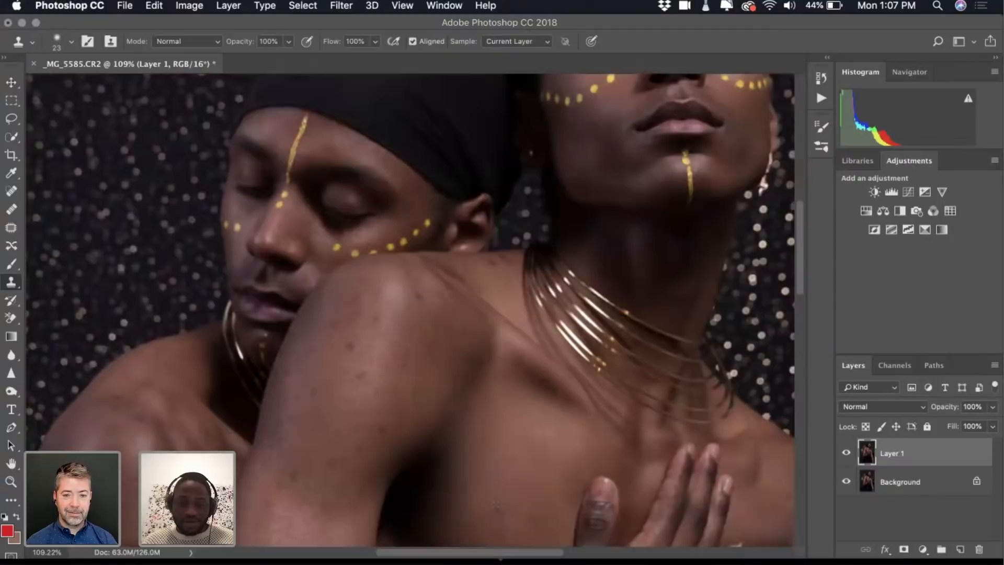
pyautogui.scroll(-5, 411, 313)
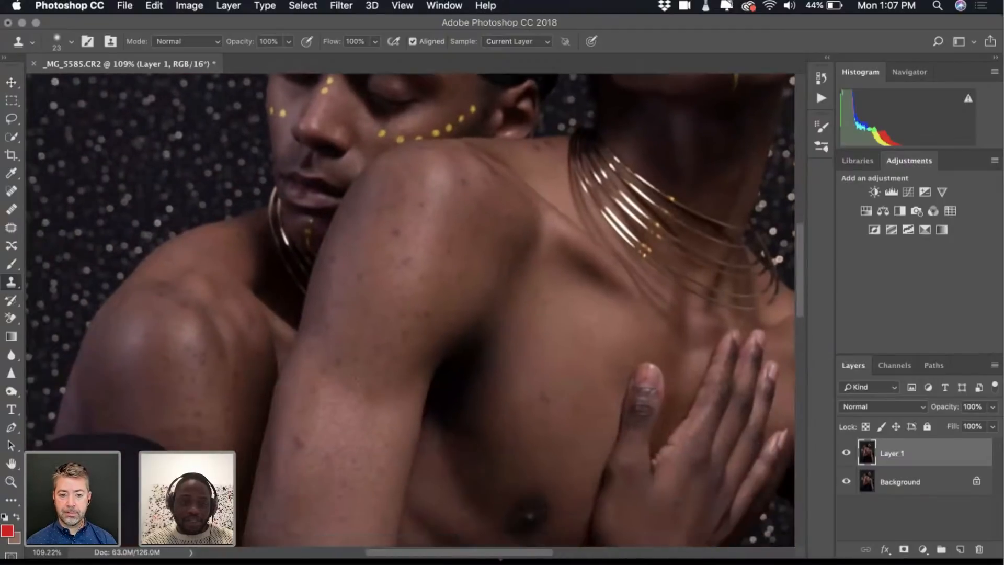
pyautogui.scroll(5, 355, 382)
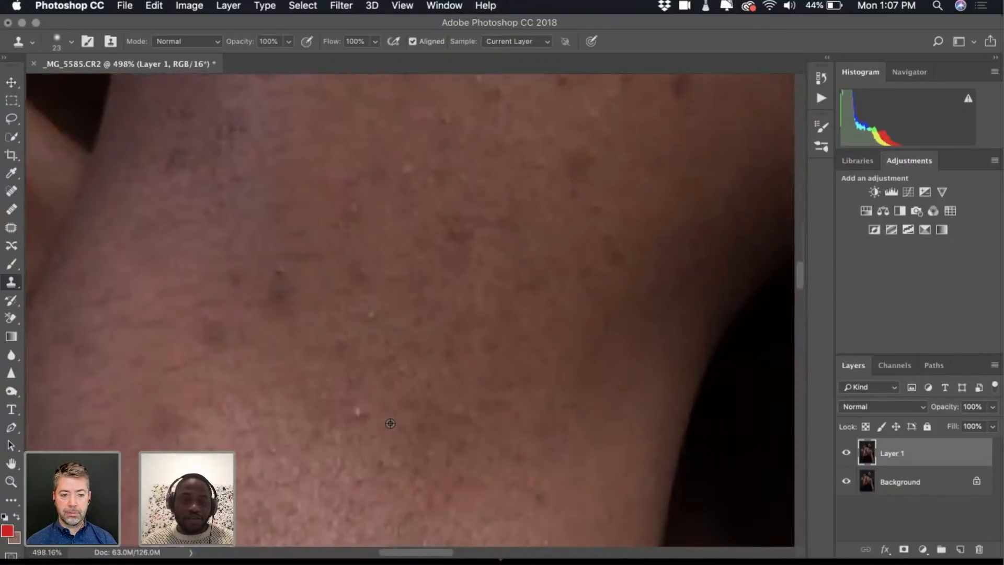
pyautogui.click(359, 414)
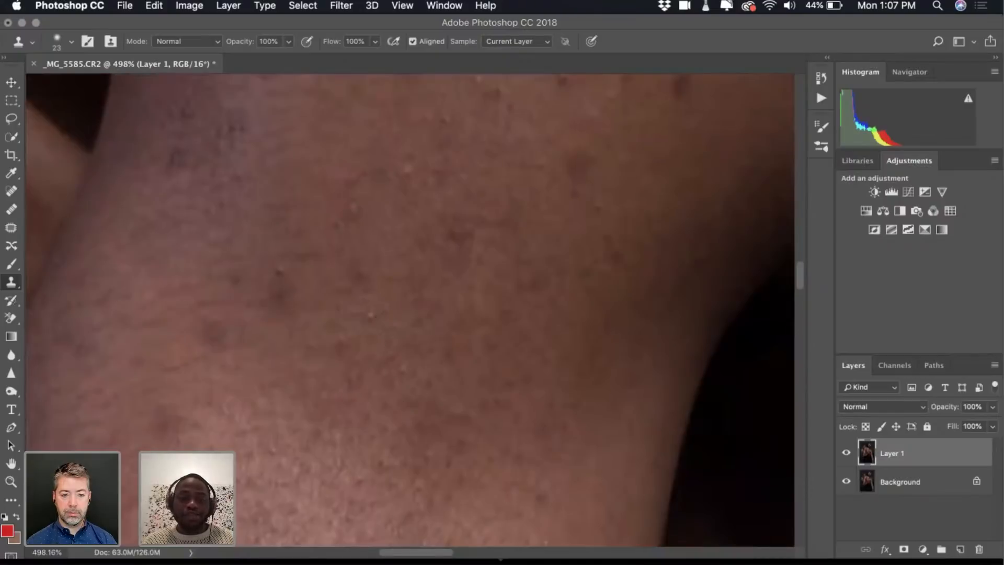
# Examine the skin on the front man's arm and the embracing man's shoulder up close, plus the surrounding portrait, for remaining blemishes
pyautogui.scroll(1, 354, 382)
pyautogui.hscroll(1, 354, 381)
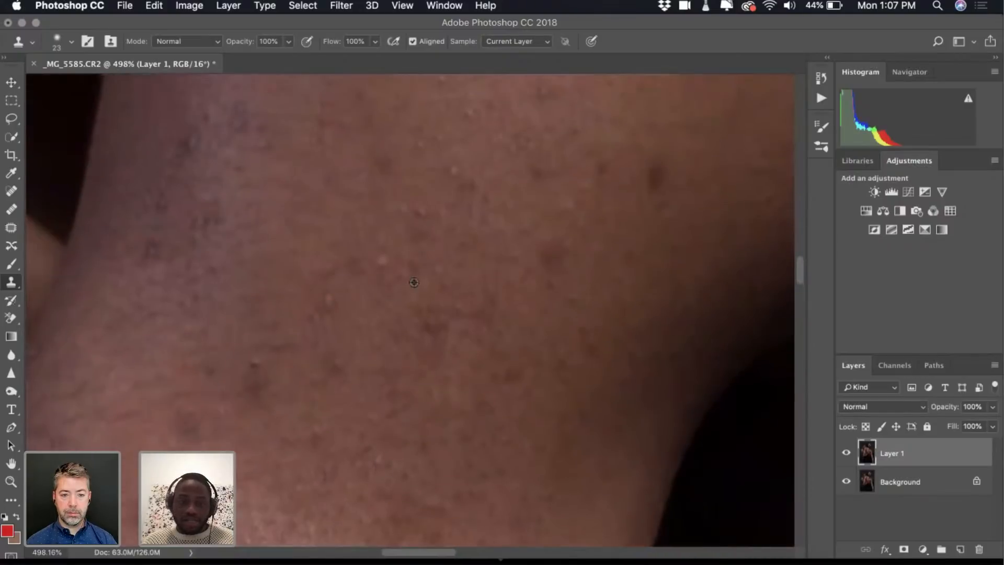
pyautogui.scroll(3, 465, 211)
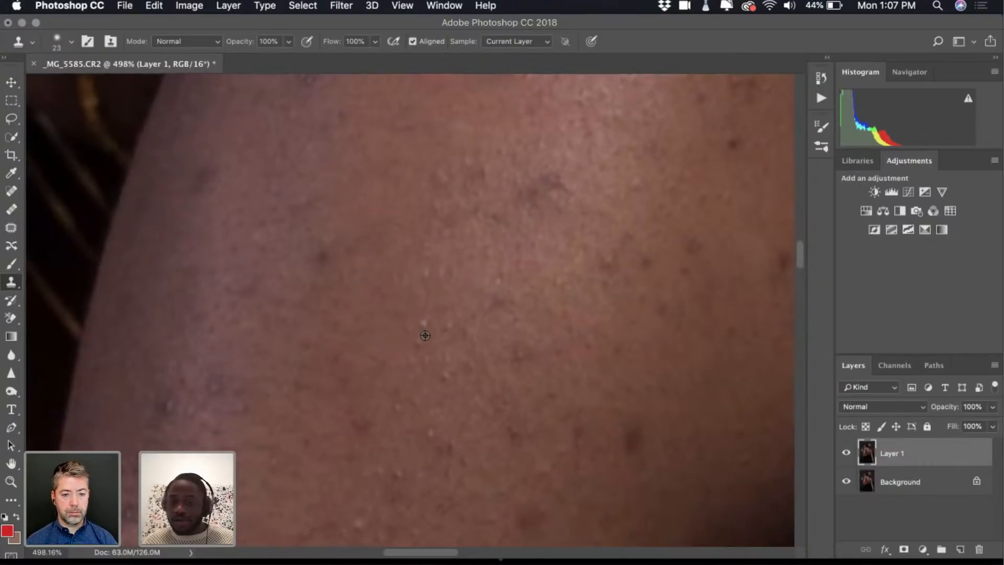
pyautogui.scroll(-3, 444, 463)
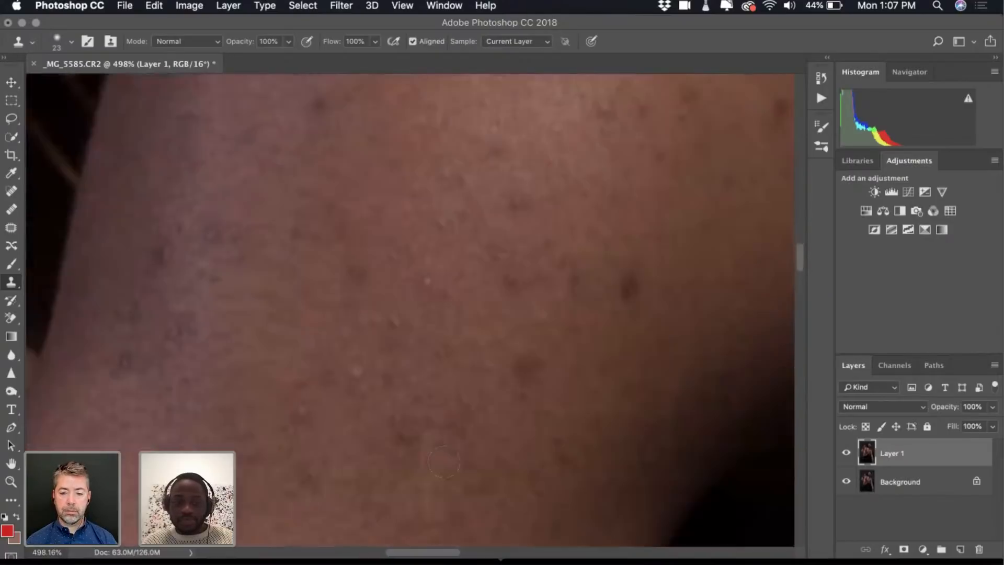
pyautogui.scroll(-3, 444, 462)
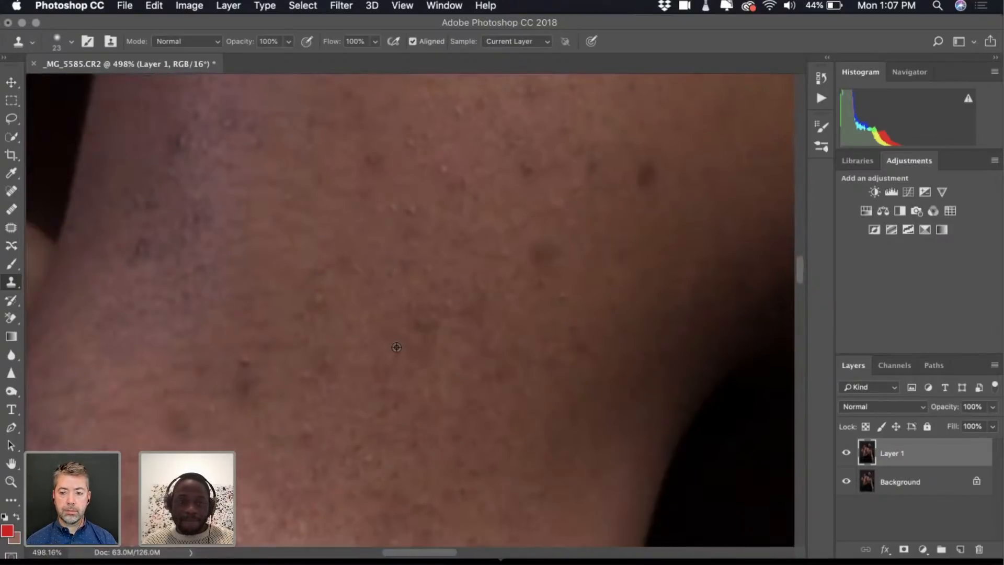
pyautogui.scroll(-8, 396, 346)
pyautogui.scroll(-5, 396, 347)
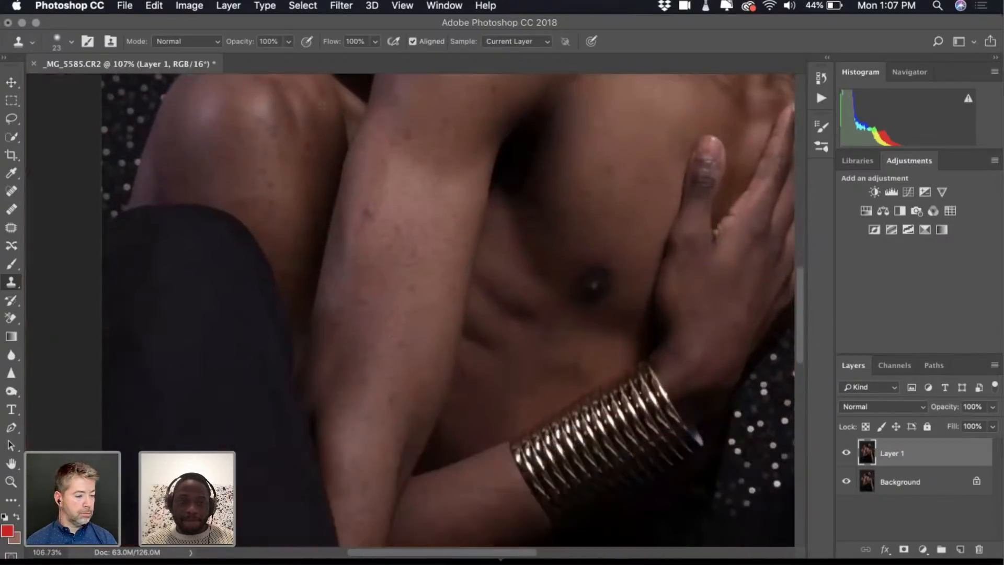
pyautogui.scroll(5, 324, 136)
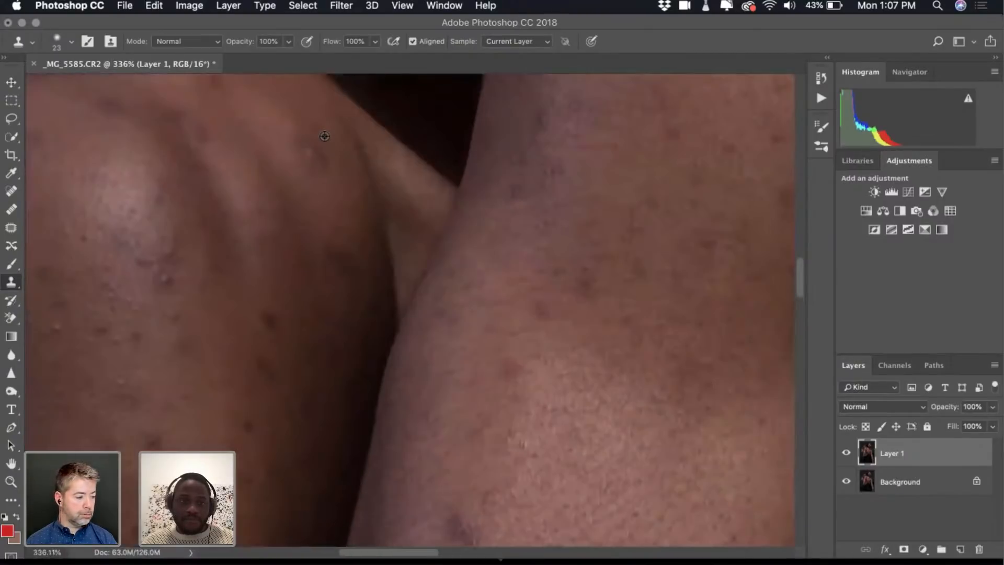
pyautogui.scroll(-5, 319, 169)
pyautogui.scroll(-3, 418, 189)
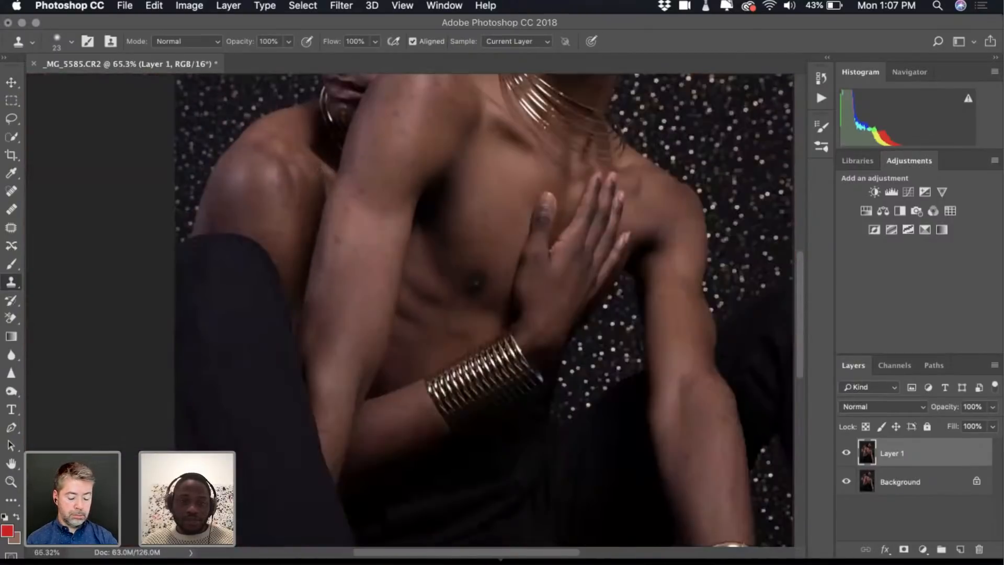
pyautogui.scroll(-3, 507, 203)
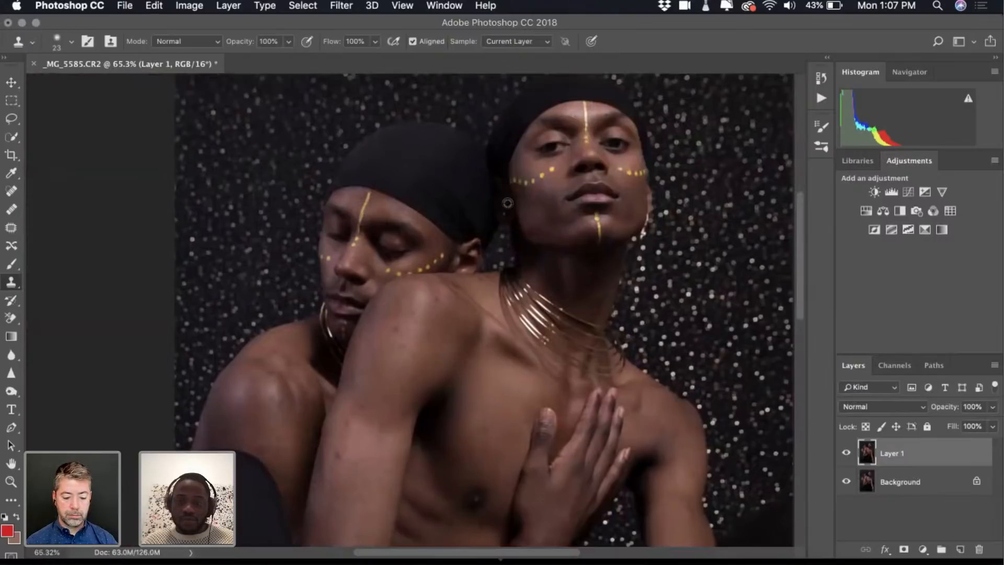
# Merge the retouched Layer 1 down into the Background layer
pyautogui.scroll(-2, 507, 203)
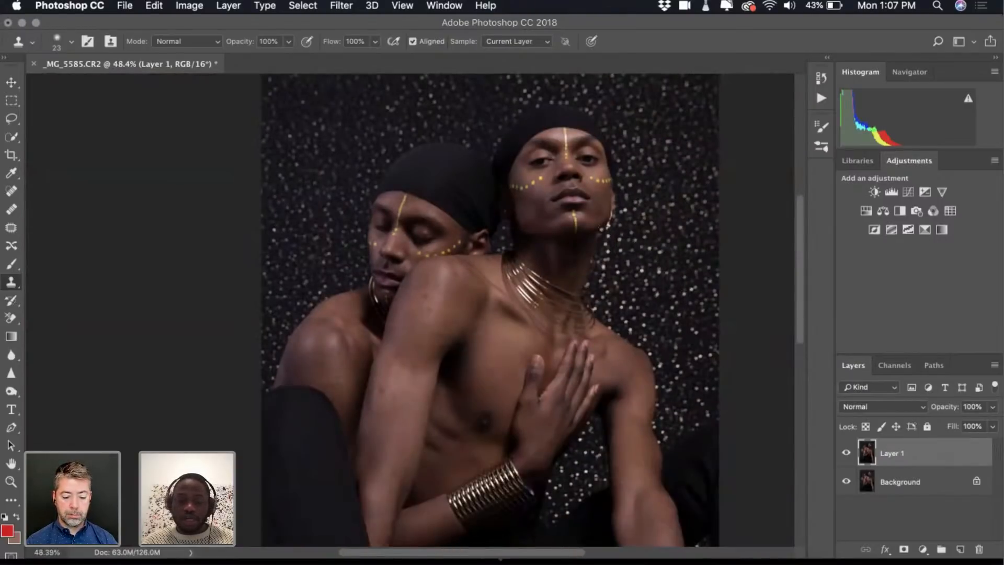
pyautogui.press('super+e')
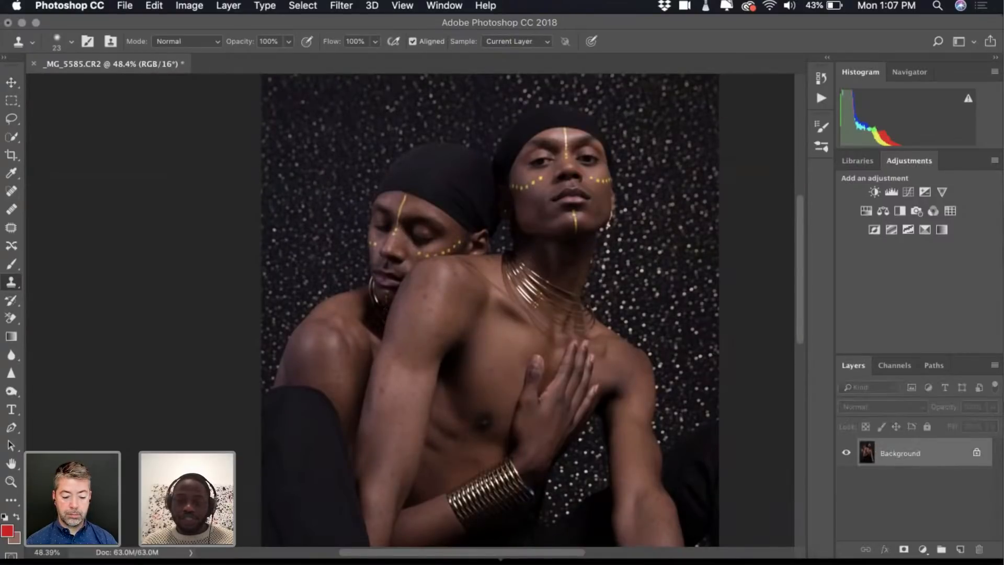
pyautogui.scroll(-2, 397, 264)
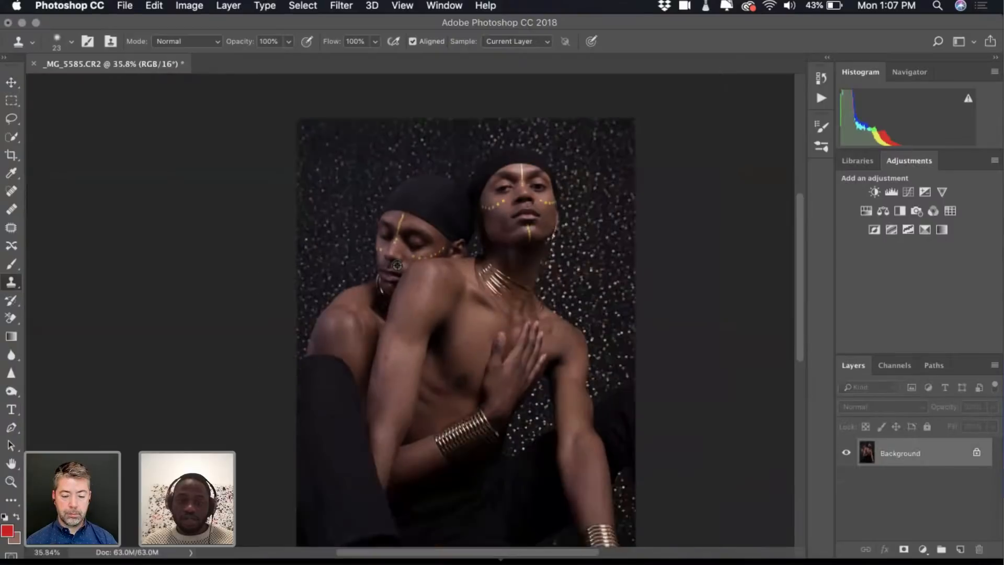
# Duplicate the Background layer twice, hide the upper copy and make Layer 1 active
pyautogui.press('super+j')
pyautogui.press('super+j')
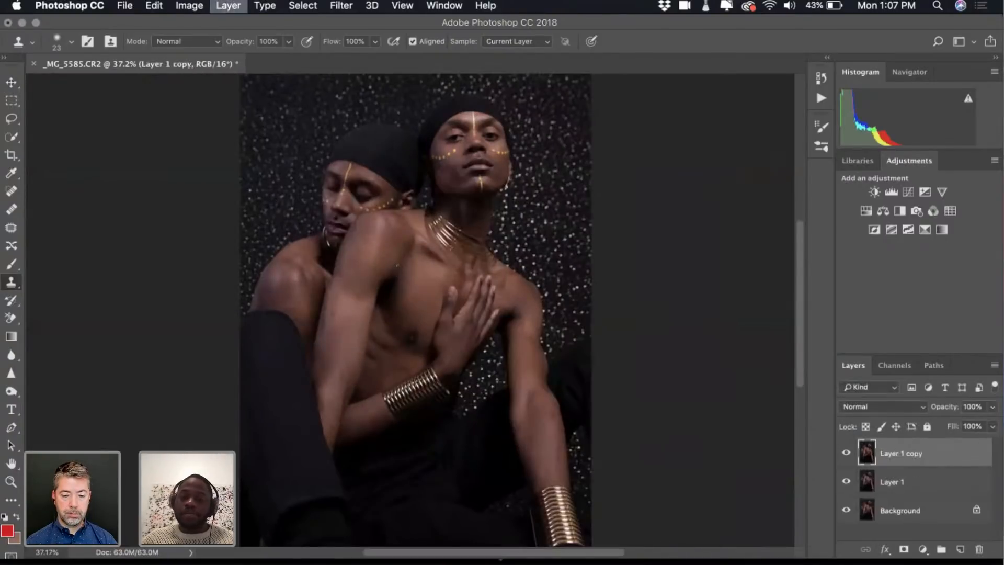
pyautogui.click(846, 457)
pyautogui.click(916, 487)
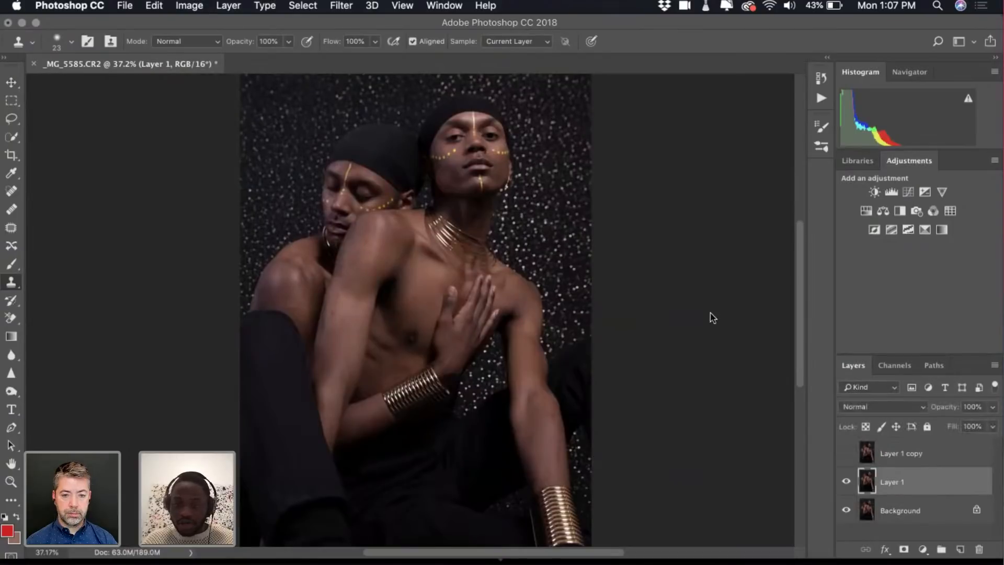
# Apply a Gaussian Blur with a radius of about 9.5 pixels to Layer 1
pyautogui.click(341, 6)
pyautogui.moveTo(367, 178)
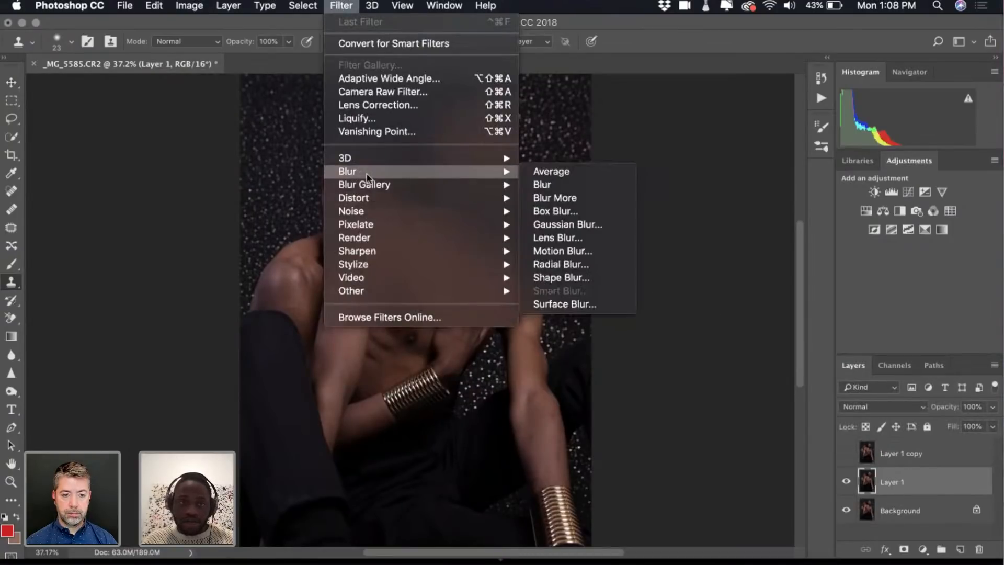
pyautogui.click(570, 225)
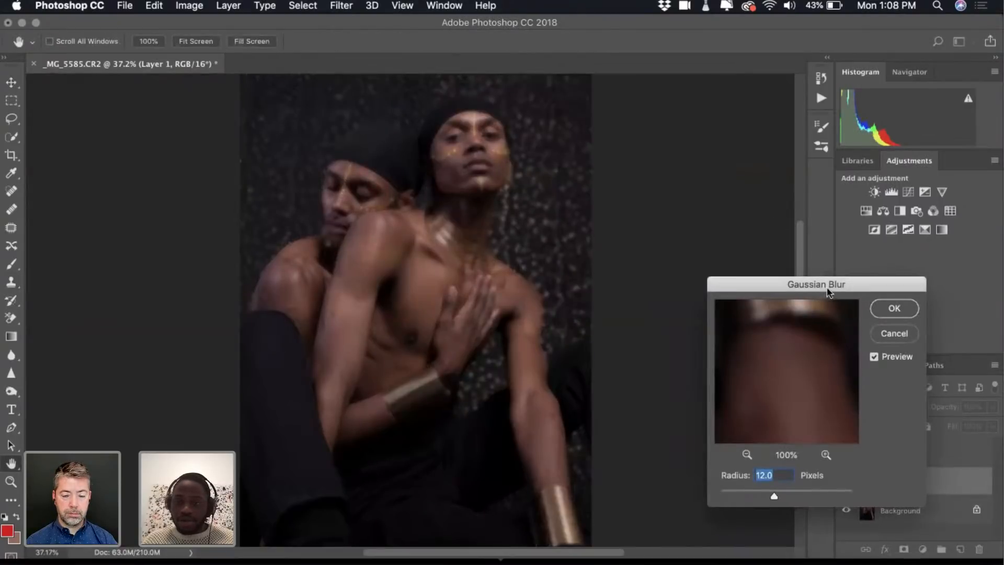
pyautogui.moveTo(828, 292); pyautogui.dragTo(788, 128)
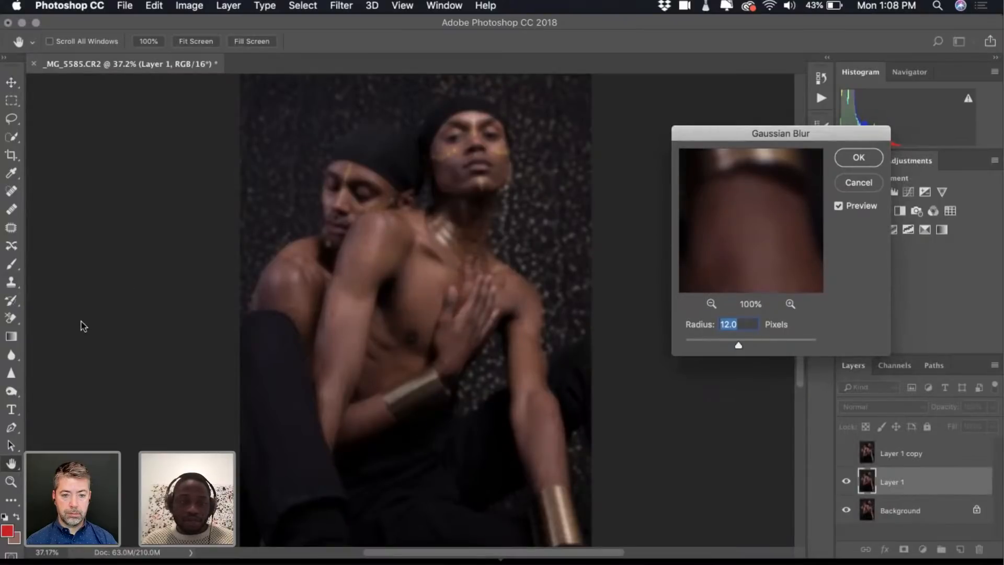
pyautogui.moveTo(737, 346)
pyautogui.mouseDown()
pyautogui.moveTo(725, 347)
pyautogui.moveTo(737, 347)
pyautogui.mouseUp()
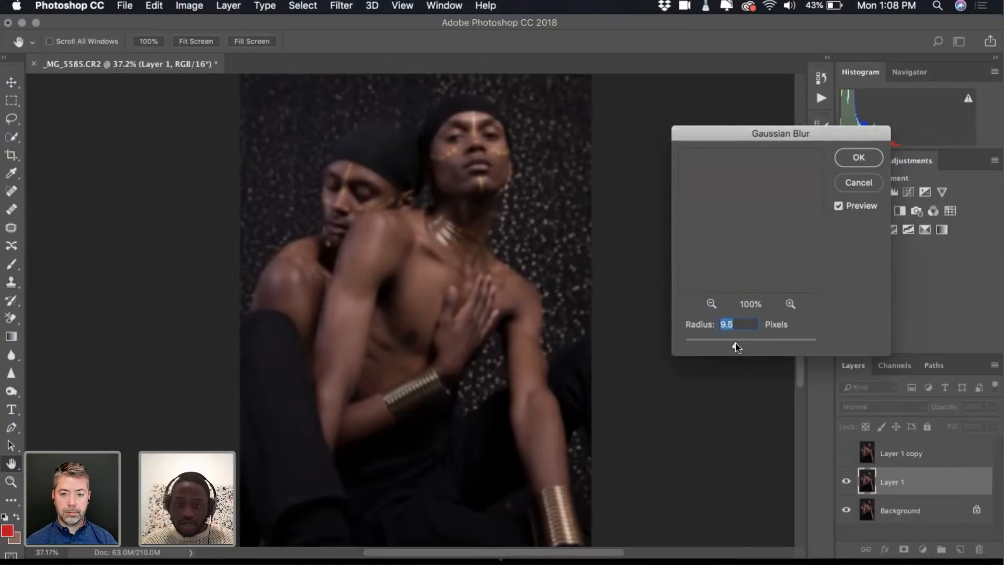
pyautogui.click(867, 156)
# Make the hidden Layer 1 copy visible again and select it
pyautogui.click(846, 454)
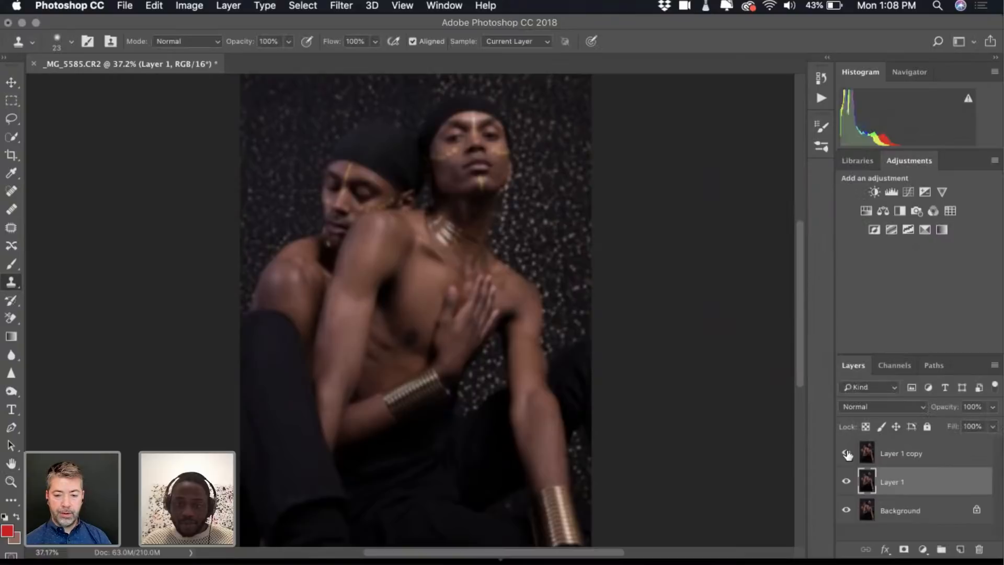
pyautogui.click(891, 461)
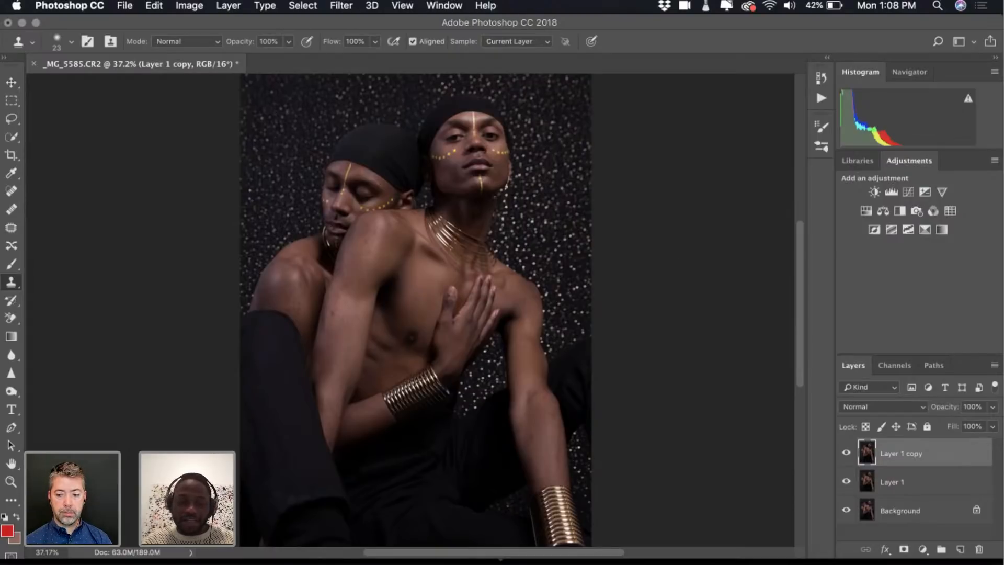
pyautogui.click(189, 6)
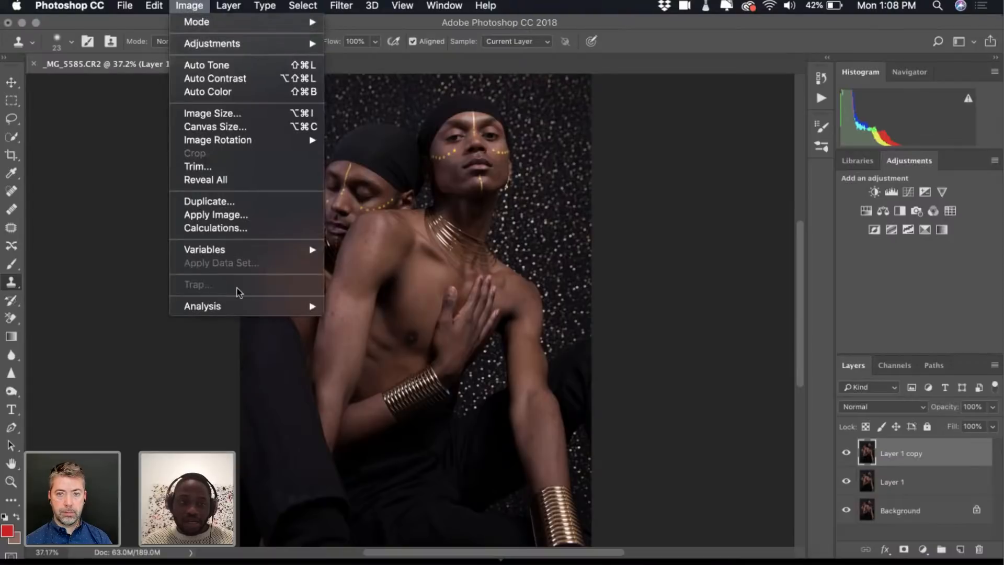
pyautogui.click(222, 217)
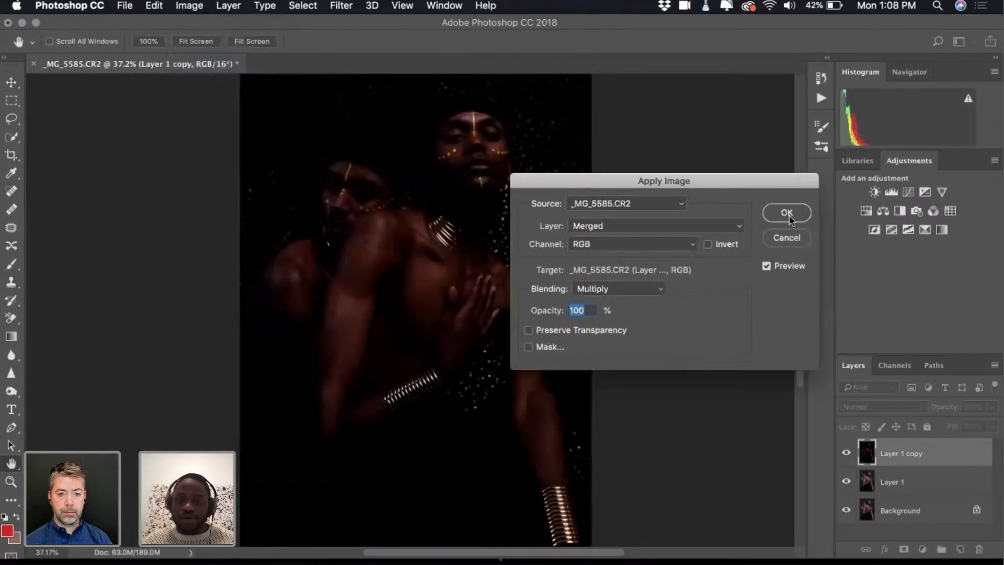
pyautogui.press('Return')
# Use Apply Image on Layer 1 copy with Layer 1 as source layer, Subtract blending, scale 2 and offset 128
pyautogui.click(155, 6)
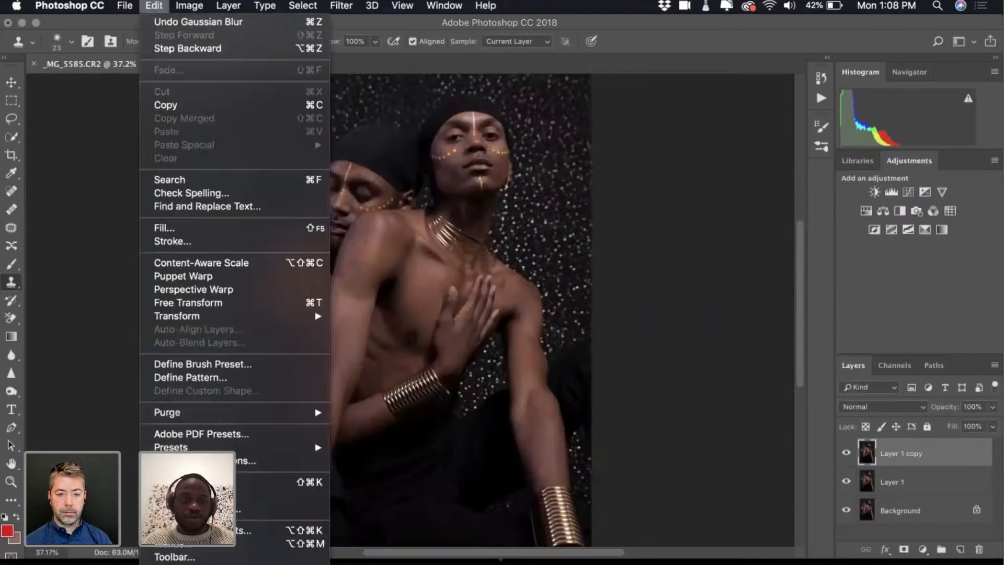
pyautogui.moveTo(189, 6)
pyautogui.click(223, 217)
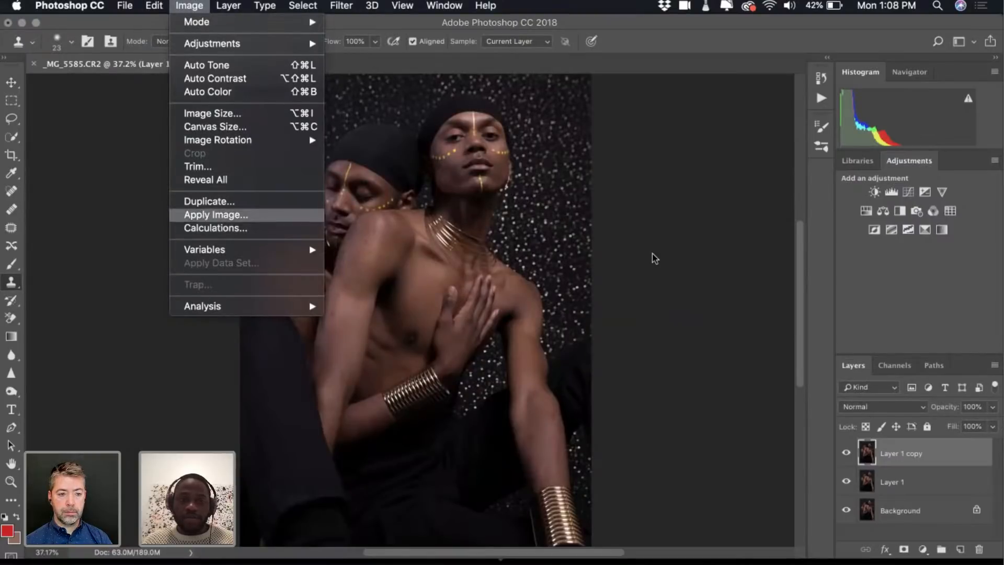
pyautogui.click(625, 225)
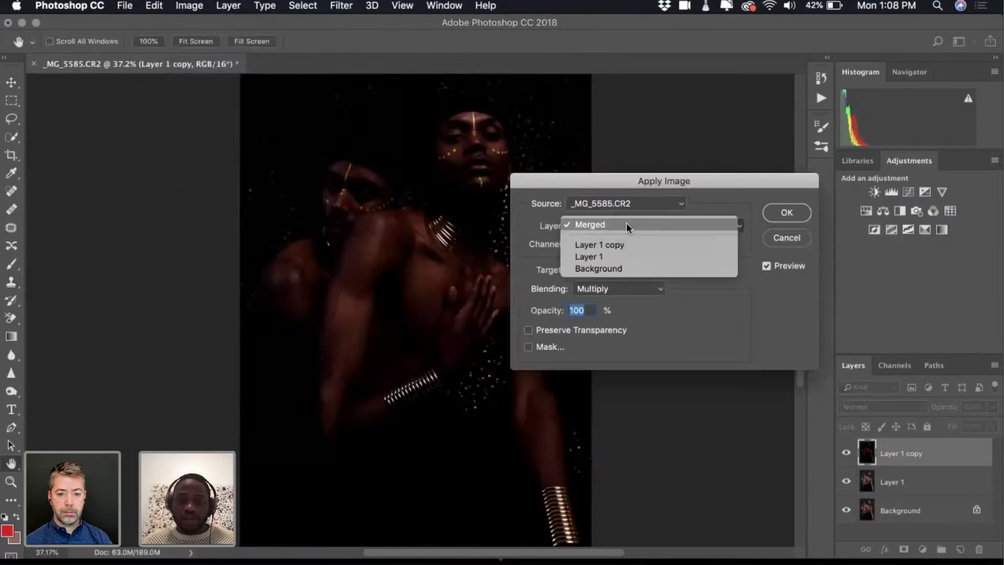
pyautogui.click(603, 255)
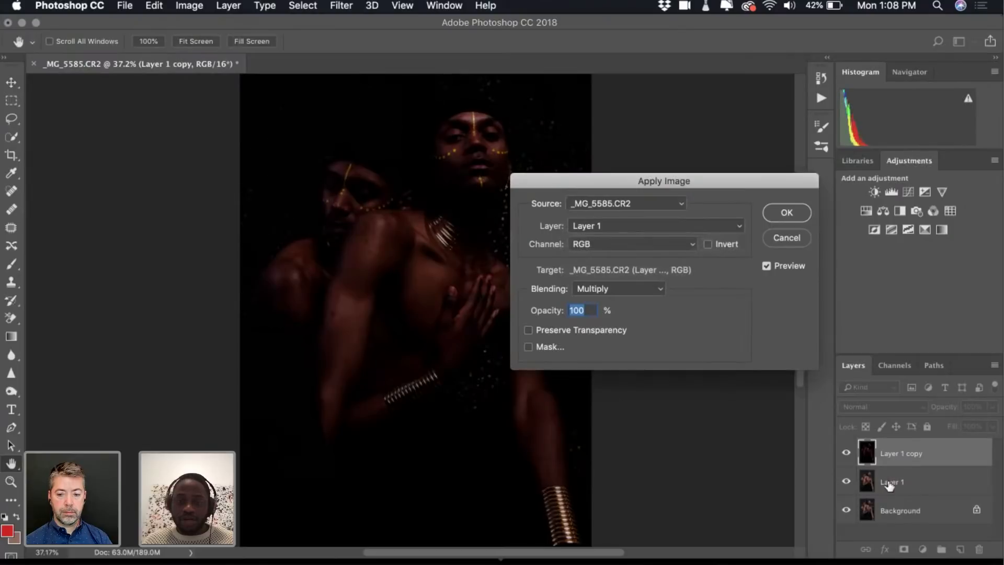
pyautogui.click(622, 290)
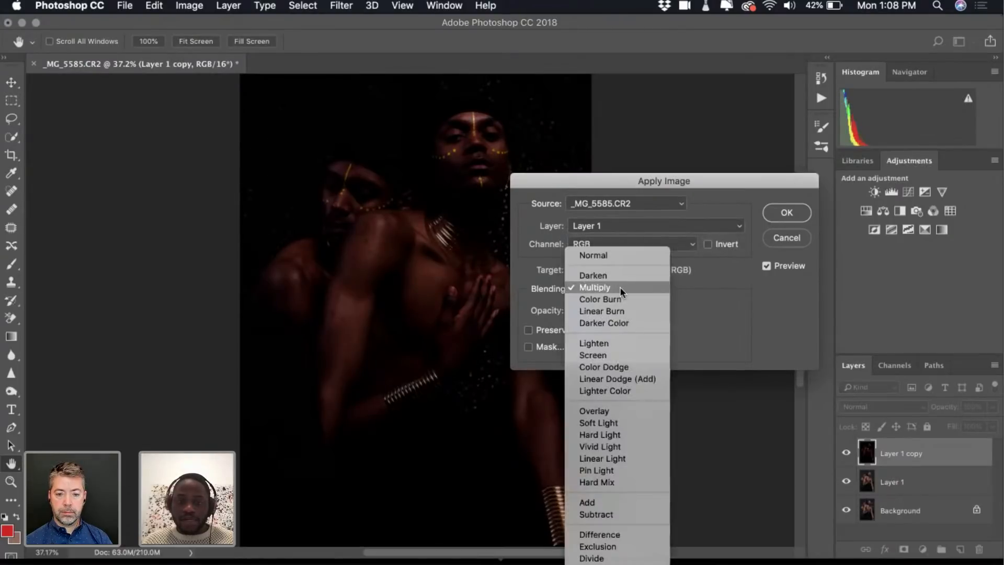
pyautogui.click(606, 514)
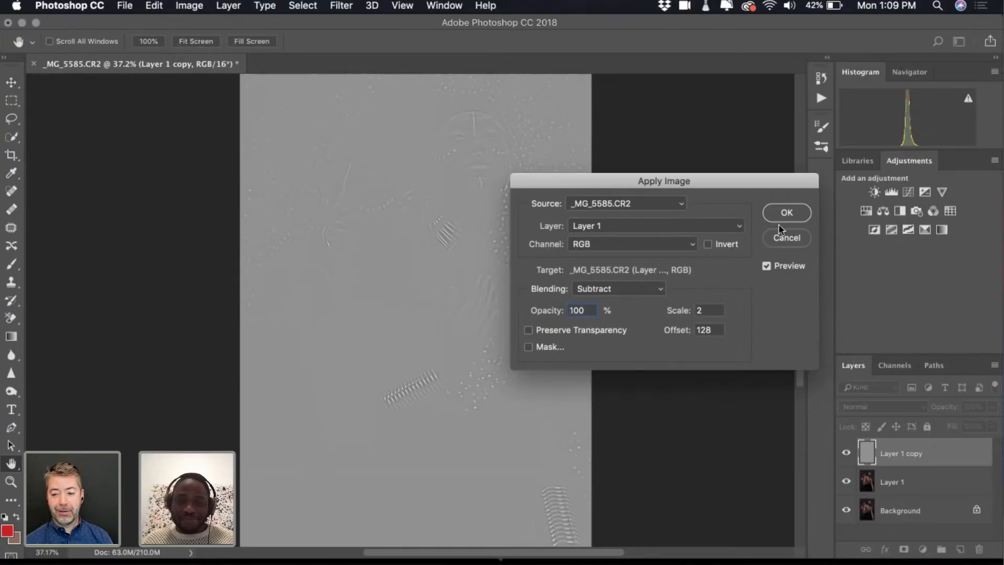
pyautogui.click(787, 212)
pyautogui.click(886, 408)
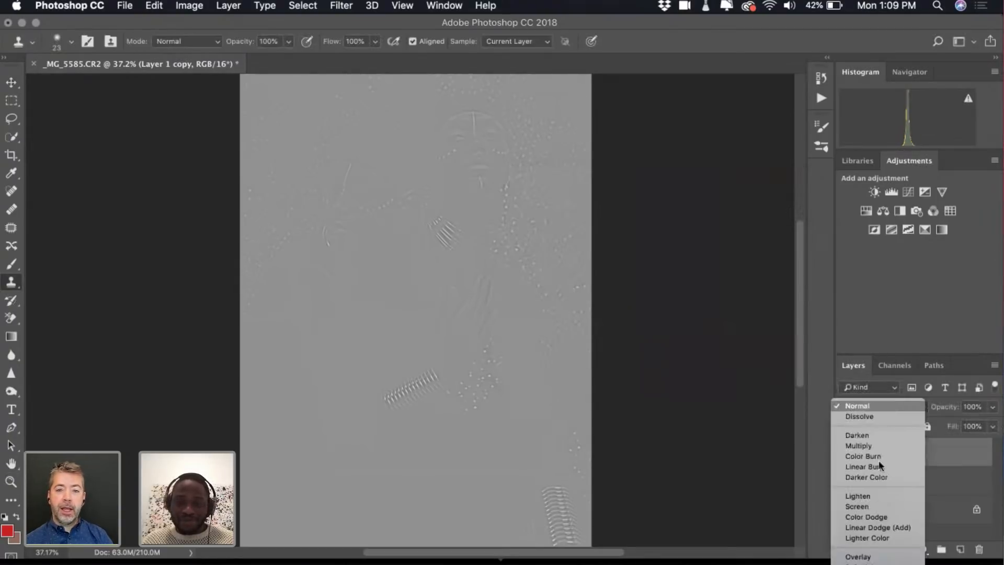
pyautogui.click(779, 422)
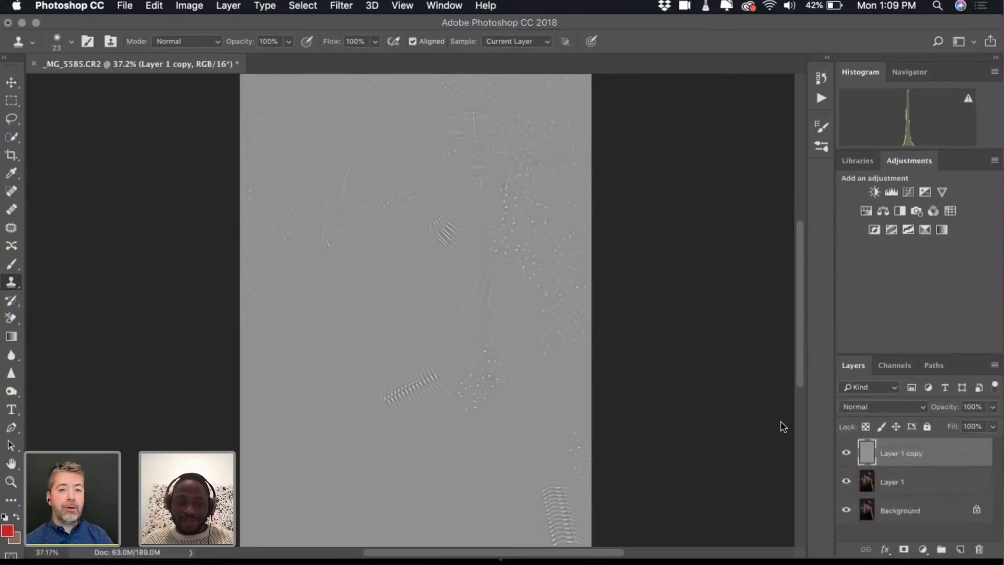
pyautogui.click(888, 403)
pyautogui.click(752, 380)
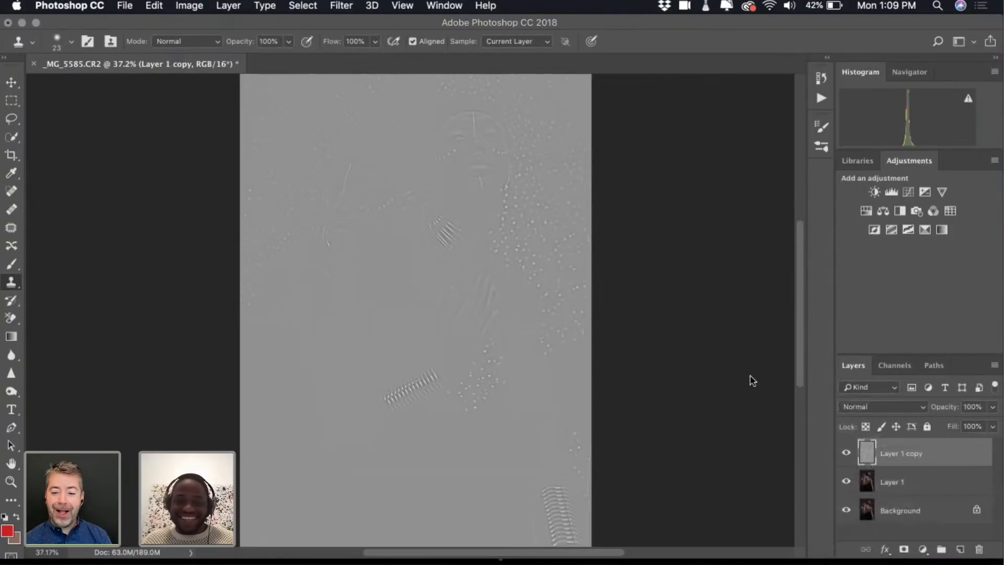
pyautogui.click(884, 407)
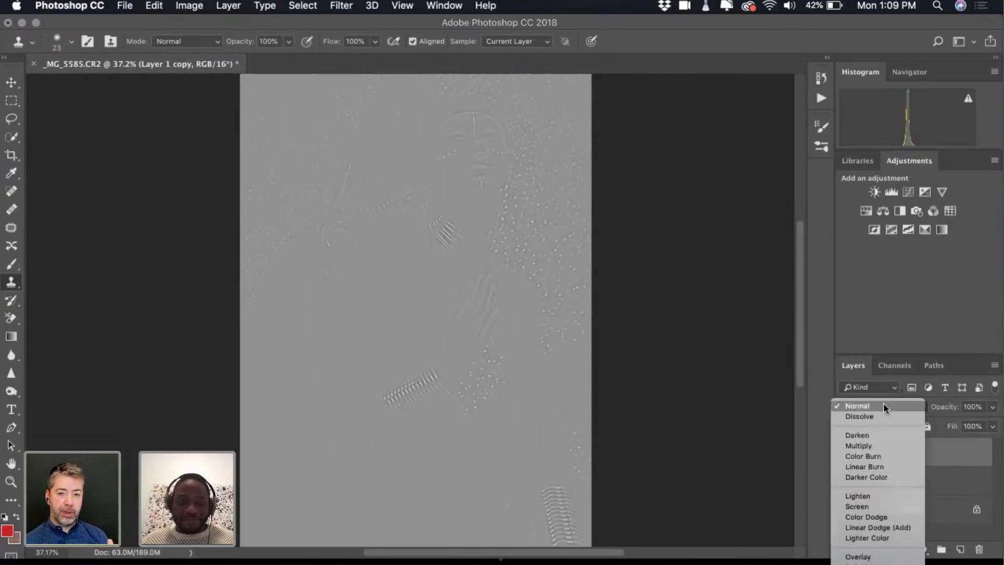
pyautogui.click(906, 383)
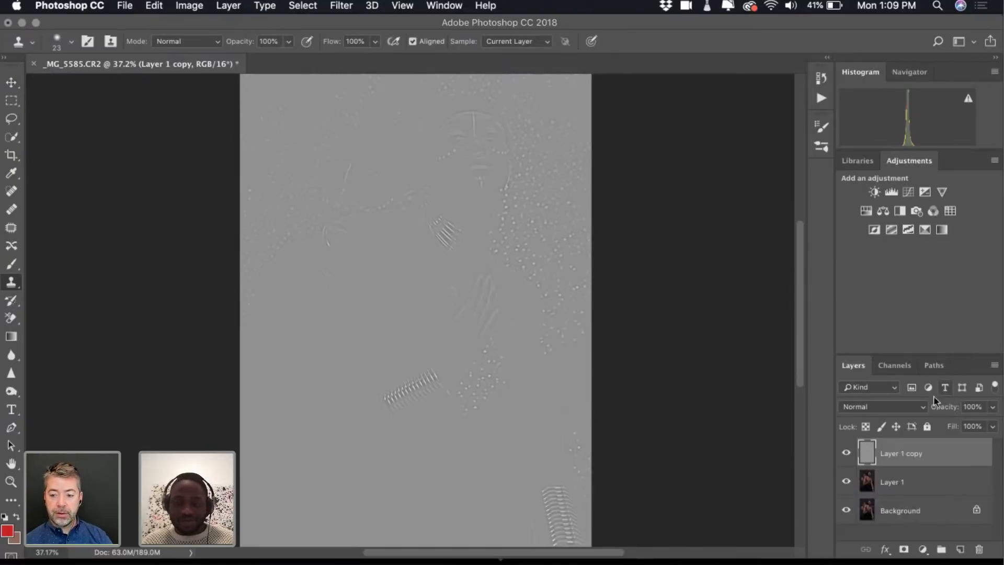
# Set the blend mode of the grey Layer 1 copy to Linear Light
pyautogui.click(917, 407)
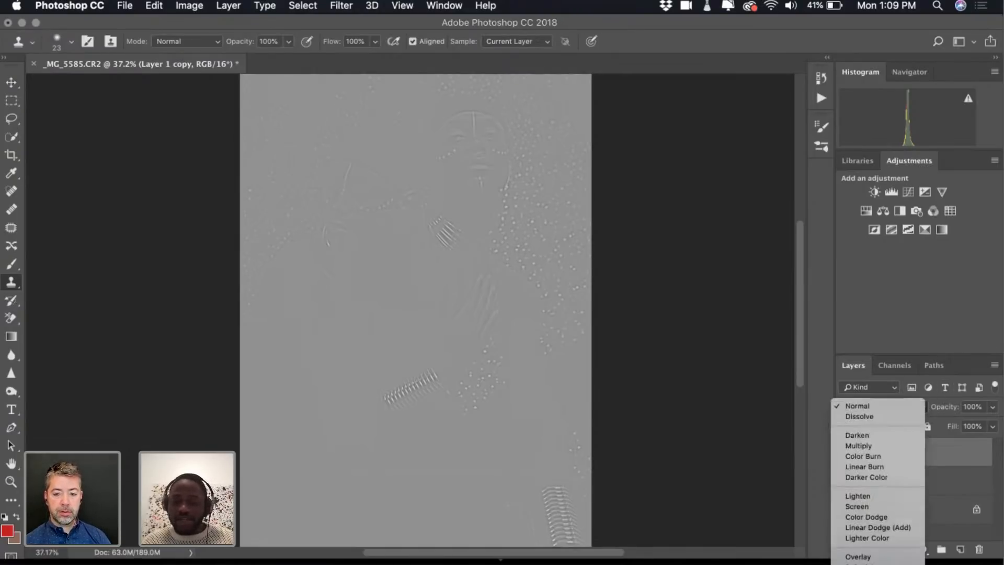
pyautogui.click(874, 534)
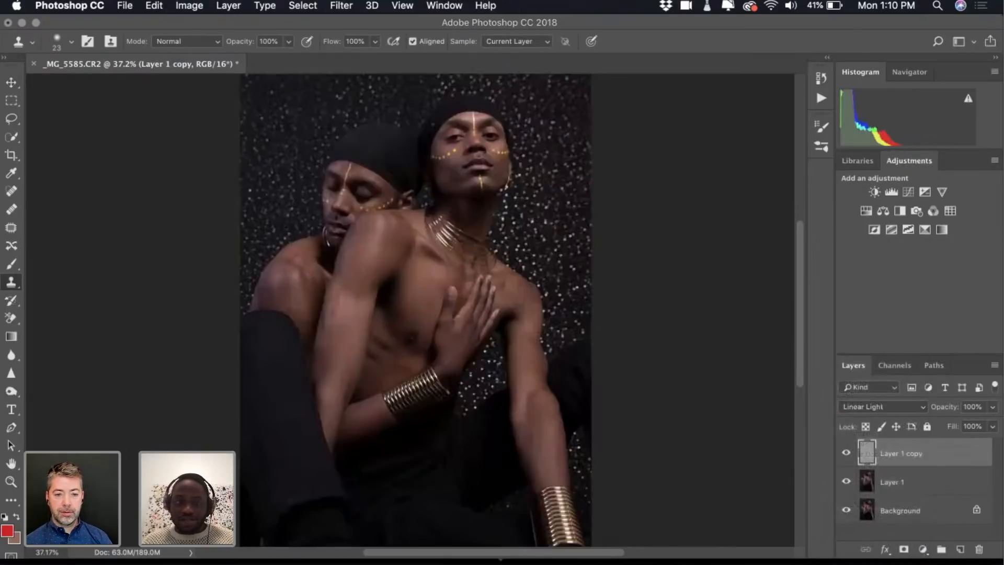
# Put Layer 1 and Layer 1 copy together into a new layer group
pyautogui.click(913, 482)
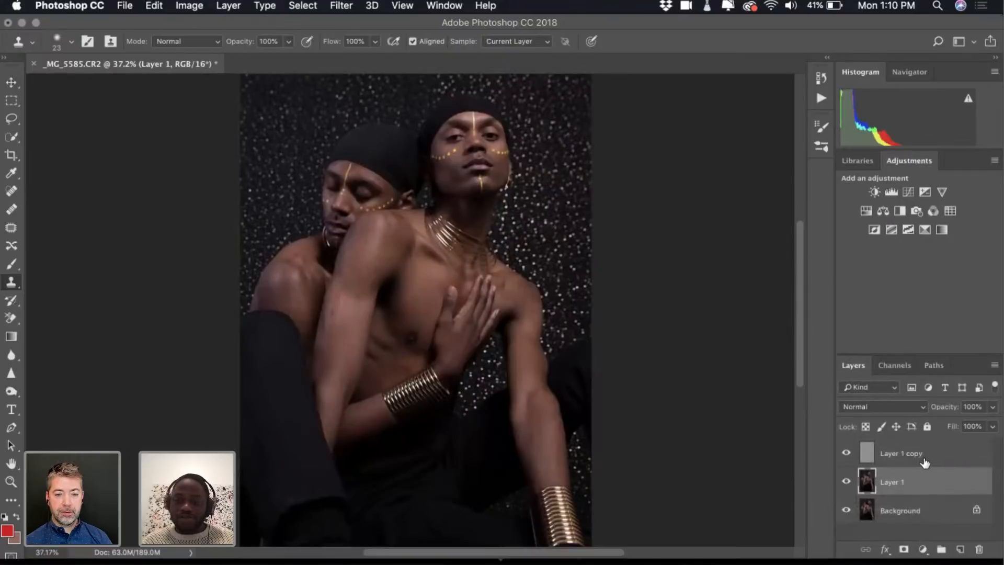
pyautogui.keyDown('shift'); pyautogui.click(929, 460); pyautogui.keyUp('shift')
pyautogui.click(942, 549)
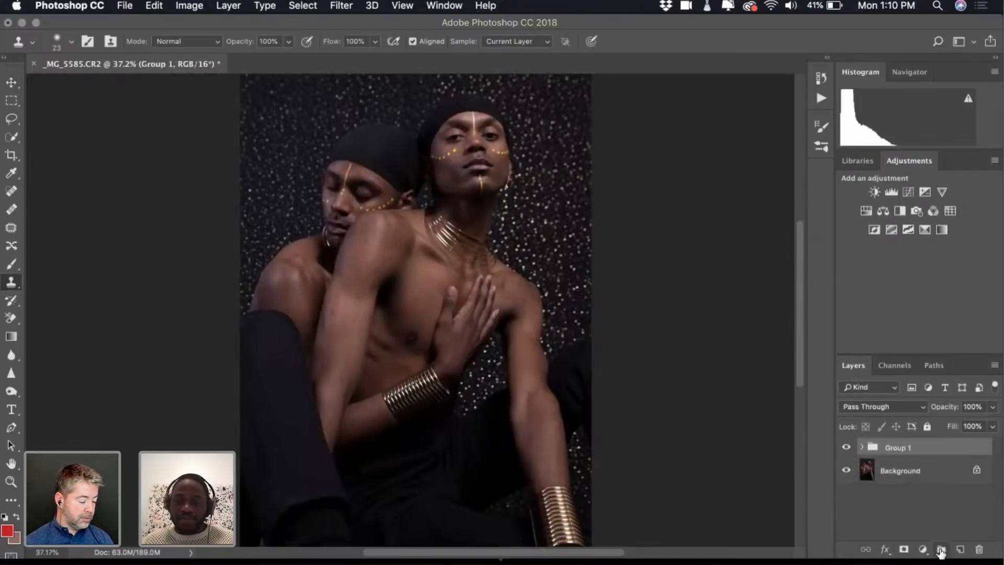
# Expand the new group and make the blurred Layer 1 inside it active
pyautogui.click(863, 448)
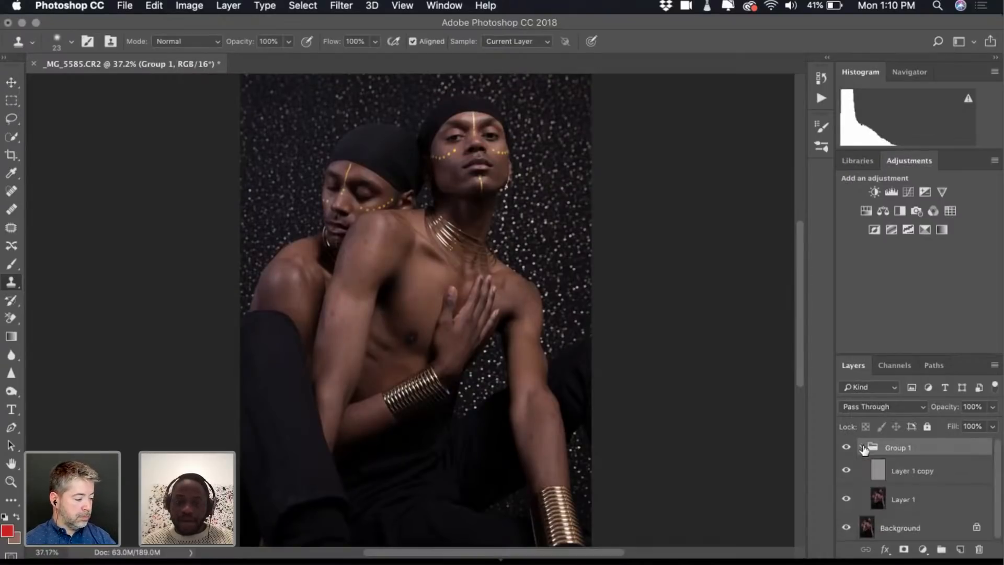
pyautogui.click(913, 473)
pyautogui.click(912, 501)
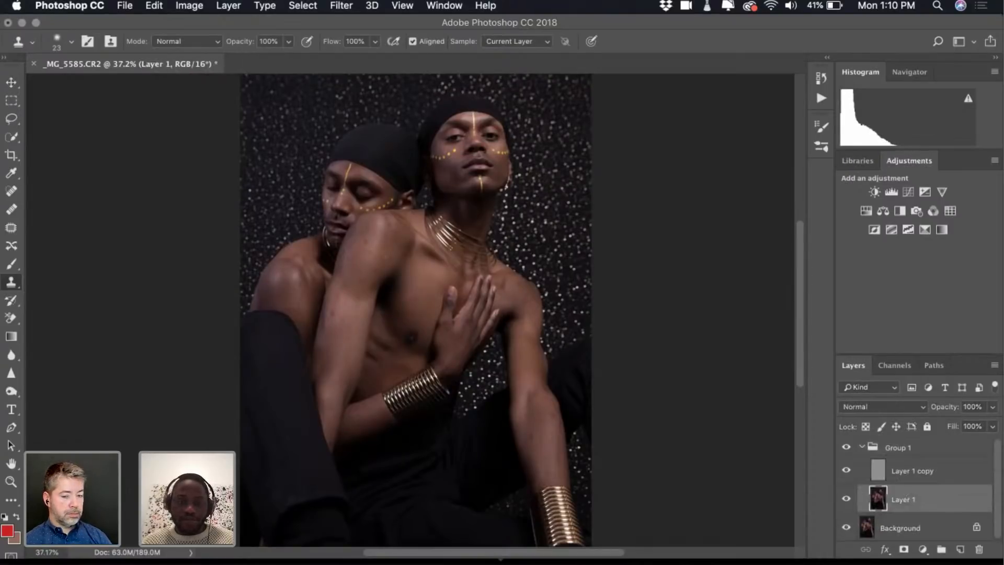
# Examine the skin on both men's faces, shoulders and chest up close for areas that need retouching
pyautogui.scroll(5, 362, 294)
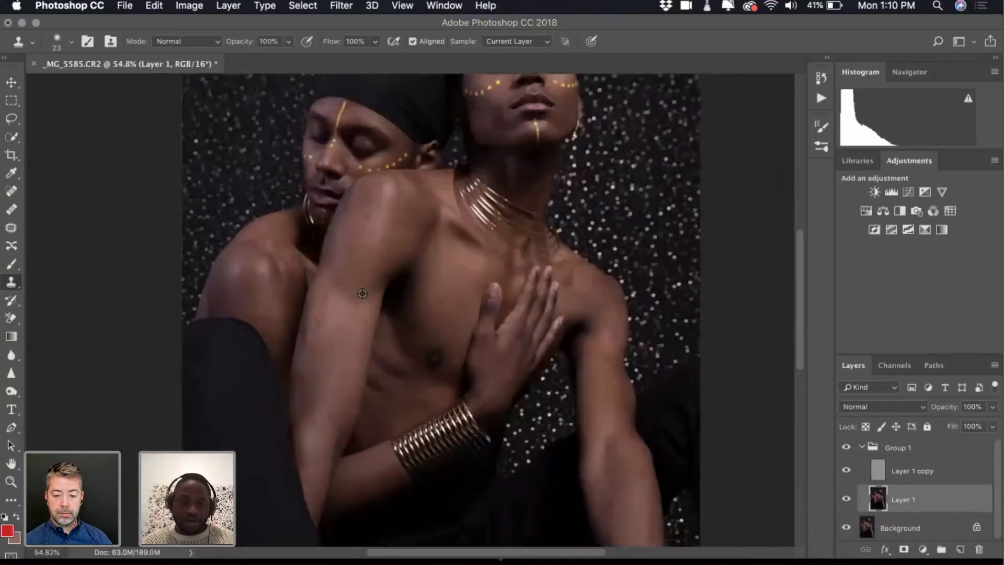
pyautogui.scroll(5, 362, 293)
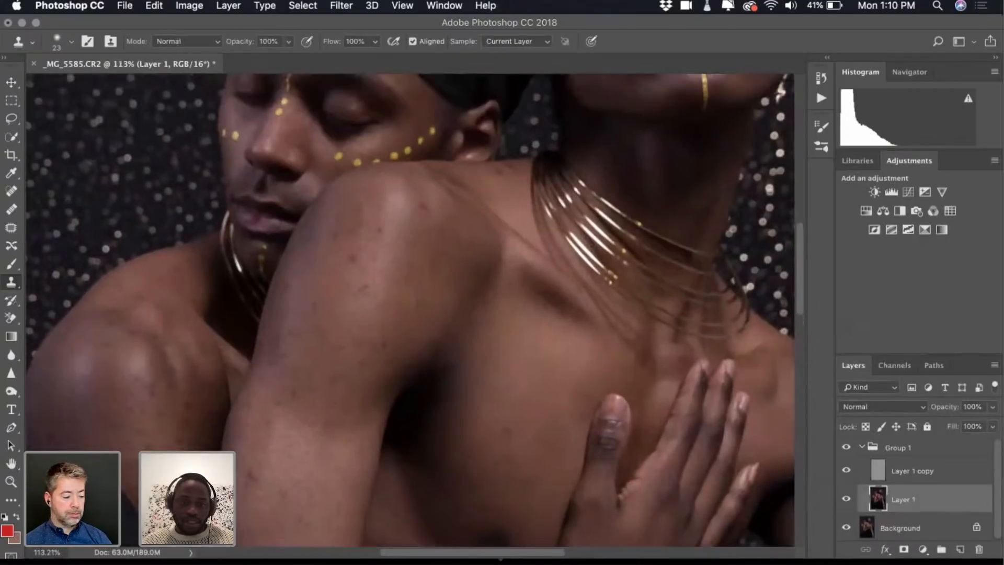
pyautogui.scroll(6, 362, 294)
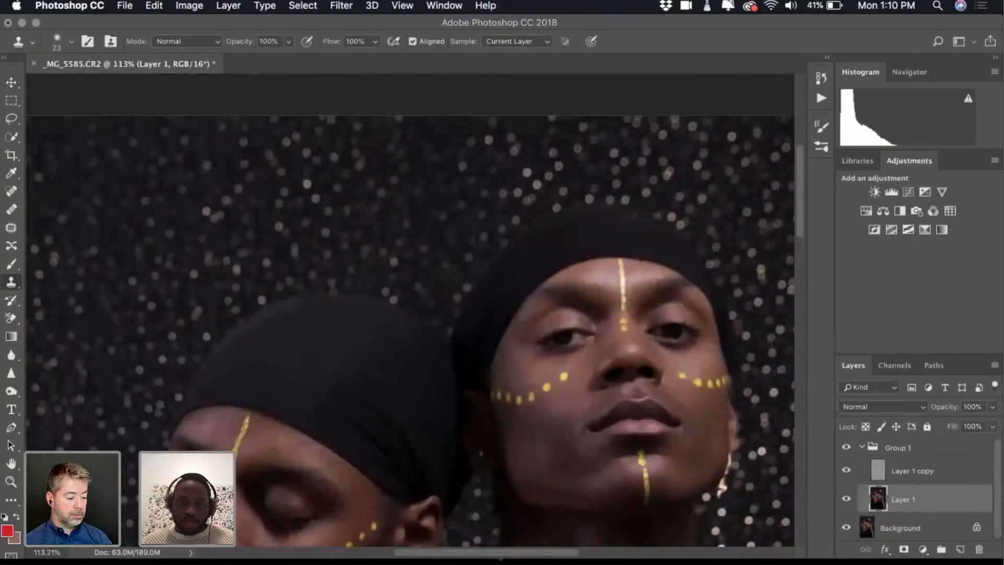
pyautogui.scroll(-5, 361, 294)
pyautogui.hscroll(-3, 362, 293)
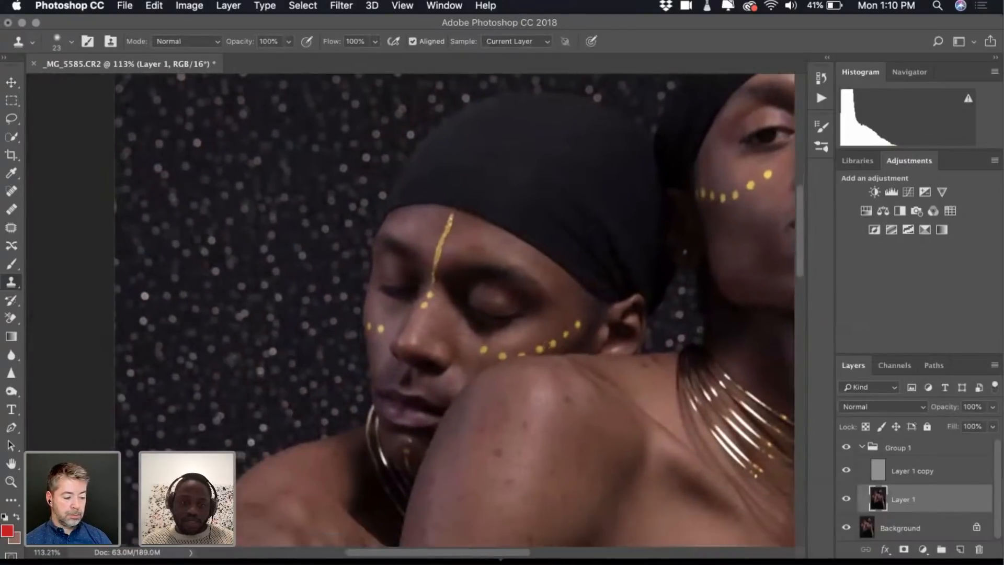
pyautogui.hscroll(5, 547, 345)
pyautogui.scroll(4, 547, 345)
pyautogui.scroll(5, 562, 266)
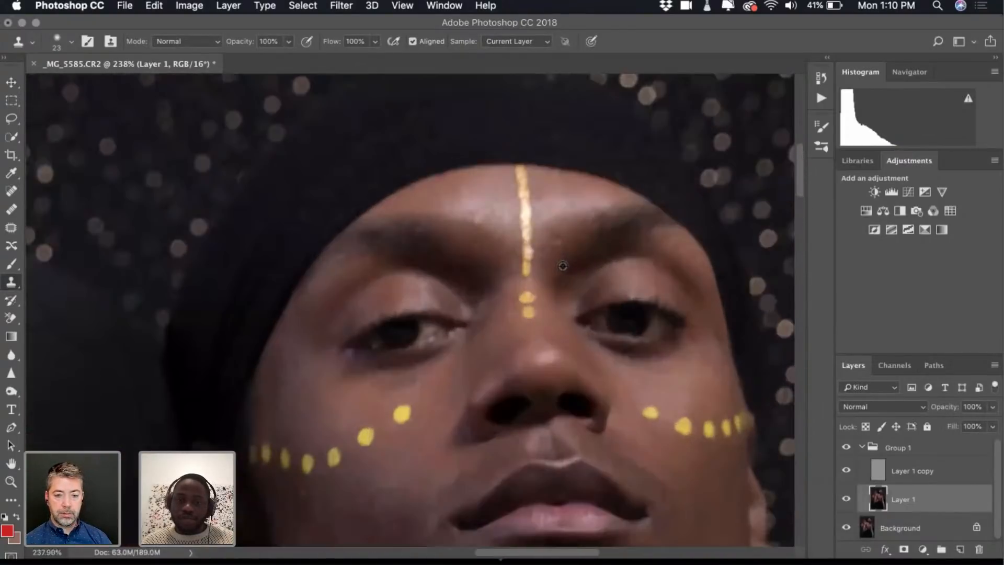
pyautogui.scroll(-3, 563, 266)
pyautogui.scroll(-2, 560, 434)
pyautogui.hscroll(-3, 559, 434)
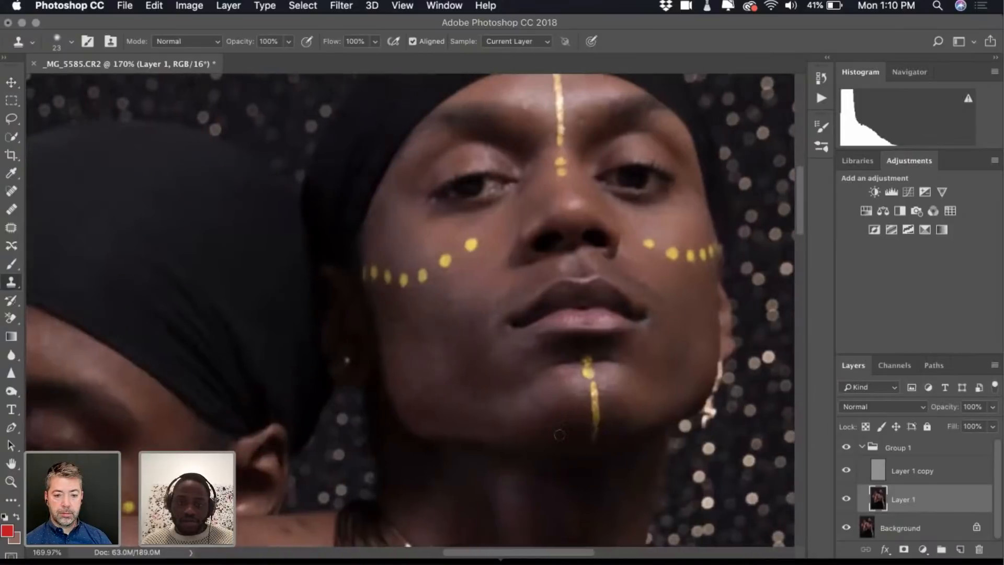
pyautogui.scroll(1, 560, 435)
pyautogui.scroll(-7, 559, 435)
pyautogui.hscroll(-6, 560, 435)
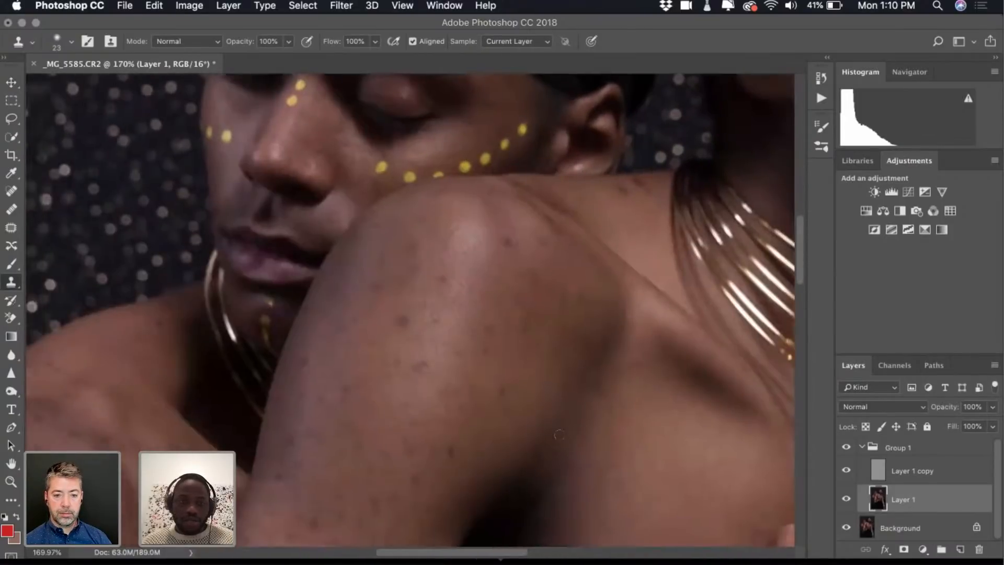
pyautogui.scroll(5, 559, 434)
pyautogui.hscroll(6, 560, 434)
pyautogui.scroll(3, 559, 435)
pyautogui.hscroll(2, 559, 435)
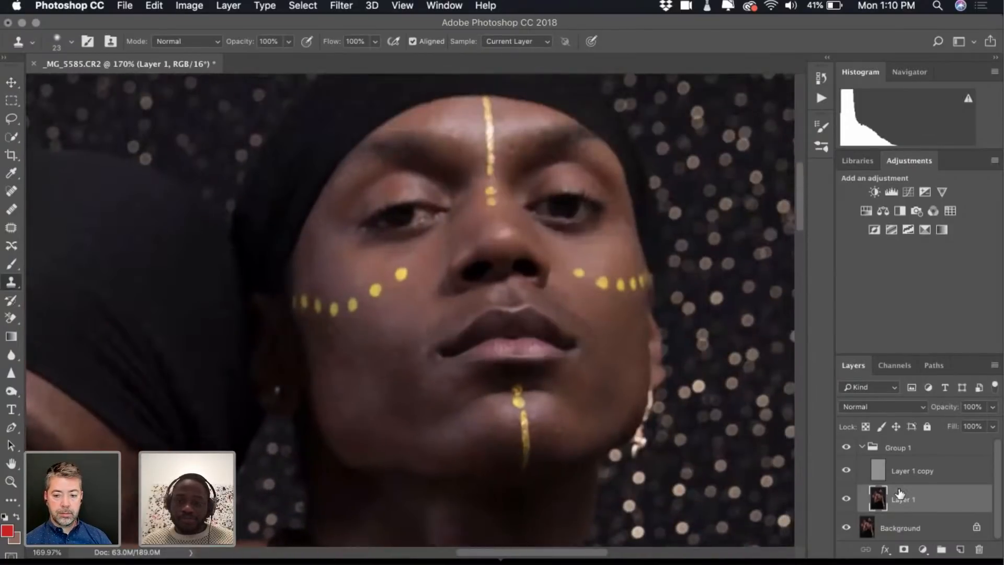
# Select the shadowed cheek and jaw area below the yellow dots on the upright man's face with the Lasso tool at 26 px feather
pyautogui.click(12, 119)
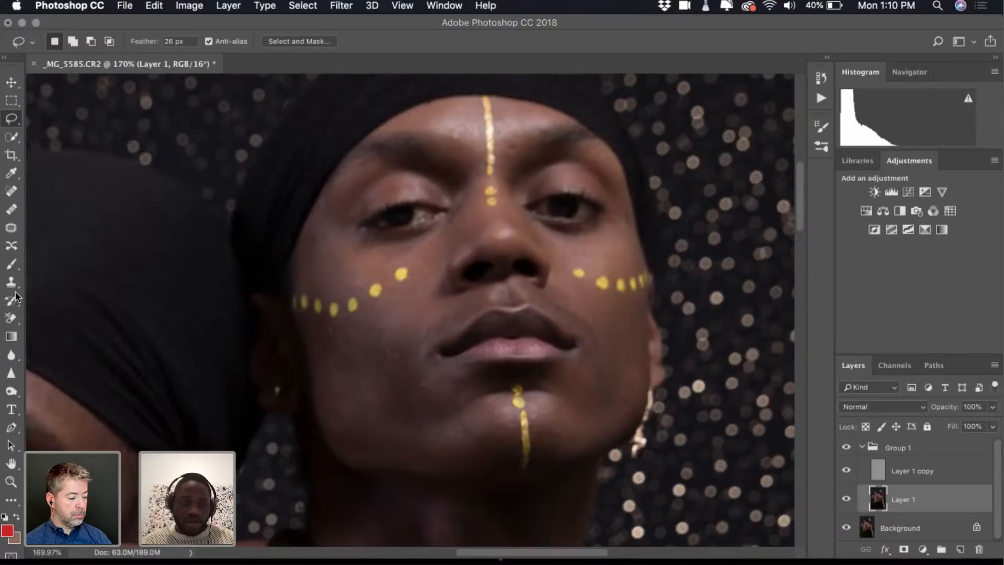
pyautogui.moveTo(308, 317)
pyautogui.mouseDown()
pyautogui.moveTo(355, 318)
pyautogui.moveTo(413, 291)
pyautogui.moveTo(417, 306)
pyautogui.mouseUp()
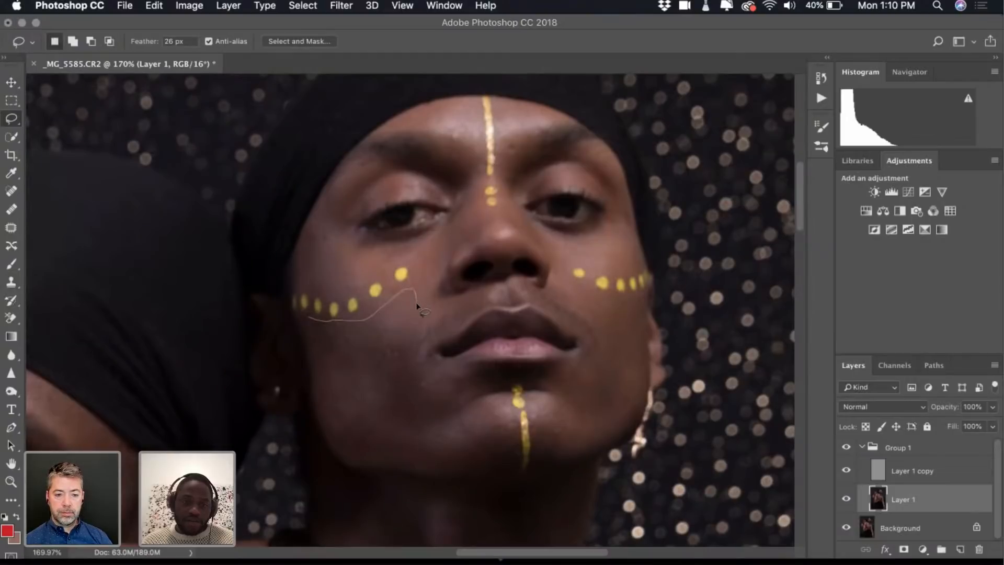
pyautogui.moveTo(423, 348)
pyautogui.mouseDown()
pyautogui.moveTo(427, 365)
pyautogui.moveTo(489, 400)
pyautogui.moveTo(499, 439)
pyautogui.moveTo(437, 463)
pyautogui.moveTo(345, 462)
pyautogui.moveTo(320, 447)
pyautogui.moveTo(317, 366)
pyautogui.moveTo(300, 327)
pyautogui.mouseUp()
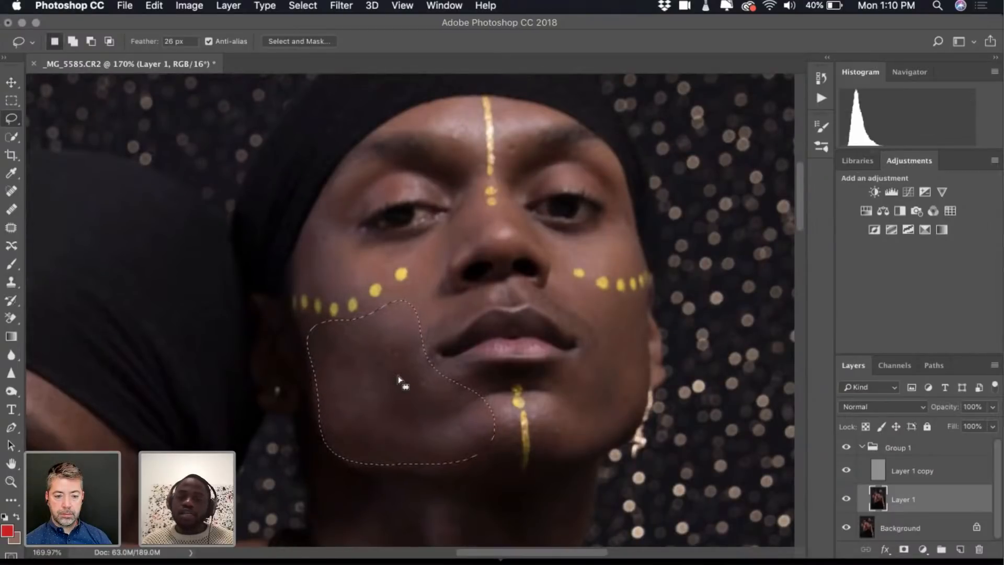
pyautogui.moveTo(397, 375); pyautogui.dragTo(398, 374)
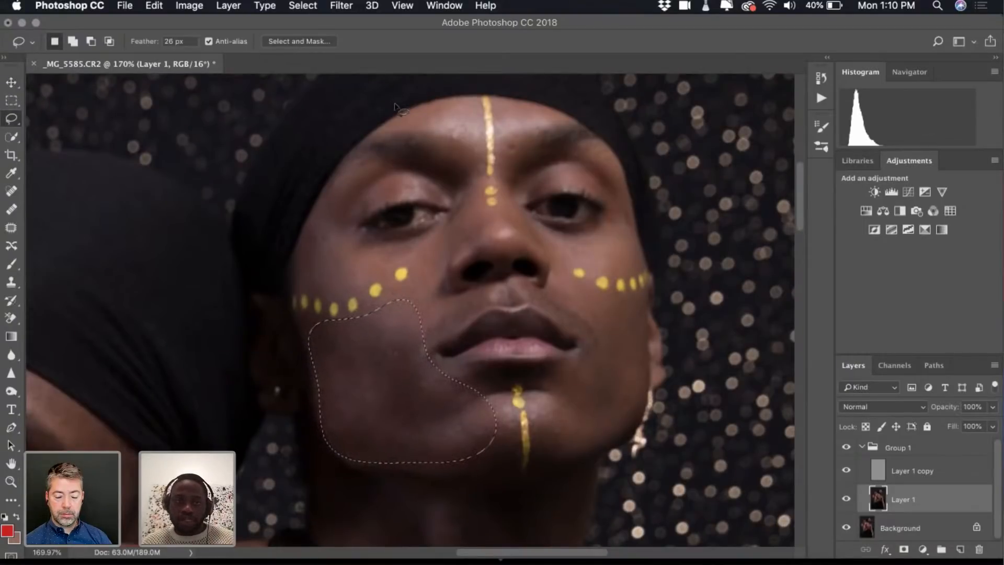
# Apply a Gaussian Blur with a 13.4-pixel radius to the selected cheek area on Layer 1 and deselect it
pyautogui.click(339, 6)
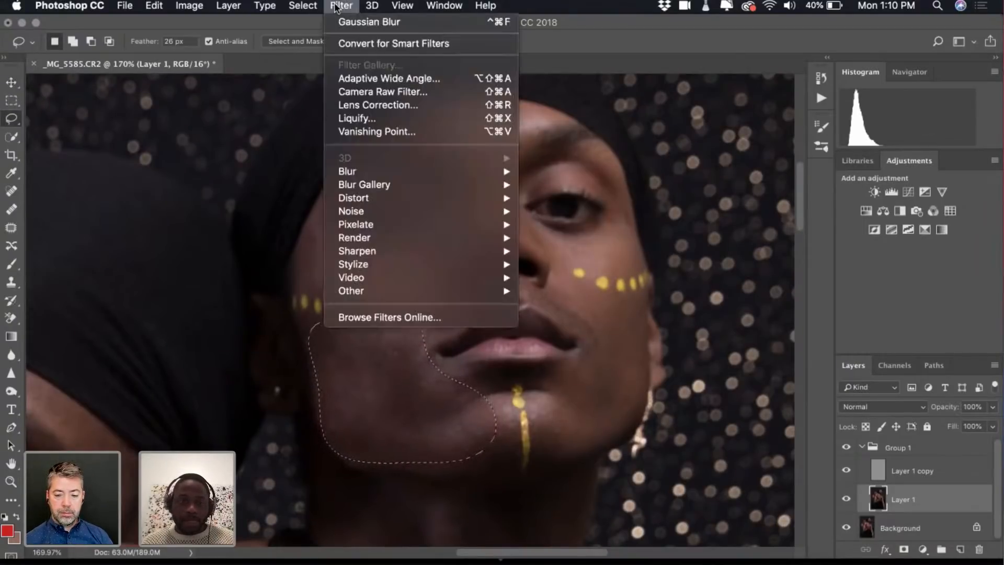
pyautogui.moveTo(450, 169)
pyautogui.click(579, 218)
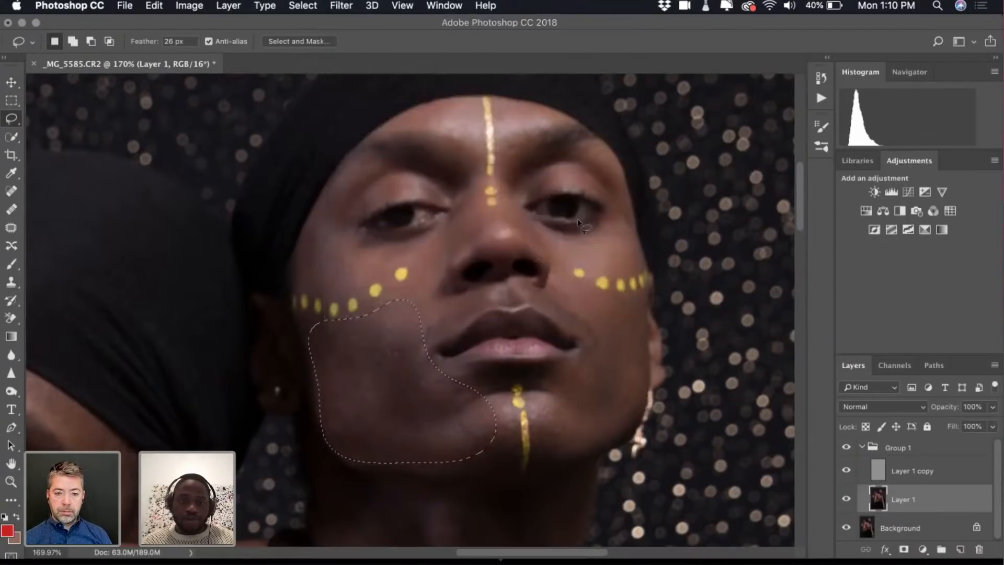
pyautogui.moveTo(736, 346); pyautogui.dragTo(741, 350)
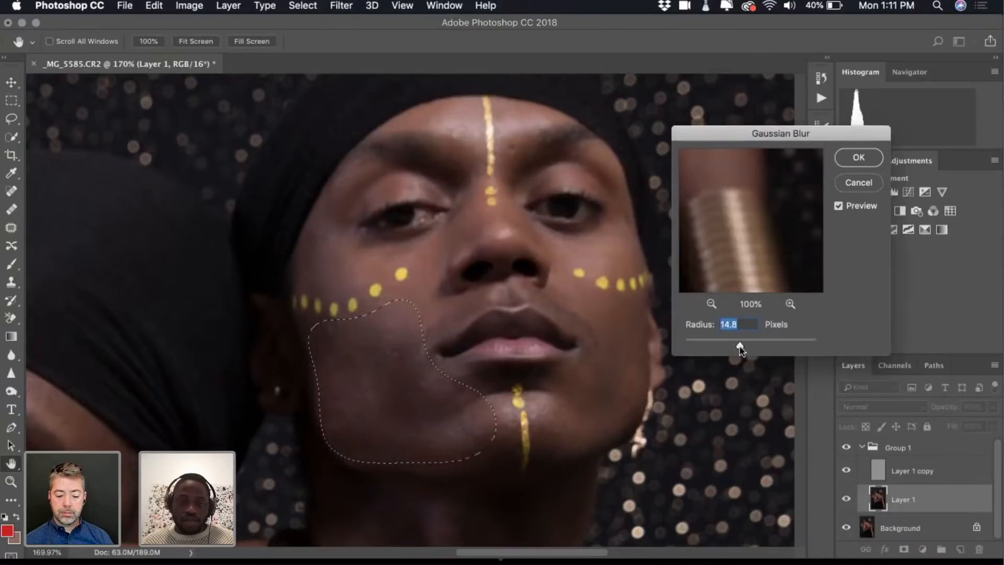
pyautogui.moveTo(740, 350)
pyautogui.mouseDown()
pyautogui.moveTo(783, 346)
pyautogui.moveTo(724, 347)
pyautogui.moveTo(734, 347)
pyautogui.mouseUp()
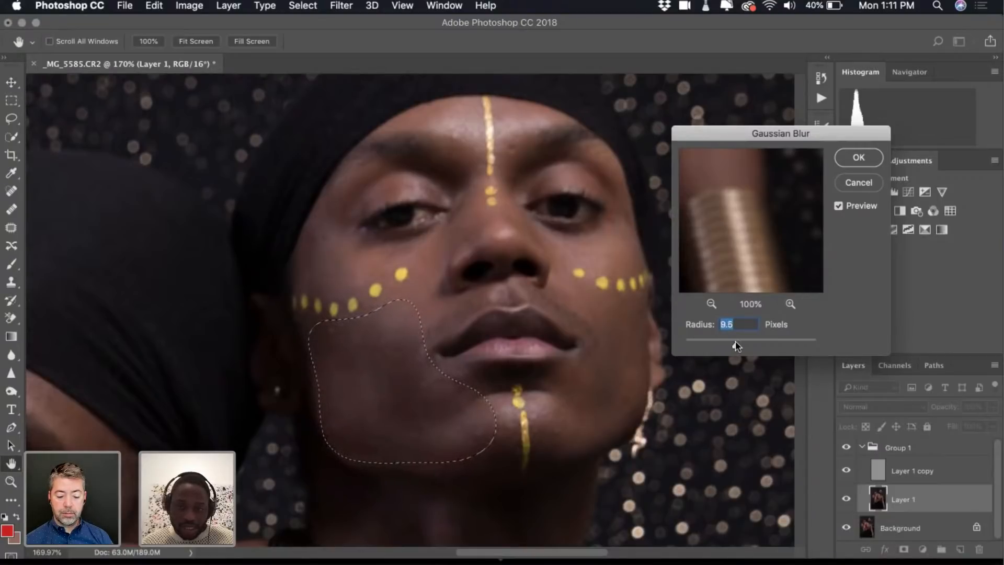
pyautogui.moveTo(737, 346); pyautogui.dragTo(740, 345)
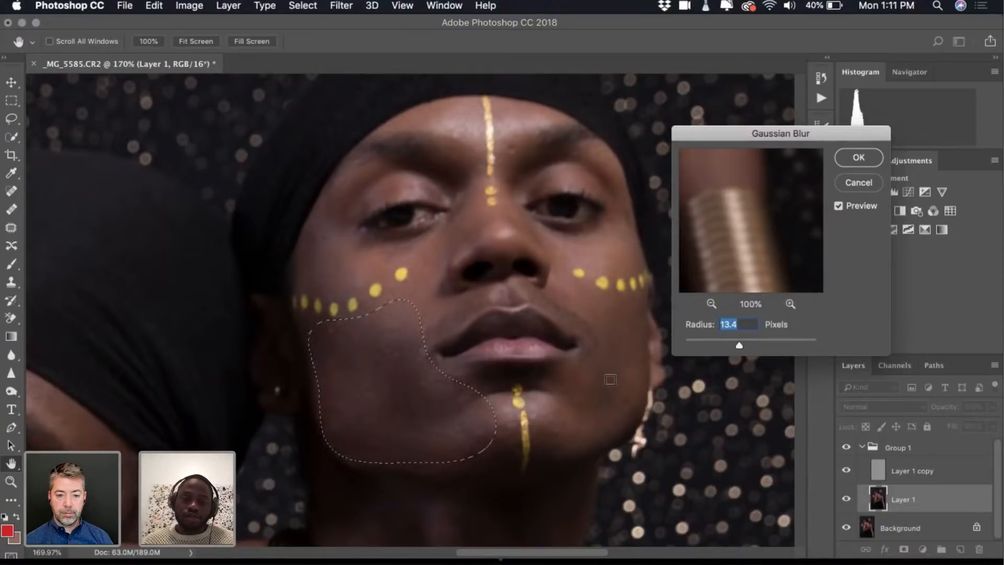
pyautogui.press('Return')
pyautogui.press('super+d')
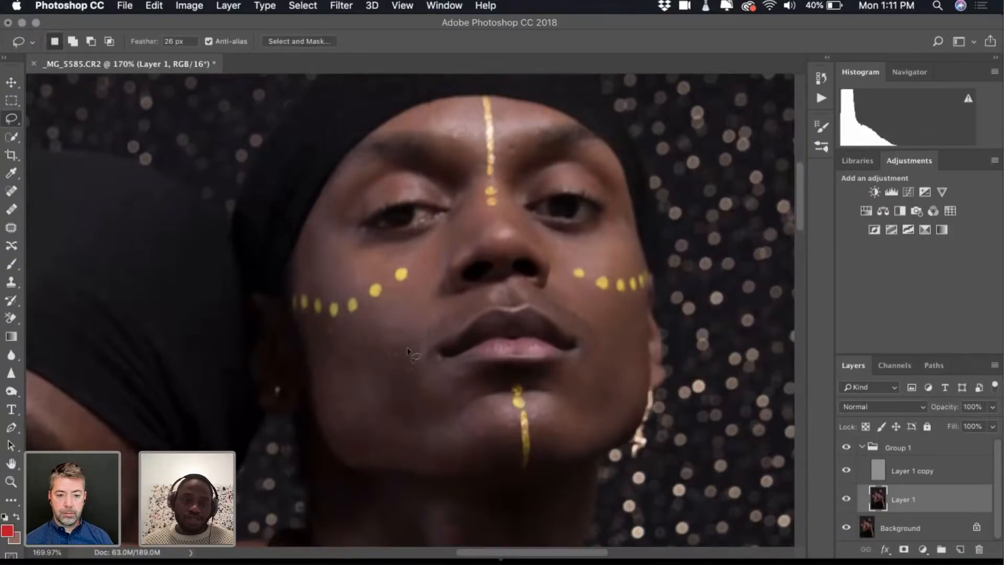
# Check the smoothed cheek against the whole portrait, and activate Layer 1 copy with the Clone Stamp tool for texture retouching
pyautogui.press('super+0')
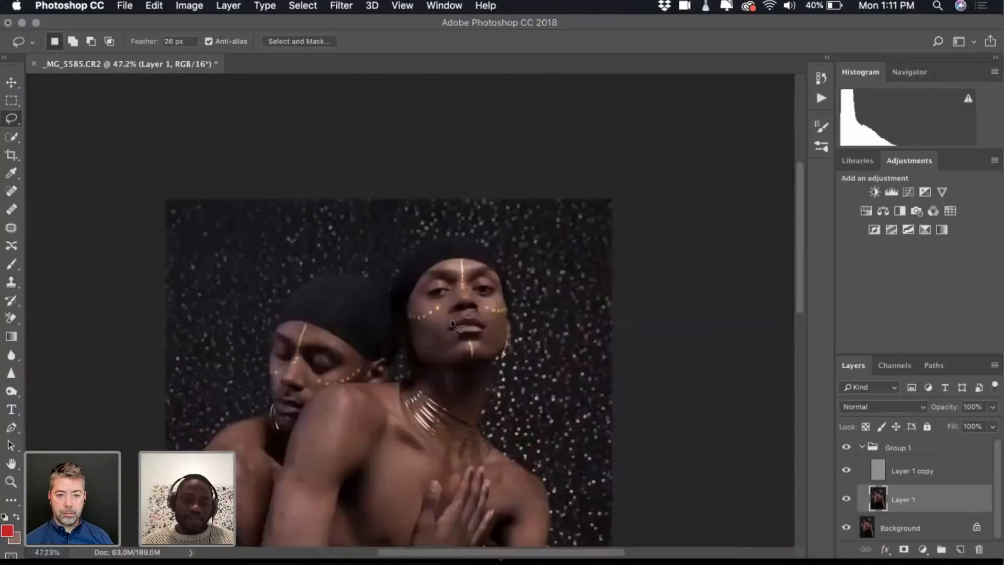
pyautogui.scroll(5, 406, 327)
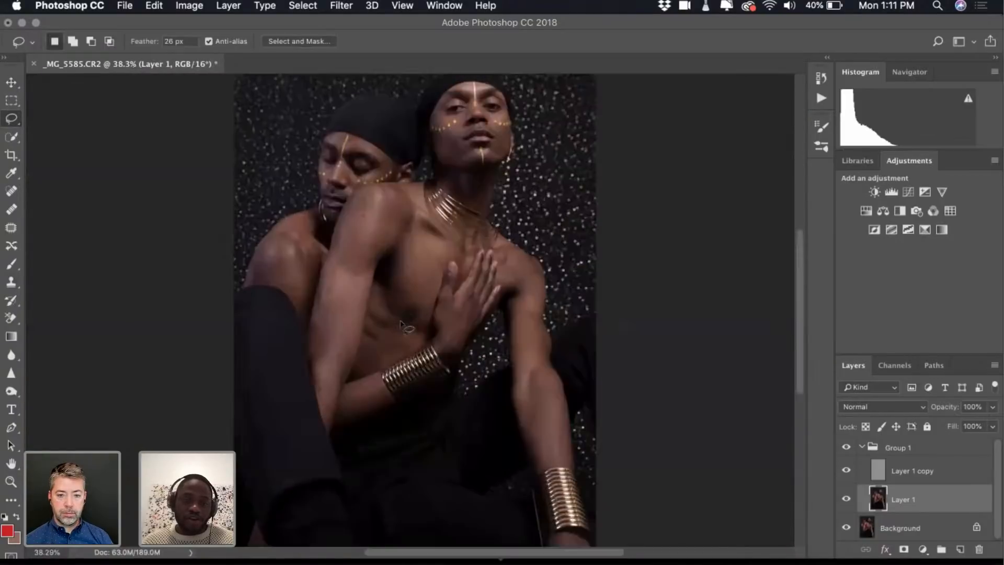
pyautogui.scroll(3, 472, 220)
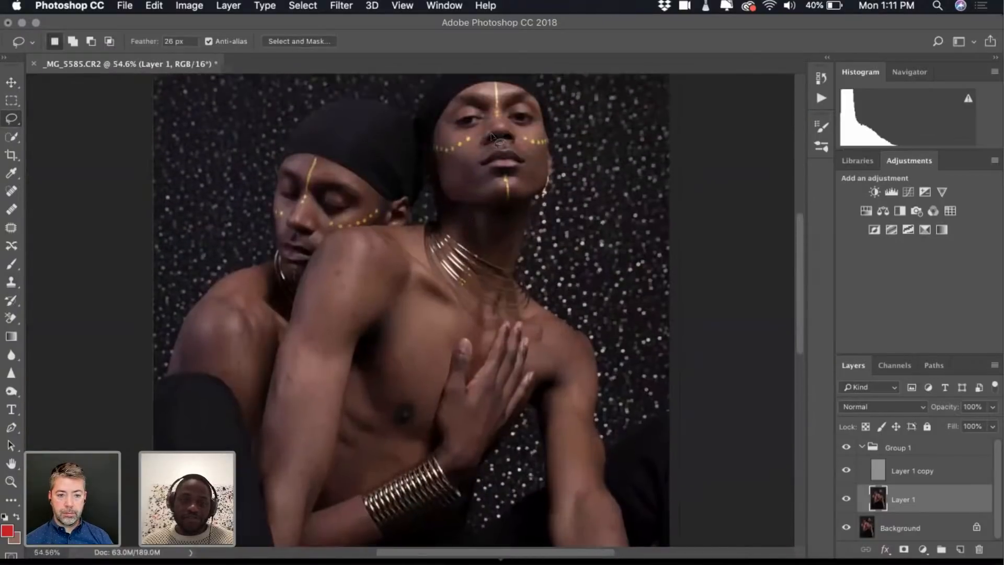
pyautogui.scroll(6, 494, 137)
pyautogui.scroll(3, 435, 253)
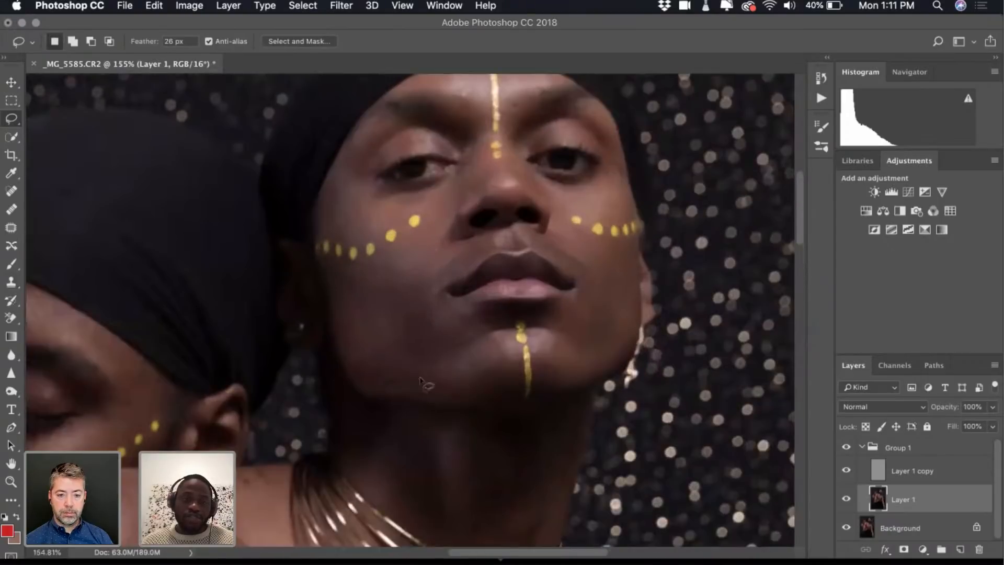
pyautogui.click(900, 476)
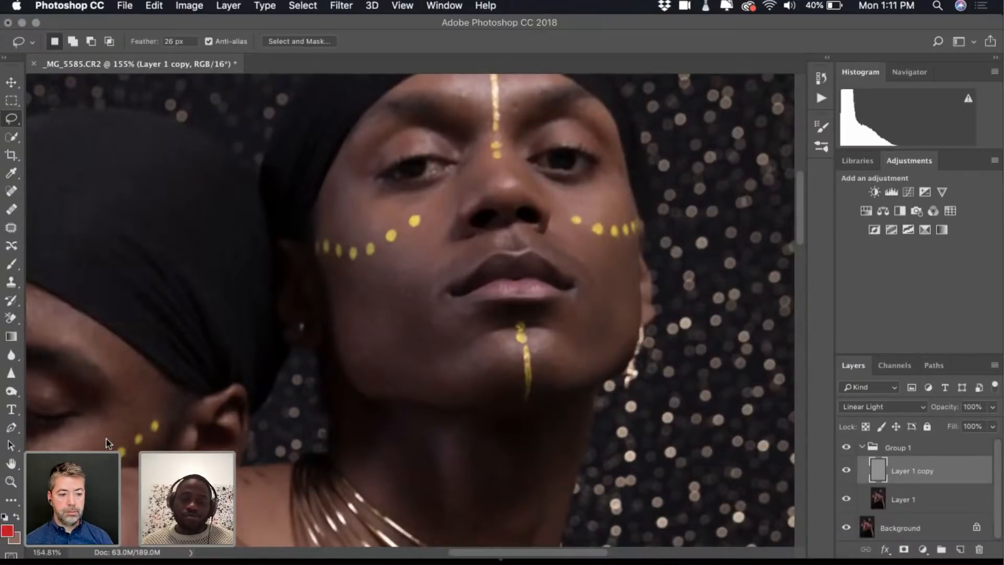
pyautogui.click(10, 283)
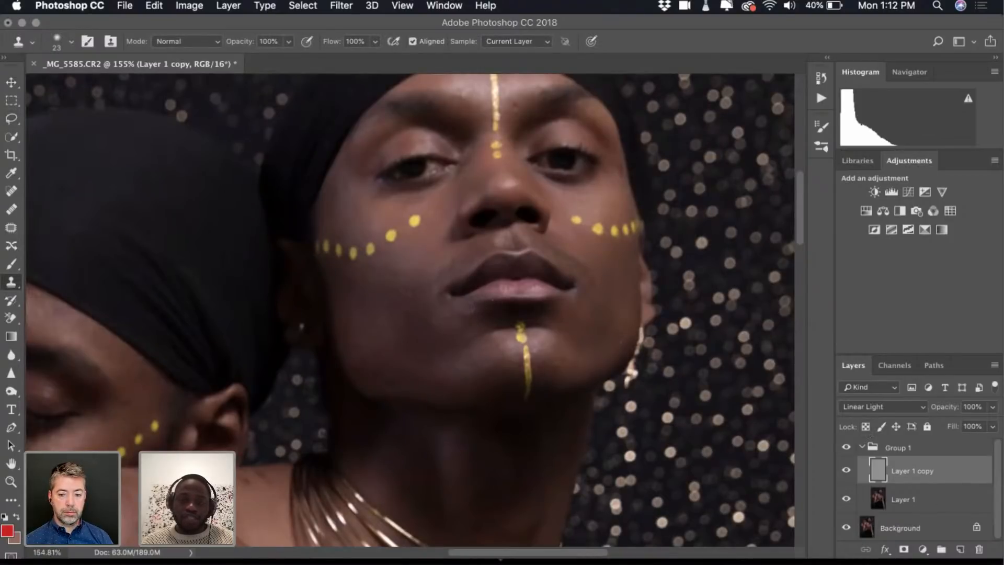
# Clone out the small bright blemish on the upright man's forehead, just above the eyebrow, using clean skin texture nearby
pyautogui.scroll(5, 392, 287)
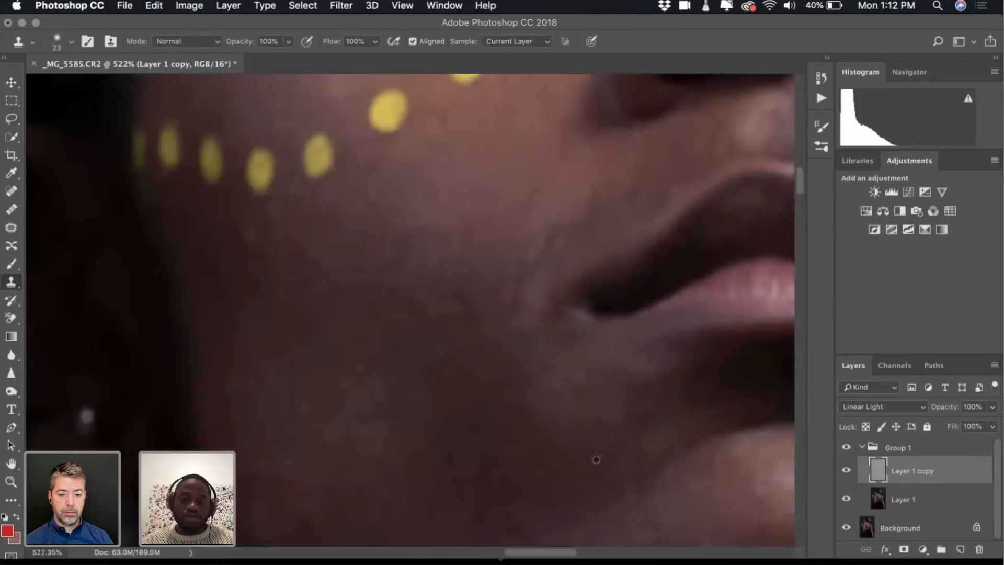
pyautogui.scroll(-5, 601, 455)
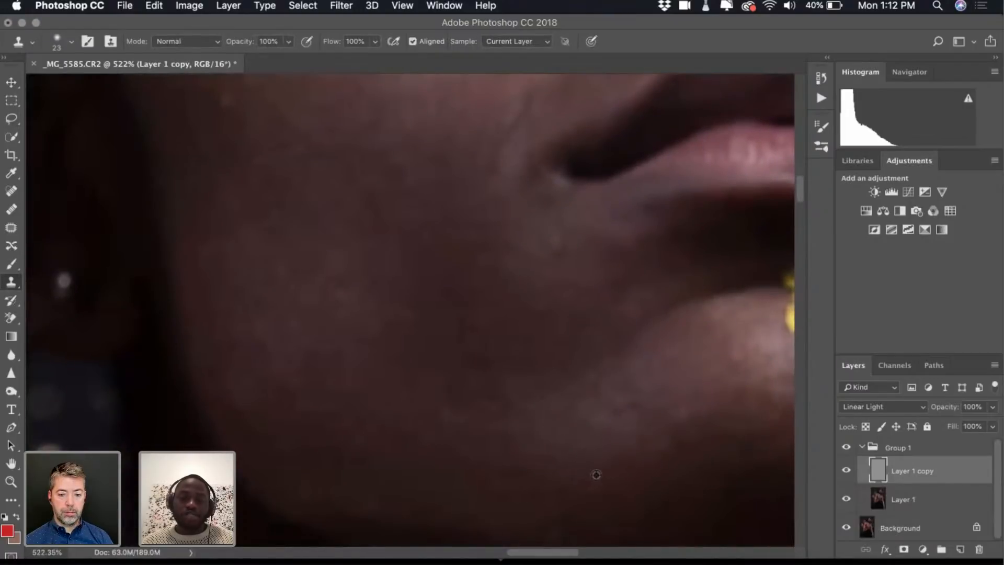
pyautogui.scroll(-3, 596, 476)
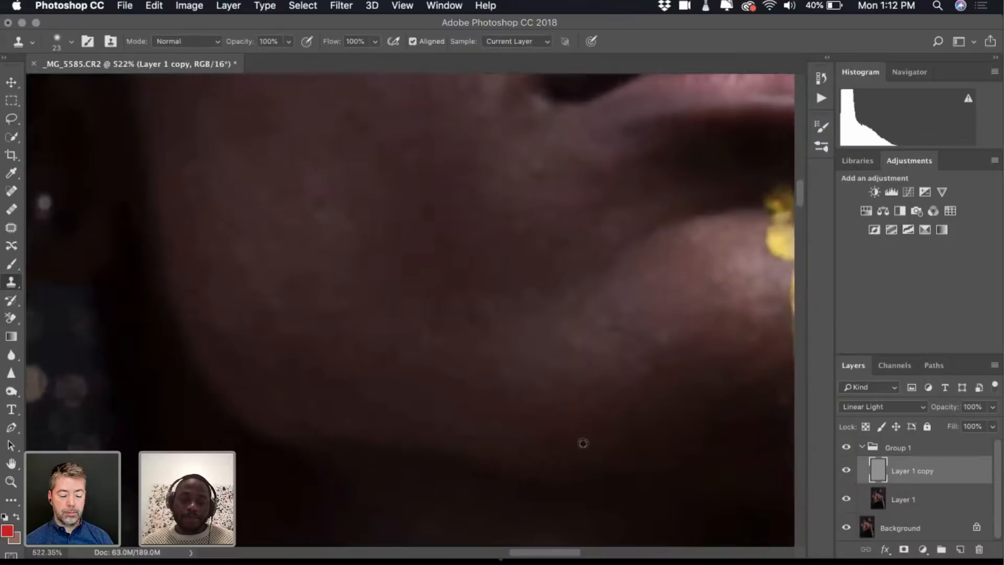
pyautogui.hscroll(-3, 418, 314)
pyautogui.scroll(2, 418, 314)
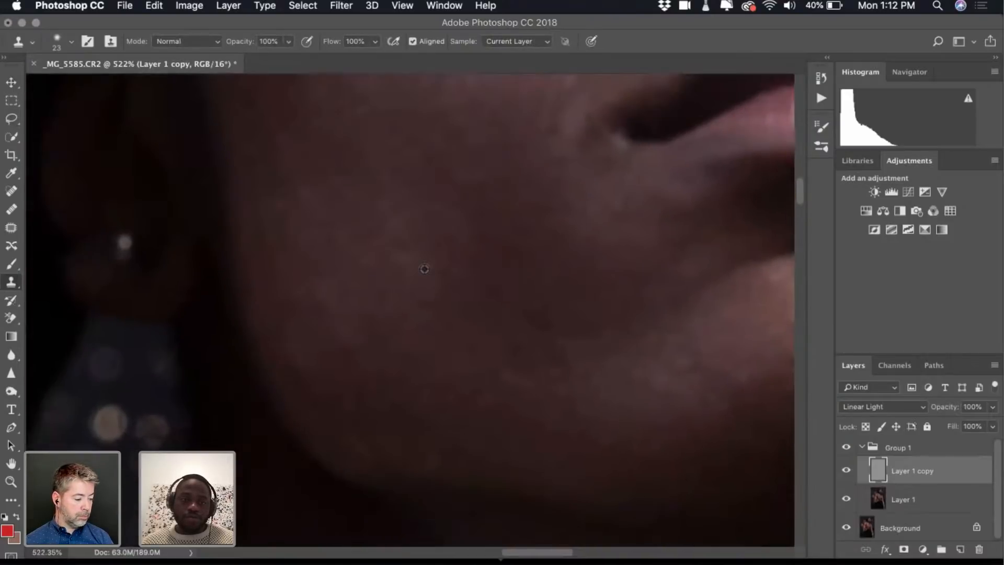
pyautogui.scroll(8, 469, 311)
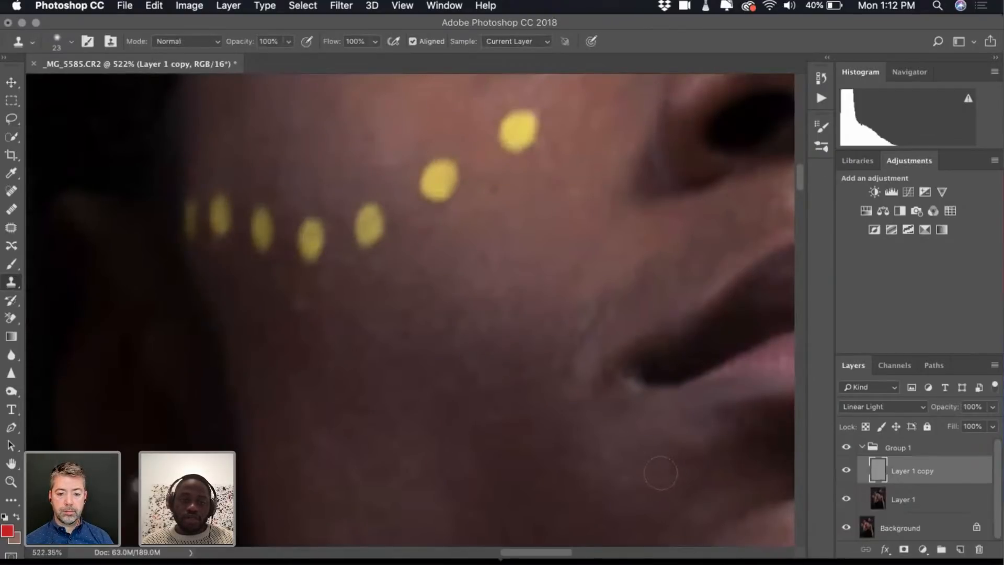
pyautogui.scroll(6, 381, 260)
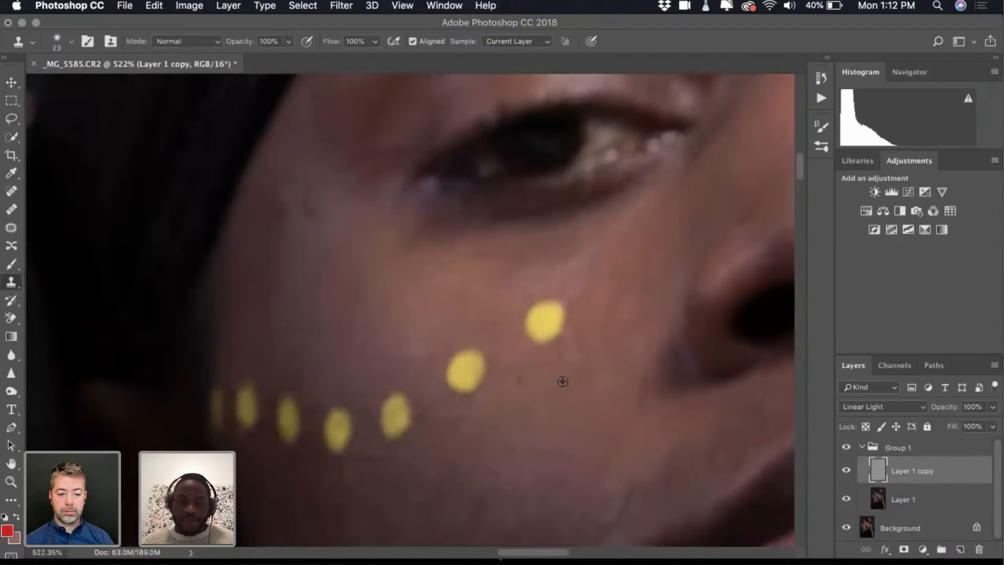
pyautogui.scroll(10, 526, 381)
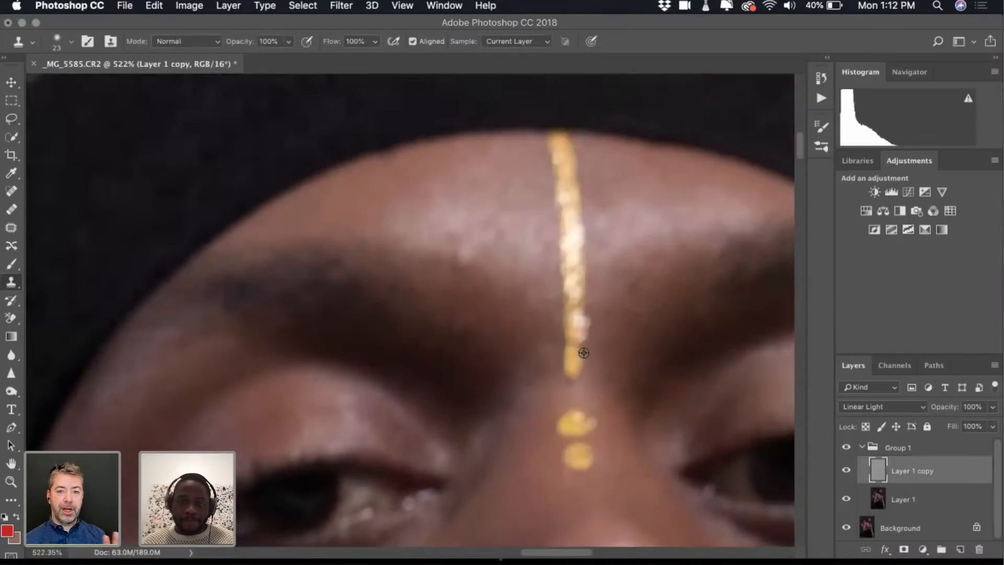
pyautogui.click(465, 264)
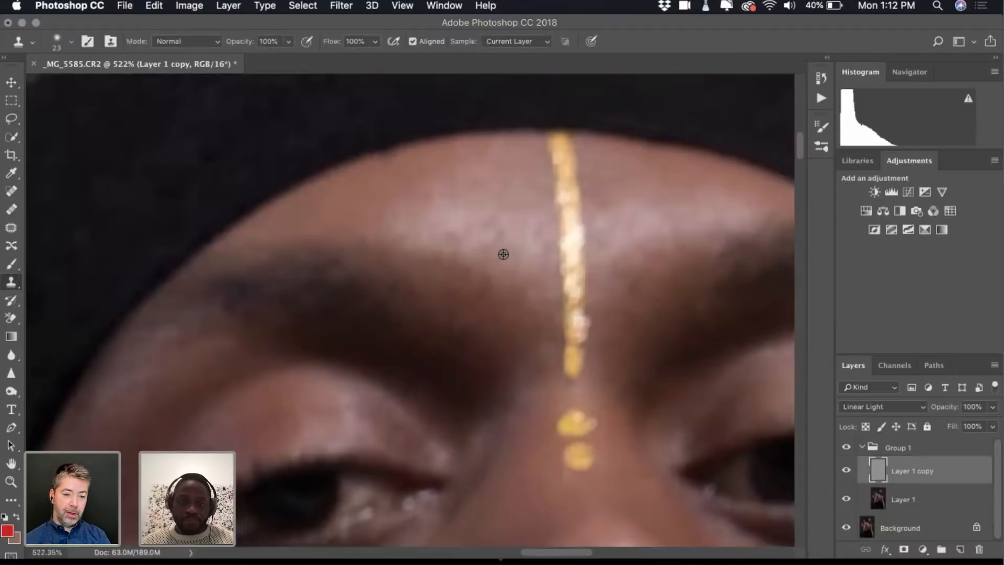
pyautogui.keyDown('alt'); pyautogui.click(441, 236); pyautogui.keyUp('alt')
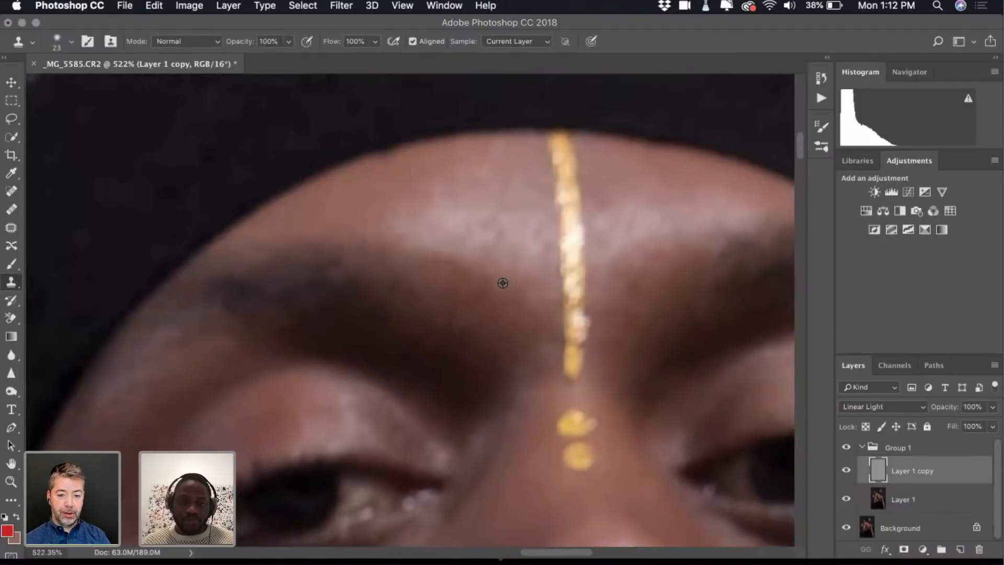
# Clone out the light specks on the upright man's black head covering using clean fabric sampled next to them
pyautogui.scroll(-5, 502, 282)
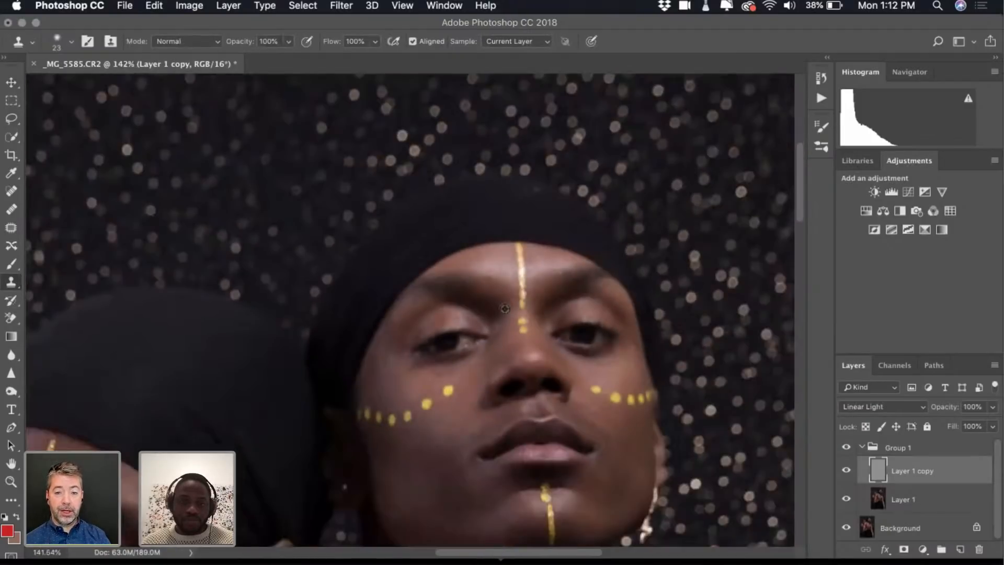
pyautogui.scroll(5, 536, 215)
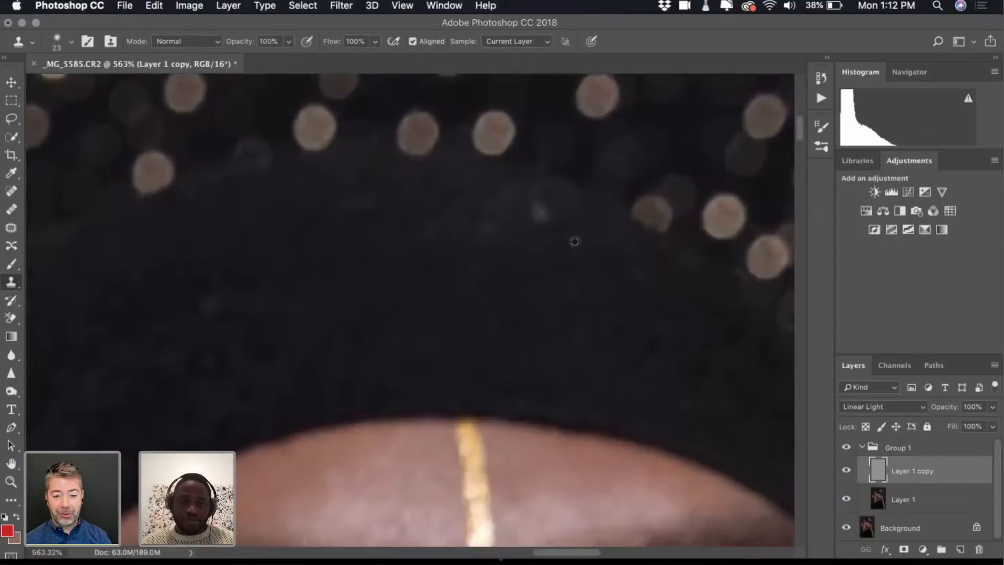
pyautogui.click(535, 215)
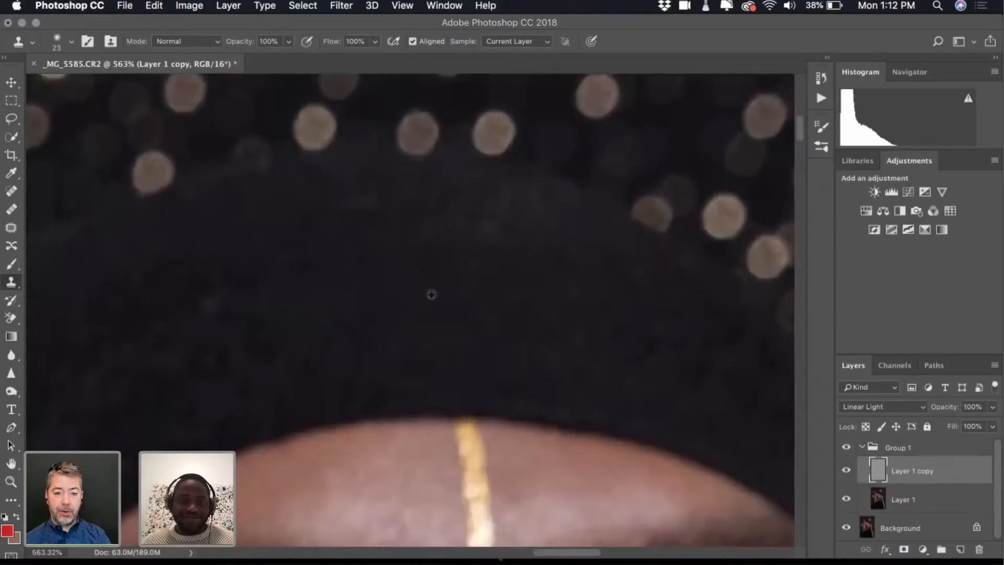
pyautogui.keyDown('alt'); pyautogui.click(241, 296); pyautogui.keyUp('alt')
pyautogui.click(218, 307)
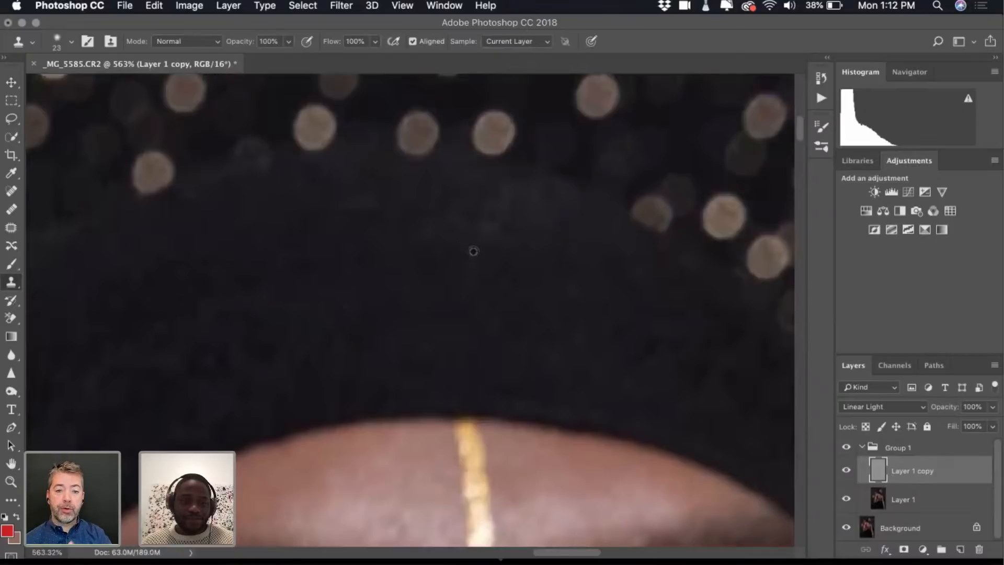
pyautogui.keyDown('alt'); pyautogui.click(505, 249); pyautogui.keyUp('alt')
# Examine the skin texture on the other man's temple, under-eye area, cheek and nose up close for blemishes
pyautogui.scroll(-5, 406, 280)
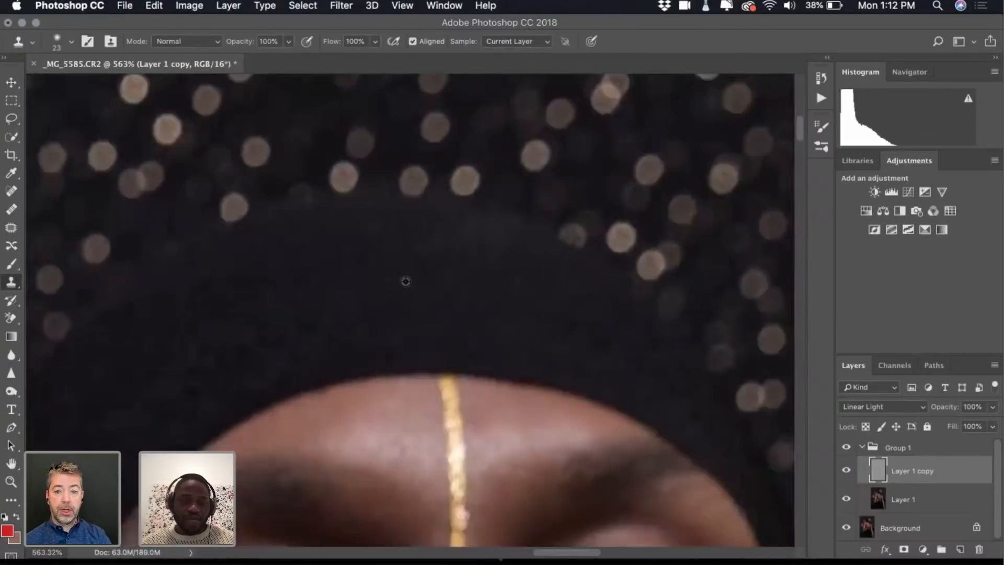
pyautogui.hscroll(-7, 307, 352)
pyautogui.scroll(-5, 327, 397)
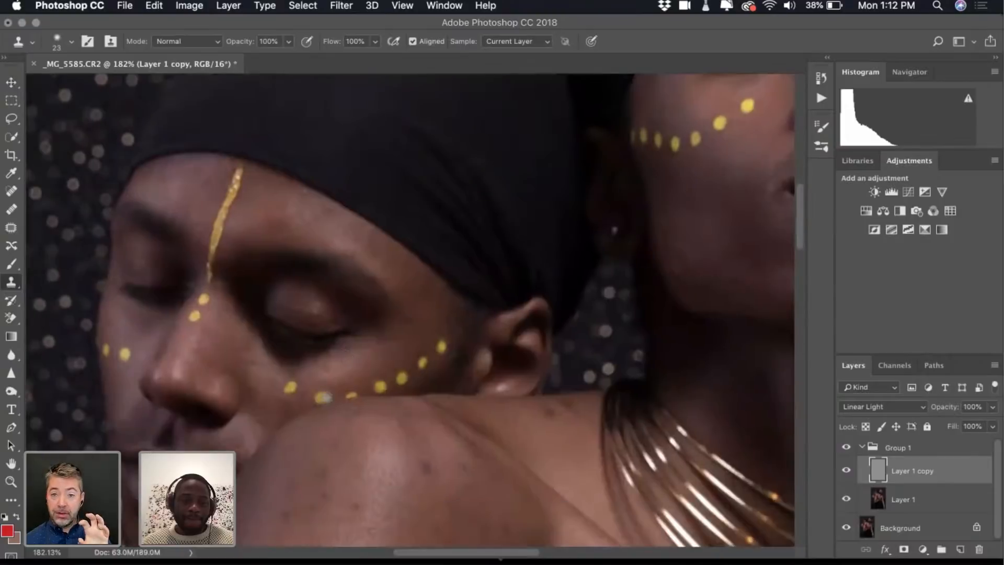
pyautogui.scroll(5, 406, 315)
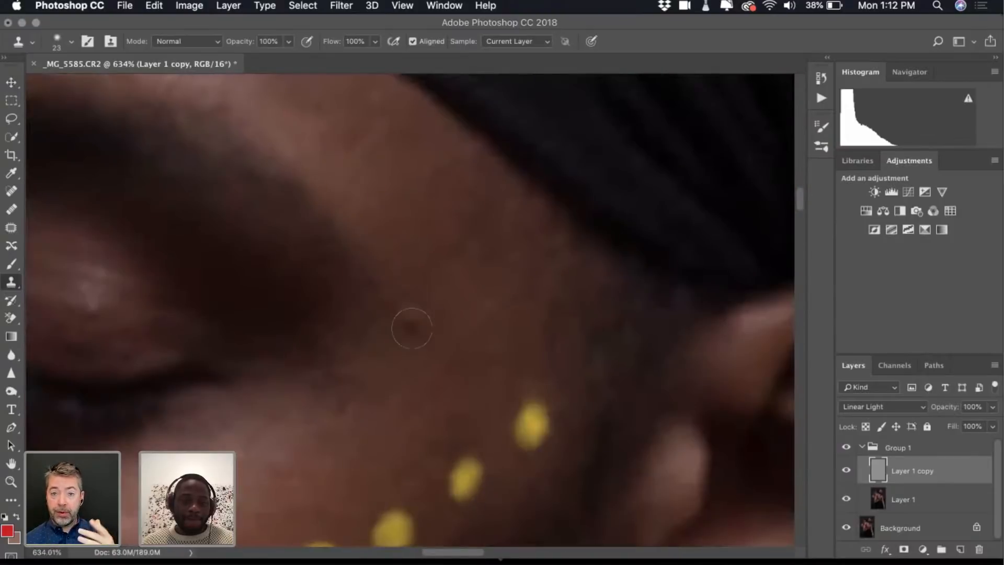
pyautogui.hscroll(-5, 421, 408)
pyautogui.scroll(-3, 421, 409)
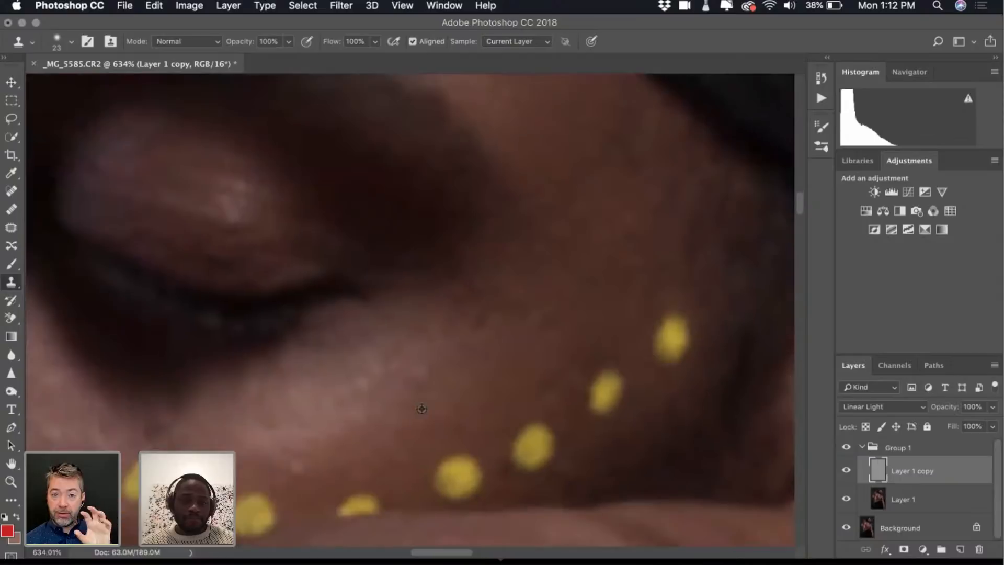
pyautogui.hscroll(-5, 423, 433)
pyautogui.scroll(-4, 424, 433)
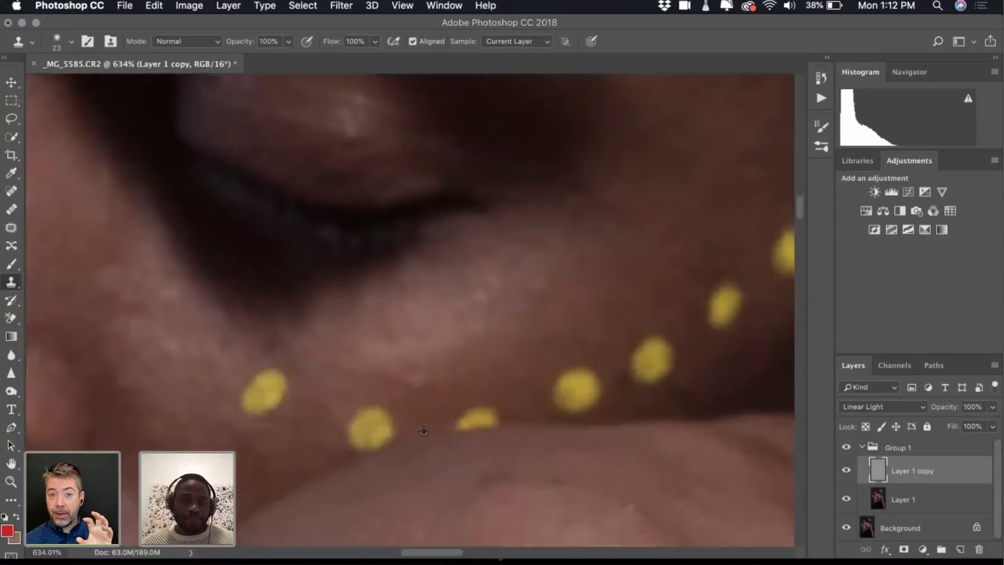
pyautogui.hscroll(-6, 445, 384)
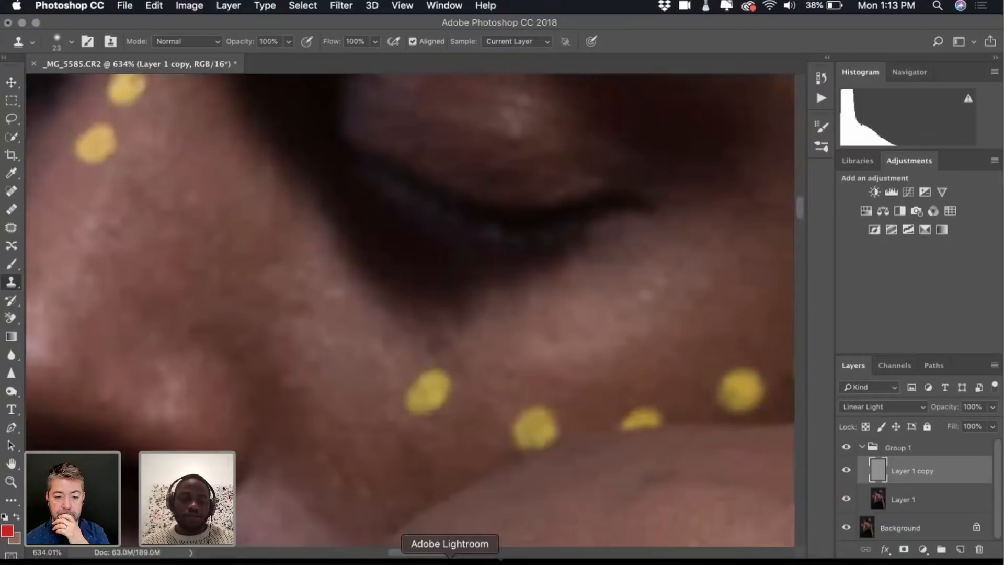
# Switch to Lightroom, browse other photos from the same shoot in Develop, and return to the portrait in Photoshop
pyautogui.click(449, 558)
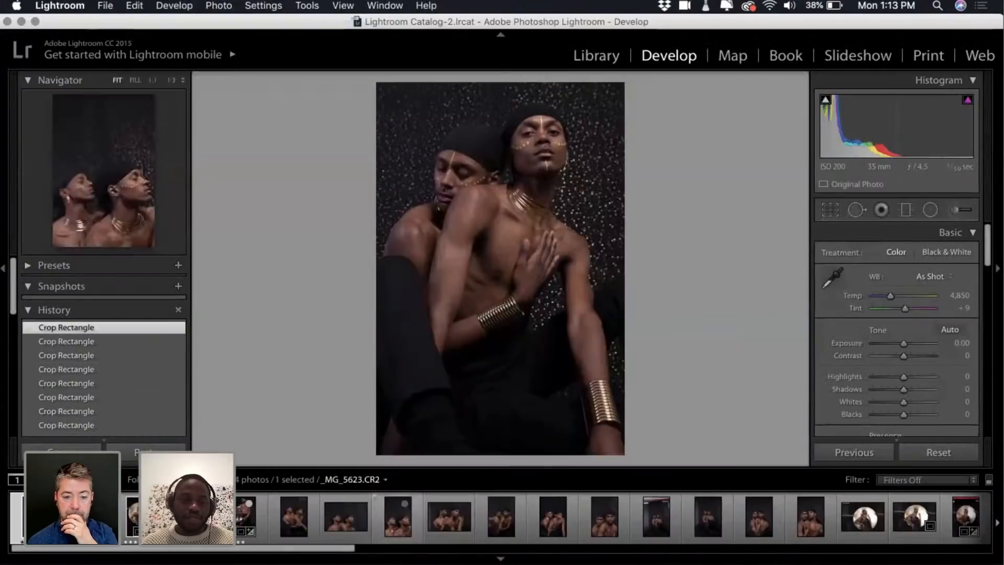
pyautogui.click(238, 517)
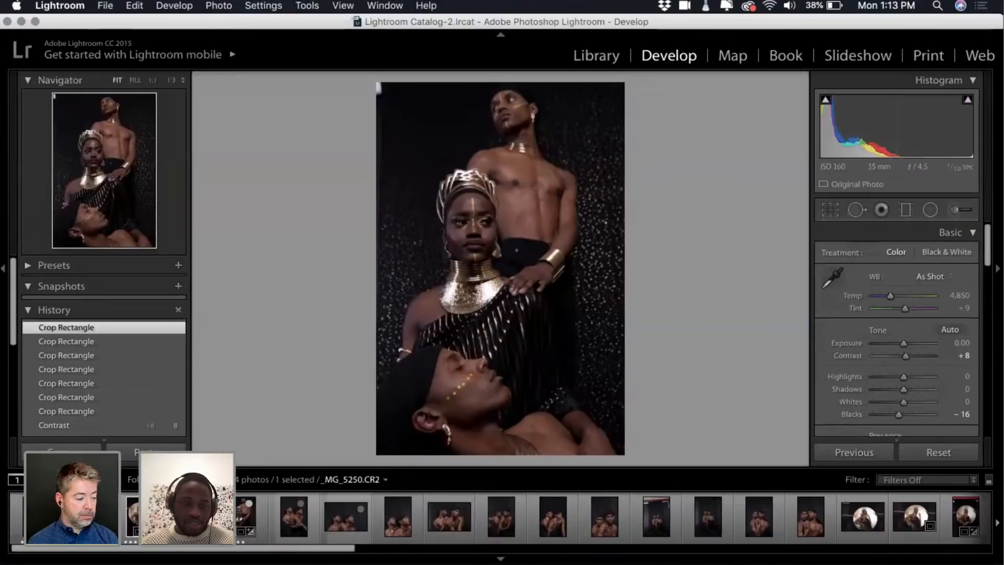
pyautogui.press('Right')
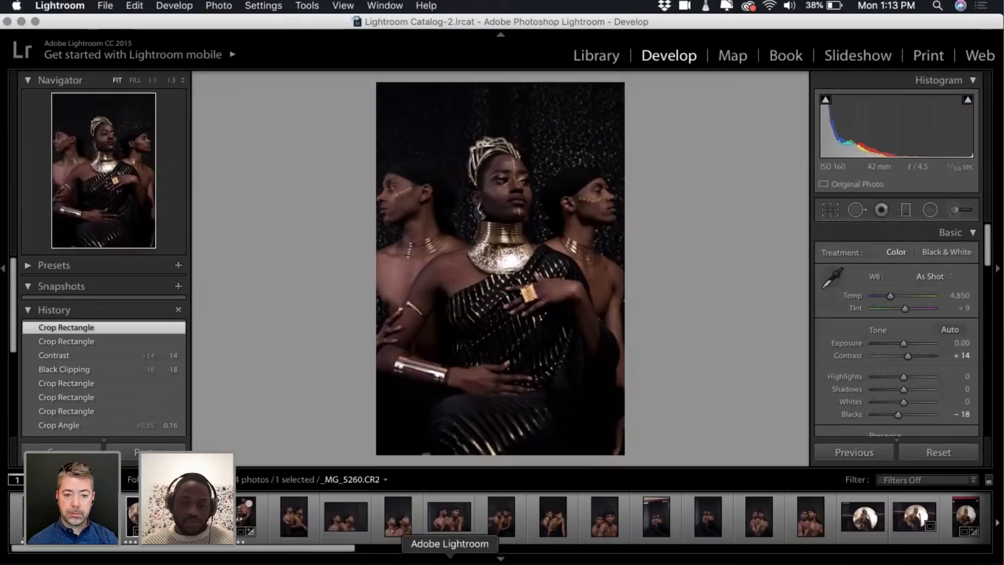
pyautogui.click(403, 560)
# Examine the nose, eye area and forehead of the man with closed eyes for remaining texture blemishes
pyautogui.hscroll(-3, 409, 320)
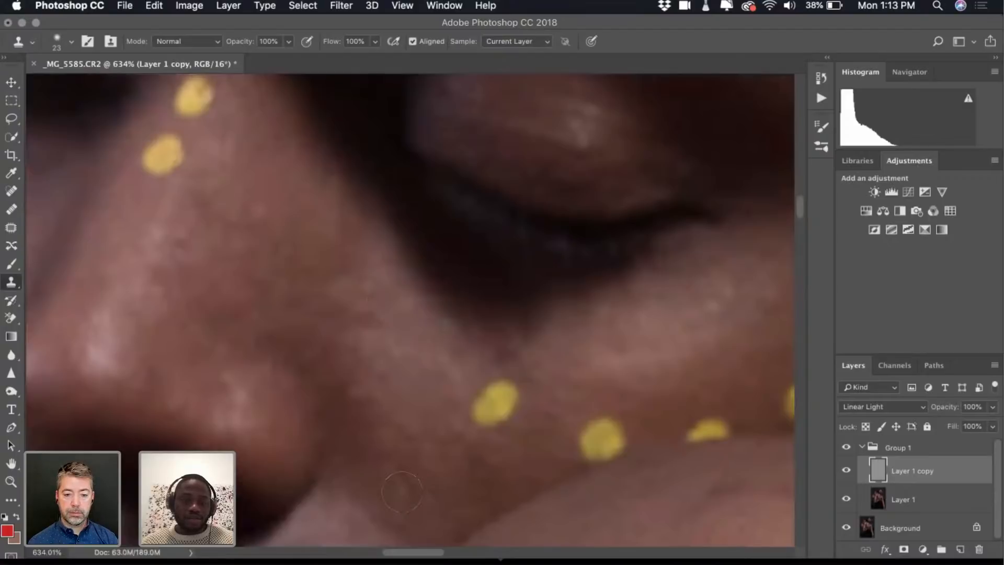
pyautogui.hscroll(-5, 434, 418)
pyautogui.scroll(3, 434, 419)
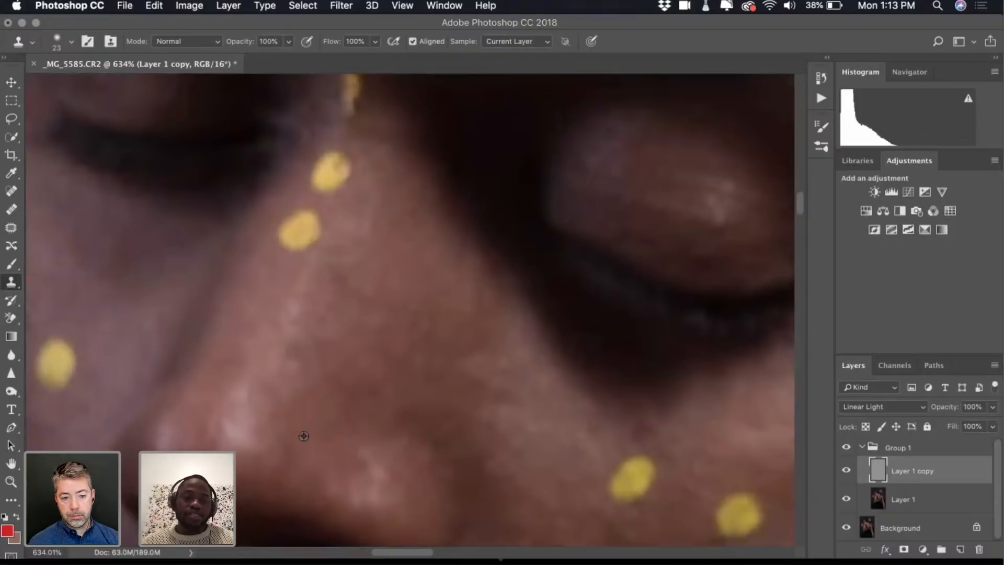
pyautogui.scroll(-3, 334, 431)
pyautogui.scroll(-5, 334, 432)
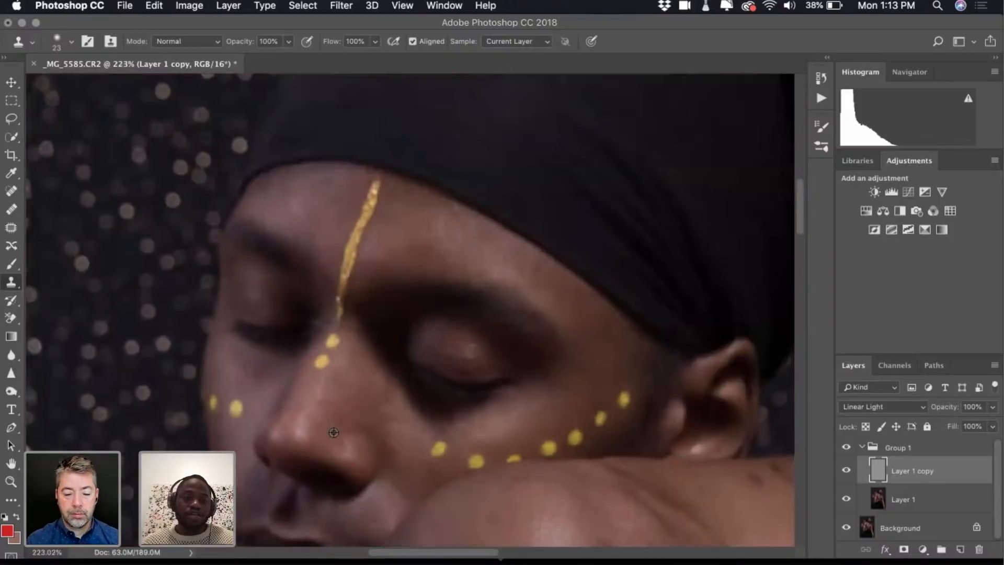
pyautogui.scroll(5, 464, 206)
pyautogui.scroll(2, 463, 206)
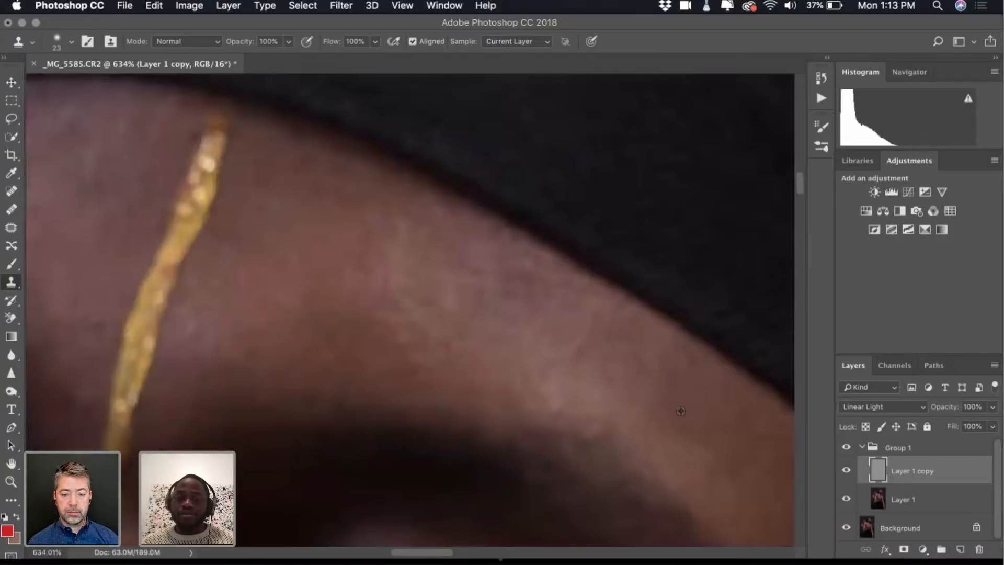
pyautogui.scroll(-14, 681, 442)
pyautogui.scroll(4, 682, 441)
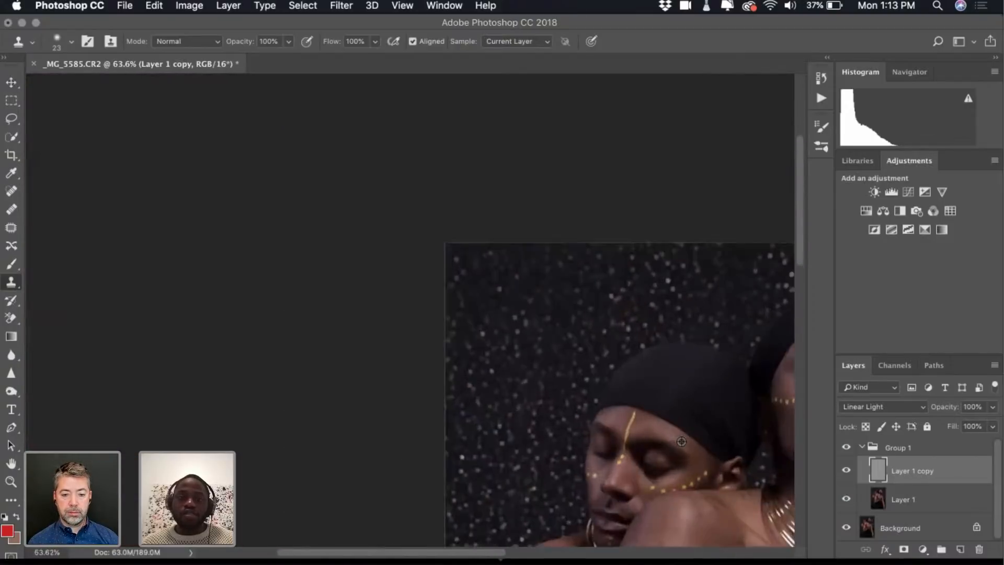
pyautogui.hscroll(5, 681, 441)
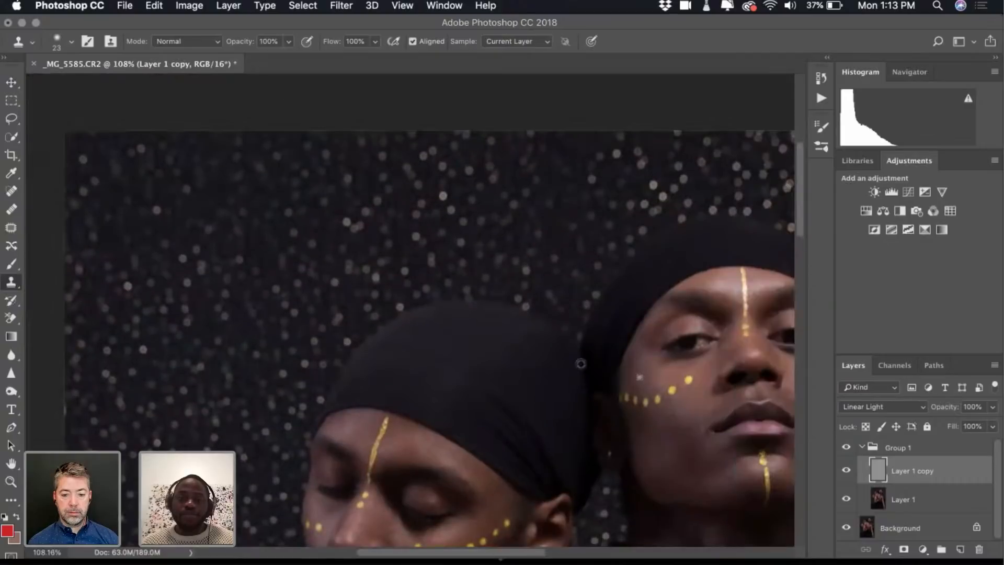
# Inspect the head coverings and the upright man's mouth and chin up close, comparing them with the whole portrait
pyautogui.scroll(4, 569, 363)
pyautogui.scroll(2, 569, 362)
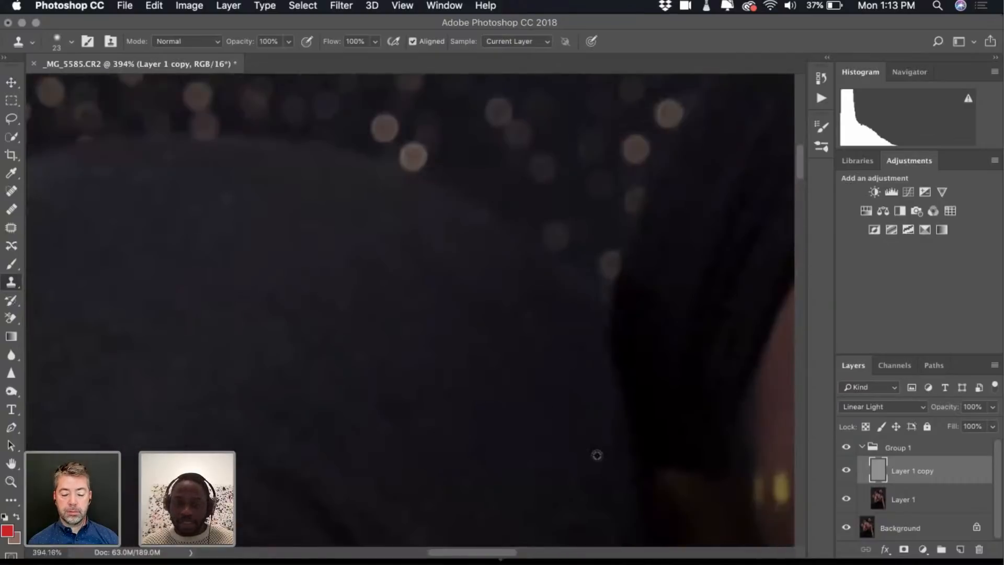
pyautogui.scroll(-10, 596, 455)
pyautogui.scroll(5, 597, 455)
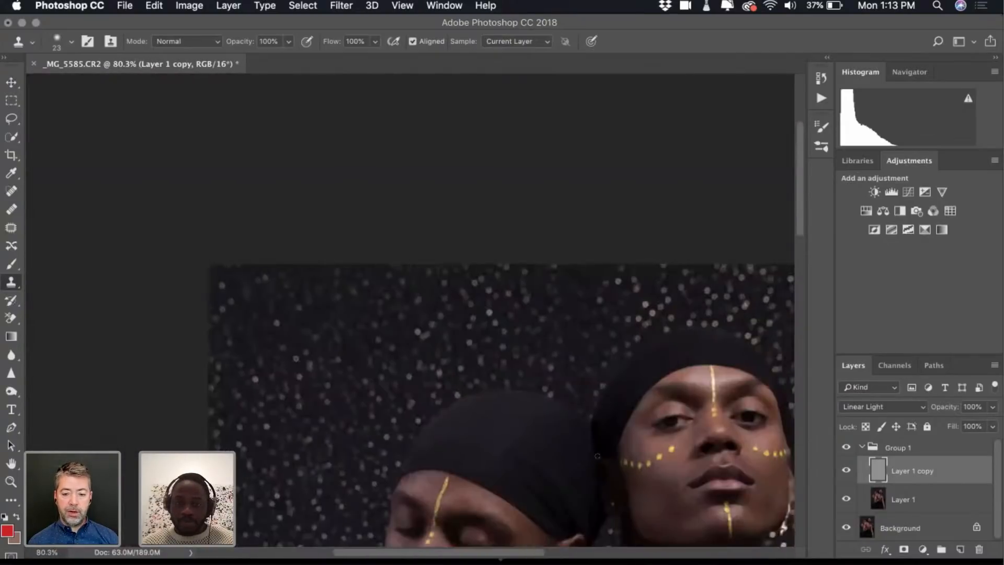
pyautogui.scroll(8, 618, 387)
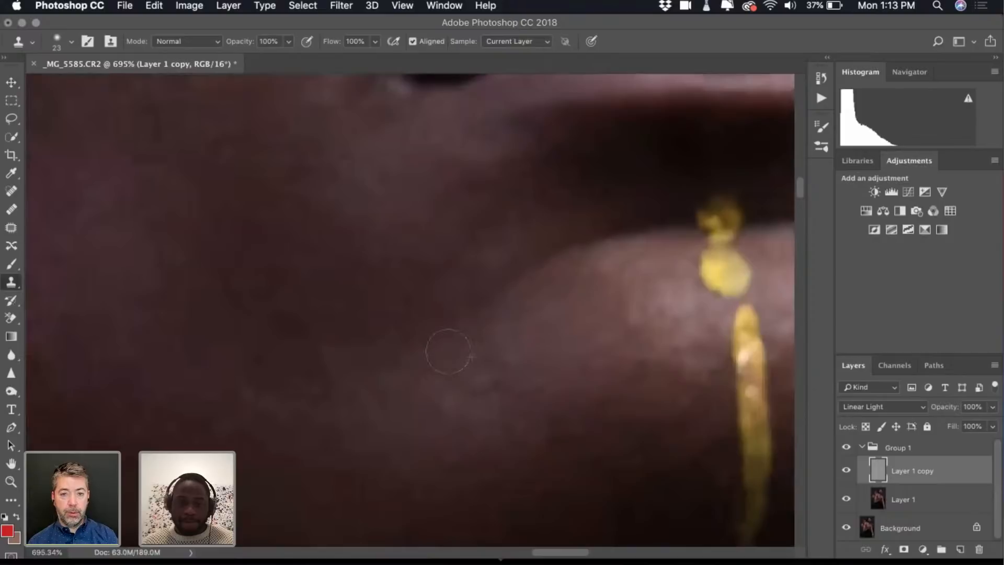
pyautogui.hscroll(5, 497, 394)
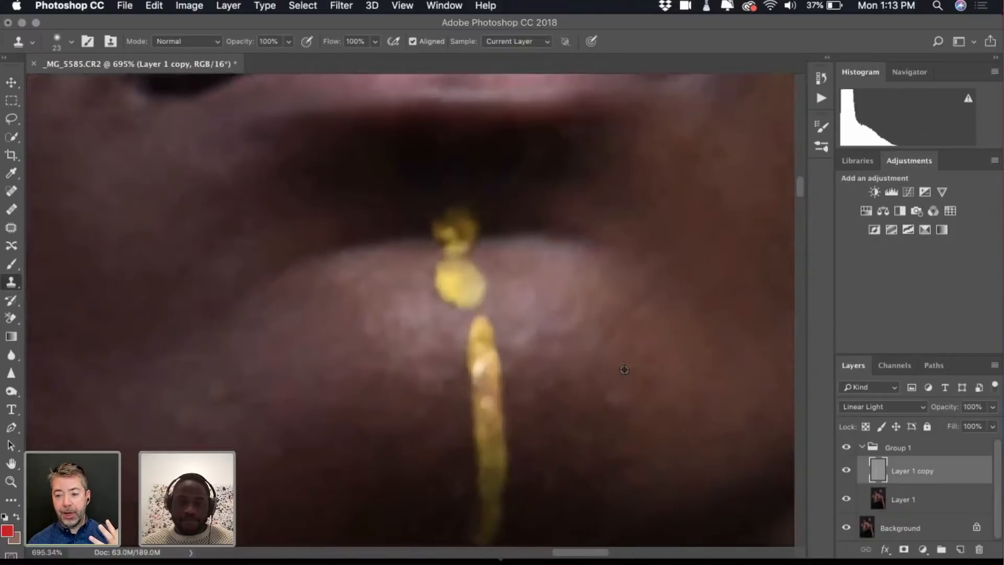
pyautogui.hscroll(3, 706, 434)
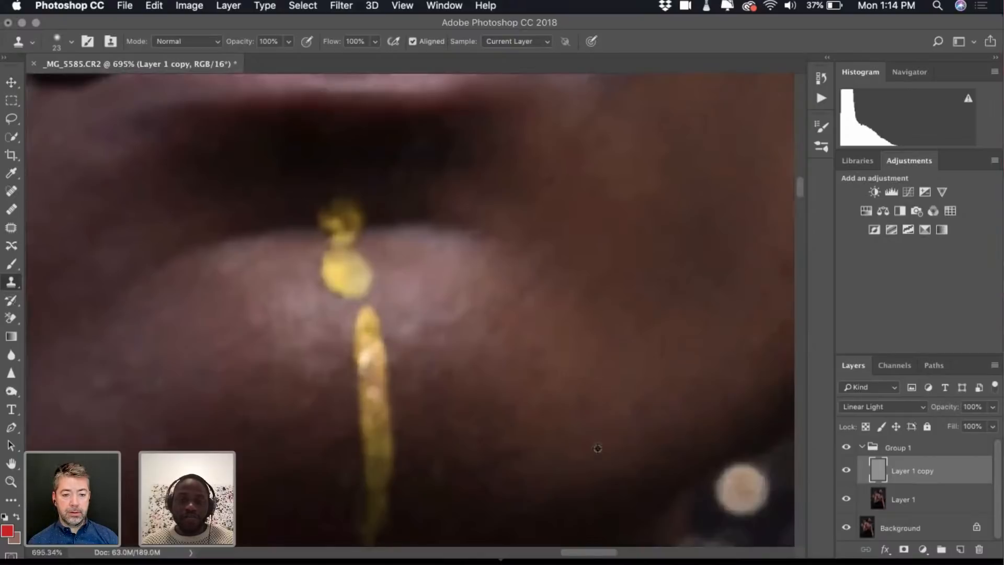
pyautogui.scroll(-5, 598, 448)
pyautogui.scroll(-6, 596, 402)
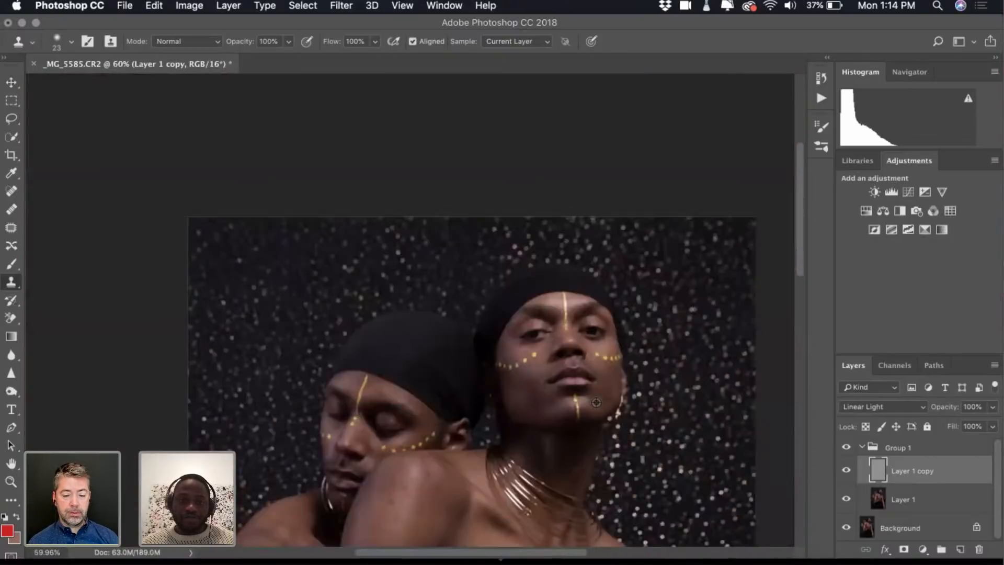
# Examine the skin texture along the upright man's raised arm, from below the elbow crease up to the shoulder, for spots and bumps
pyautogui.scroll(3, 596, 403)
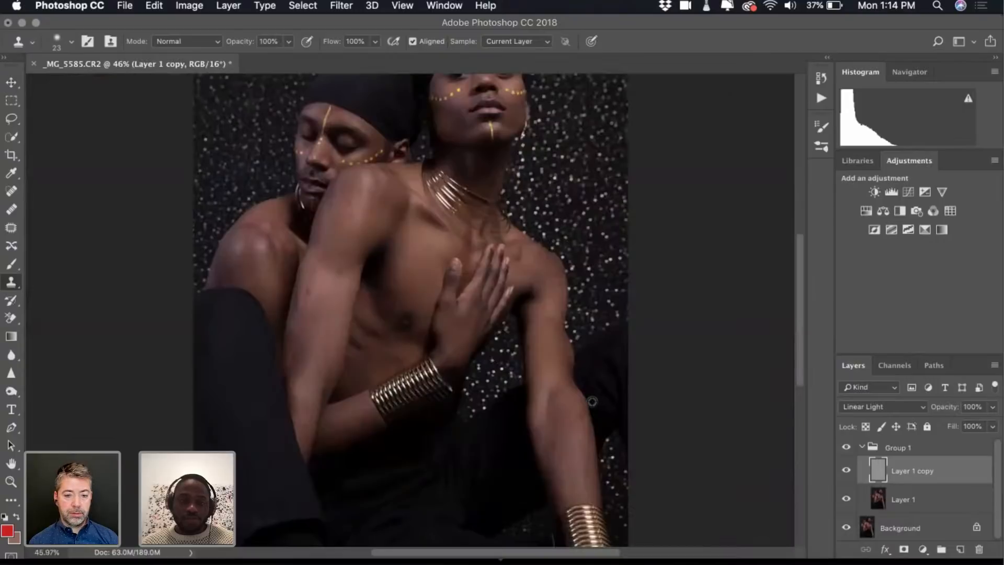
pyautogui.scroll(4, 334, 311)
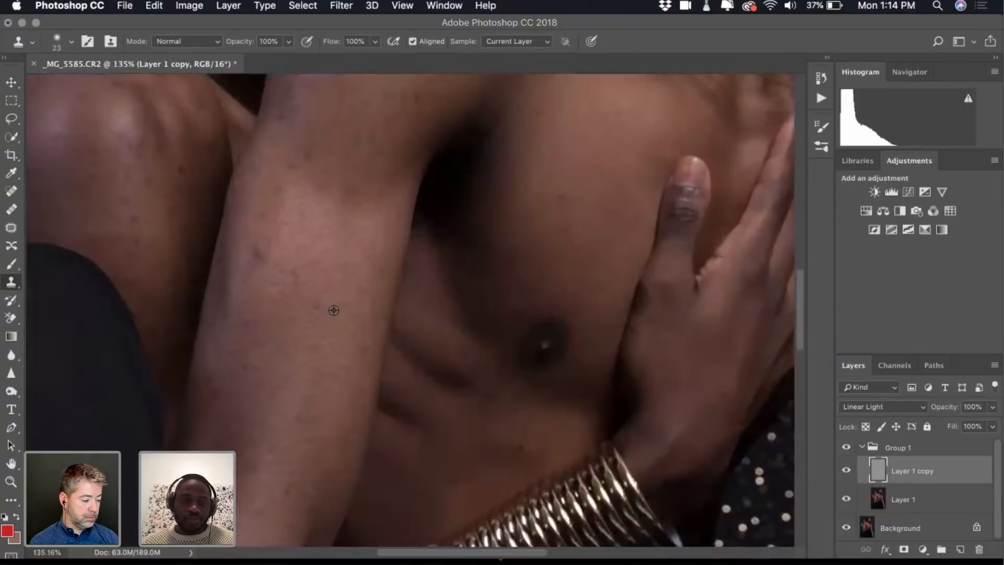
pyautogui.scroll(2, 333, 310)
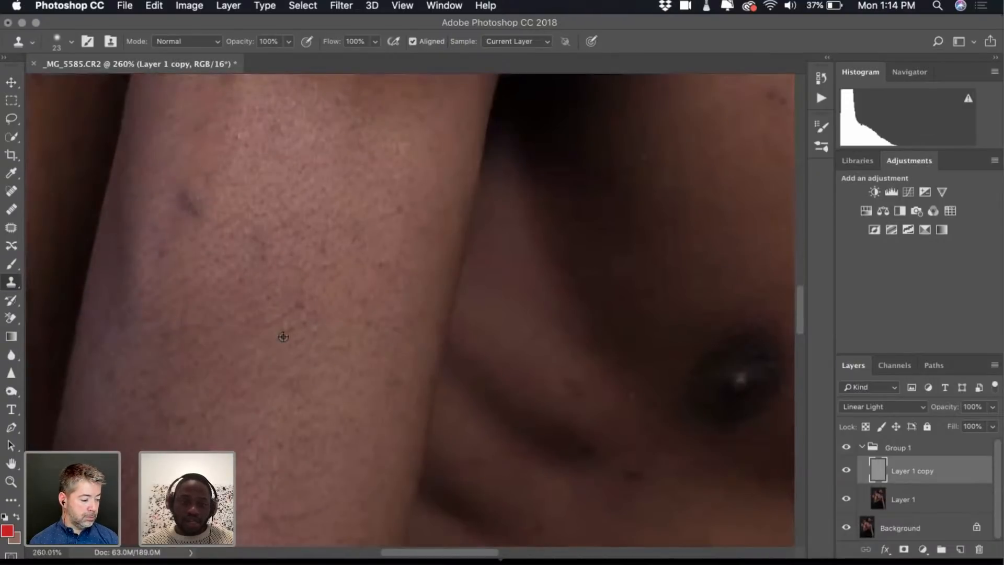
pyautogui.scroll(2, 282, 312)
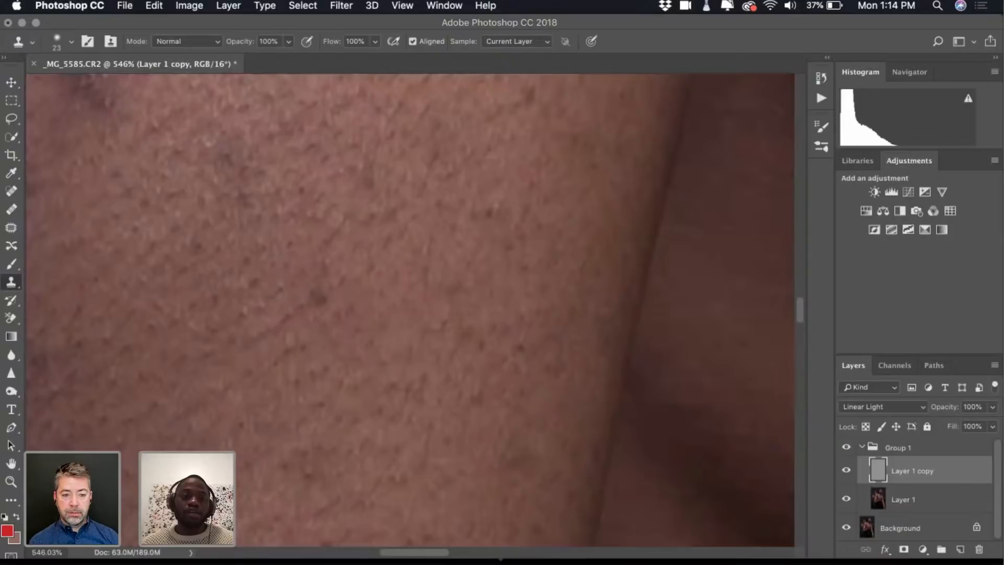
pyautogui.scroll(3, 267, 314)
pyautogui.scroll(3, 267, 314)
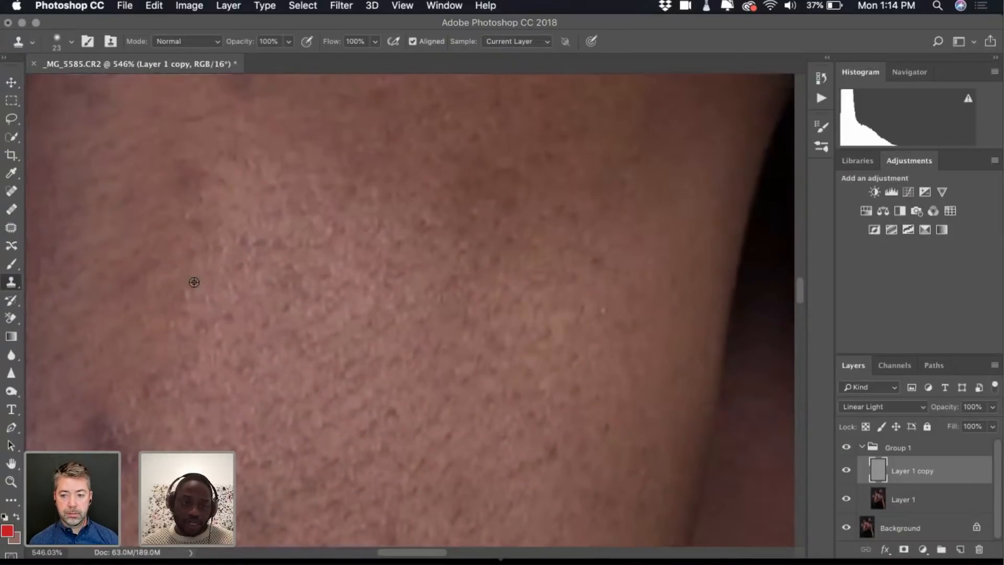
pyautogui.scroll(3, 334, 229)
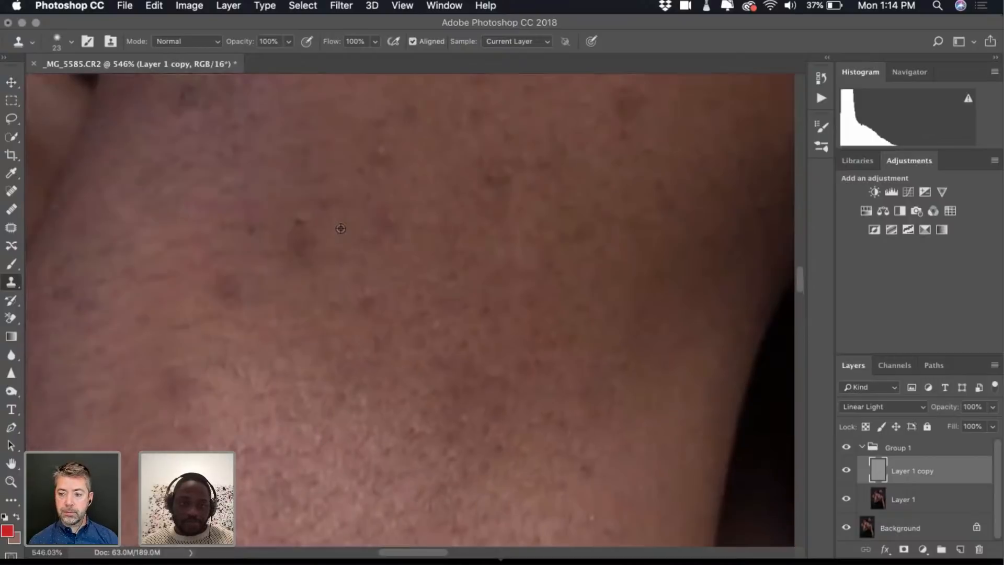
pyautogui.scroll(2, 395, 302)
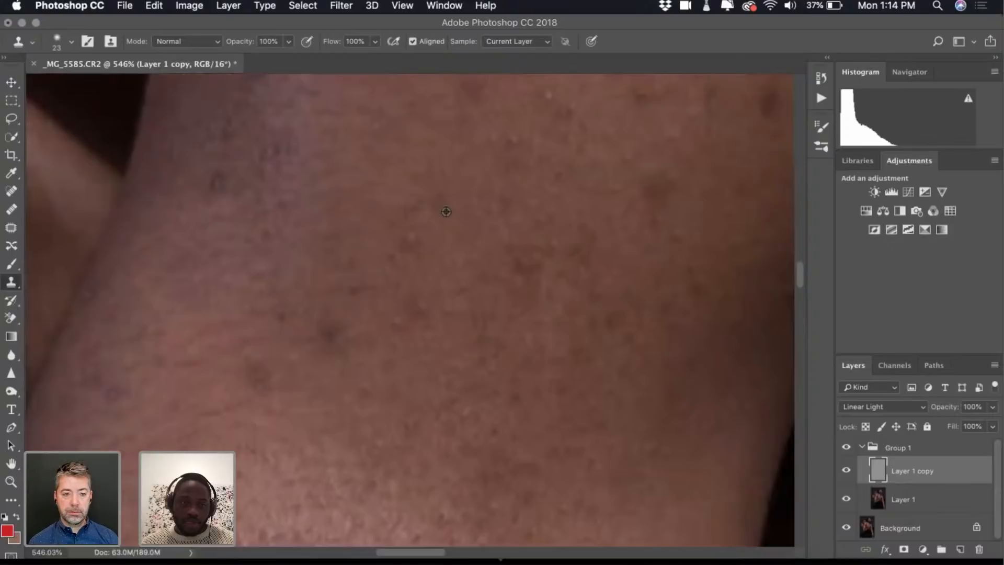
pyautogui.scroll(3, 466, 343)
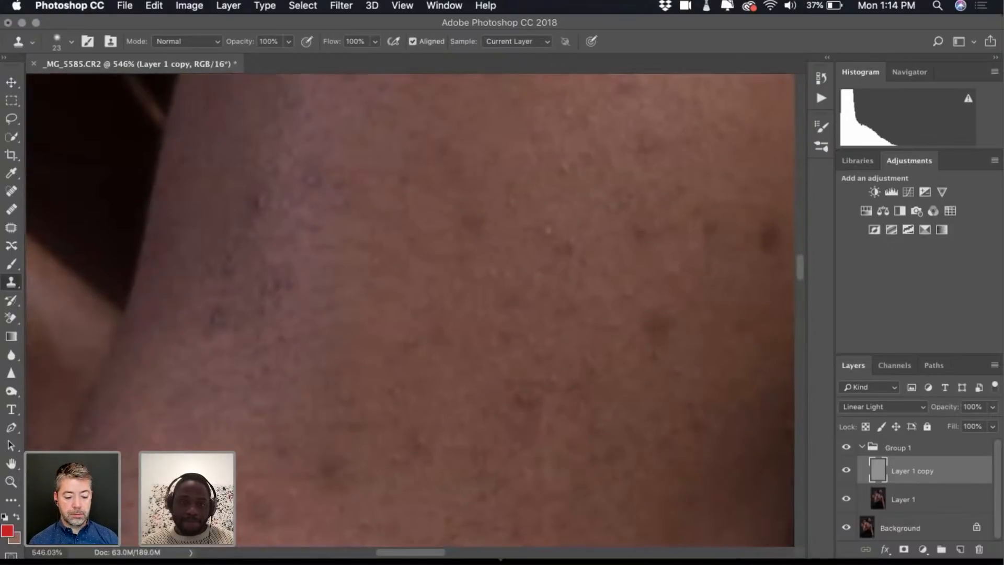
pyautogui.scroll(2, 660, 240)
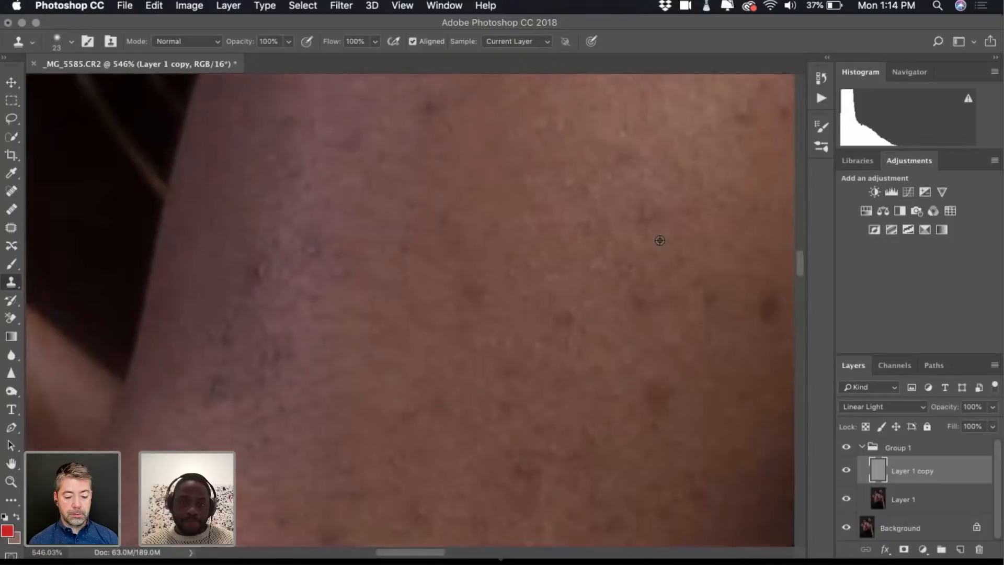
pyautogui.hscroll(3, 638, 213)
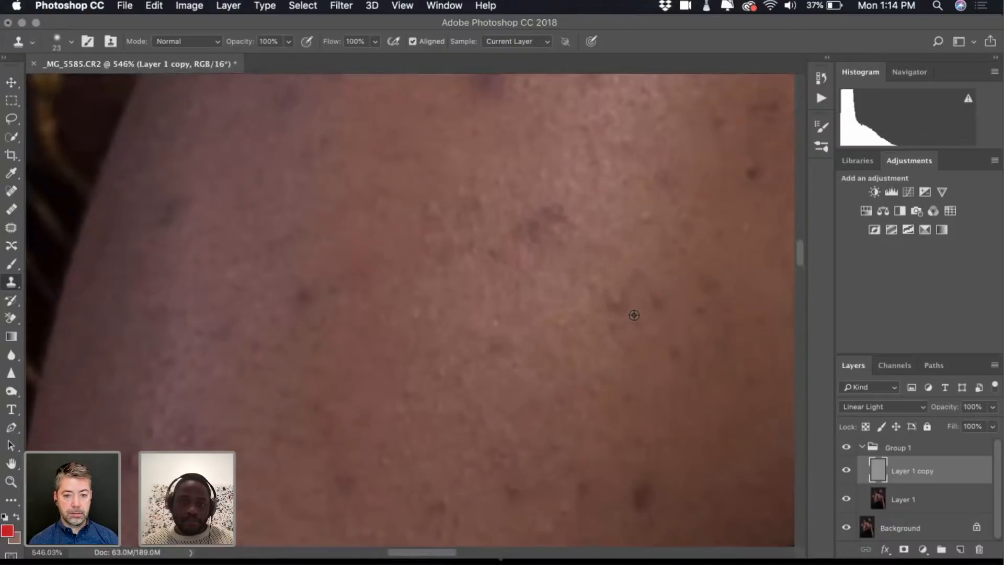
pyautogui.hscroll(-2, 593, 396)
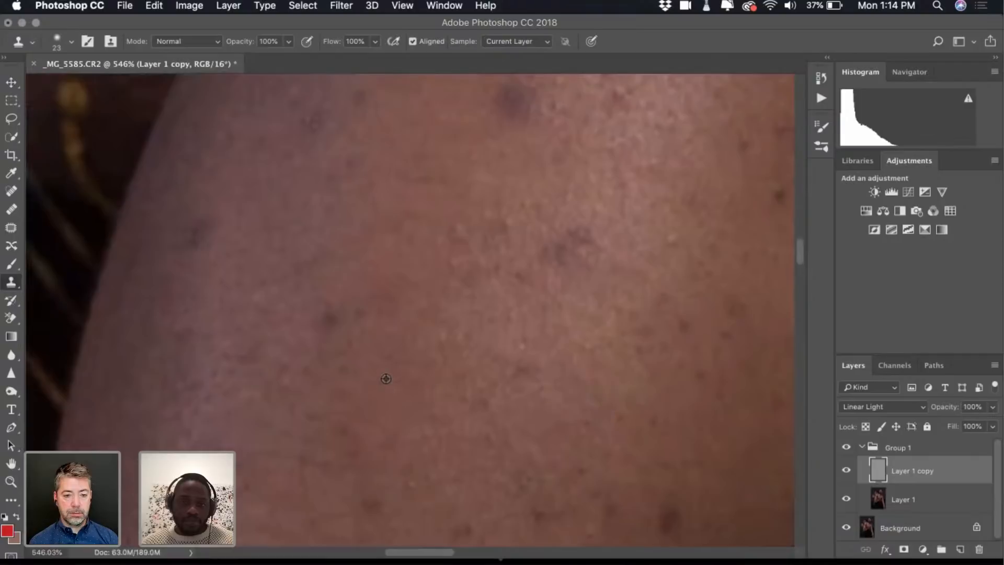
pyautogui.scroll(-10, 479, 368)
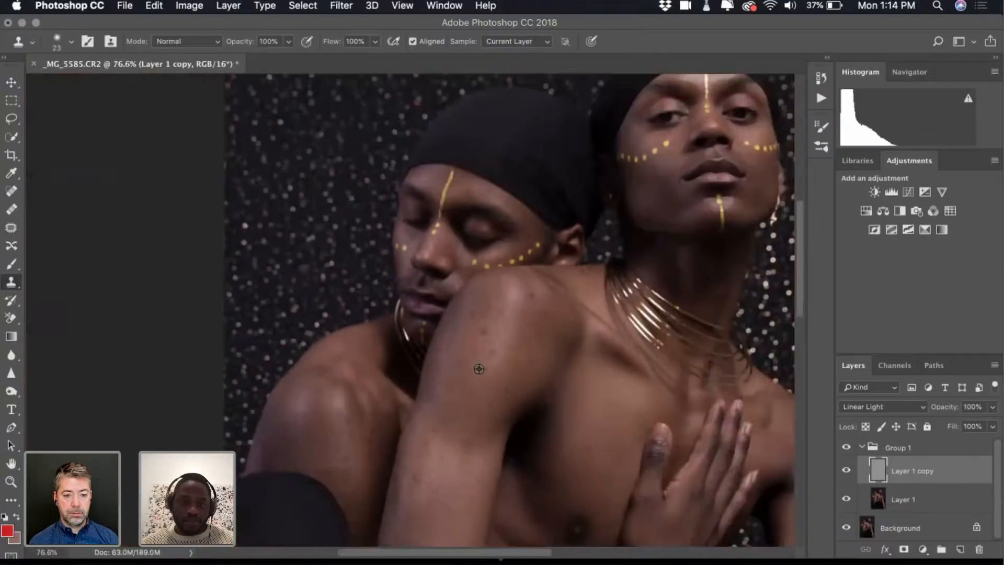
pyautogui.scroll(10, 479, 369)
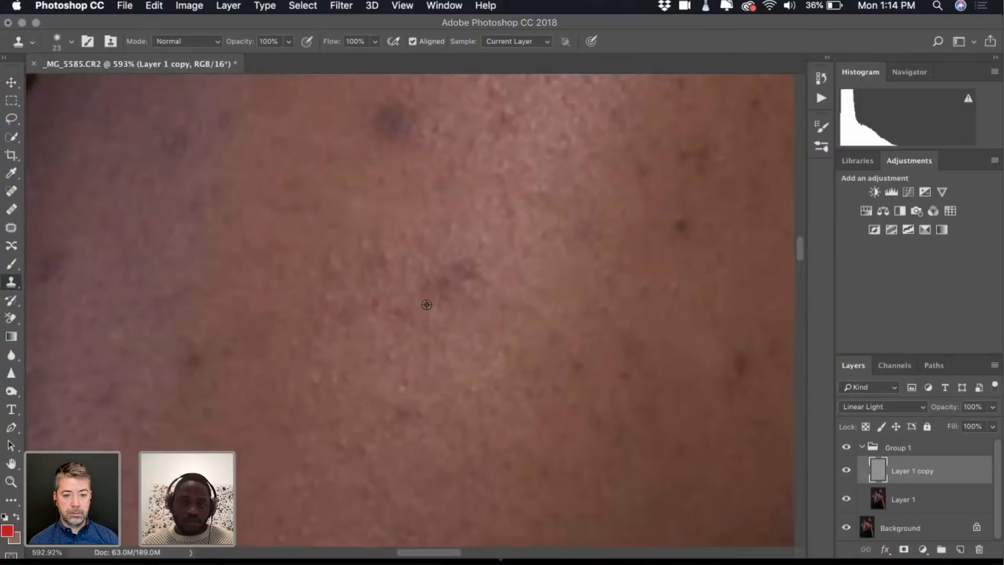
pyautogui.scroll(4, 418, 287)
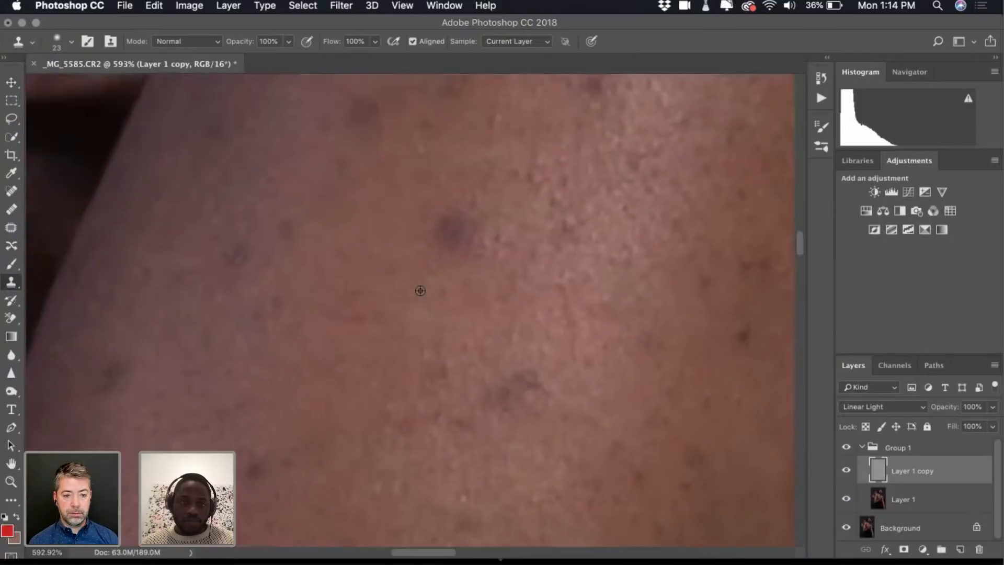
pyautogui.scroll(5, 337, 275)
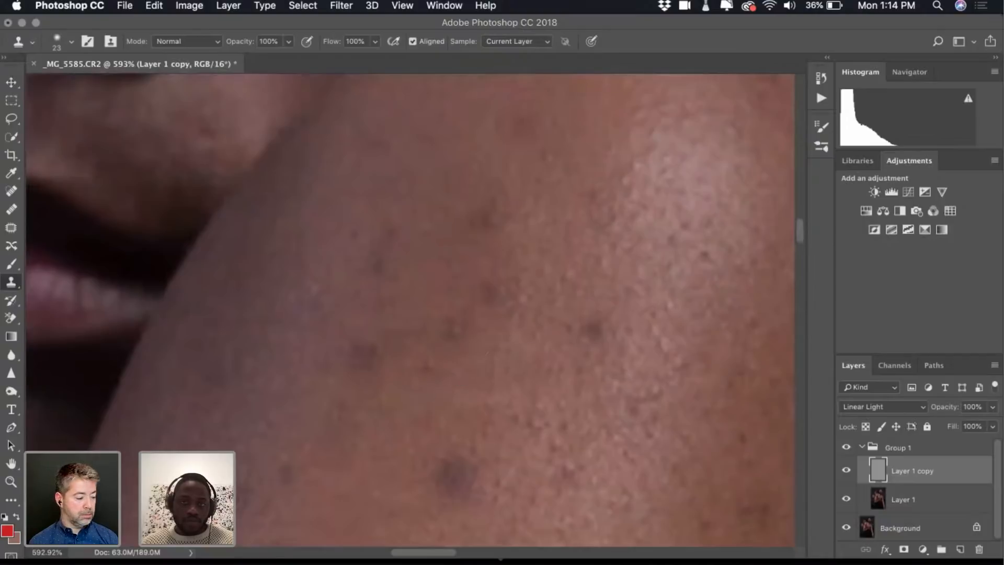
# Clone out the small bright bump beside the highlight on the other man's shoulder using clean skin texture sampled just below it
pyautogui.scroll(-5, 612, 382)
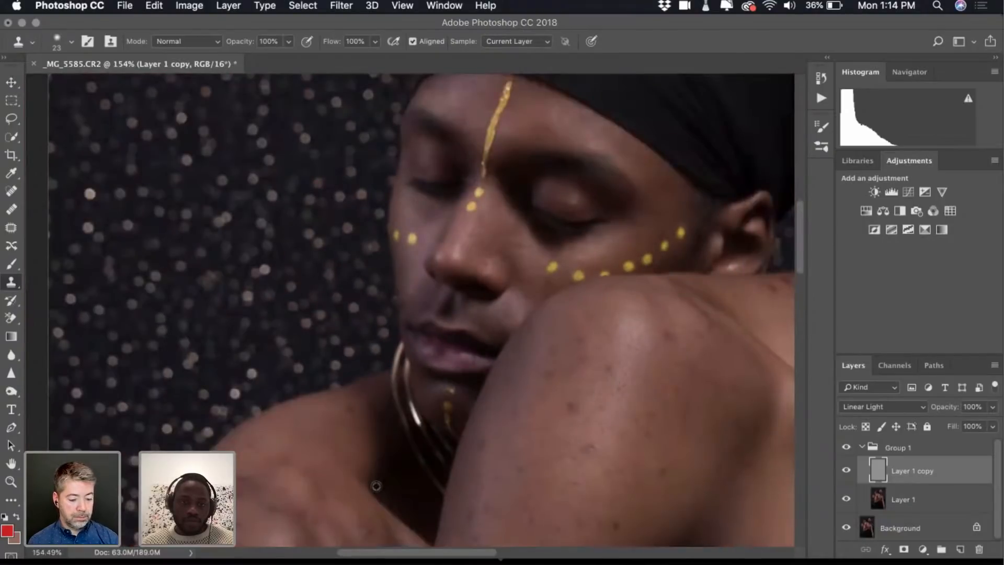
pyautogui.scroll(5, 362, 529)
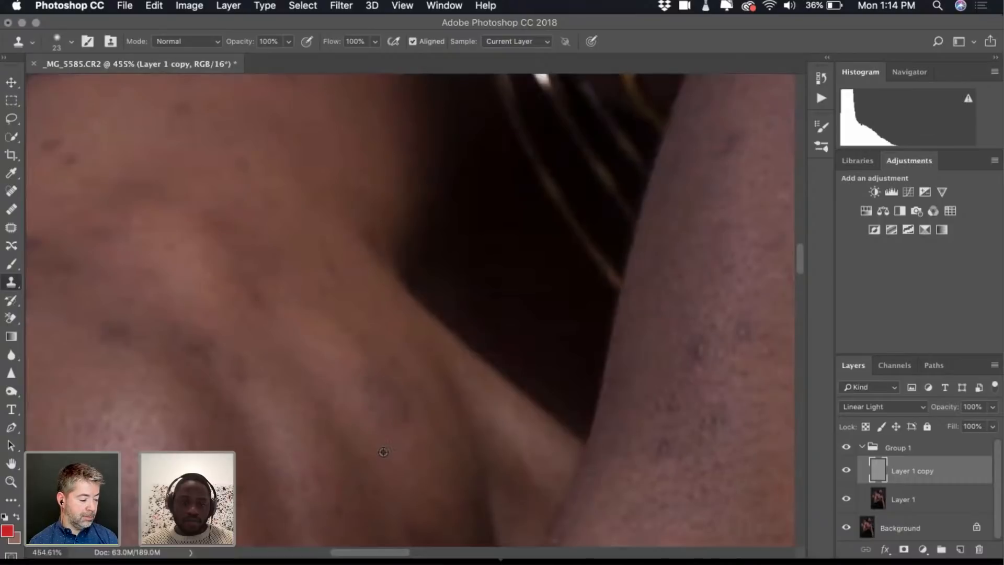
pyautogui.scroll(-4, 383, 452)
pyautogui.scroll(-4, 383, 452)
pyautogui.scroll(3, 284, 422)
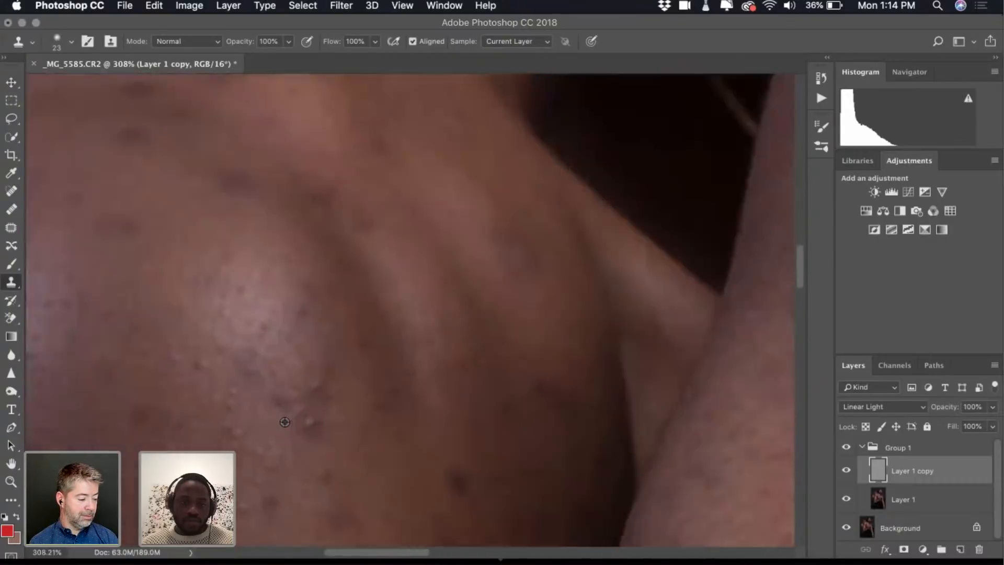
pyautogui.scroll(4, 284, 422)
pyautogui.keyDown('alt'); pyautogui.click(332, 467); pyautogui.keyUp('alt')
pyautogui.click(322, 421)
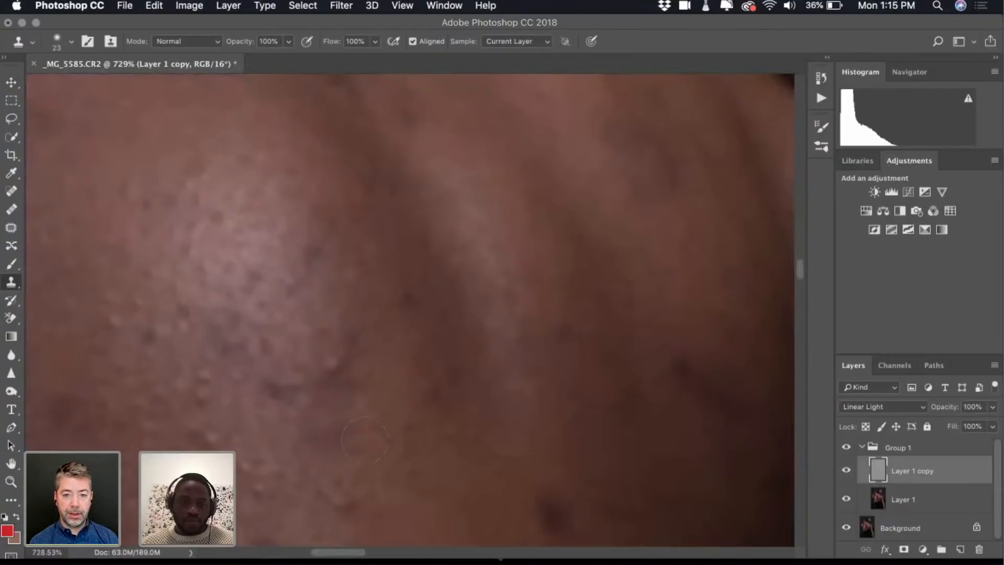
pyautogui.scroll(-5, 364, 440)
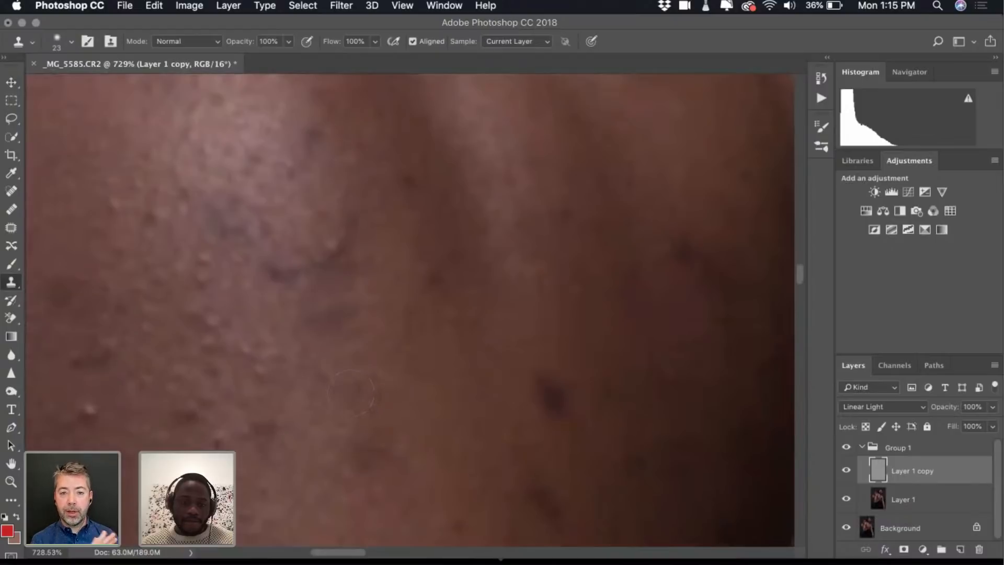
# Examine the closed-eyed man's upper arm, from below the shoulder highlight to the edge of the dark knee, for remaining spots
pyautogui.scroll(-3, 367, 414)
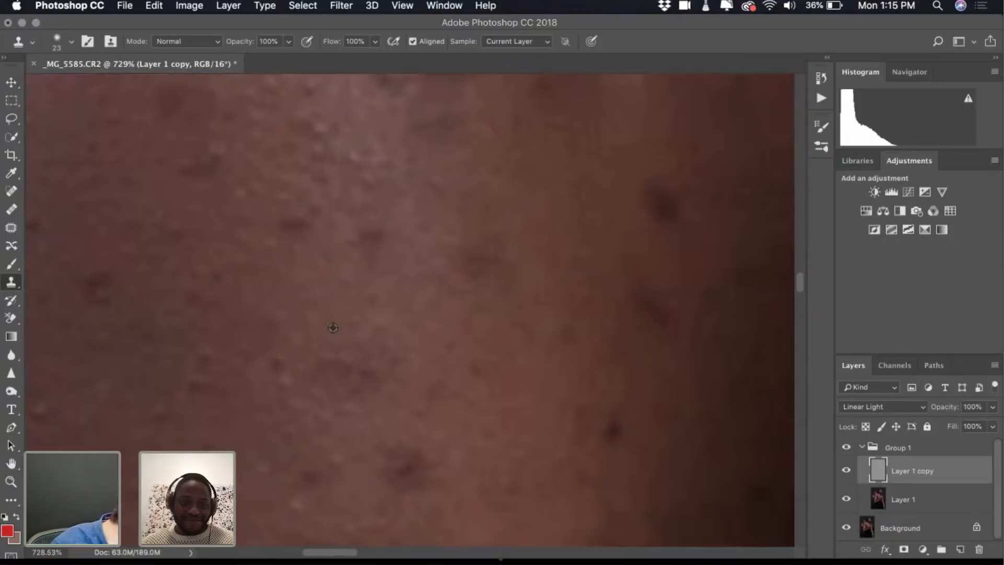
pyautogui.scroll(-3, 333, 328)
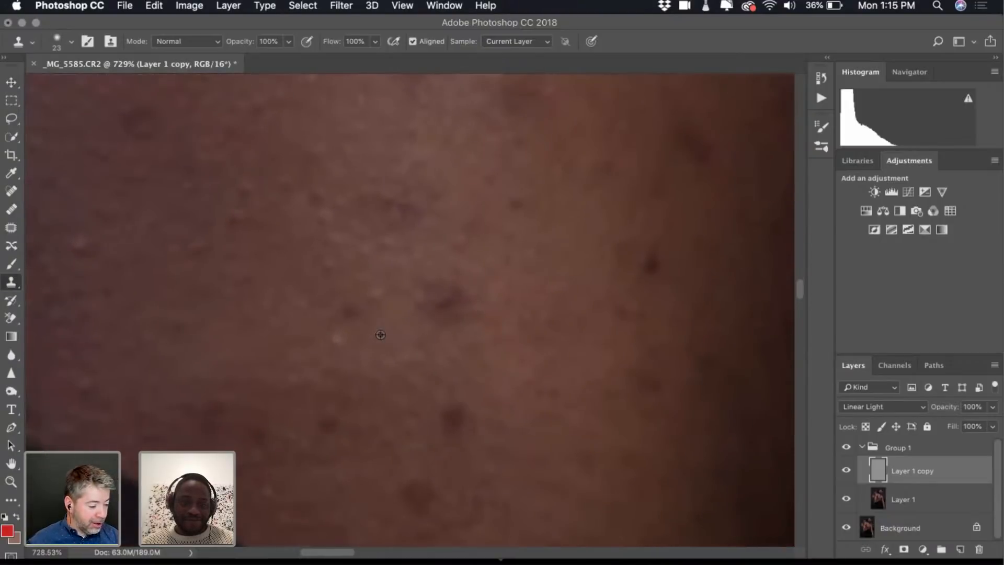
pyautogui.scroll(-5, 398, 444)
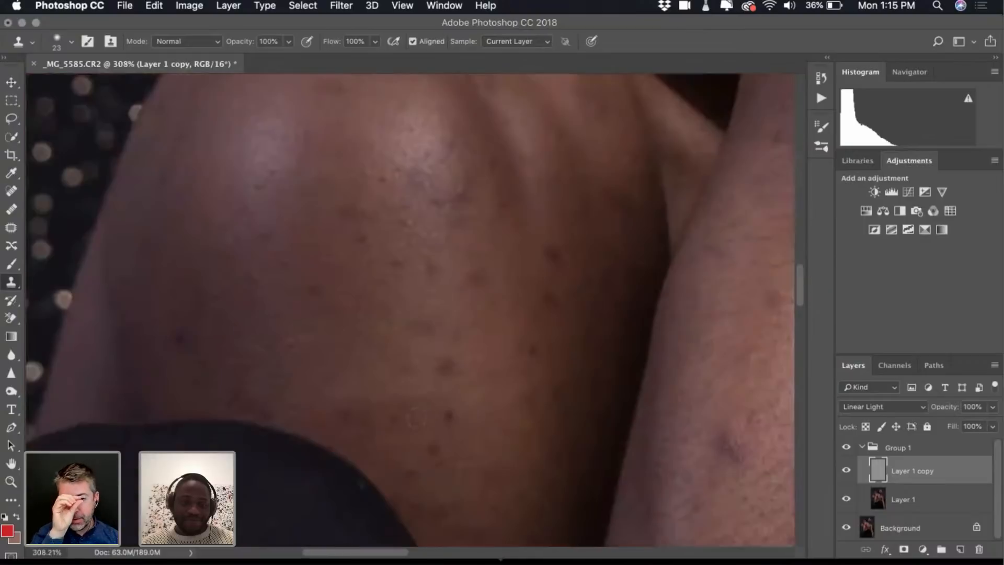
pyautogui.scroll(5, 382, 455)
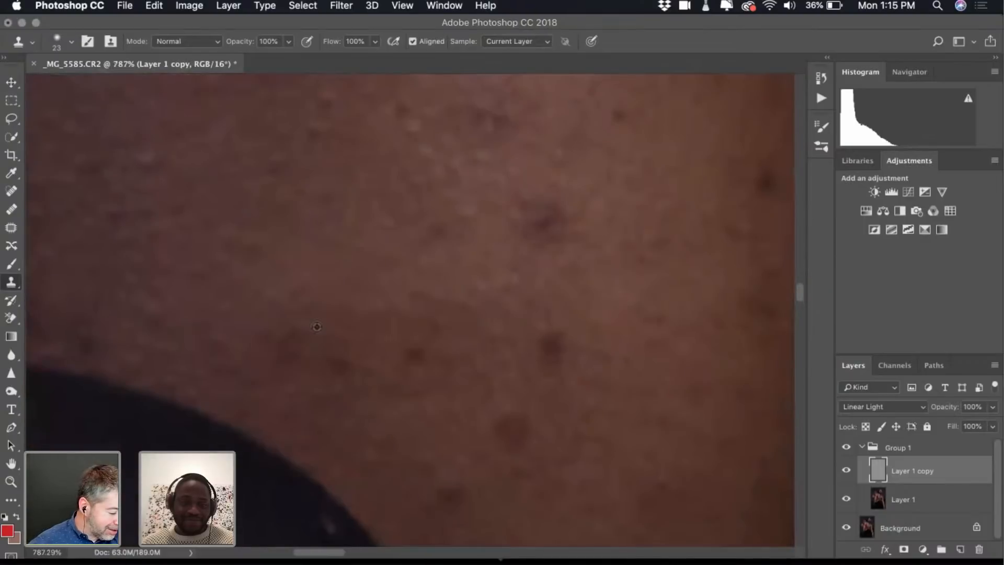
pyautogui.hscroll(-4, 316, 327)
pyautogui.scroll(2, 316, 326)
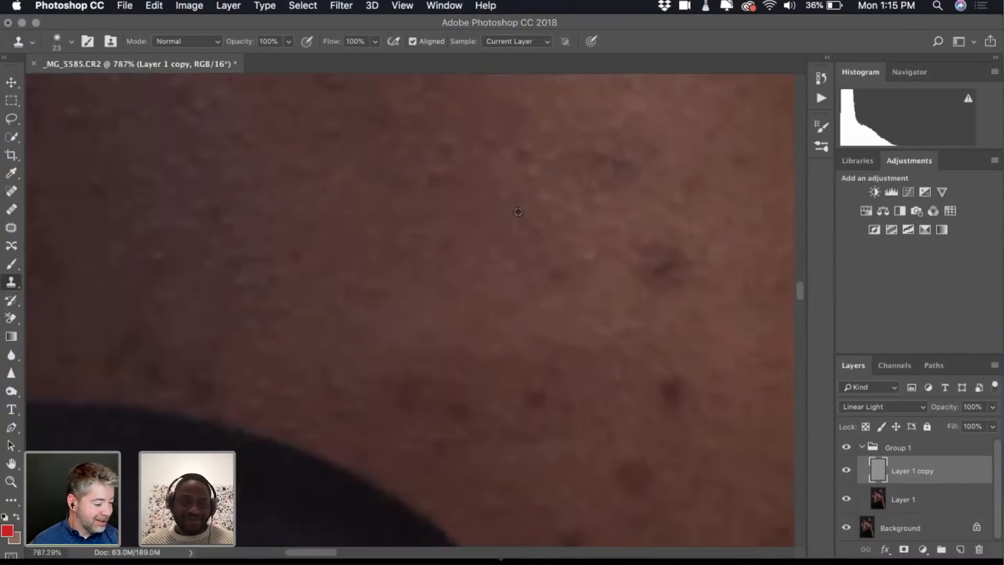
pyautogui.hscroll(-4, 442, 177)
pyautogui.scroll(2, 442, 177)
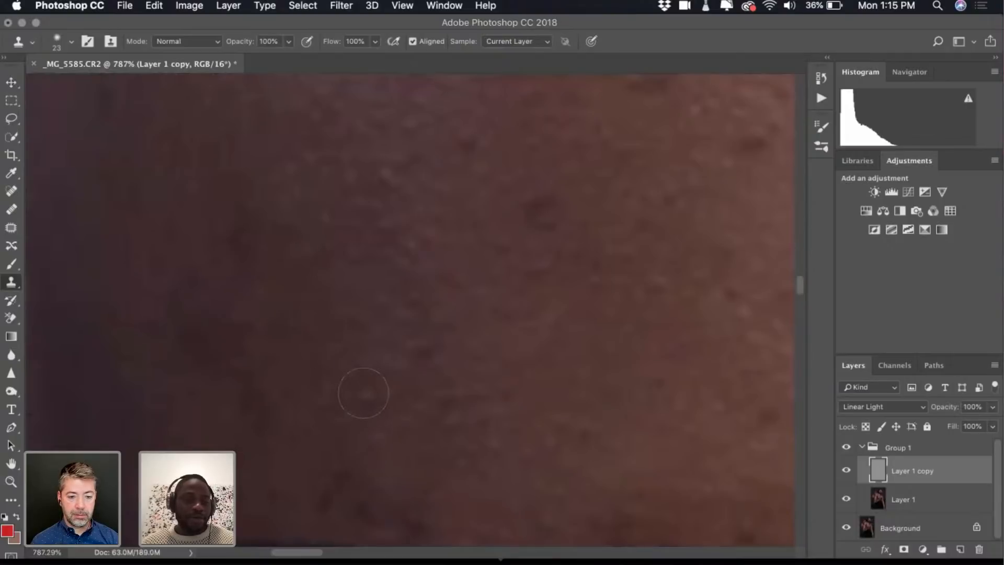
# Clone out the dark spot on the shaded skin of the closed-eyed man's upper arm, just below the shoulder highlights
pyautogui.scroll(3, 547, 352)
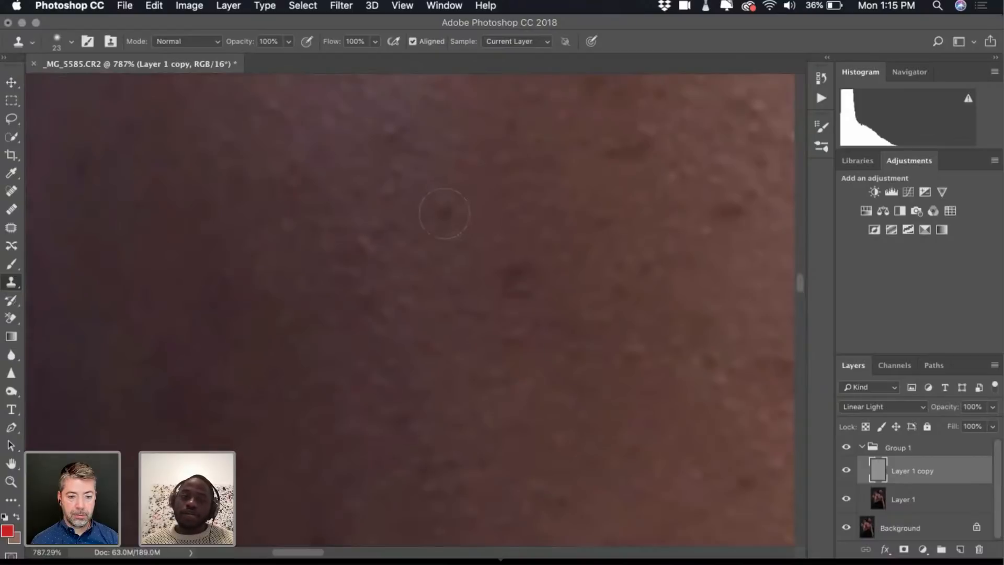
pyautogui.scroll(2, 587, 284)
pyautogui.hscroll(2, 587, 284)
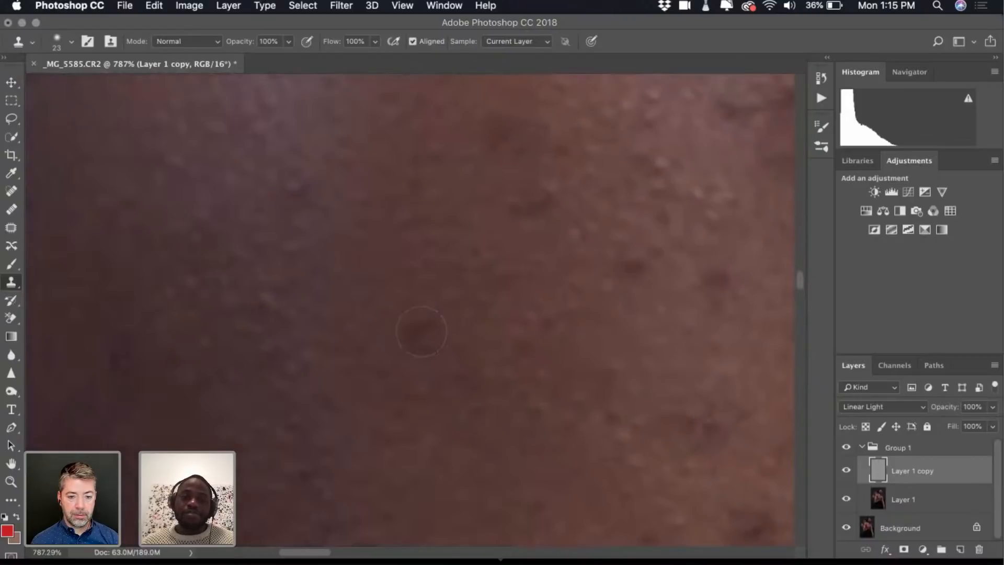
pyautogui.click(421, 331)
pyautogui.scroll(2, 489, 365)
pyautogui.hscroll(-3, 489, 366)
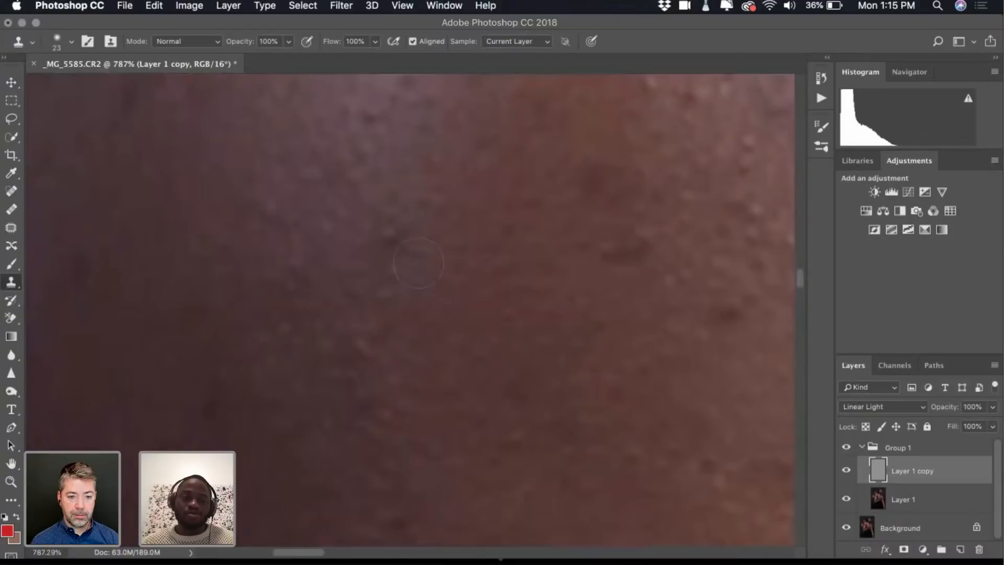
# Inspect the bumps and marks around the two highlights on the closed-eyed man's shoulder and across to his collarbone
pyautogui.scroll(-2, 460, 329)
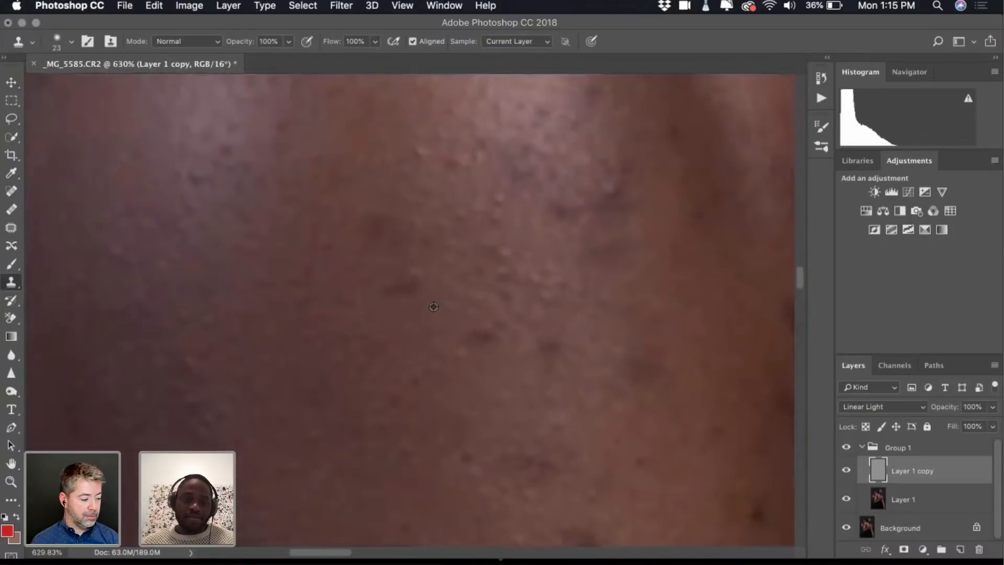
pyautogui.moveTo(468, 415); pyautogui.dragTo(356, 460)
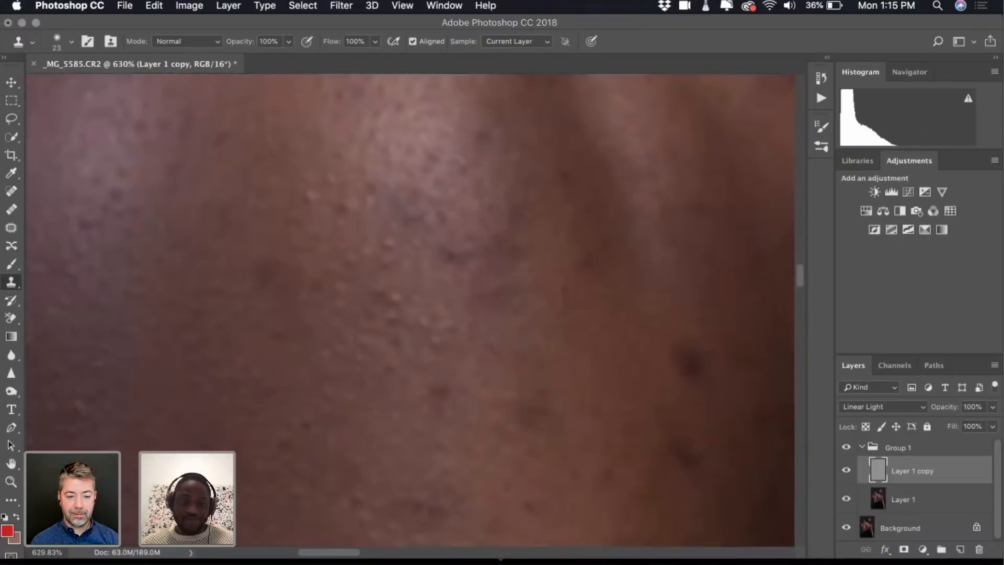
pyautogui.moveTo(397, 450); pyautogui.dragTo(424, 518)
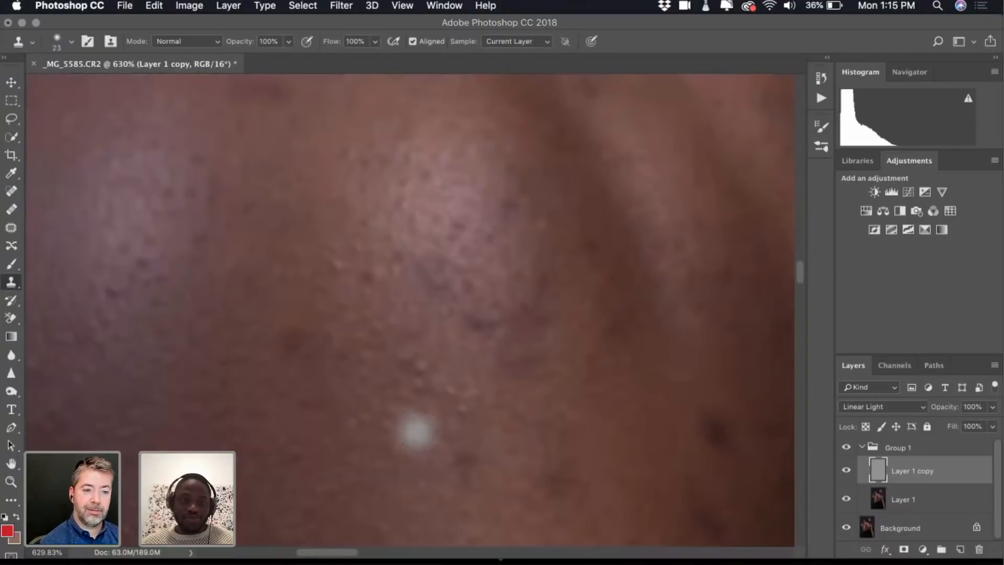
pyautogui.moveTo(243, 290); pyautogui.dragTo(356, 376)
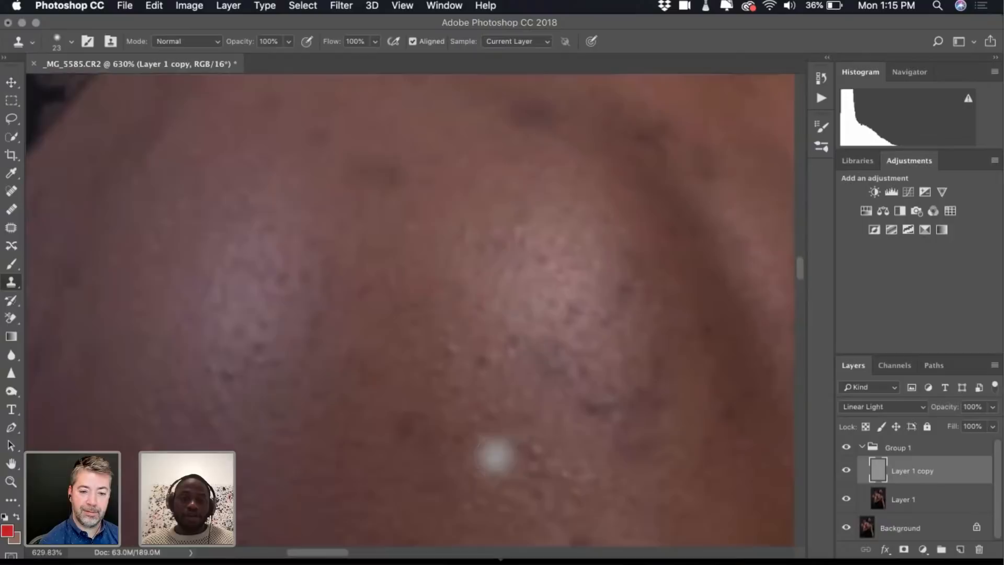
pyautogui.scroll(-3, 494, 455)
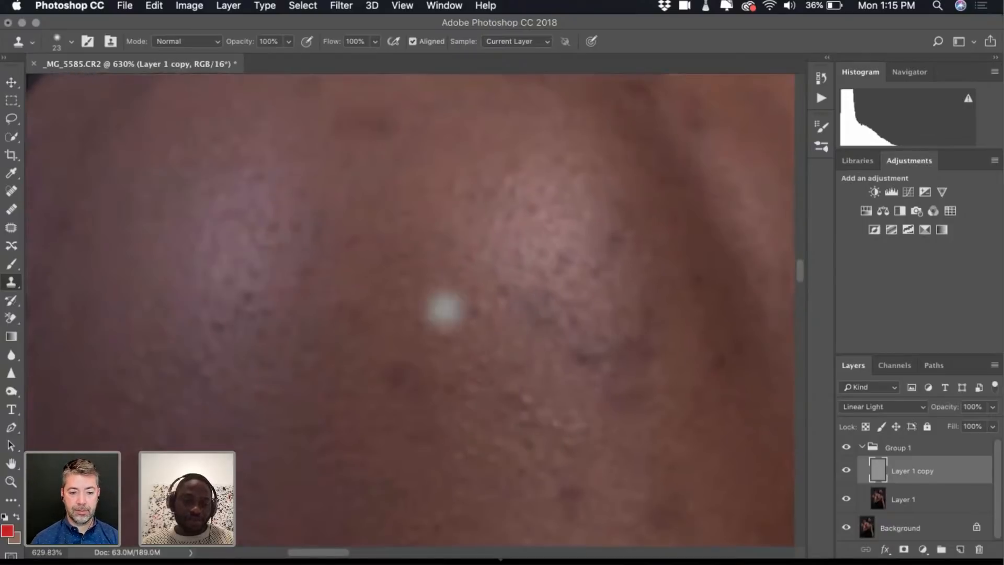
pyautogui.hscroll(5, 445, 309)
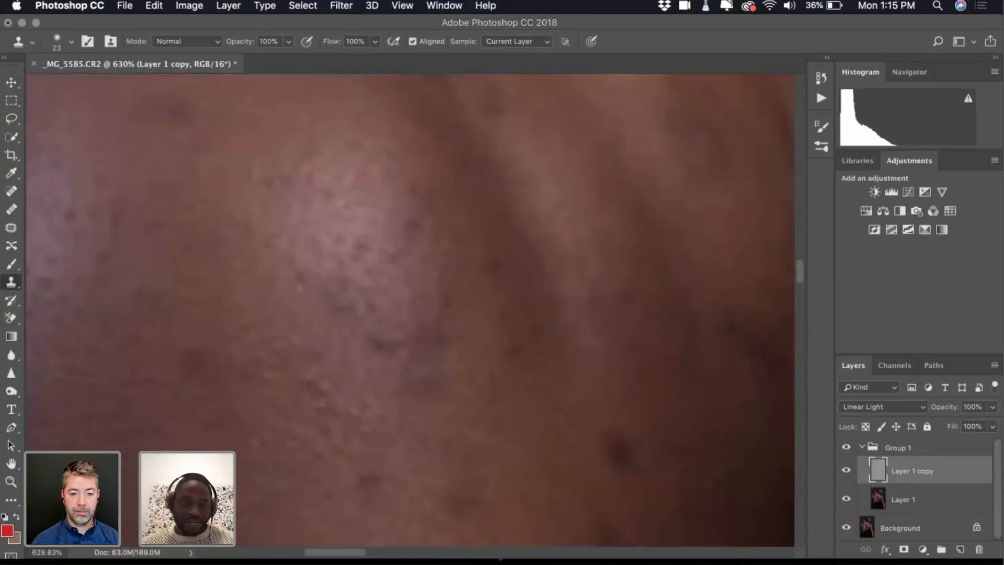
pyautogui.scroll(-6, 336, 462)
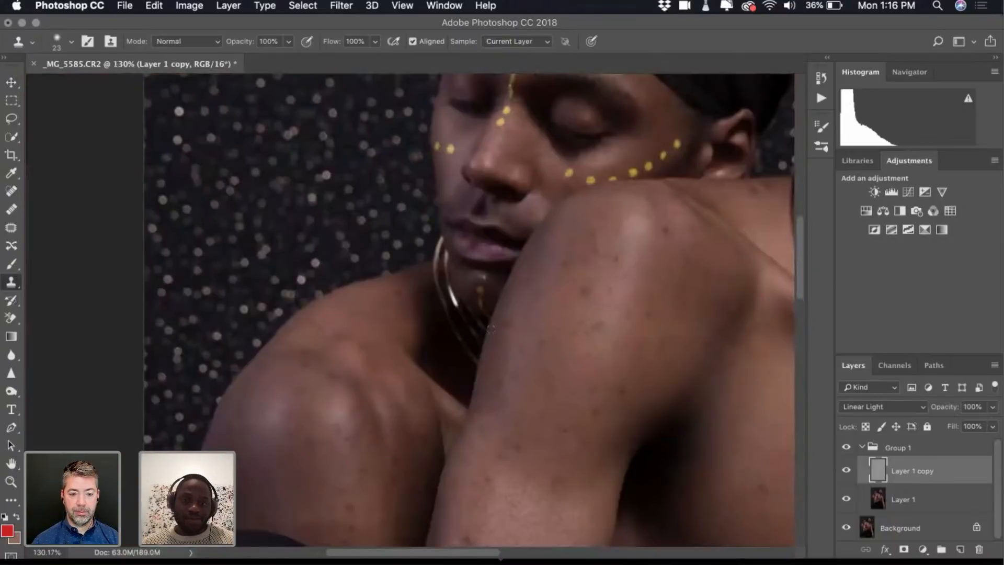
# Check the top of the upright man's shoulder and the closed-eyed man's nose, cheek and eye area for texture blemishes
pyautogui.scroll(2, 490, 329)
pyautogui.scroll(6, 616, 241)
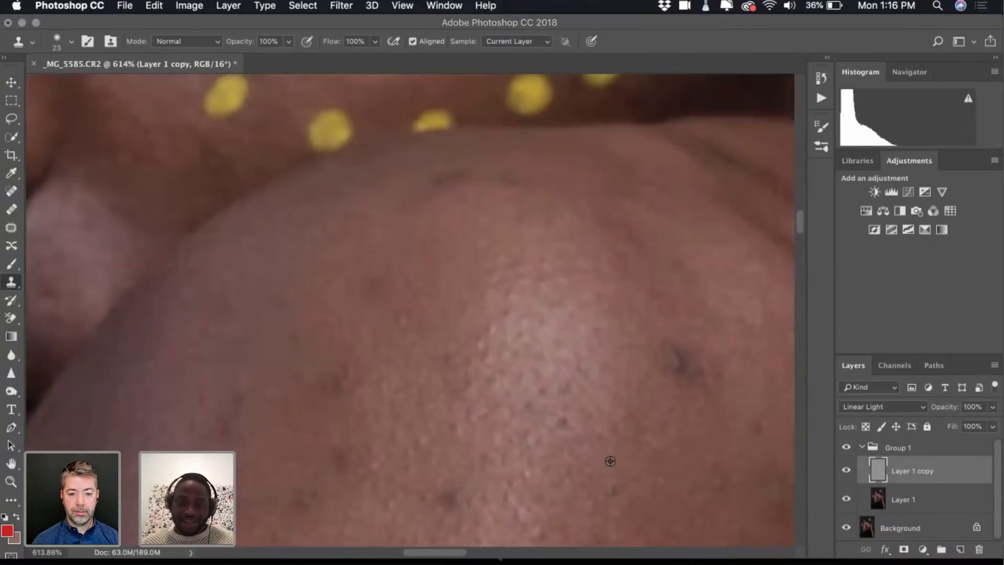
pyautogui.scroll(-4, 608, 461)
pyautogui.hscroll(2, 473, 287)
pyautogui.scroll(-1, 473, 287)
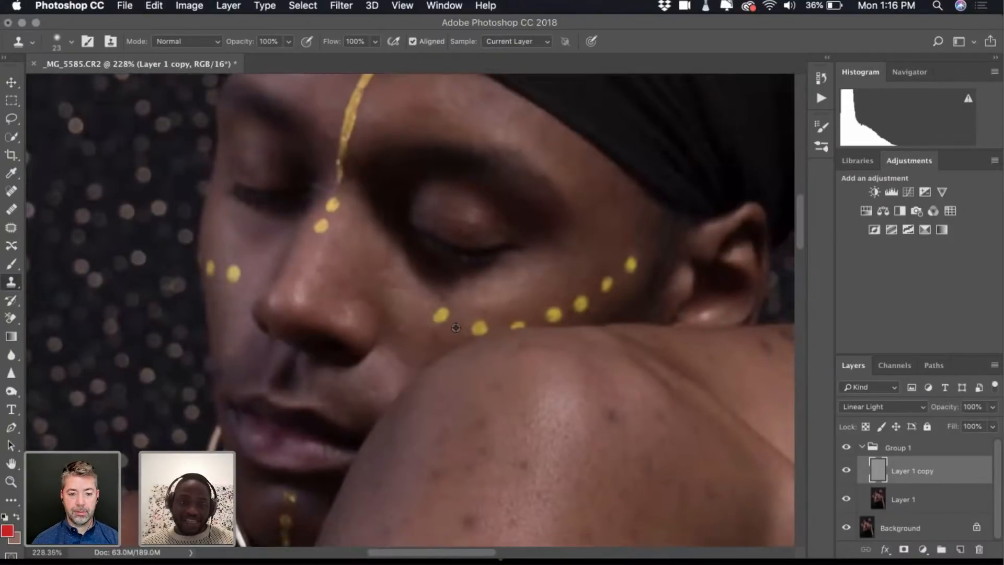
pyautogui.scroll(2, 390, 283)
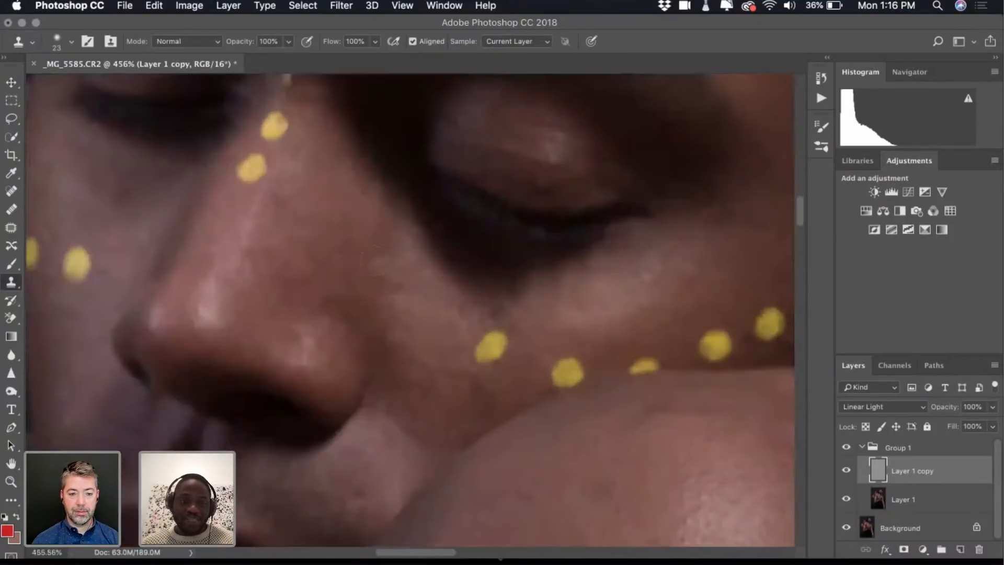
pyautogui.rightClick(389, 314)
pyautogui.press('Escape')
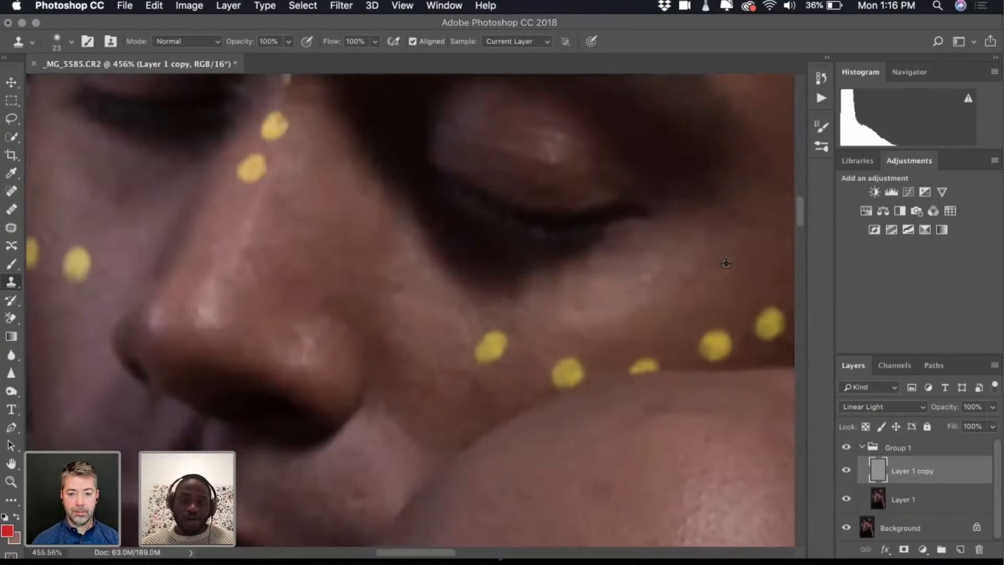
pyautogui.scroll(-4, 726, 263)
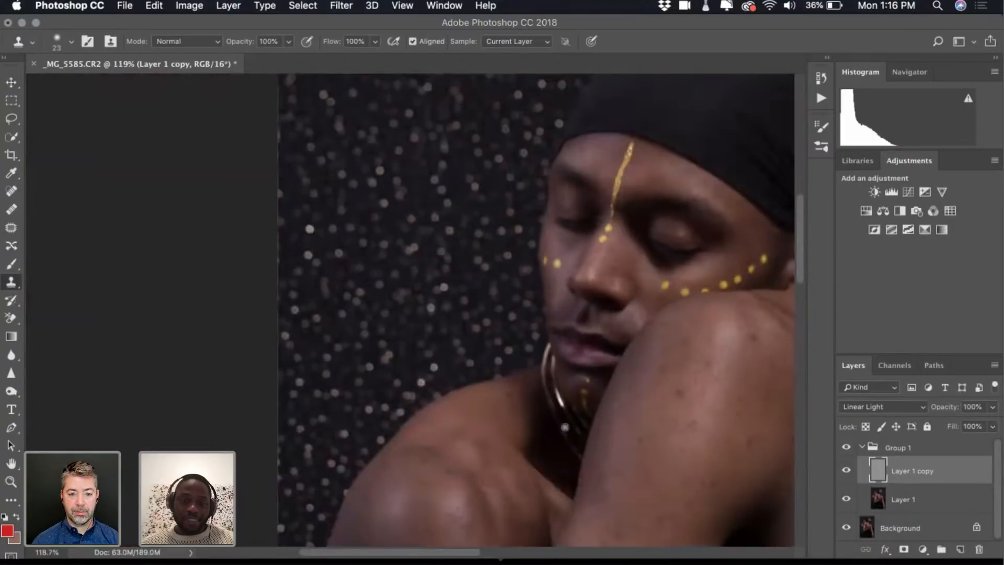
# Compare both men's arms, shoulders and the upright man's chest up close with the wider portrait
pyautogui.hscroll(5, 531, 314)
pyautogui.scroll(-4, 519, 435)
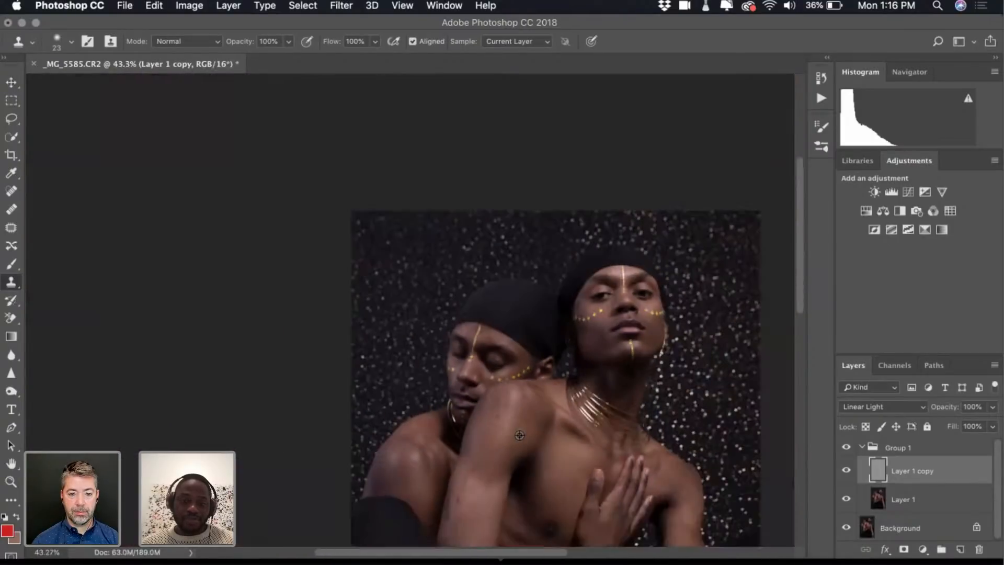
pyautogui.scroll(5, 375, 258)
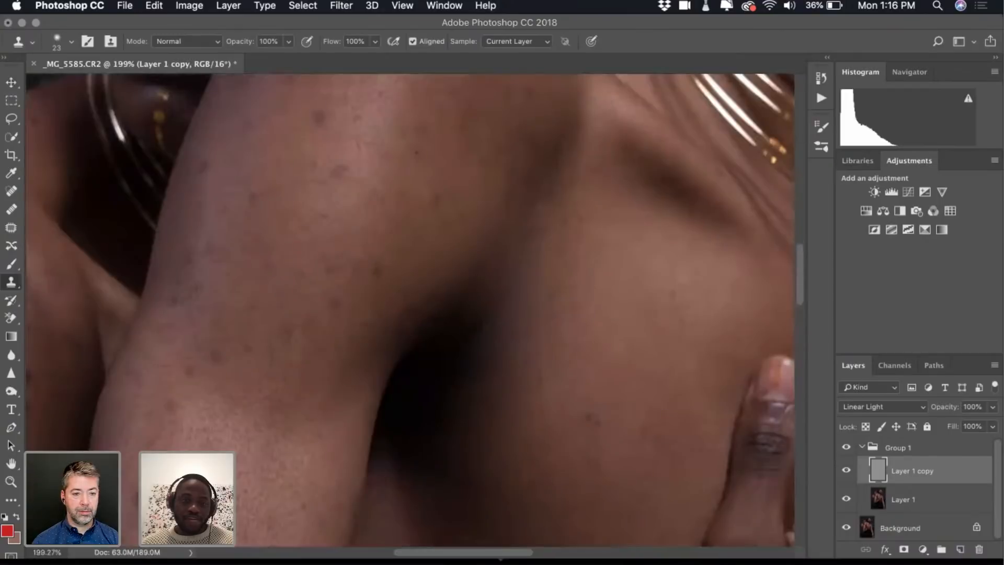
pyautogui.hscroll(-5, 143, 406)
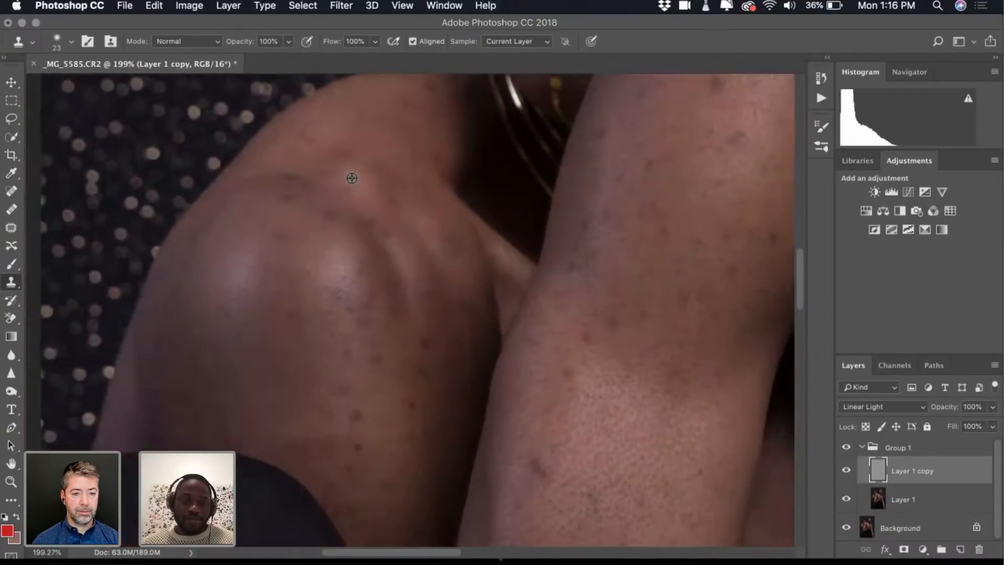
pyautogui.scroll(-2, 352, 178)
pyautogui.scroll(-3, 369, 372)
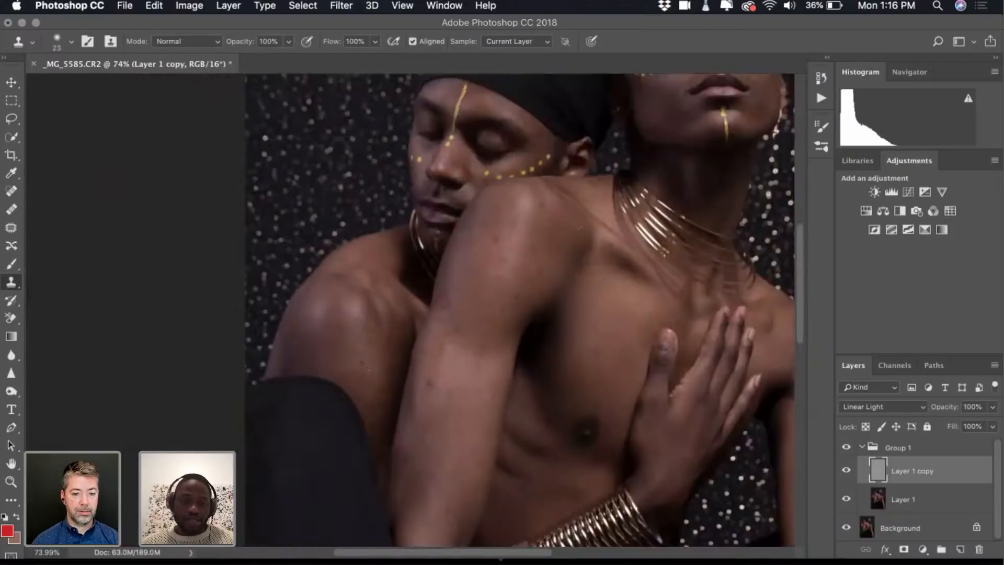
# Examine the upright man's shadowed cheek, jawline and earring area up close and against both faces
pyautogui.scroll(5, 559, 228)
pyautogui.scroll(3, 649, 236)
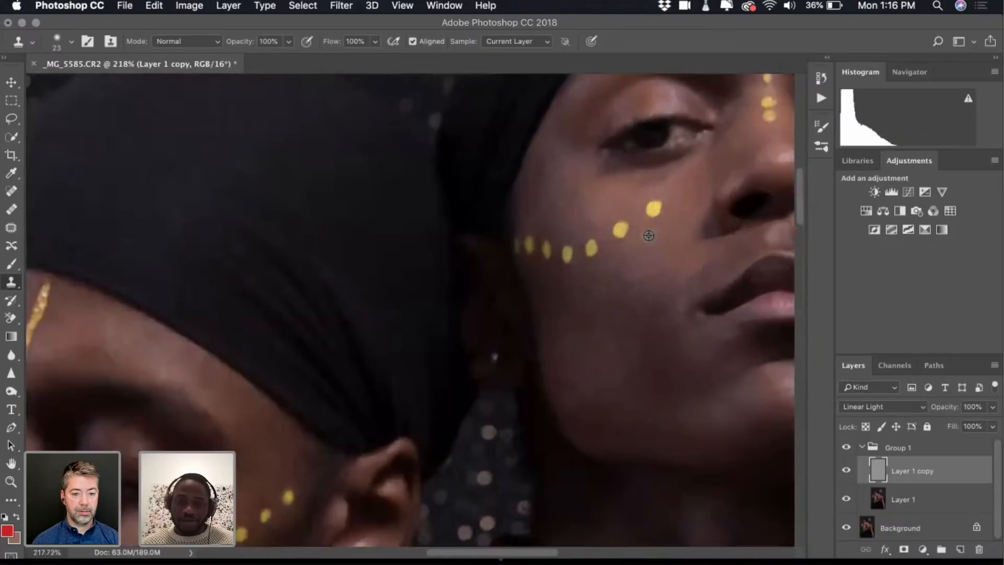
pyautogui.scroll(2, 605, 406)
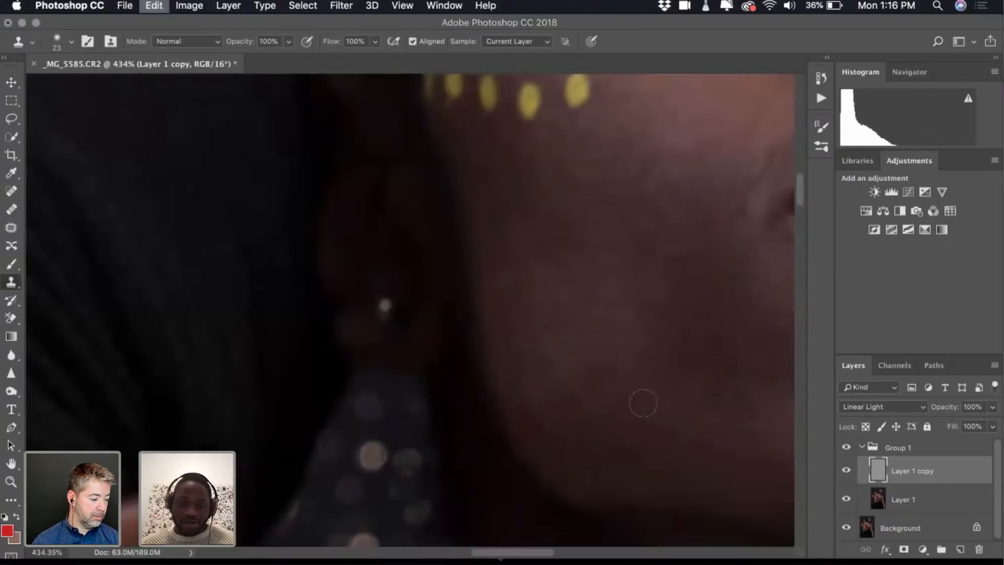
pyautogui.scroll(3, 538, 356)
pyautogui.scroll(-1, 538, 356)
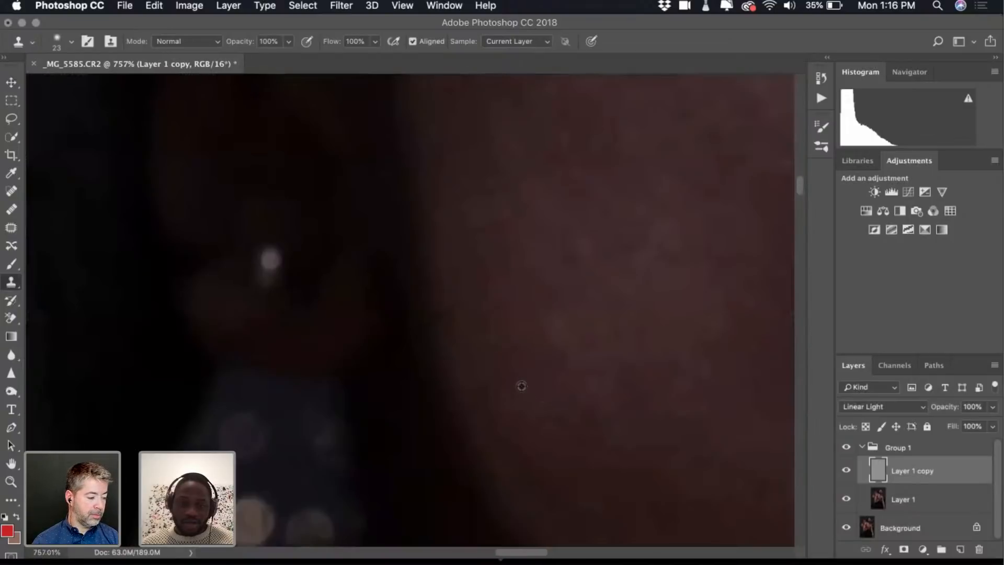
pyautogui.scroll(1, 521, 385)
pyautogui.scroll(-3, 522, 386)
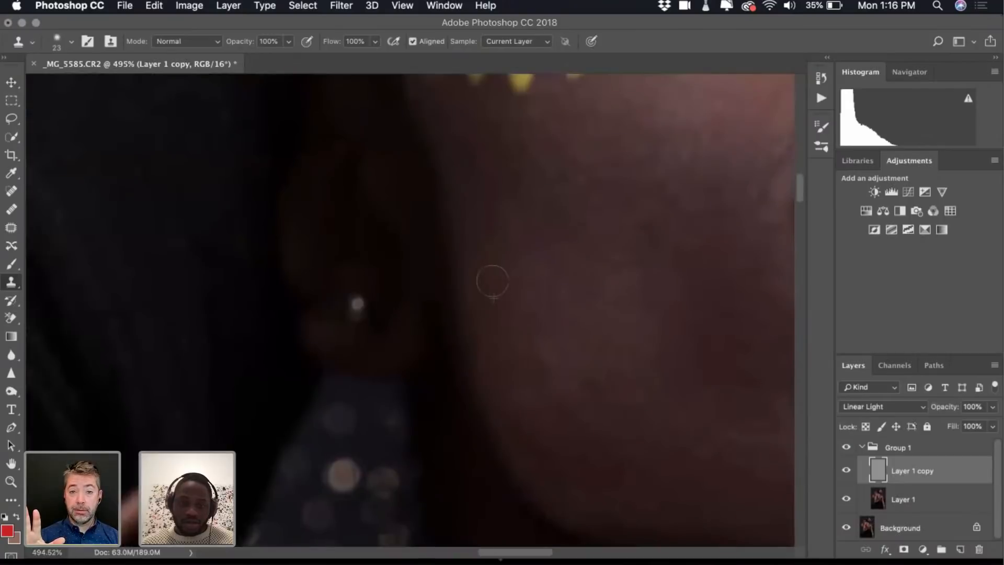
pyautogui.scroll(-4, 512, 364)
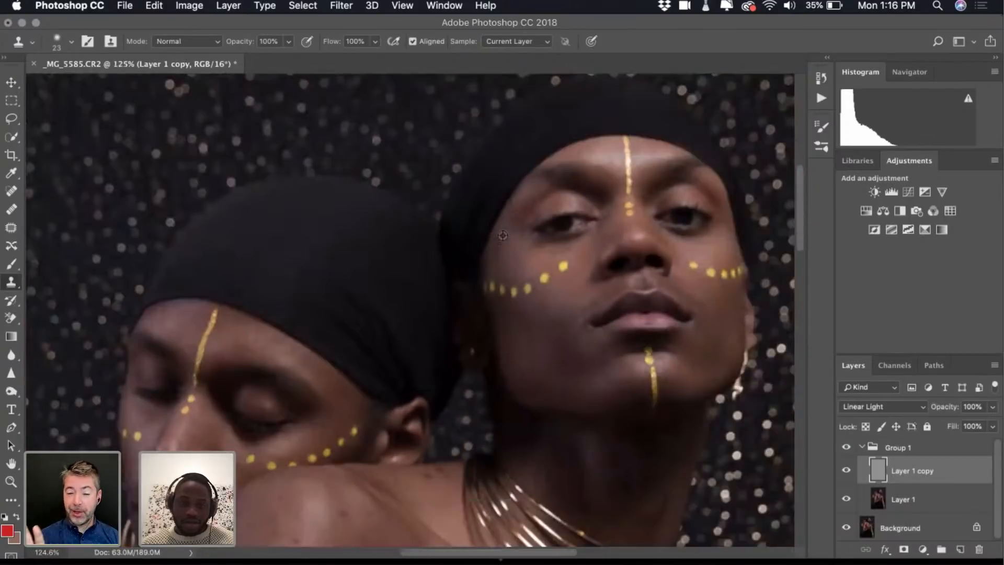
pyautogui.scroll(3, 502, 235)
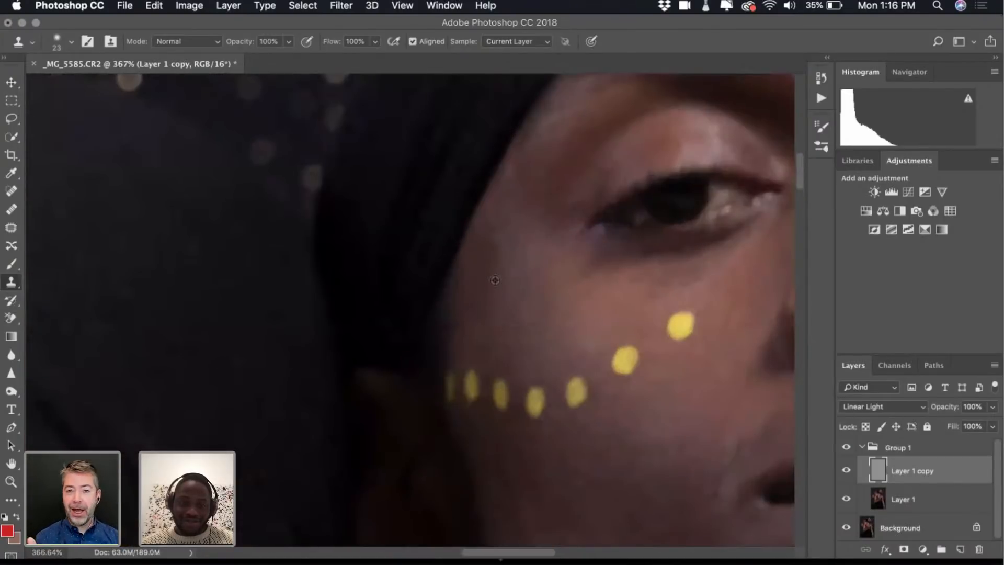
pyautogui.scroll(-4, 495, 333)
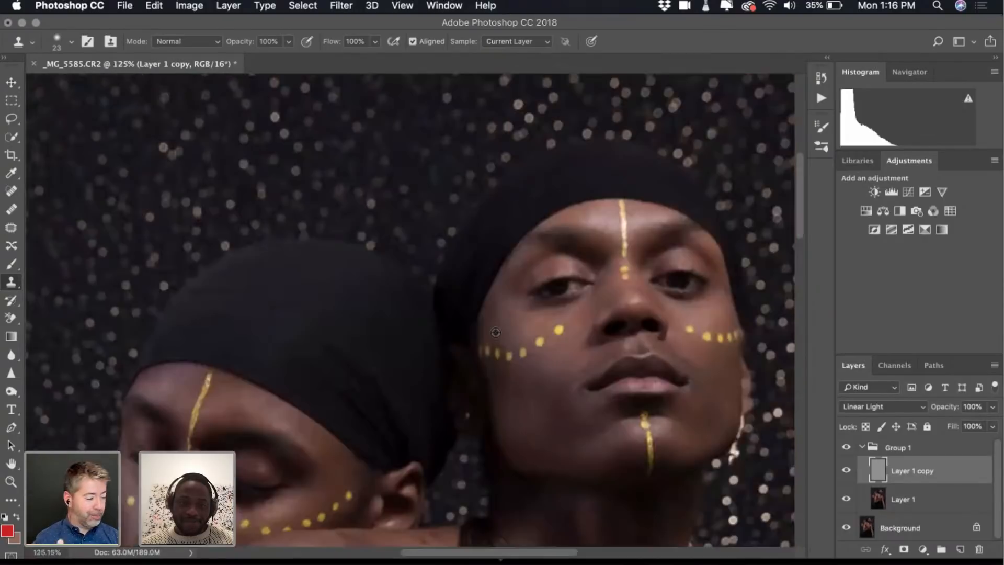
# Check the arms and the forearm beside the bracelet up close against the full portrait
pyautogui.scroll(-3, 496, 332)
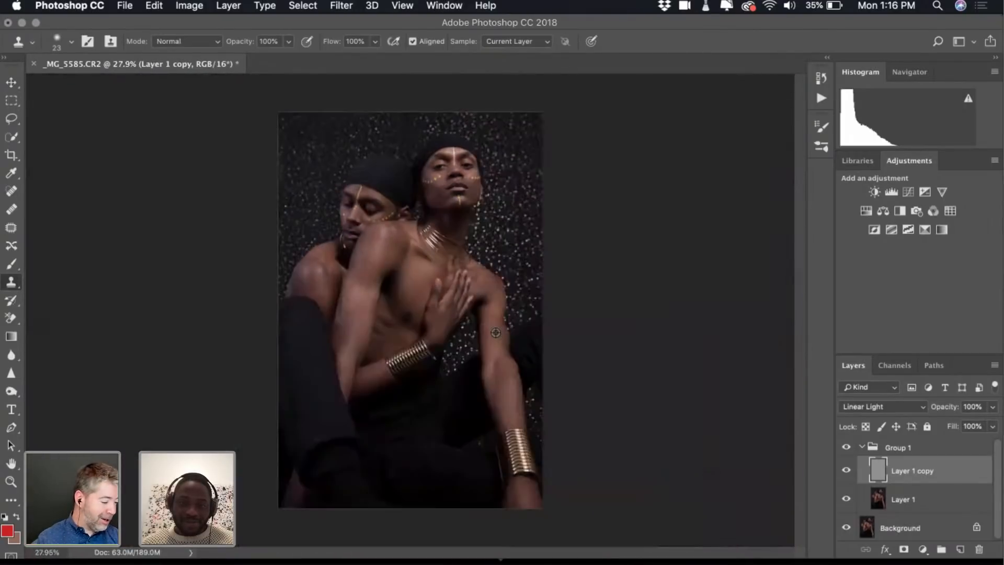
pyautogui.scroll(1, 496, 333)
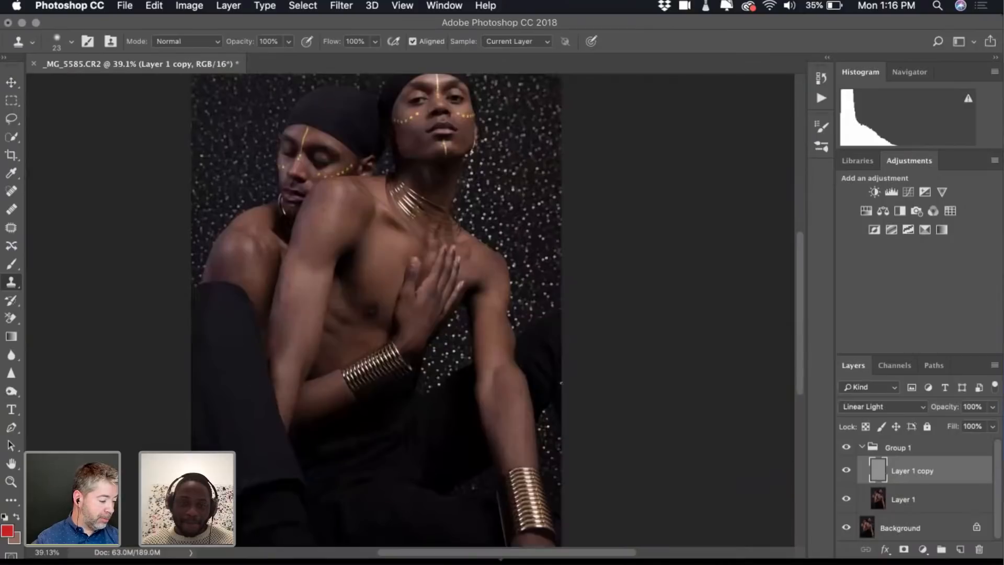
pyautogui.scroll(3, 294, 425)
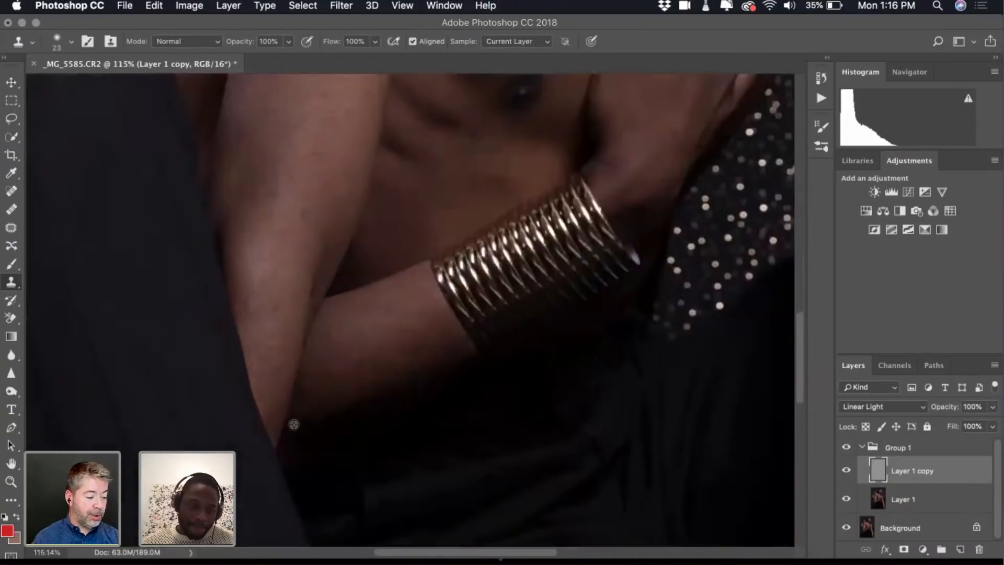
pyautogui.scroll(-3, 294, 424)
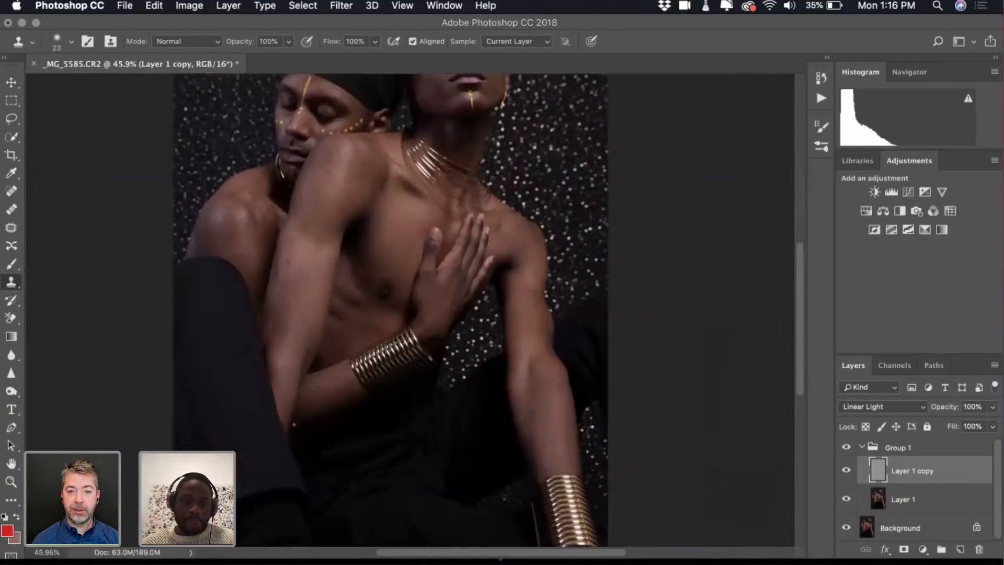
pyautogui.scroll(-2, 293, 425)
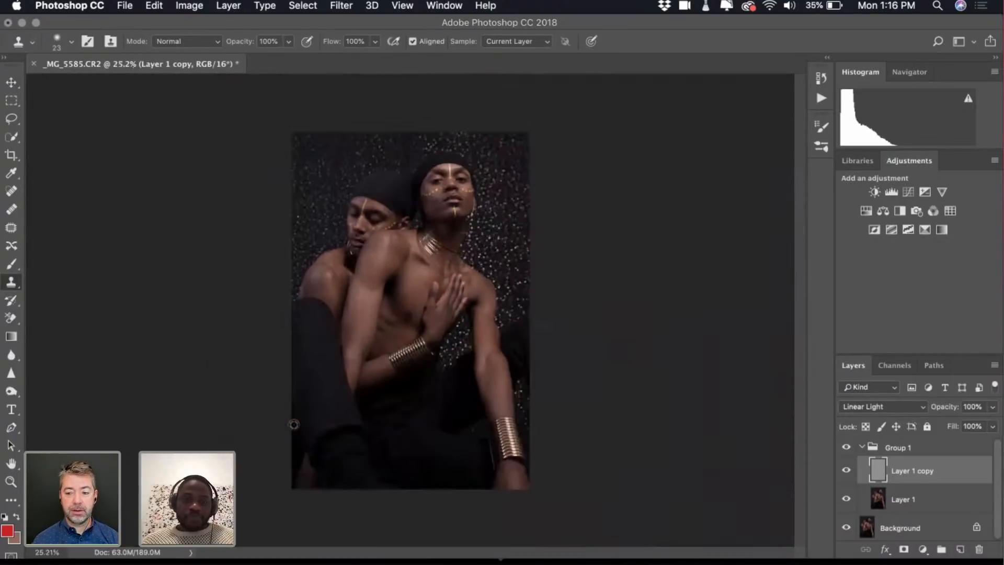
# Collapse Group 1 and toggle its visibility to compare both retouched faces with the original, ending on the full portrait
pyautogui.click(862, 448)
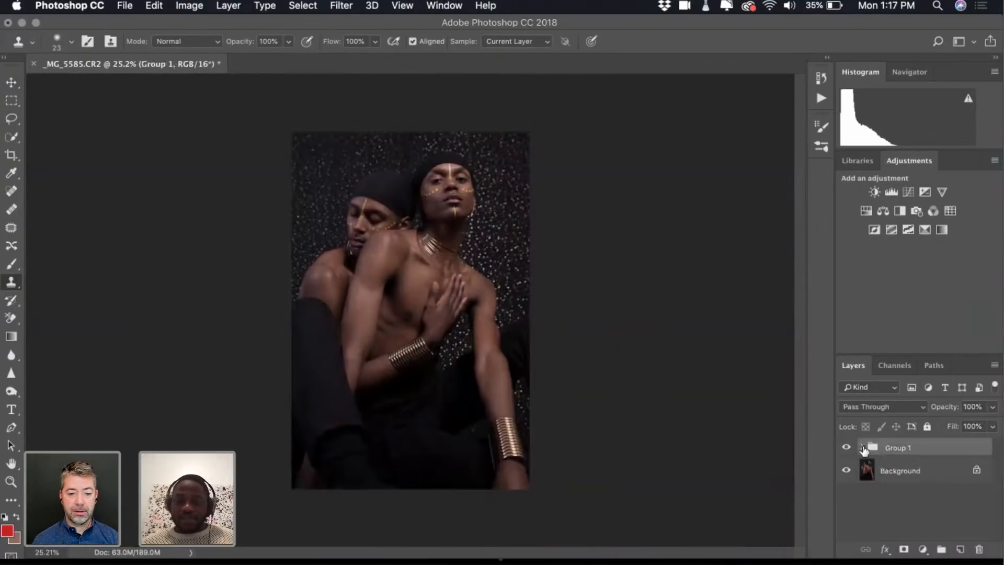
pyautogui.click(861, 448)
pyautogui.click(862, 448)
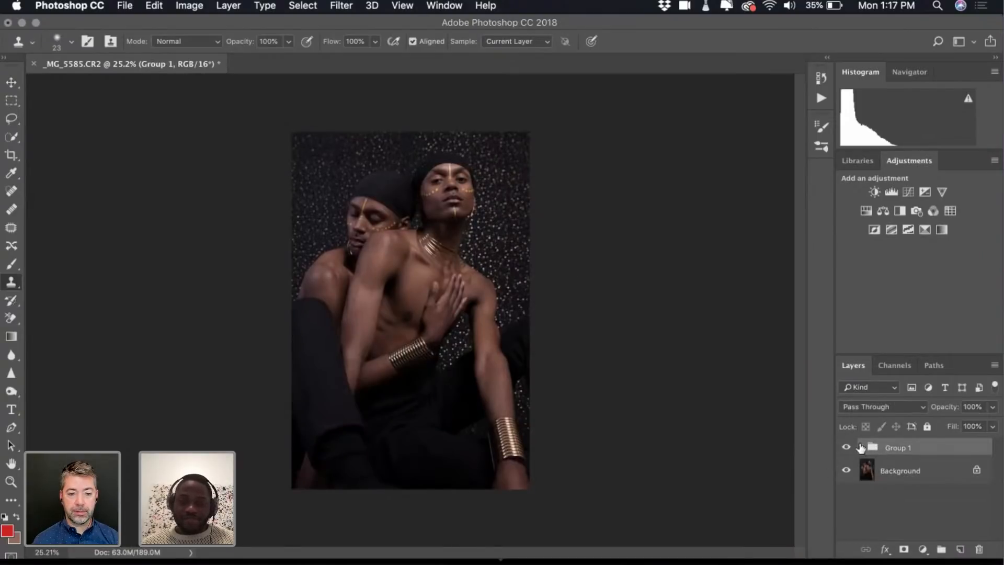
pyautogui.scroll(10, 426, 187)
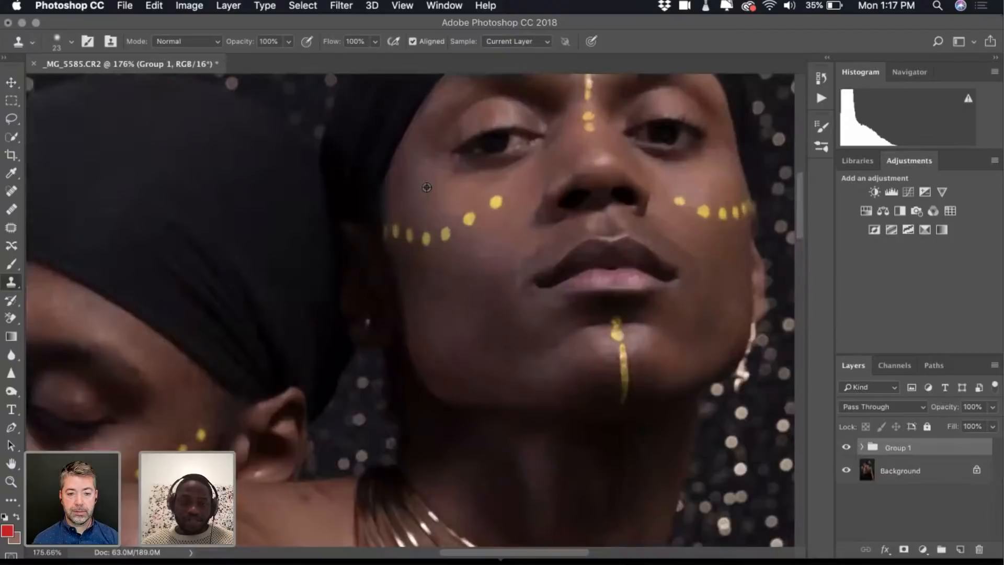
pyautogui.scroll(-5, 427, 187)
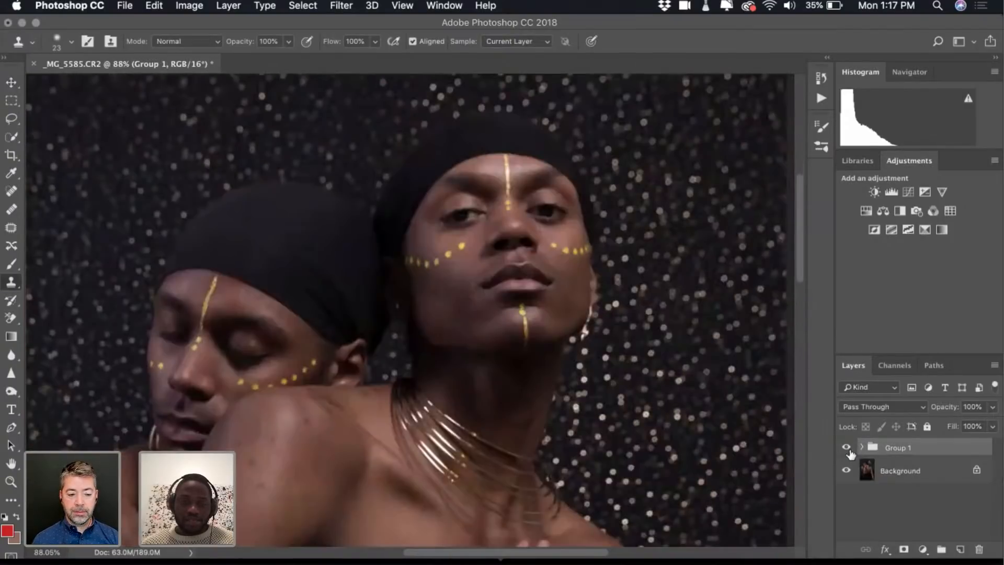
pyautogui.click(846, 448)
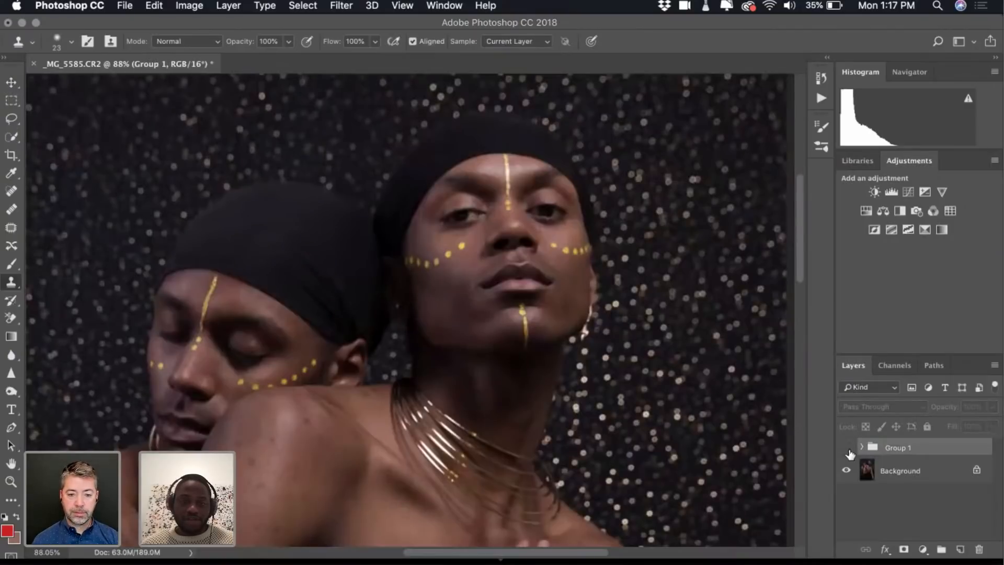
pyautogui.click(846, 448)
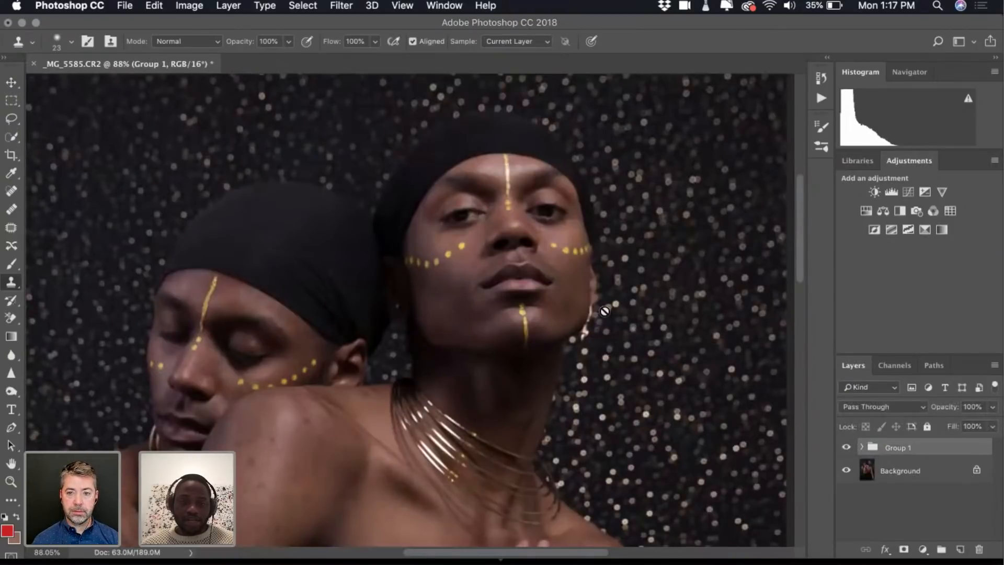
pyautogui.press('super+0')
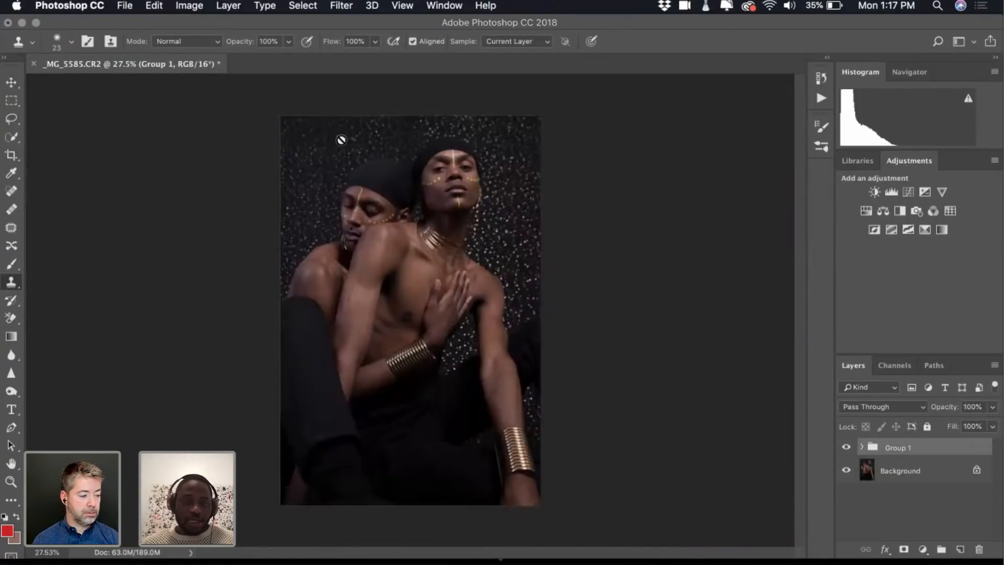
# Merge all visible layers into the Background and duplicate the result as a new layer
pyautogui.click(12, 82)
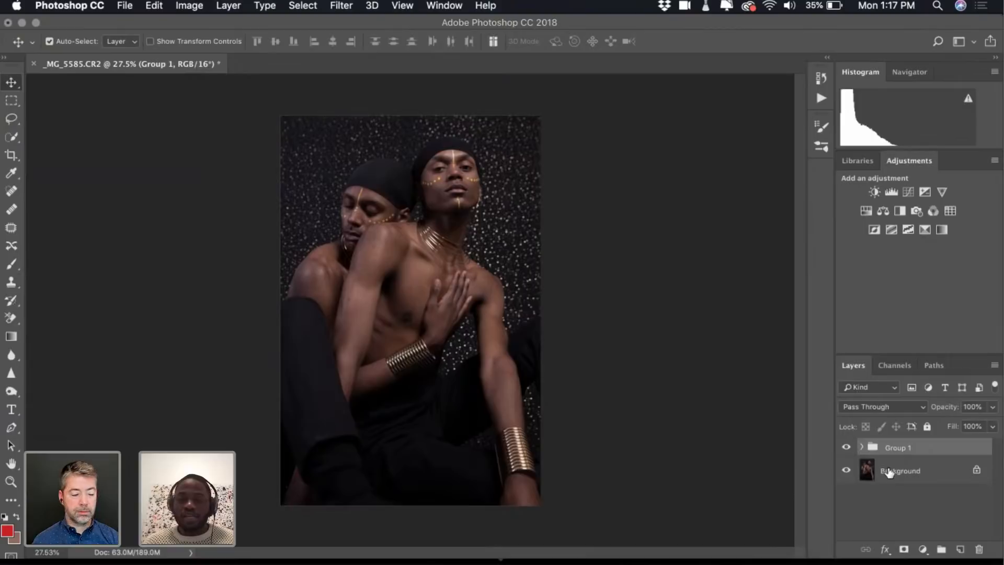
pyautogui.click(889, 473)
pyautogui.click(861, 447)
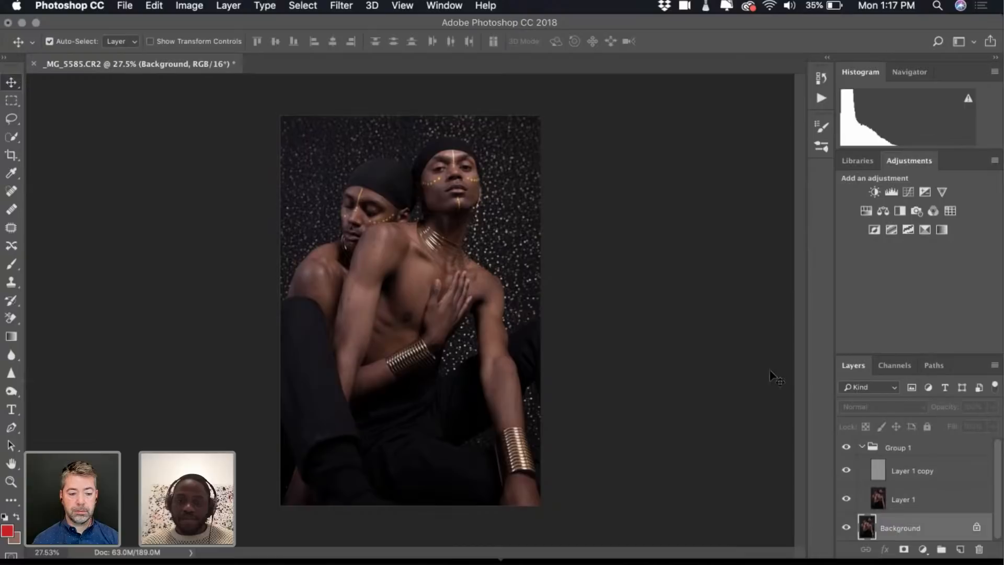
pyautogui.press('super+shift+e')
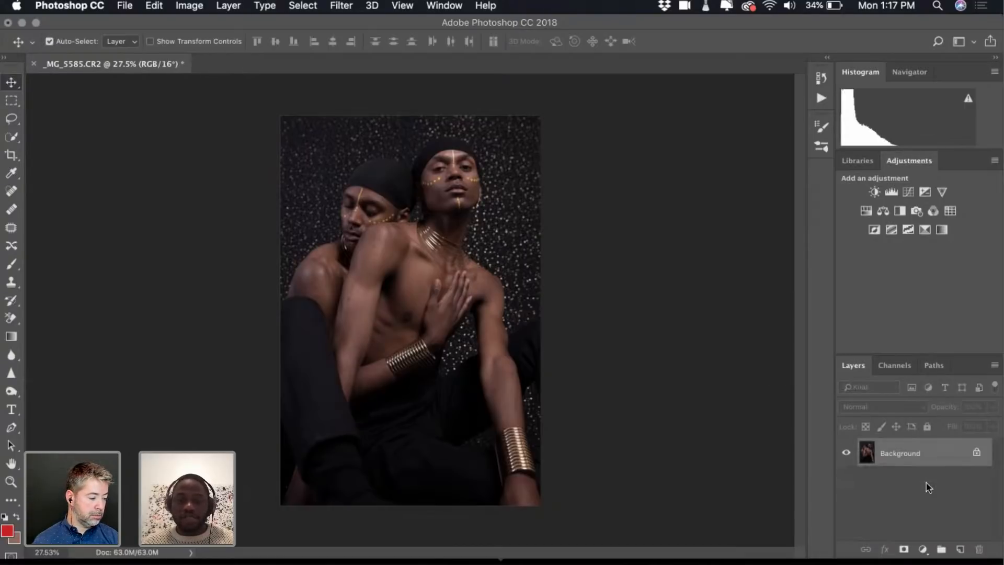
pyautogui.press('super+j')
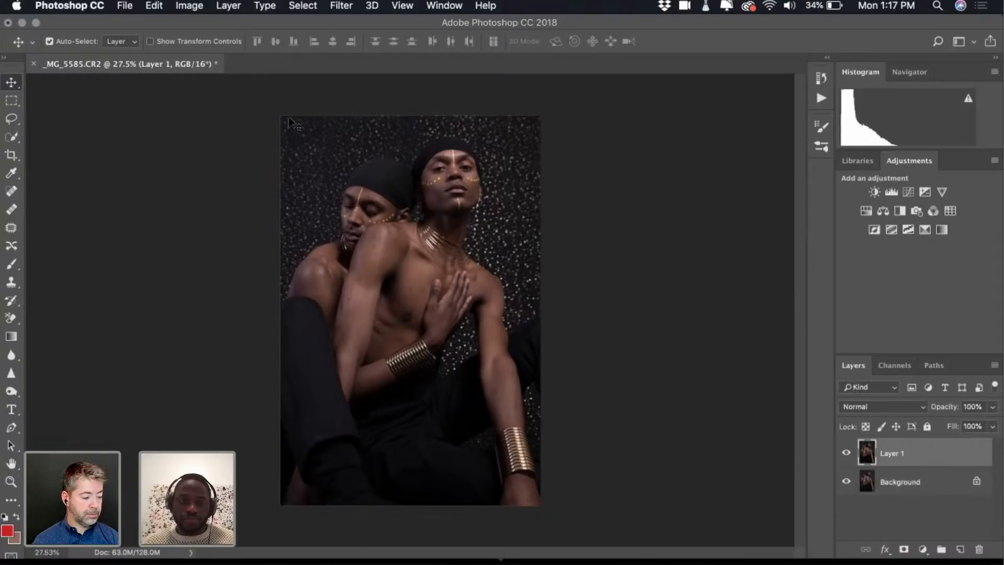
# Patch a tall strip of the sequined backdrop beside the closed-eyed man with neighbouring backdrop nearer the photo's edge, then deselect
pyautogui.scroll(5, 321, 139)
pyautogui.scroll(2, 321, 139)
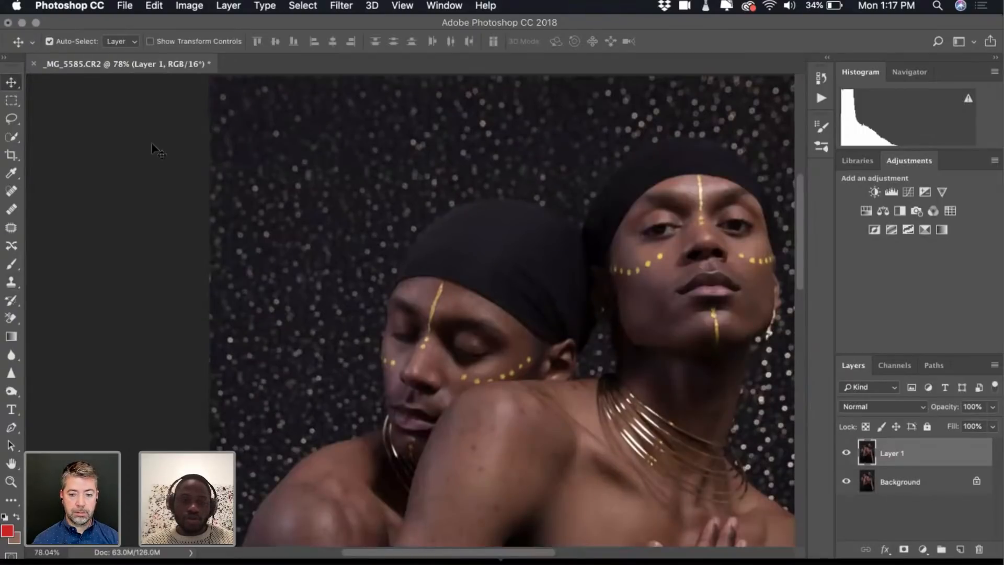
pyautogui.click(11, 228)
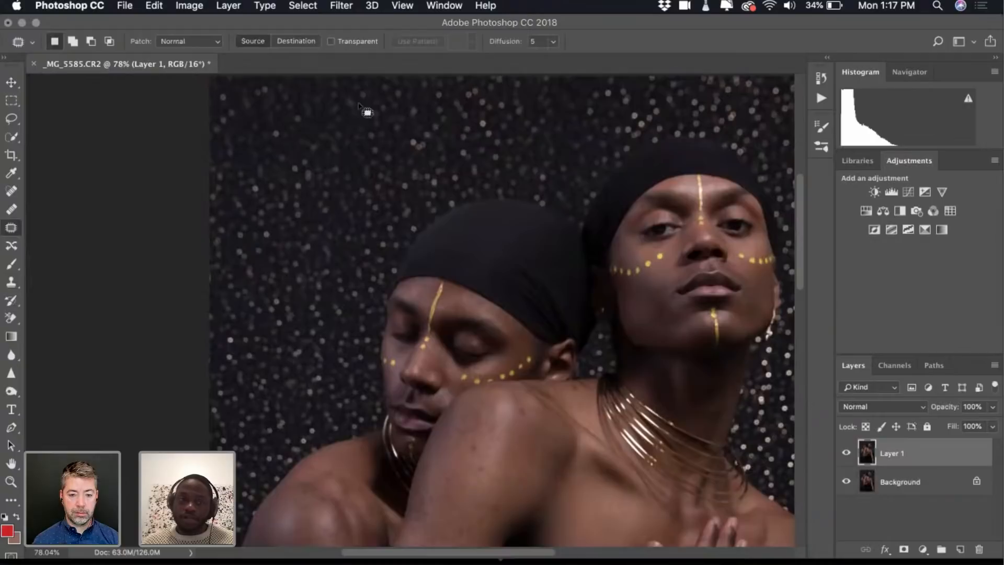
pyautogui.moveTo(366, 77)
pyautogui.mouseDown()
pyautogui.moveTo(352, 380)
pyautogui.moveTo(341, 403)
pyautogui.moveTo(322, 407)
pyautogui.moveTo(292, 342)
pyautogui.moveTo(340, 80)
pyautogui.mouseUp()
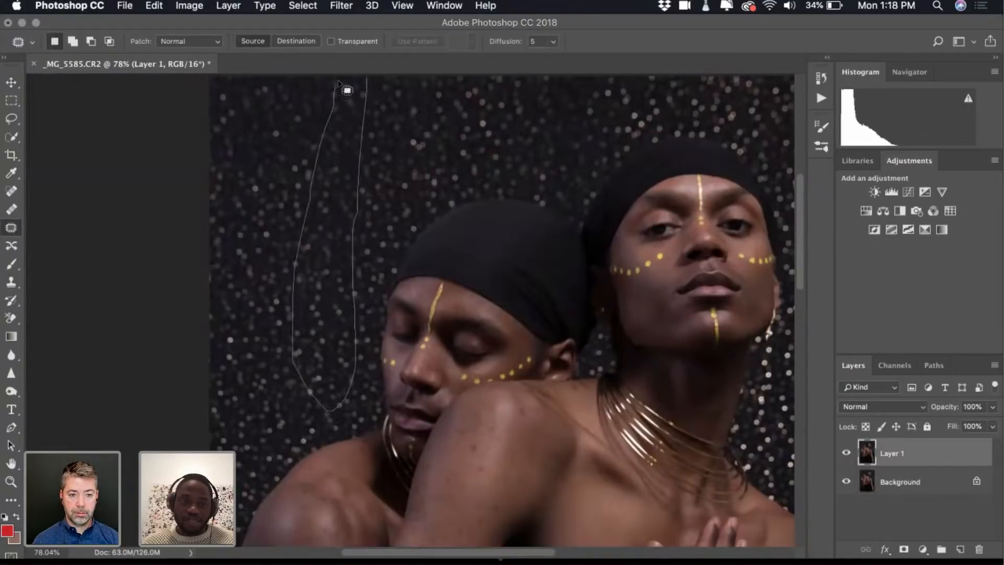
pyautogui.moveTo(332, 208); pyautogui.dragTo(264, 201)
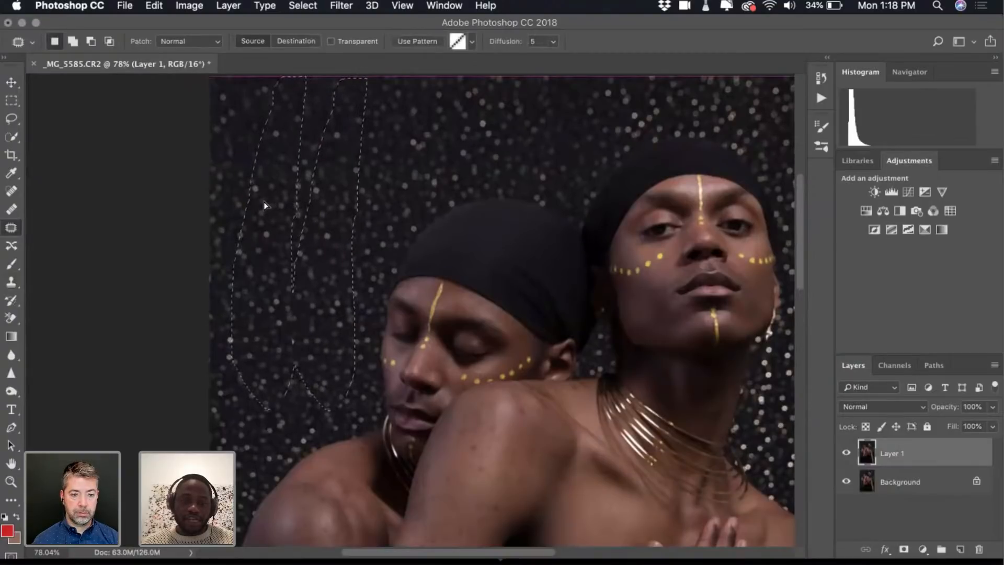
pyautogui.moveTo(263, 202); pyautogui.dragTo(261, 205)
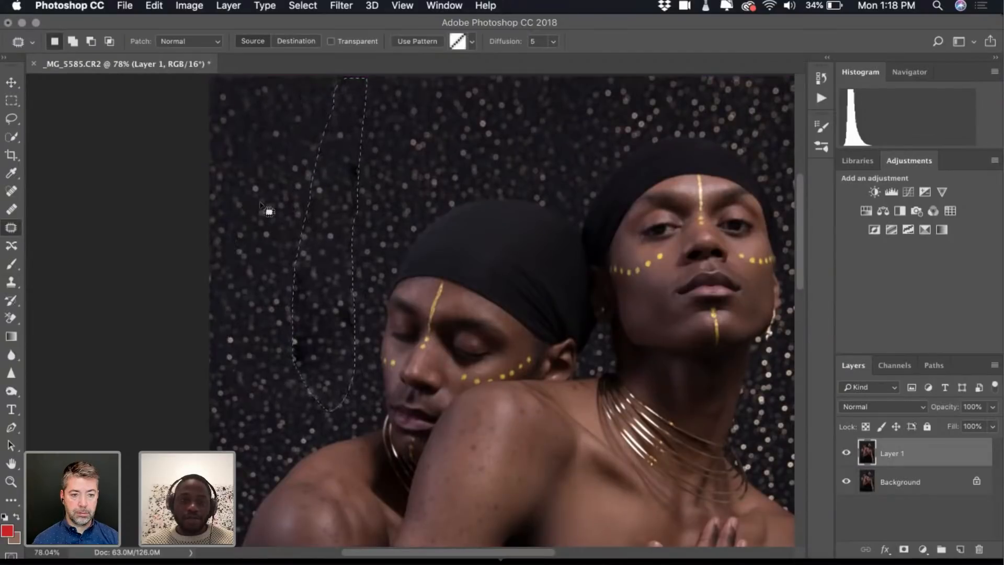
pyautogui.press('super+d')
# Patch a tall strip of backdrop beyond the upright man's shoulder with the texture next to his head, then deselect
pyautogui.hscroll(10, 408, 167)
pyautogui.scroll(-2, 408, 167)
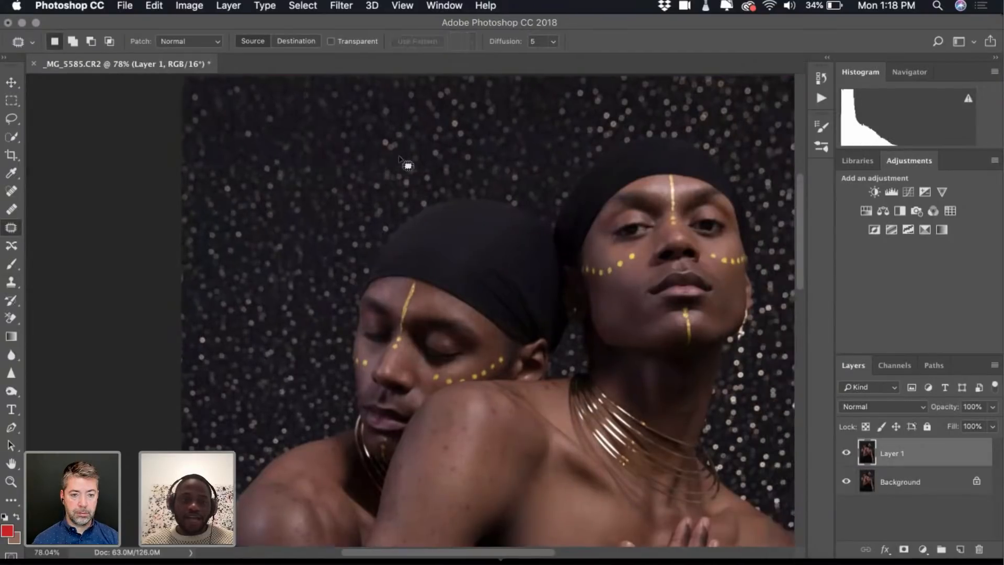
pyautogui.scroll(-4, 408, 166)
pyautogui.hscroll(3, 408, 166)
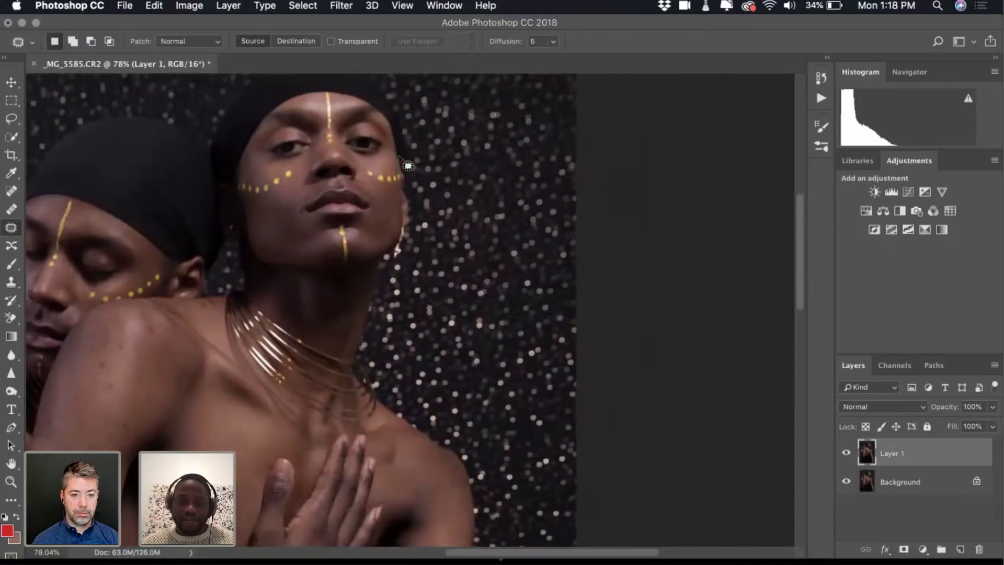
pyautogui.scroll(-5, 407, 165)
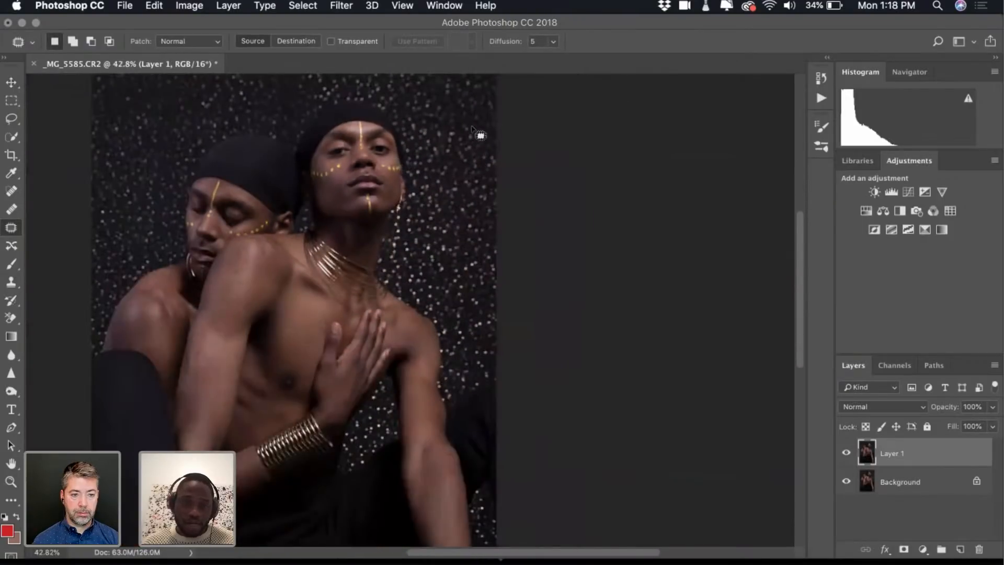
pyautogui.scroll(1, 477, 128)
pyautogui.moveTo(471, 118)
pyautogui.mouseDown()
pyautogui.moveTo(460, 223)
pyautogui.moveTo(489, 366)
pyautogui.moveTo(473, 400)
pyautogui.moveTo(447, 315)
pyautogui.moveTo(447, 147)
pyautogui.moveTo(464, 123)
pyautogui.mouseUp()
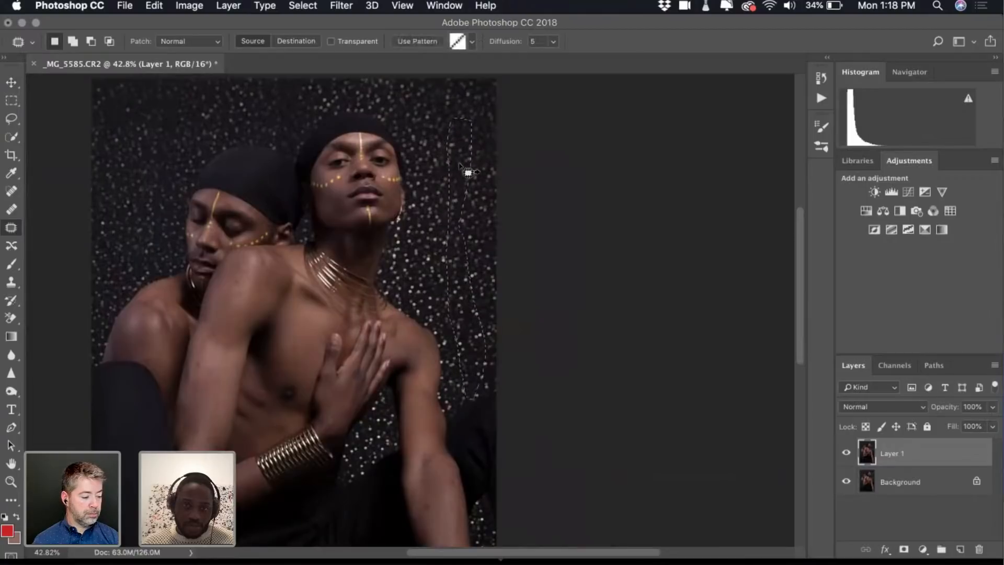
pyautogui.moveTo(474, 167); pyautogui.dragTo(434, 130)
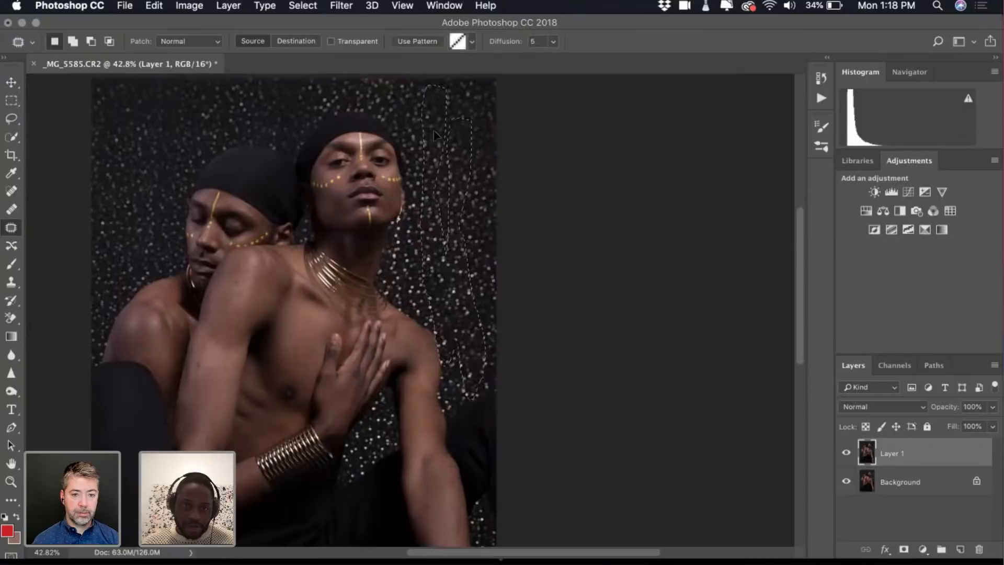
pyautogui.hotkey('ctrl', 'd')
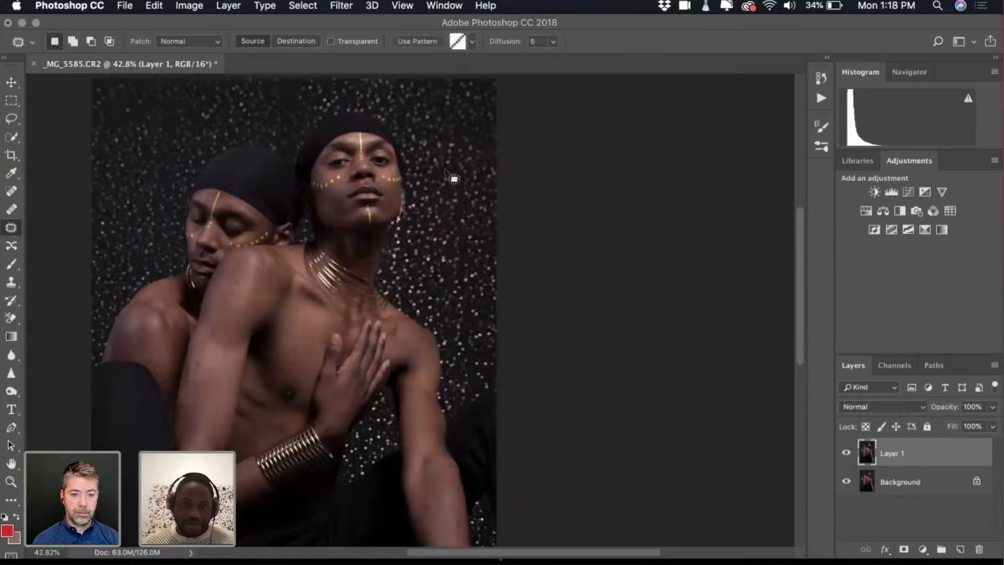
# Set the Clone Stamp brush to 134 px with 24% hardness and sample the sequined backdrop beside the closed-eyed man's face
pyautogui.hscroll(-1, 160, 118)
pyautogui.scroll(3, 161, 118)
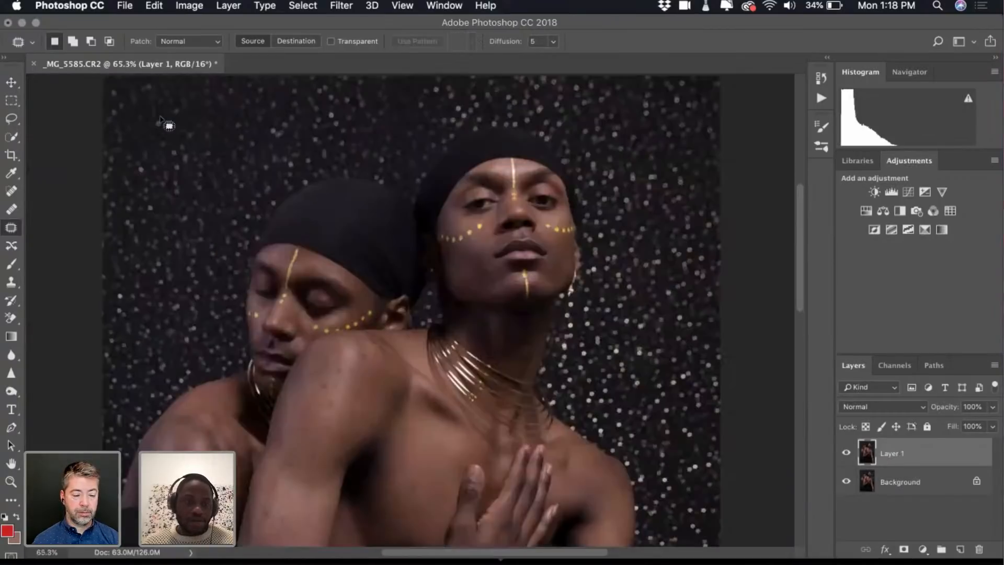
pyautogui.scroll(5, 187, 293)
pyautogui.scroll(-2, 189, 295)
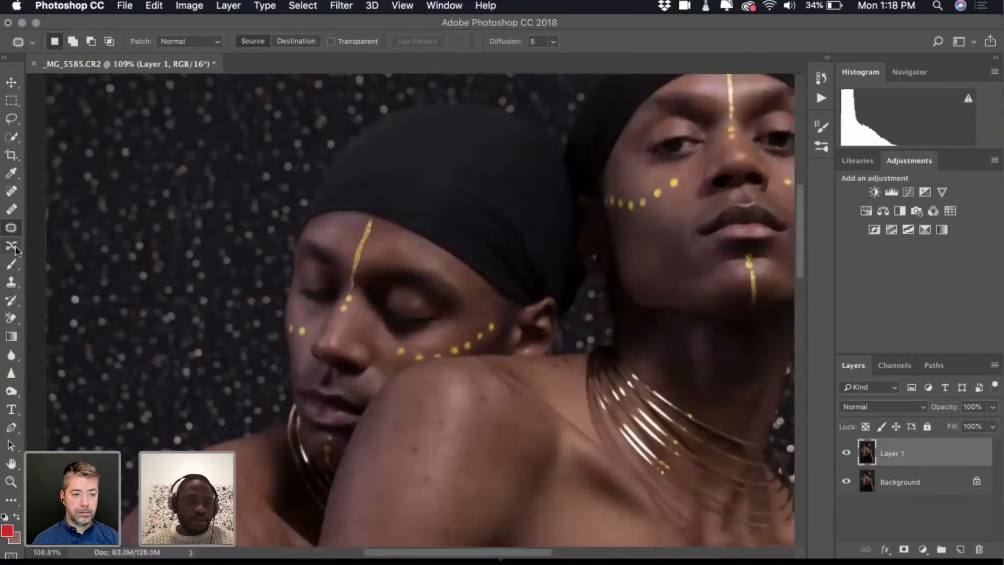
pyautogui.click(12, 283)
pyautogui.scroll(-3, 225, 322)
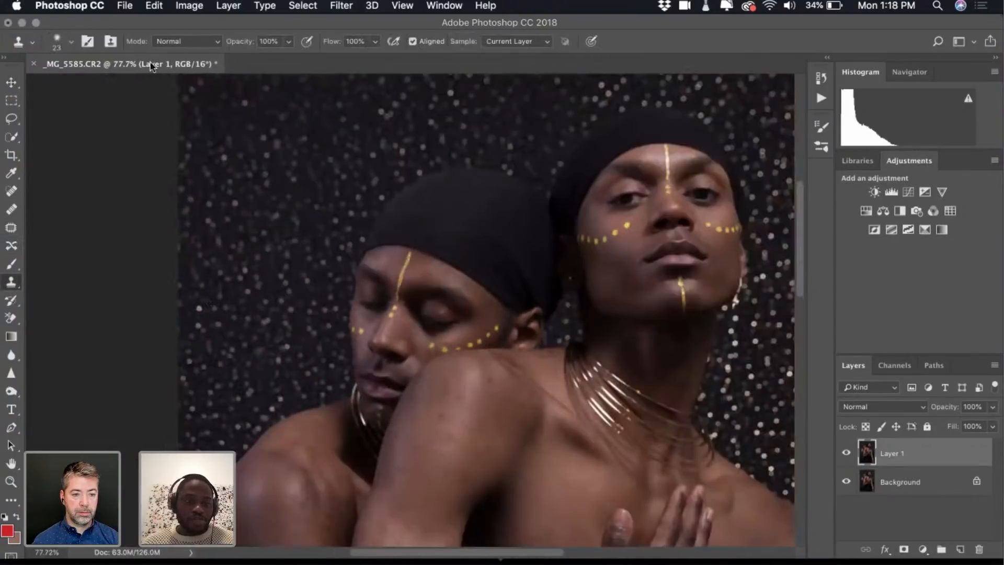
pyautogui.click(70, 41)
pyautogui.click(131, 84)
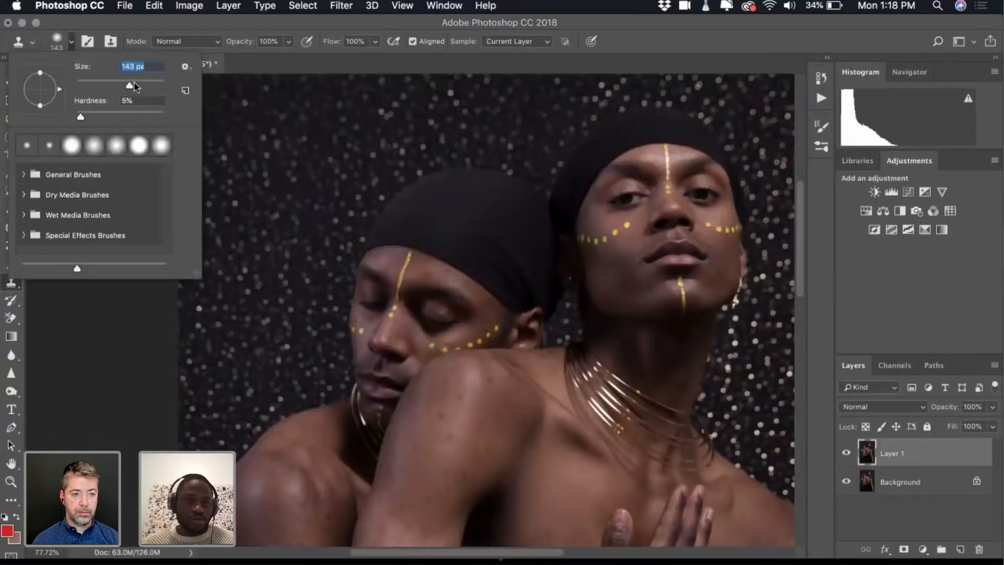
pyautogui.moveTo(81, 116); pyautogui.dragTo(96, 119)
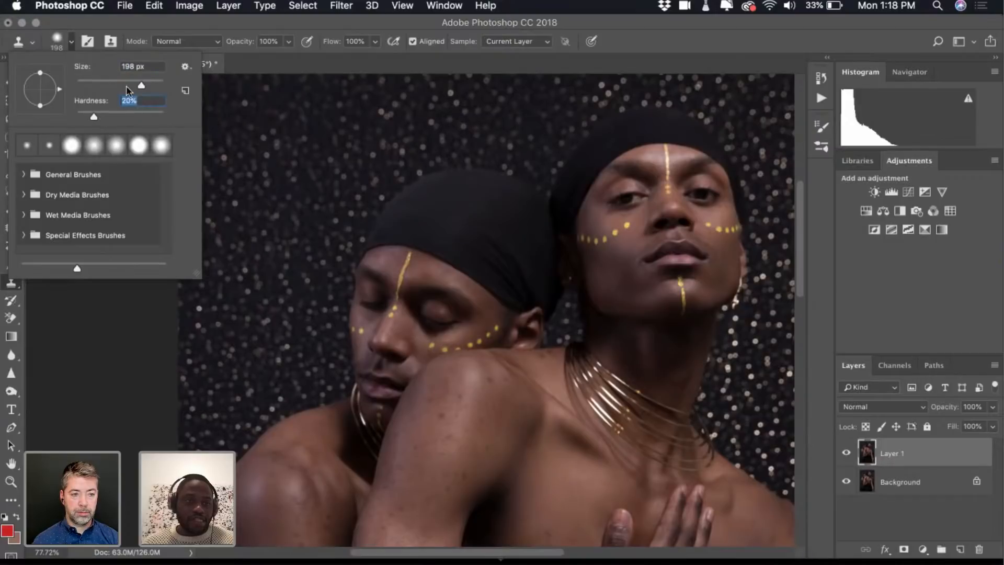
pyautogui.click(72, 42)
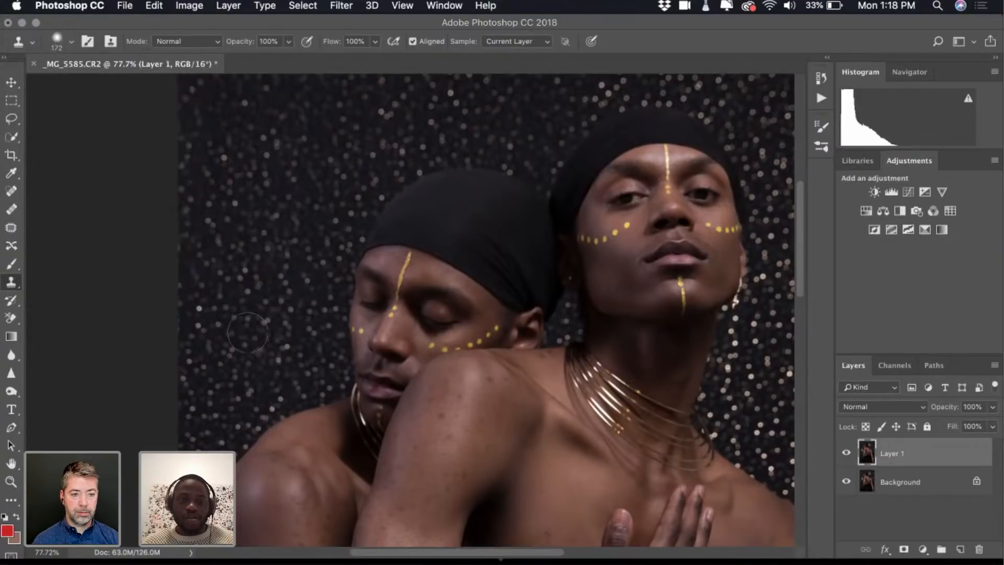
pyautogui.click(68, 44)
pyautogui.moveTo(132, 83); pyautogui.dragTo(99, 113)
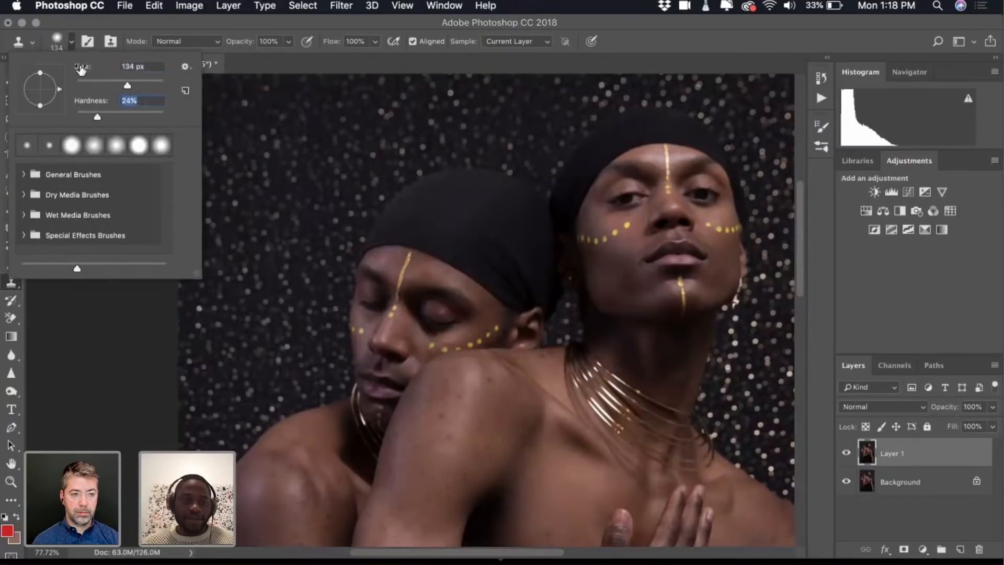
pyautogui.keyDown('alt'); pyautogui.click(249, 319); pyautogui.keyUp('alt')
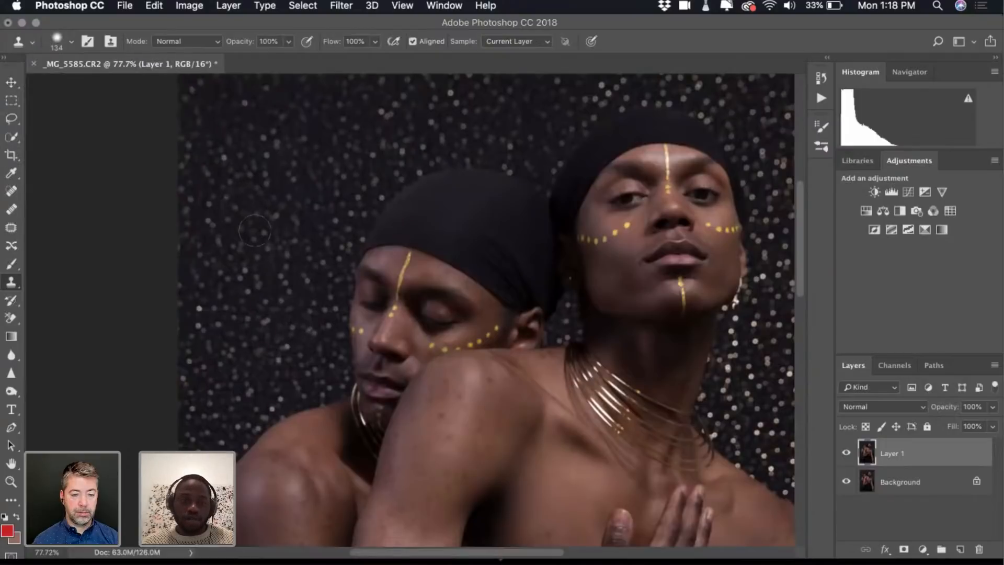
# Undo the last clone stroke and set the Clone Stamp brush to 284 px
pyautogui.press('super+z')
pyautogui.click(63, 47)
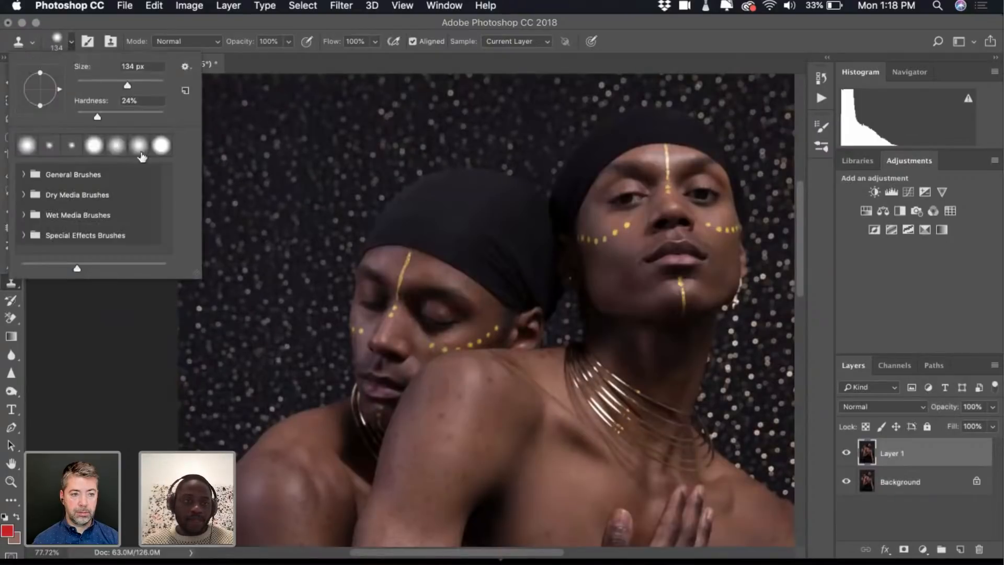
pyautogui.click(140, 83)
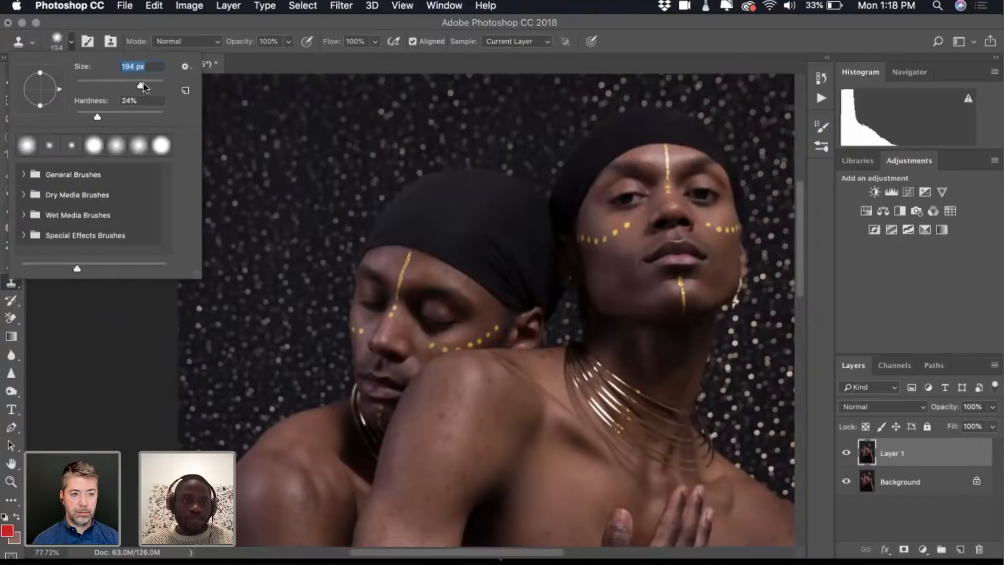
pyautogui.moveTo(142, 84); pyautogui.dragTo(145, 84)
pyautogui.press('Return')
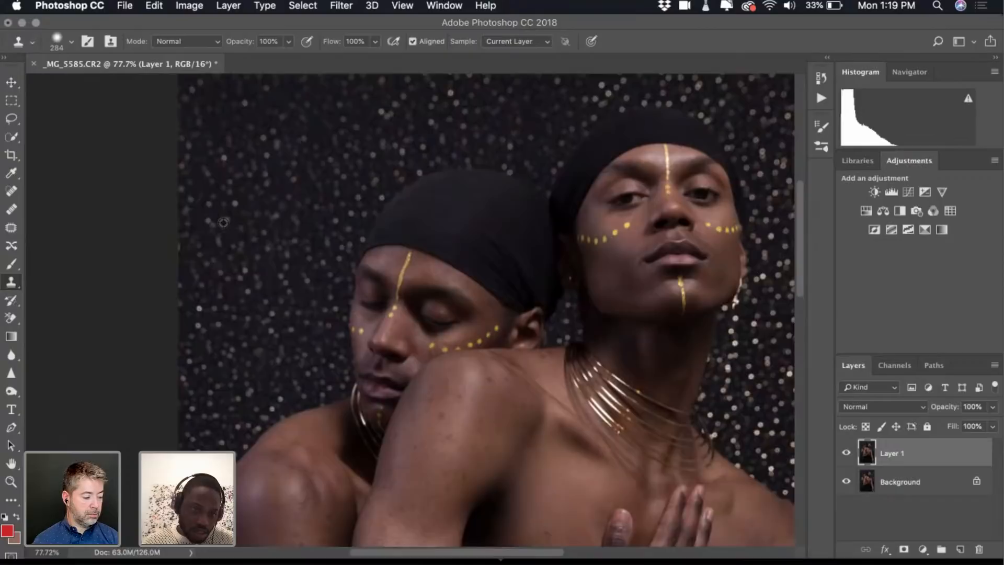
# Enlarge the Clone Stamp brush to 396 px and clone sequined texture over the backdrop above the closed-eyed man's head
pyautogui.scroll(-2, 224, 223)
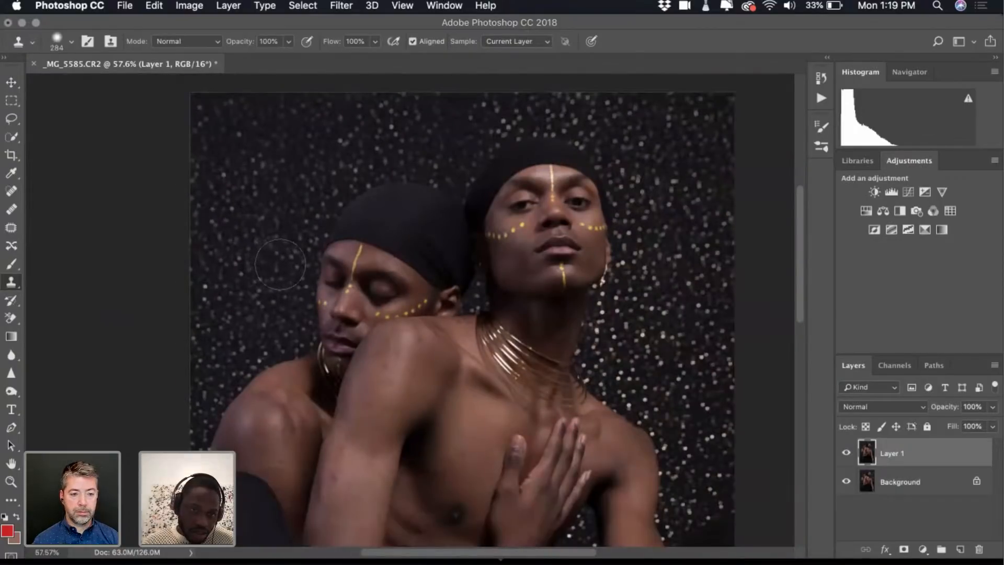
pyautogui.click(66, 44)
pyautogui.moveTo(139, 85); pyautogui.dragTo(150, 85)
pyautogui.press('Return')
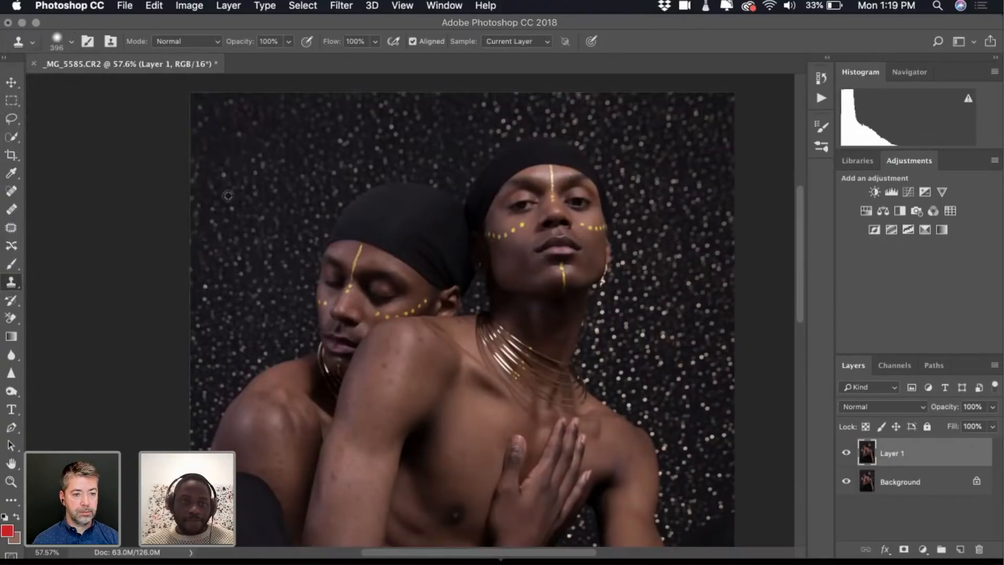
pyautogui.scroll(3, 228, 196)
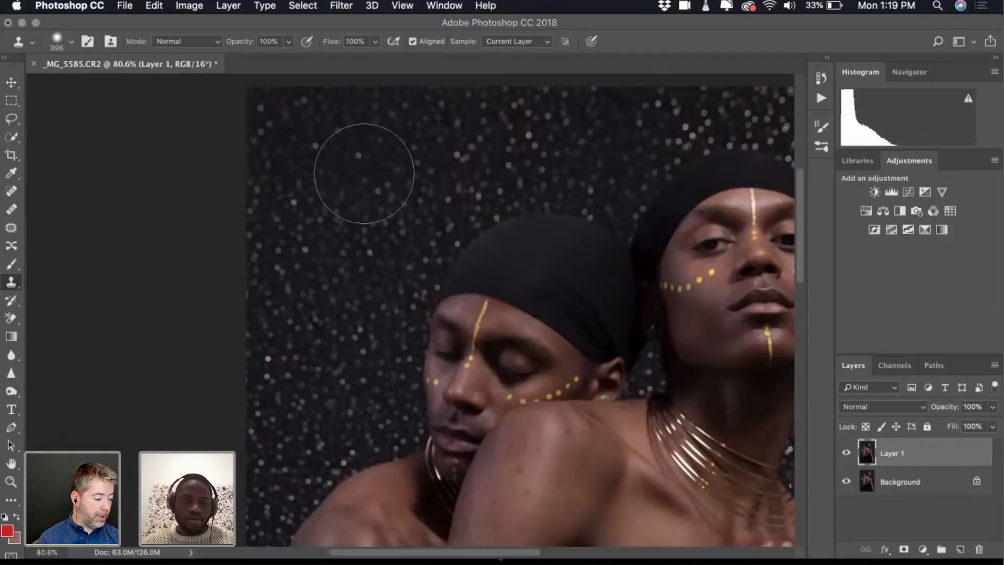
pyautogui.moveTo(375, 122); pyautogui.dragTo(377, 117)
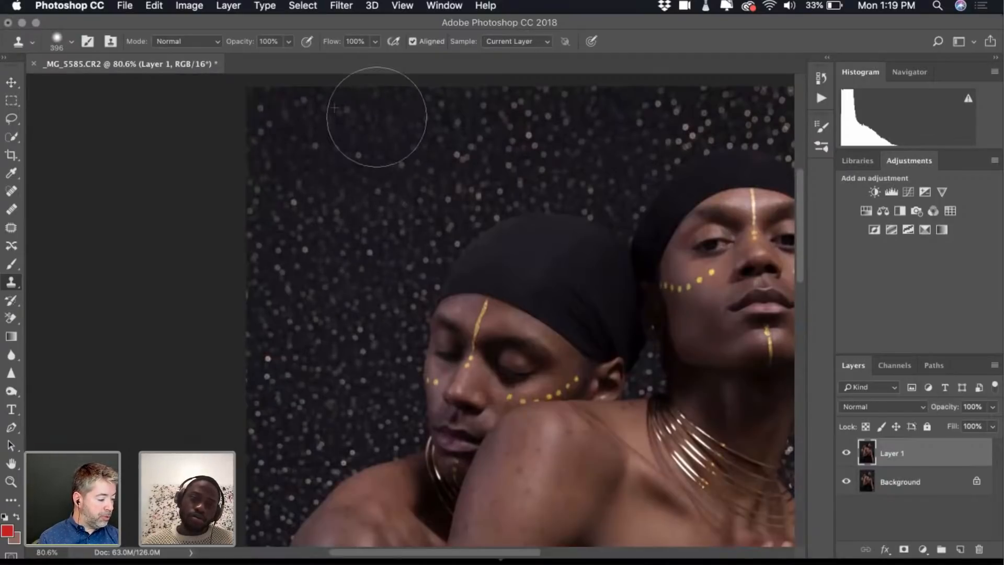
pyautogui.scroll(-2, 367, 253)
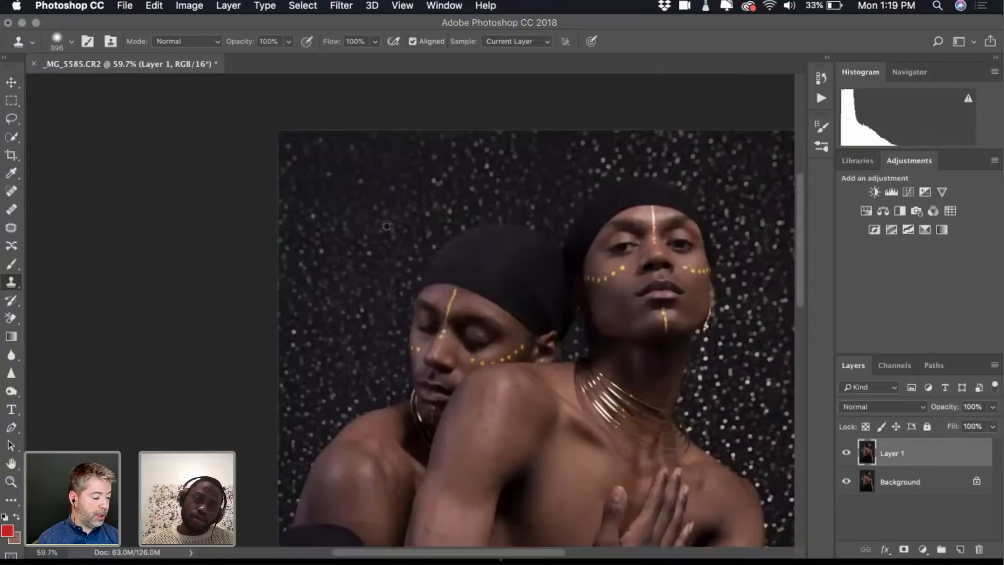
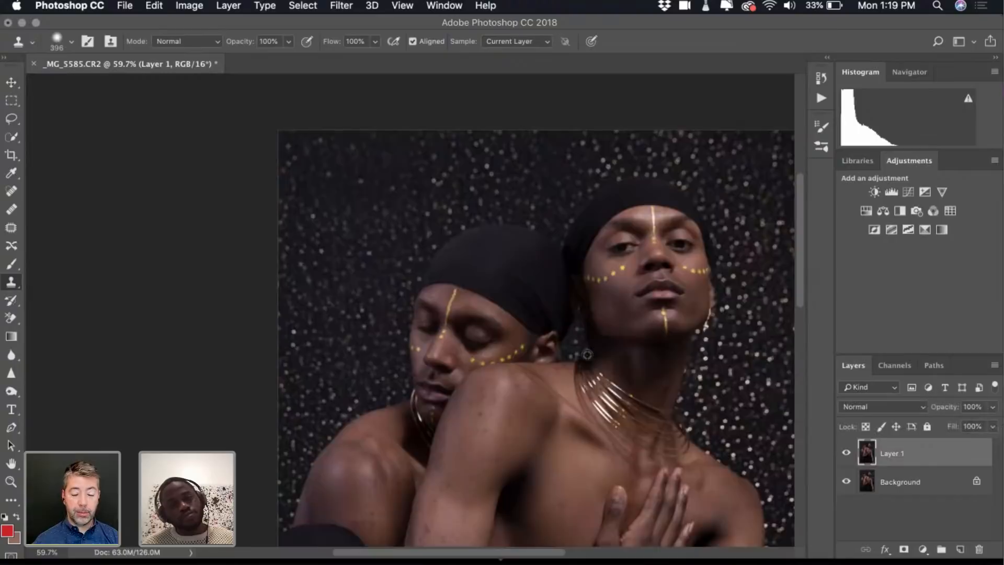
# Reduce the Clone Stamp brush to 201 px and clone over the backdrop between the upright man's face and the photo's edge
pyautogui.scroll(-5, 588, 355)
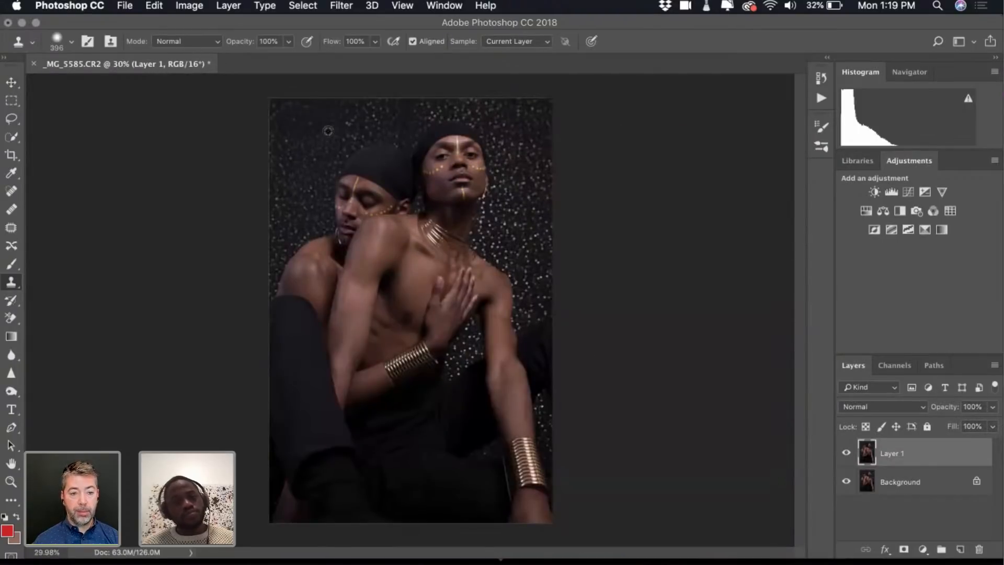
pyautogui.scroll(5, 328, 130)
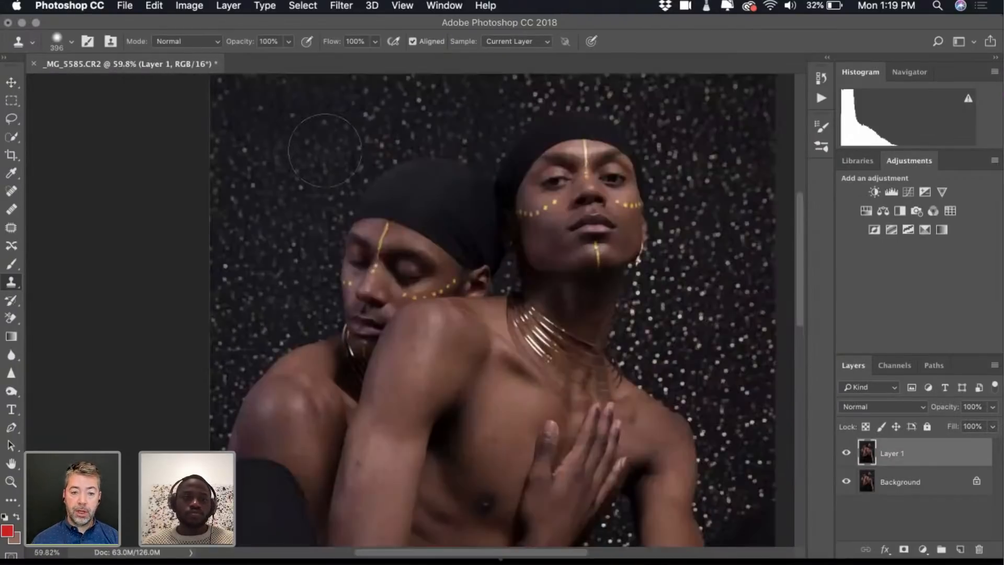
pyautogui.scroll(3, 324, 128)
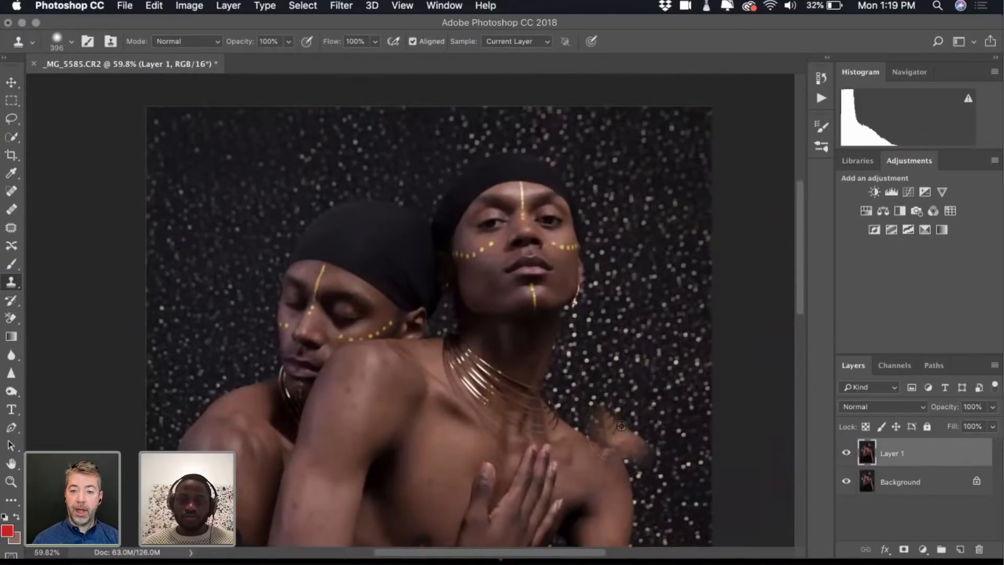
pyautogui.click(71, 41)
pyautogui.moveTo(148, 82); pyautogui.dragTo(142, 85)
pyautogui.click(70, 42)
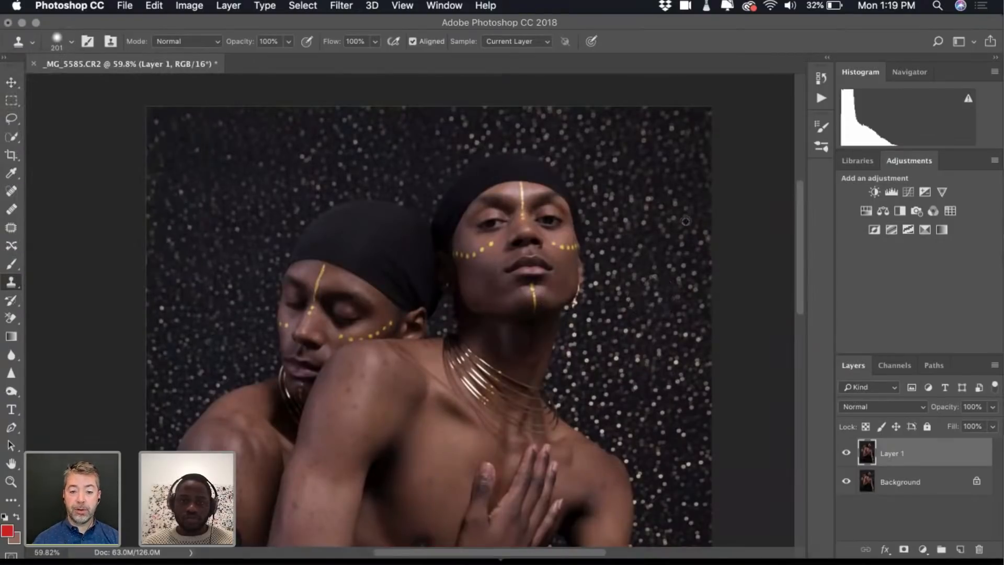
pyautogui.click(656, 335)
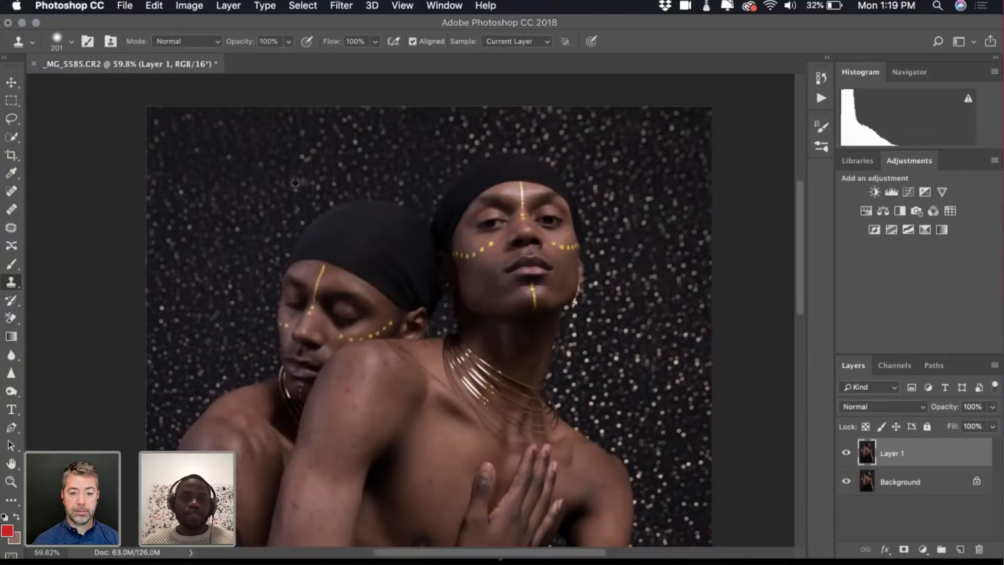
# Set the Clone Stamp brush to 284 px and sample the sequined backdrop beside the closed-eyed man's headwrap
pyautogui.click(69, 42)
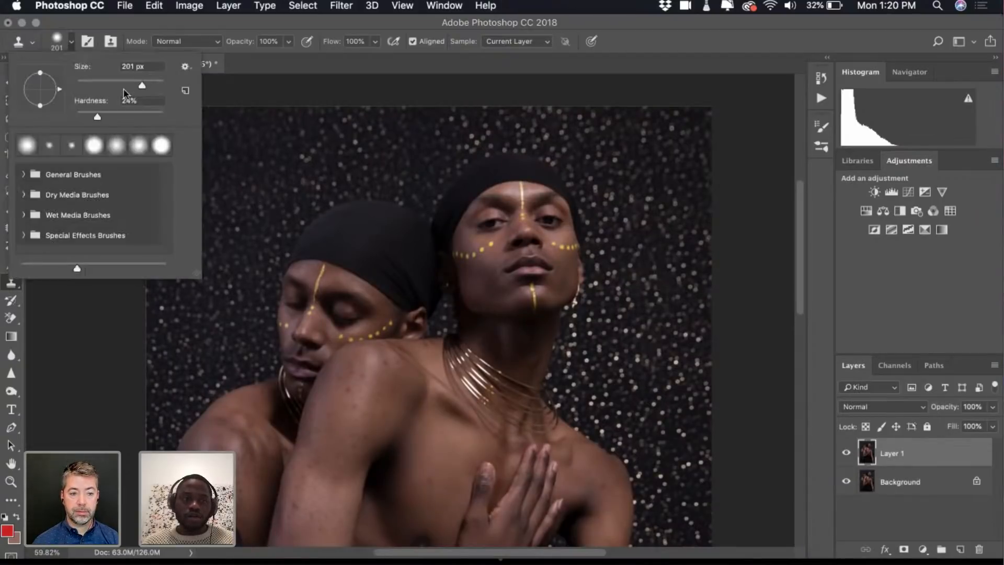
pyautogui.click(64, 44)
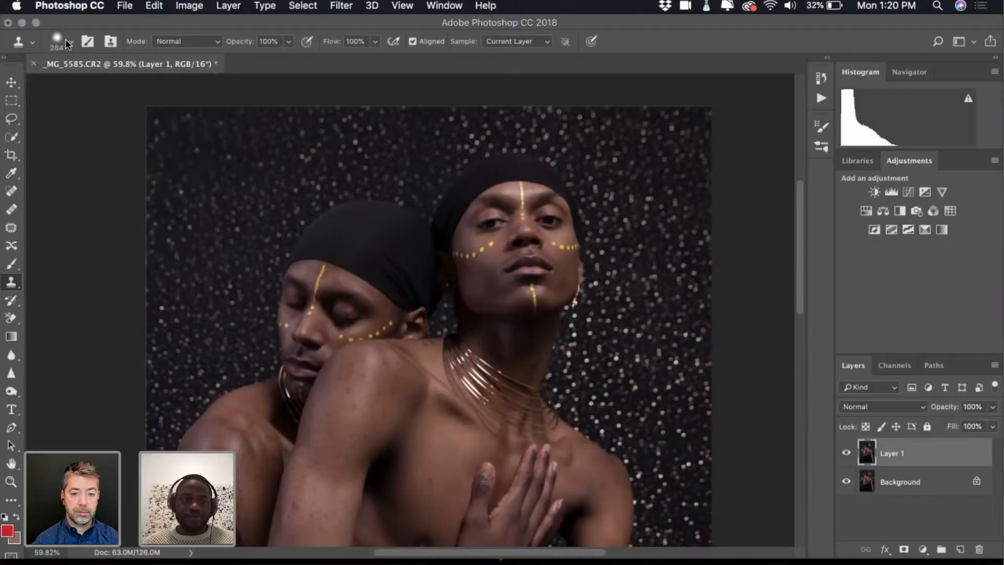
pyautogui.keyDown('alt'); pyautogui.click(211, 216); pyautogui.keyUp('alt')
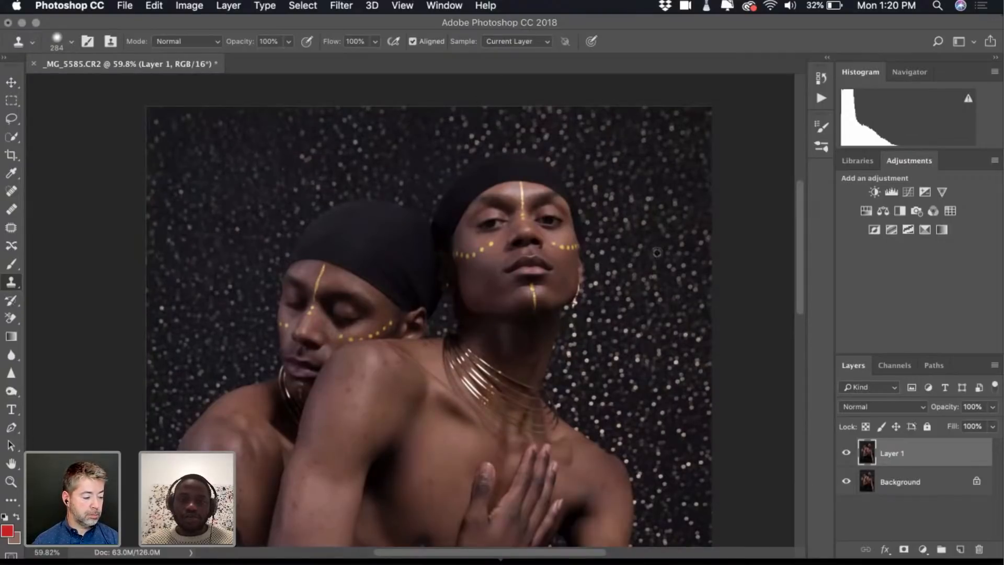
# Compare the evened-out backdrop with the previous version by hiding Layer 1 and showing it again
pyautogui.scroll(-5, 668, 304)
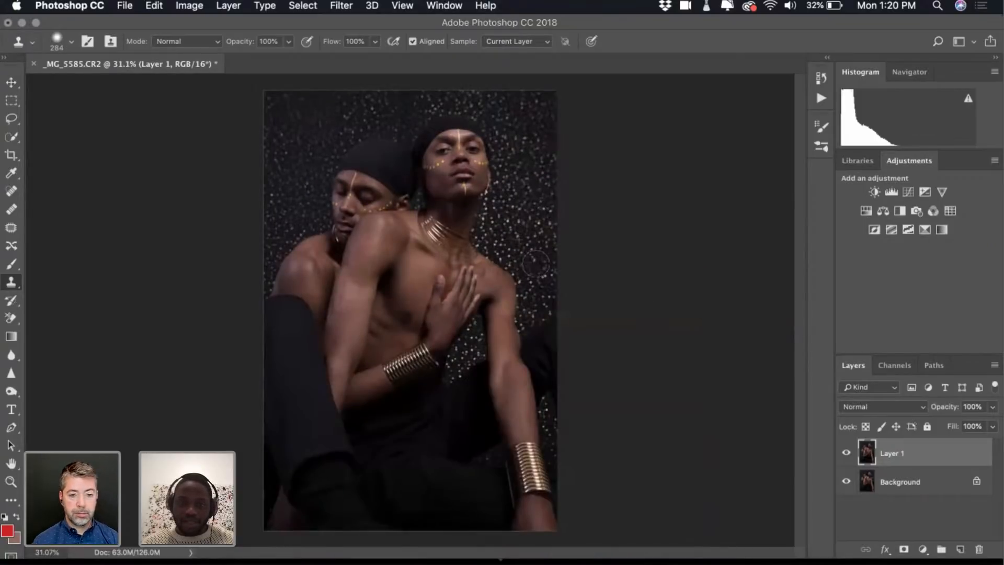
pyautogui.scroll(5, 535, 205)
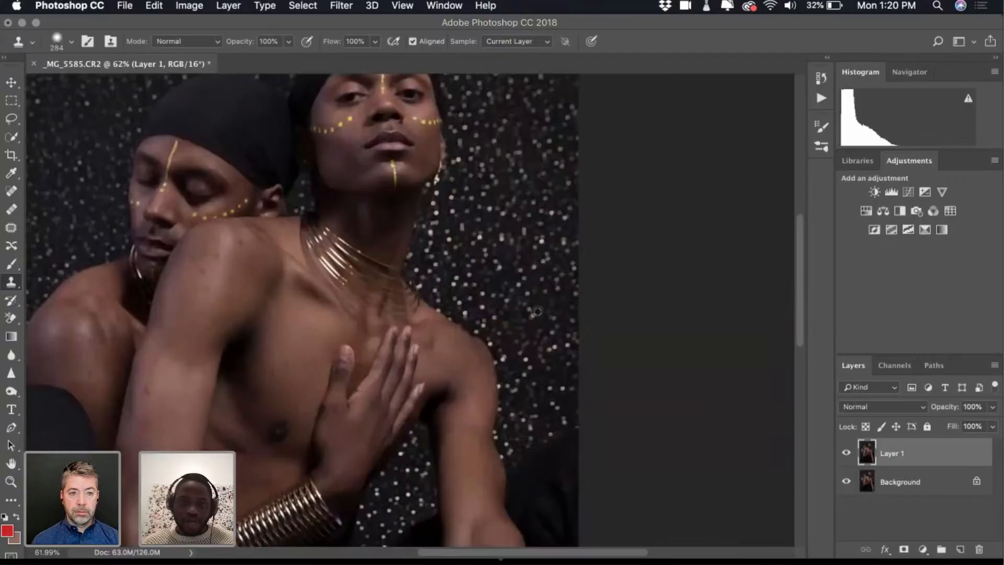
pyautogui.scroll(-2, 536, 317)
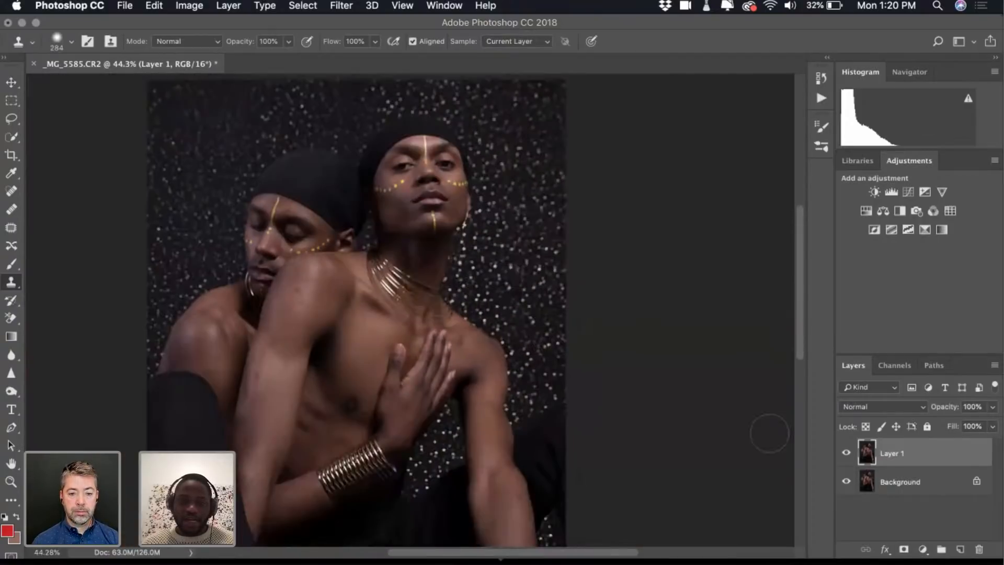
pyautogui.click(846, 455)
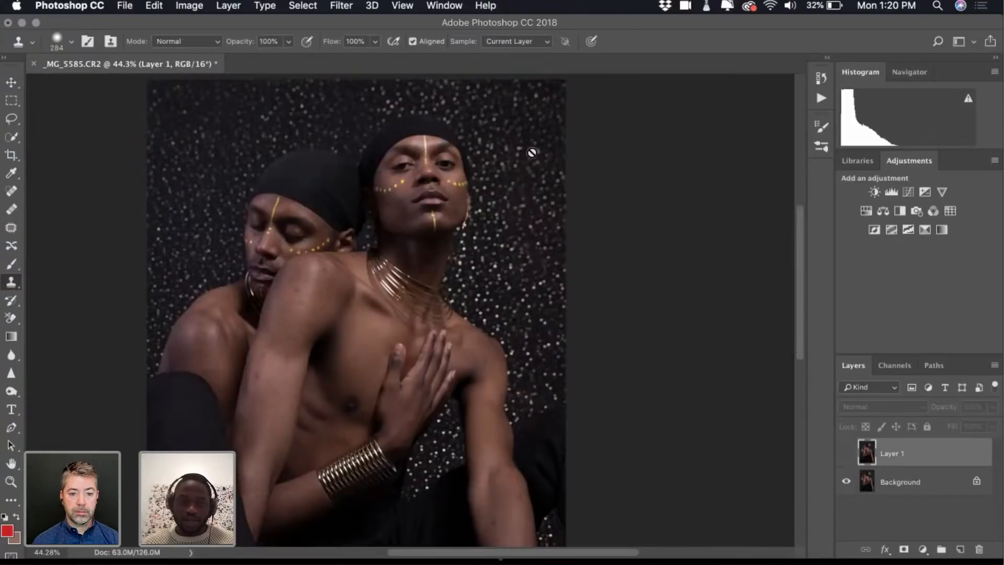
pyautogui.click(846, 455)
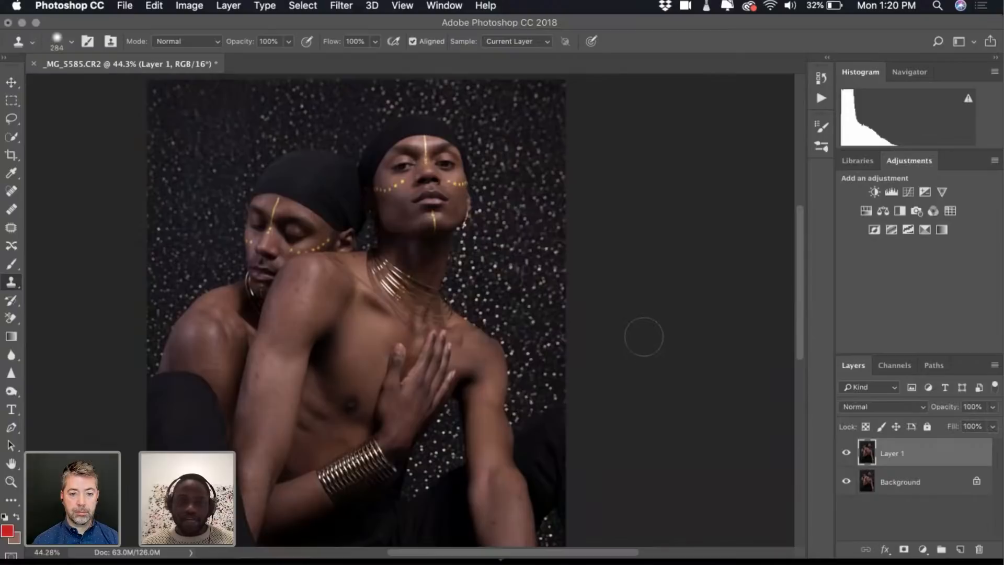
# Clone over the backdrop beyond the upright man's shoulder, reducing the Clone Stamp brush to 178 px
pyautogui.scroll(2, 533, 330)
pyautogui.scroll(3, 533, 330)
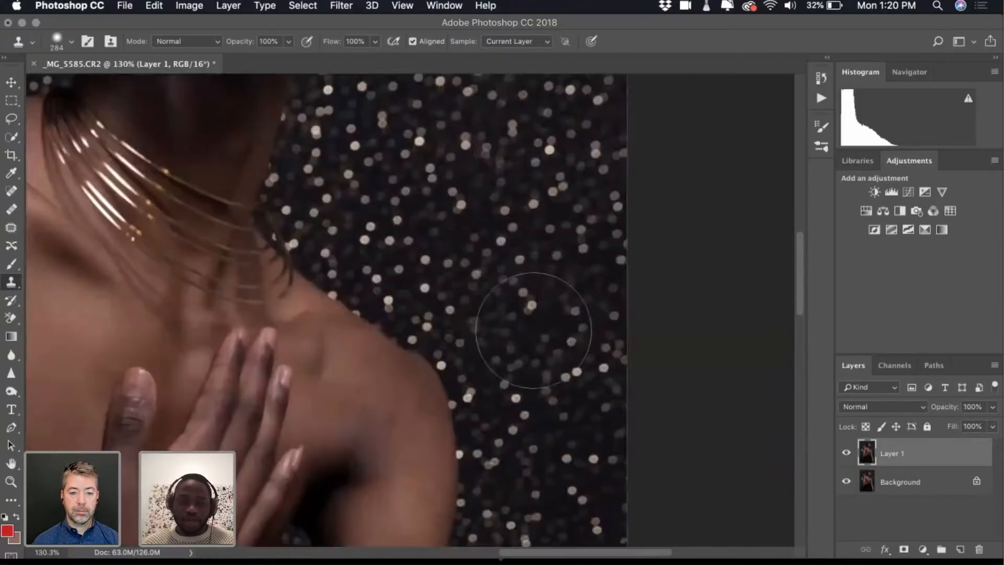
pyautogui.click(537, 161)
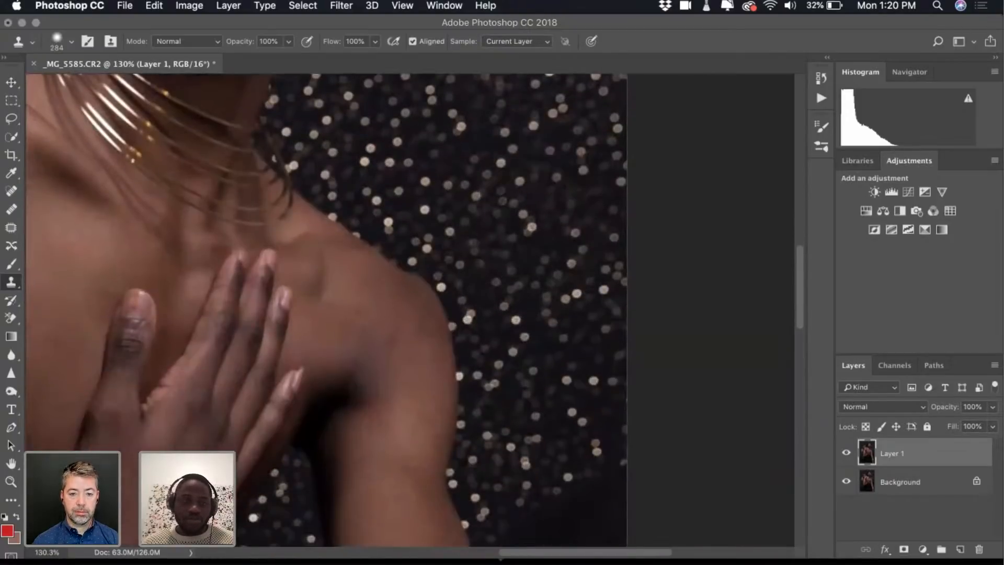
pyautogui.click(57, 39)
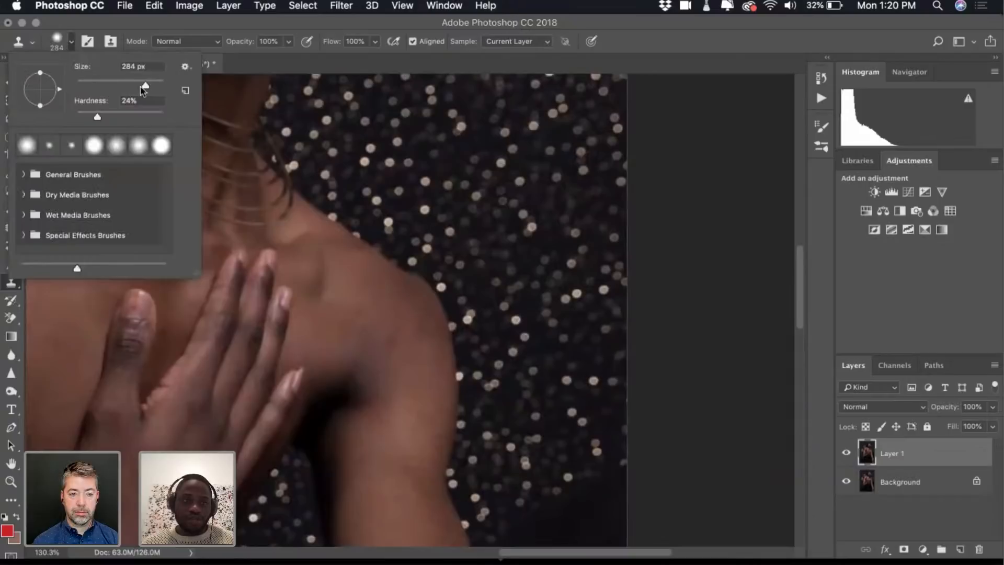
pyautogui.click(65, 42)
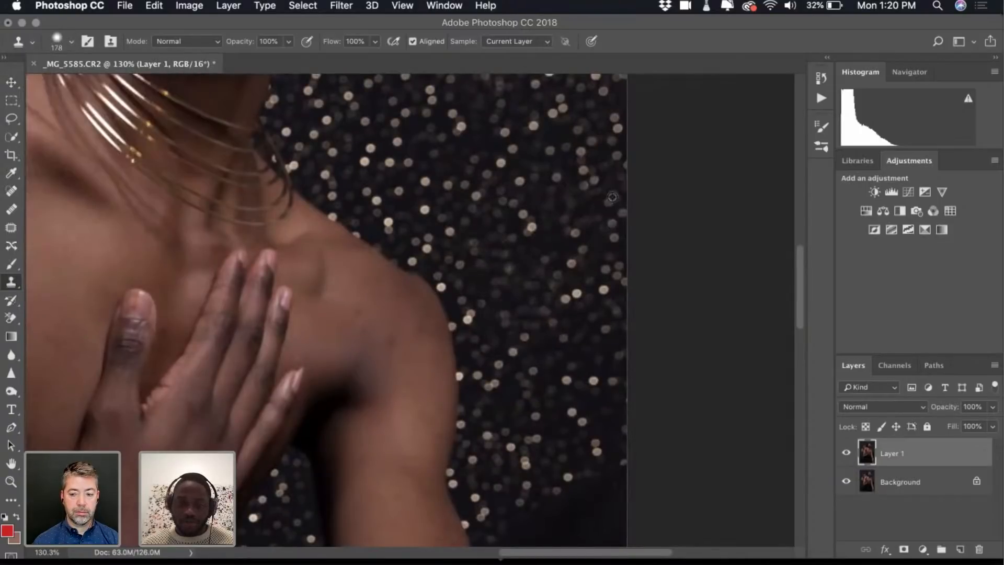
# Examine the evenness of the sequined backdrop across the whole photo and up close above the two men's heads
pyautogui.scroll(-5, 546, 254)
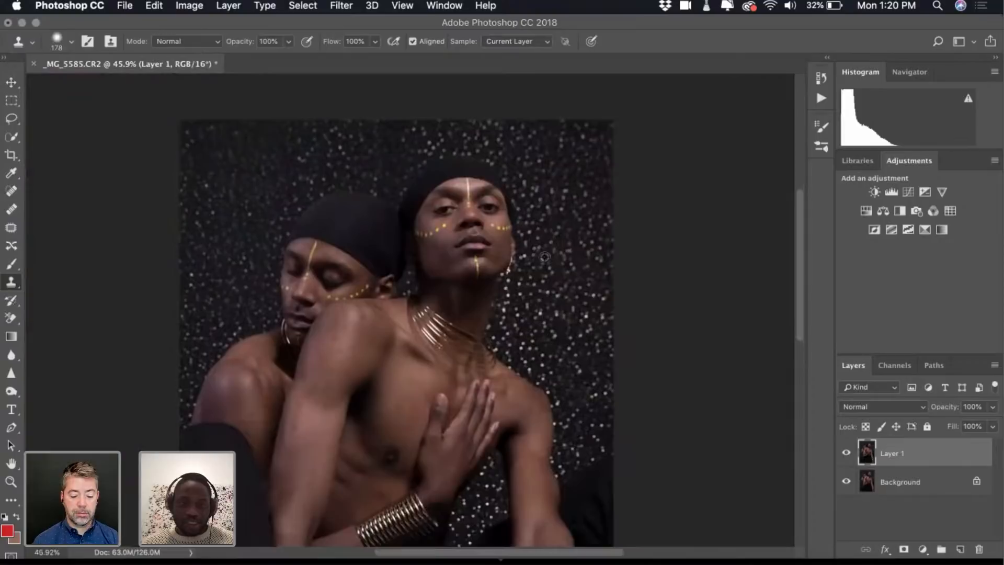
pyautogui.scroll(-4, 545, 257)
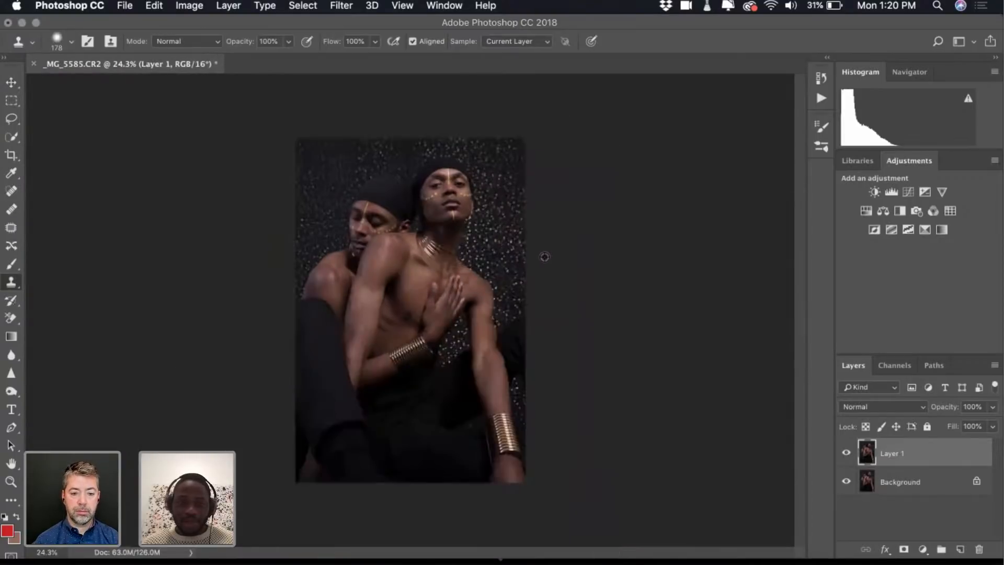
pyautogui.scroll(4, 543, 256)
pyautogui.scroll(-3, 545, 257)
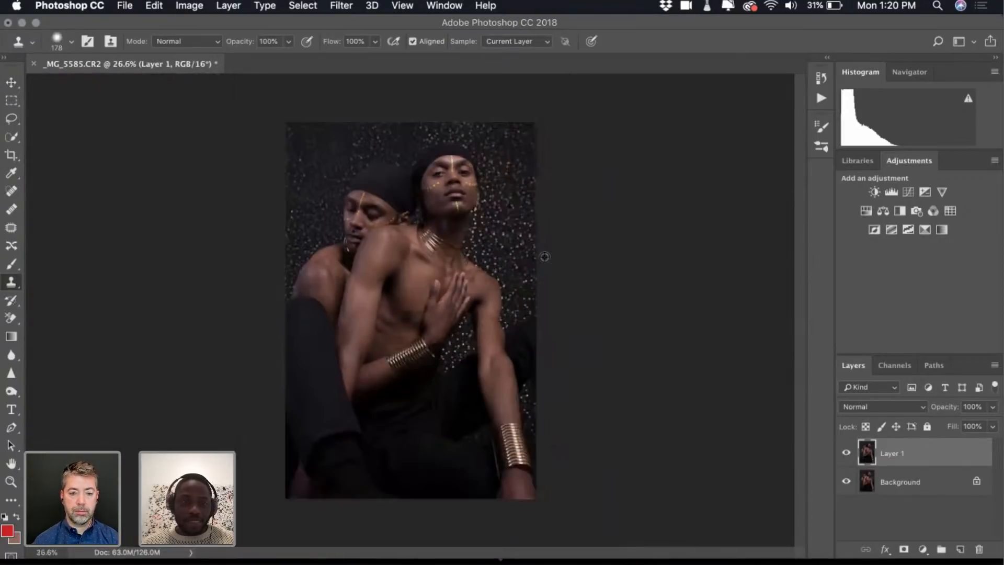
pyautogui.scroll(3, 545, 257)
pyautogui.scroll(3, 456, 152)
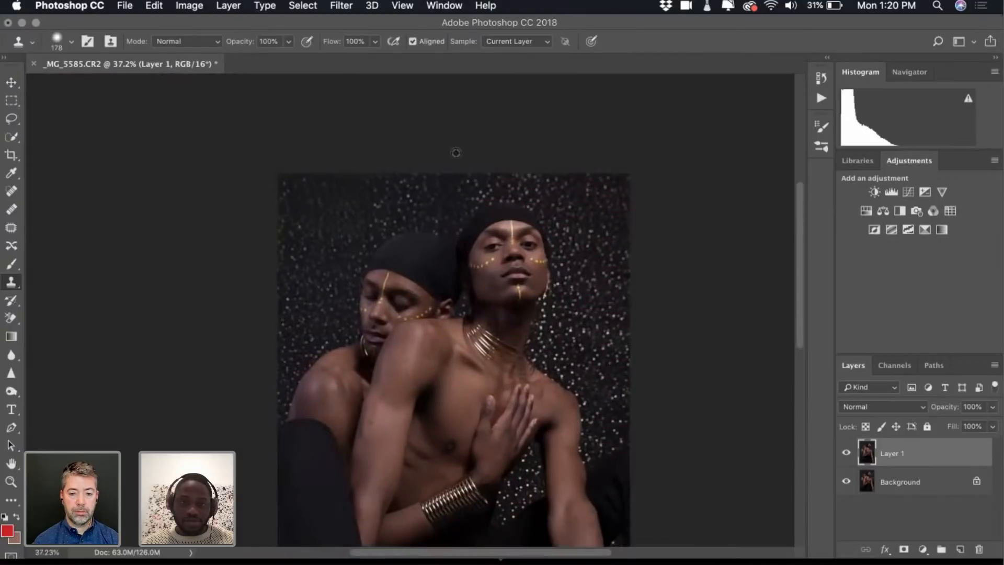
pyautogui.scroll(3, 469, 191)
pyautogui.scroll(5, 469, 190)
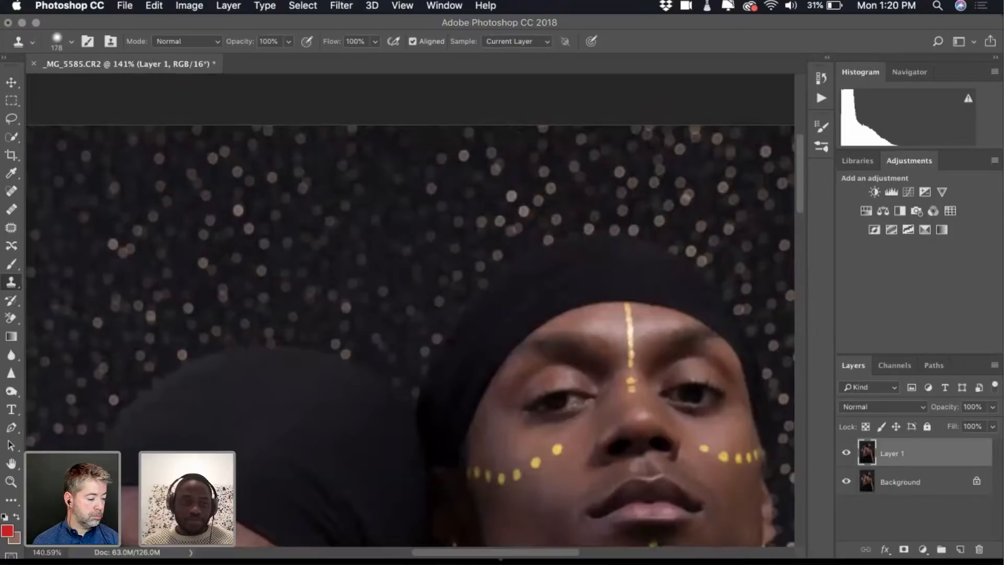
# Quick-select the sequined backdrop in the gap between the two headwraps, subtracting the spill onto the upright man's headwrap
pyautogui.click(13, 138)
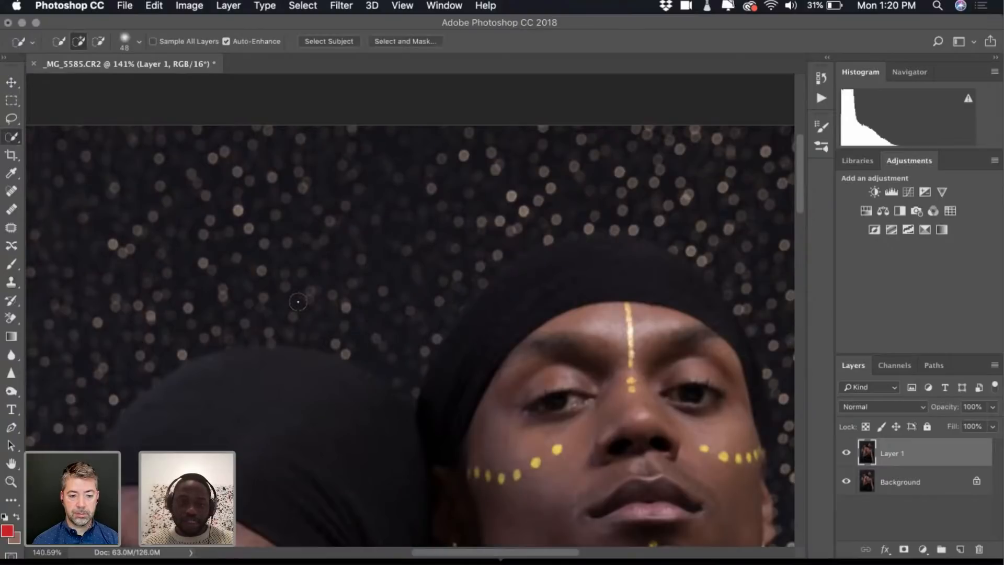
pyautogui.moveTo(298, 299)
pyautogui.mouseDown()
pyautogui.moveTo(291, 307)
pyautogui.moveTo(361, 342)
pyautogui.mouseUp()
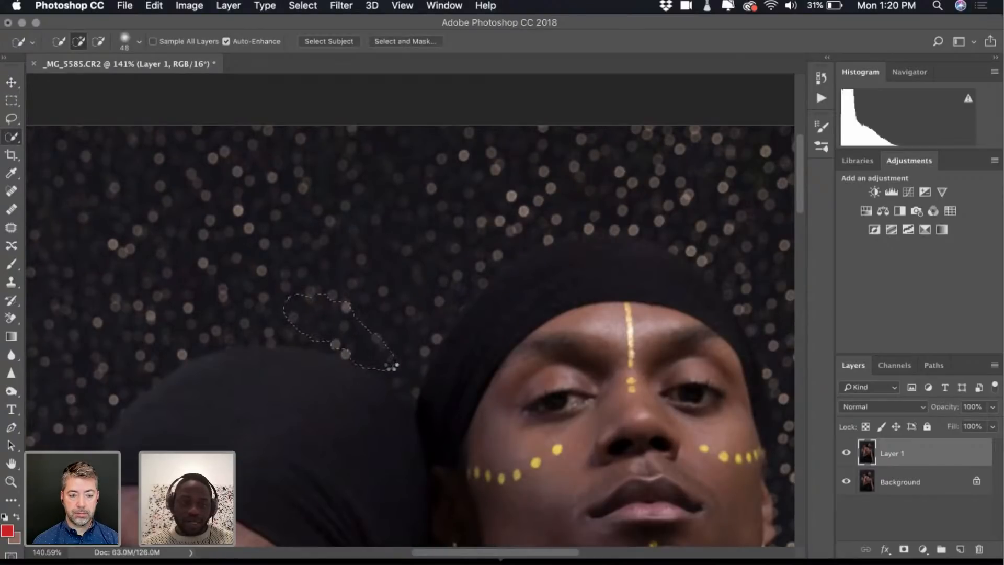
pyautogui.moveTo(401, 373)
pyautogui.mouseDown()
pyautogui.moveTo(359, 339)
pyautogui.moveTo(309, 329)
pyautogui.mouseUp()
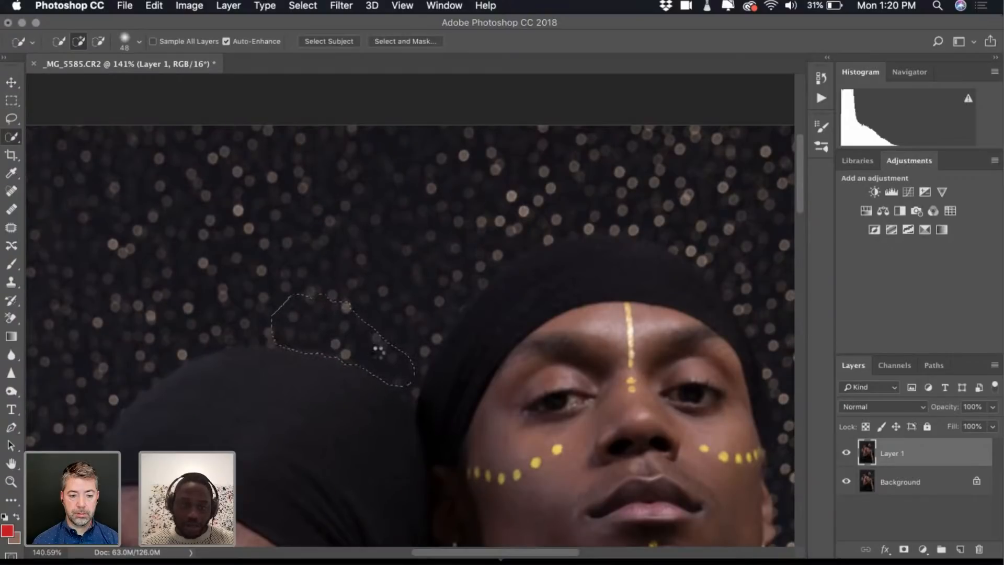
pyautogui.moveTo(401, 374); pyautogui.dragTo(406, 397)
pyautogui.moveTo(411, 327)
pyautogui.mouseDown()
pyautogui.moveTo(440, 276)
pyautogui.moveTo(471, 354)
pyautogui.mouseUp()
pyautogui.press('alt')
pyautogui.moveTo(457, 416)
pyautogui.mouseDown()
pyautogui.moveTo(504, 338)
pyautogui.moveTo(430, 392)
pyautogui.moveTo(424, 420)
pyautogui.mouseUp()
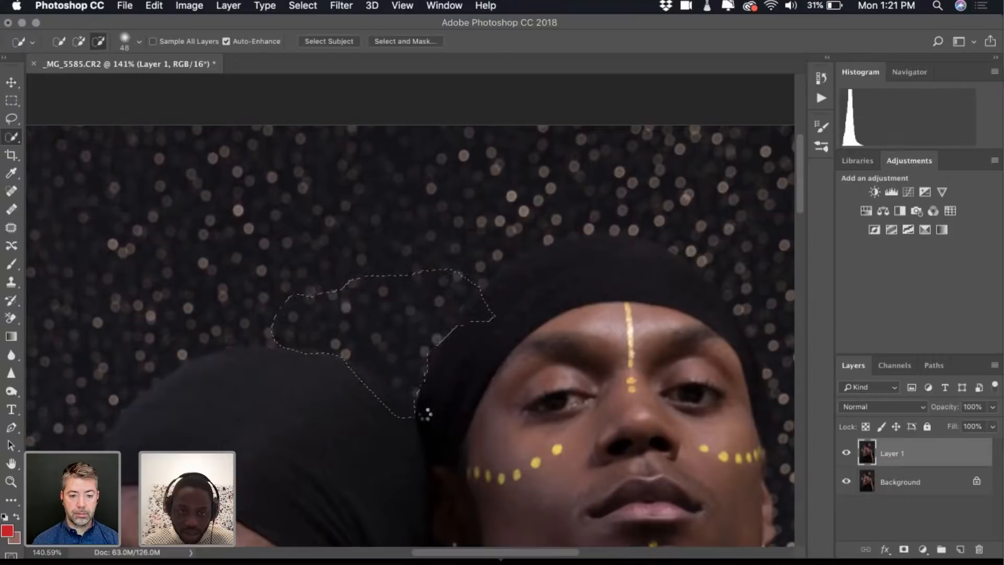
pyautogui.moveTo(472, 336); pyautogui.dragTo(491, 310)
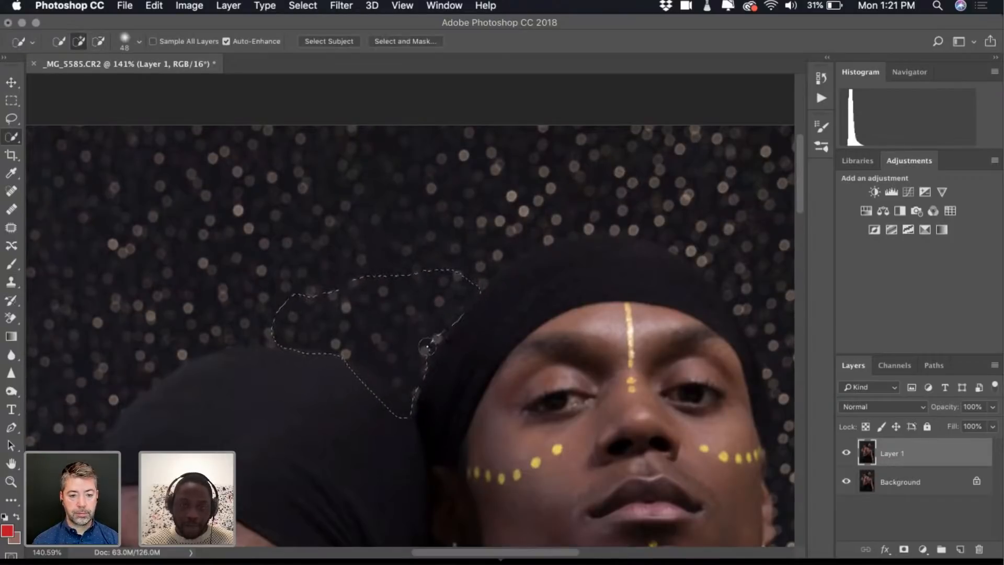
# Reduce the Quick Selection brush to 19 px and refine the selection edge along the upright man's headwrap
pyautogui.scroll(2, 437, 331)
pyautogui.scroll(4, 437, 330)
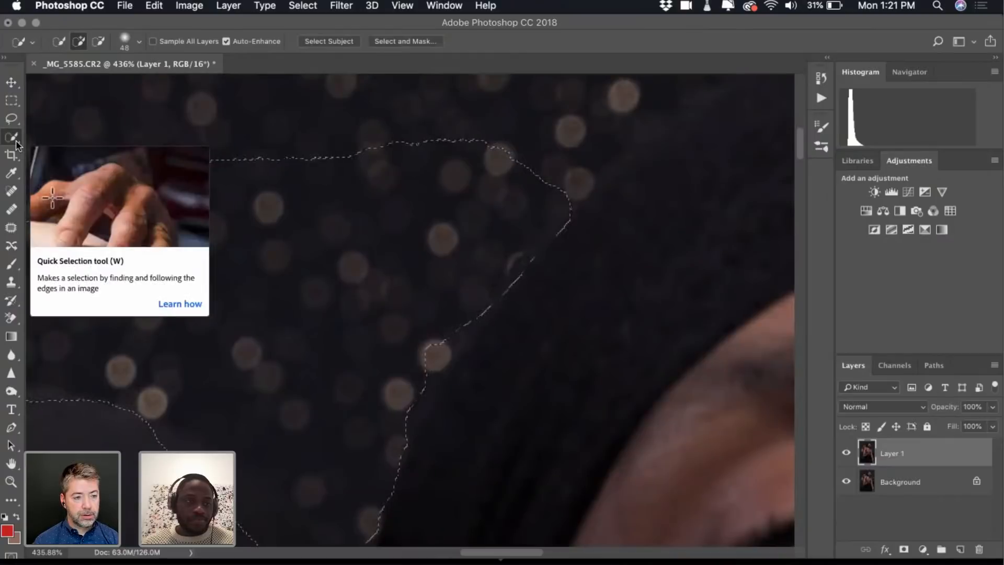
pyautogui.click(127, 45)
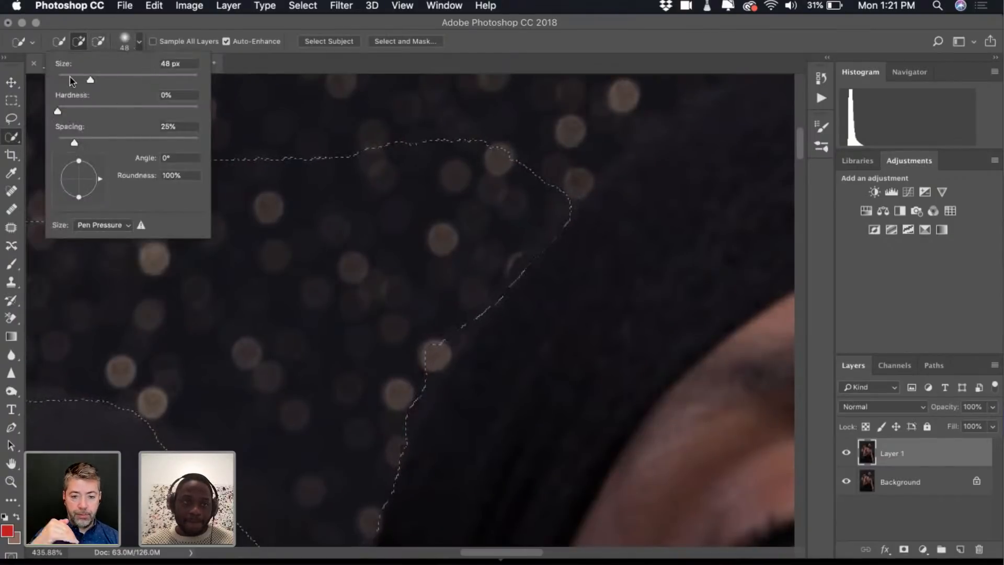
pyautogui.click(70, 76)
pyautogui.click(134, 43)
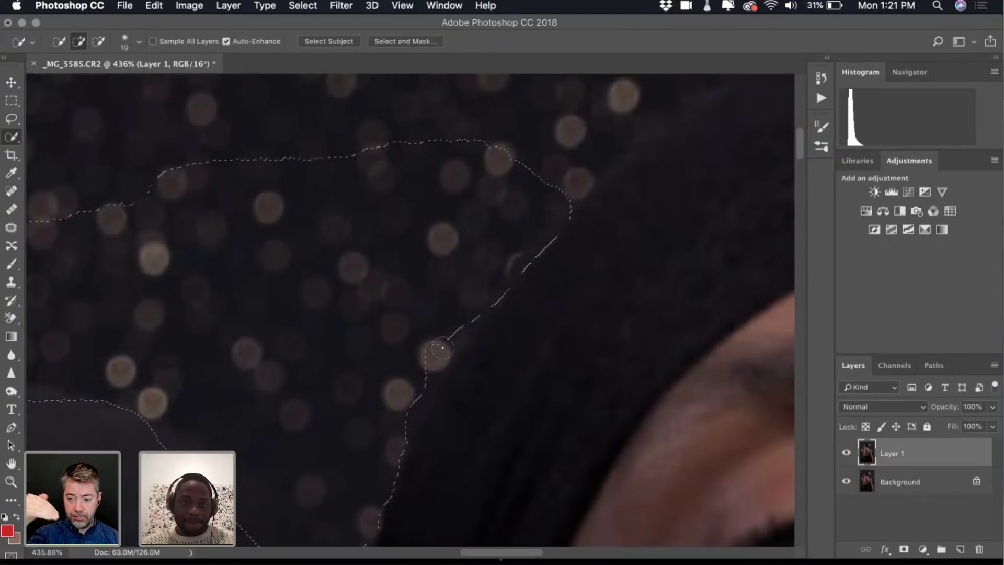
pyautogui.moveTo(442, 346); pyautogui.dragTo(433, 358)
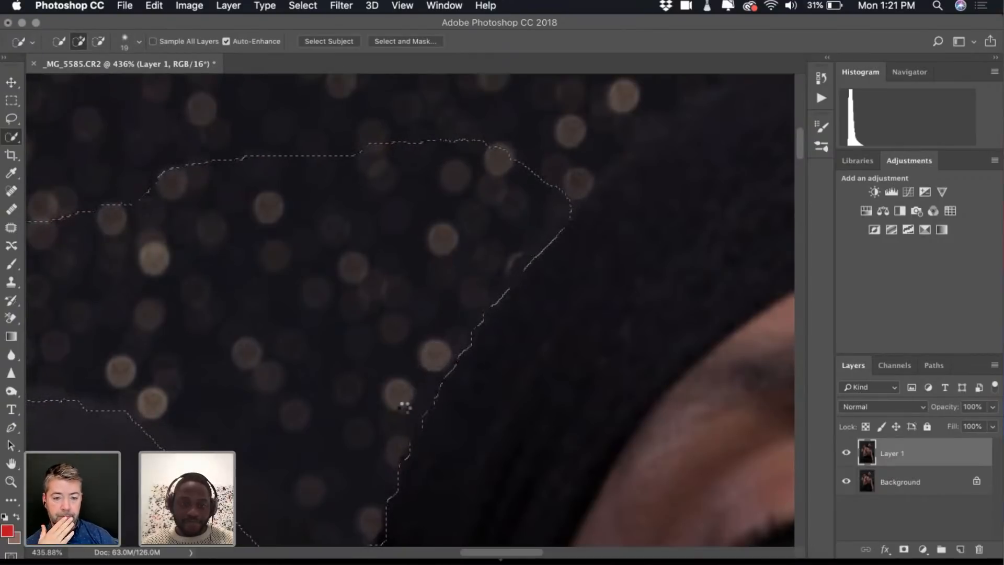
pyautogui.moveTo(404, 407); pyautogui.dragTo(434, 340)
# Trim the selection off the closed-eyed man's headwrap and extend it over the backdrop up to the photo's upper edge
pyautogui.scroll(-3, 445, 329)
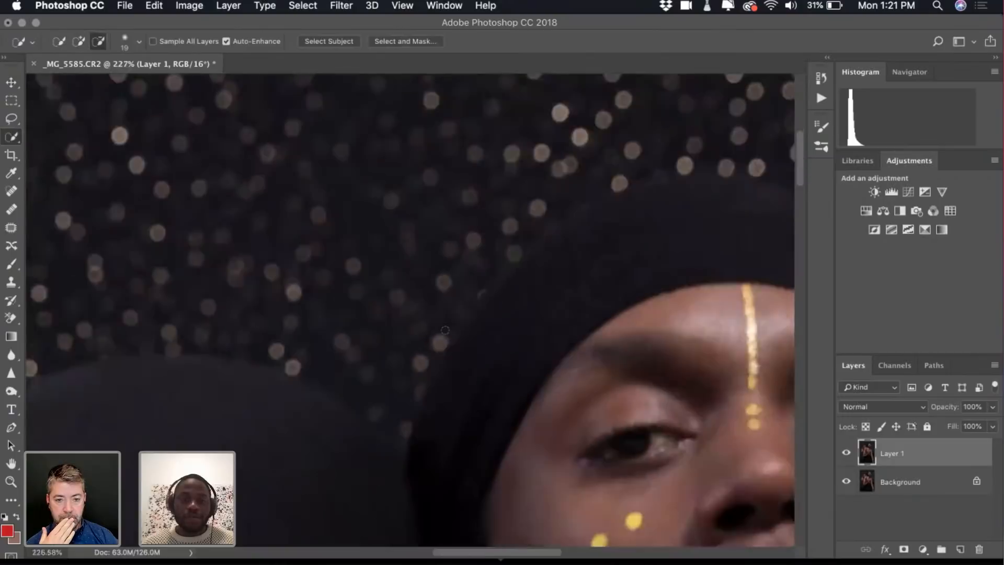
pyautogui.scroll(3, 392, 402)
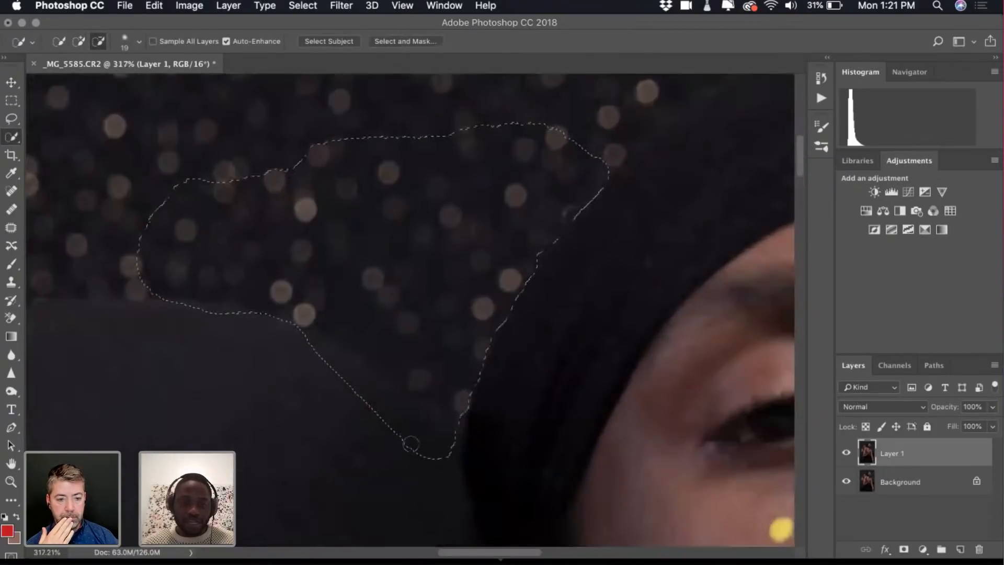
pyautogui.moveTo(403, 425)
pyautogui.mouseDown()
pyautogui.moveTo(370, 385)
pyautogui.moveTo(316, 359)
pyautogui.moveTo(332, 351)
pyautogui.moveTo(390, 395)
pyautogui.mouseUp()
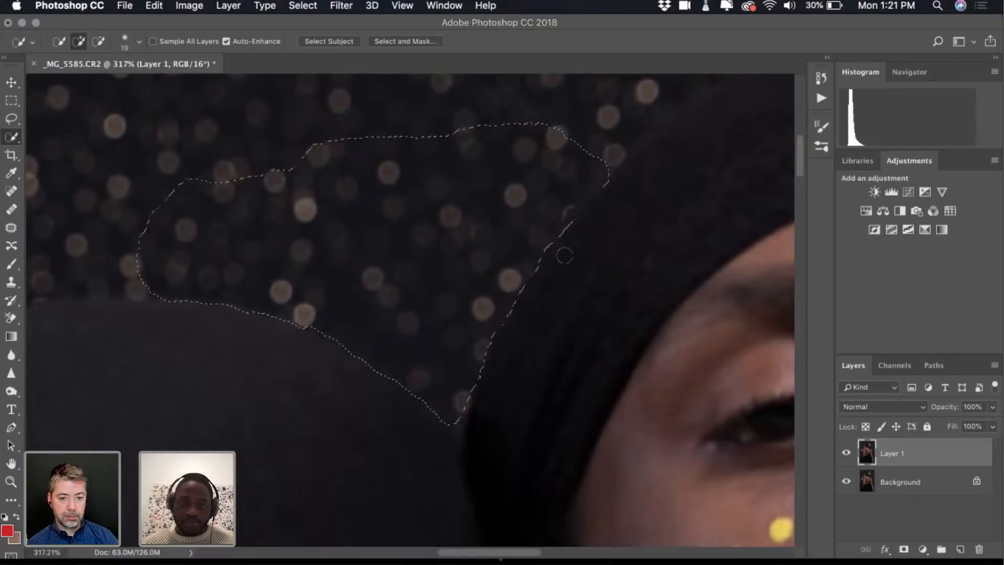
pyautogui.scroll(-5, 518, 267)
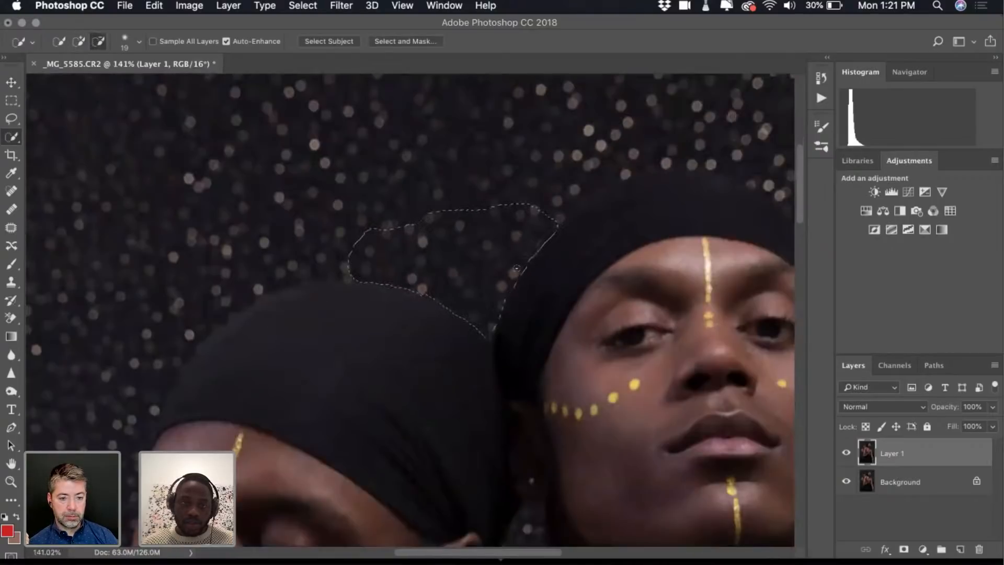
pyautogui.scroll(-3, 517, 269)
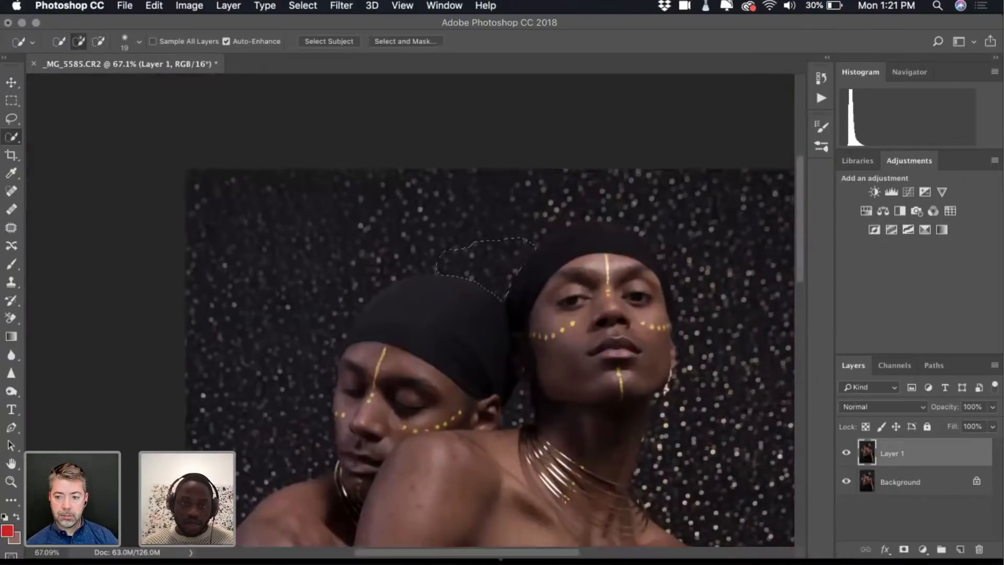
pyautogui.moveTo(471, 244)
pyautogui.mouseDown()
pyautogui.moveTo(449, 254)
pyautogui.moveTo(486, 240)
pyautogui.moveTo(454, 230)
pyautogui.moveTo(501, 193)
pyautogui.moveTo(428, 204)
pyautogui.mouseUp()
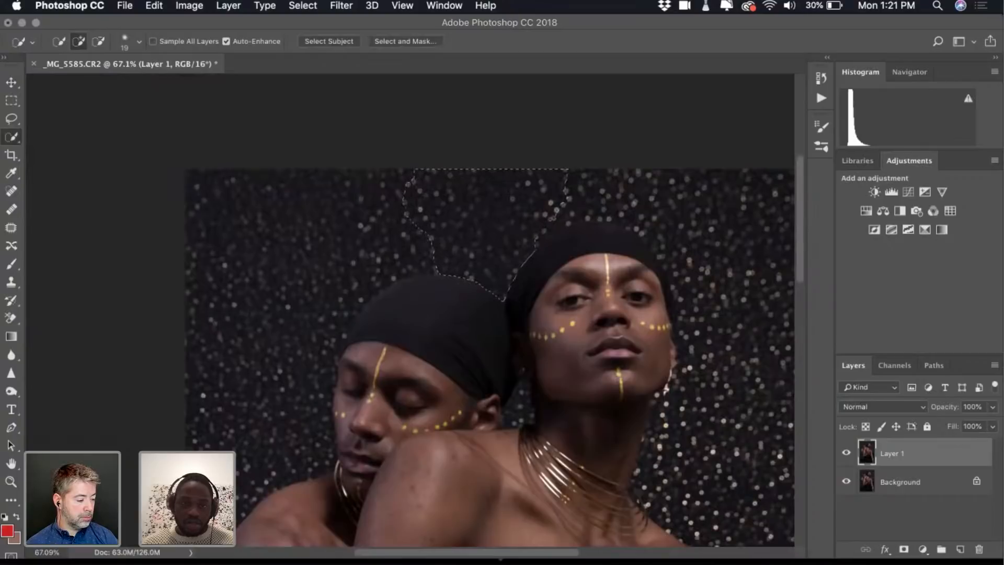
# Clone sequins into the selected backdrop with the 178 px Clone Stamp, sampling just above the closed-eyed man's headwrap
pyautogui.click(13, 283)
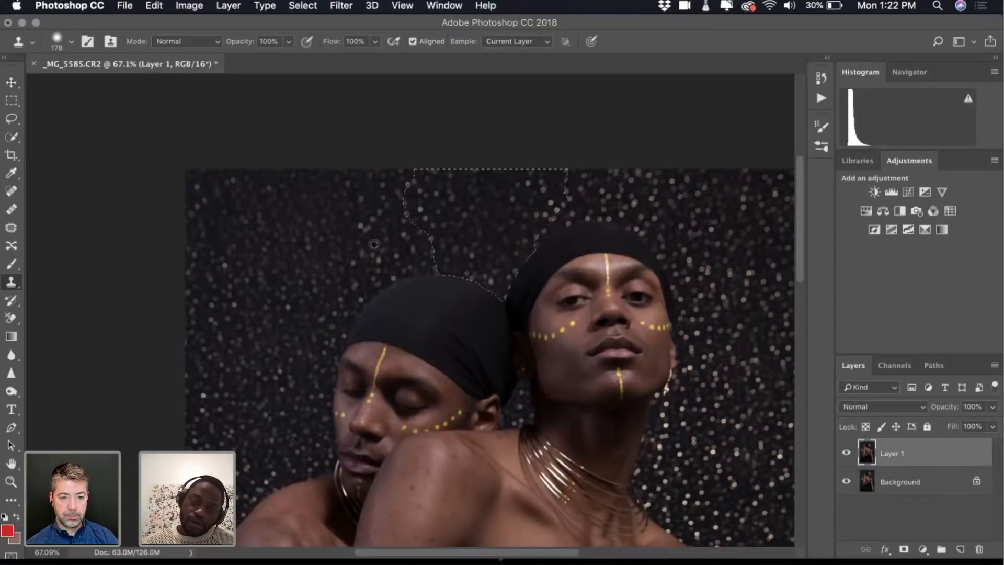
pyautogui.scroll(3, 374, 244)
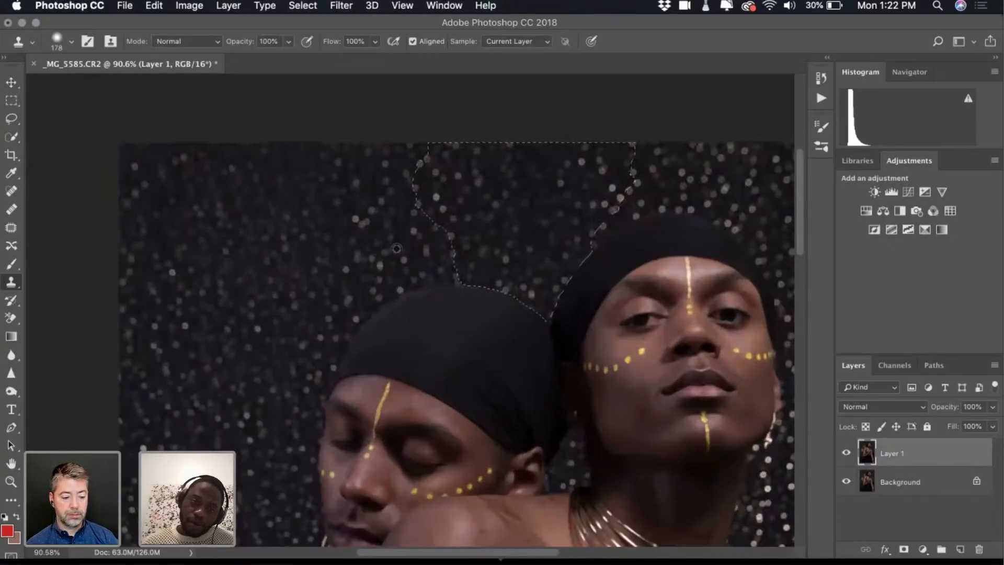
pyautogui.scroll(3, 396, 248)
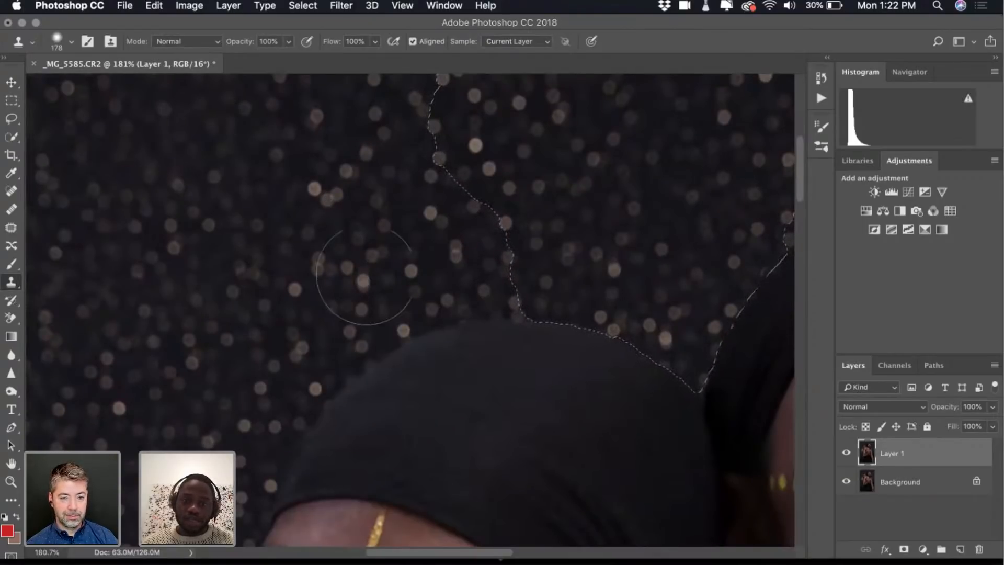
pyautogui.click(663, 202)
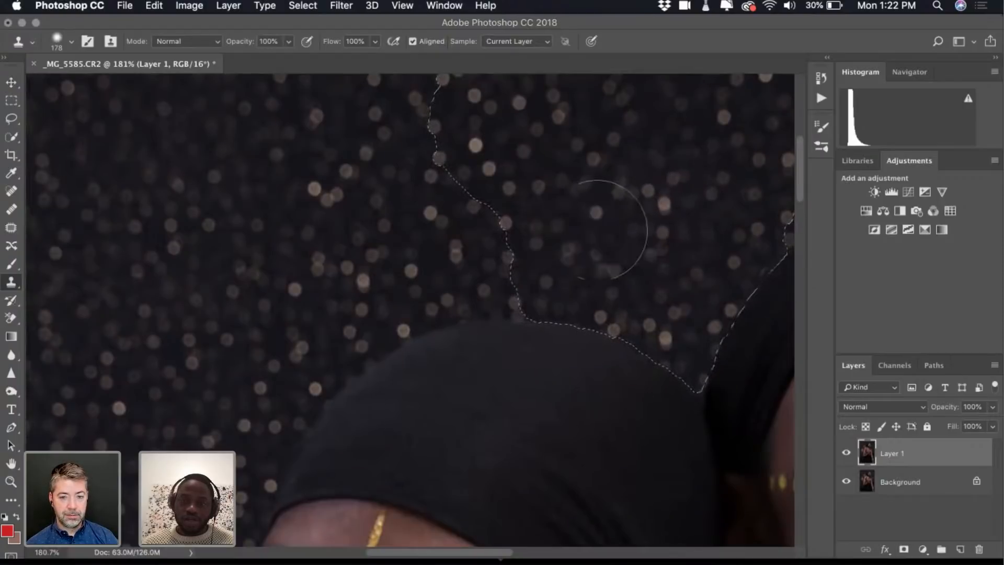
pyautogui.scroll(-4, 545, 165)
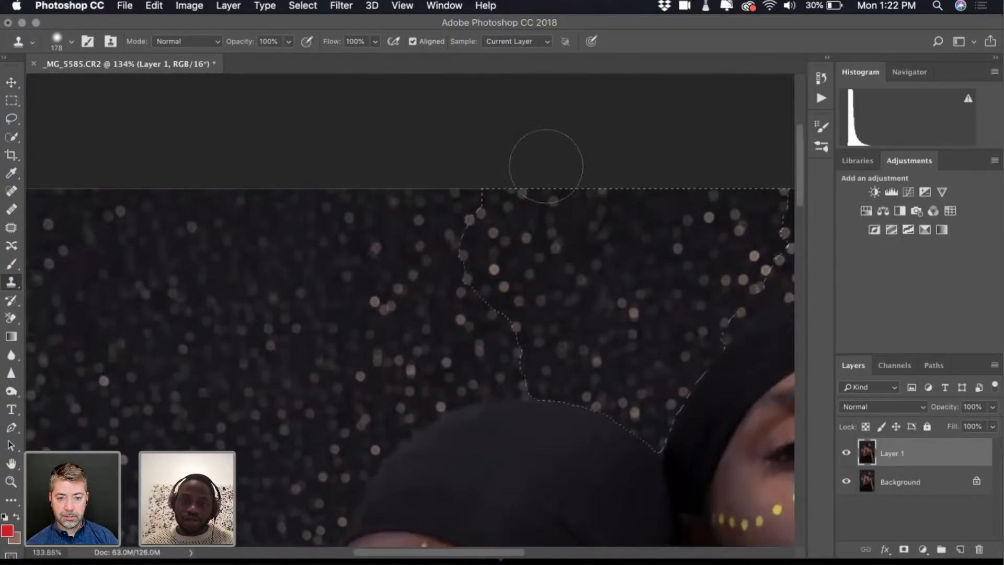
pyautogui.keyDown('alt'); pyautogui.click(410, 372); pyautogui.keyUp('alt')
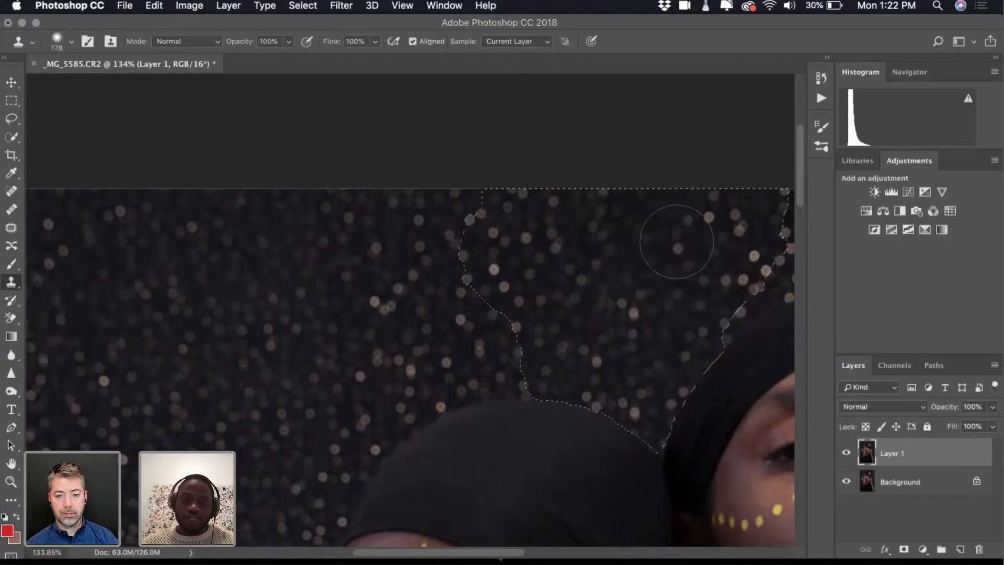
# Display the clone source settings and clone a freshly sampled patch of sequins into the middle of the selected backdrop
pyautogui.click(402, 6)
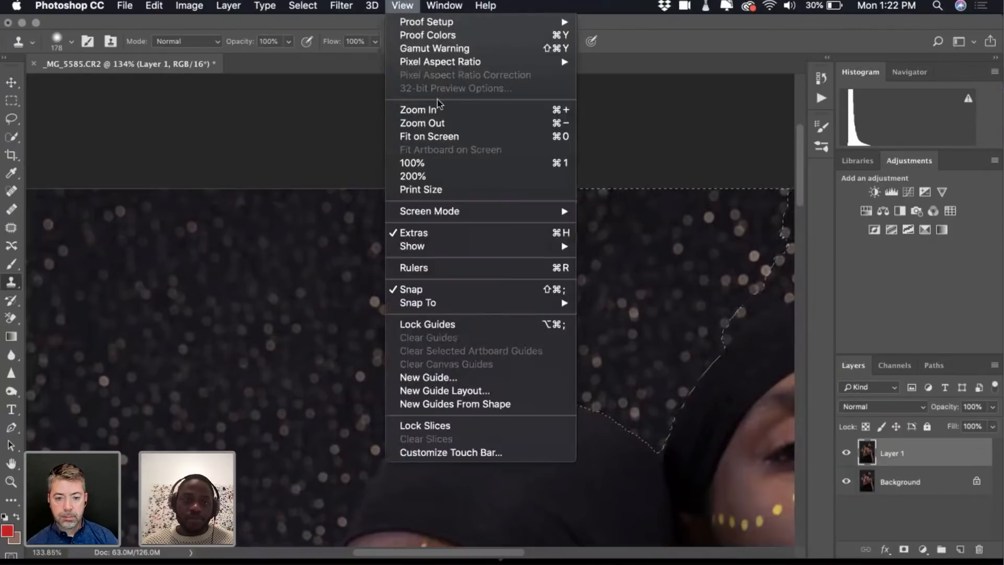
pyautogui.moveTo(445, 7)
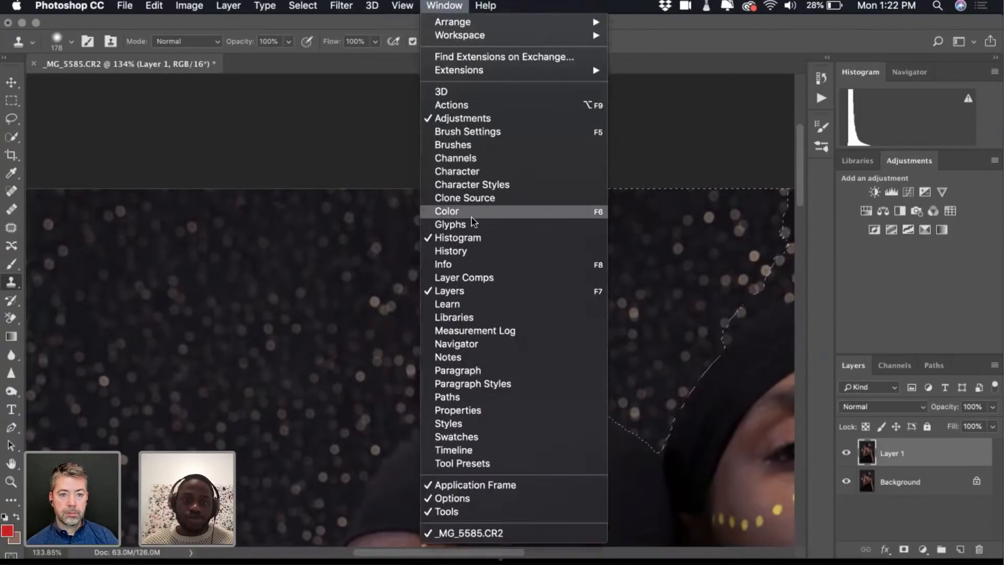
pyautogui.click(472, 200)
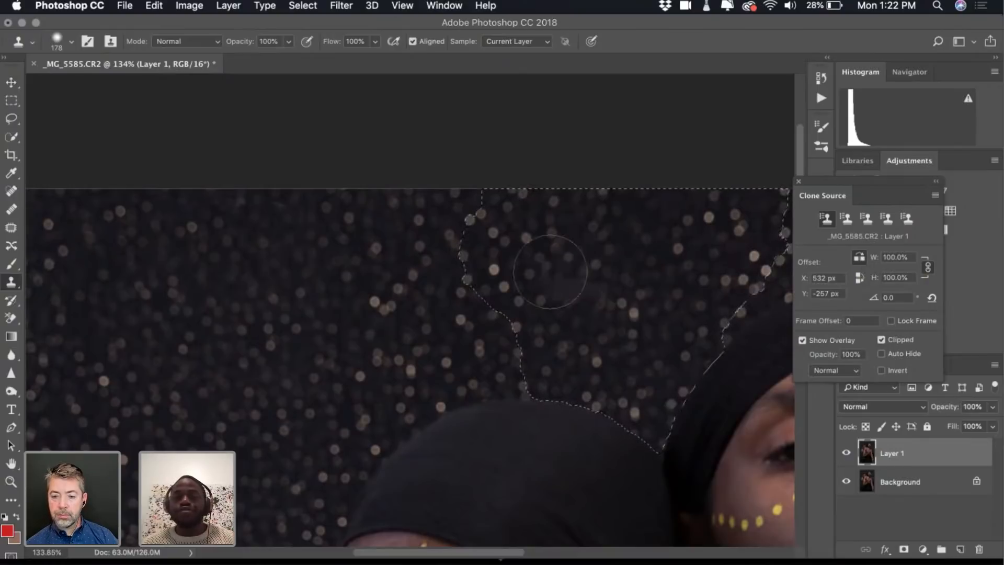
pyautogui.keyDown('alt'); pyautogui.click(410, 370); pyautogui.keyUp('alt')
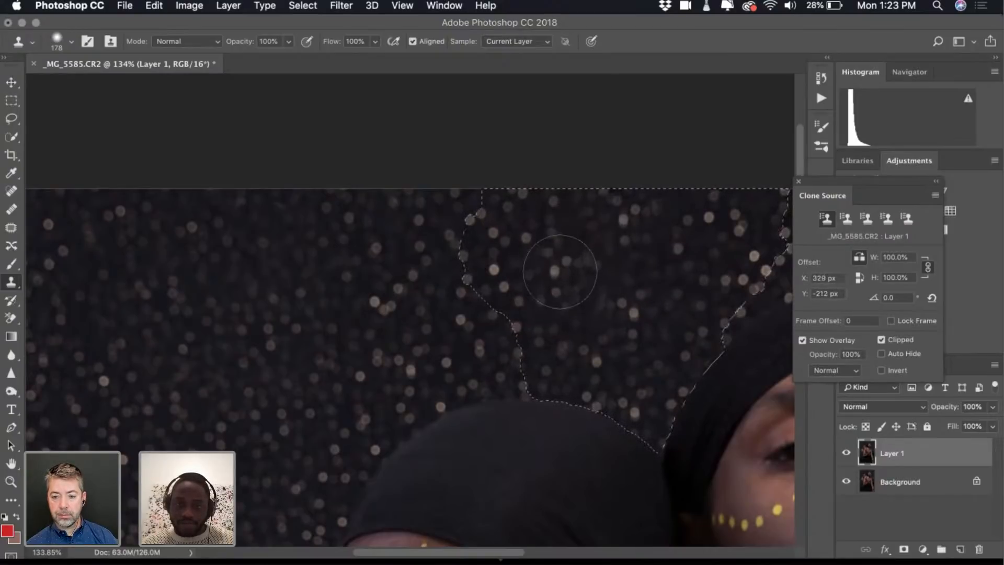
# Clone sequins from the bright cluster outside the selection into the selected backdrop and clear the selection
pyautogui.scroll(-5, 686, 327)
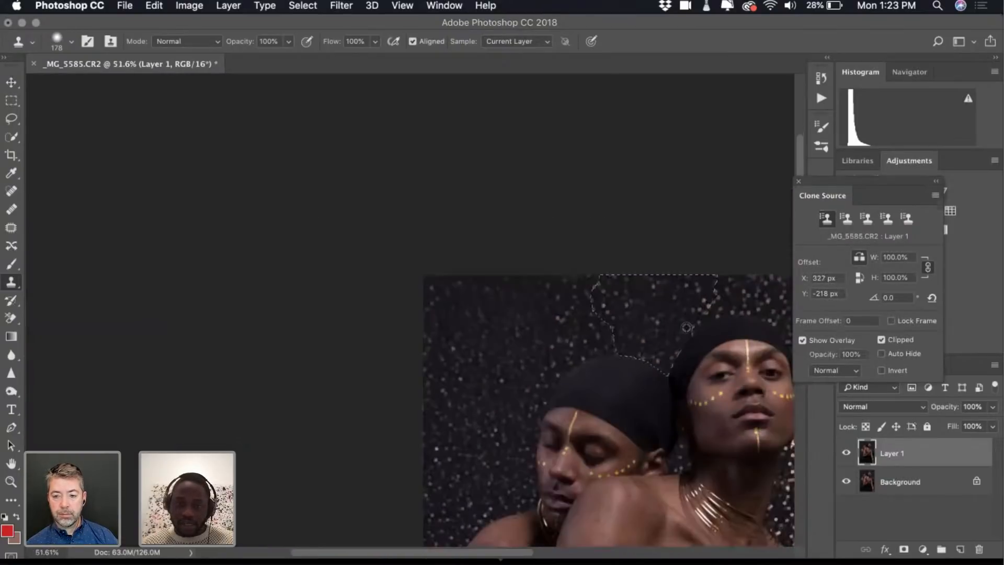
pyautogui.scroll(2, 686, 327)
pyautogui.scroll(2, 672, 328)
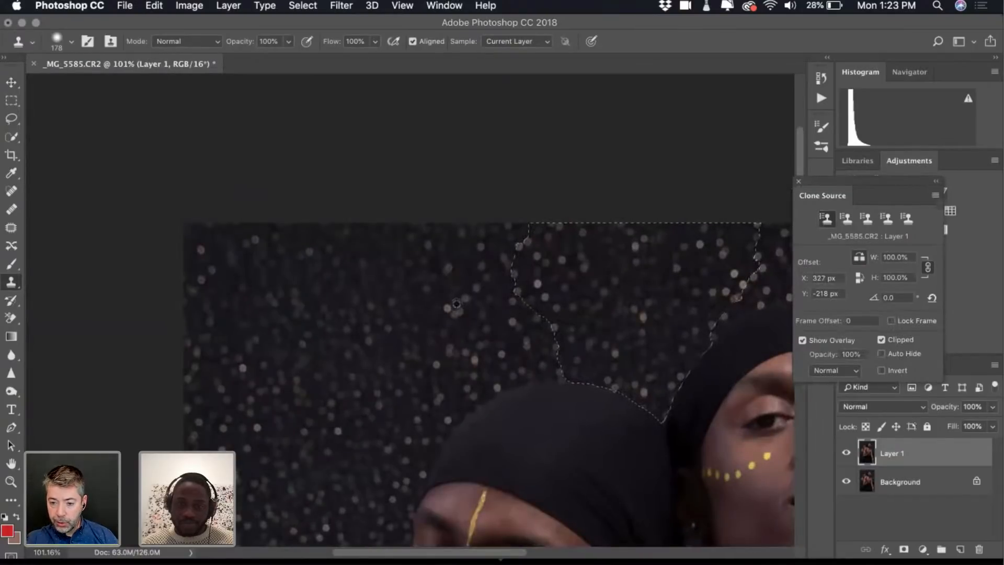
pyautogui.keyDown('alt'); pyautogui.click(463, 301); pyautogui.keyUp('alt')
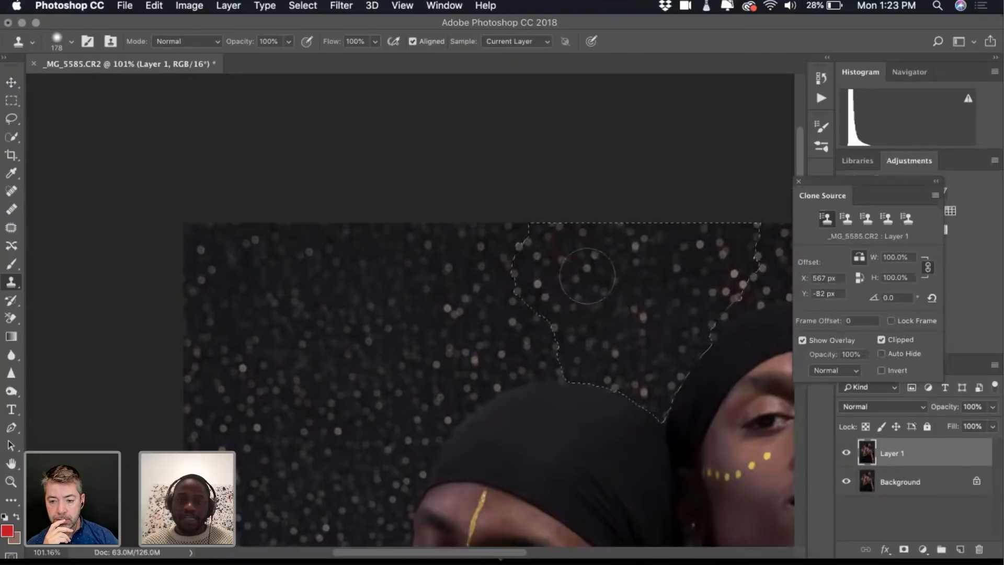
pyautogui.scroll(-3, 507, 322)
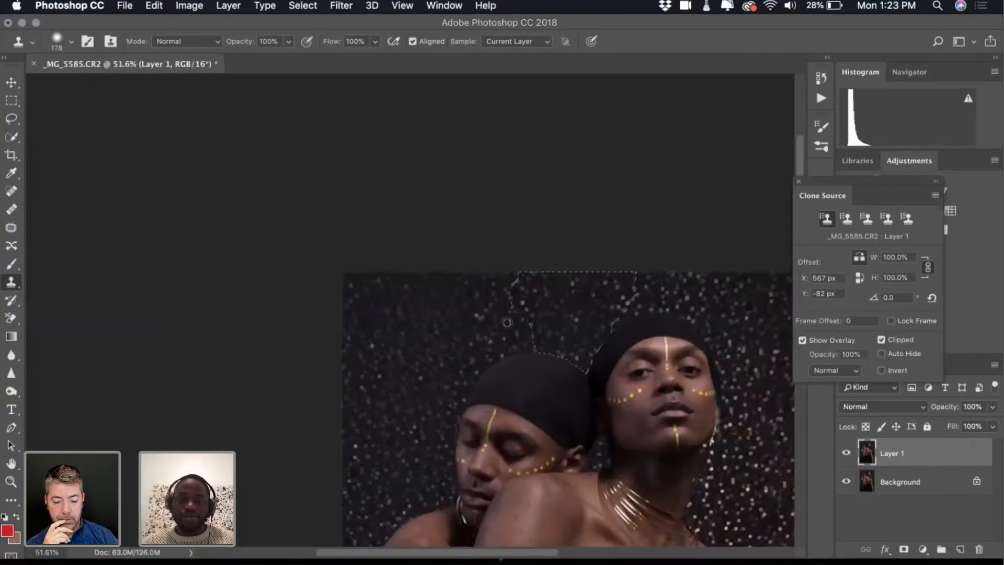
pyautogui.press('super+d')
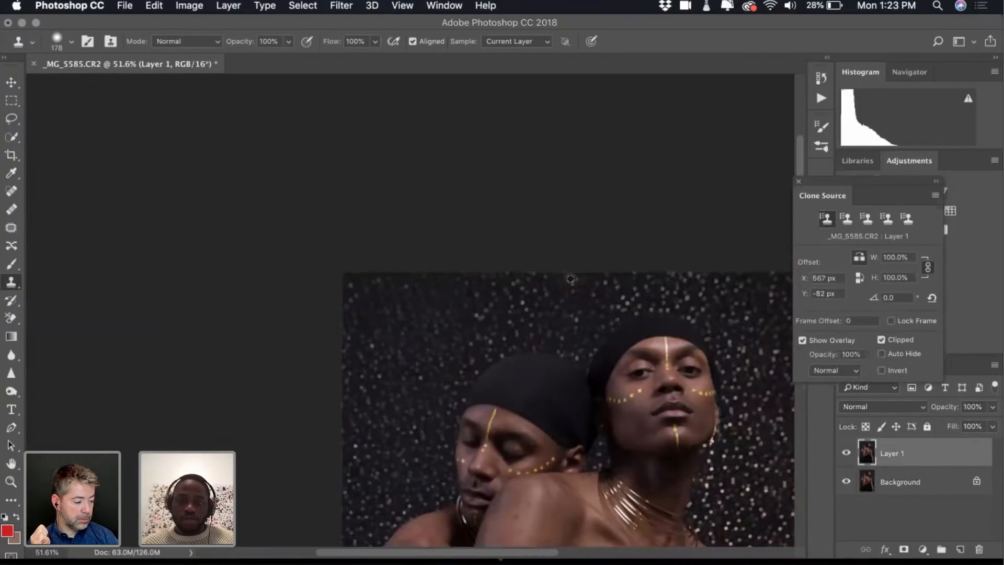
# Sample the sequins above the closed-eyed man's headwrap and clone them over the darker backdrop toward the photo's upper-left corner
pyautogui.scroll(-4, 570, 279)
pyautogui.scroll(2, 570, 279)
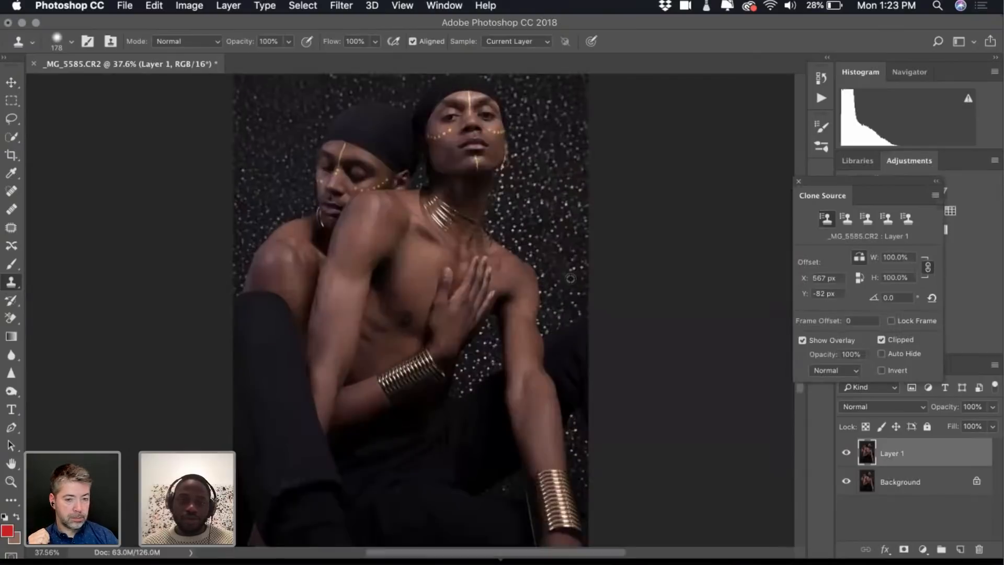
pyautogui.scroll(3, 571, 279)
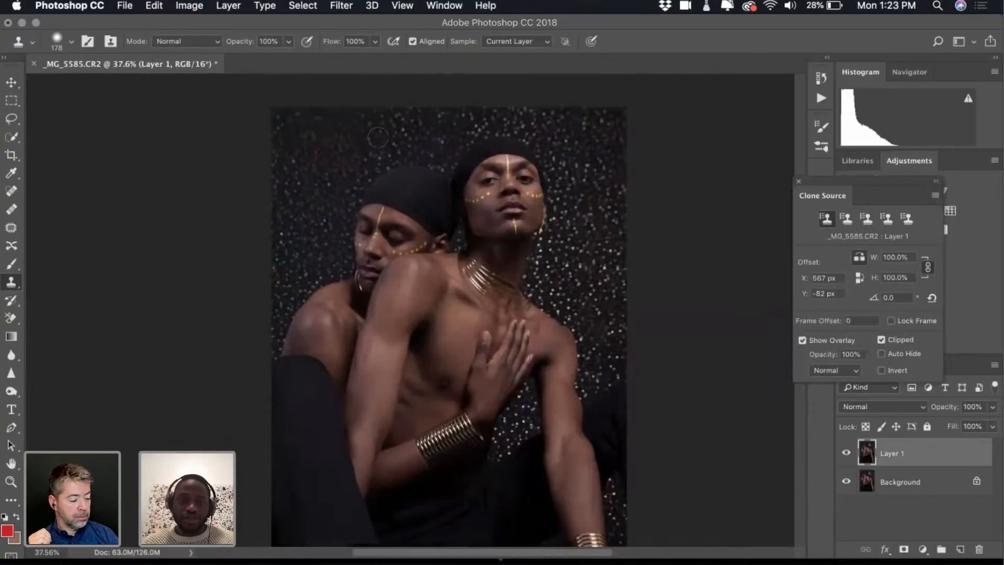
pyautogui.scroll(2, 377, 137)
pyautogui.keyDown('alt'); pyautogui.click(401, 138); pyautogui.keyUp('alt')
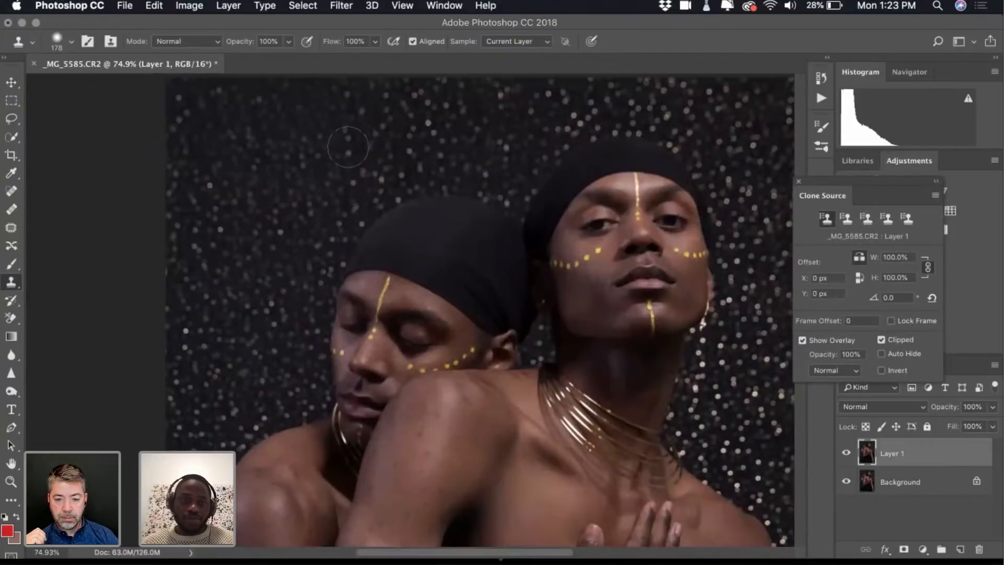
pyautogui.keyDown('alt'); pyautogui.click(436, 107); pyautogui.keyUp('alt')
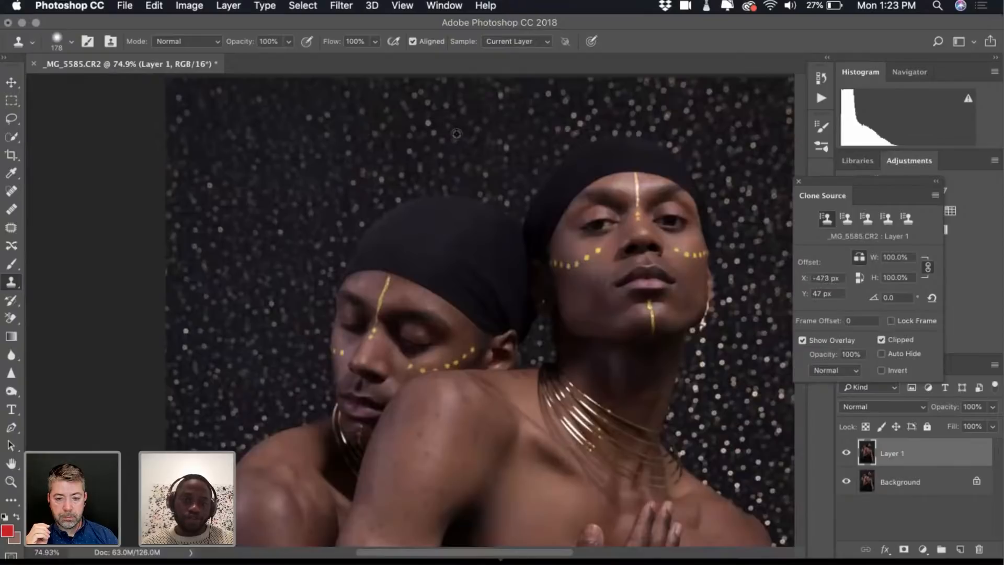
pyautogui.scroll(-2, 433, 149)
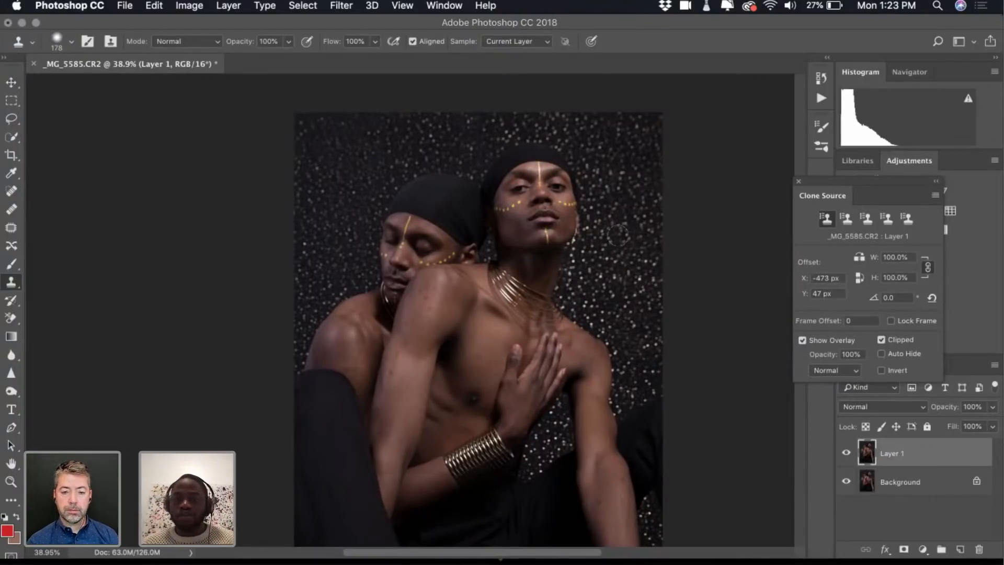
# Close the clone source settings and examine the cloned backdrop and skin both up close and across the whole portrait
pyautogui.scroll(5, 626, 277)
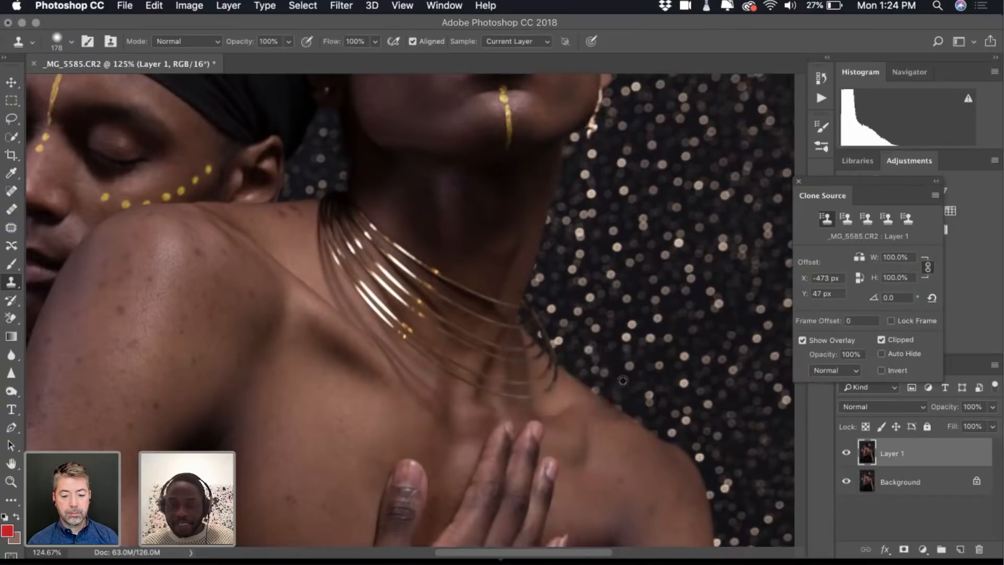
pyautogui.scroll(-5, 621, 380)
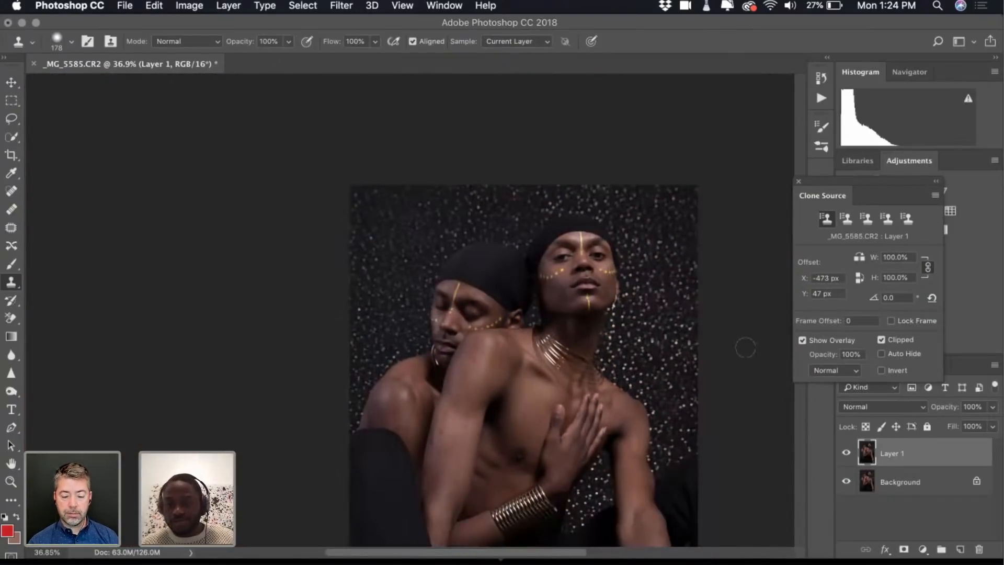
pyautogui.click(798, 181)
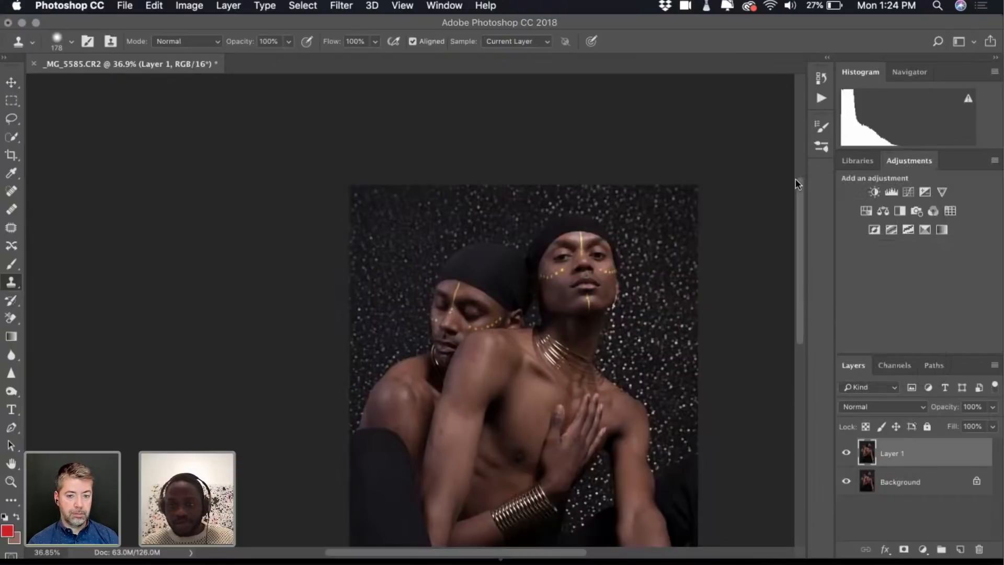
pyautogui.scroll(-5, 627, 327)
pyautogui.hscroll(3, 626, 327)
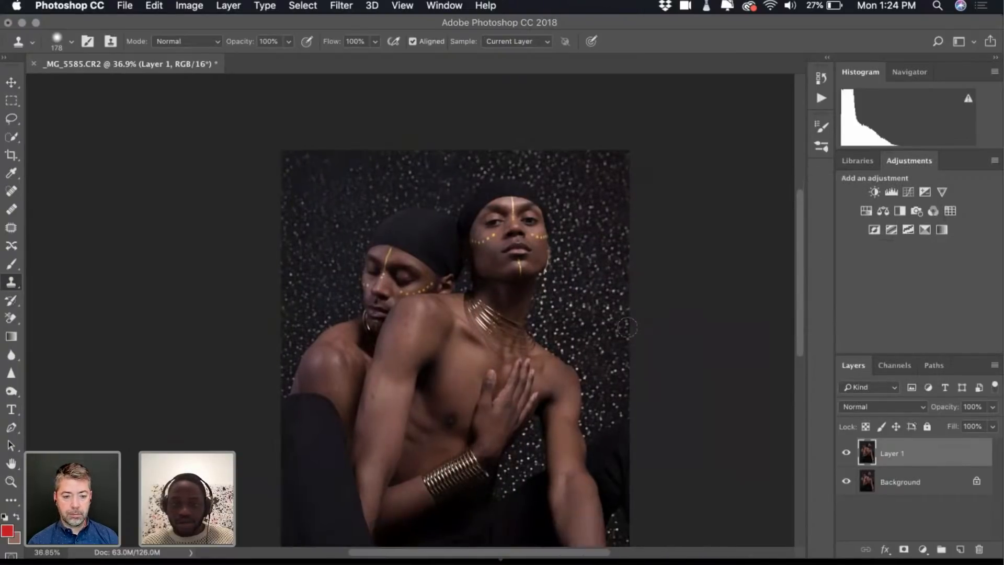
pyautogui.scroll(-1, 627, 326)
pyautogui.hscroll(2, 626, 327)
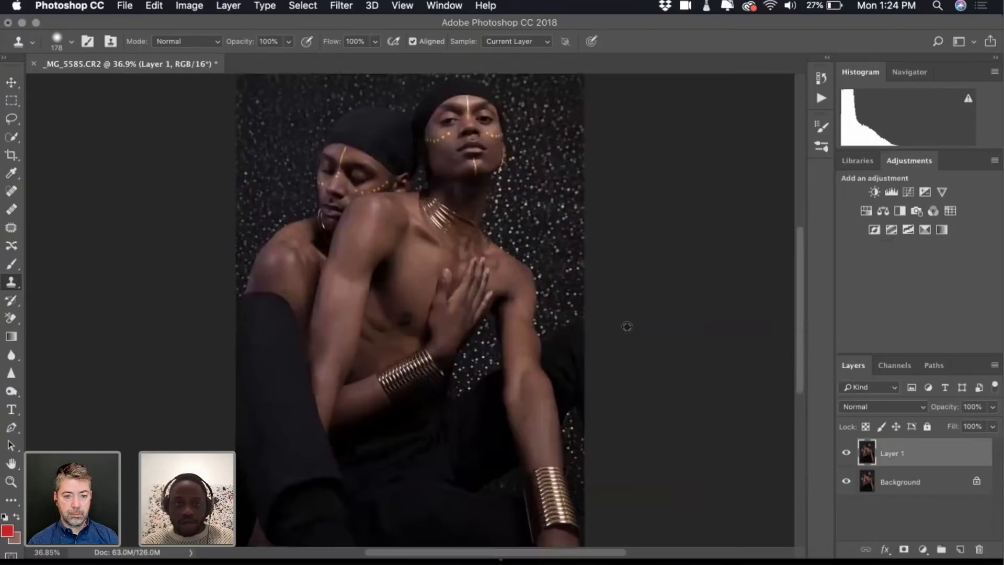
pyautogui.scroll(-2, 627, 327)
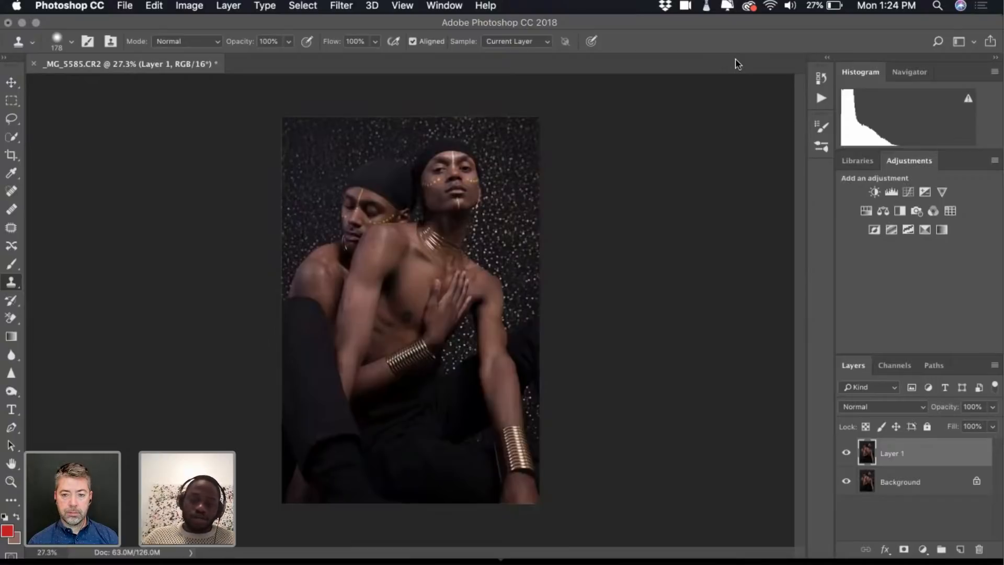
pyautogui.press('XF86MonBrightnessUp')
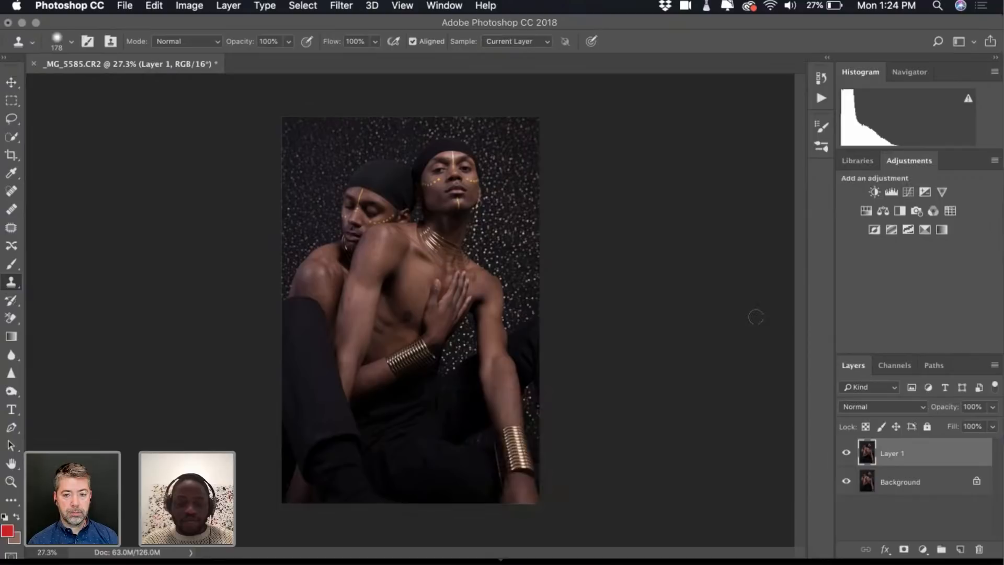
# Open the Camera Raw filter on Layer 1 and set Shadows +21, Blacks -19, Exposure -0.10 and Contrast +5
pyautogui.press('super+shift+x')
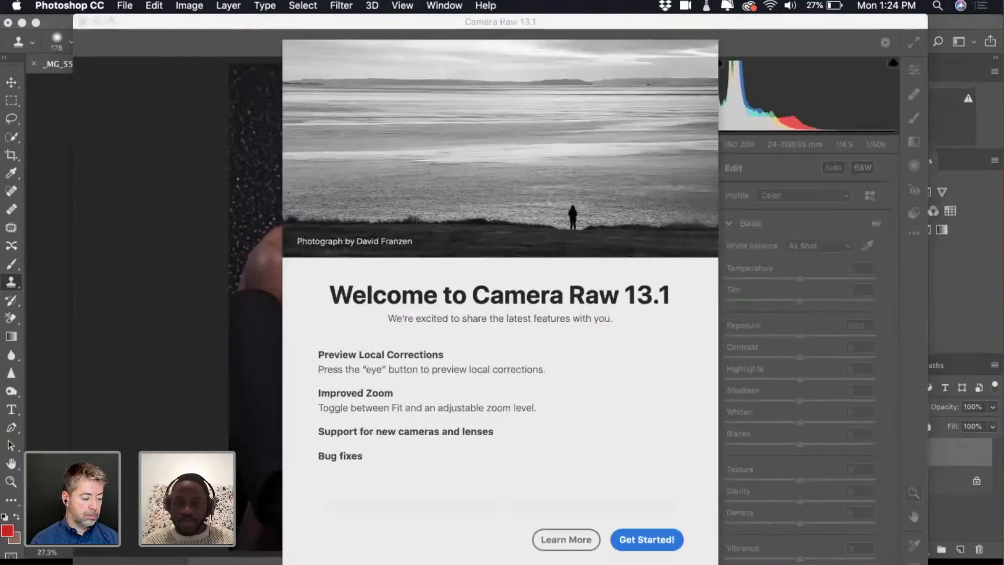
pyautogui.click(634, 541)
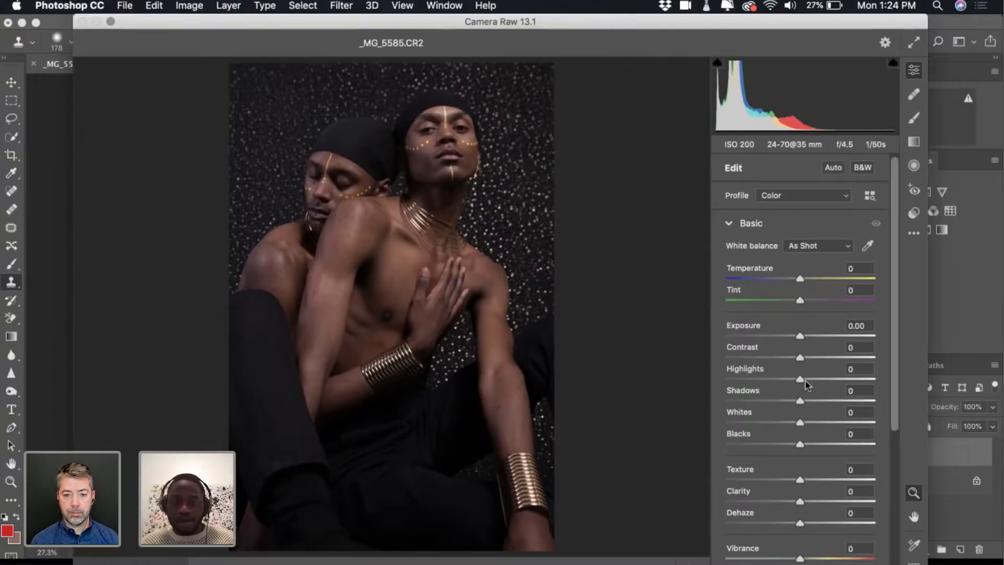
pyautogui.moveTo(800, 401); pyautogui.dragTo(786, 443)
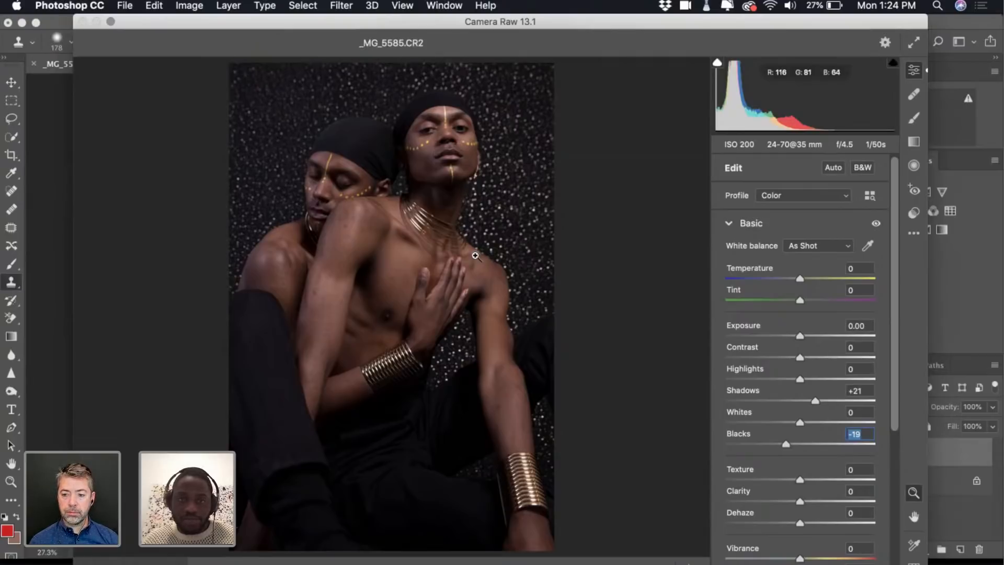
pyautogui.moveTo(800, 335); pyautogui.dragTo(798, 336)
pyautogui.click(808, 358)
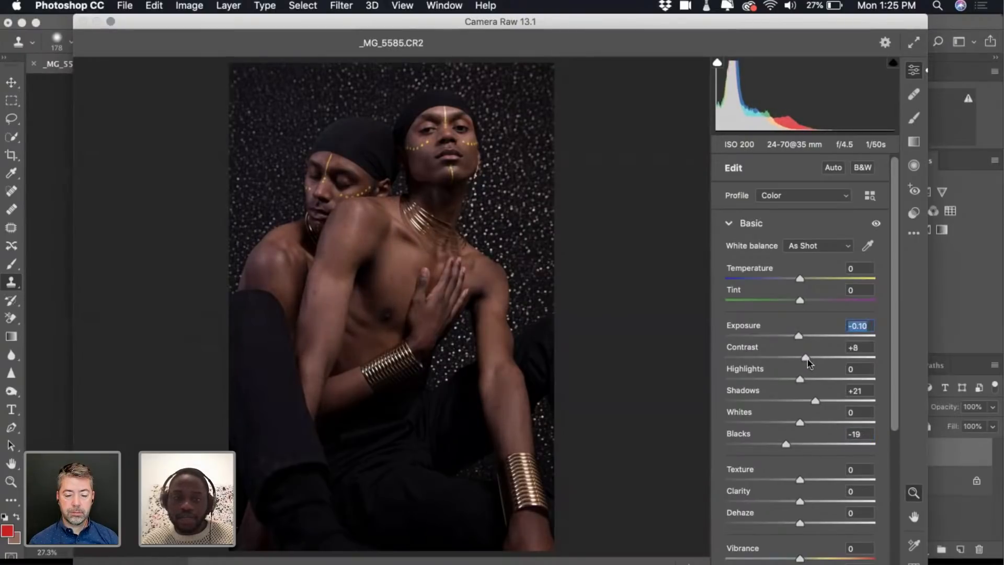
pyautogui.moveTo(807, 361); pyautogui.dragTo(805, 359)
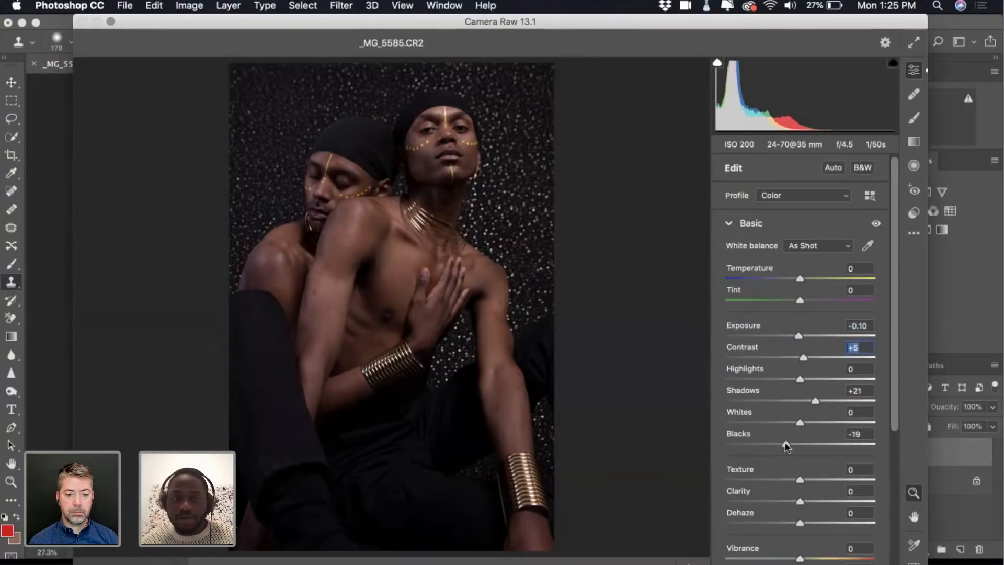
# Refine the tones to Shadows +12, Contrast +7, Exposure +0.05 and Blacks -14
pyautogui.moveTo(787, 446); pyautogui.dragTo(791, 446)
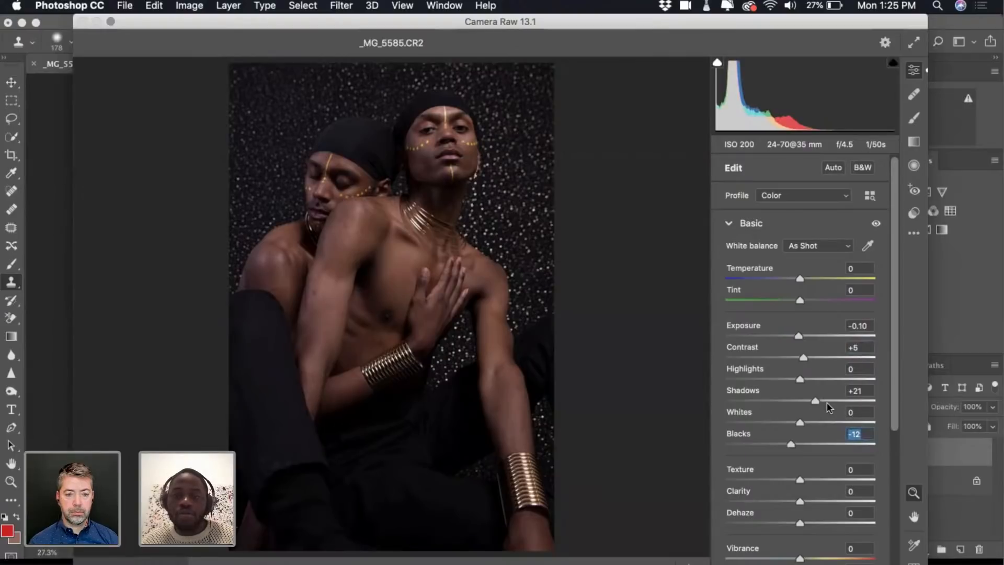
pyautogui.moveTo(815, 401)
pyautogui.mouseDown()
pyautogui.moveTo(898, 403)
pyautogui.moveTo(808, 399)
pyautogui.mouseUp()
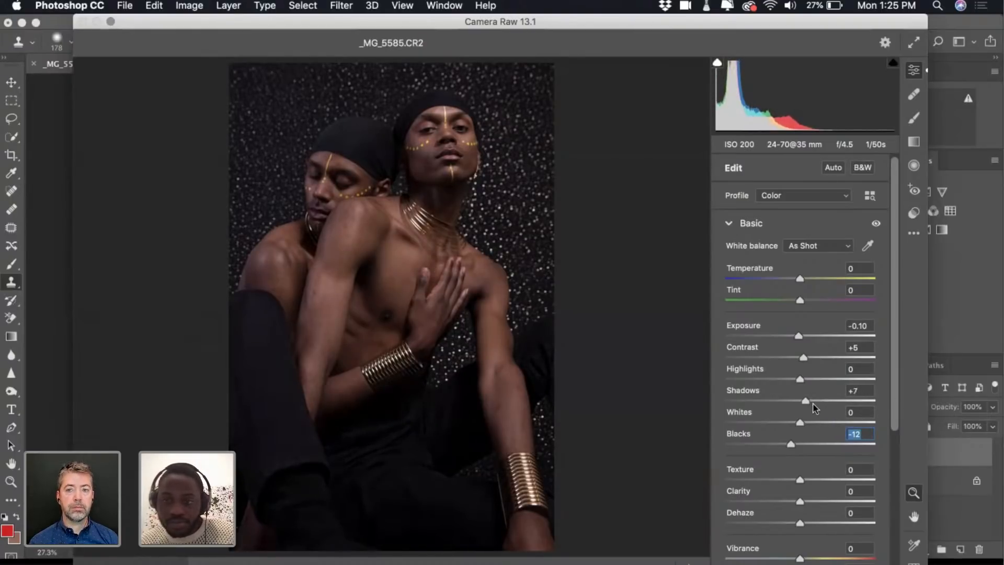
pyautogui.click(813, 403)
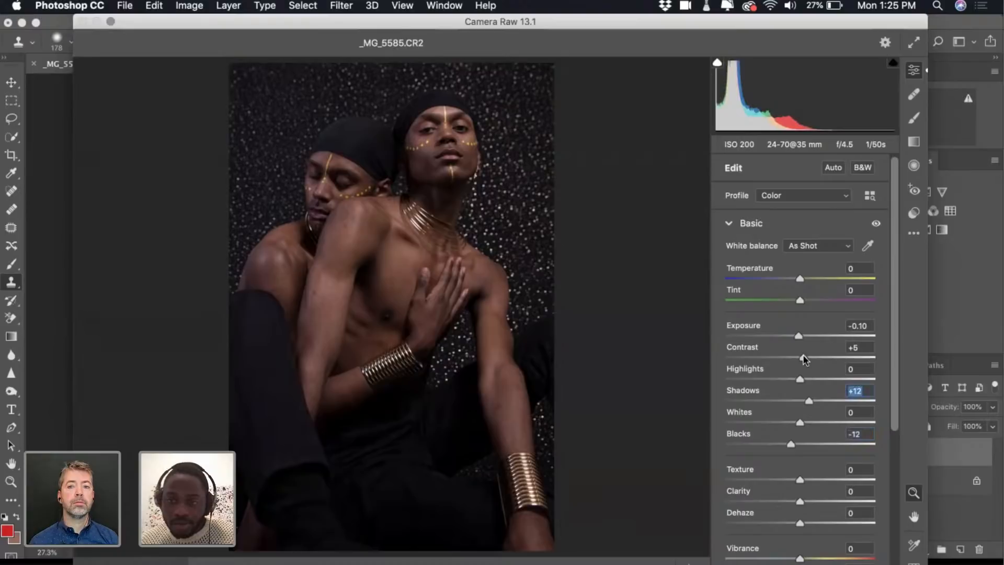
pyautogui.click(806, 358)
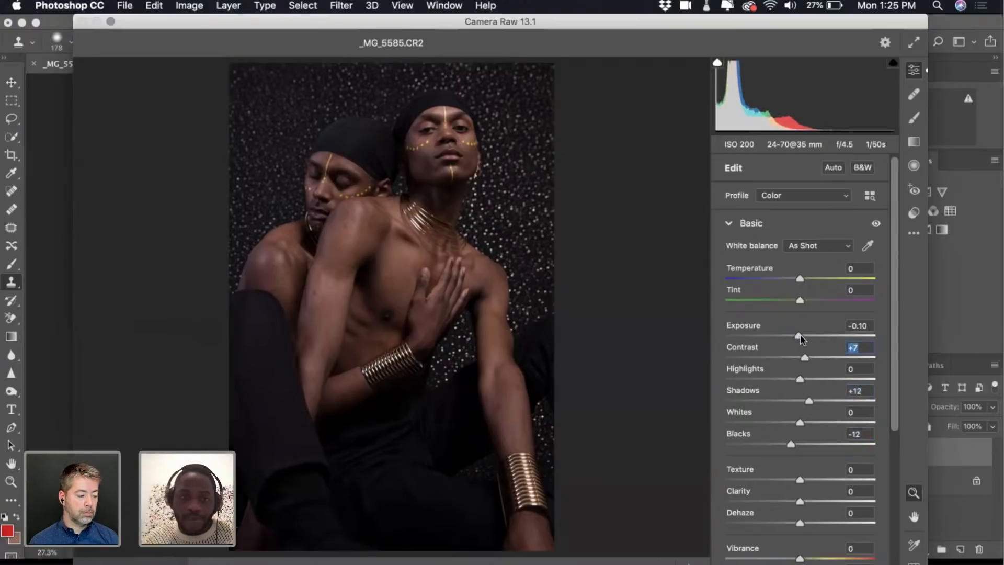
pyautogui.moveTo(803, 338); pyautogui.dragTo(802, 339)
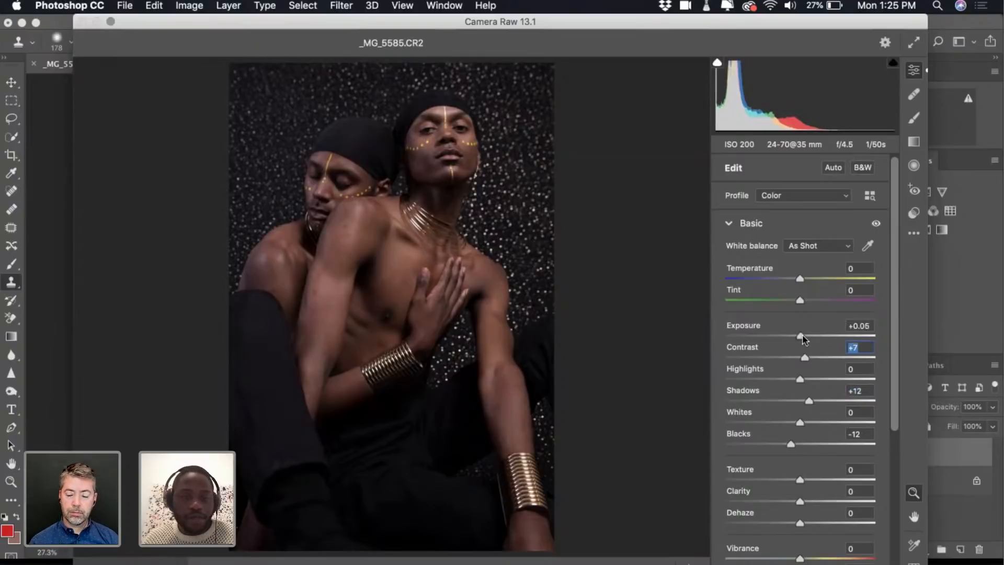
pyautogui.moveTo(789, 443); pyautogui.dragTo(790, 446)
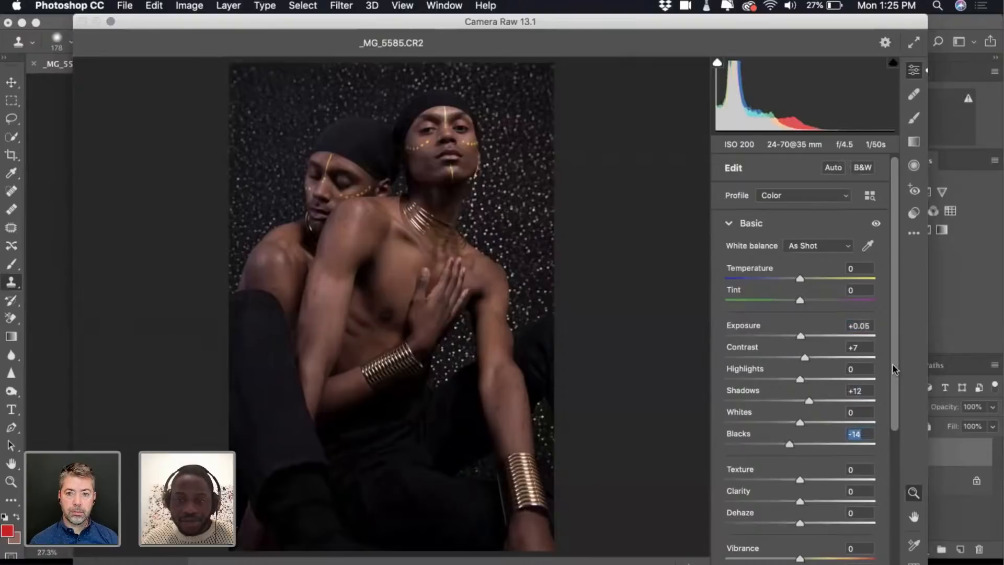
# Set Blacks to -12 and Contrast to +10, and warm the photo with a Temperature of +2
pyautogui.moveTo(893, 364); pyautogui.dragTo(892, 354)
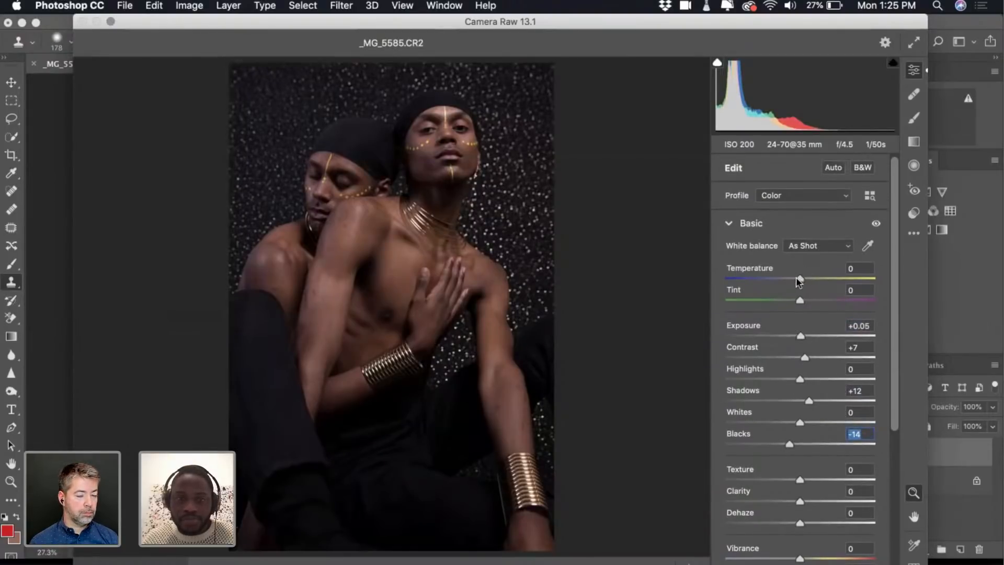
pyautogui.moveTo(799, 281); pyautogui.dragTo(800, 283)
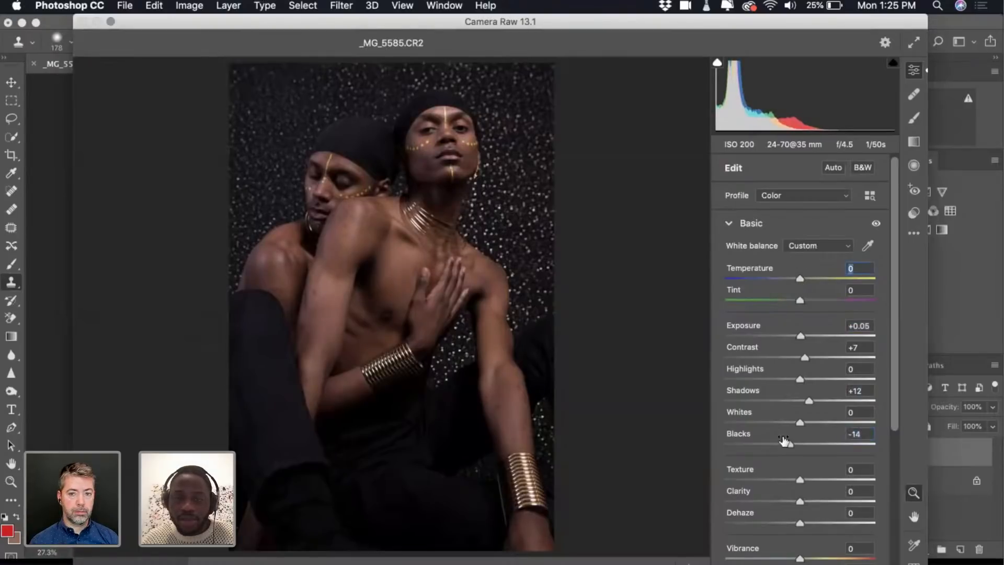
pyautogui.moveTo(789, 443); pyautogui.dragTo(790, 446)
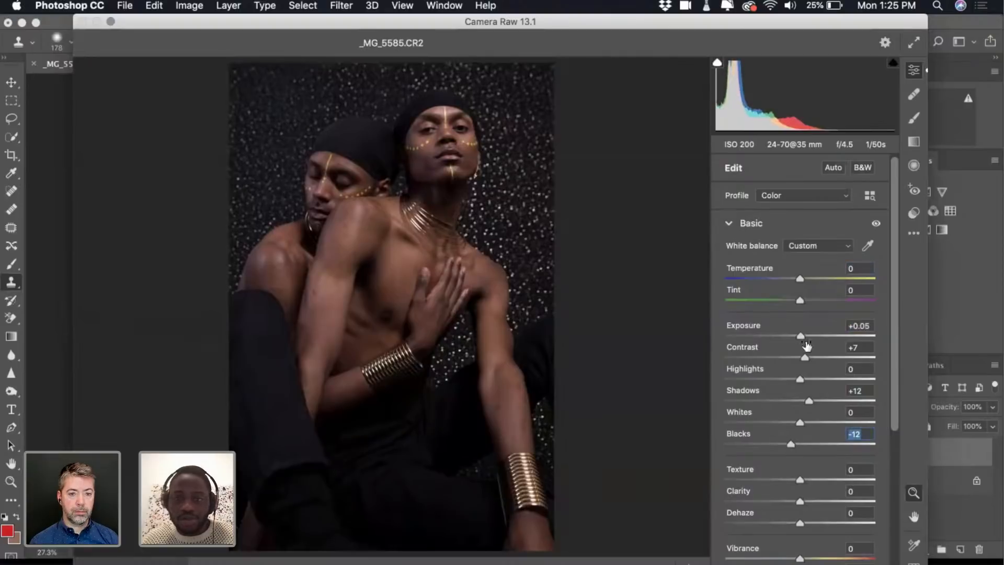
pyautogui.moveTo(805, 359); pyautogui.dragTo(807, 358)
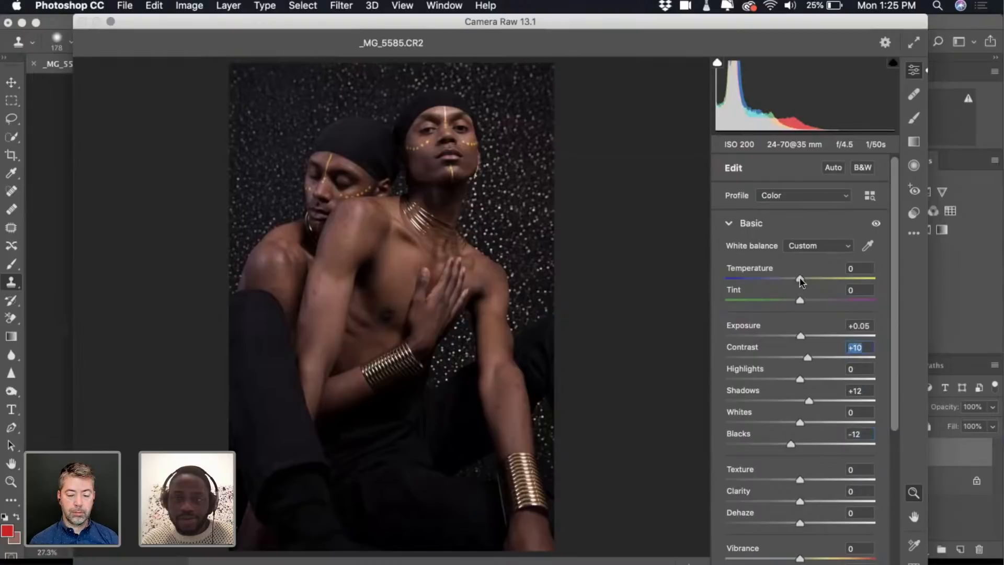
pyautogui.moveTo(800, 278); pyautogui.dragTo(801, 278)
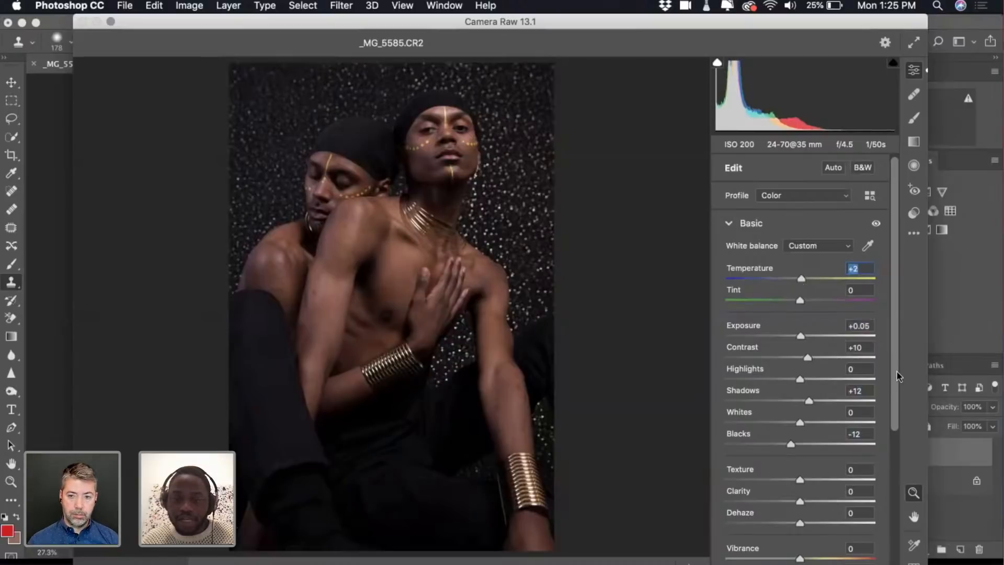
# Raise Vibrance to +5 and apply the Camera Raw adjustments to Layer 1
pyautogui.moveTo(896, 371); pyautogui.dragTo(896, 382)
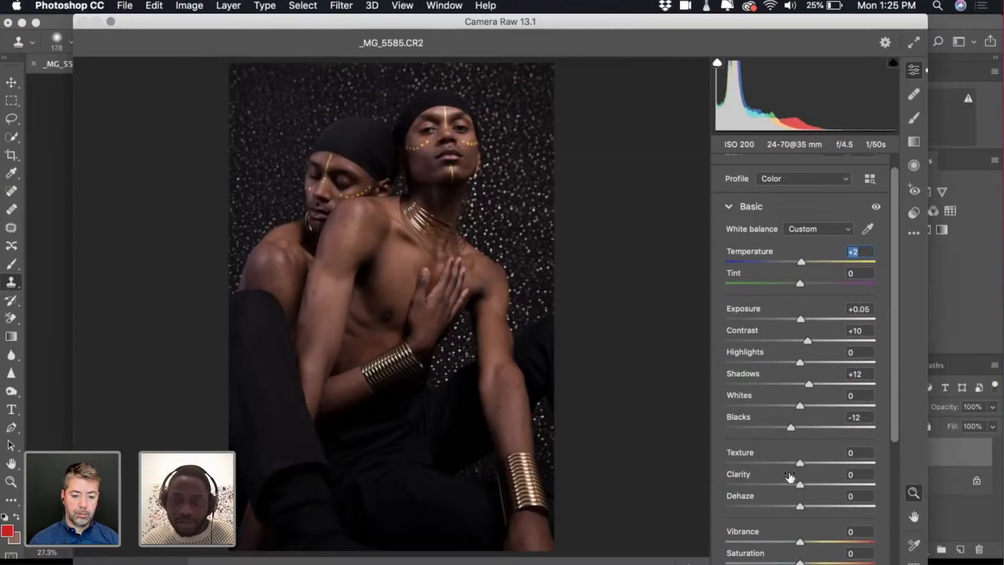
pyautogui.moveTo(796, 542); pyautogui.dragTo(799, 542)
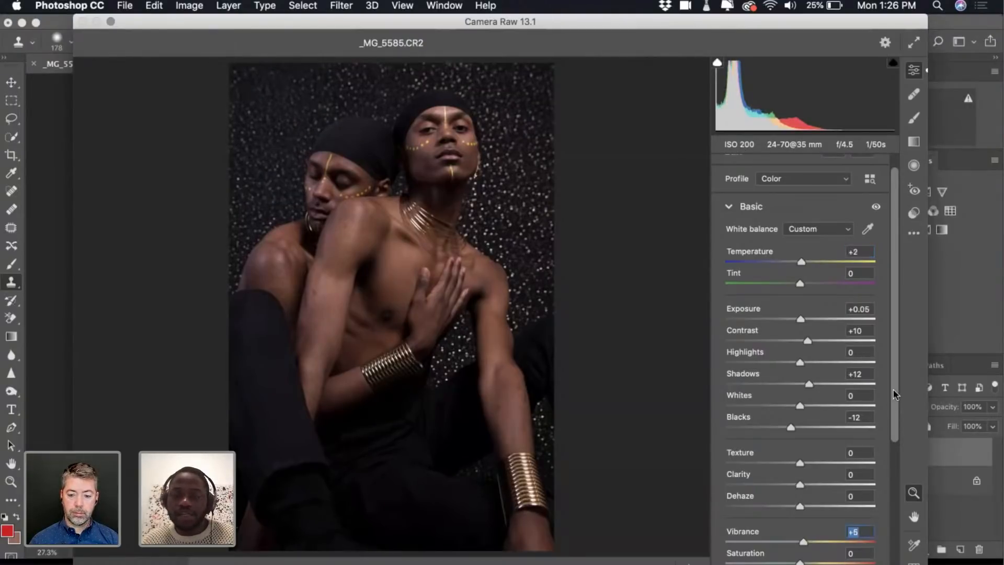
pyautogui.moveTo(893, 394); pyautogui.dragTo(891, 451)
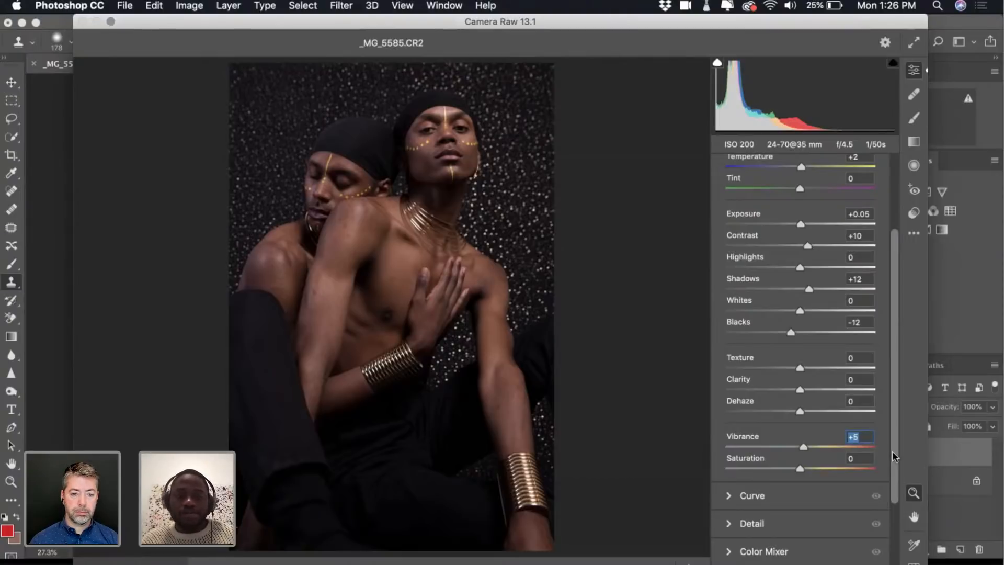
pyautogui.scroll(3, 892, 451)
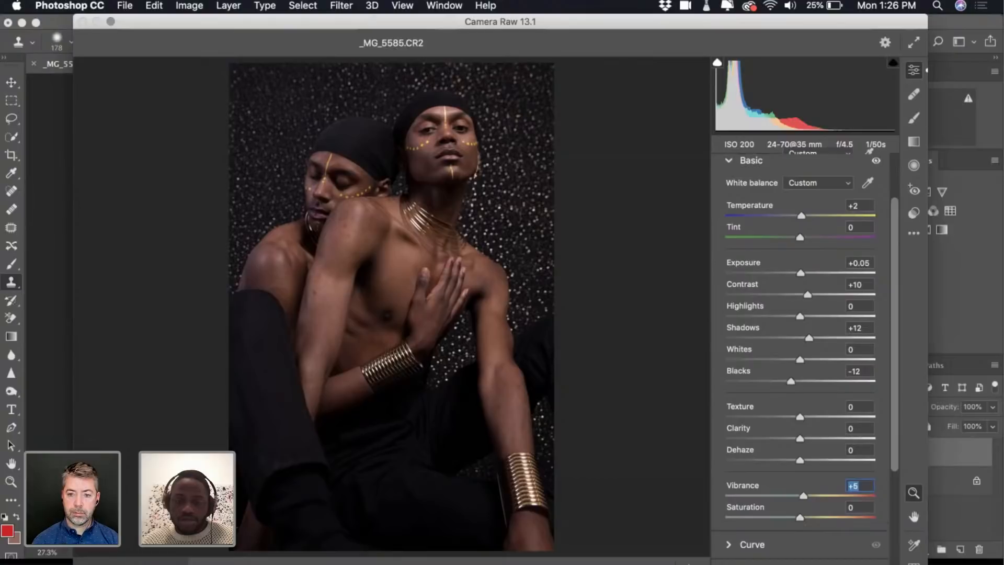
pyautogui.press('Return')
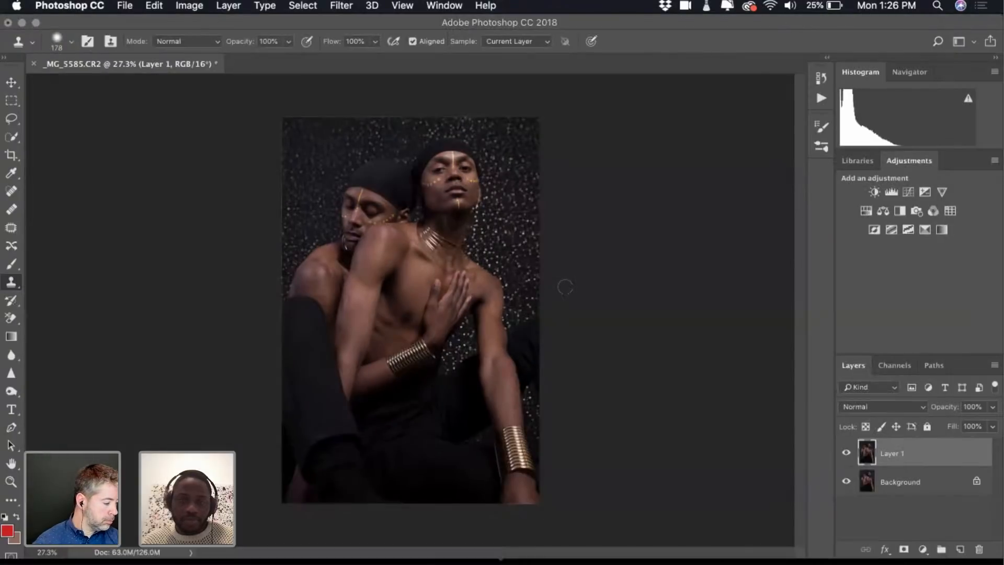
# Add a Curves adjustment layer with RGB curve points at input 72, output 70 and input 137, output 134
pyautogui.click(908, 193)
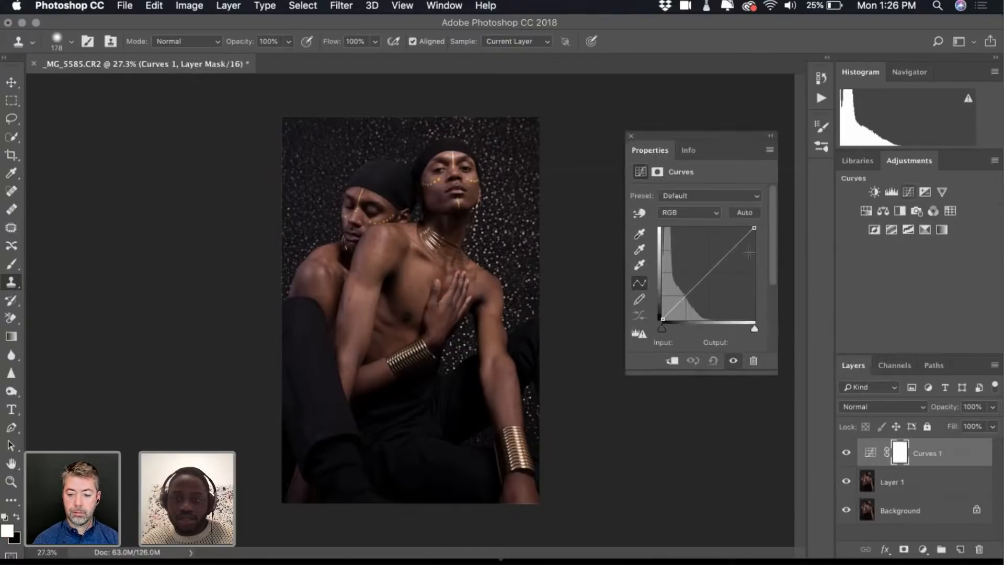
pyautogui.click(705, 272)
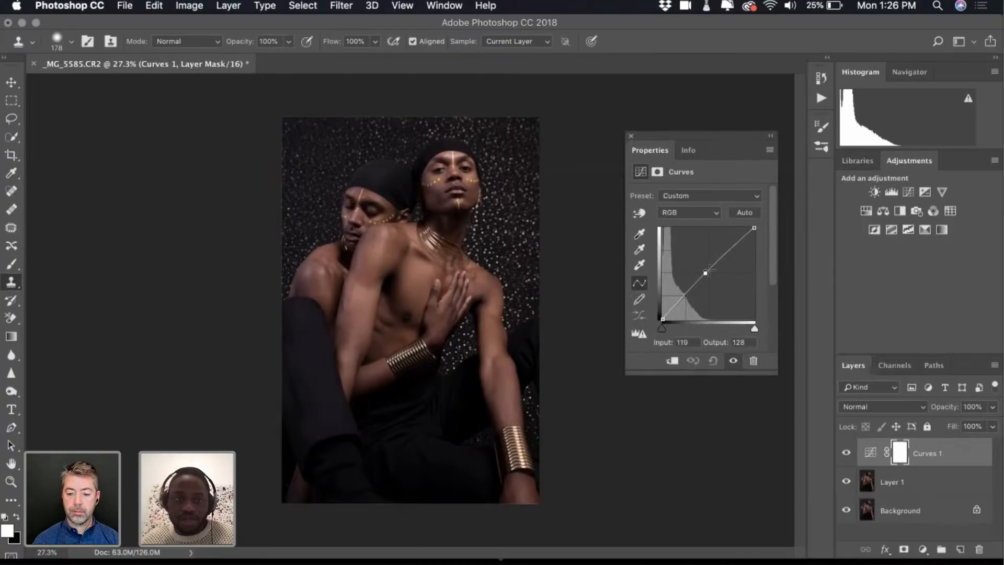
pyautogui.moveTo(709, 269); pyautogui.dragTo(712, 267)
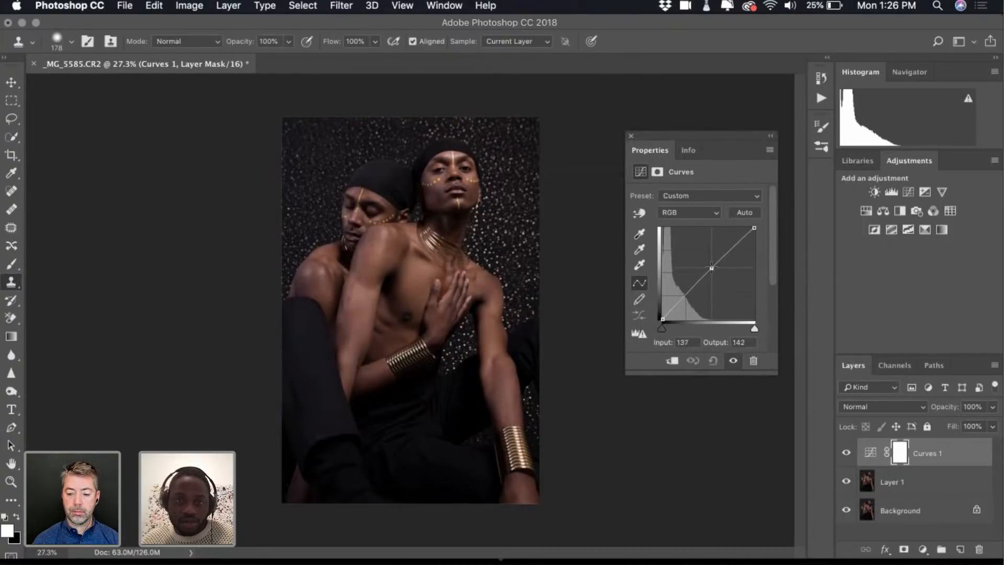
pyautogui.click(692, 290)
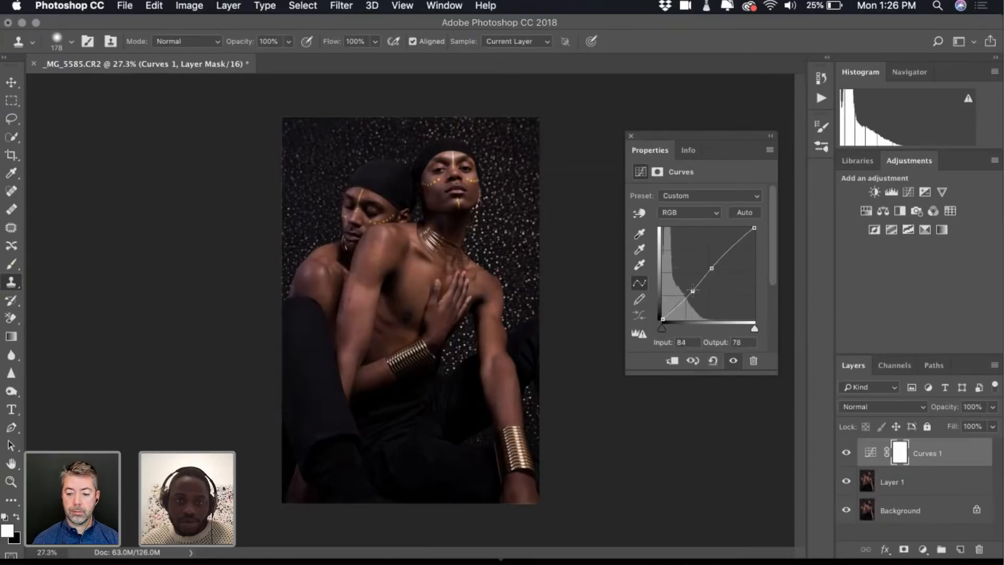
pyautogui.moveTo(692, 291); pyautogui.dragTo(689, 294)
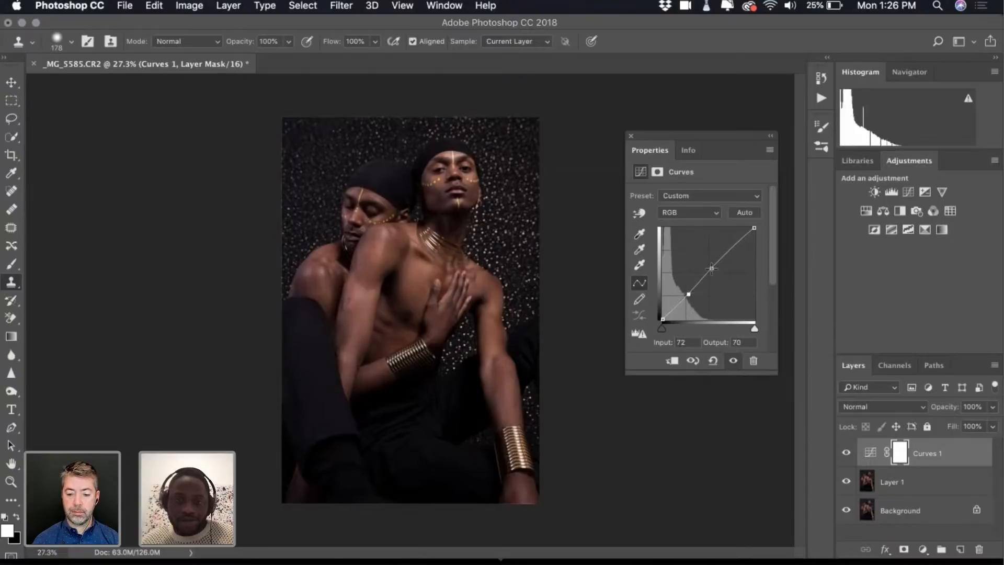
pyautogui.click(711, 270)
pyautogui.moveTo(711, 269); pyautogui.dragTo(712, 270)
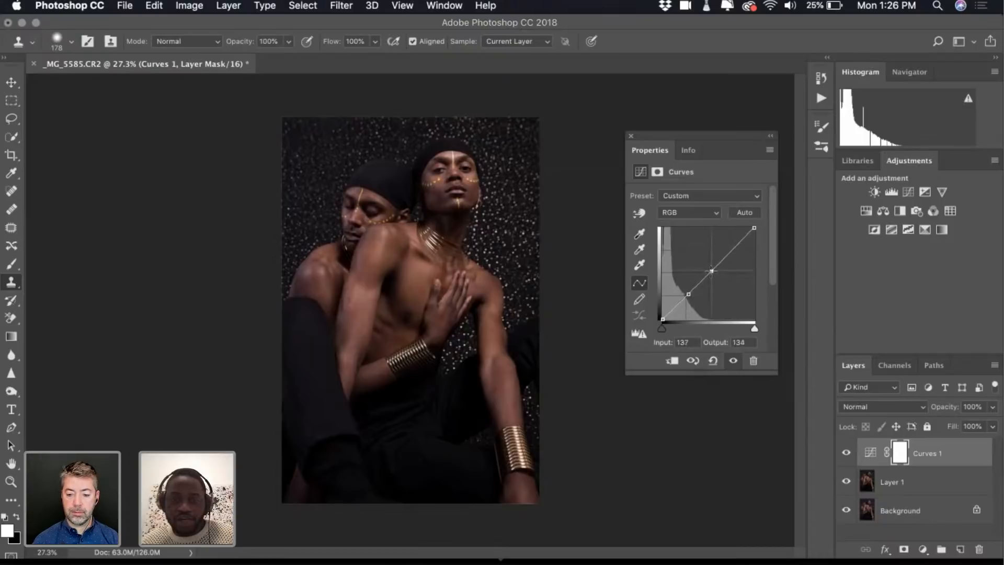
# Move the upper RGB point of Curves 1 to input 139, output 142 and the lower point to input 70, output 74
pyautogui.click(701, 212)
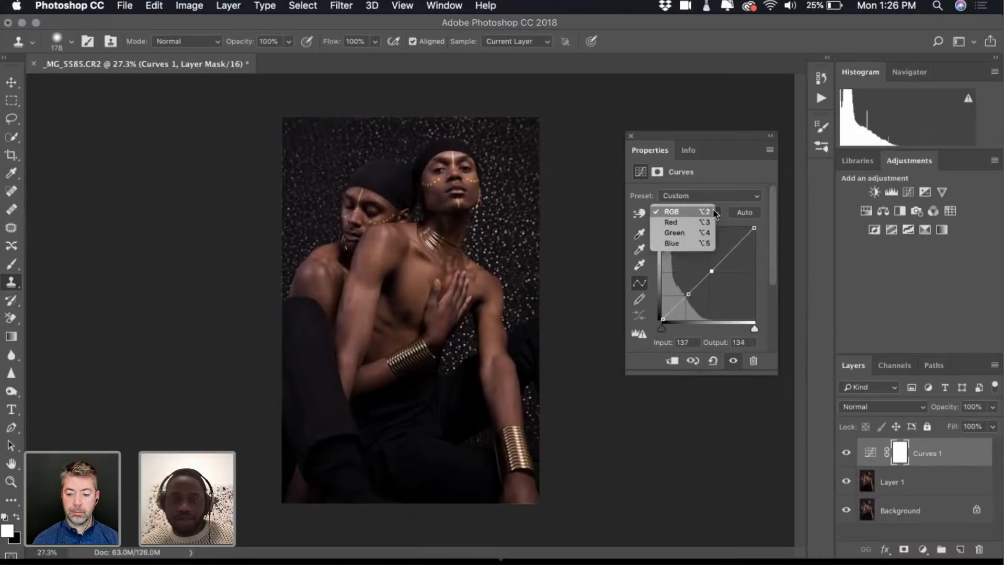
pyautogui.click(724, 209)
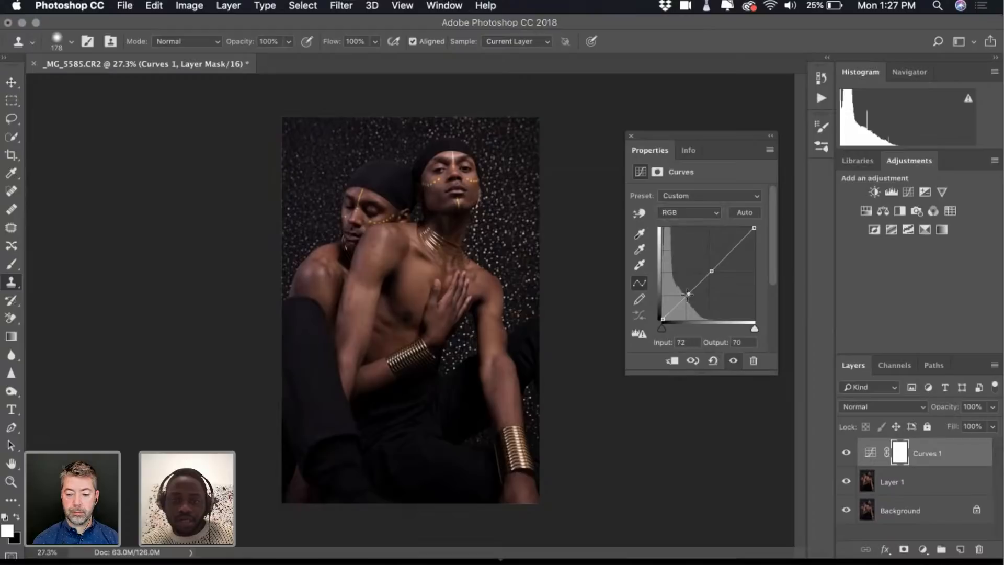
pyautogui.moveTo(688, 294); pyautogui.dragTo(692, 289)
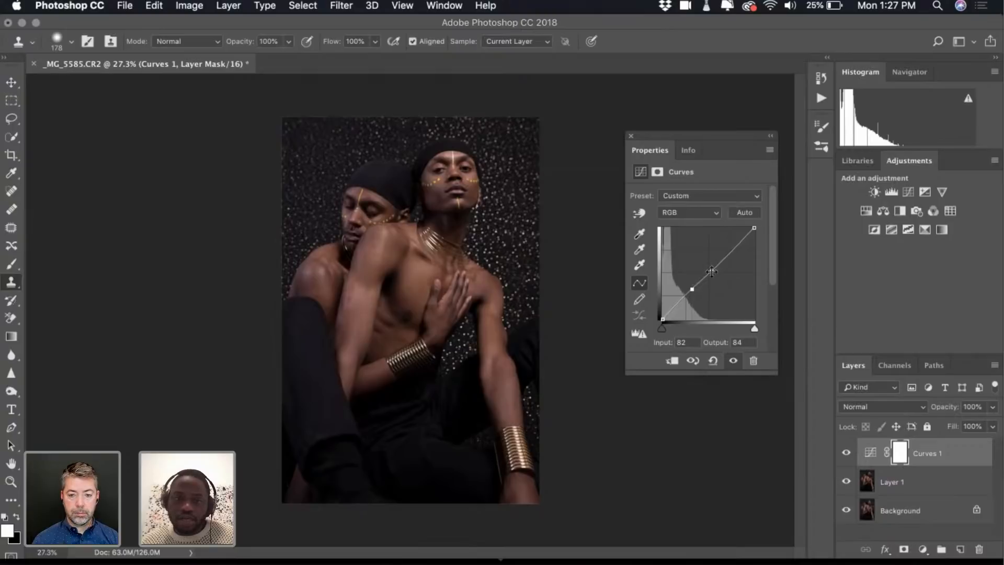
pyautogui.click(712, 269)
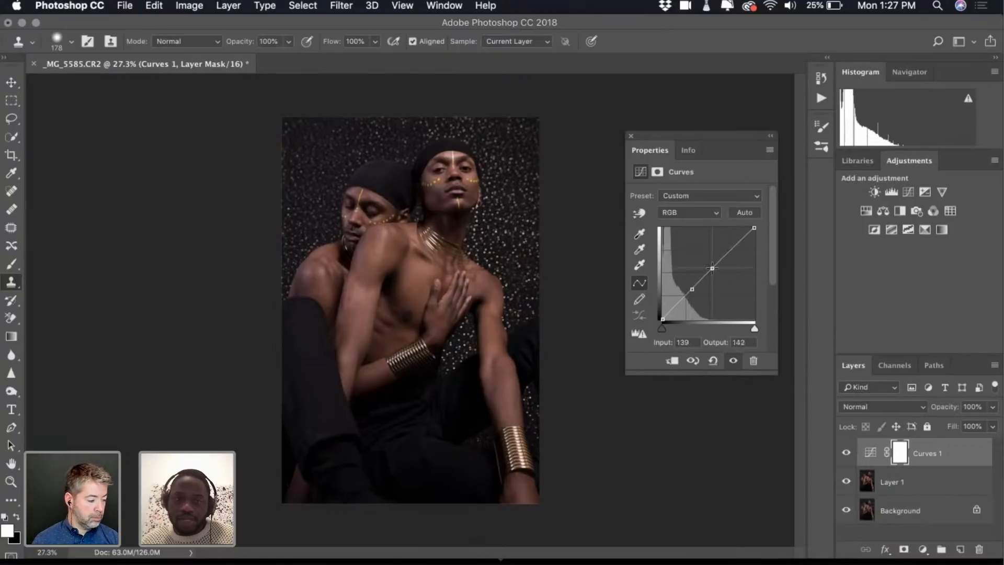
pyautogui.click(692, 288)
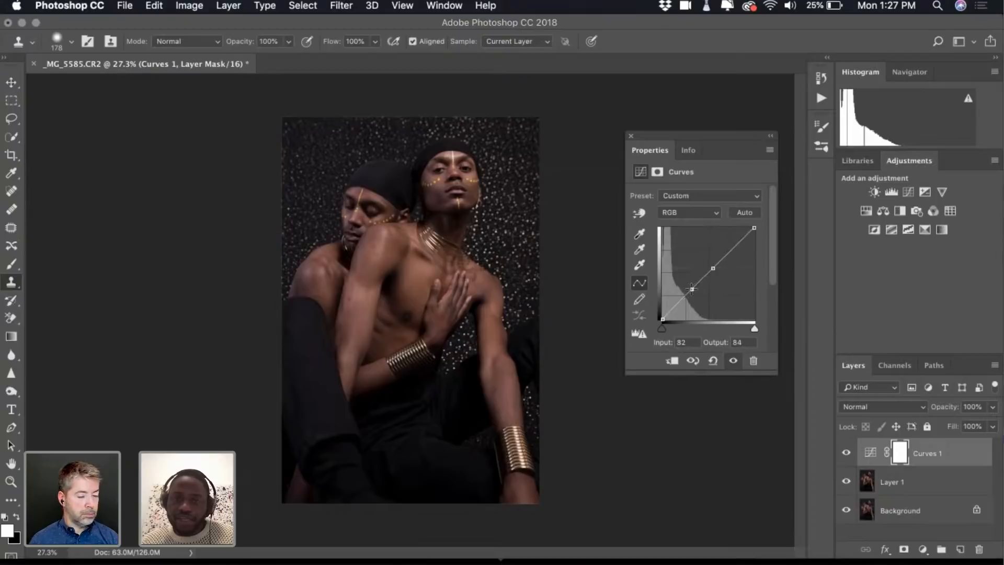
pyautogui.moveTo(691, 288); pyautogui.dragTo(690, 290)
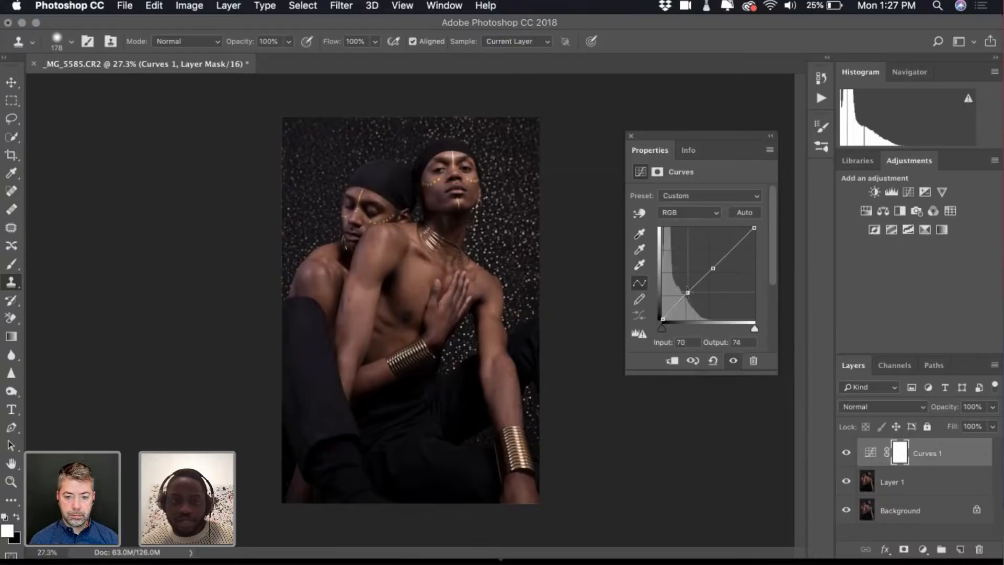
# Add a Brightness/Contrast adjustment layer above Curves 1 and set its Contrast to 13
pyautogui.click(875, 192)
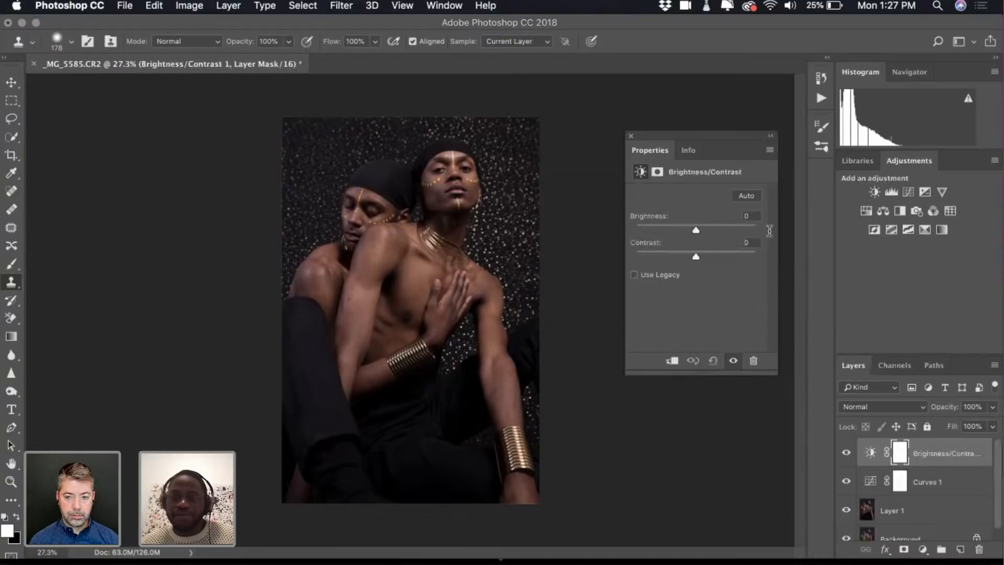
pyautogui.click(935, 481)
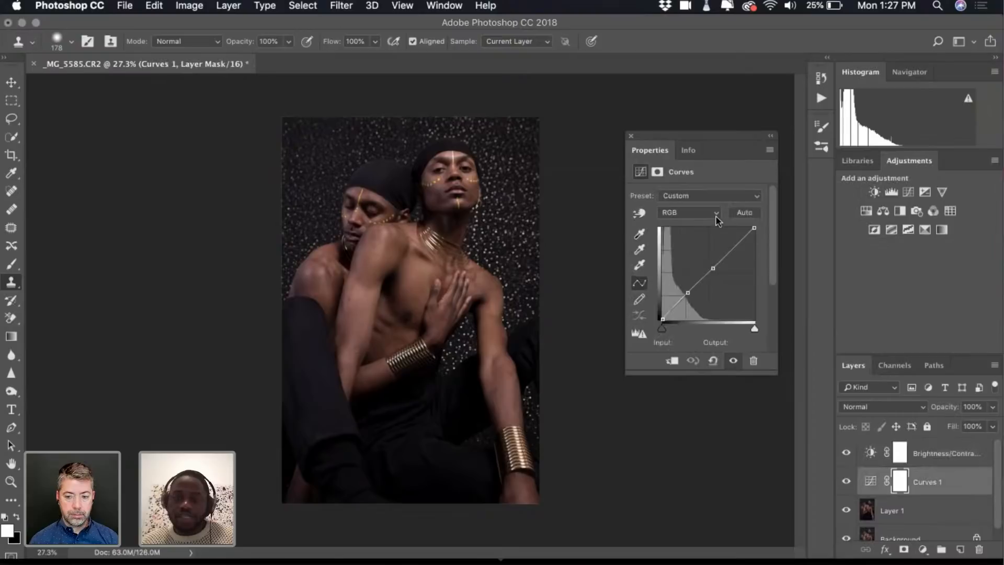
pyautogui.click(941, 453)
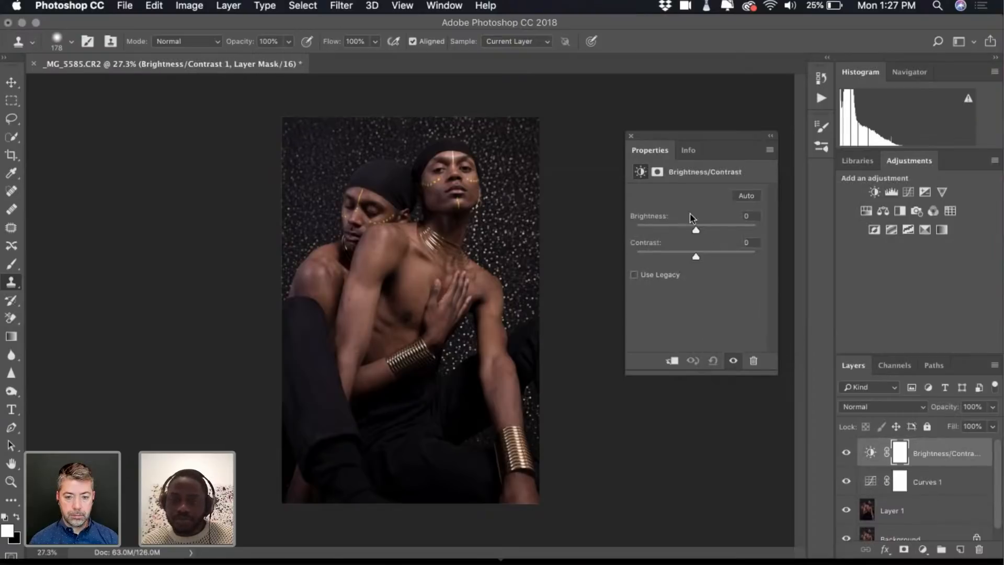
pyautogui.moveTo(705, 258); pyautogui.dragTo(703, 256)
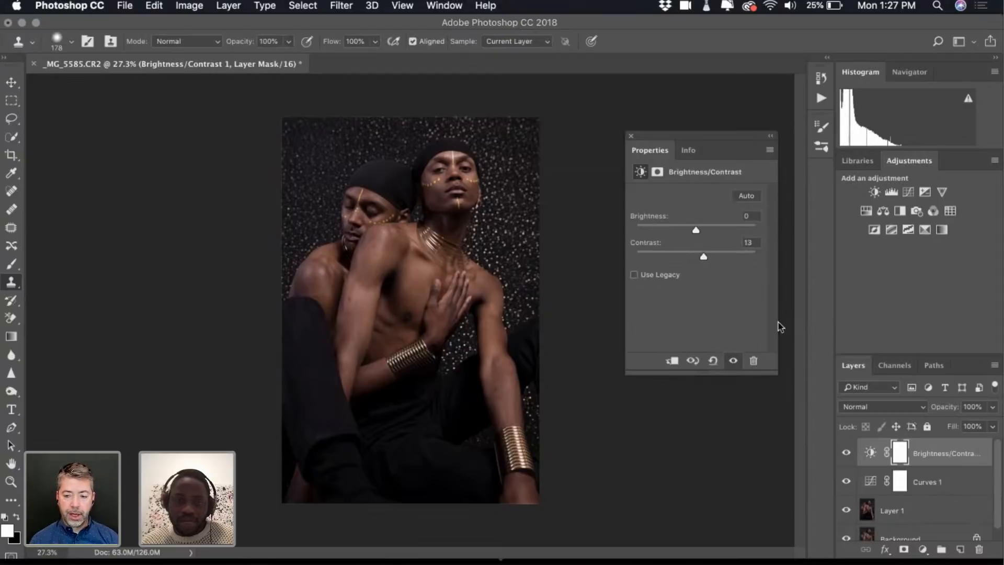
# Set the lower RGB point of Curves 1 to input 74, output 74, and raise Brightness to 9 on the Brightness/Contrast layer
pyautogui.click(920, 483)
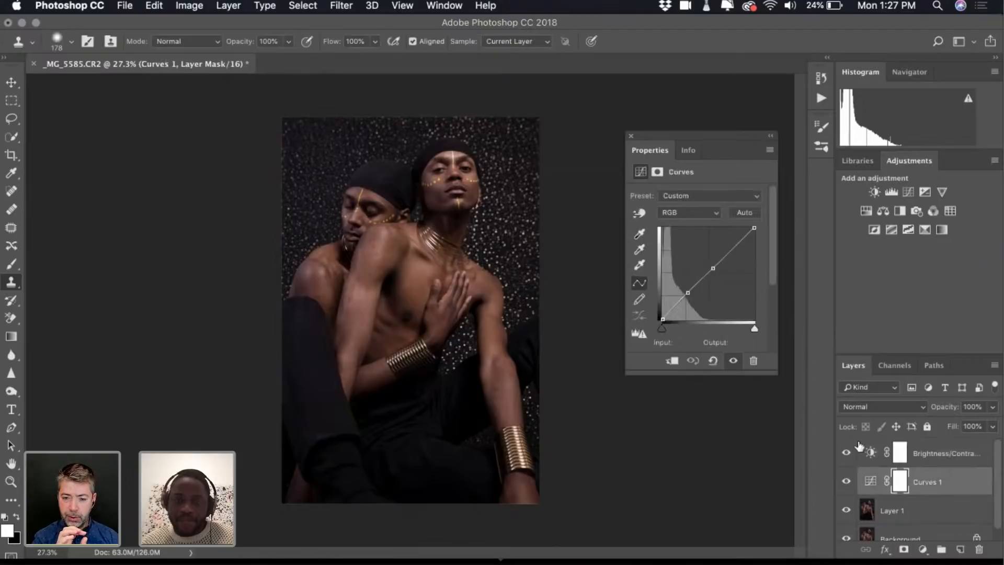
pyautogui.click(688, 293)
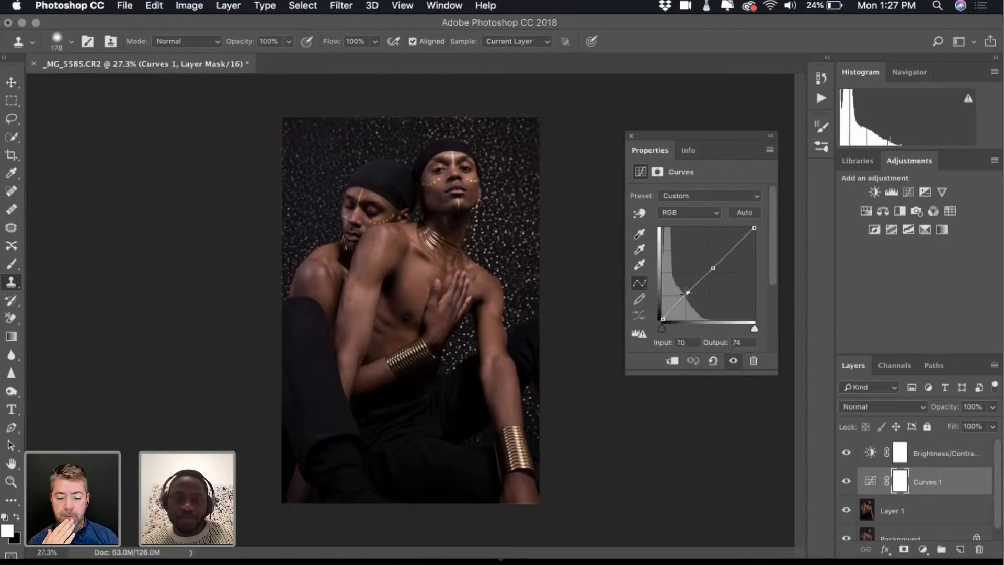
pyautogui.moveTo(687, 294)
pyautogui.mouseDown()
pyautogui.moveTo(682, 301)
pyautogui.moveTo(689, 292)
pyautogui.mouseUp()
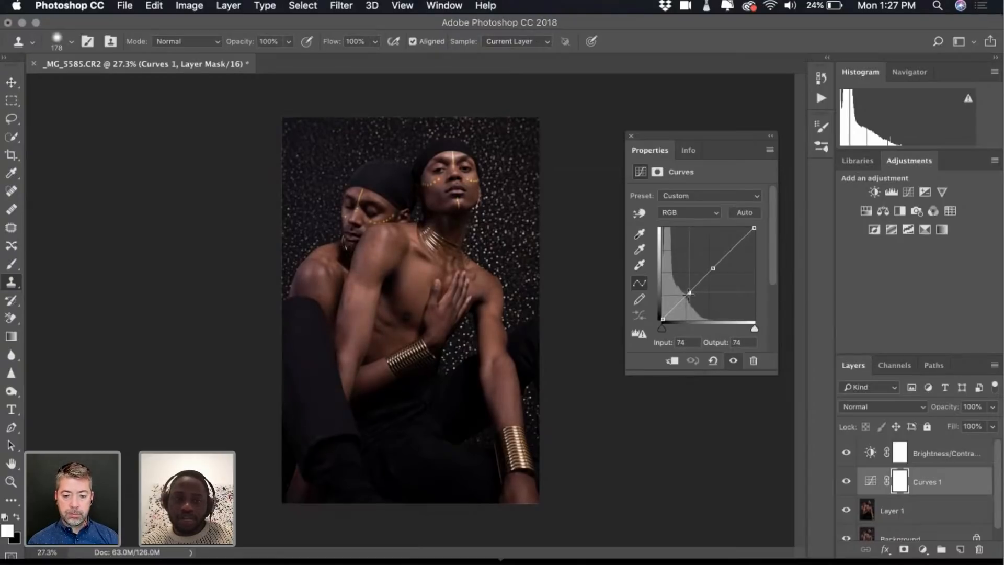
pyautogui.click(936, 454)
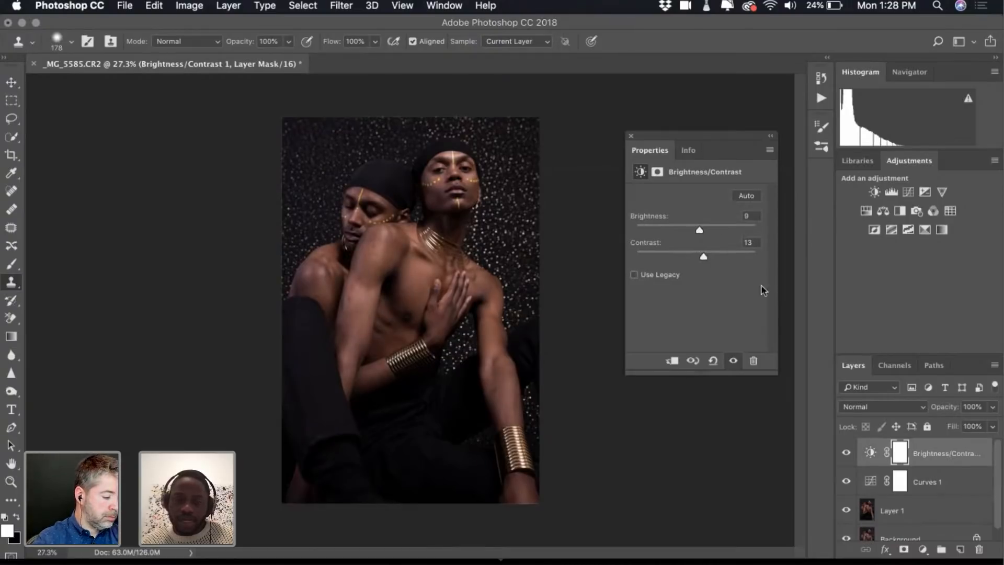
# Add a Photo Filter adjustment directly above Layer 1 using Cooling Filter (82) at 16% density, with layer opacity at 16%
pyautogui.click(926, 506)
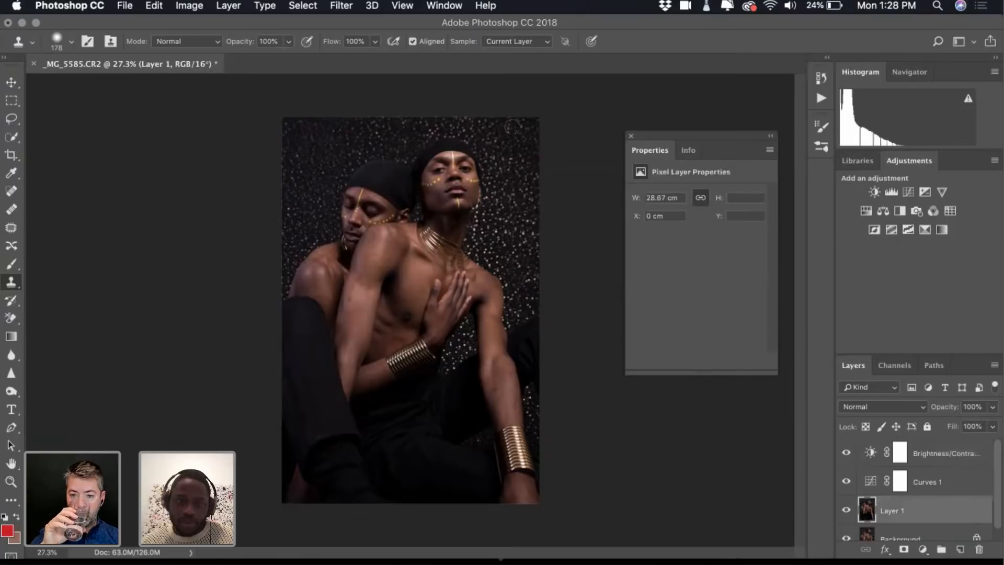
pyautogui.click(916, 211)
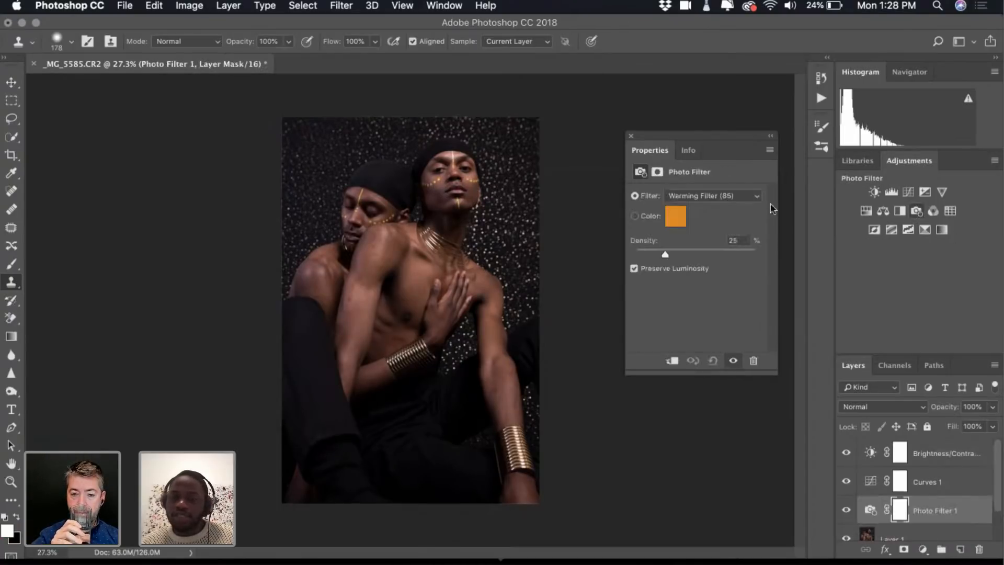
pyautogui.click(689, 194)
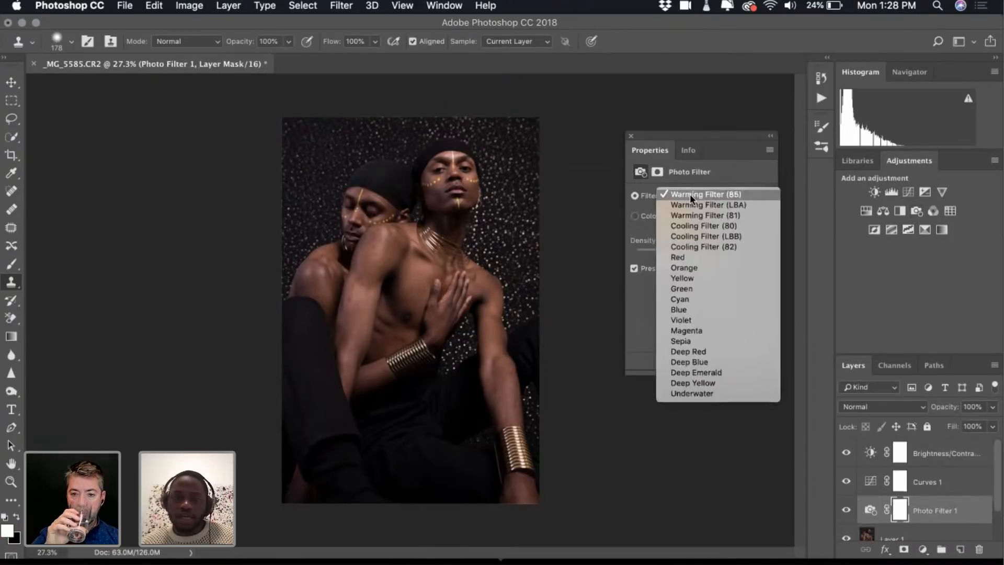
pyautogui.click(706, 246)
pyautogui.moveTo(647, 255); pyautogui.dragTo(652, 254)
pyautogui.click(993, 406)
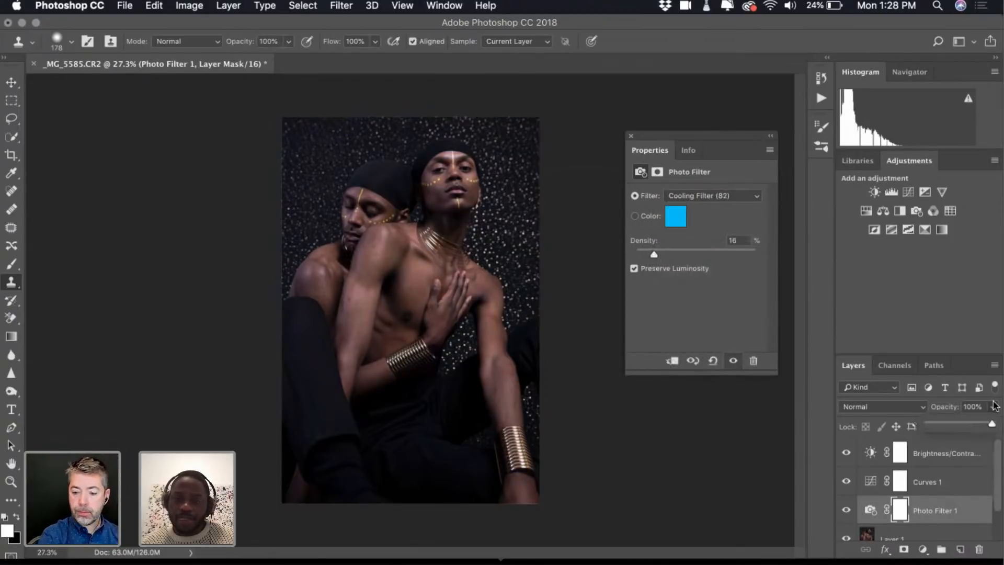
pyautogui.click(937, 422)
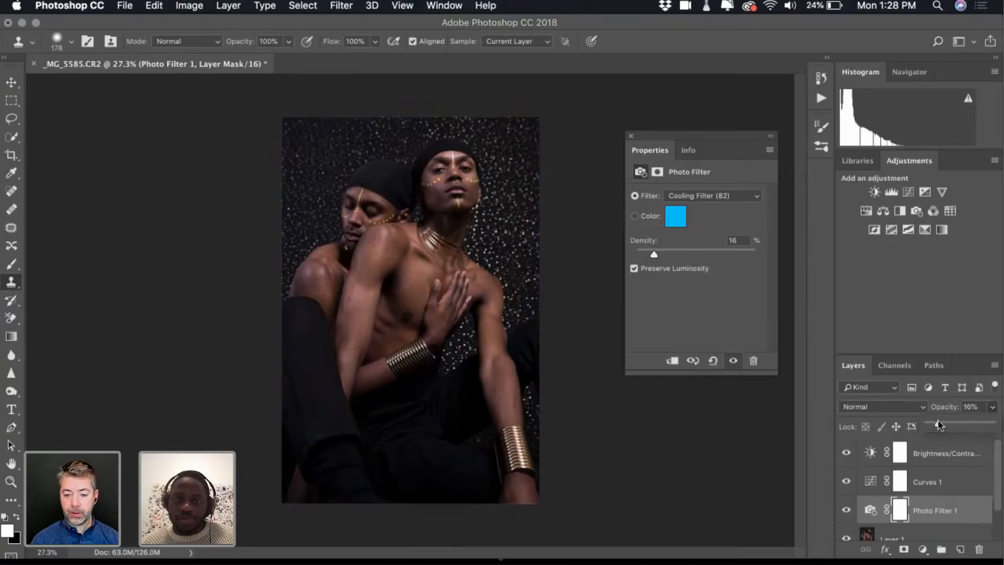
# Keep Cooling Filter (82), and try 20% layer opacity with 17% density on the Photo Filter
pyautogui.click(746, 210)
pyautogui.click(740, 195)
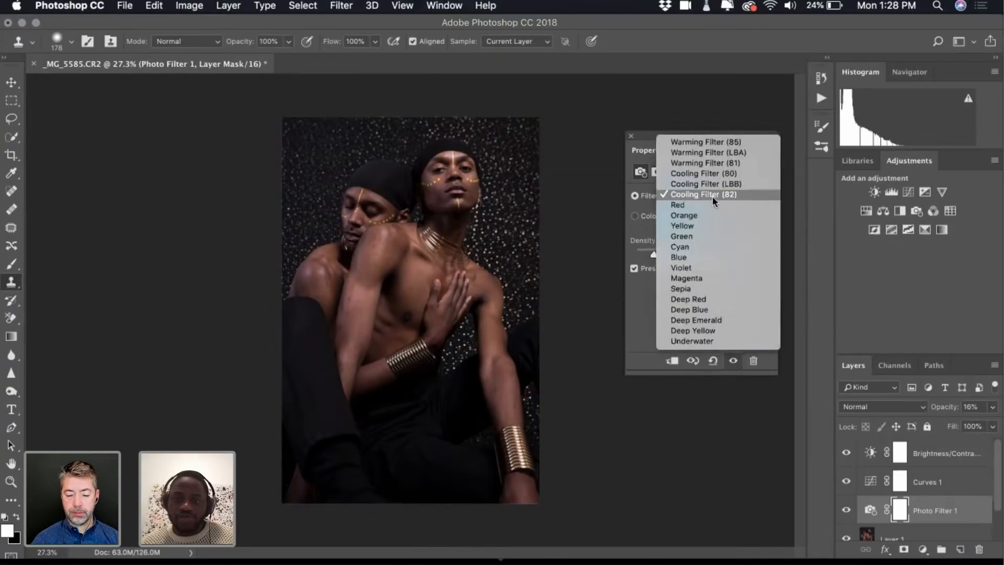
pyautogui.click(698, 191)
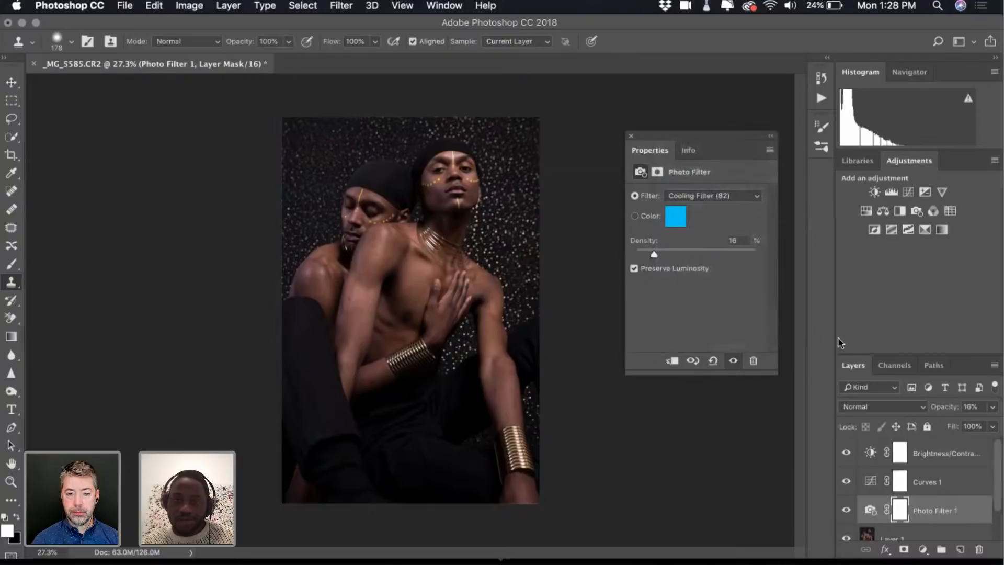
pyautogui.click(992, 407)
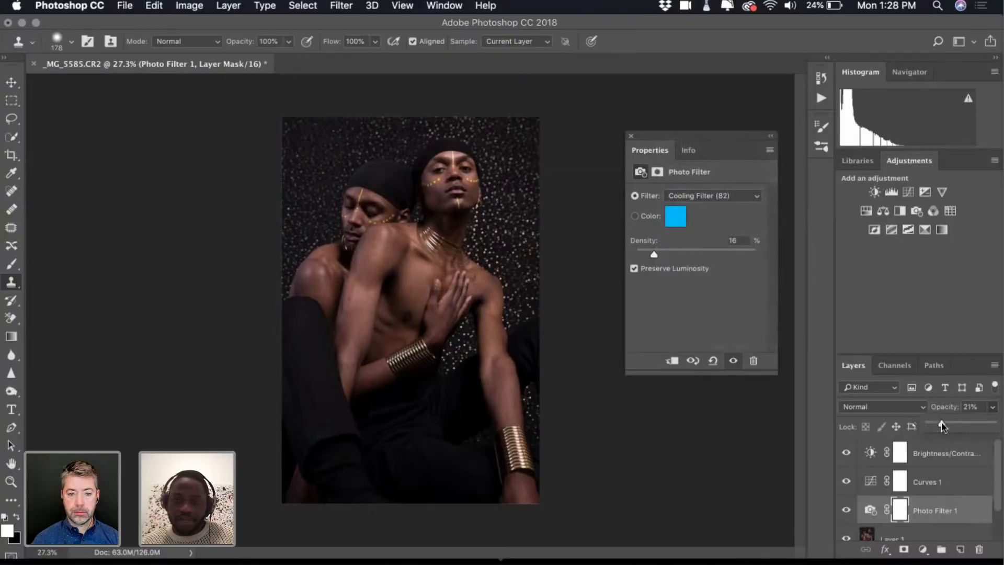
pyautogui.moveTo(942, 426); pyautogui.dragTo(942, 426)
pyautogui.moveTo(653, 251); pyautogui.dragTo(655, 252)
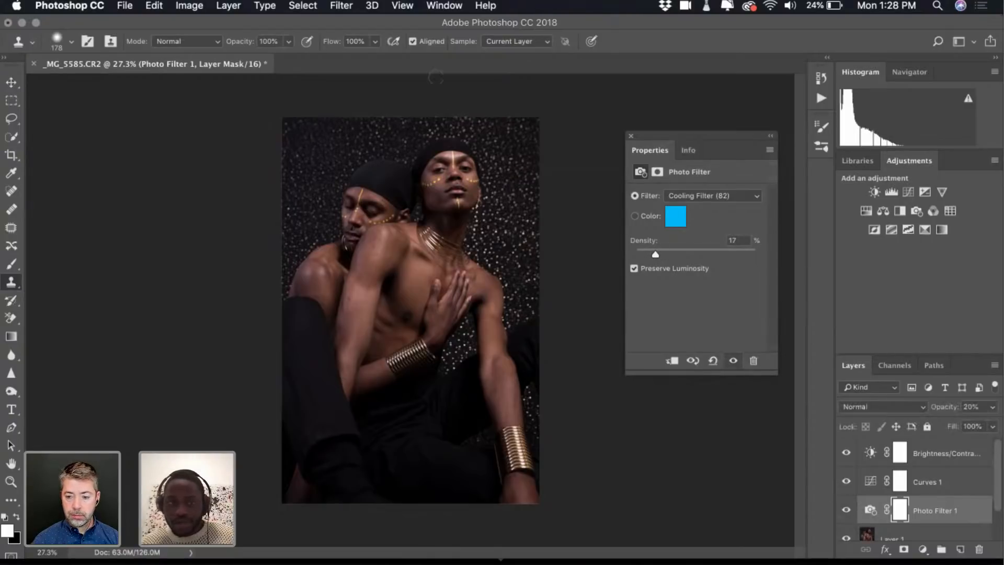
# Compare the portrait with and without the Photo Filter, and reduce its density to 14% and its layer opacity to 16%
pyautogui.scroll(6, 434, 152)
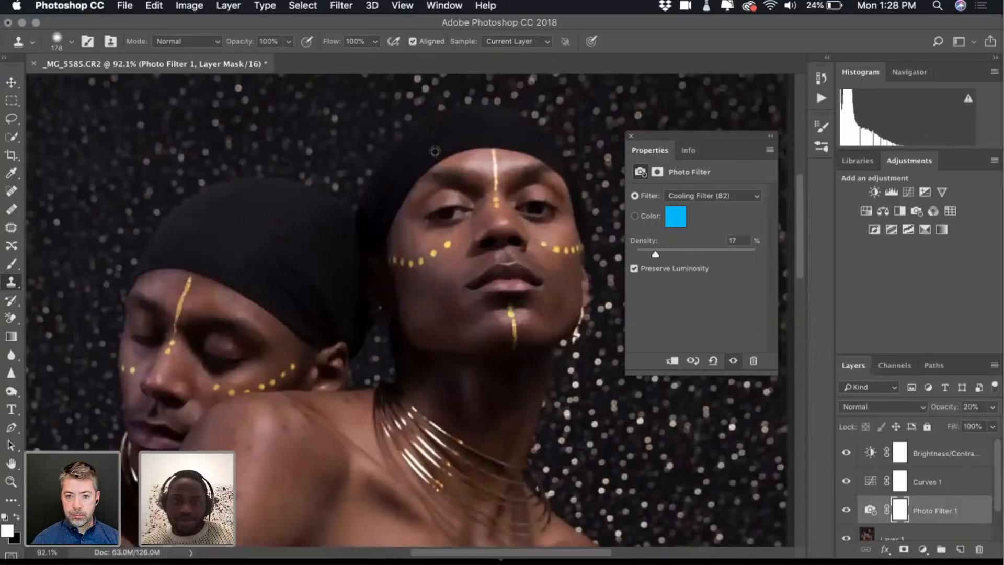
pyautogui.scroll(-2, 434, 152)
pyautogui.click(846, 512)
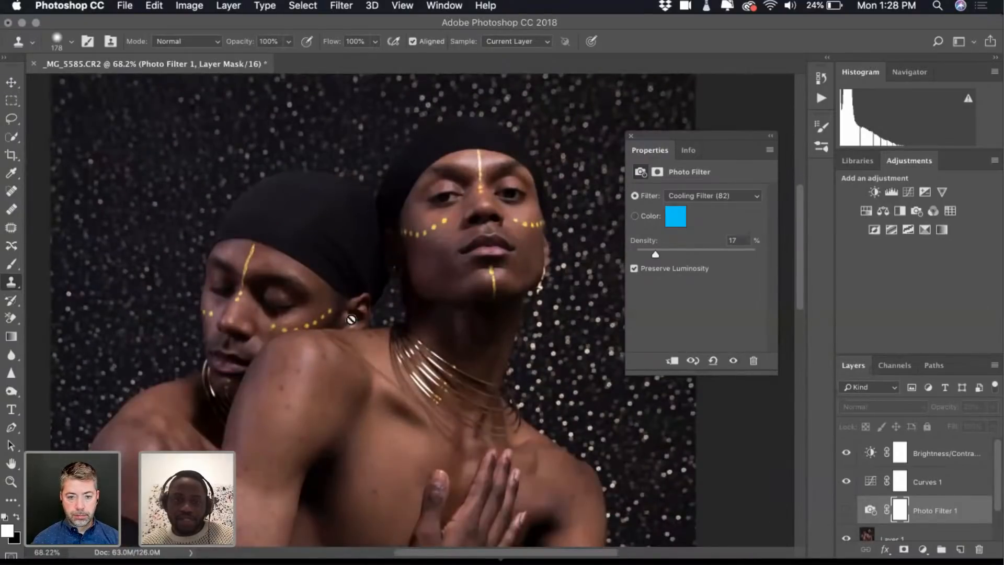
pyautogui.click(845, 510)
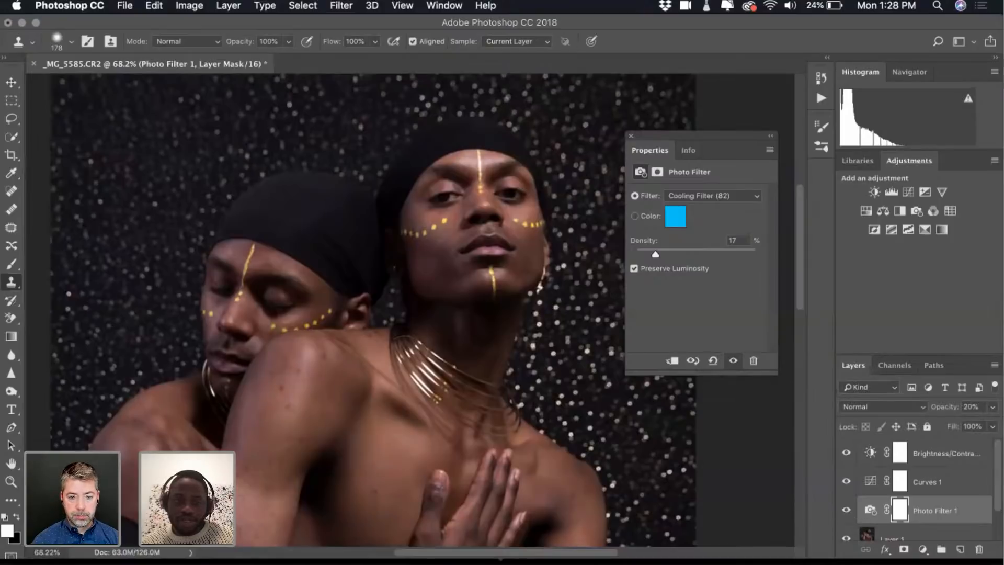
pyautogui.moveTo(656, 255); pyautogui.dragTo(652, 256)
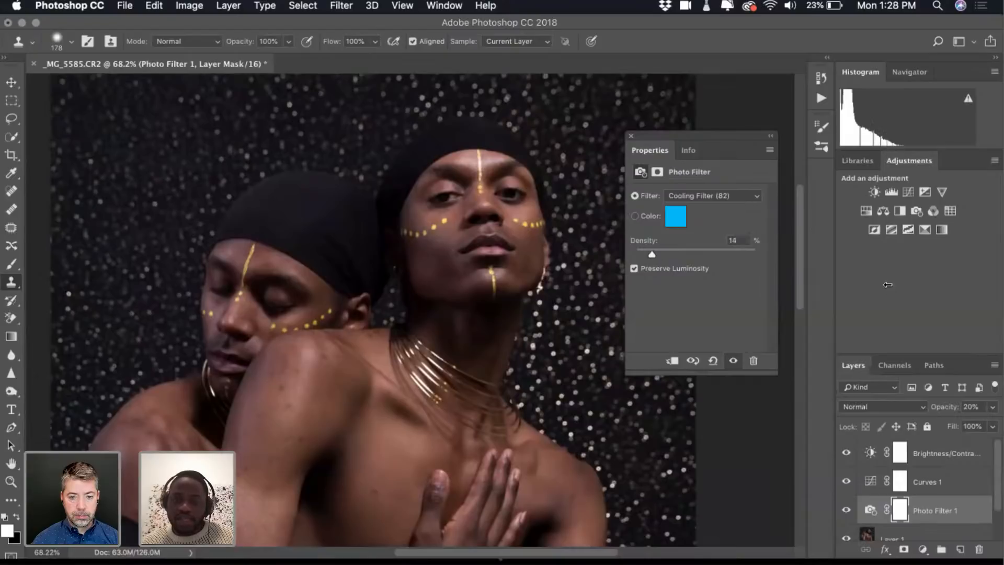
pyautogui.click(991, 406)
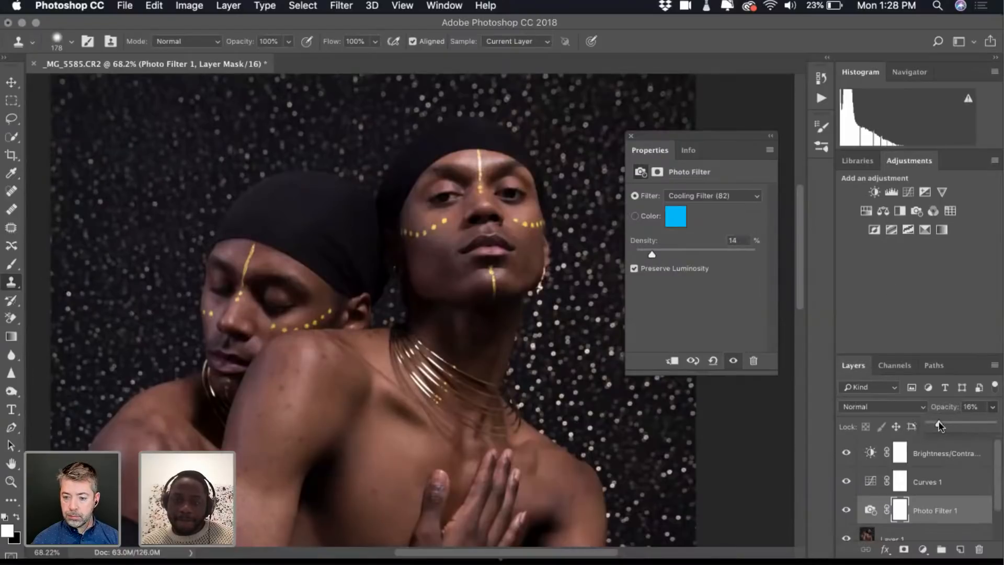
pyautogui.scroll(-5, 587, 370)
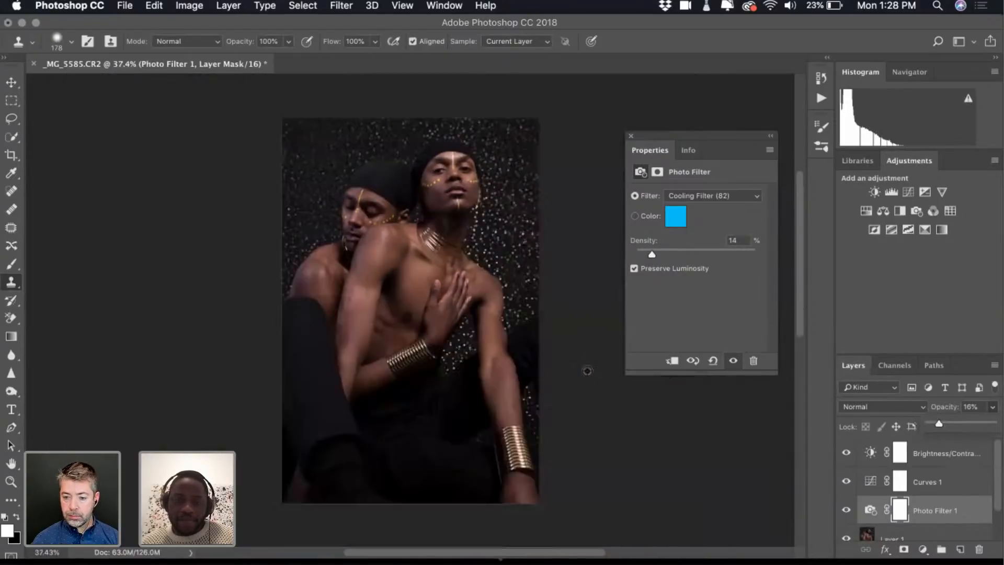
pyautogui.scroll(2, 588, 370)
pyautogui.scroll(-2, 588, 370)
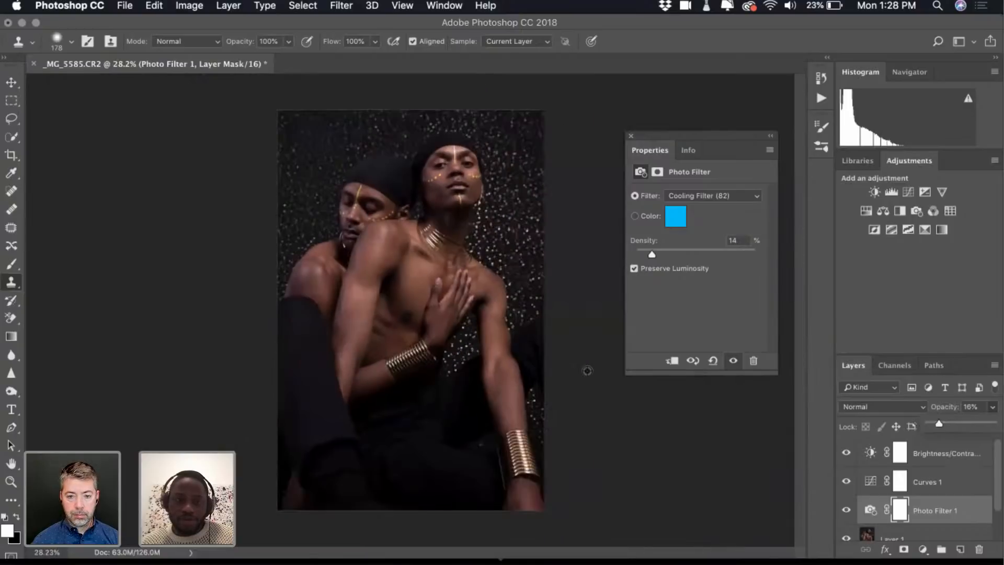
pyautogui.scroll(-1, 944, 497)
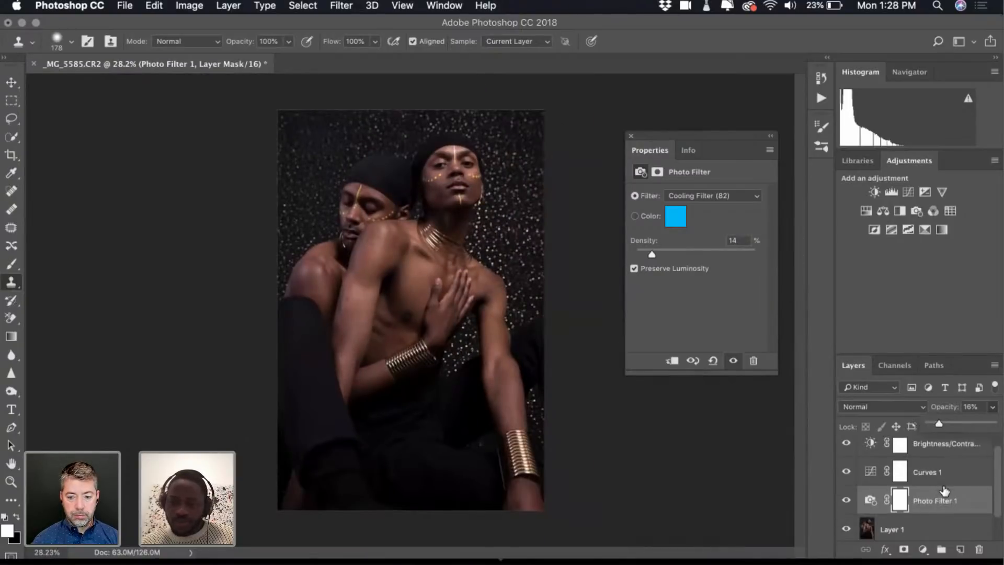
pyautogui.click(925, 476)
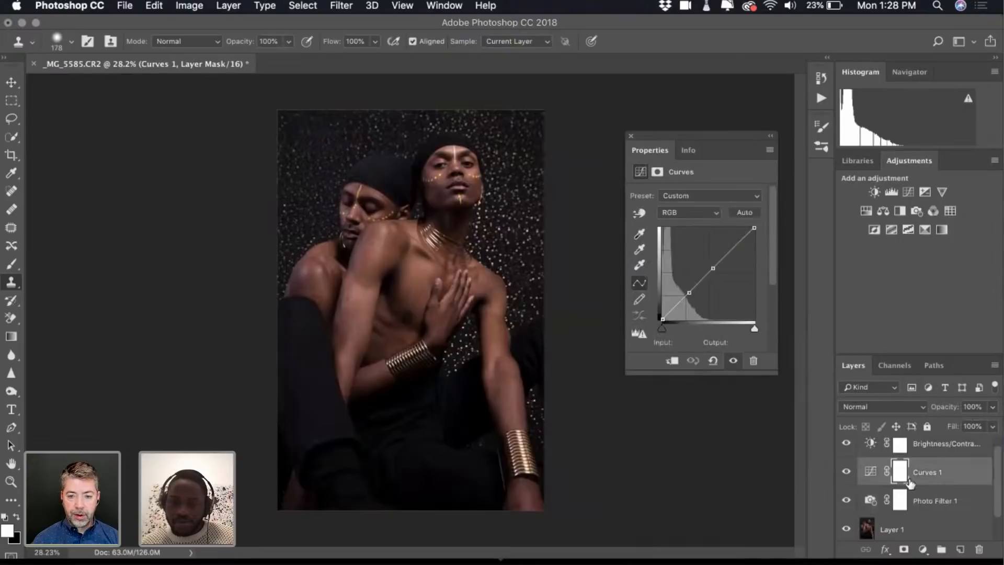
pyautogui.scroll(-2, 944, 481)
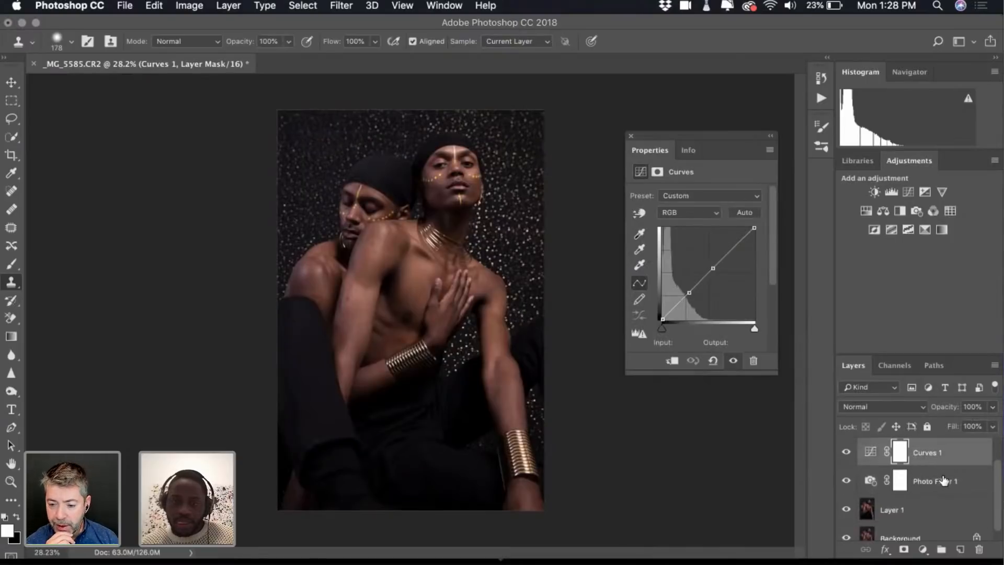
pyautogui.scroll(3, 944, 480)
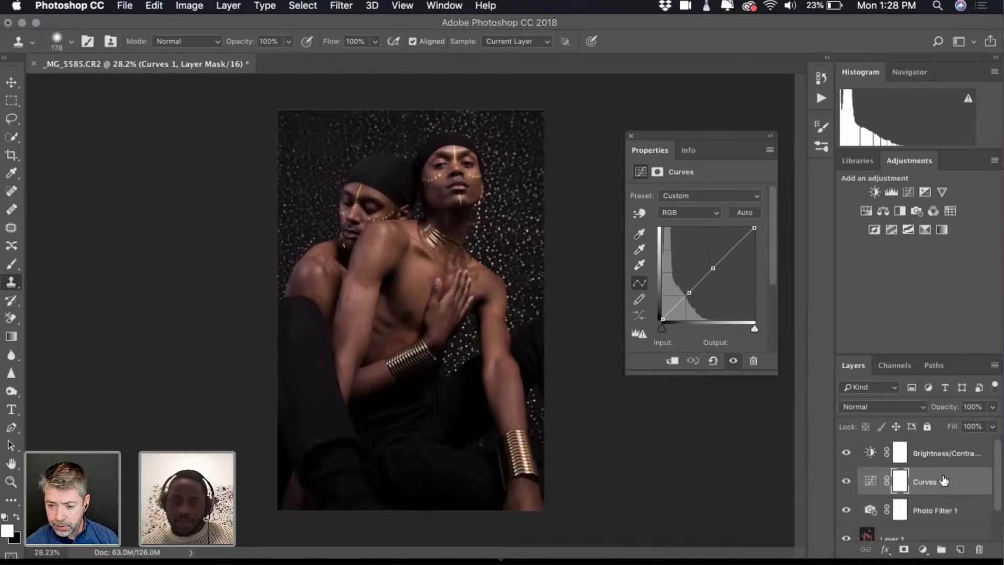
pyautogui.scroll(-3, 944, 481)
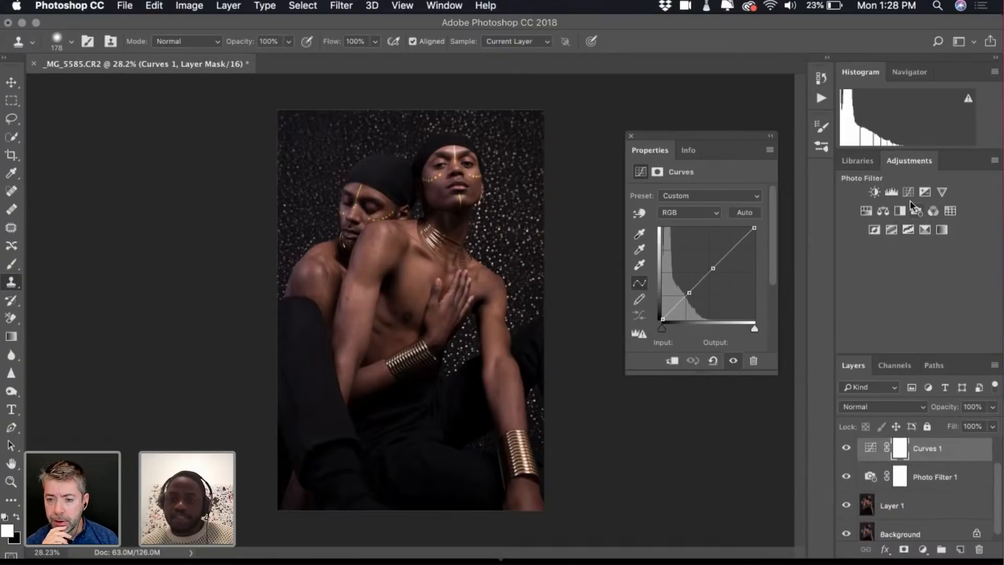
pyautogui.click(910, 487)
pyautogui.click(918, 503)
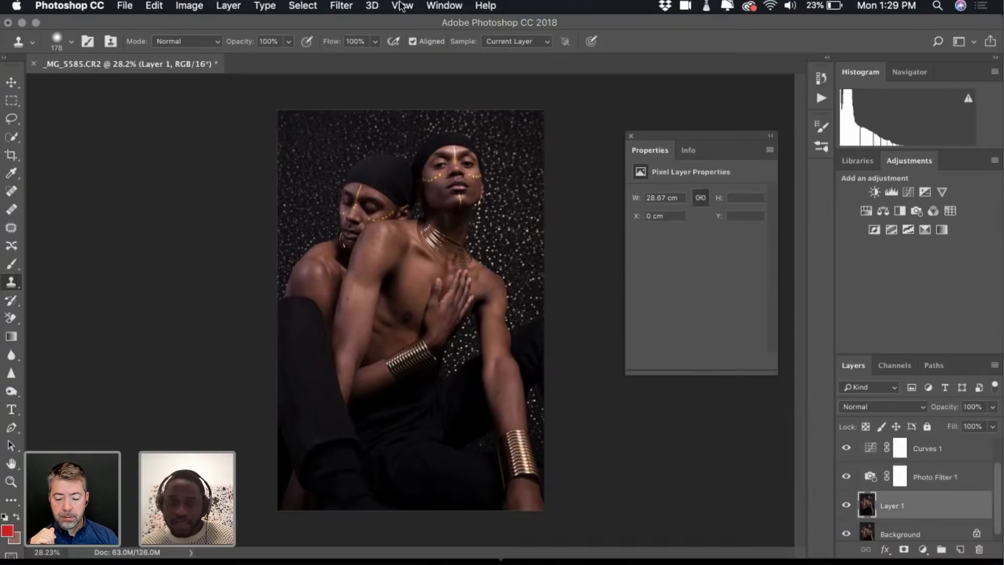
pyautogui.scroll(2, 895, 473)
pyautogui.scroll(-2, 895, 473)
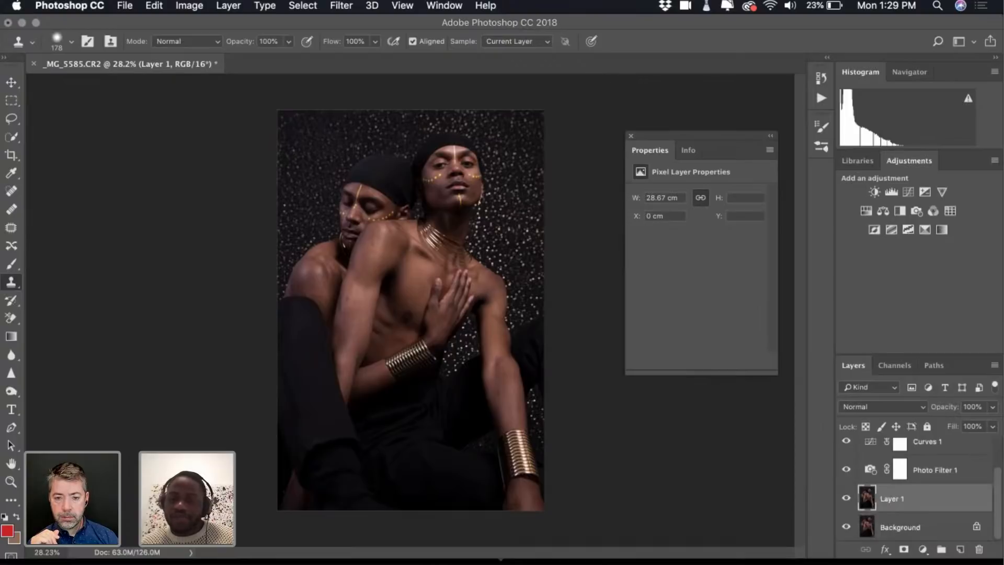
pyautogui.click(953, 475)
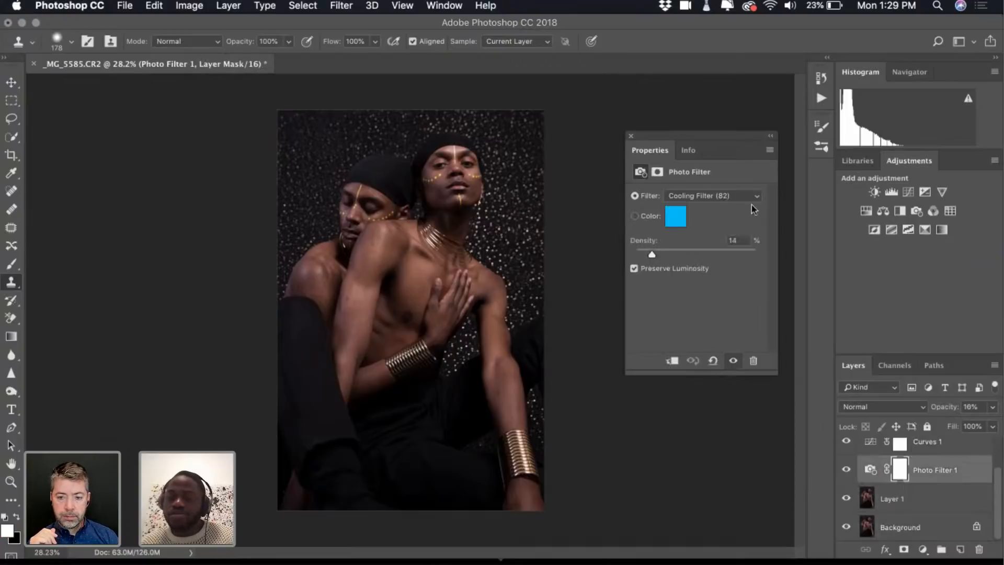
pyautogui.click(406, 5)
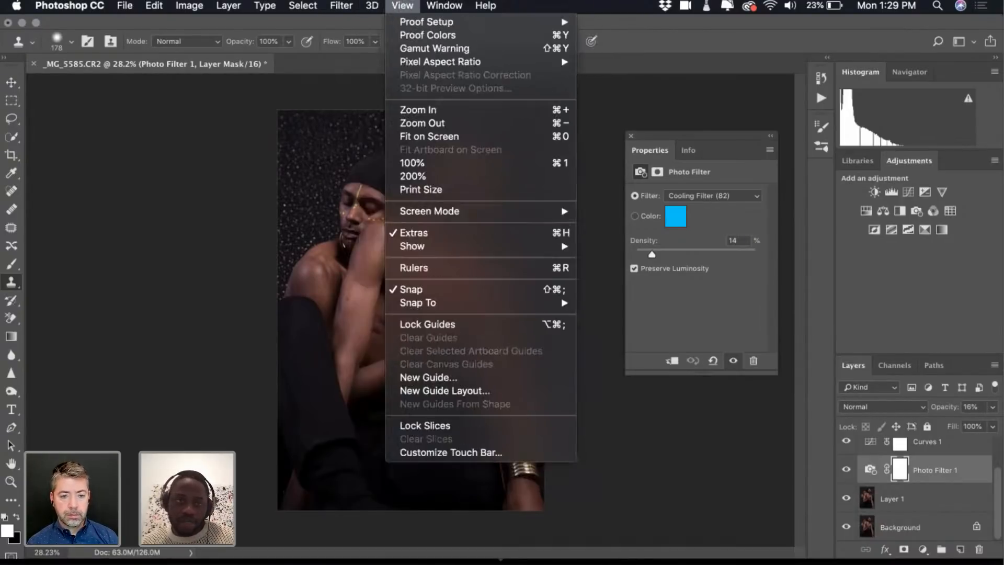
pyautogui.moveTo(341, 7)
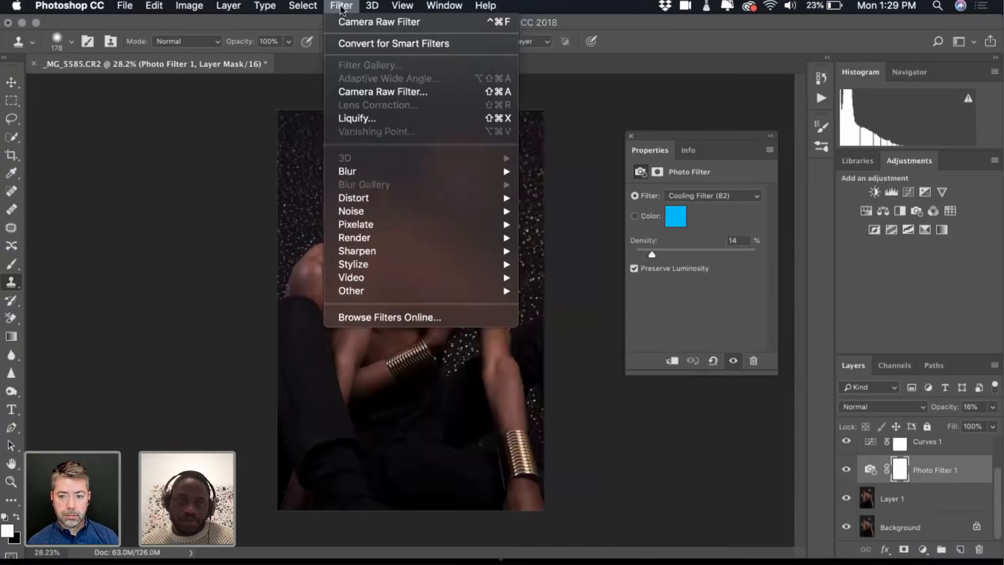
pyautogui.moveTo(380, 197)
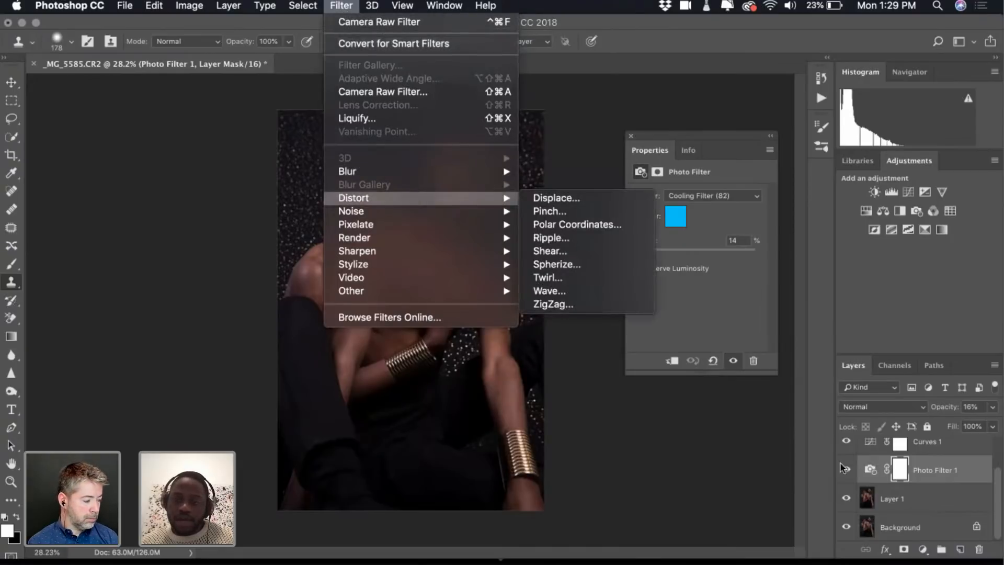
# Open Smart Sharpen on Layer 1 and frame the upper man's nose, mouth and chin in its preview
pyautogui.click(880, 494)
pyautogui.click(901, 499)
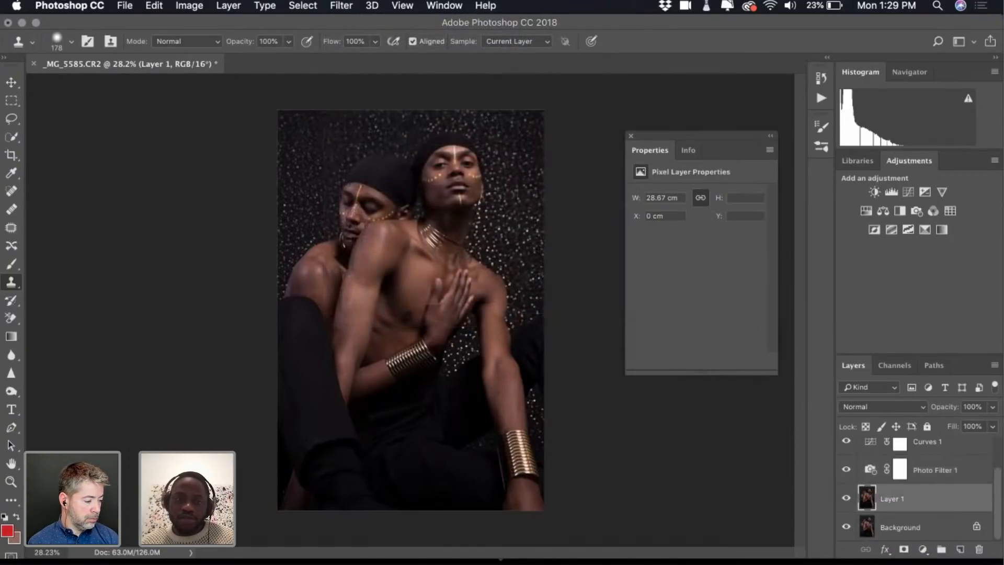
pyautogui.click(341, 5)
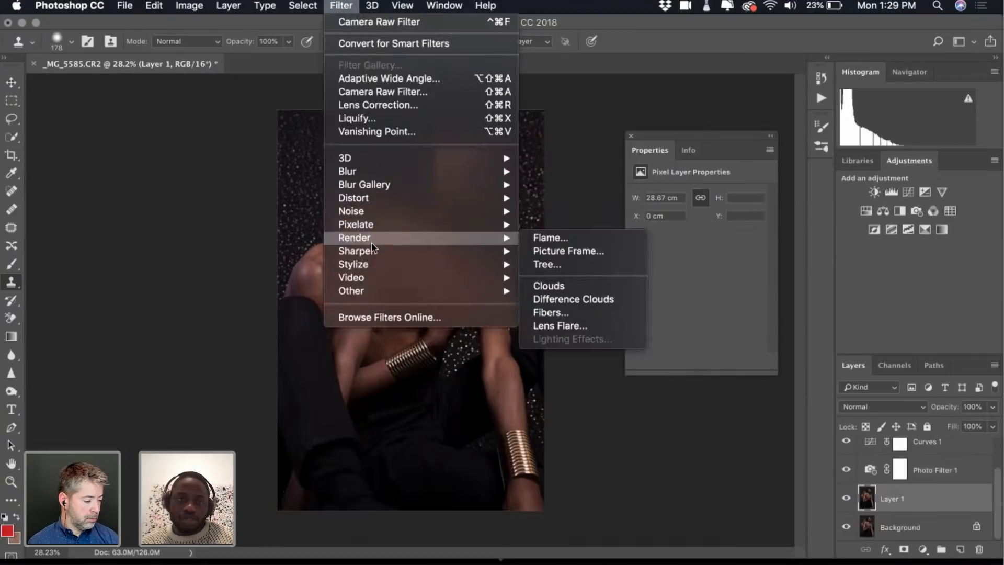
pyautogui.moveTo(381, 273)
pyautogui.moveTo(379, 252)
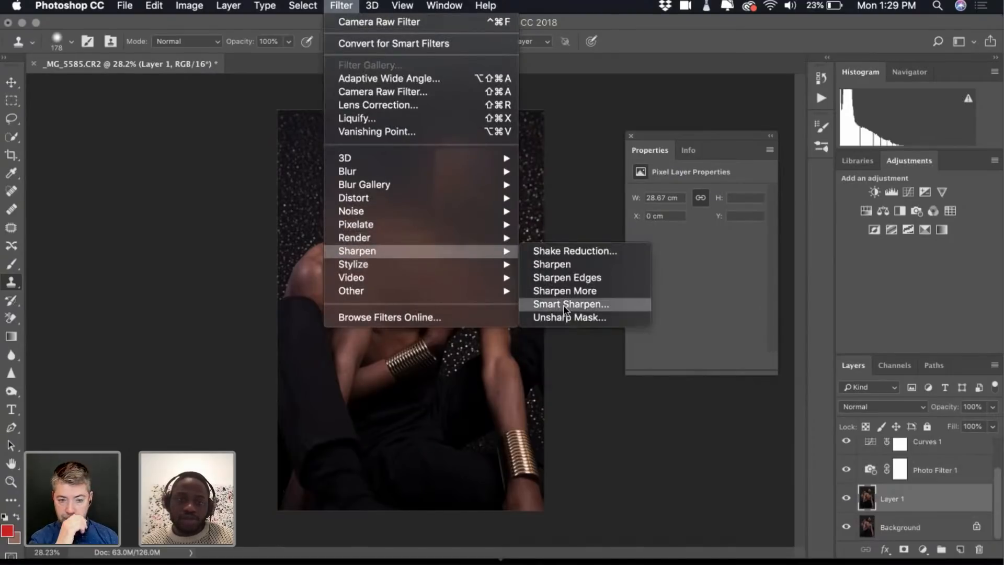
pyautogui.click(565, 304)
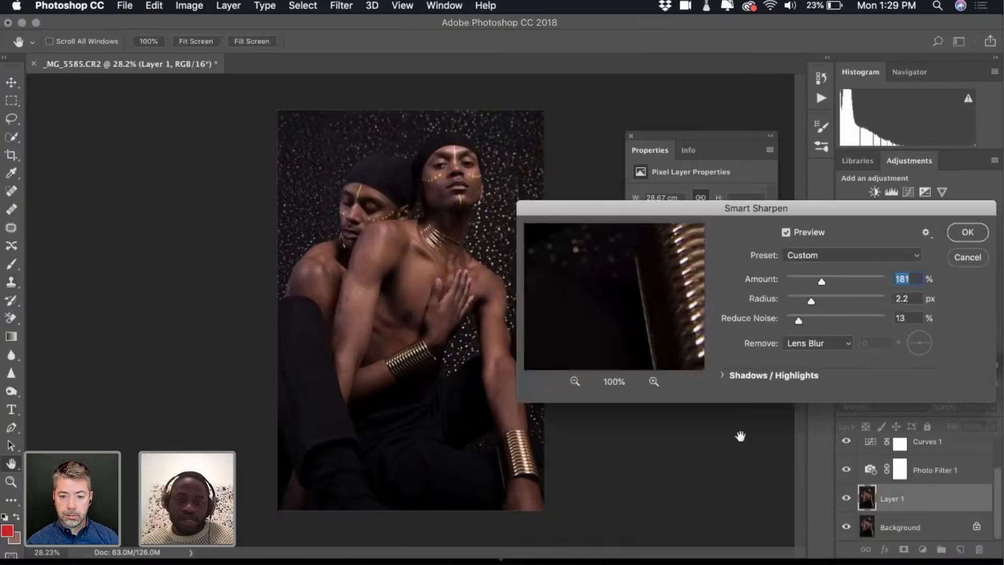
pyautogui.moveTo(621, 273); pyautogui.dragTo(618, 419)
pyautogui.moveTo(608, 292); pyautogui.dragTo(636, 366)
pyautogui.moveTo(617, 265); pyautogui.dragTo(578, 236)
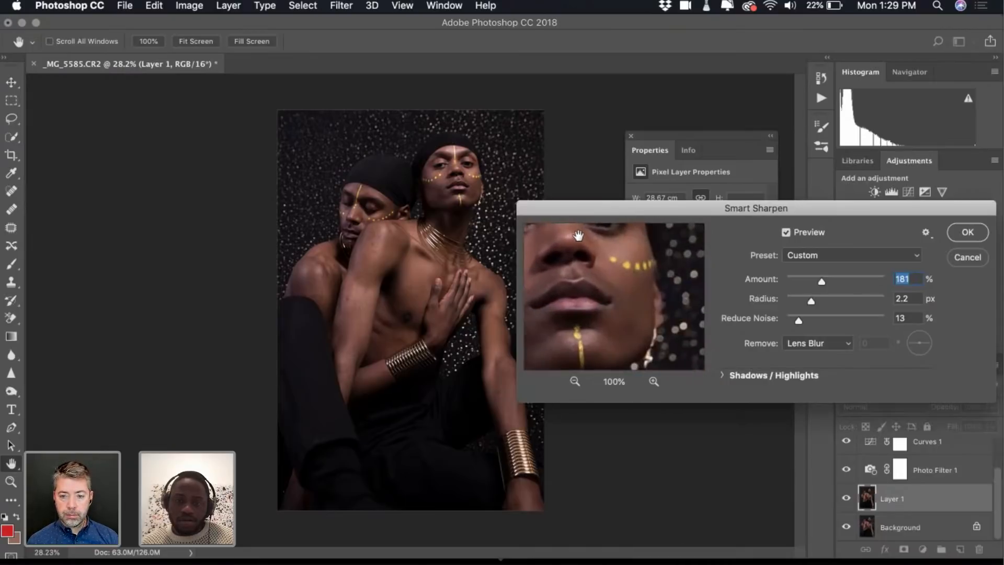
pyautogui.moveTo(601, 312); pyautogui.dragTo(677, 282)
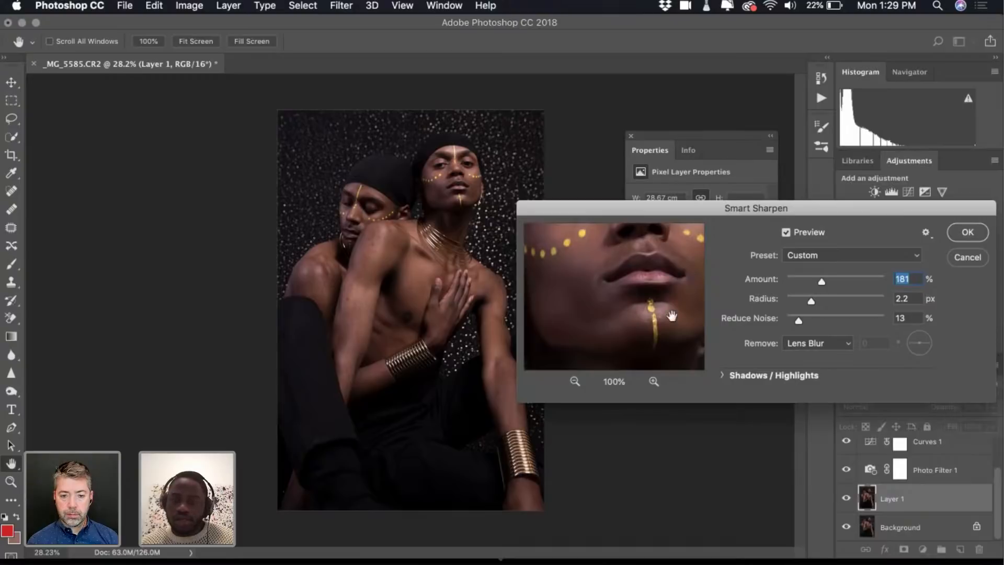
pyautogui.moveTo(638, 312); pyautogui.dragTo(596, 332)
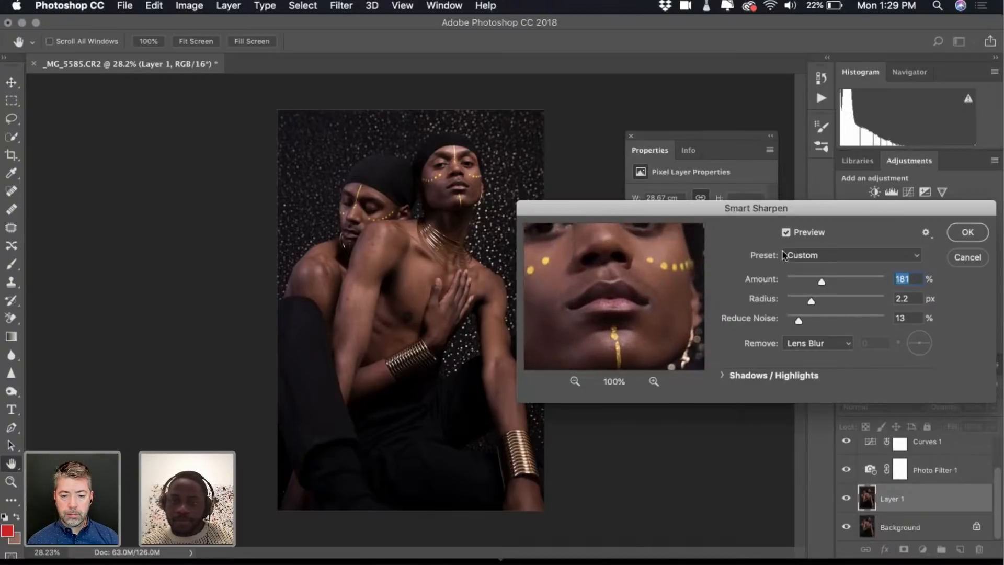
# Check the sharpening preview, set the Smart Sharpen amount to 191%, and apply the filter to Layer 1
pyautogui.click(786, 232)
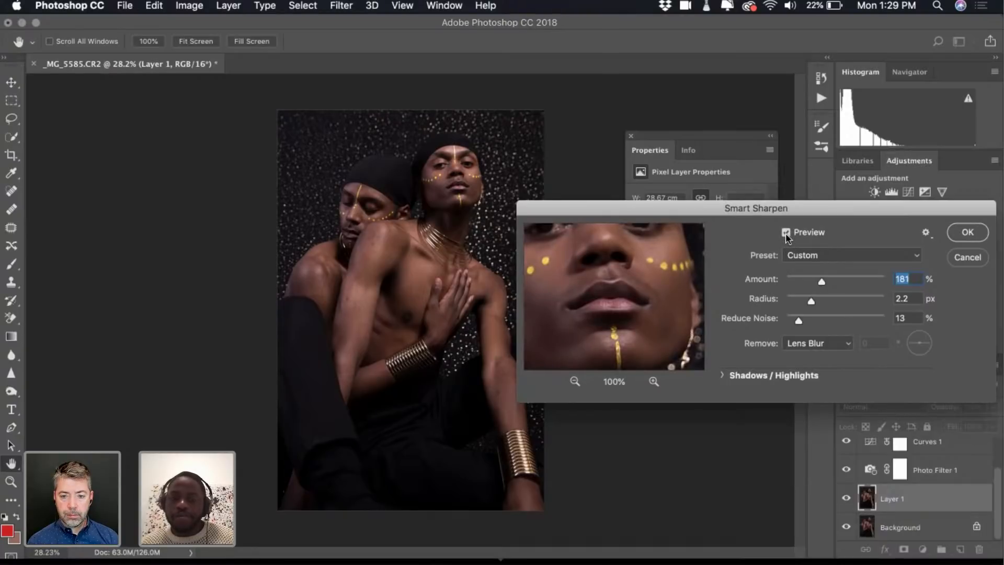
pyautogui.click(827, 282)
pyautogui.moveTo(827, 283); pyautogui.dragTo(824, 283)
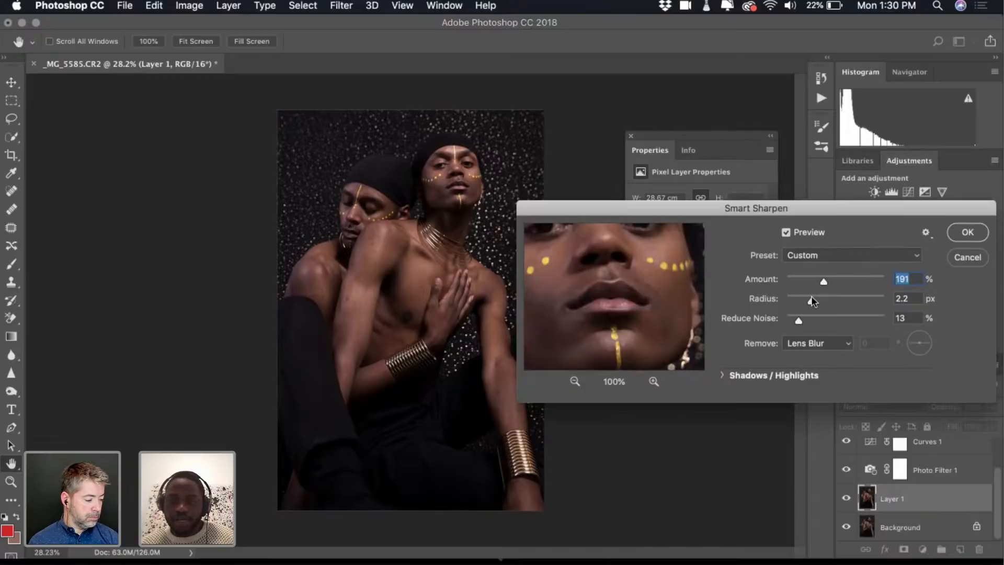
pyautogui.click(969, 231)
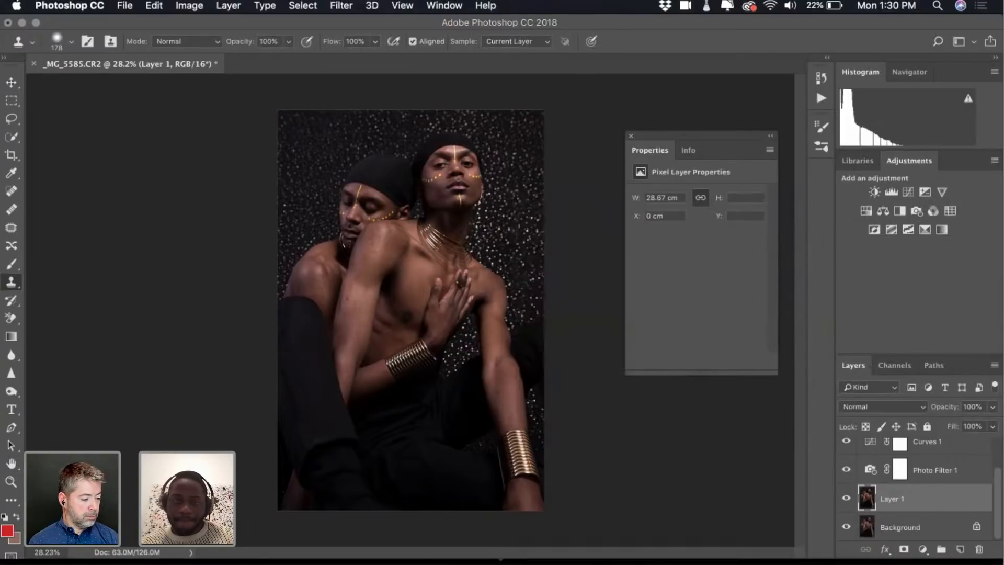
# Merge all visible layers into the Background and duplicate the merged image onto a new layer
pyautogui.scroll(2, 923, 479)
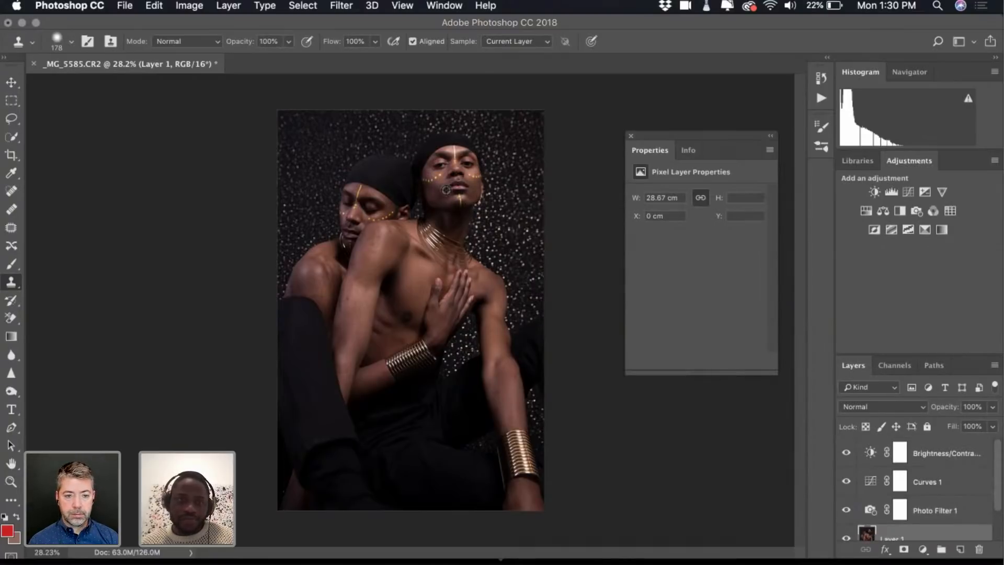
pyautogui.scroll(6, 446, 189)
pyautogui.scroll(-2, 446, 189)
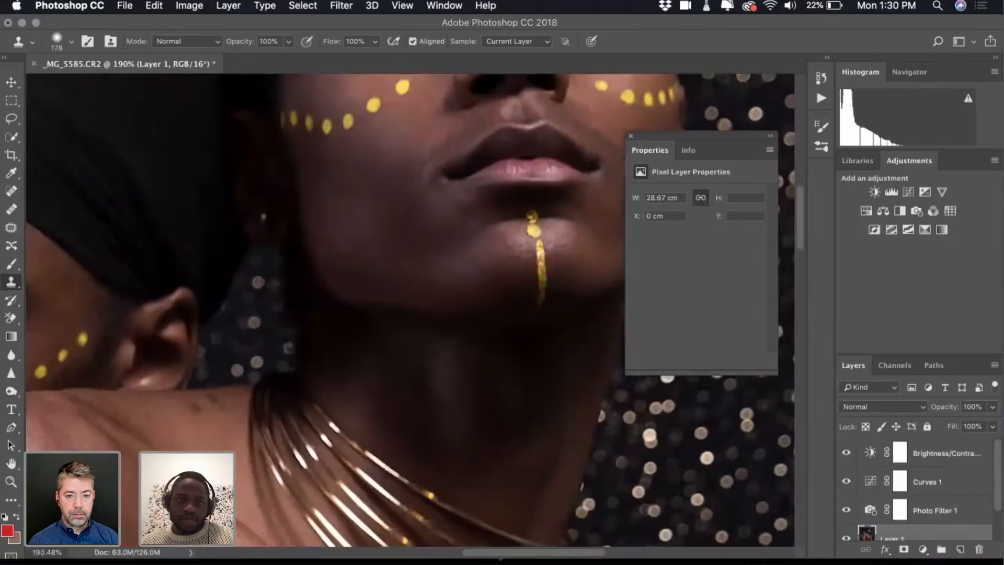
pyautogui.scroll(1, 446, 189)
pyautogui.press('super+shift+e')
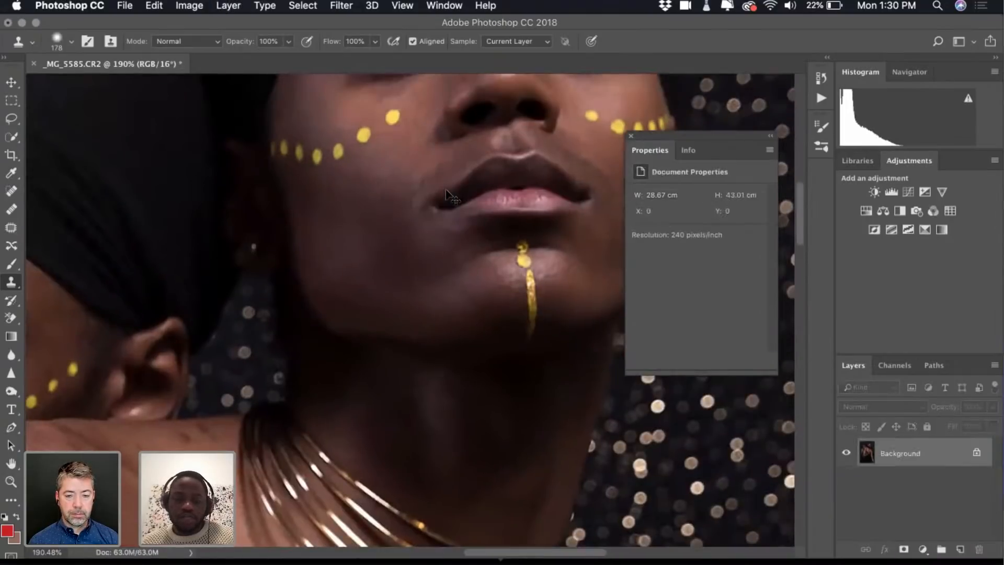
pyautogui.press('super+j')
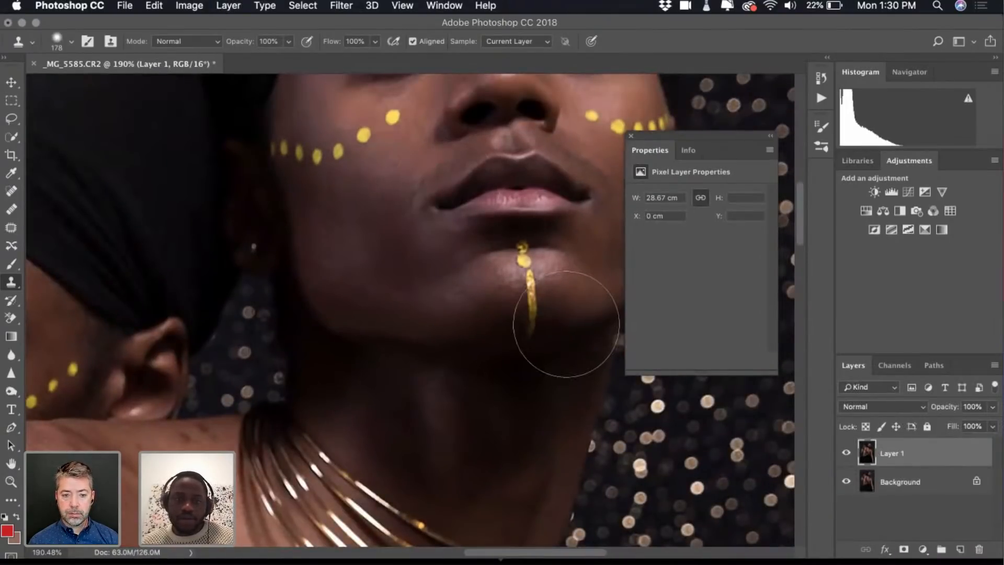
# Set the Clone Stamp brush to 27 px with 0% hardness for fine work on the upper man's jaw and chin
pyautogui.scroll(2, 421, 279)
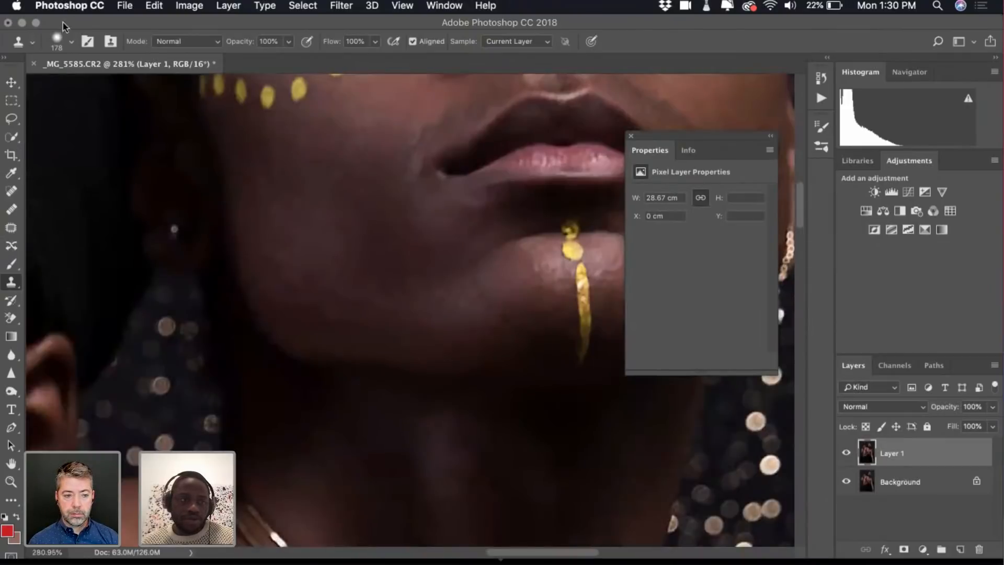
pyautogui.click(59, 43)
pyautogui.moveTo(107, 83); pyautogui.dragTo(81, 116)
pyautogui.click(73, 43)
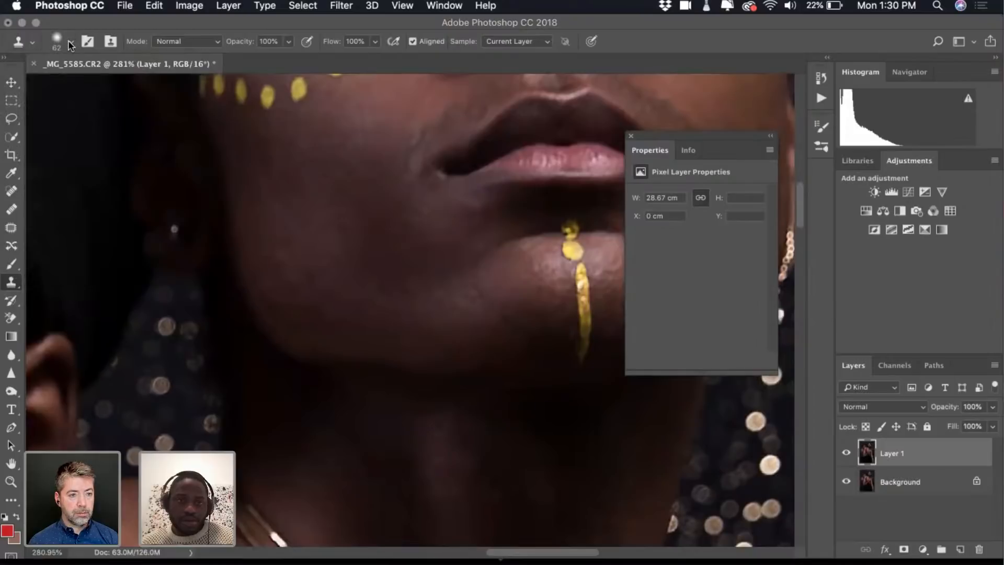
pyautogui.click(59, 42)
pyautogui.moveTo(101, 83)
pyautogui.mouseDown()
pyautogui.moveTo(89, 83)
pyautogui.moveTo(77, 119)
pyautogui.mouseUp()
pyautogui.click(67, 42)
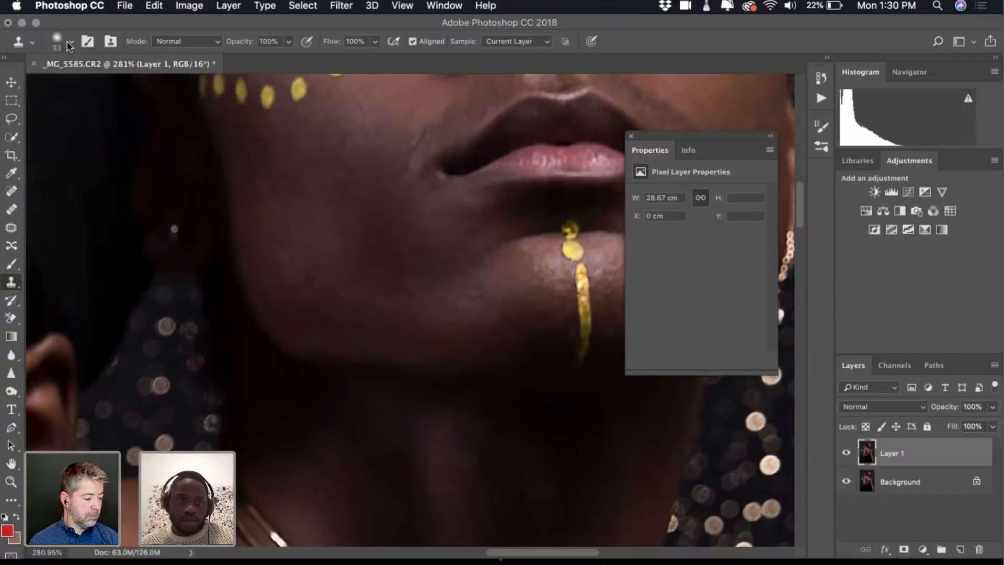
pyautogui.scroll(2, 457, 310)
pyautogui.scroll(3, 457, 311)
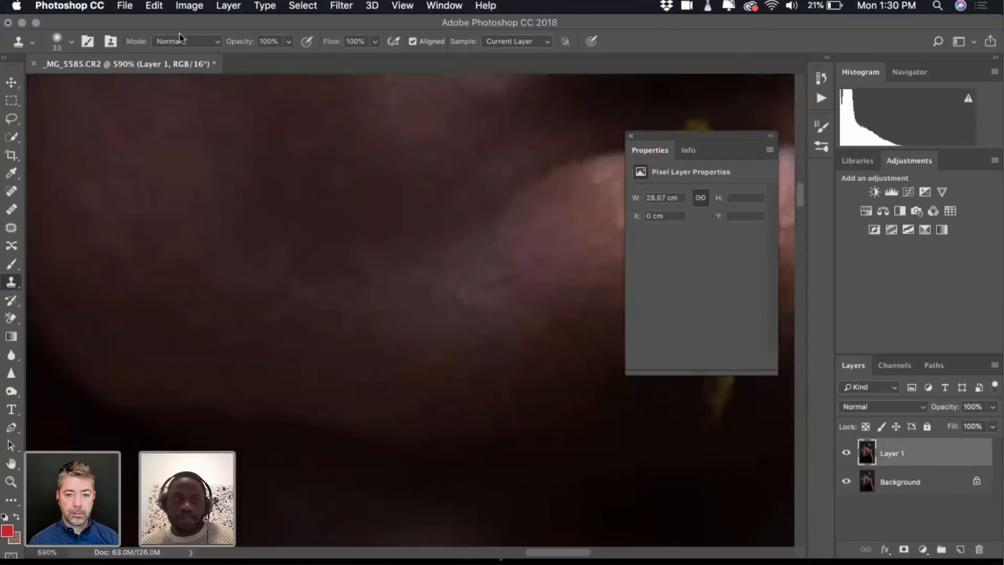
pyautogui.click(67, 42)
pyautogui.click(77, 117)
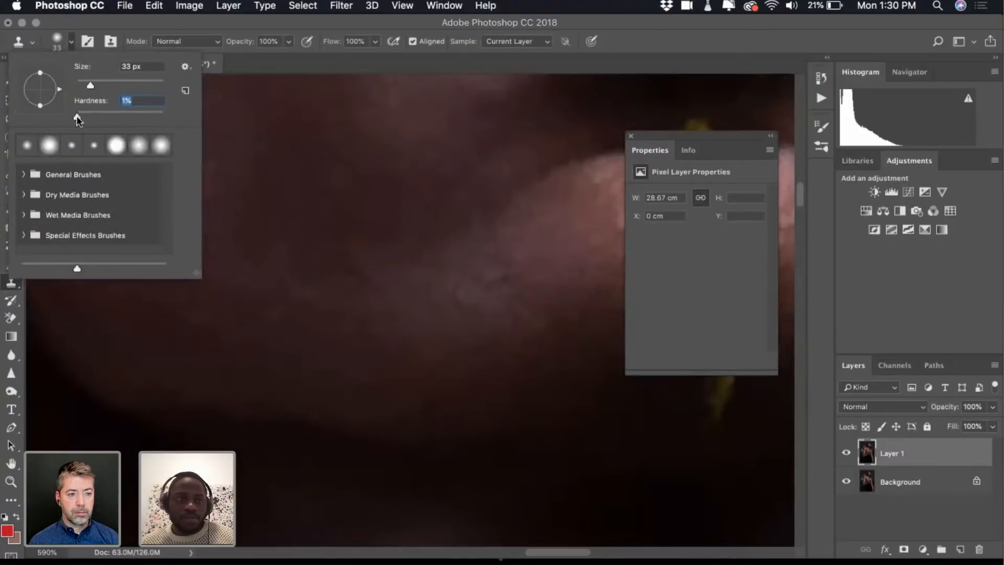
pyautogui.moveTo(76, 116); pyautogui.dragTo(73, 115)
pyautogui.moveTo(88, 82); pyautogui.dragTo(87, 82)
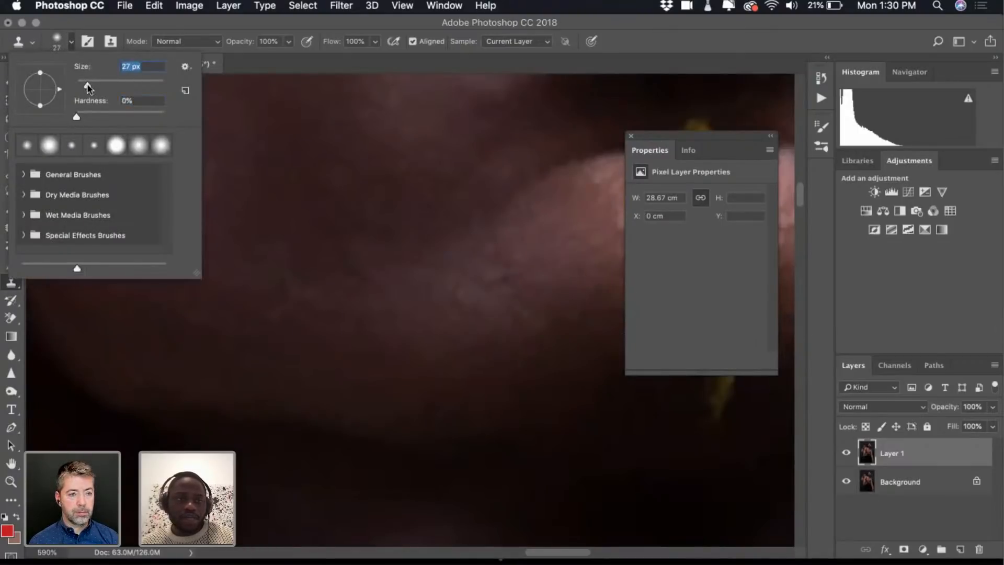
# Set the Clone Stamp opacity to 78% for blending the skin on the upper man's lower cheek
pyautogui.click(288, 42)
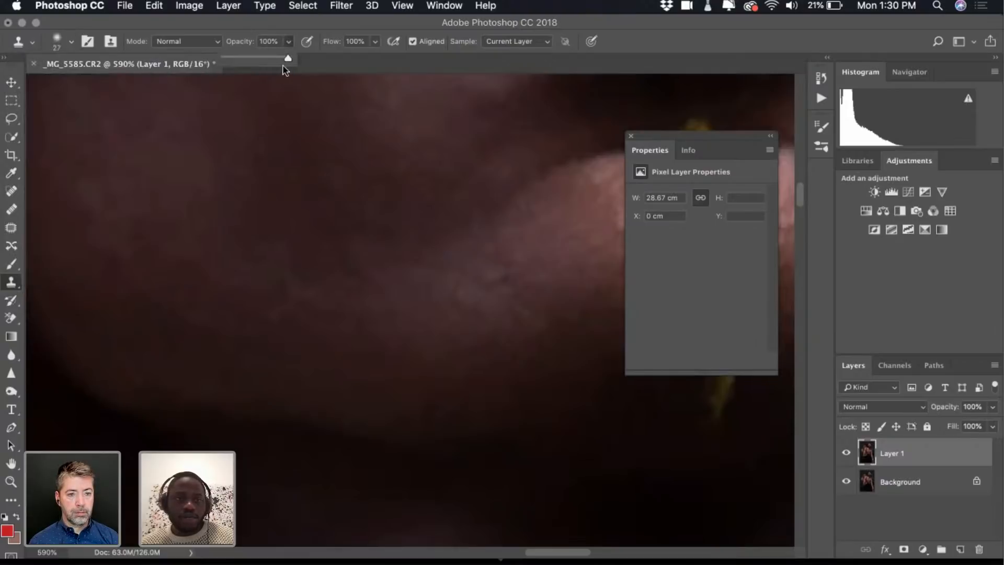
pyautogui.moveTo(273, 56); pyautogui.dragTo(271, 56)
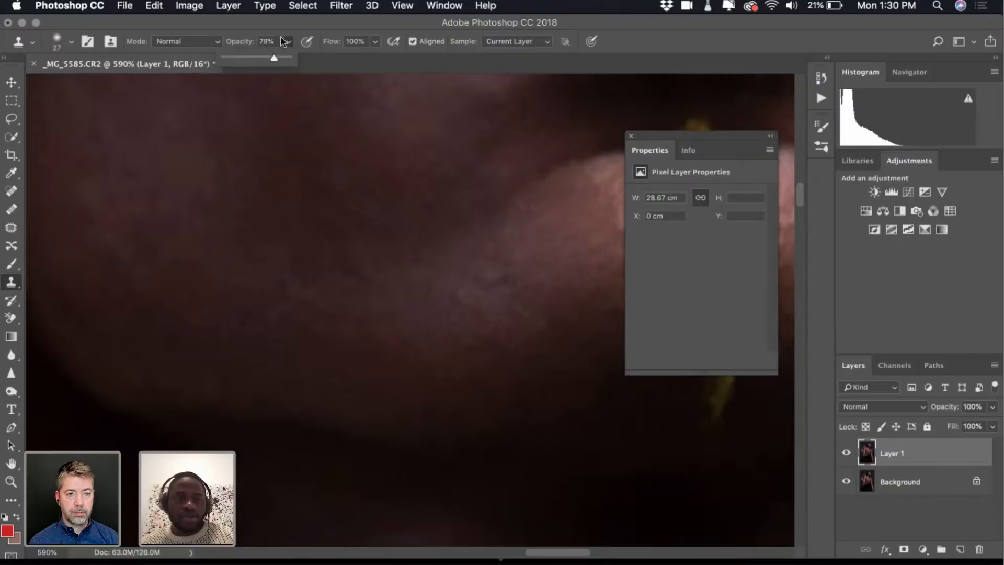
pyautogui.click(285, 42)
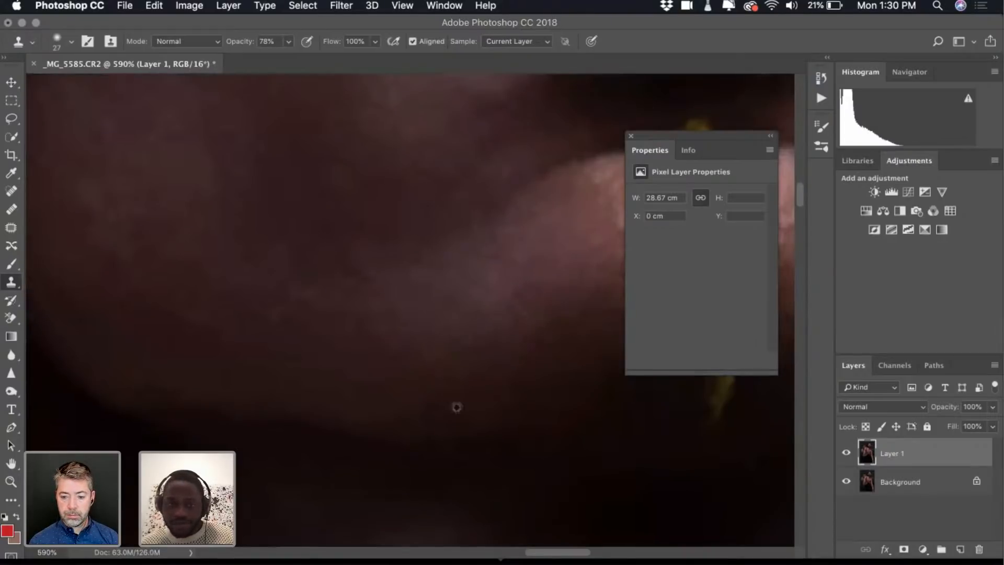
pyautogui.hscroll(-5, 292, 421)
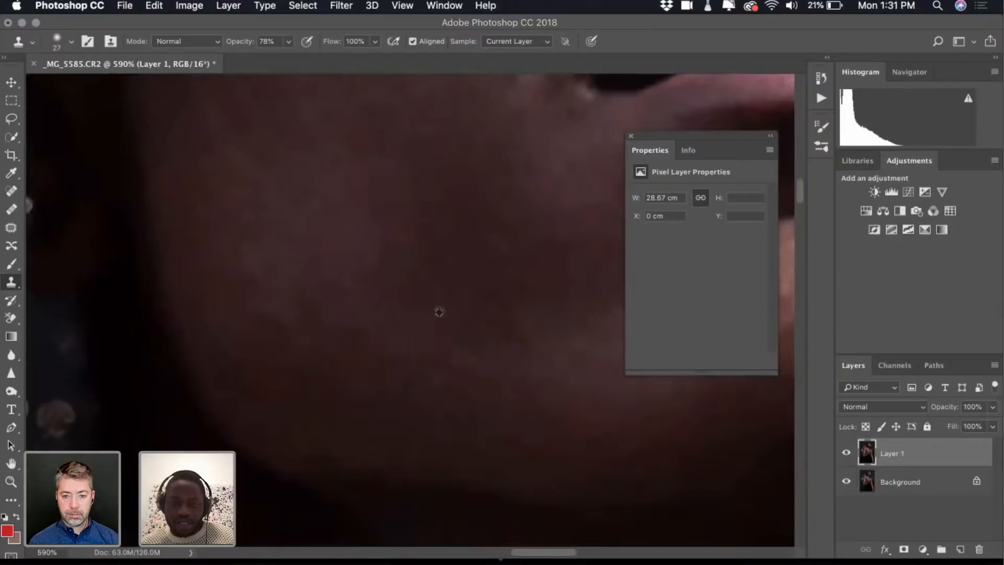
# Clone nearby clean skin over the uneven patch on the upper man's lower cheek
pyautogui.keyDown('alt'); pyautogui.click(472, 314); pyautogui.keyUp('alt')
pyautogui.click(452, 347)
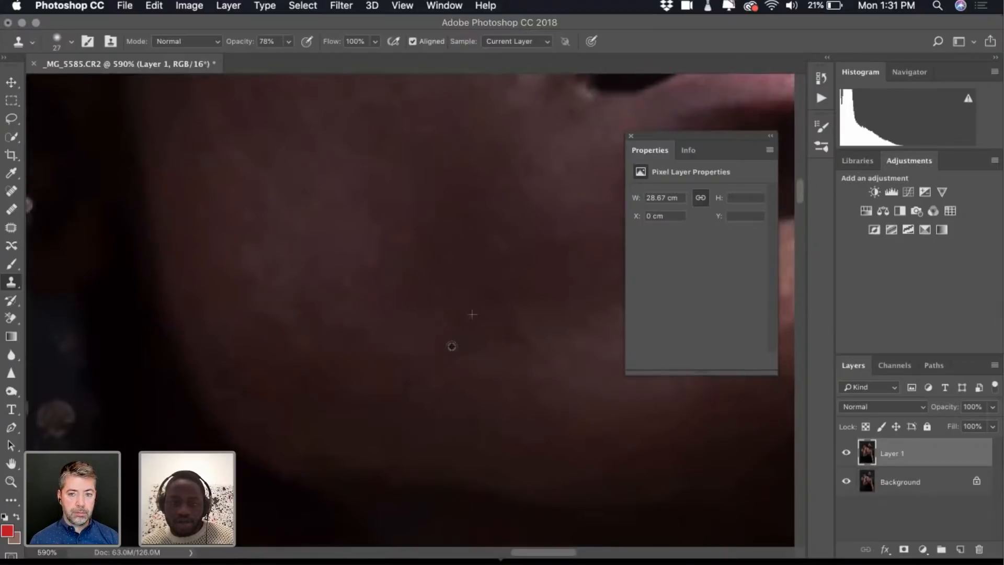
pyautogui.scroll(2, 550, 315)
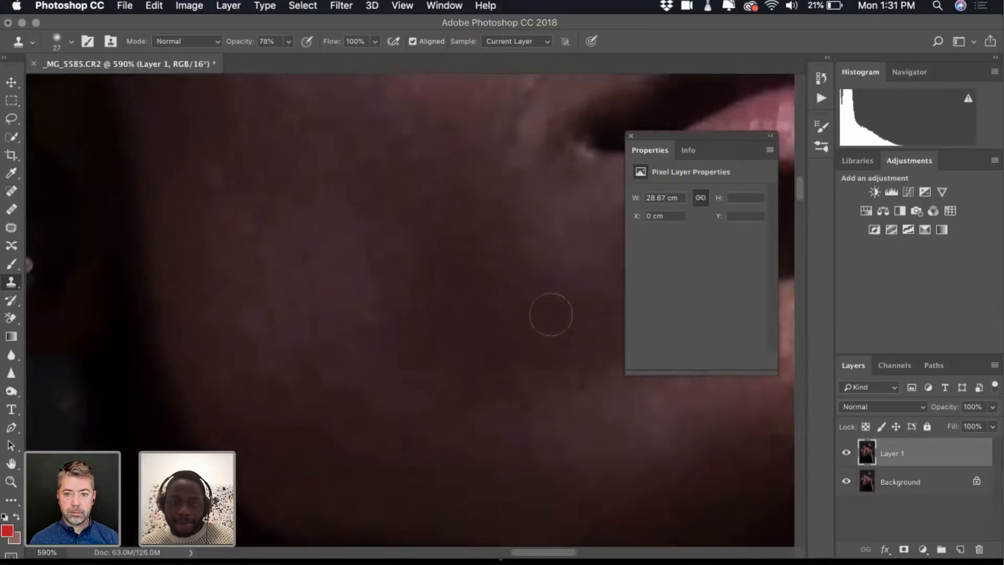
pyautogui.scroll(-10, 551, 314)
pyautogui.scroll(9, 543, 314)
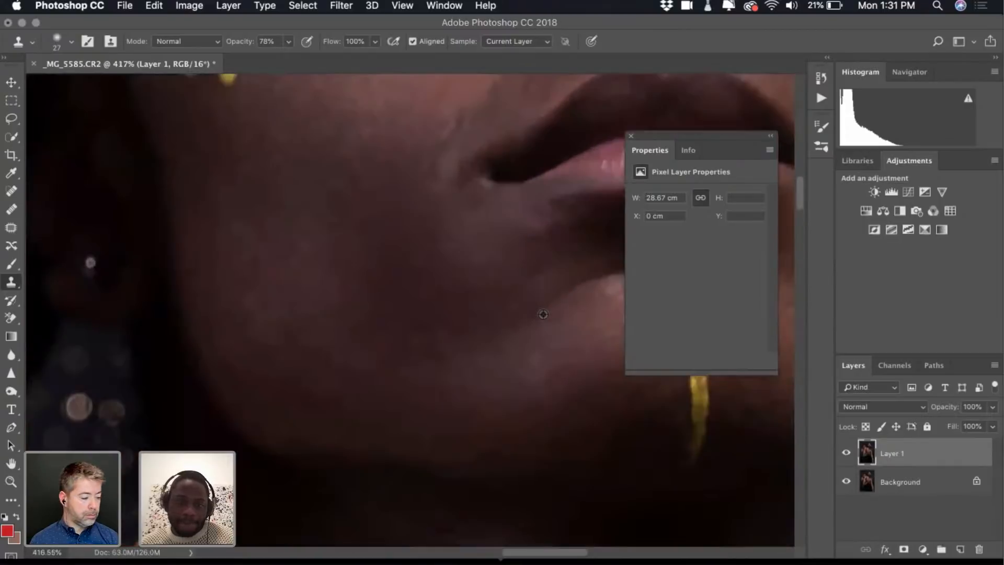
# Patch the uneven skin between the upper man's cheek and chin with the Patch tool, and clear the selection
pyautogui.click(11, 228)
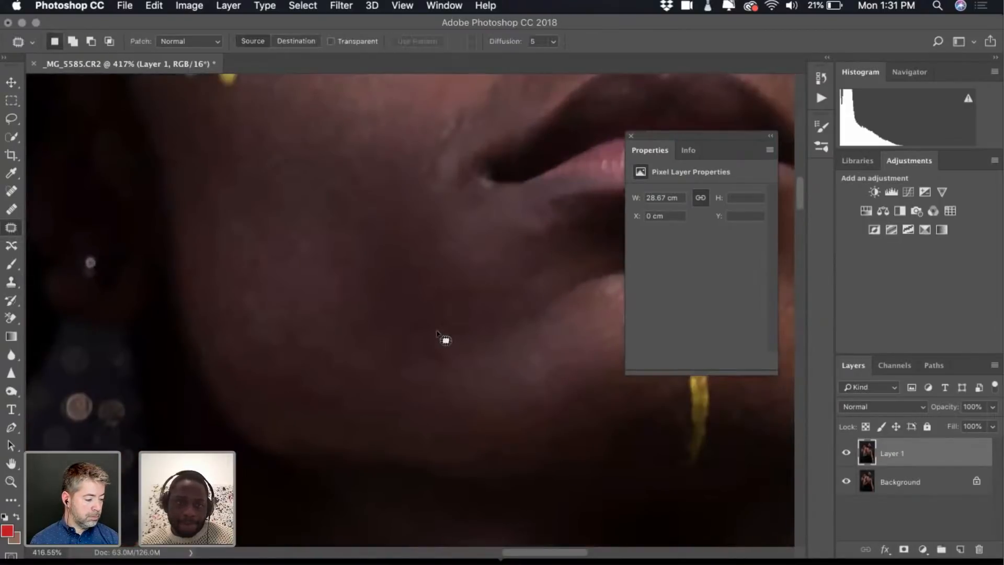
pyautogui.moveTo(438, 332)
pyautogui.mouseDown()
pyautogui.moveTo(457, 356)
pyautogui.moveTo(440, 377)
pyautogui.moveTo(417, 351)
pyautogui.moveTo(484, 345)
pyautogui.mouseUp()
pyautogui.hotkey('ctrl', 'd')
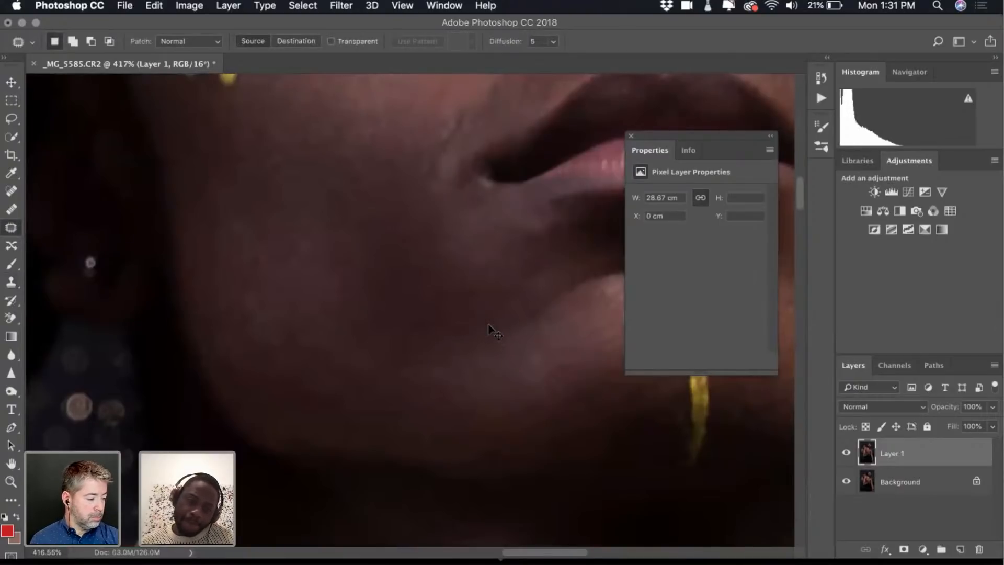
pyautogui.scroll(-5, 490, 327)
pyautogui.scroll(5, 490, 328)
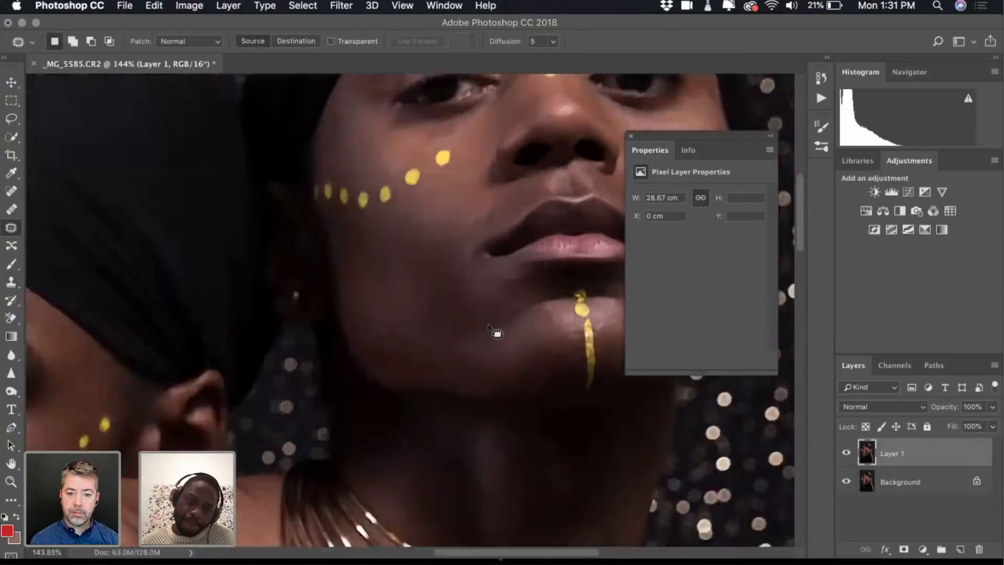
# Switch back to the Clone Stamp and check the skin on the upper man's cheek and around his mouth
pyautogui.click(11, 283)
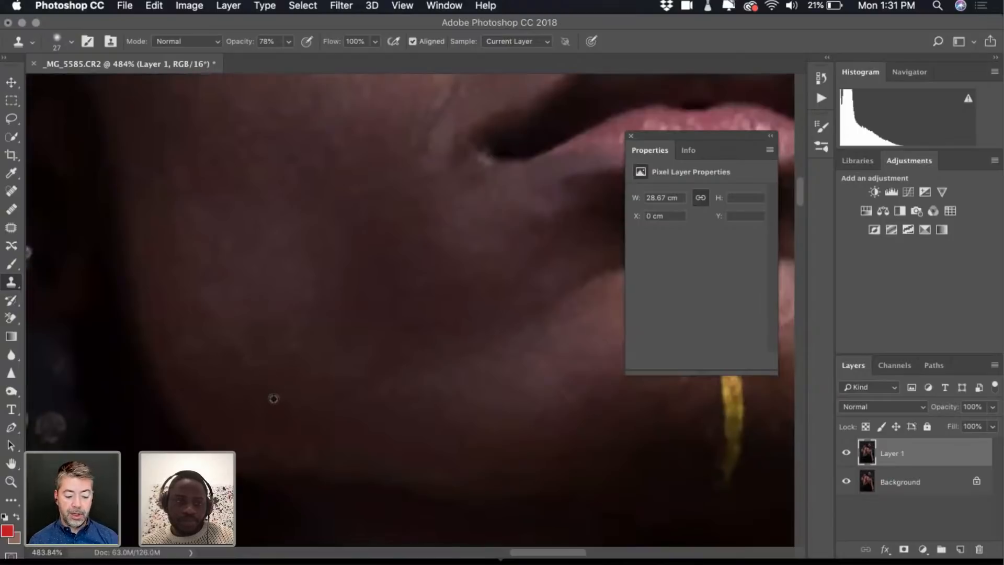
pyautogui.scroll(3, 265, 399)
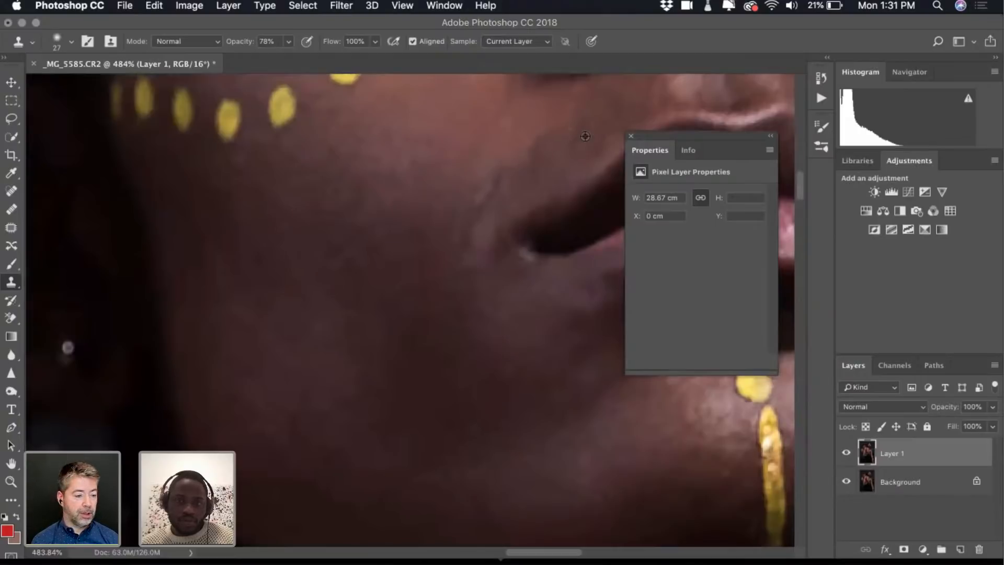
pyautogui.scroll(5, 512, 204)
pyautogui.hscroll(4, 512, 204)
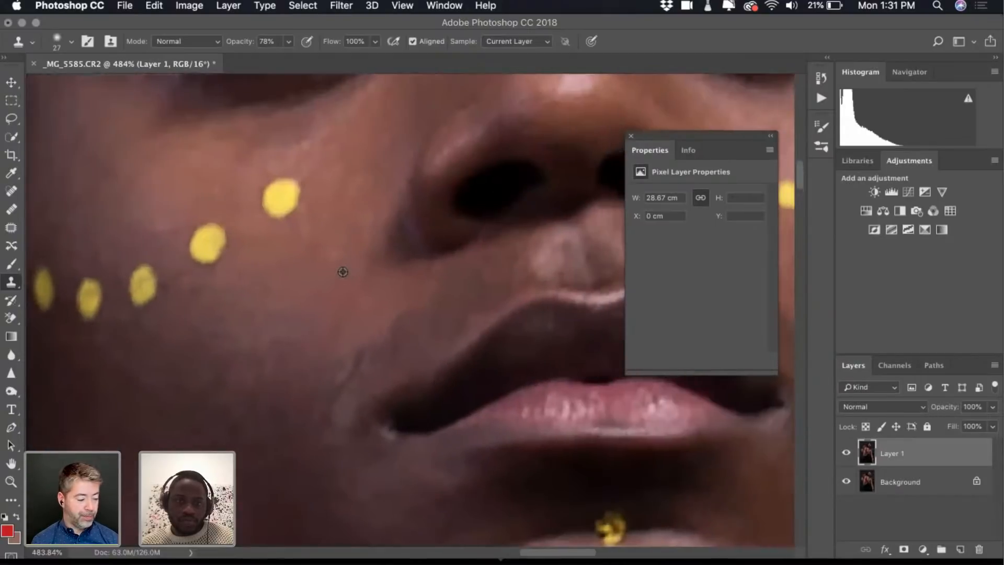
pyautogui.scroll(-5, 393, 187)
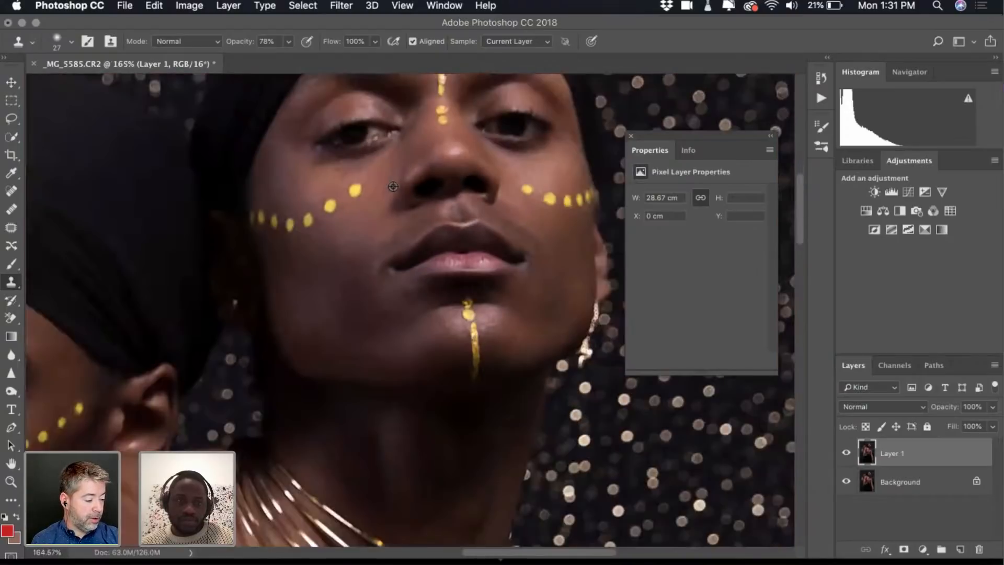
# Examine the lower man's nose, cheek and lips and the raised arm beside his face for remaining skin flaws
pyautogui.hscroll(-5, 375, 216)
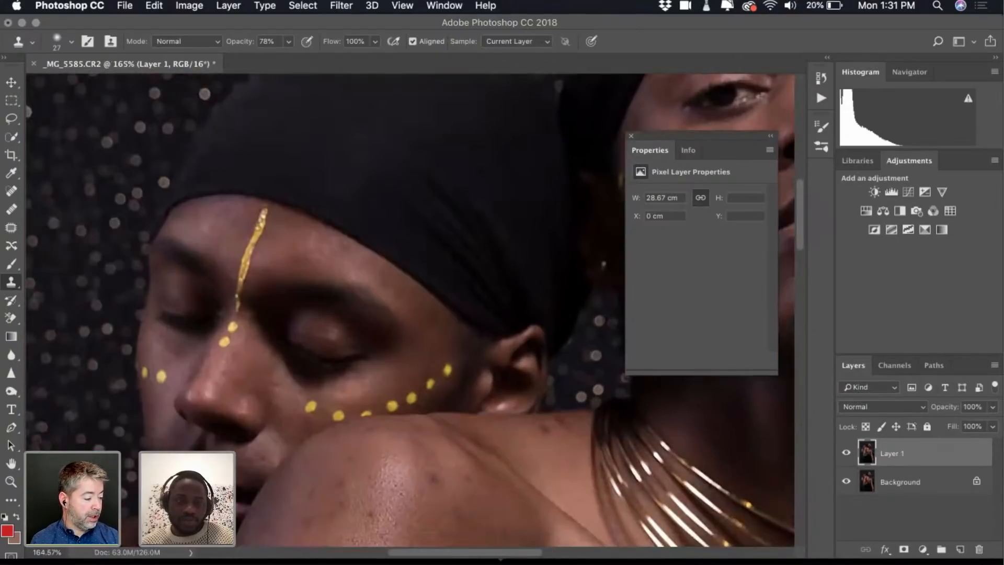
pyautogui.scroll(5, 259, 464)
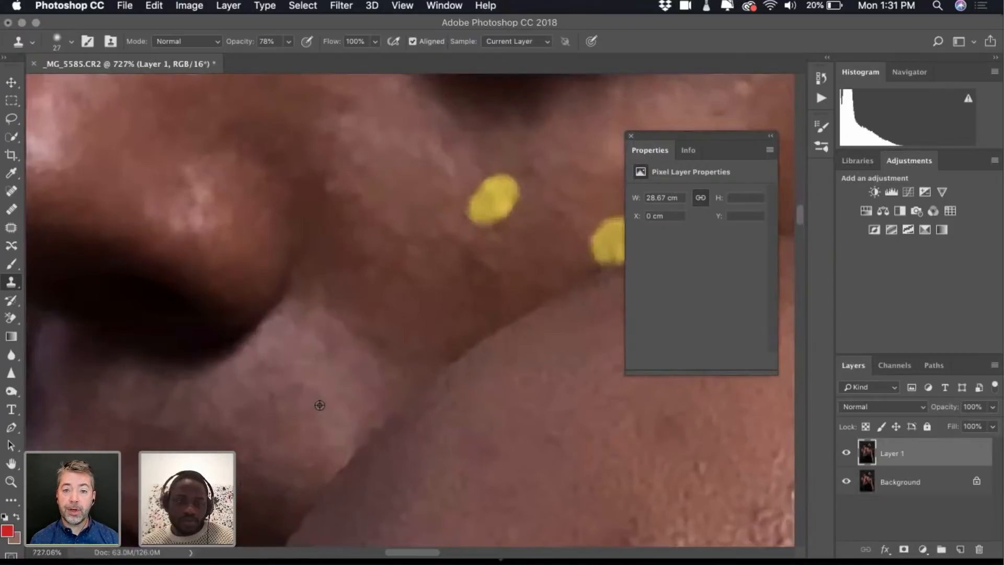
pyautogui.hscroll(-5, 306, 459)
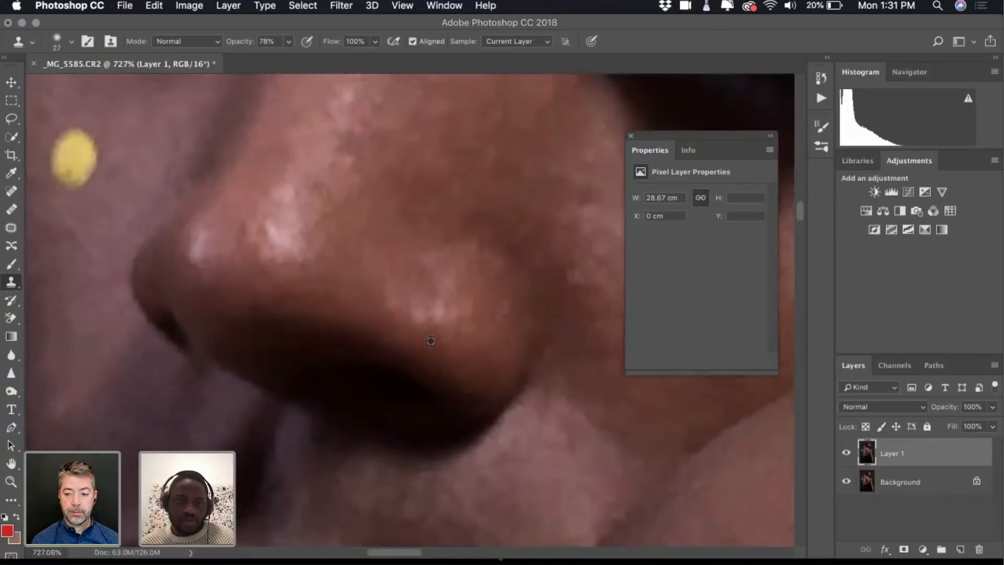
pyautogui.scroll(-10, 430, 340)
pyautogui.scroll(-5, 431, 341)
pyautogui.hscroll(-2, 430, 340)
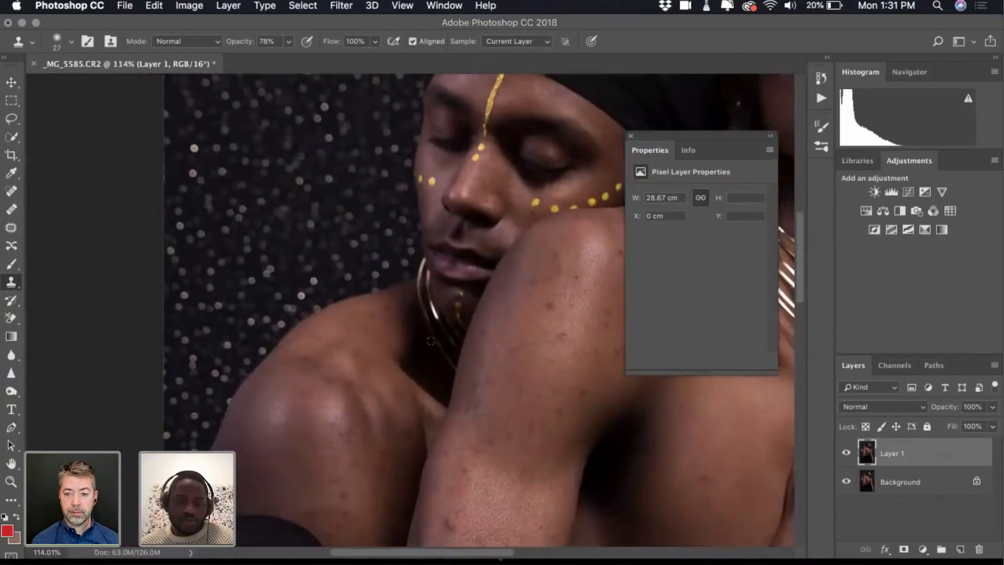
pyautogui.hscroll(4, 409, 314)
pyautogui.scroll(2, 409, 313)
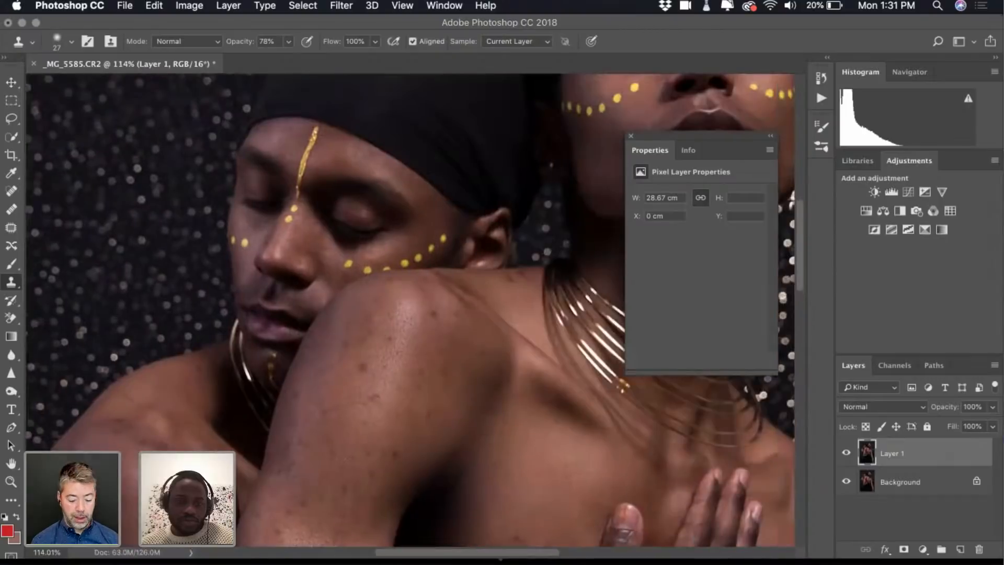
pyautogui.scroll(7, 285, 336)
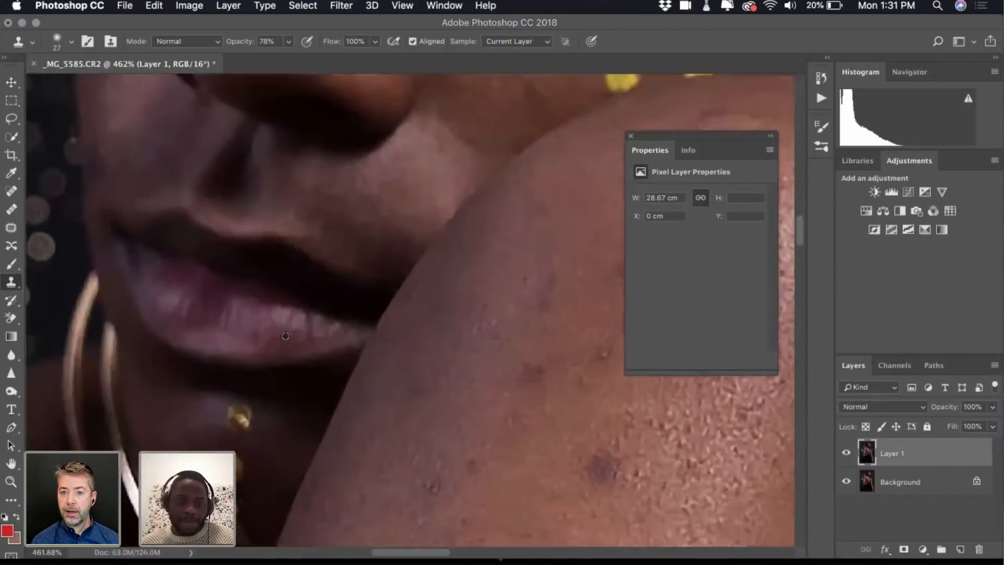
pyautogui.scroll(3, 257, 346)
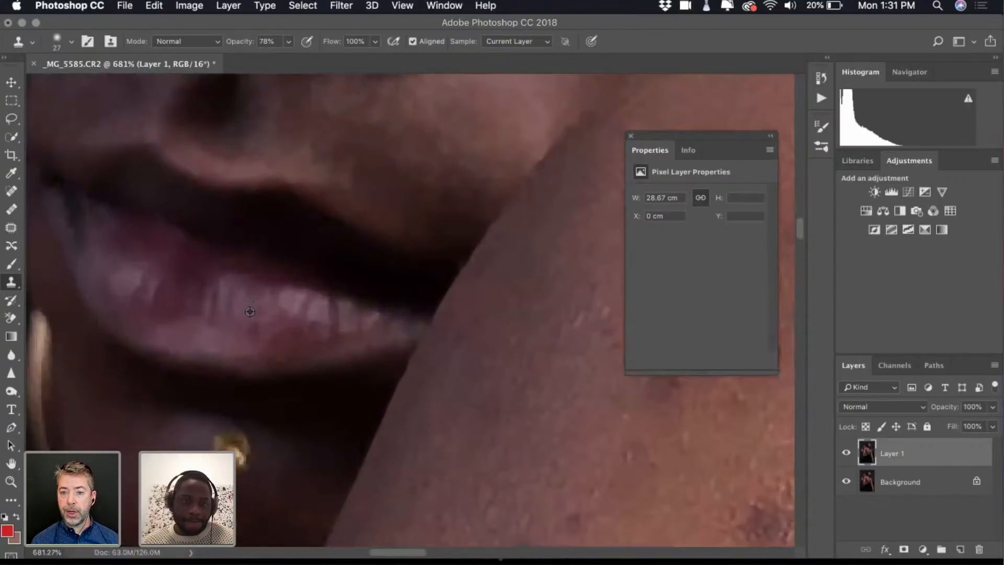
pyautogui.scroll(-5, 298, 300)
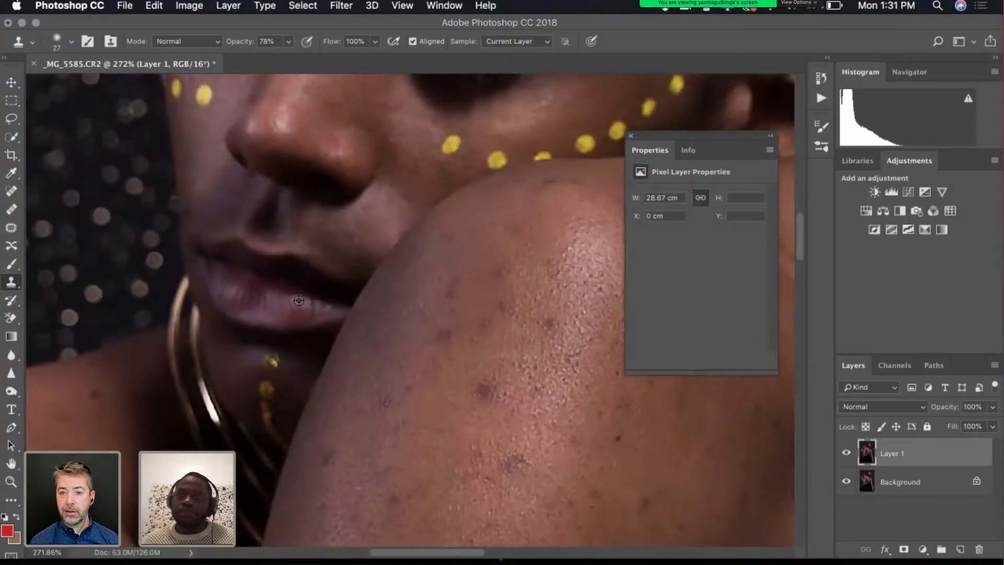
pyautogui.scroll(-3, 298, 300)
pyautogui.scroll(-2, 299, 300)
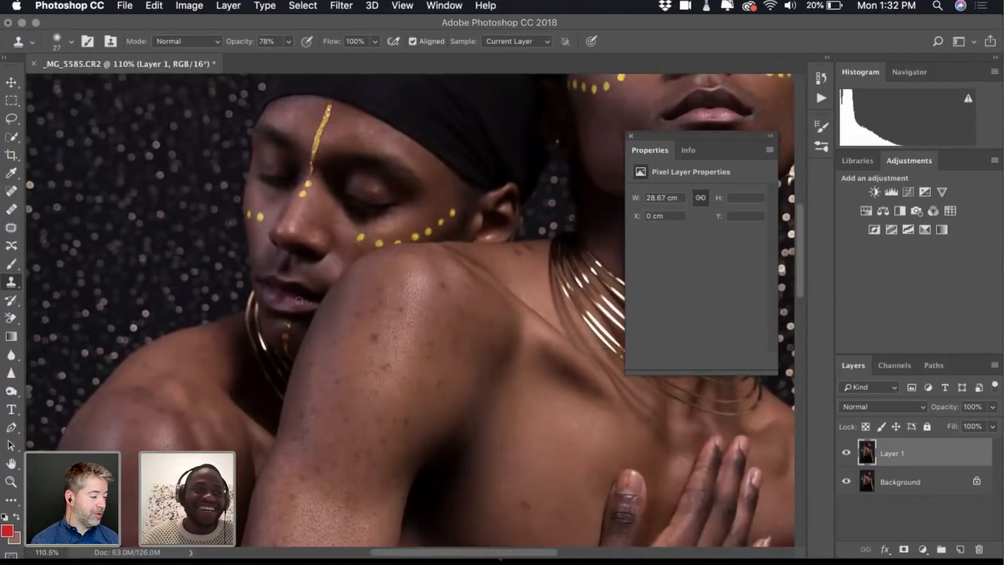
# Examine the upper man's jaw, chin, mouth and both cheeks closely for remaining retouching flaws
pyautogui.scroll(5, 407, 290)
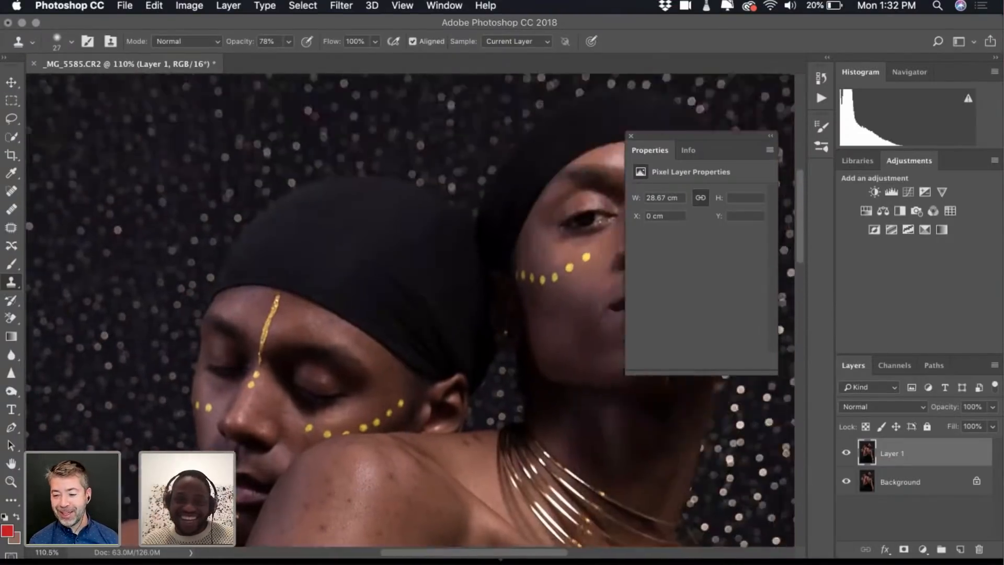
pyautogui.scroll(-2, 407, 289)
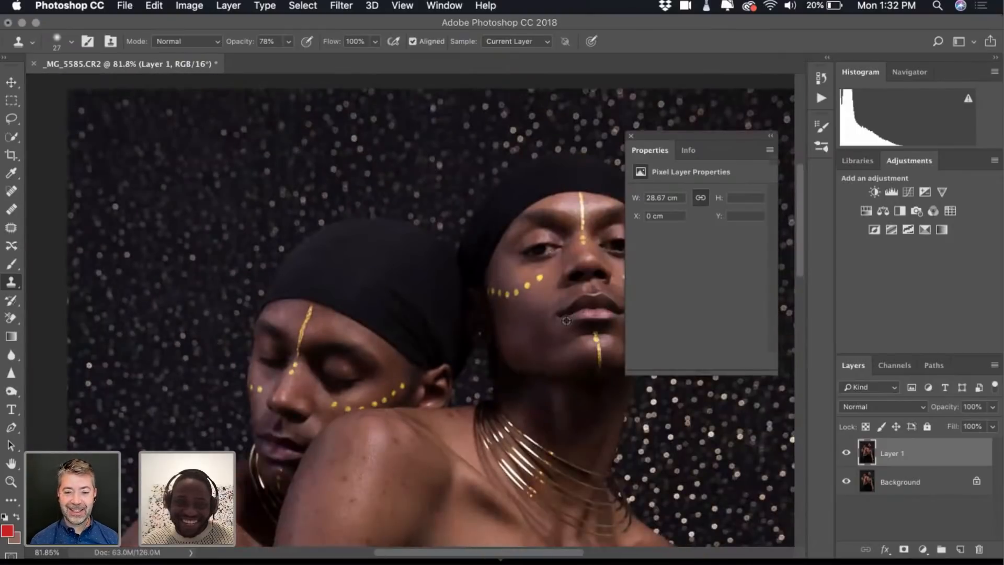
pyautogui.scroll(3, 554, 323)
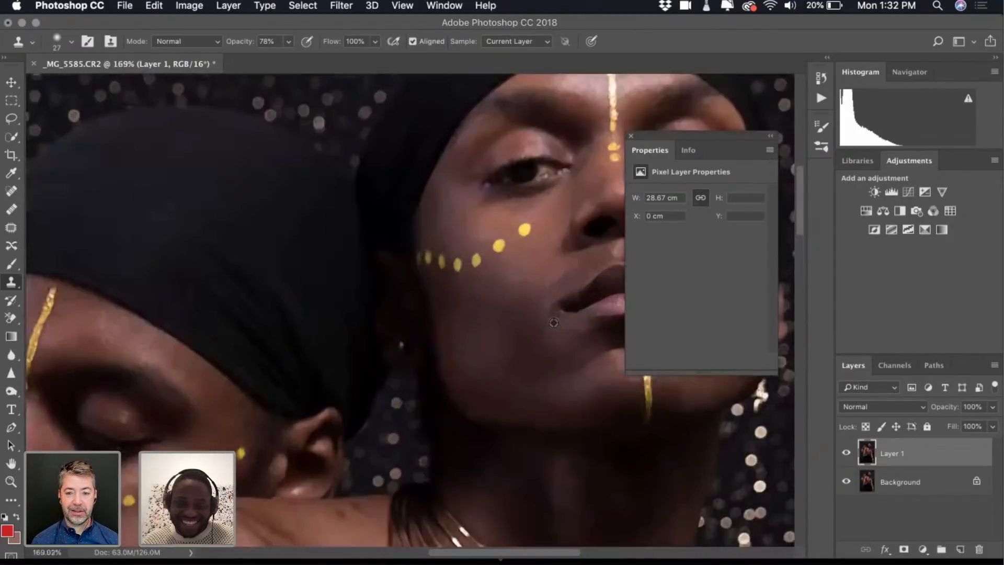
pyautogui.hscroll(5, 554, 322)
pyautogui.scroll(5, 486, 399)
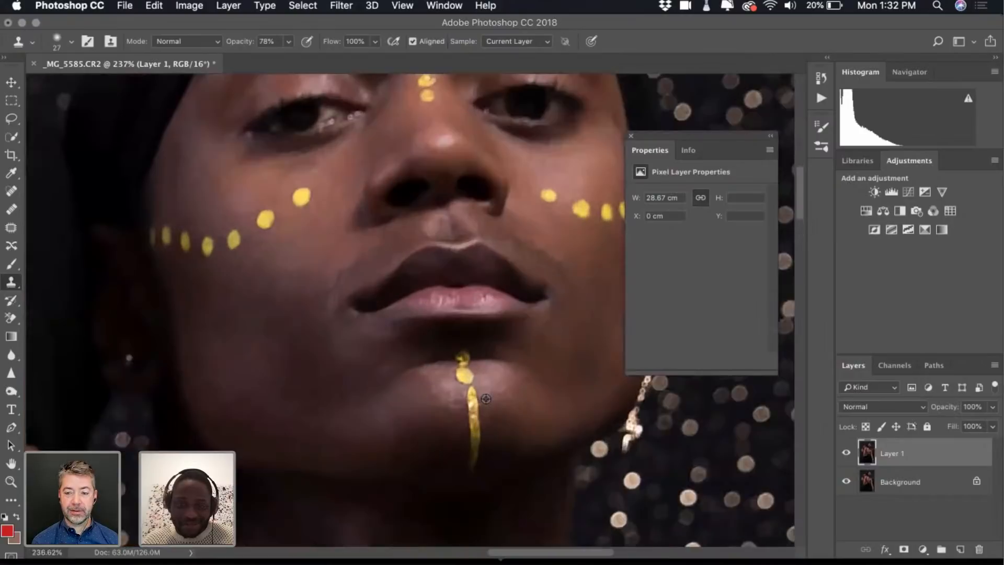
pyautogui.scroll(-5, 492, 371)
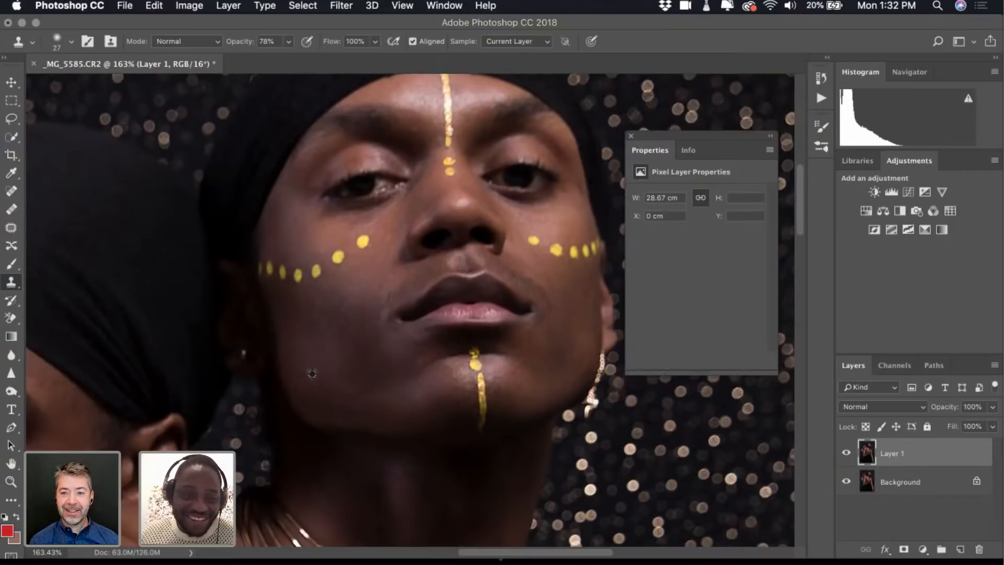
pyautogui.scroll(5, 311, 373)
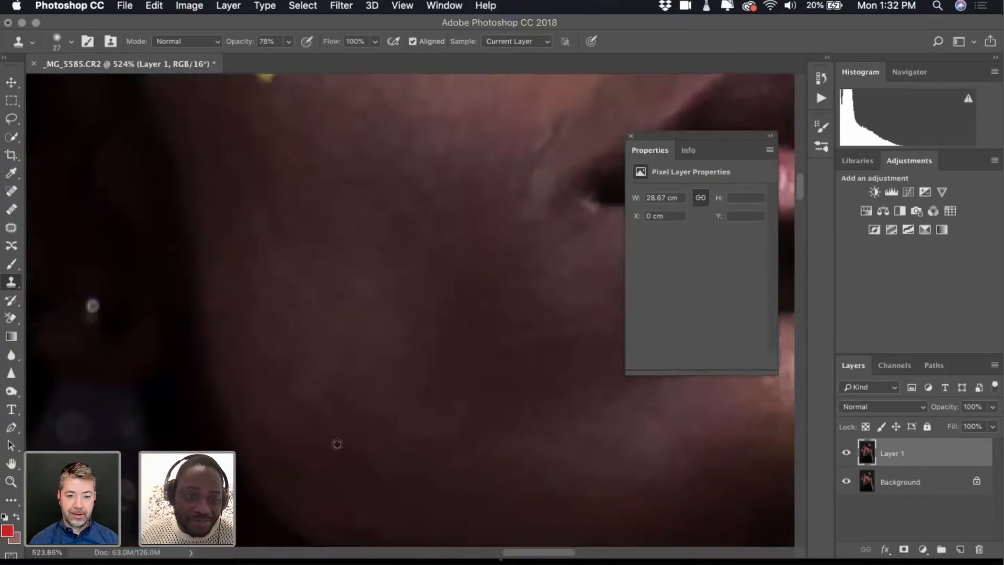
pyautogui.scroll(-4, 337, 444)
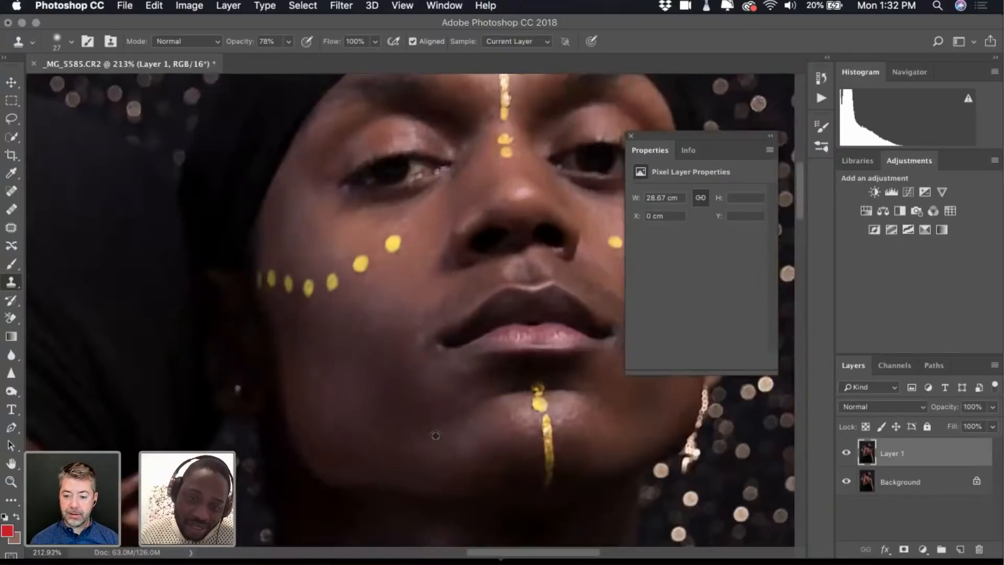
pyautogui.scroll(2, 435, 436)
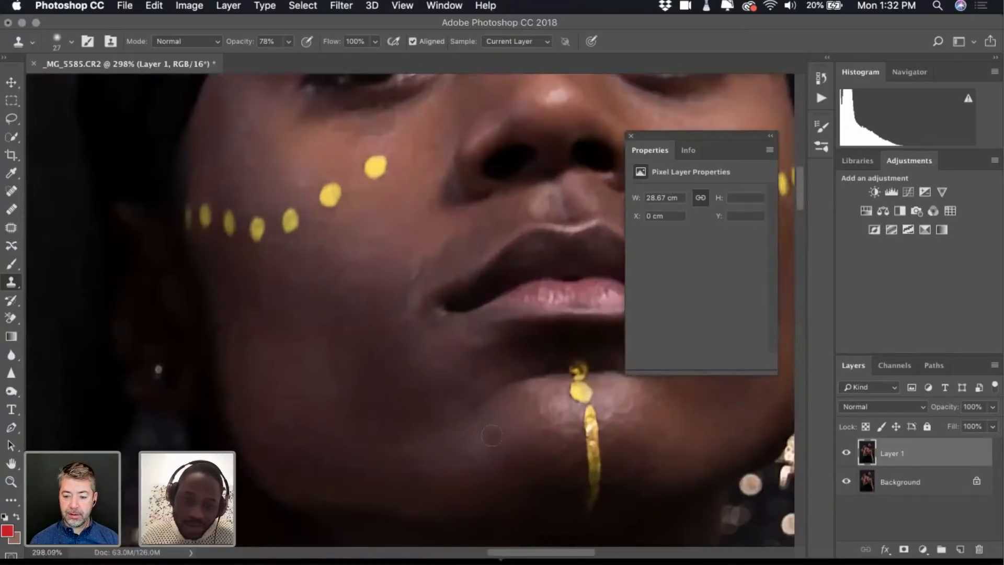
pyautogui.hscroll(8, 491, 436)
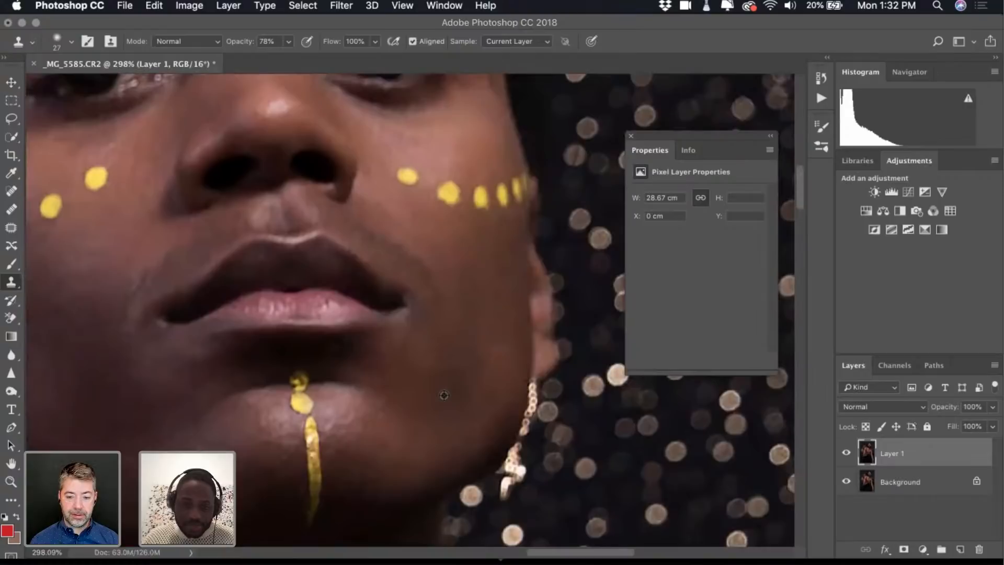
pyautogui.scroll(3, 502, 387)
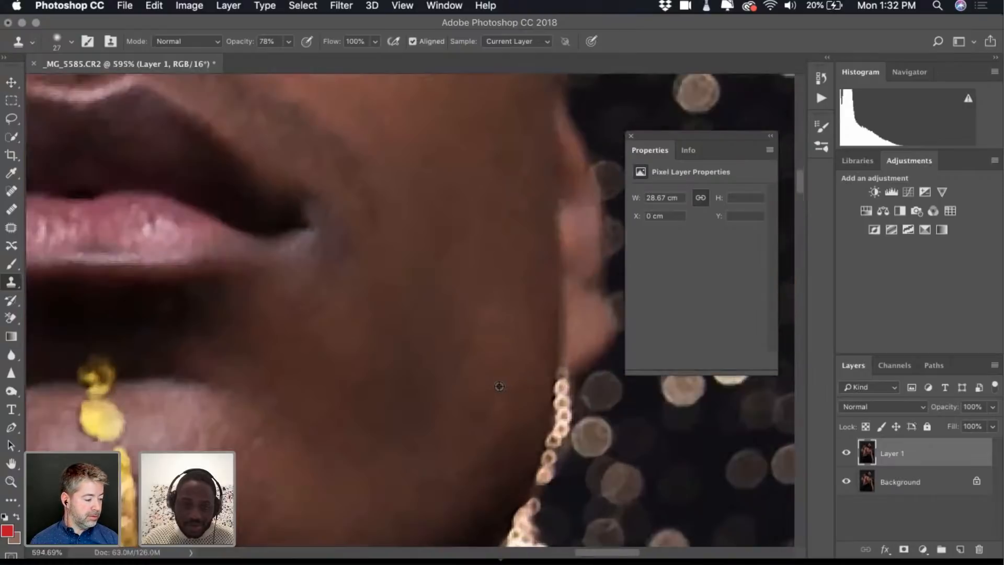
pyautogui.scroll(-4, 473, 418)
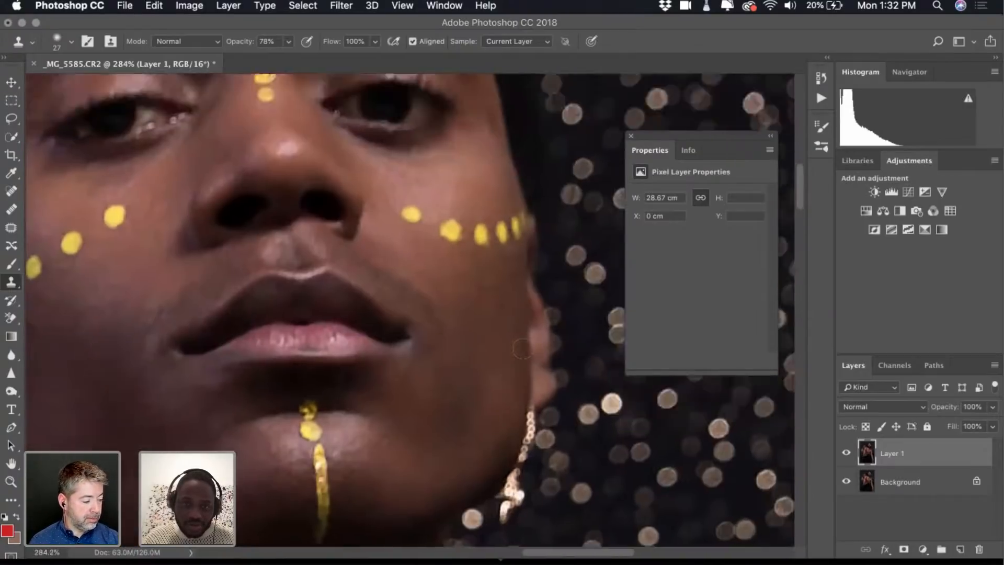
pyautogui.scroll(3, 497, 400)
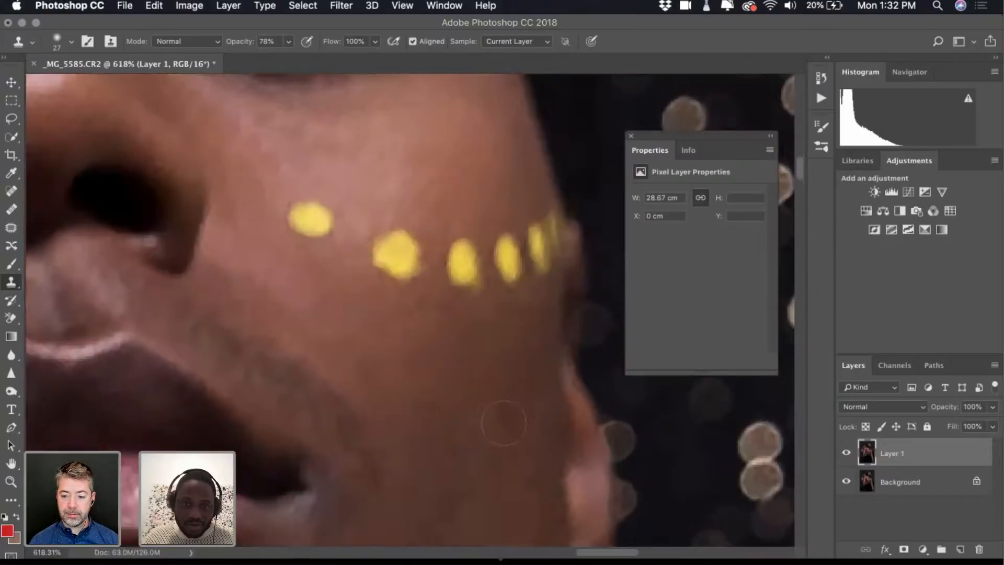
# Review the whole portrait, open the Camera Raw filter on Layer 1, and warm the white balance to Temperature +5
pyautogui.scroll(-5, 509, 470)
pyautogui.scroll(-5, 510, 470)
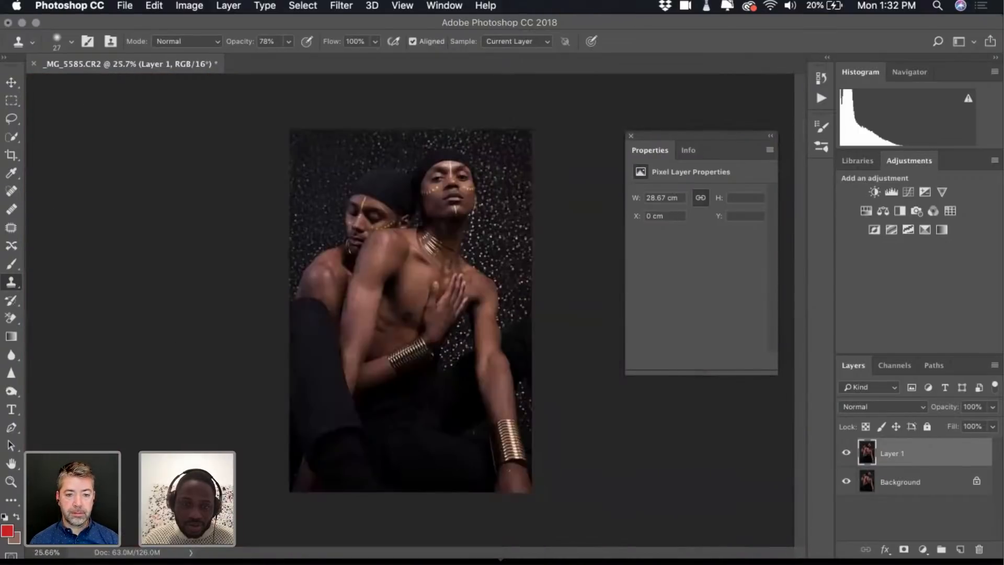
pyautogui.scroll(2, 509, 471)
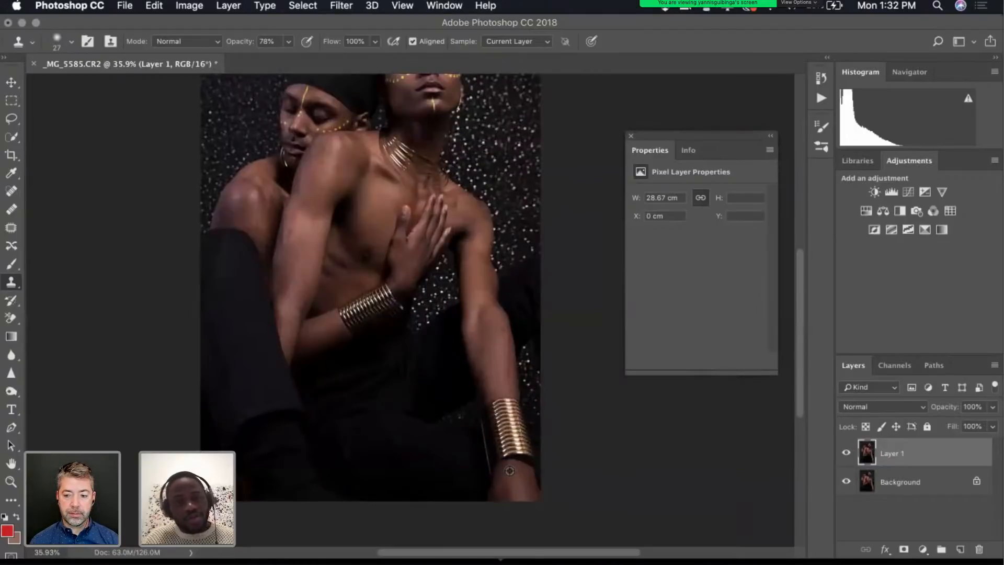
pyautogui.scroll(-2, 509, 471)
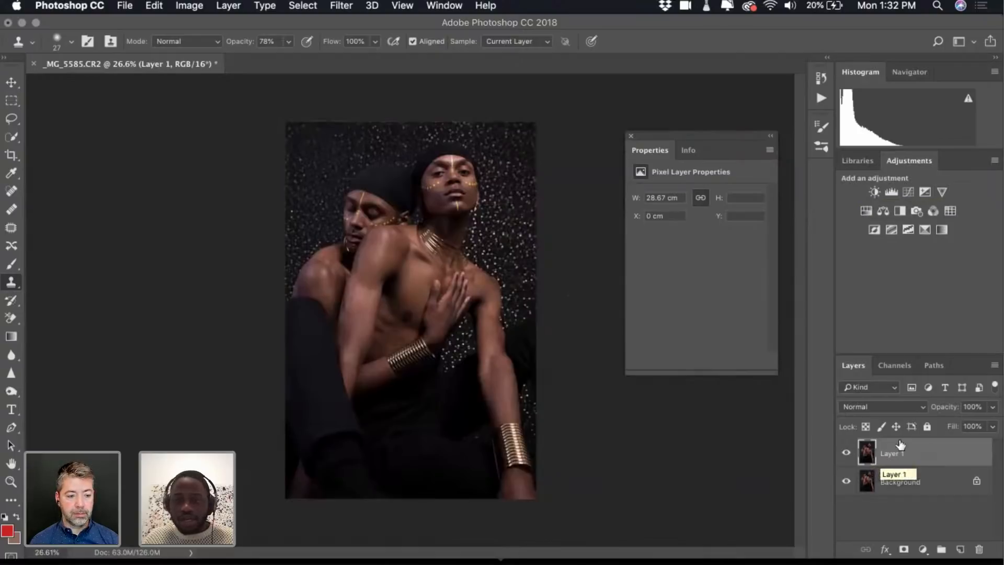
pyautogui.press('super+shift+a')
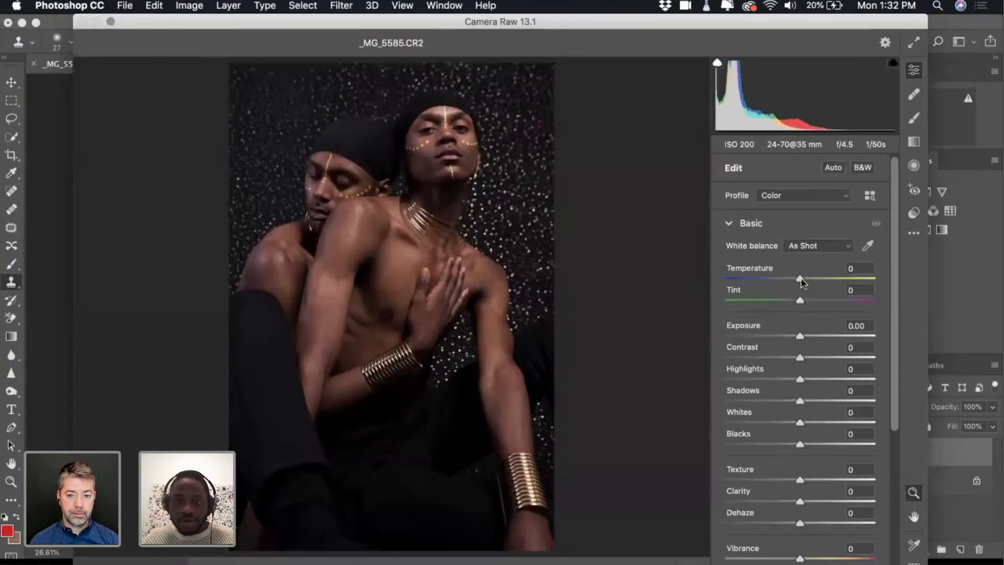
pyautogui.moveTo(801, 280); pyautogui.dragTo(806, 283)
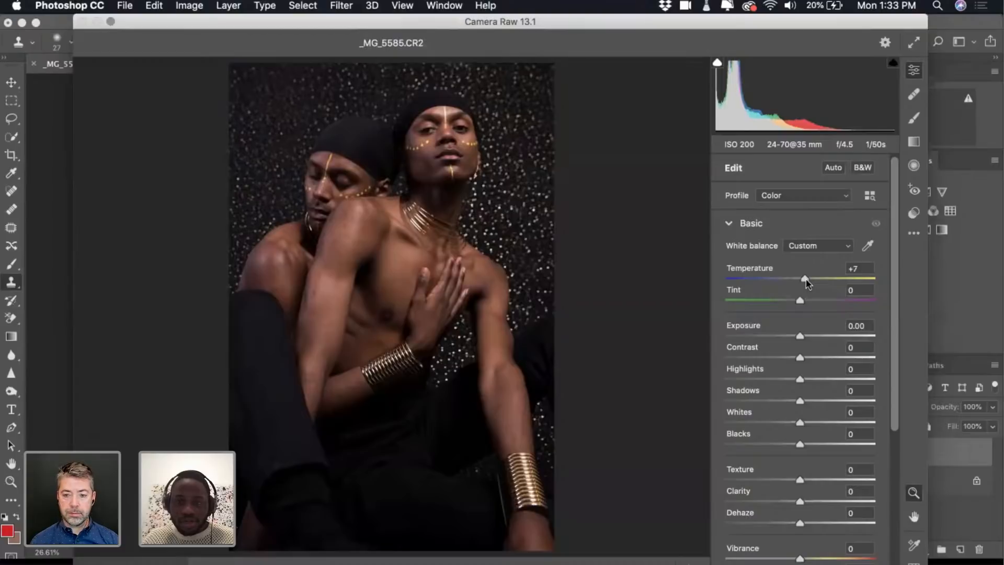
pyautogui.moveTo(807, 284); pyautogui.dragTo(804, 283)
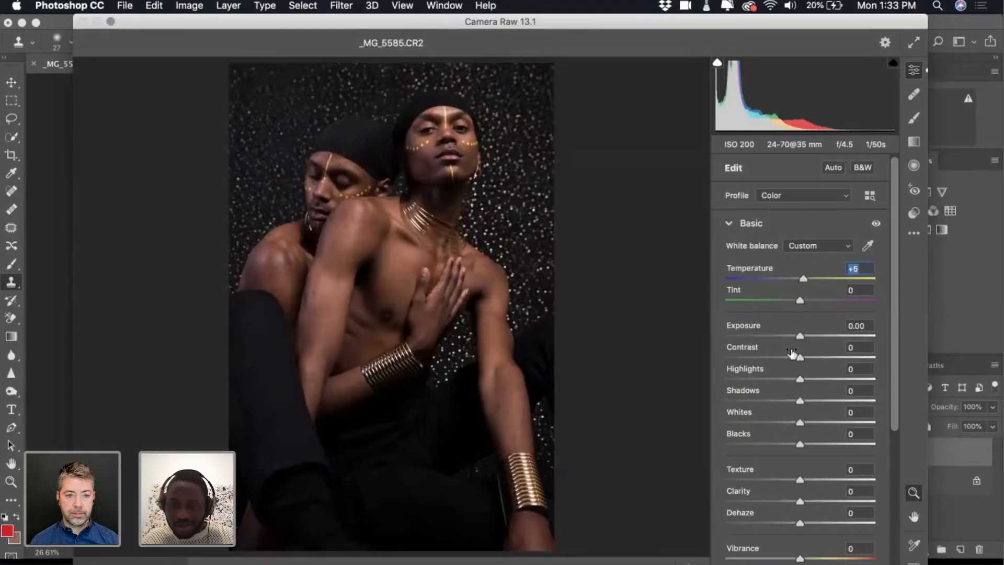
# Set Contrast to +8 and Vibrance to +8 in Camera Raw, apply the filter, and merge the layer into the background
pyautogui.moveTo(800, 358); pyautogui.dragTo(806, 358)
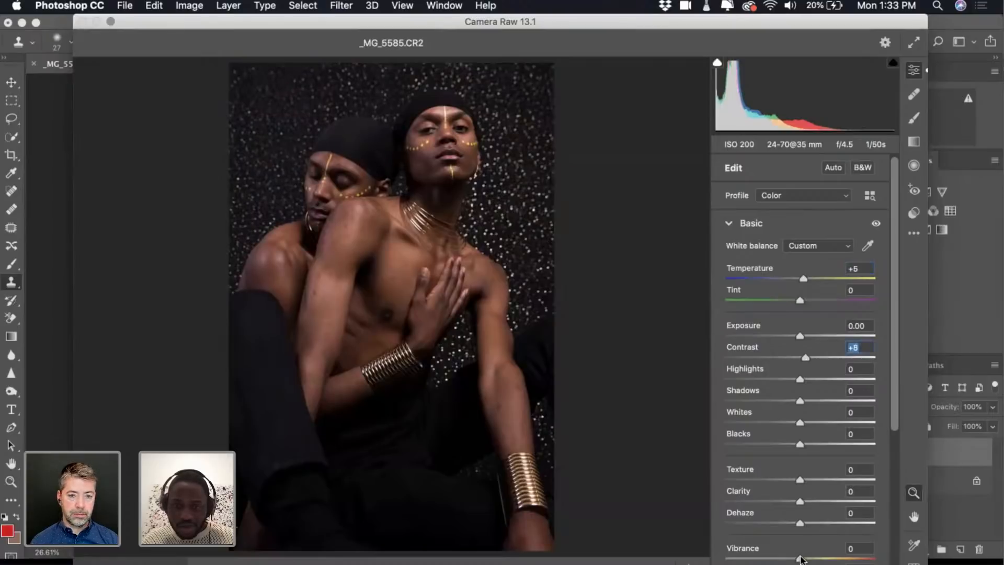
pyautogui.moveTo(800, 559); pyautogui.dragTo(807, 559)
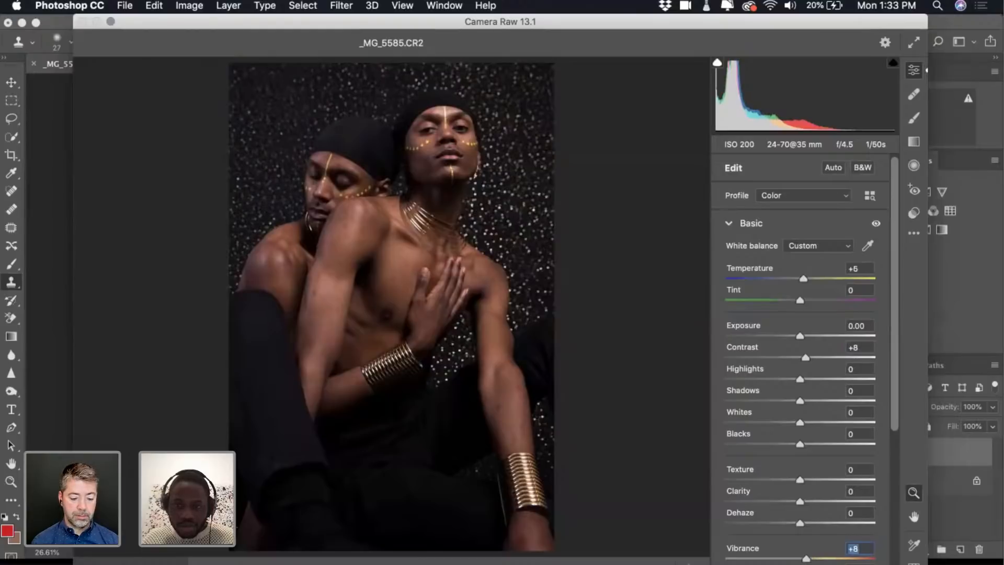
pyautogui.press('Return')
pyautogui.press('super+e')
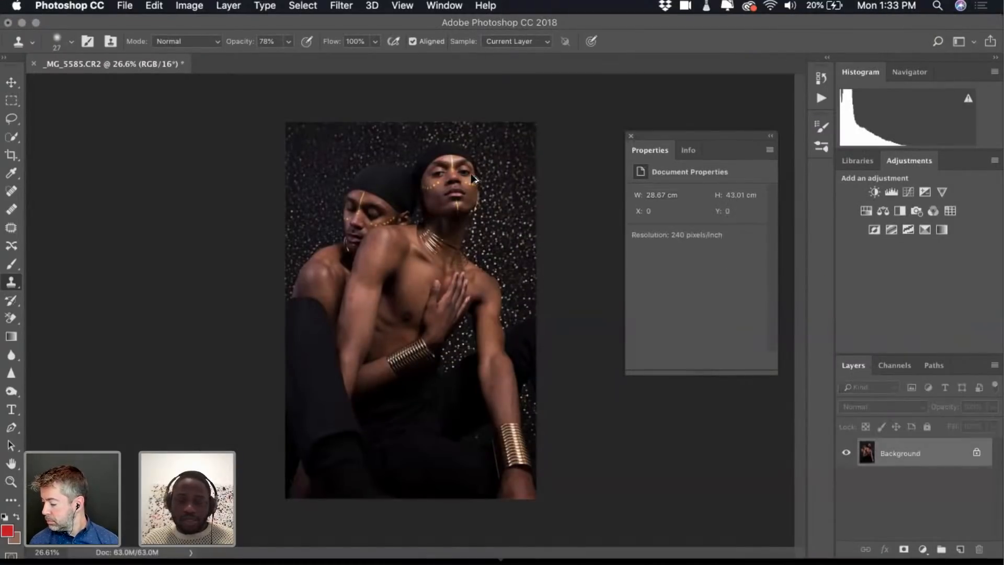
# Duplicate the background, apply a Camera Raw temperature of -2 to the copy, and merge it back down
pyautogui.press('super+j')
pyautogui.press('shift+super+a')
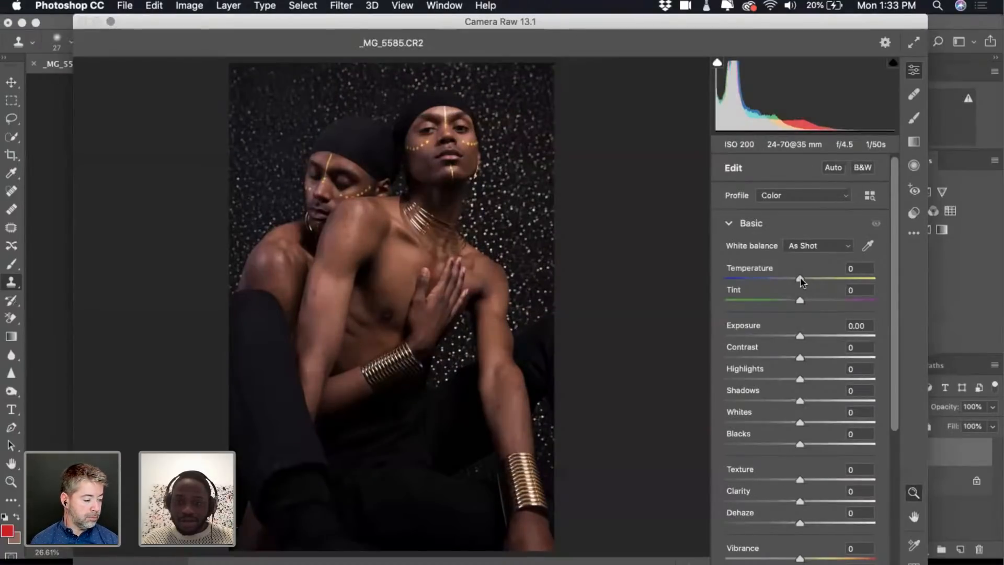
pyautogui.moveTo(801, 278); pyautogui.dragTo(799, 278)
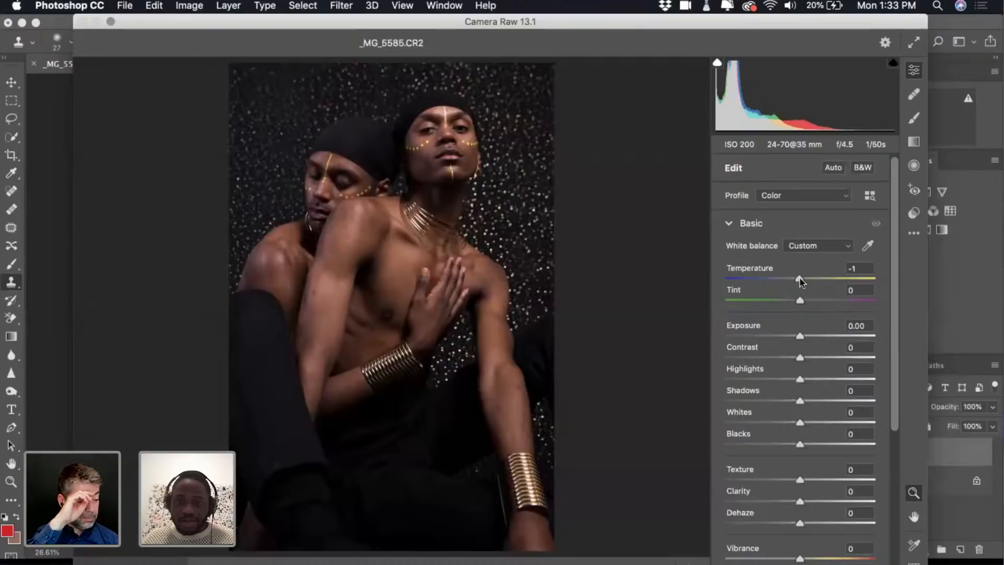
pyautogui.moveTo(799, 279); pyautogui.dragTo(799, 278)
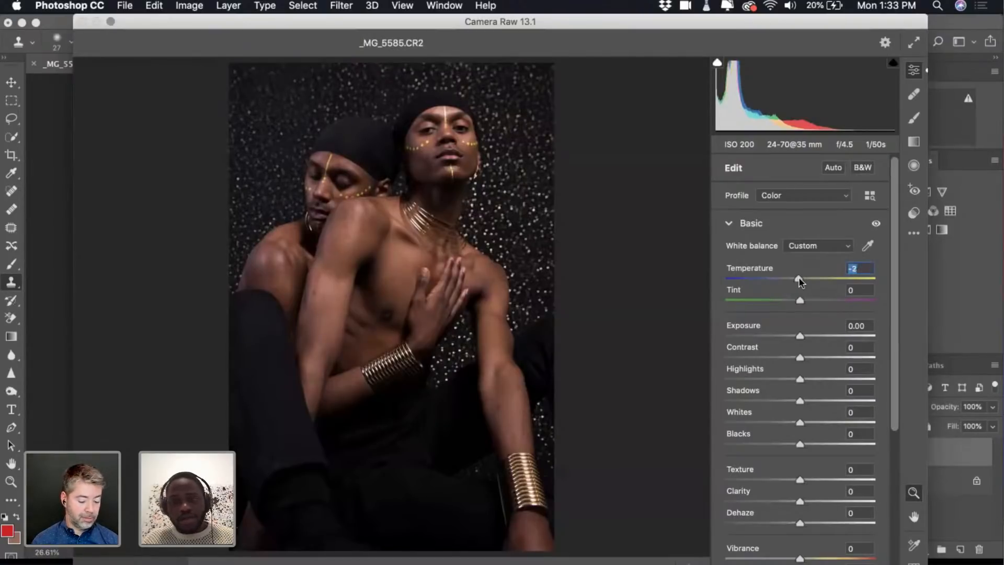
pyautogui.press('Return')
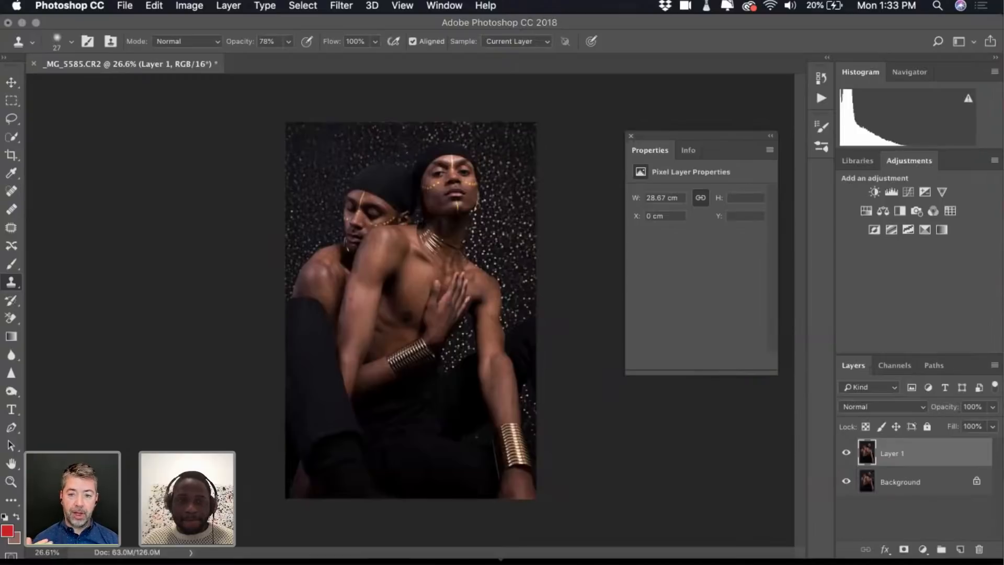
pyautogui.press('super+e')
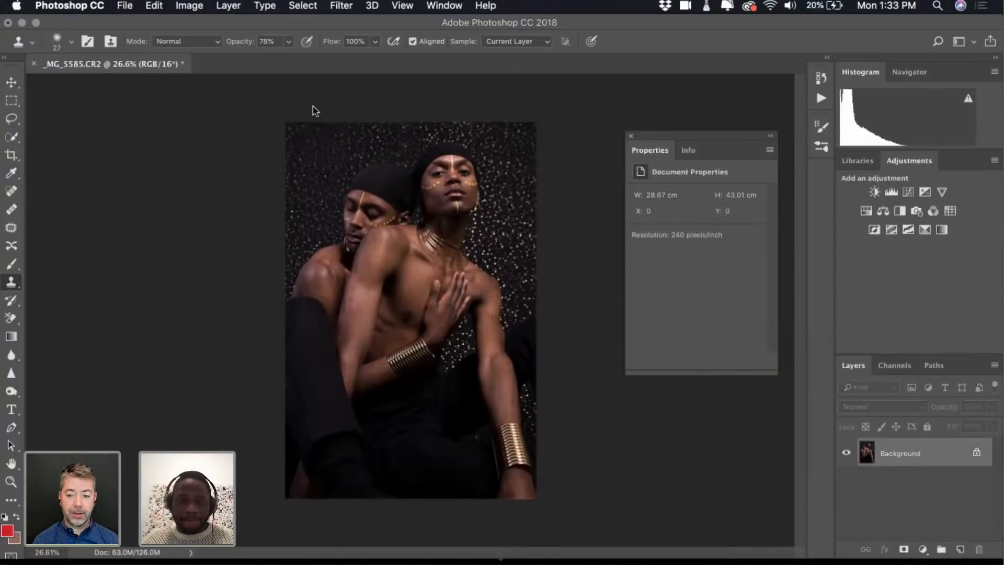
# Save the retouched photo of the two men
pyautogui.click(125, 5)
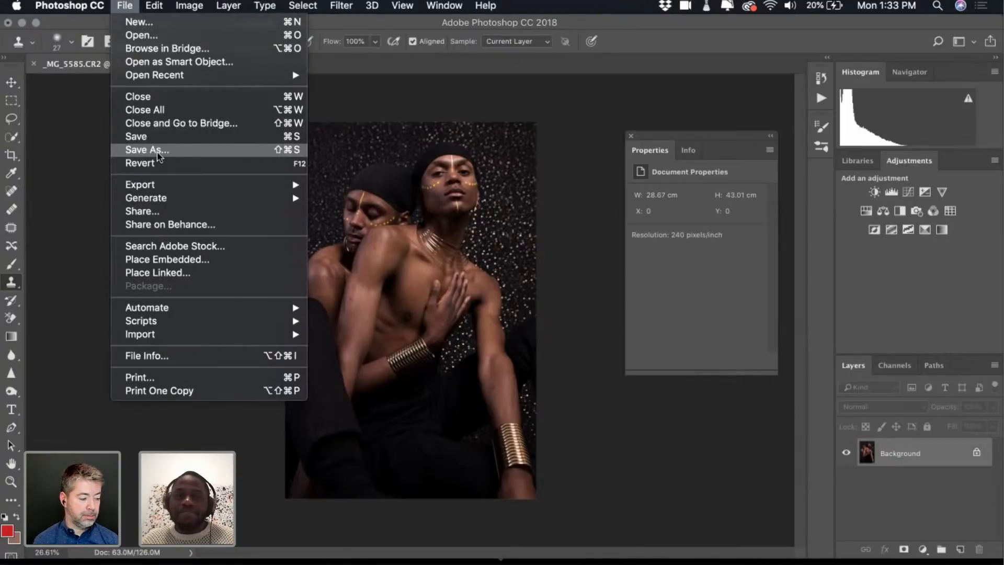
pyautogui.click(449, 122)
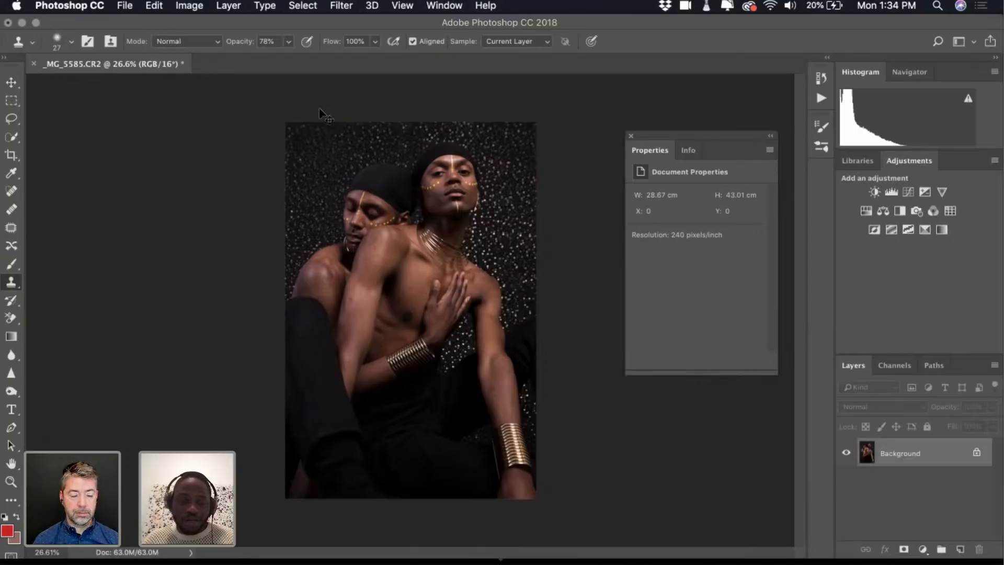
pyautogui.click(125, 6)
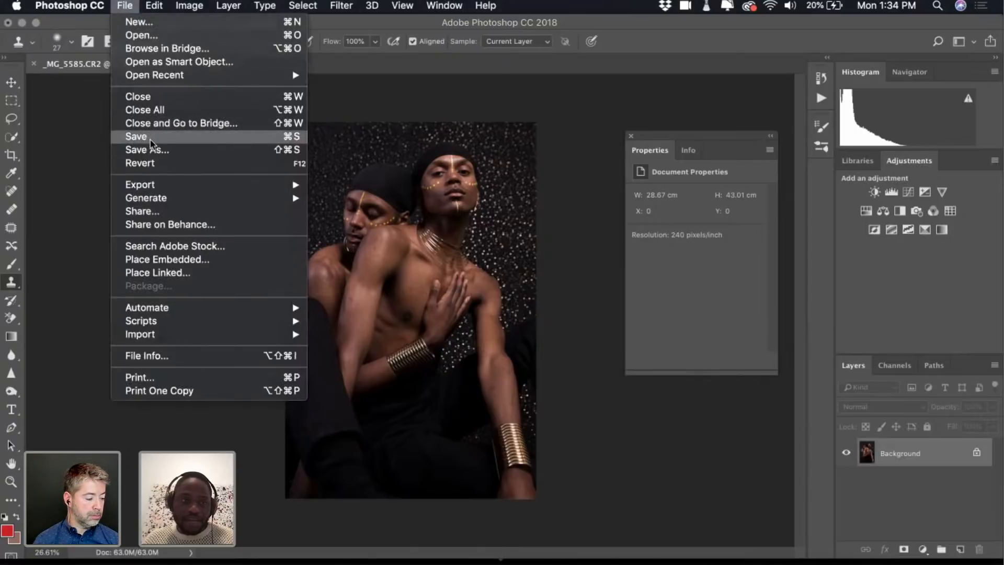
pyautogui.click(135, 134)
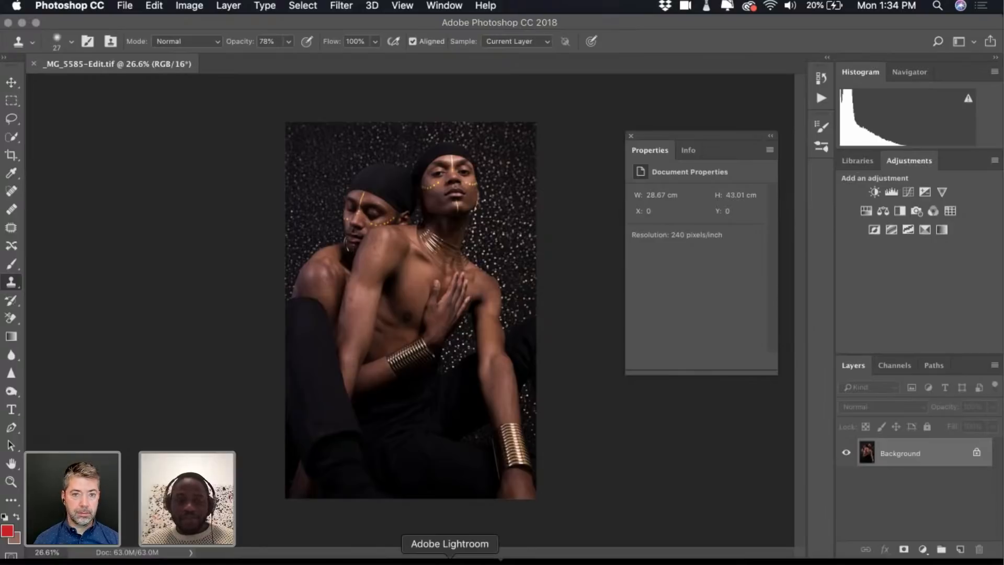
# Switch to Lightroom and set the Highlights of _MG_5585-Edit.tif to -25
pyautogui.click(450, 560)
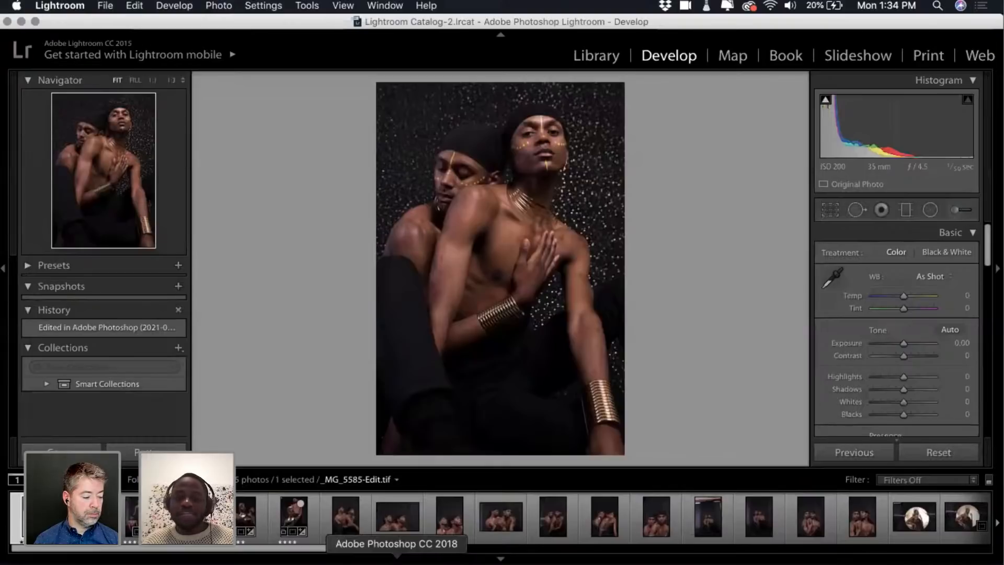
pyautogui.click(397, 560)
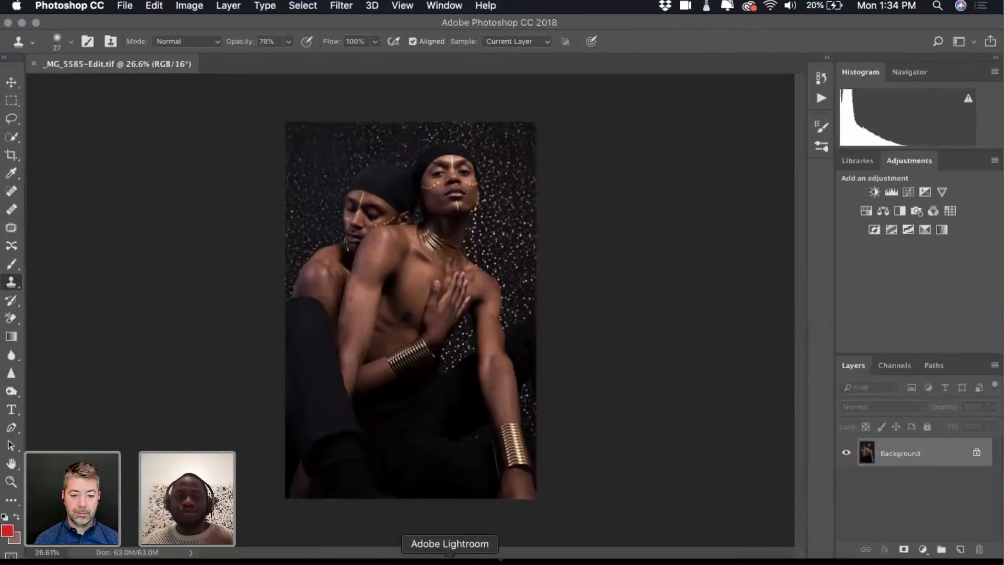
pyautogui.click(449, 559)
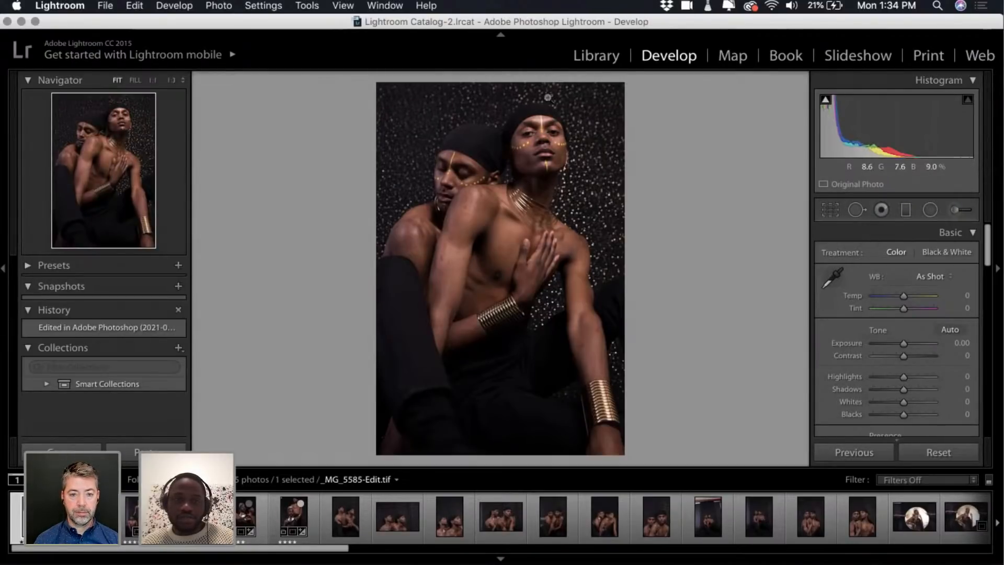
pyautogui.moveTo(893, 378); pyautogui.dragTo(895, 378)
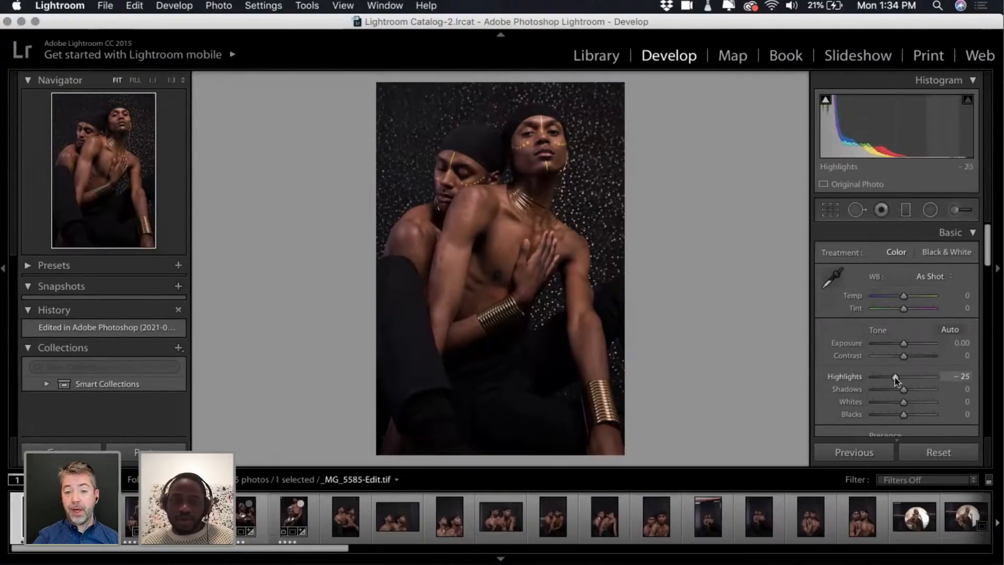
pyautogui.click(396, 560)
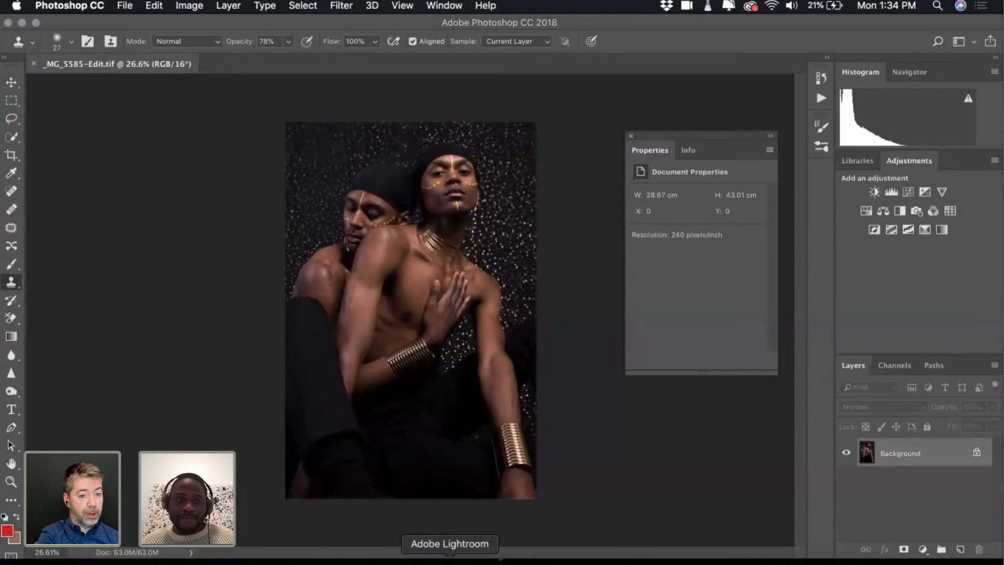
pyautogui.click(448, 560)
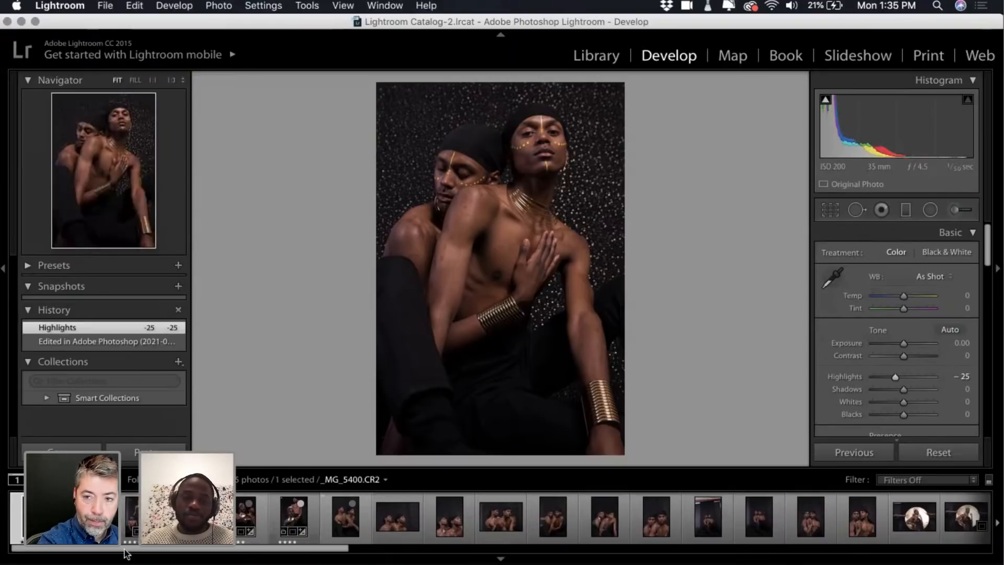
# Browse to _MG_5501.CR2, the woman in front of the gold reflector, and open it in Photoshop despite the compatibility notice
pyautogui.click(131, 520)
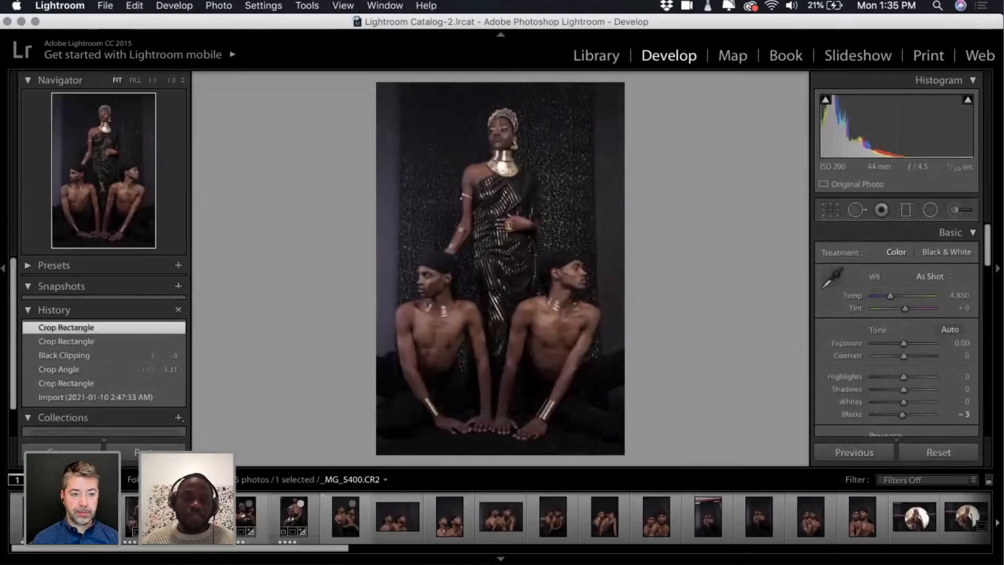
pyautogui.press('Right')
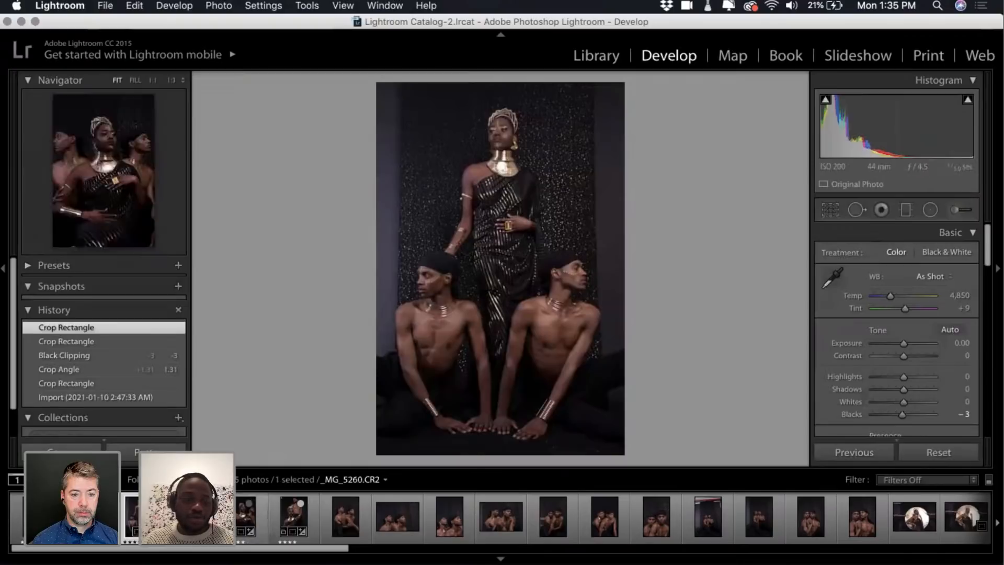
pyautogui.press('Left')
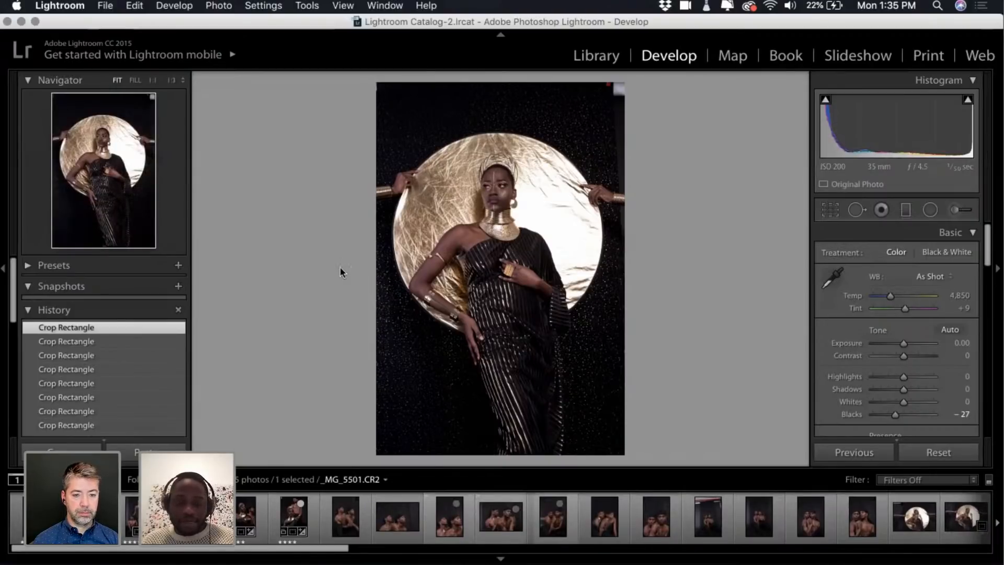
pyautogui.press('super+e')
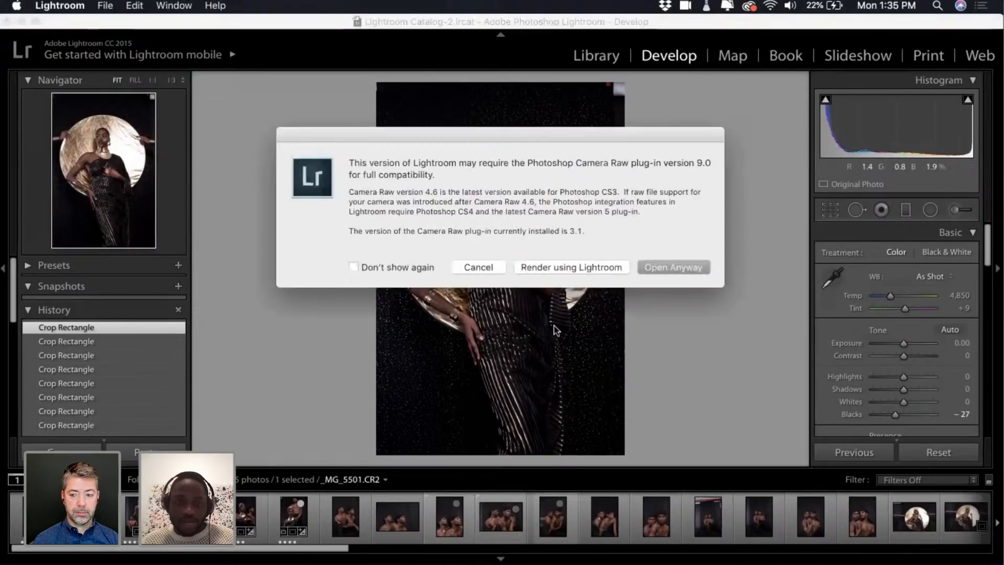
pyautogui.click(665, 264)
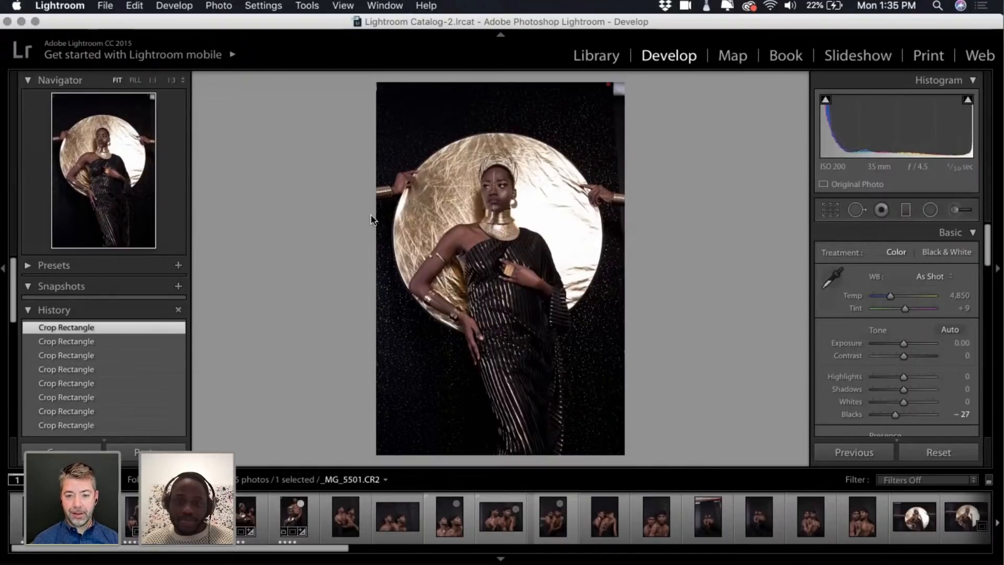
pyautogui.press('super+Tab')
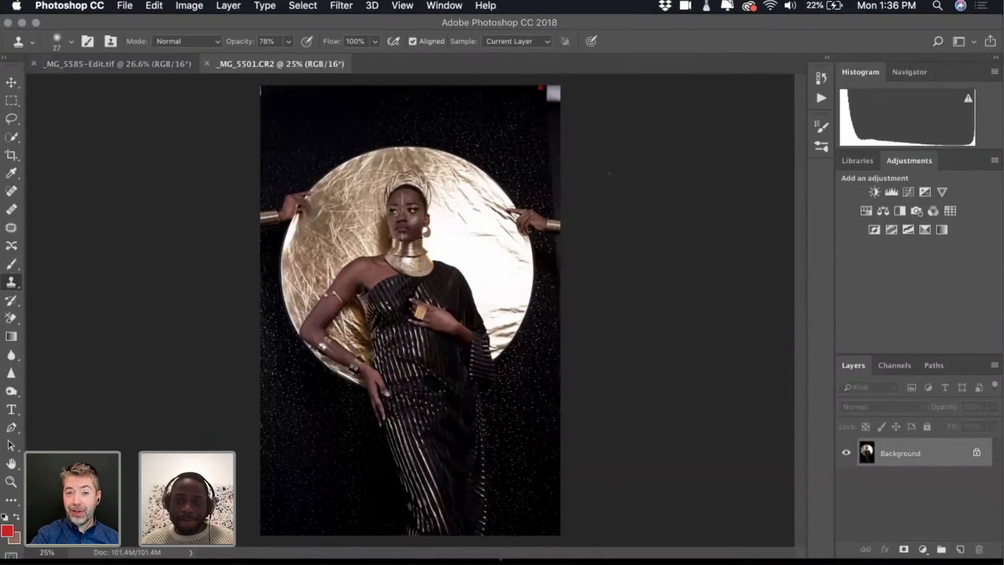
# Close the floating document properties, duplicate the background layer, and activate the Clone Stamp tool
pyautogui.click(631, 136)
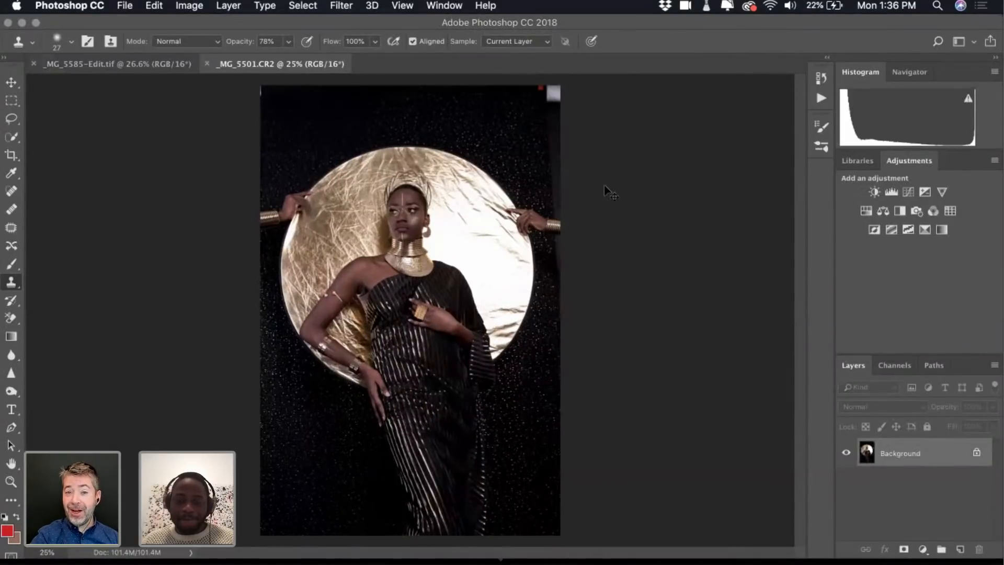
pyautogui.press('super+j')
pyautogui.press('super+t')
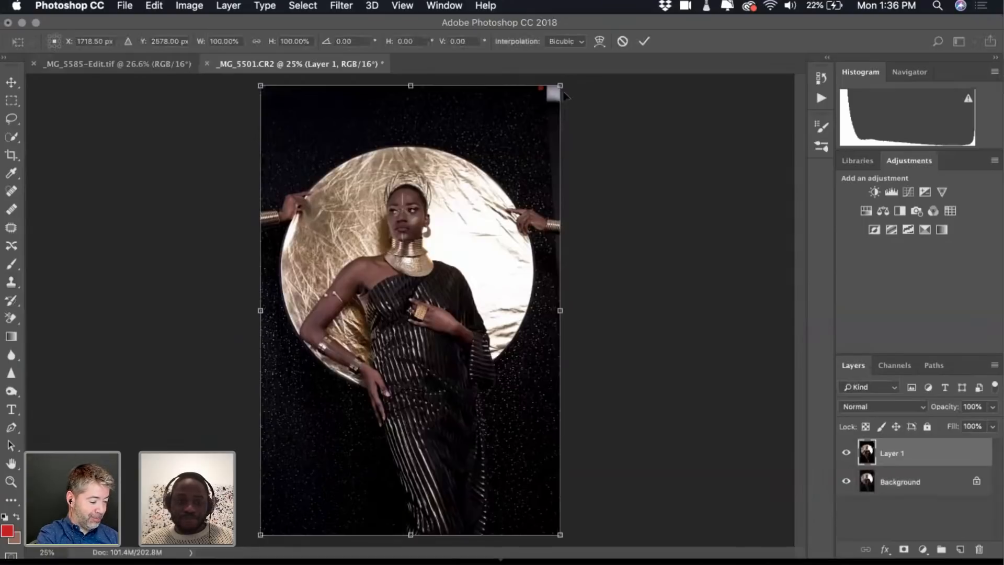
pyautogui.press('Return')
pyautogui.press('s')
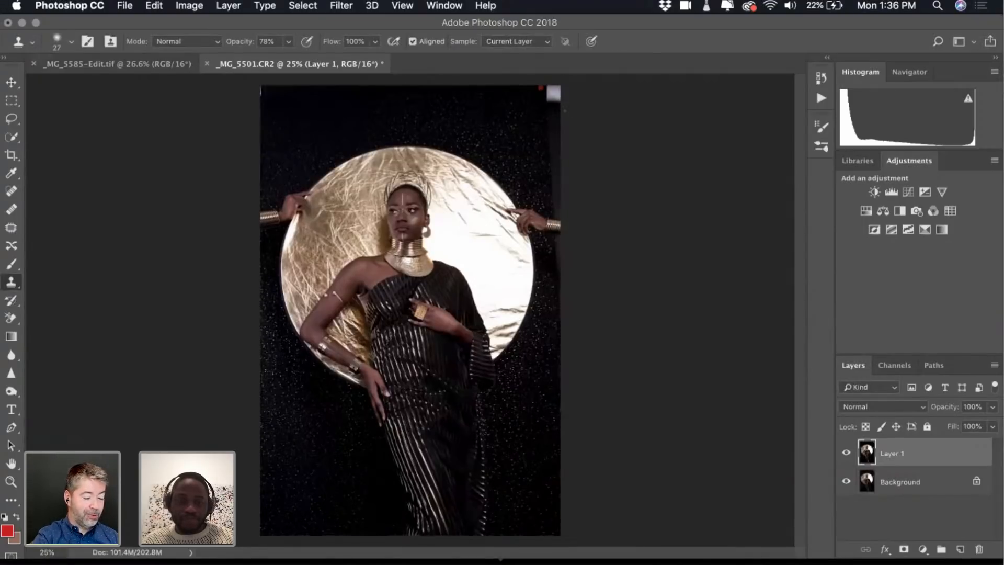
pyautogui.scroll(2, 274, 96)
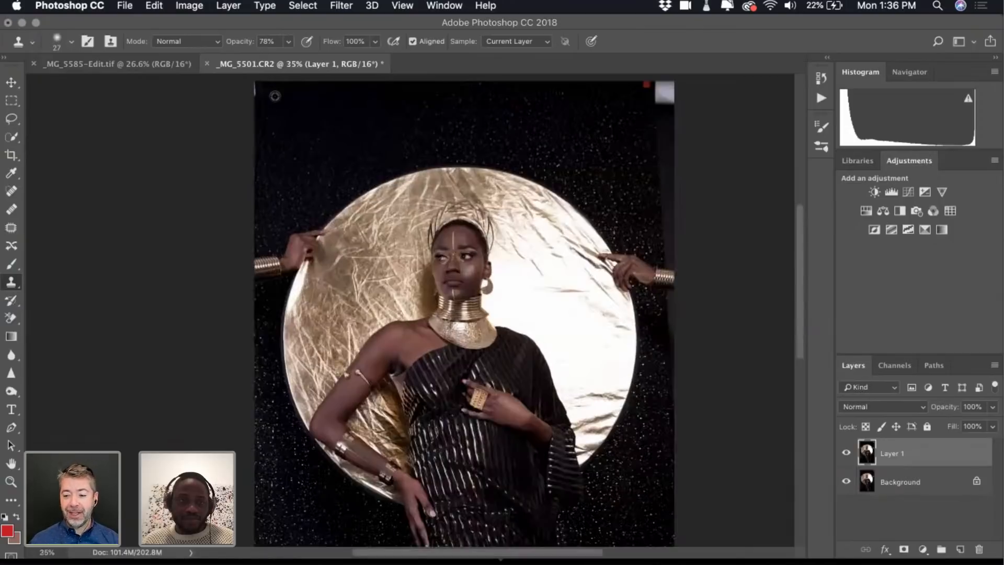
pyautogui.scroll(-2, 275, 95)
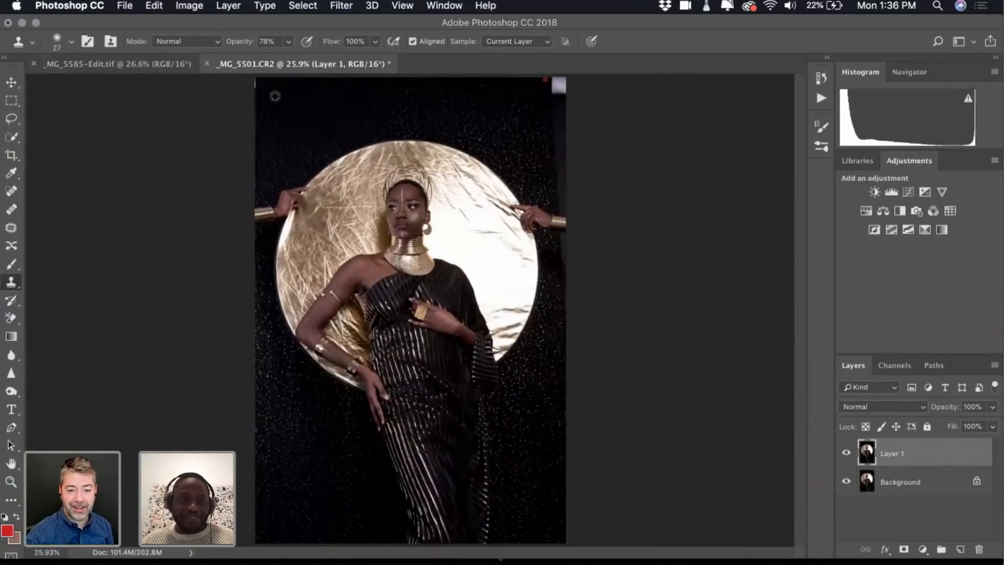
pyautogui.rightClick(274, 96)
pyautogui.click(215, 126)
pyautogui.scroll(-2, 230, 151)
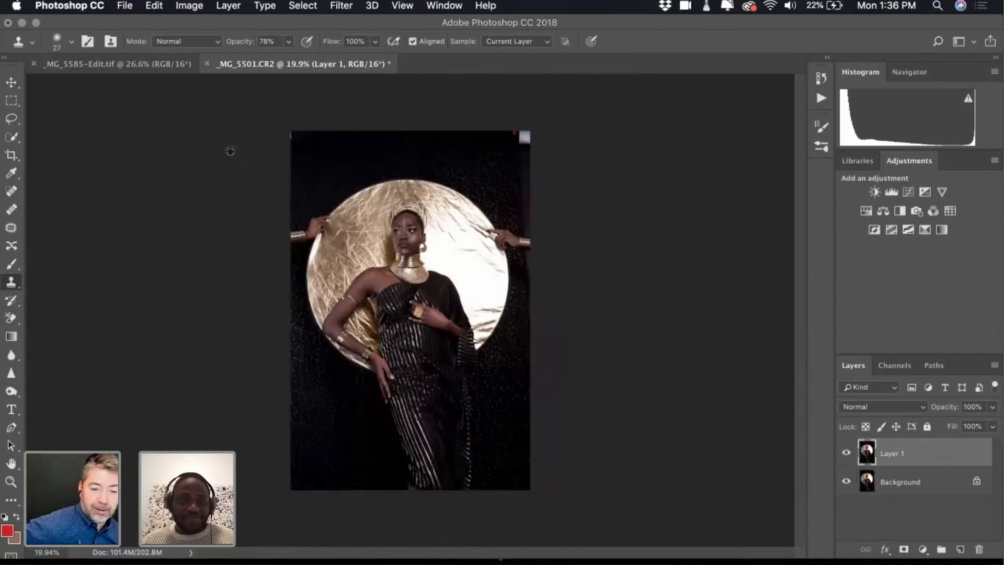
pyautogui.scroll(2, 230, 152)
pyautogui.scroll(-2, 230, 151)
pyautogui.scroll(2, 230, 151)
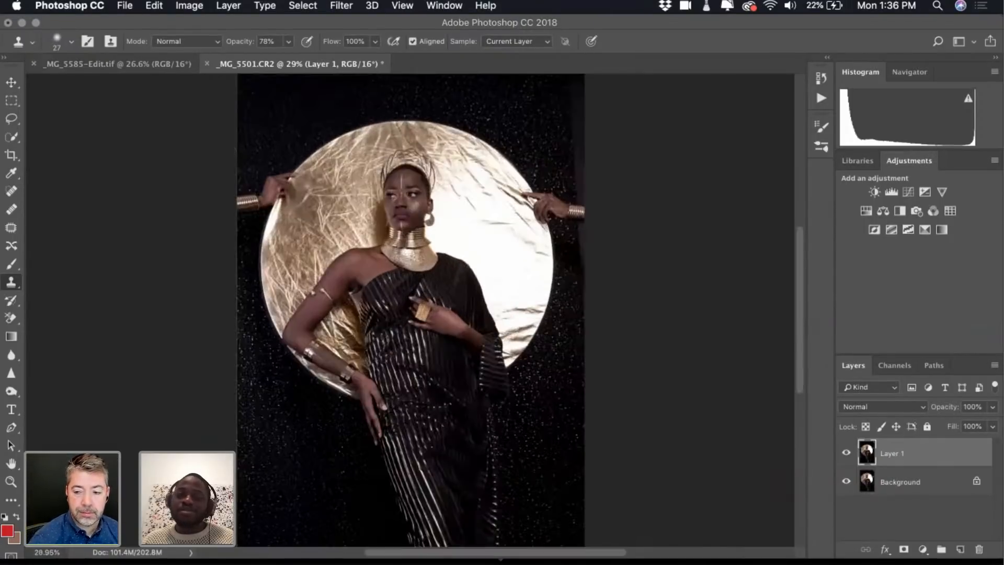
pyautogui.scroll(3, 235, 150)
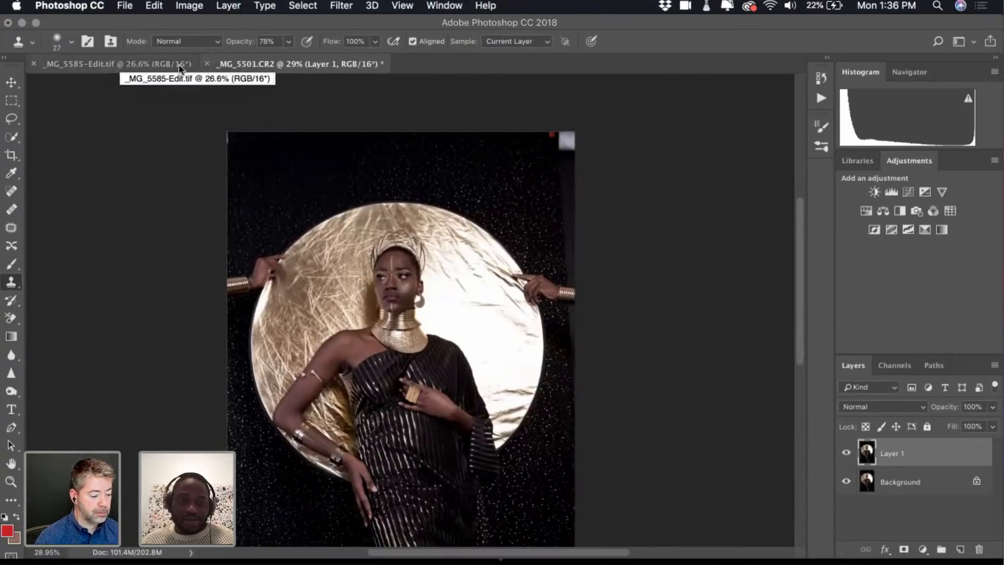
# Close the _MG_5585-Edit.tif document, leaving the gold reflector photo open
pyautogui.click(157, 64)
pyautogui.click(33, 63)
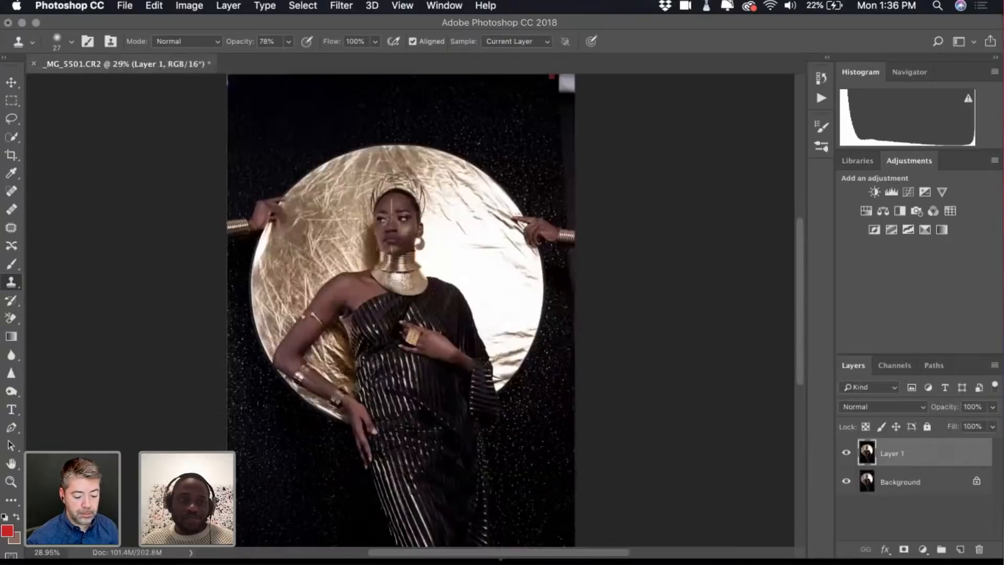
pyautogui.scroll(3, 385, 220)
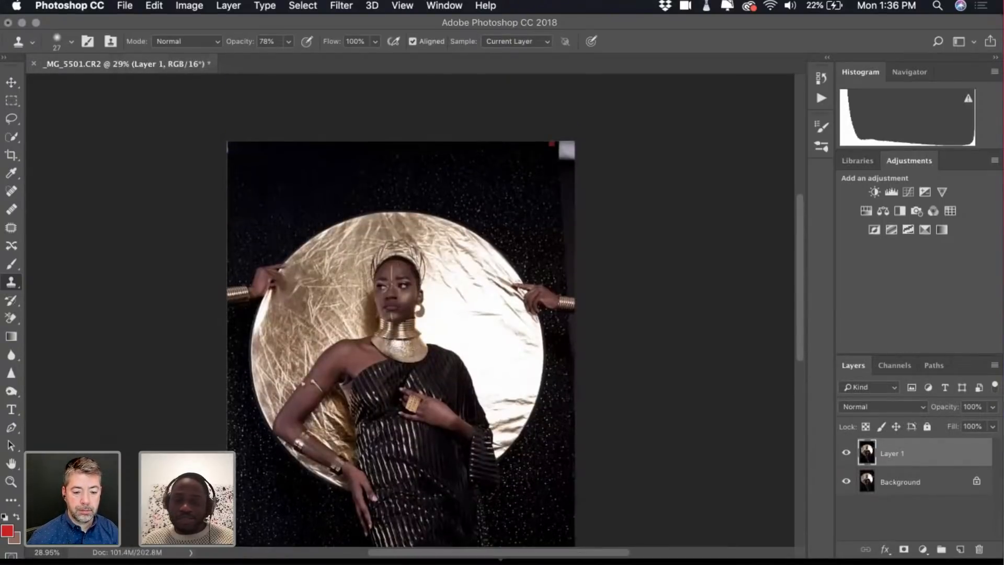
pyautogui.scroll(-2, 410, 310)
pyautogui.hscroll(-8, 409, 310)
pyautogui.hscroll(6, 410, 310)
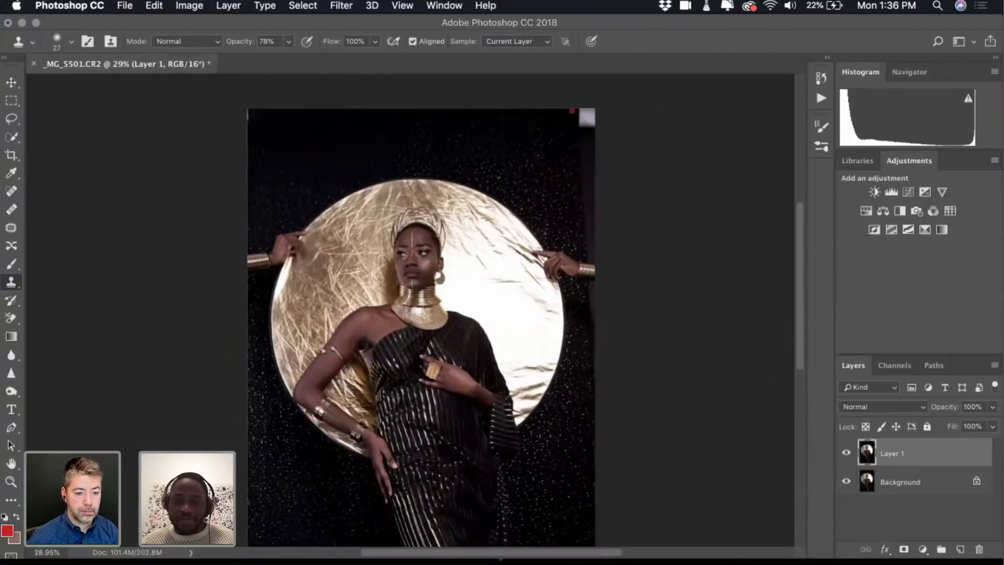
# Set the Clone Stamp brush size to 95 px for cleaning the backdrop at the photo's upper-left corner
pyautogui.hscroll(-4, 410, 310)
pyautogui.scroll(-3, 478, 276)
pyautogui.scroll(4, 479, 276)
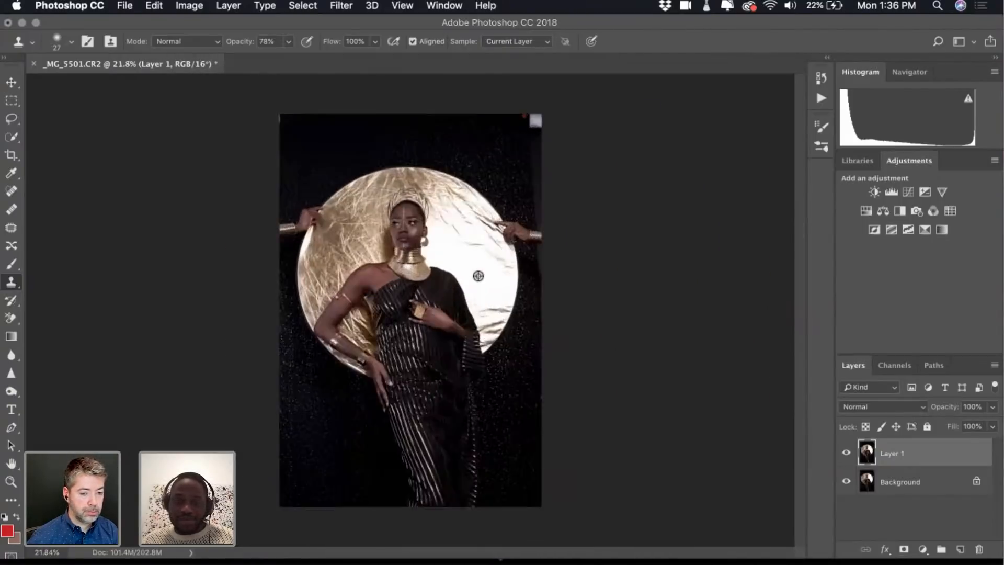
pyautogui.scroll(2, 505, 335)
pyautogui.hscroll(-5, 506, 334)
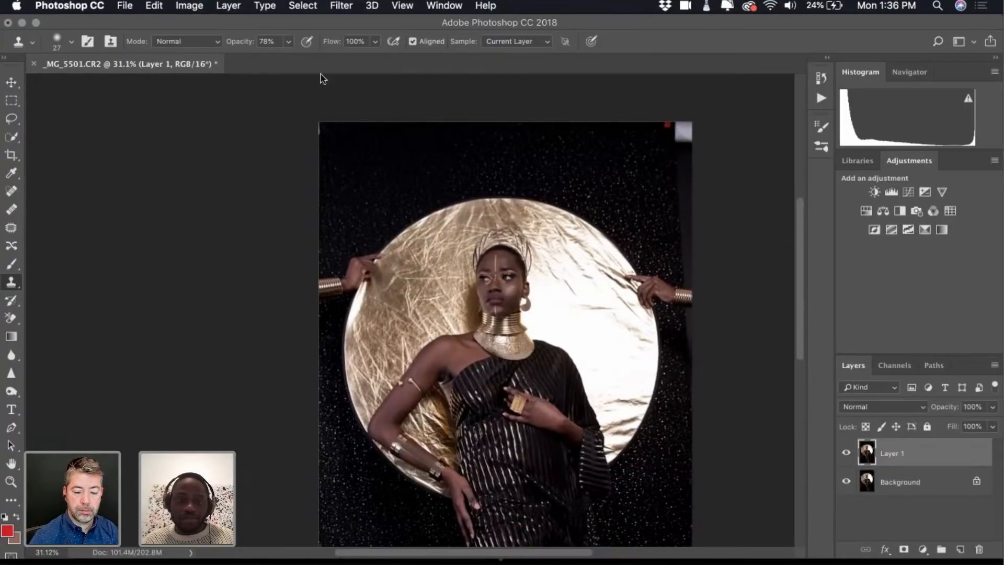
pyautogui.scroll(6, 320, 123)
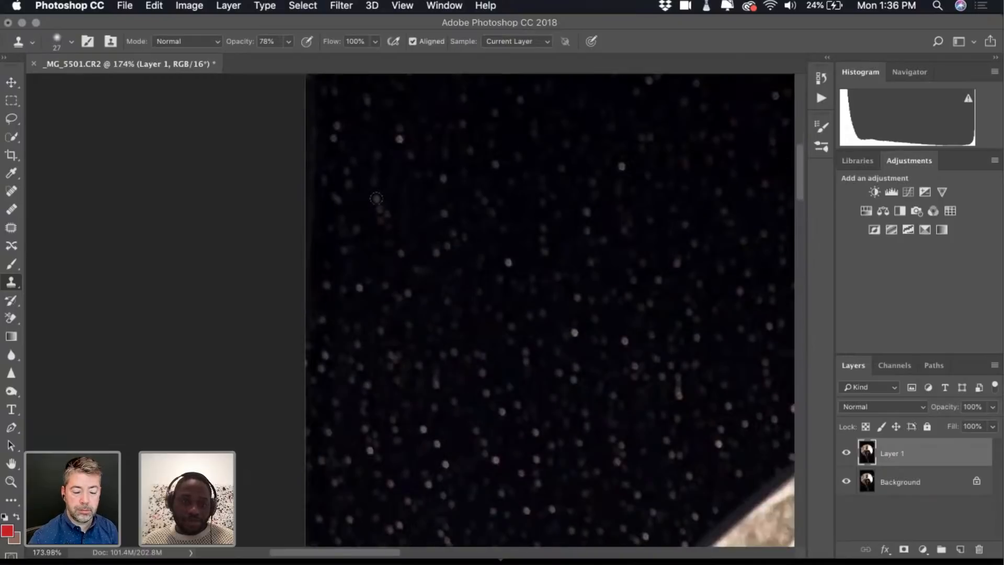
pyautogui.scroll(3, 376, 198)
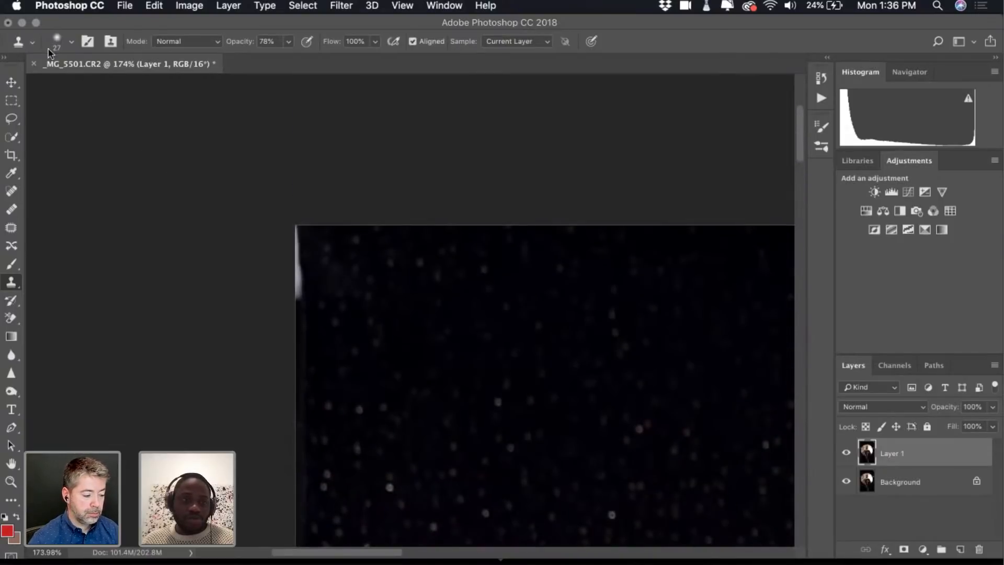
pyautogui.click(67, 45)
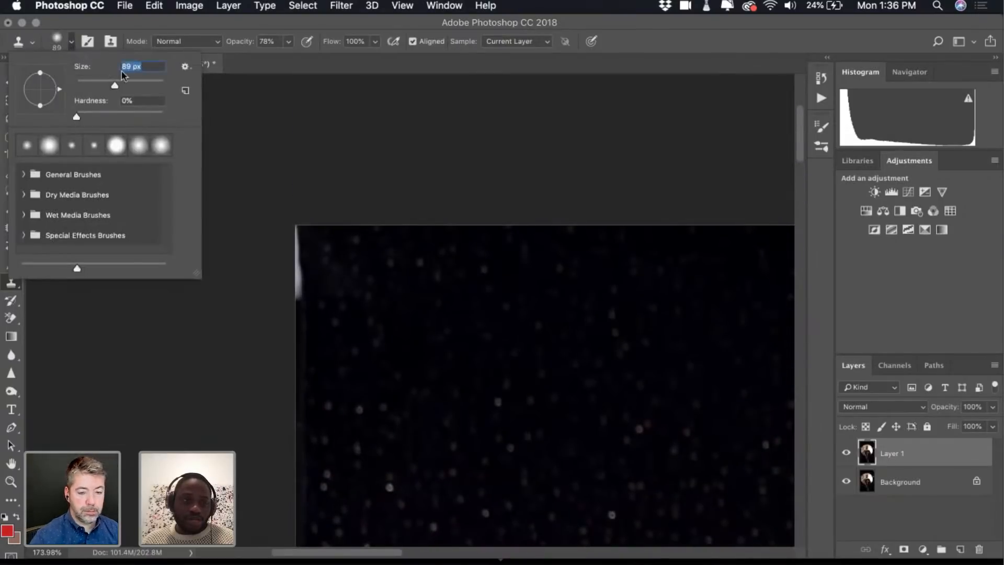
pyautogui.moveTo(114, 81); pyautogui.dragTo(114, 86)
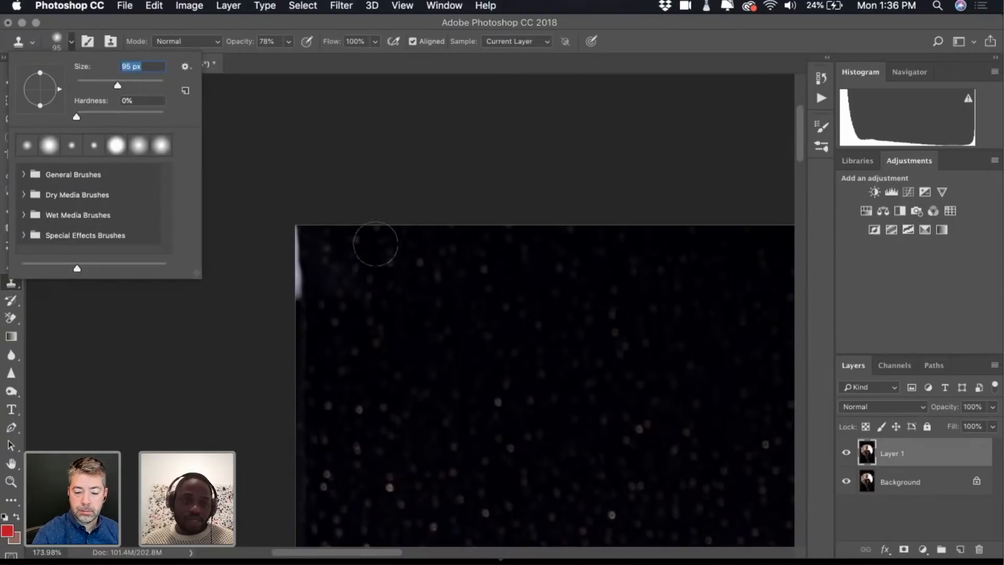
pyautogui.click(66, 43)
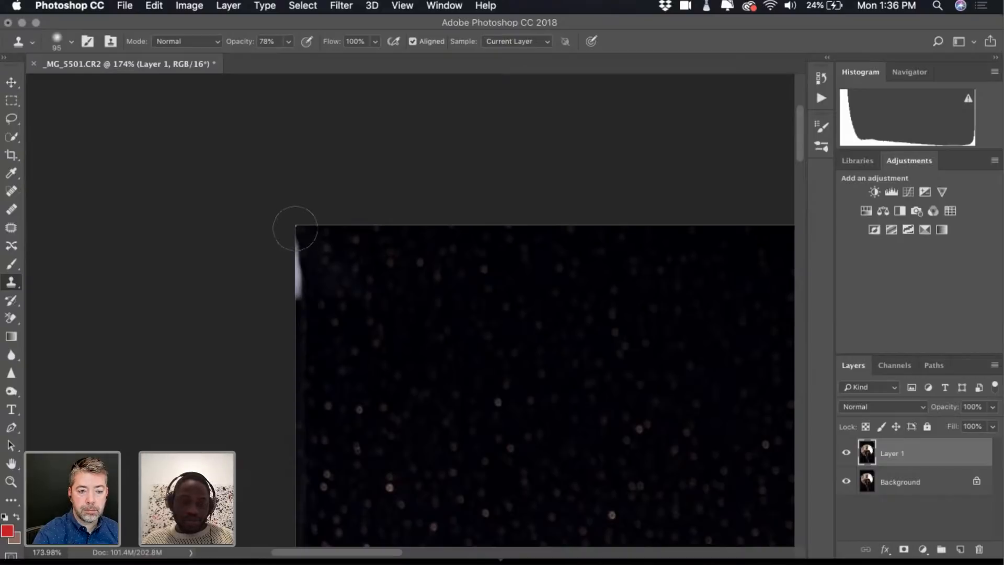
# Undo the partly transparent cloning and cover the white sliver at the photo's upper-left corner with the Clone Stamp at 100% opacity
pyautogui.scroll(-4, 294, 229)
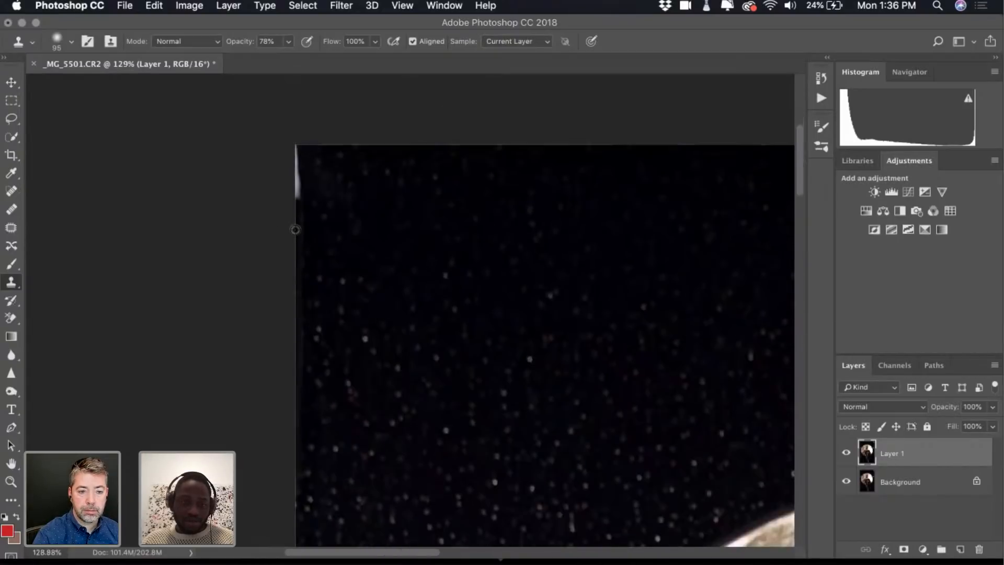
pyautogui.scroll(-2, 295, 230)
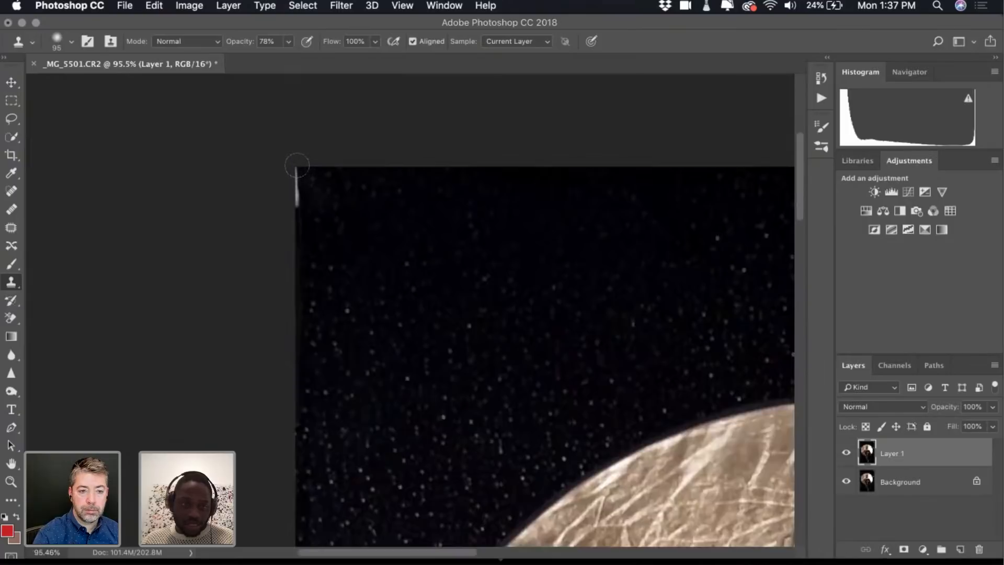
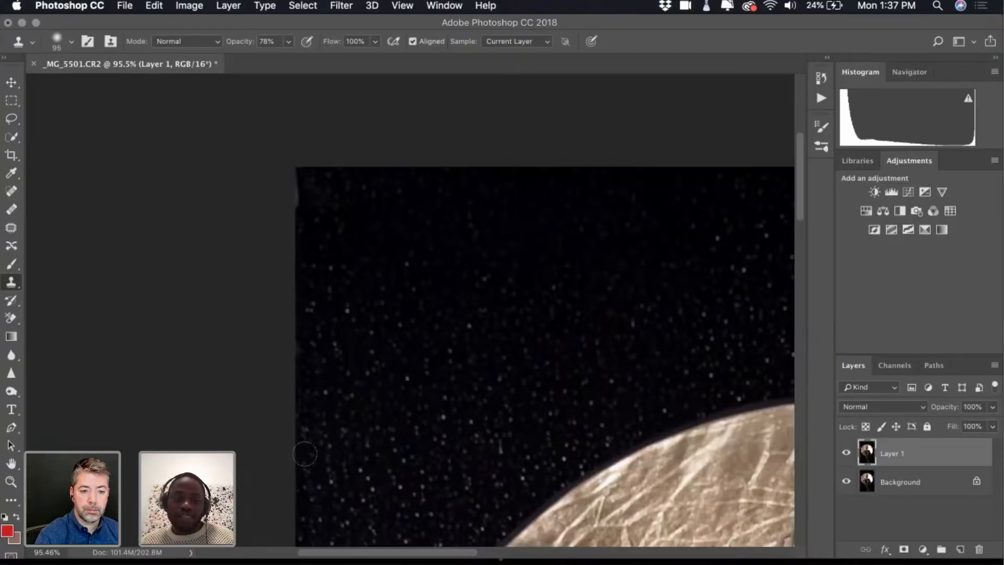
pyautogui.press('super+z')
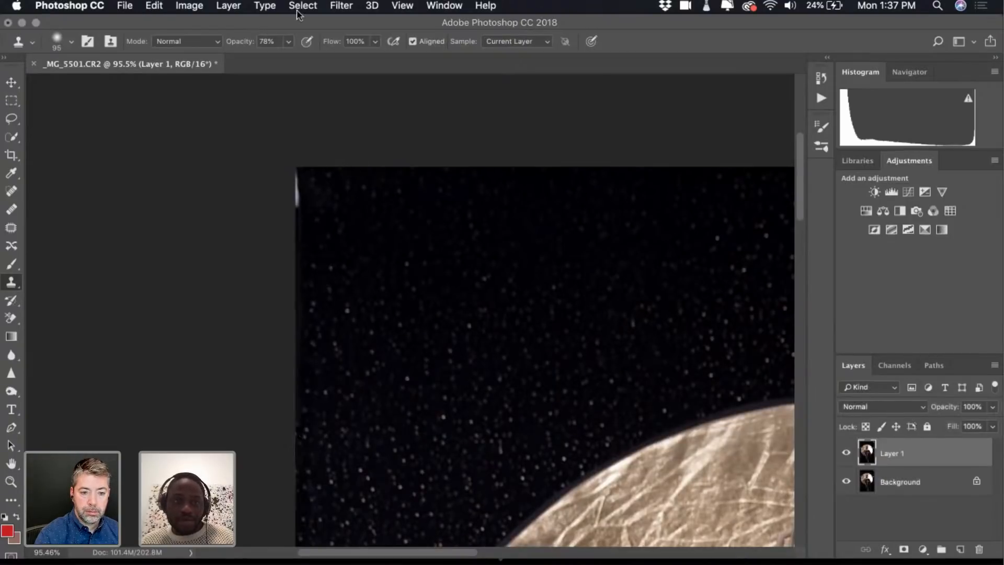
pyautogui.click(287, 42)
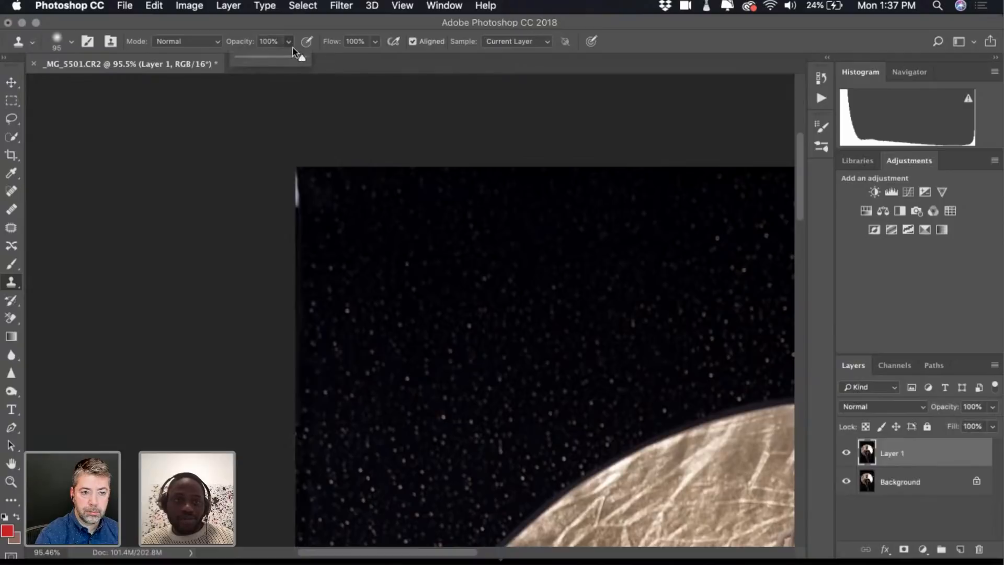
pyautogui.click(287, 45)
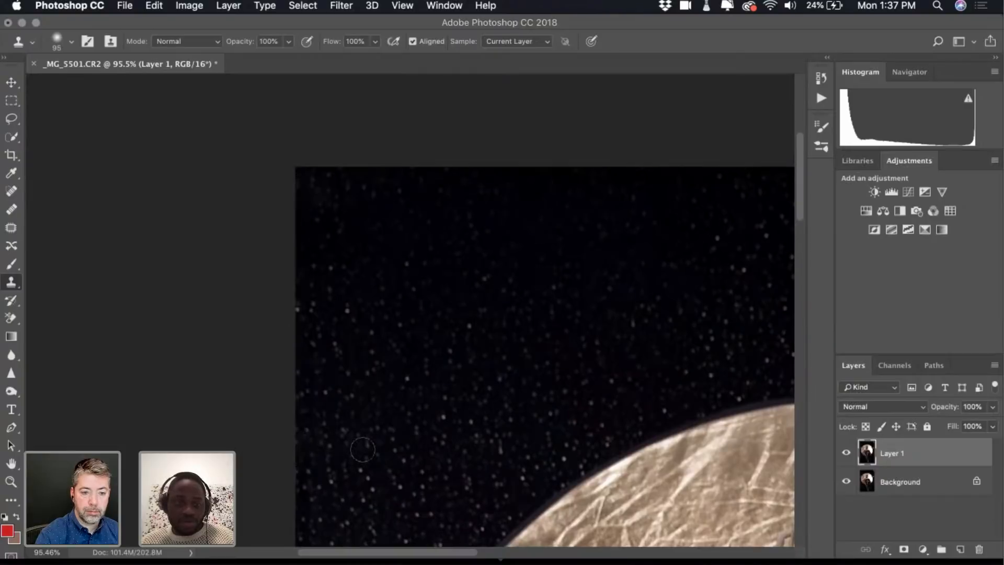
# Compare the cleaned upper-left corner with the original photo by hiding and reshowing Layer 1
pyautogui.scroll(-4, 363, 450)
pyautogui.scroll(5, 363, 450)
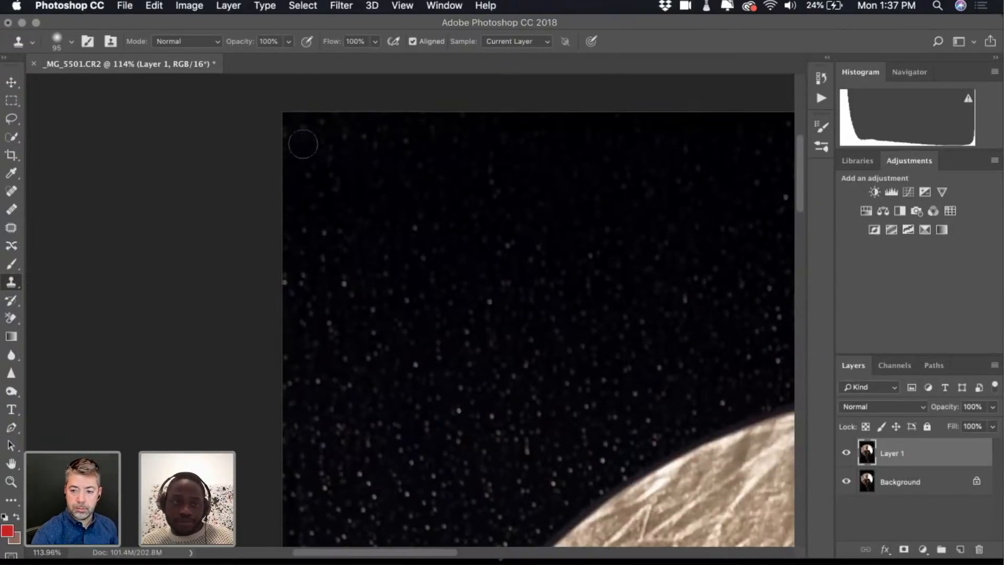
pyautogui.scroll(-4, 427, 253)
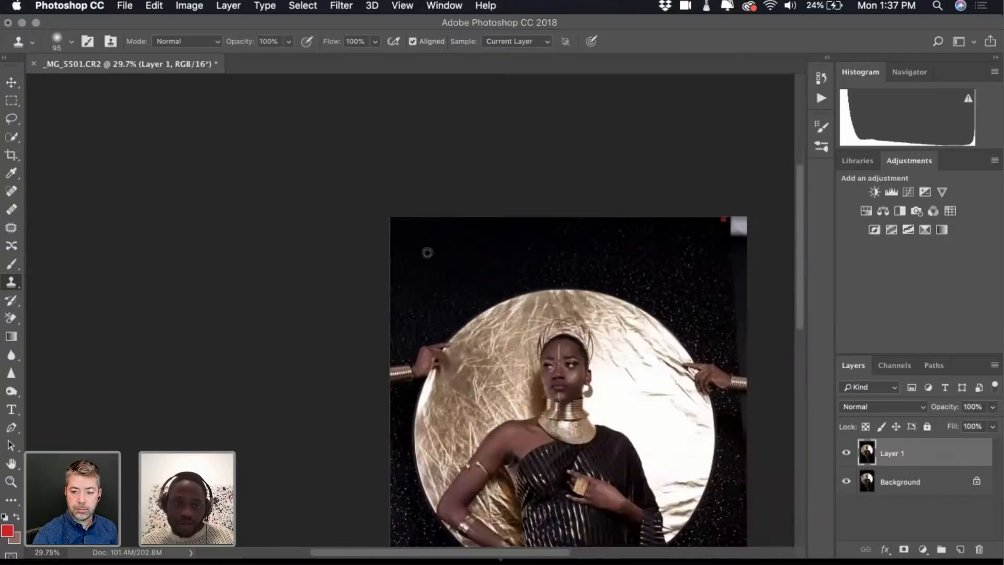
pyautogui.scroll(1, 427, 252)
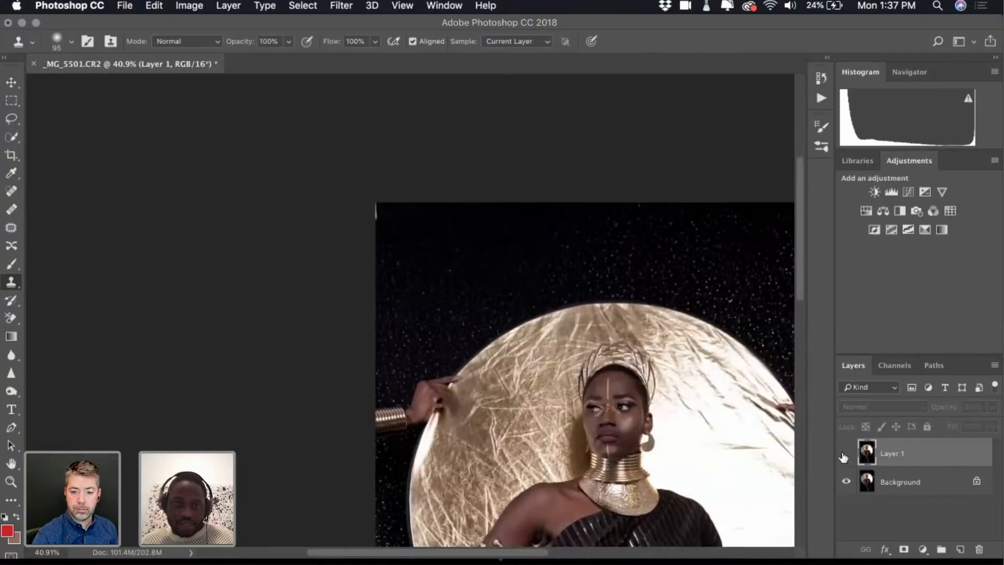
# Examine the bare strip beside the sparkly backdrop along the photo's right edge, above and below the bracelet
pyautogui.hscroll(10, 549, 260)
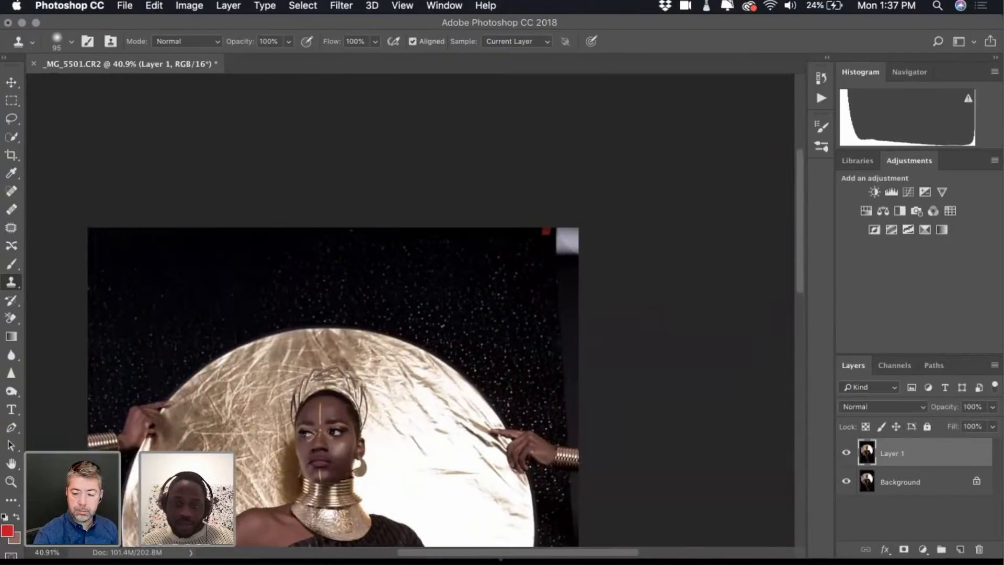
pyautogui.scroll(4, 555, 345)
pyautogui.scroll(2, 552, 369)
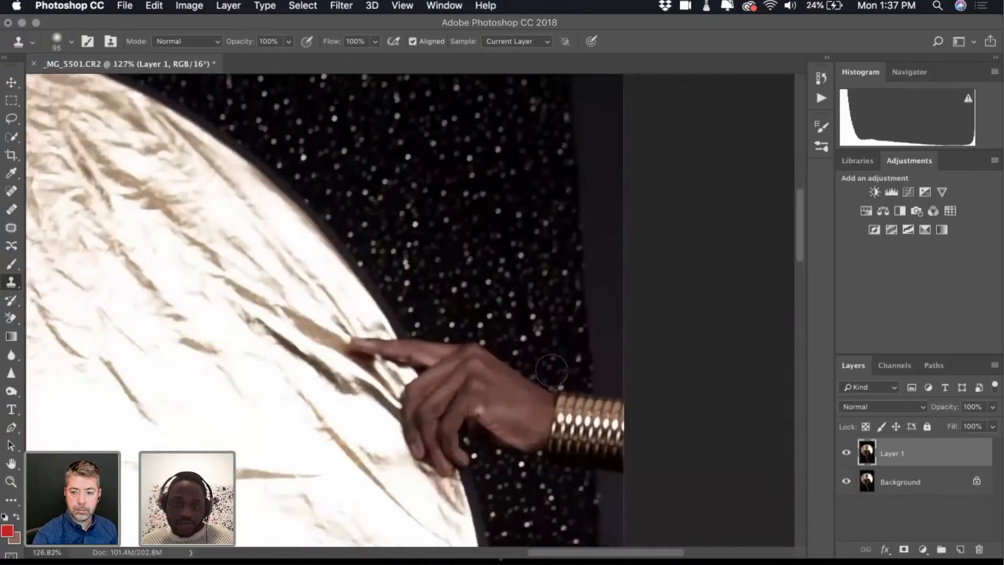
pyautogui.hscroll(5, 549, 368)
pyautogui.scroll(-3, 550, 369)
pyautogui.hscroll(1, 454, 384)
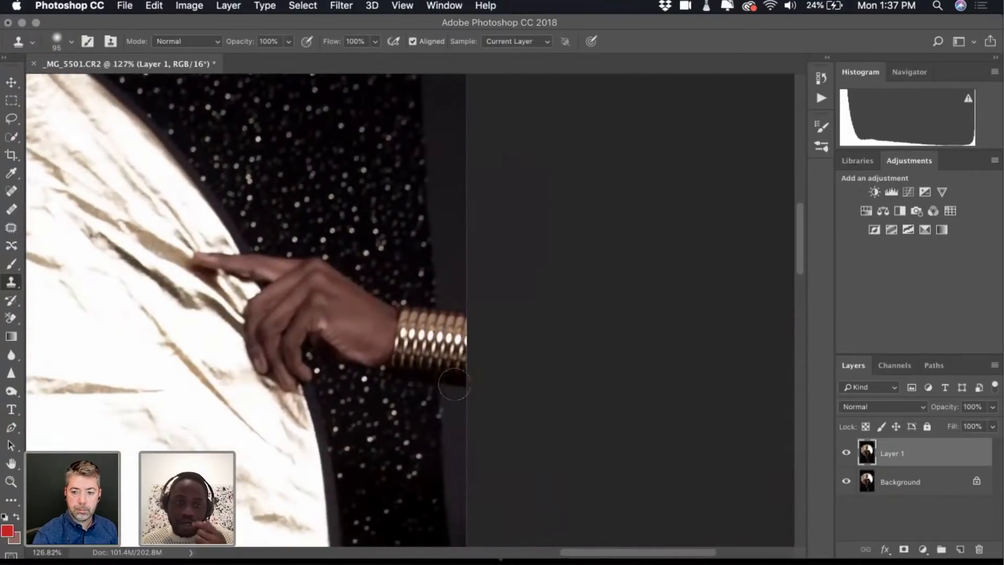
pyautogui.scroll(-5, 453, 384)
pyautogui.hscroll(2, 452, 385)
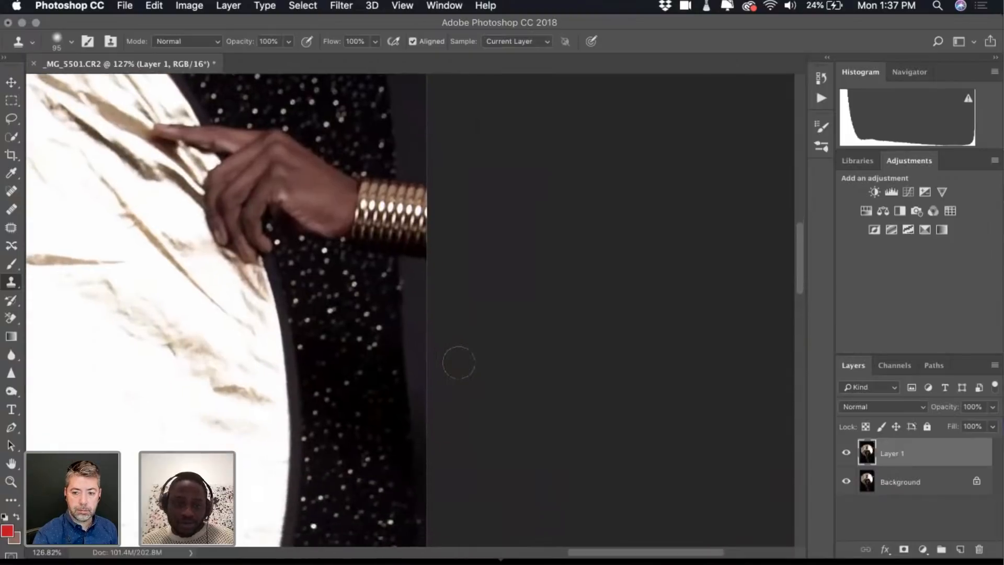
pyautogui.scroll(-8, 458, 362)
pyautogui.hscroll(1, 459, 363)
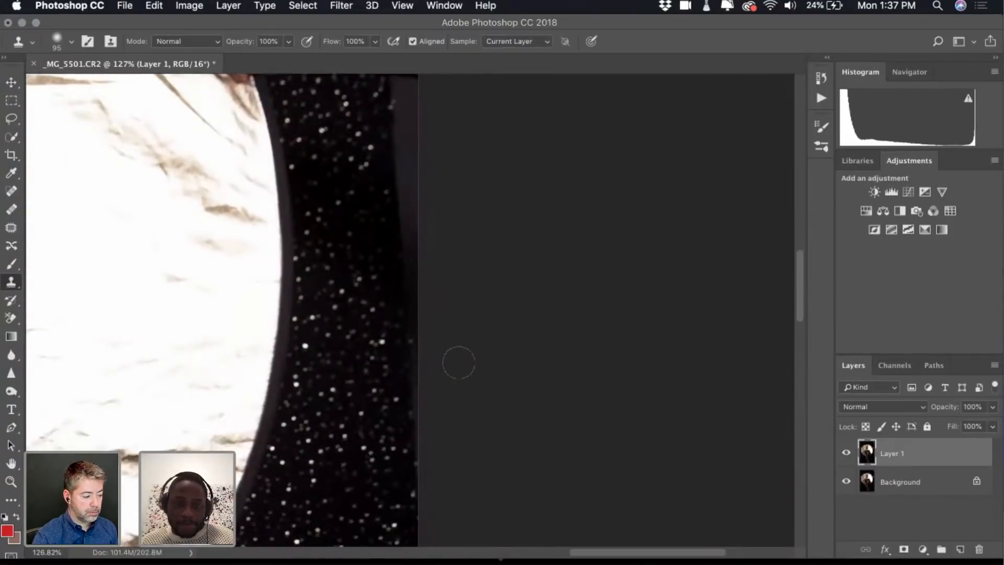
pyautogui.scroll(14, 458, 362)
pyautogui.scroll(-6, 459, 362)
pyautogui.scroll(4, 459, 362)
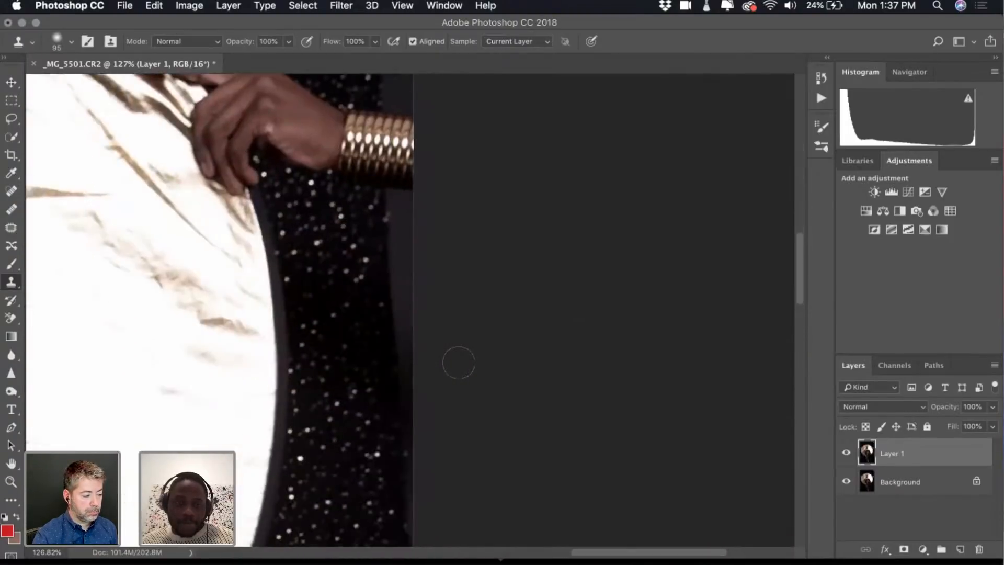
pyautogui.scroll(-4, 459, 363)
pyautogui.scroll(-2, 458, 362)
pyautogui.scroll(5, 459, 362)
pyautogui.scroll(-3, 459, 363)
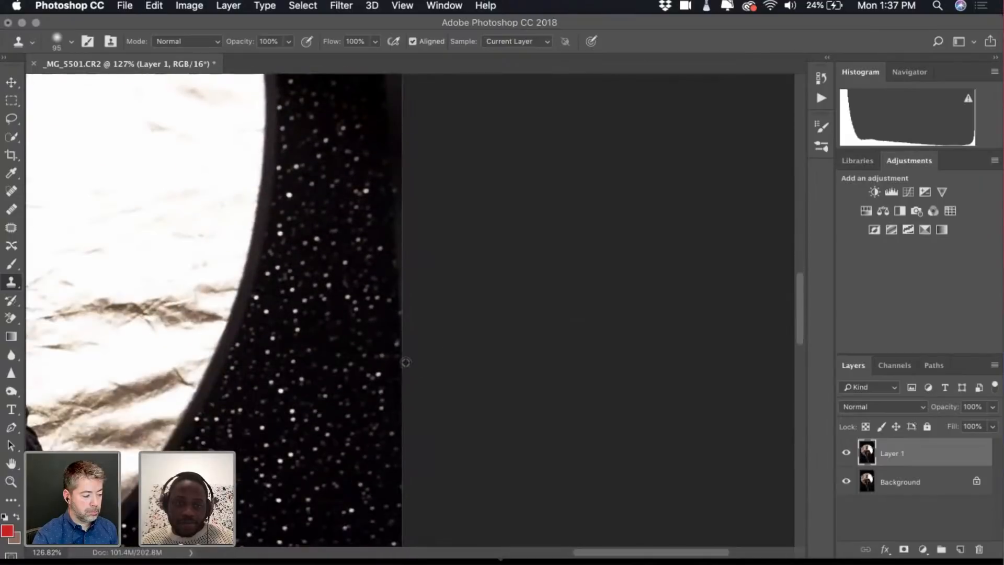
pyautogui.scroll(1, 372, 354)
pyautogui.scroll(2, 373, 354)
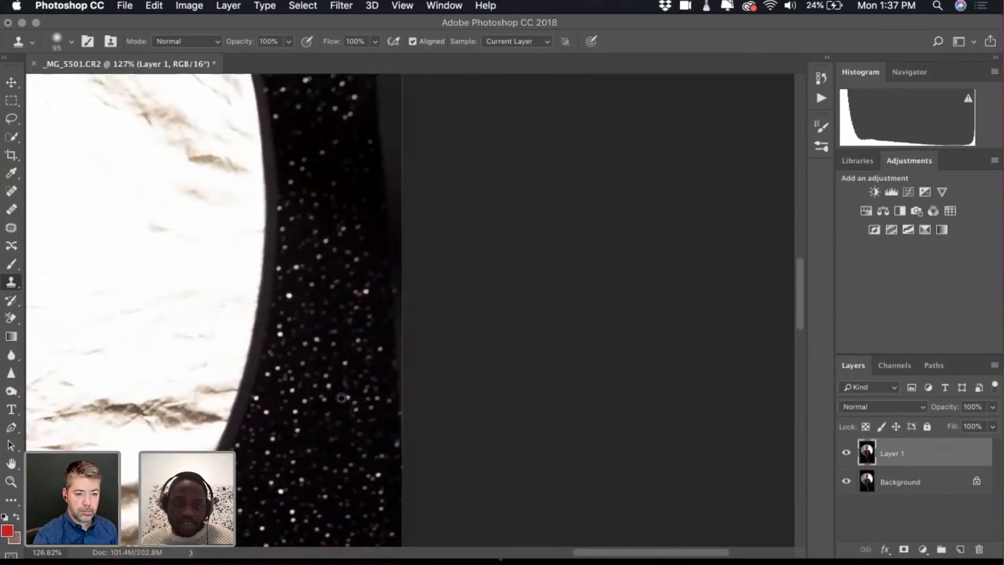
# Clone sparkly backdrop texture over the lower end of the bare strip along the photo's right edge
pyautogui.keyDown('alt'); pyautogui.click(352, 384); pyautogui.keyUp('alt')
pyautogui.moveTo(404, 406); pyautogui.dragTo(406, 256)
pyautogui.keyDown('alt'); pyautogui.click(367, 374); pyautogui.keyUp('alt')
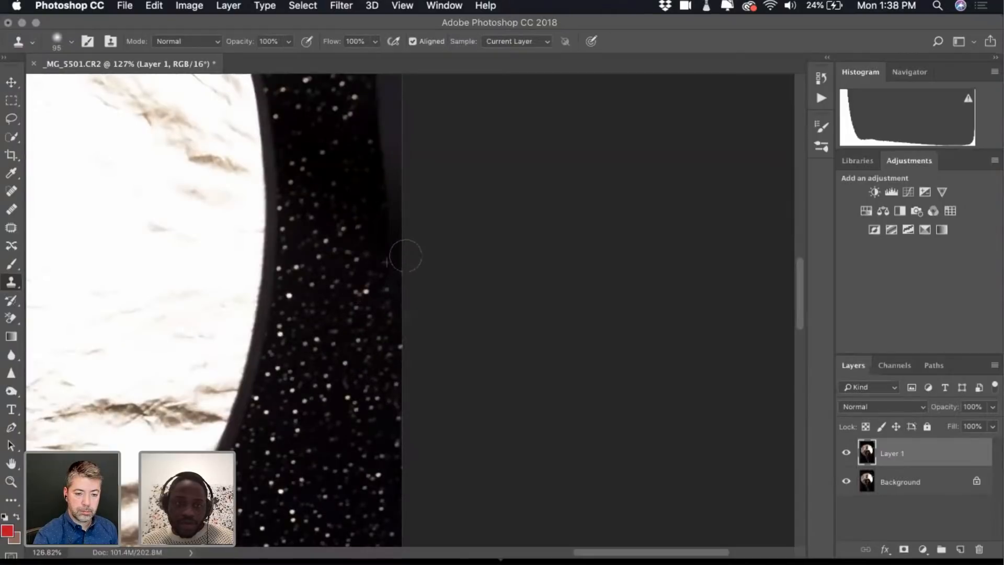
pyautogui.keyDown('alt'); pyautogui.click(347, 311); pyautogui.keyUp('alt')
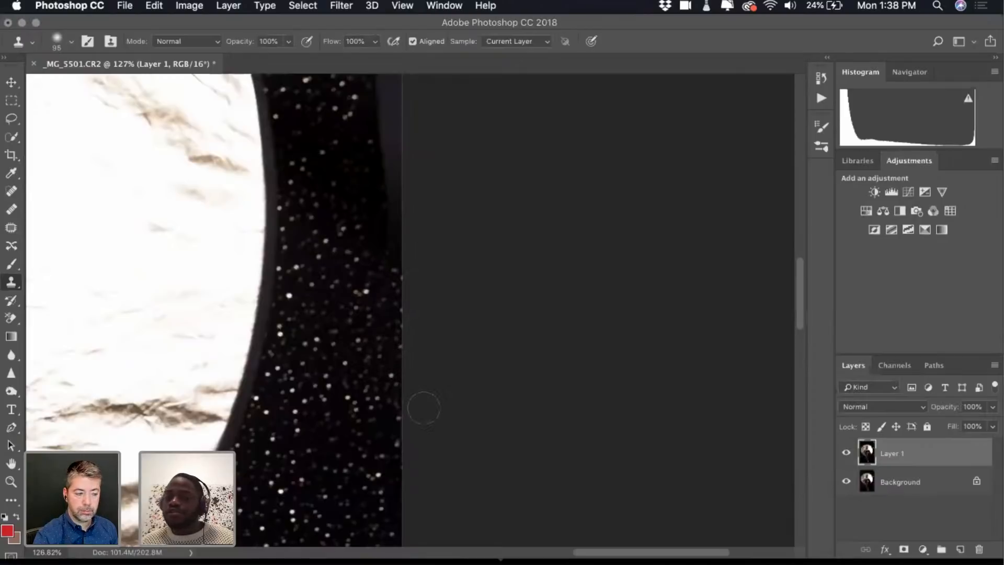
# Enlarge the Clone Stamp brush to 127 px and clone sparkles over the bare strip up towards the right-hand bracelet
pyautogui.scroll(3, 363, 315)
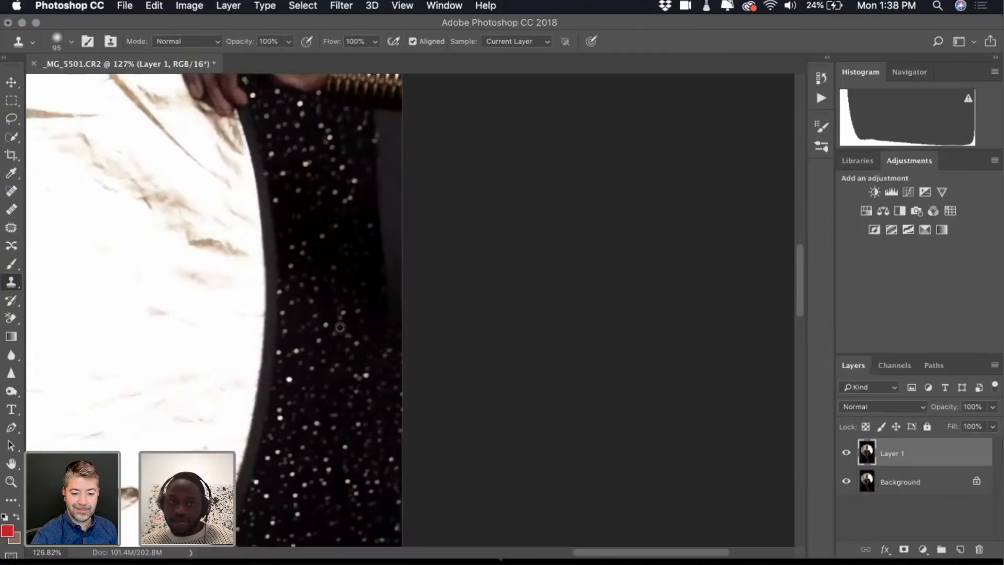
pyautogui.click(71, 41)
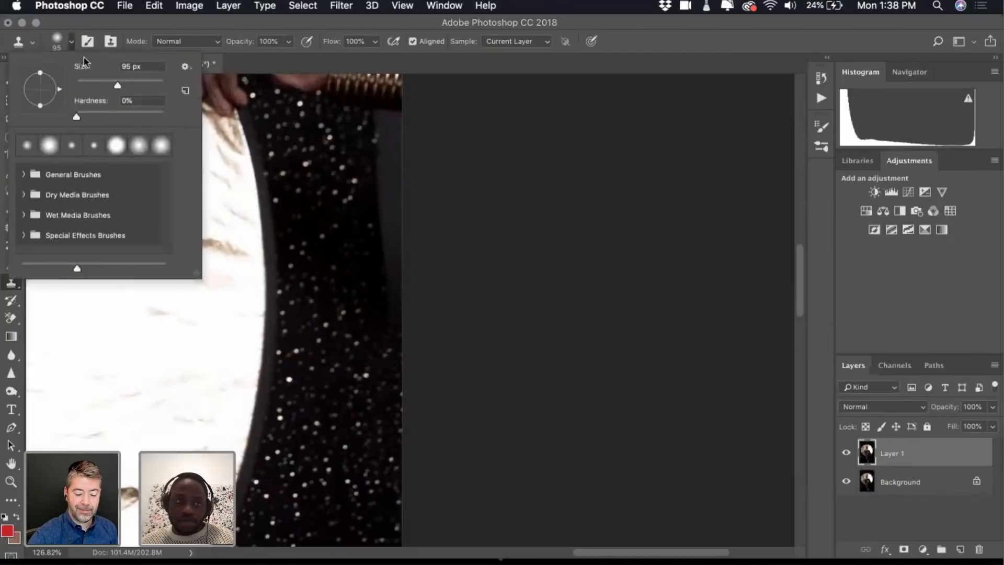
pyautogui.moveTo(118, 85); pyautogui.dragTo(125, 85)
pyautogui.press('Return')
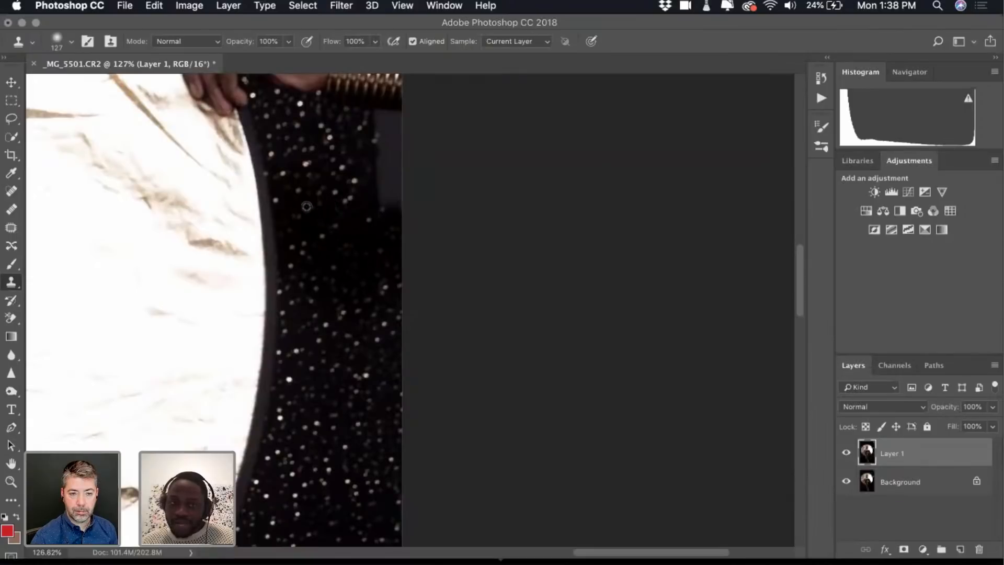
pyautogui.keyDown('alt'); pyautogui.click(307, 206); pyautogui.keyUp('alt')
pyautogui.moveTo(371, 198)
pyautogui.mouseDown()
pyautogui.moveTo(399, 201)
pyautogui.moveTo(374, 193)
pyautogui.moveTo(398, 175)
pyautogui.mouseUp()
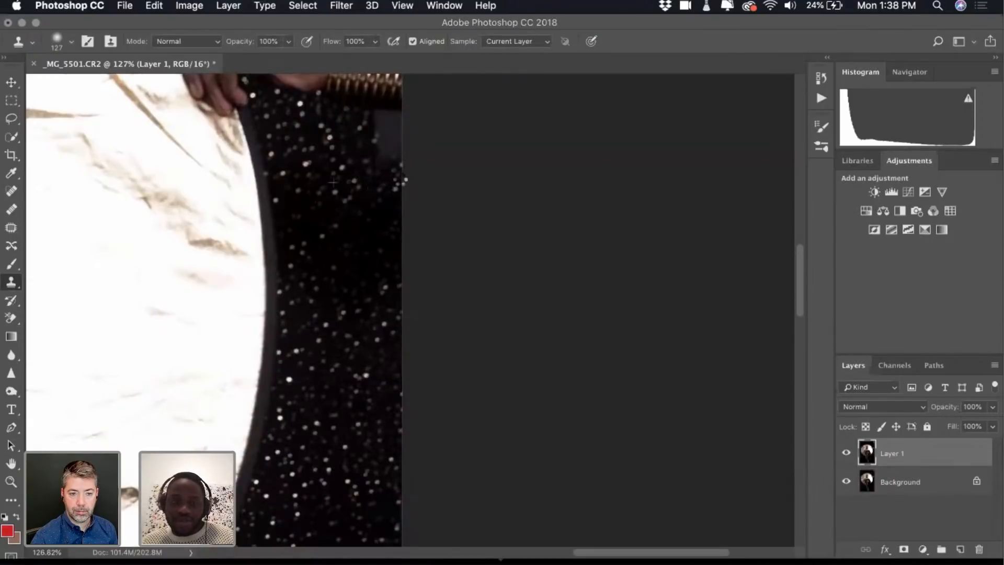
# Select the remaining grey patch directly beneath the right-hand bracelet with the Quick Selection tool
pyautogui.scroll(5, 421, 233)
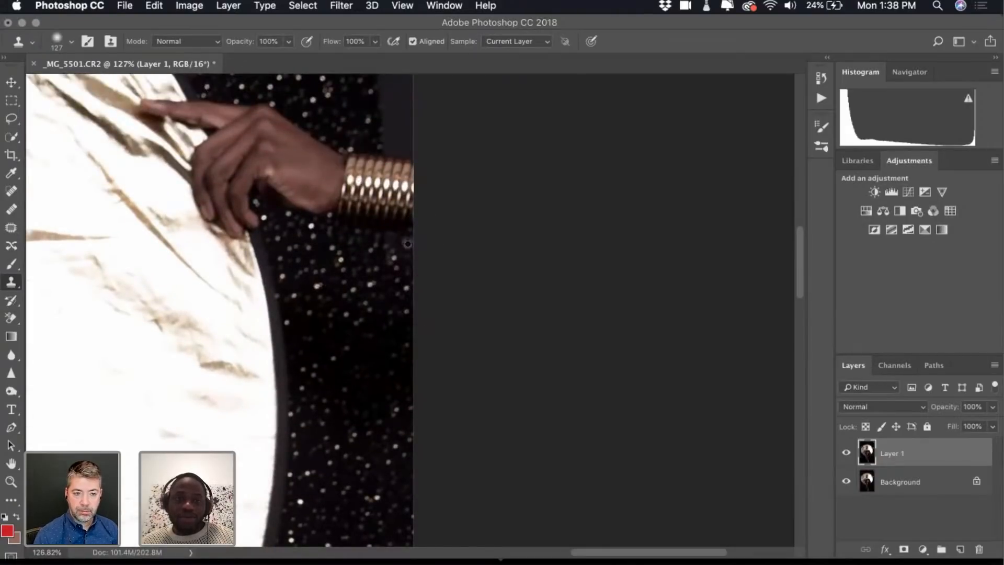
pyautogui.scroll(5, 401, 245)
pyautogui.scroll(2, 410, 262)
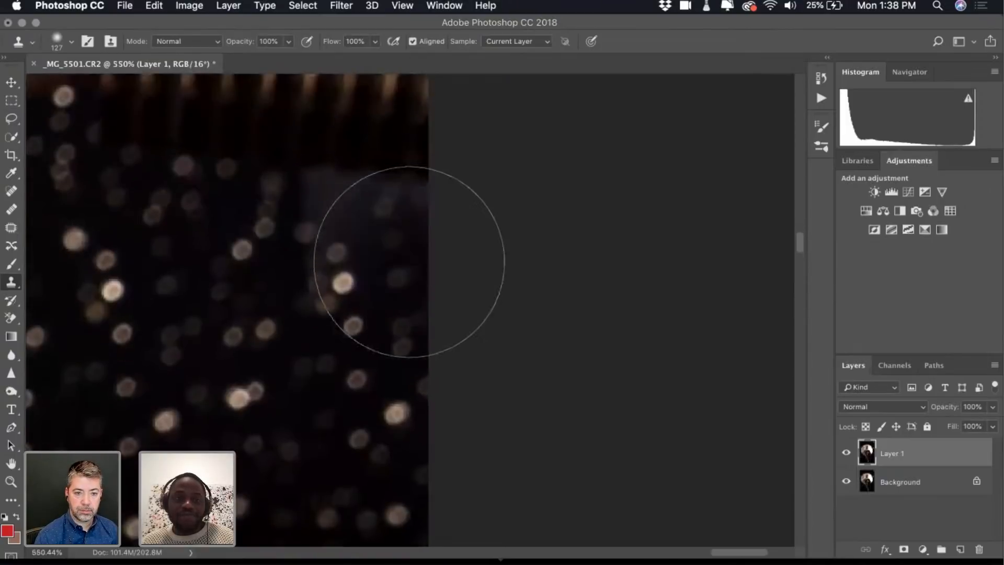
pyautogui.click(12, 137)
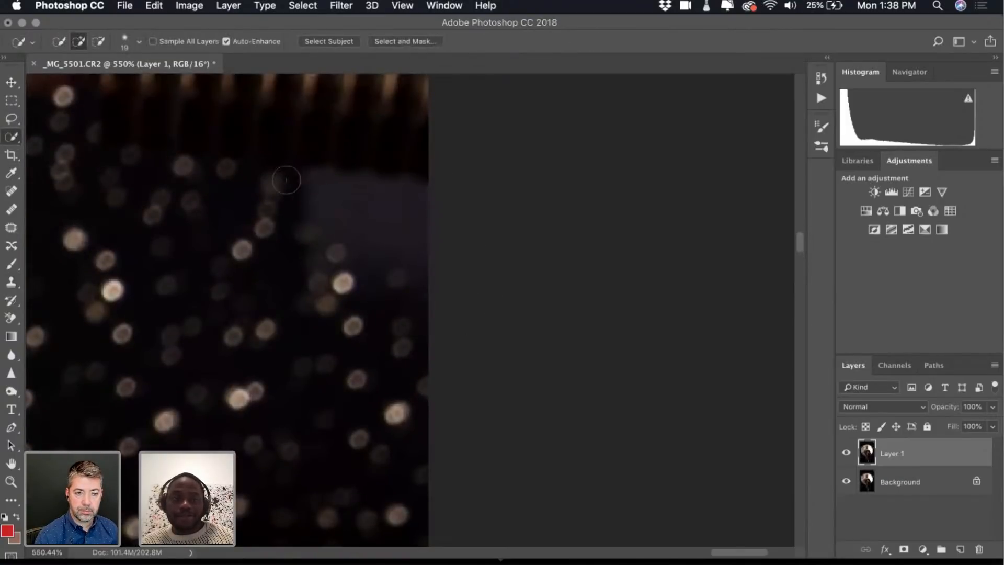
pyautogui.scroll(1, 288, 225)
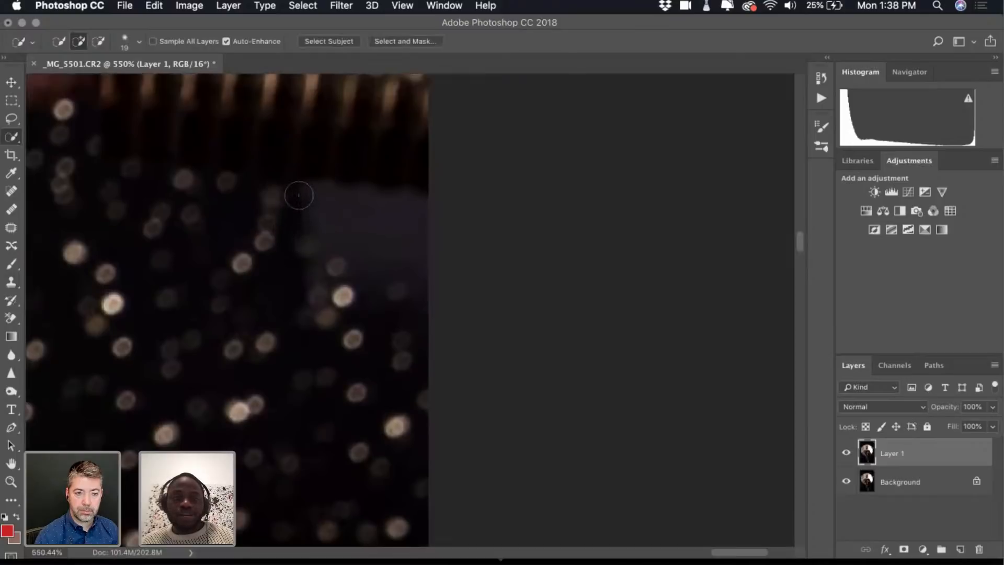
pyautogui.moveTo(298, 196)
pyautogui.mouseDown()
pyautogui.moveTo(354, 208)
pyautogui.moveTo(300, 201)
pyautogui.moveTo(291, 191)
pyautogui.moveTo(437, 197)
pyautogui.mouseUp()
pyautogui.scroll(4, 352, 208)
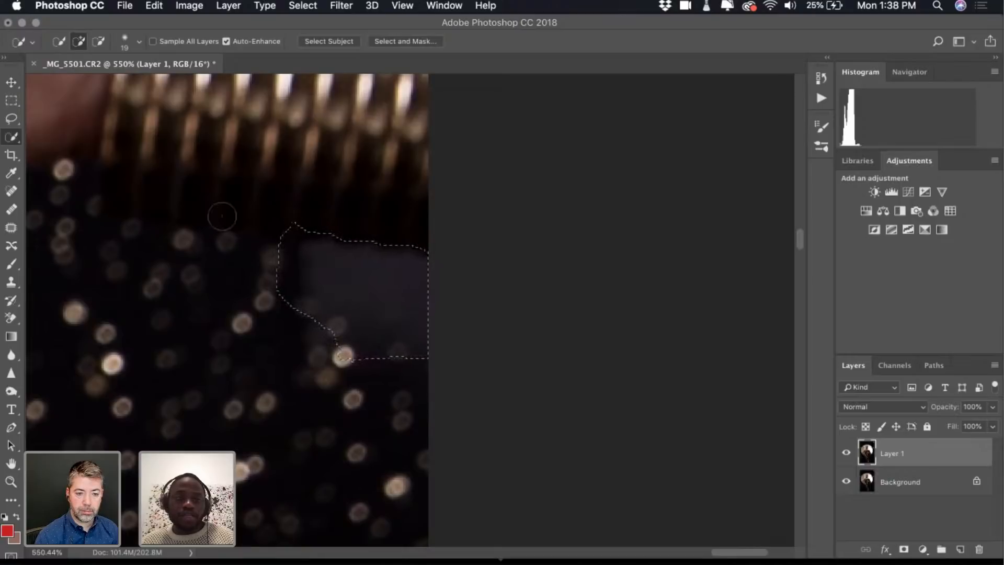
# Clone sparkly backdrop over the selected grey patch beneath the right-hand bracelet with an 83 px Clone Stamp brush, and clear the selection
pyautogui.click(13, 282)
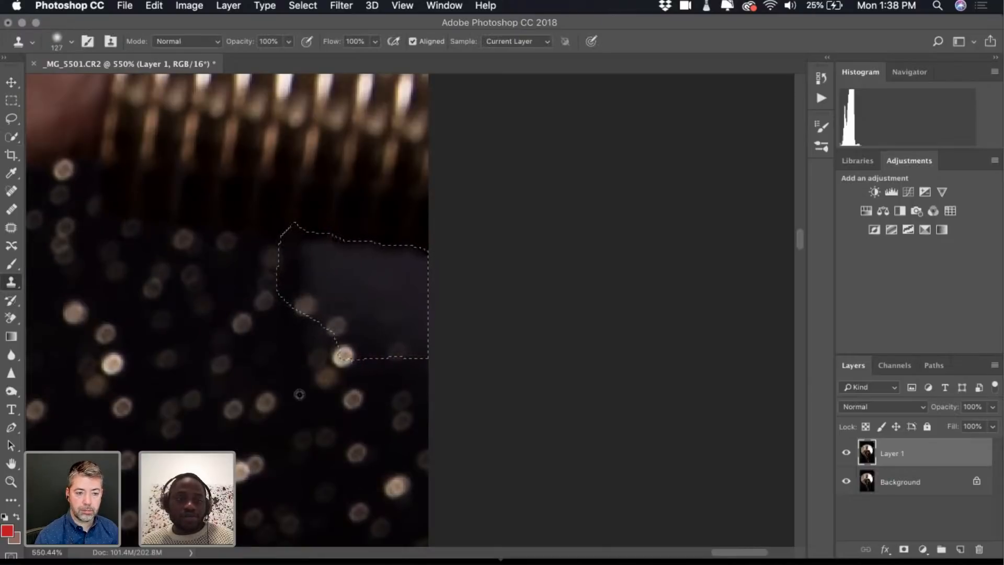
pyautogui.hscroll(-4, 273, 466)
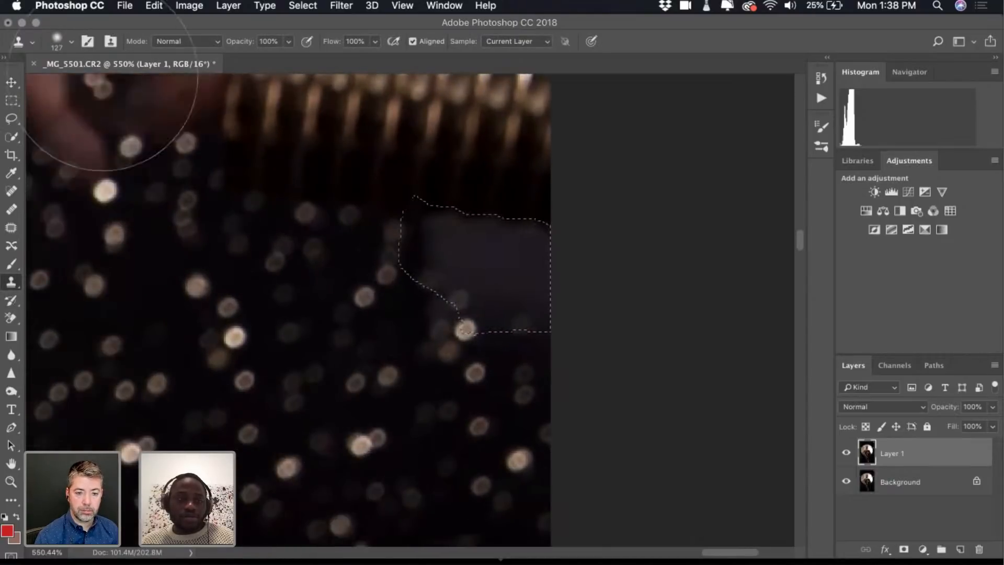
pyautogui.click(71, 41)
pyautogui.moveTo(114, 78); pyautogui.dragTo(111, 83)
pyautogui.click(56, 43)
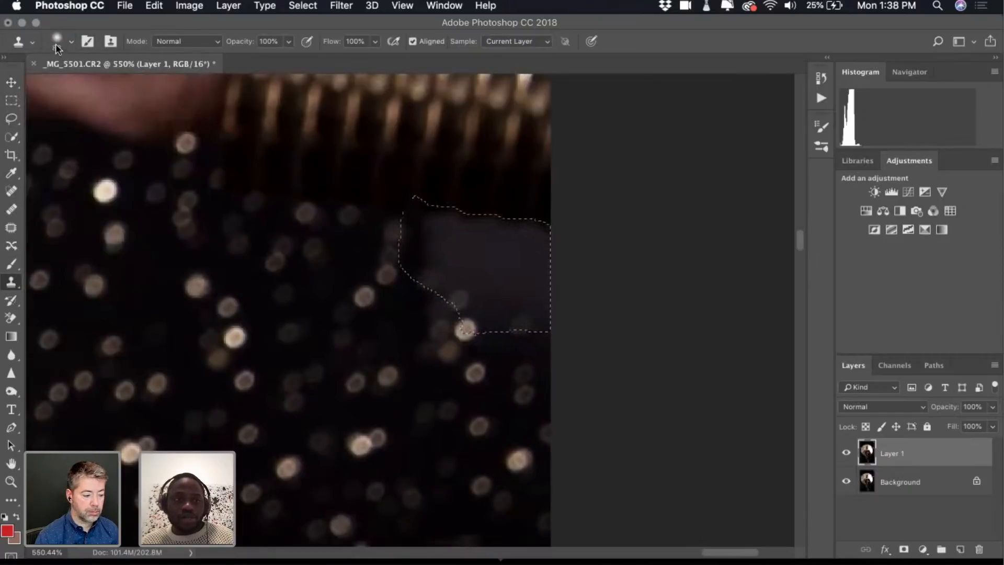
pyautogui.keyDown('alt'); pyautogui.click(350, 320); pyautogui.keyUp('alt')
pyautogui.moveTo(496, 311)
pyautogui.mouseDown()
pyautogui.moveTo(446, 274)
pyautogui.moveTo(562, 280)
pyautogui.mouseUp()
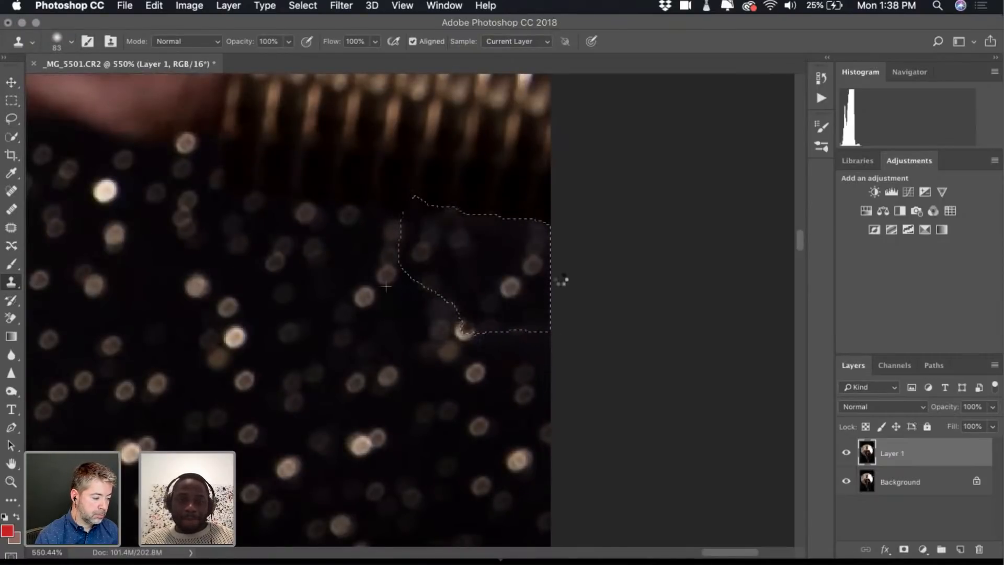
pyautogui.press('super+d')
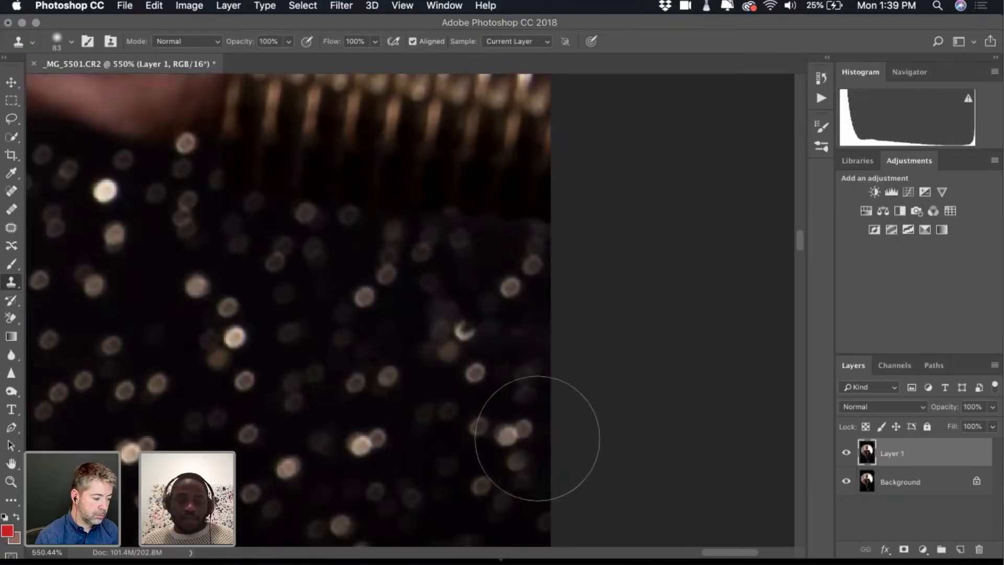
# Reduce the Clone Stamp brush to 65 px and blend the cloned sparkles along the right-hand bracelet's lower edge and around the cut-off sparkle
pyautogui.scroll(-5, 538, 475)
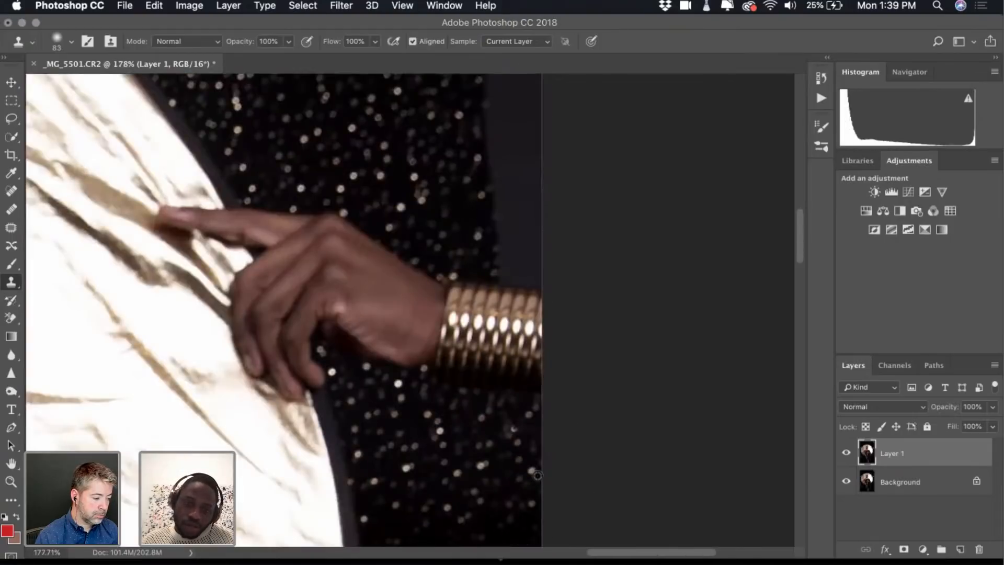
pyautogui.scroll(5, 538, 475)
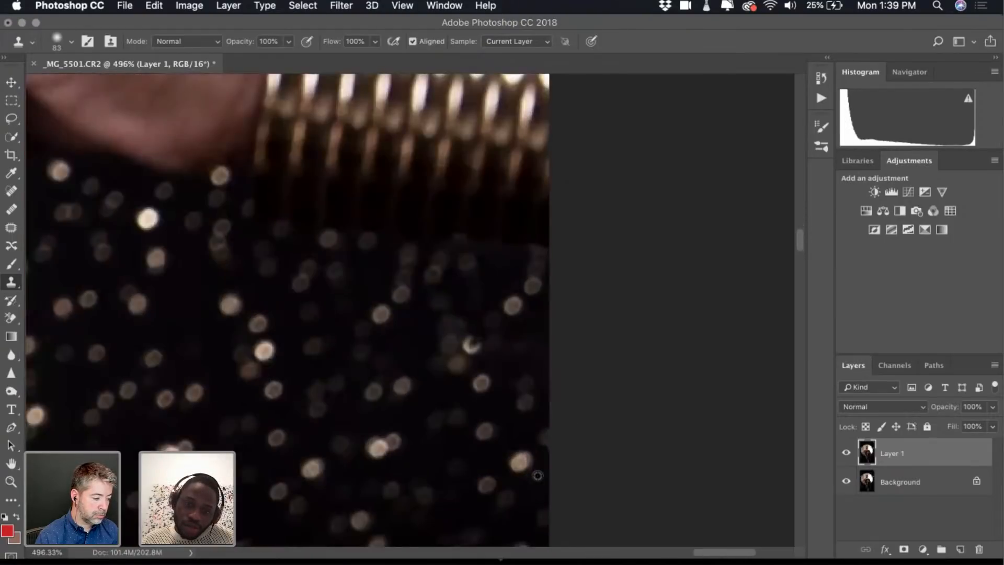
pyautogui.scroll(5, 439, 357)
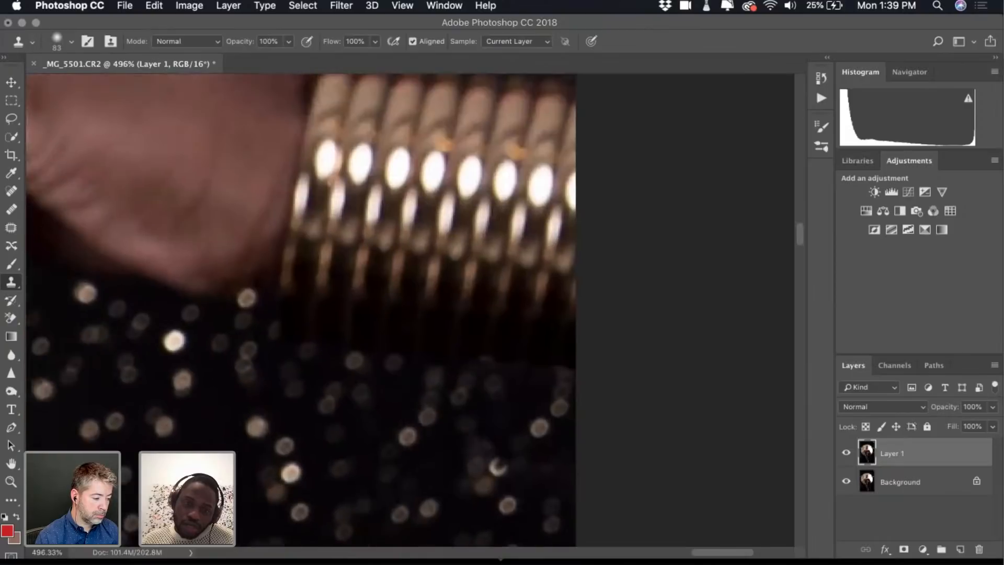
pyautogui.scroll(2, 490, 453)
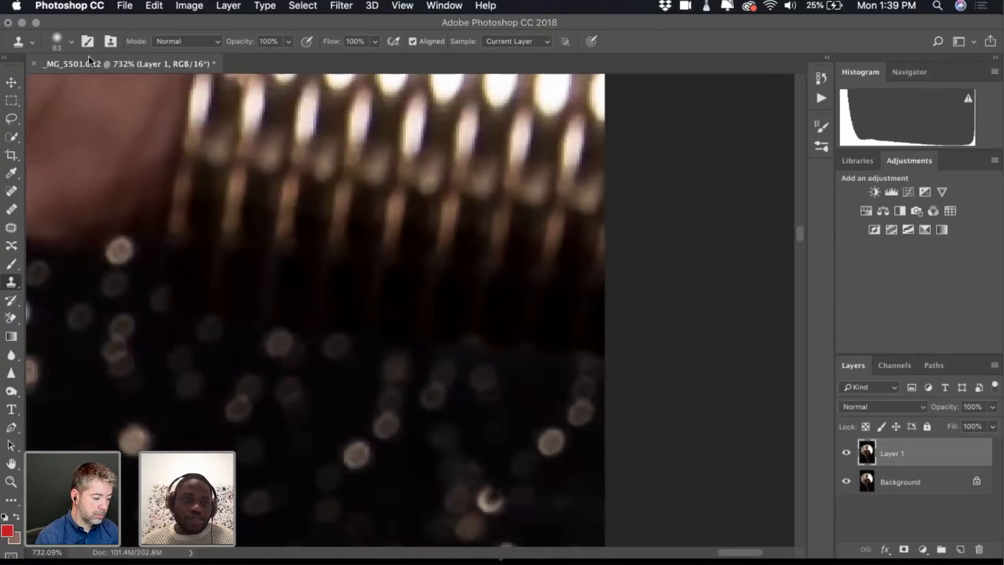
pyautogui.click(62, 42)
pyautogui.click(72, 43)
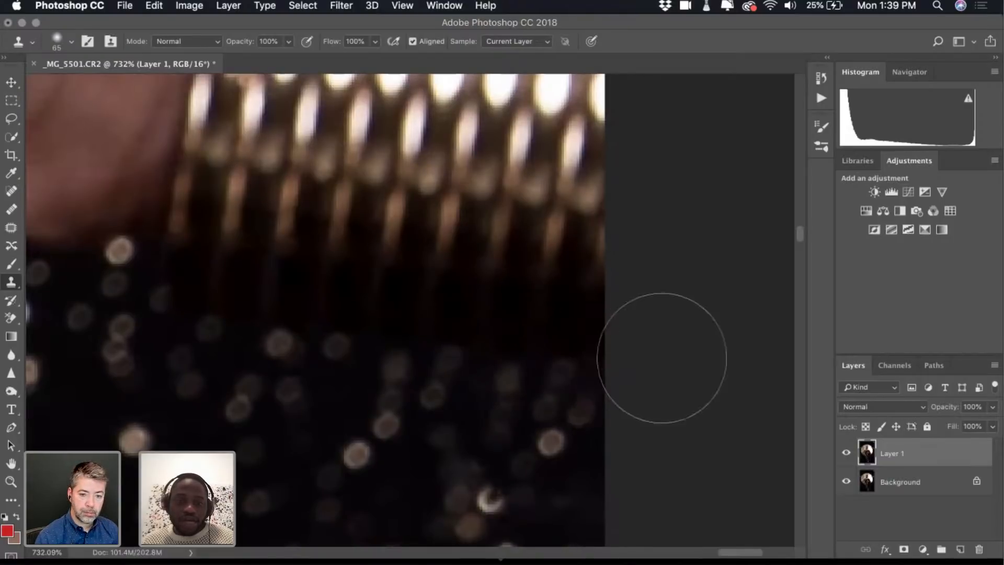
pyautogui.scroll(-3, 574, 369)
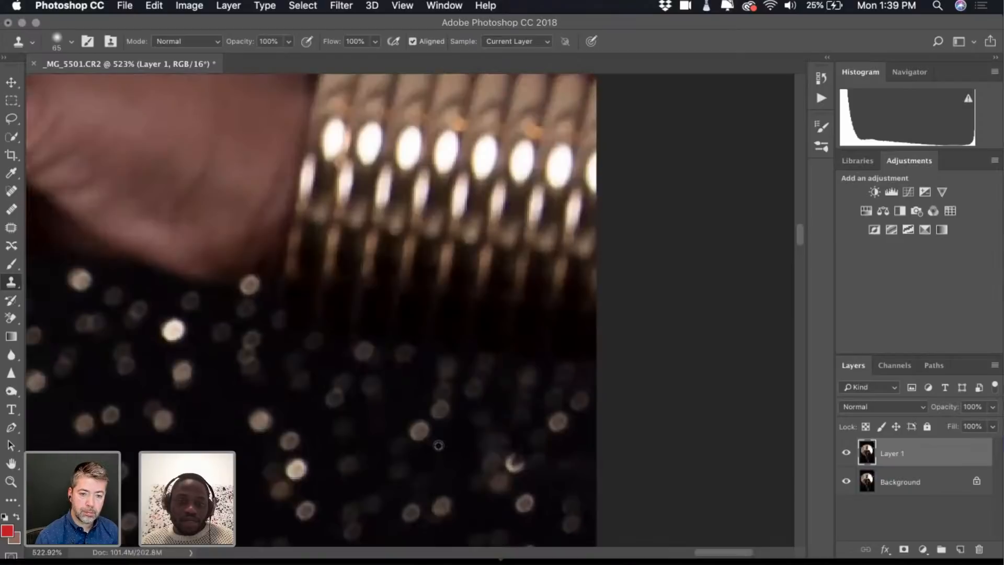
pyautogui.scroll(4, 437, 444)
pyautogui.scroll(-5, 435, 442)
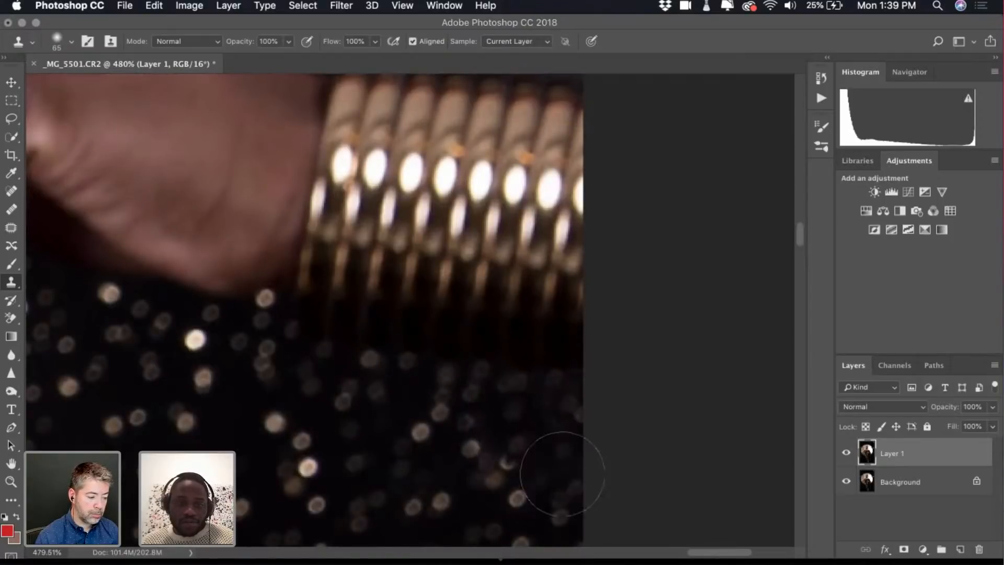
# Compare the retouched right edge with the original by toggling the visibility of Layer 1
pyautogui.scroll(-3, 618, 461)
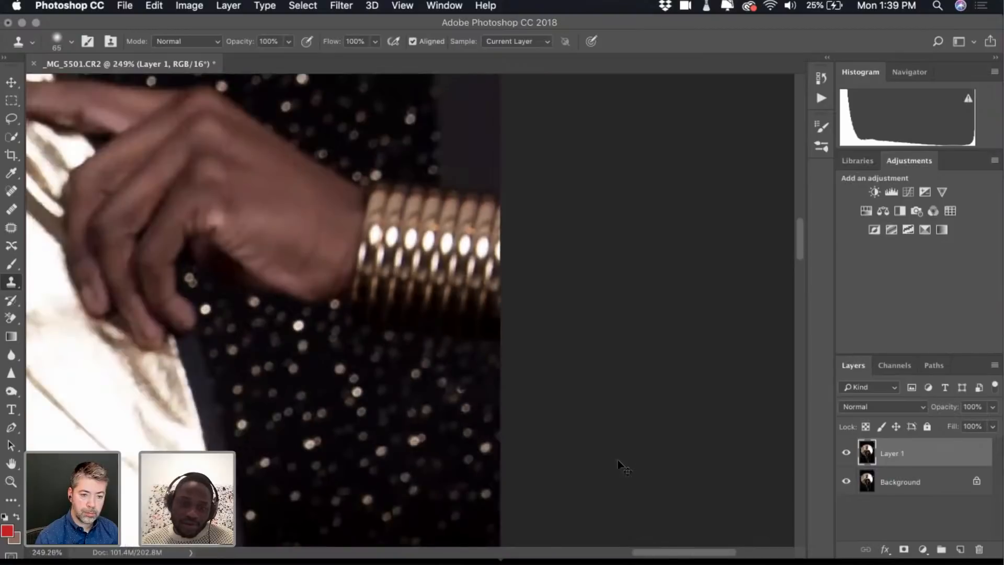
pyautogui.scroll(-5, 529, 352)
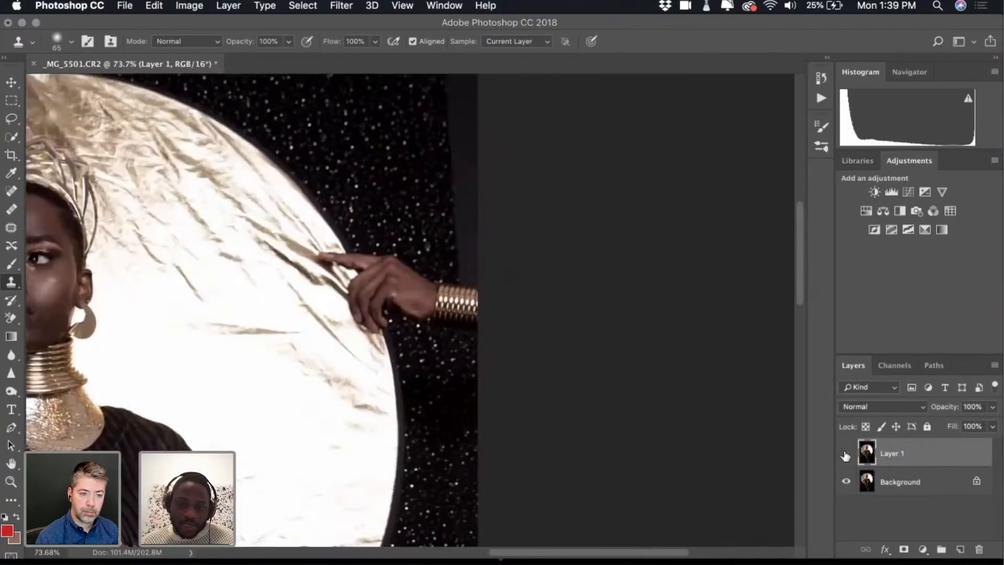
pyautogui.click(845, 455)
pyautogui.click(845, 455)
pyautogui.click(845, 455)
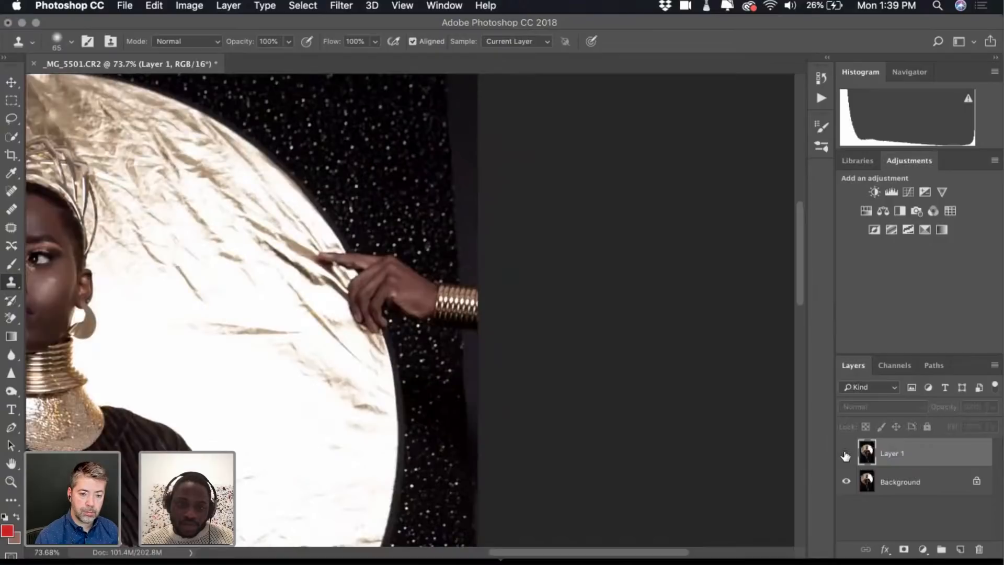
pyautogui.scroll(2, 504, 312)
pyautogui.click(845, 455)
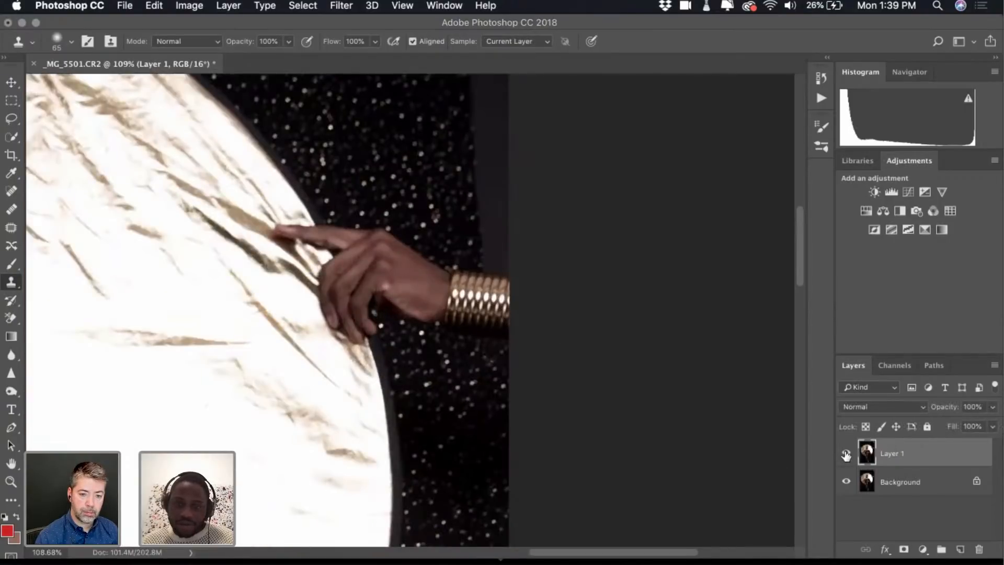
pyautogui.click(845, 455)
pyautogui.click(846, 455)
pyautogui.scroll(-2, 588, 298)
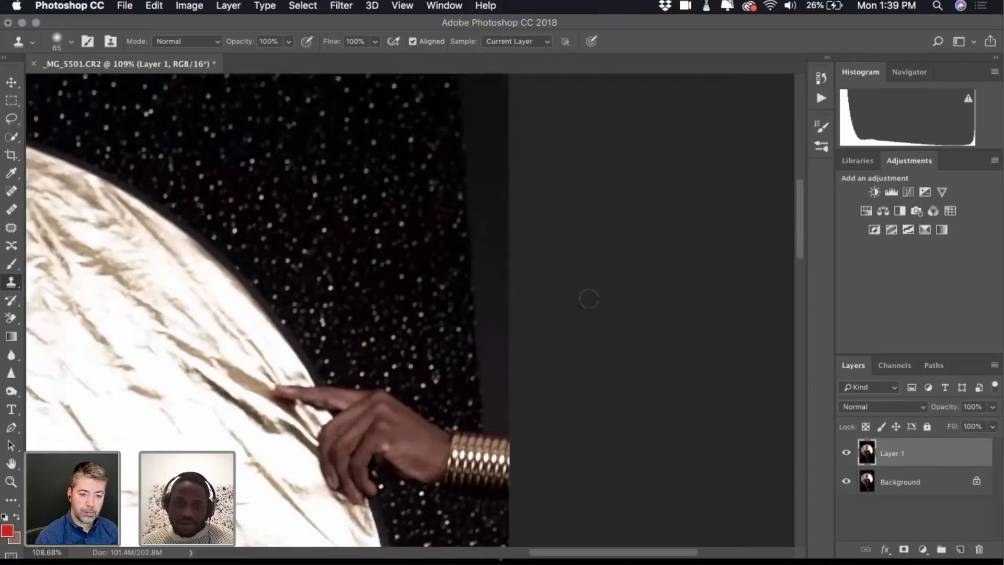
pyautogui.scroll(-1, 588, 298)
pyautogui.scroll(2, 588, 297)
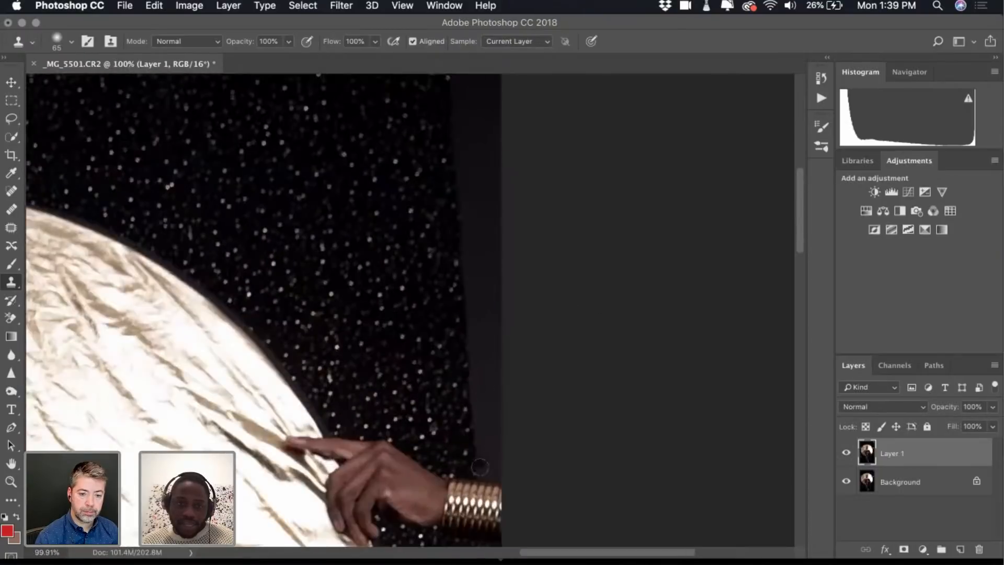
pyautogui.scroll(2, 537, 449)
pyautogui.scroll(-4, 537, 449)
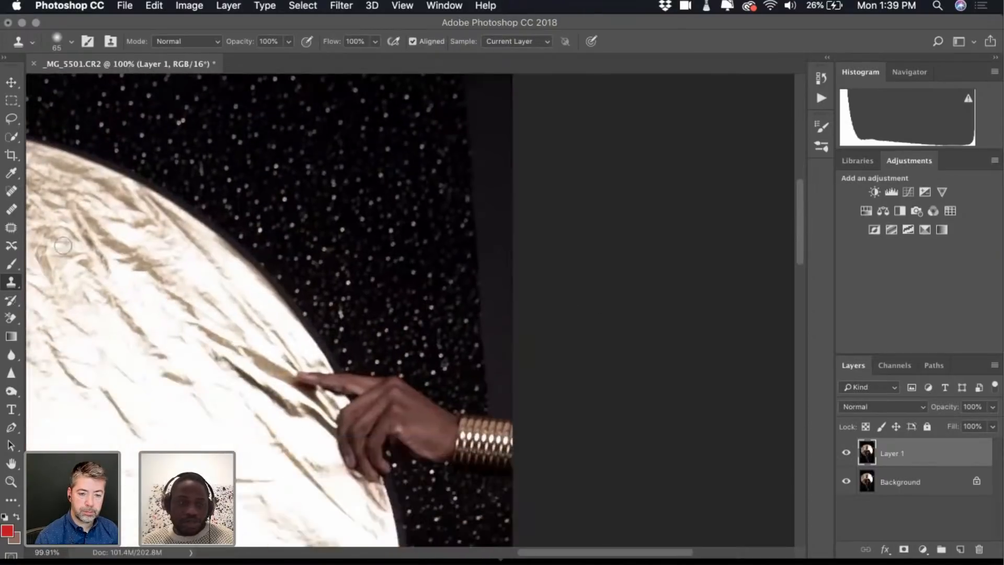
pyautogui.click(11, 137)
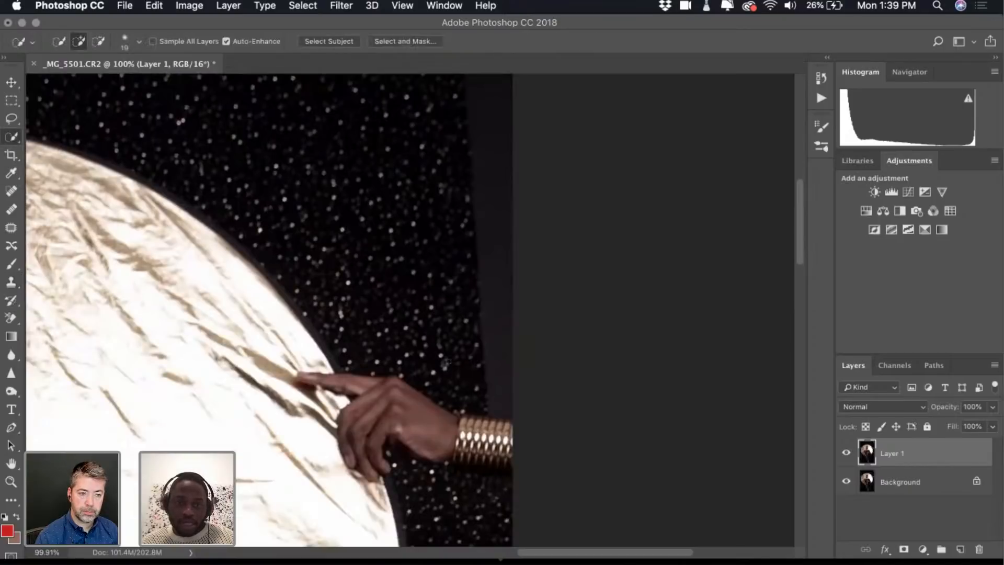
pyautogui.scroll(5, 487, 412)
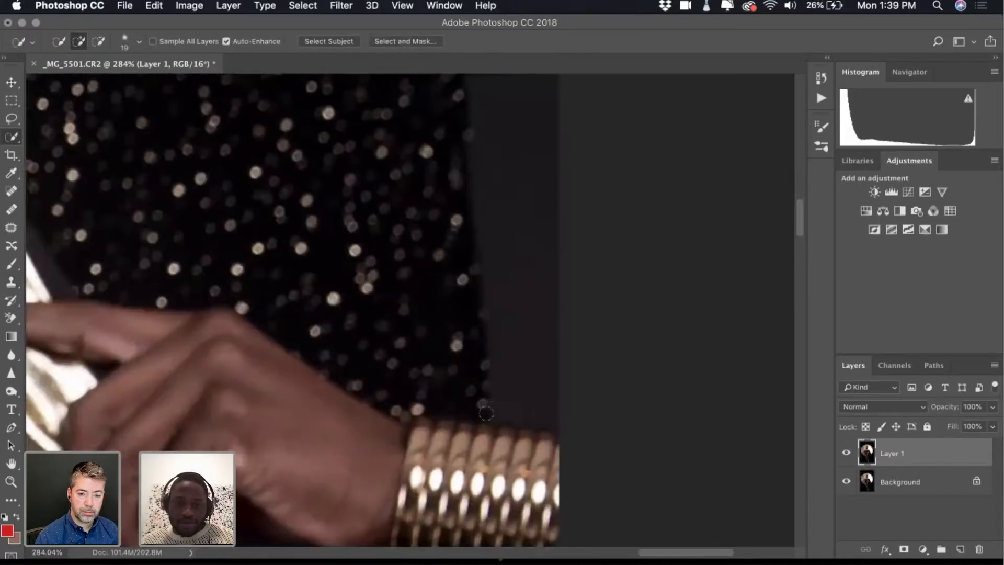
pyautogui.moveTo(486, 413); pyautogui.dragTo(527, 407)
pyautogui.keyDown('alt'); pyautogui.click(481, 403); pyautogui.keyUp('alt')
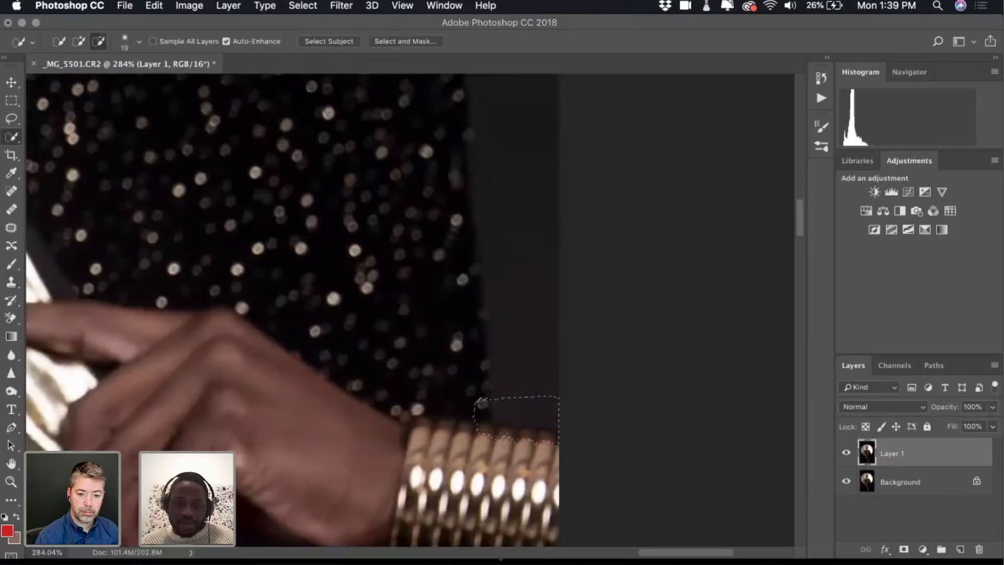
pyautogui.keyDown('alt'); pyautogui.click(481, 403); pyautogui.keyUp('alt')
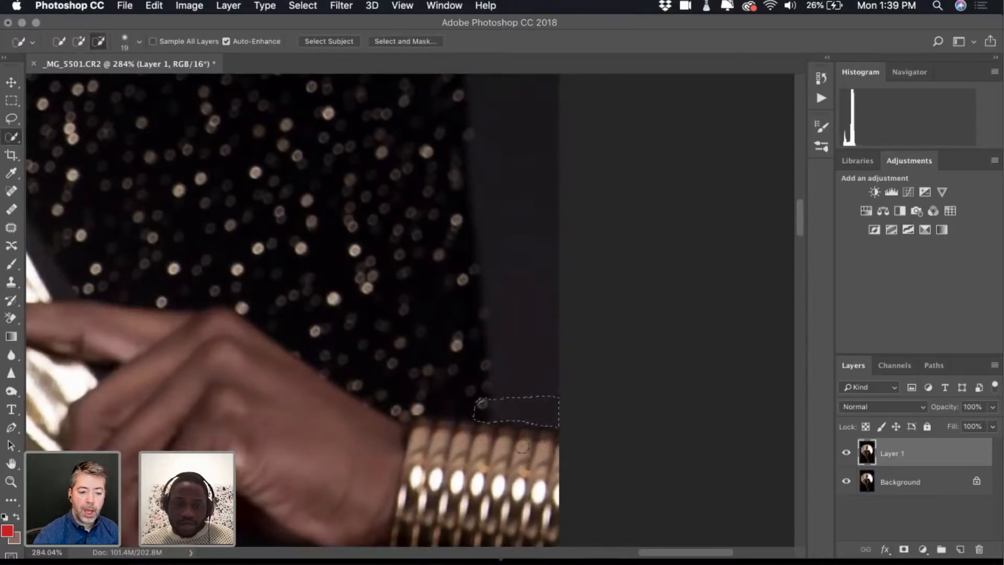
pyautogui.scroll(5, 528, 447)
pyautogui.scroll(-2, 480, 343)
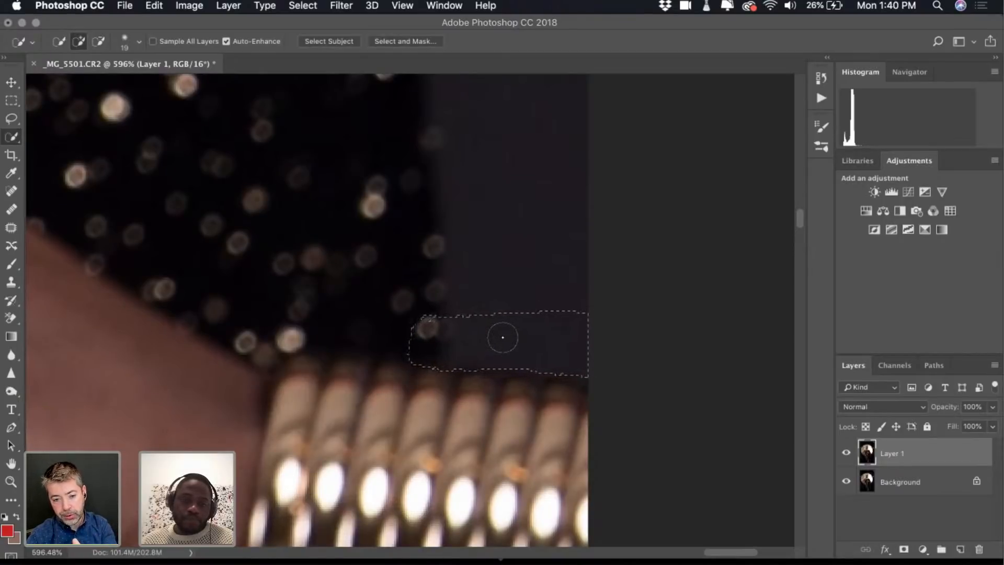
pyautogui.press('alt')
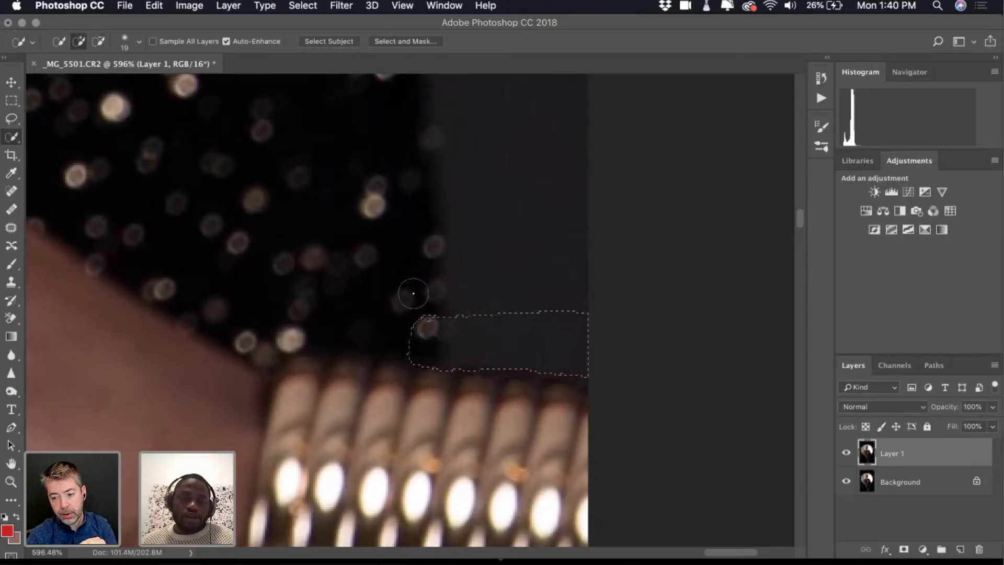
pyautogui.press('alt')
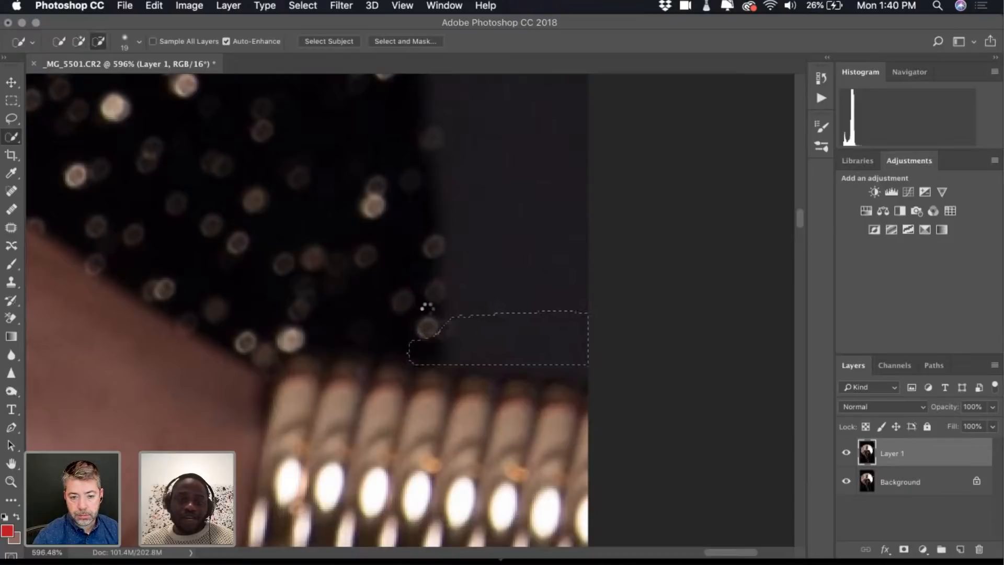
pyautogui.press('alt')
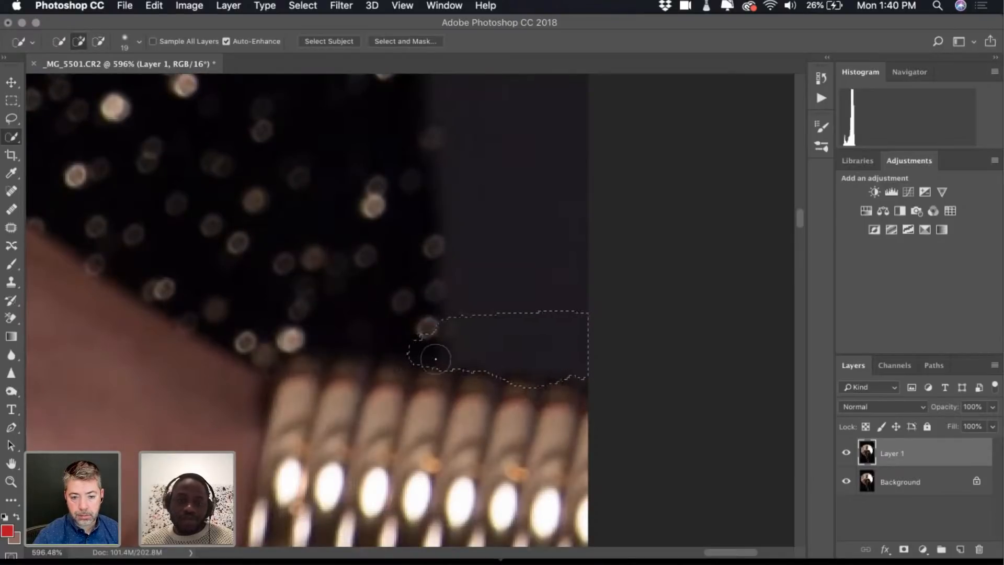
pyautogui.press('super+d')
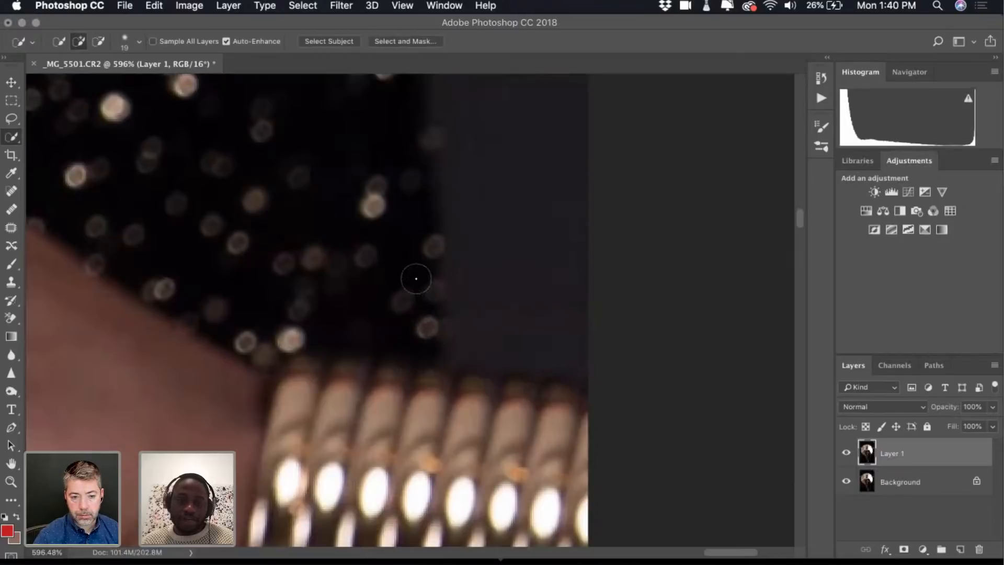
# Select the grey patch directly above the right-hand bracelet with the Quick Selection tool and subtract the bracelet's upper rim from the selection
pyautogui.moveTo(412, 229); pyautogui.dragTo(505, 291)
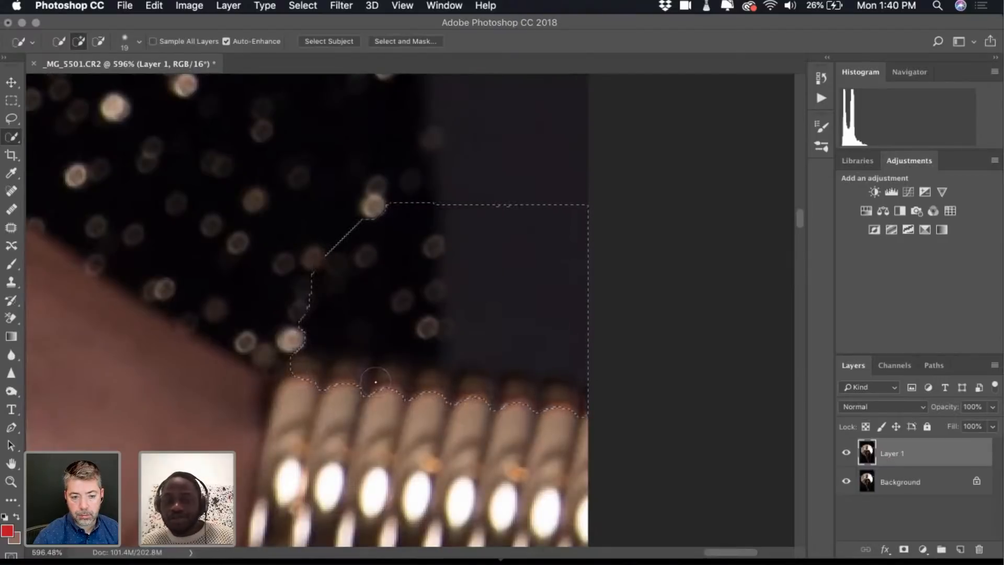
pyautogui.keyDown('alt'); pyautogui.click(303, 381); pyautogui.keyUp('alt')
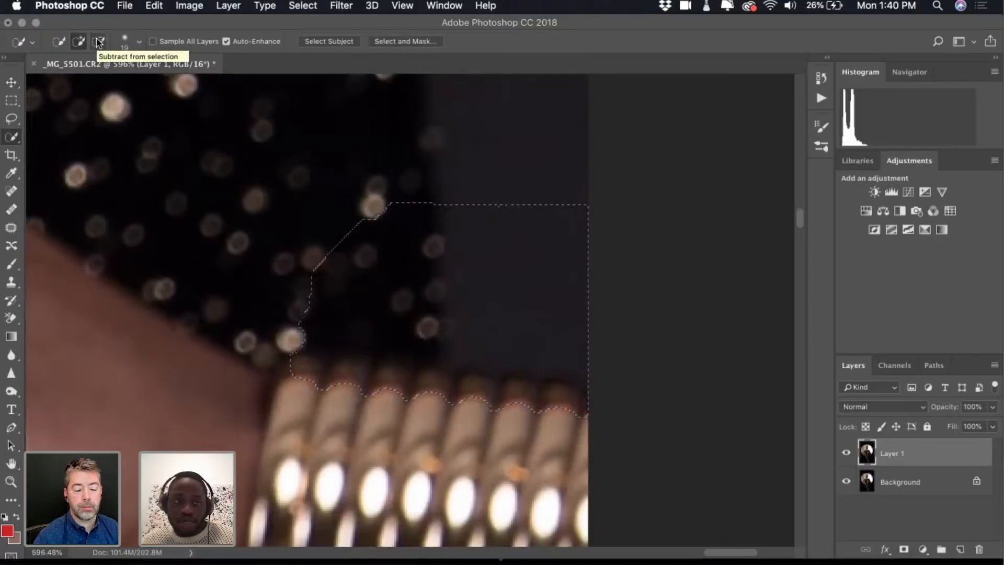
pyautogui.click(97, 42)
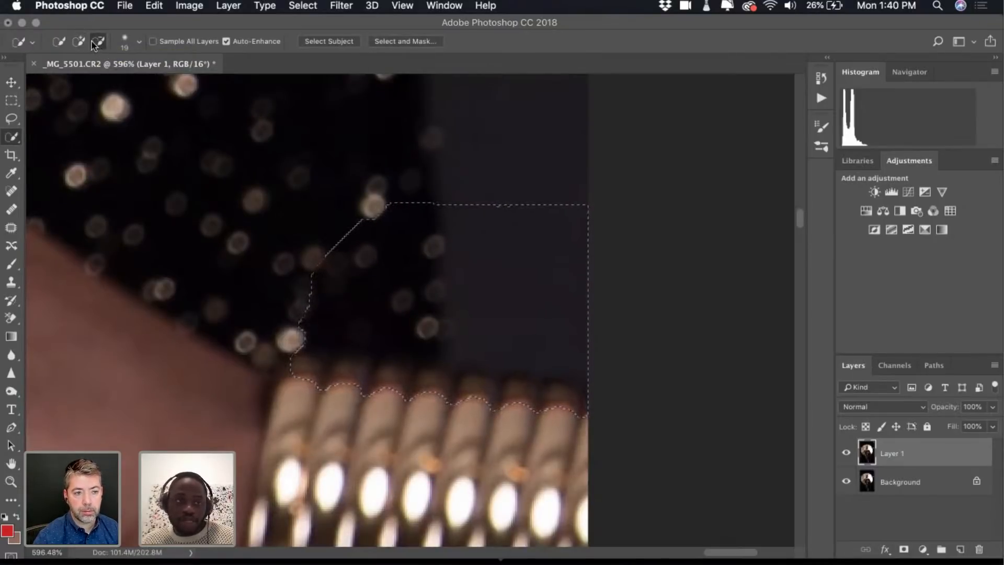
pyautogui.press('alt')
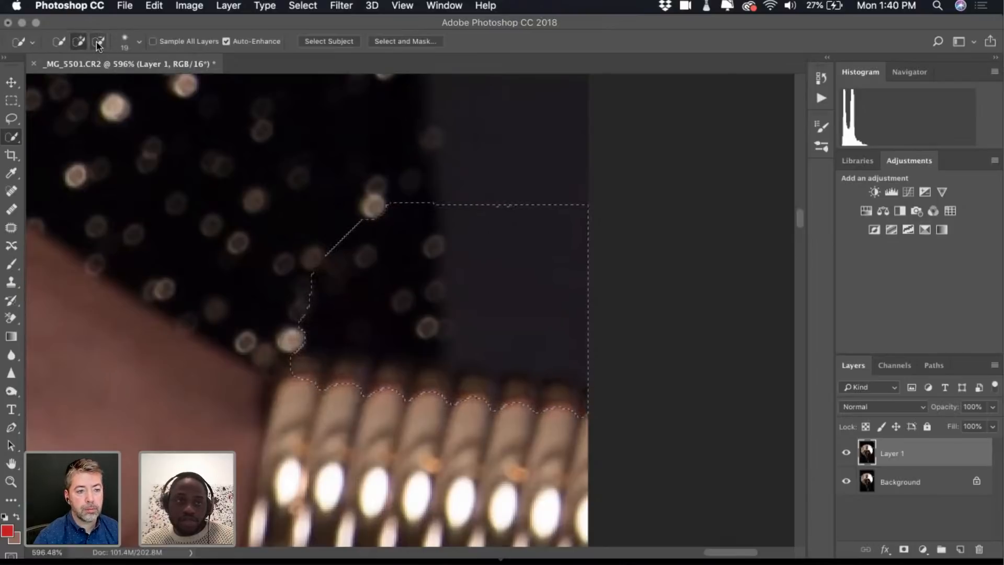
pyautogui.press('alt')
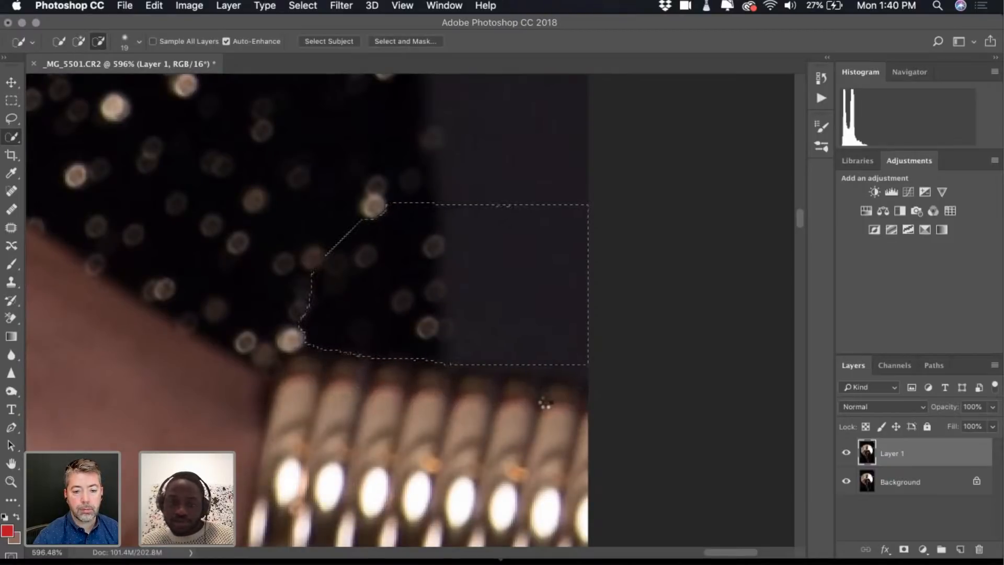
pyautogui.keyDown('alt'); pyautogui.click(545, 403); pyautogui.keyUp('alt')
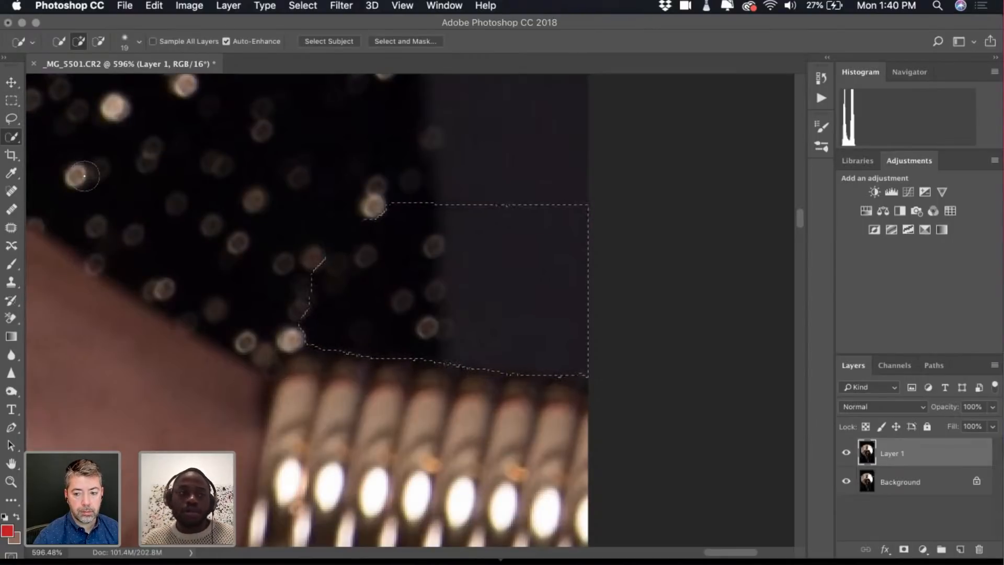
pyautogui.click(12, 119)
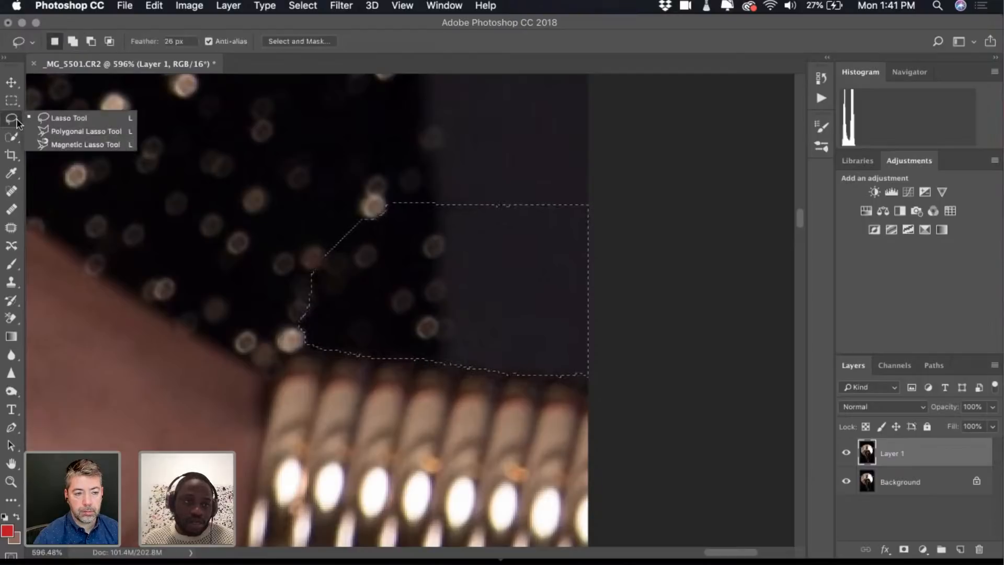
pyautogui.click(12, 141)
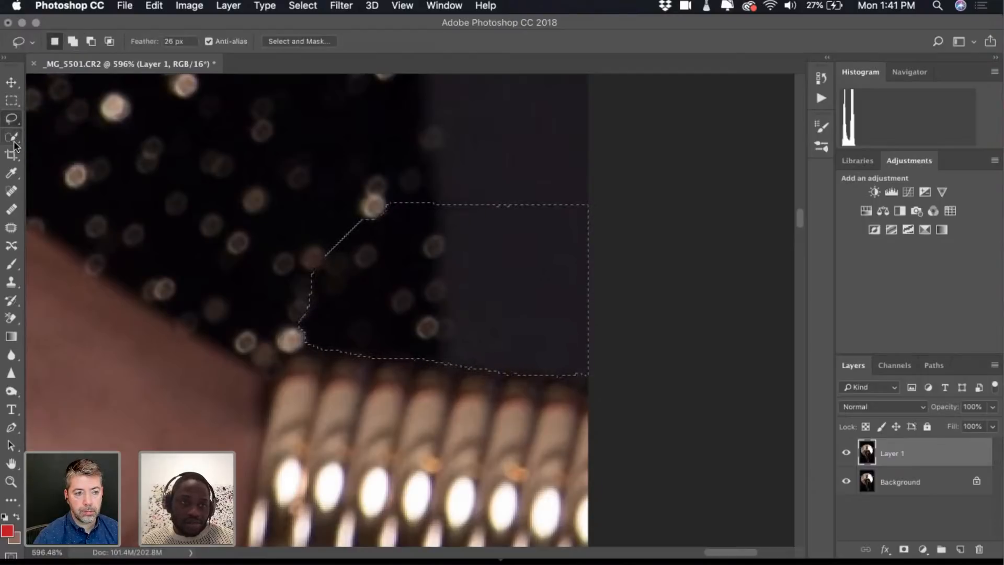
pyautogui.click(13, 139)
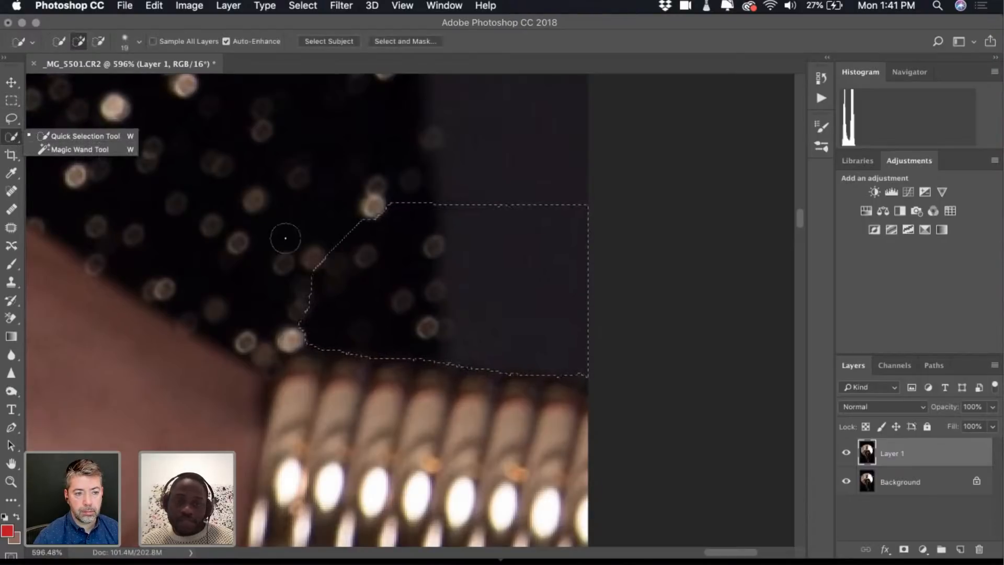
pyautogui.click(72, 138)
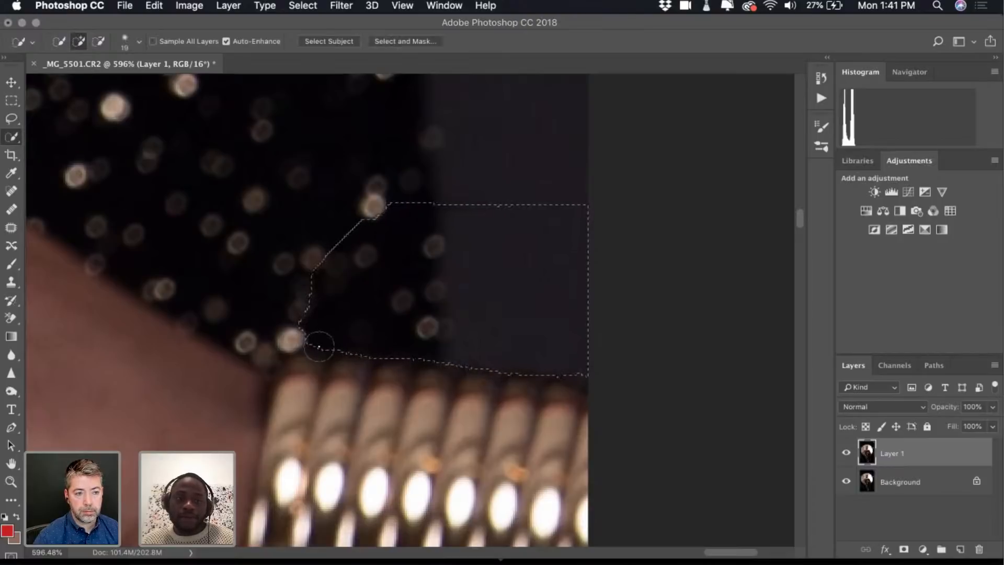
# Extend the quick selection upward along the grey strip at the photo's right edge, keeping the bracelet out of the selection
pyautogui.scroll(2, 418, 289)
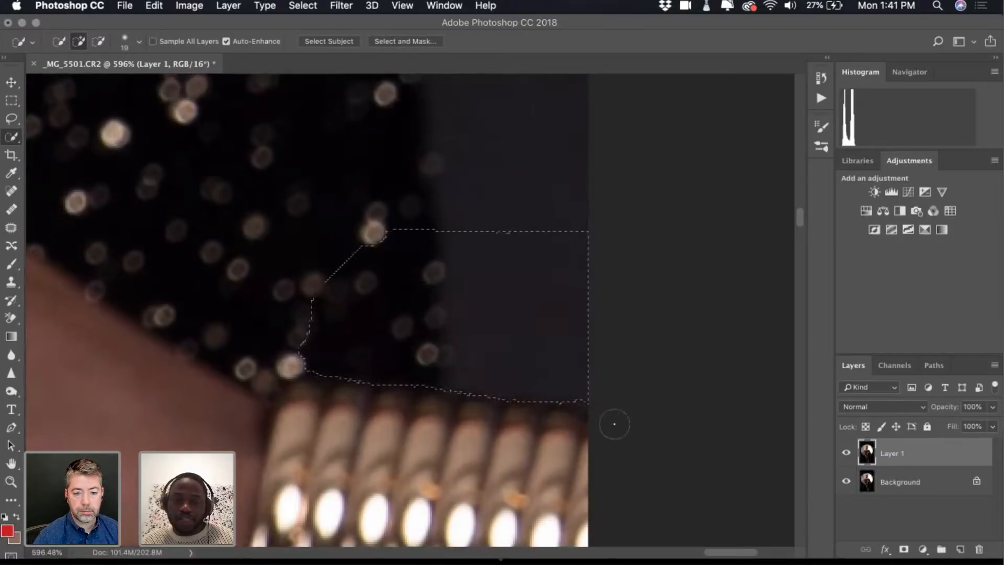
pyautogui.press('alt')
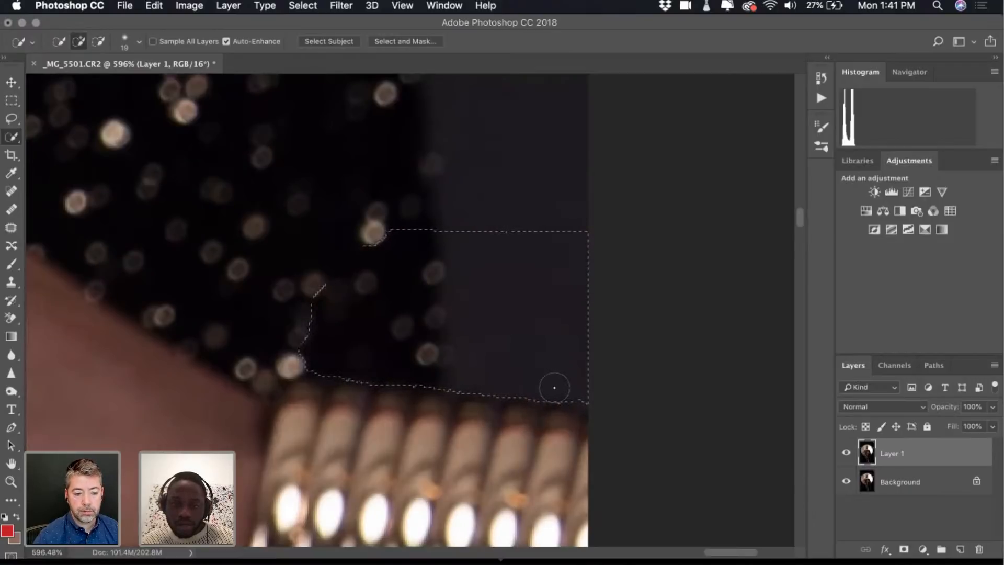
pyautogui.click(551, 387)
pyautogui.hscroll(-2, 480, 420)
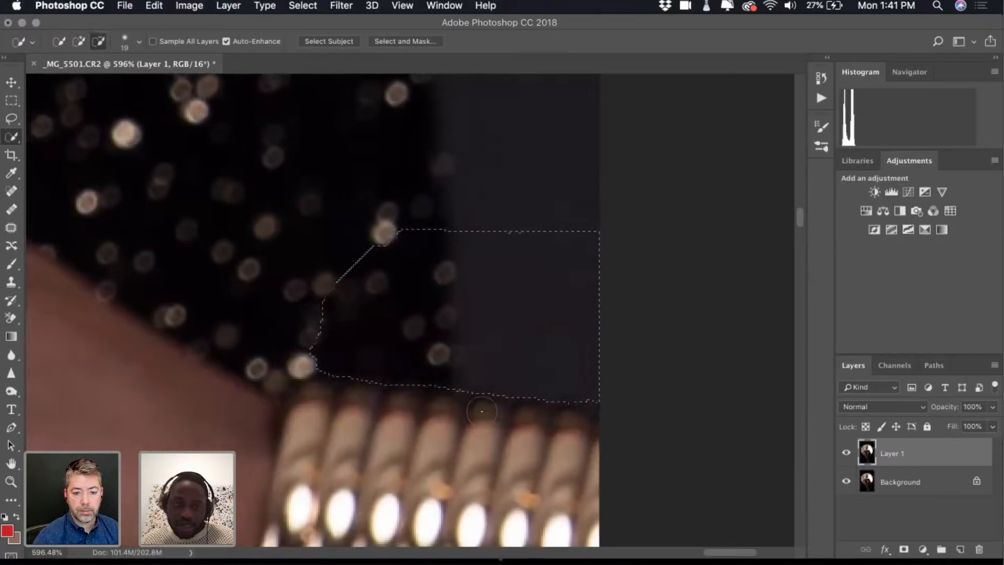
pyautogui.scroll(3, 473, 272)
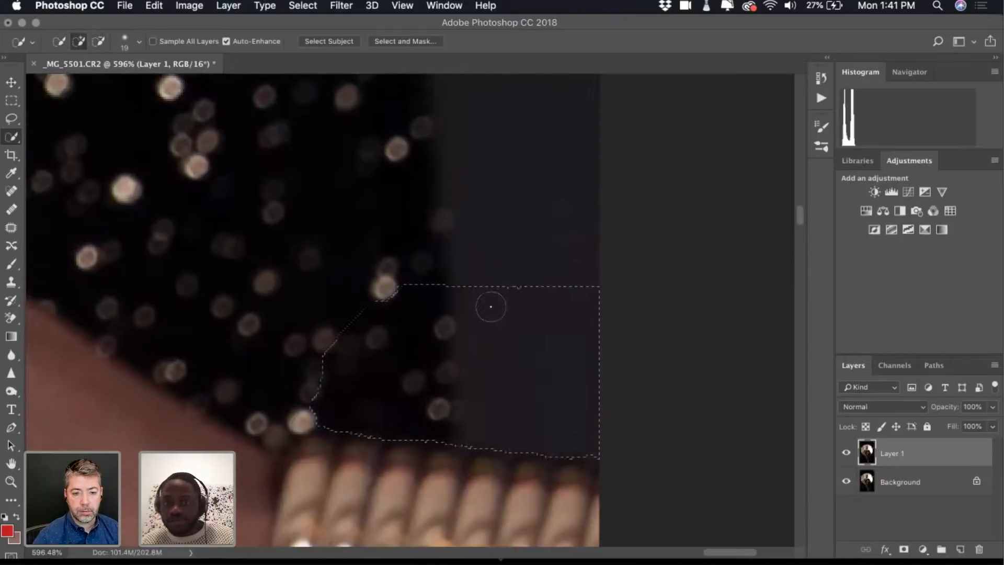
pyautogui.hscroll(2, 466, 287)
pyautogui.scroll(-3, 472, 290)
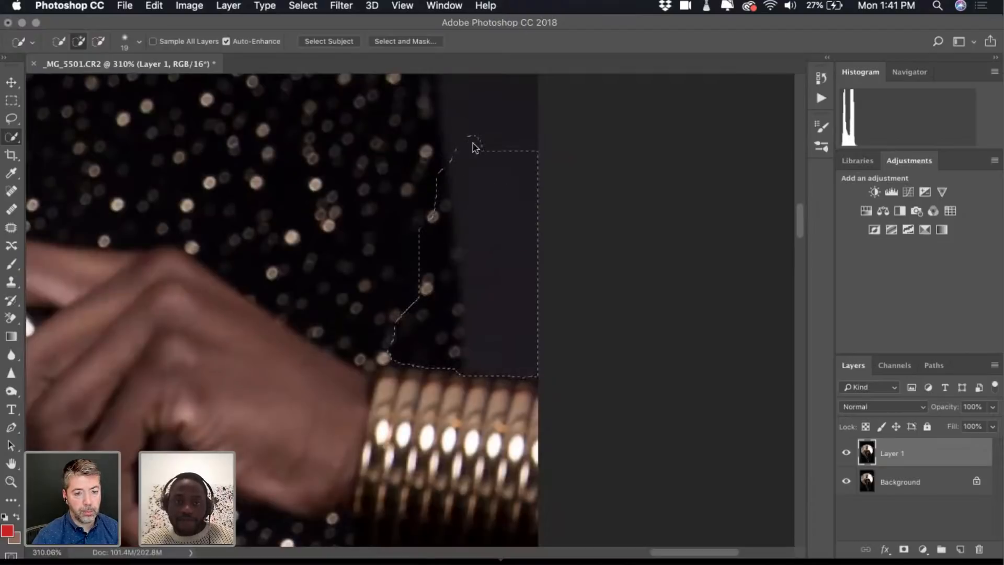
pyautogui.scroll(5, 472, 145)
pyautogui.hscroll(-2, 473, 145)
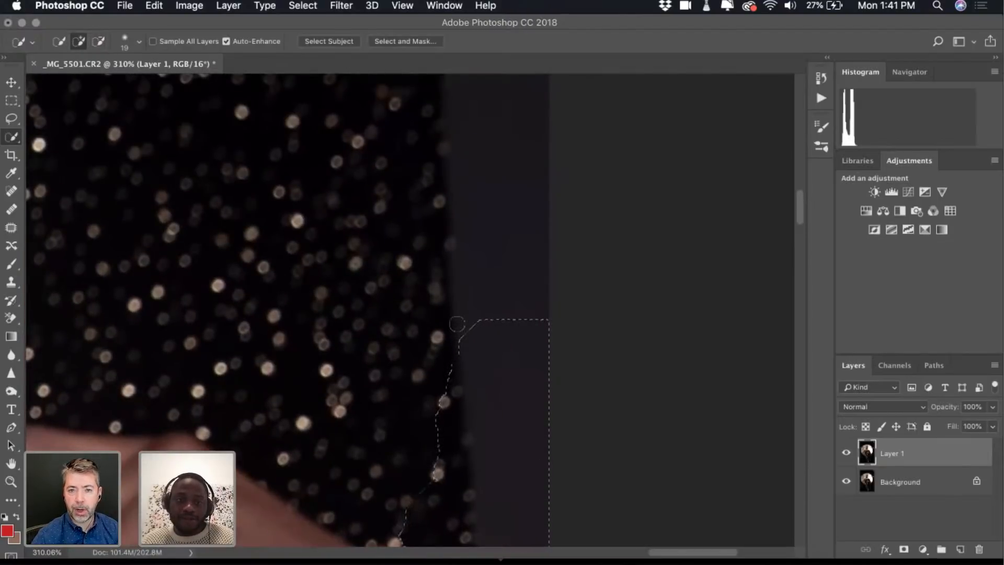
pyautogui.press('alt')
pyautogui.scroll(-3, 457, 324)
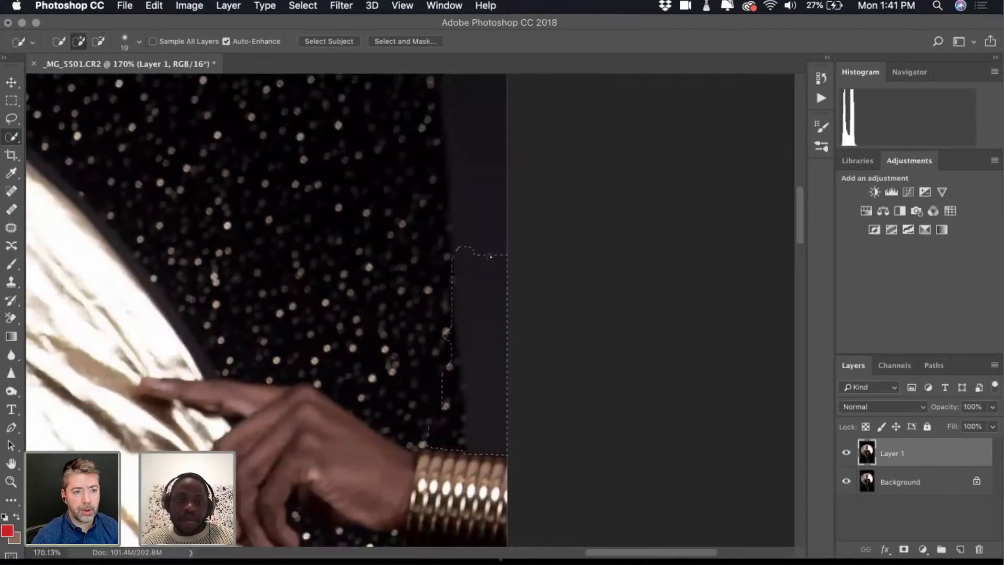
pyautogui.moveTo(490, 256)
pyautogui.mouseDown()
pyautogui.moveTo(444, 241)
pyautogui.moveTo(455, 220)
pyautogui.mouseUp()
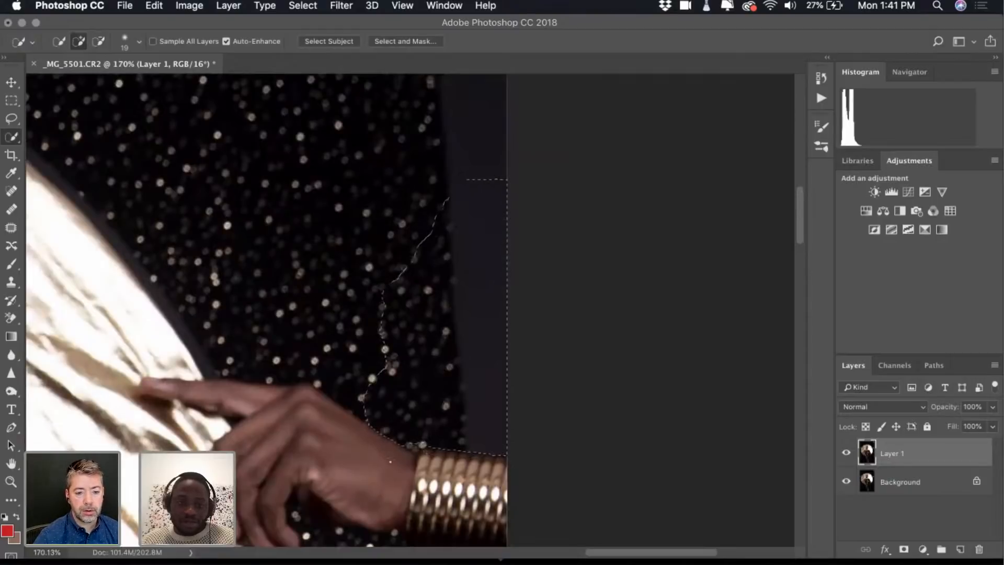
# Check the selection border along the hand and bracelet, and add the missed corner at the selection's upper end
pyautogui.press('alt')
pyautogui.scroll(4, 429, 473)
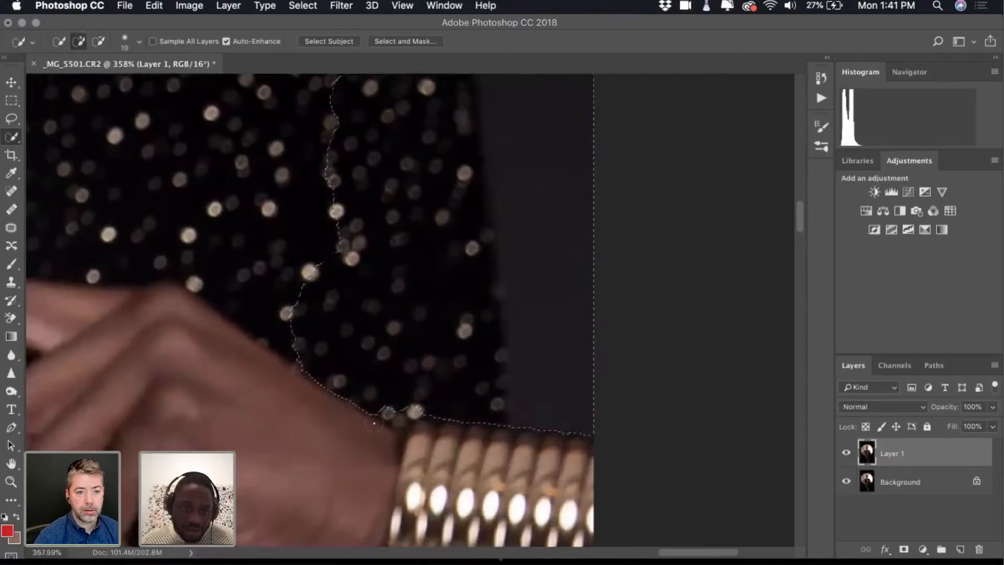
pyautogui.scroll(7, 430, 361)
pyautogui.scroll(1, 430, 360)
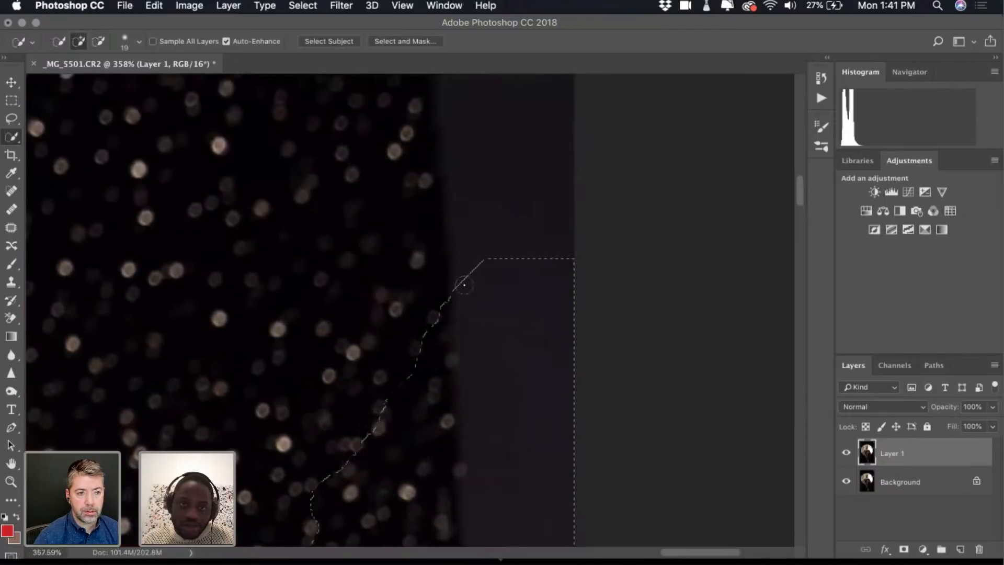
pyautogui.click(458, 283)
pyautogui.scroll(-5, 461, 298)
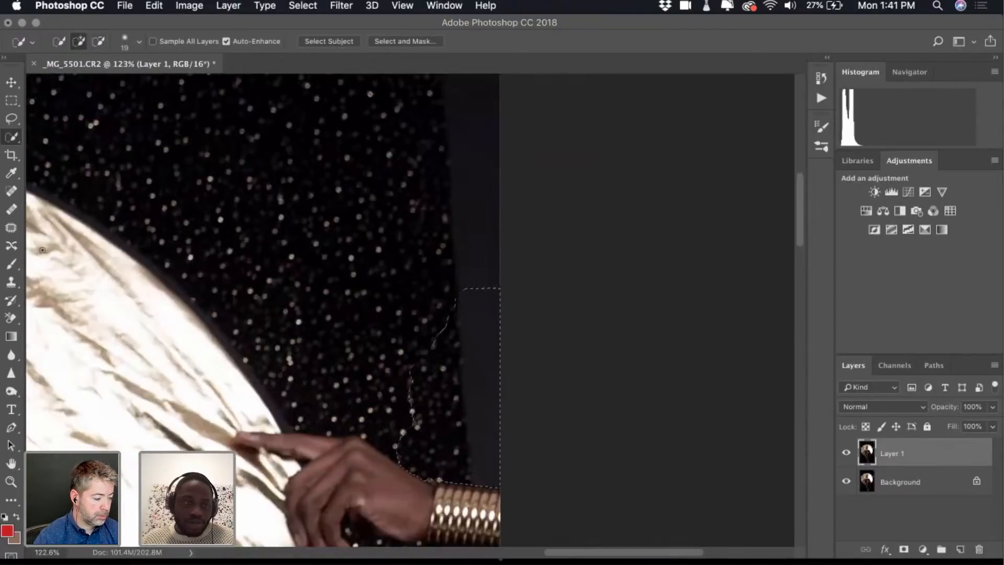
# Switch to the Clone Stamp tool for the selected strip above the bracelet and enlarge its brush to 175 px
pyautogui.click(11, 283)
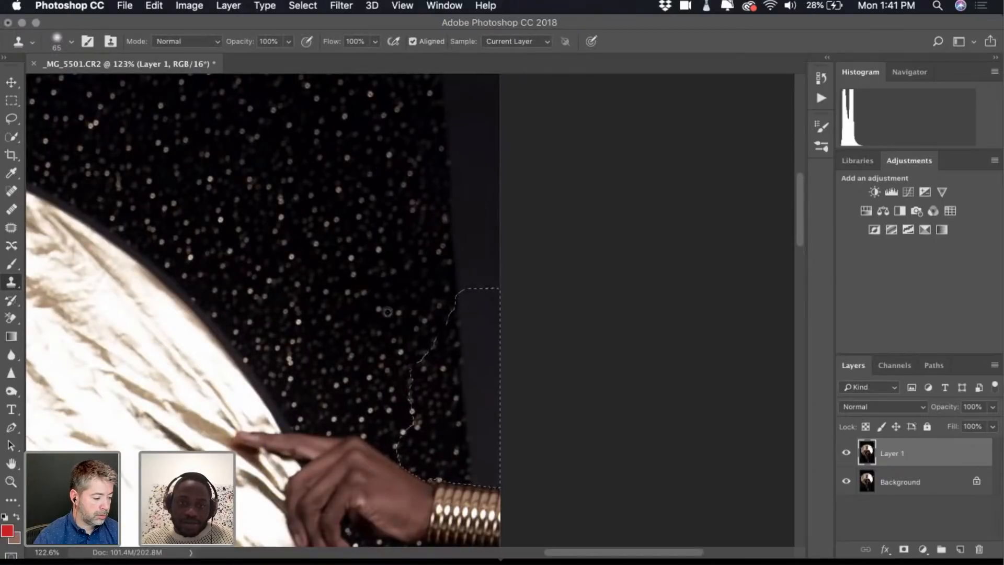
pyautogui.scroll(-5, 416, 251)
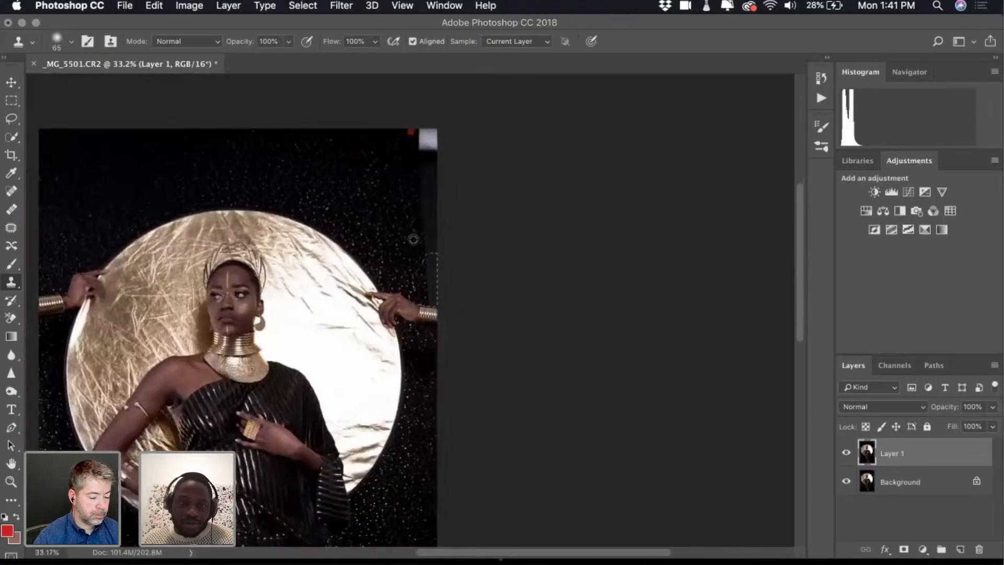
pyautogui.scroll(3, 413, 239)
pyautogui.scroll(5, 418, 245)
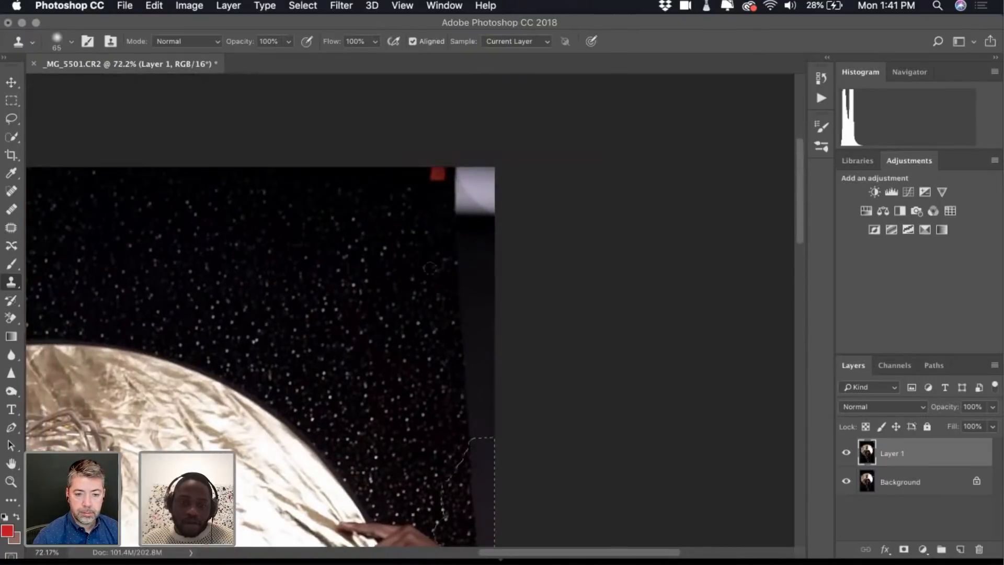
pyautogui.scroll(-3, 478, 501)
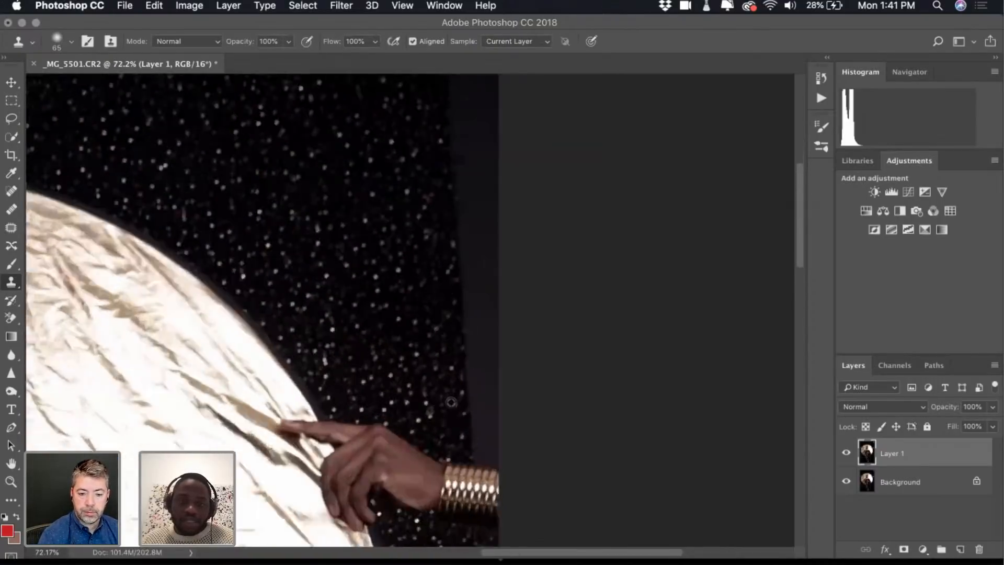
pyautogui.scroll(5, 498, 493)
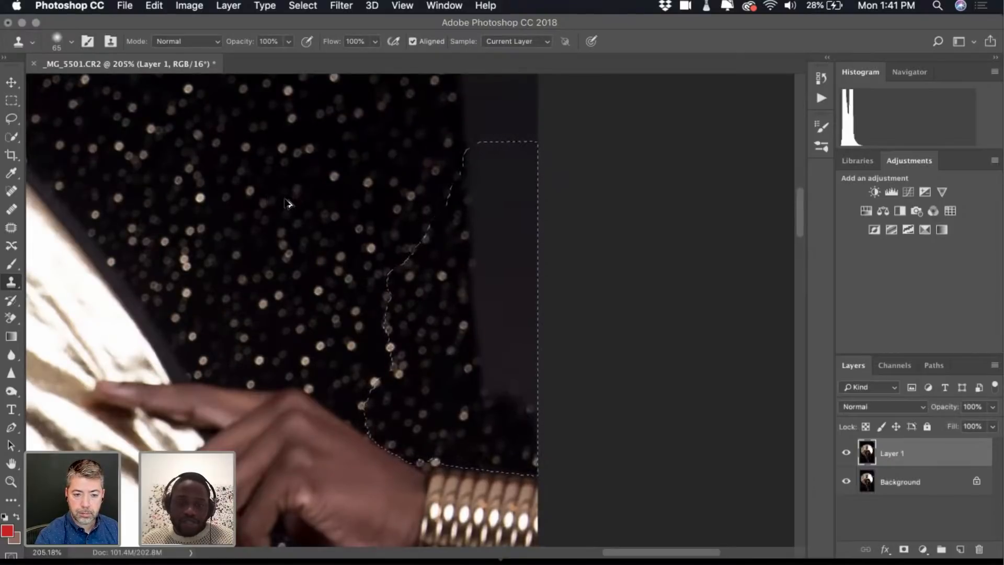
pyautogui.click(60, 40)
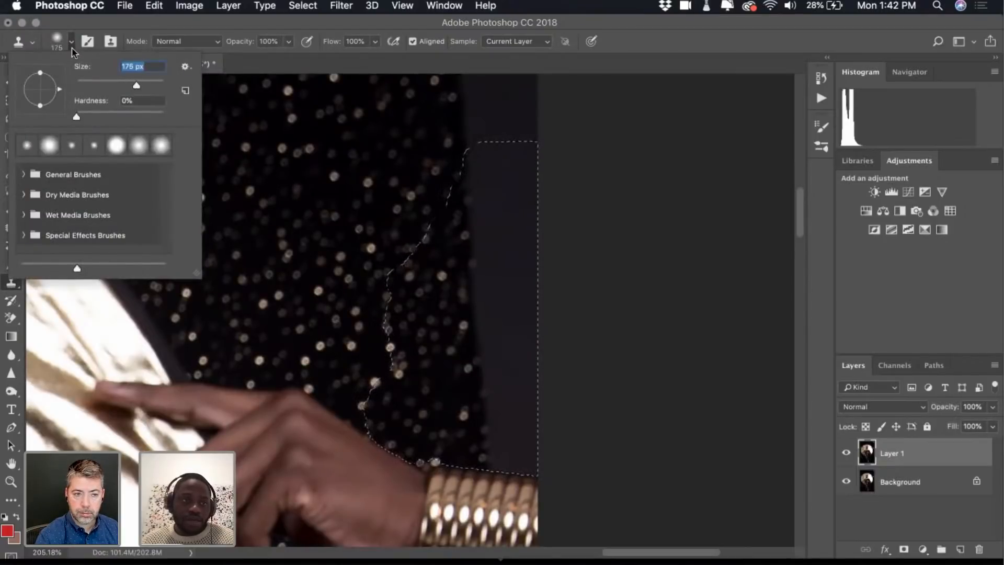
pyautogui.click(71, 47)
# Examine the sparkly backdrop between the gold reflector and the grey strip for matching areas, both close up and in the whole photo
pyautogui.scroll(3, 363, 149)
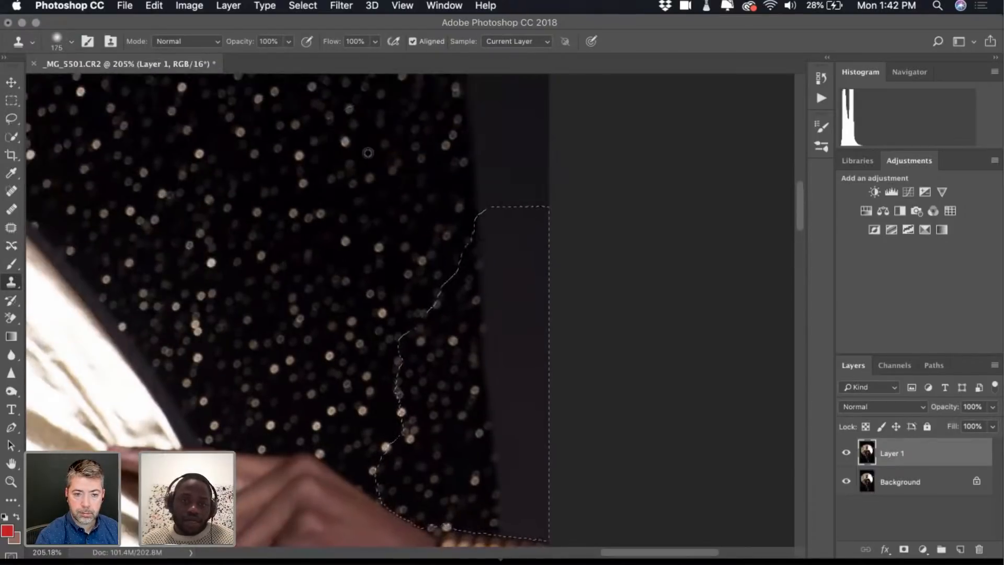
pyautogui.scroll(-3, 368, 153)
pyautogui.hscroll(-2, 387, 183)
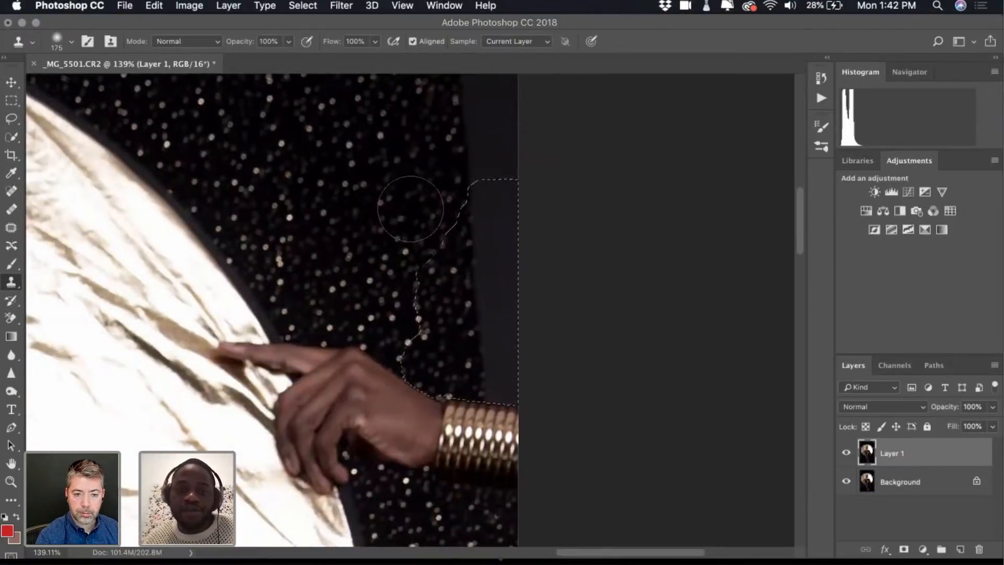
pyautogui.scroll(-5, 442, 233)
pyautogui.scroll(5, 448, 242)
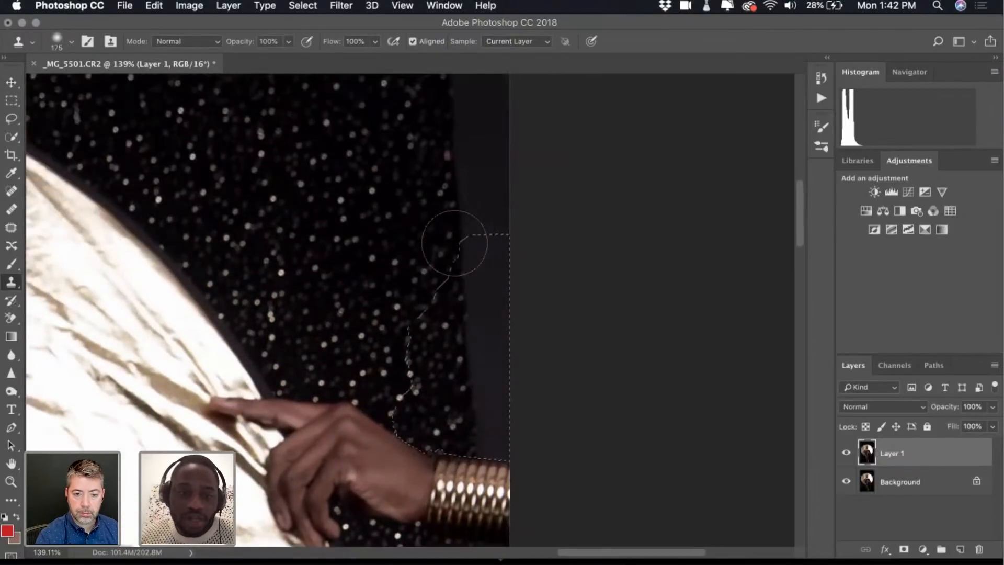
pyautogui.hscroll(-2, 452, 242)
pyautogui.hscroll(-2, 454, 243)
pyautogui.scroll(-5, 455, 209)
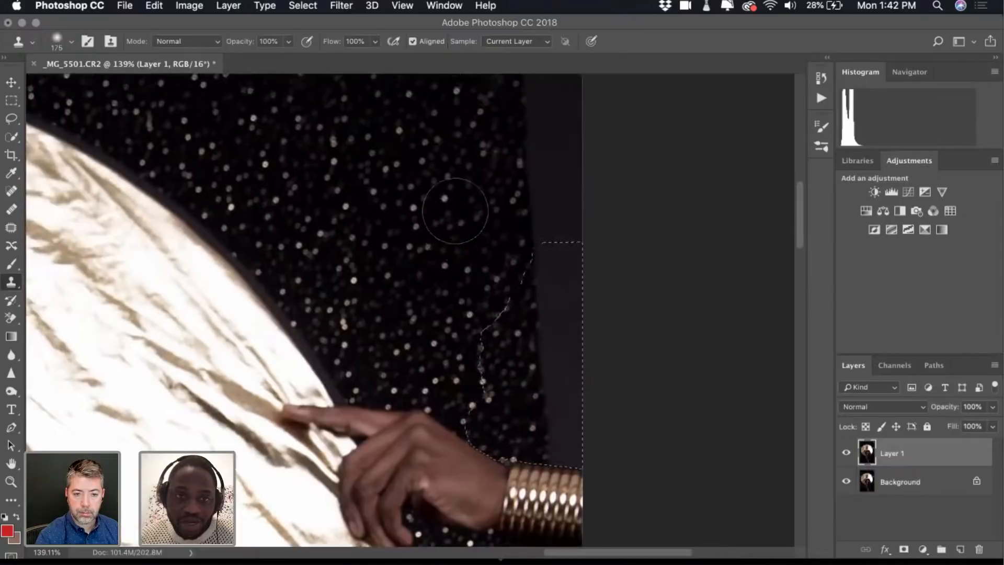
pyautogui.scroll(2, 455, 211)
pyautogui.hscroll(-2, 455, 211)
pyautogui.scroll(-3, 455, 210)
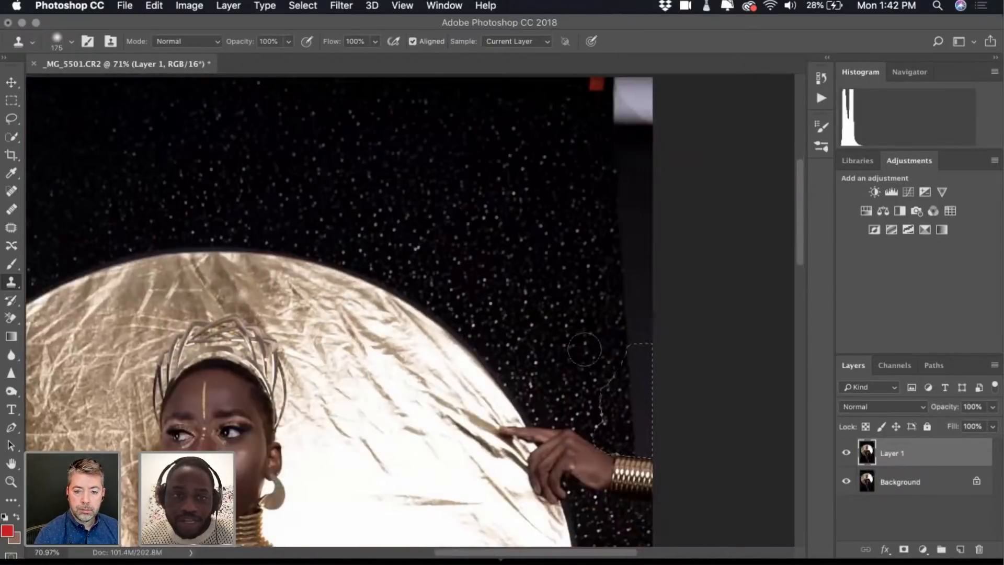
pyautogui.scroll(2, 454, 211)
pyautogui.hscroll(-1, 455, 211)
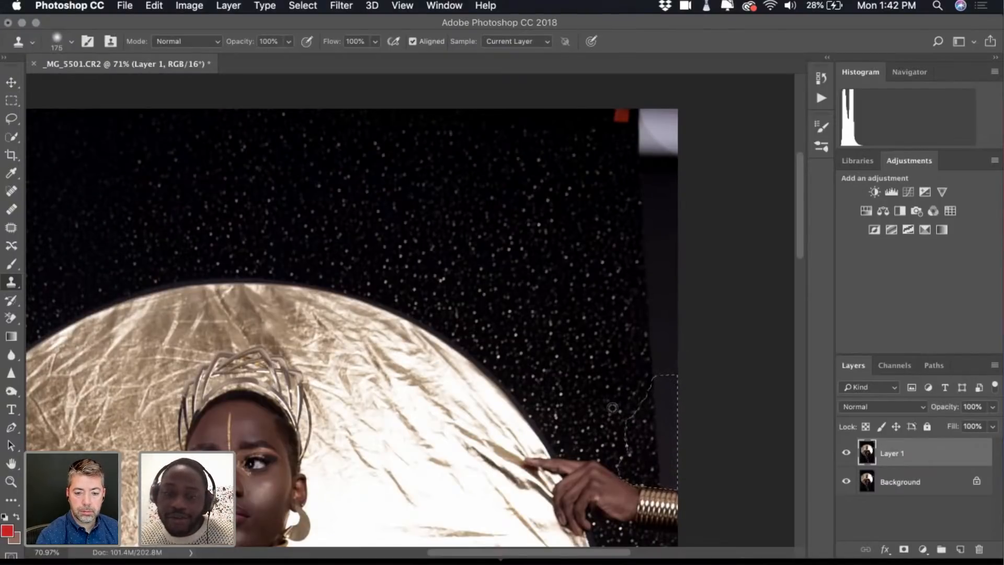
pyautogui.scroll(5, 612, 408)
pyautogui.scroll(-3, 612, 407)
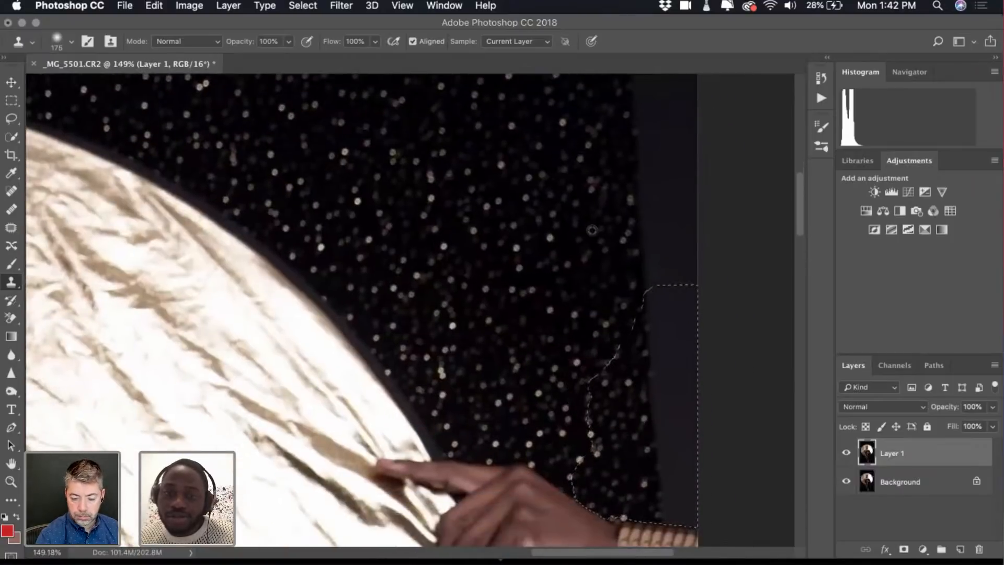
pyautogui.scroll(-10, 592, 230)
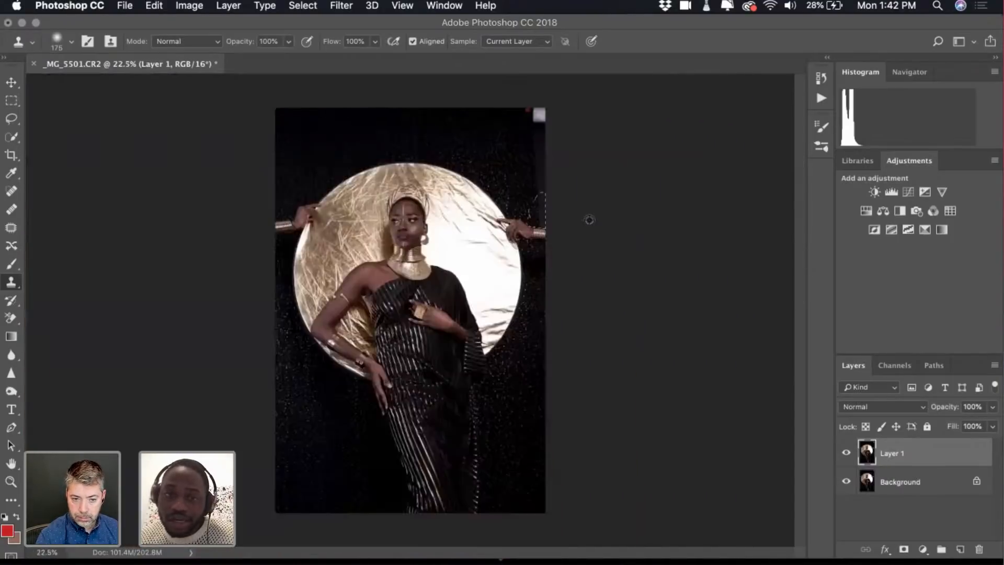
# Clone sparkly backdrop over the selected grey area directly above the bracelet with the 175 px brush
pyautogui.scroll(7, 589, 219)
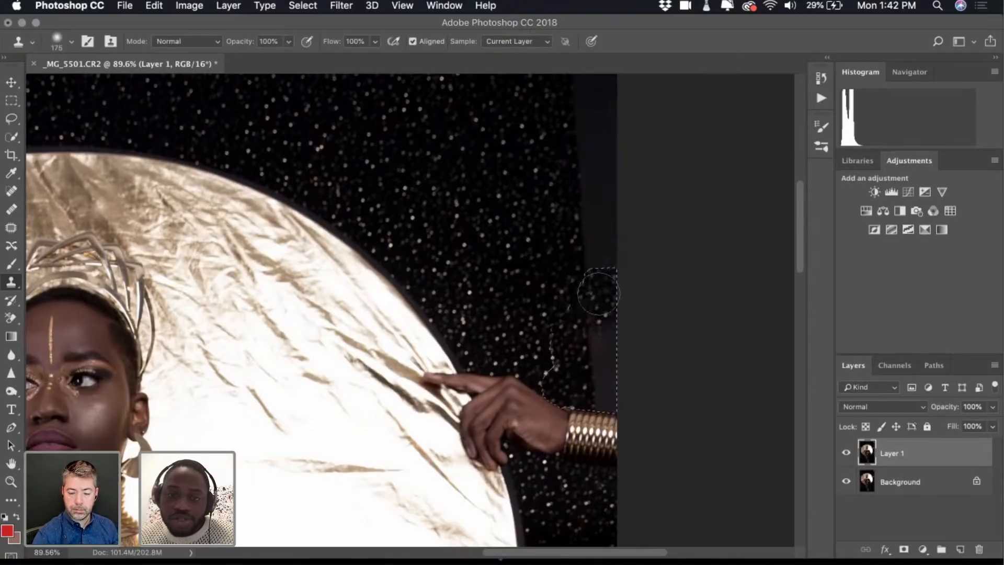
pyautogui.moveTo(599, 292); pyautogui.dragTo(591, 363)
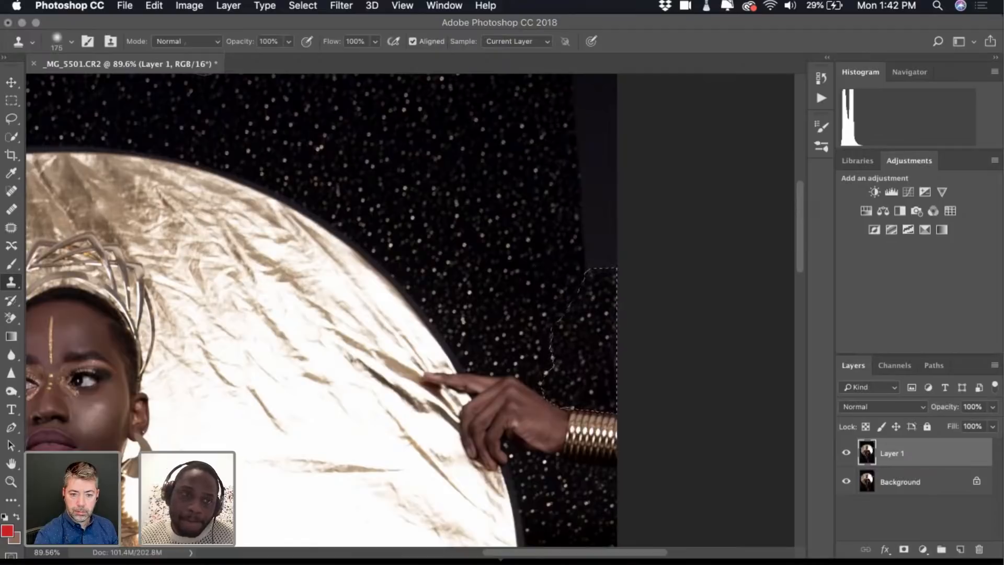
pyautogui.click(71, 42)
pyautogui.click(66, 48)
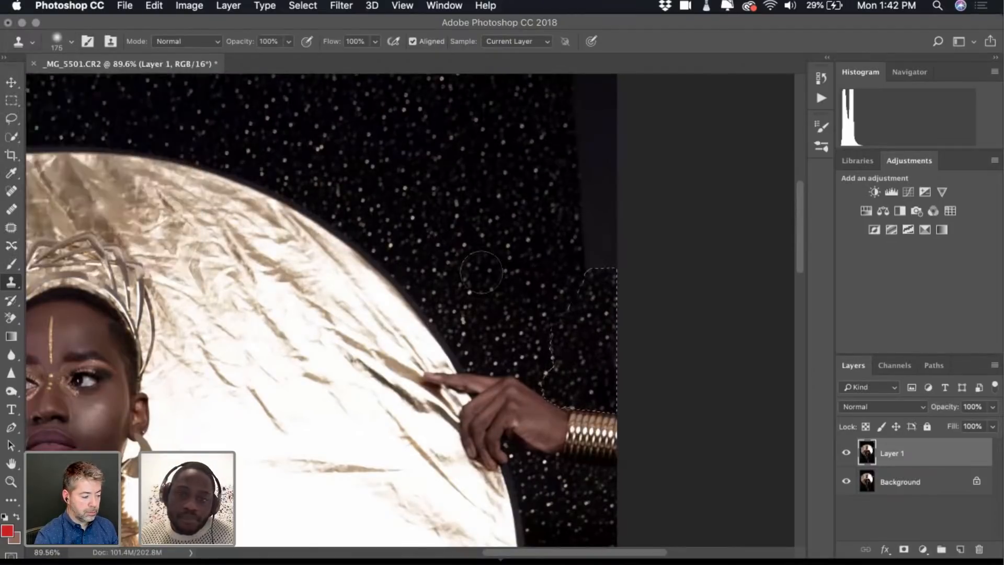
# Clear the selection above the bracelet and compare the cloned patch with the surrounding backdrop
pyautogui.scroll(-3, 492, 267)
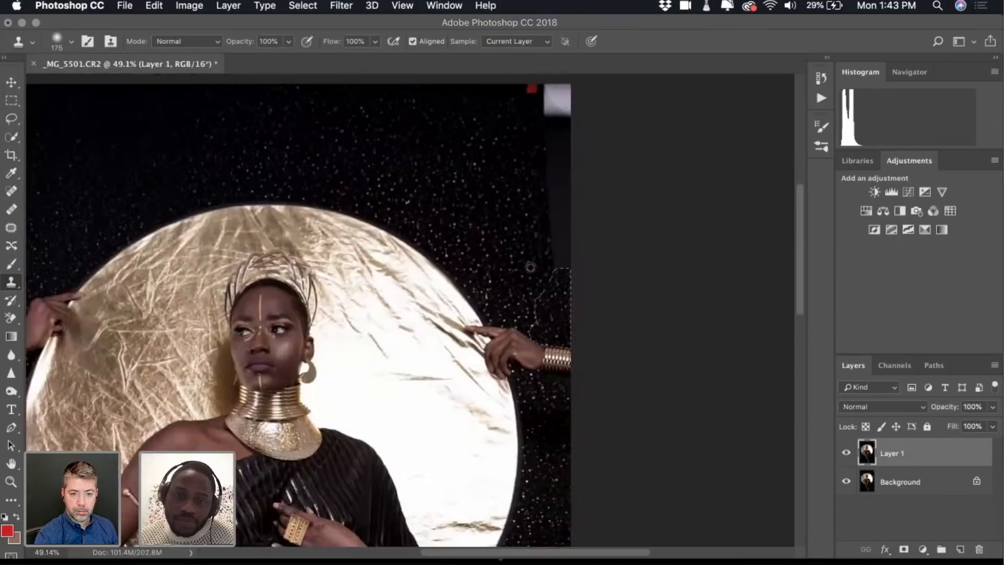
pyautogui.press('super+d')
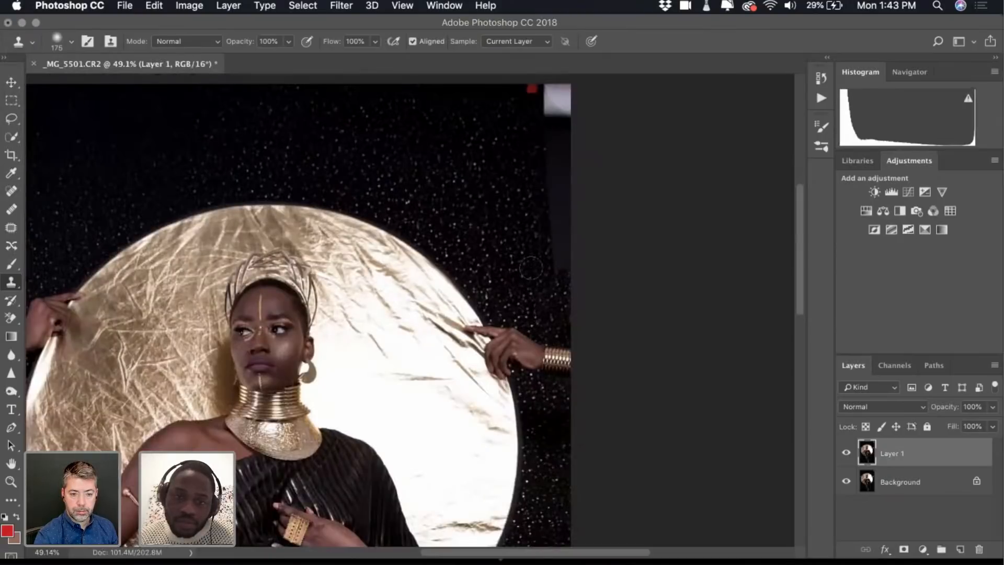
pyautogui.scroll(5, 530, 267)
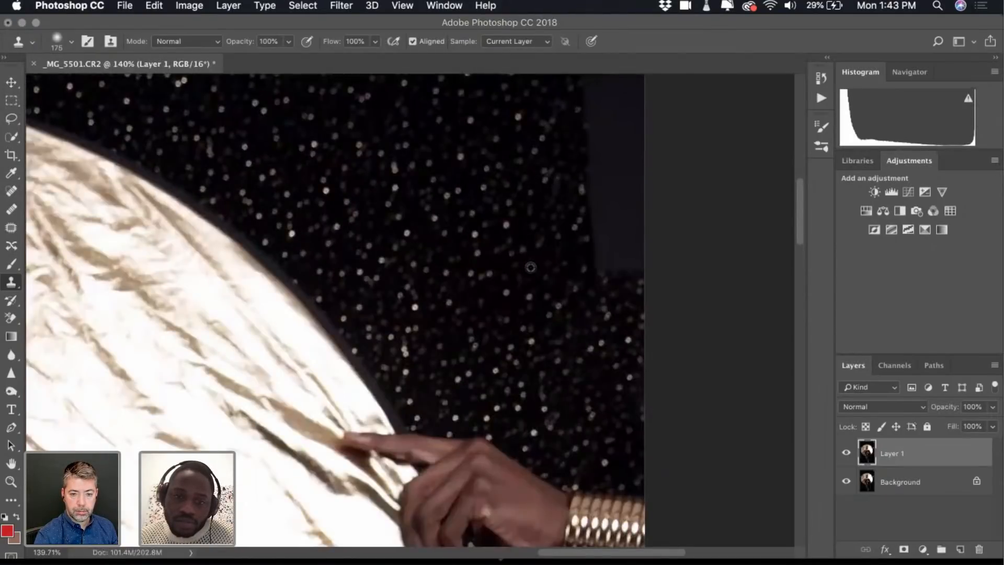
pyautogui.press('super+z')
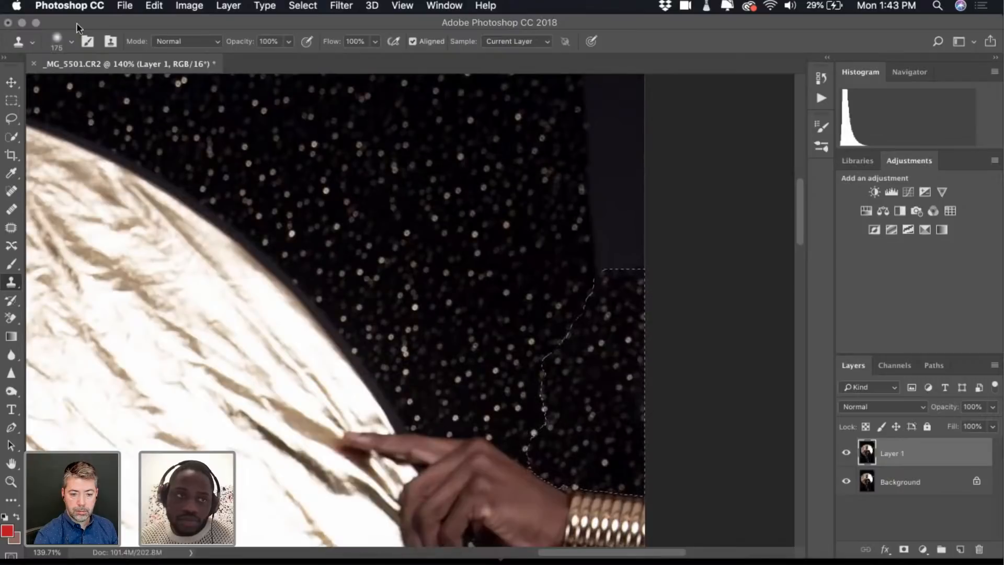
pyautogui.click(11, 84)
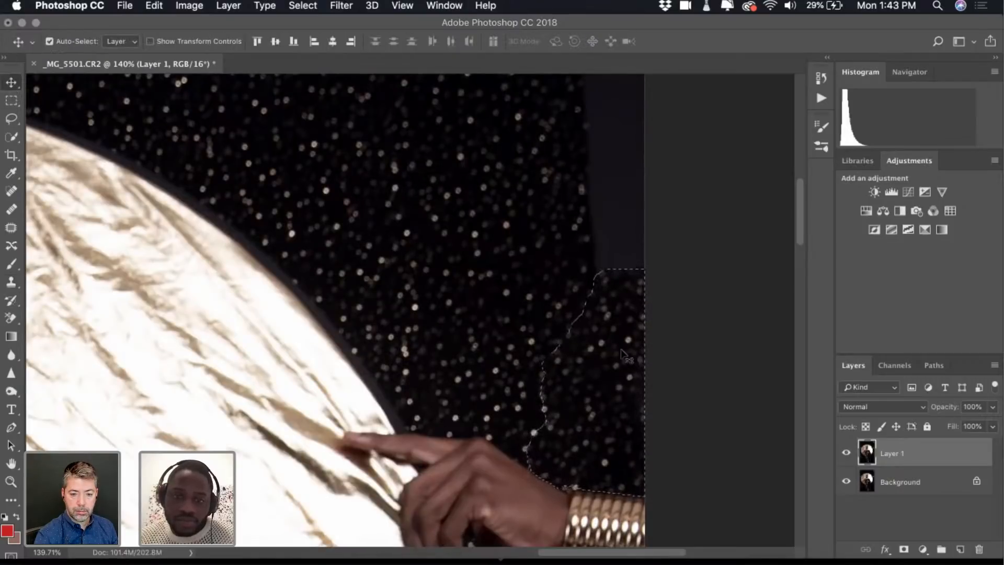
pyautogui.press('super+d')
pyautogui.scroll(3, 601, 298)
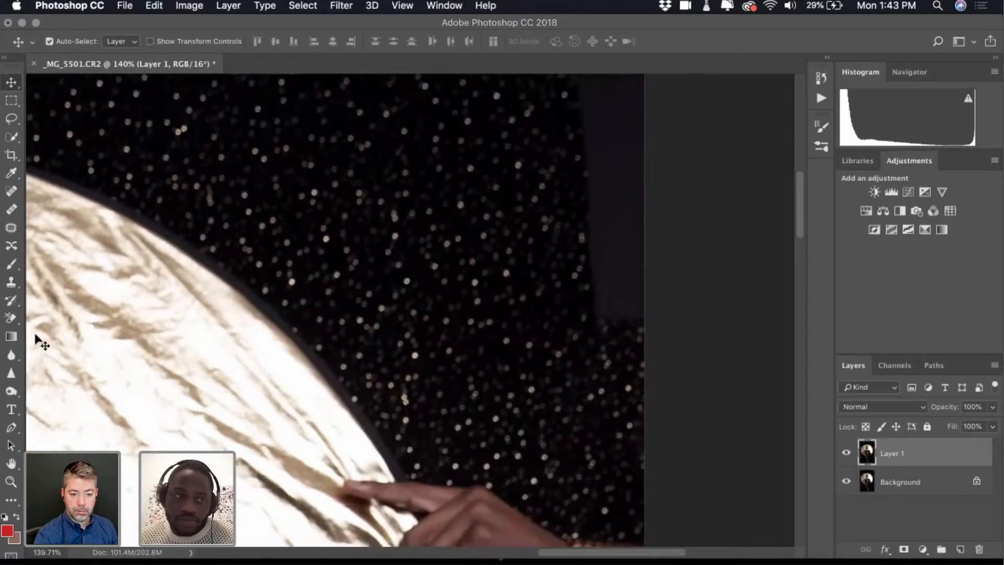
# Sample nearby sparkles with the Clone Stamp and paint them over the lower part of the remaining grey strip above the hand
pyautogui.click(11, 282)
pyautogui.keyDown('alt'); pyautogui.click(551, 254); pyautogui.keyUp('alt')
pyautogui.moveTo(606, 313)
pyautogui.mouseDown()
pyautogui.moveTo(641, 304)
pyautogui.moveTo(578, 250)
pyautogui.moveTo(621, 254)
pyautogui.moveTo(551, 270)
pyautogui.mouseUp()
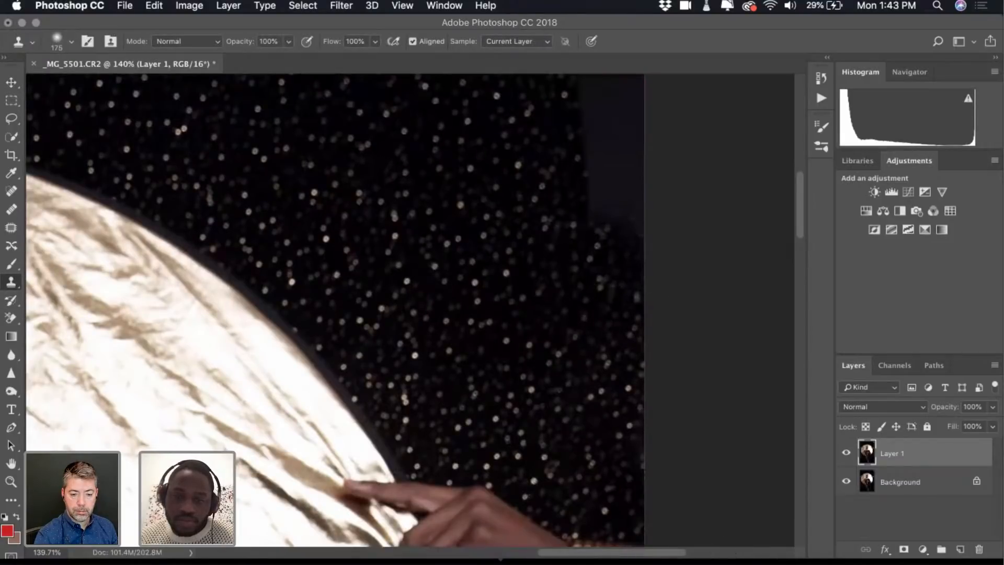
pyautogui.moveTo(811, 518)
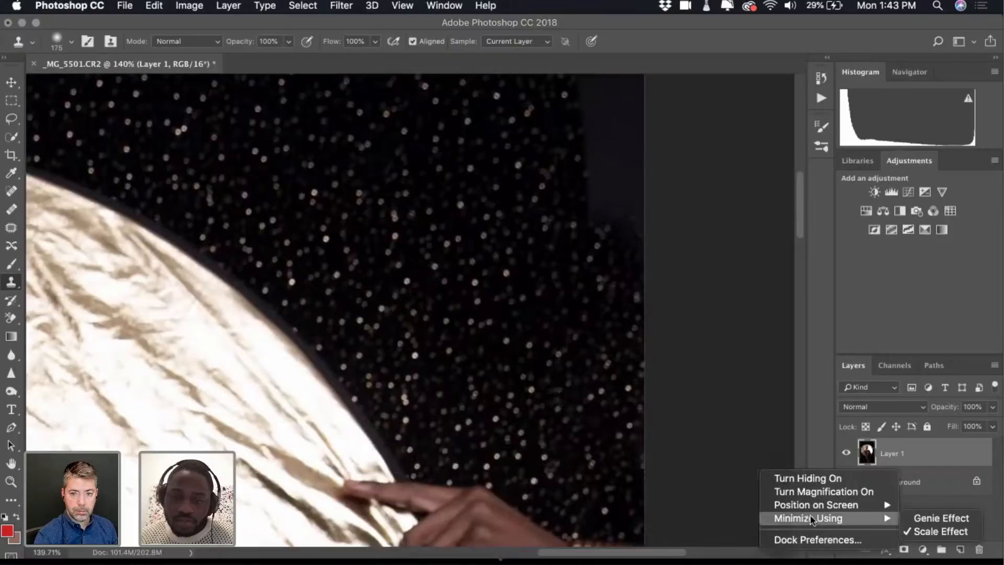
pyautogui.click(939, 517)
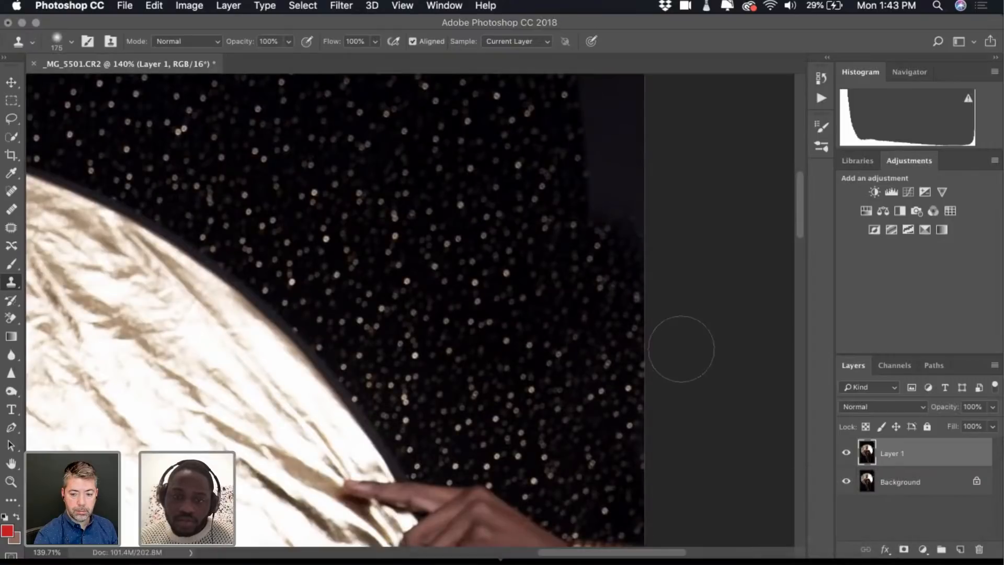
pyautogui.moveTo(606, 178)
pyautogui.mouseDown()
pyautogui.moveTo(634, 233)
pyautogui.moveTo(608, 151)
pyautogui.moveTo(639, 276)
pyautogui.mouseUp()
# Set the Dock's minimize effect to Scale Effect
pyautogui.rightClick(779, 559)
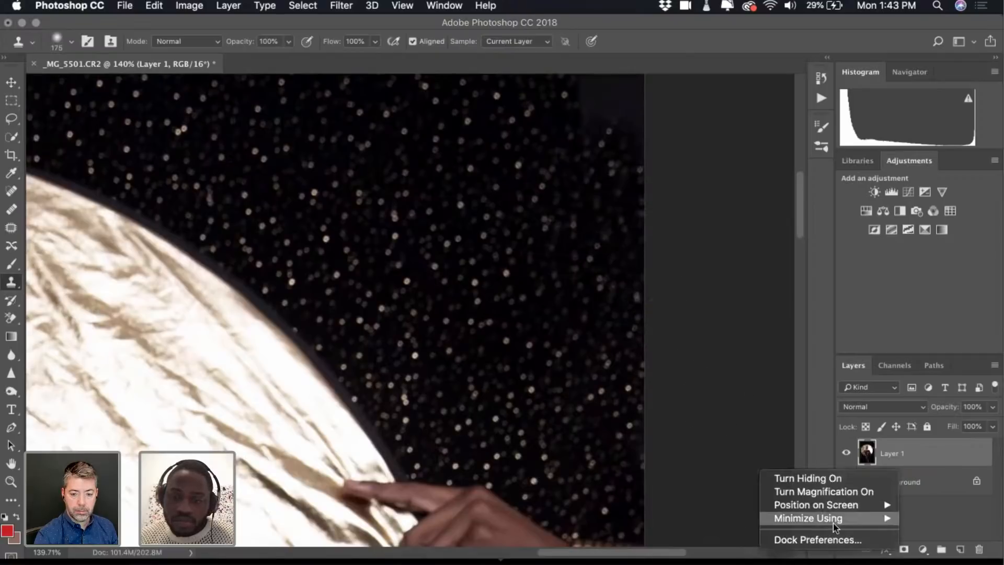
pyautogui.moveTo(836, 523)
pyautogui.click(937, 531)
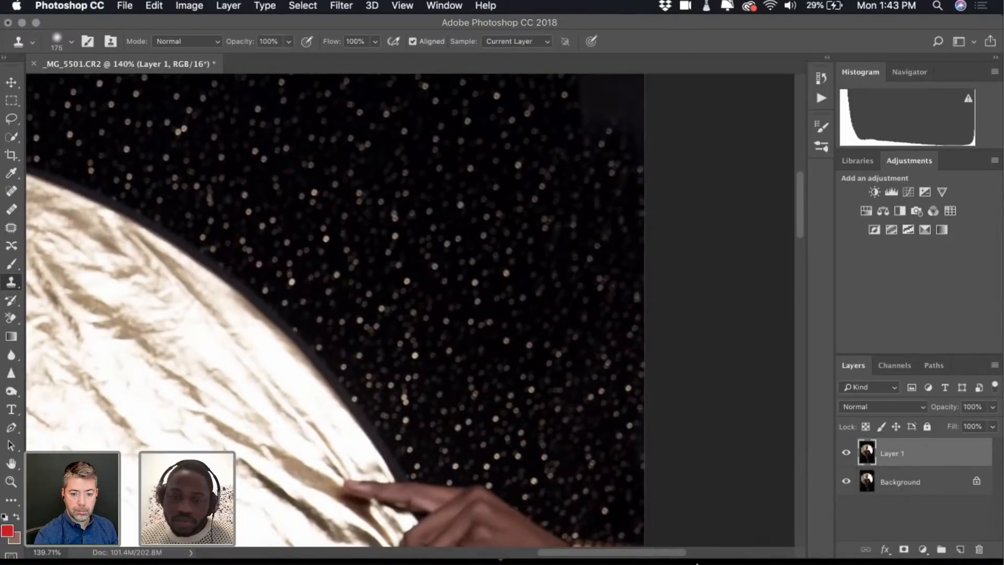
# Clone sparkly backdrop up the rest of the grey strip as far as the white patch in the photo's upper-right corner
pyautogui.scroll(6, 538, 314)
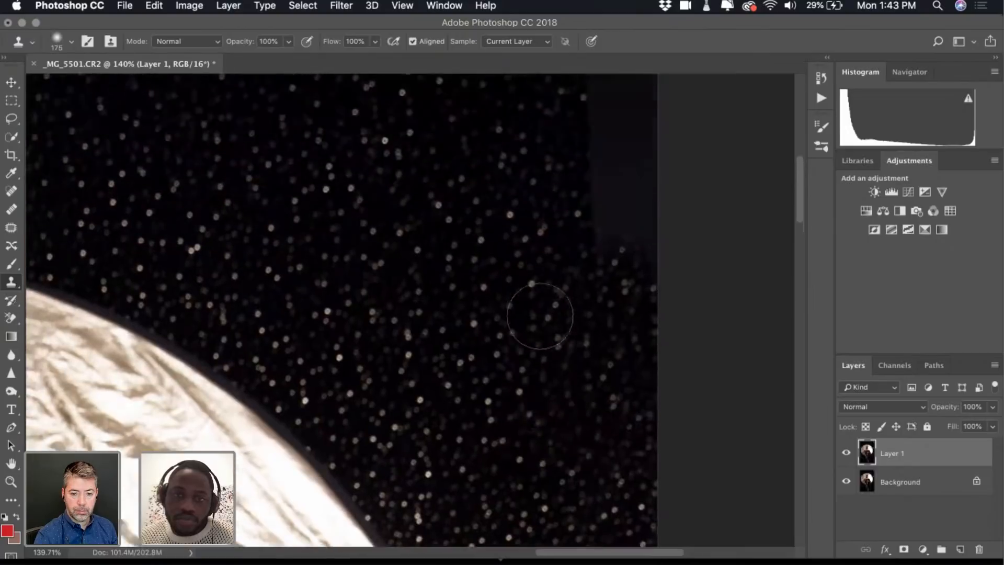
pyautogui.moveTo(523, 262)
pyautogui.mouseDown()
pyautogui.moveTo(633, 271)
pyautogui.moveTo(576, 246)
pyautogui.moveTo(603, 312)
pyautogui.mouseUp()
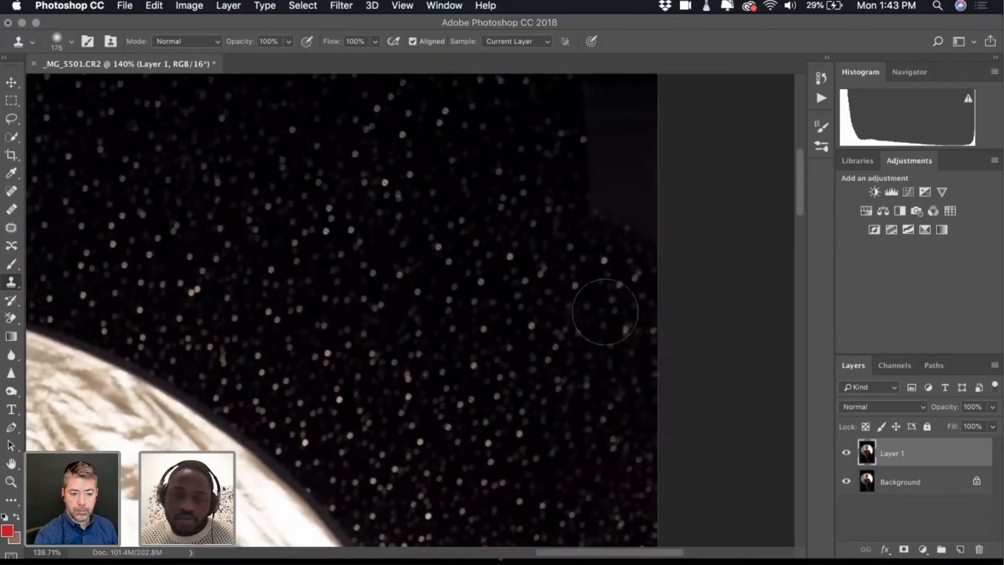
pyautogui.moveTo(492, 315)
pyautogui.mouseDown()
pyautogui.moveTo(565, 314)
pyautogui.moveTo(498, 258)
pyautogui.mouseUp()
pyautogui.scroll(5, 498, 293)
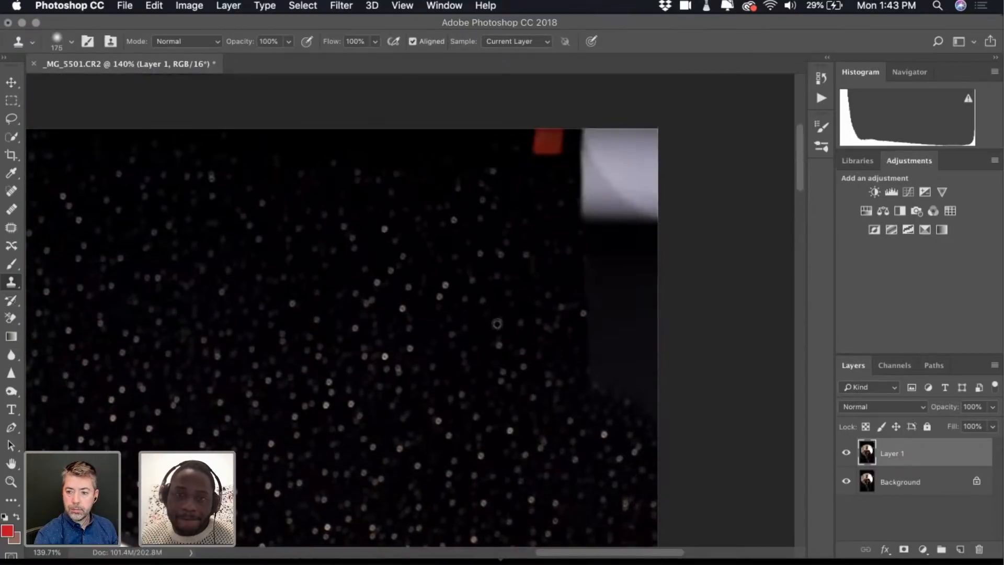
pyautogui.moveTo(538, 358)
pyautogui.mouseDown()
pyautogui.moveTo(661, 397)
pyautogui.moveTo(610, 444)
pyautogui.mouseUp()
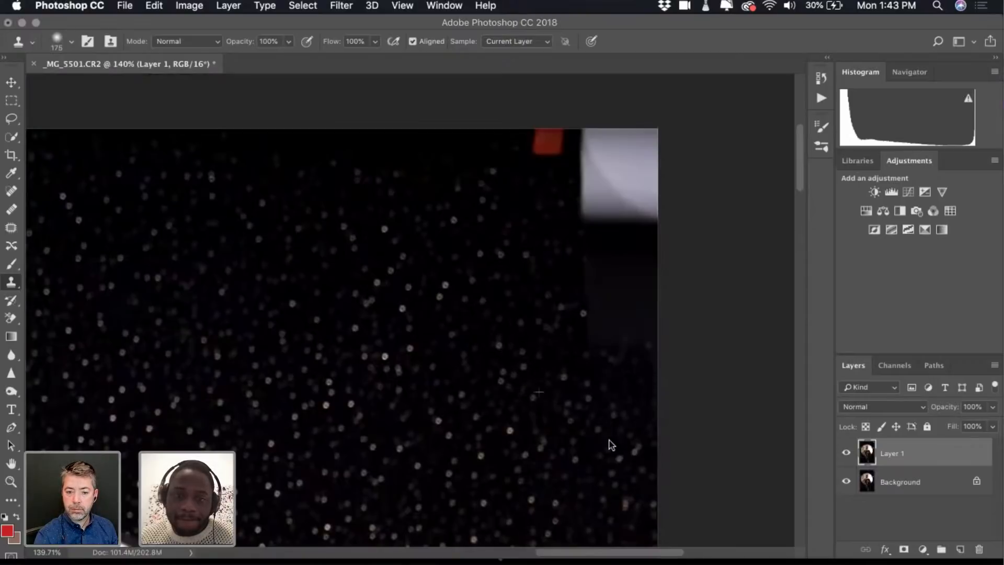
pyautogui.moveTo(575, 319)
pyautogui.mouseDown()
pyautogui.moveTo(601, 332)
pyautogui.moveTo(585, 273)
pyautogui.moveTo(634, 314)
pyautogui.mouseUp()
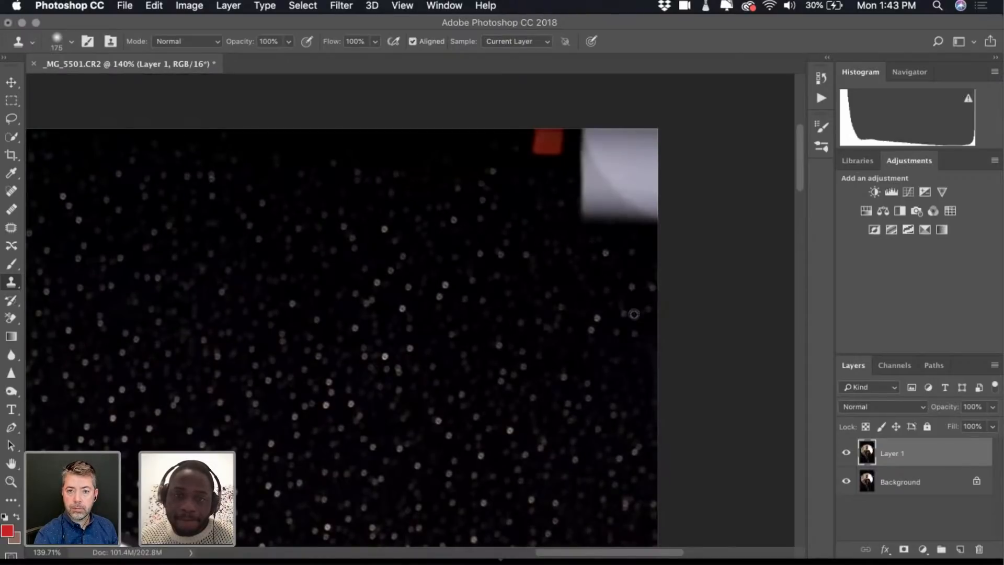
# Clone dark backdrop over the red mark and the white patch in the photo's upper-right corner
pyautogui.click(543, 140)
pyautogui.scroll(-3, 474, 239)
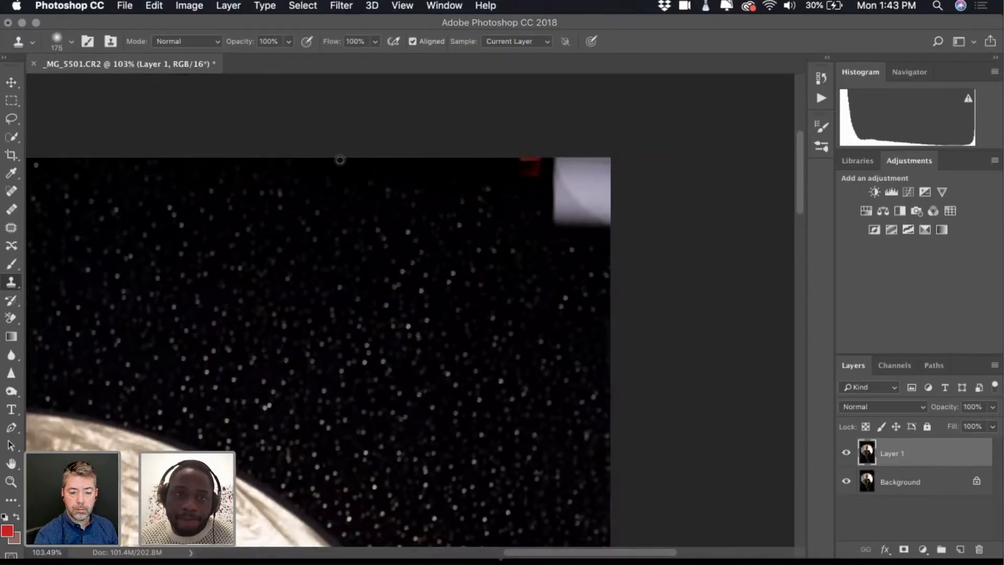
pyautogui.moveTo(559, 160); pyautogui.dragTo(601, 166)
pyautogui.click(602, 159)
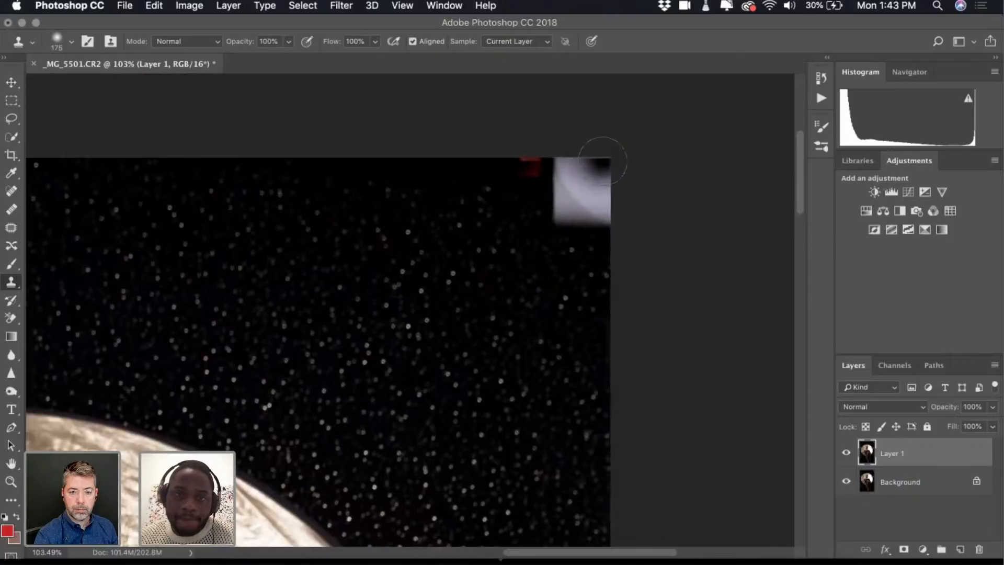
pyautogui.moveTo(522, 162)
pyautogui.mouseDown()
pyautogui.moveTo(594, 156)
pyautogui.moveTo(504, 139)
pyautogui.mouseUp()
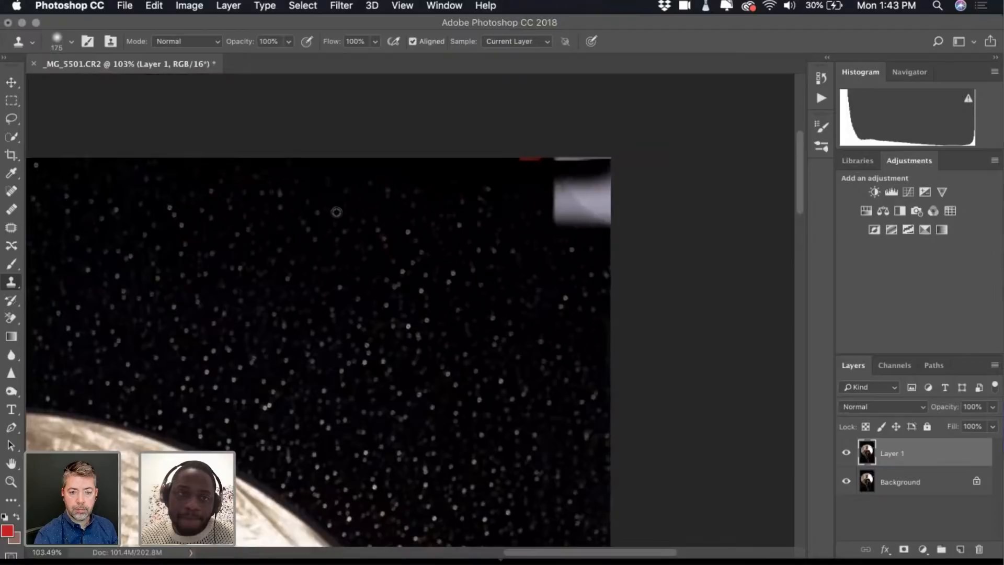
pyautogui.moveTo(586, 198)
pyautogui.mouseDown()
pyautogui.moveTo(561, 214)
pyautogui.moveTo(600, 228)
pyautogui.moveTo(608, 194)
pyautogui.moveTo(618, 213)
pyautogui.mouseUp()
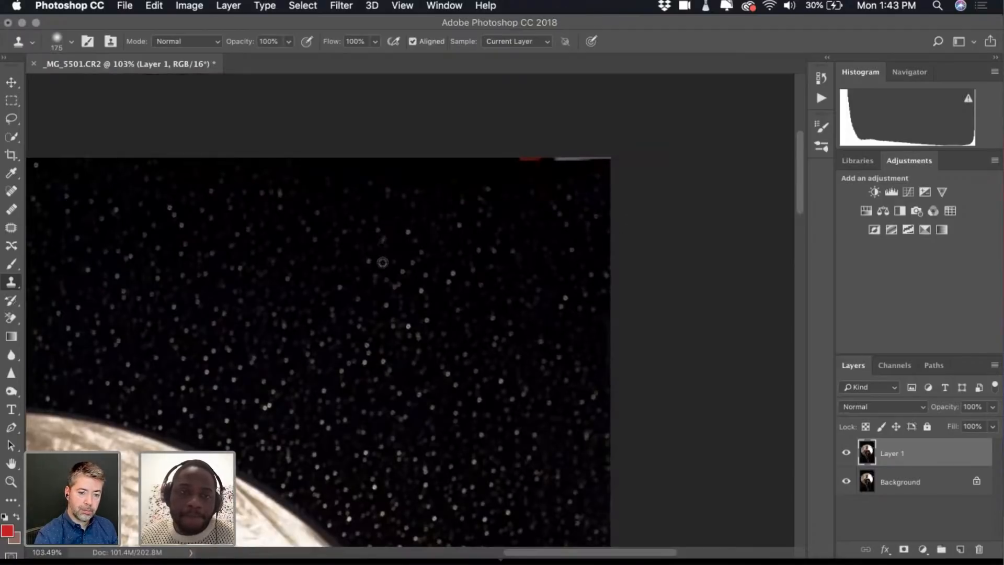
# Enlarge the Clone Stamp brush to 364 px for the red and white remnants along the photo's top edge
pyautogui.scroll(-3, 382, 262)
pyautogui.scroll(5, 382, 262)
pyautogui.scroll(5, 381, 262)
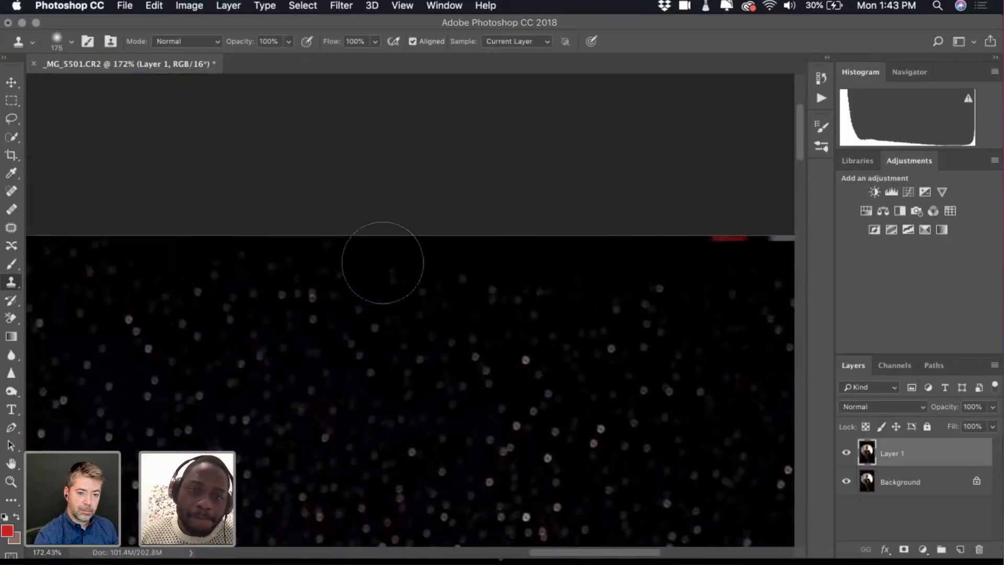
pyautogui.click(71, 43)
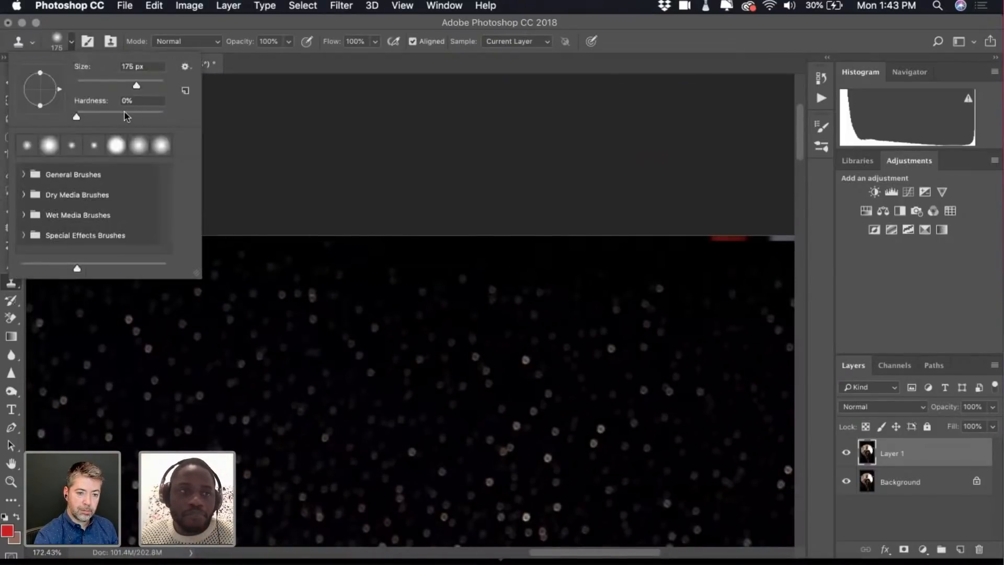
pyautogui.doubleClick(134, 66)
pyautogui.write('364')
pyautogui.press('Return')
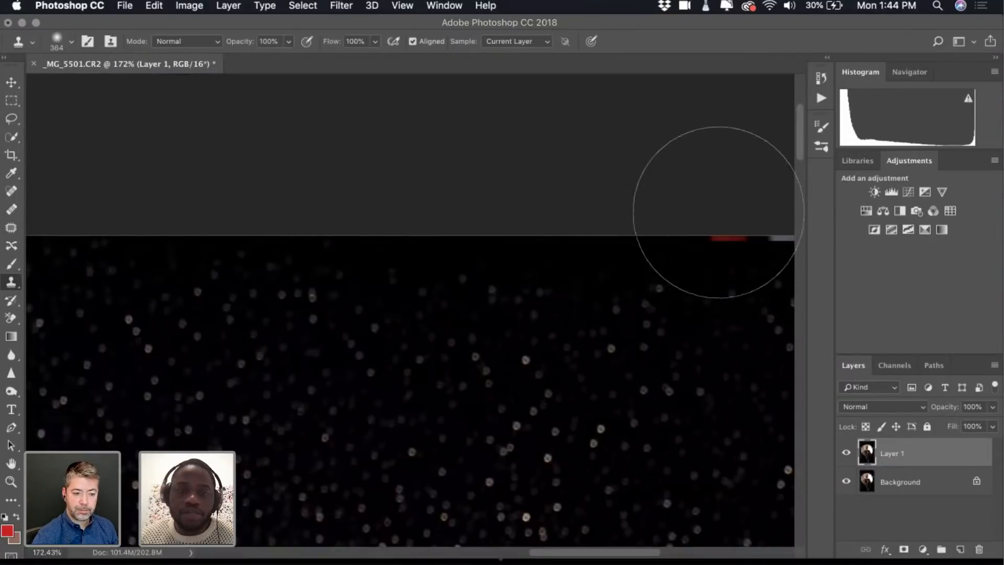
# Sample sparkles from the upper backdrop and clone them along the photo's top edge over the red and white remnants up to the corner
pyautogui.hscroll(5, 716, 212)
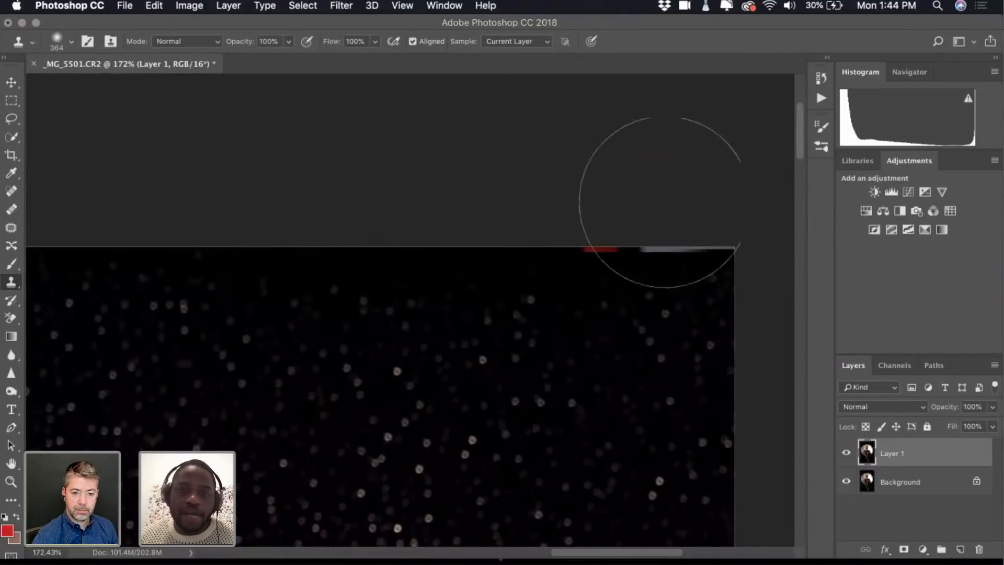
pyautogui.hscroll(-4, 441, 273)
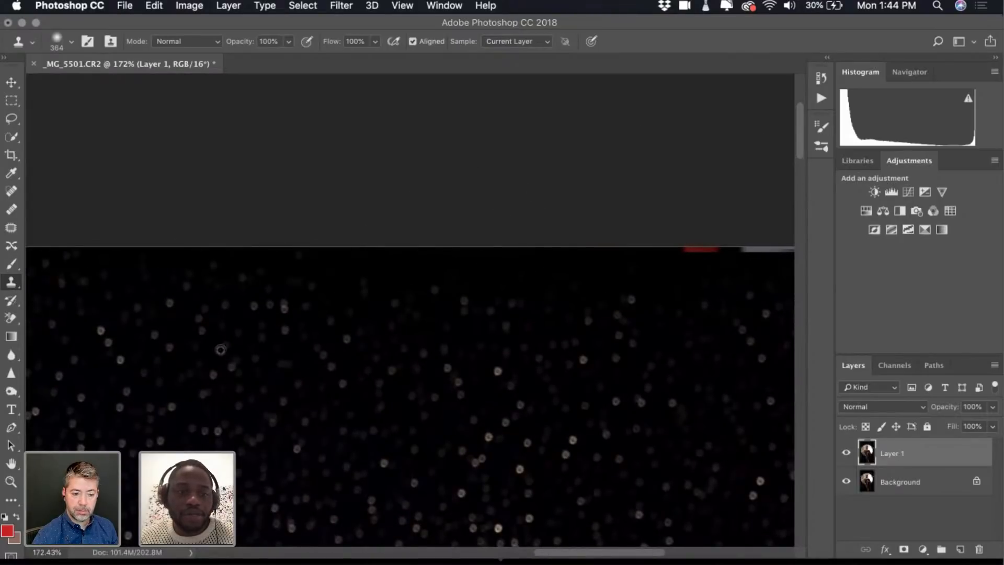
pyautogui.keyDown('alt'); pyautogui.click(217, 357); pyautogui.keyUp('alt')
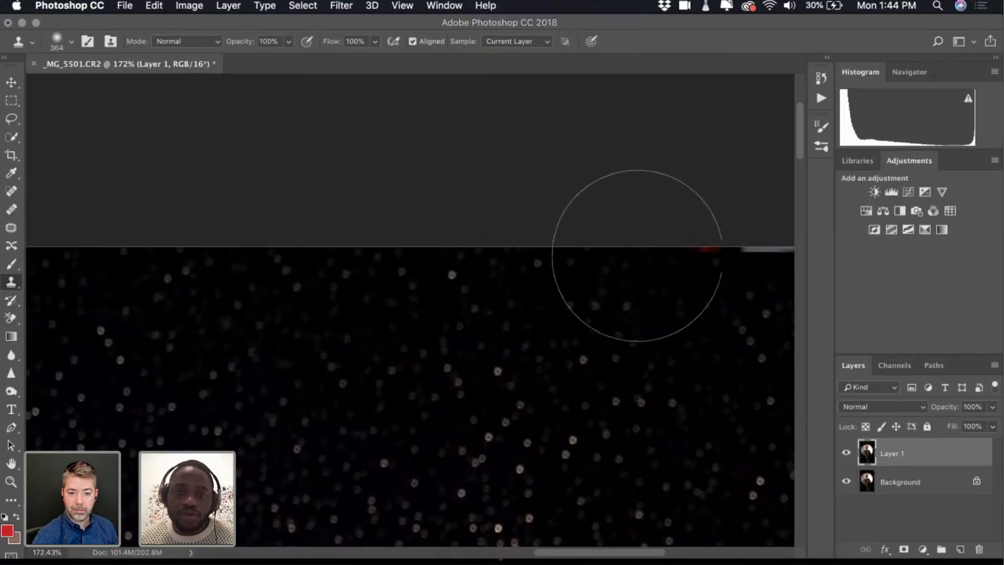
pyautogui.hscroll(3, 628, 277)
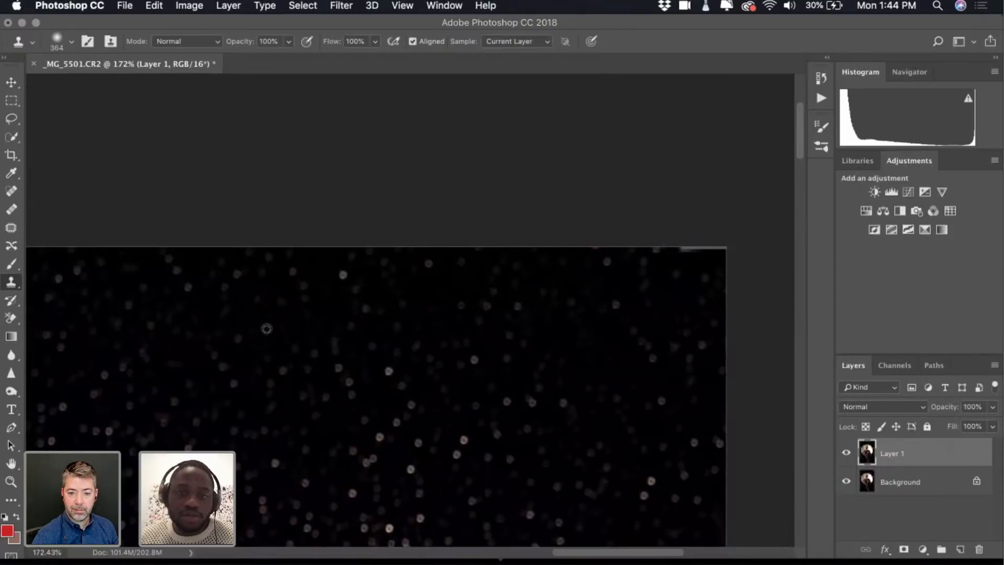
pyautogui.keyDown('alt'); pyautogui.click(266, 329); pyautogui.keyUp('alt')
pyautogui.moveTo(641, 247); pyautogui.dragTo(719, 251)
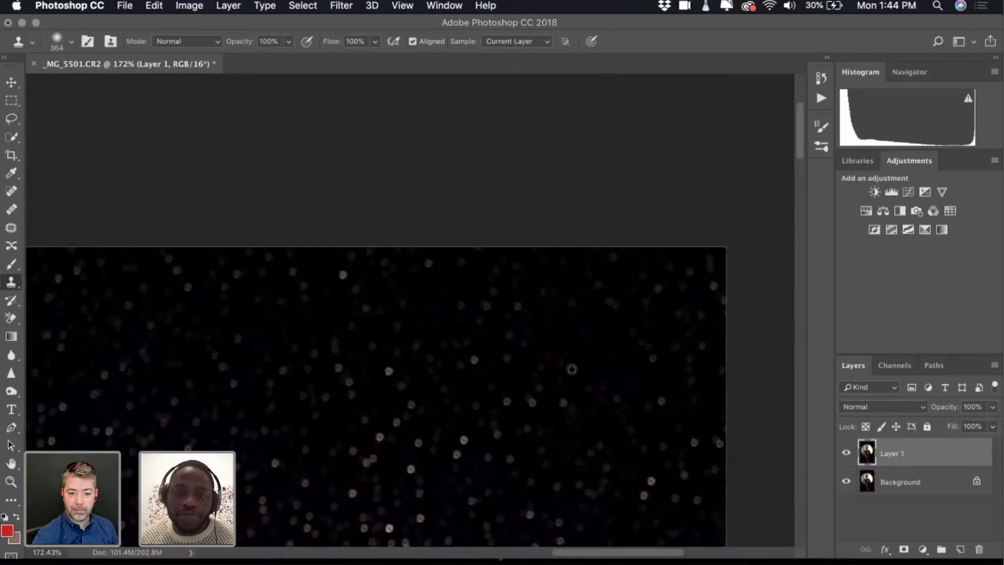
pyautogui.press('super+0')
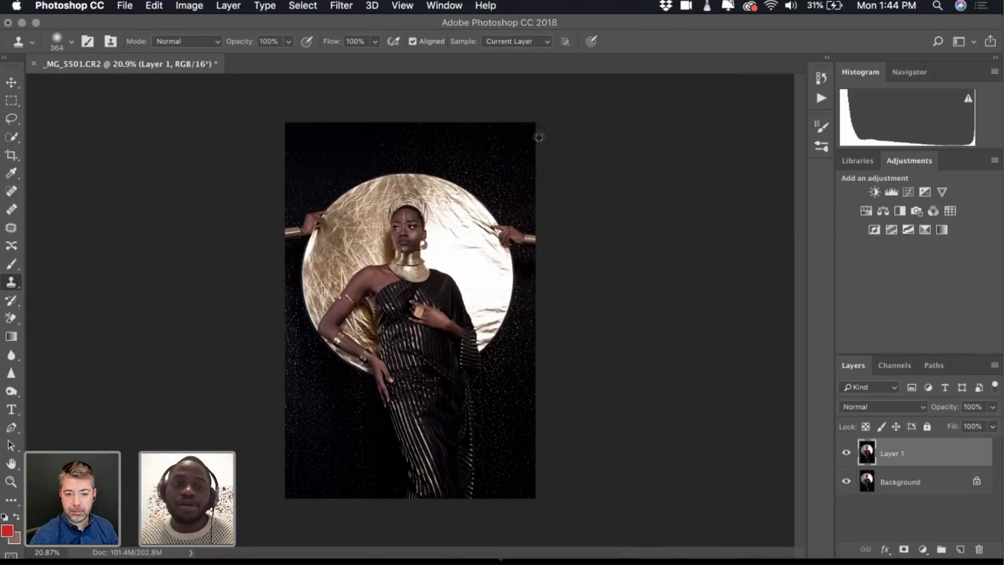
pyautogui.scroll(3, 539, 137)
pyautogui.scroll(3, 538, 134)
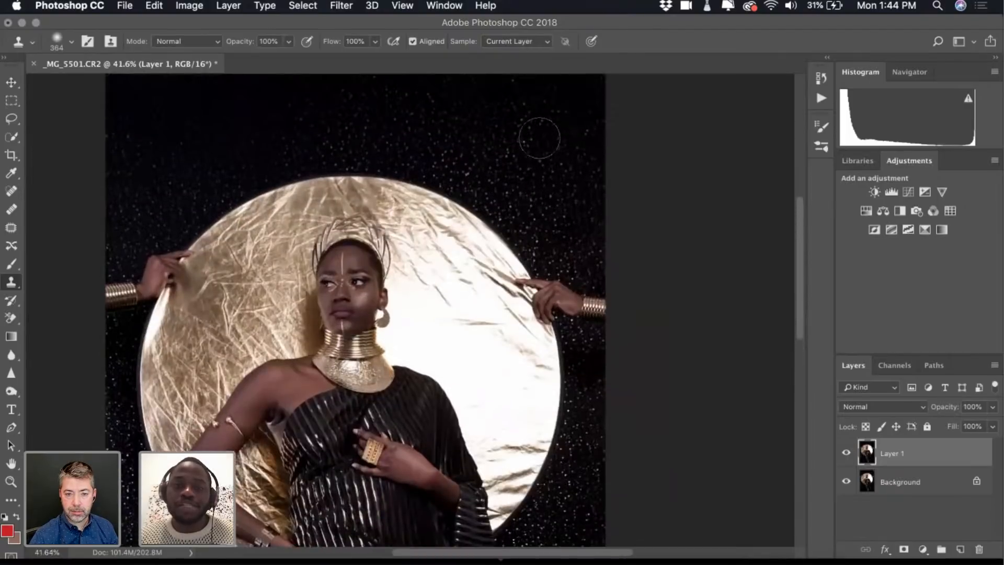
pyautogui.click(553, 198)
pyautogui.press('super+z')
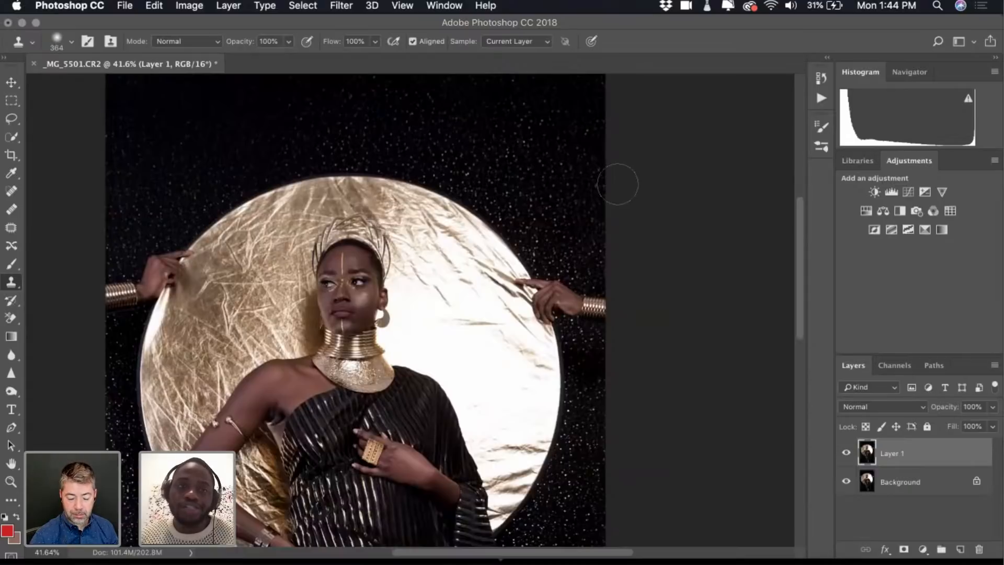
pyautogui.click(589, 219)
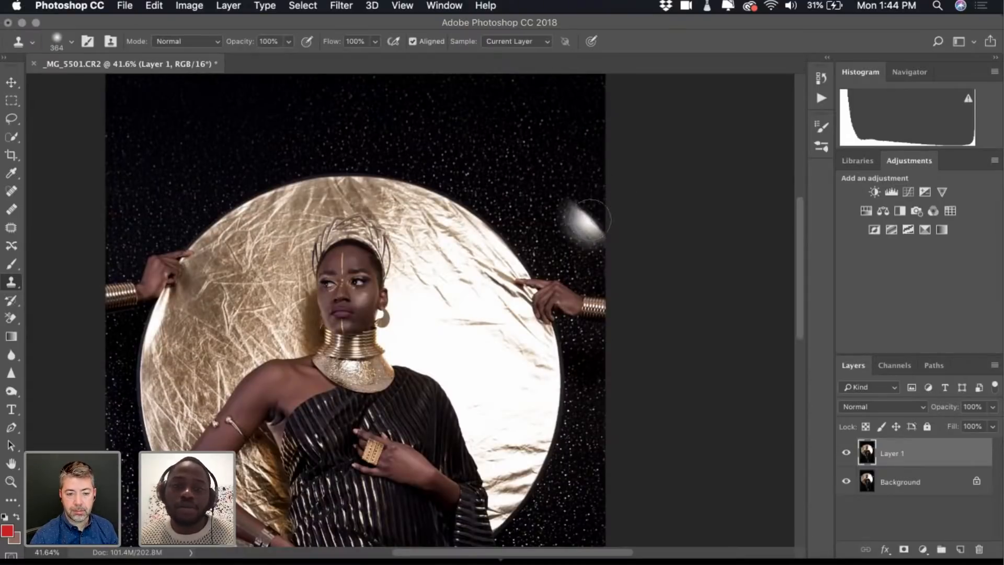
pyautogui.scroll(-2, 590, 219)
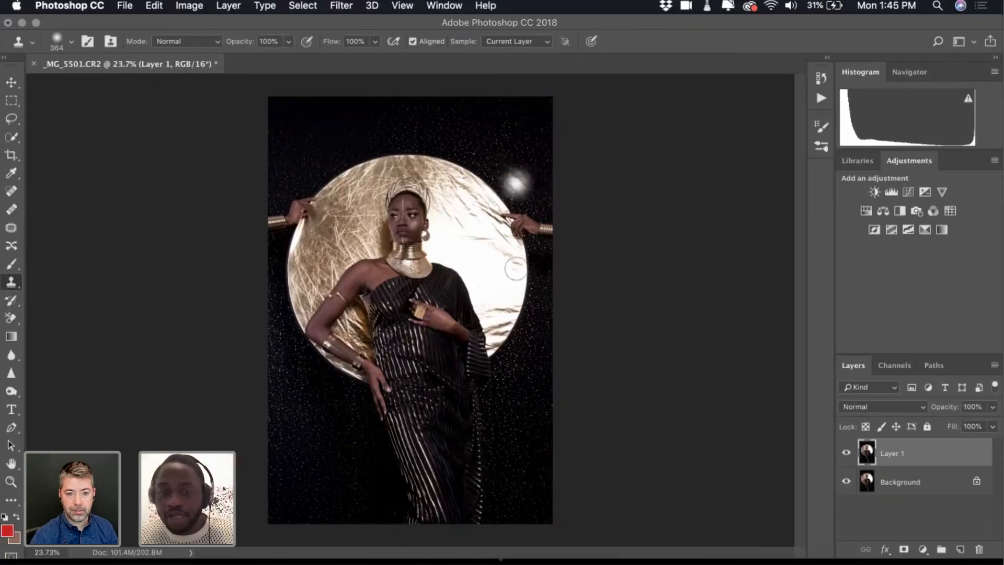
# Examine the cloned sparkly backdrop along the photo's right and top edges, both close up and in the whole image
pyautogui.scroll(3, 538, 452)
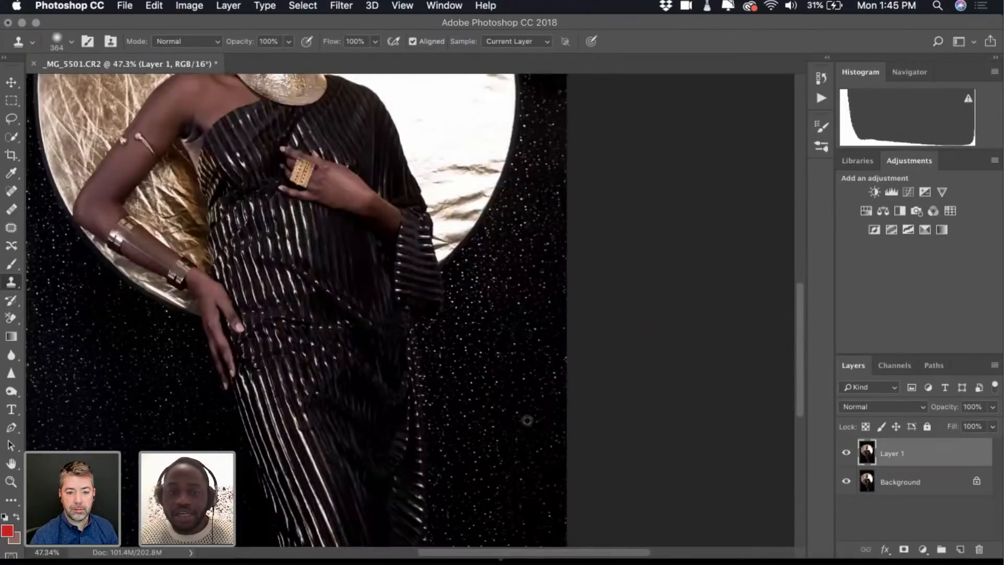
pyautogui.keyDown('alt'); pyautogui.click(527, 420); pyautogui.keyUp('alt')
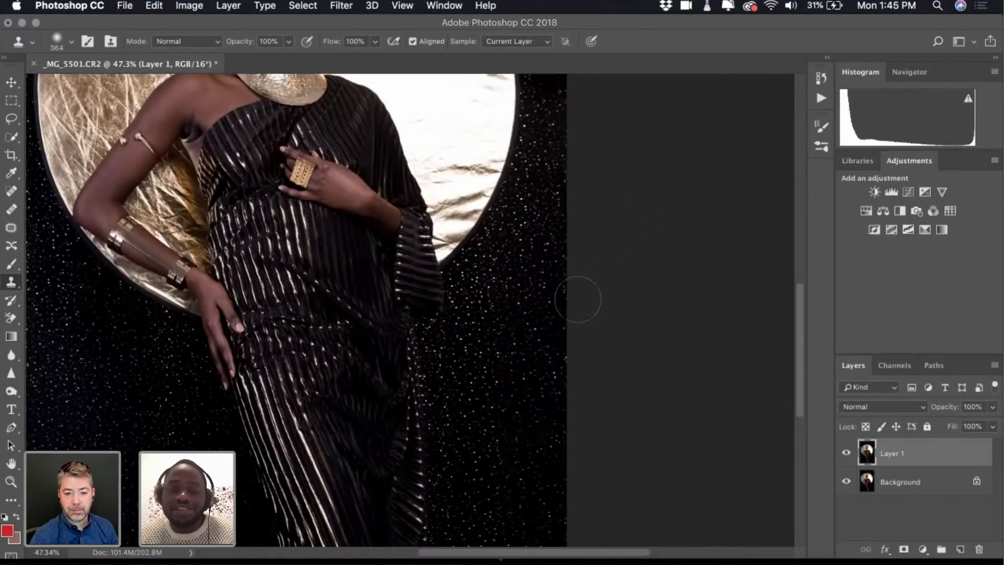
pyautogui.scroll(-5, 578, 299)
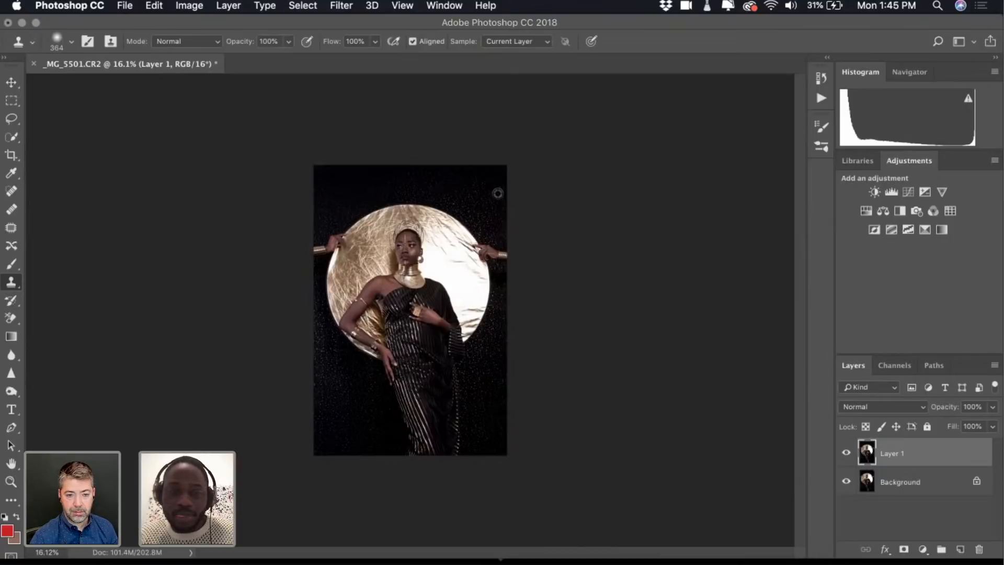
pyautogui.scroll(3, 497, 193)
pyautogui.scroll(1, 556, 418)
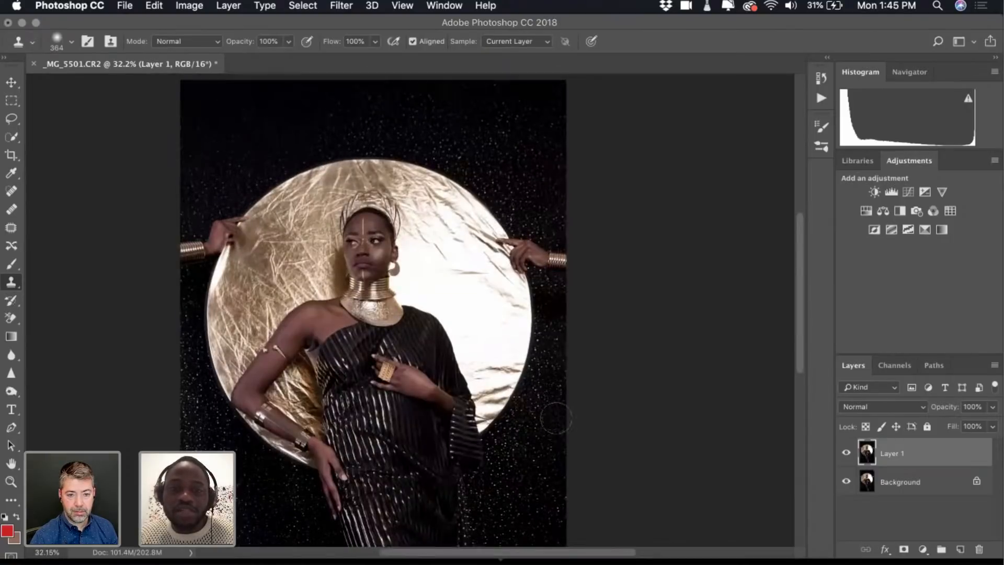
pyautogui.scroll(5, 556, 419)
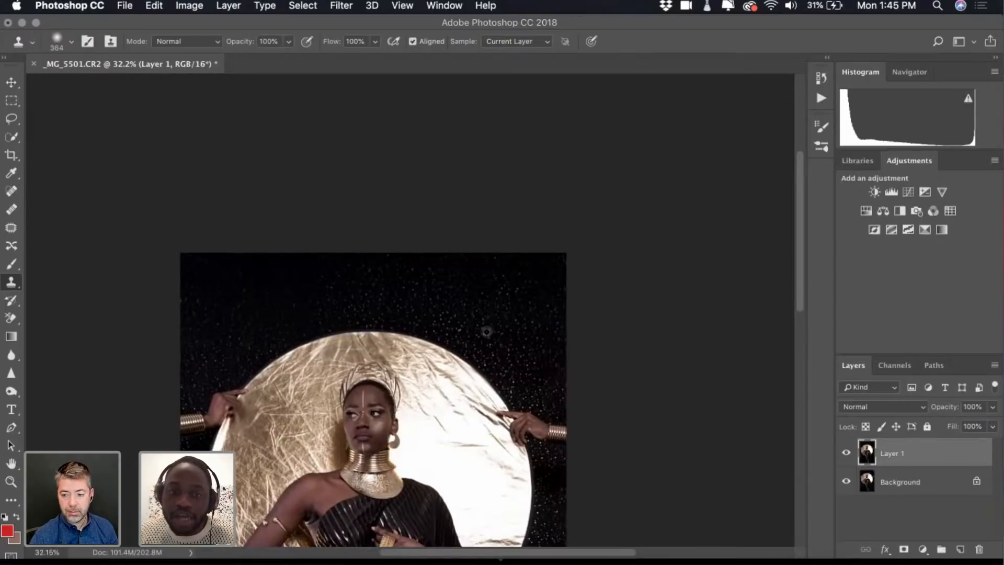
pyautogui.scroll(-3, 402, 300)
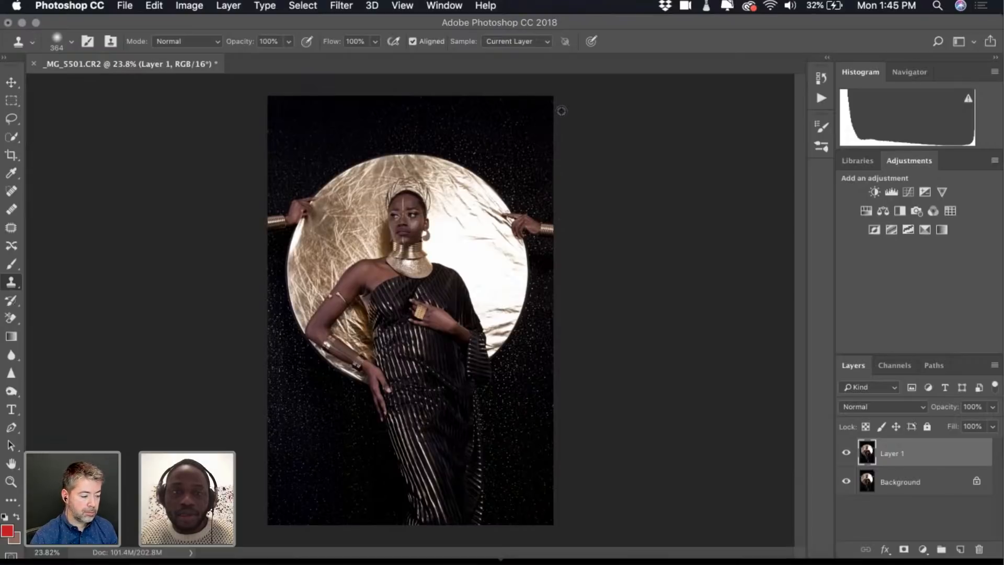
pyautogui.press('super+plus')
pyautogui.scroll(3, 705, 295)
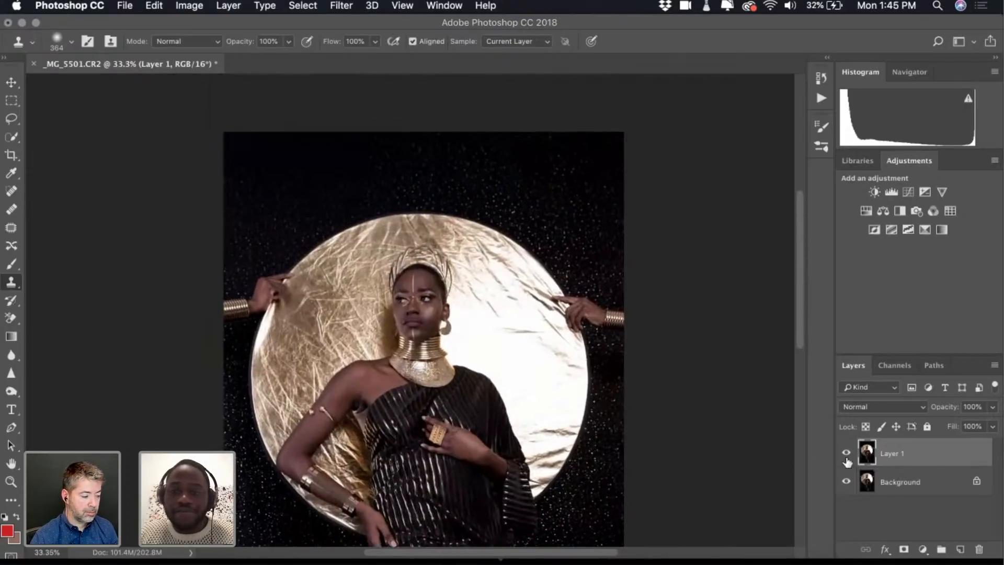
pyautogui.press('super+minus')
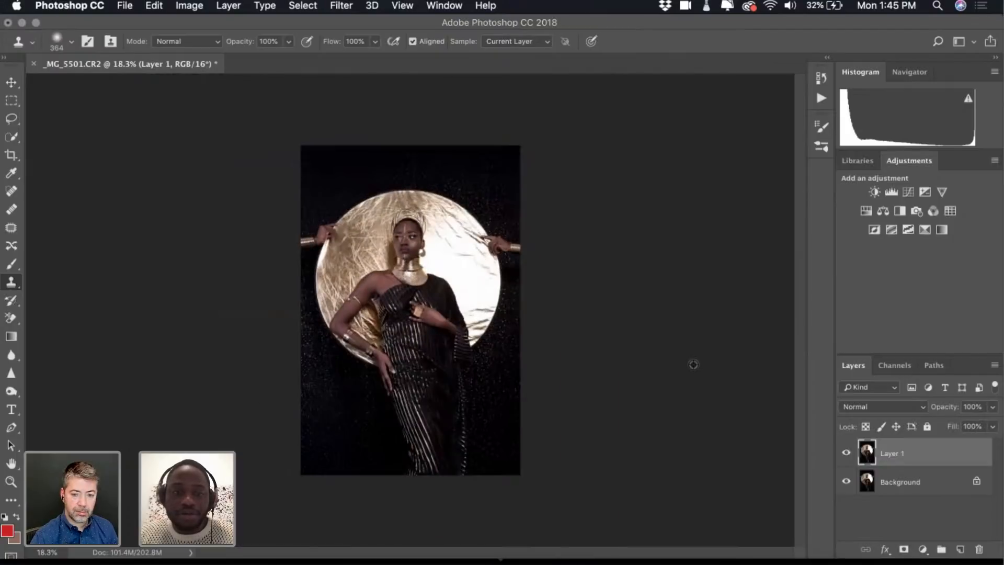
pyautogui.scroll(2, 693, 364)
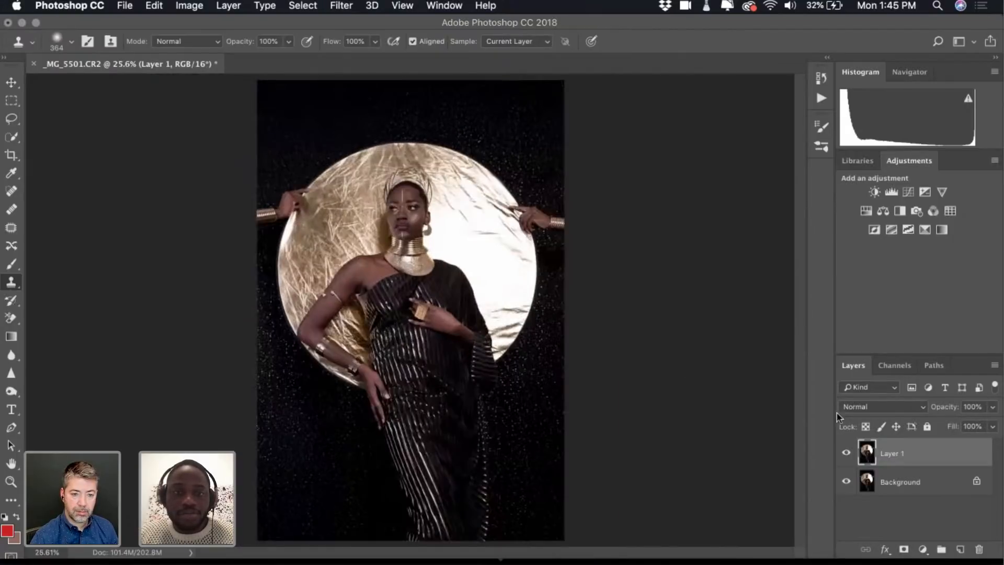
# Hide and show Layer 1 repeatedly to compare the retouched backdrop with the original photo
pyautogui.click(846, 453)
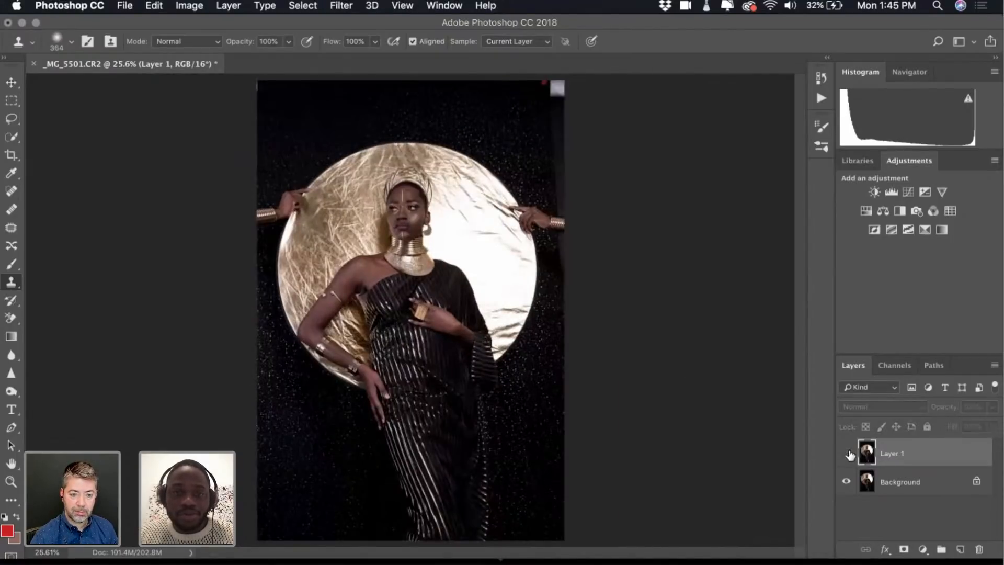
pyautogui.click(846, 453)
pyautogui.click(846, 453)
pyautogui.click(847, 453)
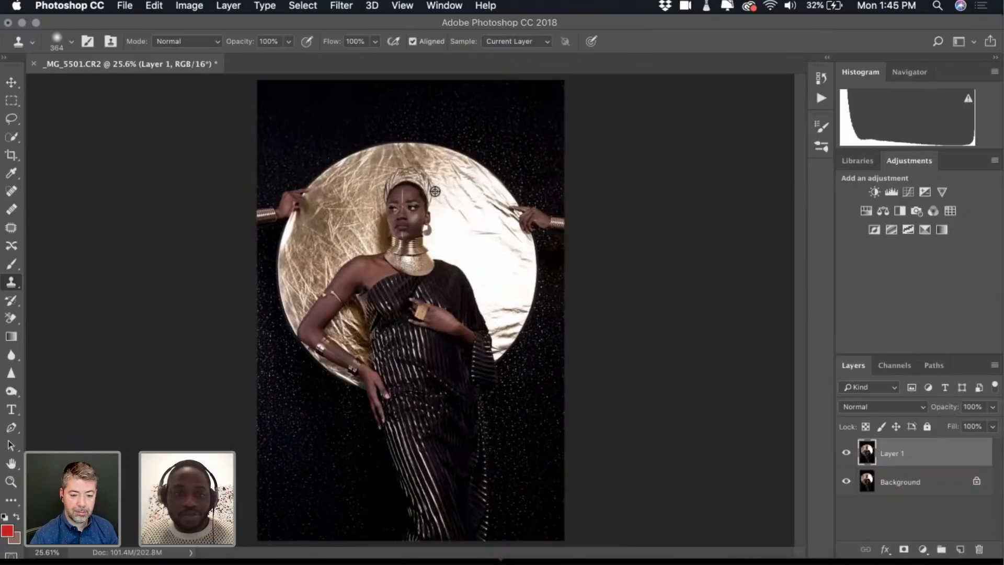
# Select the bright white half of the gold reflector beside the model with the Quick Selection tool
pyautogui.scroll(4, 434, 192)
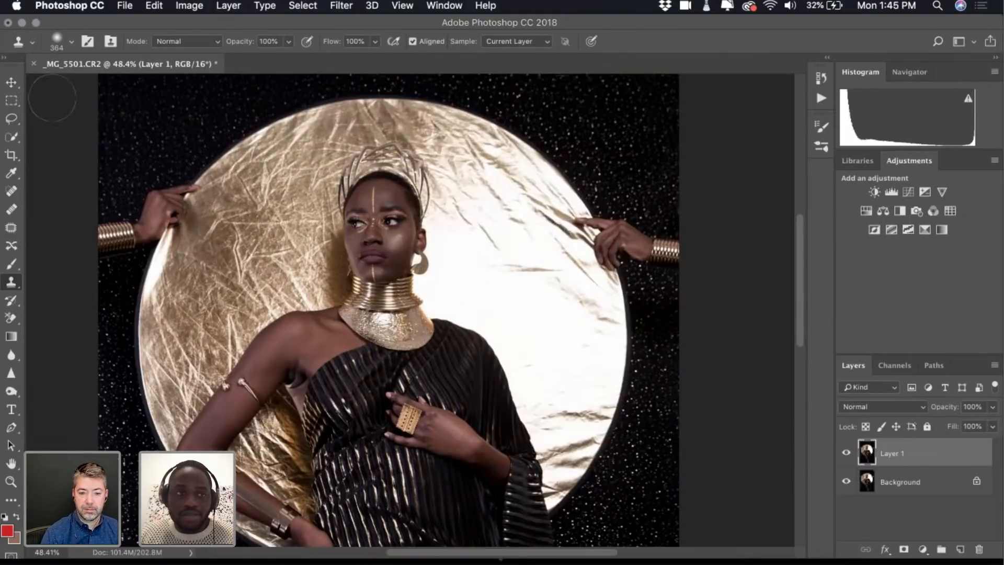
pyautogui.click(10, 83)
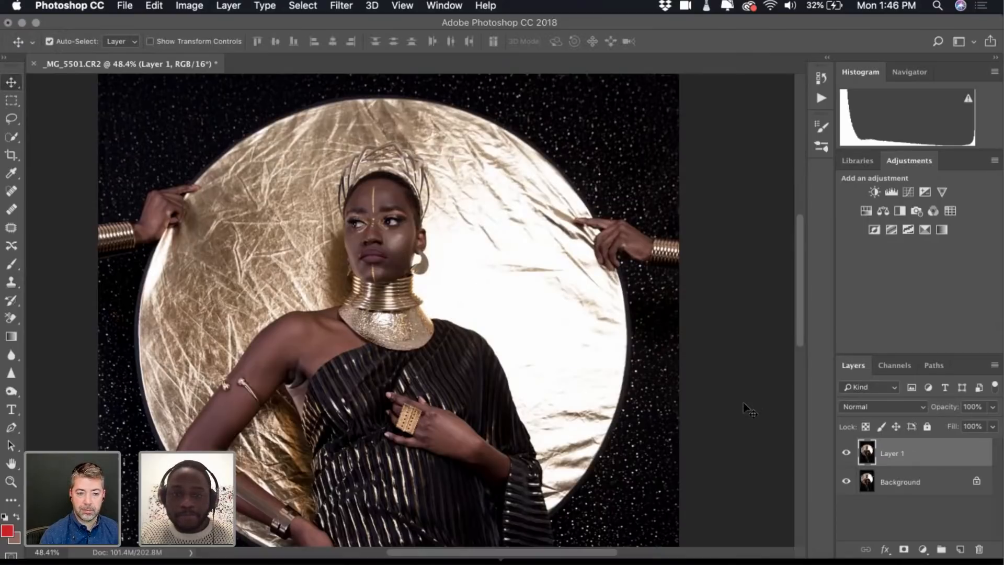
pyautogui.click(11, 137)
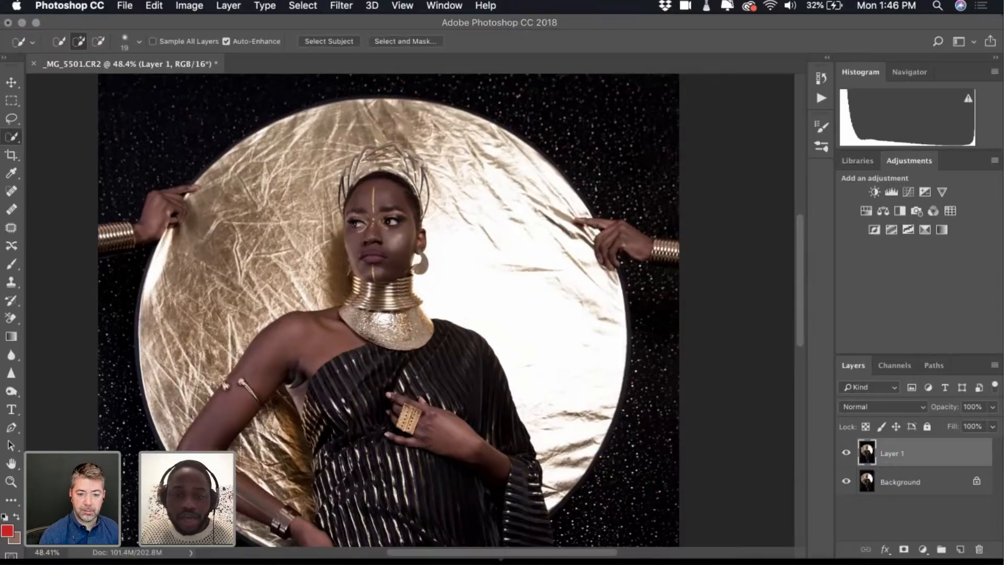
pyautogui.moveTo(574, 442)
pyautogui.mouseDown()
pyautogui.moveTo(567, 302)
pyautogui.moveTo(540, 276)
pyautogui.moveTo(510, 167)
pyautogui.moveTo(578, 233)
pyautogui.mouseUp()
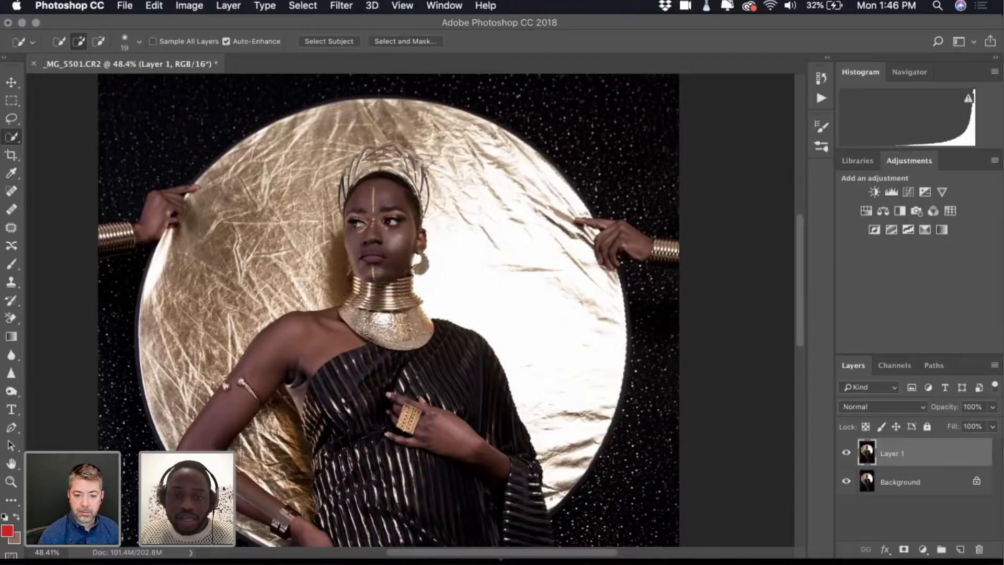
# Extend the selection over the creased reflector area beside the sleeve and subtract the spill over the striped fabric
pyautogui.scroll(3, 546, 494)
pyautogui.scroll(4, 551, 498)
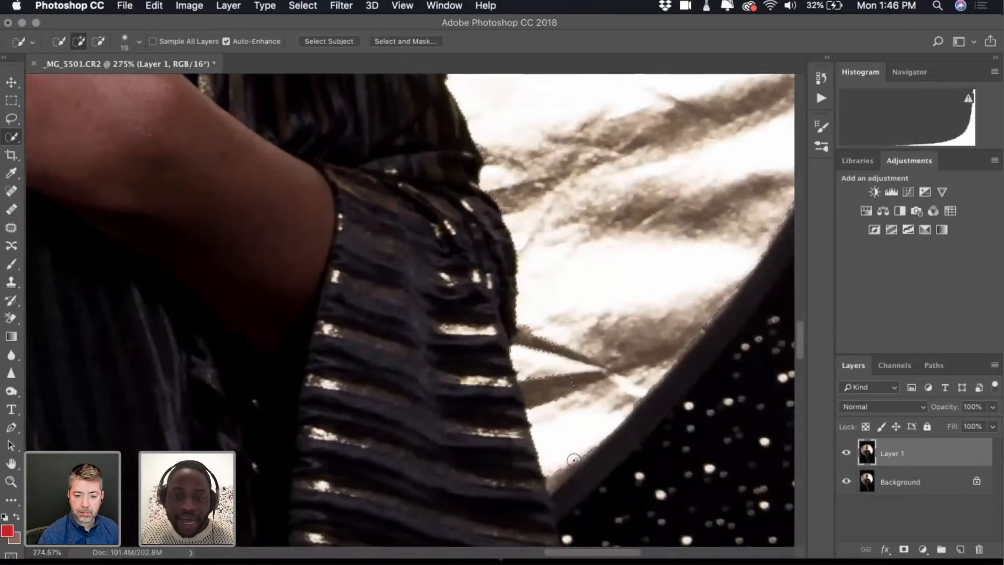
pyautogui.moveTo(566, 403)
pyautogui.mouseDown()
pyautogui.moveTo(535, 401)
pyautogui.moveTo(524, 354)
pyautogui.moveTo(539, 356)
pyautogui.moveTo(522, 330)
pyautogui.mouseUp()
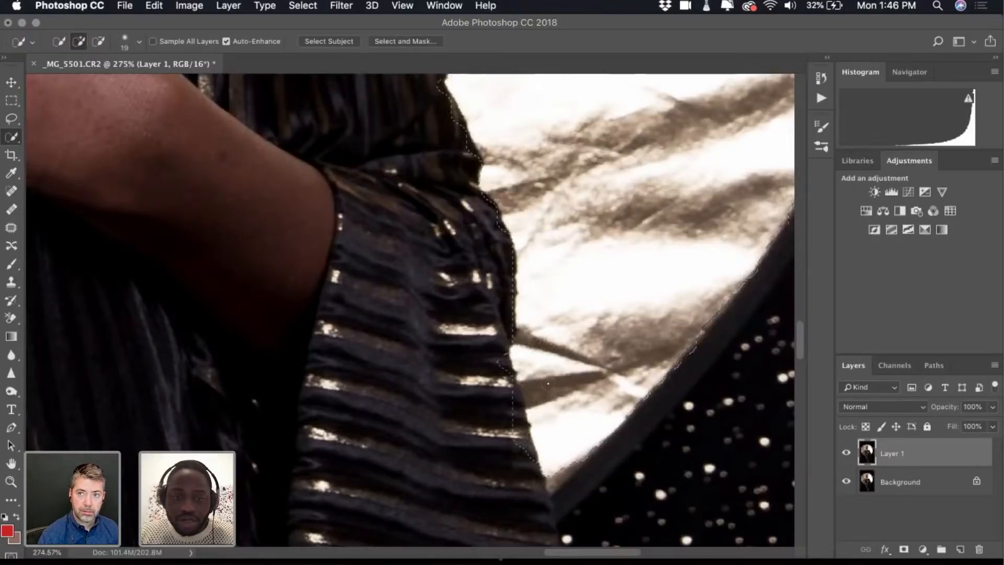
pyautogui.press('alt')
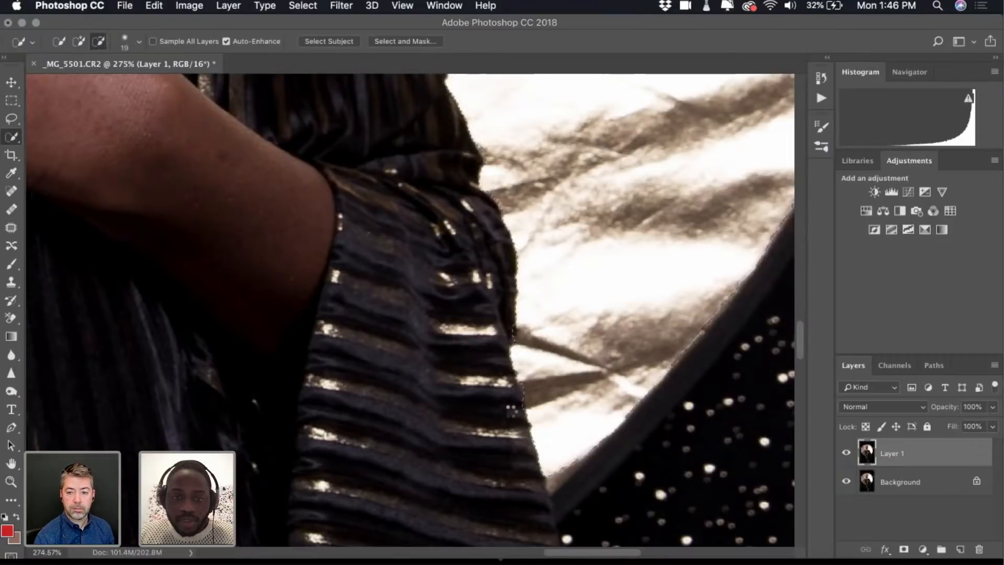
pyautogui.keyDown('alt'); pyautogui.click(510, 408); pyautogui.keyUp('alt')
pyautogui.press('alt')
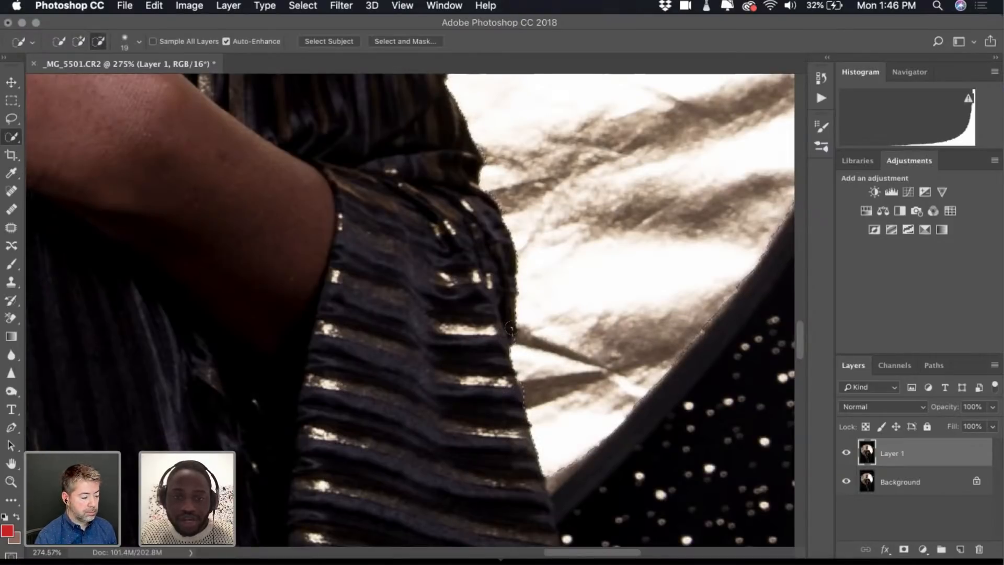
pyautogui.press('alt')
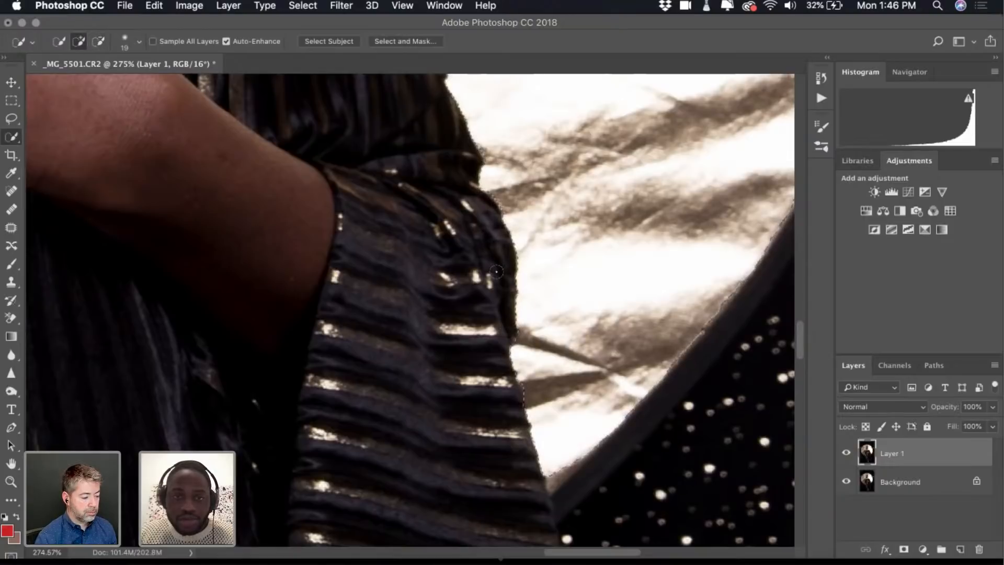
# Extend the selection into the reflector's pointed lower tip between sleeve and rim, and subtract the spill over the dark rim
pyautogui.scroll(-1, 505, 405)
pyautogui.hscroll(3, 505, 406)
pyautogui.scroll(-1, 505, 406)
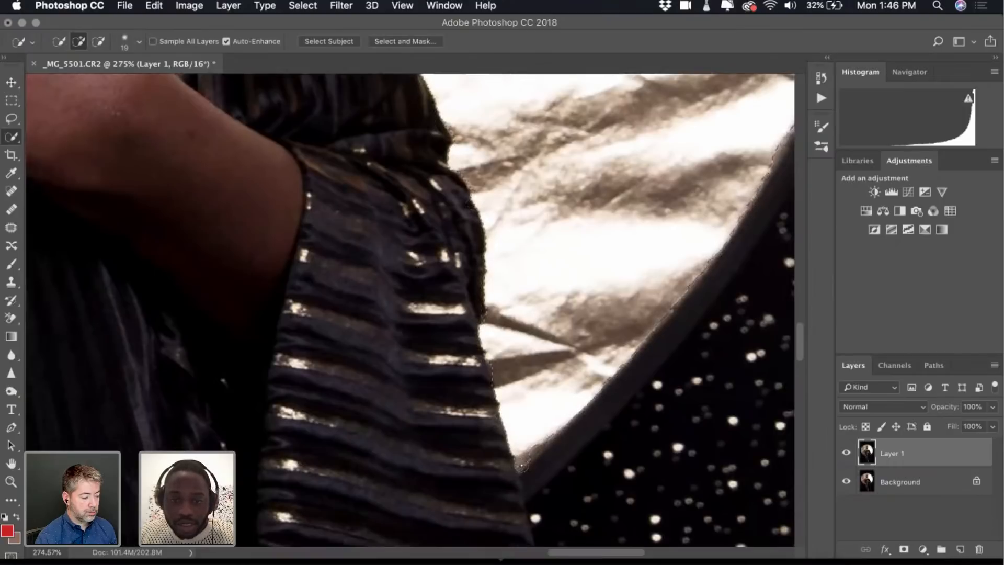
pyautogui.click(530, 462)
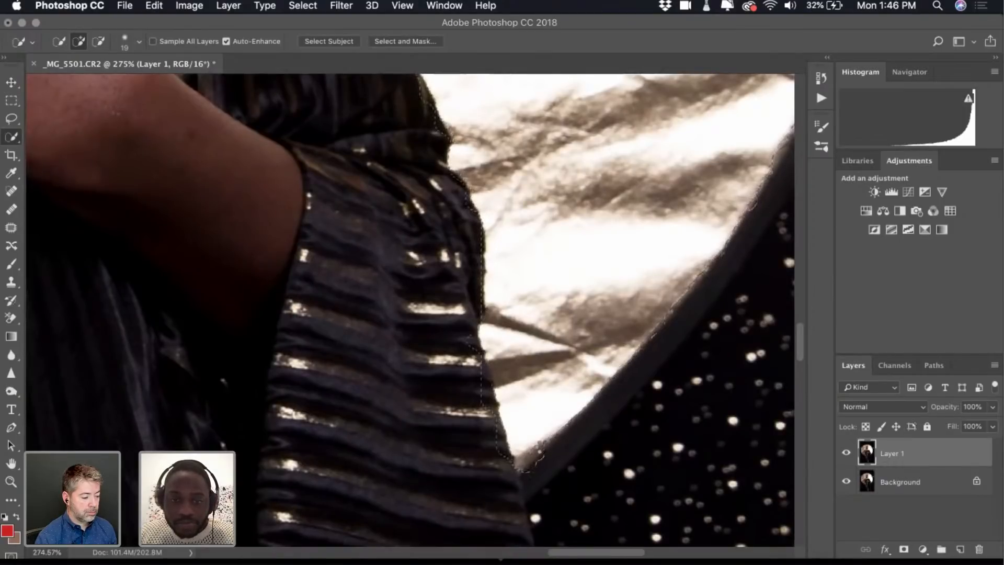
pyautogui.click(547, 435)
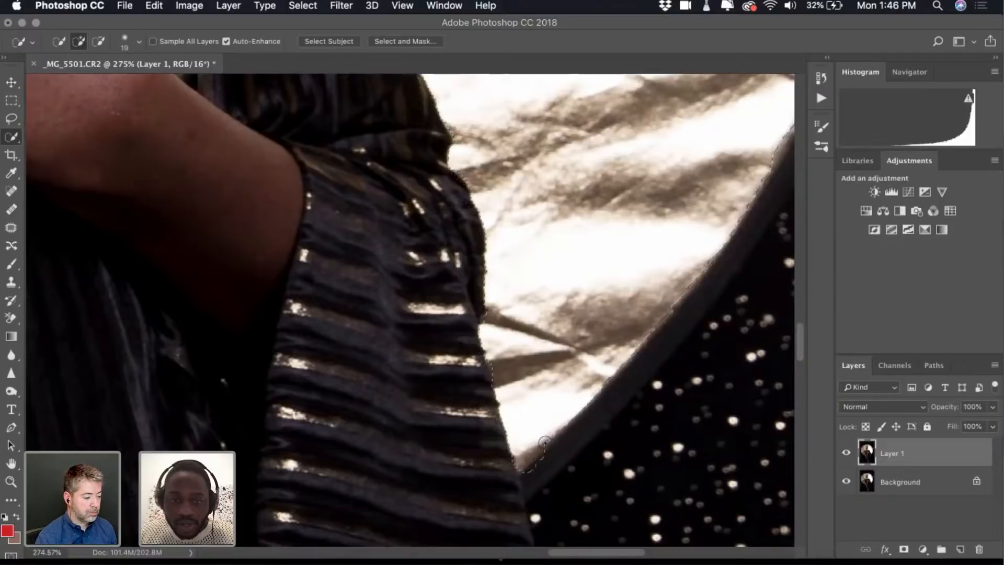
pyautogui.moveTo(544, 442); pyautogui.dragTo(548, 445)
pyautogui.keyDown('alt'); pyautogui.click(583, 433); pyautogui.keyUp('alt')
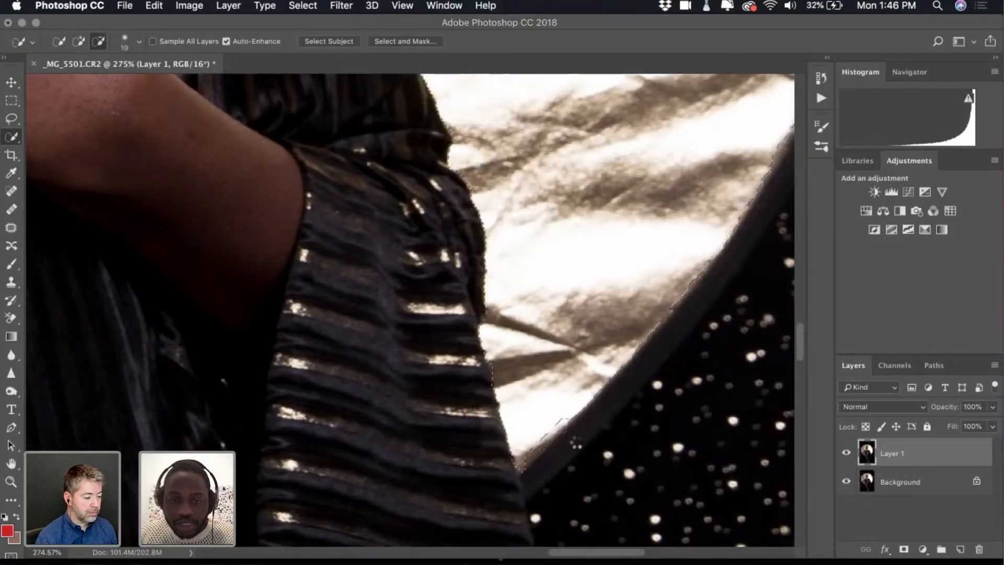
pyautogui.keyDown('alt'); pyautogui.click(534, 473); pyautogui.keyUp('alt')
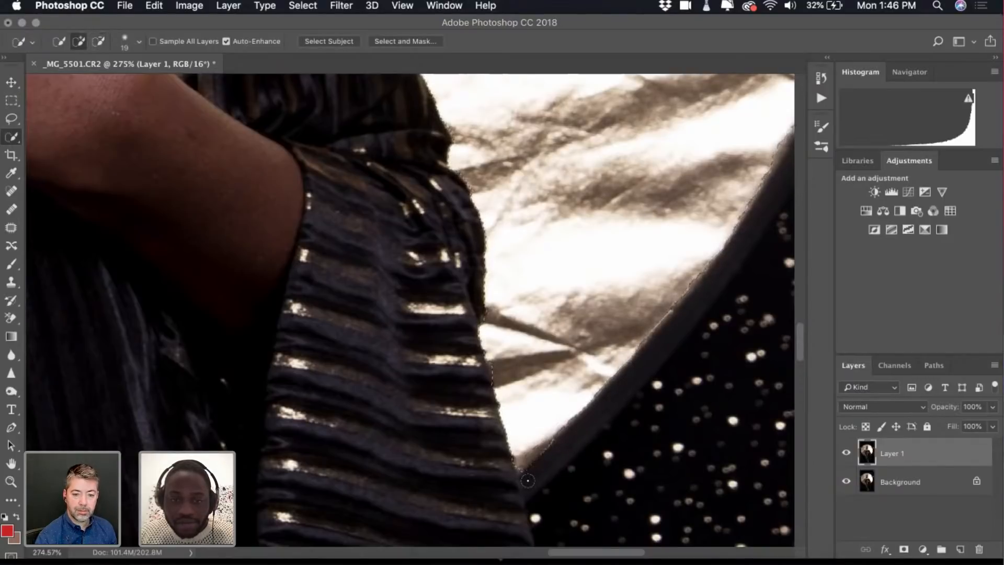
# Set the Quick Selection brush to 8 px and refine the selection at the reflector's pointed lower tip, adding and subtracting small areas
pyautogui.scroll(8, 527, 480)
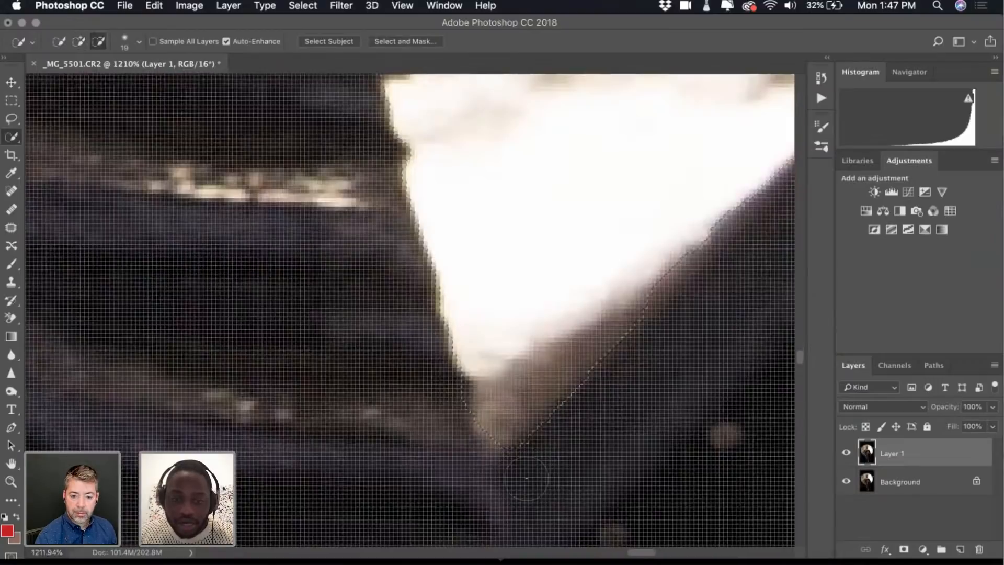
pyautogui.scroll(-4, 526, 479)
pyautogui.click(138, 42)
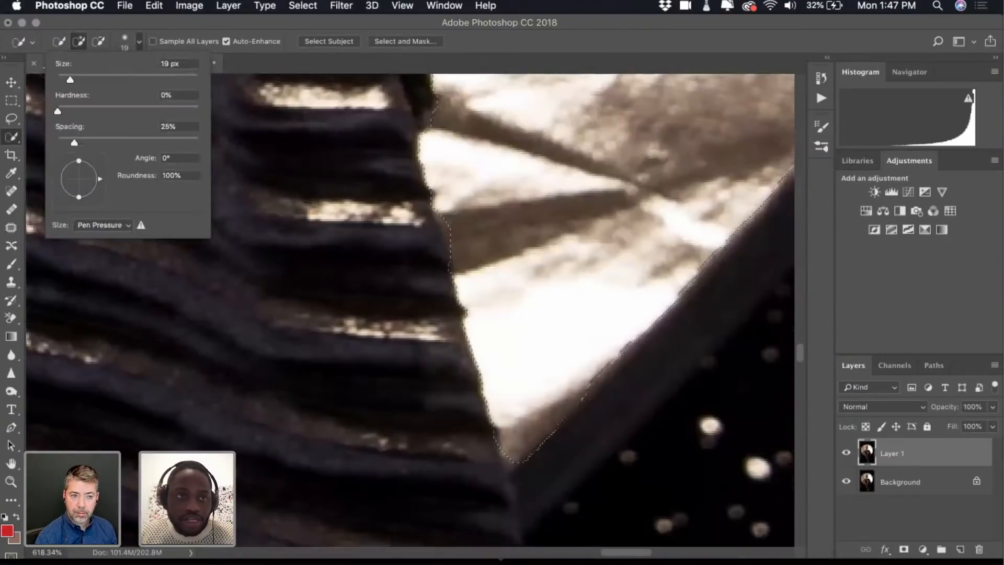
pyautogui.moveTo(68, 80); pyautogui.dragTo(63, 80)
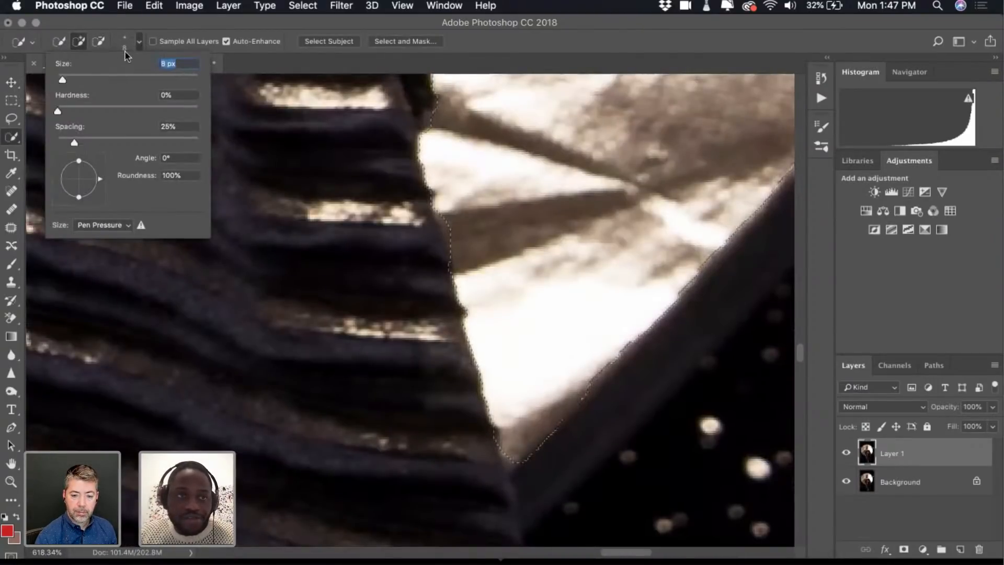
pyautogui.click(140, 42)
pyautogui.click(513, 463)
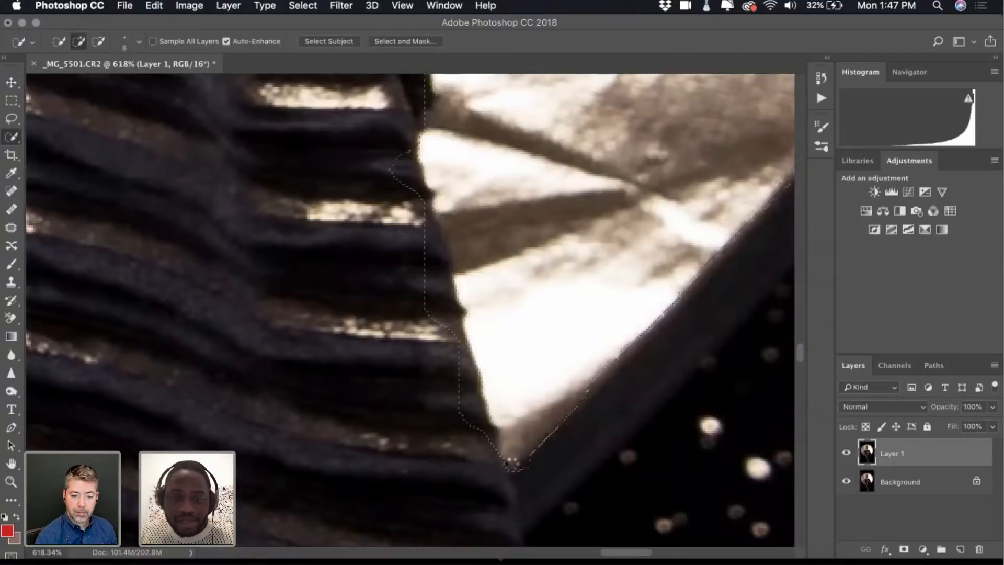
pyautogui.keyDown('alt'); pyautogui.click(530, 467); pyautogui.keyUp('alt')
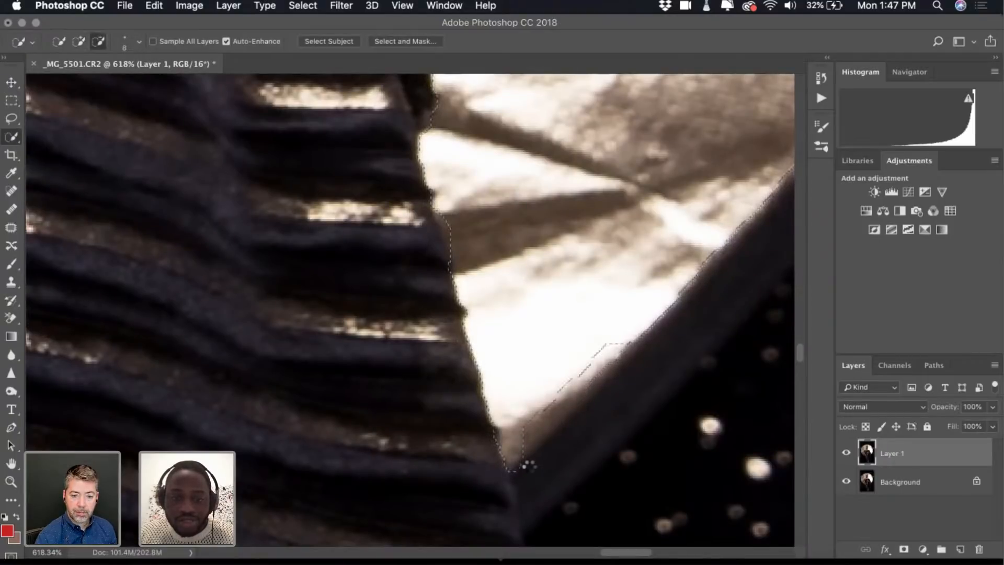
pyautogui.click(518, 484)
# Try to extend the selection along the dark rim just above the reflector's lower tip, and undo the attempt
pyautogui.hscroll(10, 602, 408)
pyautogui.scroll(10, 601, 408)
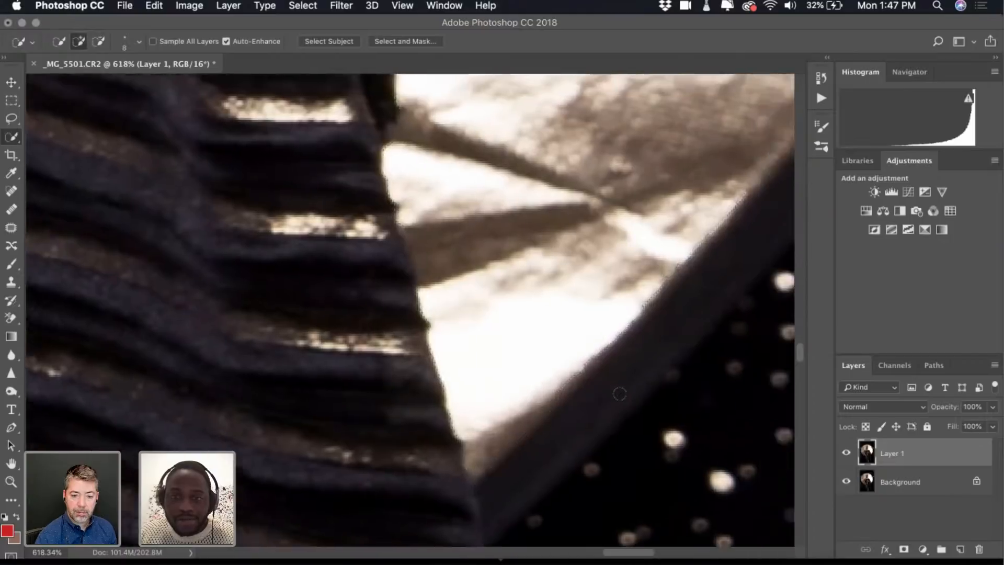
pyautogui.press('alt')
pyautogui.scroll(-3, 619, 393)
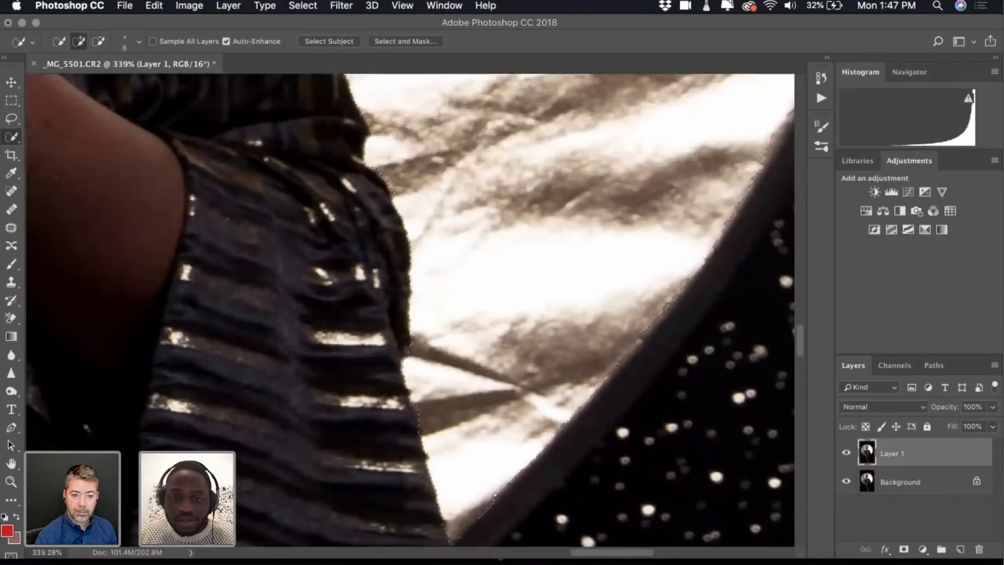
pyautogui.click(495, 494)
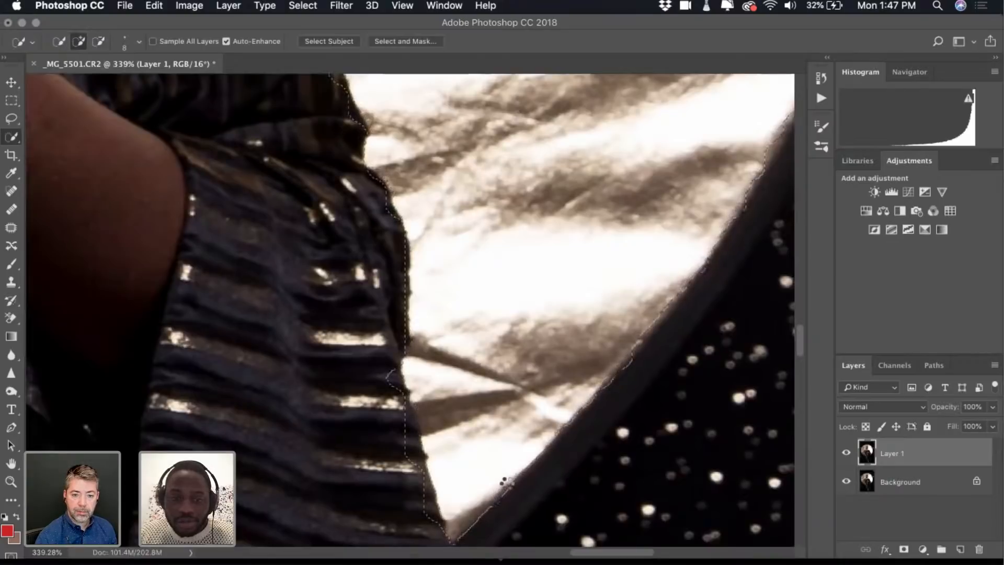
pyautogui.press('super+z')
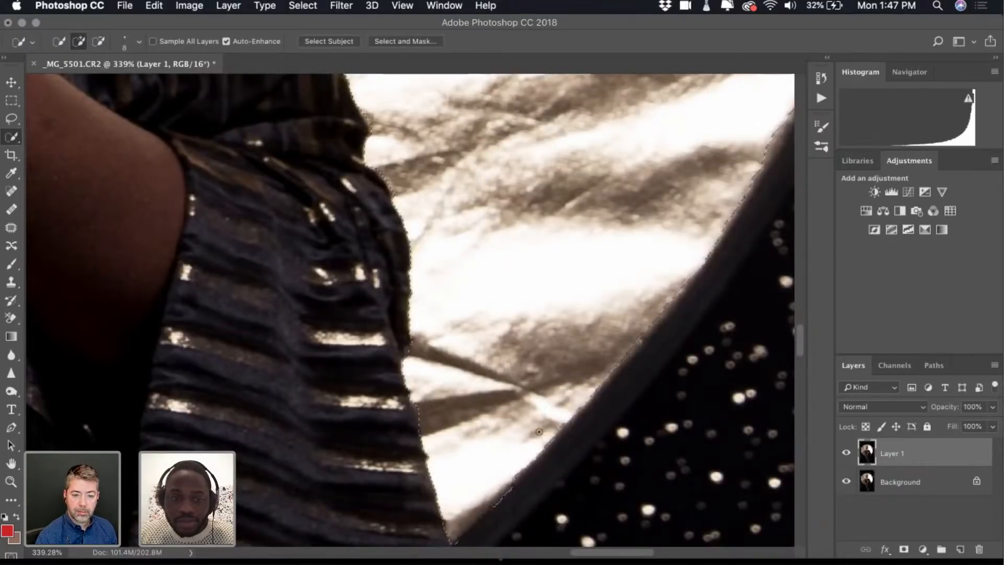
# Refine the selection edge along the dark rim beside the lower creases, subtracting and adding small areas of the reflector
pyautogui.scroll(5, 513, 479)
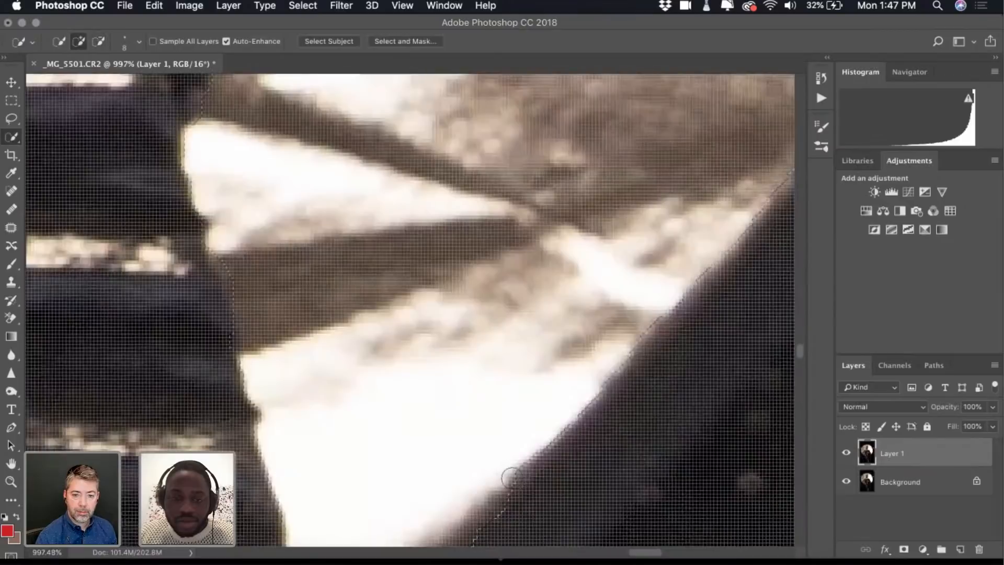
pyautogui.scroll(-4, 538, 452)
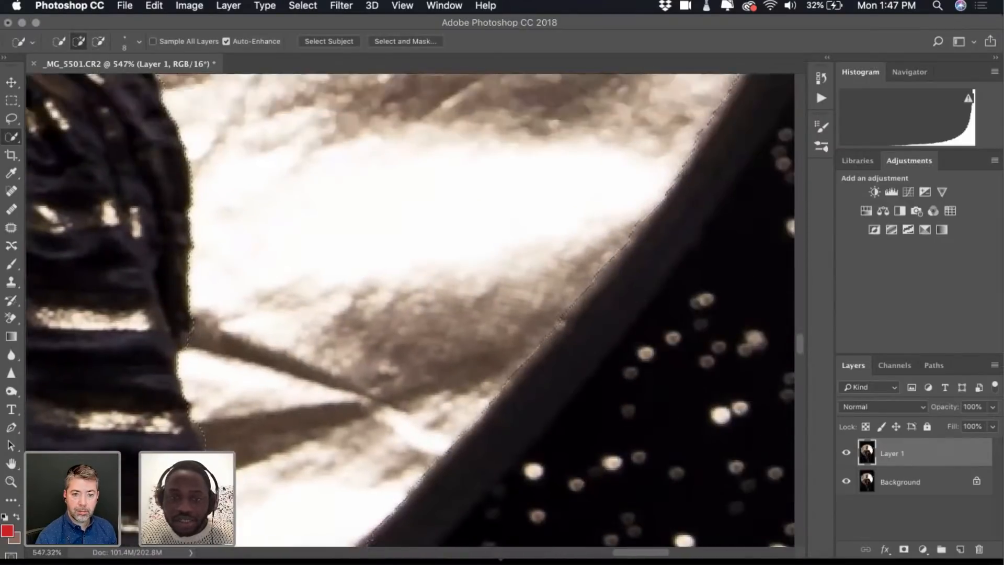
pyautogui.scroll(3, 601, 251)
pyautogui.scroll(1, 602, 251)
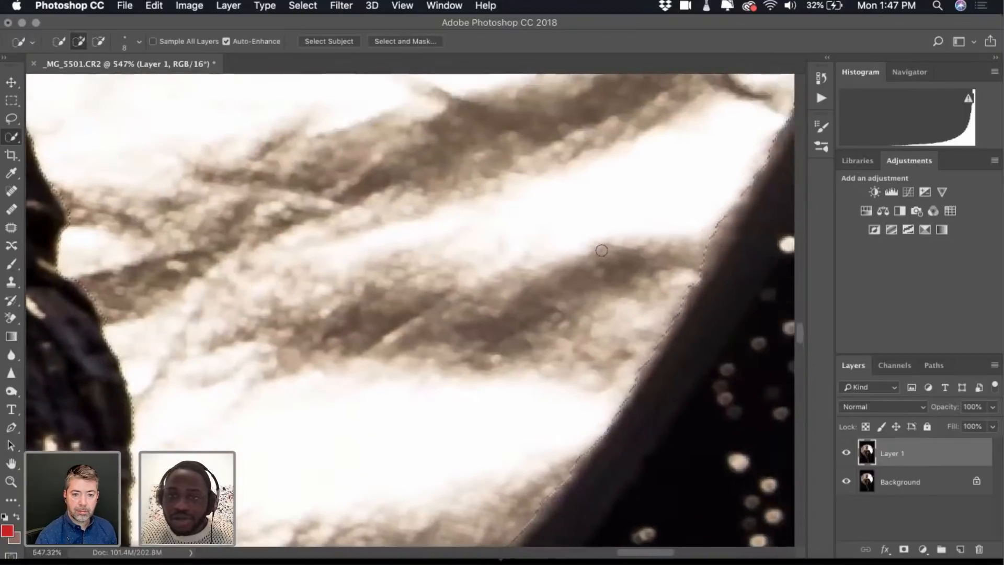
pyautogui.press('alt')
pyautogui.keyDown('alt'); pyautogui.click(657, 336); pyautogui.keyUp('alt')
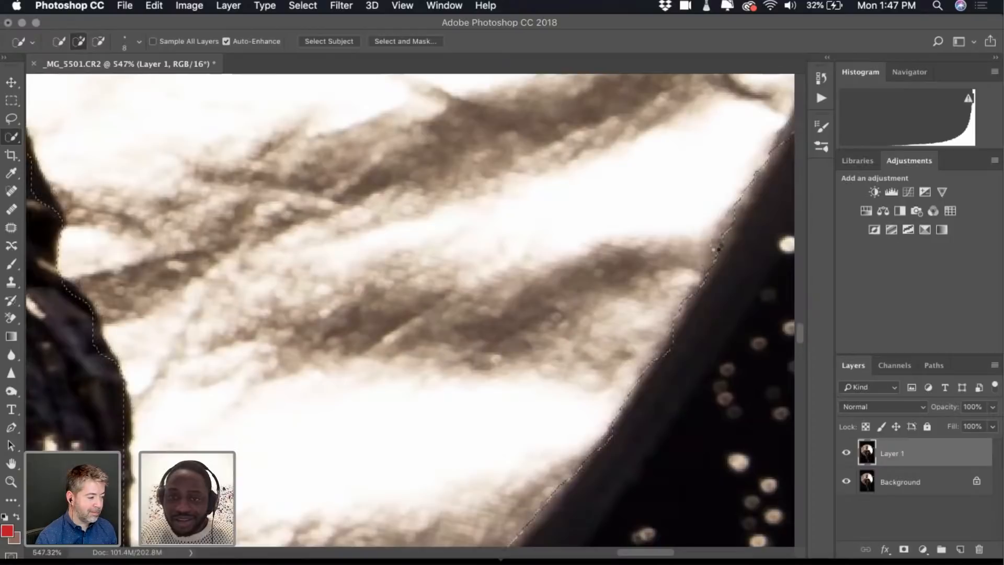
pyautogui.moveTo(739, 202); pyautogui.dragTo(751, 178)
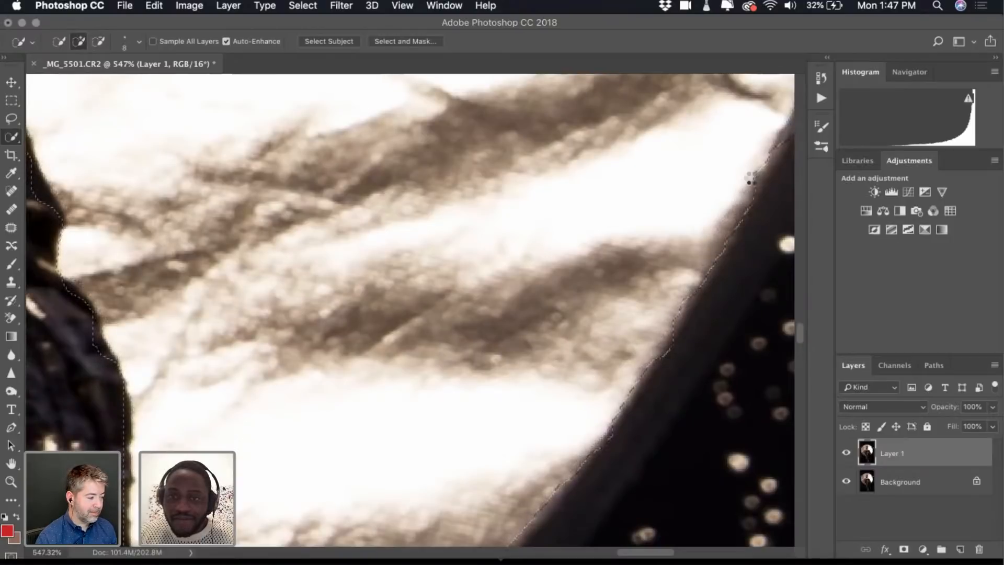
# Set the Quick Selection brush to 34 px and paint across the white upper part of the reflector toward the dark rim
pyautogui.scroll(-5, 755, 204)
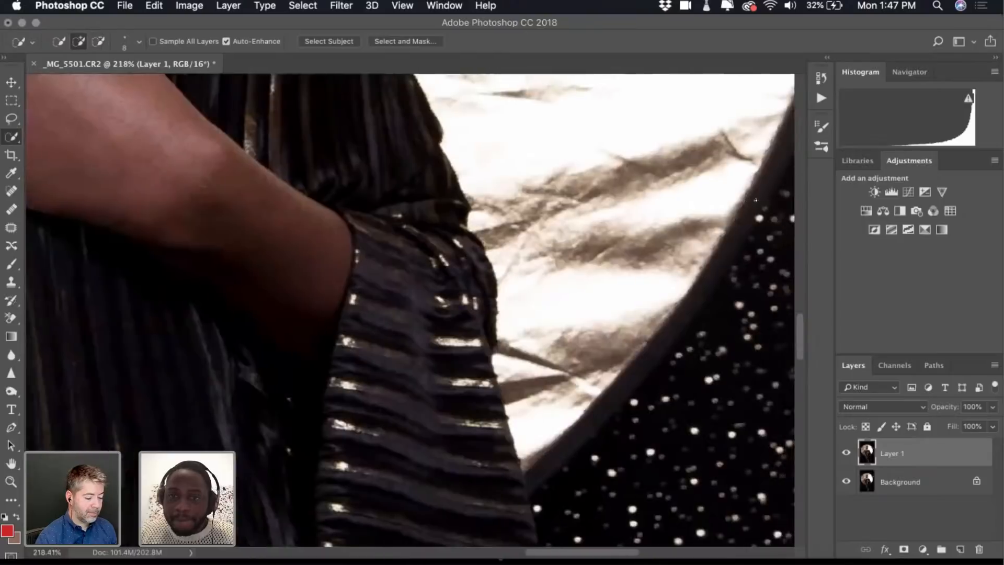
pyautogui.scroll(5, 634, 248)
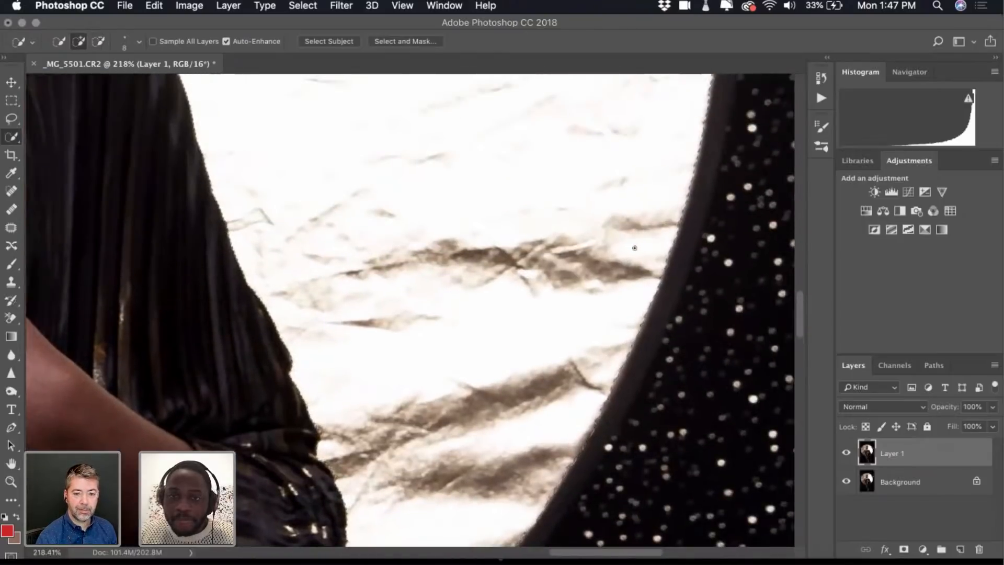
pyautogui.hscroll(3, 640, 241)
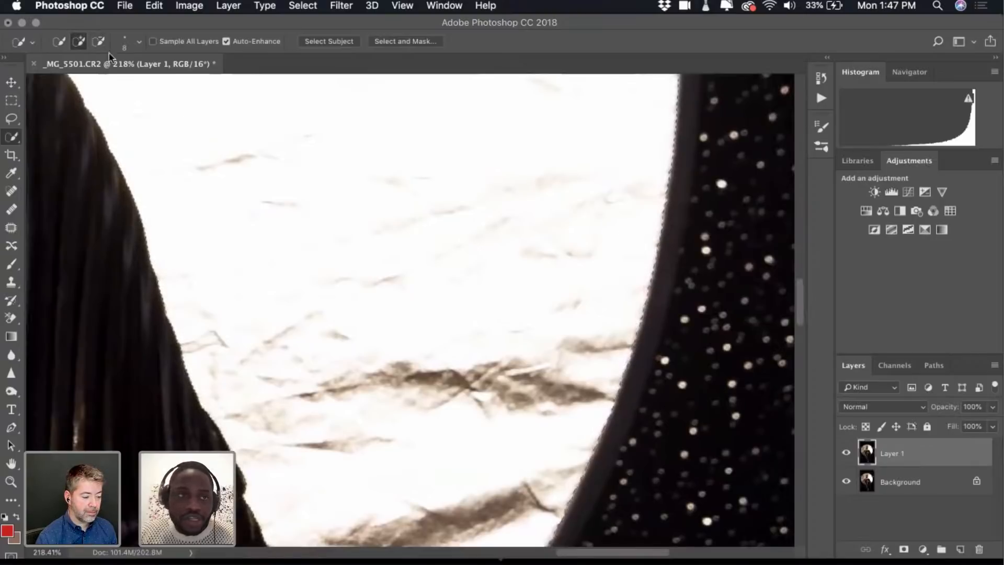
pyautogui.click(129, 49)
pyautogui.moveTo(63, 75); pyautogui.dragTo(80, 74)
pyautogui.click(139, 43)
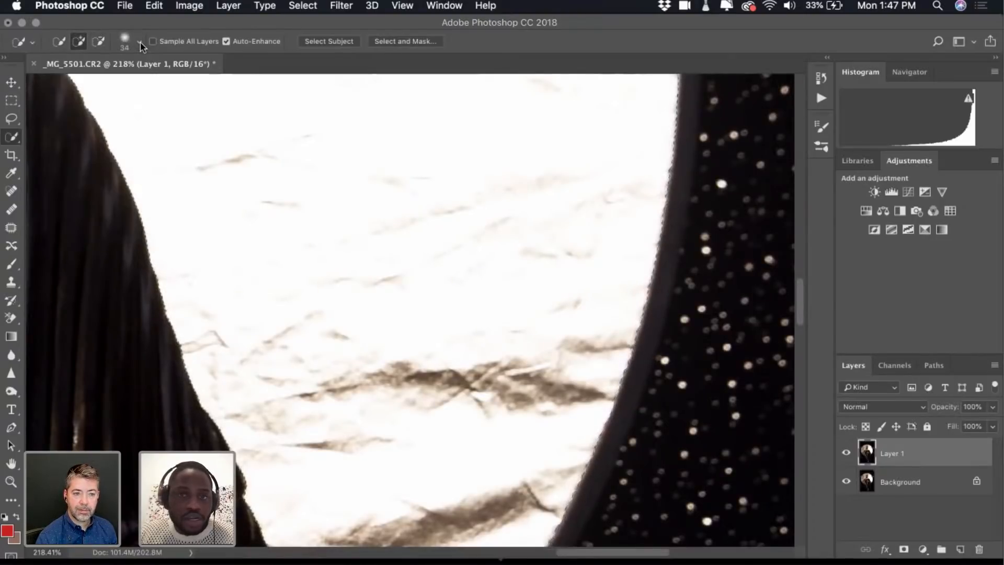
pyautogui.moveTo(544, 224)
pyautogui.mouseDown()
pyautogui.moveTo(634, 215)
pyautogui.moveTo(650, 228)
pyautogui.moveTo(641, 243)
pyautogui.mouseUp()
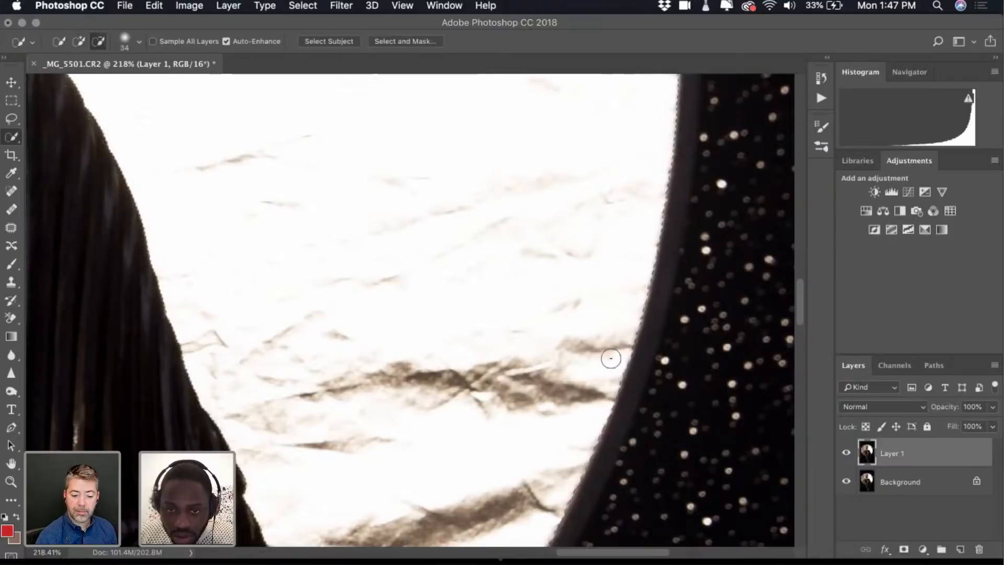
# Subtract the selection's spill over the dark rim beside the reflector's middle creases
pyautogui.scroll(-3, 610, 356)
pyautogui.press('alt')
pyautogui.scroll(2, 579, 364)
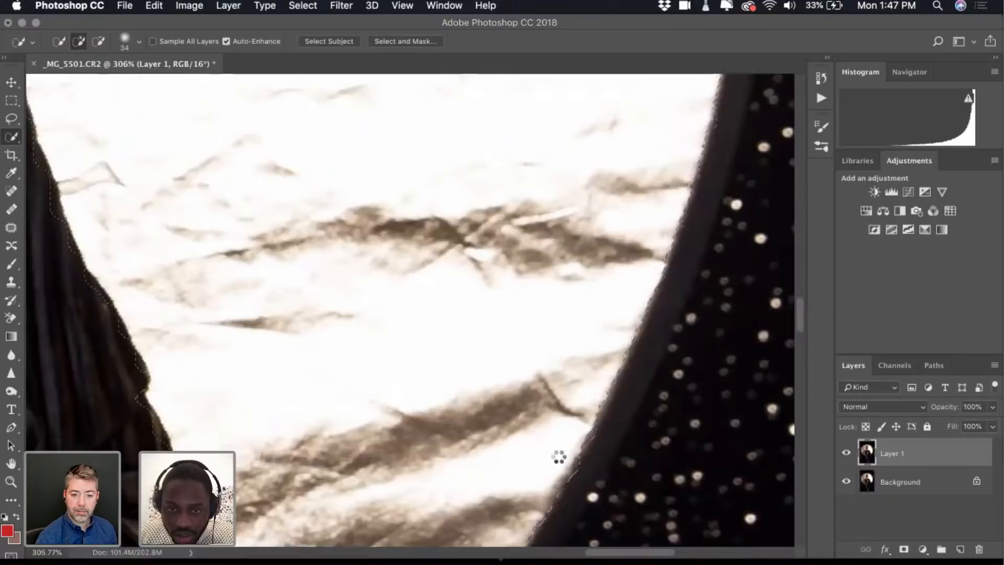
pyautogui.scroll(-3, 520, 478)
pyautogui.hscroll(-2, 520, 479)
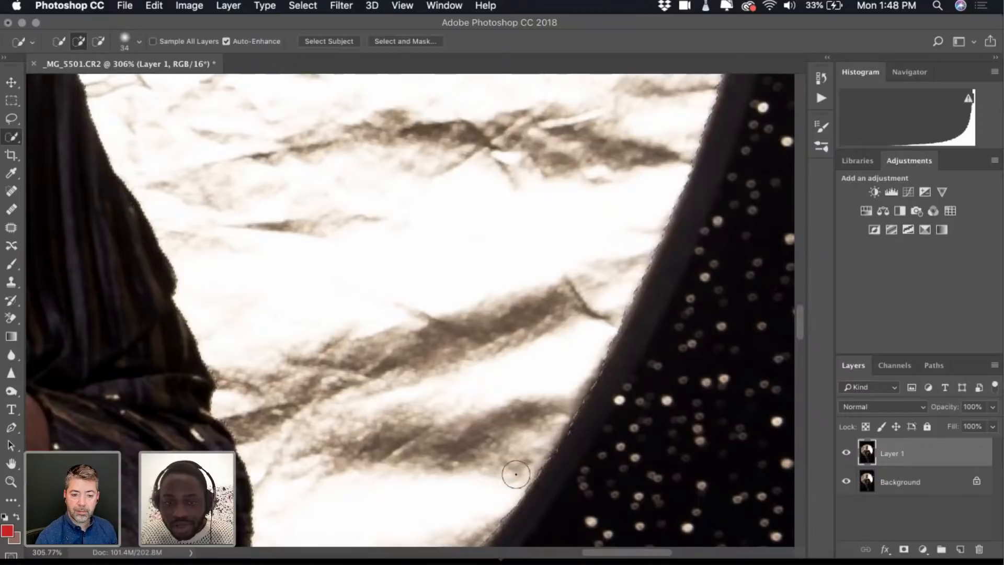
pyautogui.scroll(-3, 515, 468)
pyautogui.press('alt')
pyautogui.press('alt')
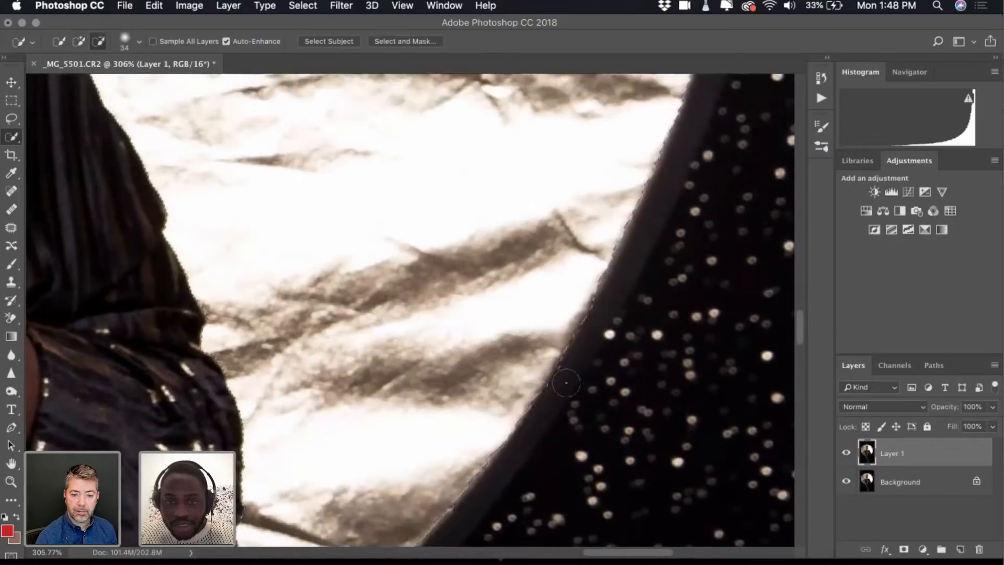
pyautogui.moveTo(569, 386); pyautogui.dragTo(564, 397)
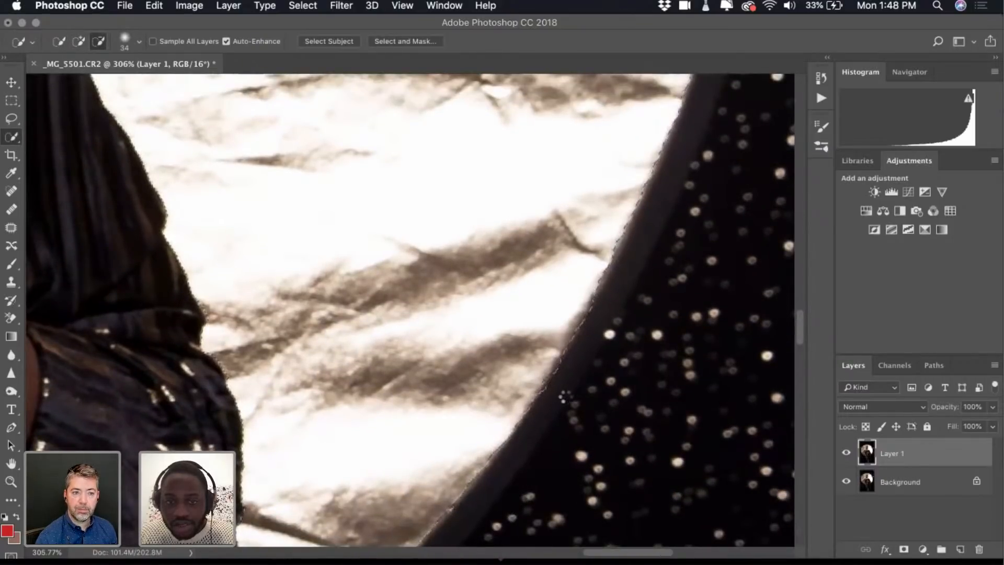
# Add the reflector's edge near the lower creased shadow to the selection, up to the dark rim
pyautogui.scroll(-6, 526, 456)
pyautogui.hscroll(-3, 526, 456)
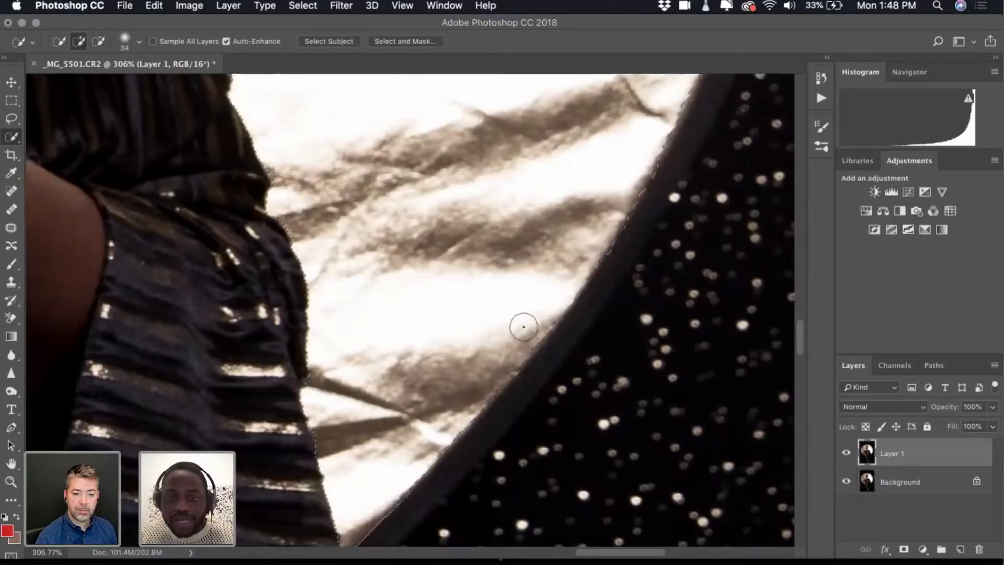
pyautogui.click(528, 331)
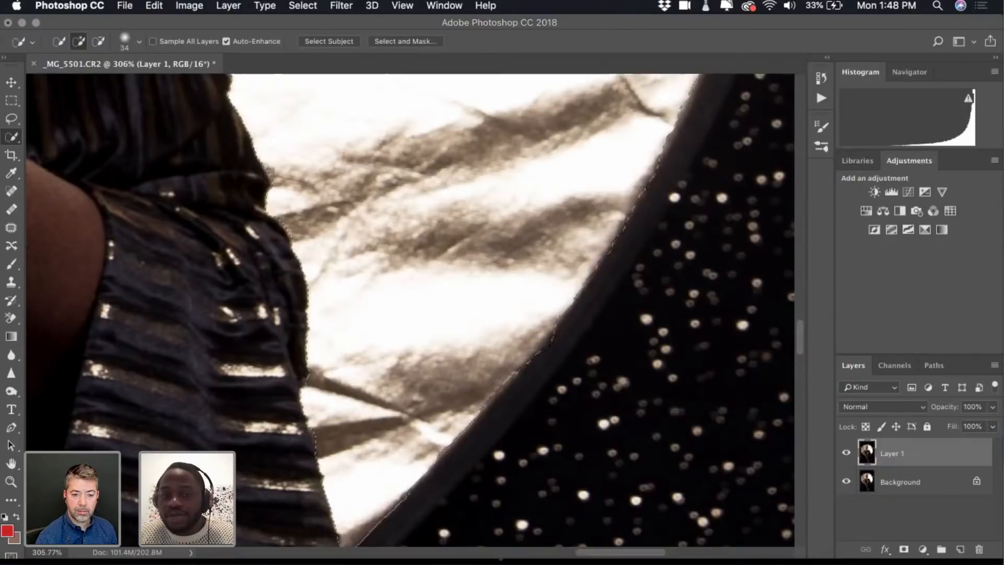
pyautogui.press('alt')
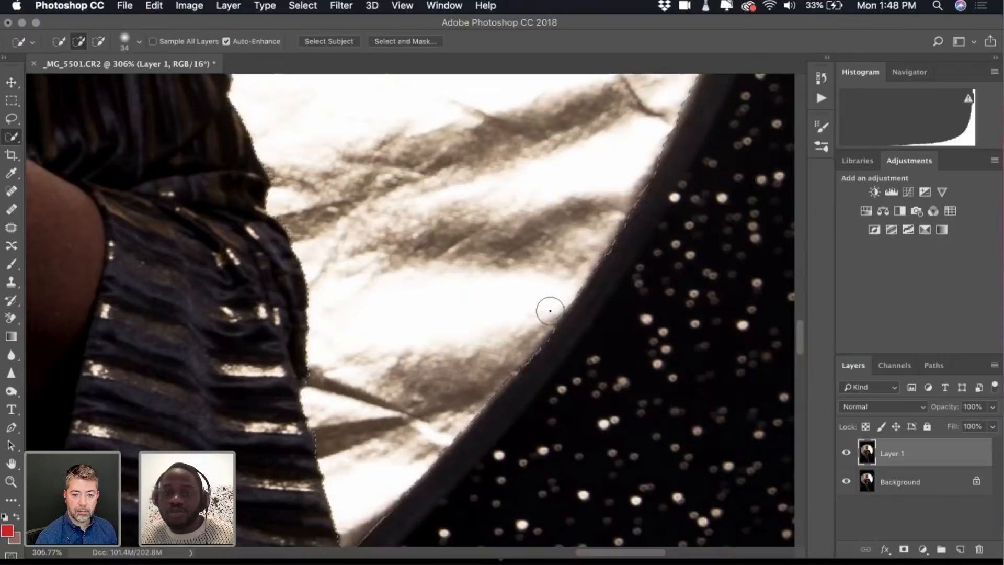
pyautogui.press('alt')
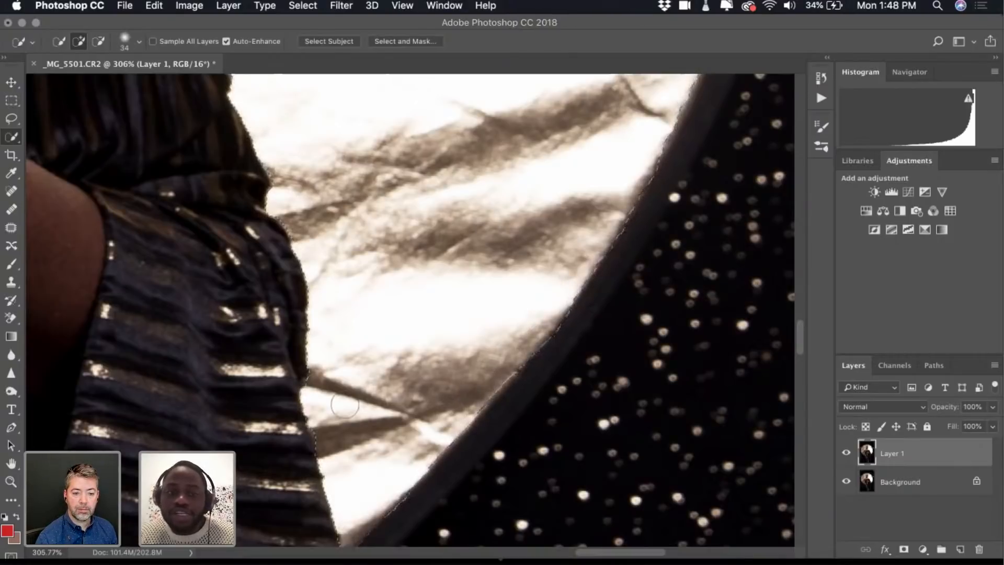
pyautogui.press('alt')
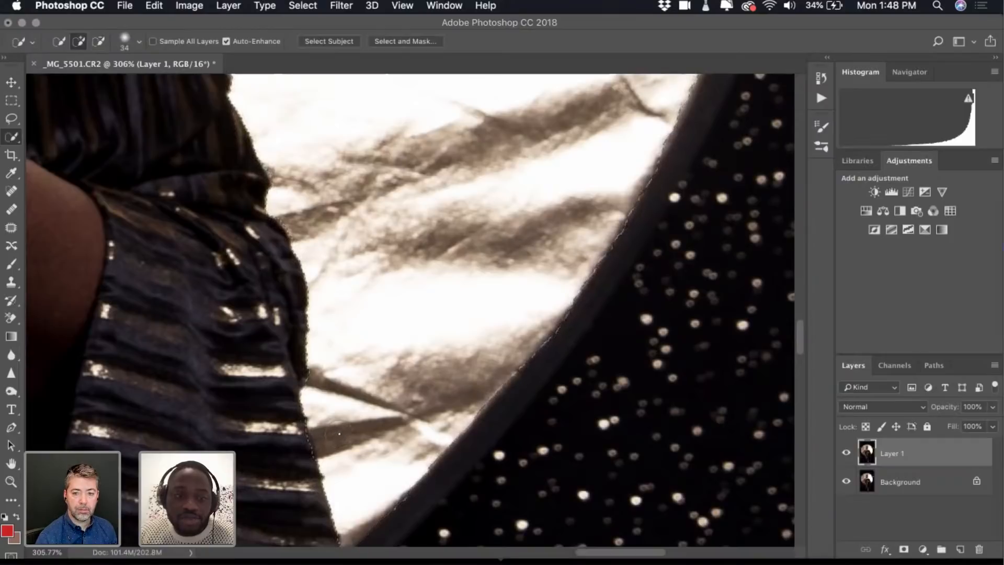
pyautogui.press('alt')
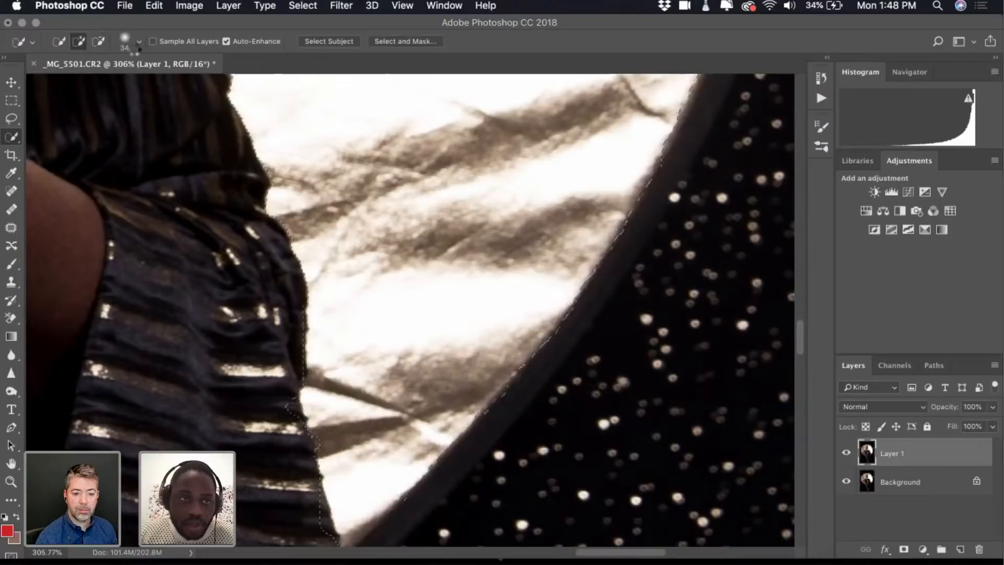
# Set the Quick Selection brush to 23 px and refine the selection where the lower crease meets the striped sleeve
pyautogui.click(128, 44)
pyautogui.moveTo(67, 80); pyautogui.dragTo(72, 80)
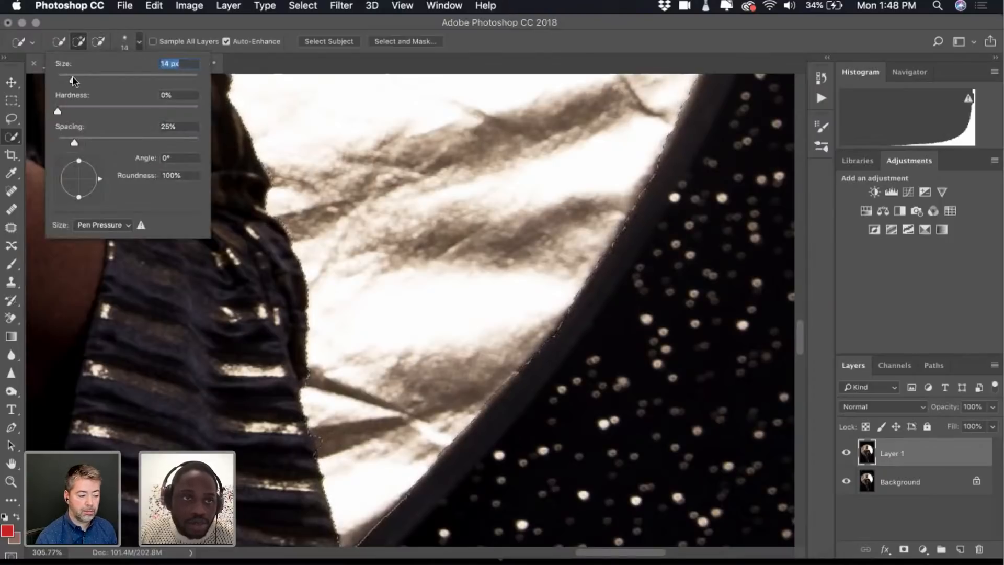
pyautogui.click(131, 41)
pyautogui.press('alt')
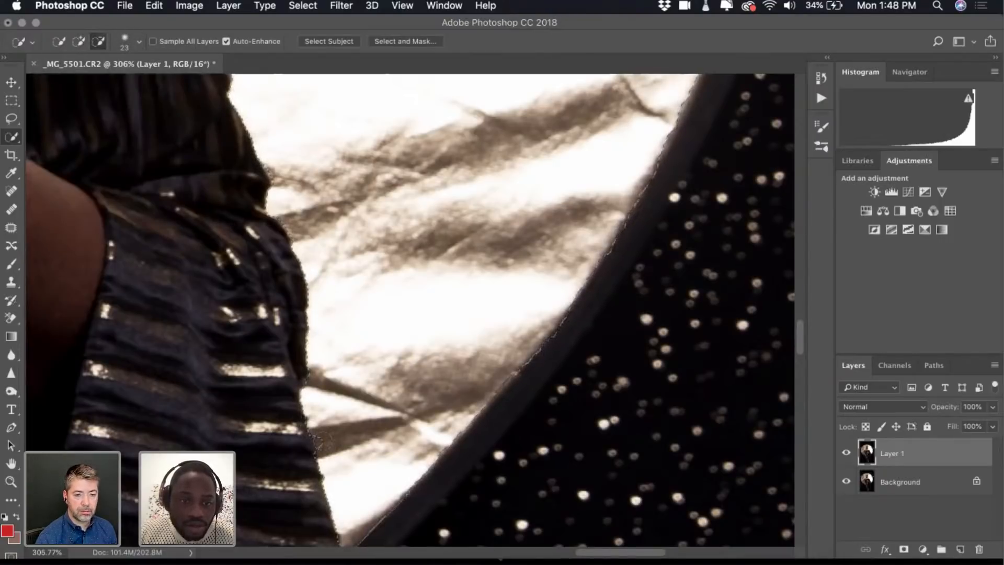
pyautogui.click(323, 441)
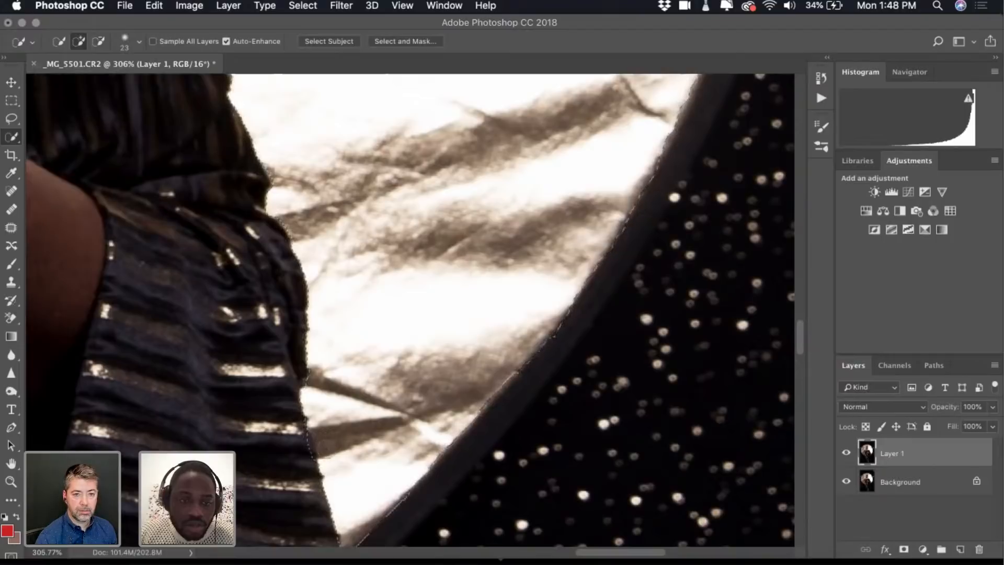
pyautogui.press('alt')
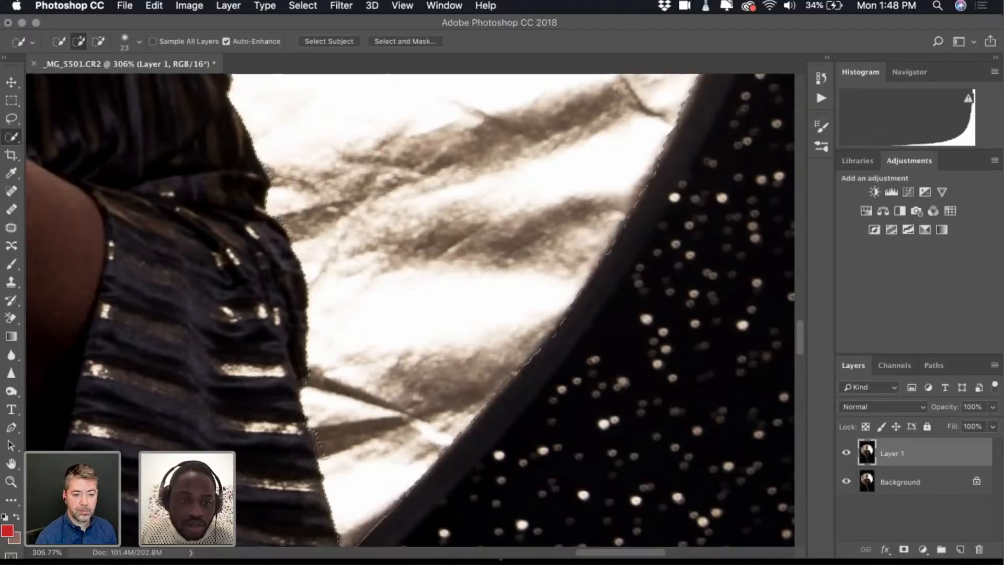
# Set the Quick Selection brush to 13 px, add the shadowed patch under the lower crease and subtract the spill over the striped sleeve
pyautogui.scroll(5, 324, 445)
pyautogui.click(125, 43)
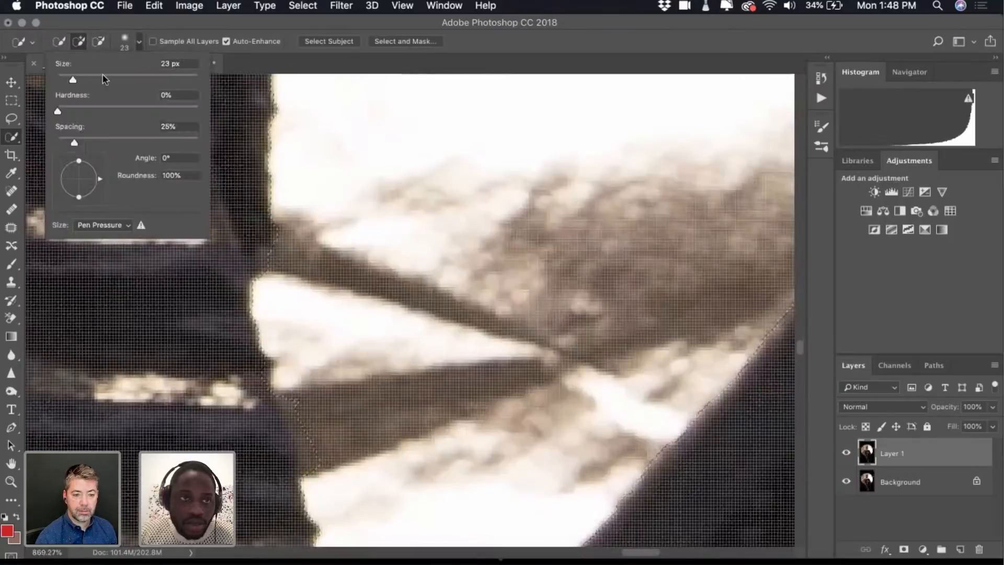
pyautogui.moveTo(72, 80); pyautogui.dragTo(65, 80)
pyautogui.click(125, 43)
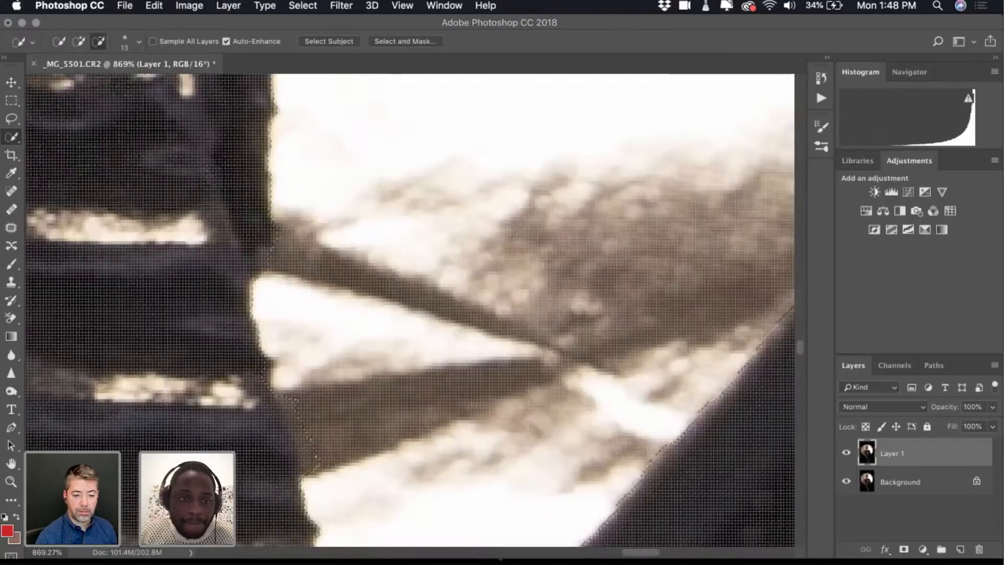
pyautogui.keyDown('alt'); pyautogui.click(317, 464); pyautogui.keyUp('alt')
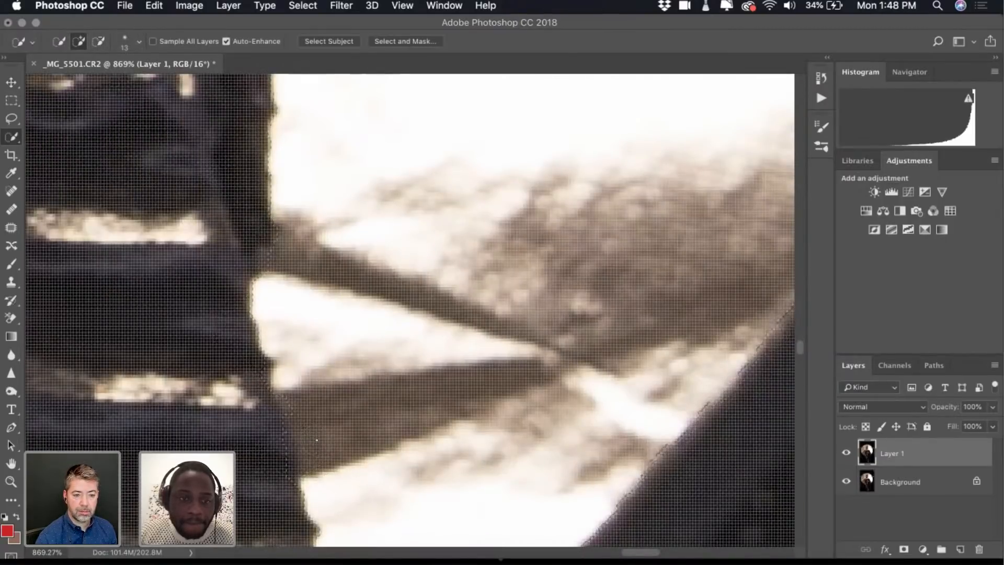
pyautogui.keyDown('alt'); pyautogui.click(280, 453); pyautogui.keyUp('alt')
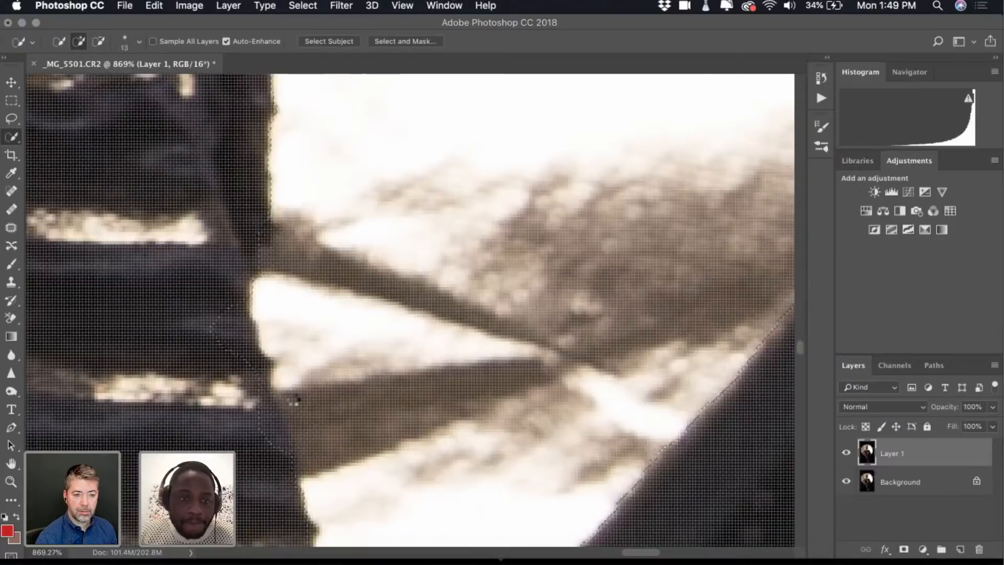
pyautogui.keyDown('alt'); pyautogui.click(263, 412); pyautogui.keyUp('alt')
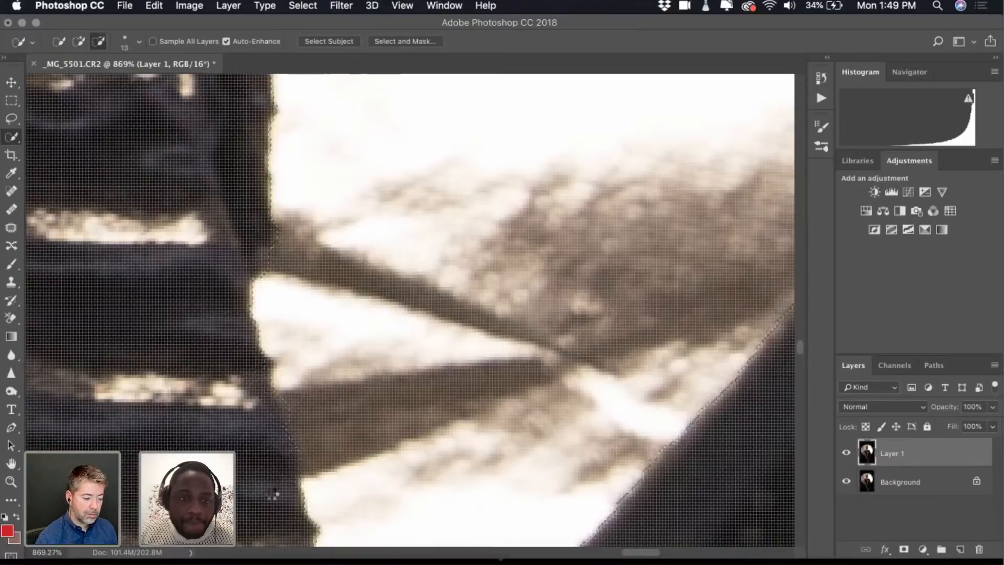
# Subtract the gold collar's glittery lower edge from the reflector selection, down to where it meets the dark shoulder
pyautogui.scroll(-10, 289, 494)
pyautogui.scroll(8, 324, 331)
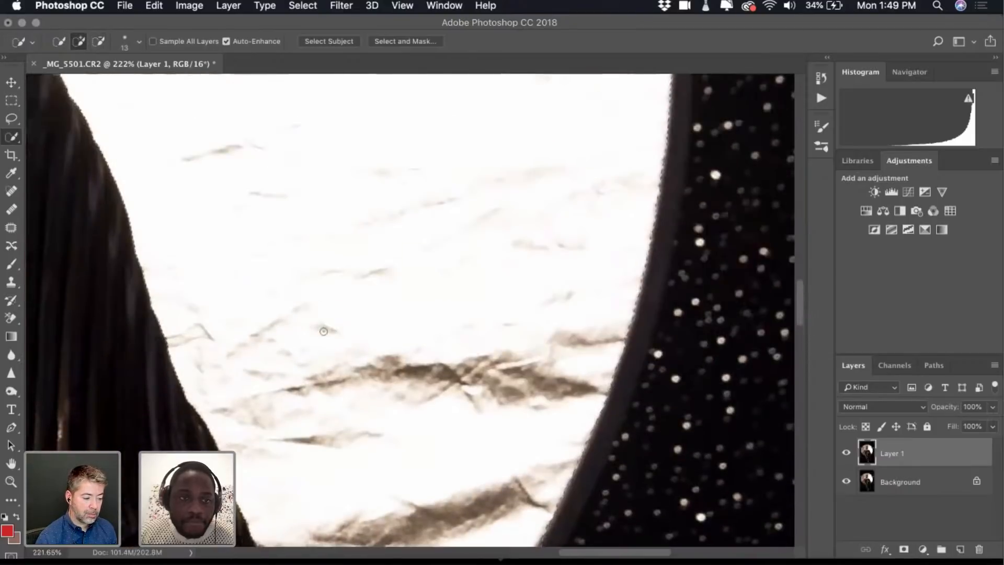
pyautogui.hscroll(-2, 324, 332)
pyautogui.scroll(5, 323, 331)
pyautogui.scroll(5, 130, 224)
pyautogui.hscroll(-2, 131, 223)
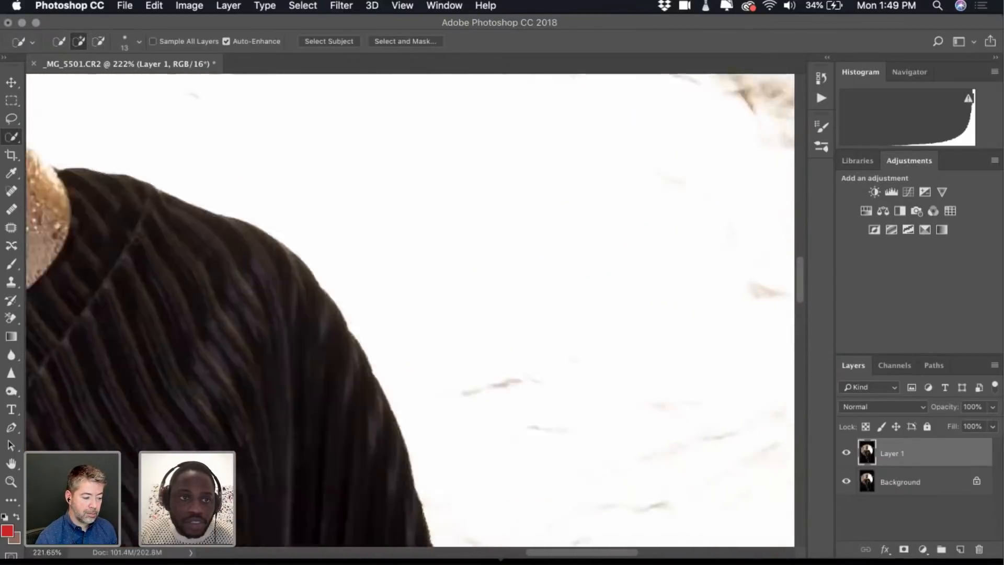
pyautogui.scroll(3, 130, 224)
pyautogui.hscroll(-4, 131, 224)
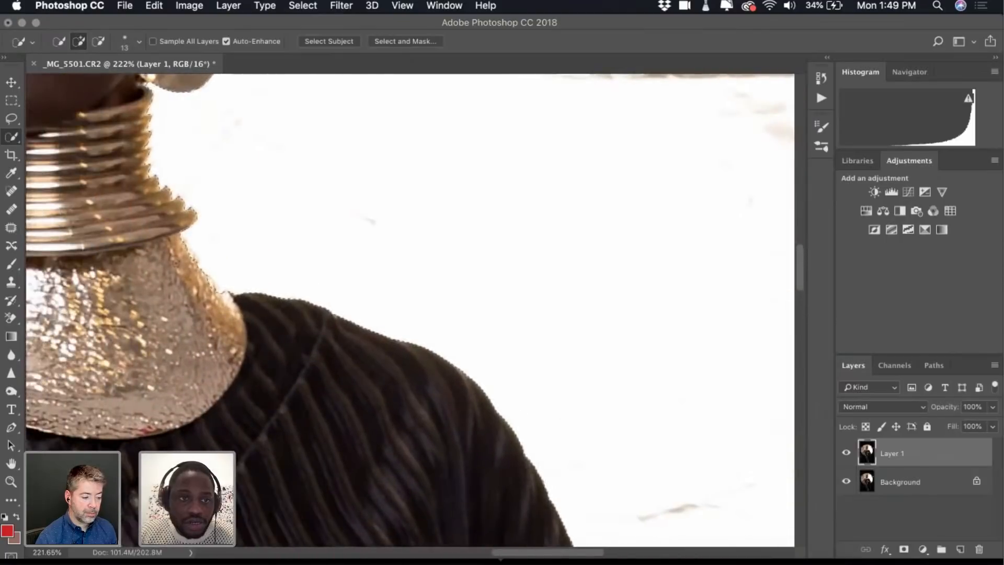
pyautogui.press('alt')
pyautogui.scroll(5, 208, 274)
pyautogui.scroll(-1, 215, 335)
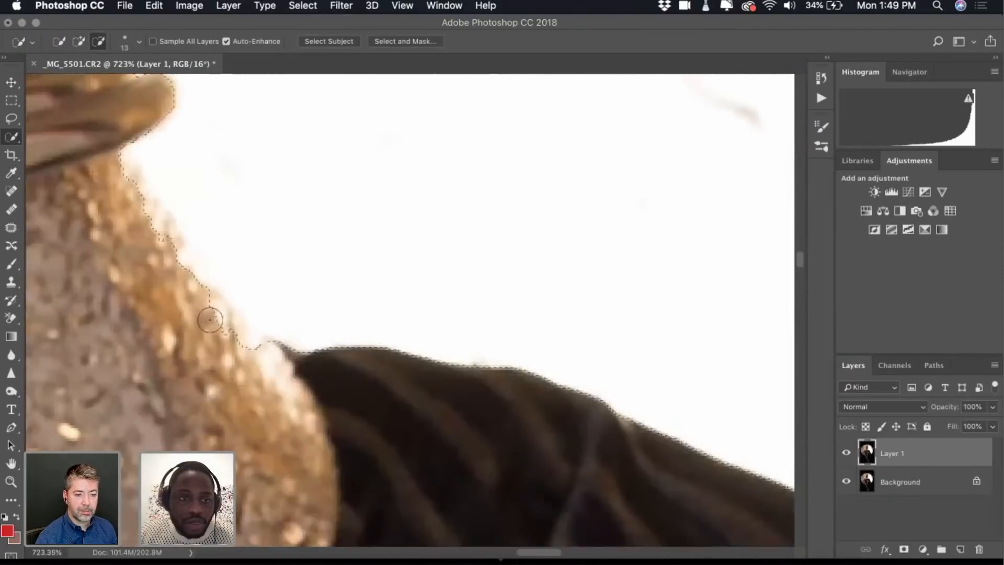
pyautogui.moveTo(215, 322)
pyautogui.mouseDown()
pyautogui.moveTo(220, 342)
pyautogui.moveTo(220, 324)
pyautogui.moveTo(262, 354)
pyautogui.mouseUp()
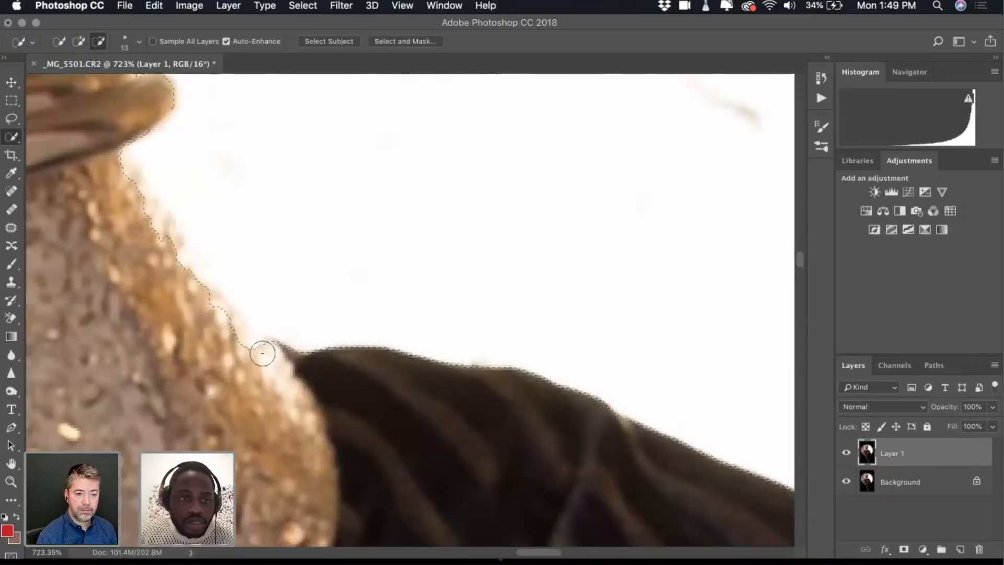
pyautogui.click(221, 316)
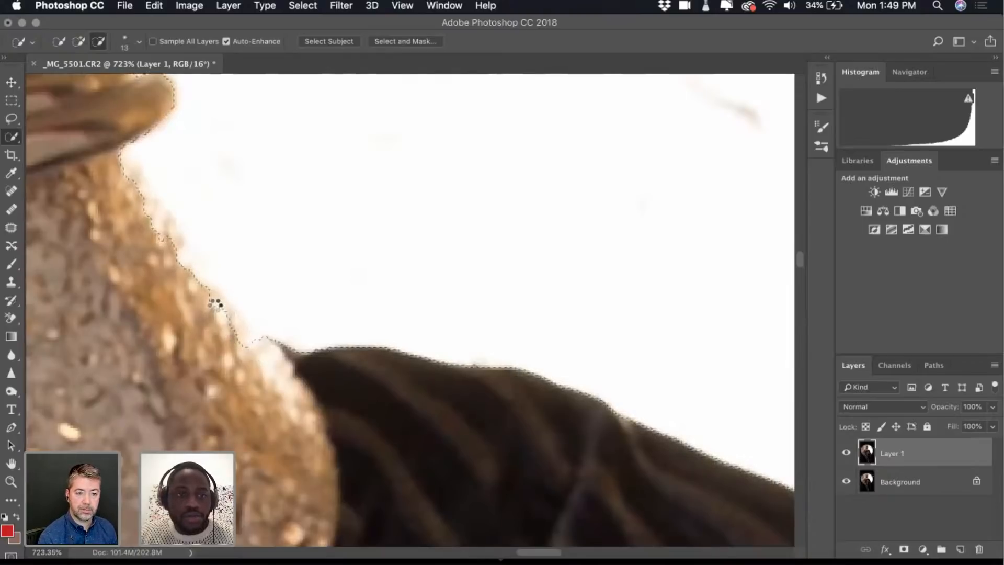
pyautogui.click(214, 305)
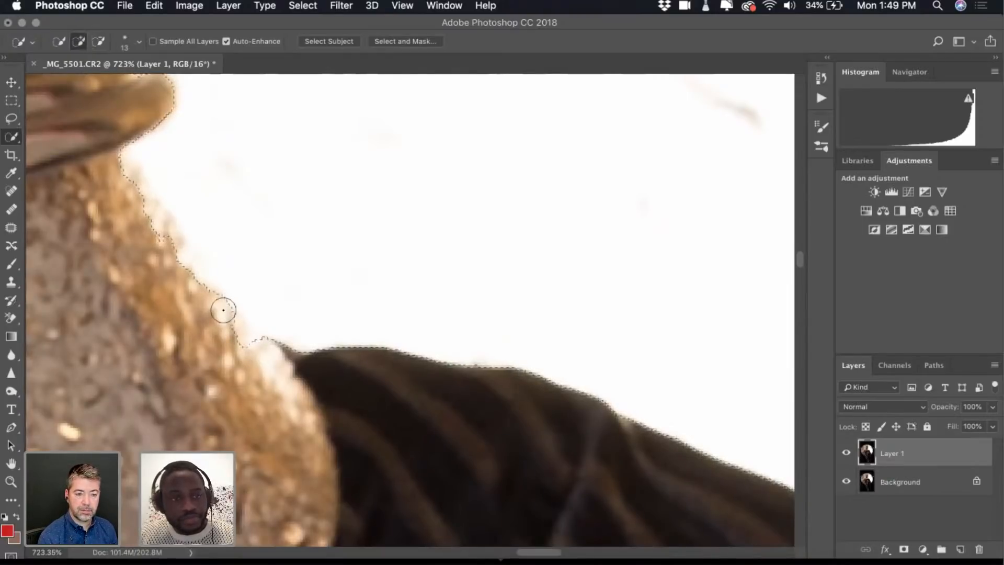
pyautogui.moveTo(221, 309); pyautogui.dragTo(232, 346)
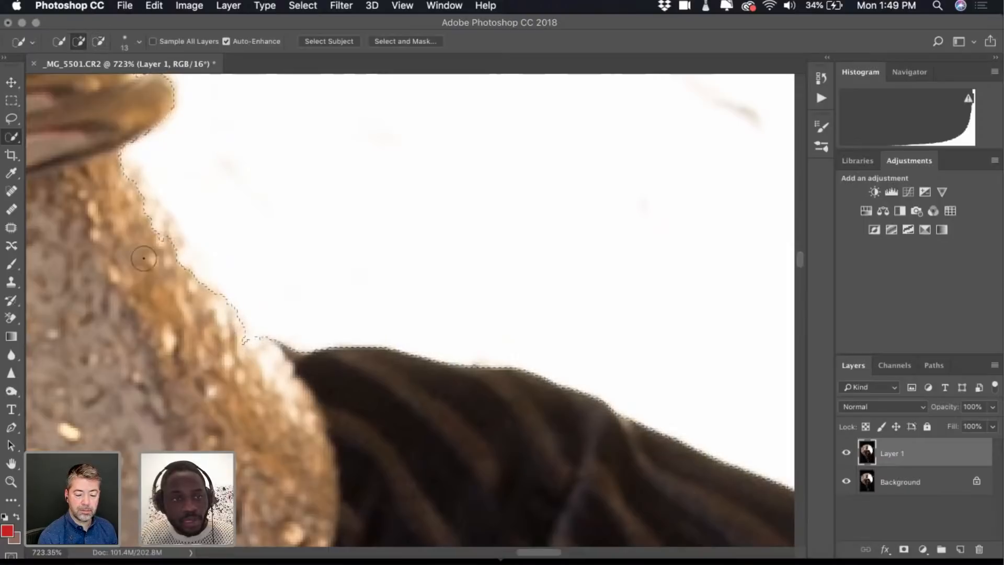
# Subtract the gold collar's upper edge, just below the stacked neck rings, from the reflector selection
pyautogui.moveTo(135, 206); pyautogui.dragTo(145, 218)
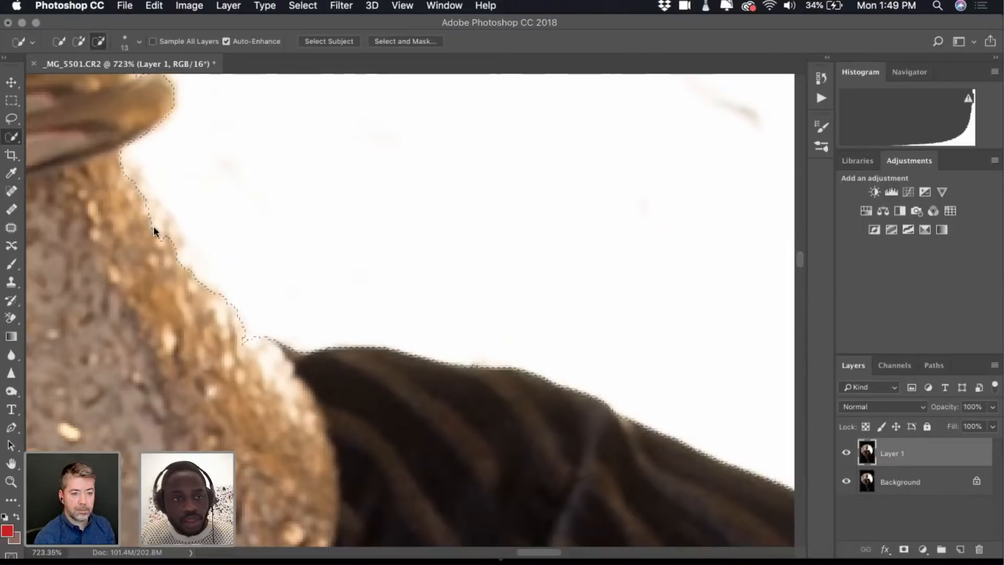
pyautogui.keyDown('alt'); pyautogui.click(164, 233); pyautogui.keyUp('alt')
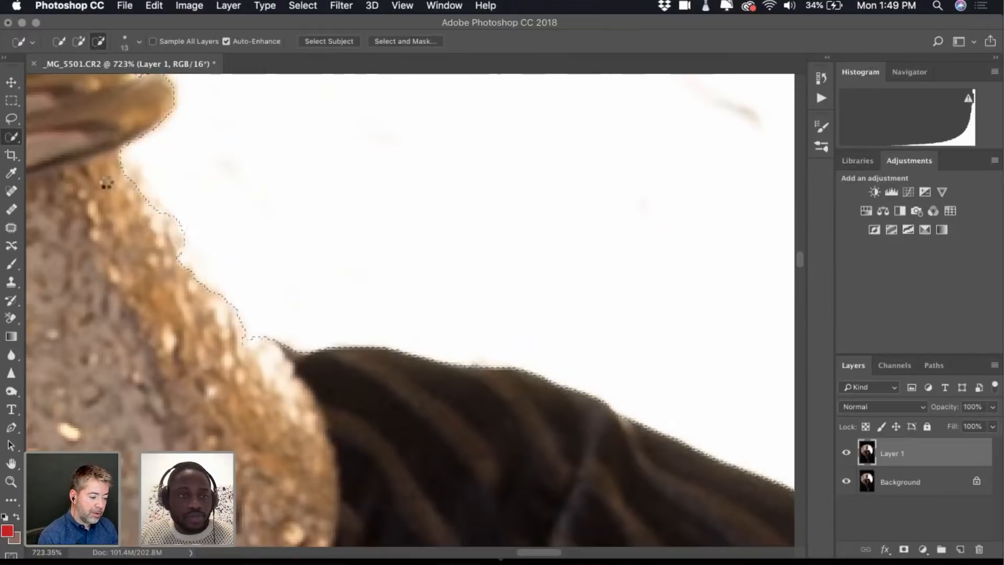
pyautogui.keyDown('alt'); pyautogui.click(124, 177); pyautogui.keyUp('alt')
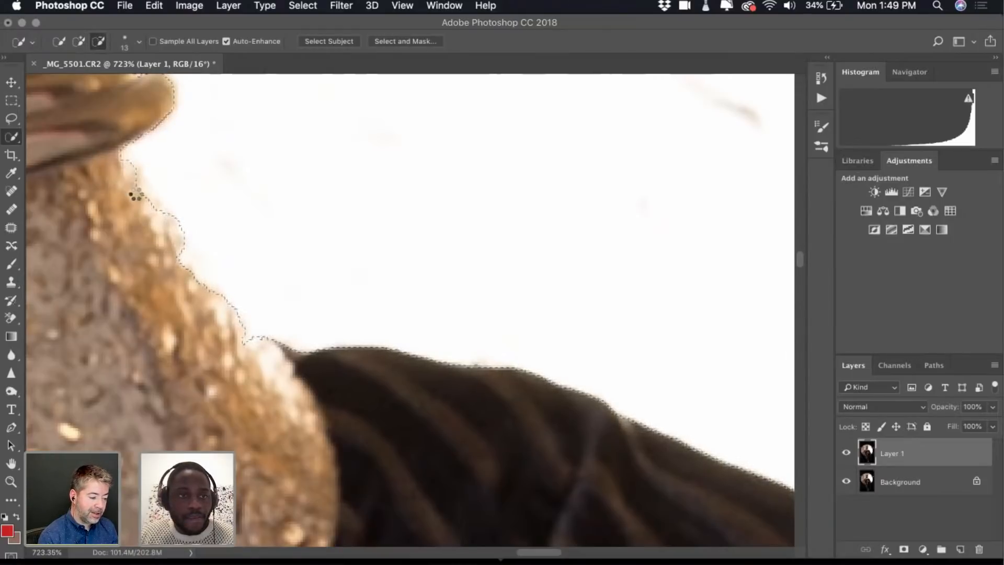
pyautogui.keyDown('alt'); pyautogui.click(125, 176); pyautogui.keyUp('alt')
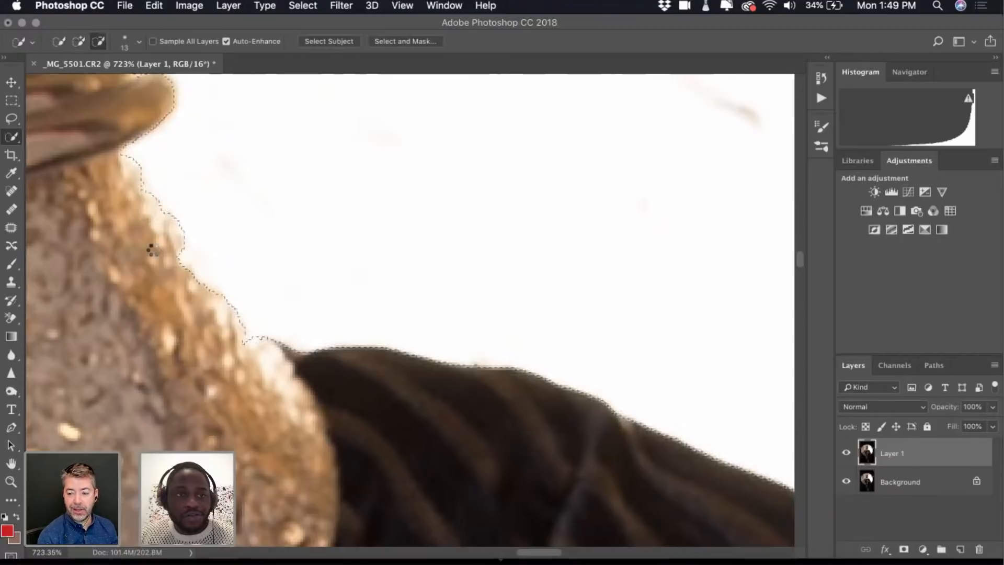
pyautogui.keyDown('alt'); pyautogui.click(178, 272); pyautogui.keyUp('alt')
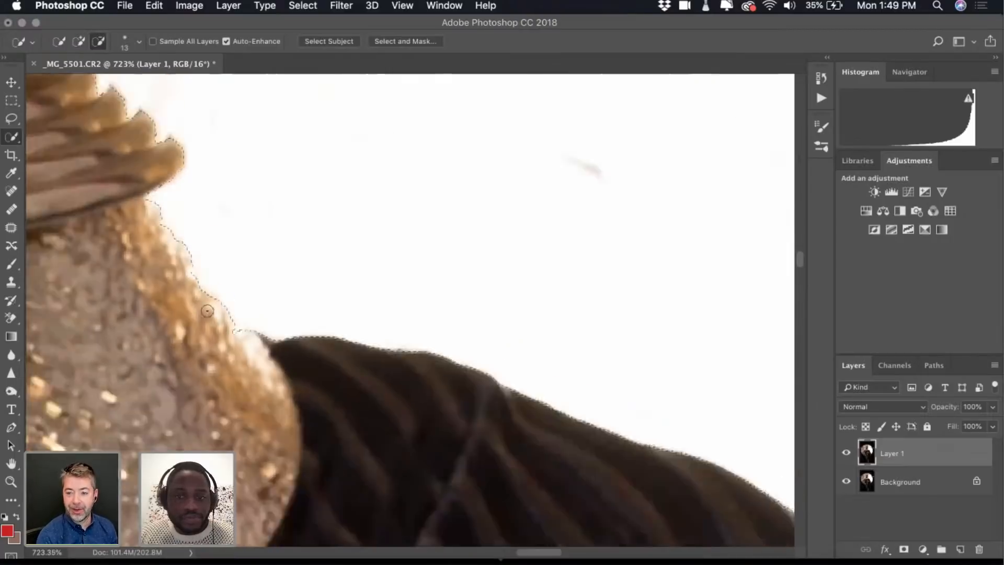
# Inspect the selection's edge along the neck rings, earring, ear, sleeve and reflector rim
pyautogui.scroll(-6, 207, 311)
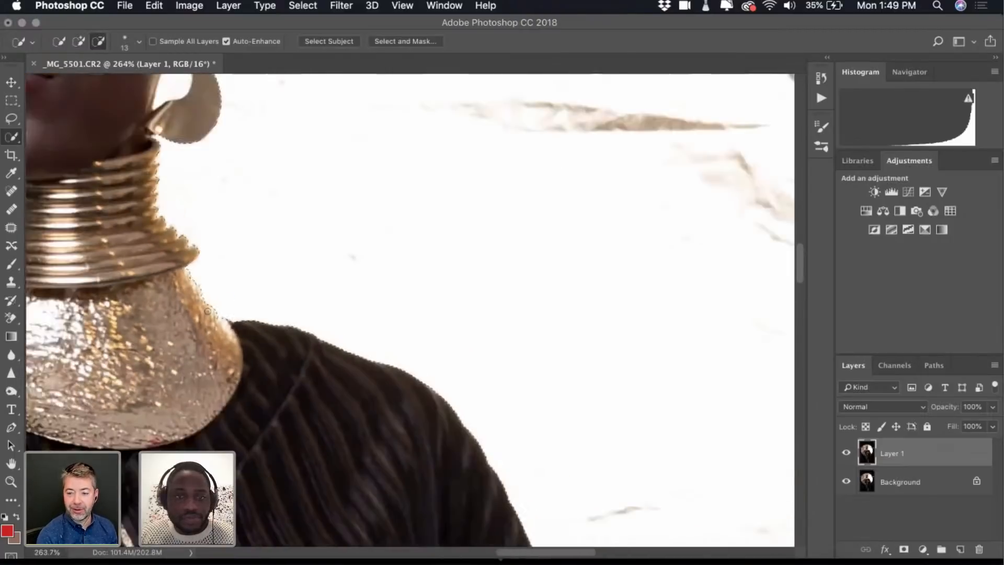
pyautogui.scroll(2, 276, 157)
pyautogui.scroll(3, 237, 216)
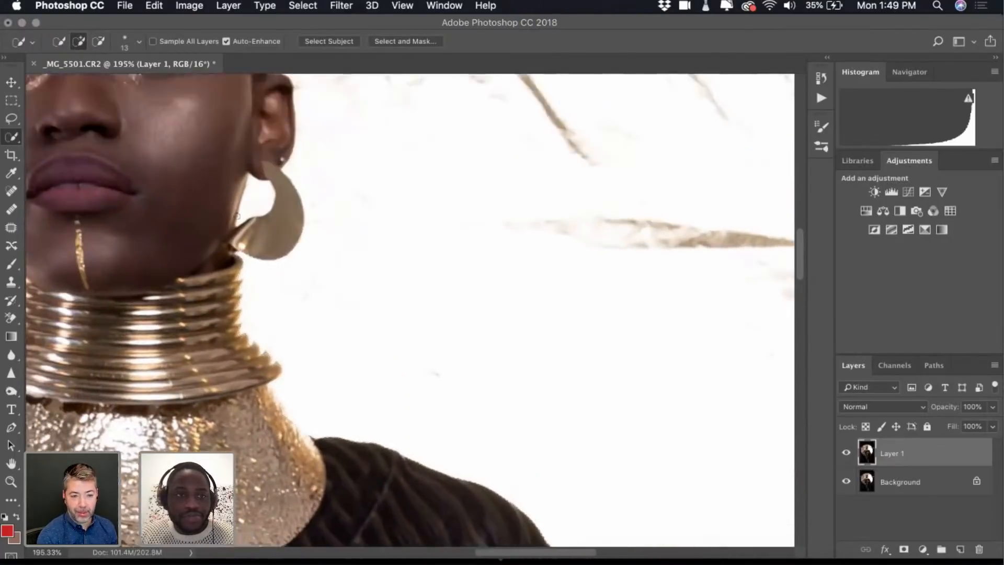
pyautogui.scroll(3, 306, 170)
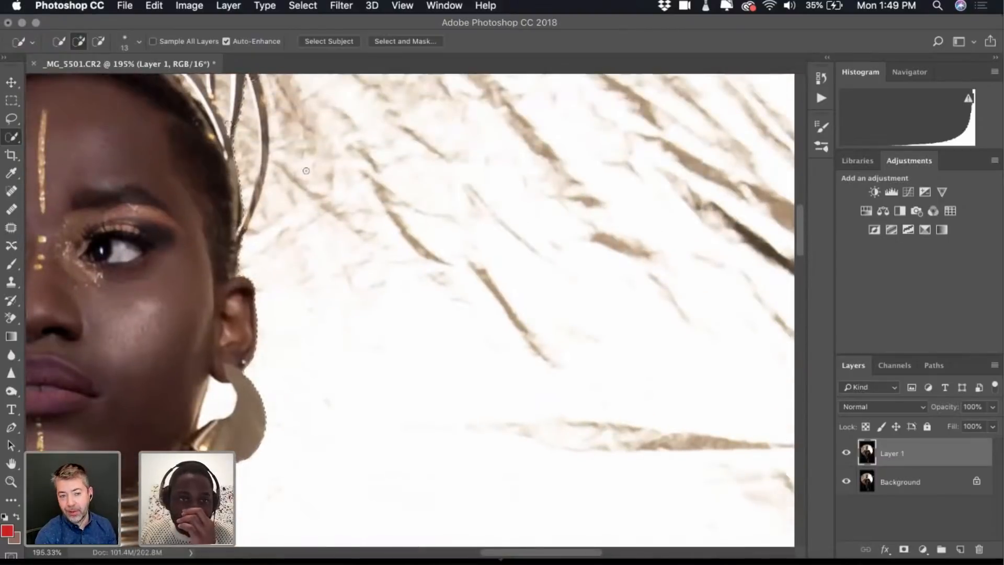
pyautogui.scroll(-5, 306, 171)
pyautogui.hscroll(5, 306, 170)
pyautogui.scroll(-5, 306, 170)
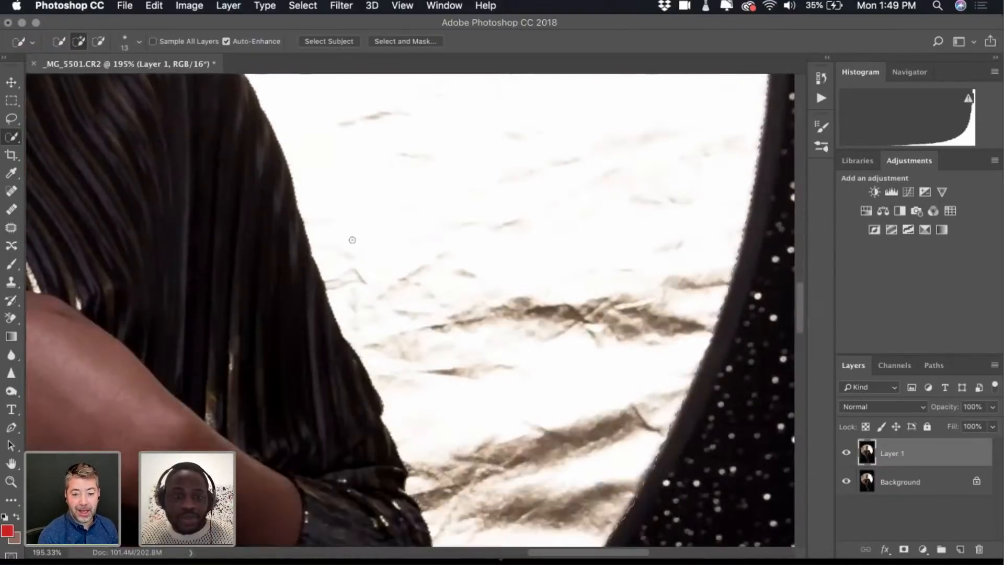
pyautogui.scroll(10, 314, 220)
pyautogui.scroll(-3, 248, 357)
pyautogui.scroll(-3, 248, 358)
pyautogui.hscroll(-3, 248, 357)
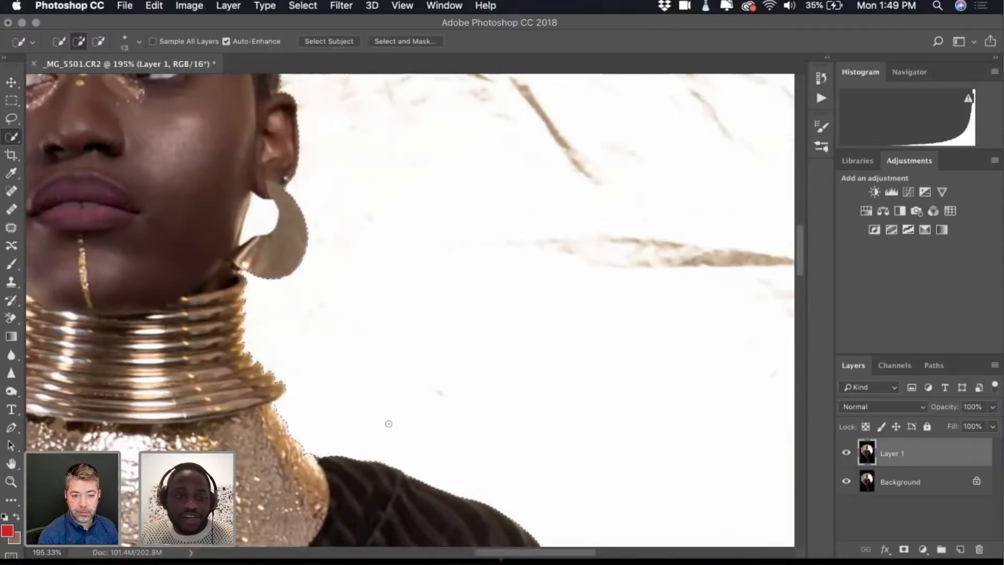
# Subtract the upper end of the crown's outermost loop from the reflector selection
pyautogui.scroll(8, 366, 321)
pyautogui.hscroll(1, 366, 321)
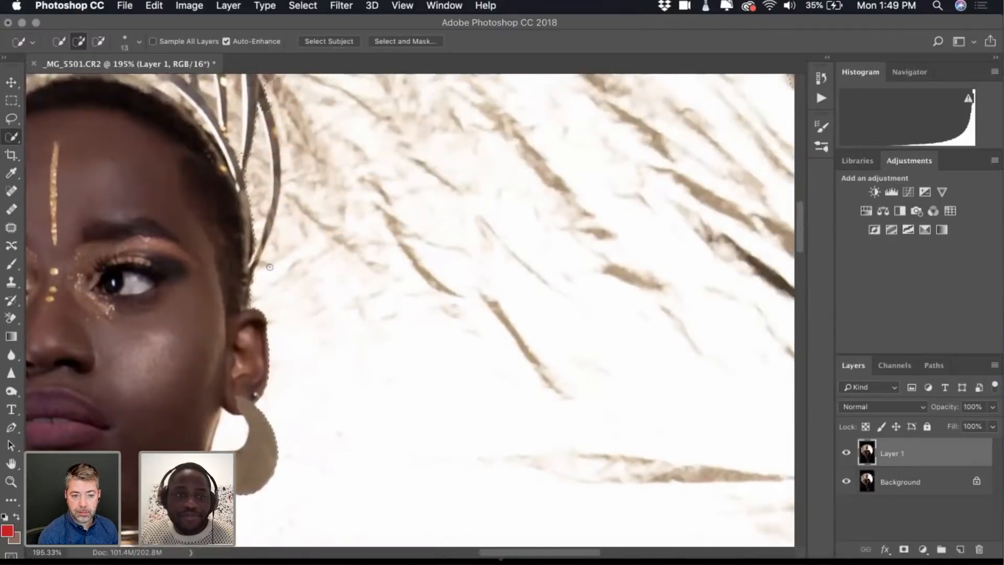
pyautogui.scroll(3, 270, 267)
pyautogui.hscroll(-1, 270, 268)
pyautogui.press('alt')
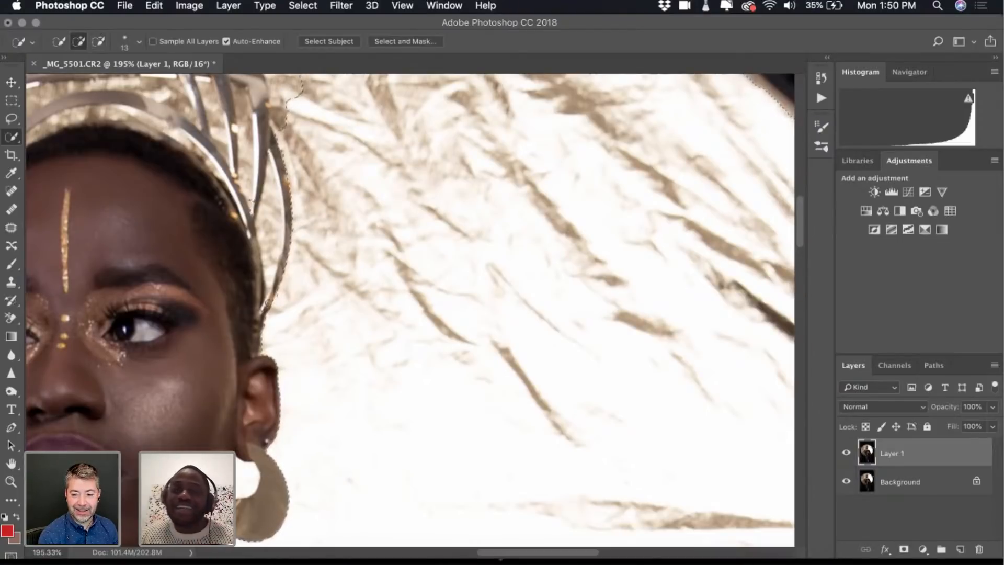
pyautogui.scroll(1, 283, 231)
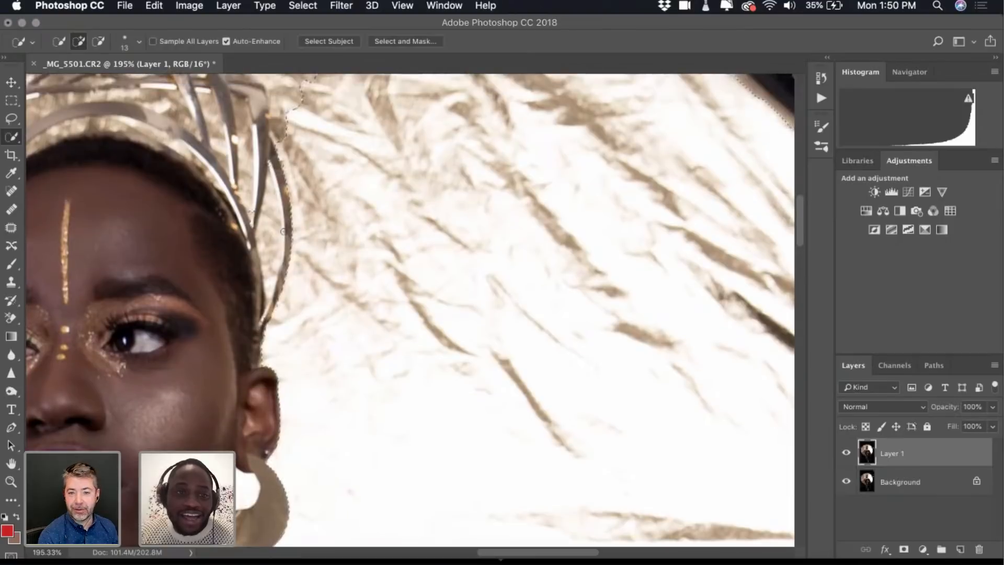
pyautogui.scroll(1, 283, 231)
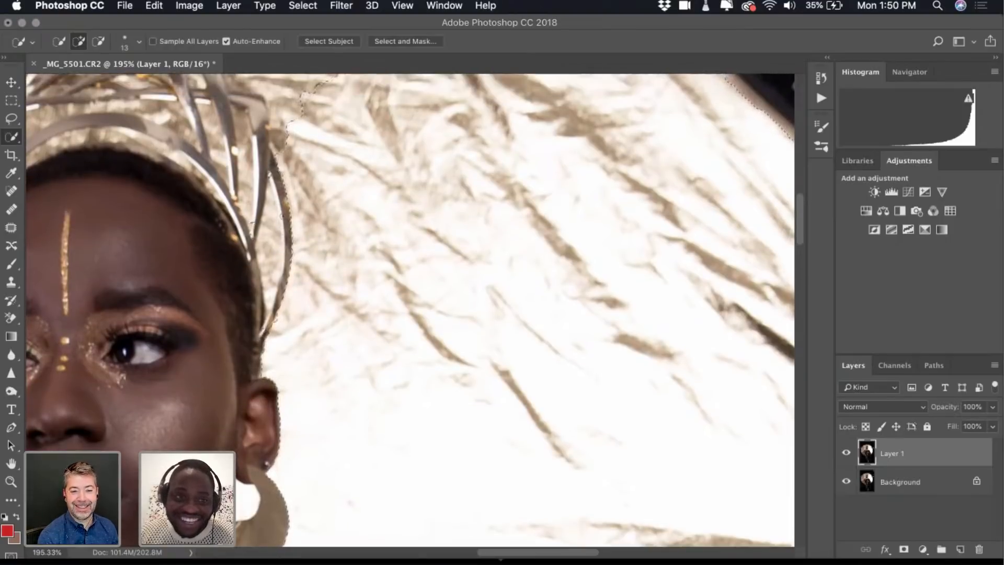
pyautogui.press('alt')
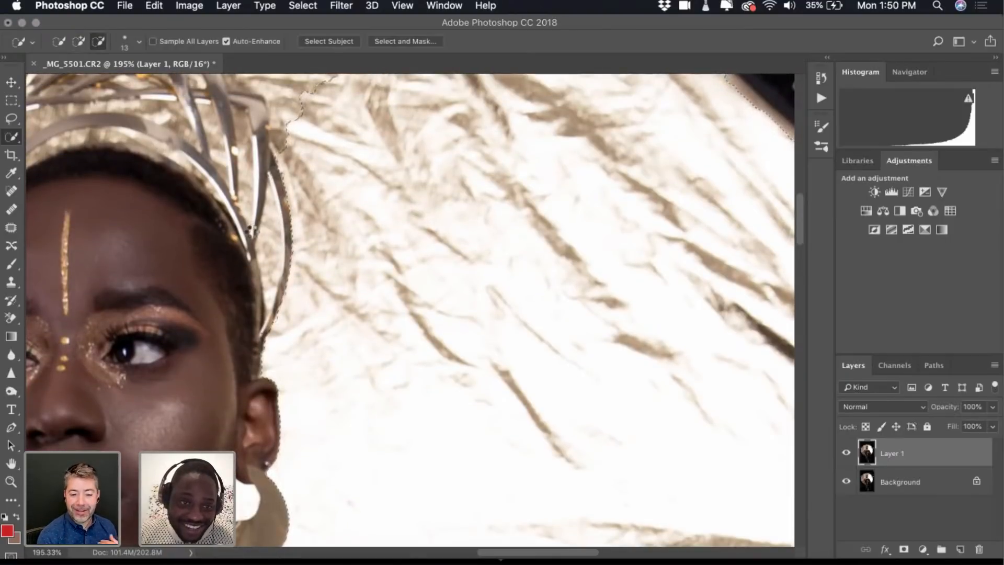
pyautogui.keyDown('alt'); pyautogui.click(270, 173); pyautogui.keyUp('alt')
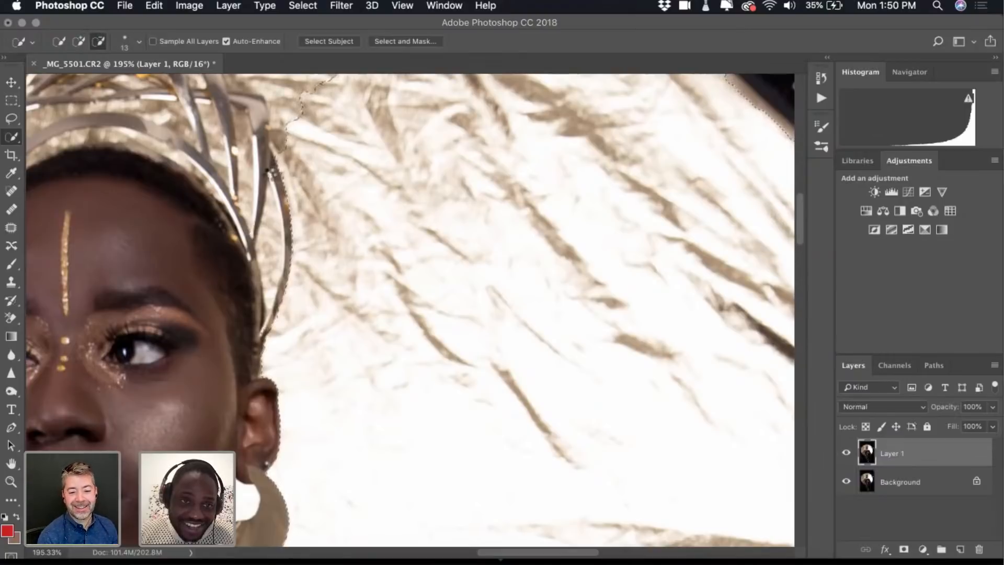
# Extend the selection over the creased reflector area beside and above the crown up to the rim, and refine it around the crown's outer corner
pyautogui.scroll(10, 284, 194)
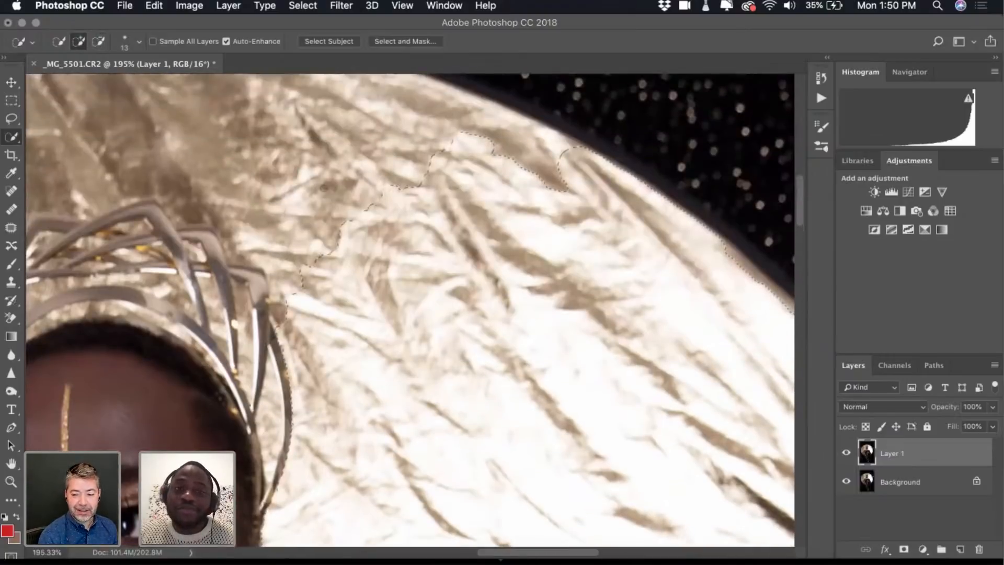
pyautogui.click(352, 215)
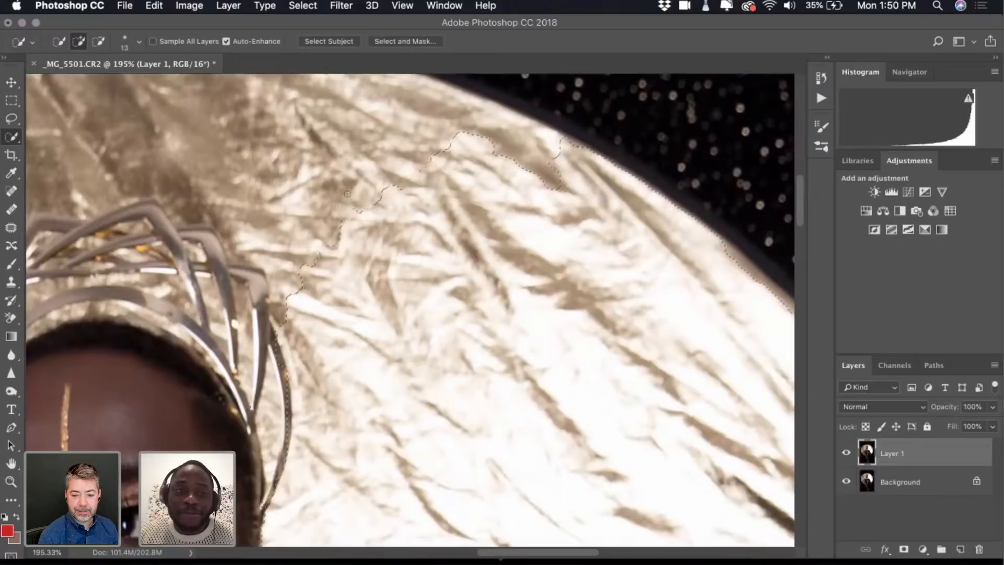
pyautogui.moveTo(338, 176); pyautogui.dragTo(300, 205)
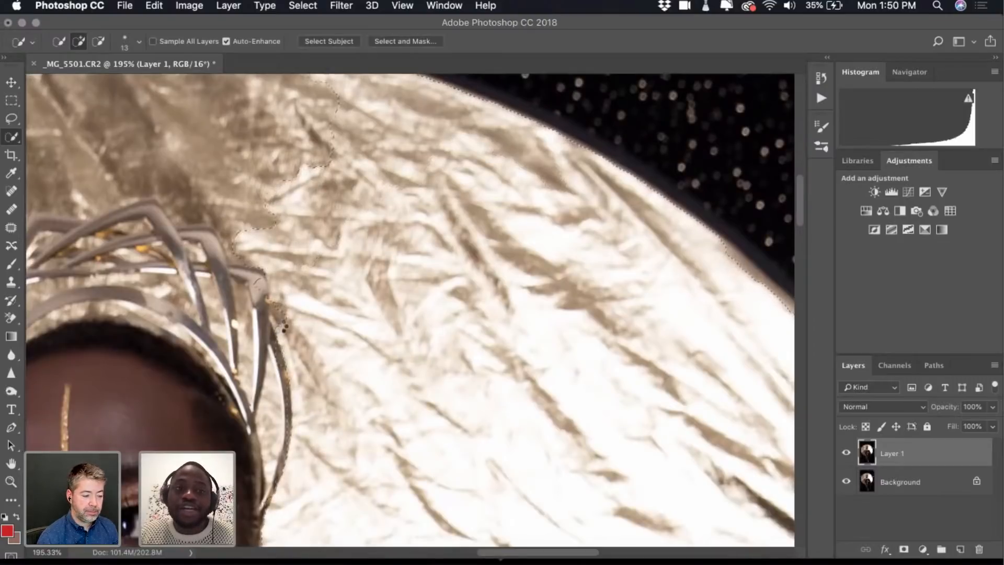
pyautogui.click(273, 321)
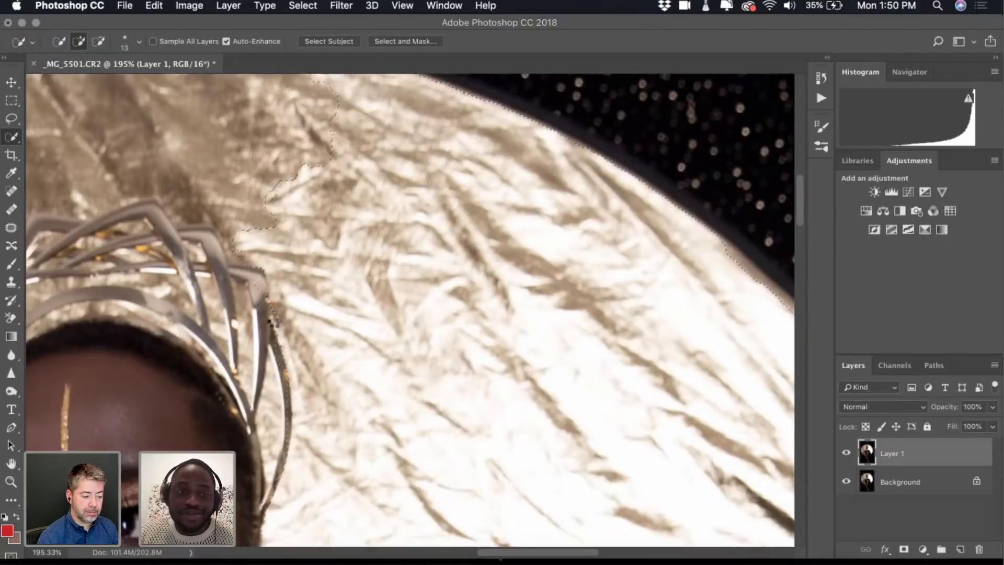
pyautogui.moveTo(287, 325)
pyautogui.mouseDown()
pyautogui.moveTo(271, 274)
pyautogui.moveTo(275, 304)
pyautogui.moveTo(257, 294)
pyautogui.mouseUp()
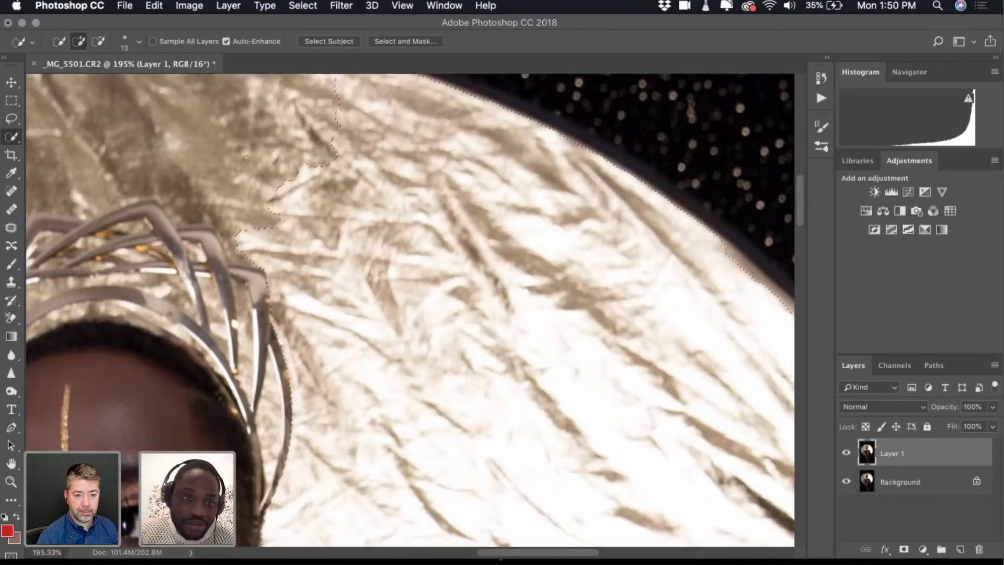
pyautogui.scroll(-5, 268, 225)
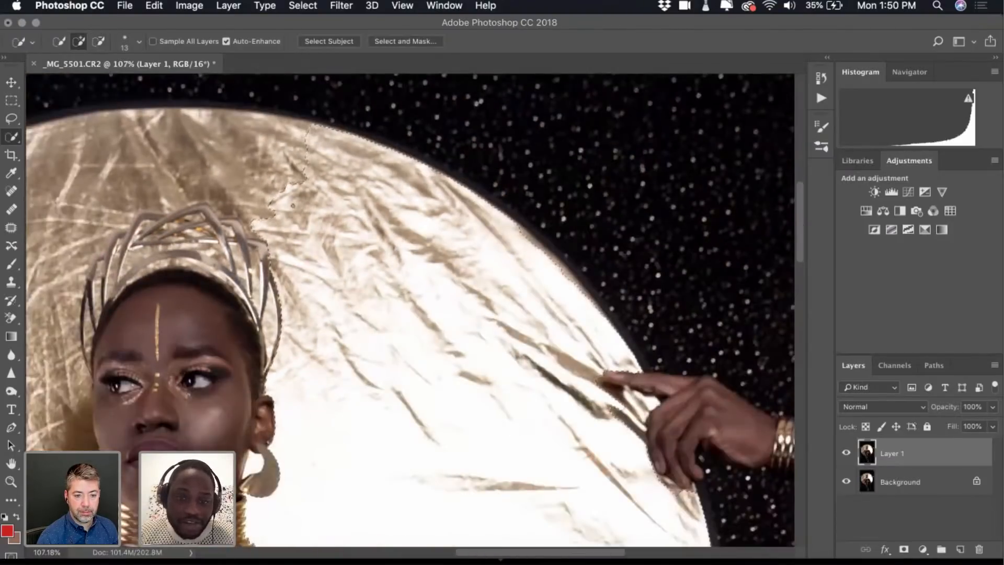
# Refine the reflector selection around the fingertips gripping its rim, subtracting the fingers that were included
pyautogui.scroll(-5, 499, 349)
pyautogui.hscroll(3, 500, 349)
pyautogui.scroll(-2, 499, 349)
pyautogui.hscroll(1, 499, 349)
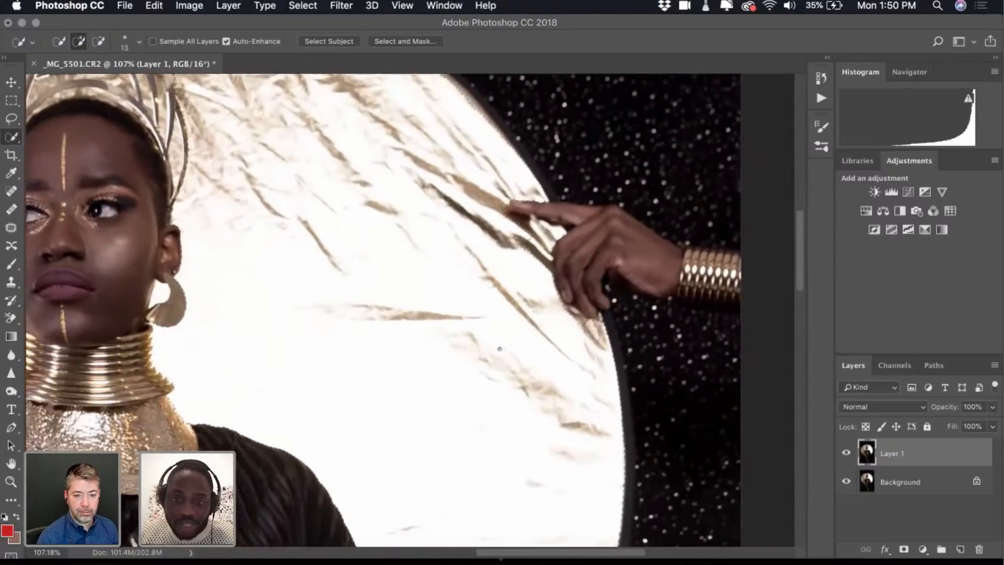
pyautogui.scroll(5, 576, 330)
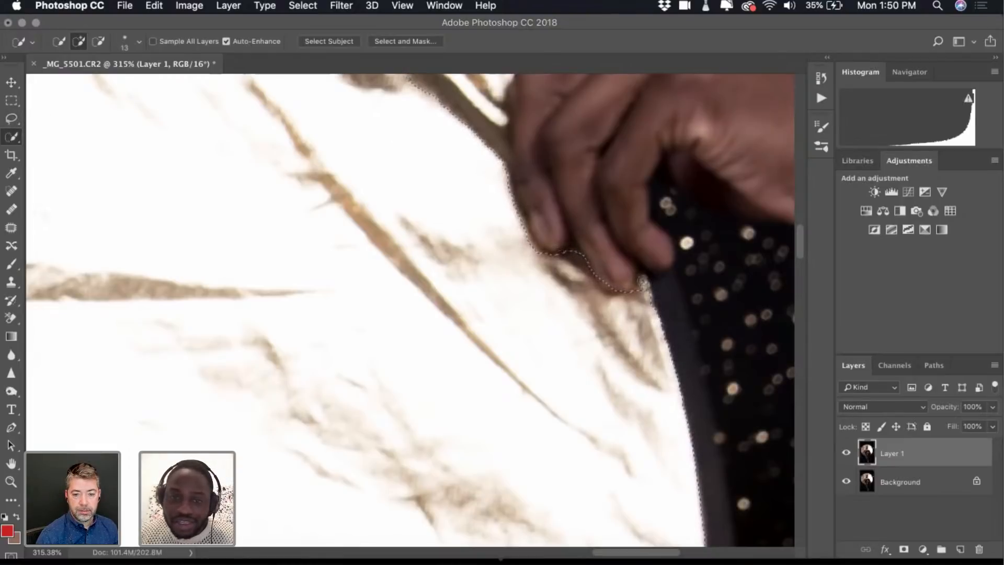
pyautogui.press('super+alt+z')
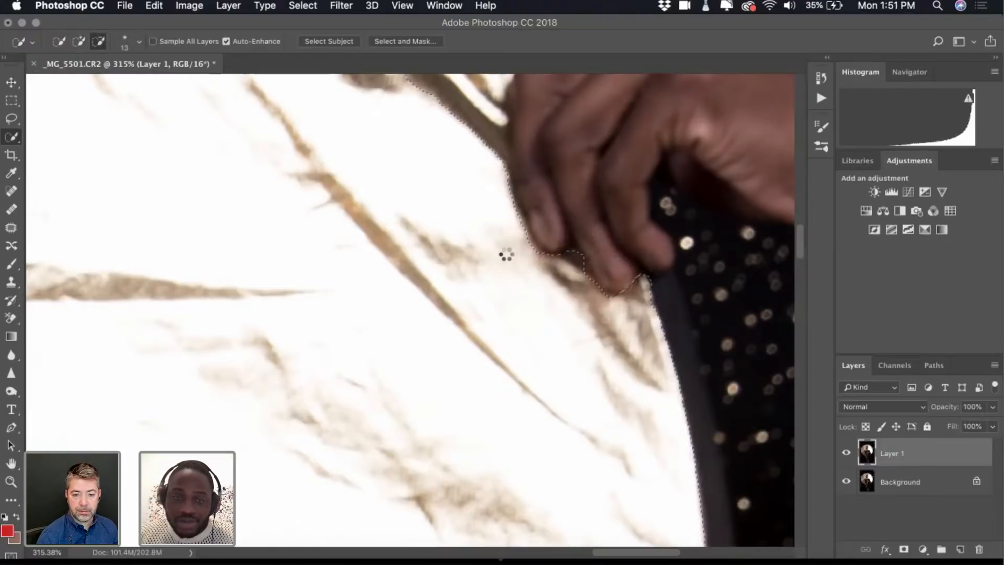
pyautogui.press('super+0')
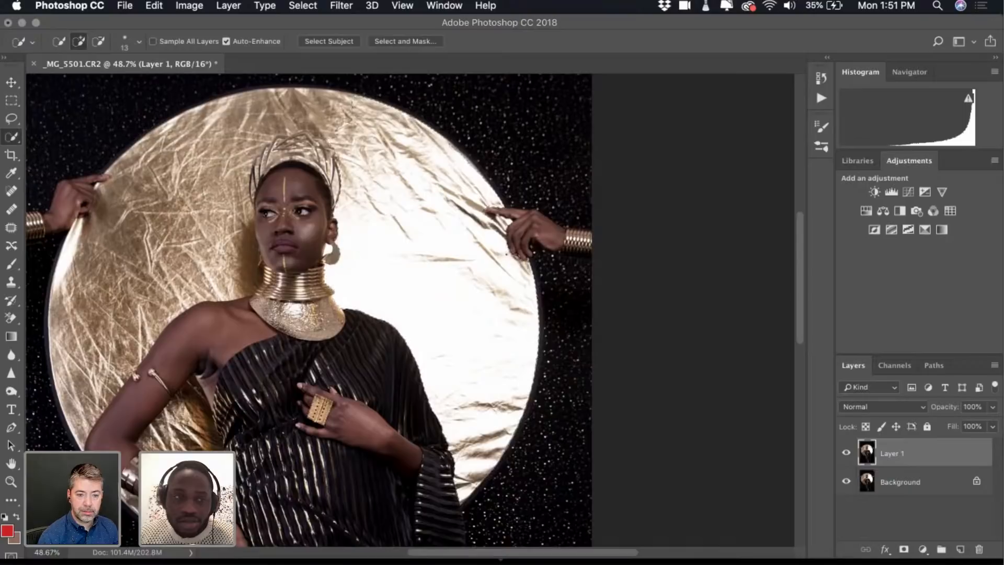
# Clear the reflector selection and save the portrait as _MG_5501-Edit.tif
pyautogui.click(372, 6)
pyautogui.moveTo(335, 7)
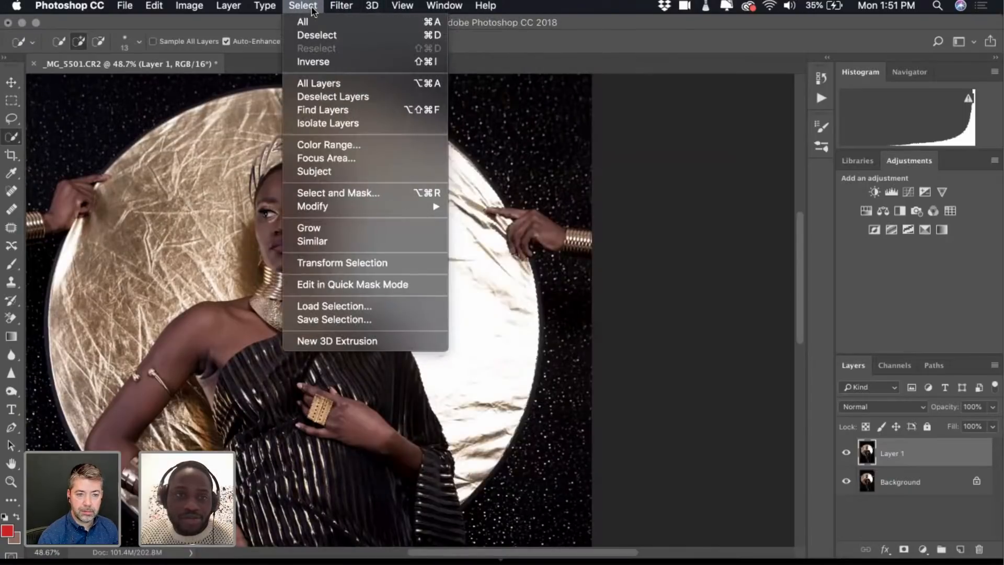
pyautogui.click(311, 10)
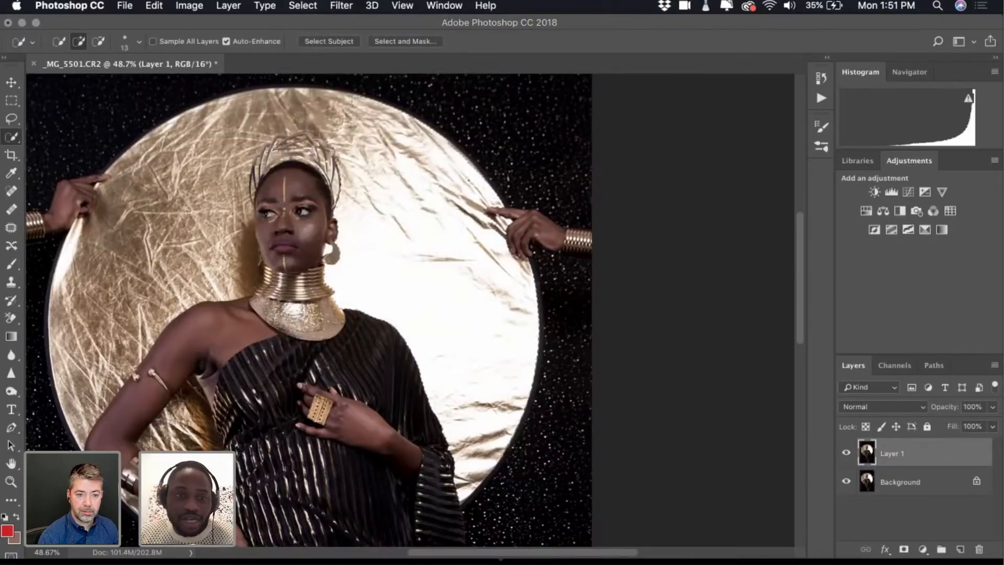
pyautogui.press('super+s')
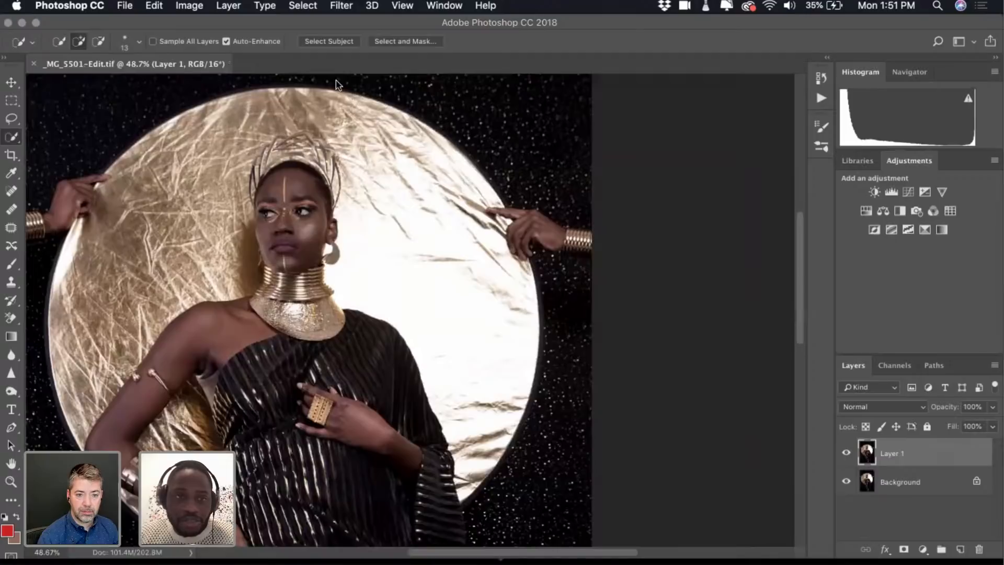
# Select the reflector's bright areas with Color Range, sampling its white surface and adding samples from the darker crease tones
pyautogui.click(342, 6)
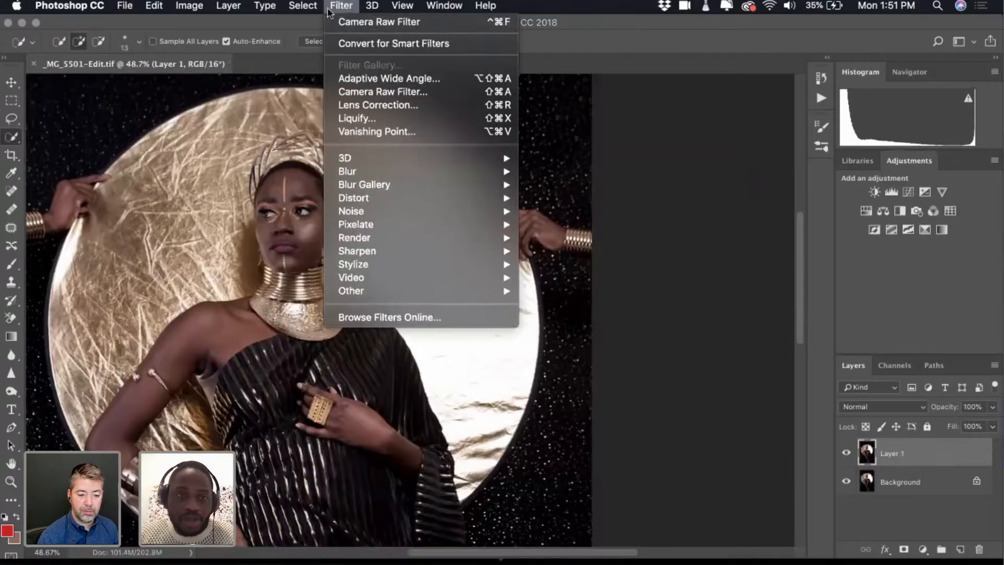
pyautogui.moveTo(302, 6)
pyautogui.click(335, 143)
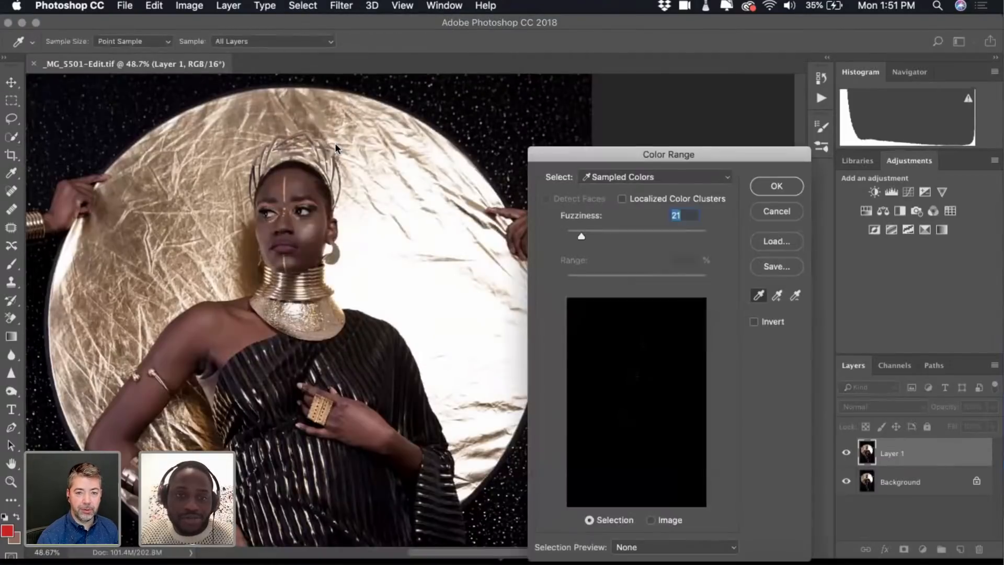
pyautogui.click(673, 381)
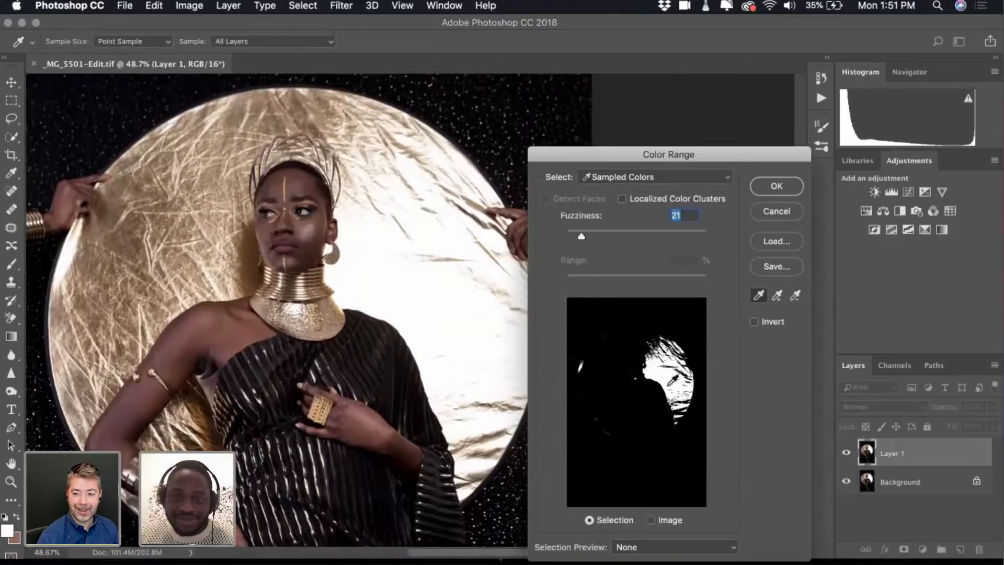
pyautogui.click(777, 296)
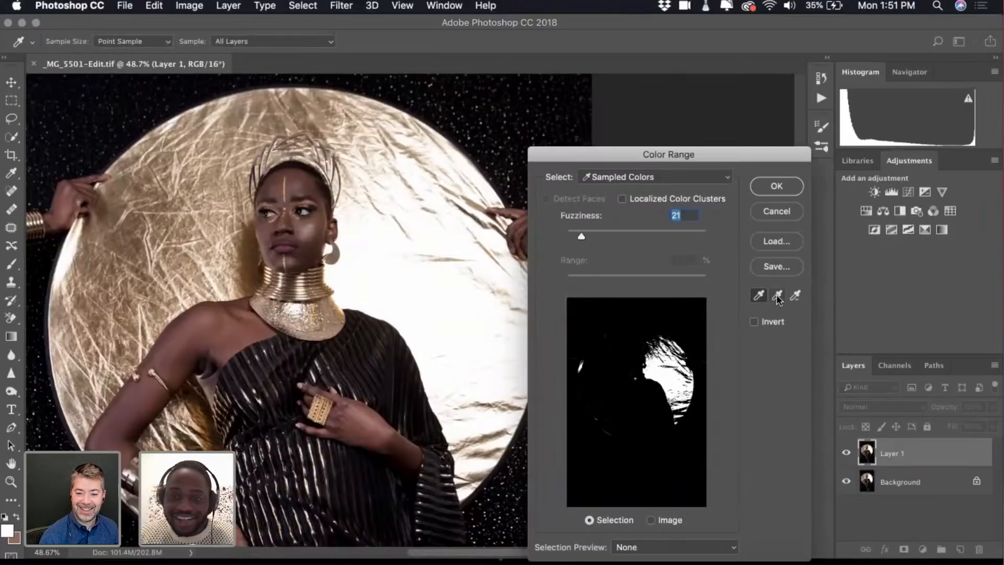
pyautogui.click(688, 379)
pyautogui.click(685, 410)
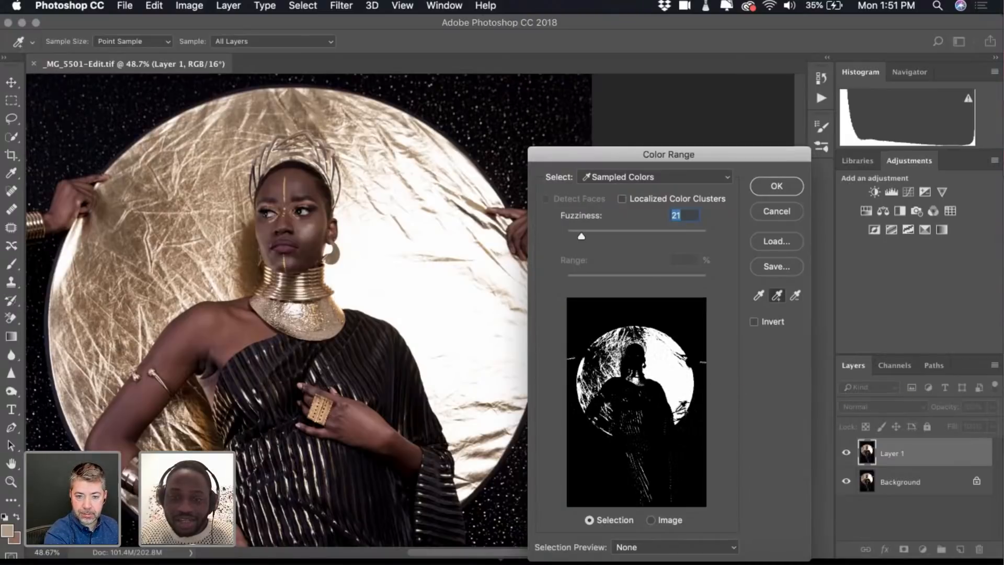
pyautogui.click(769, 184)
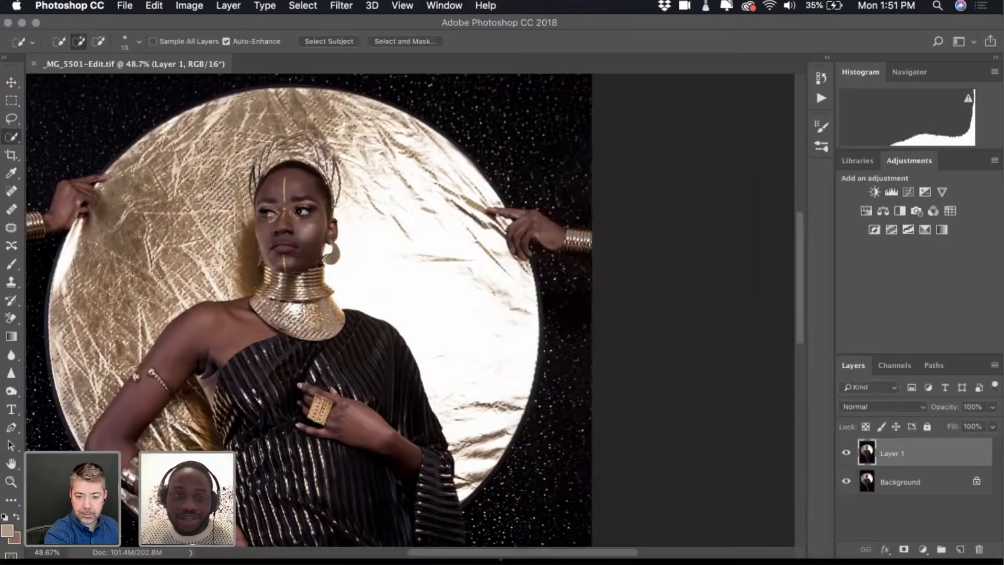
# Set the Quick Selection brush size to 54 and subtract the stray highlights on the striped dress from the selection
pyautogui.scroll(-3, 308, 309)
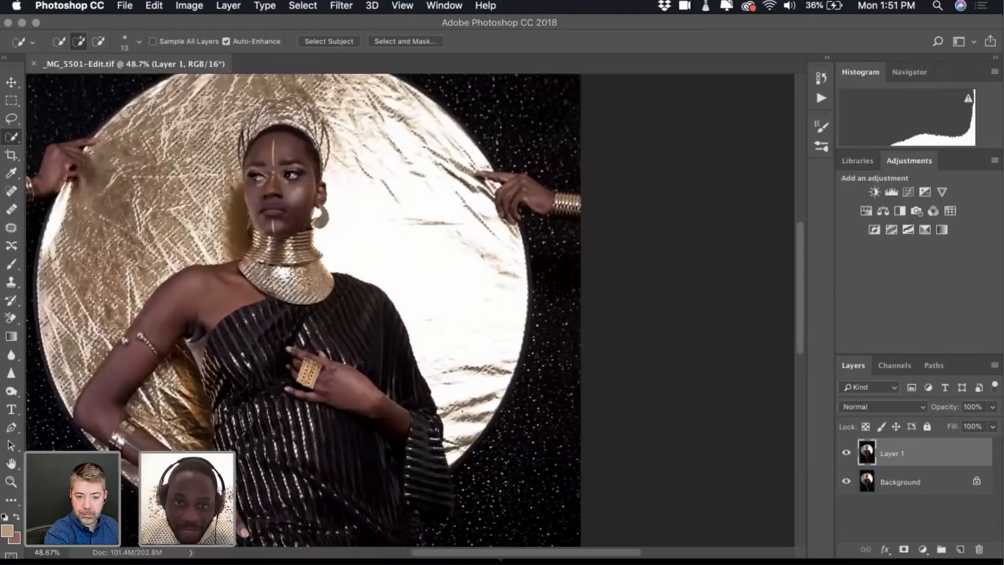
pyautogui.press('alt')
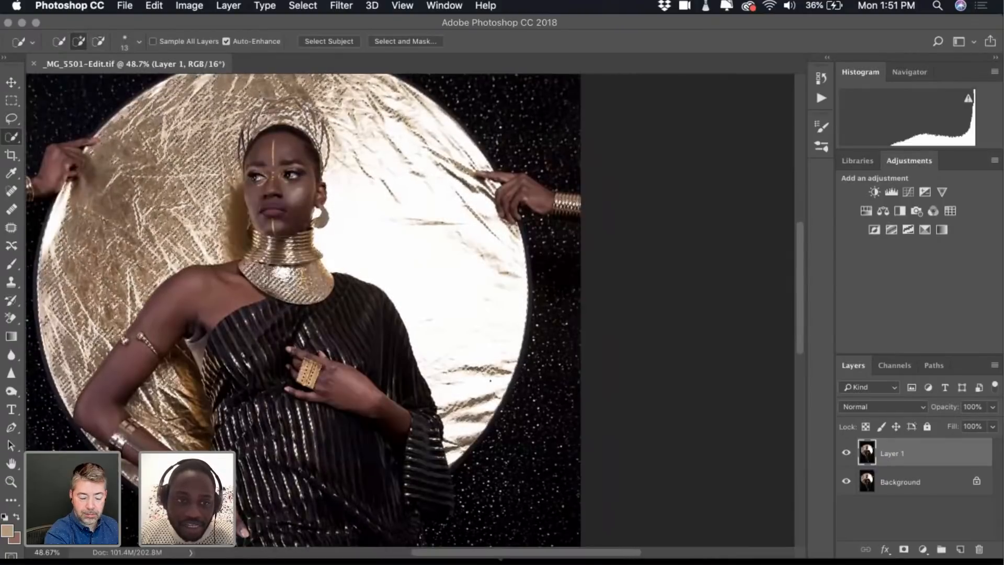
pyautogui.scroll(-10, 303, 309)
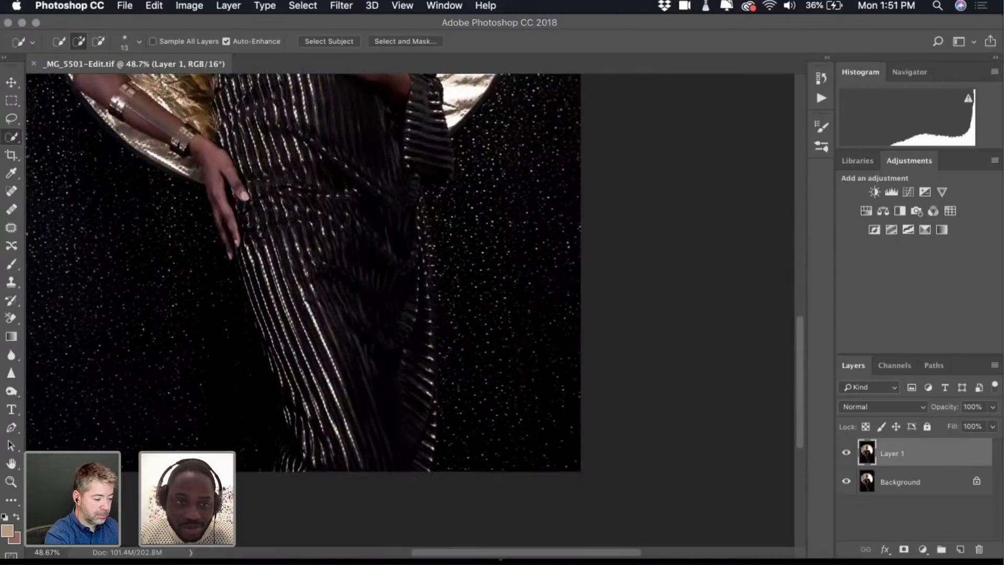
pyautogui.scroll(2, 304, 293)
pyautogui.scroll(4, 303, 293)
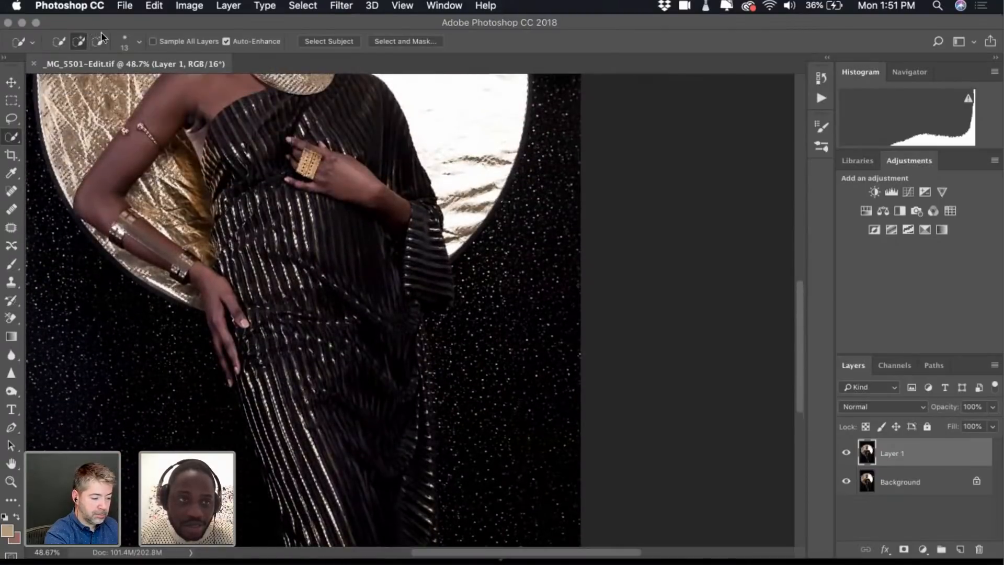
pyautogui.click(139, 41)
pyautogui.click(94, 77)
pyautogui.click(138, 43)
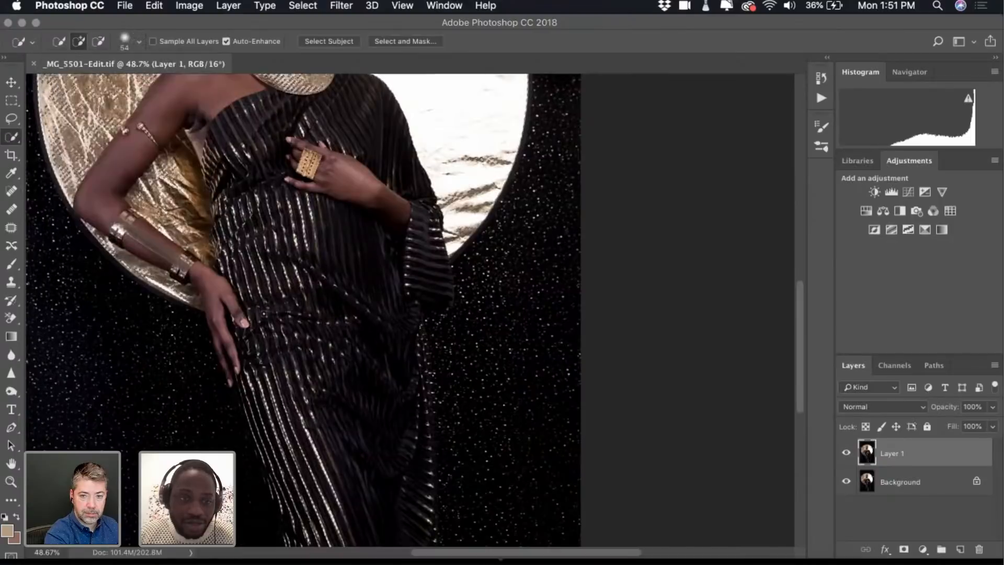
pyautogui.press('alt')
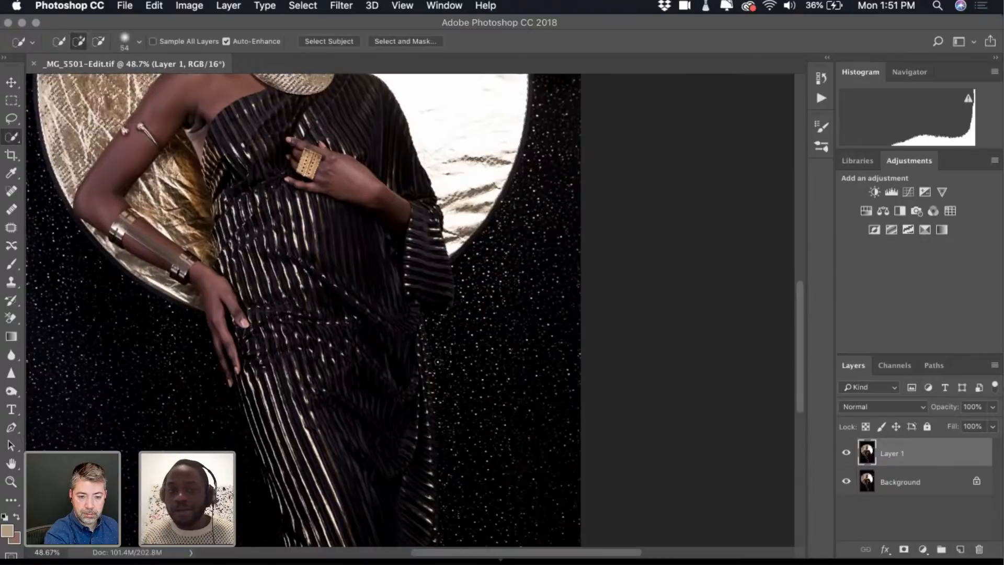
# Add the creased lower reflector area between the sleeve and the rim to the selection
pyautogui.scroll(3, 445, 362)
pyautogui.scroll(3, 416, 347)
pyautogui.hscroll(3, 416, 347)
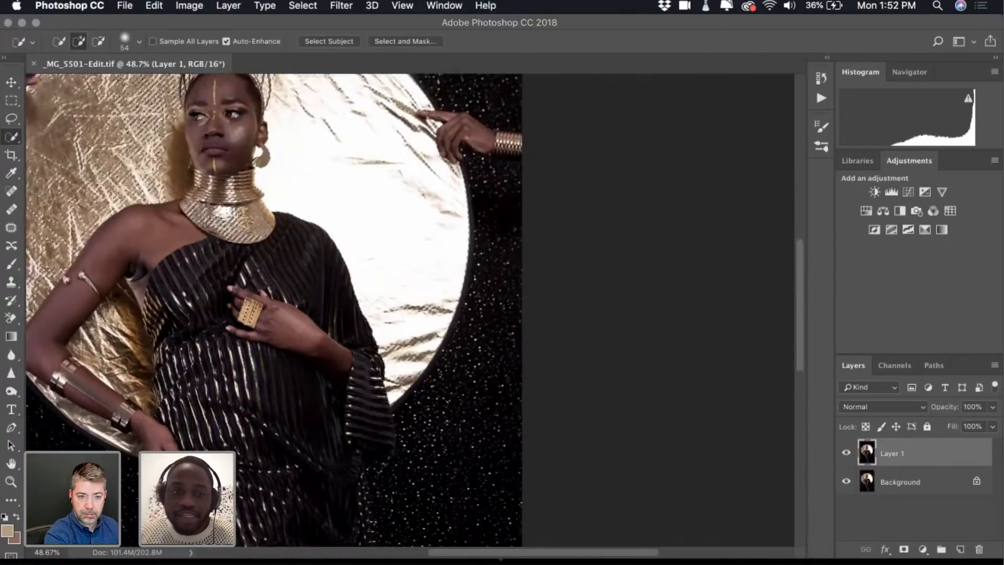
pyautogui.scroll(5, 415, 347)
pyautogui.moveTo(432, 336)
pyautogui.mouseDown()
pyautogui.moveTo(404, 388)
pyautogui.moveTo(405, 300)
pyautogui.moveTo(478, 202)
pyautogui.moveTo(468, 219)
pyautogui.moveTo(397, 222)
pyautogui.moveTo(385, 204)
pyautogui.mouseUp()
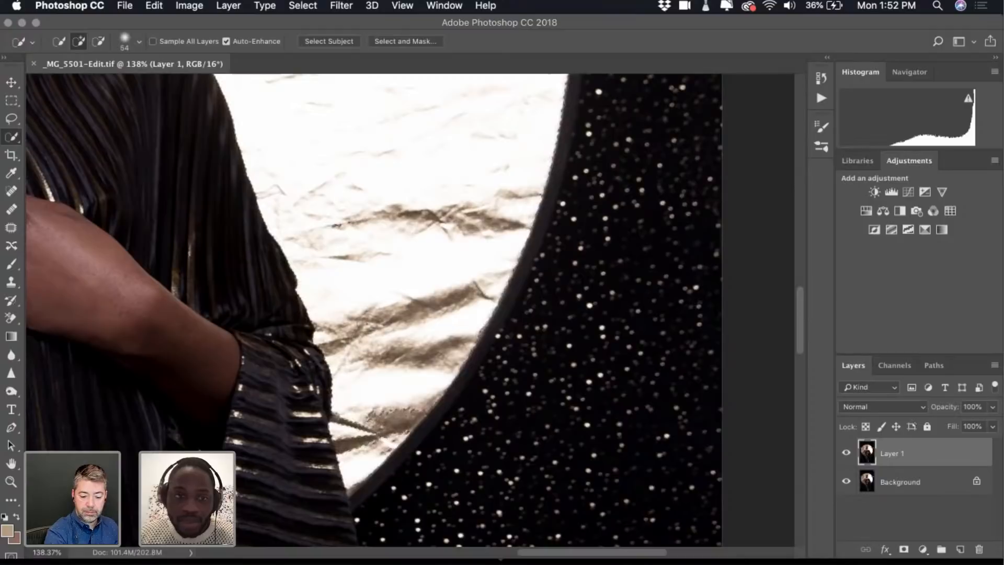
pyautogui.scroll(2, 366, 322)
pyautogui.scroll(-2, 372, 417)
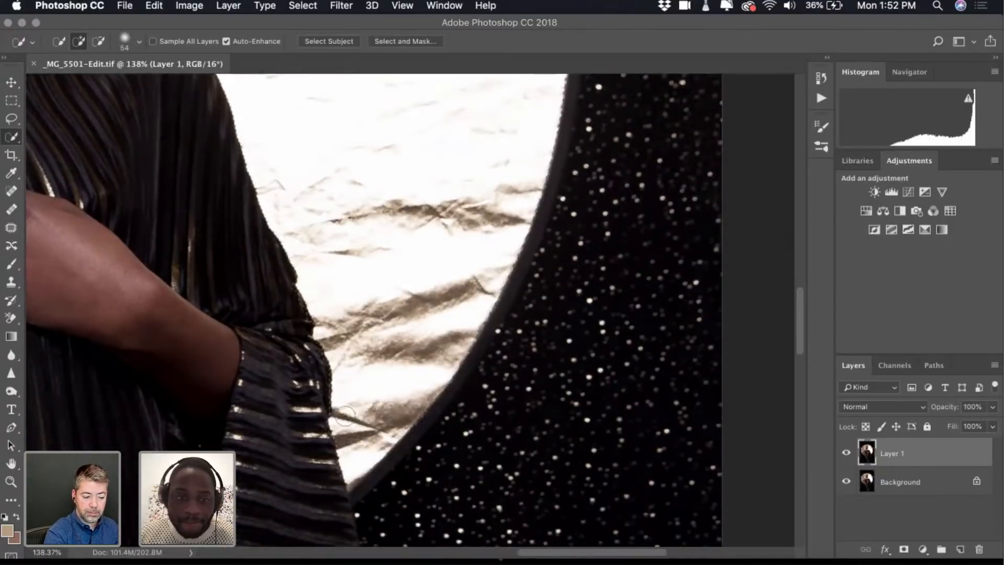
pyautogui.scroll(10, 376, 439)
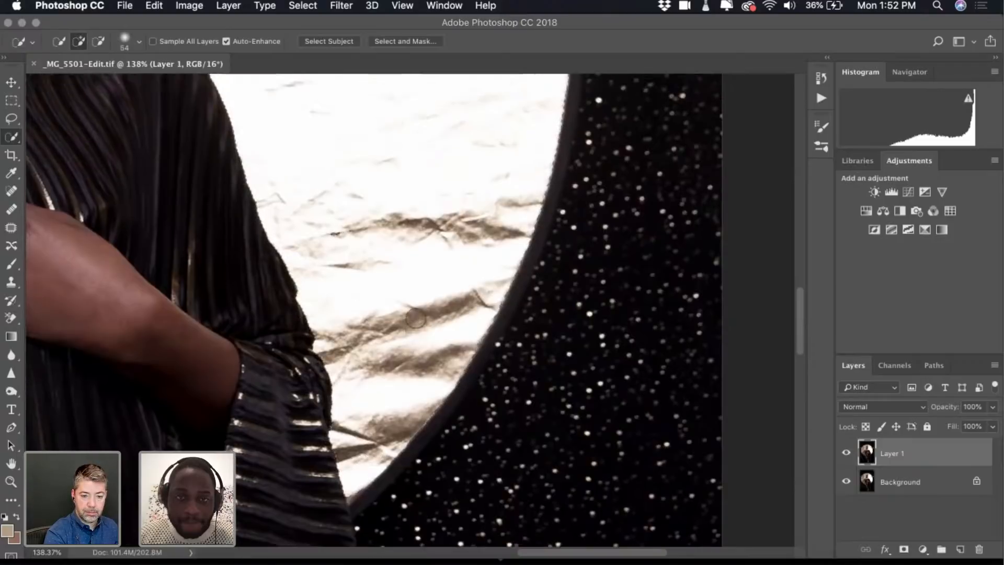
# Fill the unselected creases beside the pointing finger and up toward the crown into the reflector selection
pyautogui.click(388, 205)
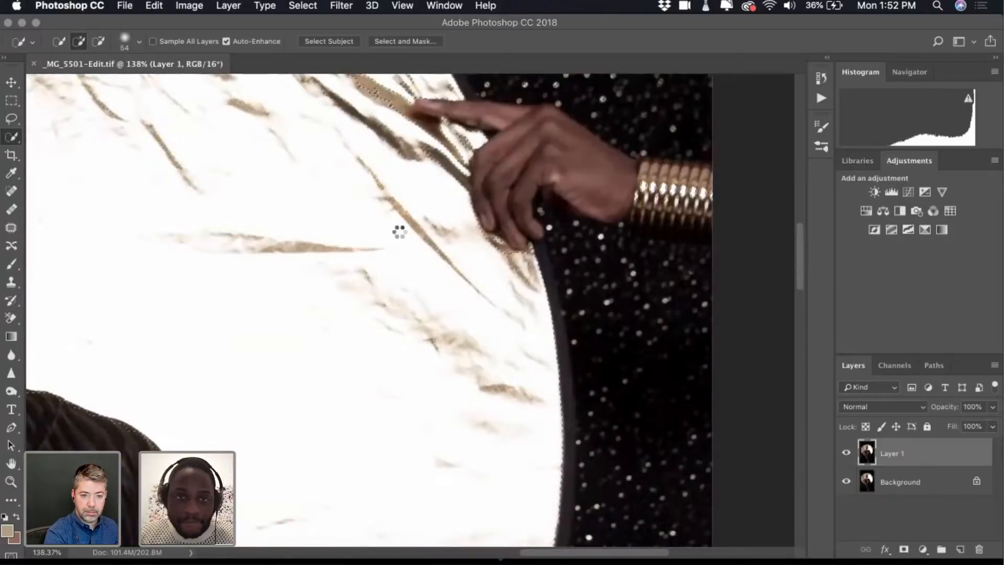
pyautogui.click(429, 150)
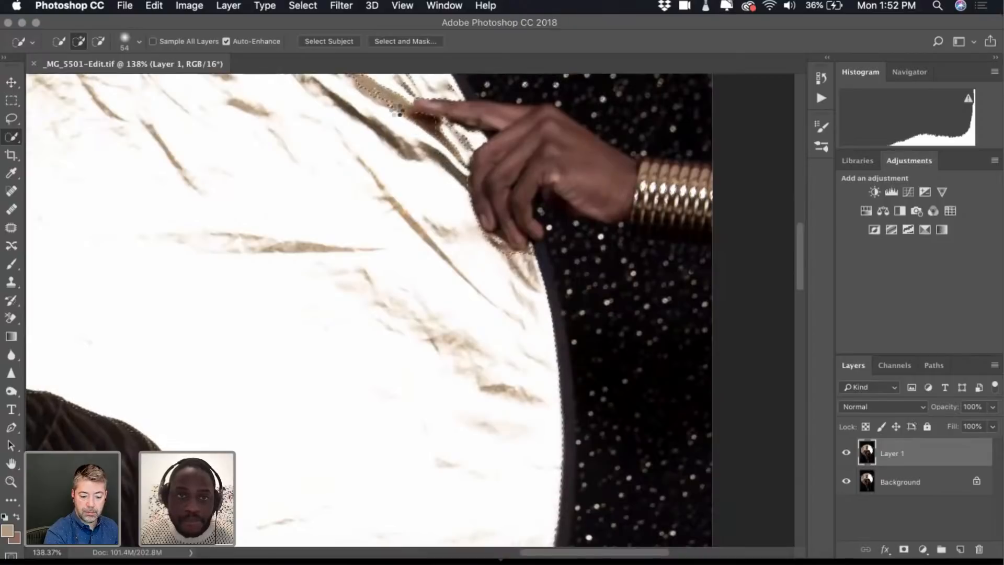
pyautogui.scroll(5, 412, 209)
pyautogui.hscroll(-2, 412, 209)
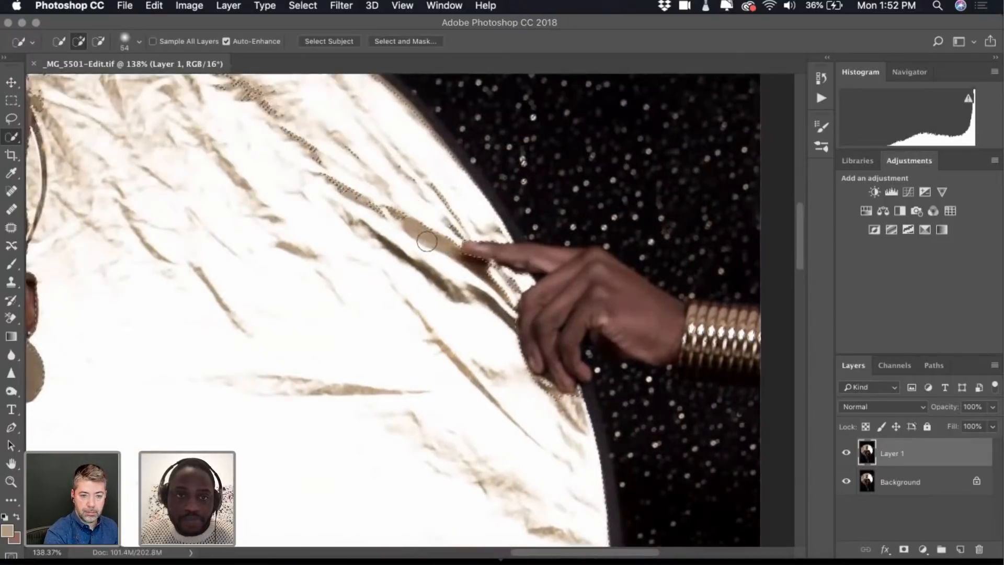
pyautogui.scroll(5, 394, 215)
pyautogui.hscroll(-3, 394, 215)
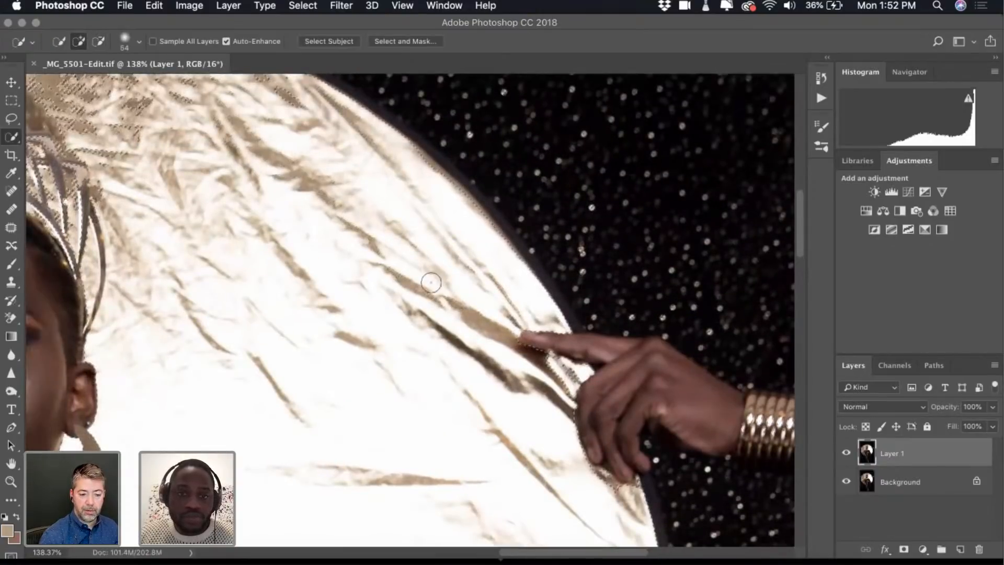
pyautogui.hscroll(-5, 508, 370)
pyautogui.scroll(2, 508, 369)
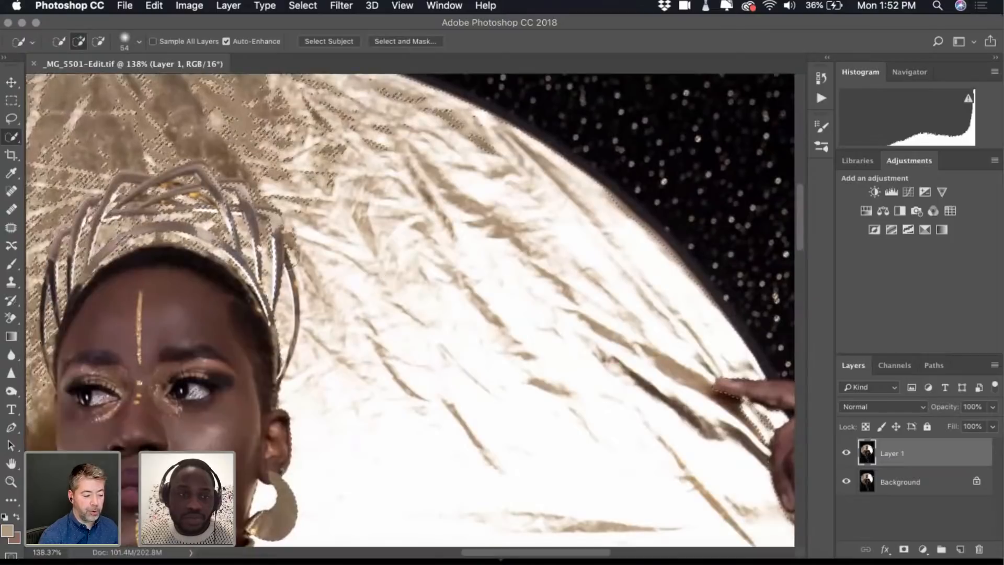
# Subtract the crown and the darker half of the reflector behind the head from the selection
pyautogui.press('alt')
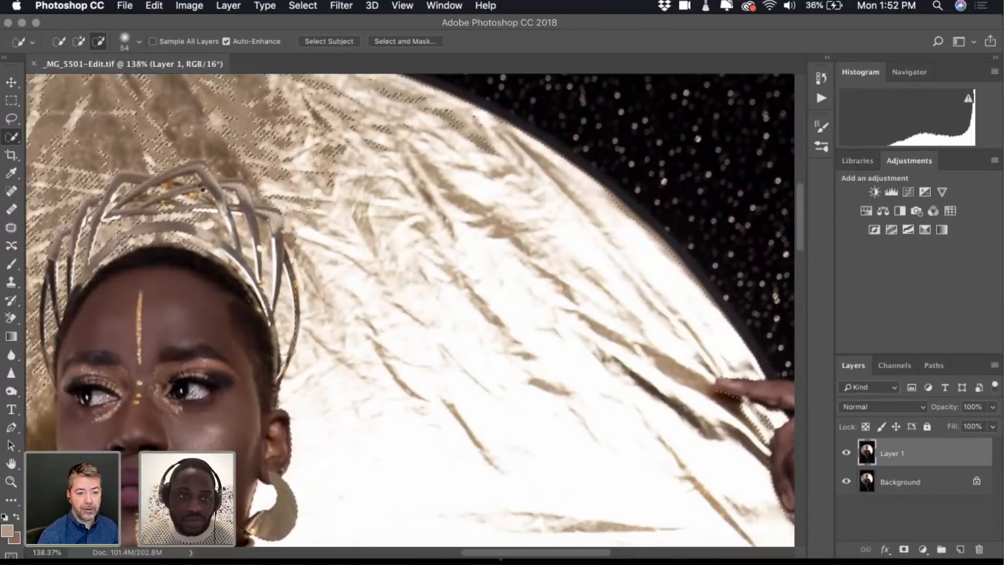
pyautogui.moveTo(273, 210); pyautogui.dragTo(138, 200)
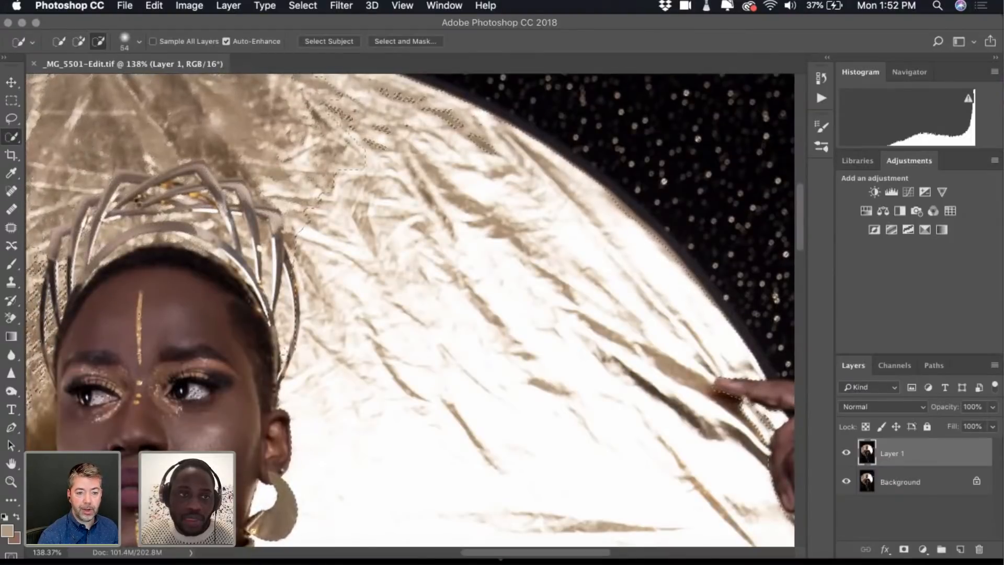
pyautogui.hscroll(-5, 148, 208)
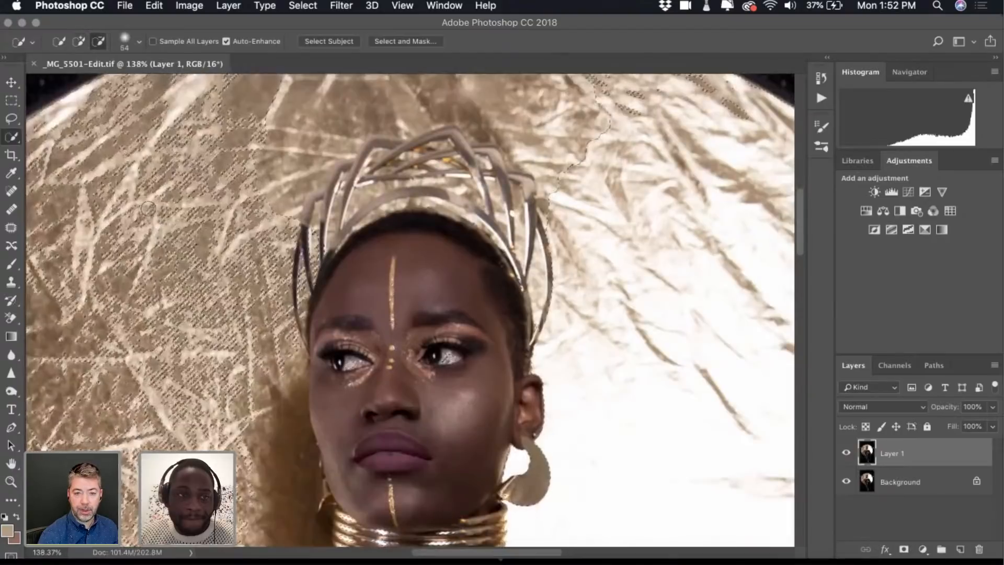
pyautogui.scroll(-4, 148, 208)
pyautogui.scroll(-2, 148, 208)
pyautogui.scroll(2, 169, 217)
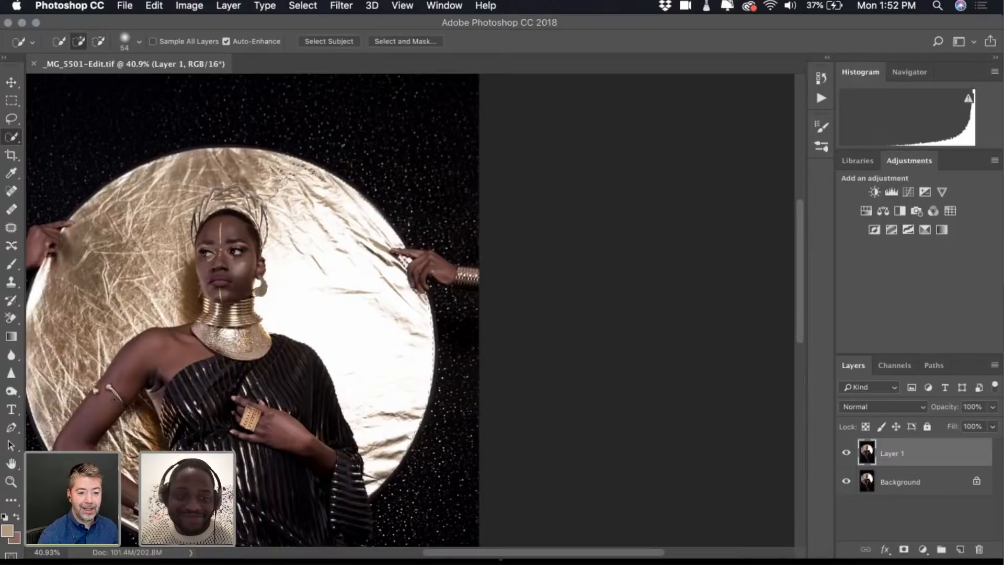
# Set the Quick Selection brush size to 26 px and refine the reflector selection along the creases below the hand's lower fingertips
pyautogui.scroll(-5, 115, 400)
pyautogui.scroll(6, 247, 309)
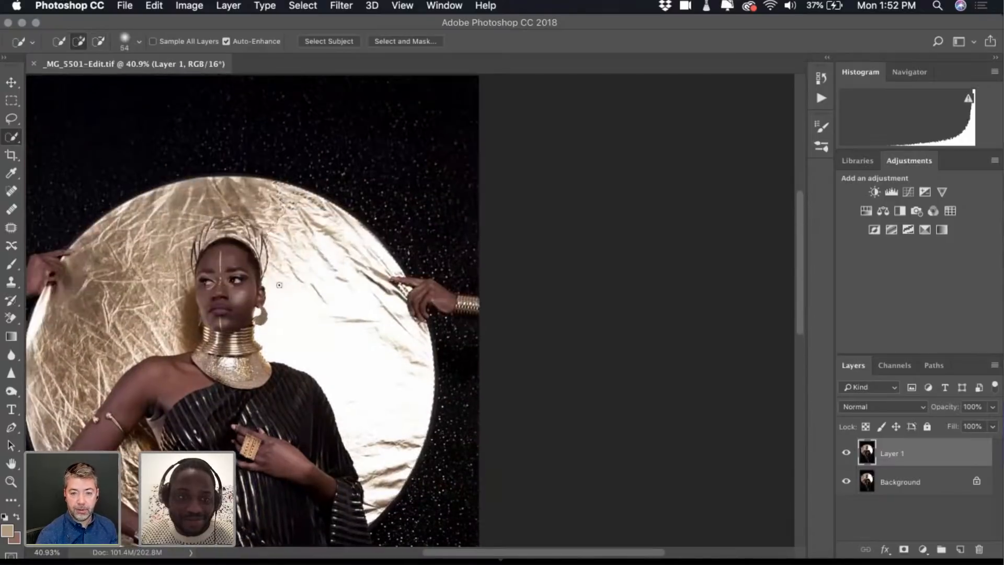
pyautogui.press('alt')
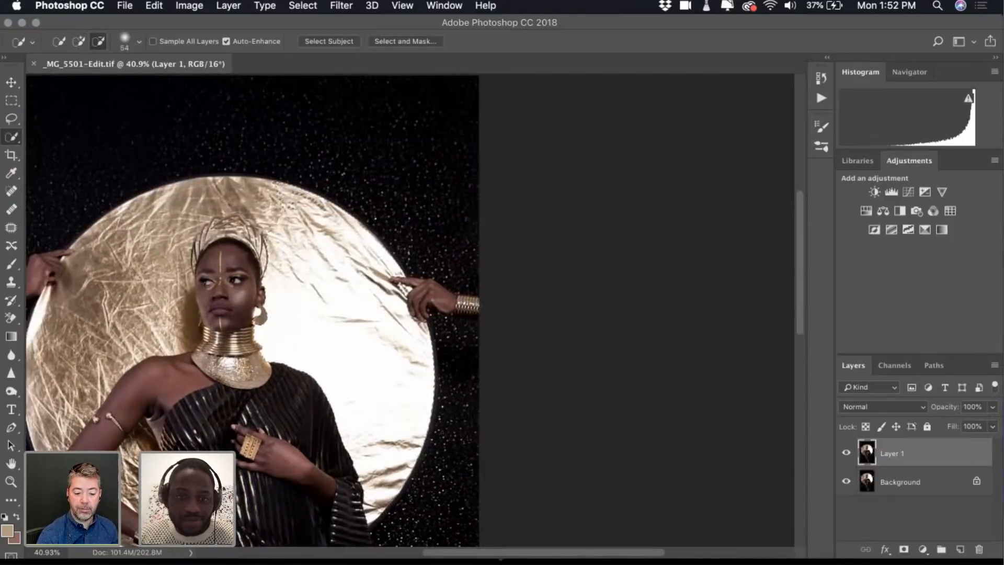
pyautogui.scroll(6, 472, 304)
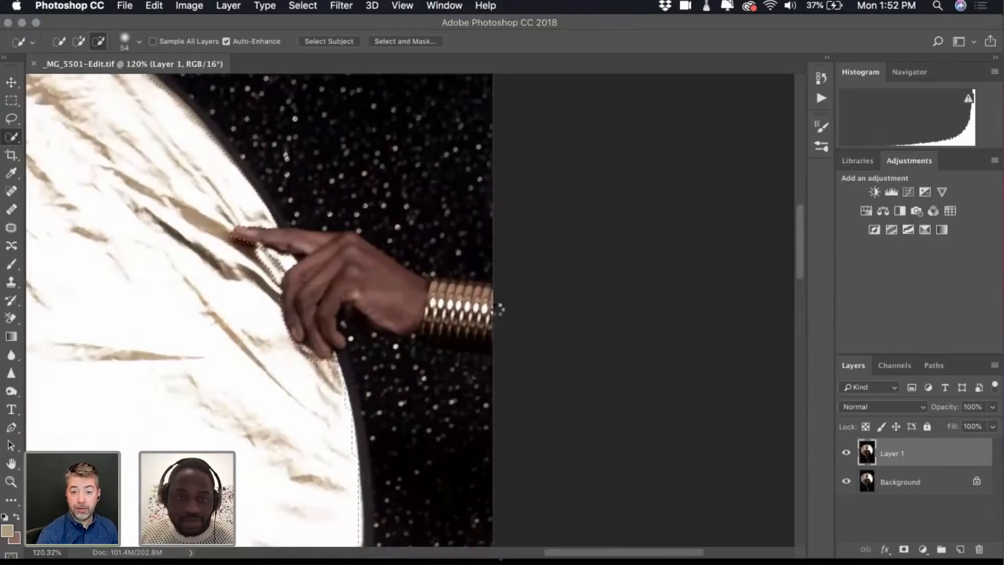
pyautogui.scroll(-3, 342, 364)
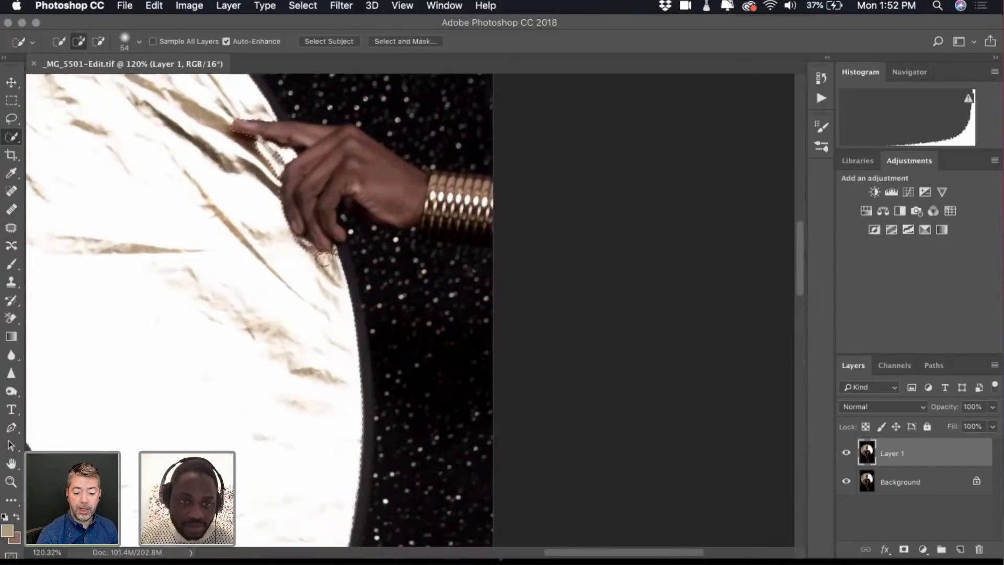
pyautogui.scroll(5, 343, 363)
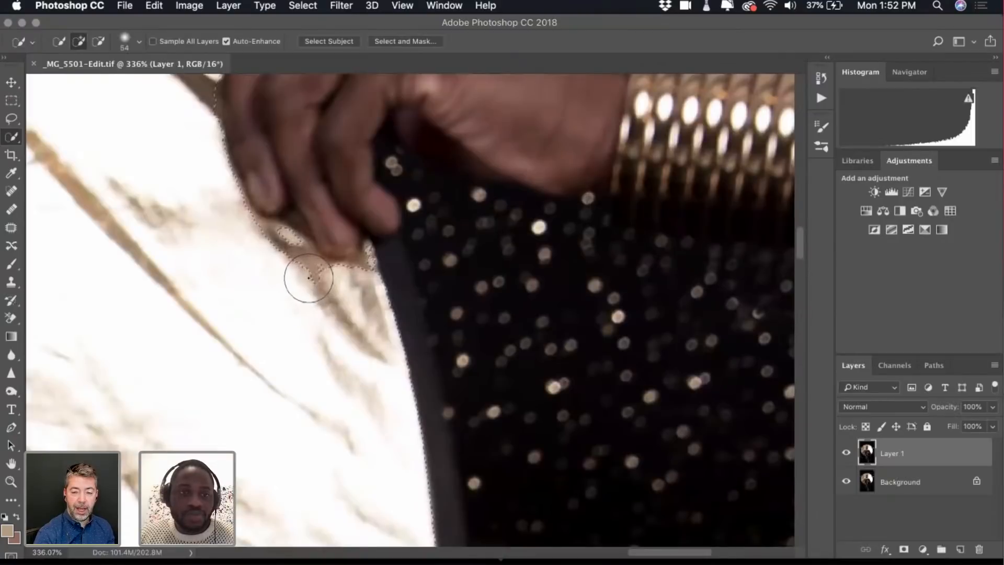
pyautogui.click(123, 42)
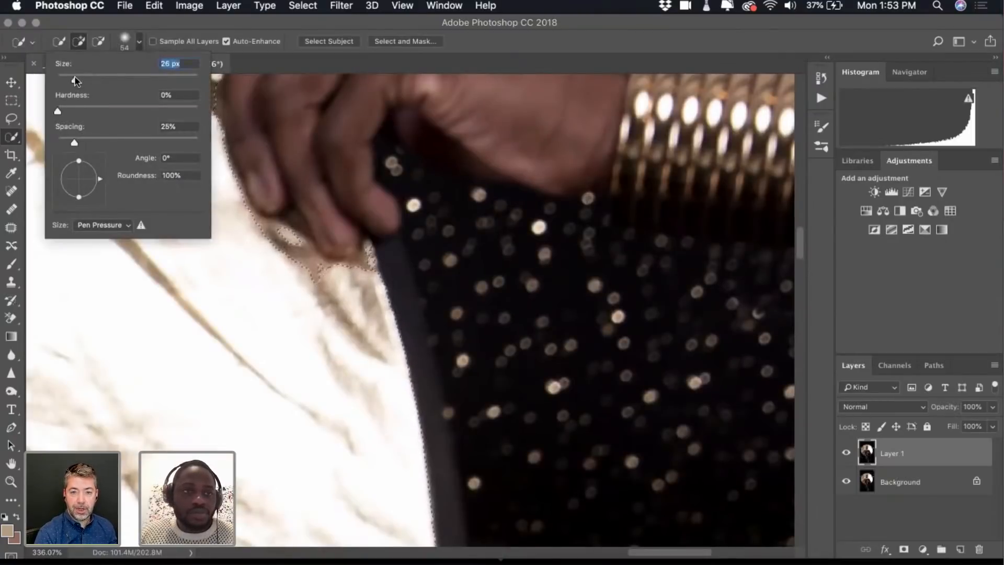
pyautogui.click(138, 47)
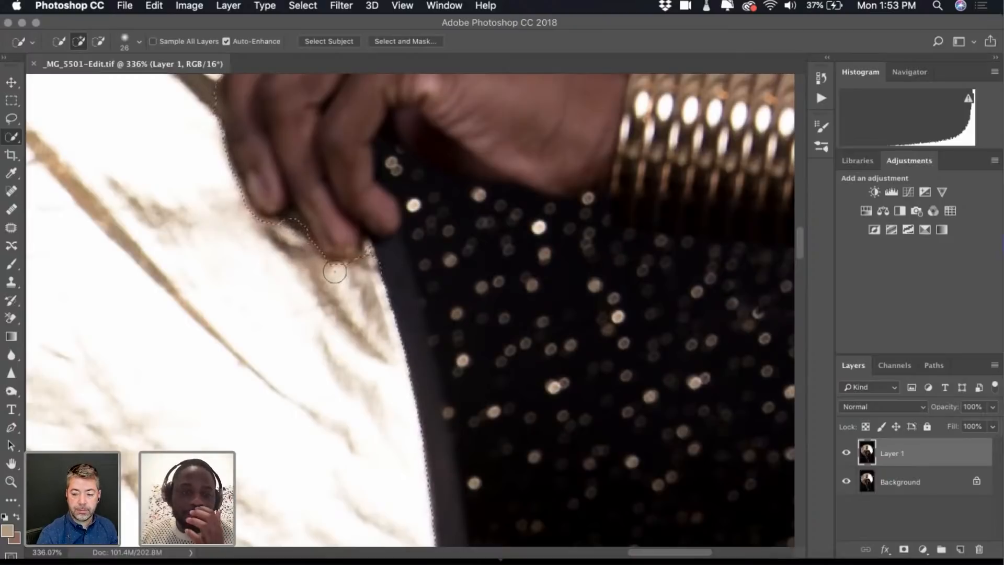
# Add the unselected reflector patch between the pointing finger and the curled fingers to the selection
pyautogui.hscroll(-4, 347, 296)
pyautogui.scroll(5, 347, 295)
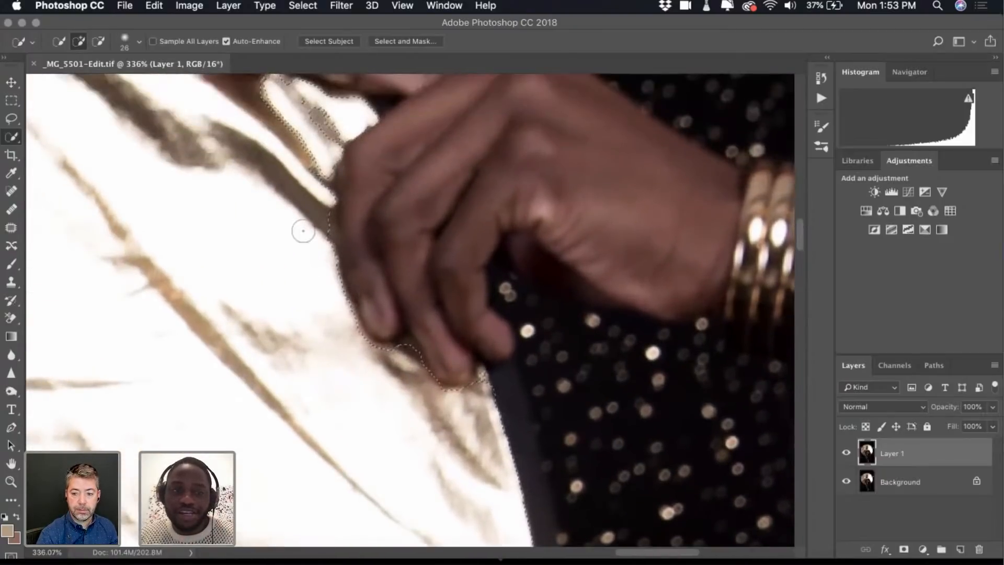
pyautogui.moveTo(295, 127)
pyautogui.mouseDown()
pyautogui.moveTo(325, 121)
pyautogui.moveTo(333, 132)
pyautogui.mouseUp()
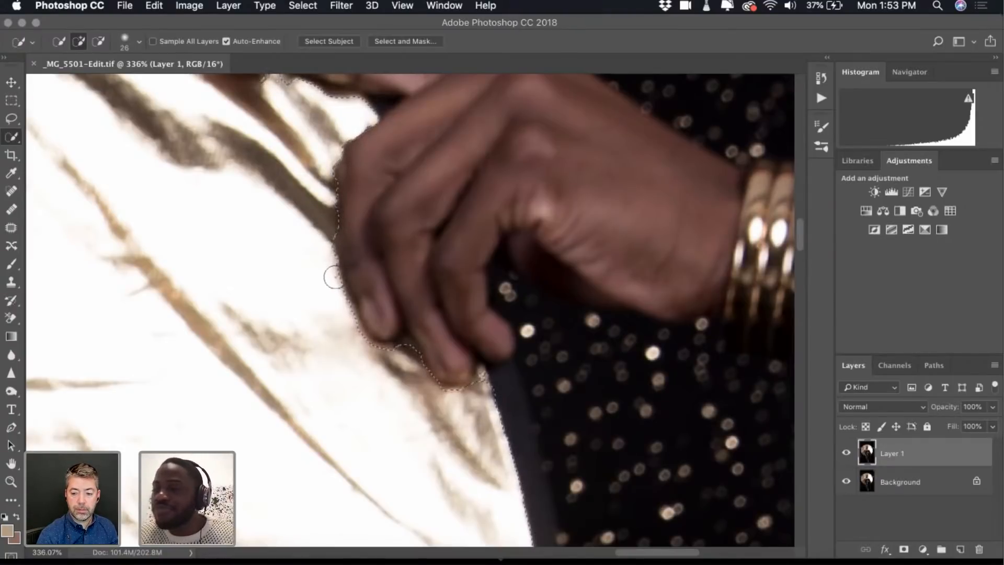
# Subtract the tip of the pointing finger from the reflector selection so its edge follows the finger's outline
pyautogui.scroll(3, 335, 277)
pyautogui.scroll(1, 336, 274)
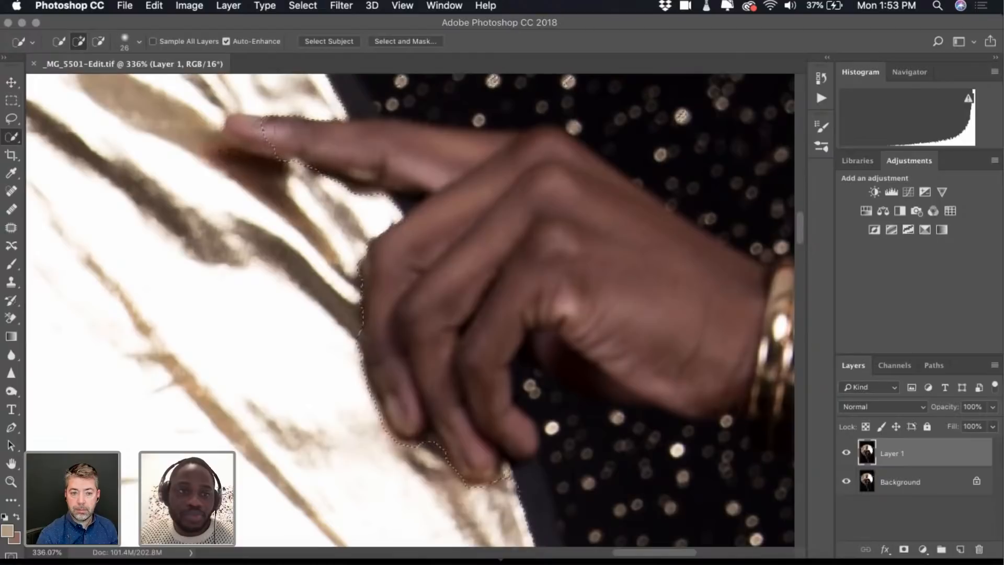
pyautogui.press('alt')
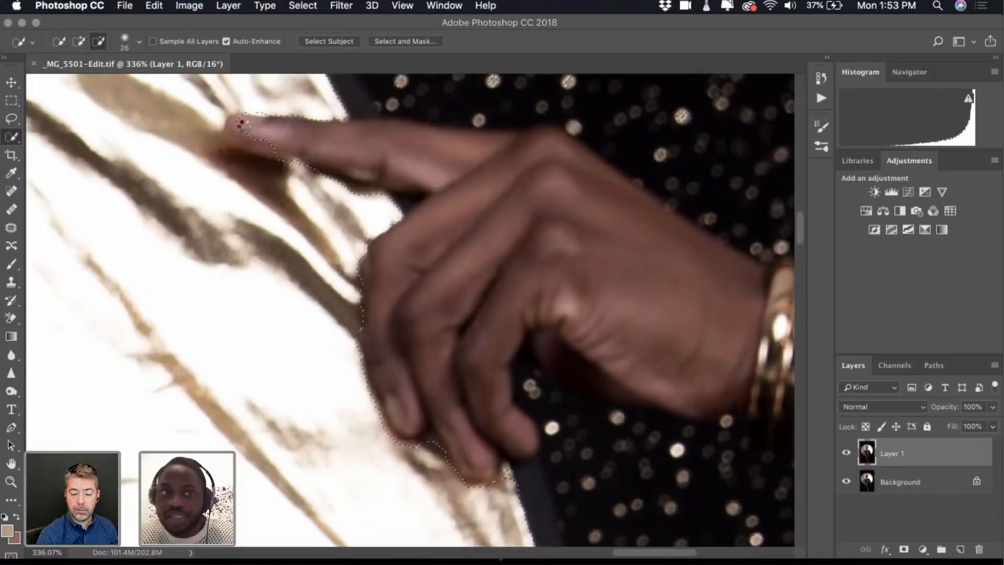
pyautogui.keyDown('alt'); pyautogui.click(246, 129); pyautogui.keyUp('alt')
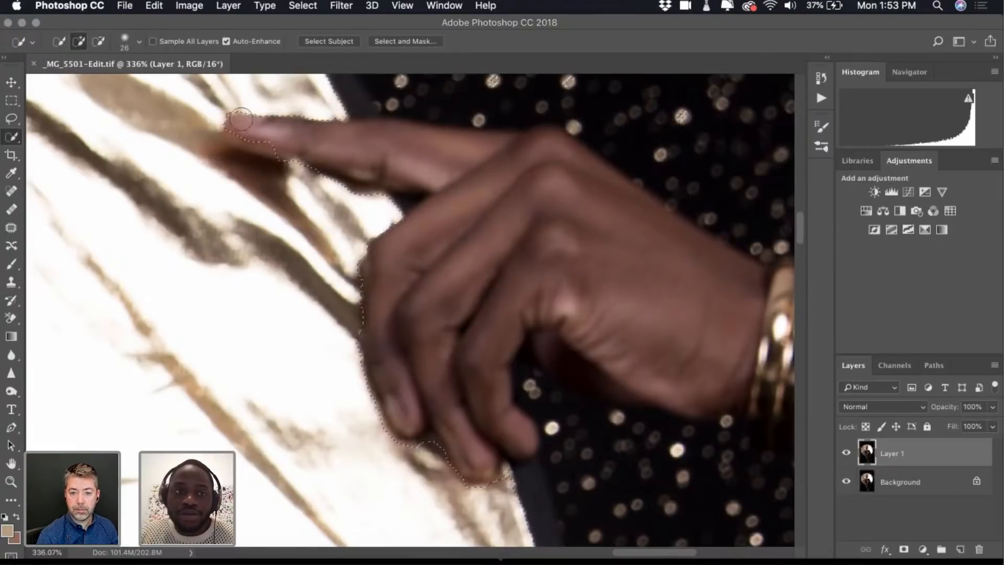
pyautogui.press('alt')
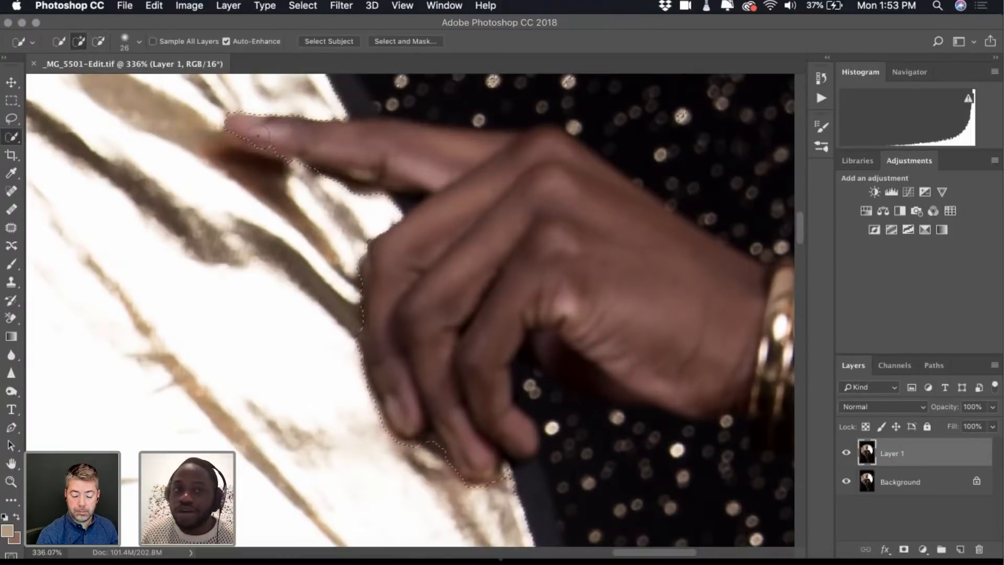
pyautogui.press('alt')
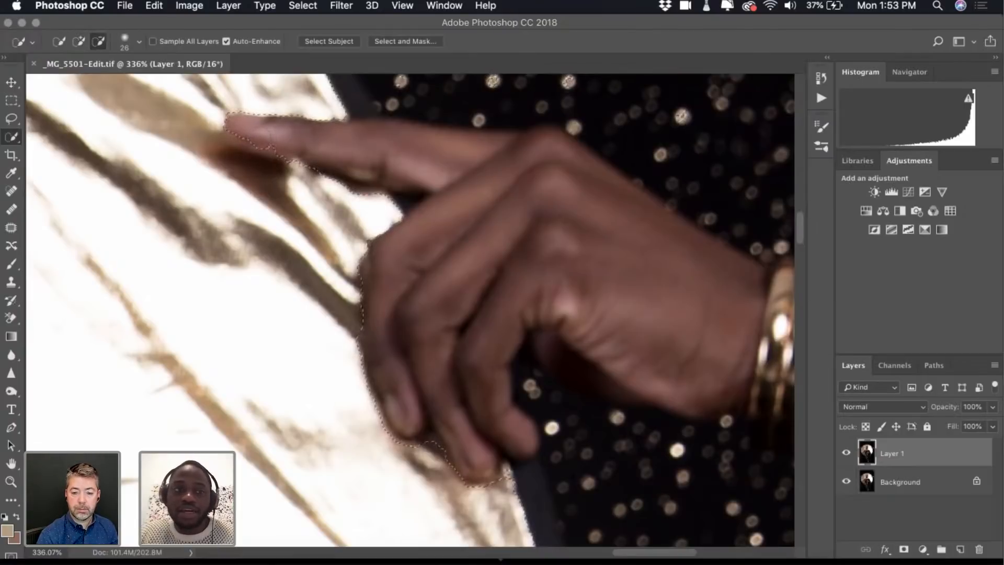
pyautogui.press('alt')
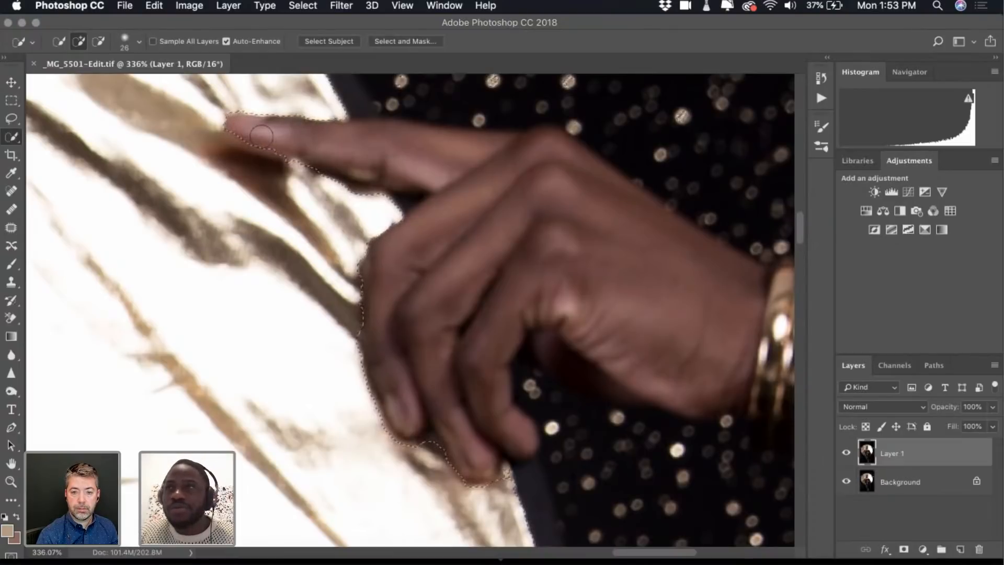
pyautogui.press('alt')
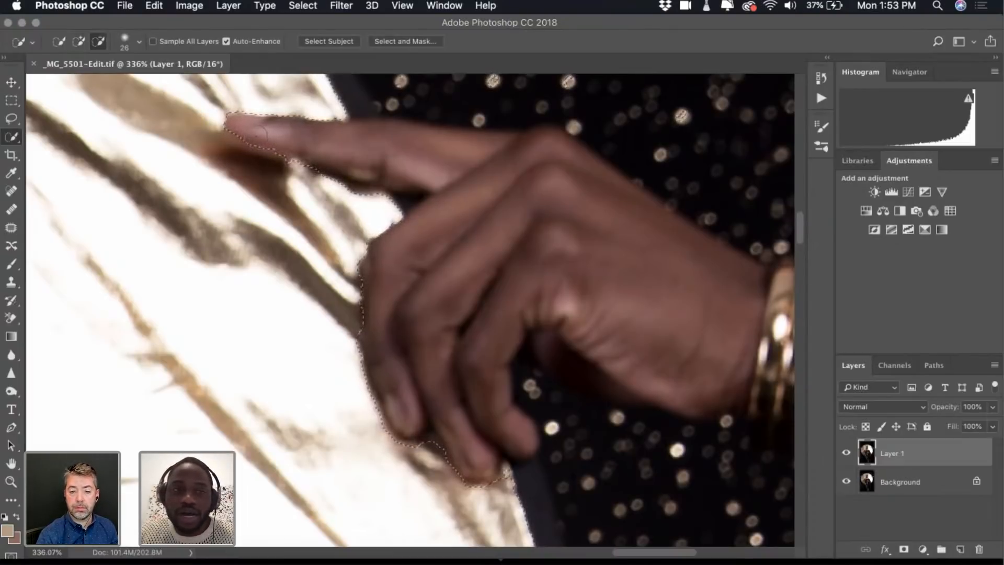
pyautogui.keyDown('alt'); pyautogui.click(265, 141); pyautogui.keyUp('alt')
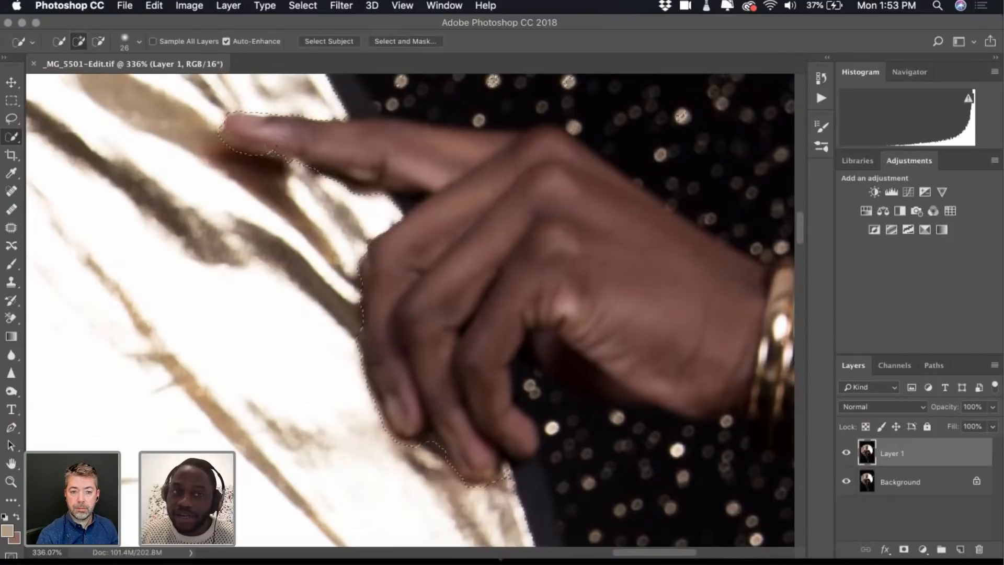
pyautogui.press('alt')
pyautogui.keyDown('alt'); pyautogui.click(277, 146); pyautogui.keyUp('alt')
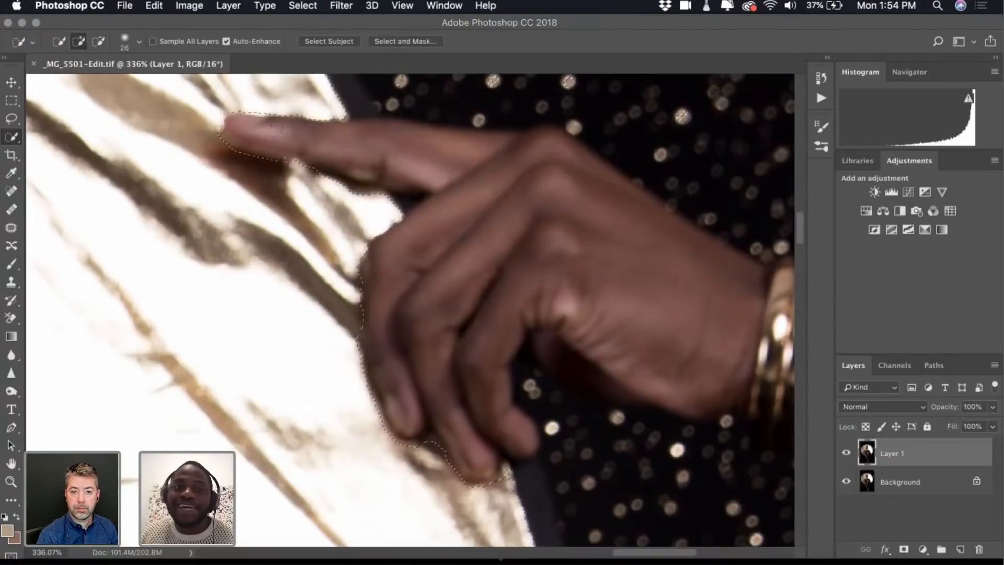
pyautogui.press('alt')
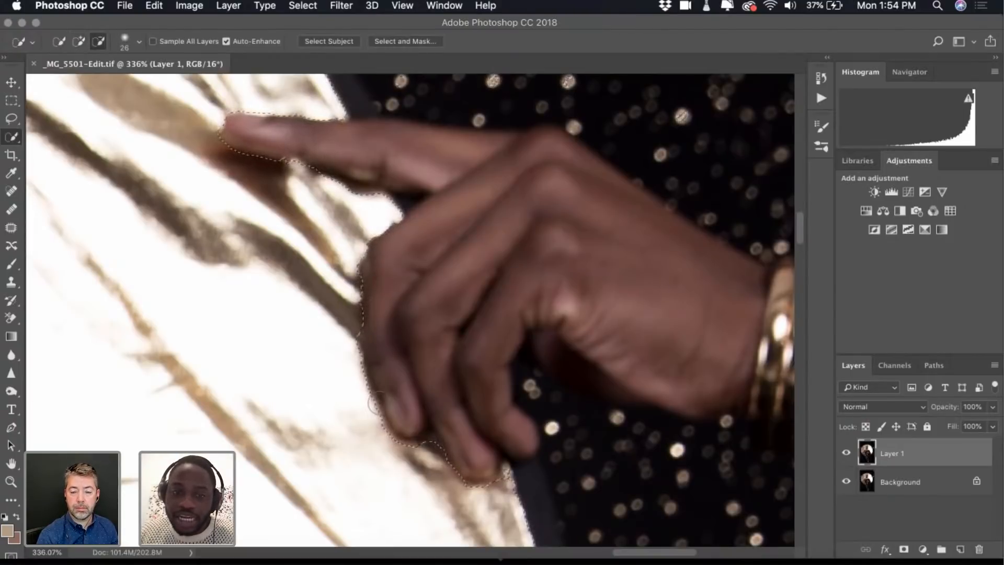
# Examine the reflector selection along the rim, hand, dress and crown, ending with the whole portrait in view
pyautogui.scroll(-3, 366, 355)
pyautogui.scroll(-5, 378, 402)
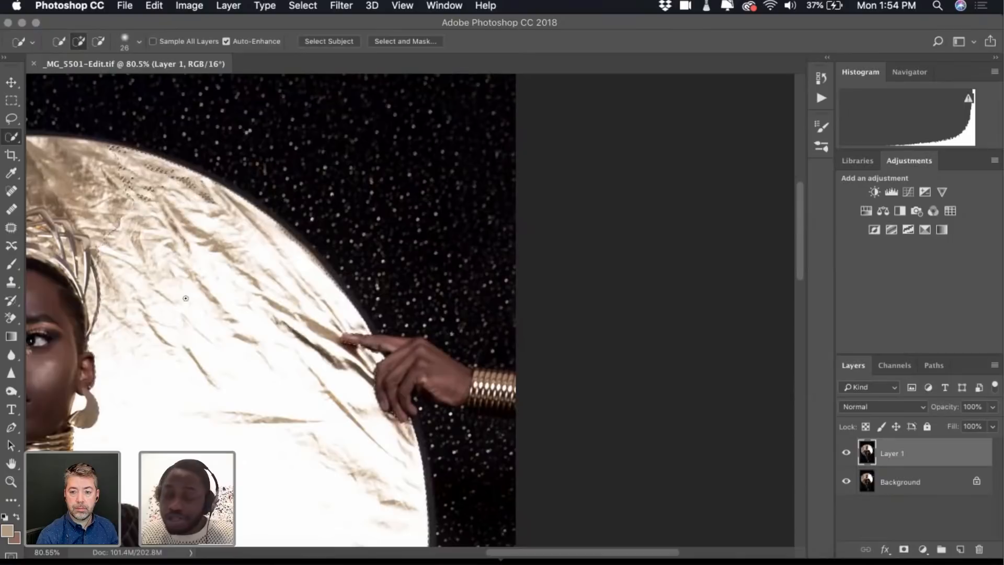
pyautogui.scroll(-5, 186, 336)
pyautogui.scroll(-3, 186, 336)
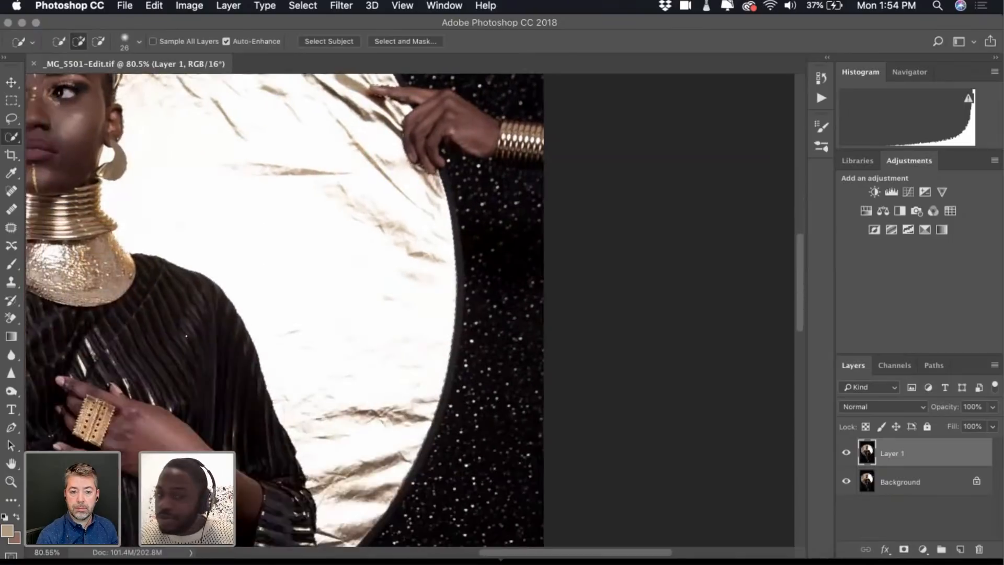
pyautogui.press('alt')
pyautogui.scroll(-2, 186, 336)
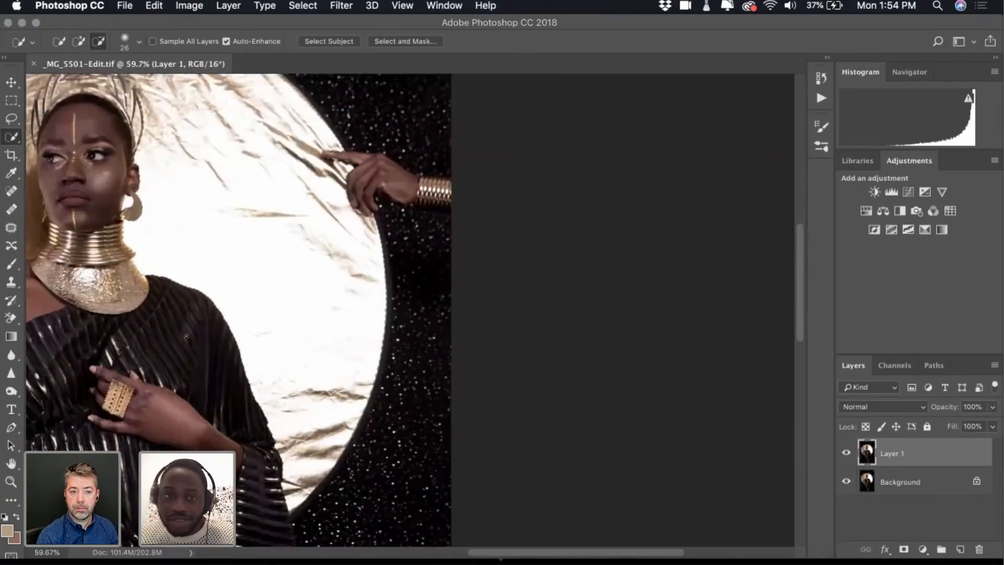
pyautogui.scroll(-1, 186, 335)
pyautogui.scroll(1, 186, 336)
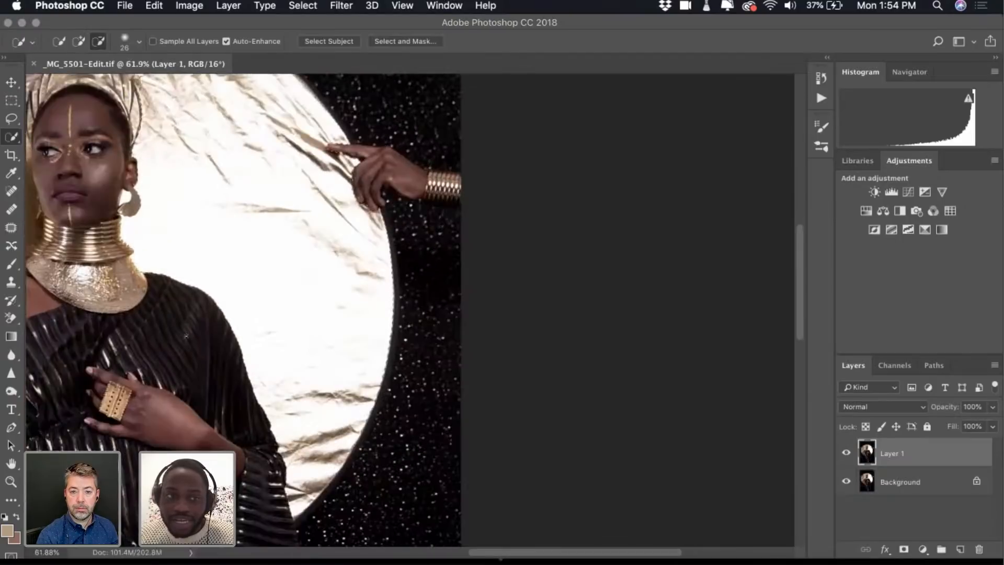
pyautogui.scroll(-2, 187, 336)
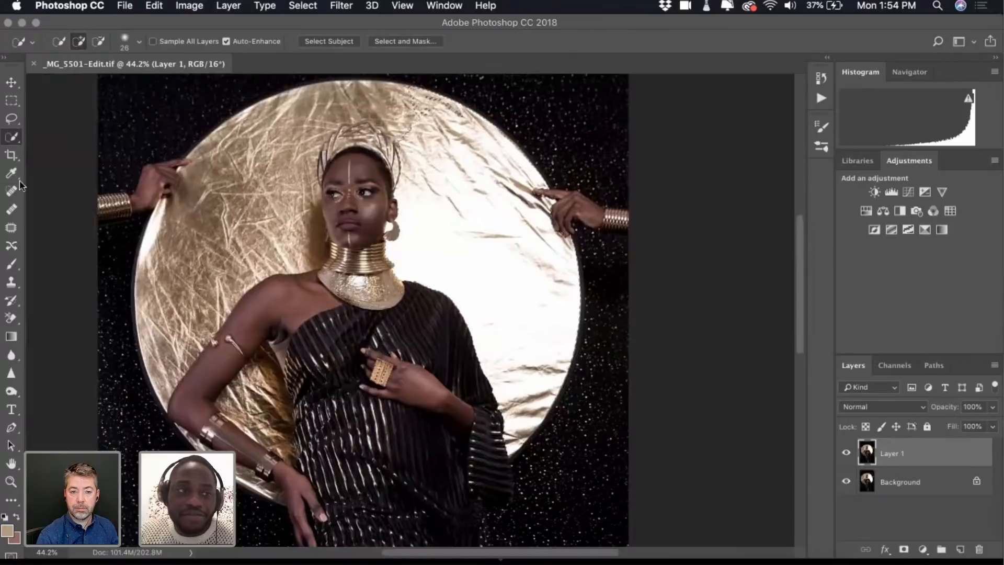
# Switch to the Clone Stamp tool and set its brush size to 444 px
pyautogui.click(11, 282)
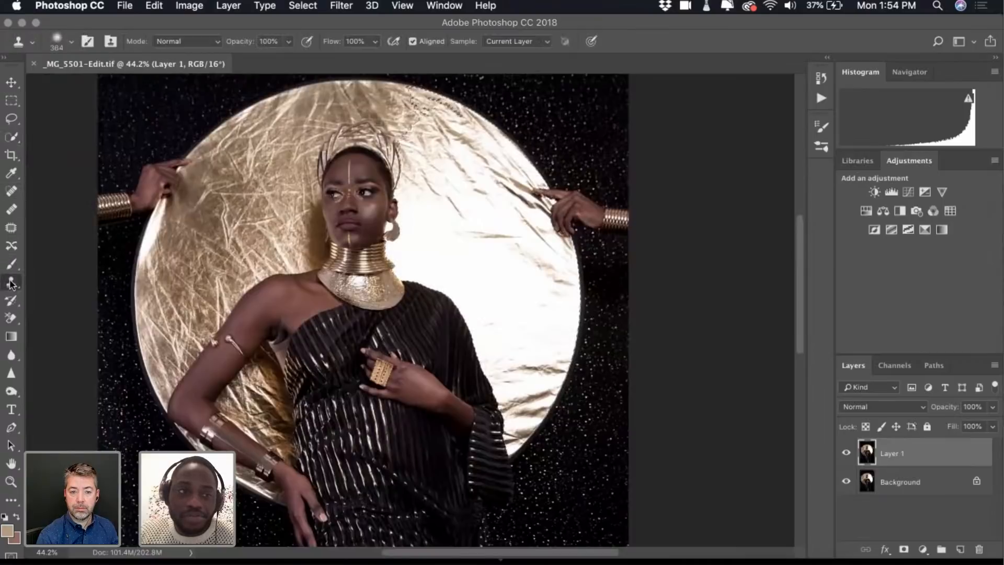
pyautogui.click(57, 42)
pyautogui.click(153, 83)
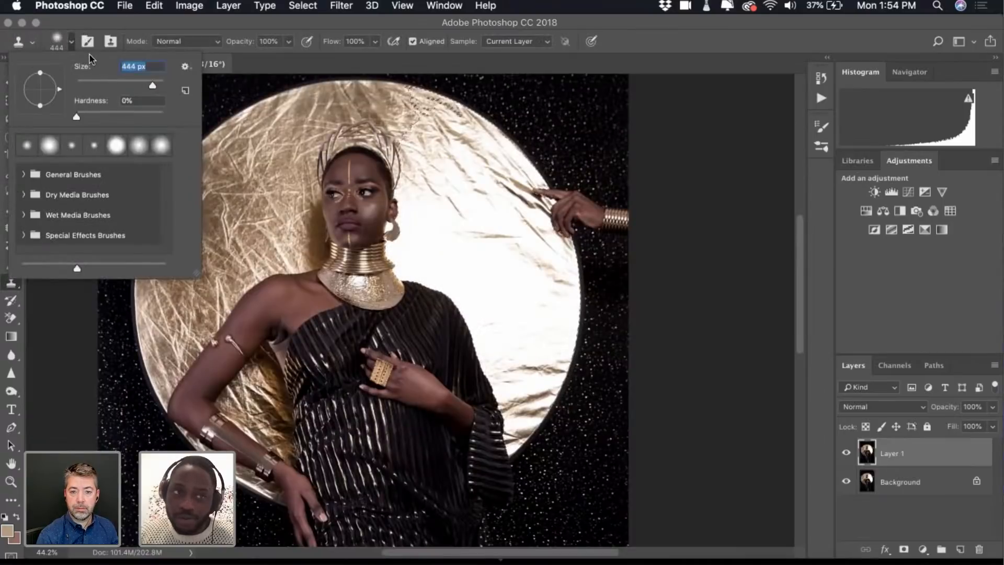
pyautogui.click(69, 43)
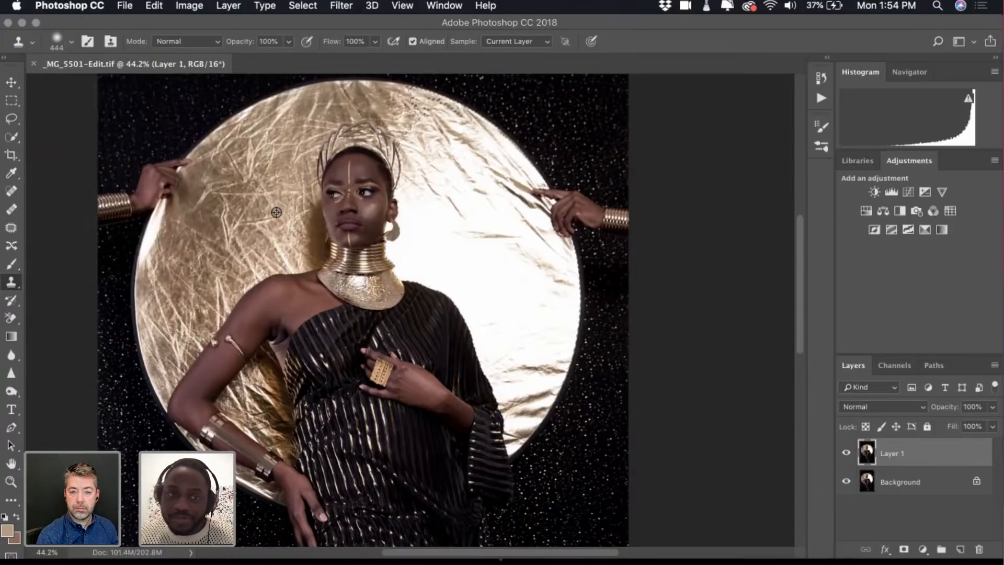
# Sample clone sources on the darker gold half of the reflector and on the model's face
pyautogui.keyDown('alt'); pyautogui.click(248, 216); pyautogui.keyUp('alt')
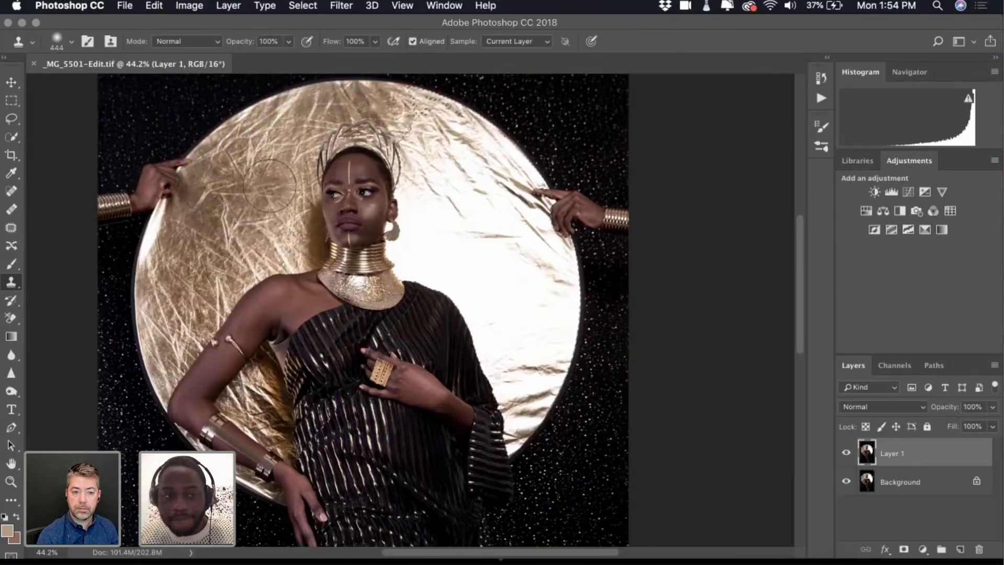
pyautogui.keyDown('alt'); pyautogui.click(270, 224); pyautogui.keyUp('alt')
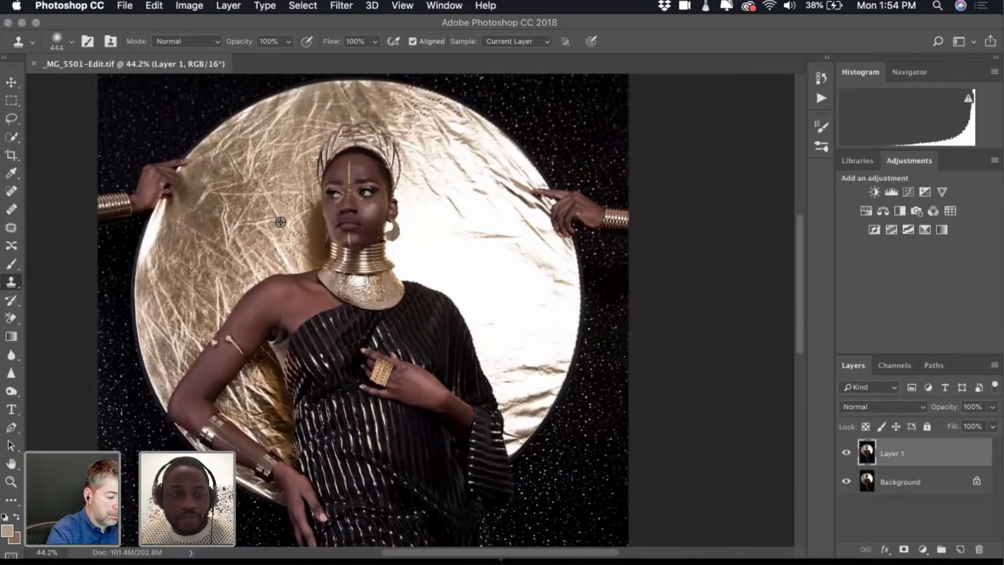
pyautogui.keyDown('alt'); pyautogui.click(351, 209); pyautogui.keyUp('alt')
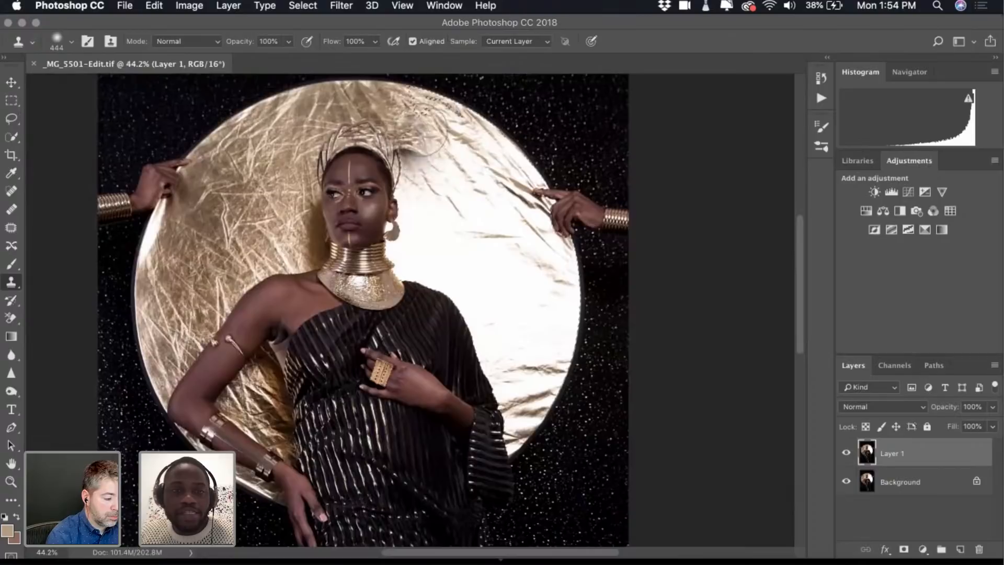
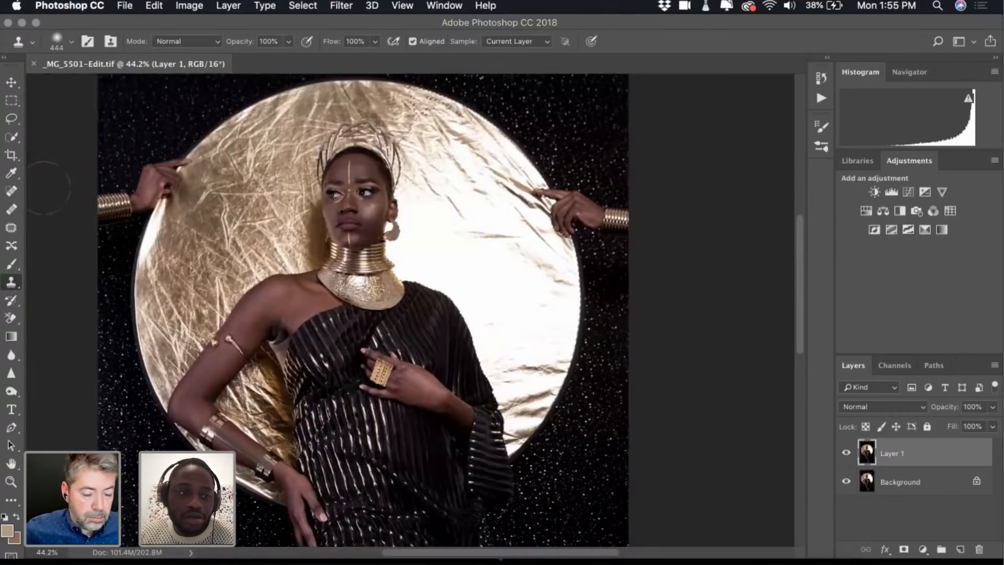
# Set the Clone Stamp brush to 332 px with 32% hardness and try cloning darker gold texture beside the neck rings
pyautogui.click(70, 43)
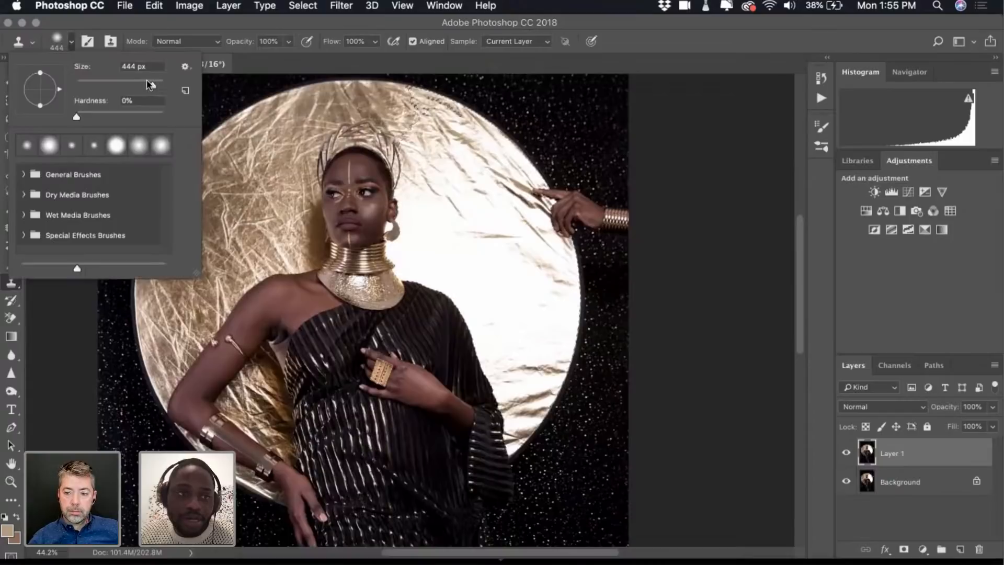
pyautogui.moveTo(147, 81); pyautogui.dragTo(150, 82)
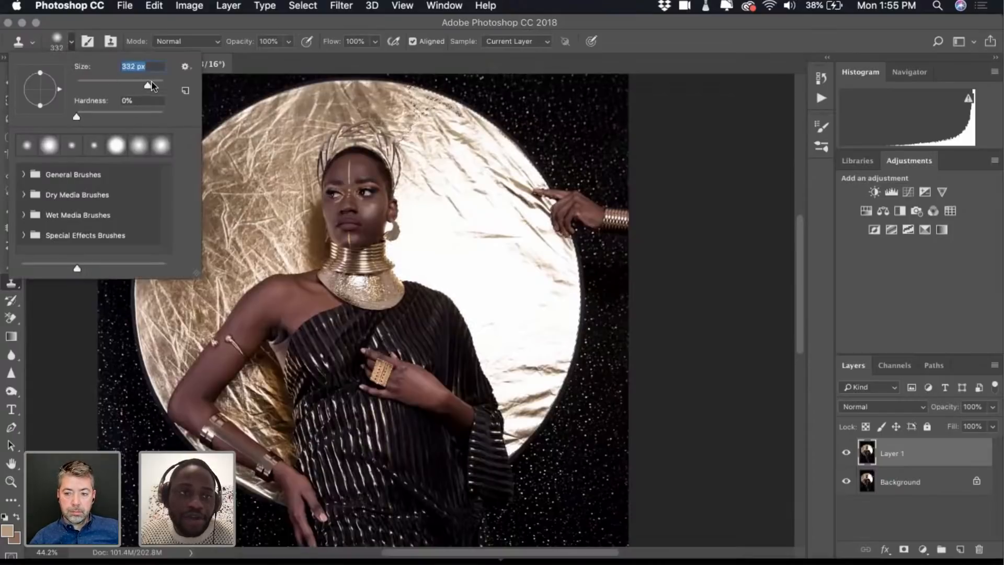
pyautogui.click(71, 43)
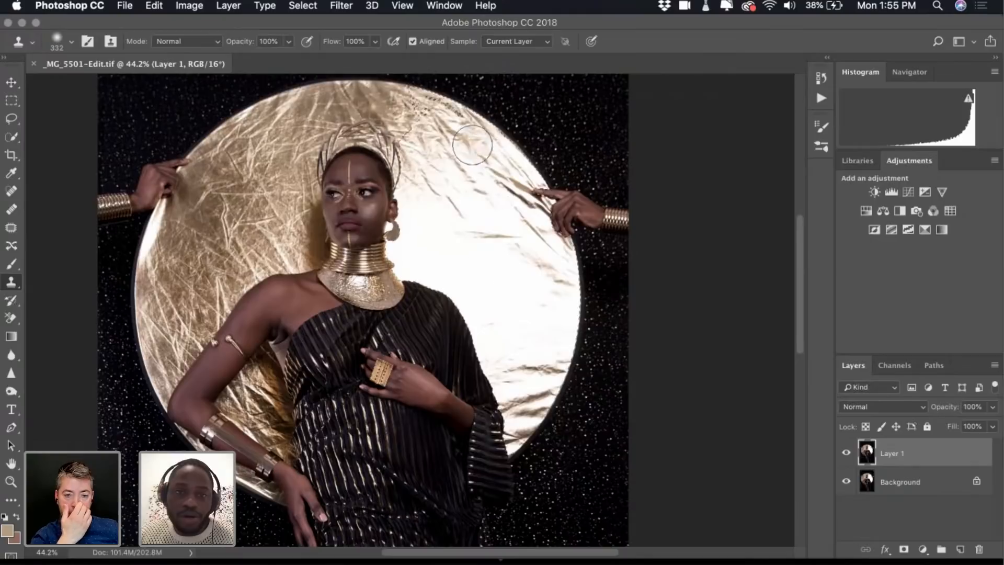
pyautogui.click(70, 43)
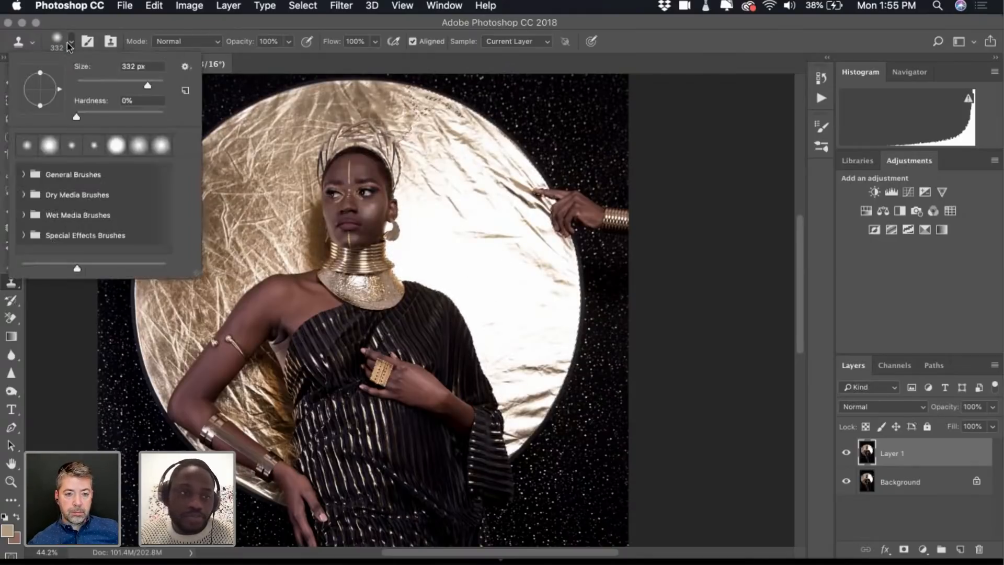
pyautogui.moveTo(89, 111); pyautogui.dragTo(103, 109)
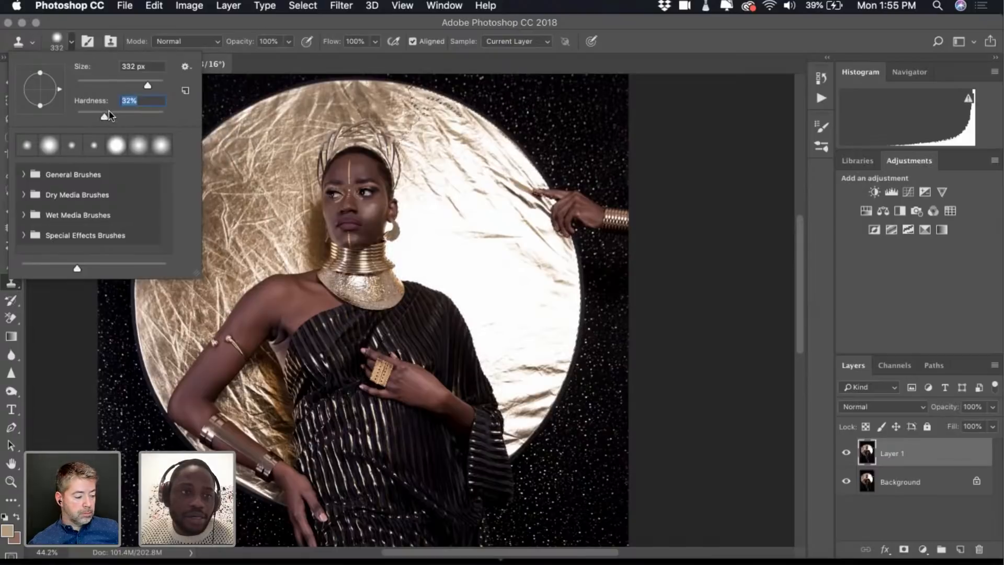
pyautogui.click(65, 45)
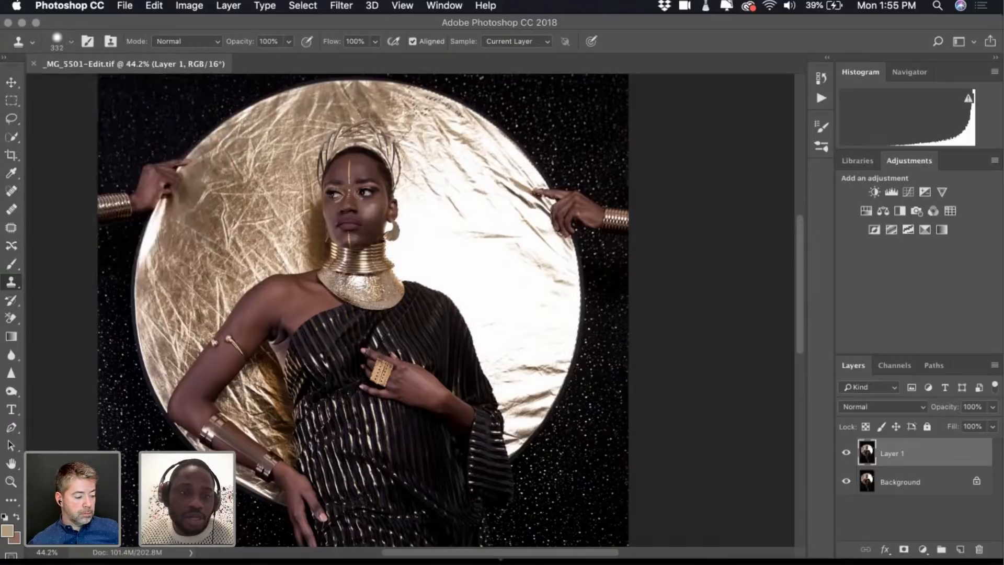
pyautogui.keyDown('alt'); pyautogui.click(274, 229); pyautogui.keyUp('alt')
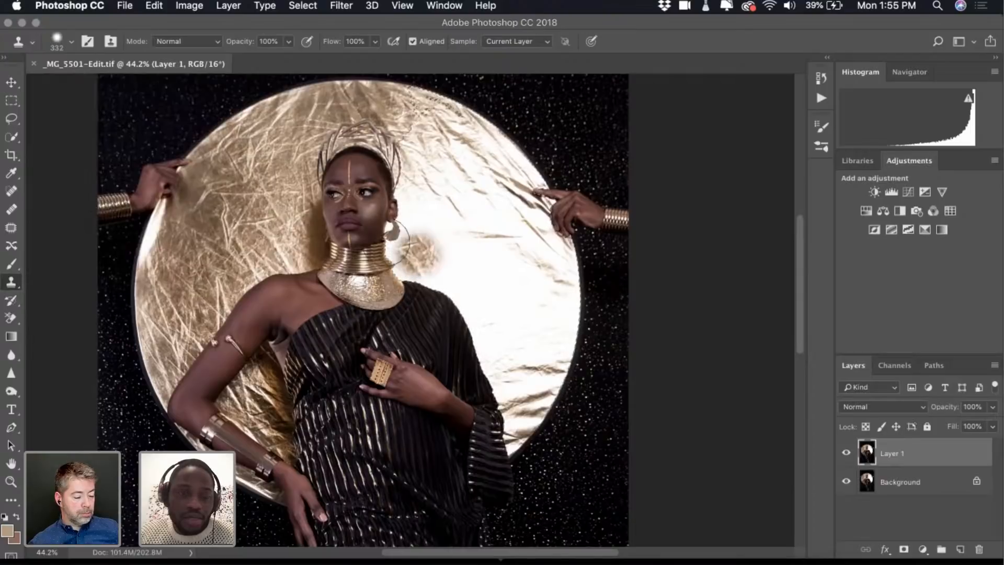
# Set the Clone Stamp brush to 182 px with 25% hardness and reduce its opacity to 82%
pyautogui.click(66, 42)
pyautogui.moveTo(140, 84); pyautogui.dragTo(97, 117)
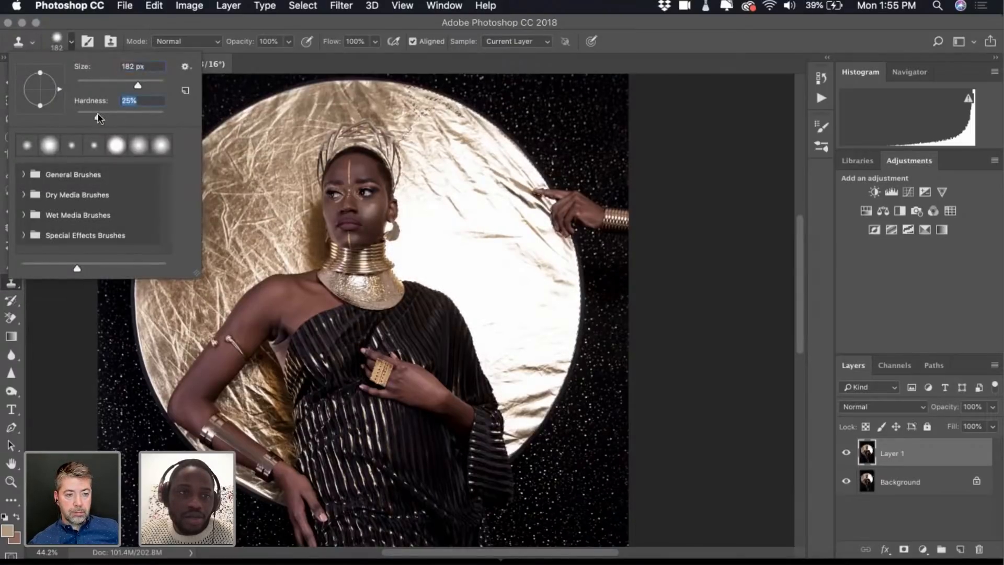
pyautogui.click(71, 42)
pyautogui.click(289, 42)
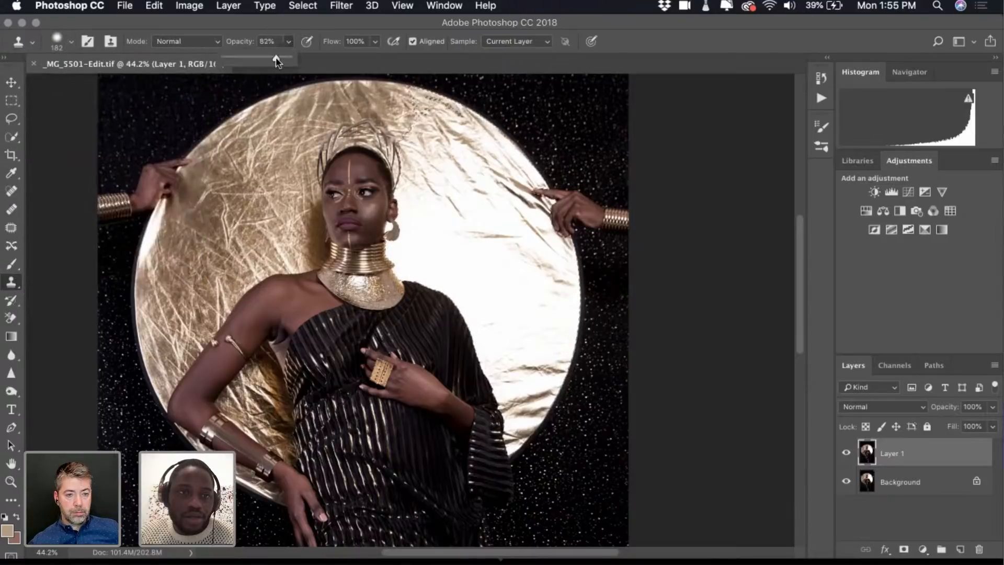
pyautogui.click(287, 41)
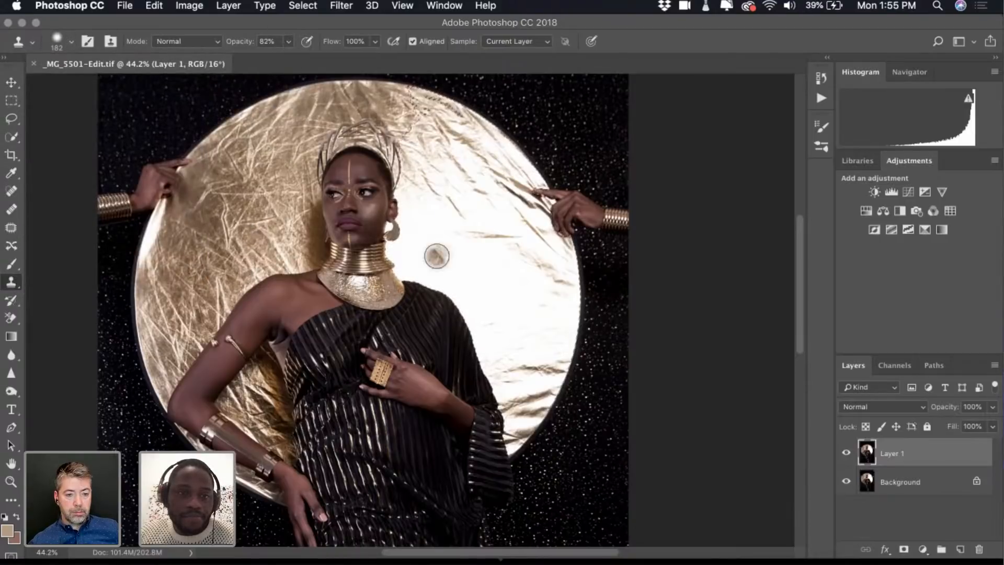
# Enlarge the Clone Stamp brush to 476 px and try a stroke of darker gold on the bright area beside the neck rings
pyautogui.click(59, 37)
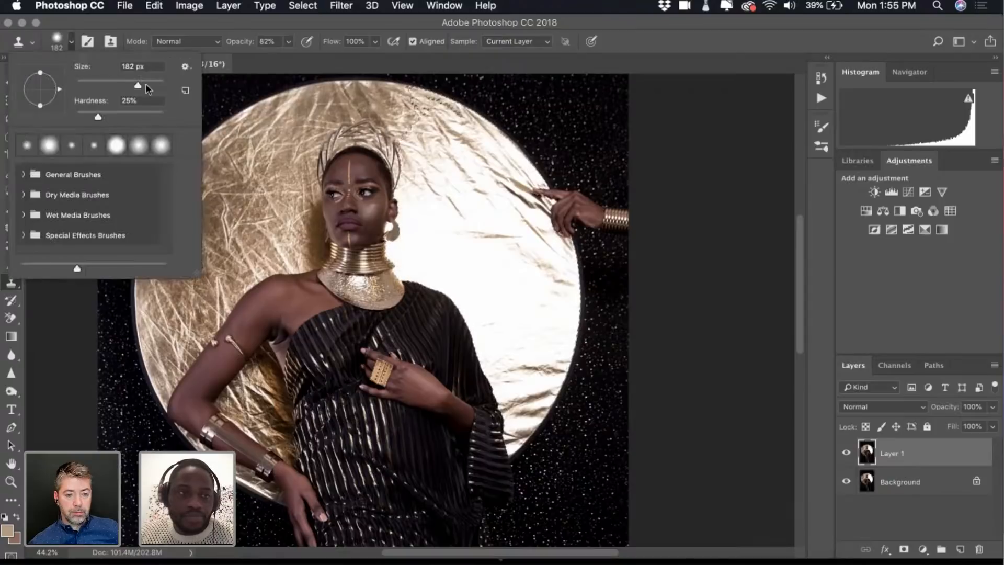
pyautogui.moveTo(146, 84); pyautogui.dragTo(151, 85)
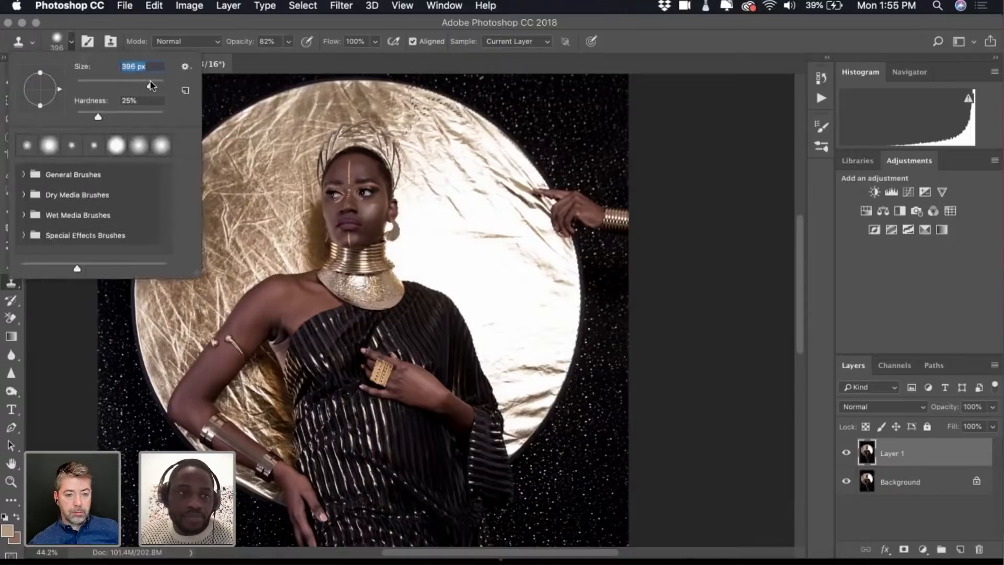
pyautogui.click(74, 45)
pyautogui.click(58, 39)
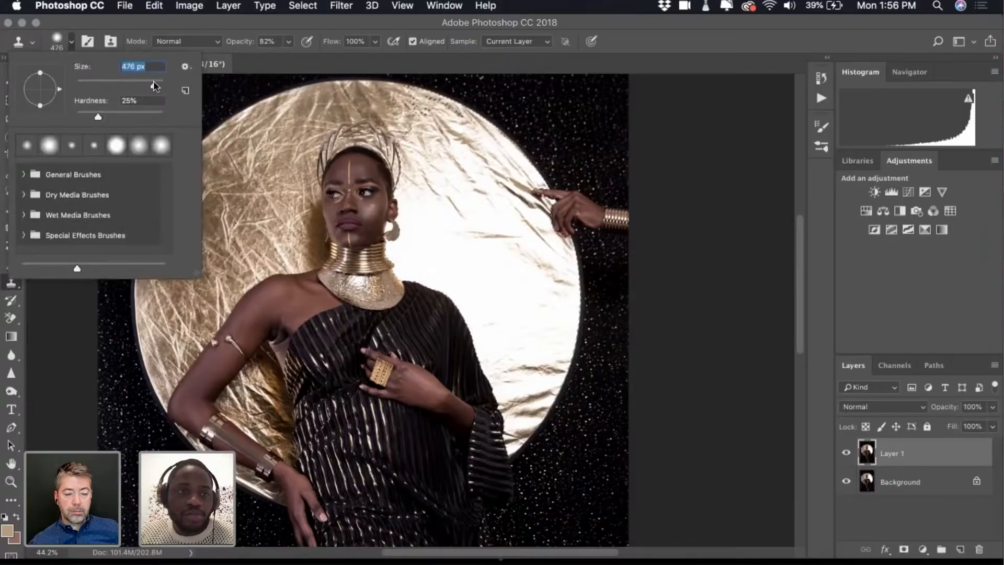
pyautogui.moveTo(155, 85); pyautogui.dragTo(153, 85)
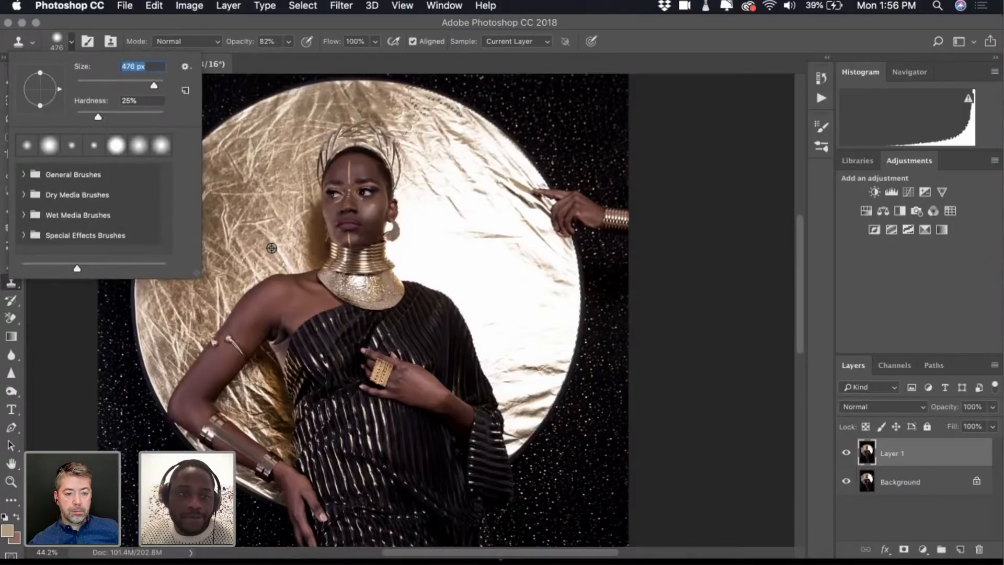
pyautogui.click(272, 218)
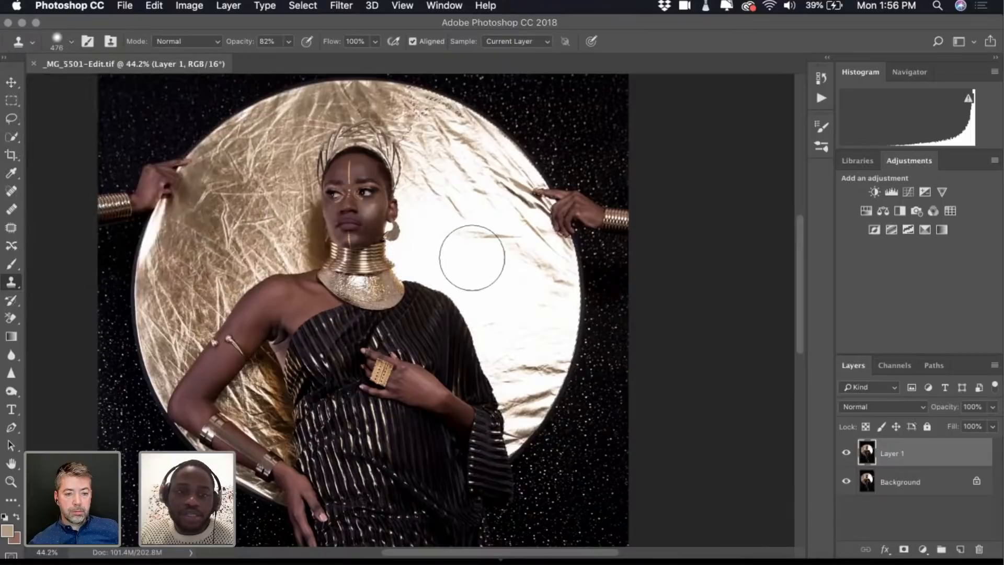
pyautogui.moveTo(471, 258)
pyautogui.mouseDown()
pyautogui.moveTo(414, 244)
pyautogui.moveTo(425, 257)
pyautogui.mouseUp()
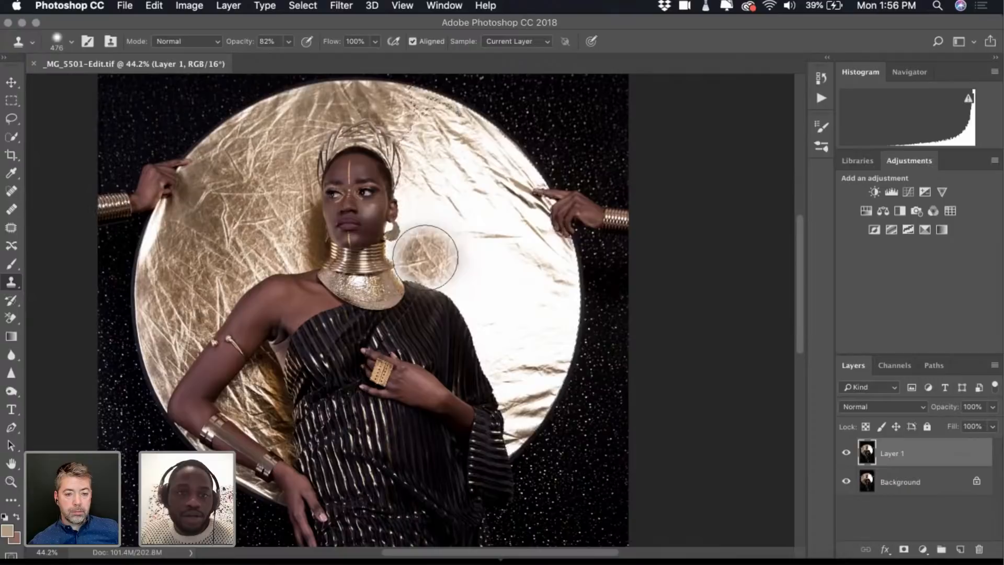
pyautogui.scroll(4, 393, 238)
pyautogui.scroll(5, 392, 238)
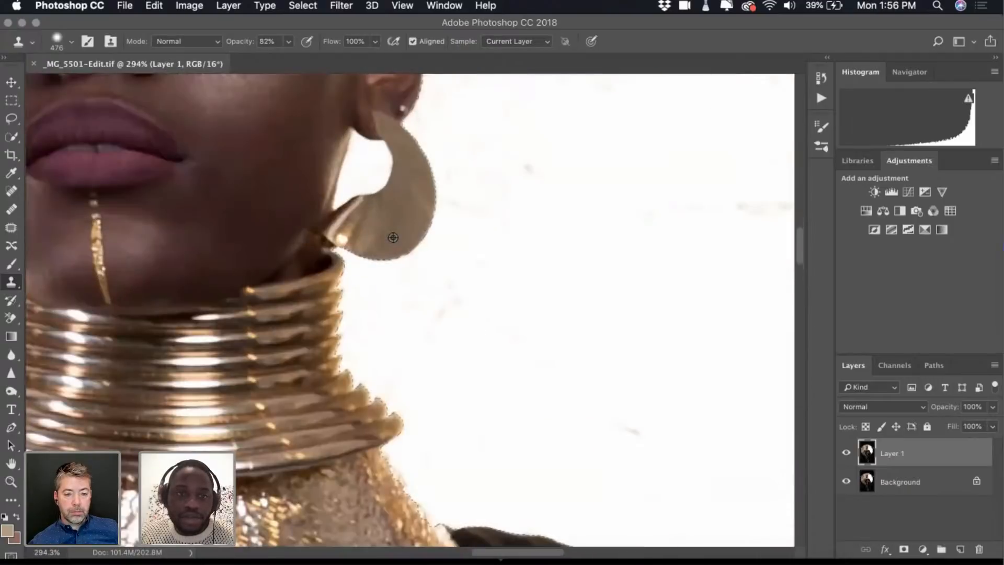
pyautogui.click(11, 138)
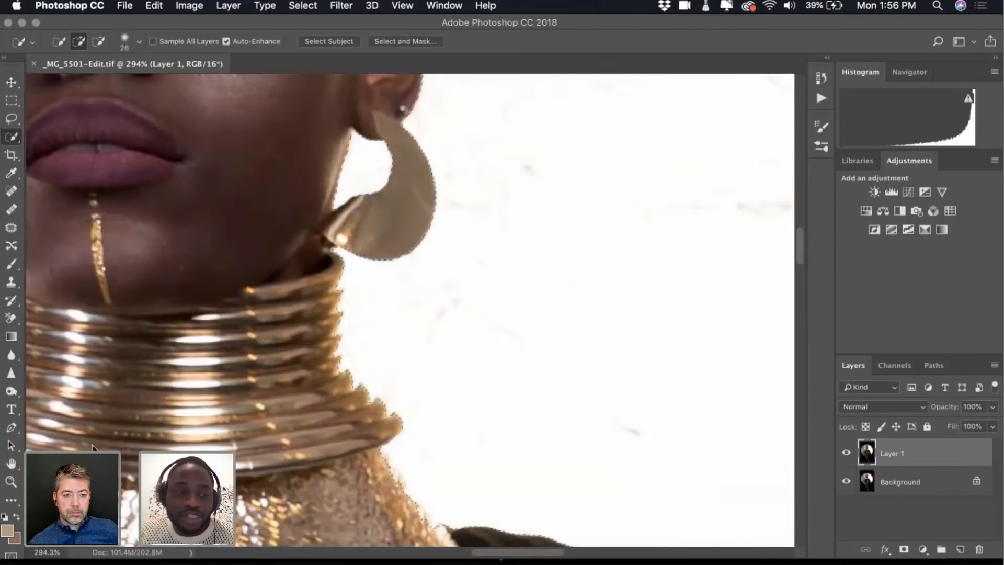
pyautogui.scroll(-10, 214, 354)
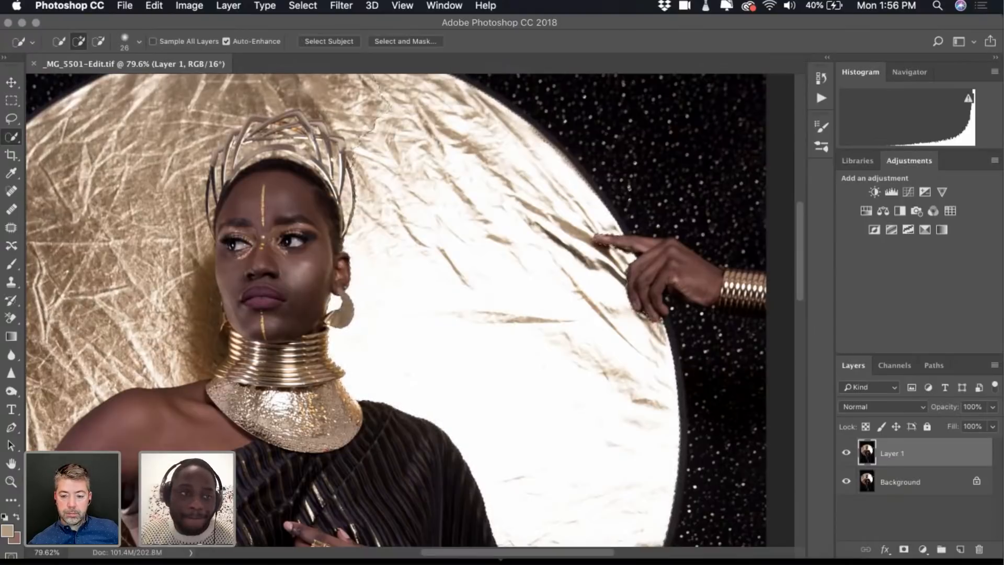
# Try cloning the darker gold above the model's shoulder across the bright half with the Clone Stamp, and undo the strokes
pyautogui.click(11, 283)
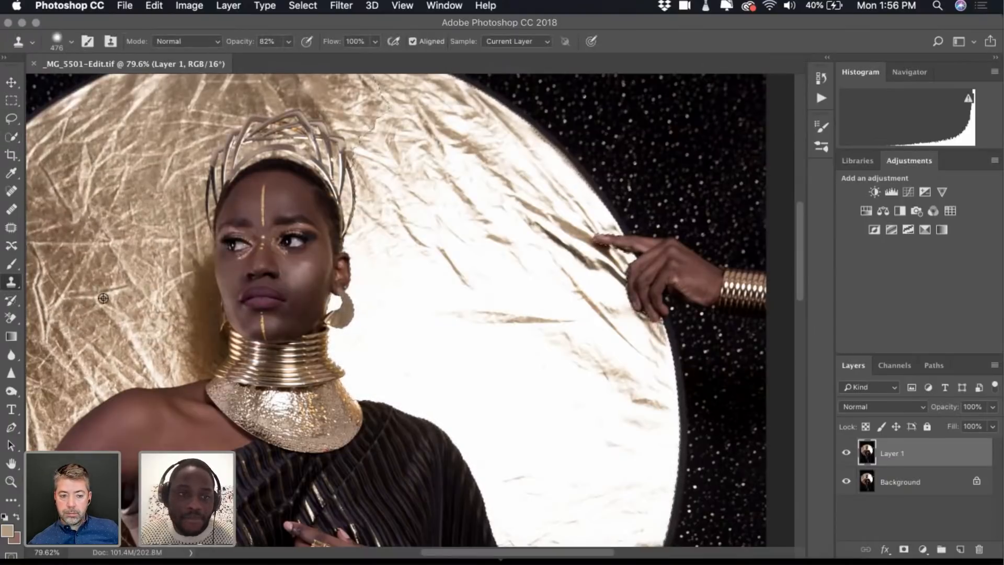
pyautogui.hscroll(-3, 158, 359)
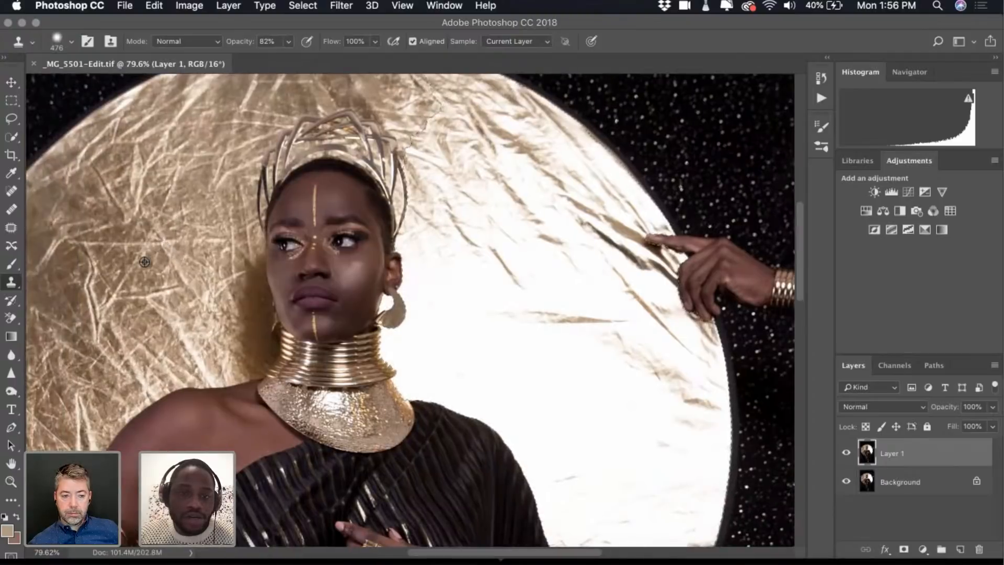
pyautogui.scroll(-3, 144, 261)
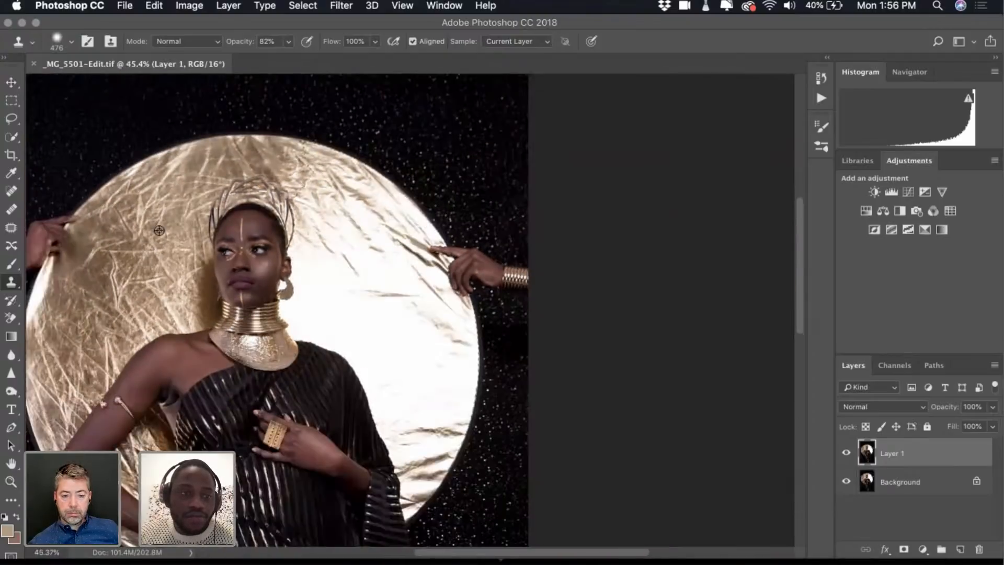
pyautogui.keyDown('alt'); pyautogui.click(153, 303); pyautogui.keyUp('alt')
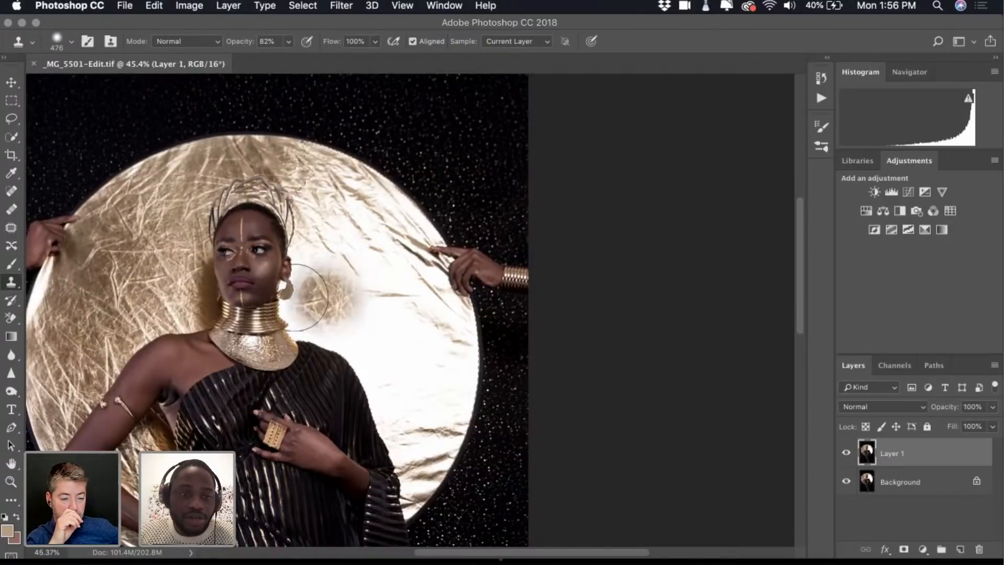
pyautogui.click(314, 317)
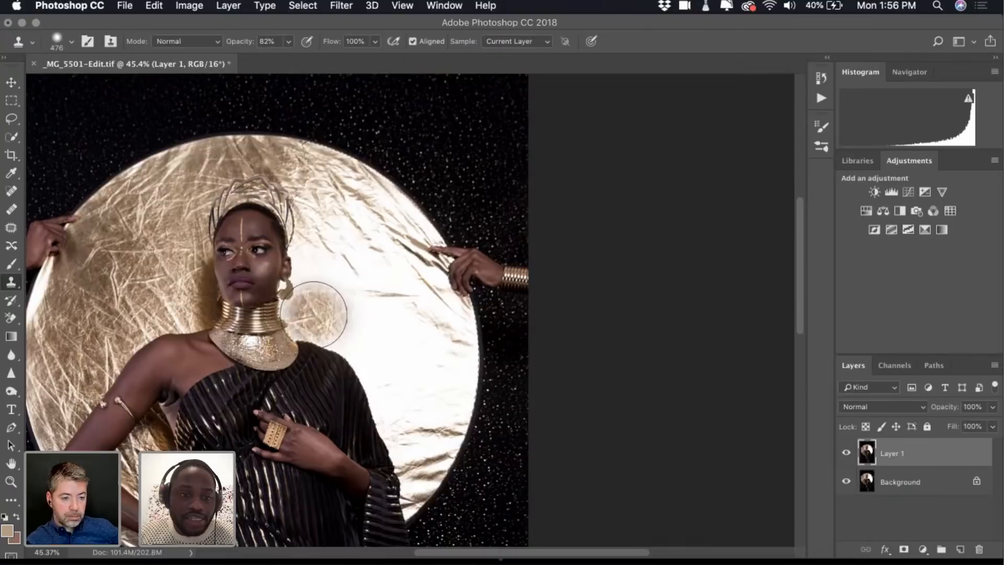
pyautogui.click(475, 332)
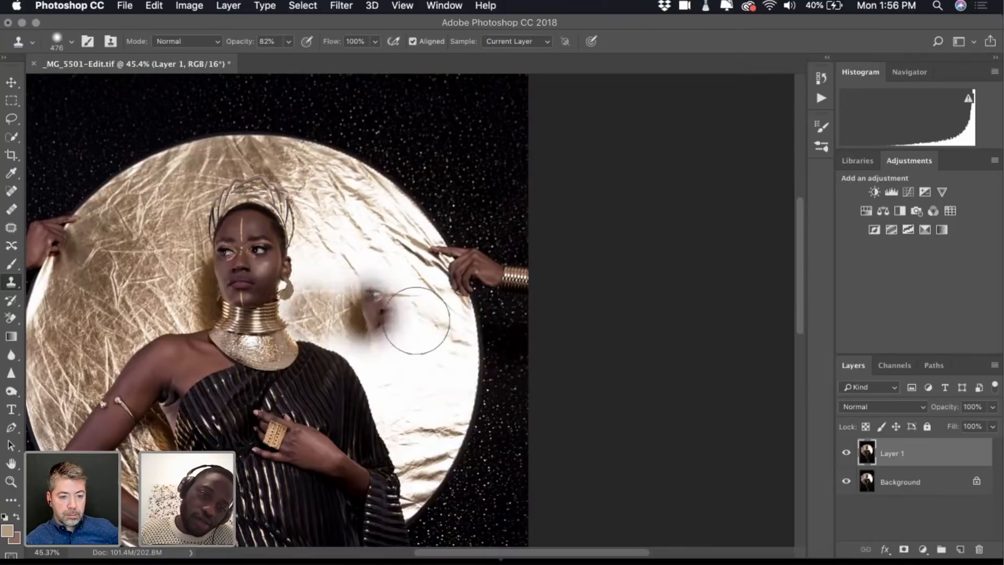
pyautogui.press('super+alt+z')
pyautogui.press('super+alt+z')
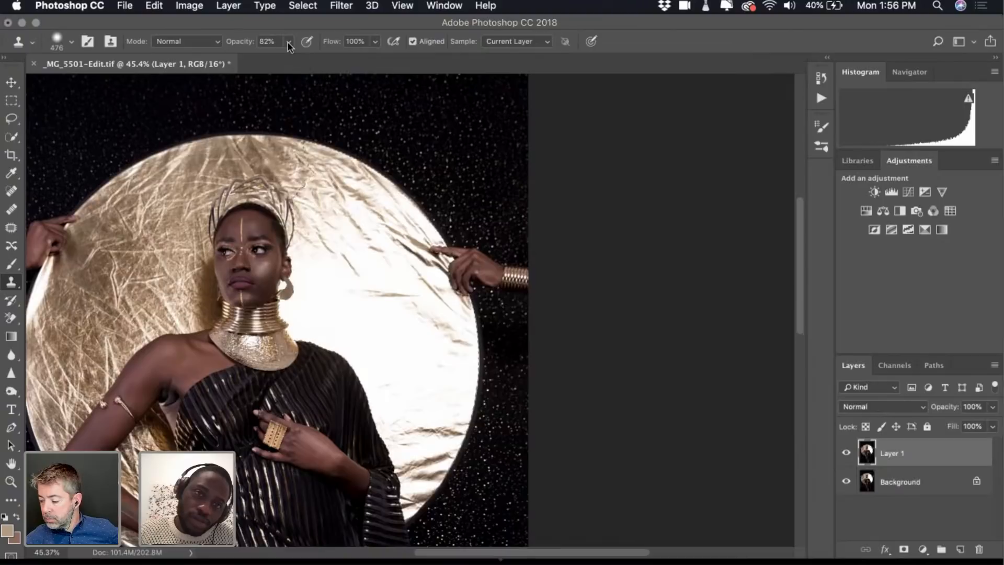
# Raise the Clone Stamp opacity to 100% and clone darker gold texture into the bright area beside the earring and neck rings
pyautogui.moveTo(288, 46); pyautogui.dragTo(301, 59)
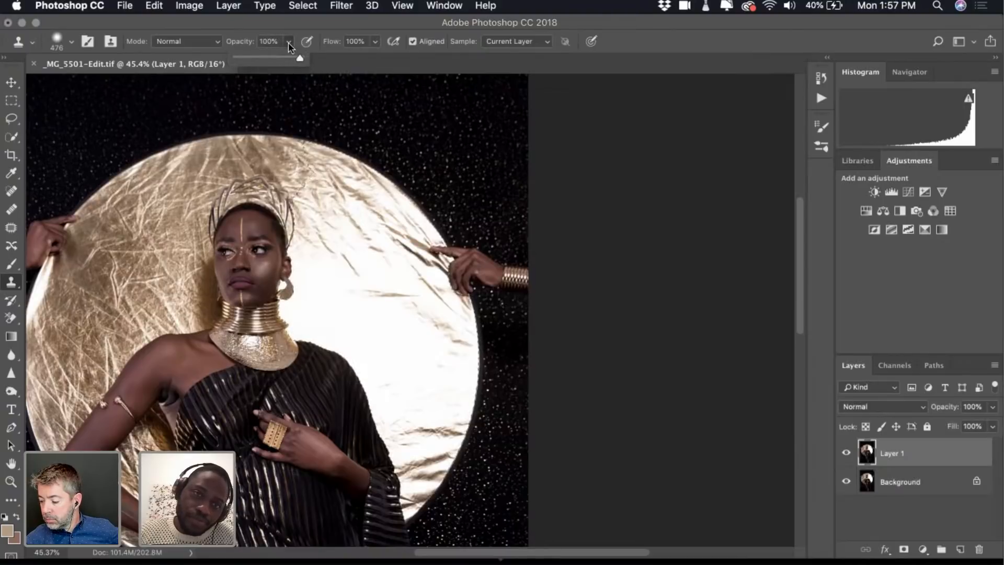
pyautogui.click(288, 44)
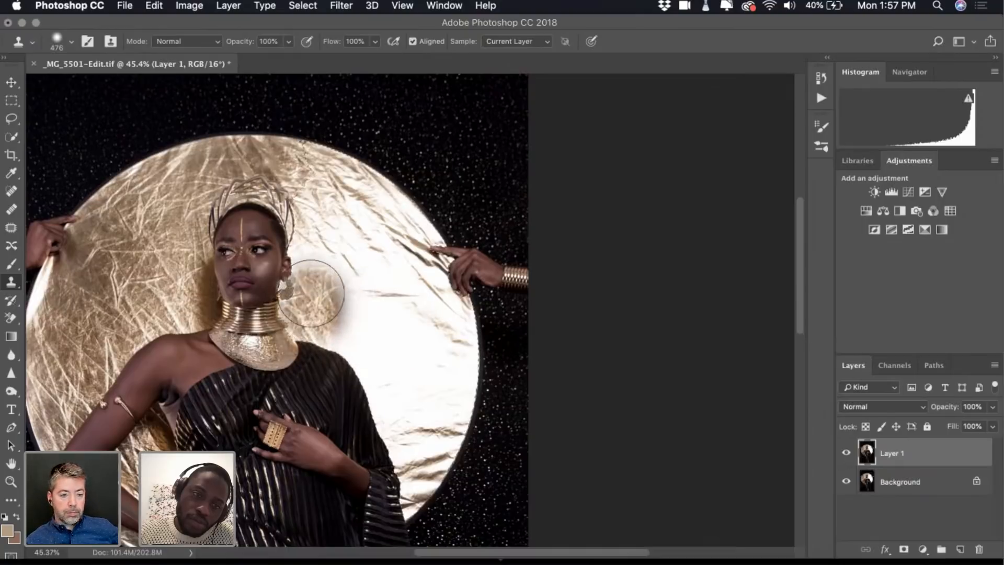
pyautogui.click(310, 293)
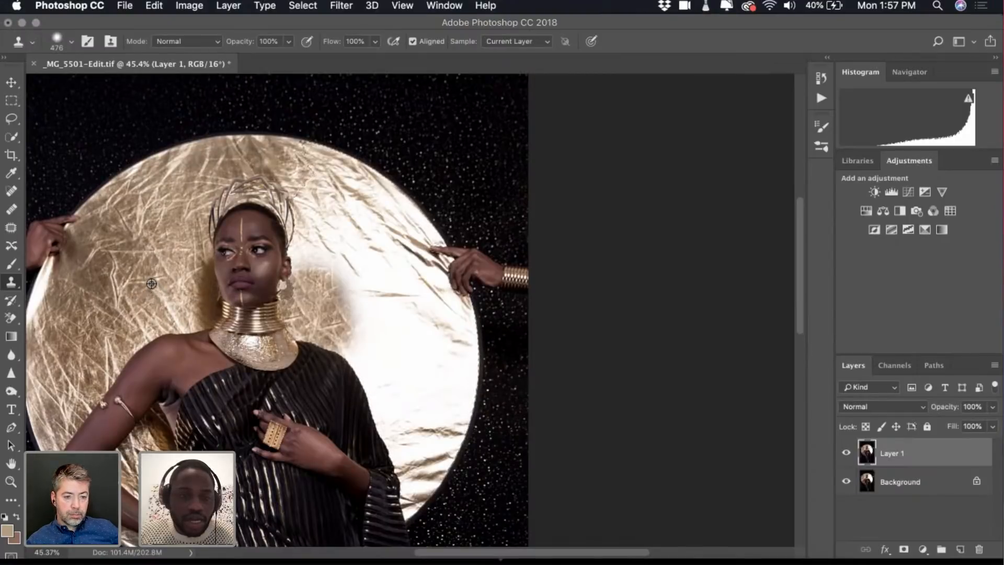
# Sample the darker gold higher up, clone it into the bright area beside the model's face, and undo the last strokes
pyautogui.keyDown('alt'); pyautogui.click(162, 266); pyautogui.keyUp('alt')
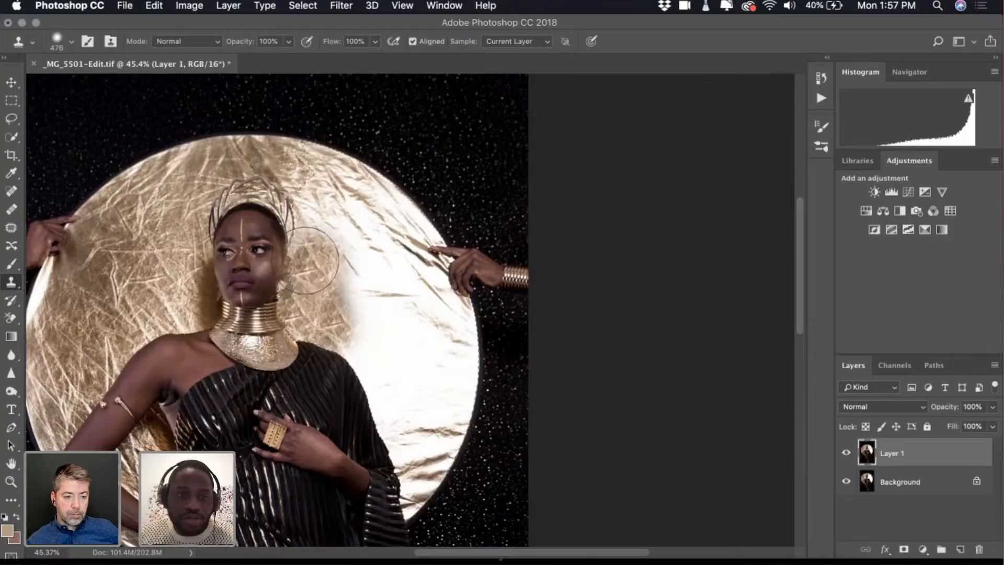
pyautogui.moveTo(310, 256); pyautogui.dragTo(417, 256)
pyautogui.press('super+z')
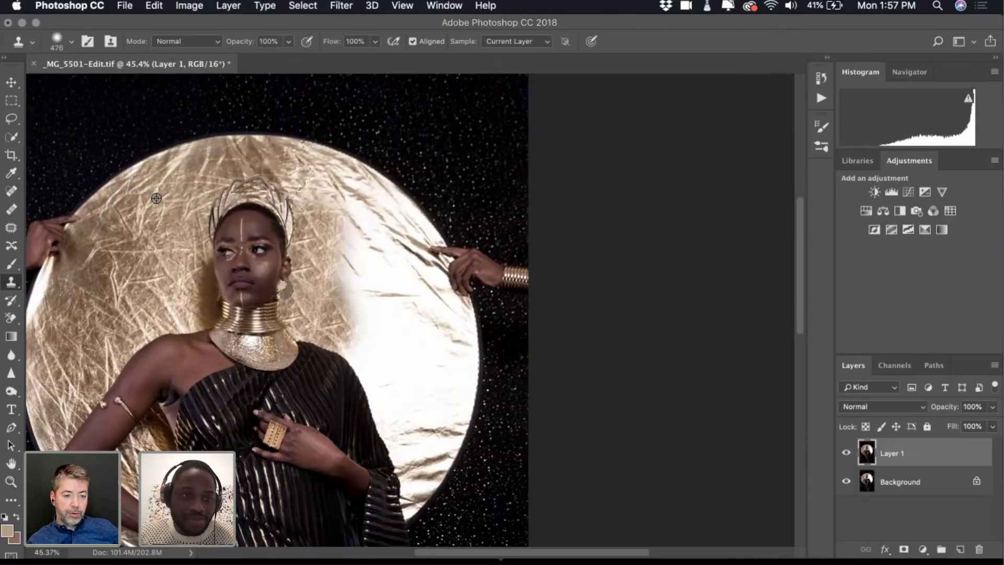
pyautogui.press('super+z')
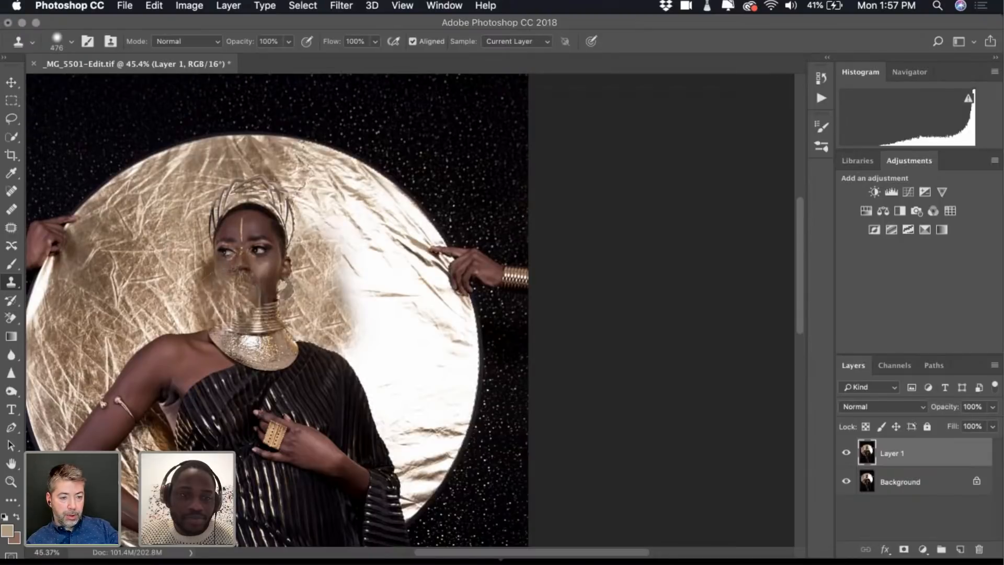
pyautogui.click(180, 292)
pyautogui.press('super+z')
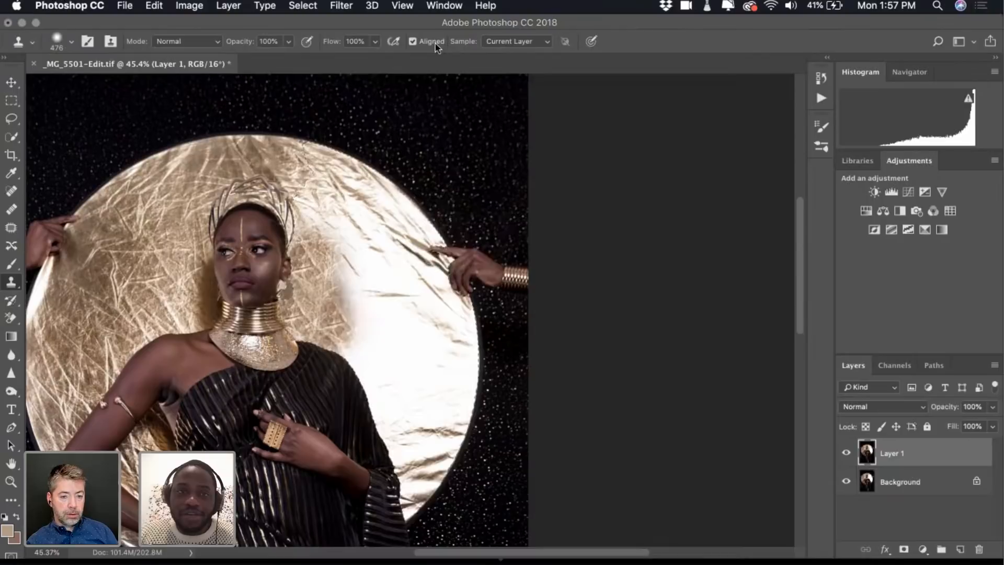
# Display the Clone Source settings
pyautogui.click(404, 5)
pyautogui.moveTo(436, 5)
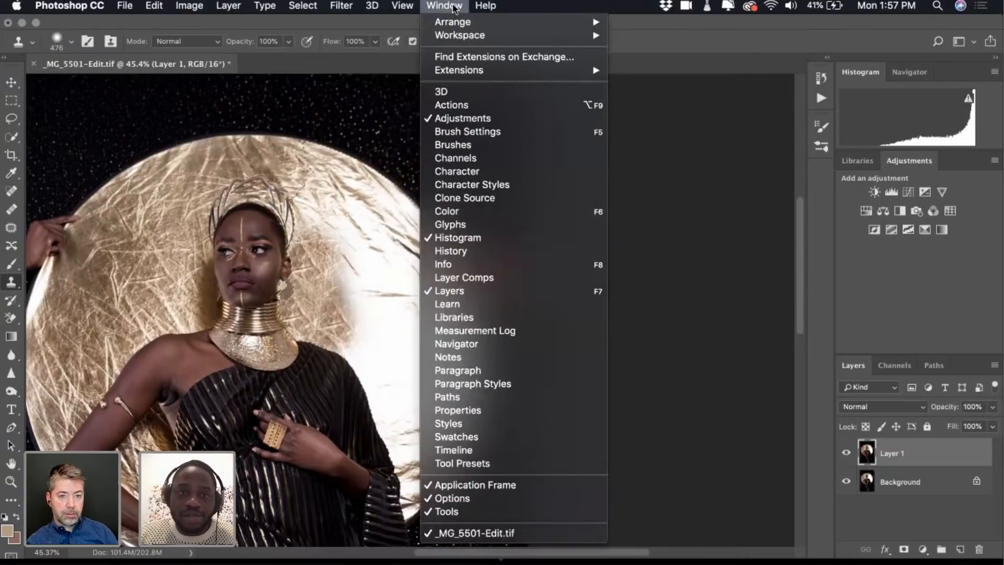
pyautogui.click(444, 197)
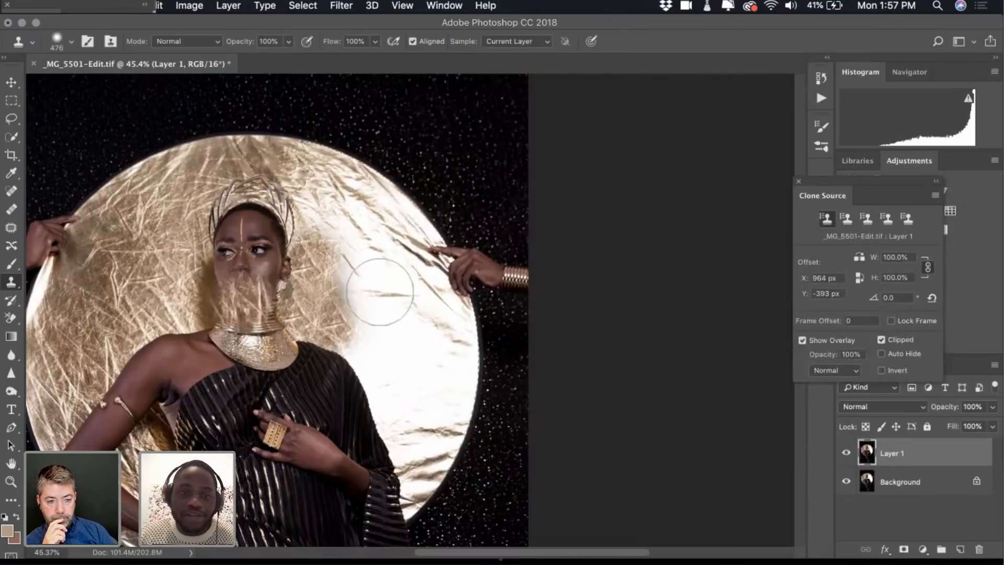
# Undo the earlier clone strokes over the model's face and in the bright area beside the earring and neck rings
pyautogui.press('alt+super+z')
pyautogui.press('alt+super+z')
pyautogui.press('alt+super+z')
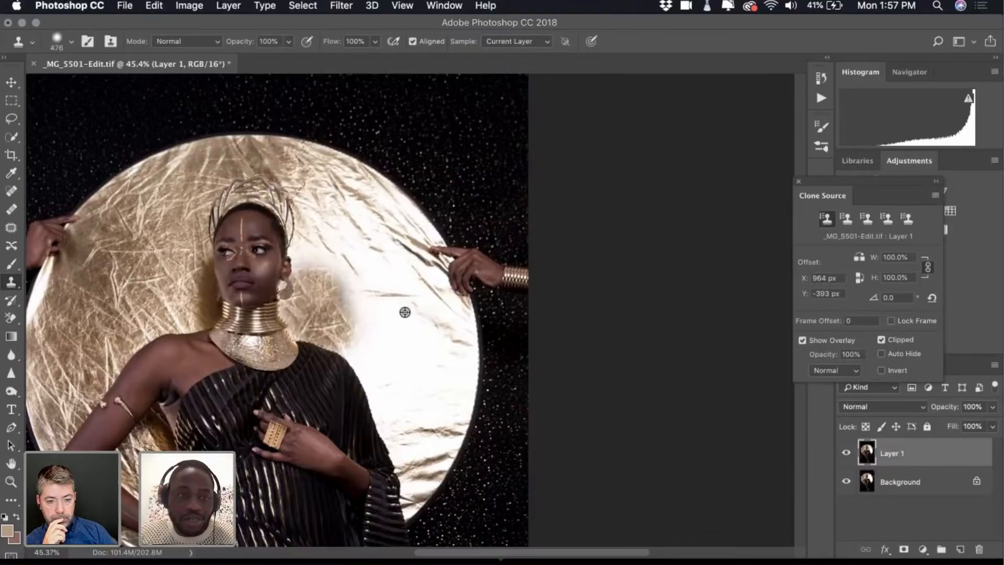
pyautogui.press('alt+super+z')
pyautogui.press('alt+super+z')
pyautogui.press('alt+super+z')
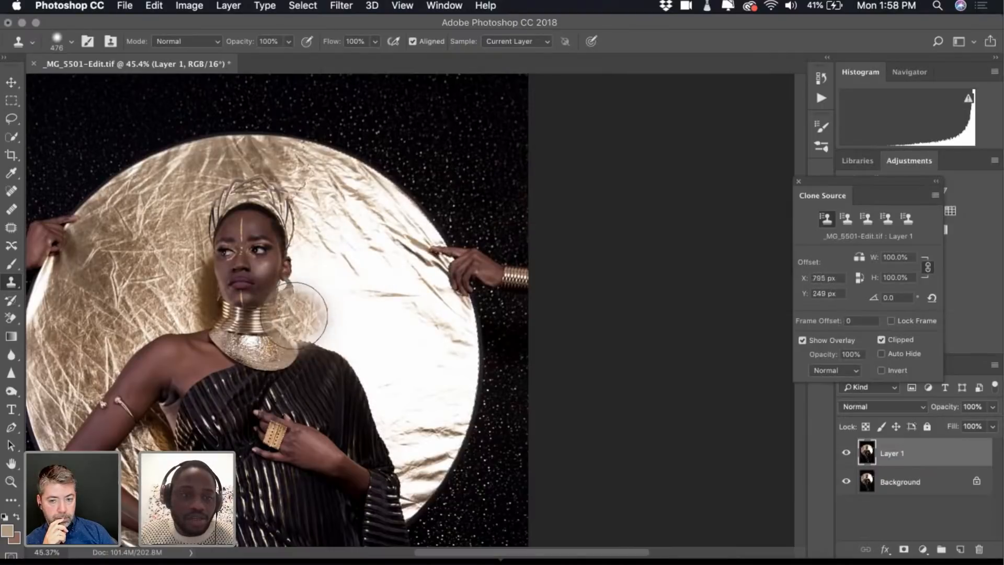
# Clone darker gold beside the earring and neck rings and beside the face, undoing the stroke that duplicates the model's facial features
pyautogui.moveTo(303, 317)
pyautogui.mouseDown()
pyautogui.moveTo(316, 291)
pyautogui.moveTo(320, 303)
pyautogui.moveTo(318, 282)
pyautogui.moveTo(320, 320)
pyautogui.mouseUp()
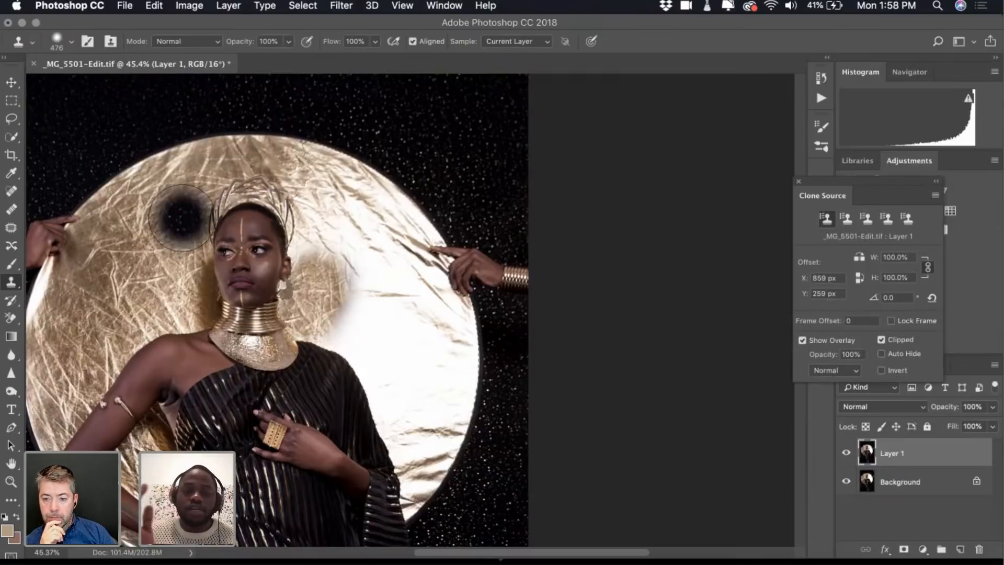
pyautogui.keyDown('alt'); pyautogui.click(187, 245); pyautogui.keyUp('alt')
pyautogui.moveTo(313, 246)
pyautogui.mouseDown()
pyautogui.moveTo(325, 254)
pyautogui.moveTo(369, 244)
pyautogui.mouseUp()
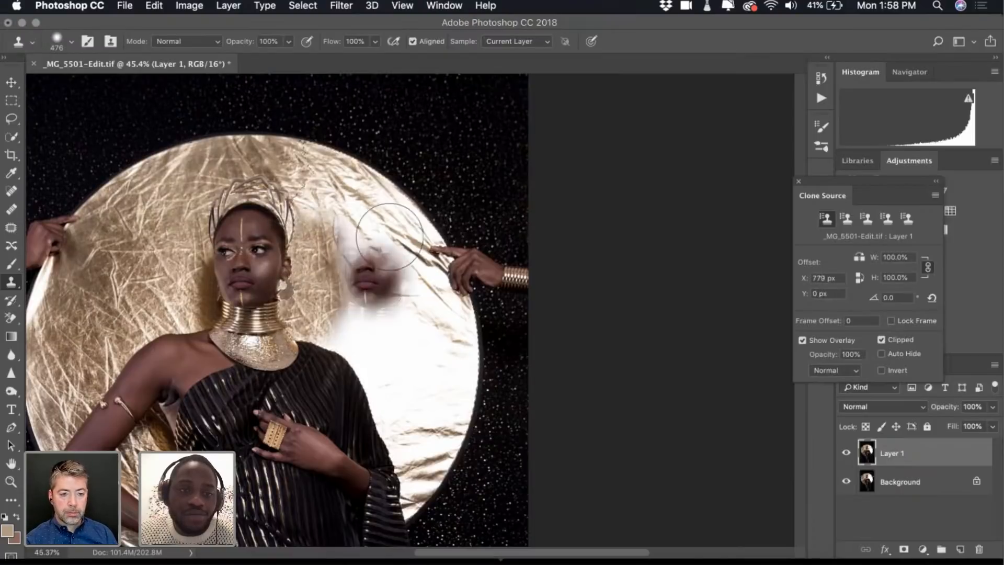
pyautogui.press('super+z')
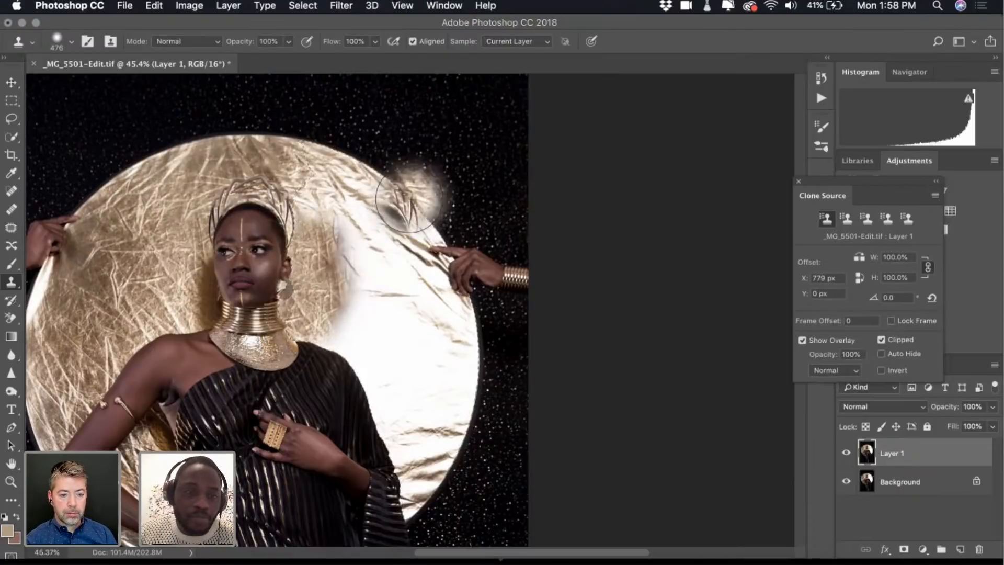
# Resample the darker gold on the opposite side of the face and extend the cloned texture outward and down toward the model's shoulder
pyautogui.keyDown('alt'); pyautogui.click(163, 276); pyautogui.keyUp('alt')
pyautogui.moveTo(352, 254)
pyautogui.mouseDown()
pyautogui.moveTo(354, 243)
pyautogui.moveTo(350, 305)
pyautogui.mouseUp()
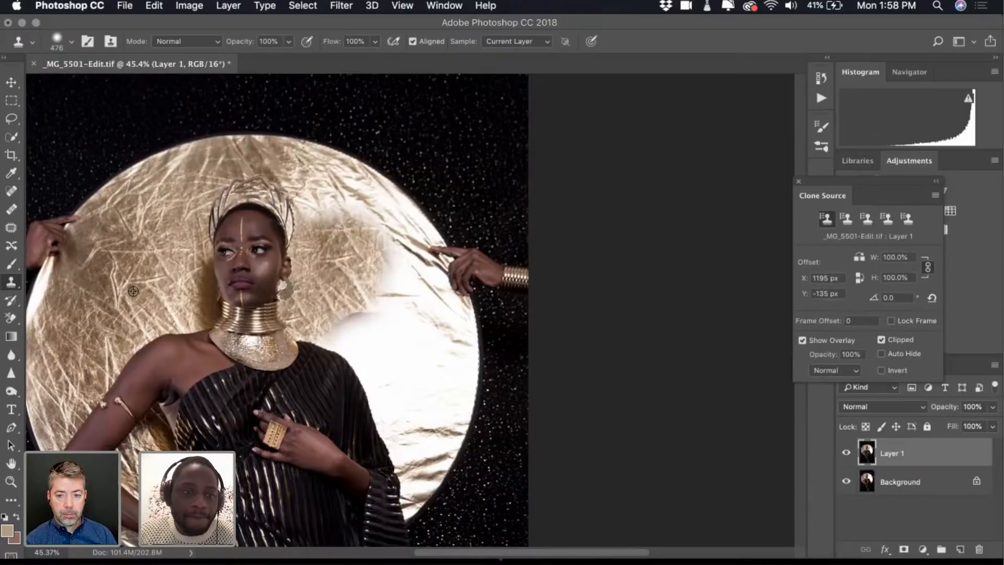
pyautogui.keyDown('alt'); pyautogui.click(153, 298); pyautogui.keyUp('alt')
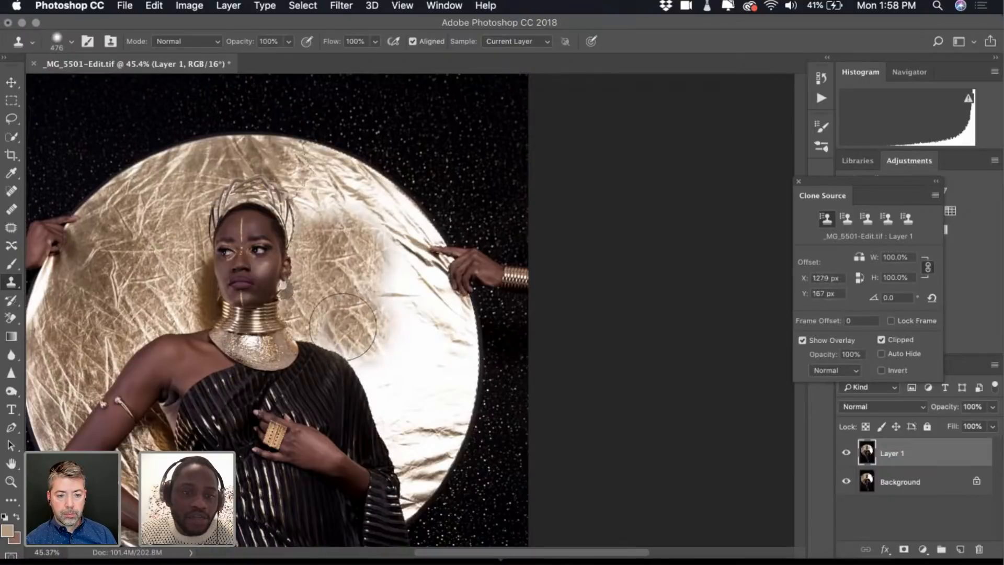
pyautogui.keyDown('alt'); pyautogui.click(165, 277); pyautogui.keyUp('alt')
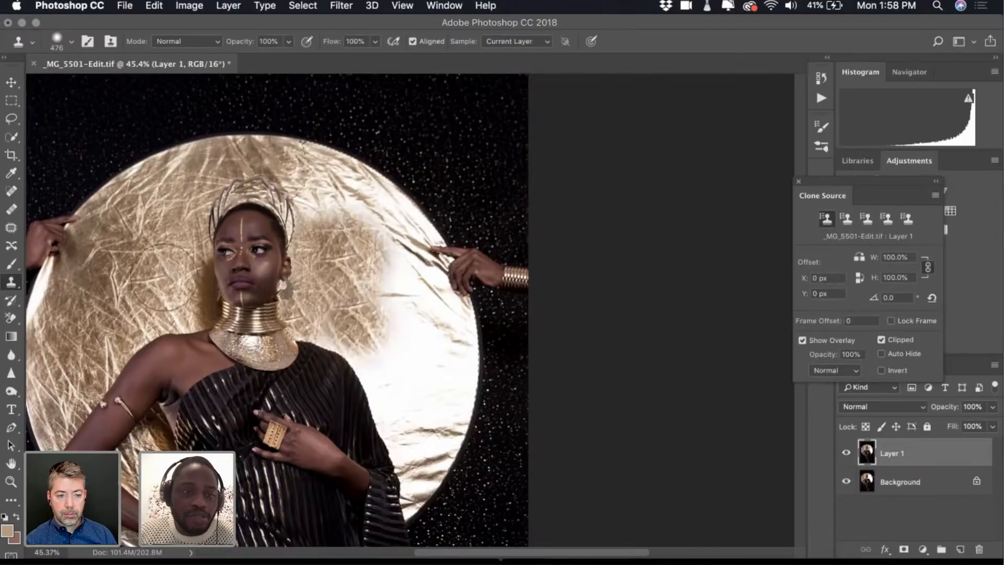
pyautogui.click(337, 336)
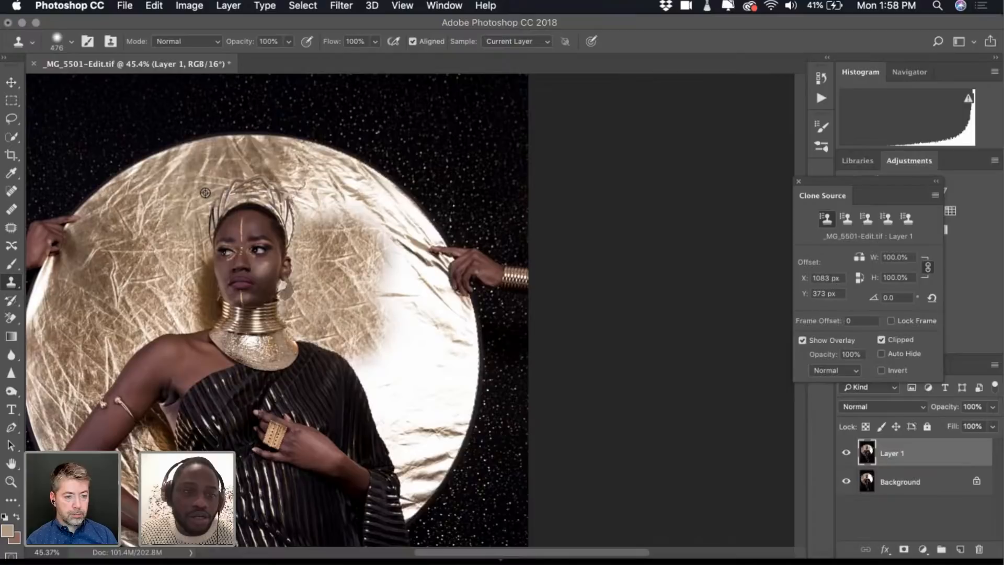
# Flip the clone source horizontally, sample the darker gold beside the crown, and clone it into the bright area on the crown's opposite side
pyautogui.keyDown('alt'); pyautogui.click(157, 202); pyautogui.keyUp('alt')
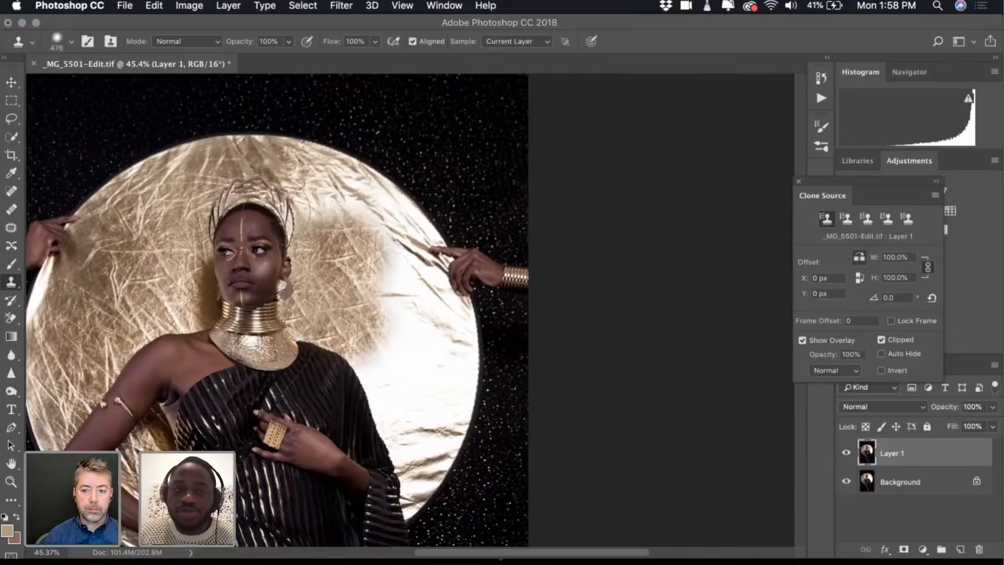
pyautogui.keyDown('alt'); pyautogui.click(156, 202); pyautogui.keyUp('alt')
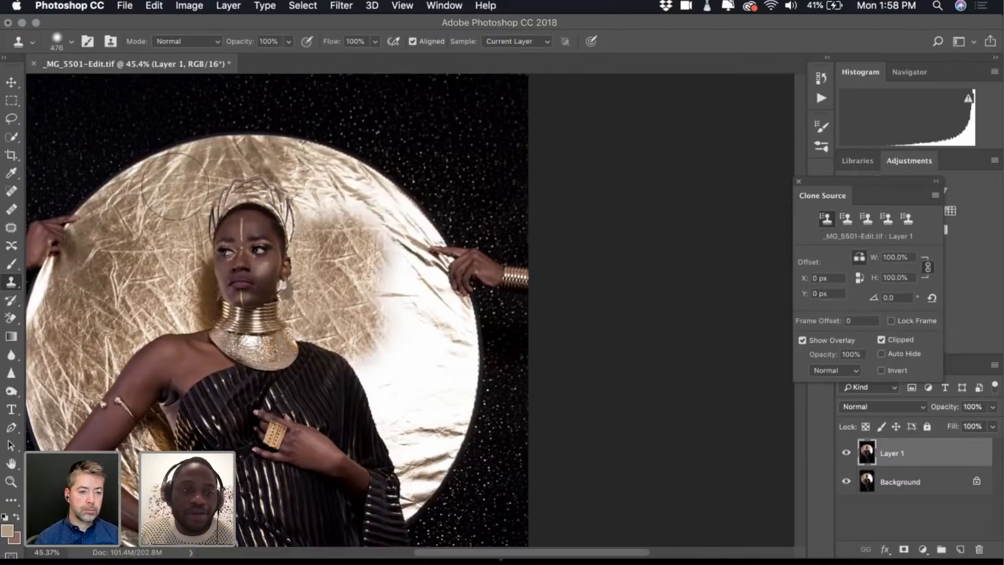
pyautogui.keyDown('alt'); pyautogui.click(182, 222); pyautogui.keyUp('alt')
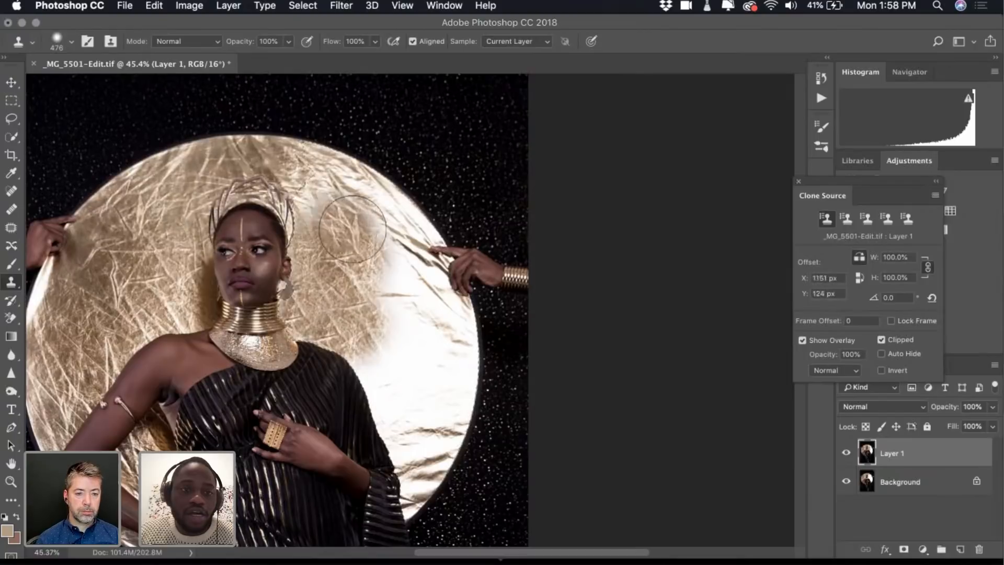
pyautogui.keyDown('alt'); pyautogui.click(156, 216); pyautogui.keyUp('alt')
pyautogui.moveTo(325, 208); pyautogui.dragTo(364, 231)
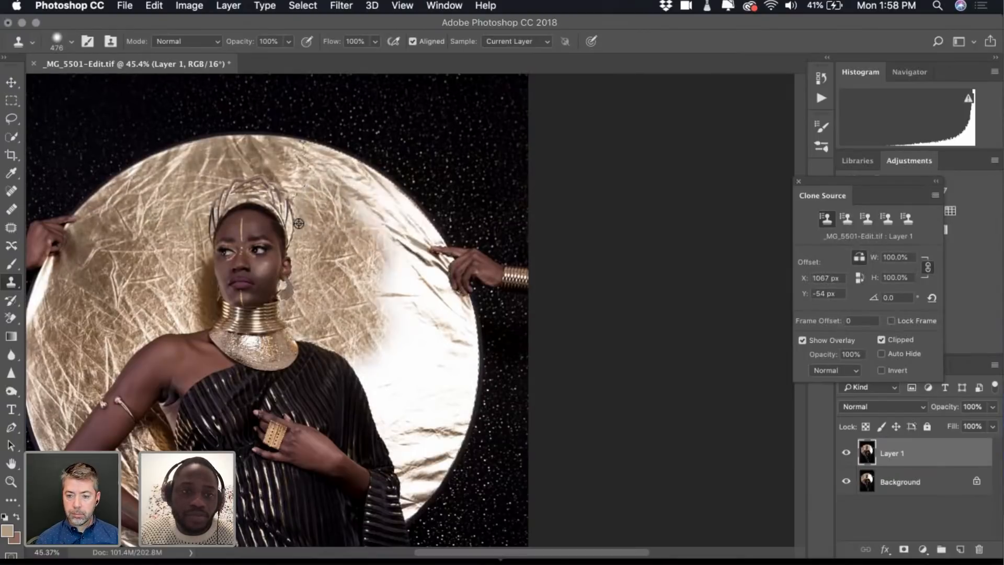
# Try to clone the gold foil texture from the disc's left side over its blown-out right side, undoing each attempt
pyautogui.keyDown('alt'); pyautogui.click(140, 207); pyautogui.keyUp('alt')
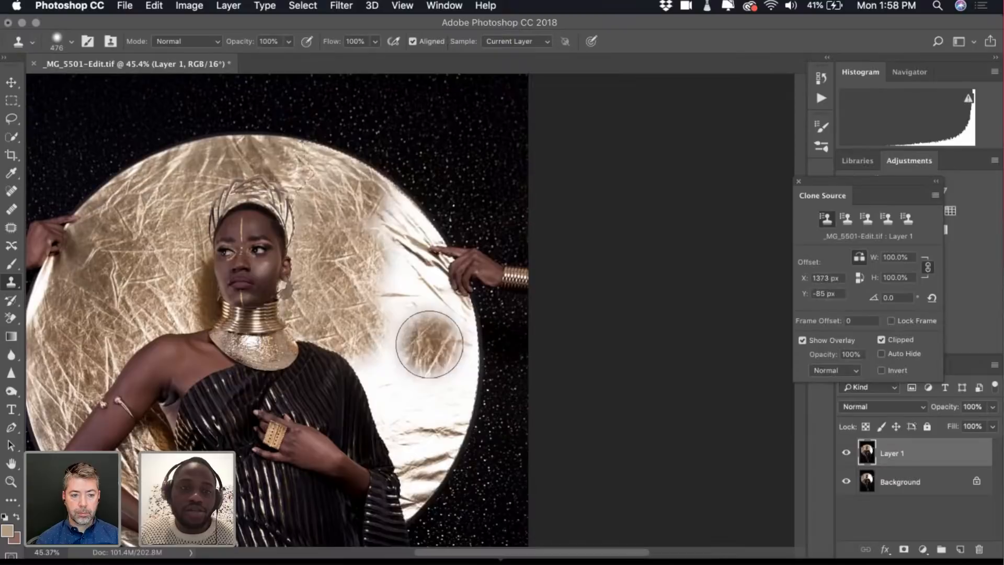
pyautogui.press('super+z')
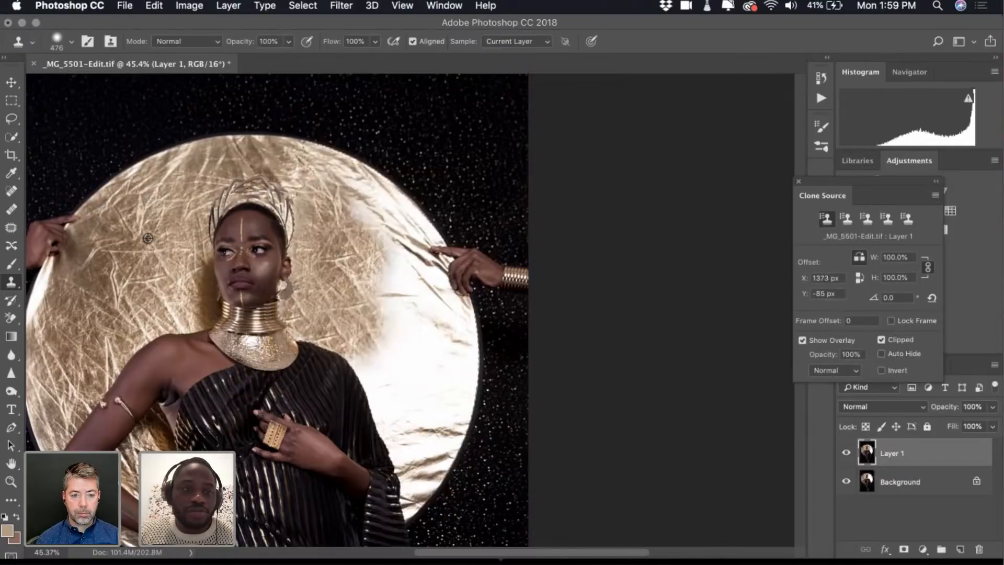
pyautogui.keyDown('alt'); pyautogui.click(150, 186); pyautogui.keyUp('alt')
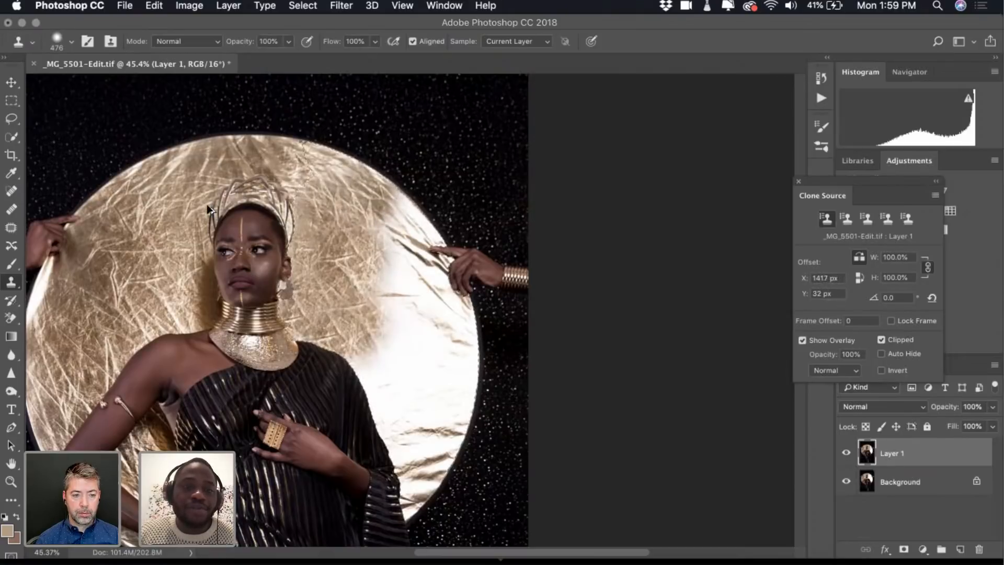
pyautogui.press('super+z')
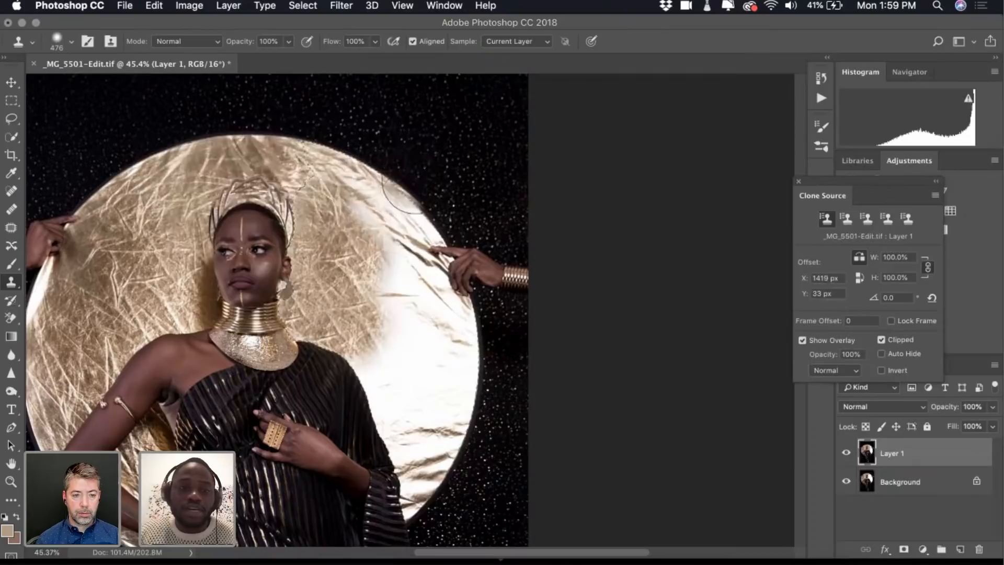
# Clone gold foil texture from the disc's left side over the glare at the disc's upper right, beside the crown
pyautogui.keyDown('alt'); pyautogui.click(154, 219); pyautogui.keyUp('alt')
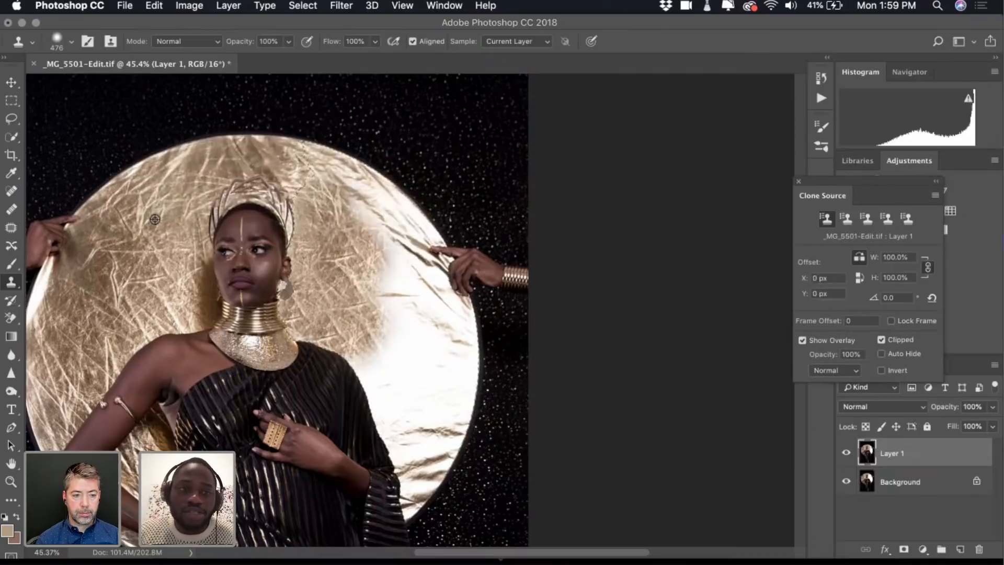
pyautogui.click(366, 236)
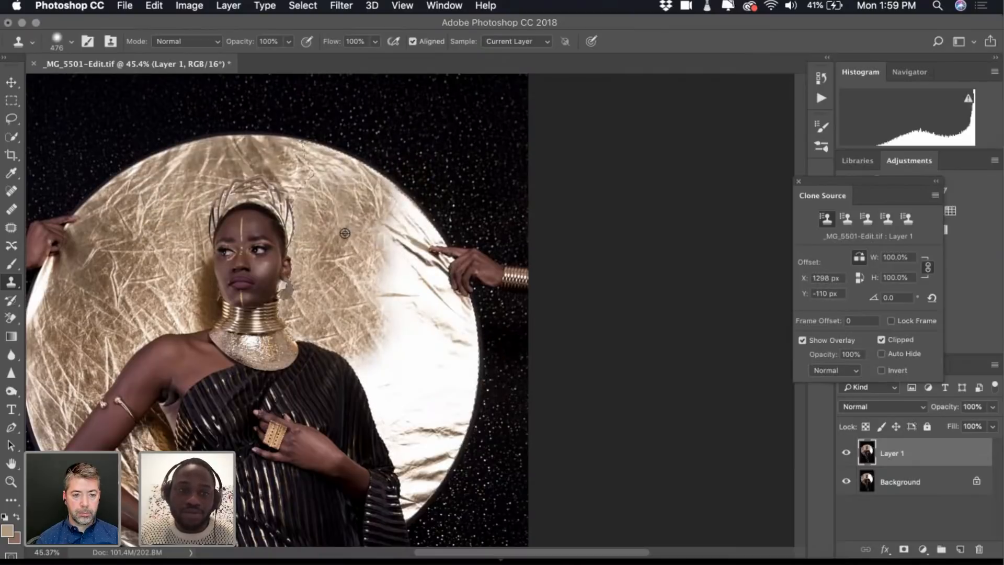
pyautogui.keyDown('alt'); pyautogui.click(146, 248); pyautogui.keyUp('alt')
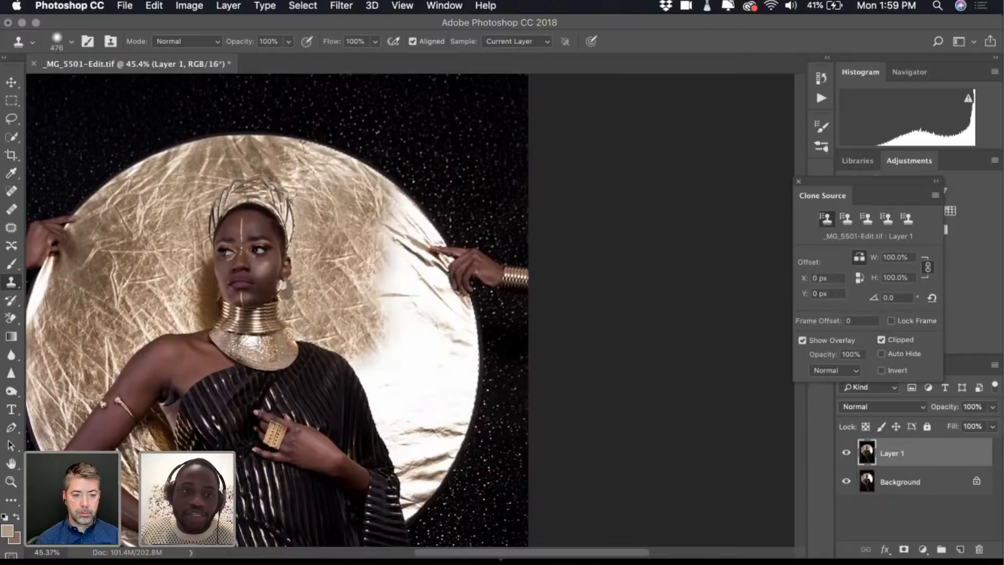
pyautogui.keyDown('alt'); pyautogui.click(169, 270); pyautogui.keyUp('alt')
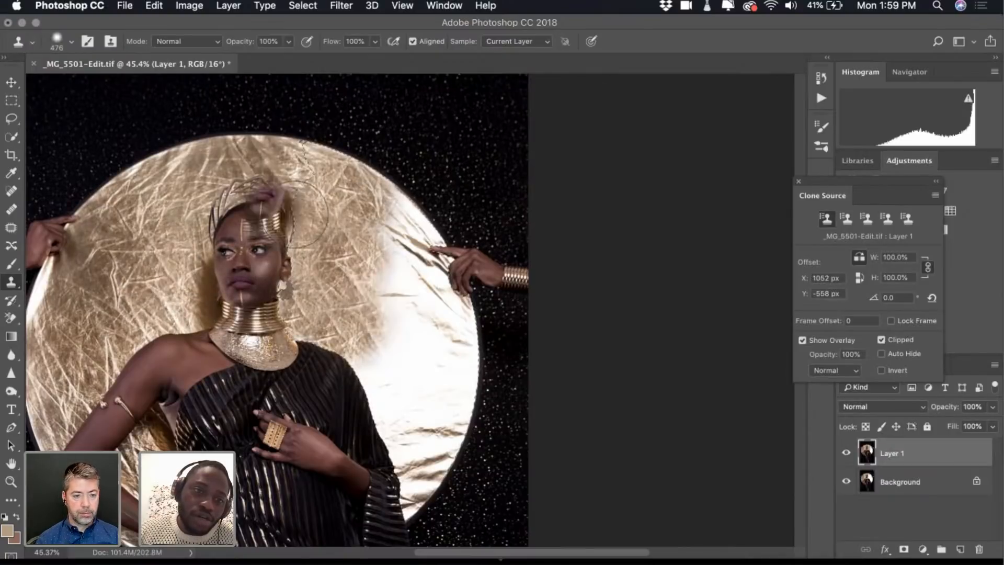
# Try to clone gold texture from the disc's left side into the area beside the necklace, undoing the stroke
pyautogui.scroll(5, 299, 235)
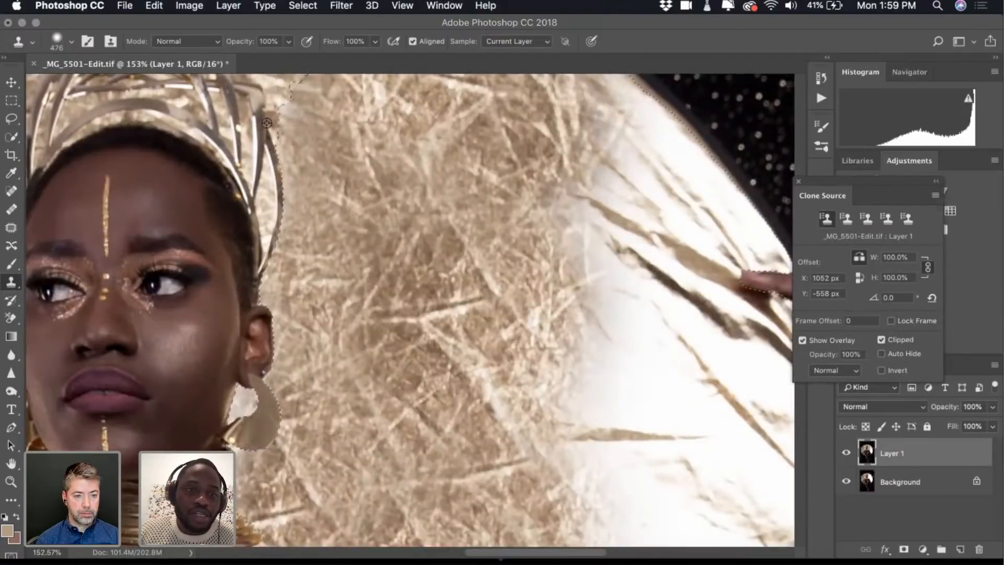
pyautogui.scroll(-5, 296, 293)
pyautogui.scroll(2, 296, 294)
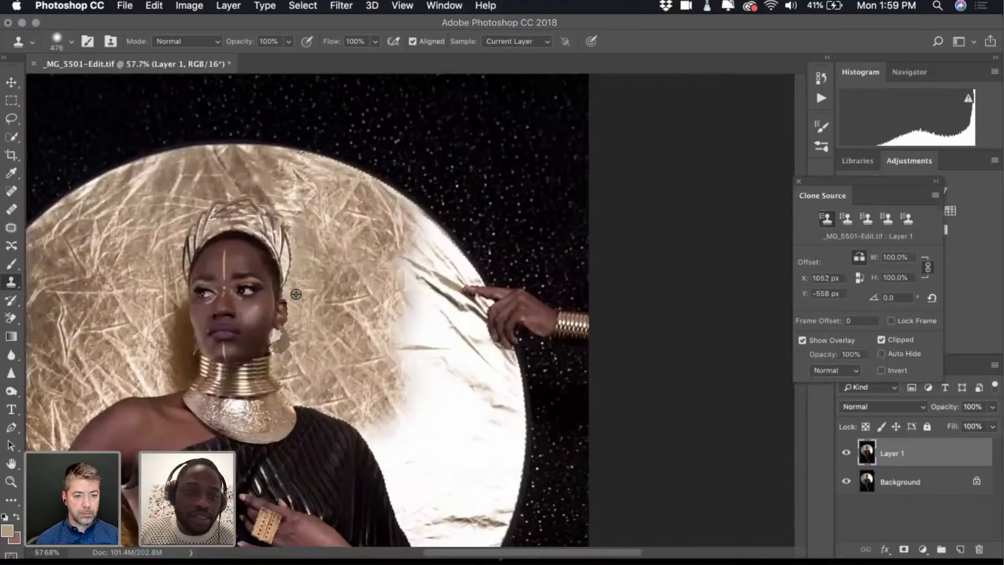
pyautogui.keyDown('alt'); pyautogui.click(100, 358); pyautogui.keyUp('alt')
pyautogui.click(285, 397)
pyautogui.press('super+z')
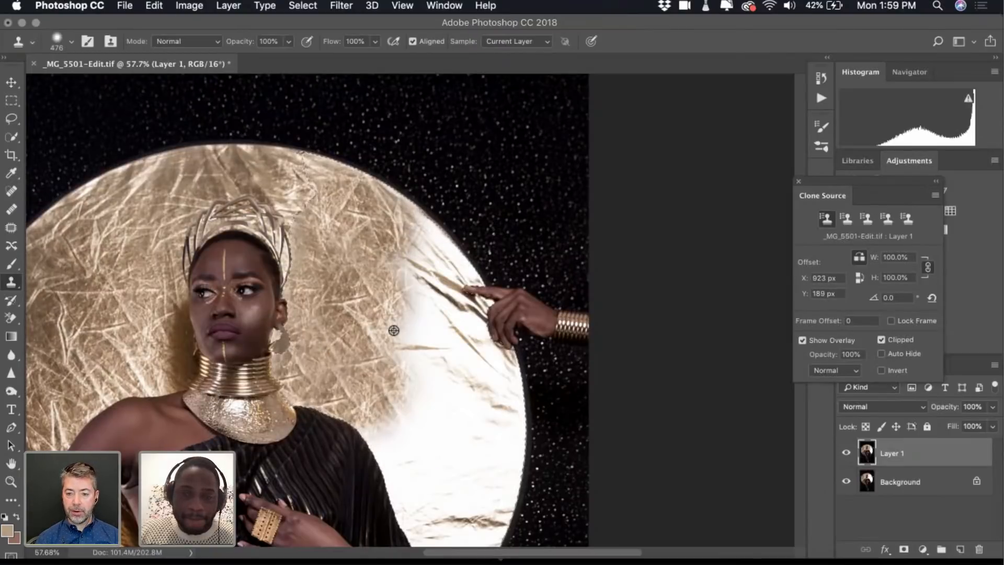
# Clone gold foil texture from the disc's left side over the inner edge of the glare above the draped shoulder
pyautogui.scroll(-3, 392, 329)
pyautogui.scroll(4, 393, 330)
pyautogui.scroll(-2, 394, 330)
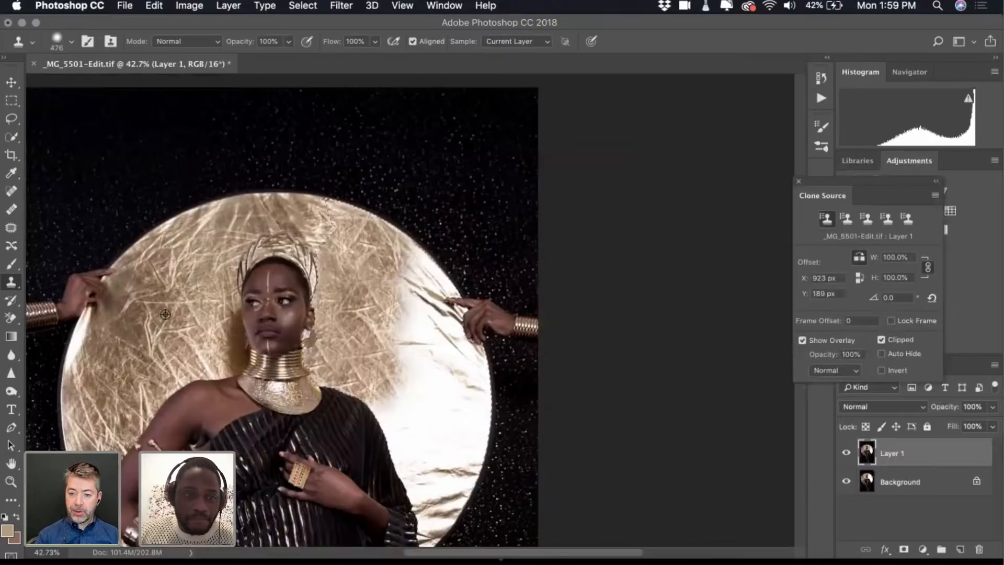
pyautogui.keyDown('alt'); pyautogui.click(203, 305); pyautogui.keyUp('alt')
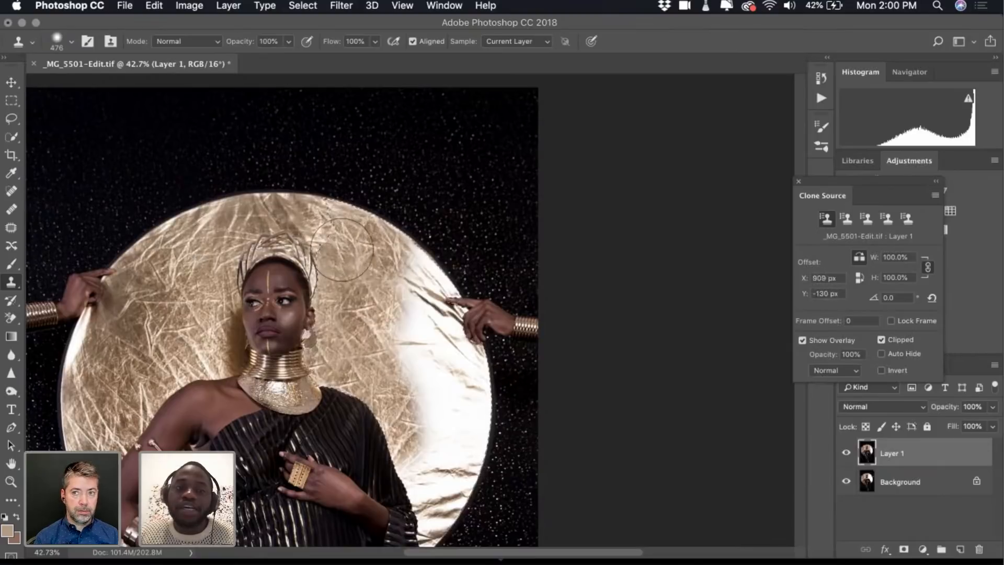
pyautogui.click(456, 377)
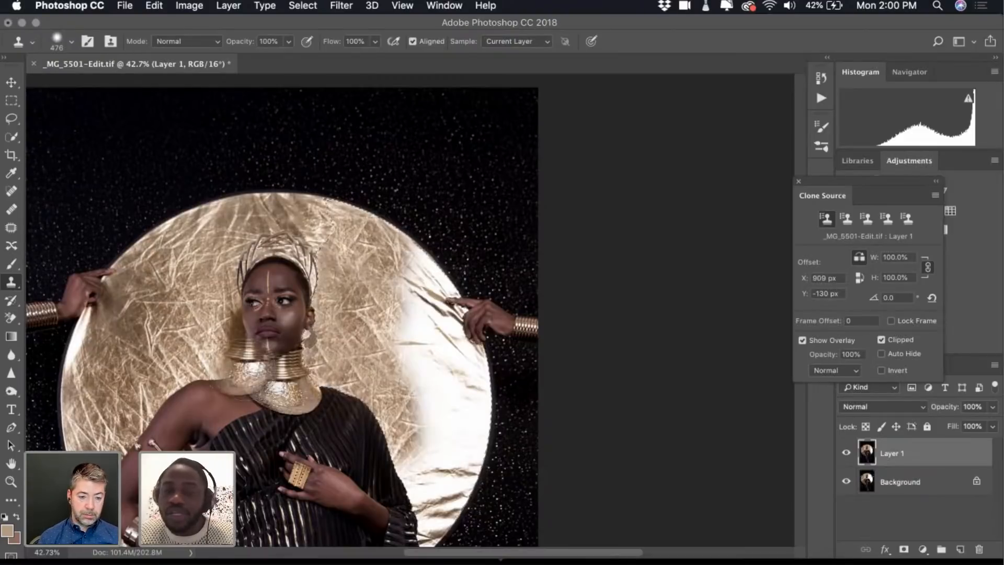
pyautogui.keyDown('alt'); pyautogui.click(195, 327); pyautogui.keyUp('alt')
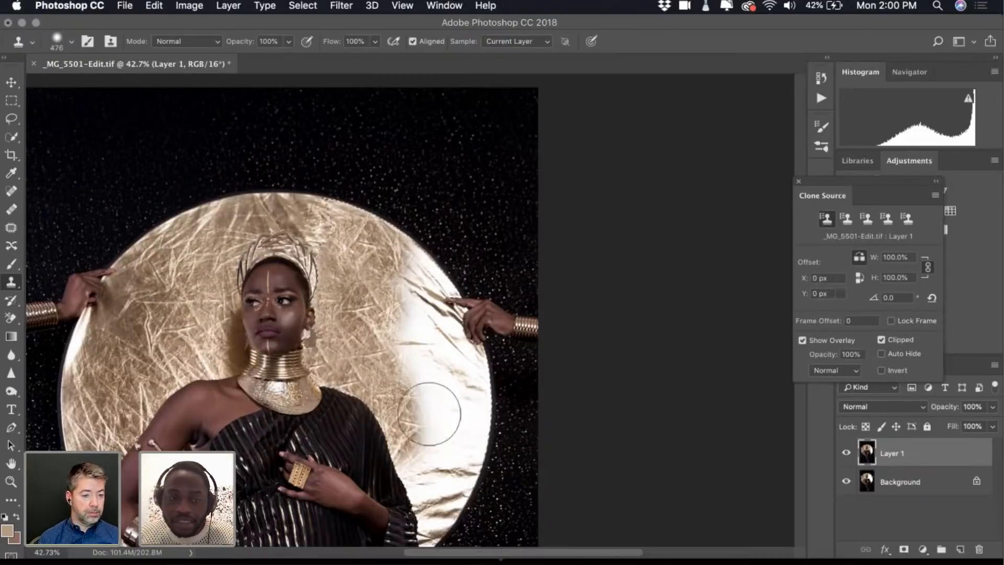
# Clone gold texture from beside the raised arm at the disc's left onto the glare at its lower right
pyautogui.scroll(-3, 161, 325)
pyautogui.hscroll(-2, 161, 326)
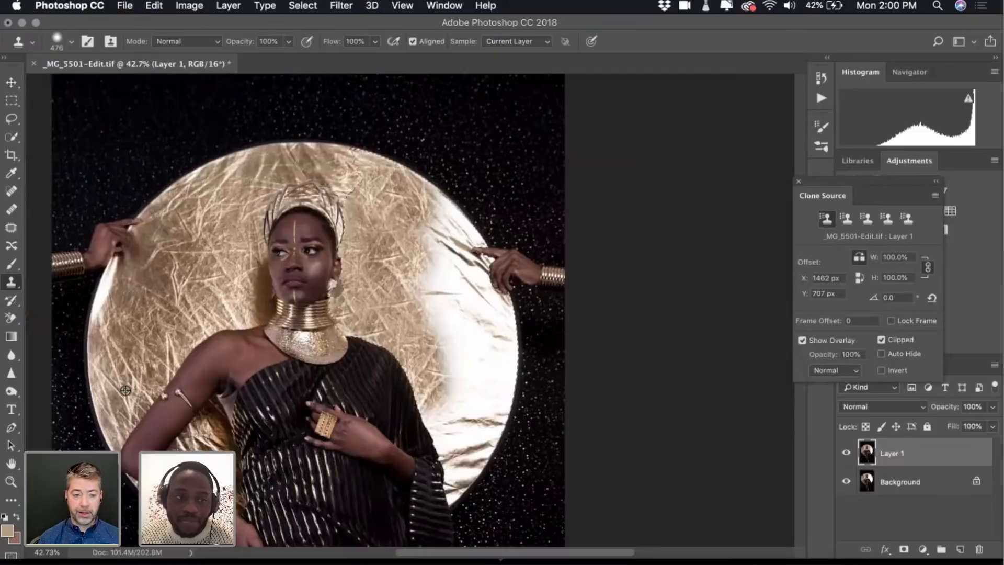
pyautogui.scroll(-4, 355, 309)
pyautogui.hscroll(-2, 356, 309)
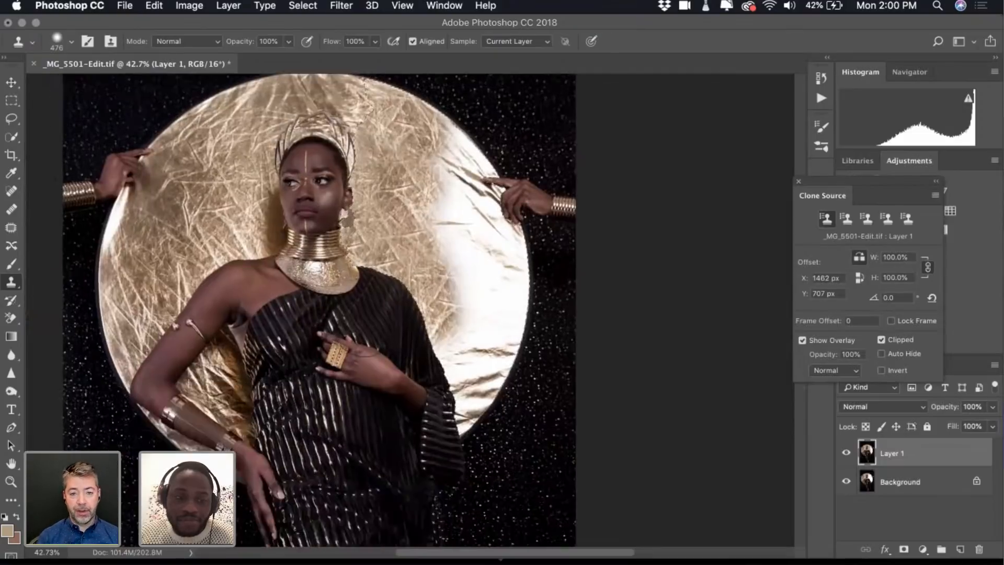
pyautogui.scroll(2, 345, 297)
pyautogui.hscroll(1, 345, 297)
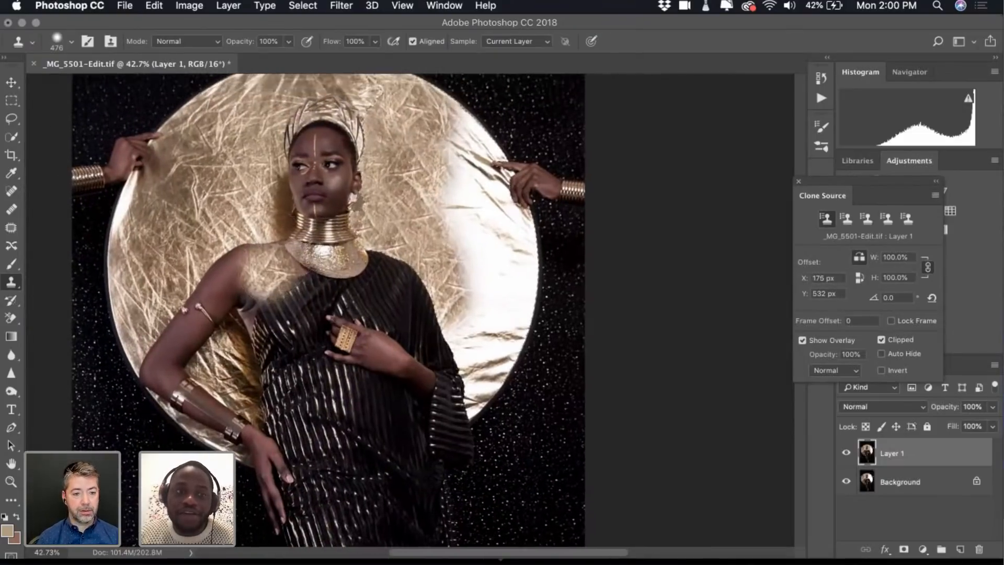
pyautogui.keyDown('alt'); pyautogui.click(166, 276); pyautogui.keyUp('alt')
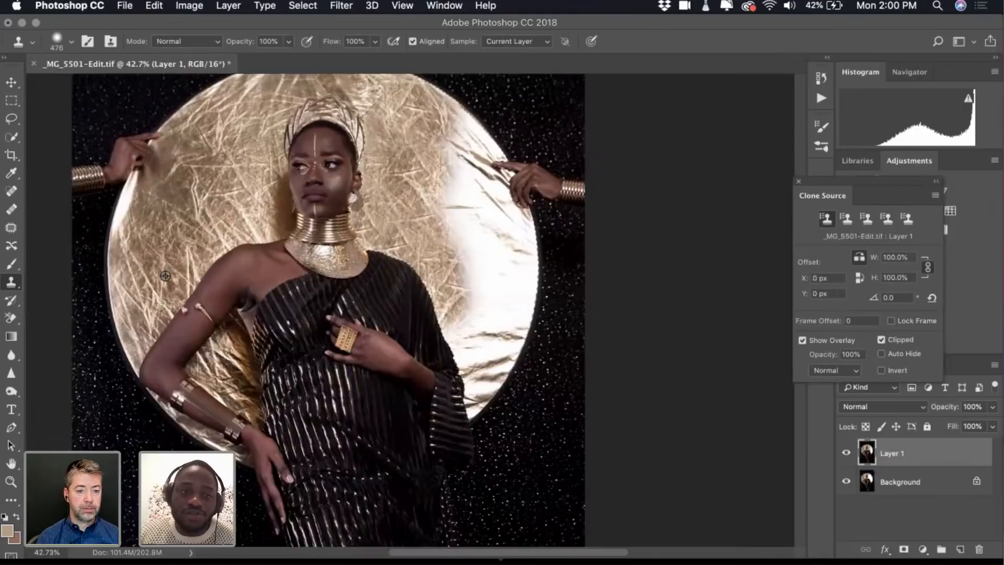
pyautogui.moveTo(473, 341)
pyautogui.mouseDown()
pyautogui.moveTo(481, 366)
pyautogui.moveTo(471, 361)
pyautogui.mouseUp()
pyautogui.moveTo(474, 292)
pyautogui.mouseDown()
pyautogui.moveTo(478, 178)
pyautogui.moveTo(468, 199)
pyautogui.mouseUp()
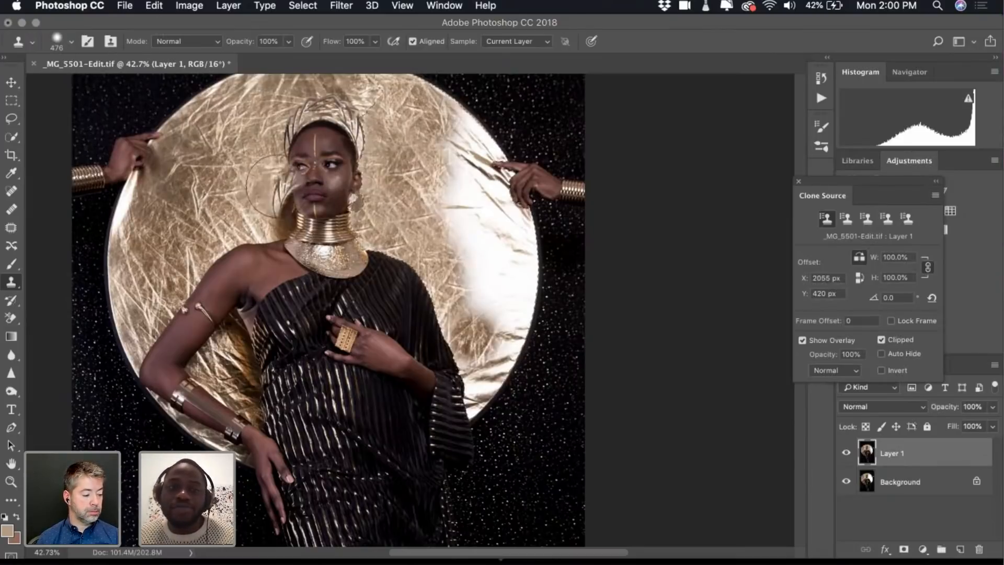
# Reduce the clone brush size to 332 px and clone more gold texture onto the lower-right part of the disc
pyautogui.hscroll(-2, 227, 200)
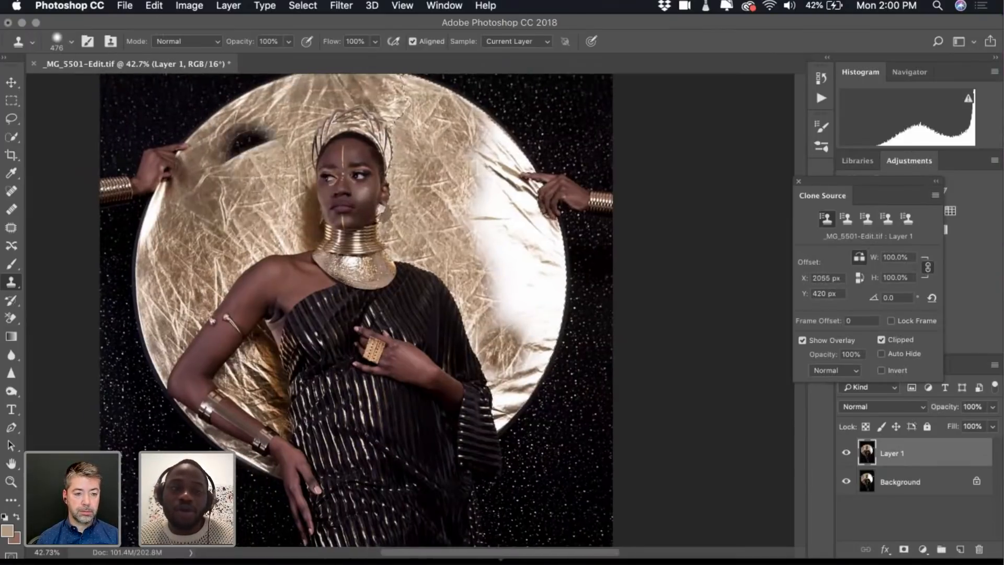
pyautogui.click(71, 41)
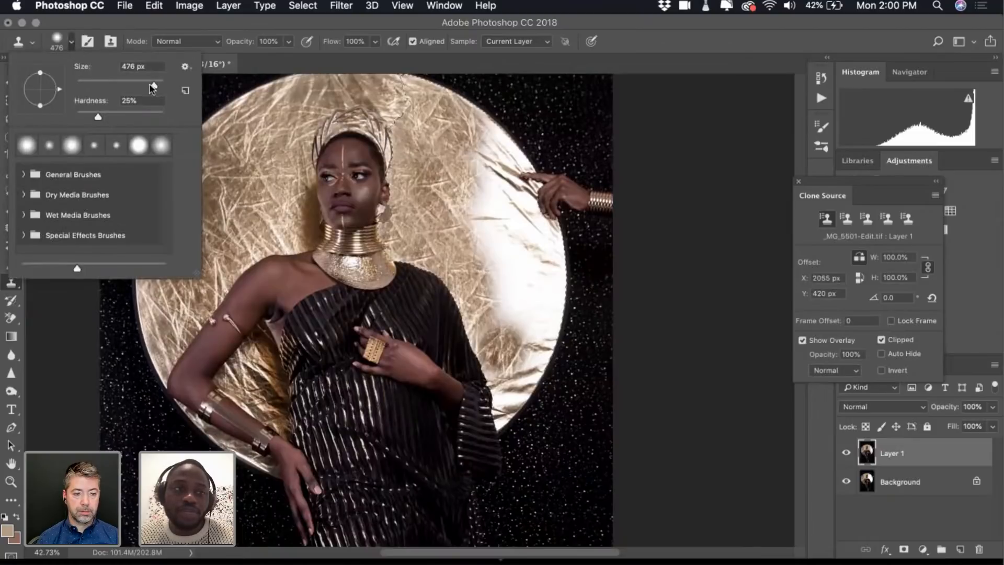
pyautogui.moveTo(154, 85); pyautogui.dragTo(126, 86)
pyautogui.click(71, 41)
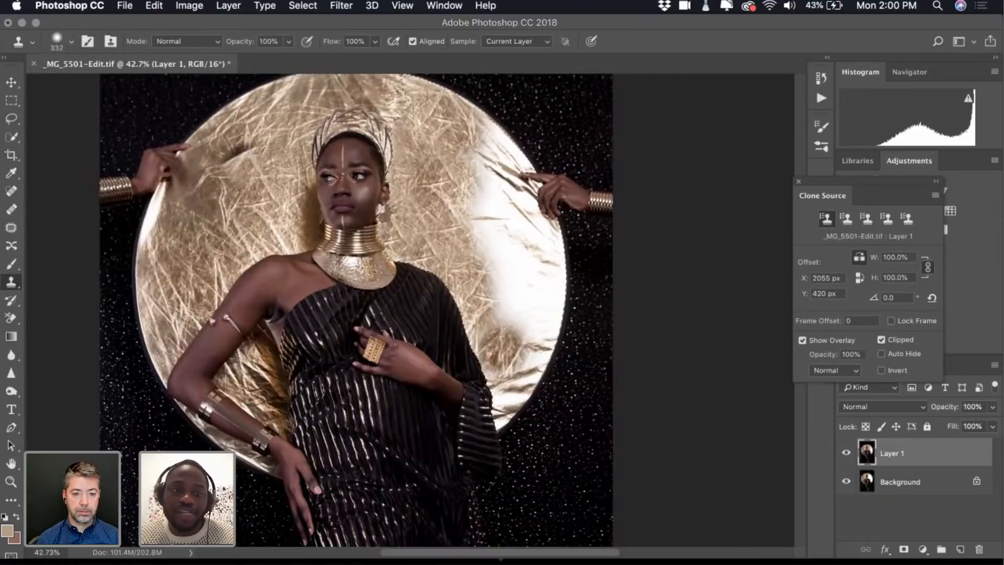
pyautogui.scroll(3, 288, 258)
pyautogui.keyDown('alt'); pyautogui.click(288, 257); pyautogui.keyUp('alt')
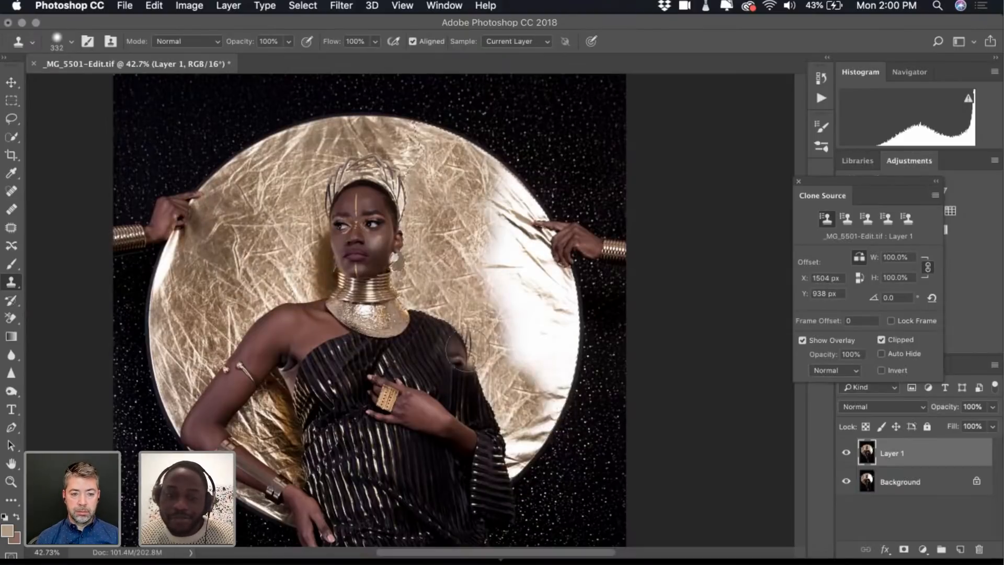
pyautogui.click(318, 346)
pyautogui.press('super+z')
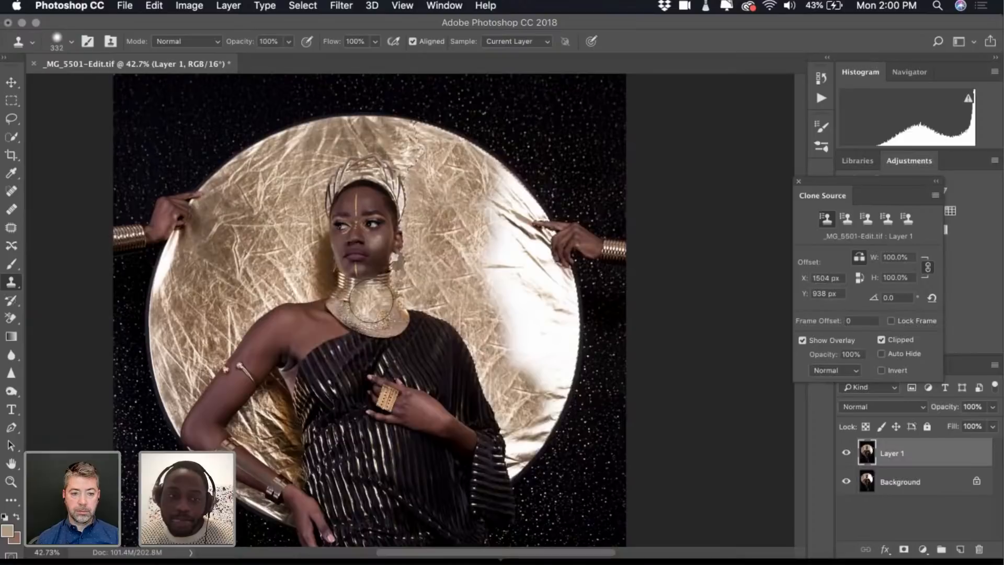
pyautogui.scroll(-1, 371, 302)
pyautogui.keyDown('alt'); pyautogui.click(176, 366); pyautogui.keyUp('alt')
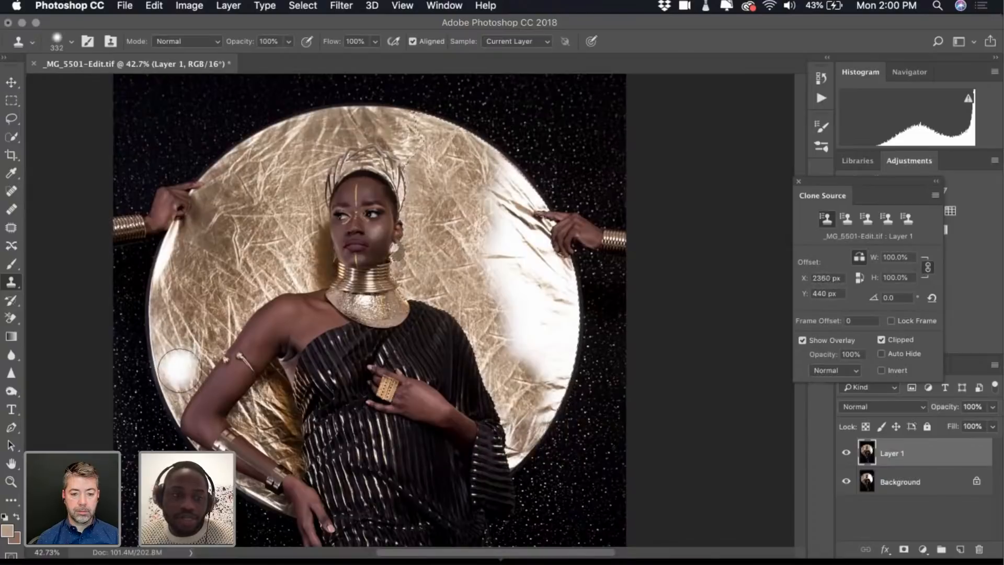
# Reduce the clone brush size to 194 px
pyautogui.click(64, 40)
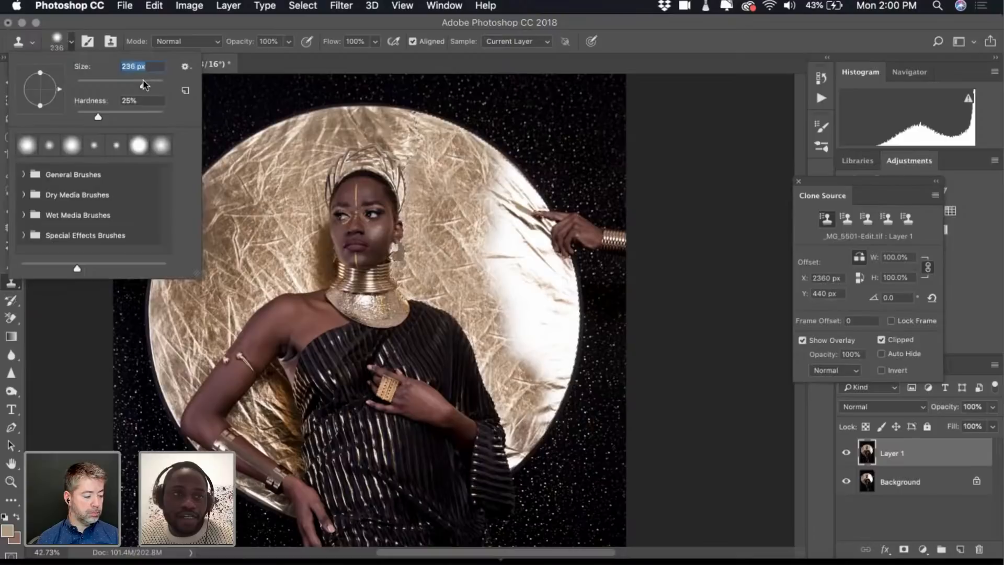
pyautogui.moveTo(143, 80); pyautogui.dragTo(136, 80)
pyautogui.press('Return')
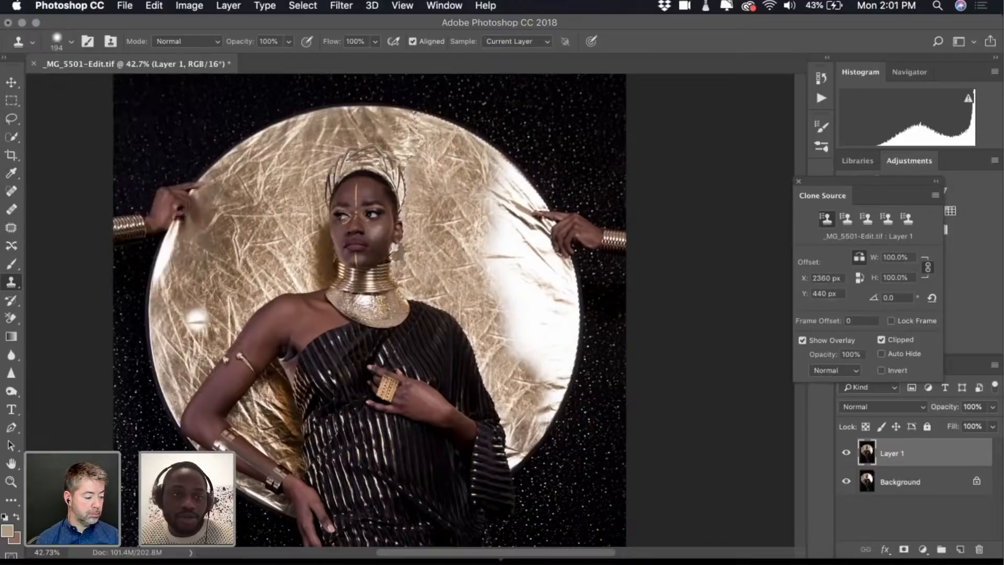
# Set the clone brush size to 348 px and clone texture from the disc's left edge onto its lower-right edge
pyautogui.click(60, 42)
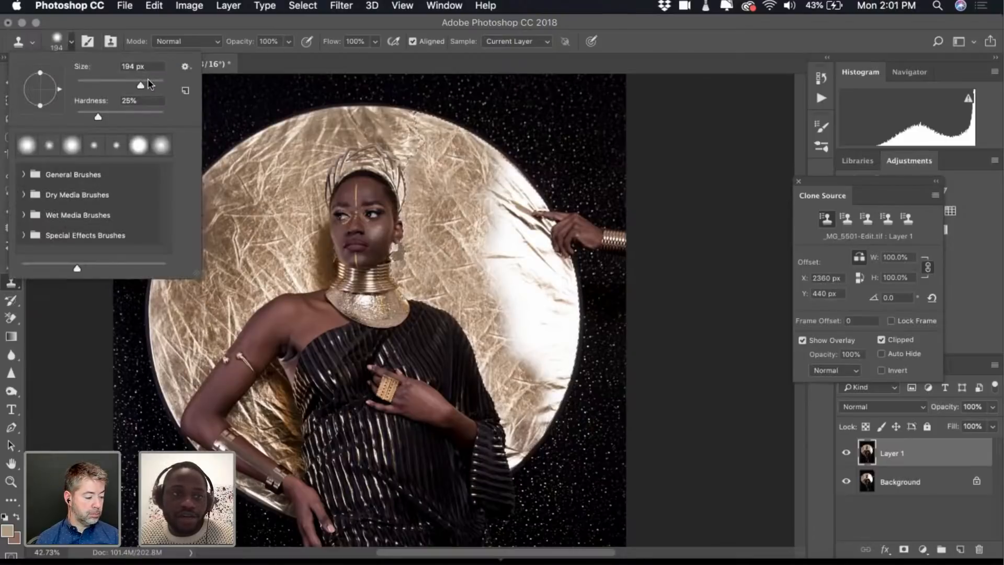
pyautogui.moveTo(139, 81); pyautogui.dragTo(147, 80)
pyautogui.press('Return')
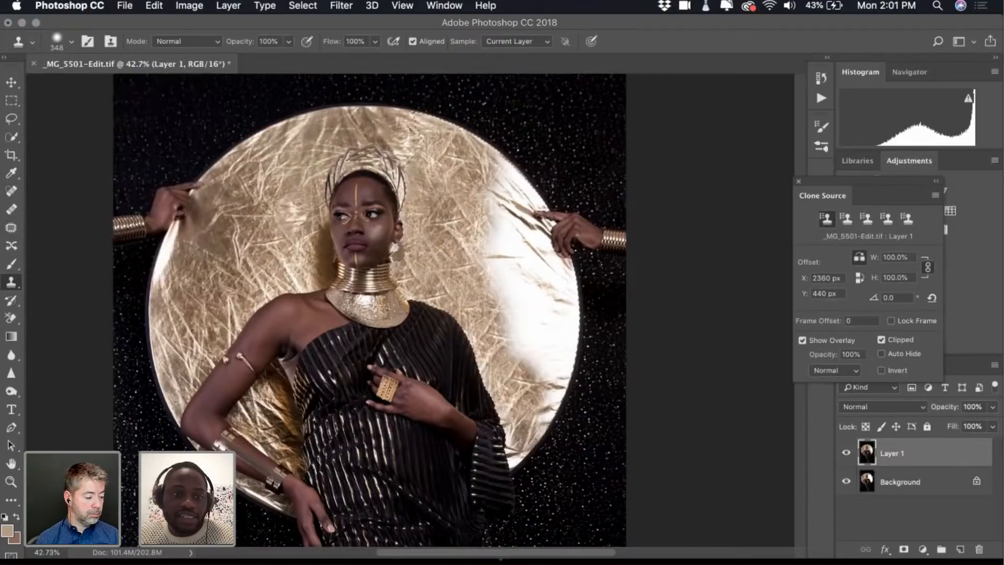
pyautogui.keyDown('alt'); pyautogui.click(165, 333); pyautogui.keyUp('alt')
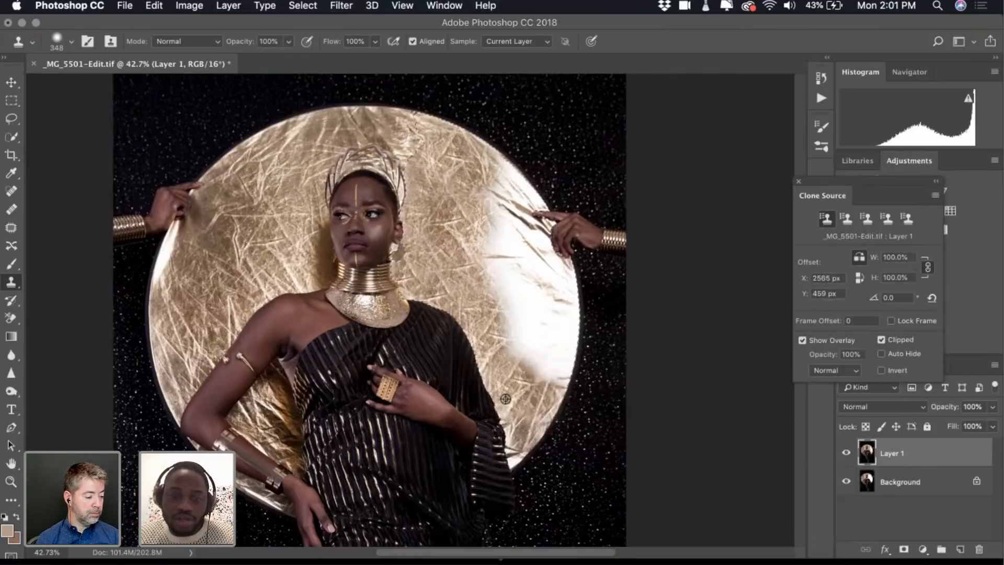
pyautogui.keyDown('alt'); pyautogui.click(176, 346); pyautogui.keyUp('alt')
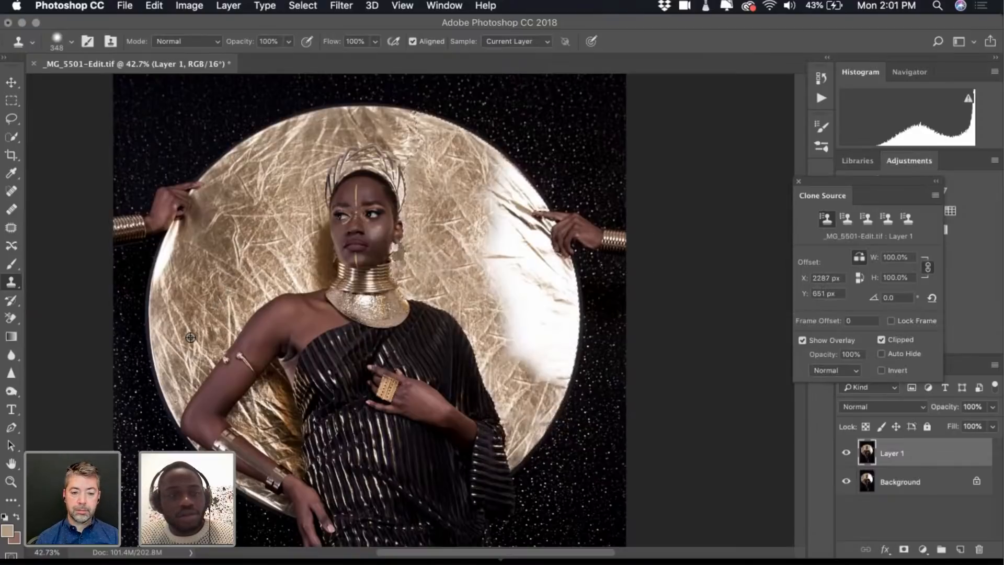
# Clone gold texture from the disc's middle left and upper left over the lower half of the remaining glare
pyautogui.keyDown('alt'); pyautogui.click(269, 258); pyautogui.keyUp('alt')
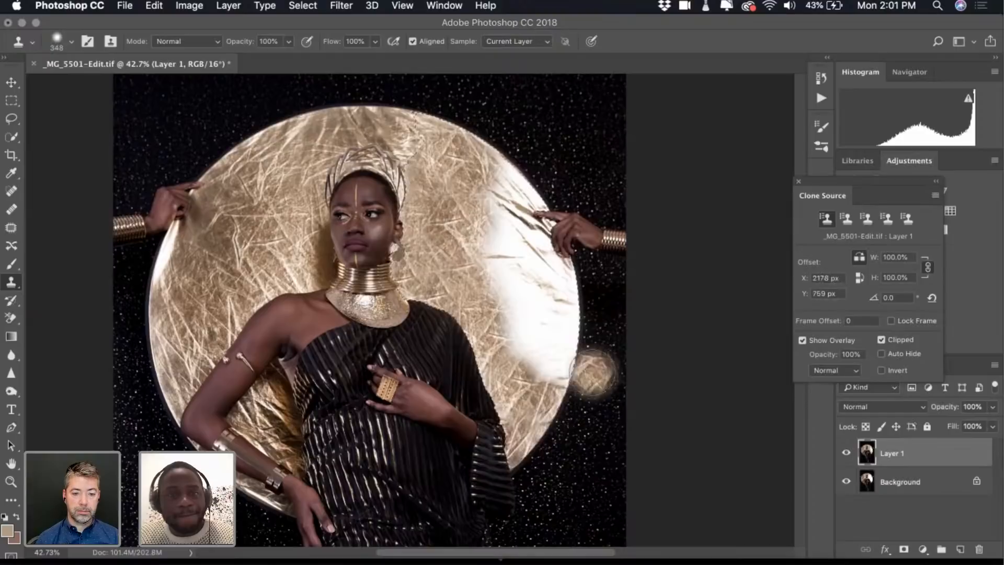
pyautogui.keyDown('alt'); pyautogui.click(265, 260); pyautogui.keyUp('alt')
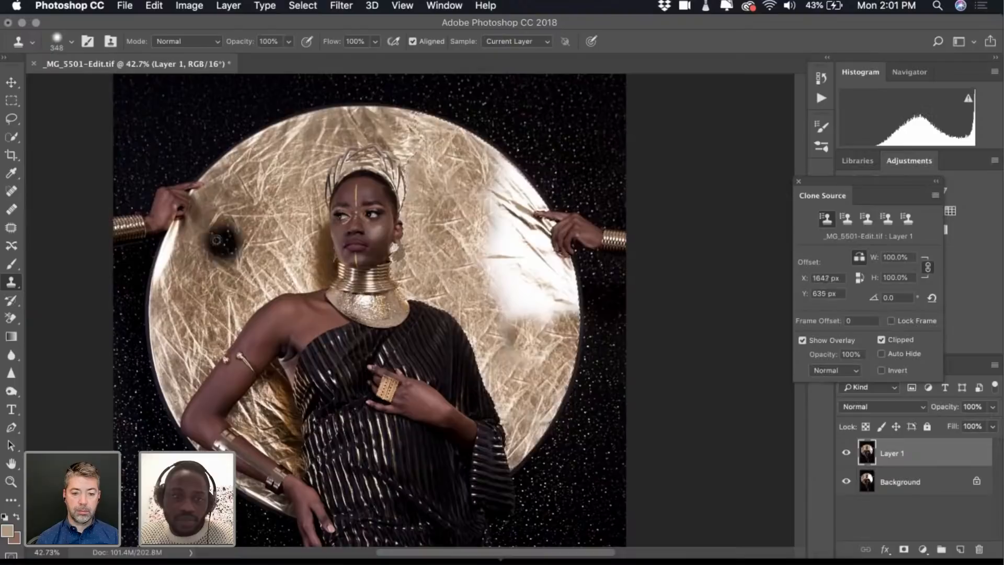
pyautogui.keyDown('alt'); pyautogui.click(294, 172); pyautogui.keyUp('alt')
pyautogui.moveTo(527, 325); pyautogui.dragTo(557, 314)
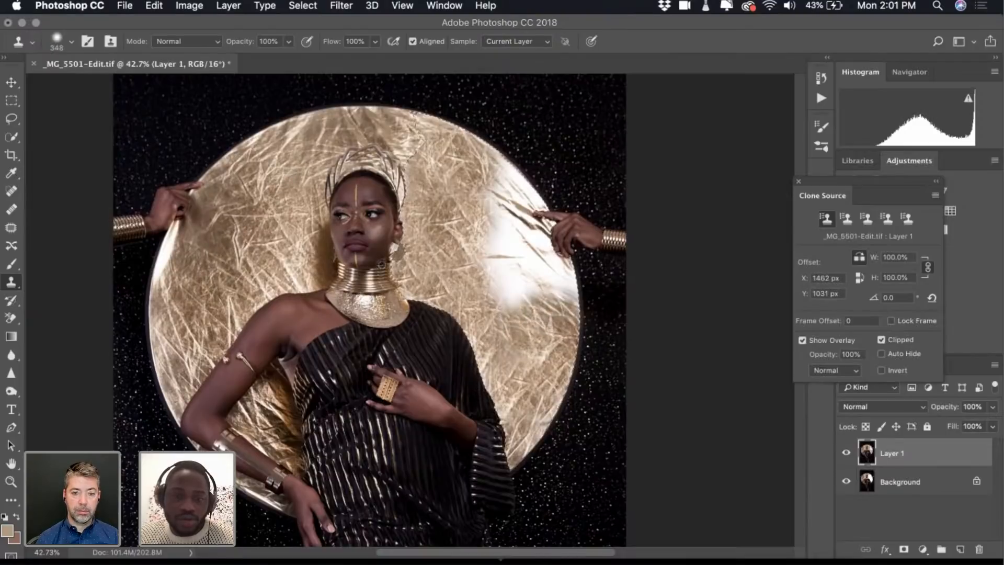
# Clone gold texture from the left half of the disc over the lower part of the remaining glare, below the right-side hand
pyautogui.keyDown('alt'); pyautogui.click(296, 267); pyautogui.keyUp('alt')
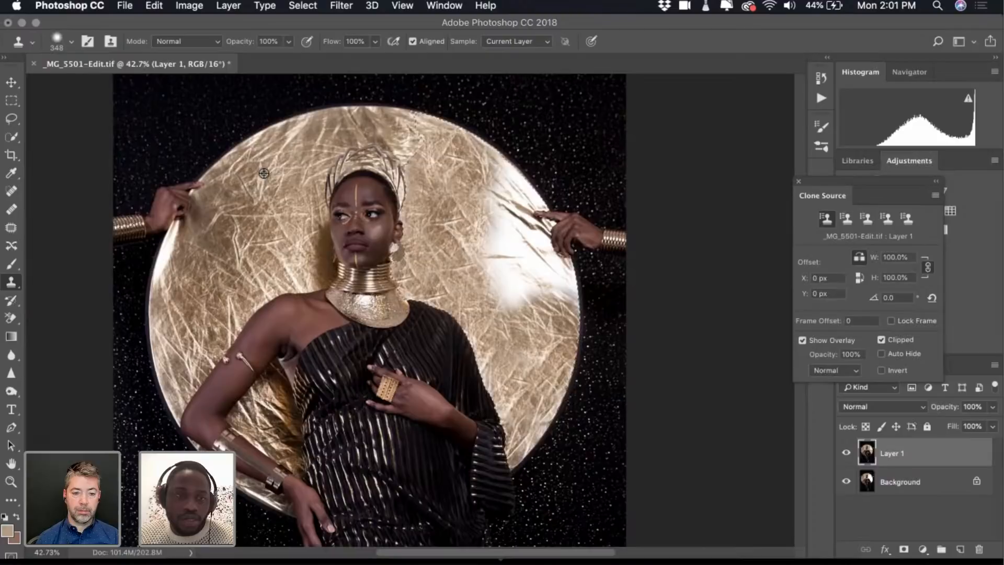
pyautogui.moveTo(570, 299); pyautogui.dragTo(563, 281)
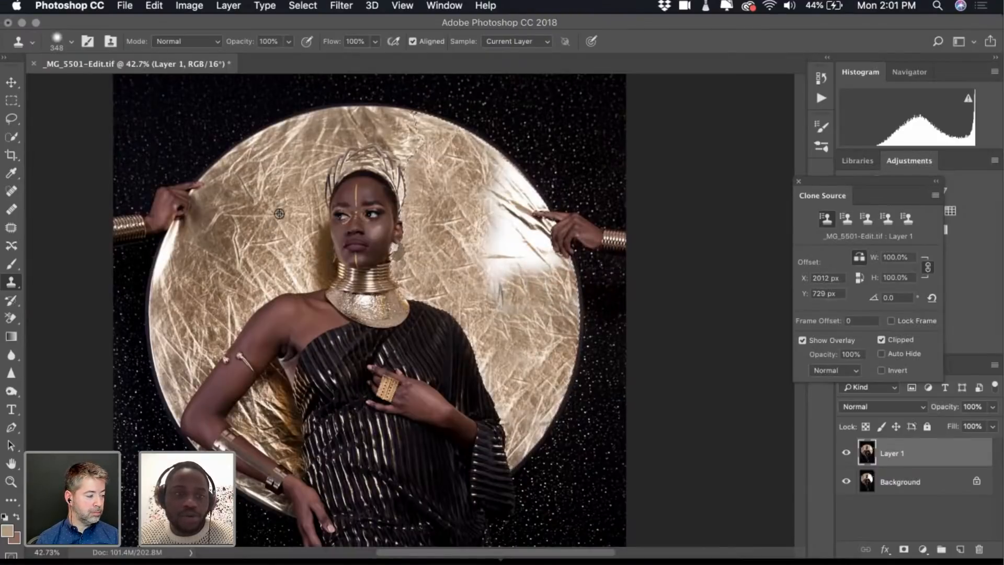
pyautogui.keyDown('alt'); pyautogui.click(260, 244); pyautogui.keyUp('alt')
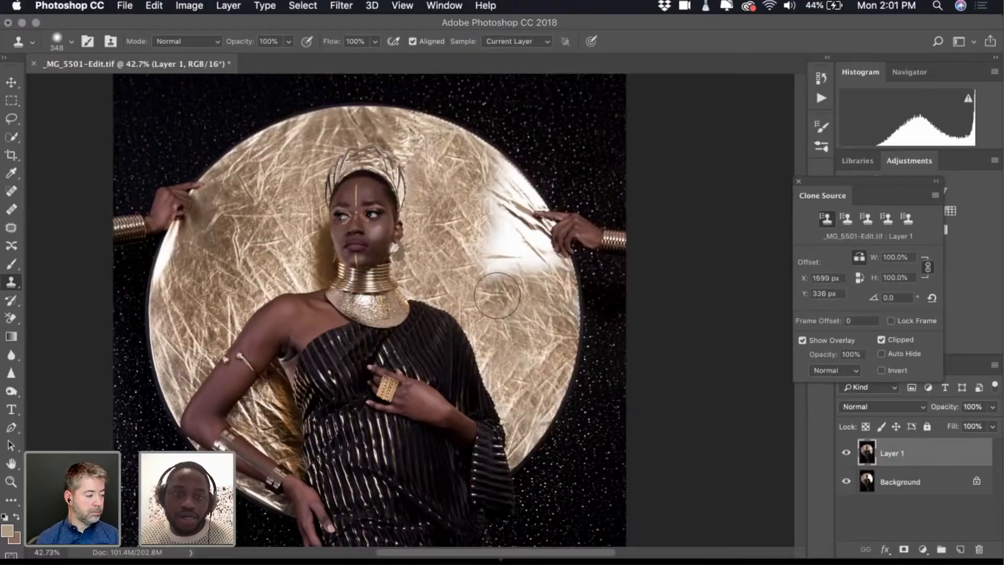
pyautogui.click(502, 294)
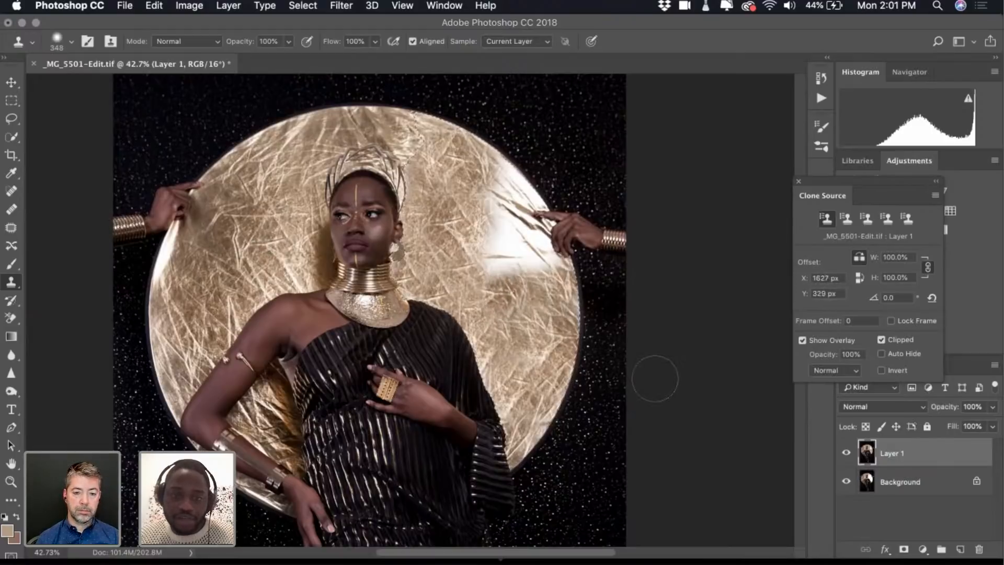
# Clone gold texture from the disc's upper left over the glare beside the fingers at its right edge
pyautogui.keyDown('alt'); pyautogui.click(523, 332); pyautogui.keyUp('alt')
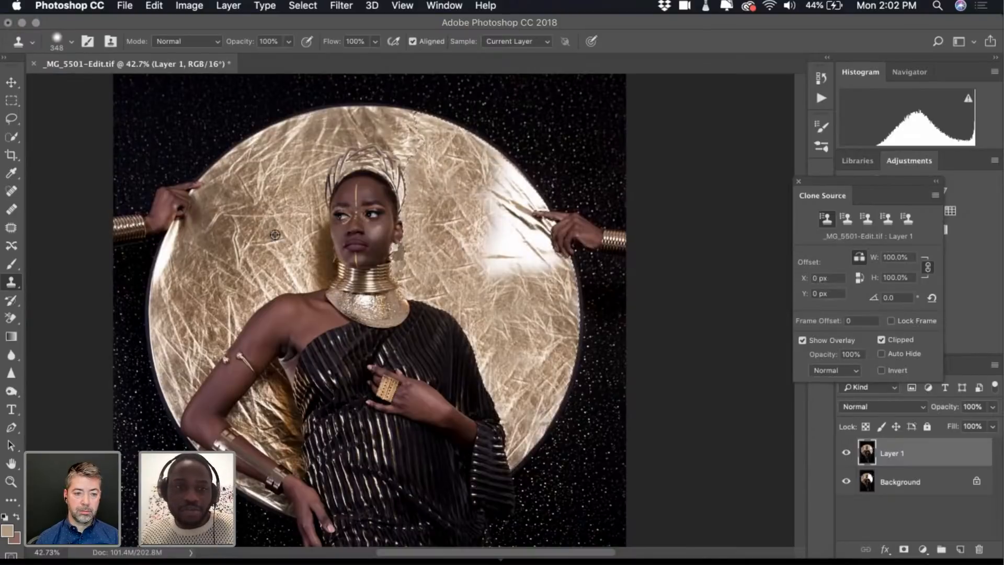
pyautogui.keyDown('alt'); pyautogui.click(245, 186); pyautogui.keyUp('alt')
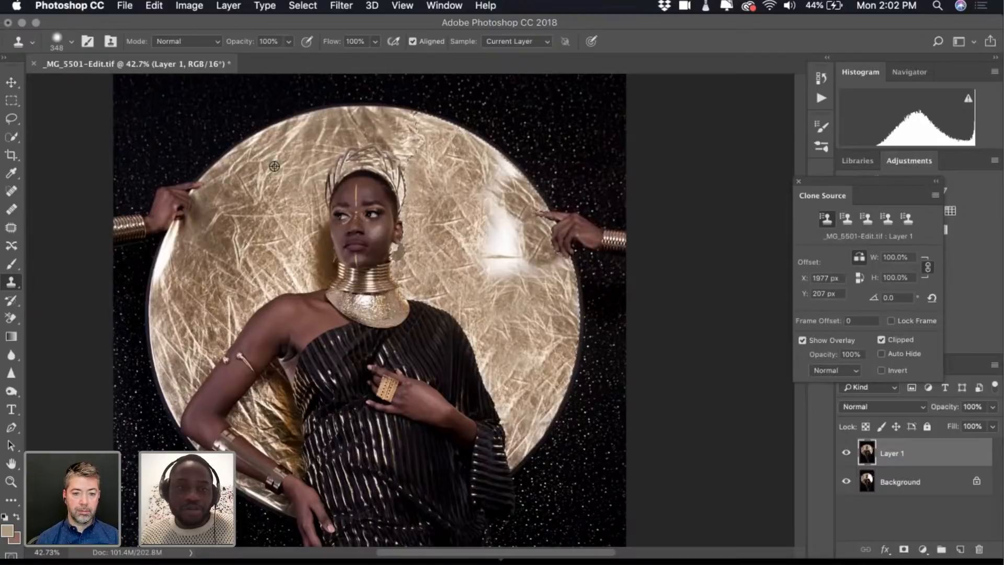
pyautogui.keyDown('alt'); pyautogui.click(263, 178); pyautogui.keyUp('alt')
pyautogui.click(563, 276)
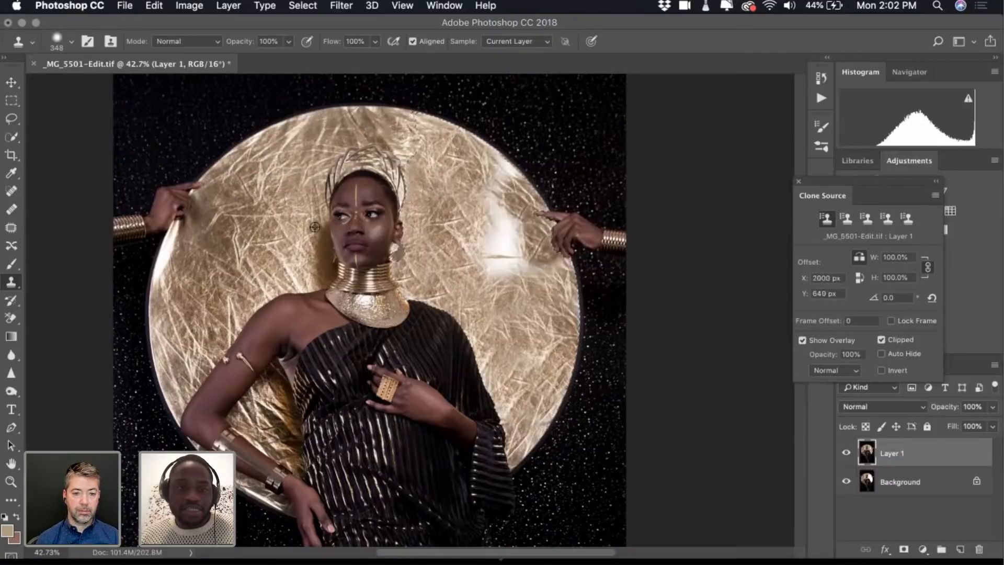
pyautogui.keyDown('alt'); pyautogui.click(255, 265); pyautogui.keyUp('alt')
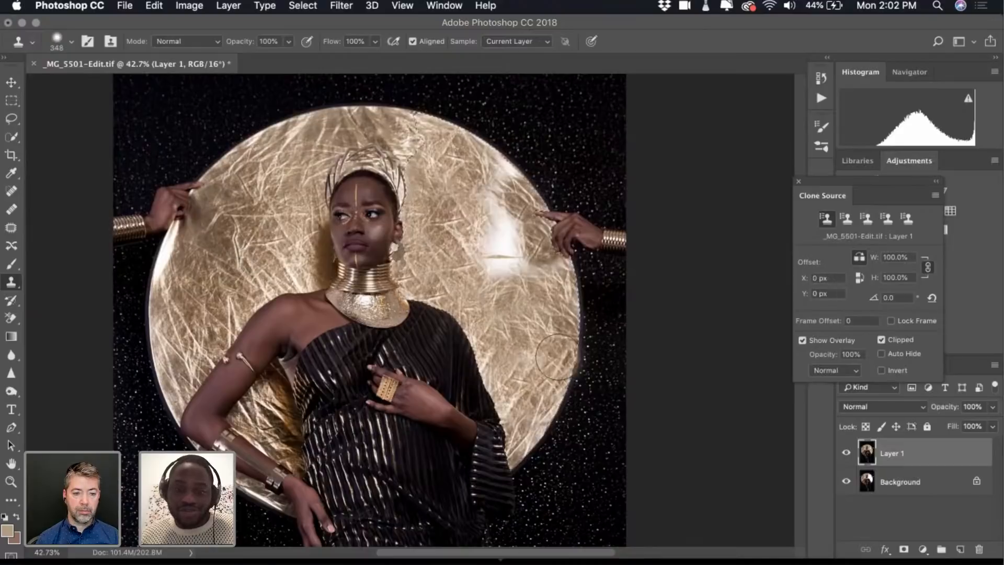
pyautogui.click(498, 268)
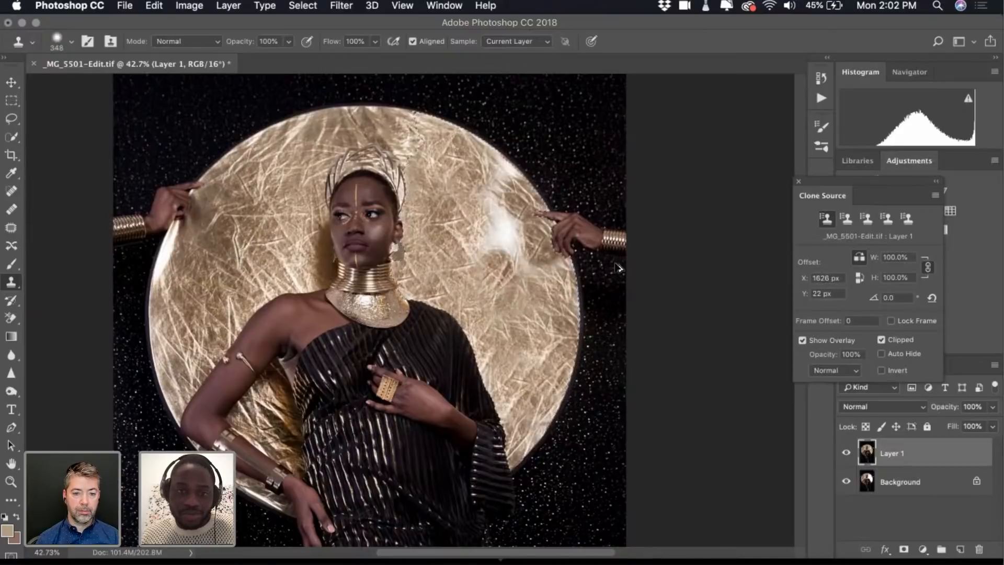
pyautogui.press('super+z')
# Clone gold texture from beside the face over the remaining central glare patch, and set the clone brush size to 460 px
pyautogui.keyDown('alt'); pyautogui.click(288, 238); pyautogui.keyUp('alt')
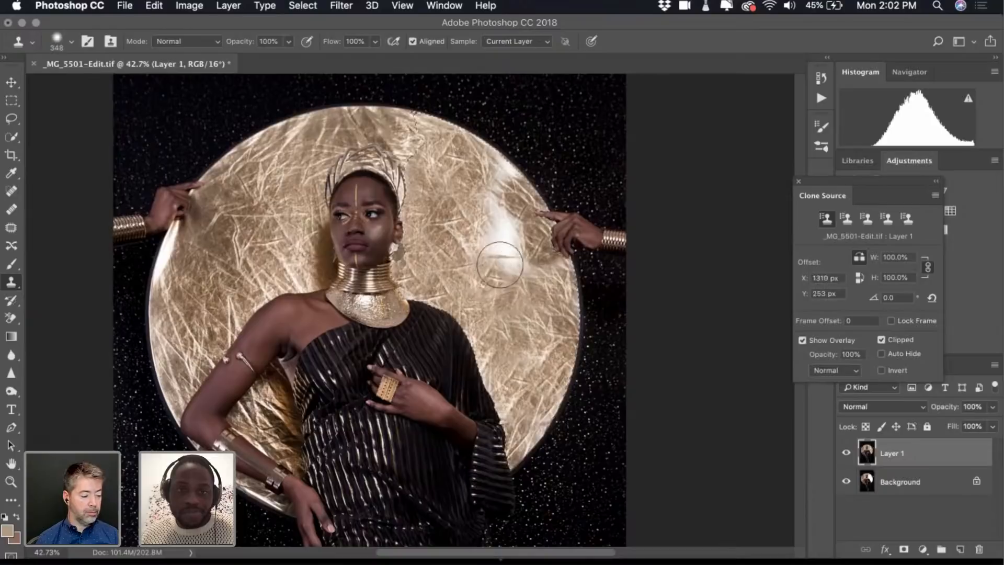
pyautogui.moveTo(501, 264); pyautogui.dragTo(497, 216)
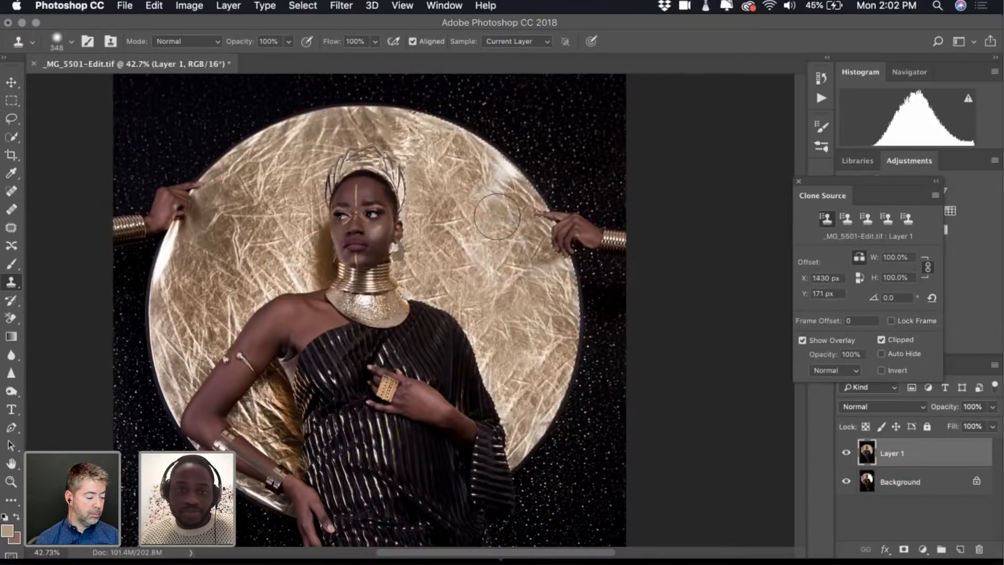
pyautogui.keyDown('alt'); pyautogui.click(272, 194); pyautogui.keyUp('alt')
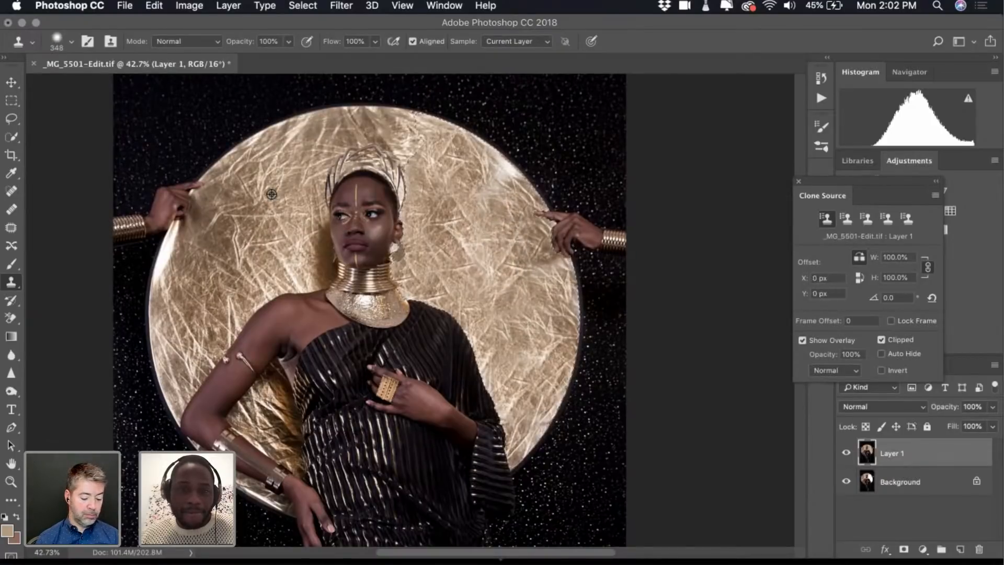
pyautogui.click(72, 41)
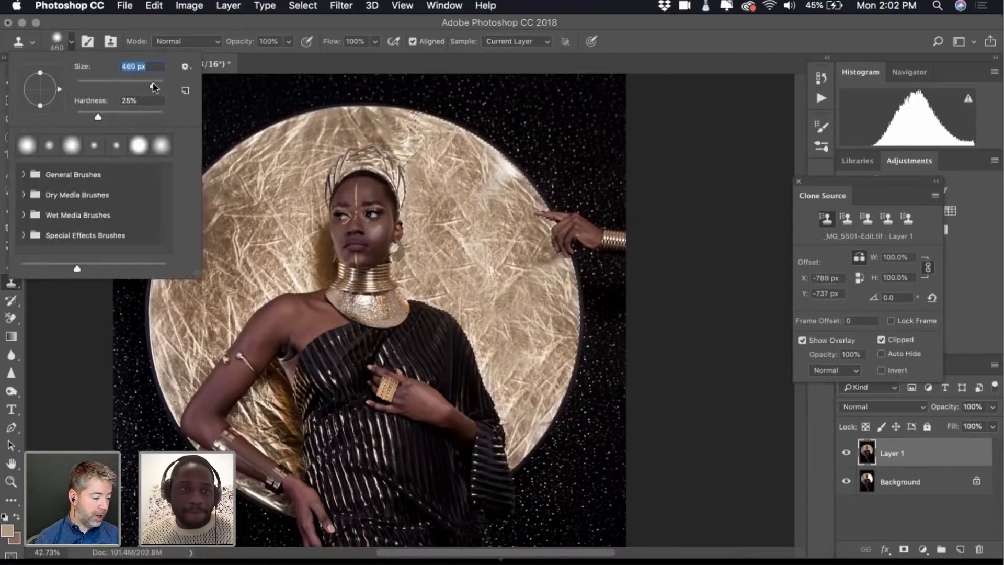
pyautogui.press('Return')
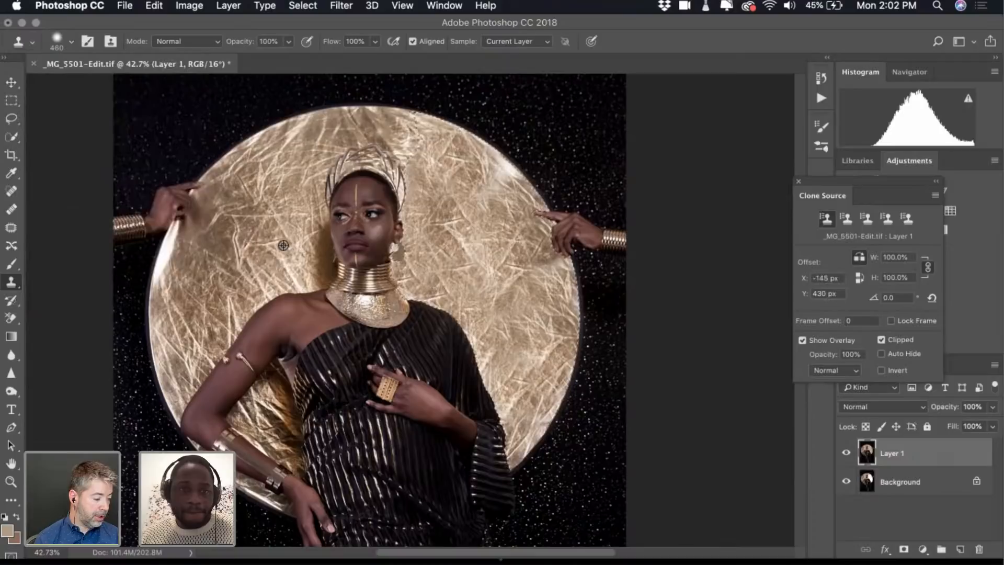
pyautogui.keyDown('alt'); pyautogui.click(284, 227); pyautogui.keyUp('alt')
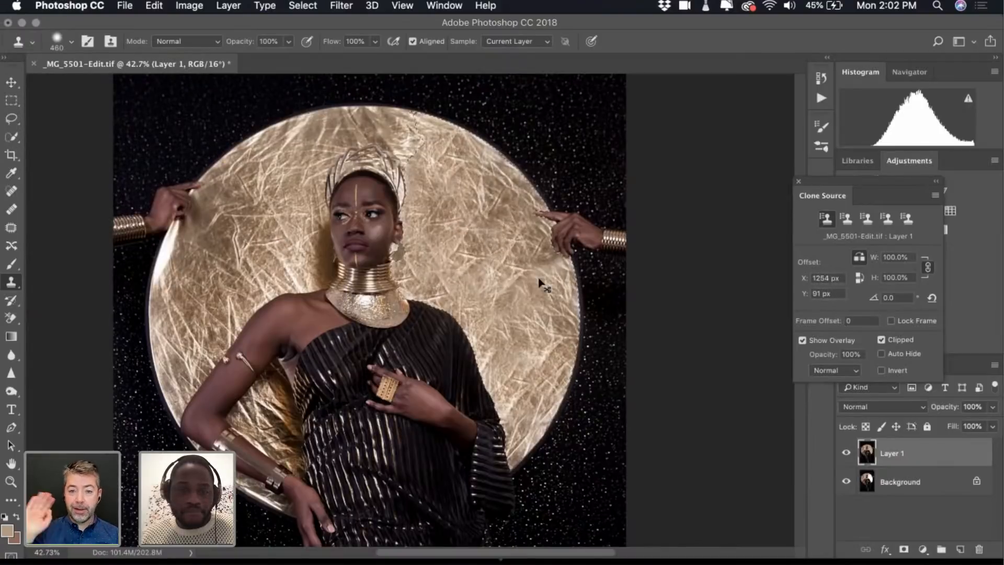
pyautogui.press('alt+super+z')
pyautogui.press('alt+super+z')
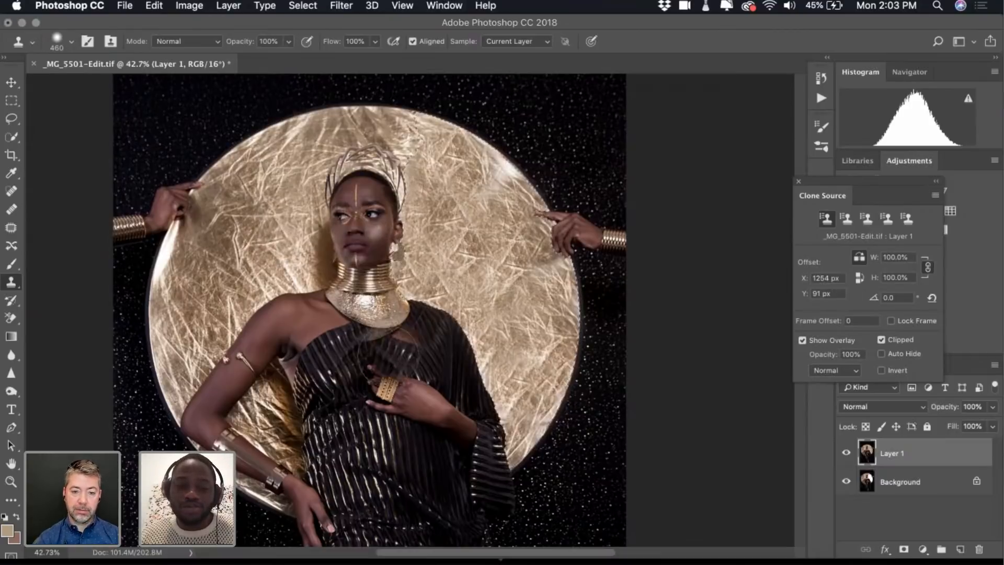
# Clone gold texture from the disc's upper left over the bright patch along its upper-right edge
pyautogui.keyDown('alt'); pyautogui.click(269, 183); pyautogui.keyUp('alt')
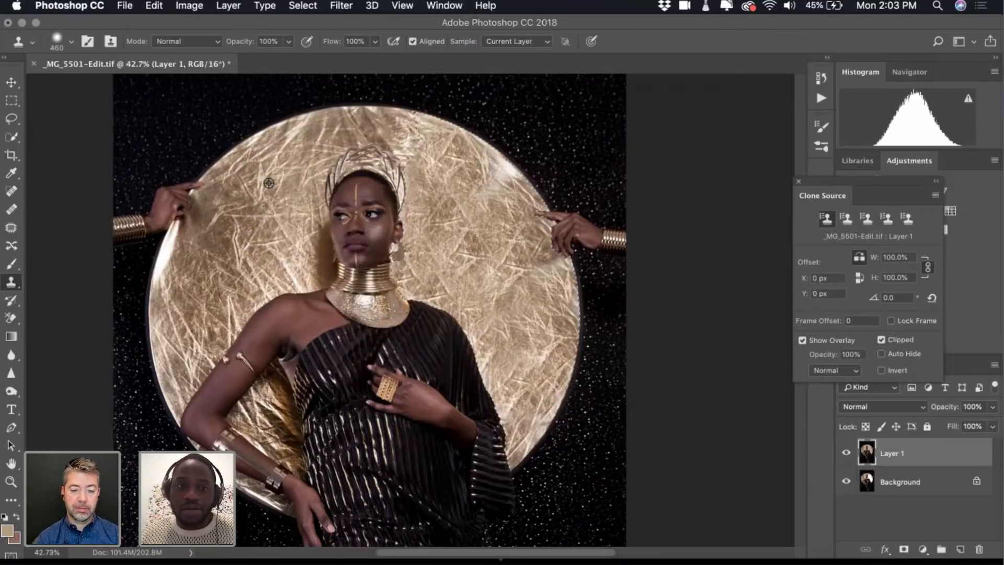
pyautogui.click(490, 181)
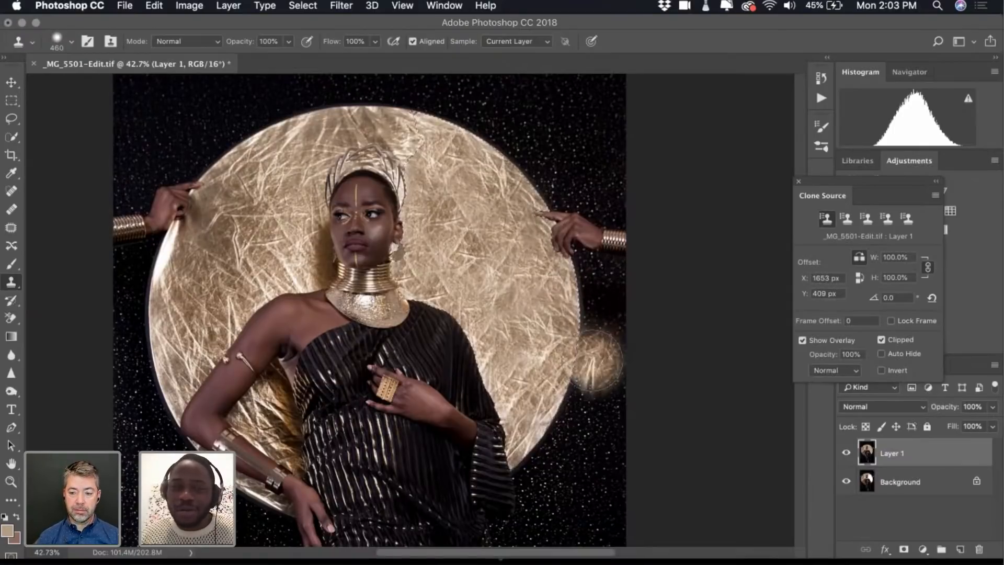
pyautogui.keyDown('alt'); pyautogui.click(285, 180); pyautogui.keyUp('alt')
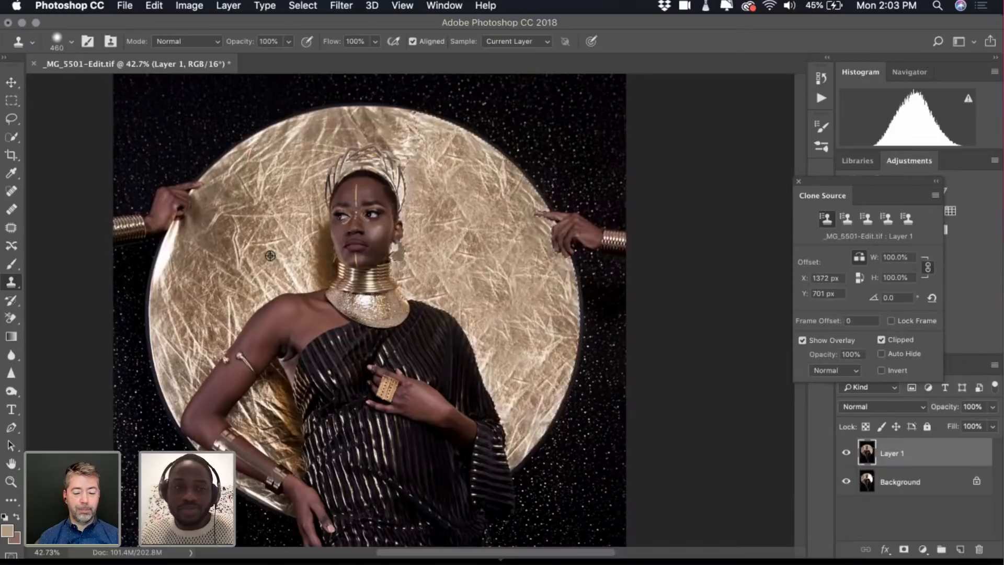
# Resample gold texture from the disc's middle left and set the clone brush hardness to 38%
pyautogui.keyDown('alt'); pyautogui.click(284, 236); pyautogui.keyUp('alt')
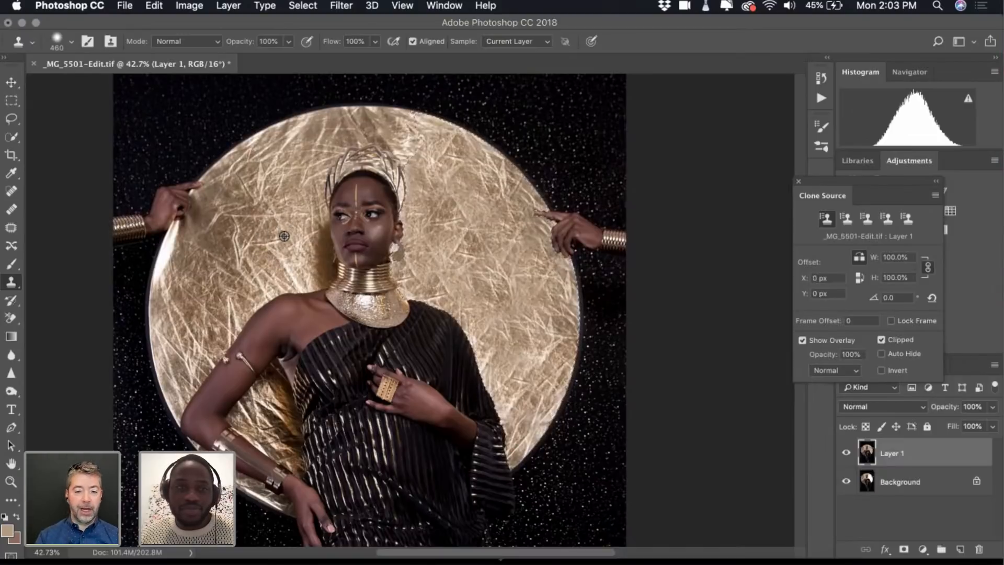
pyautogui.click(71, 41)
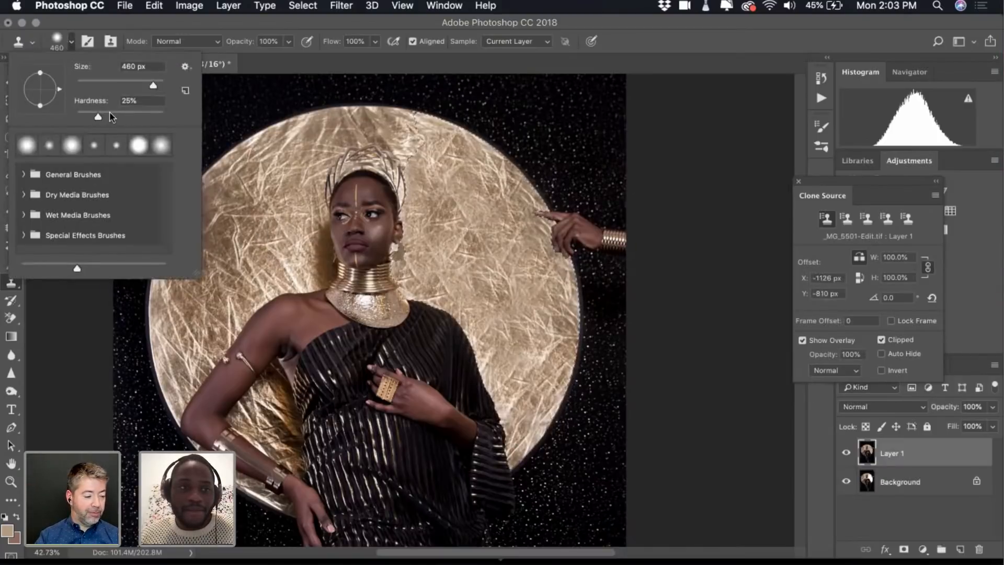
pyautogui.click(68, 42)
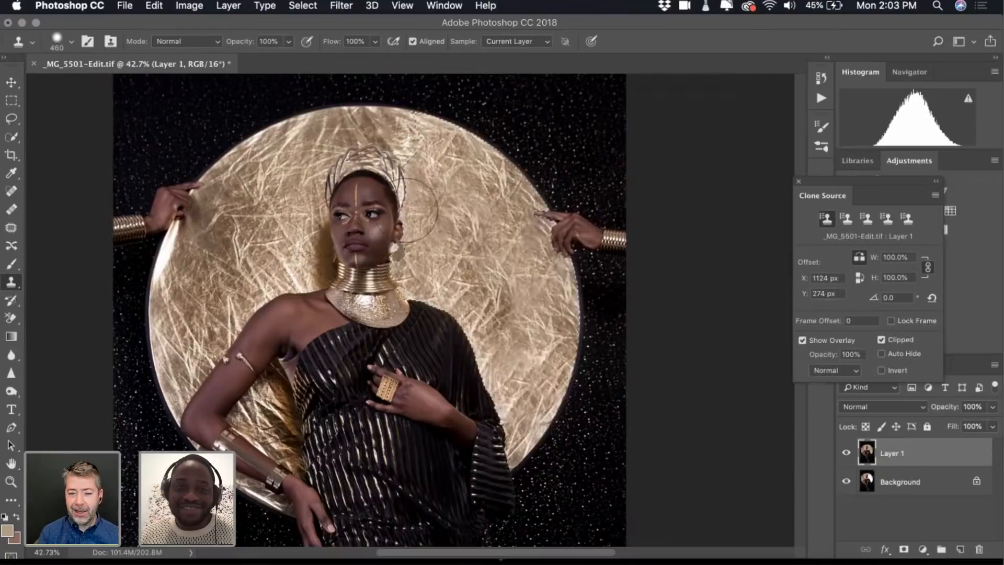
# Clone more gold texture onto the right half of the disc and clear the selection
pyautogui.keyDown('alt'); pyautogui.click(288, 209); pyautogui.keyUp('alt')
pyautogui.click(467, 315)
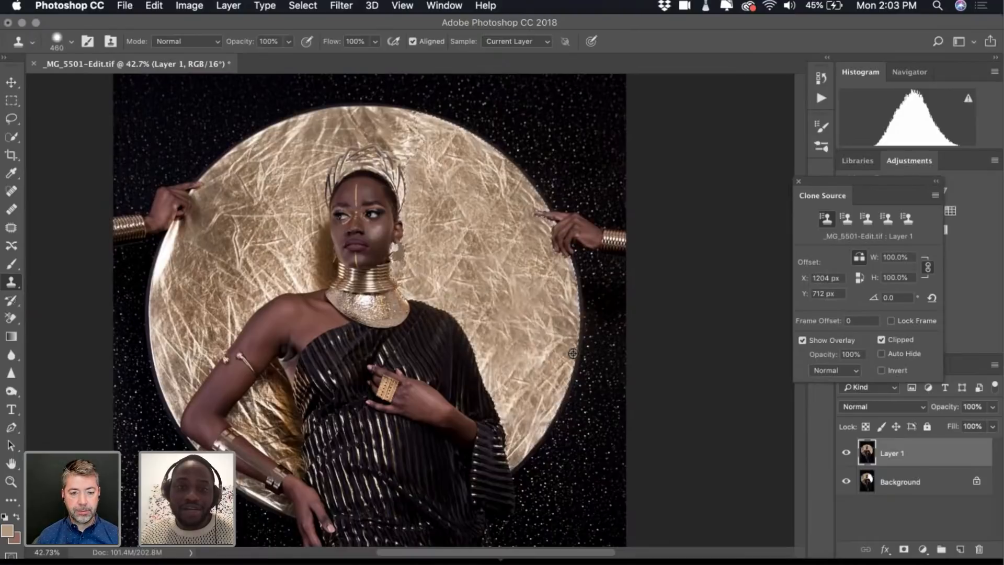
pyautogui.keyDown('alt'); pyautogui.click(471, 207); pyautogui.keyUp('alt')
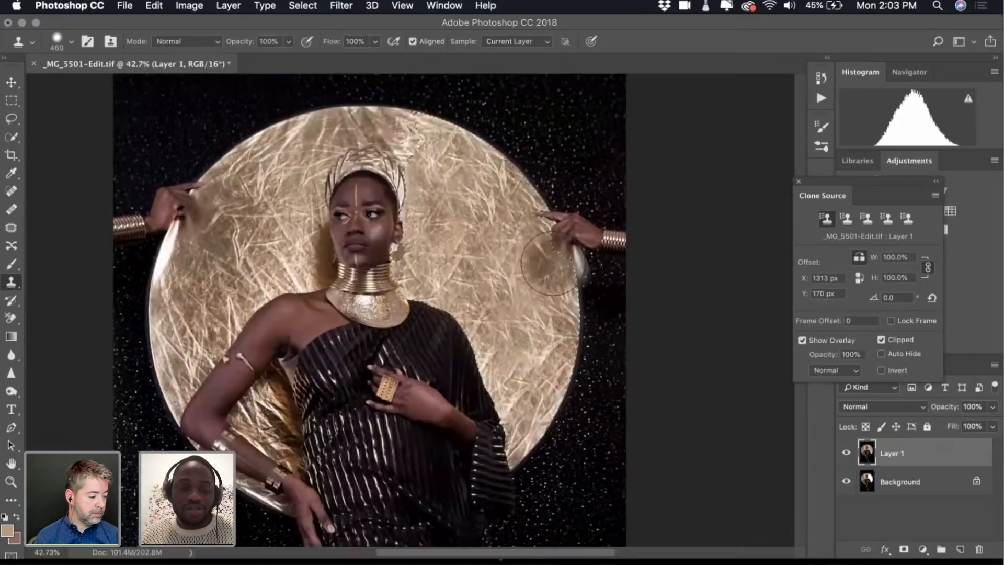
pyautogui.press('super+d')
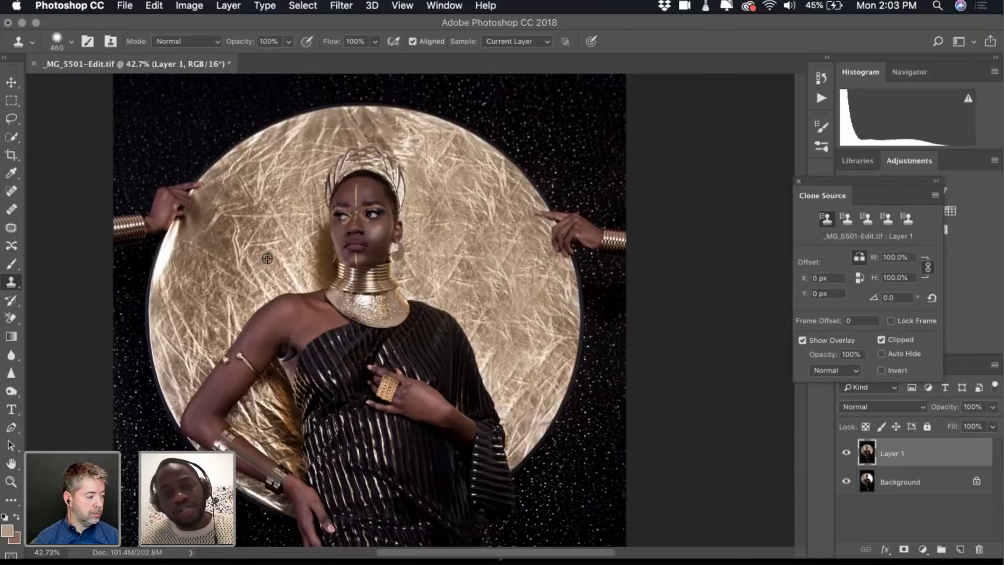
# Clone gold texture from left of the neck over the smooth area in the disc's lower right
pyautogui.keyDown('alt'); pyautogui.click(280, 239); pyautogui.keyUp('alt')
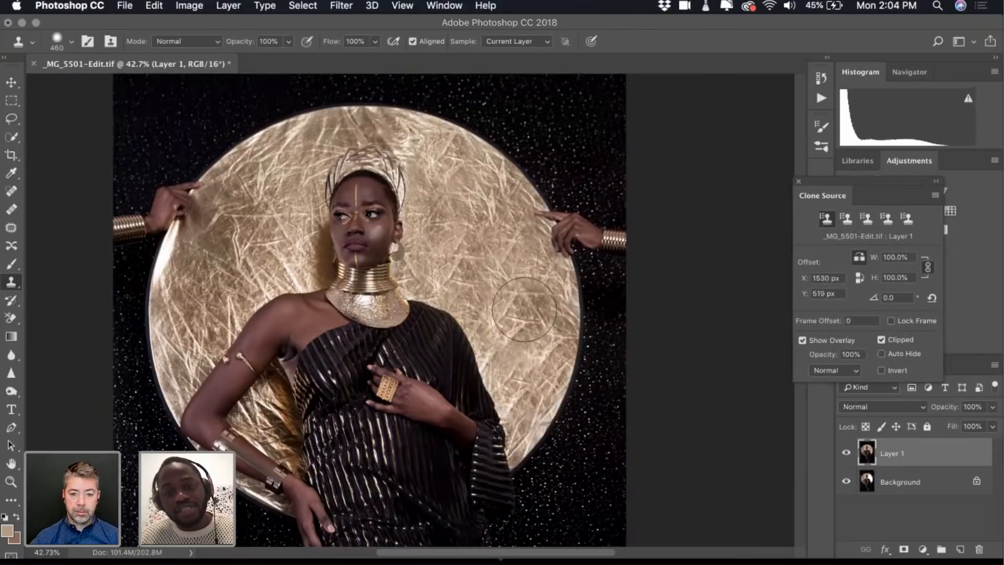
pyautogui.moveTo(525, 311)
pyautogui.mouseDown()
pyautogui.moveTo(570, 350)
pyautogui.moveTo(526, 333)
pyautogui.mouseUp()
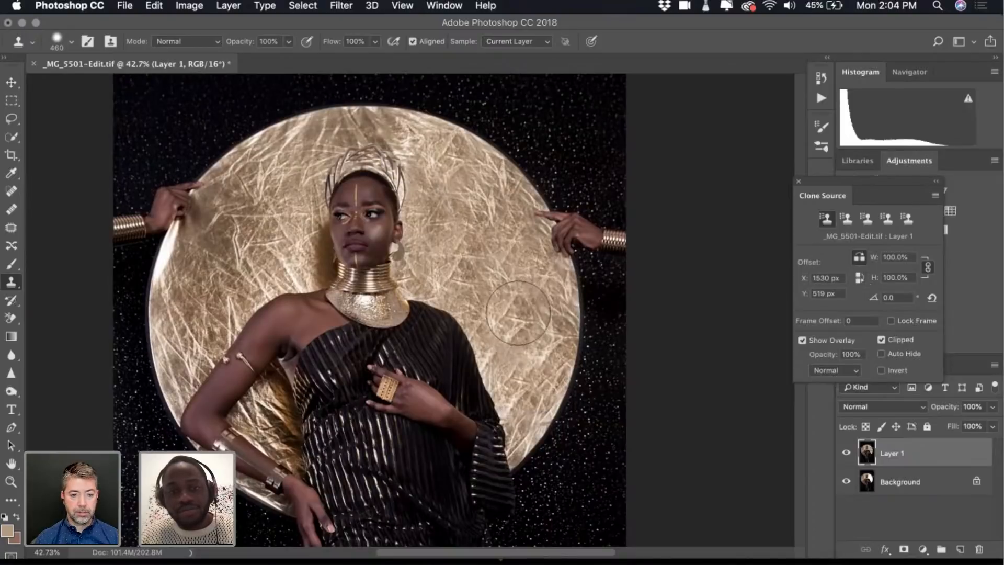
pyautogui.keyDown('alt'); pyautogui.click(282, 241); pyautogui.keyUp('alt')
pyautogui.moveTo(544, 330); pyautogui.dragTo(512, 316)
pyautogui.click(510, 315)
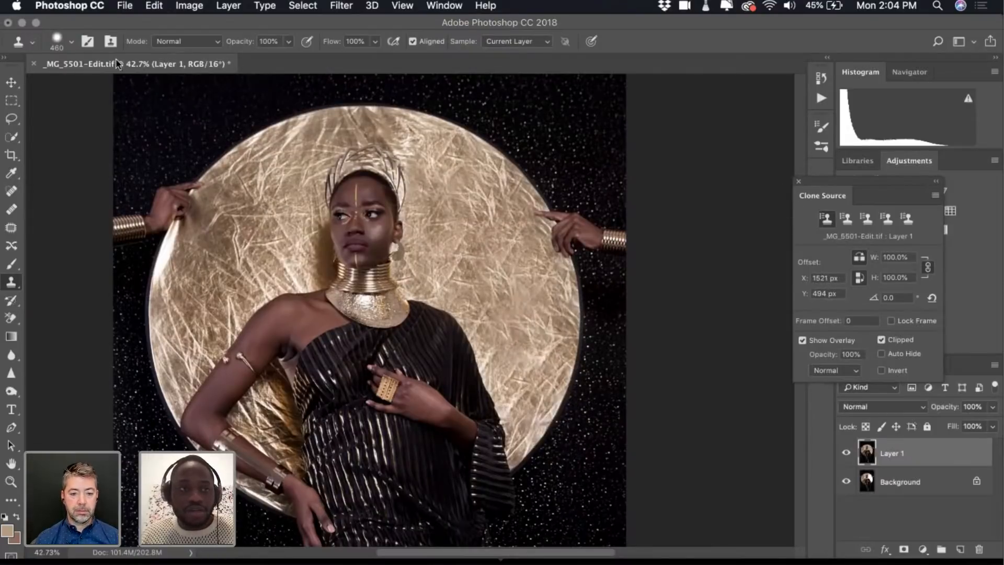
# Set the clone brush size to 600 px
pyautogui.click(65, 47)
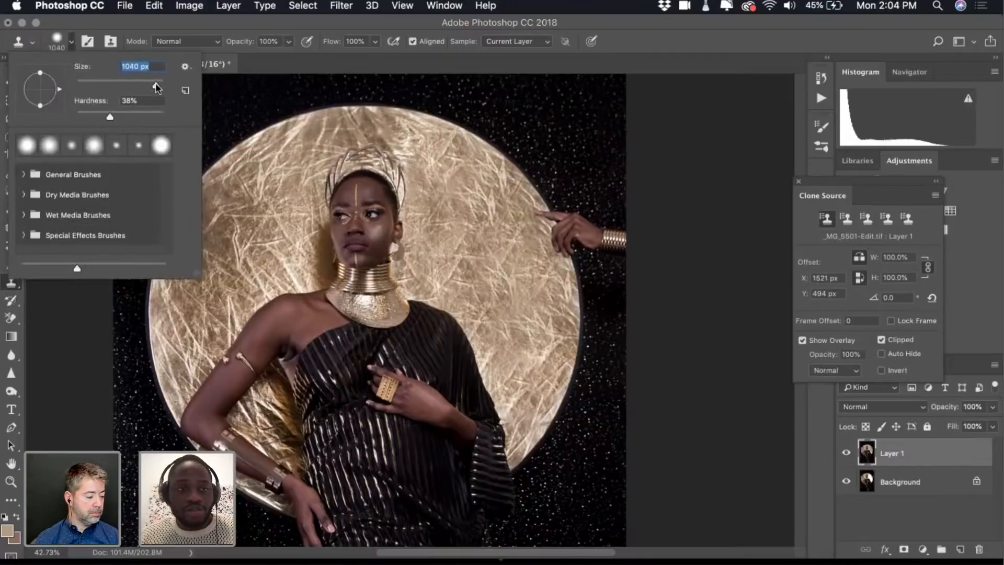
pyautogui.write('508')
pyautogui.press('Return')
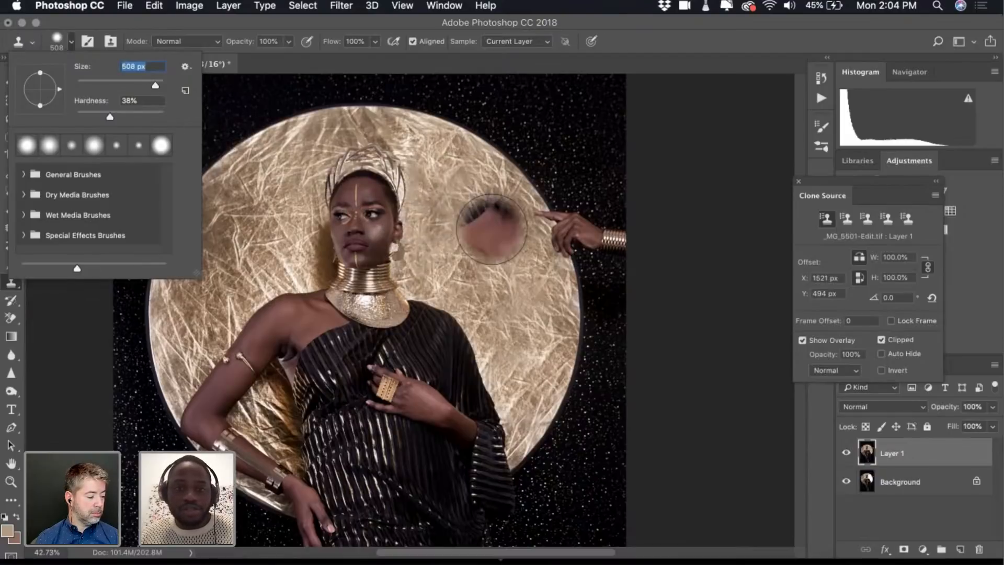
pyautogui.write('600')
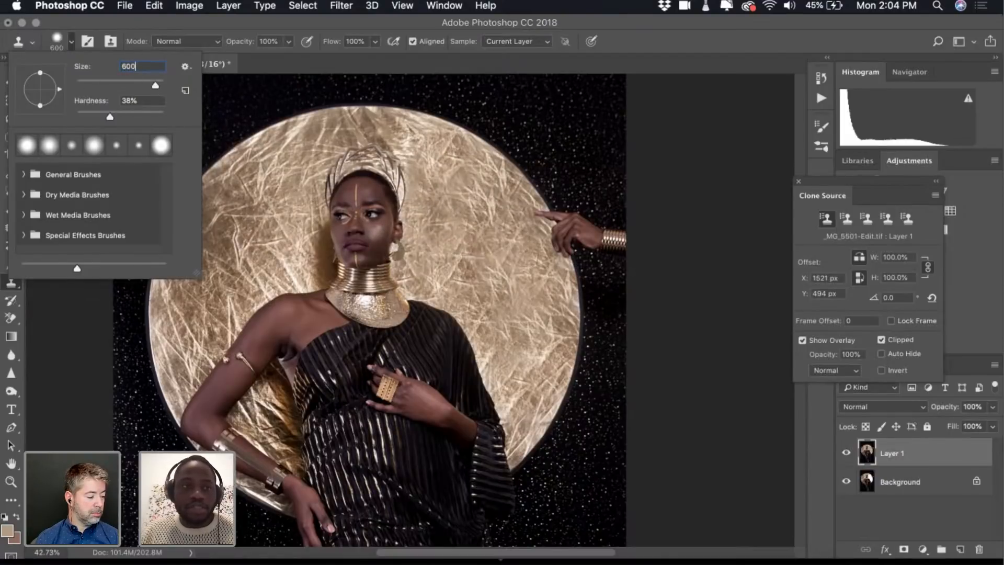
pyautogui.press('Return')
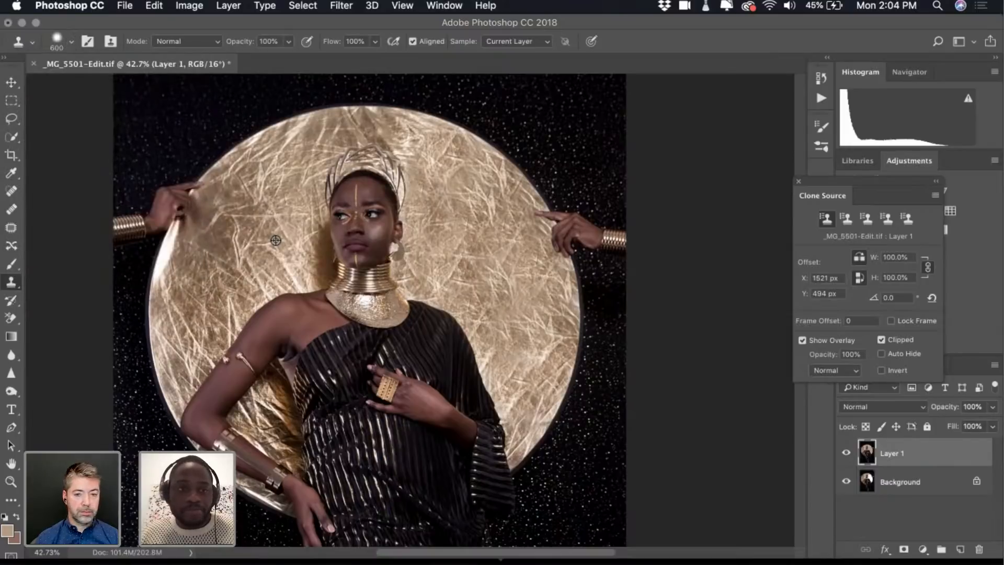
# Clone texture from the disc's middle left onto its right half with the larger brush, and reduce the brush hardness to 12%
pyautogui.keyDown('alt'); pyautogui.click(276, 240); pyautogui.keyUp('alt')
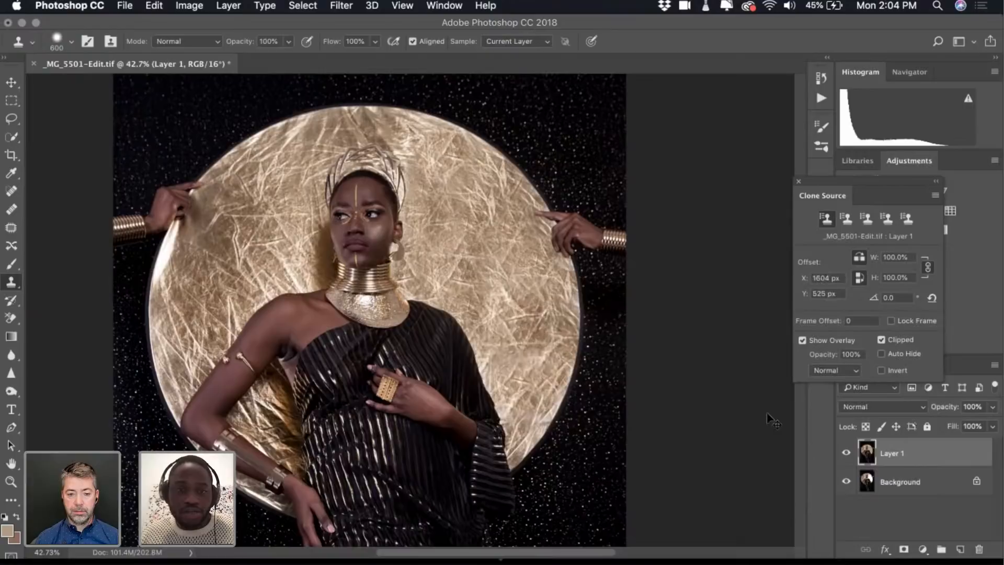
pyautogui.click(66, 49)
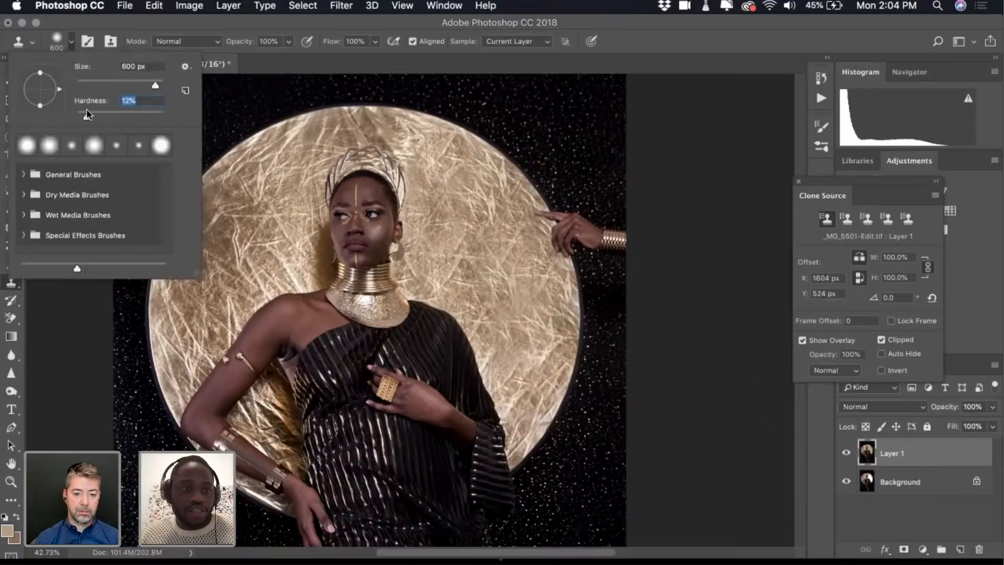
pyautogui.press('Return')
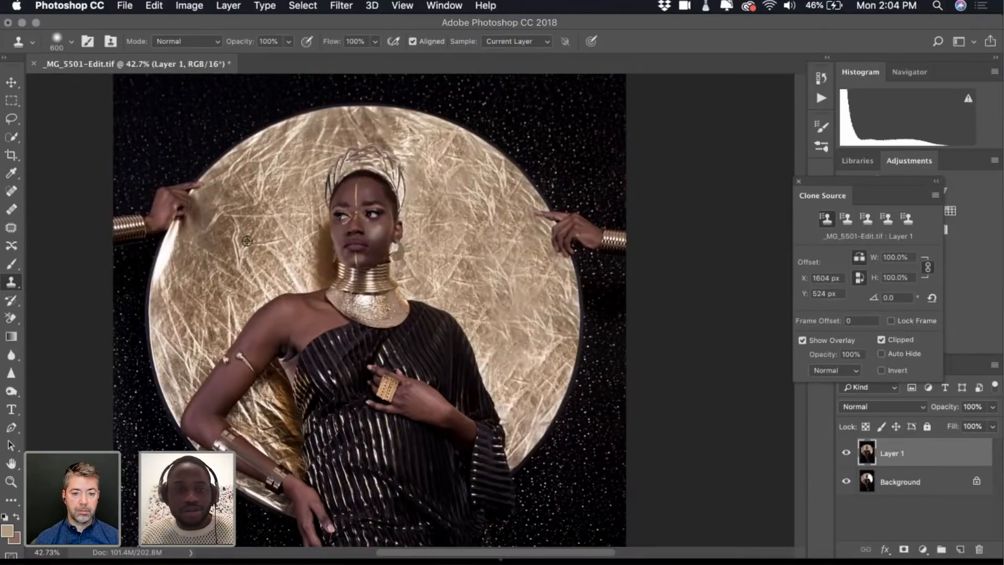
# Clone gold texture from left of the face onto the disc's upper right, undoing the stroke that picks up dark background
pyautogui.keyDown('alt'); pyautogui.click(284, 238); pyautogui.keyUp('alt')
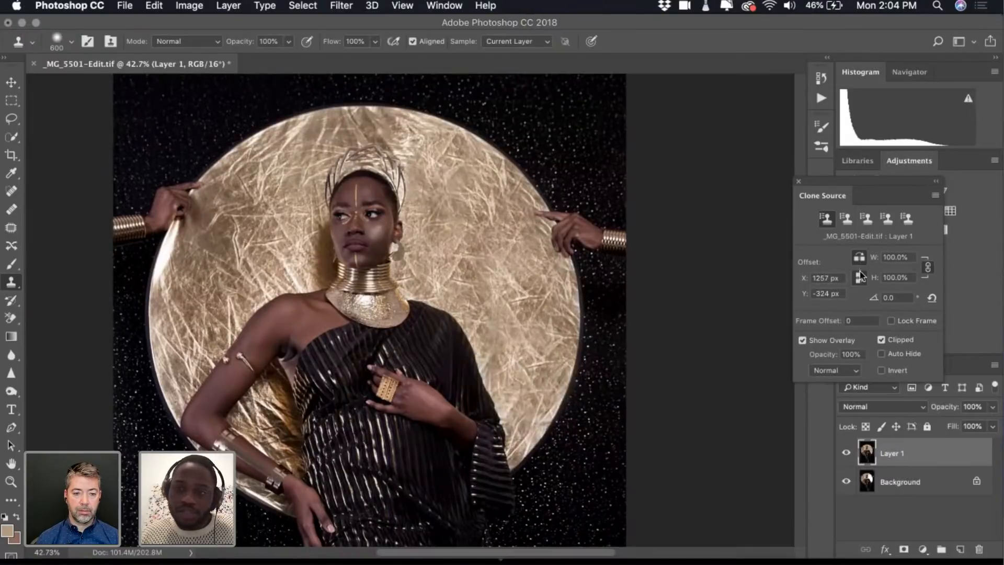
pyautogui.keyDown('alt'); pyautogui.click(279, 241); pyautogui.keyUp('alt')
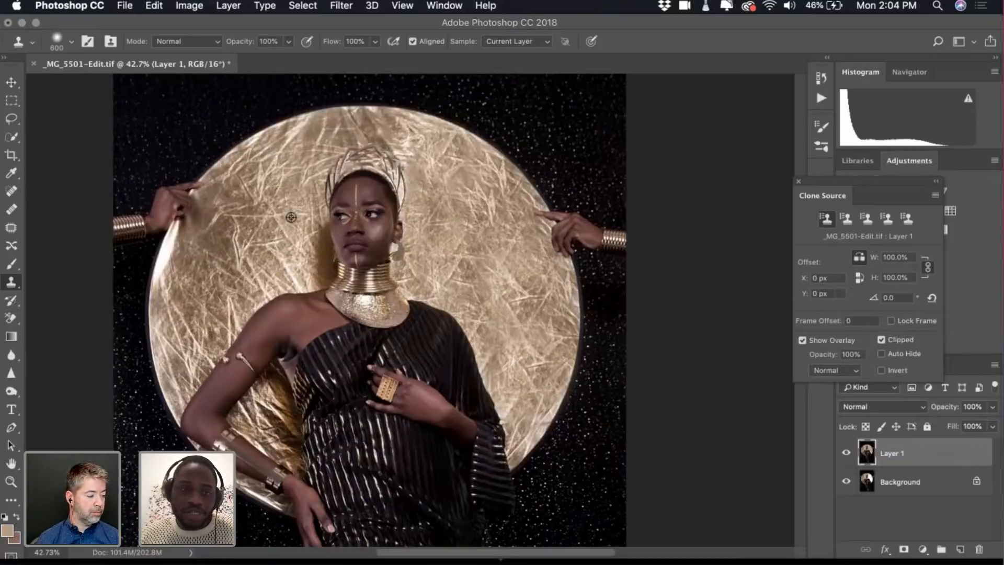
pyautogui.click(457, 189)
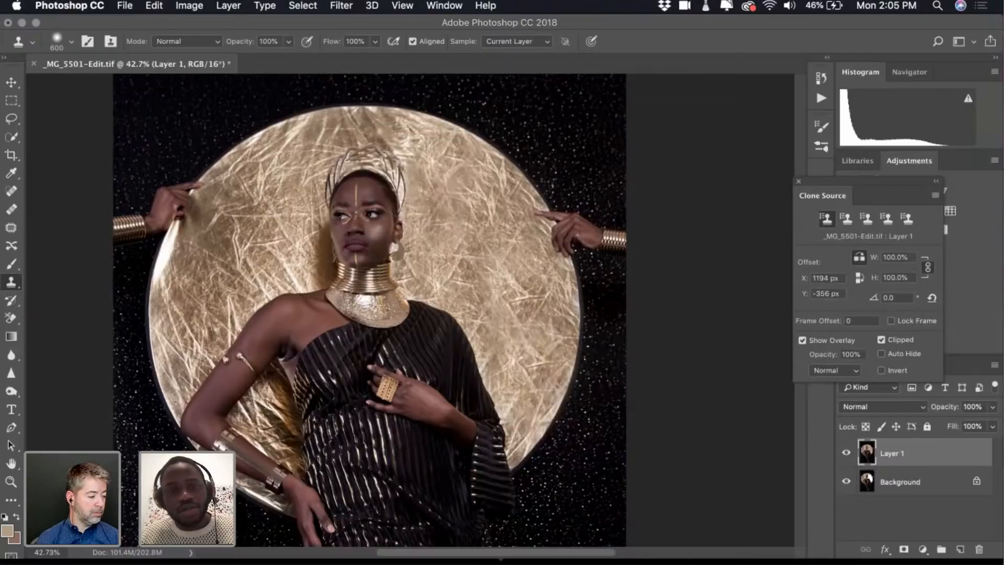
pyautogui.press('super+z')
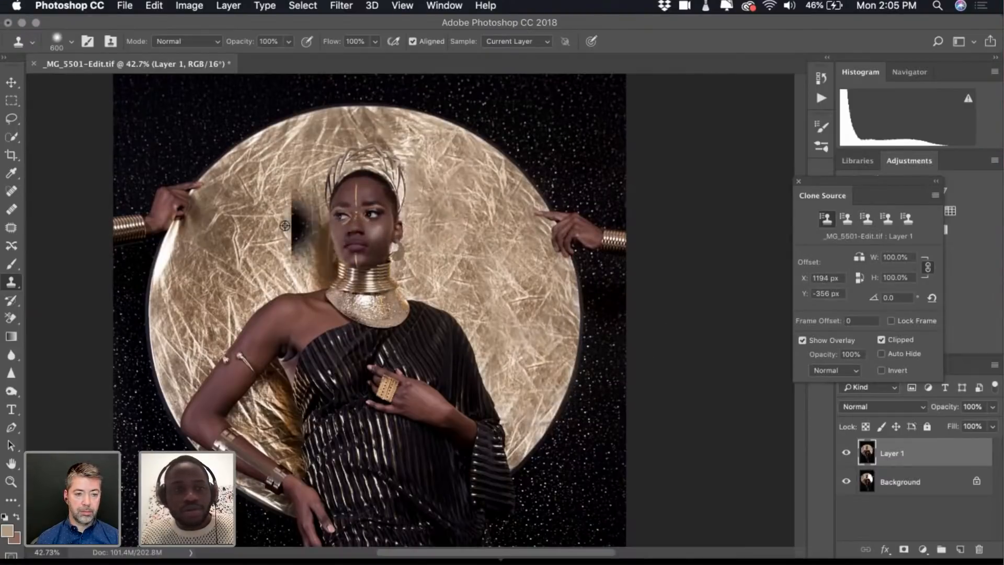
pyautogui.keyDown('alt'); pyautogui.click(276, 215); pyautogui.keyUp('alt')
pyautogui.click(461, 187)
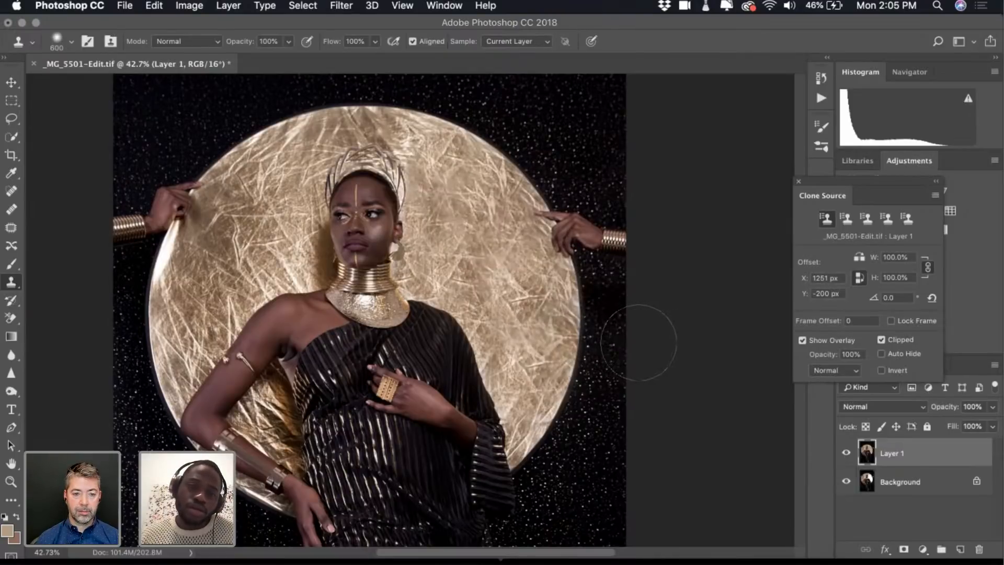
# Set the clone brush size to 476 px with 15% hardness
pyautogui.scroll(3, 545, 324)
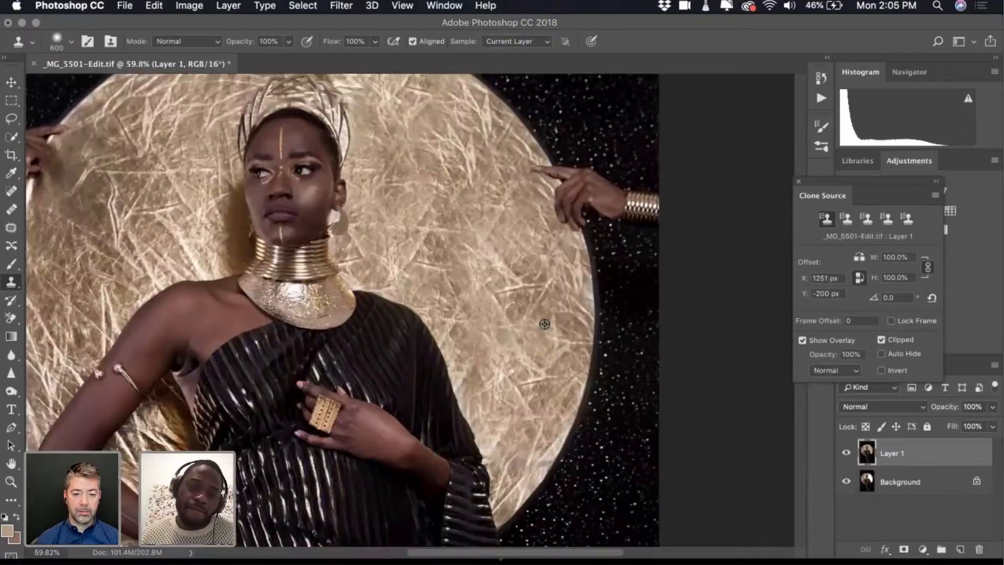
pyautogui.scroll(-6, 544, 324)
pyautogui.scroll(3, 544, 324)
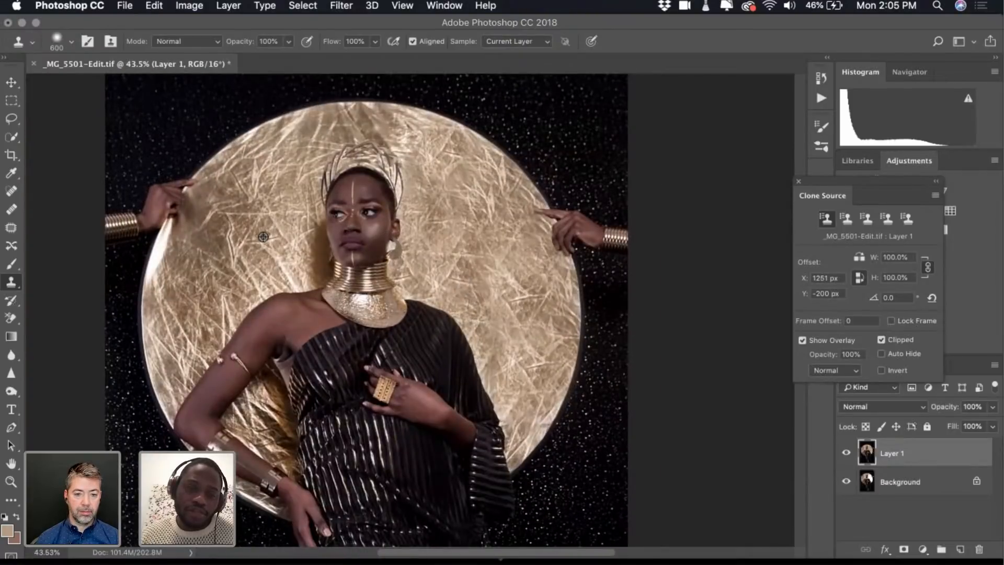
pyautogui.click(71, 41)
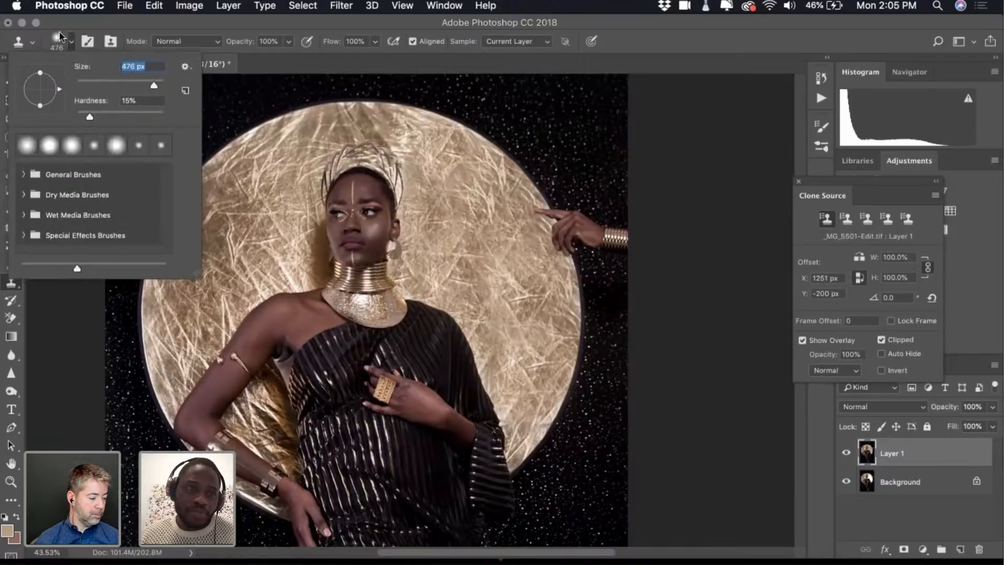
pyautogui.press('Return')
# Clone gold texture from left of the face over the disc's middle and upper right with the smaller brush
pyautogui.keyDown('alt'); pyautogui.click(271, 235); pyautogui.keyUp('alt')
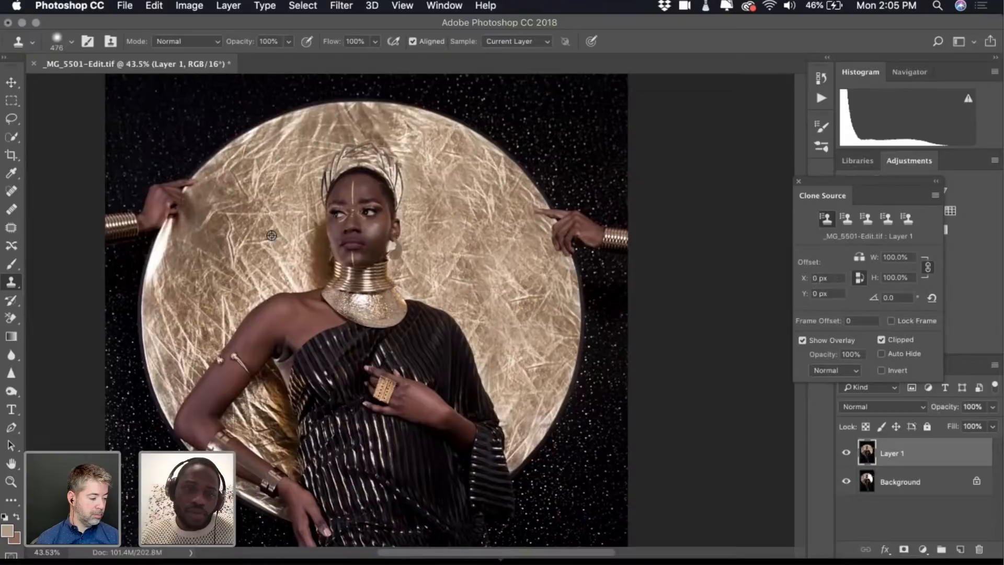
pyautogui.click(504, 285)
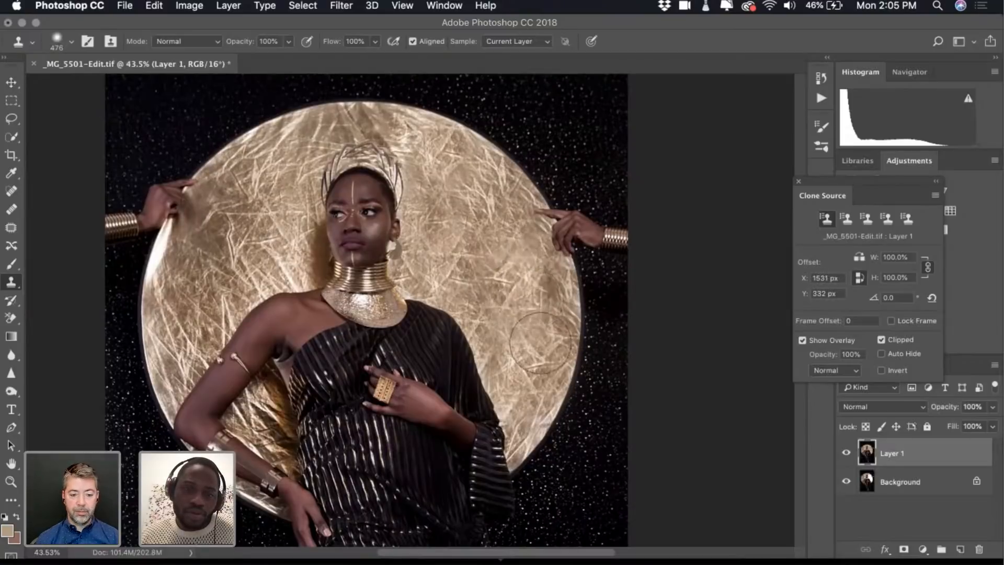
pyautogui.keyDown('alt'); pyautogui.click(255, 187); pyautogui.keyUp('alt')
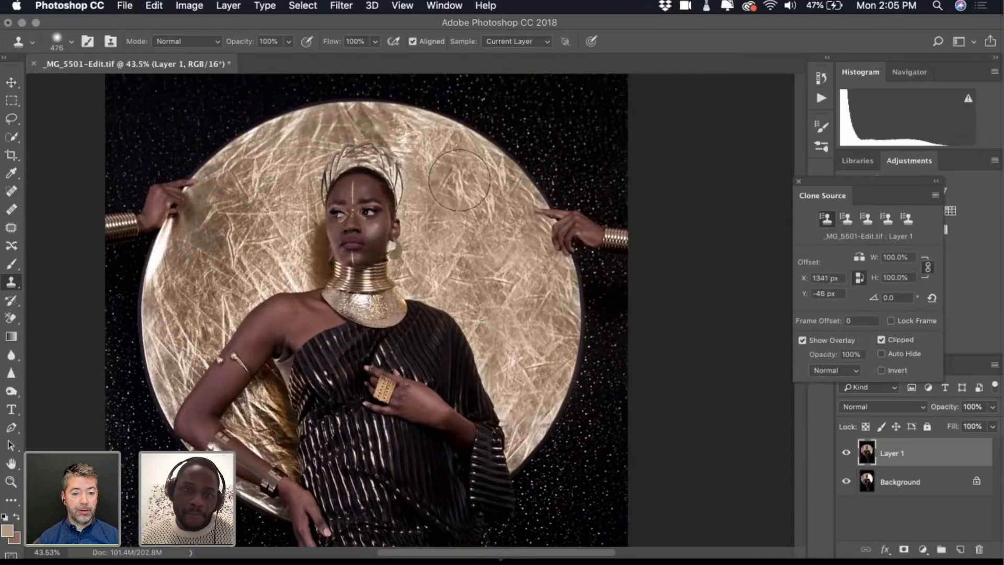
pyautogui.keyDown('alt'); pyautogui.click(267, 240); pyautogui.keyUp('alt')
pyautogui.click(495, 260)
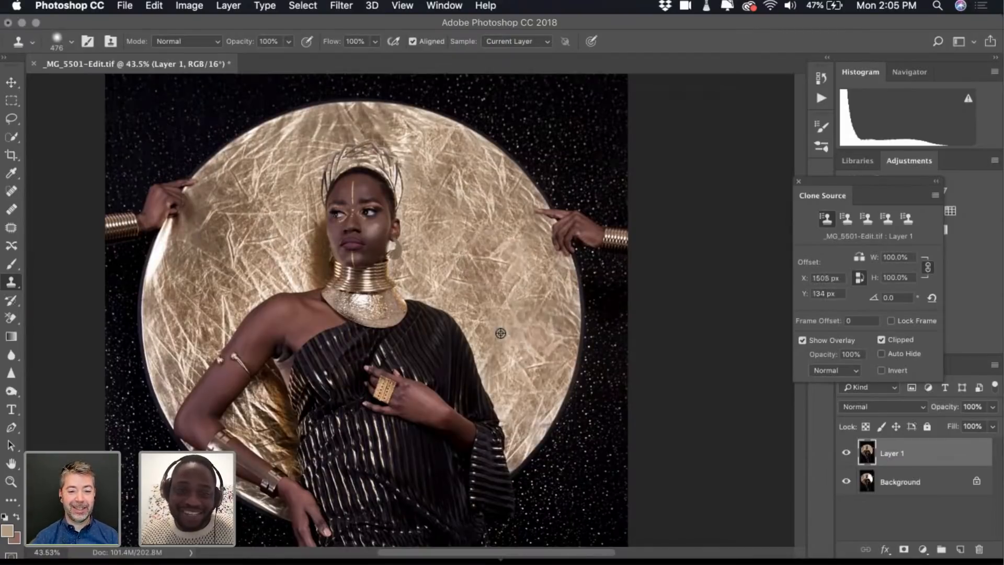
pyautogui.scroll(-3, 501, 333)
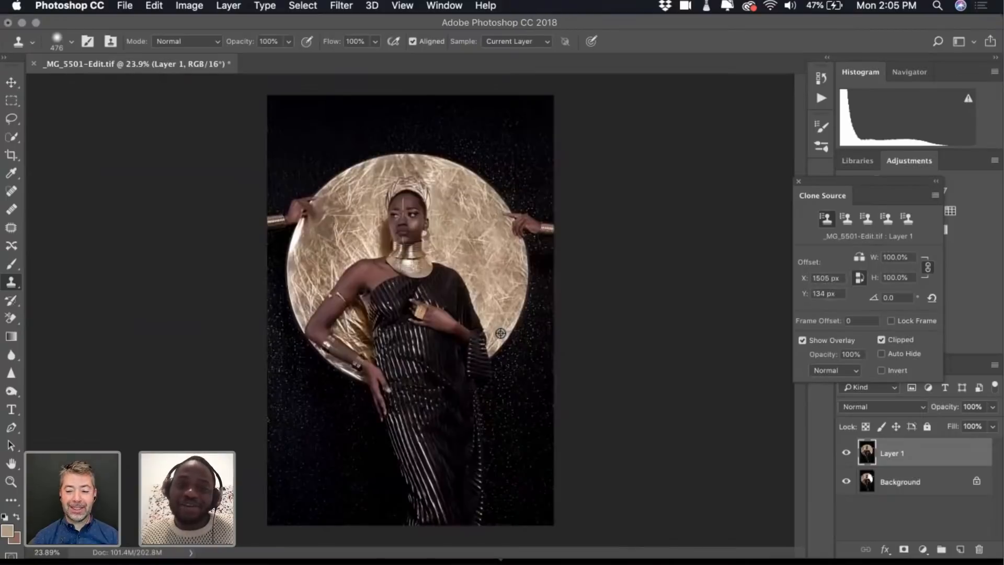
pyautogui.click(500, 333)
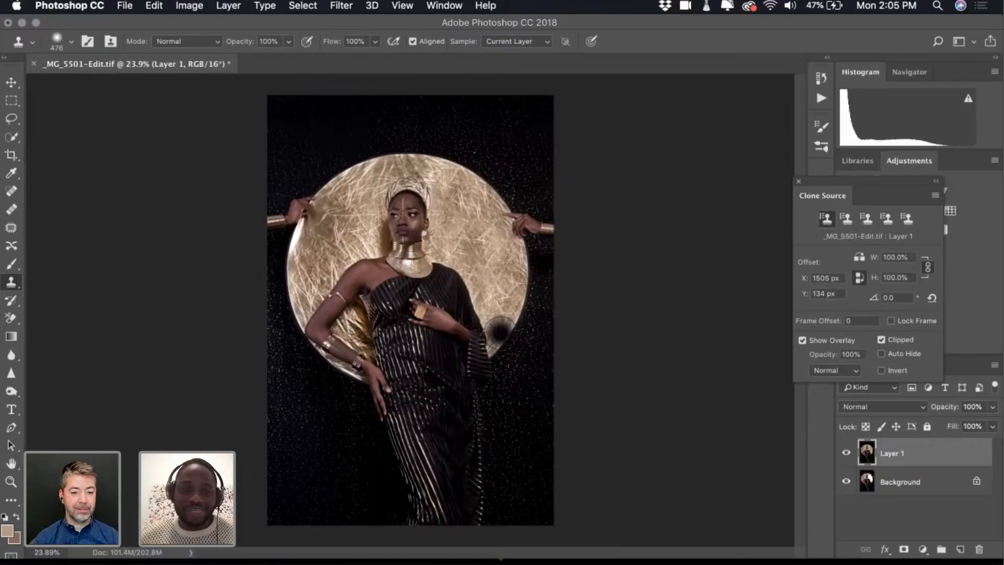
# Clone gold texture from the disc's upper left onto the area between the headpiece and the hand at the disc's right edge
pyautogui.scroll(2, 465, 206)
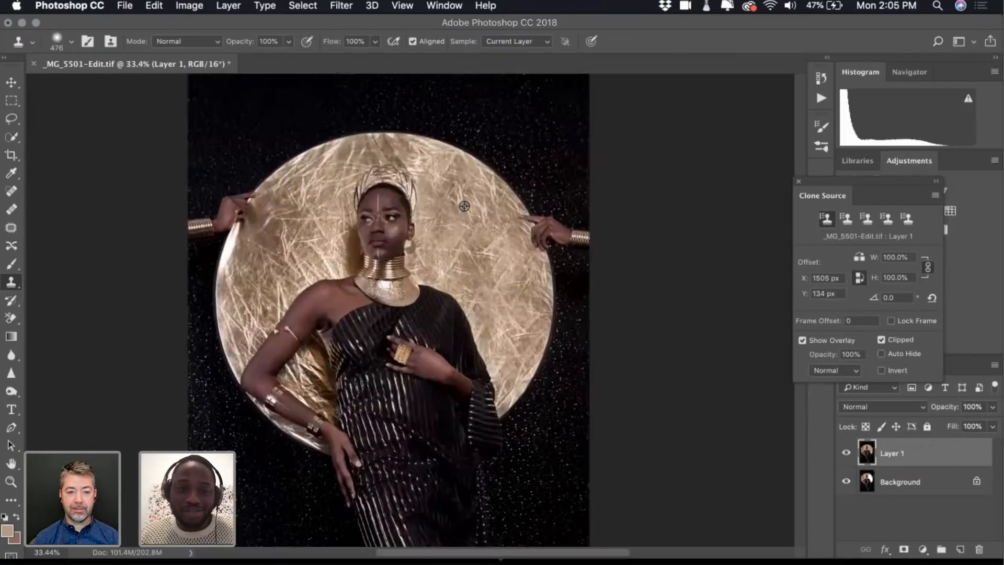
pyautogui.scroll(1, 465, 206)
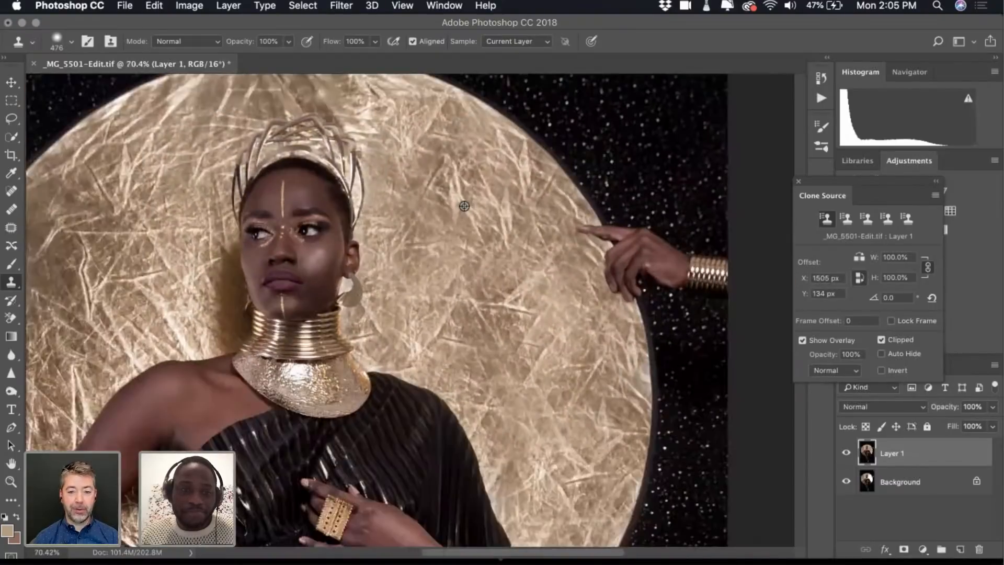
pyautogui.scroll(-1, 464, 206)
pyautogui.scroll(1, 465, 206)
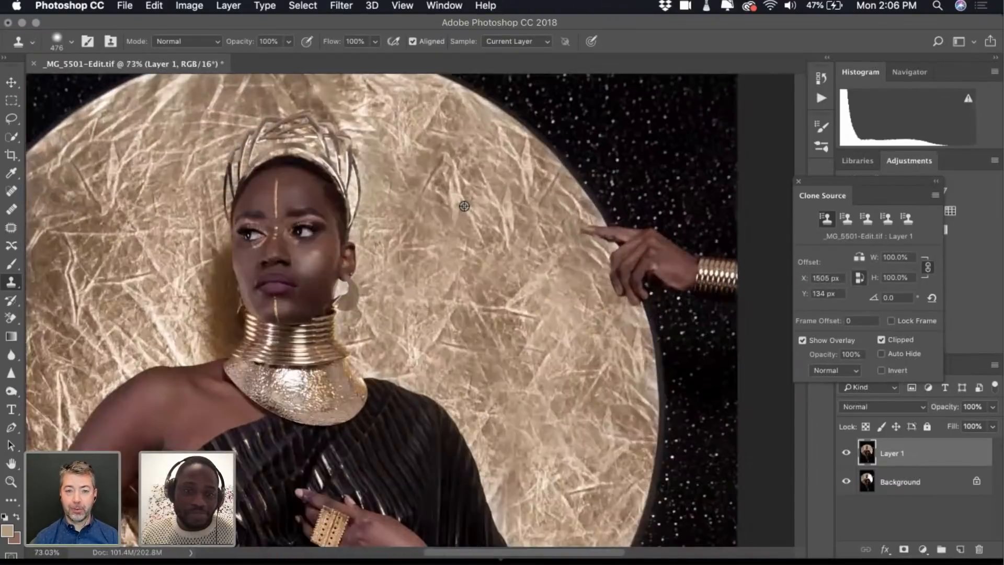
pyautogui.scroll(-1, 464, 206)
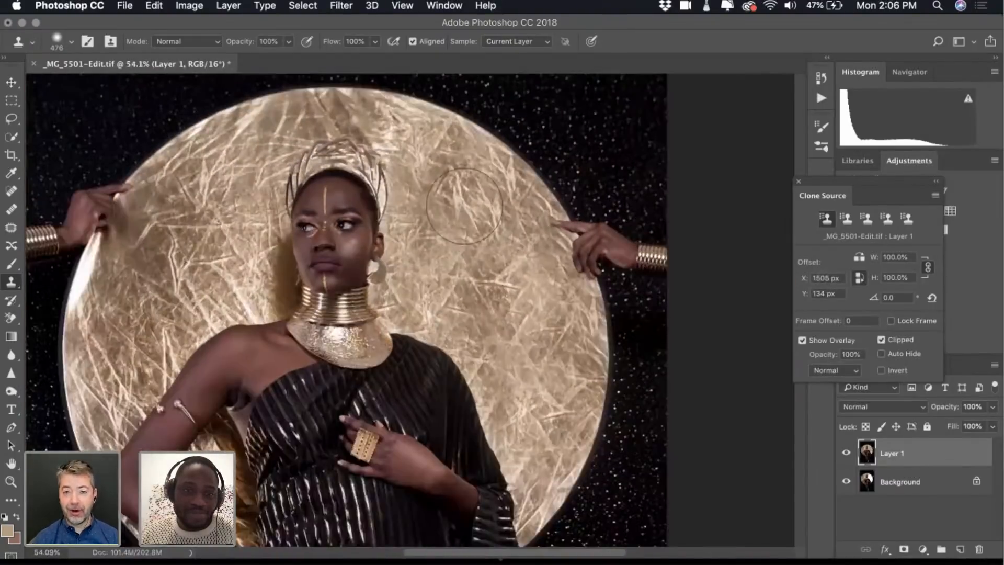
pyautogui.keyDown('alt'); pyautogui.click(221, 193); pyautogui.keyUp('alt')
pyautogui.moveTo(423, 161)
pyautogui.mouseDown()
pyautogui.moveTo(468, 195)
pyautogui.moveTo(465, 156)
pyautogui.moveTo(444, 199)
pyautogui.moveTo(458, 163)
pyautogui.mouseUp()
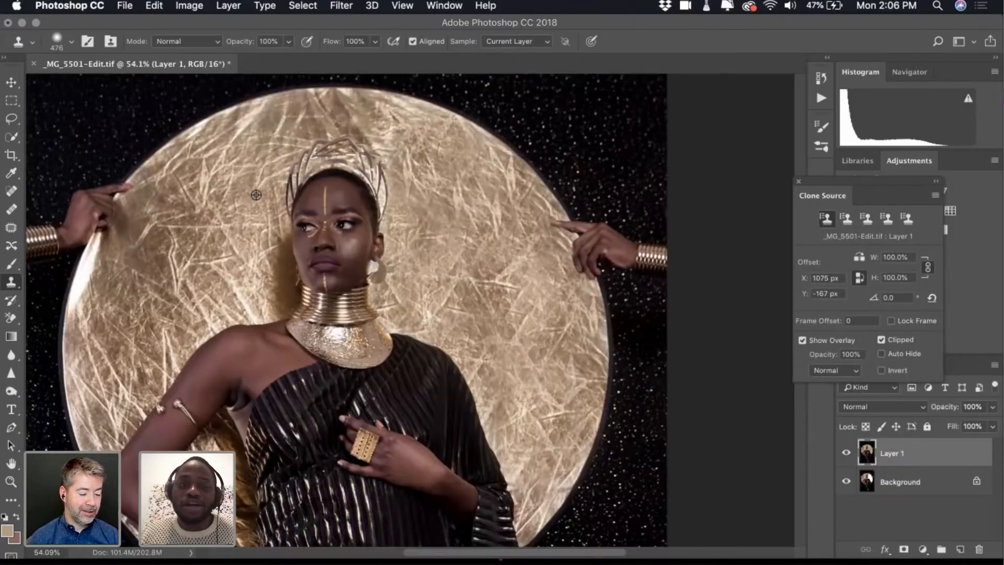
pyautogui.keyDown('alt'); pyautogui.click(229, 174); pyautogui.keyUp('alt')
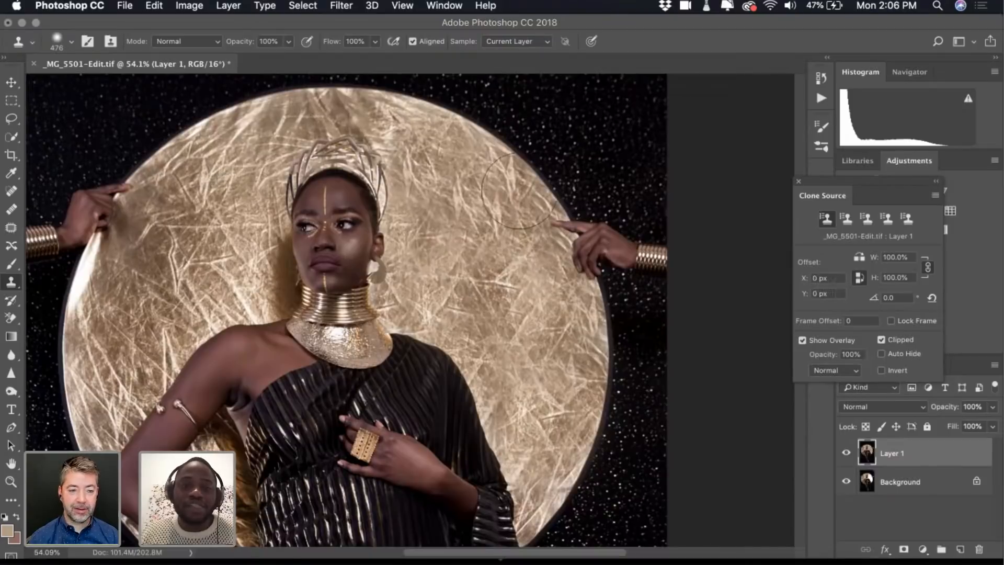
pyautogui.moveTo(518, 192)
pyautogui.mouseDown()
pyautogui.moveTo(485, 195)
pyautogui.moveTo(469, 176)
pyautogui.mouseUp()
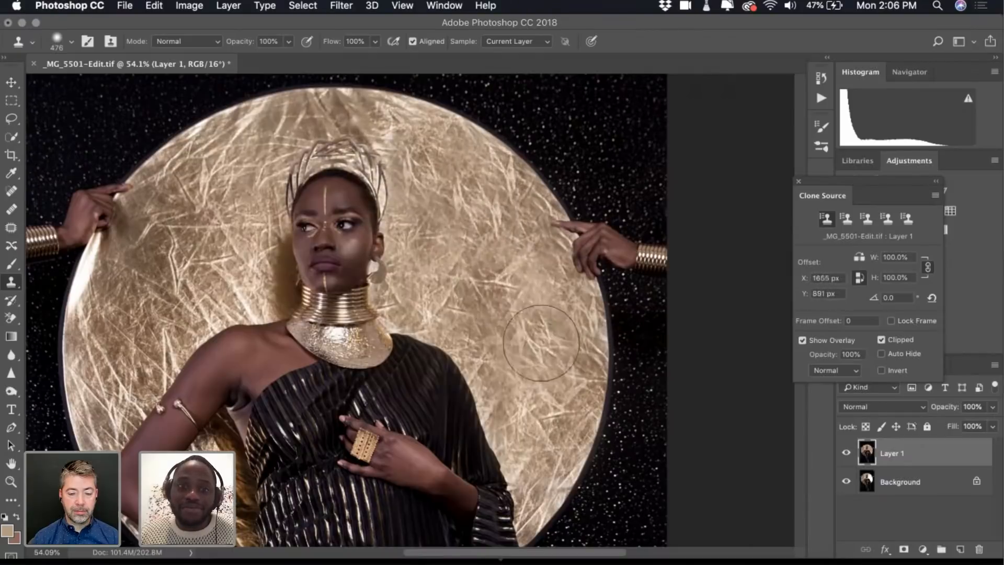
# Clone texture from the disc's upper left onto its lower right, undoing strokes that smear dark patches on the rim and face
pyautogui.keyDown('alt'); pyautogui.click(221, 223); pyautogui.keyUp('alt')
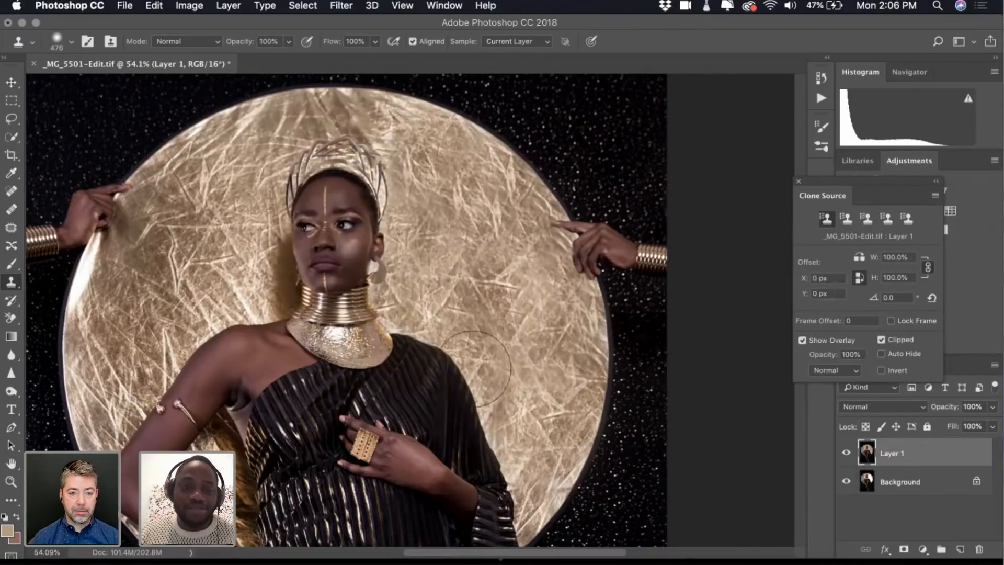
pyautogui.click(522, 360)
pyautogui.click(591, 333)
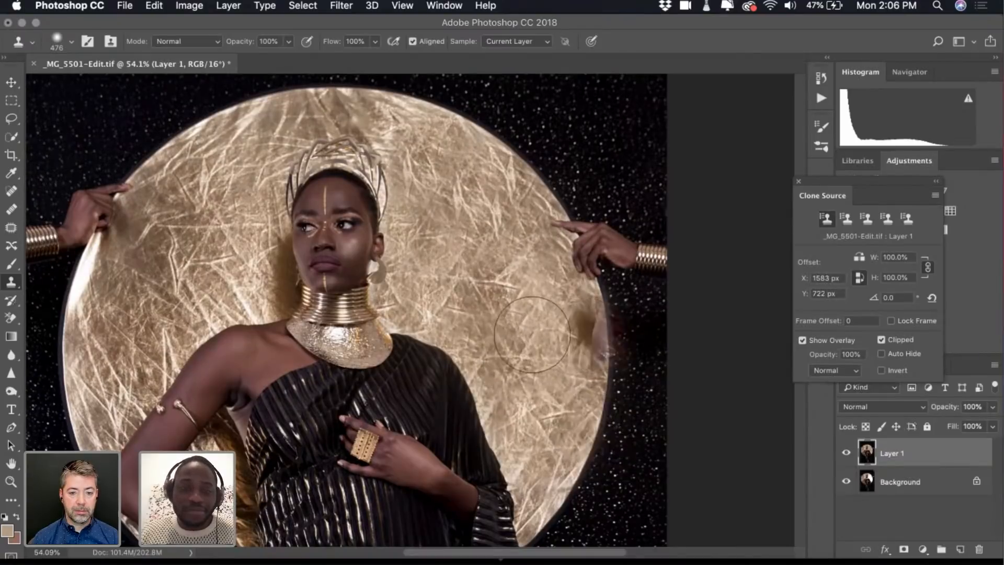
pyautogui.press('super+z')
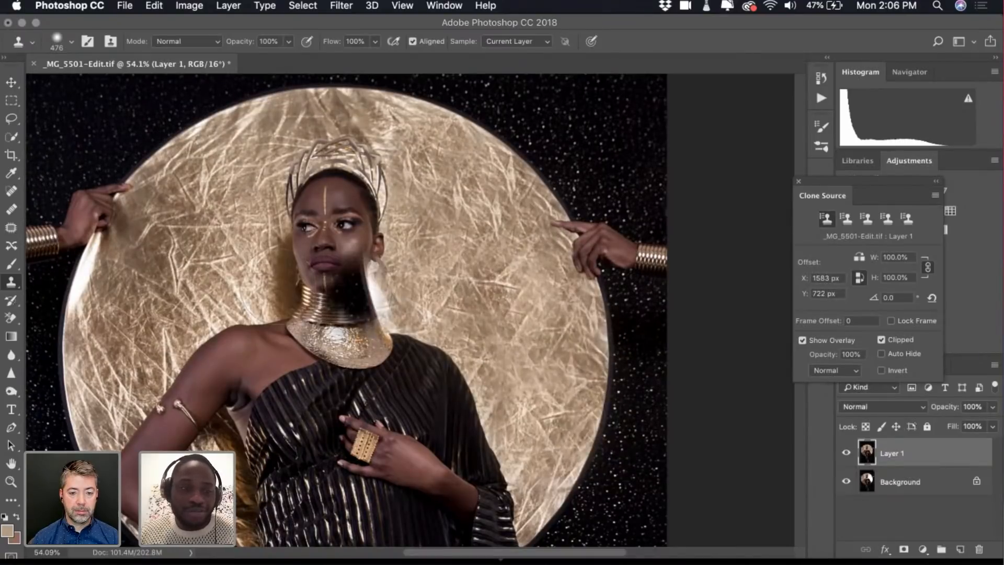
pyautogui.keyDown('alt'); pyautogui.click(214, 173); pyautogui.keyUp('alt')
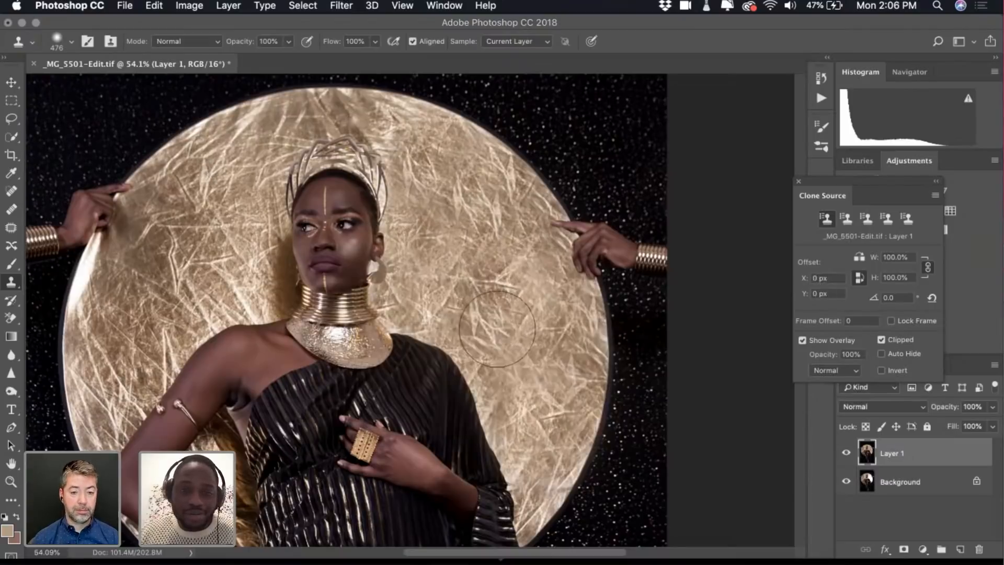
pyautogui.moveTo(497, 329); pyautogui.dragTo(528, 370)
pyautogui.moveTo(460, 249)
pyautogui.mouseDown()
pyautogui.moveTo(461, 264)
pyautogui.moveTo(421, 265)
pyautogui.mouseUp()
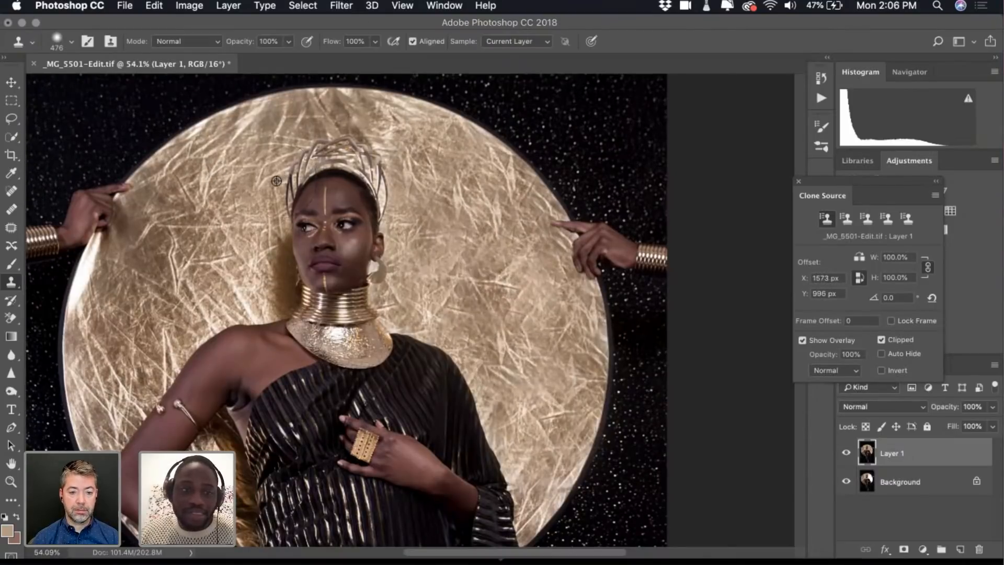
# Sample gold texture left of the face and raise the clone brush hardness to 34%
pyautogui.scroll(-5, 220, 230)
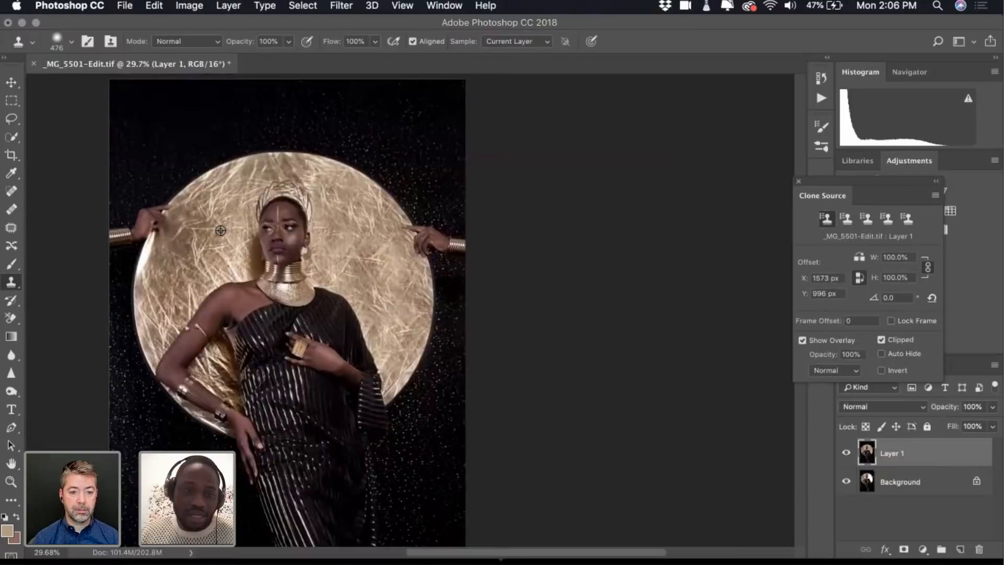
pyautogui.scroll(3, 220, 230)
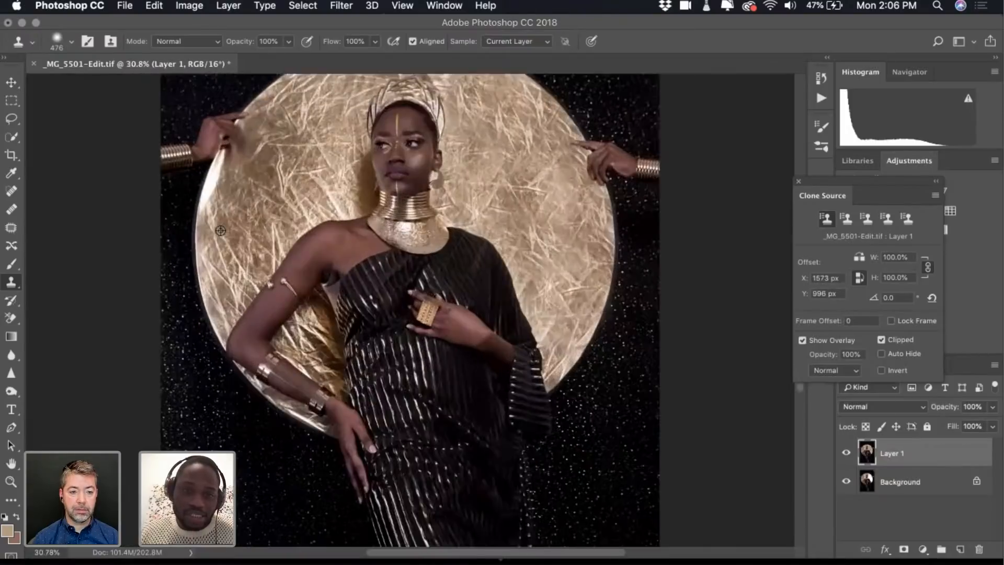
pyautogui.scroll(3, 221, 231)
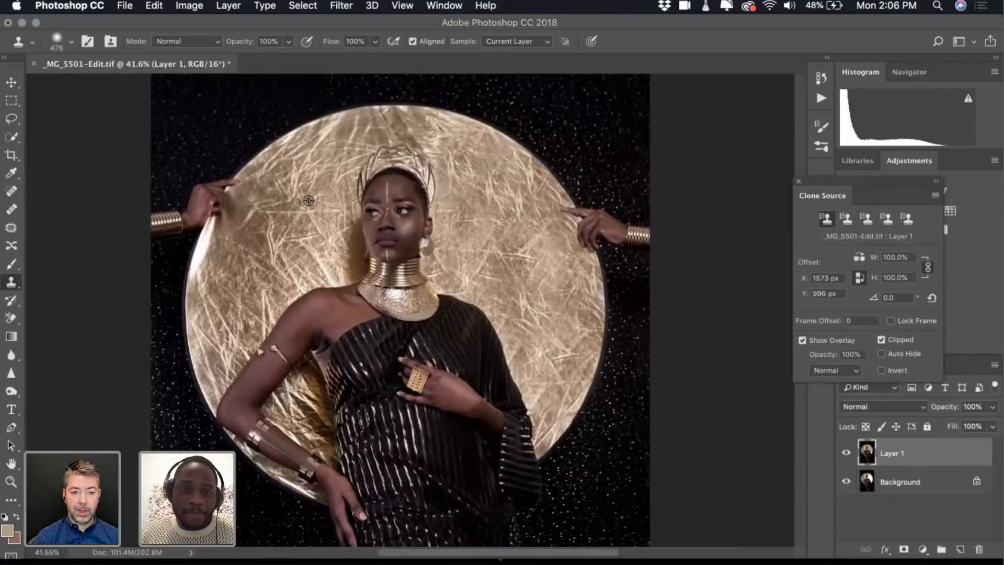
pyautogui.keyDown('alt'); pyautogui.click(292, 242); pyautogui.keyUp('alt')
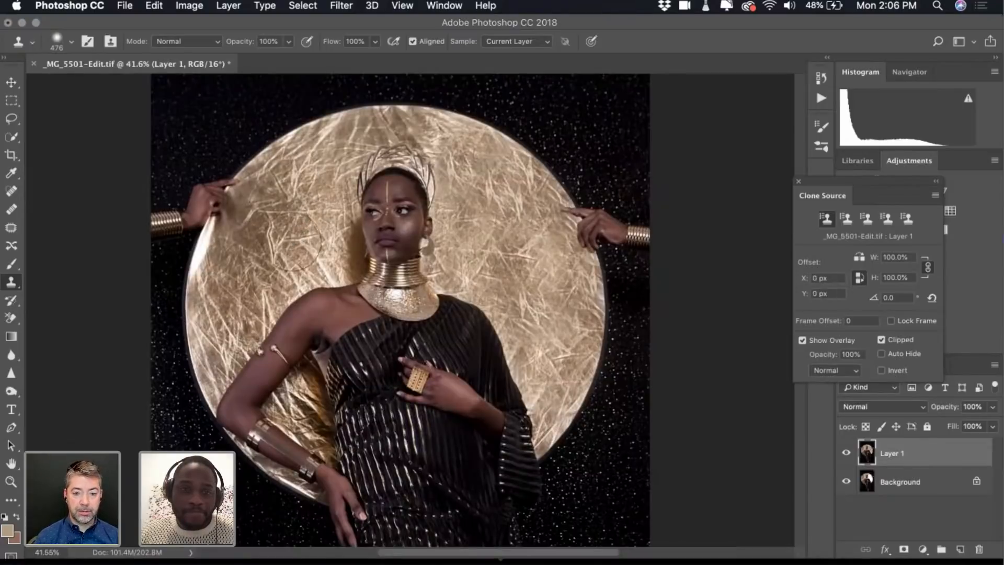
pyautogui.click(69, 42)
pyautogui.moveTo(114, 111)
pyautogui.mouseDown()
pyautogui.moveTo(125, 112)
pyautogui.moveTo(104, 116)
pyautogui.mouseUp()
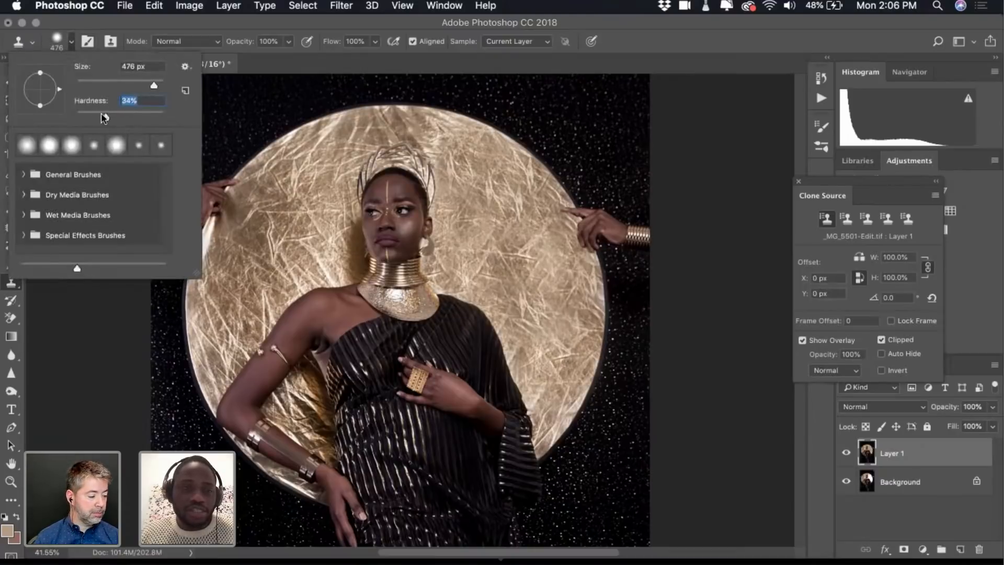
pyautogui.click(70, 41)
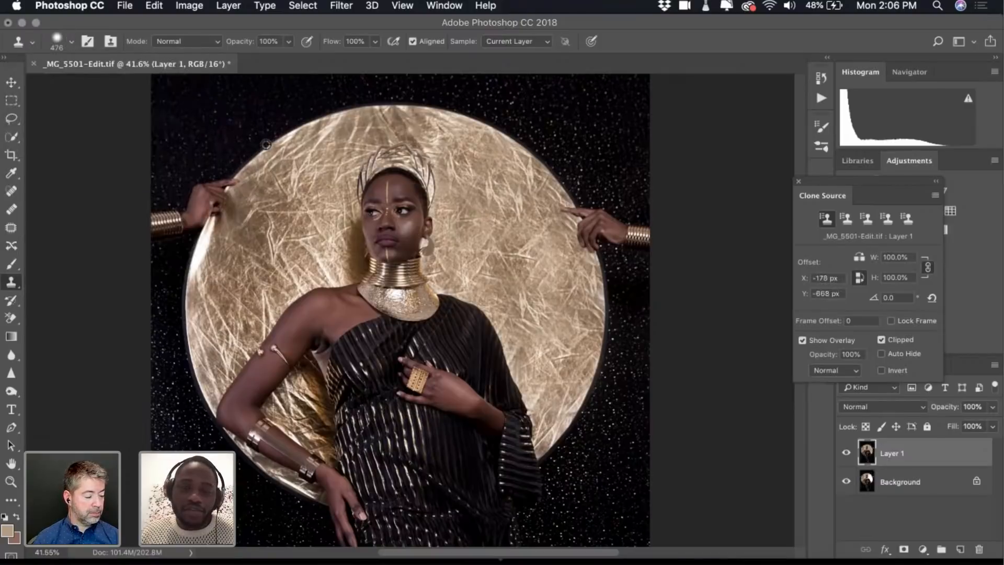
pyautogui.scroll(-2, 266, 145)
pyautogui.scroll(3, 266, 144)
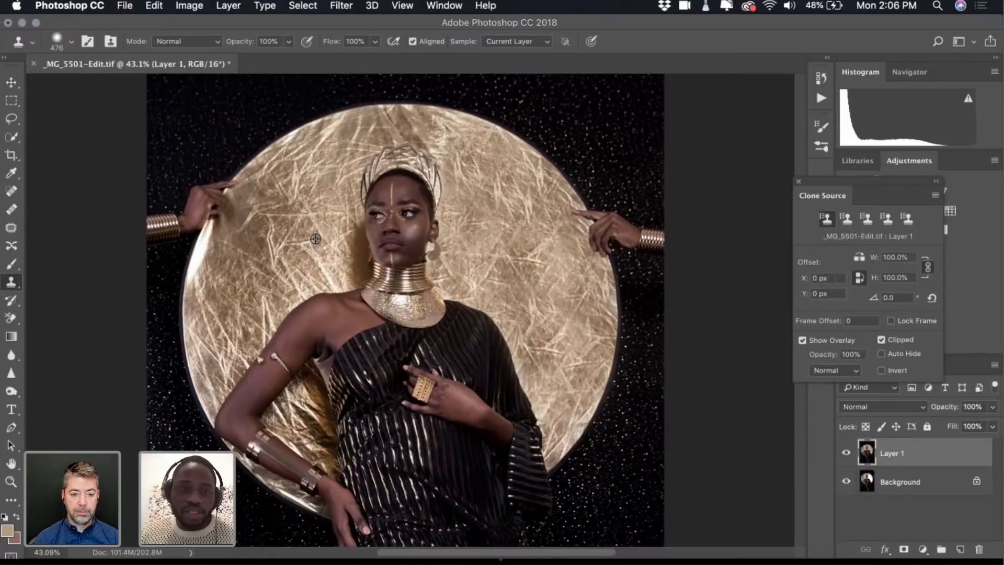
pyautogui.moveTo(485, 230); pyautogui.dragTo(529, 237)
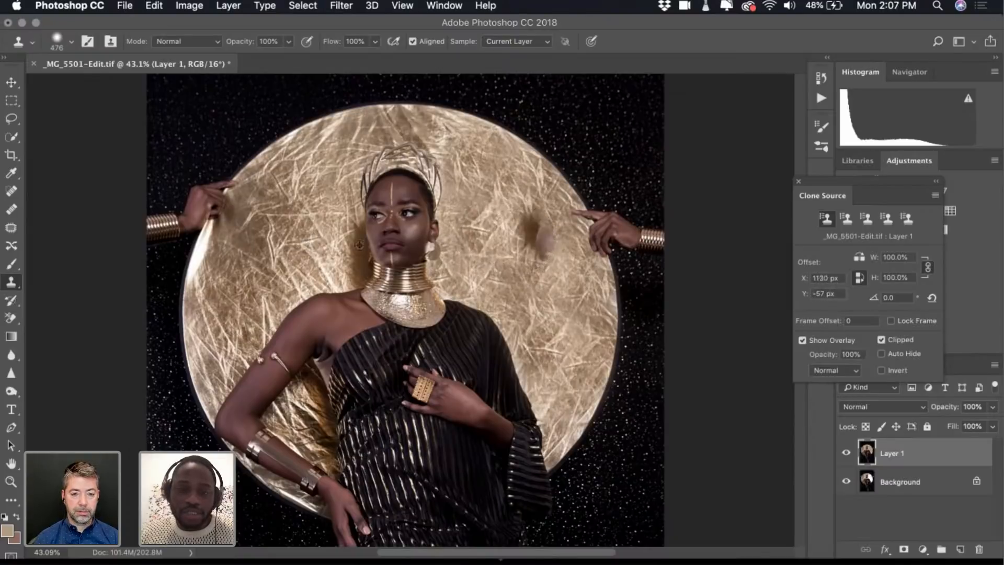
pyautogui.press('super+z')
# Clone horizontally flipped gold texture from the disc's upper left over its right side, reducing the brush size to 364 px
pyautogui.keyDown('alt'); pyautogui.click(314, 200); pyautogui.keyUp('alt')
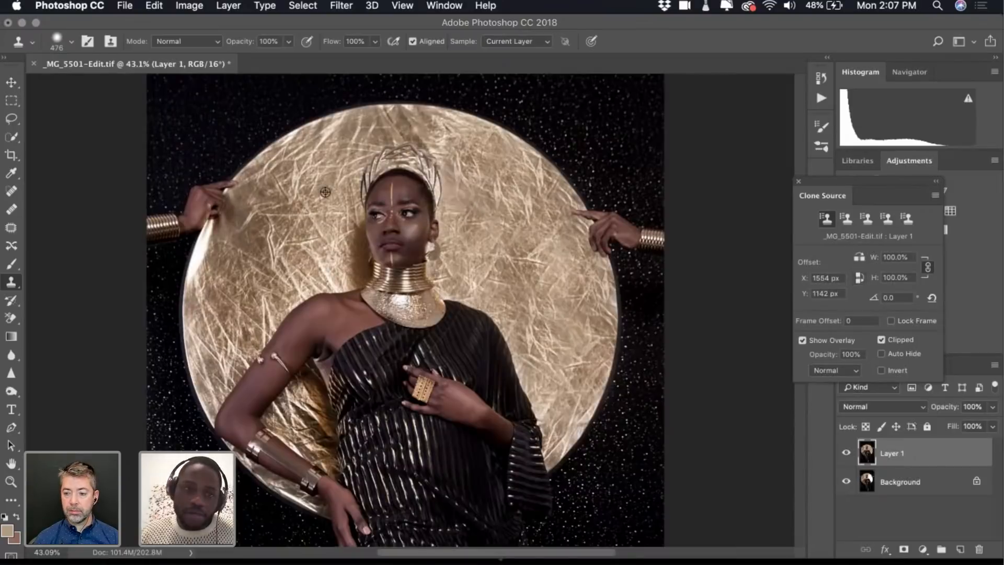
pyautogui.keyDown('alt'); pyautogui.click(317, 166); pyautogui.keyUp('alt')
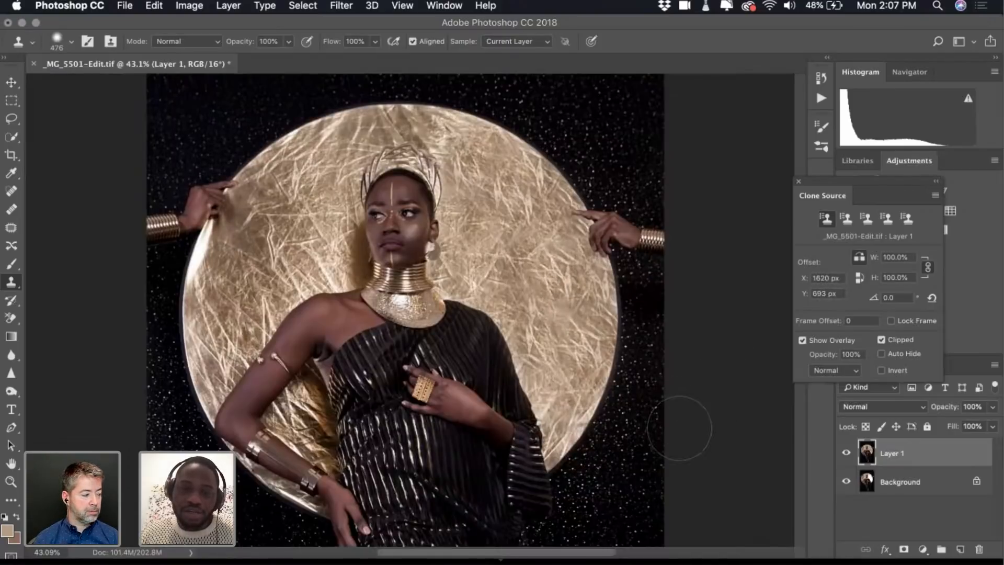
pyautogui.keyDown('alt'); pyautogui.click(313, 199); pyautogui.keyUp('alt')
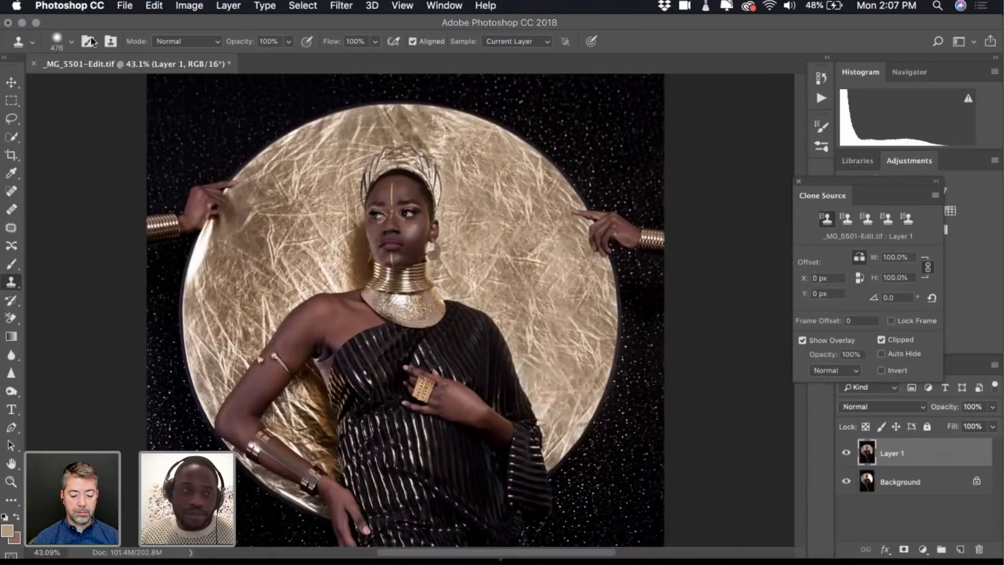
pyautogui.click(58, 44)
pyautogui.moveTo(153, 85); pyautogui.dragTo(150, 85)
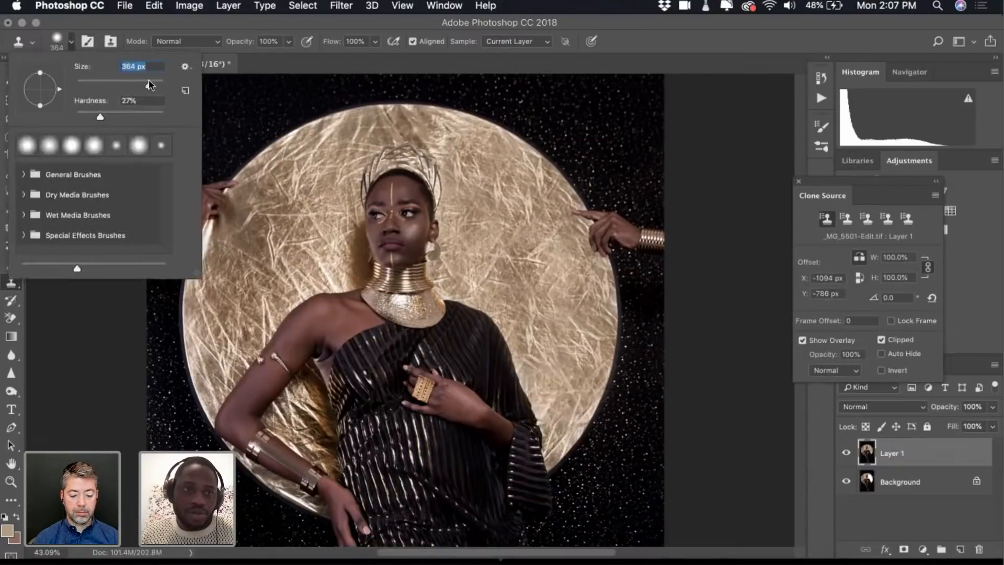
pyautogui.click(49, 35)
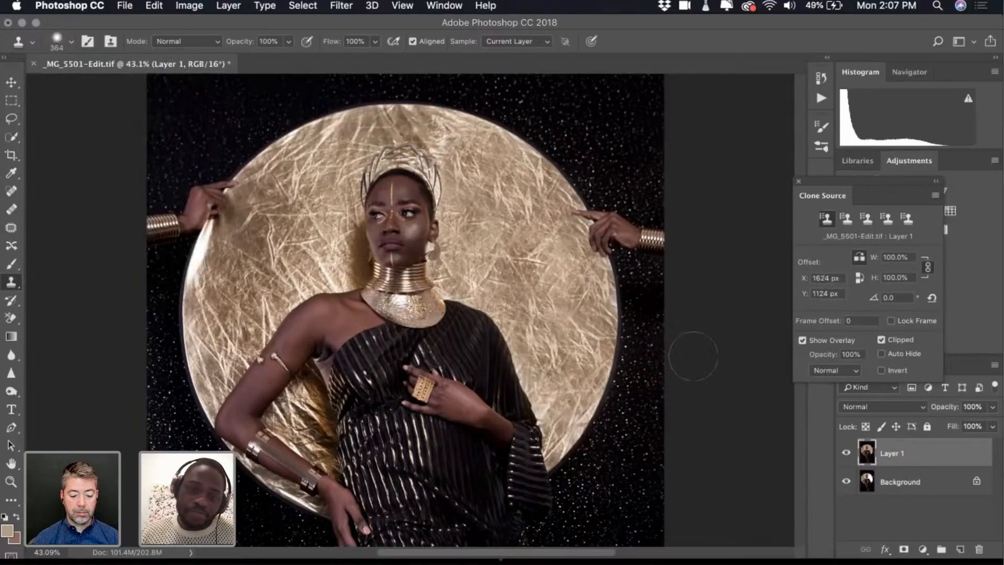
# Reduce the clone brush size to 201 px for detail work along the disc's right edge
pyautogui.scroll(5, 556, 292)
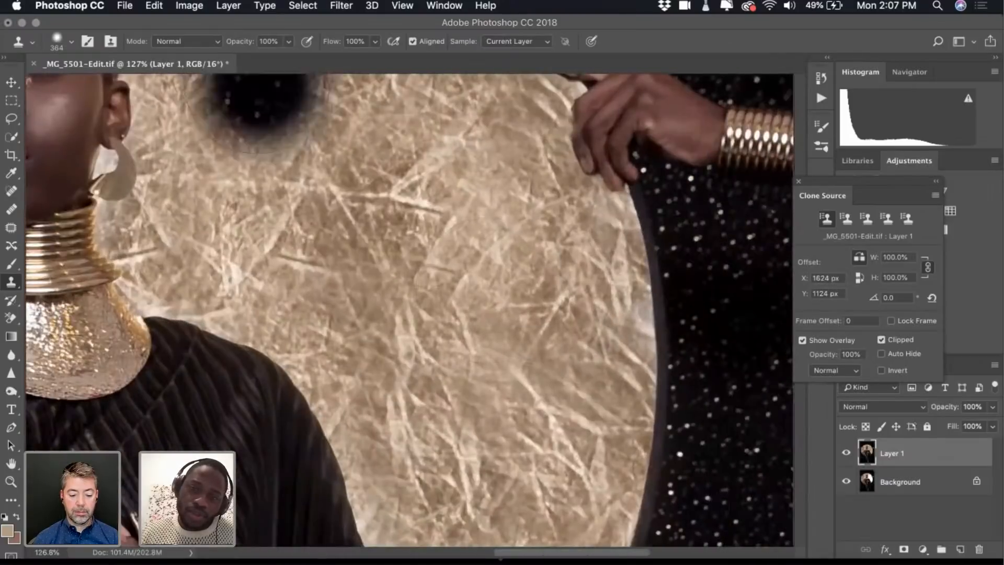
pyautogui.click(74, 42)
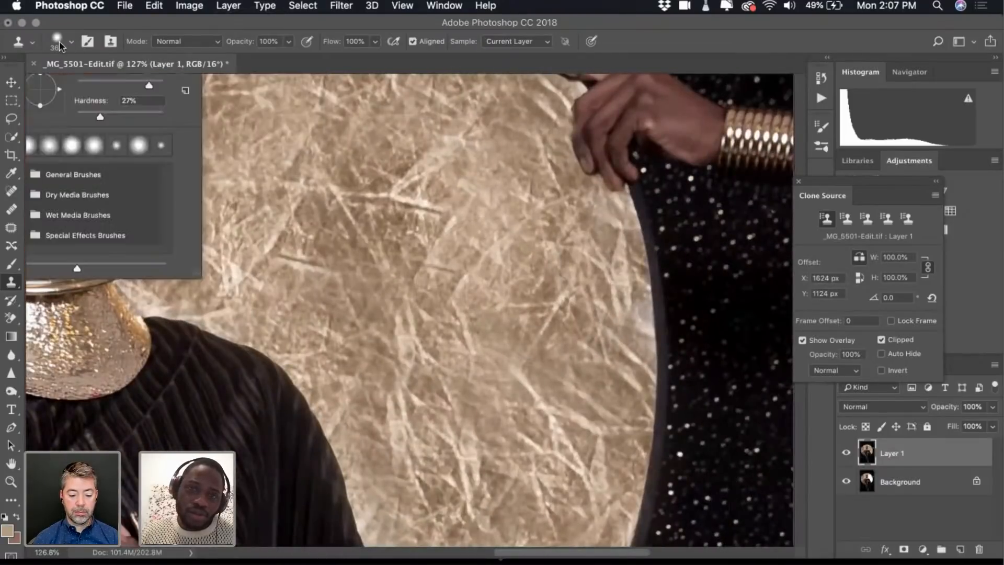
pyautogui.scroll(3, 331, 214)
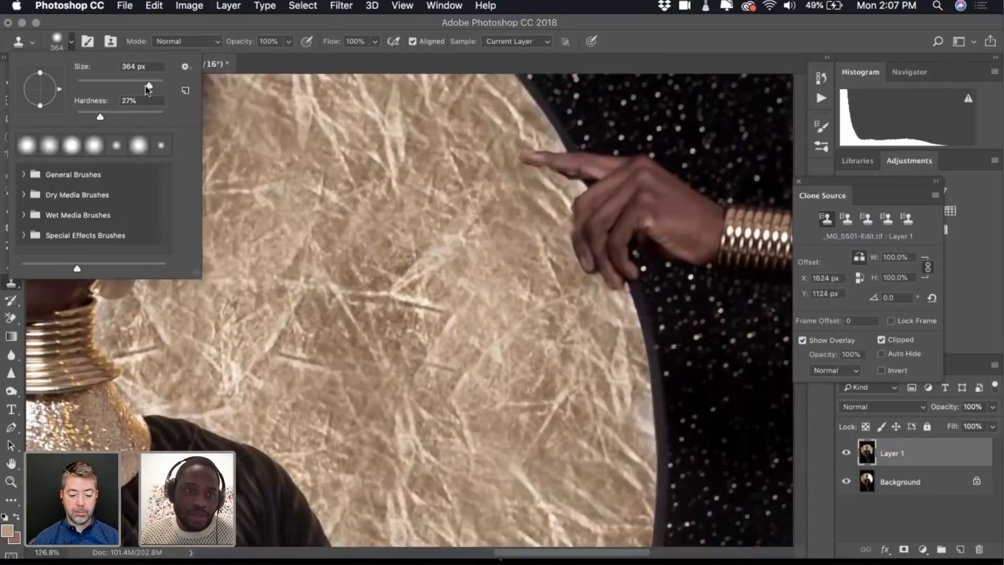
pyautogui.moveTo(148, 87); pyautogui.dragTo(144, 87)
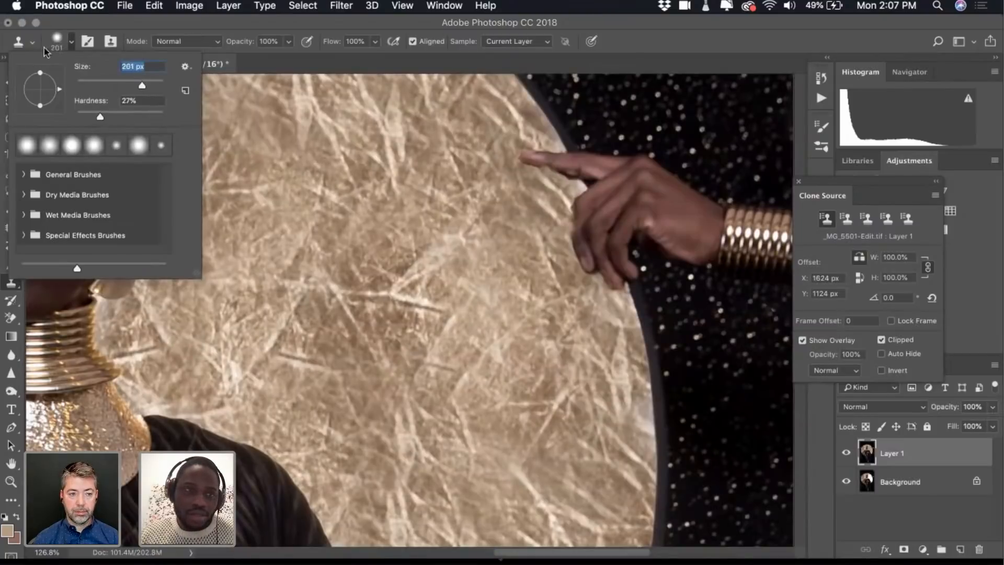
pyautogui.press('Return')
# Undo the clone stroke near the disc's right rim and restore the previous disc selection
pyautogui.scroll(-5, 478, 343)
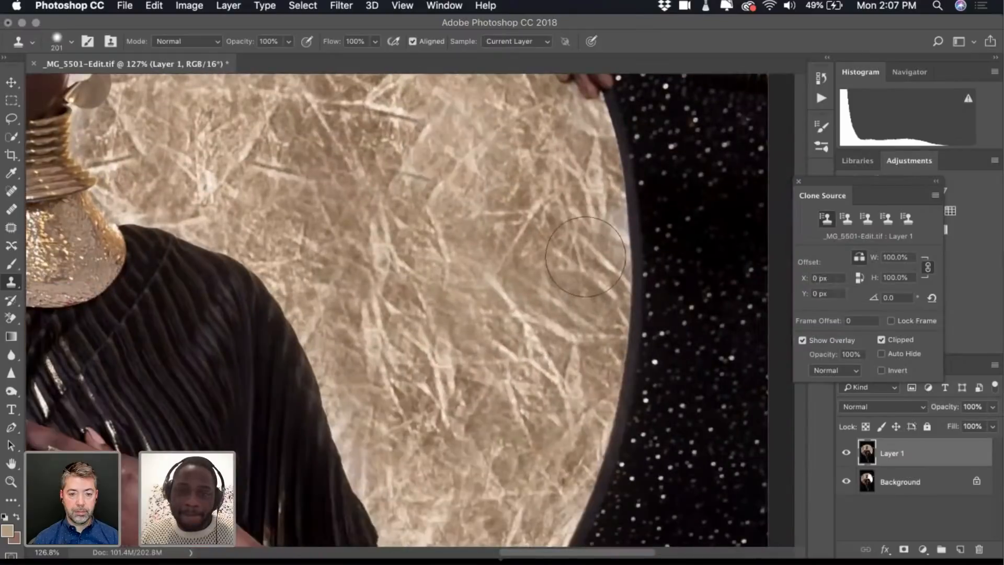
pyautogui.click(471, 379)
pyautogui.press('super+z')
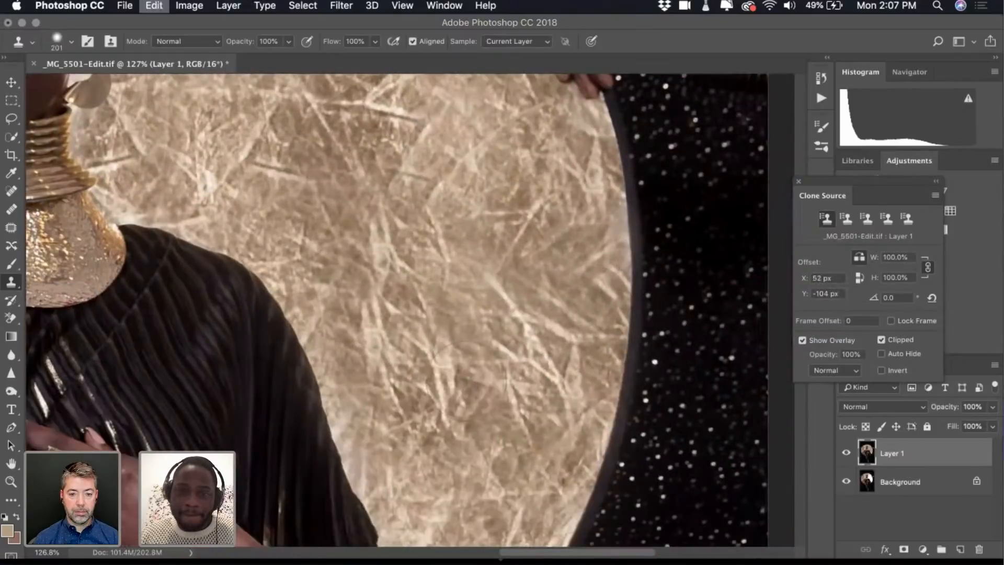
pyautogui.click(300, 7)
pyautogui.click(317, 48)
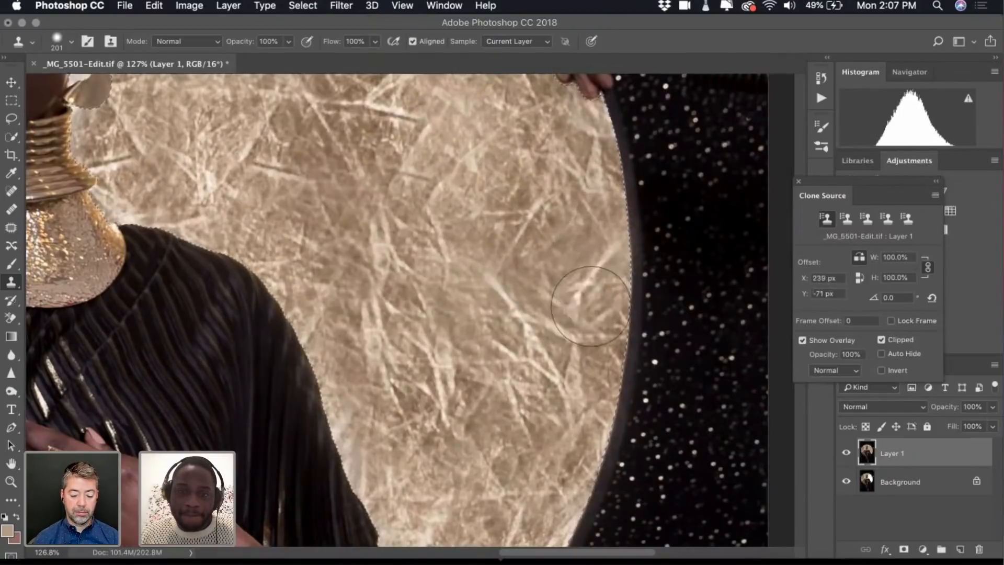
# Clone gold texture over the disc's lower right inside the selection, keeping the strokes within the rim
pyautogui.scroll(-5, 523, 340)
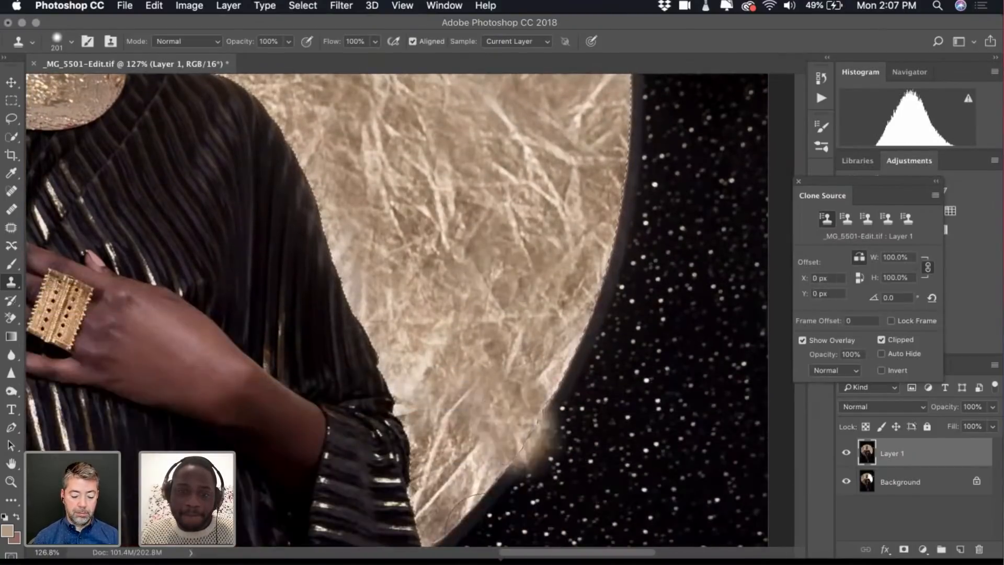
pyautogui.scroll(3, 509, 346)
pyautogui.scroll(-3, 509, 346)
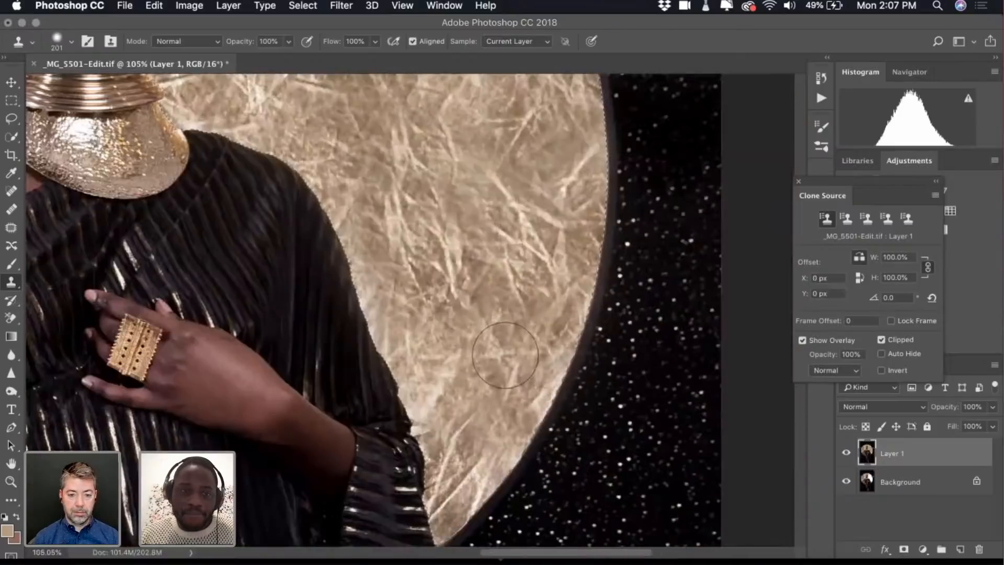
pyautogui.scroll(4, 491, 345)
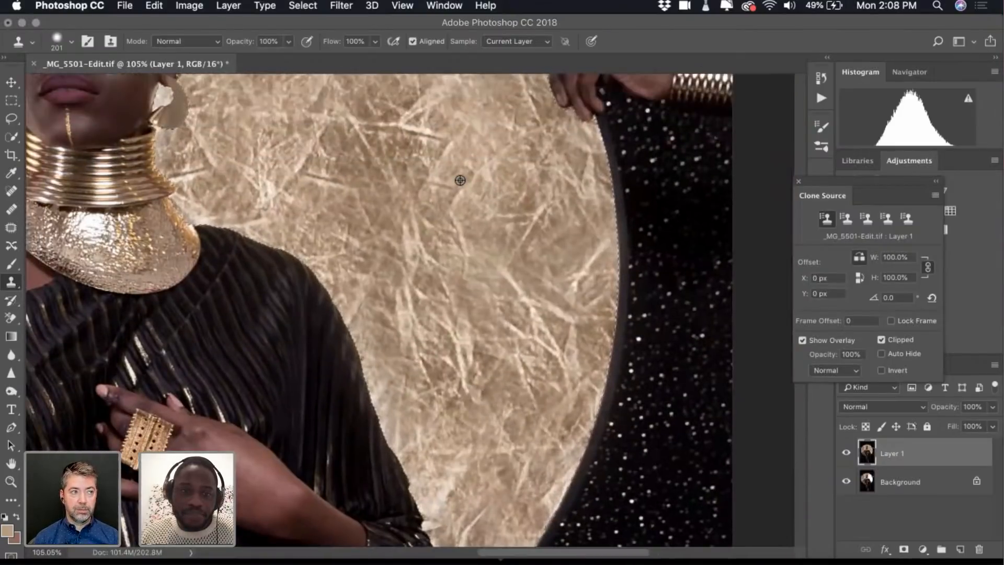
pyautogui.scroll(-3, 459, 175)
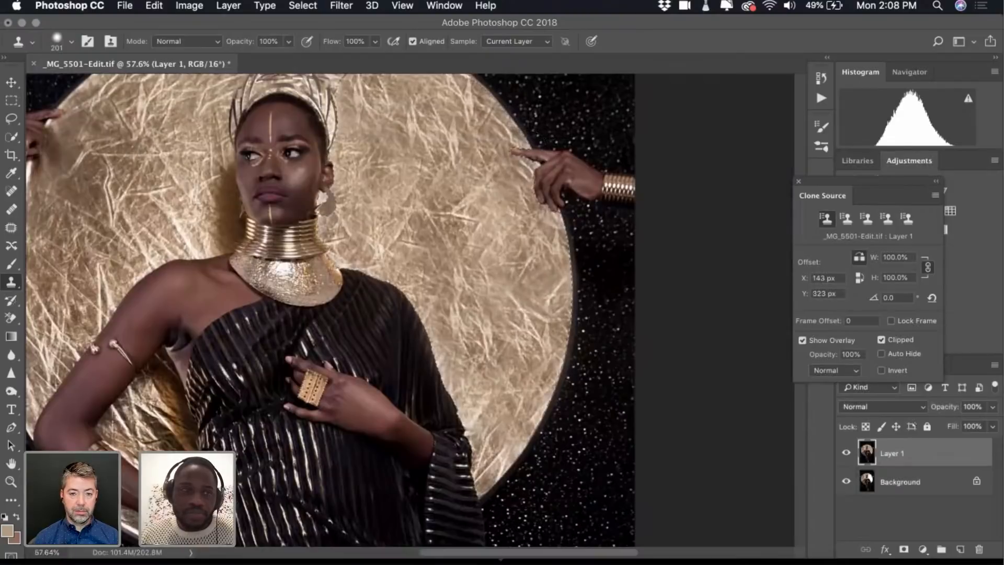
# Set the clone brush size to 444 px and clone sampled gold texture over the disc's upper right
pyautogui.click(71, 42)
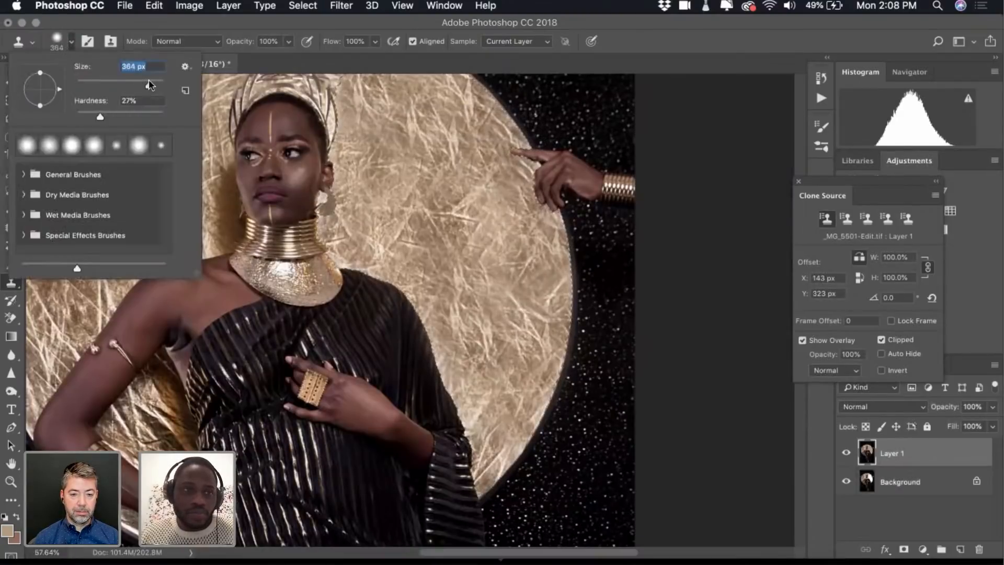
pyautogui.press('Return')
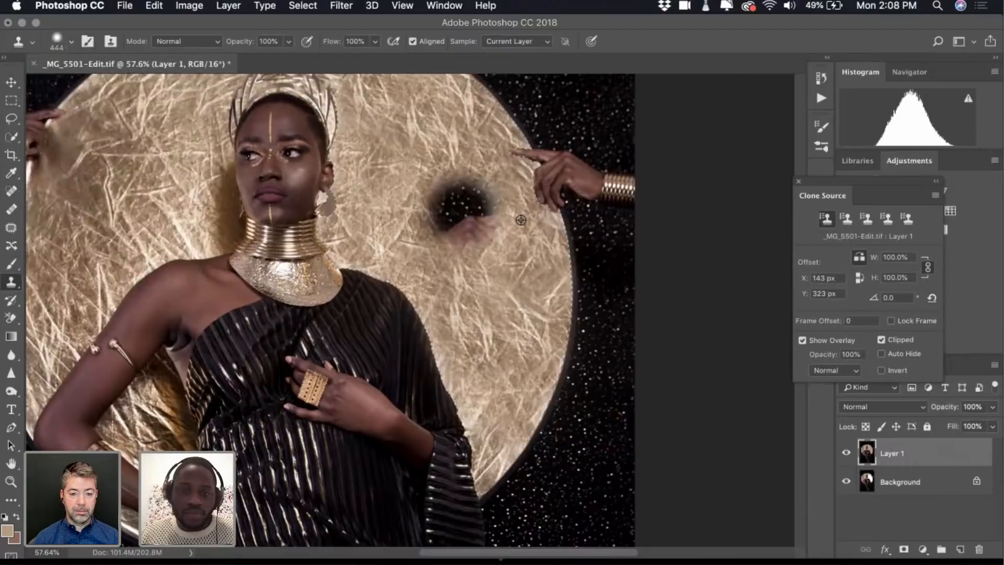
pyautogui.keyDown('alt'); pyautogui.click(514, 219); pyautogui.keyUp('alt')
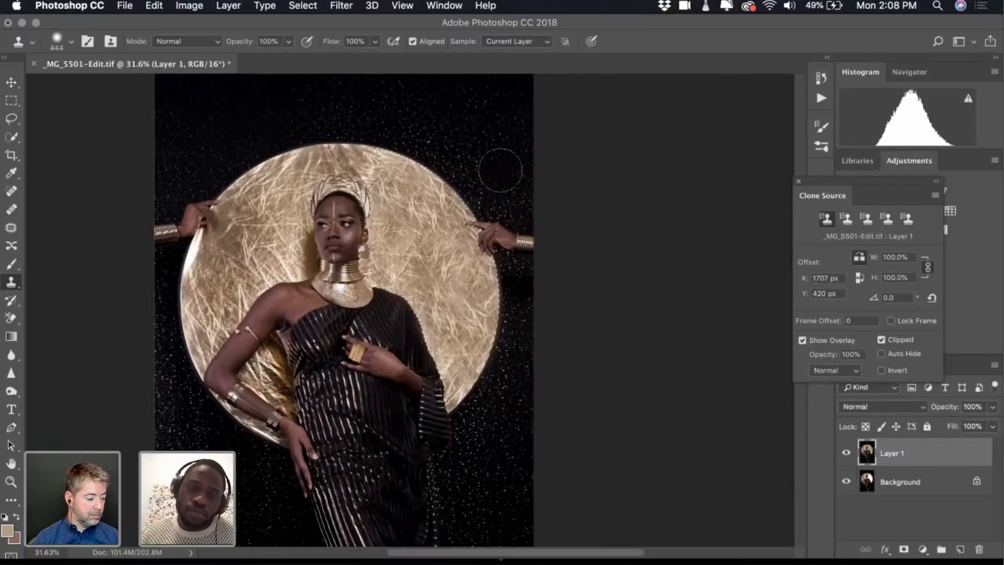
pyautogui.scroll(6, 417, 211)
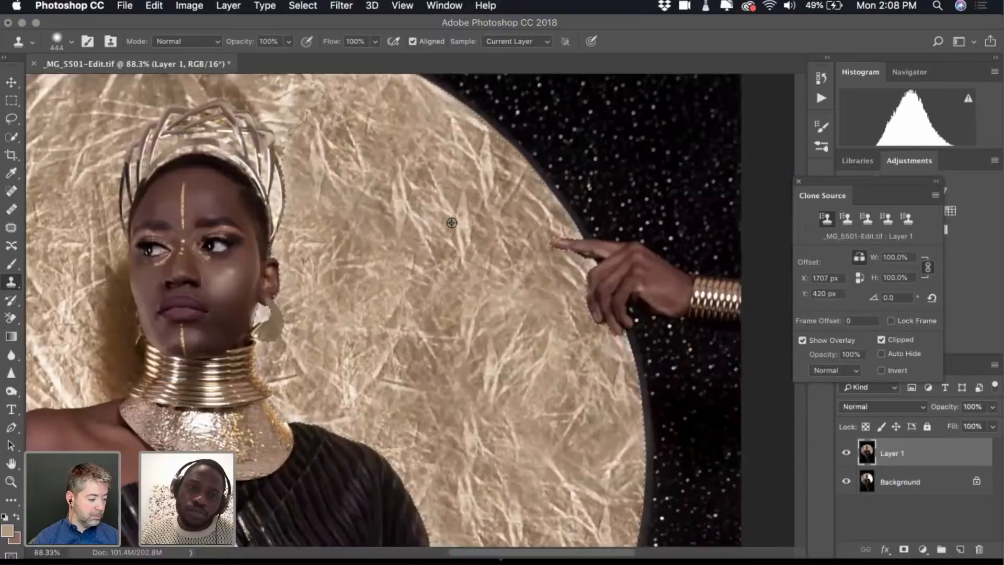
pyautogui.keyDown('alt'); pyautogui.click(452, 223); pyautogui.keyUp('alt')
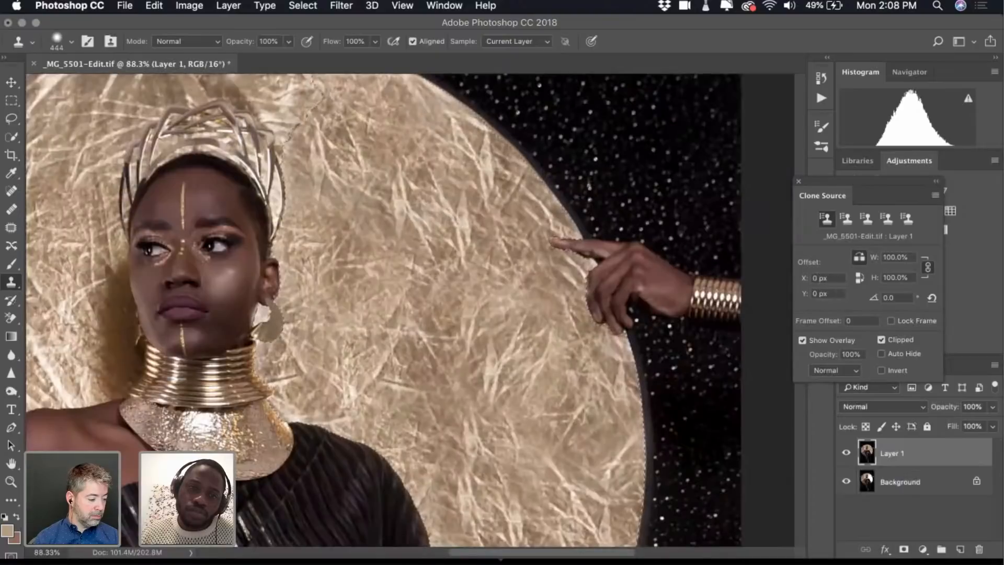
# Turn off the clone source's horizontal flip and clone texture from the disc's upper right onto the area beside the headpiece
pyautogui.scroll(-4, 656, 300)
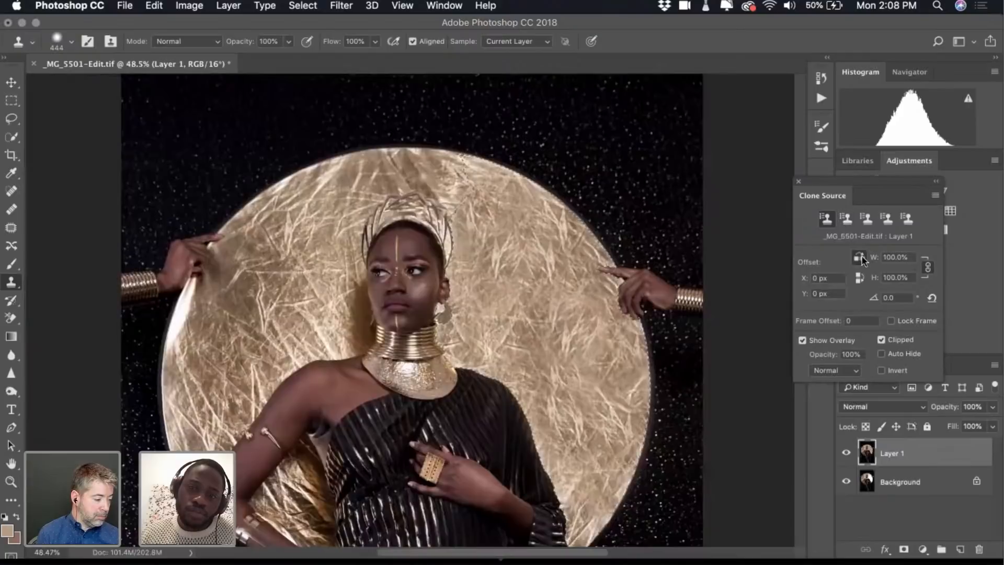
pyautogui.scroll(4, 594, 280)
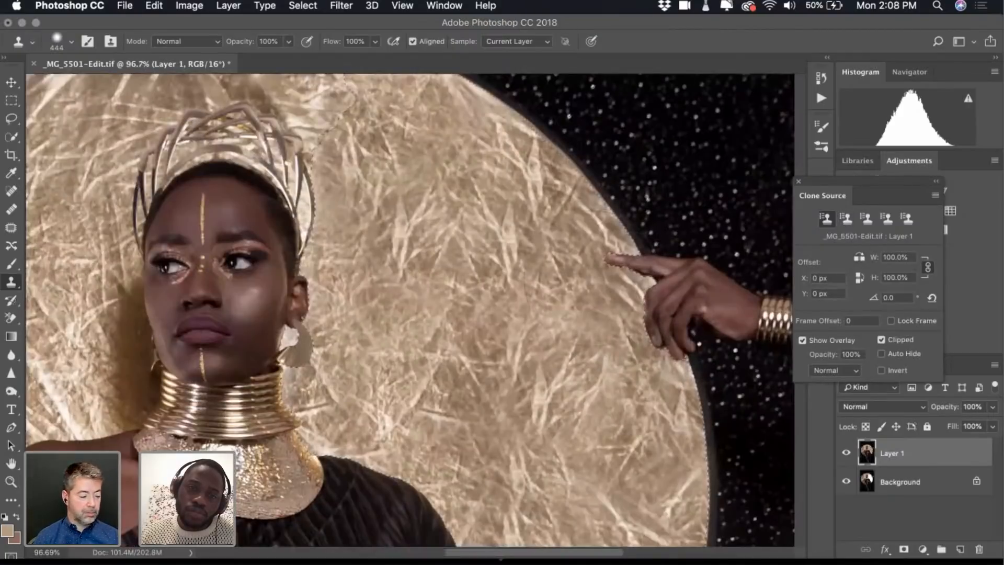
pyautogui.scroll(-3, 592, 279)
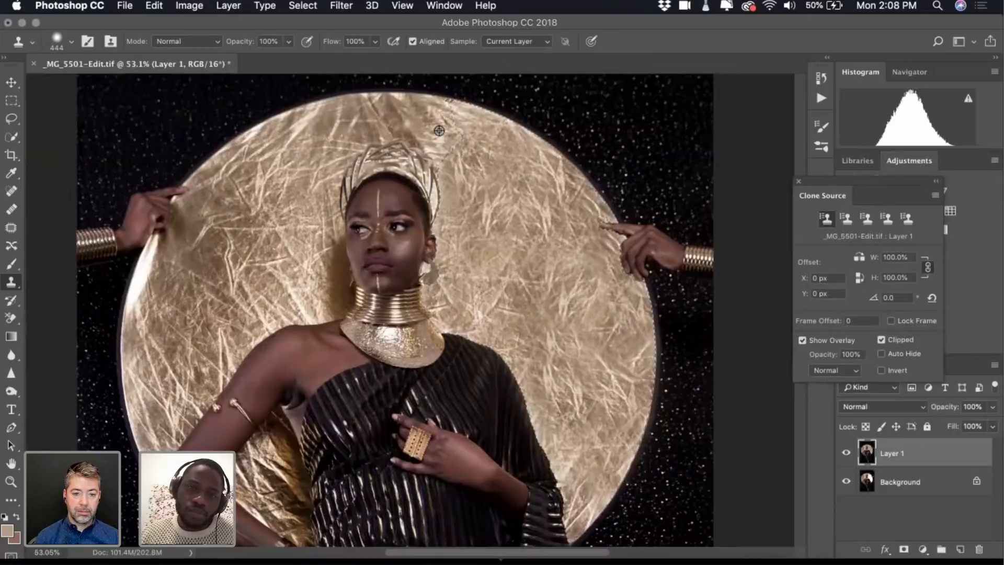
pyautogui.scroll(-2, 485, 188)
pyautogui.keyDown('alt'); pyautogui.click(485, 188); pyautogui.keyUp('alt')
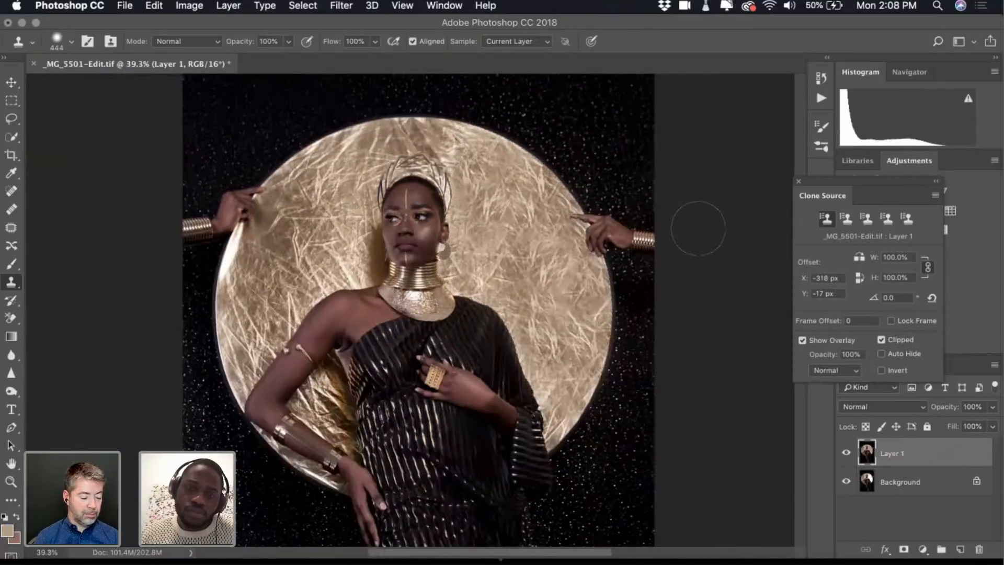
# Toggle the visibility of Layer 1 to compare the retouched disc with the original photo
pyautogui.click(847, 452)
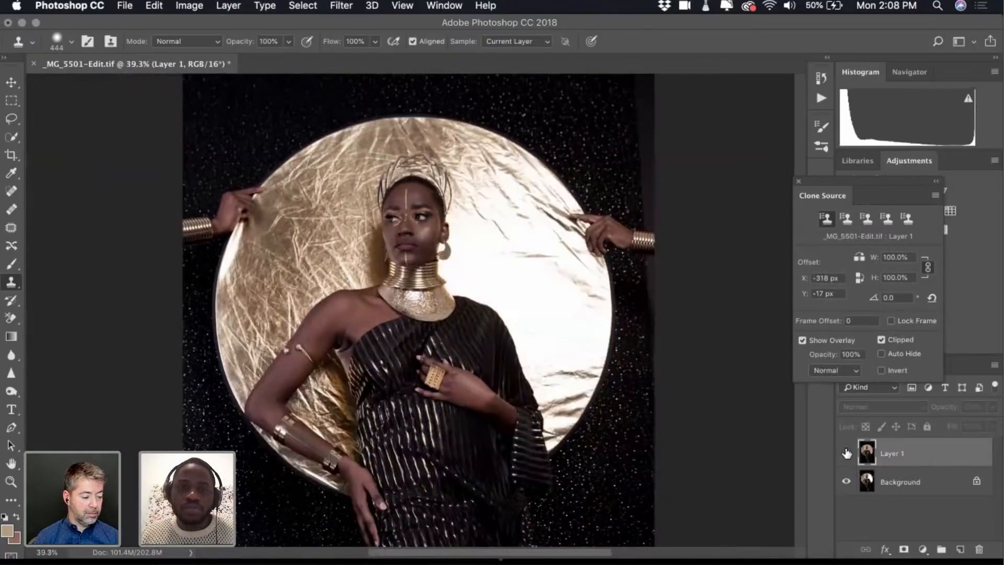
pyautogui.click(847, 453)
pyautogui.click(847, 453)
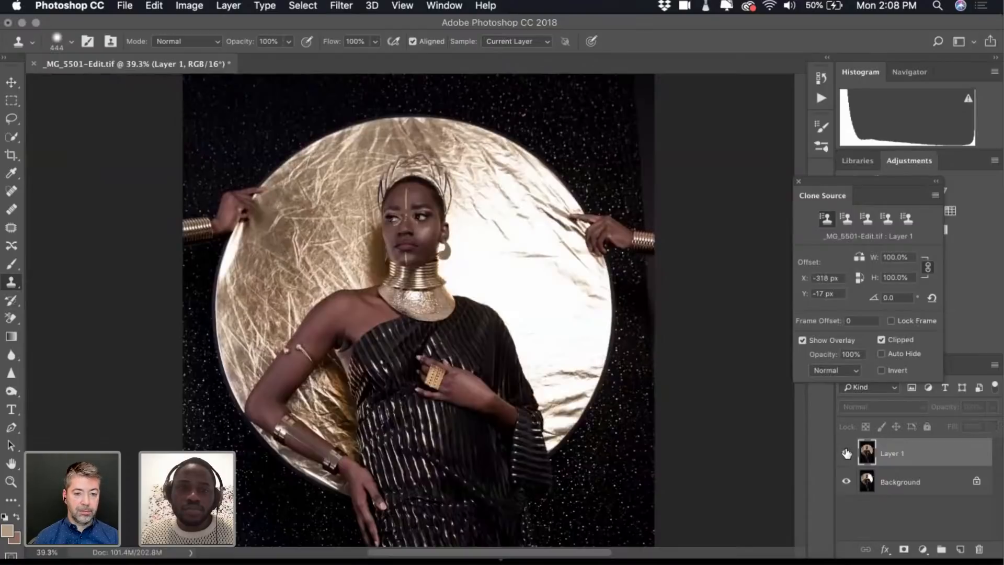
pyautogui.click(846, 453)
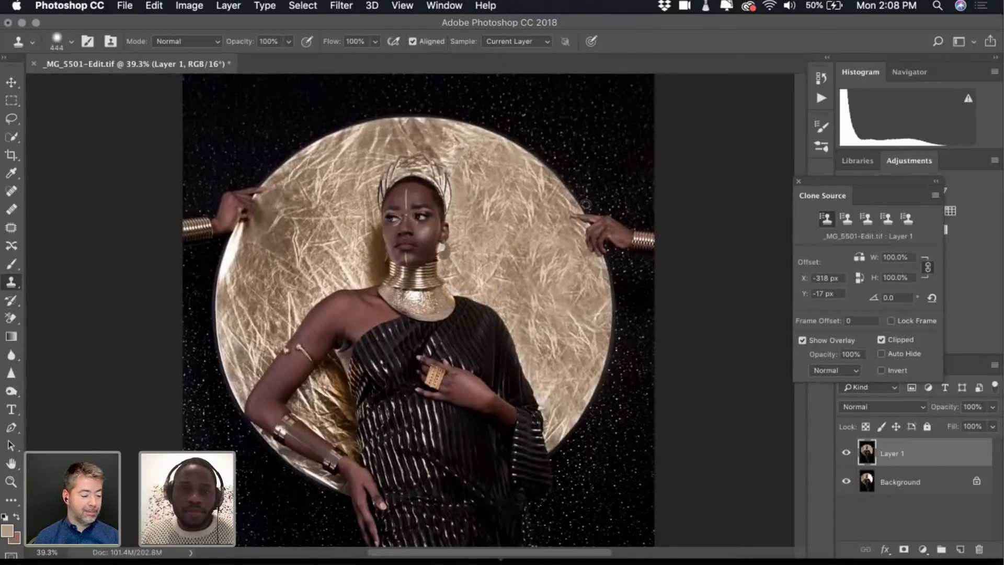
# Set the clone brush to 46 px with 10% hardness for retouching around the fingertip at the disc's right rim
pyautogui.scroll(10, 586, 204)
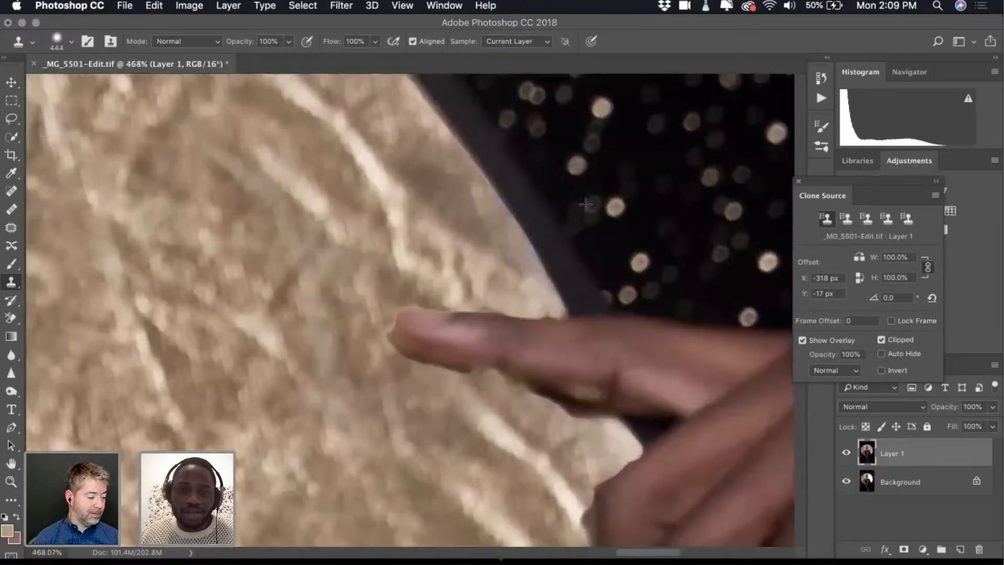
pyautogui.scroll(-3, 586, 204)
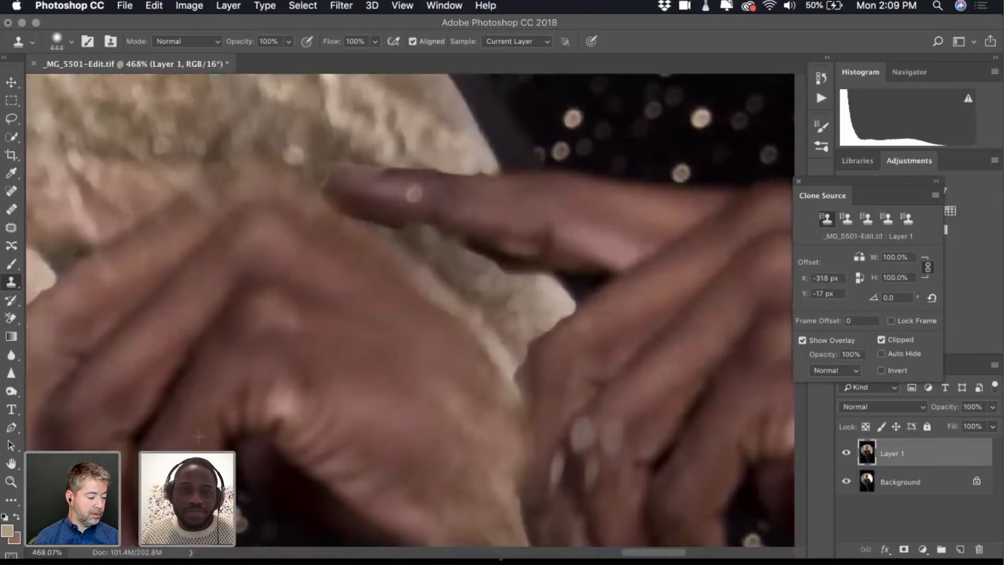
pyautogui.scroll(-5, 198, 436)
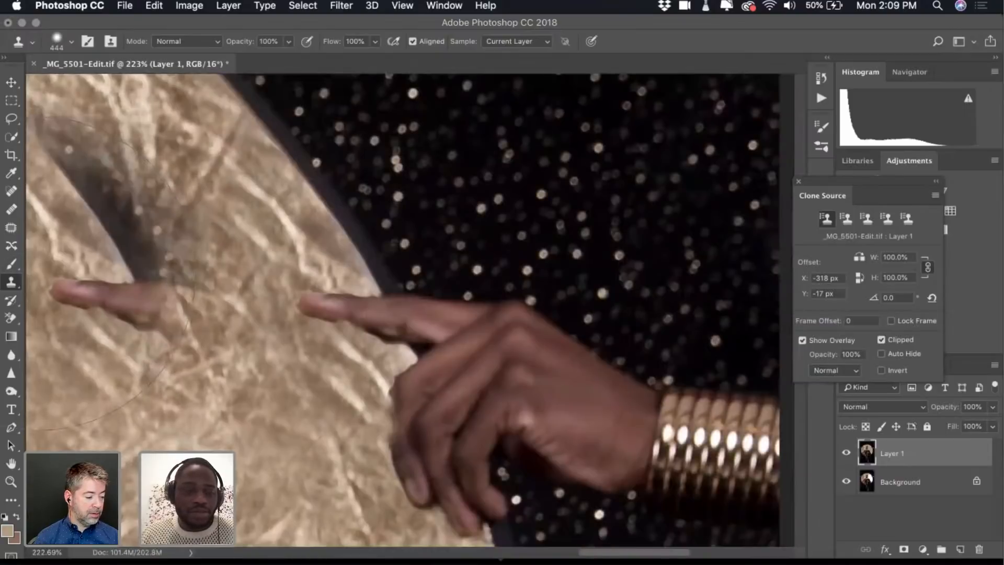
pyautogui.click(66, 41)
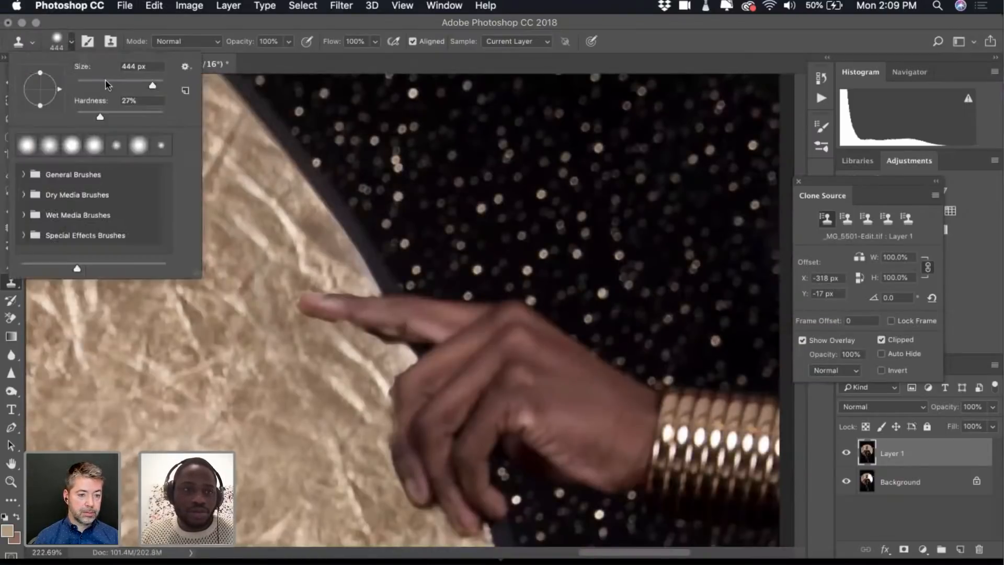
pyautogui.moveTo(122, 81); pyautogui.dragTo(71, 114)
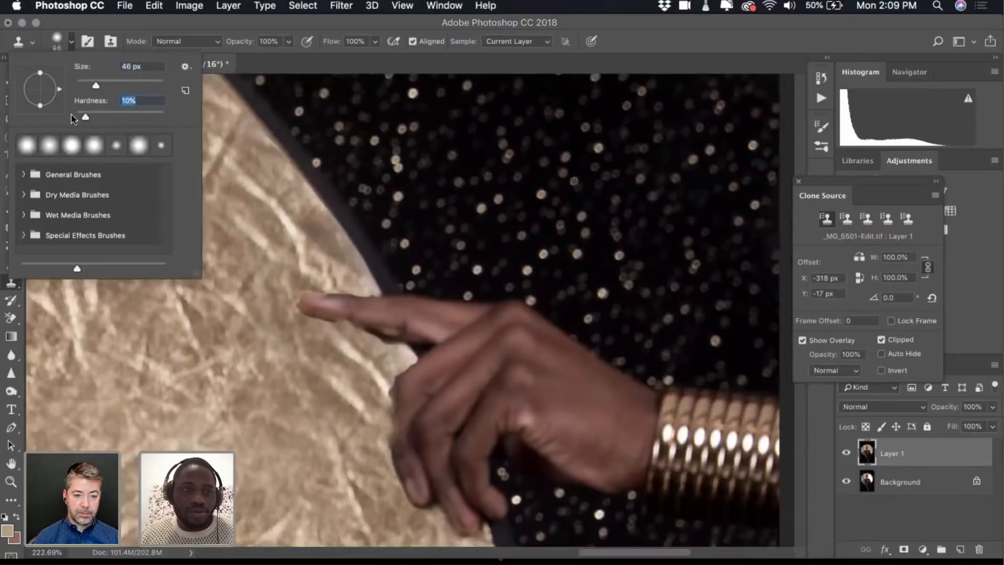
# Reselect the previous disc selection and set the clone brush size to 33 px
pyautogui.click(72, 42)
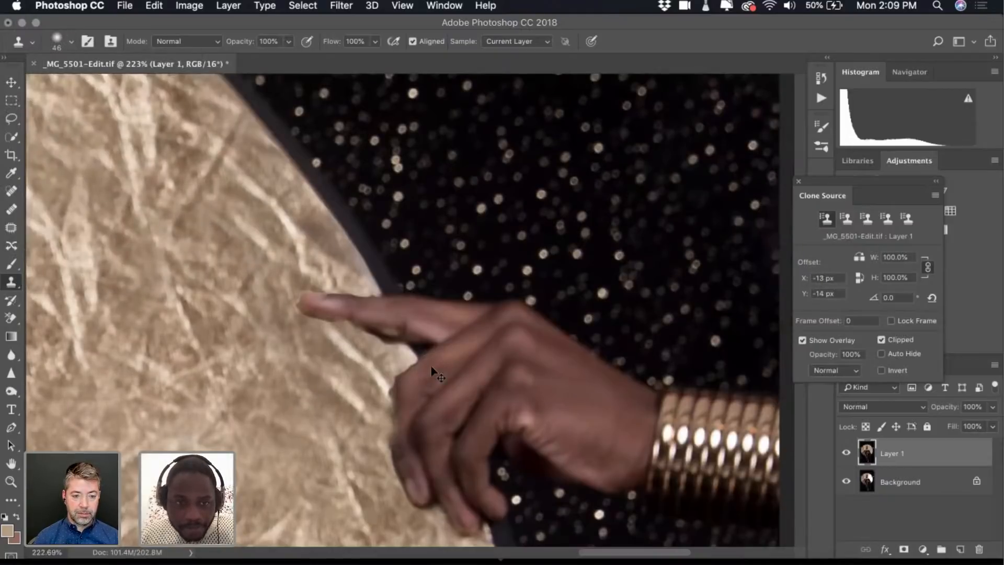
pyautogui.click(295, 5)
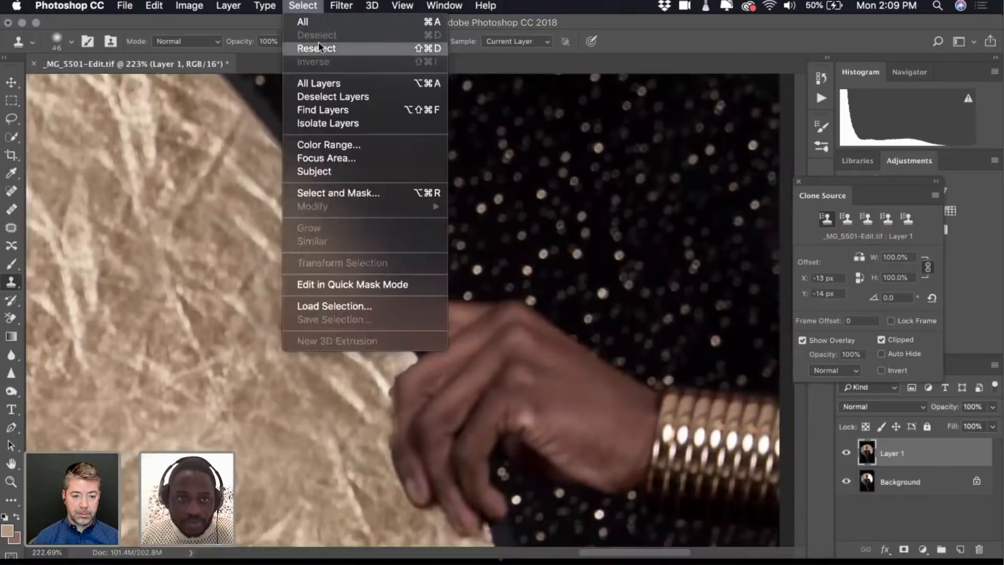
pyautogui.click(314, 47)
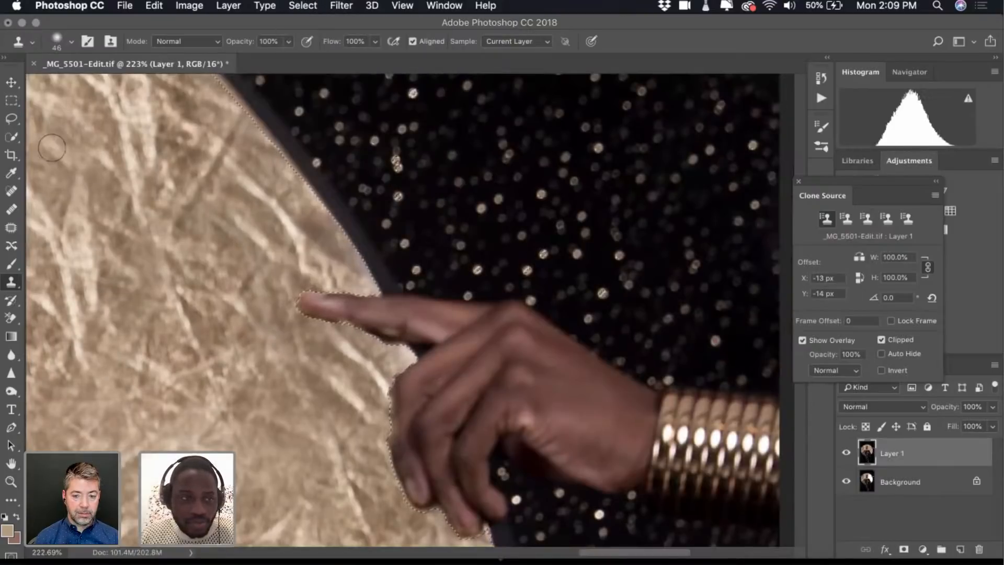
pyautogui.click(61, 44)
pyautogui.click(67, 39)
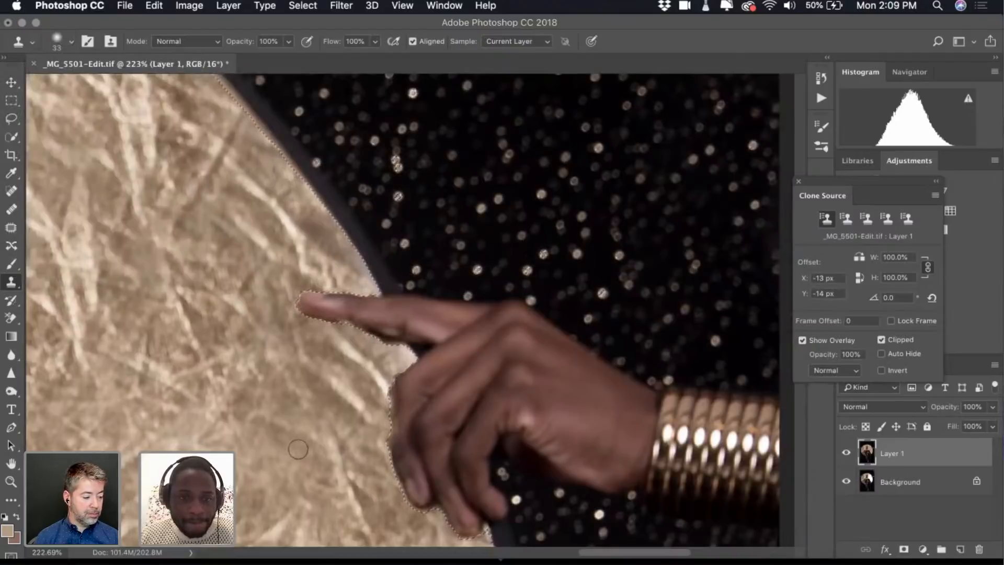
# Deselect the disc area and try cloning gold texture along the knuckle's edge, then undo the stroke
pyautogui.scroll(-5, 325, 493)
pyautogui.scroll(3, 325, 493)
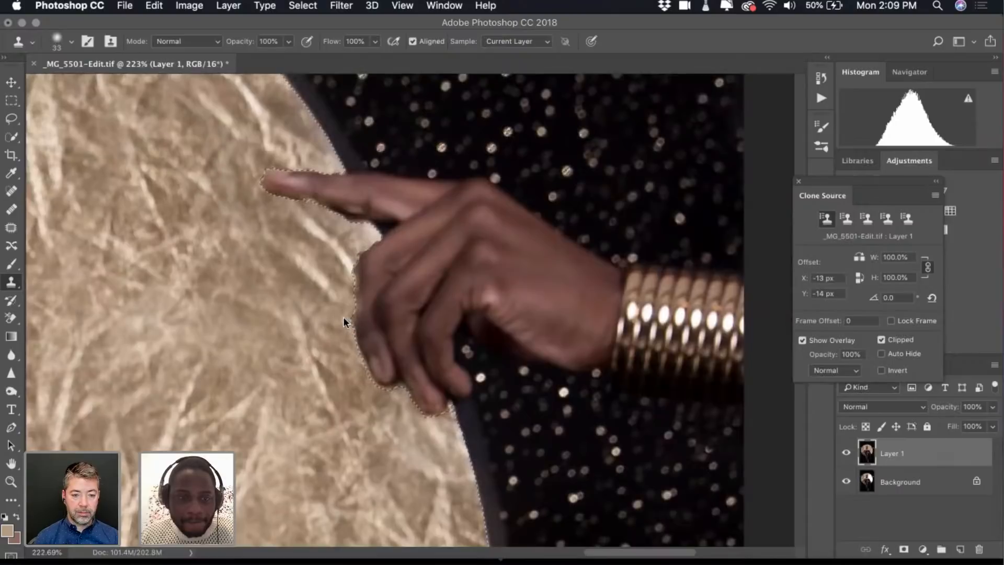
pyautogui.press('super+shift+s')
pyautogui.click(695, 541)
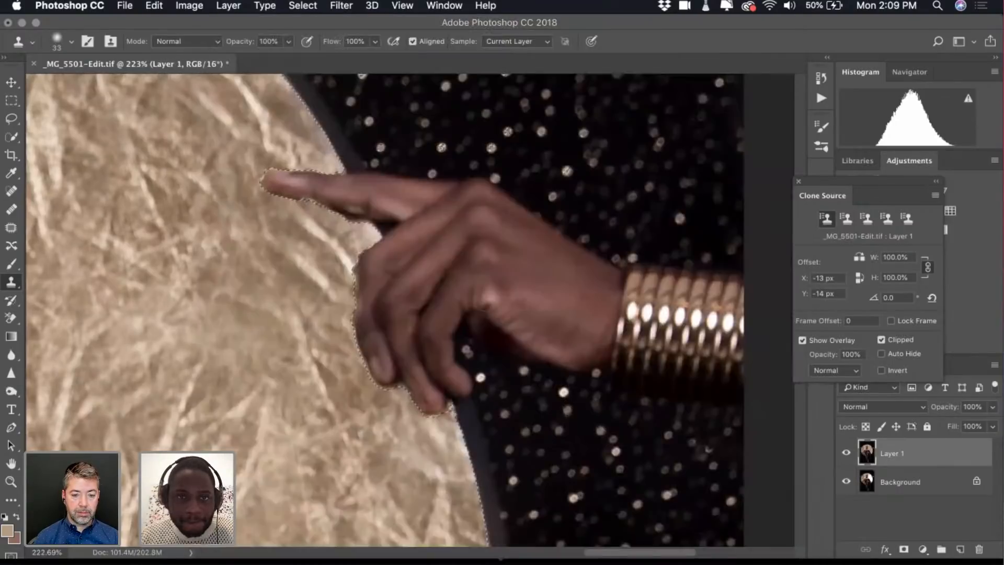
pyautogui.press('super+d')
pyautogui.keyDown('alt'); pyautogui.click(326, 260); pyautogui.keyUp('alt')
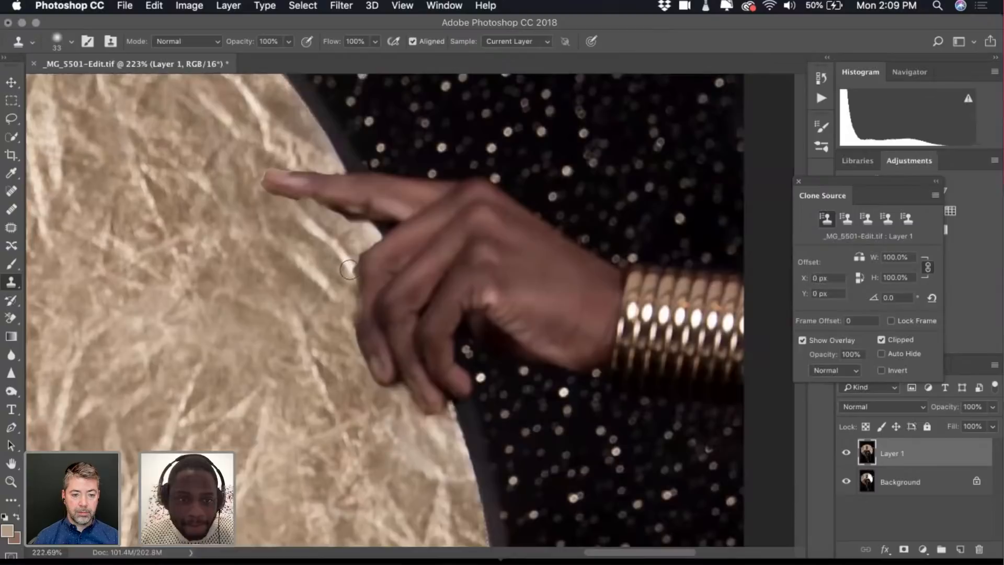
pyautogui.click(358, 273)
pyautogui.press('super+z')
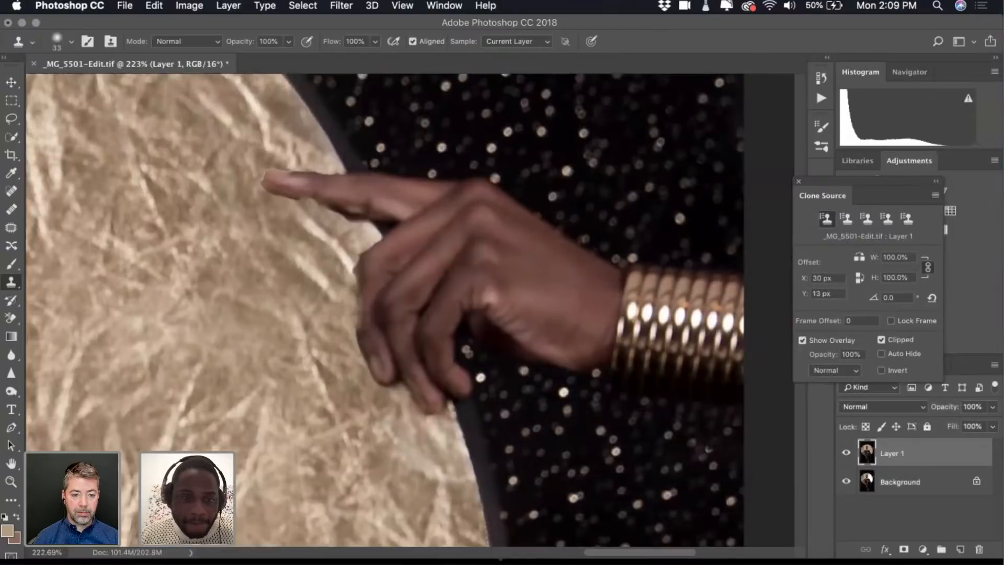
# Set the clone brush to 27 px with 76% hardness and sample gold texture below the index finger
pyautogui.scroll(2, 362, 395)
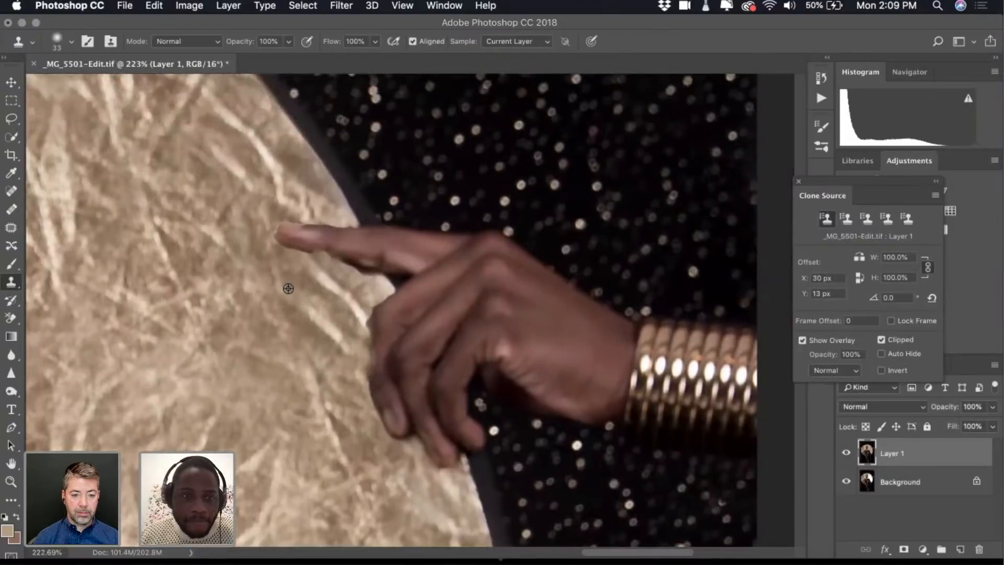
pyautogui.scroll(4, 289, 290)
pyautogui.scroll(2, 199, 215)
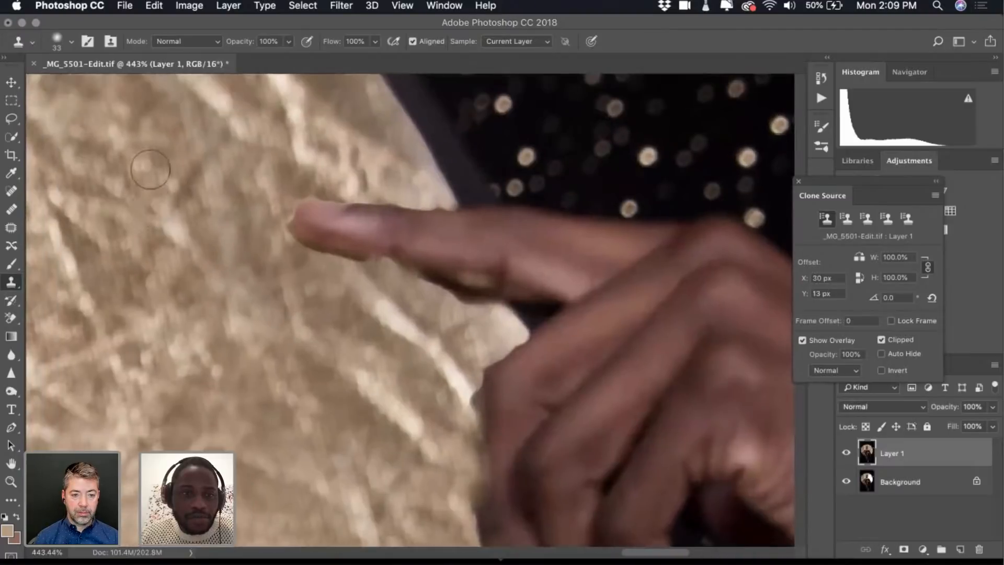
pyautogui.click(71, 42)
pyautogui.moveTo(117, 118); pyautogui.dragTo(120, 119)
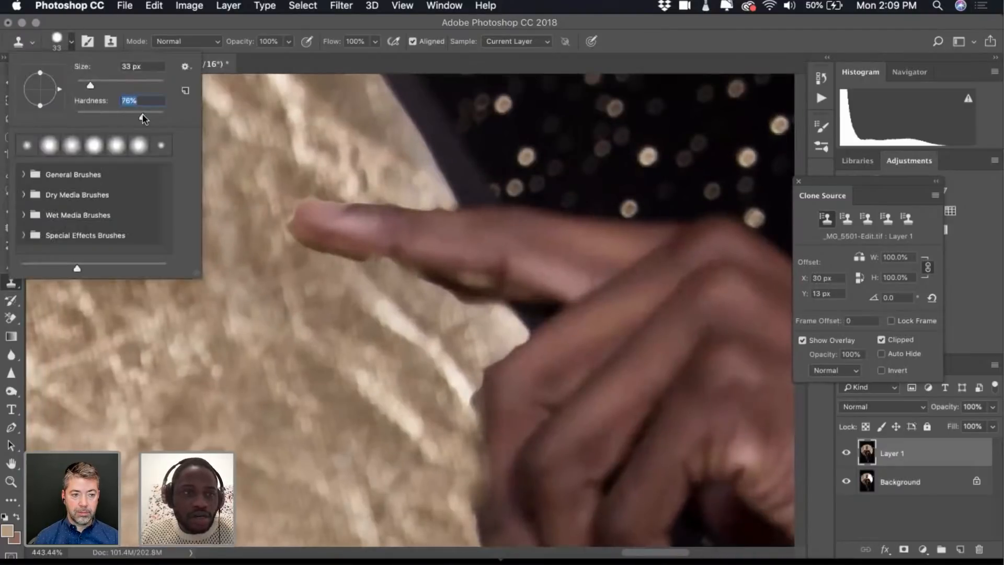
pyautogui.moveTo(89, 83); pyautogui.dragTo(87, 85)
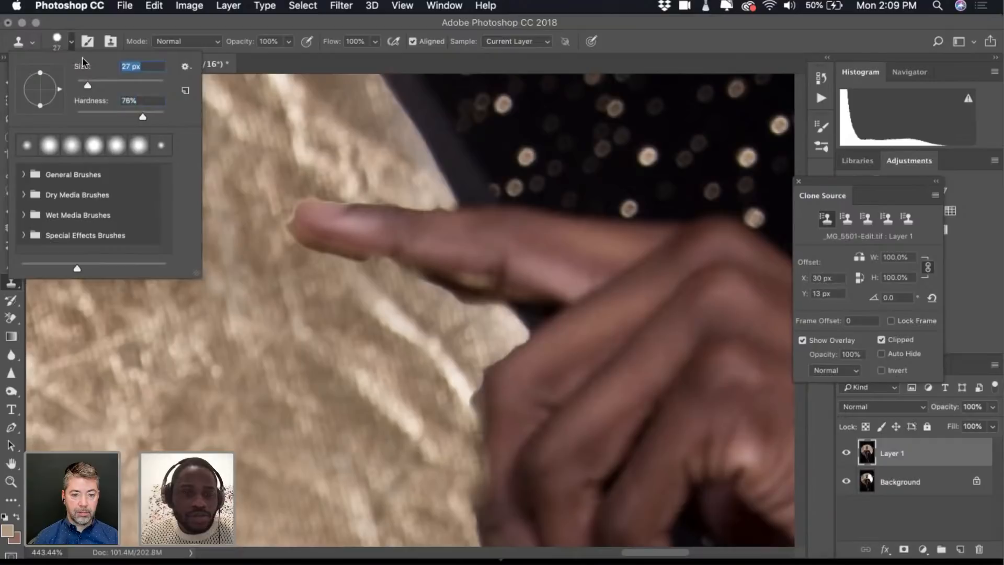
pyautogui.click(68, 40)
pyautogui.keyDown('alt'); pyautogui.click(374, 321); pyautogui.keyUp('alt')
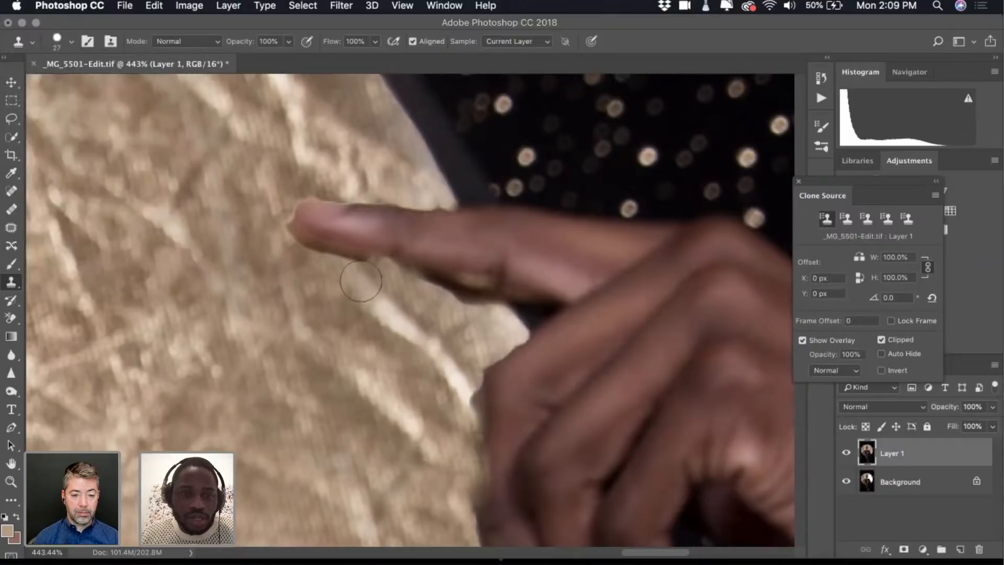
# Set the clone brush to 15 px with 17% hardness for the finger's edge
pyautogui.click(64, 41)
pyautogui.click(98, 114)
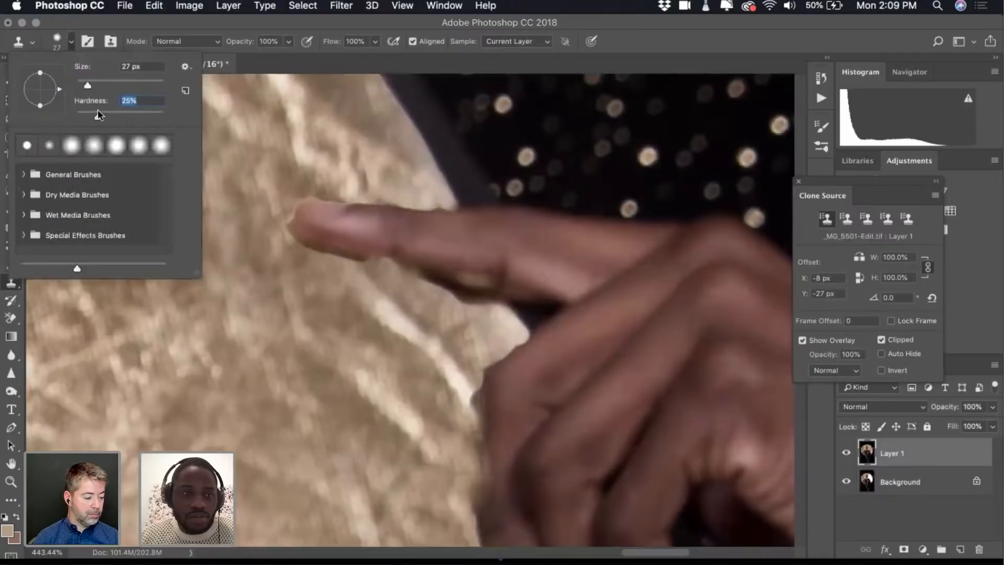
pyautogui.click(88, 84)
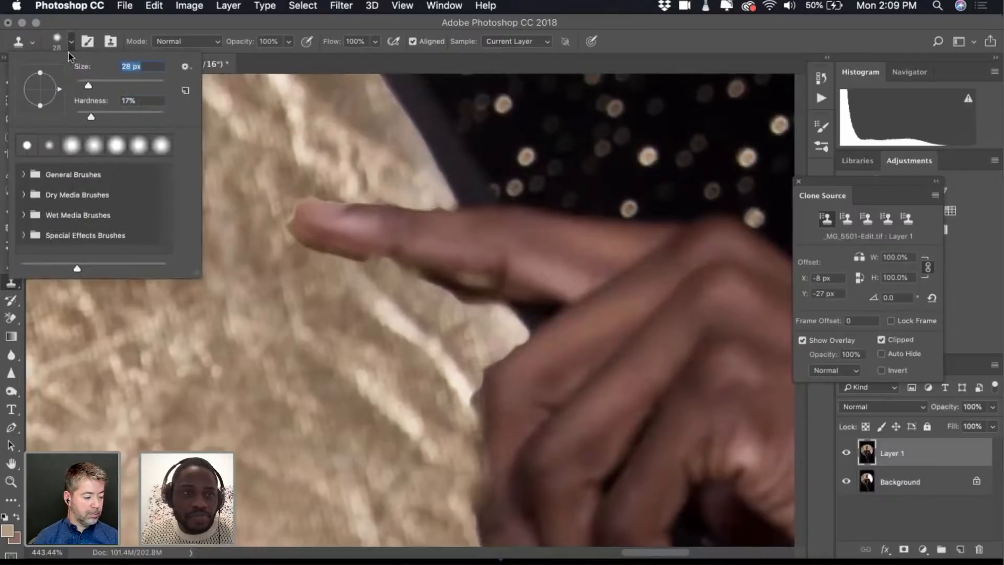
pyautogui.moveTo(87, 84); pyautogui.dragTo(81, 84)
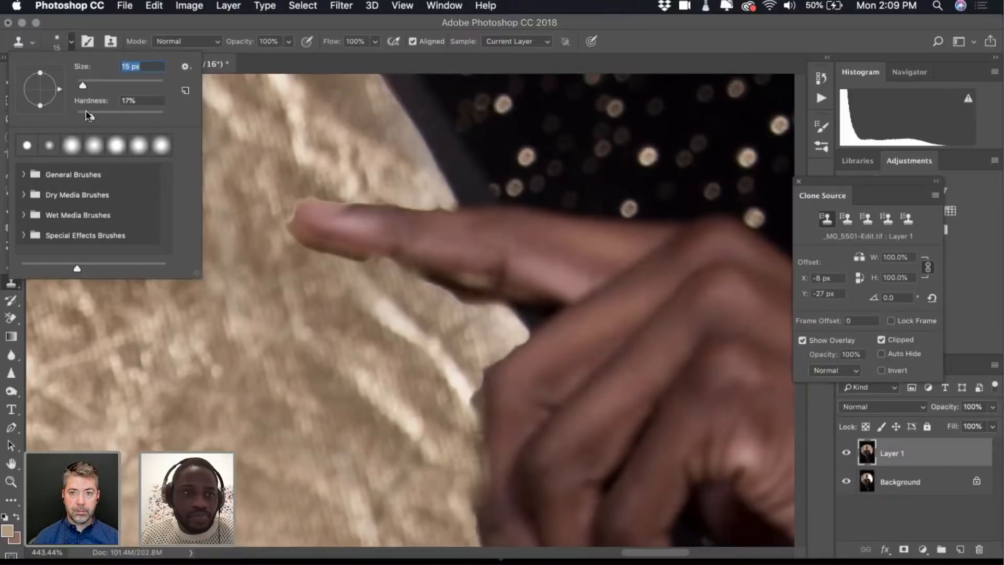
pyautogui.click(66, 40)
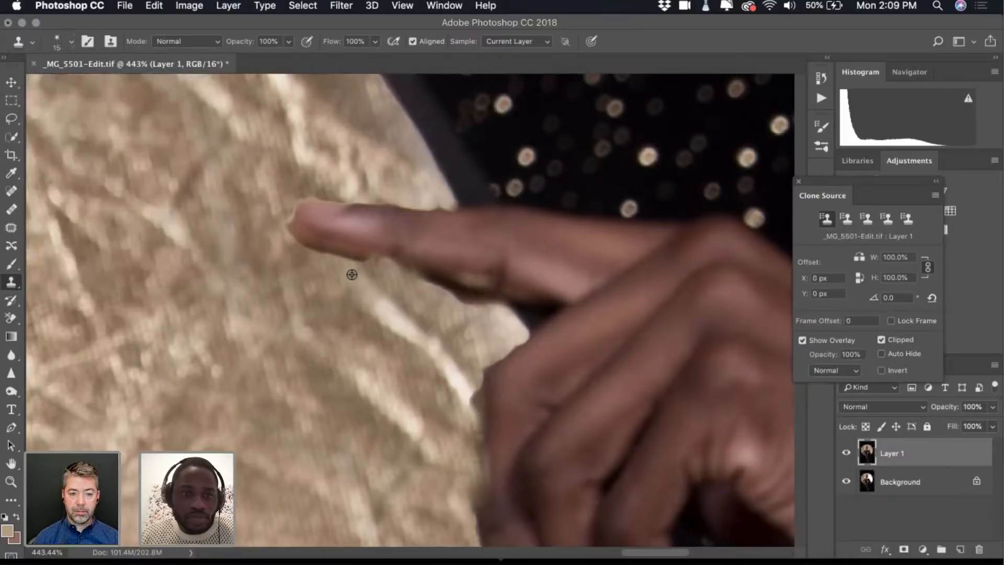
# Clone nearby gold texture along the underside of the index finger and fingertip to clean up the edge
pyautogui.moveTo(361, 264); pyautogui.dragTo(344, 259)
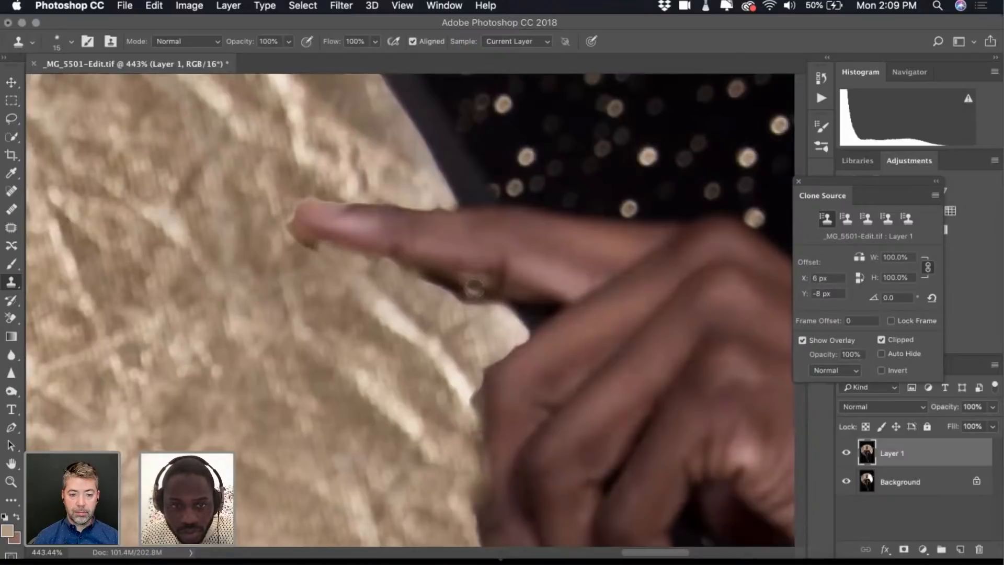
pyautogui.click(479, 282)
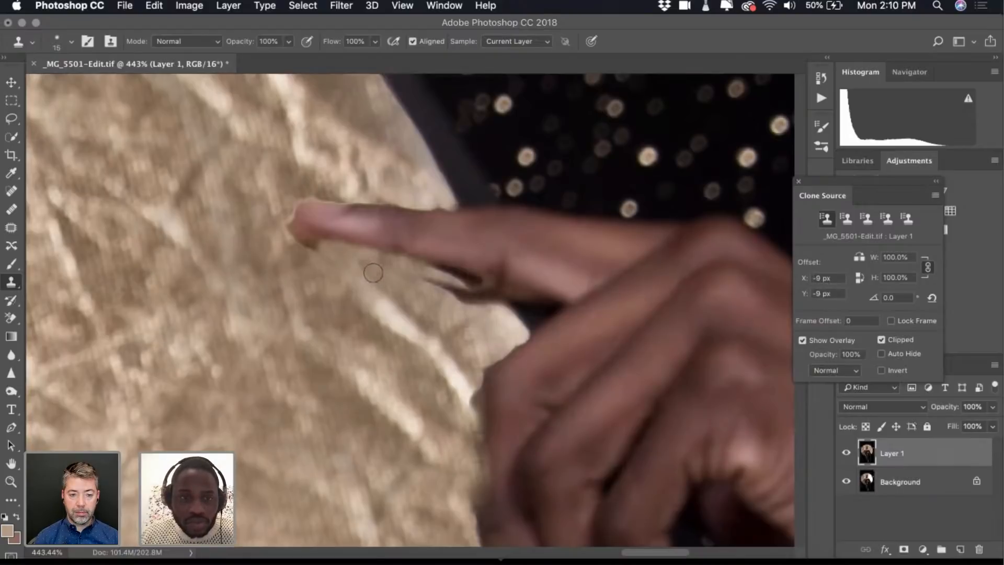
pyautogui.moveTo(425, 277); pyautogui.dragTo(464, 309)
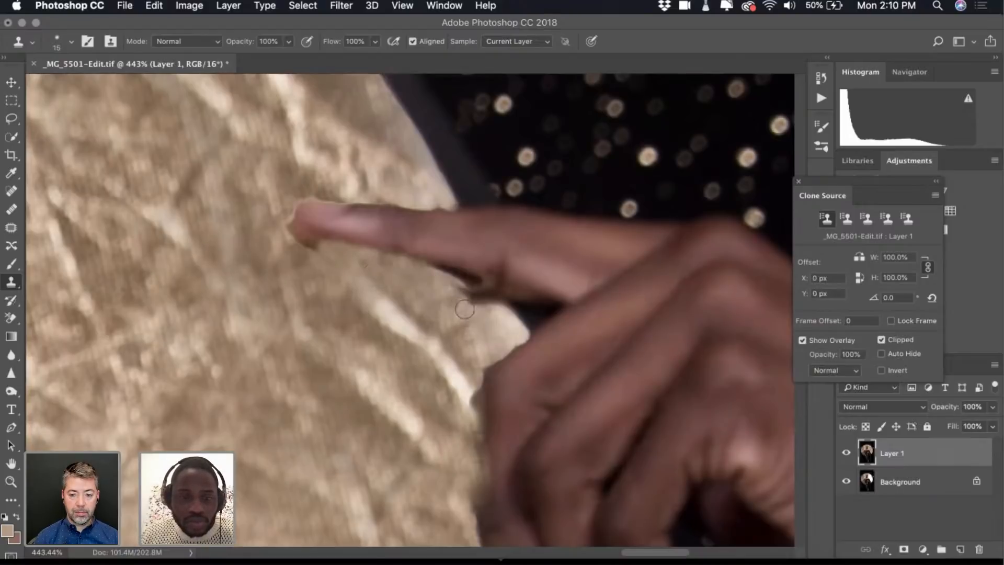
pyautogui.keyDown('alt'); pyautogui.click(419, 302); pyautogui.keyUp('alt')
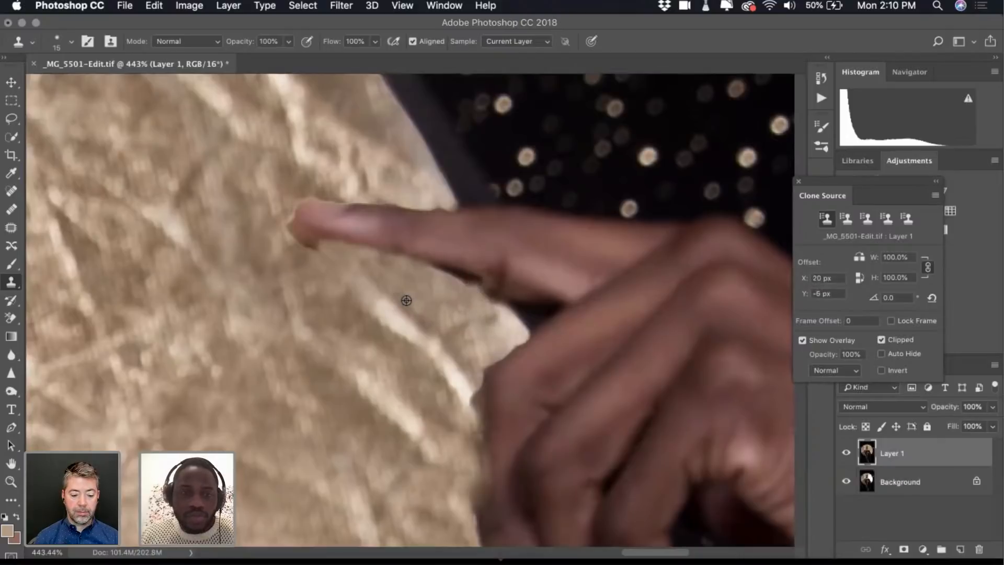
pyautogui.keyDown('alt'); pyautogui.click(311, 268); pyautogui.keyUp('alt')
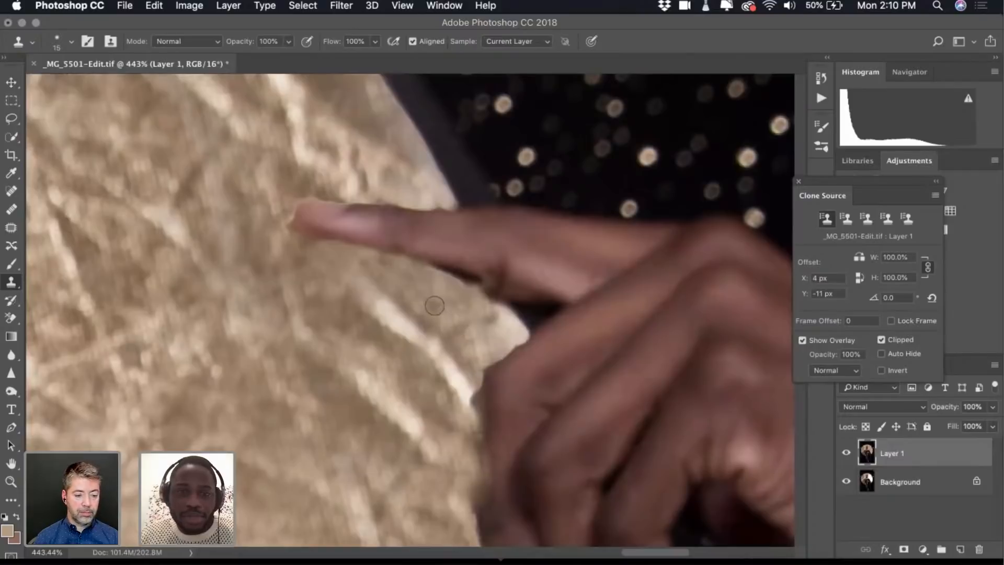
# Clone gold texture along the index finger's upper edge where it meets the disc's rim
pyautogui.scroll(3, 423, 190)
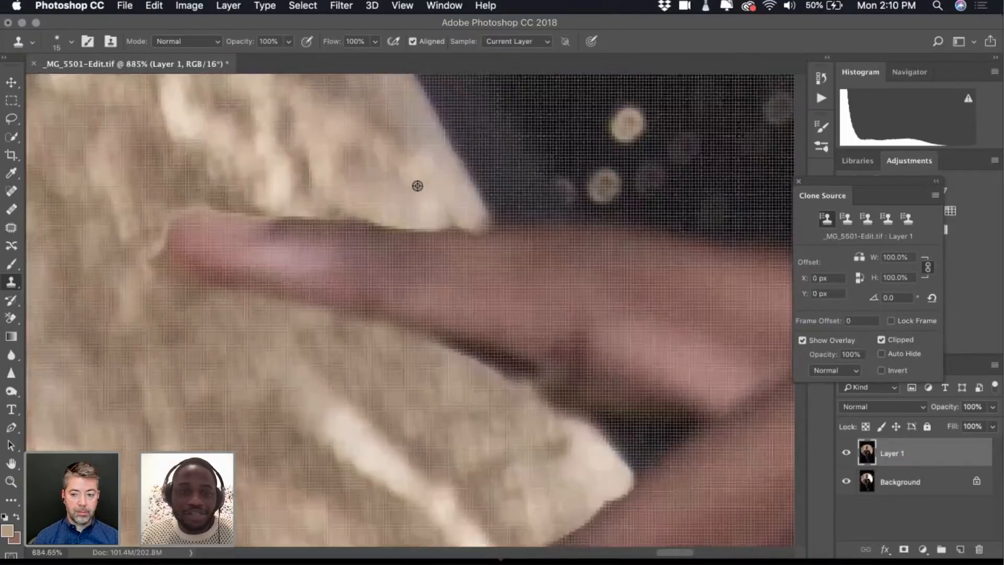
pyautogui.keyDown('alt'); pyautogui.click(417, 185); pyautogui.keyUp('alt')
pyautogui.click(451, 211)
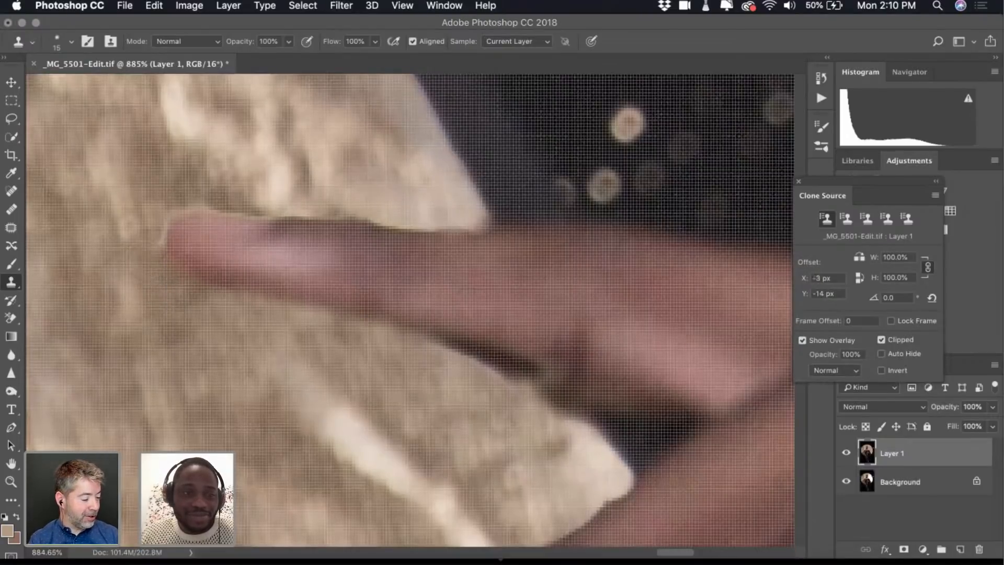
# Clone gold texture along the index finger's lower edge near its joint, and undo the stray dab beside the knuckle
pyautogui.scroll(-5, 390, 369)
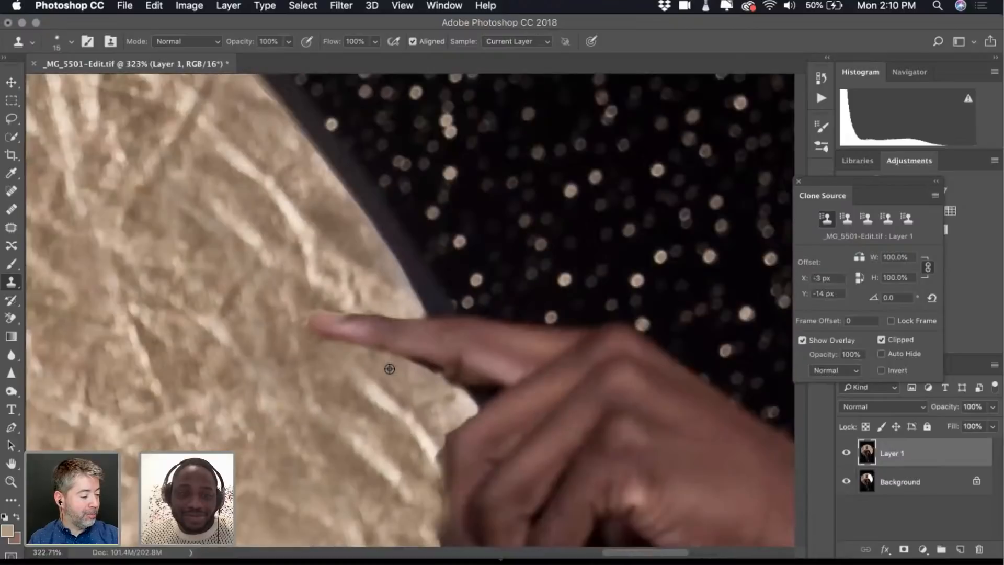
pyautogui.scroll(-3, 420, 369)
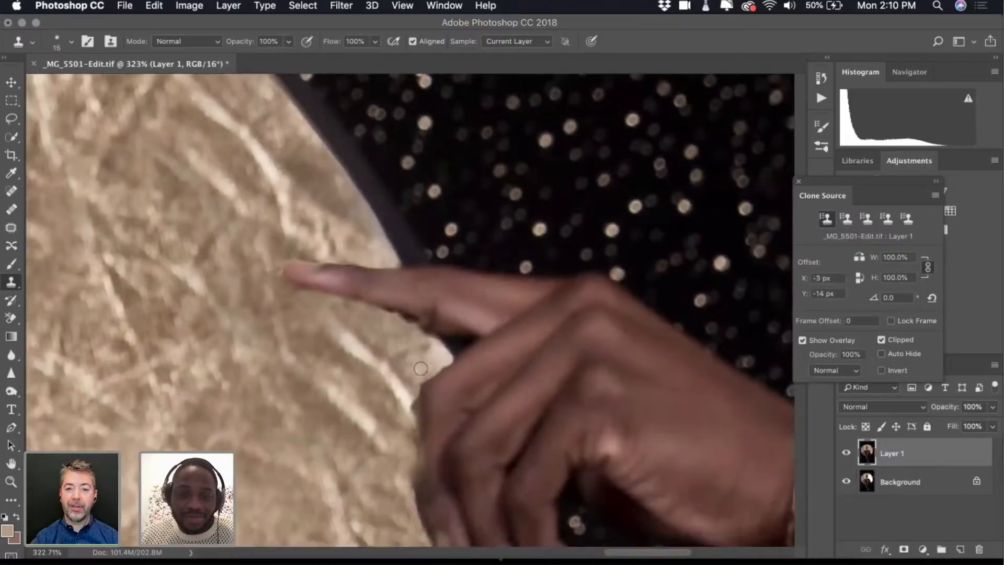
pyautogui.scroll(4, 398, 343)
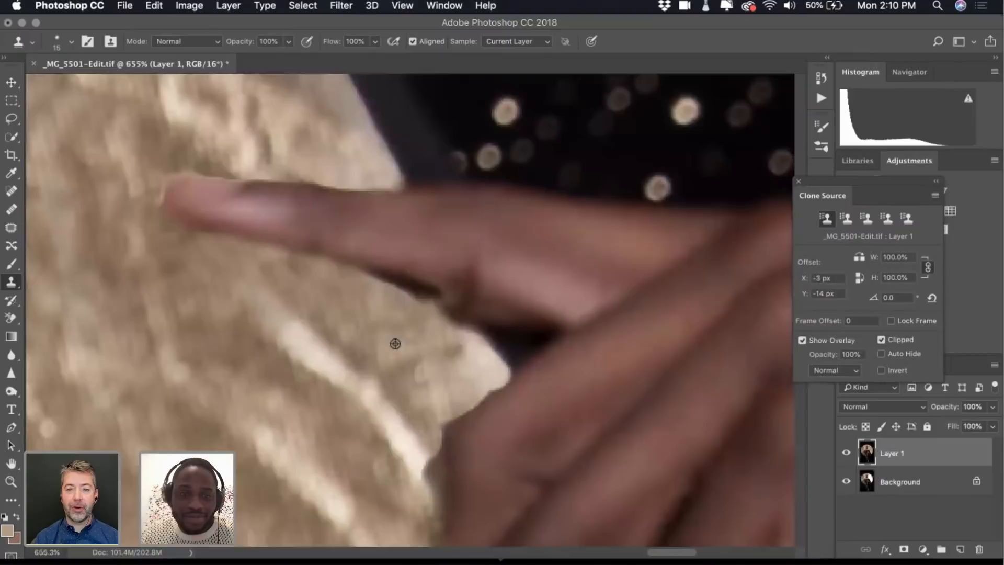
pyautogui.moveTo(421, 311); pyautogui.dragTo(368, 290)
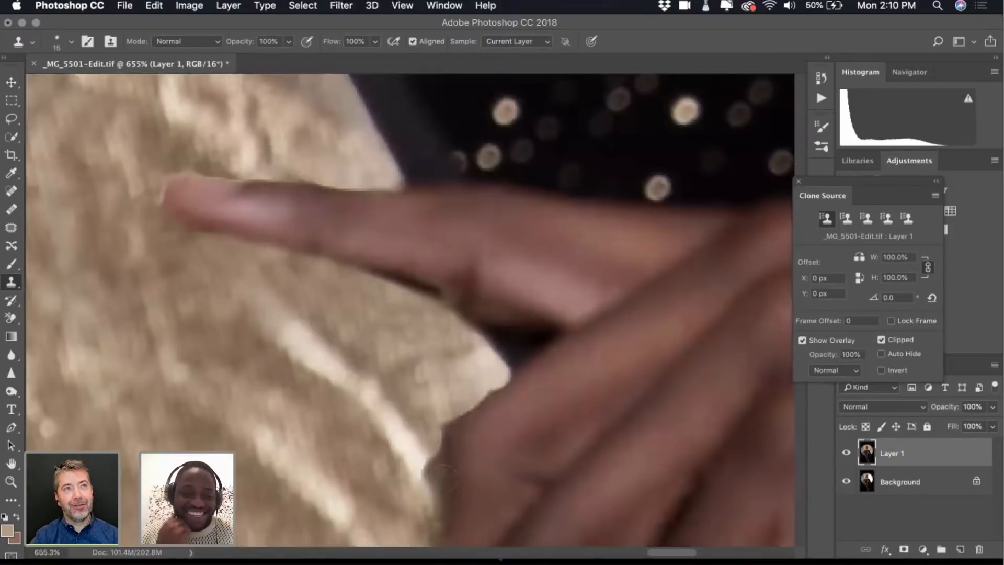
pyautogui.click(442, 478)
pyautogui.hotkey('ctrl', 'z')
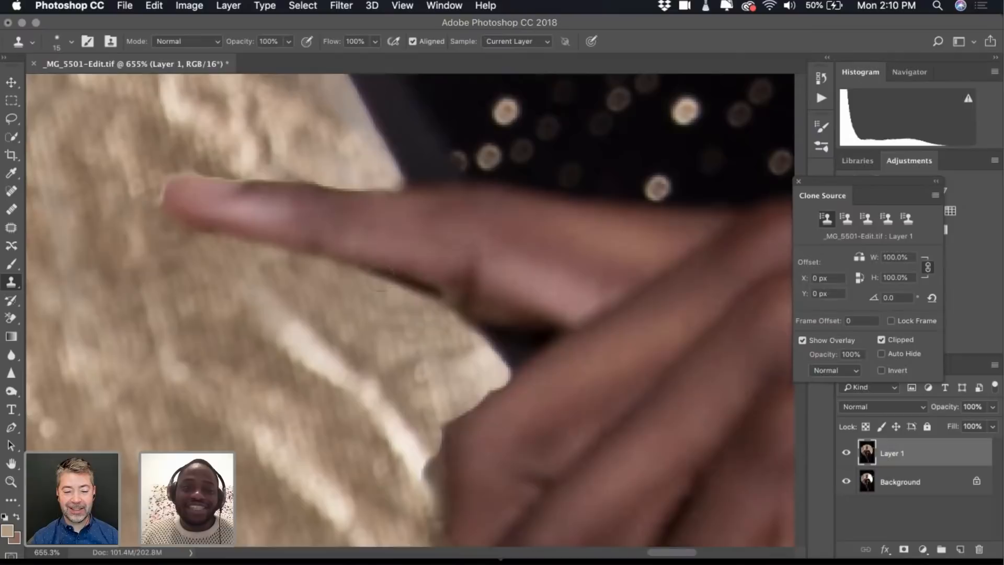
# Clone gold texture over the bright streak where it meets the edge of the first knuckle
pyautogui.scroll(-1, 460, 376)
pyautogui.moveTo(461, 375); pyautogui.dragTo(384, 235)
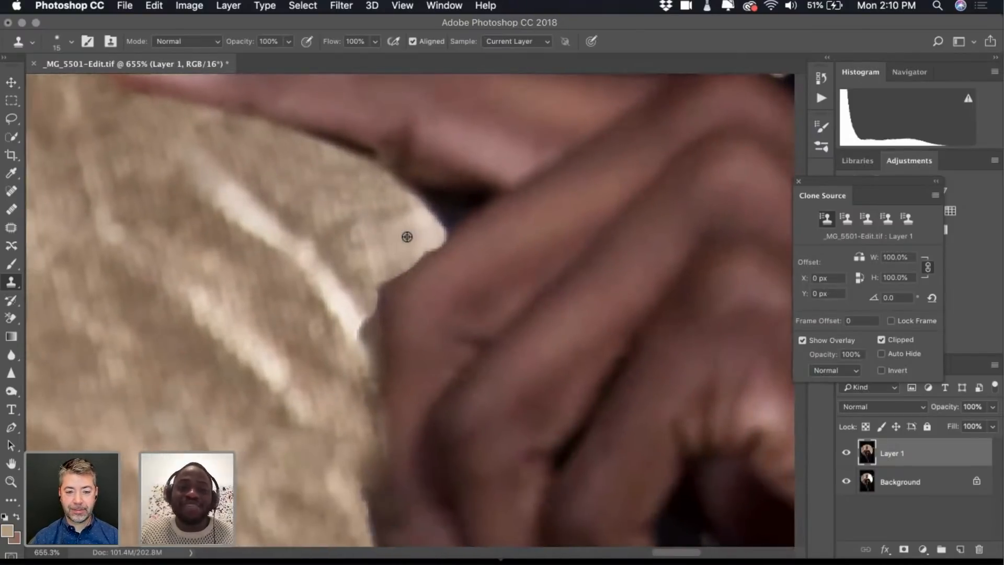
pyautogui.scroll(3, 406, 234)
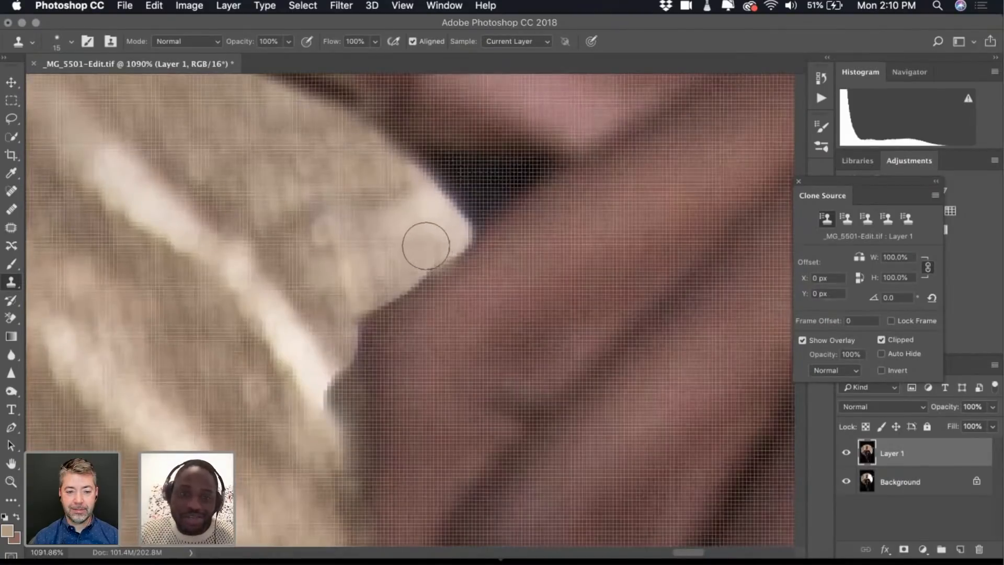
pyautogui.keyDown('alt'); pyautogui.click(344, 260); pyautogui.keyUp('alt')
pyautogui.scroll(-3, 305, 336)
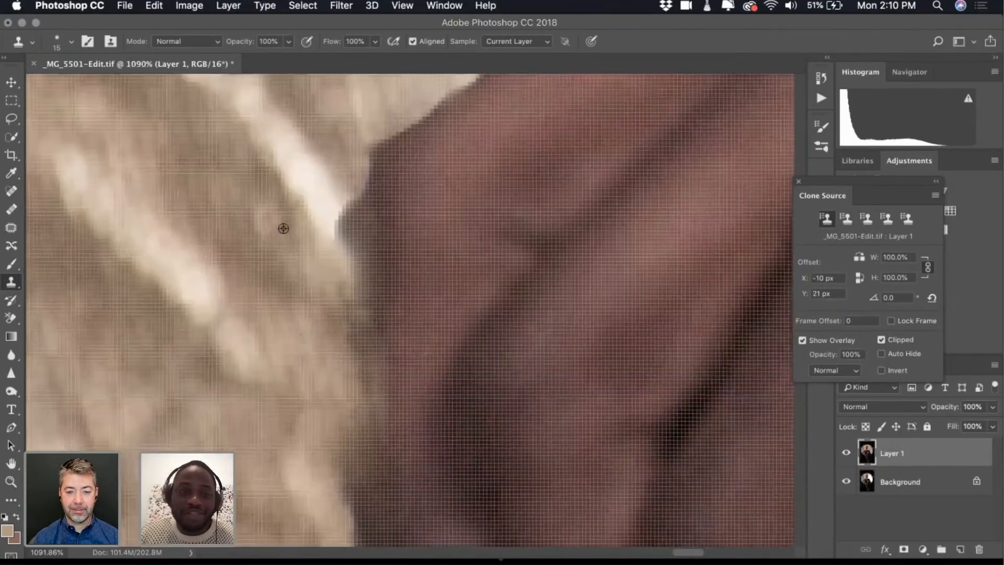
pyautogui.scroll(-5, 282, 228)
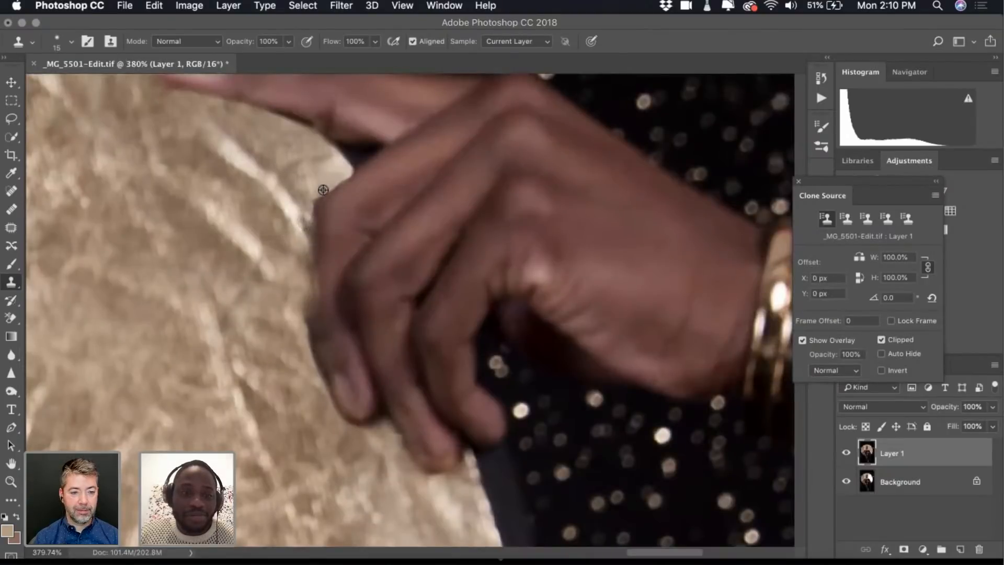
# Clone gold texture over the pale corner of the disc between the index finger and the first knuckle
pyautogui.scroll(4, 335, 174)
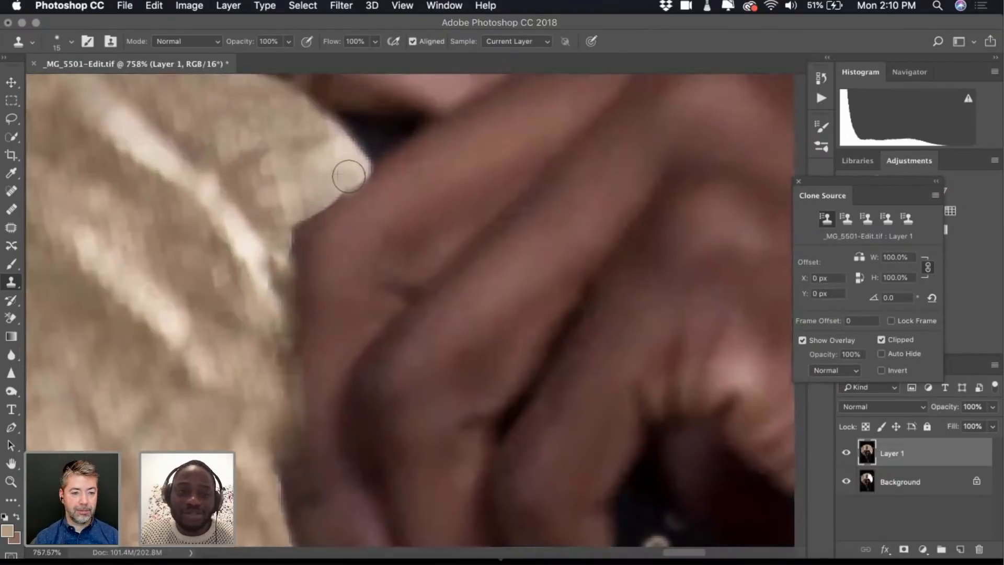
pyautogui.scroll(2, 321, 164)
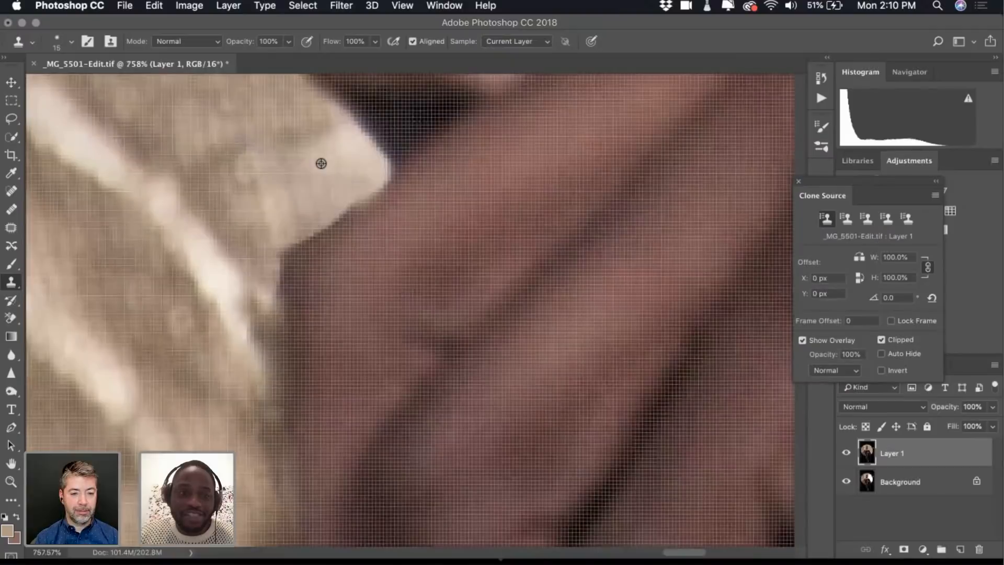
pyautogui.keyDown('alt'); pyautogui.click(321, 229); pyautogui.keyUp('alt')
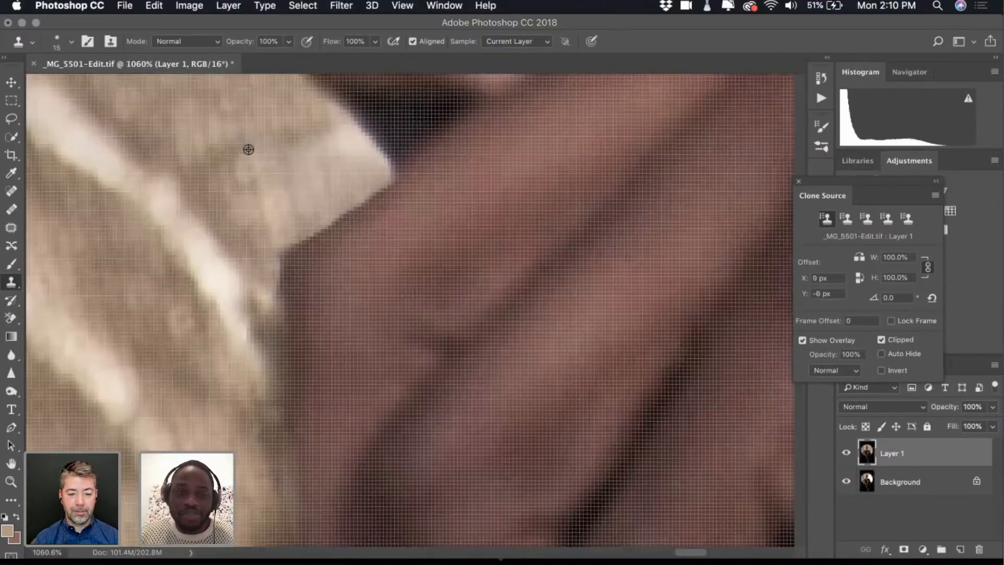
pyautogui.scroll(-2, 249, 150)
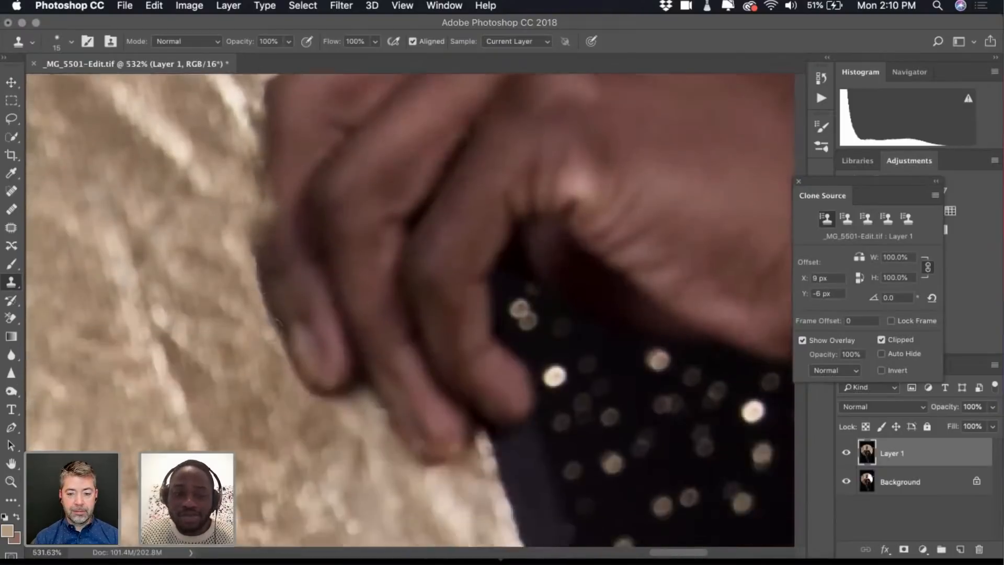
# Clone gold texture along the edges of the curled fingertips where they overlap the disc
pyautogui.scroll(-5, 272, 330)
pyautogui.keyDown('alt'); pyautogui.click(453, 407); pyautogui.keyUp('alt')
pyautogui.moveTo(462, 392)
pyautogui.mouseDown()
pyautogui.moveTo(456, 379)
pyautogui.moveTo(399, 382)
pyautogui.moveTo(438, 400)
pyautogui.moveTo(394, 350)
pyautogui.mouseUp()
pyautogui.keyDown('alt'); pyautogui.click(403, 396); pyautogui.keyUp('alt')
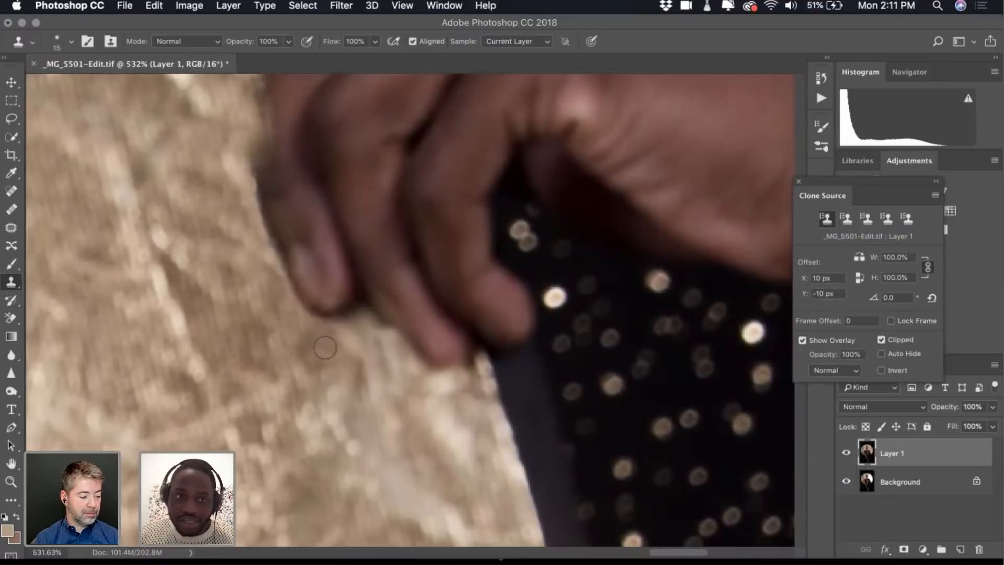
pyautogui.scroll(5, 322, 340)
pyautogui.hscroll(-4, 322, 339)
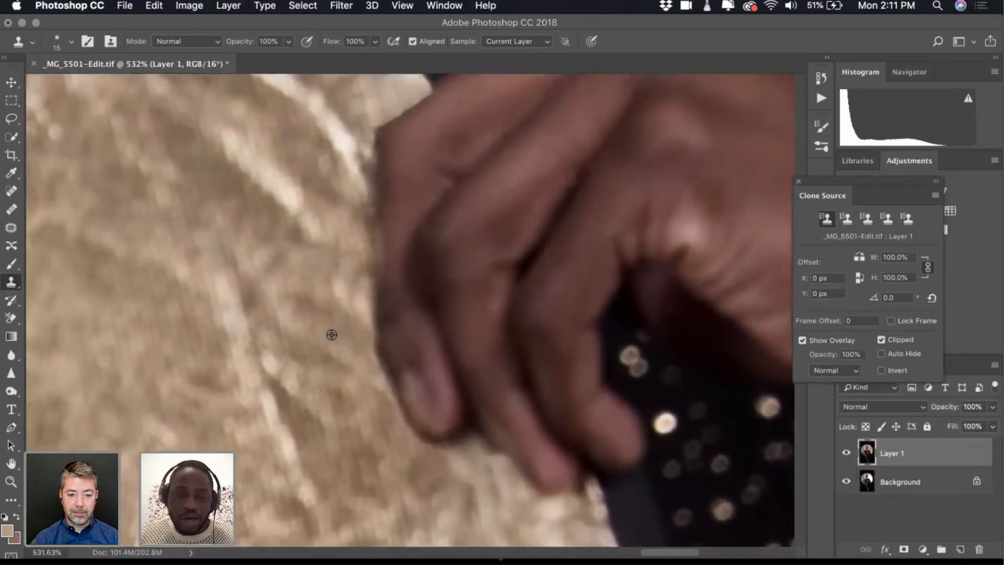
# Compare the retouched area around the index finger with the original by toggling the visibility of Layer 1
pyautogui.scroll(-3, 332, 335)
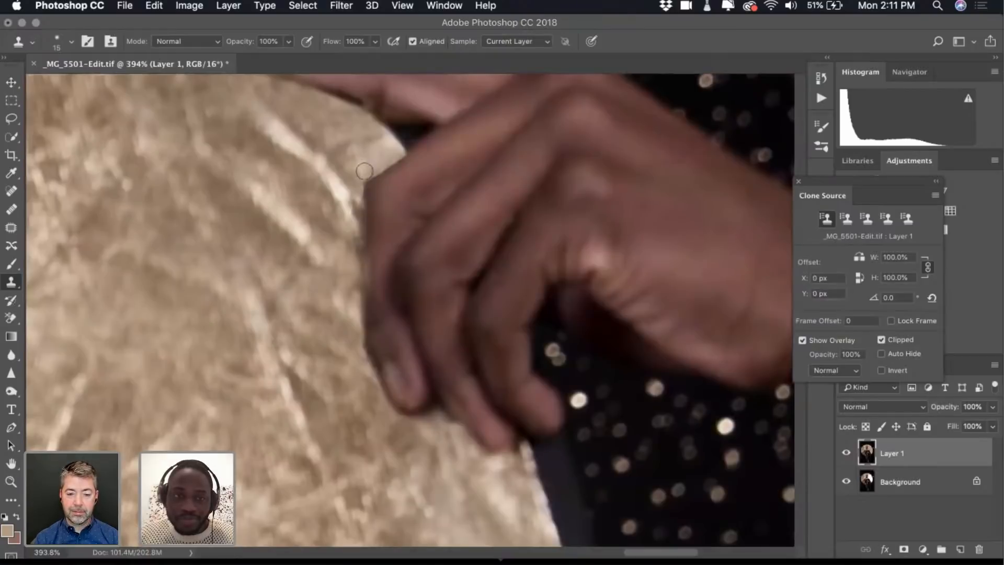
pyautogui.scroll(2, 365, 171)
pyautogui.scroll(3, 306, 192)
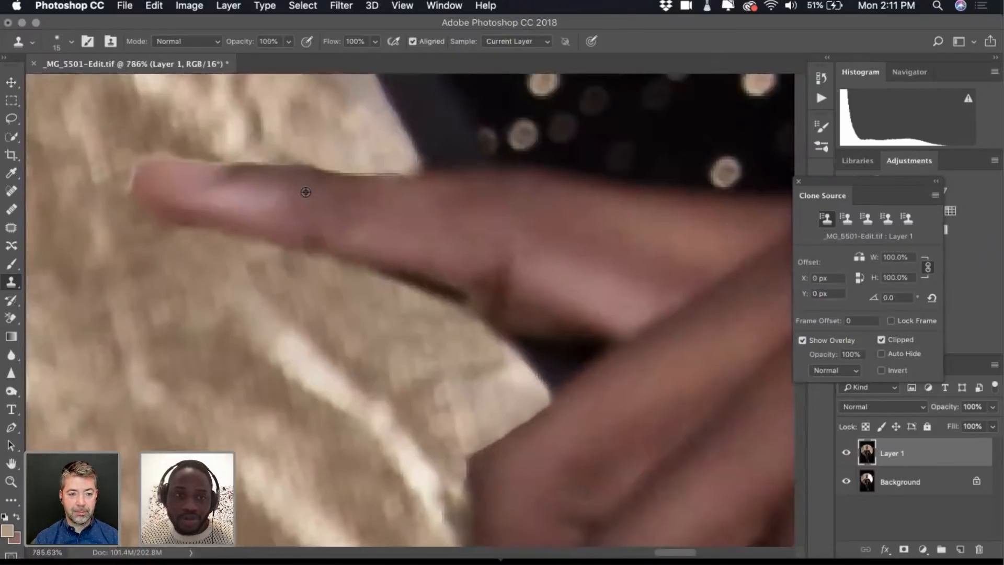
pyautogui.click(845, 452)
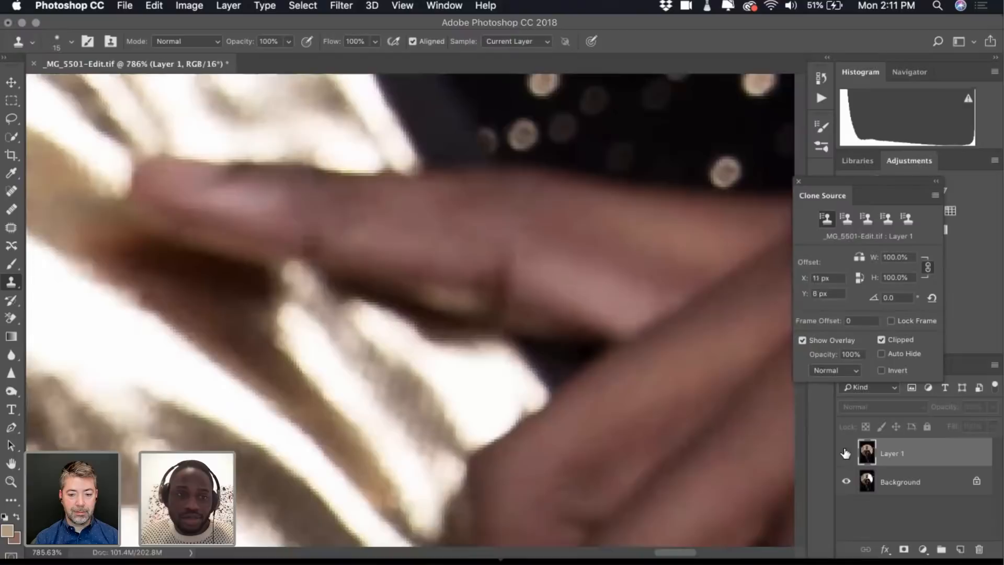
pyautogui.click(846, 453)
pyautogui.click(845, 453)
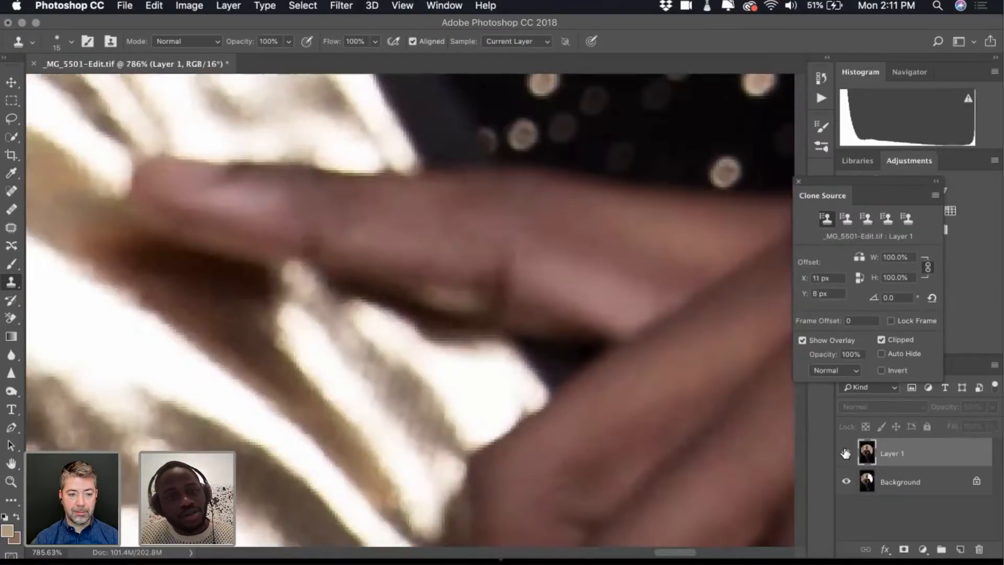
pyautogui.click(846, 453)
pyautogui.click(845, 453)
pyautogui.click(846, 453)
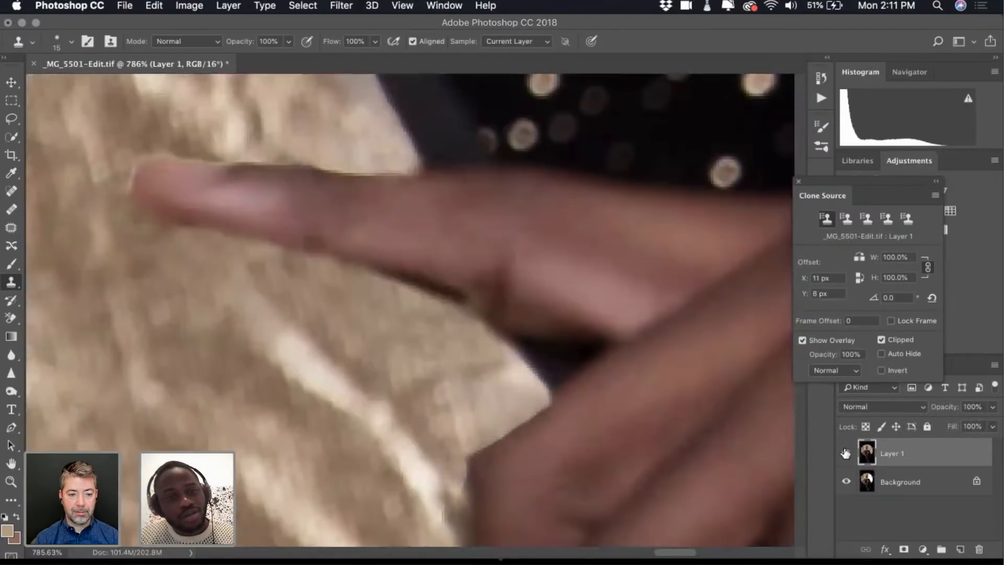
pyautogui.click(846, 453)
pyautogui.click(846, 453)
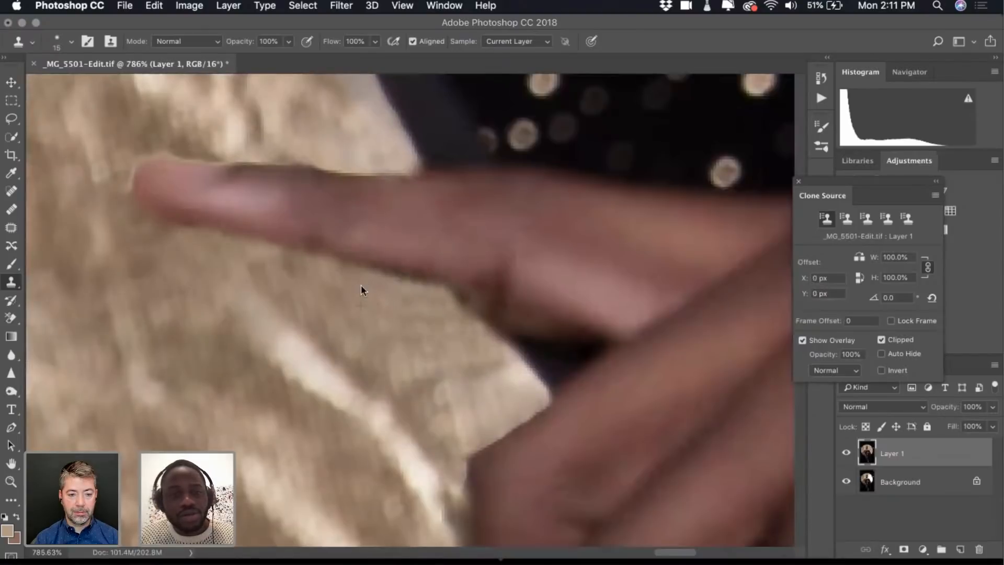
# Clone gold texture over the dark line under the index finger near its joint, and reduce the clone brush to 14 px
pyautogui.moveTo(444, 309); pyautogui.dragTo(475, 325)
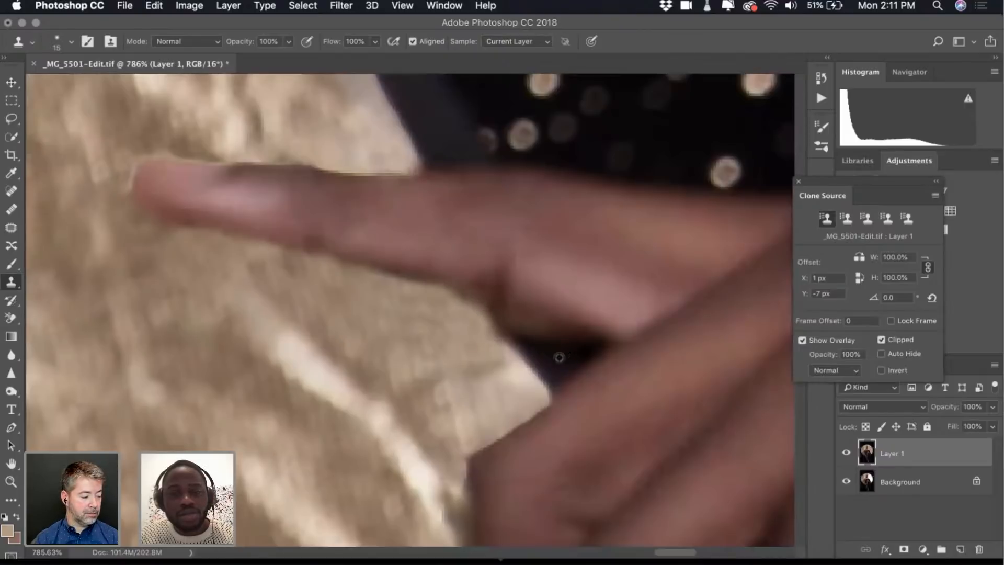
pyautogui.click(55, 39)
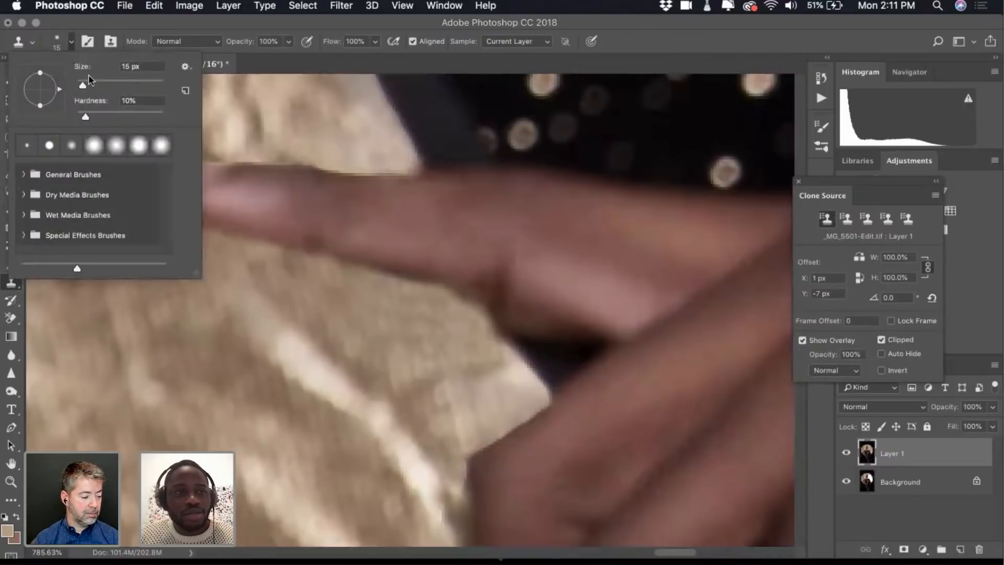
pyautogui.click(80, 85)
pyautogui.click(71, 42)
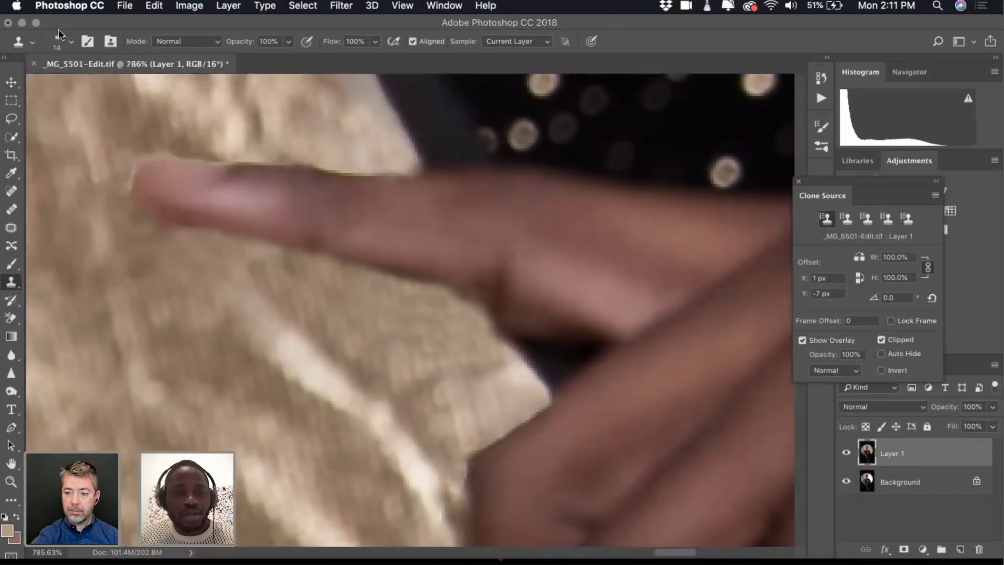
# Rebuild the disc's rim in the gap between the index finger and knuckles by cloning dark rim tone and gold texture
pyautogui.keyDown('alt'); pyautogui.click(567, 353); pyautogui.keyUp('alt')
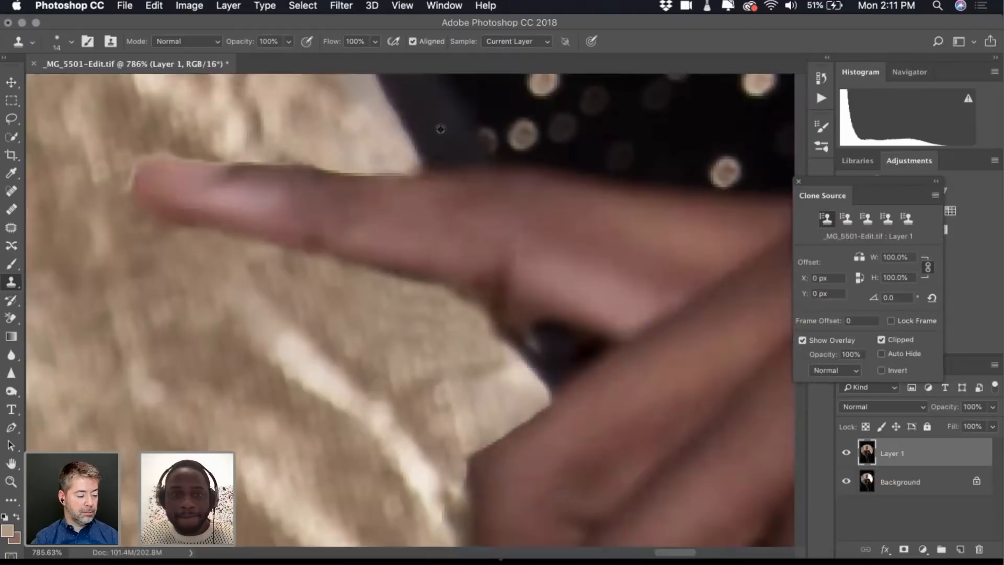
pyautogui.moveTo(508, 305); pyautogui.dragTo(551, 339)
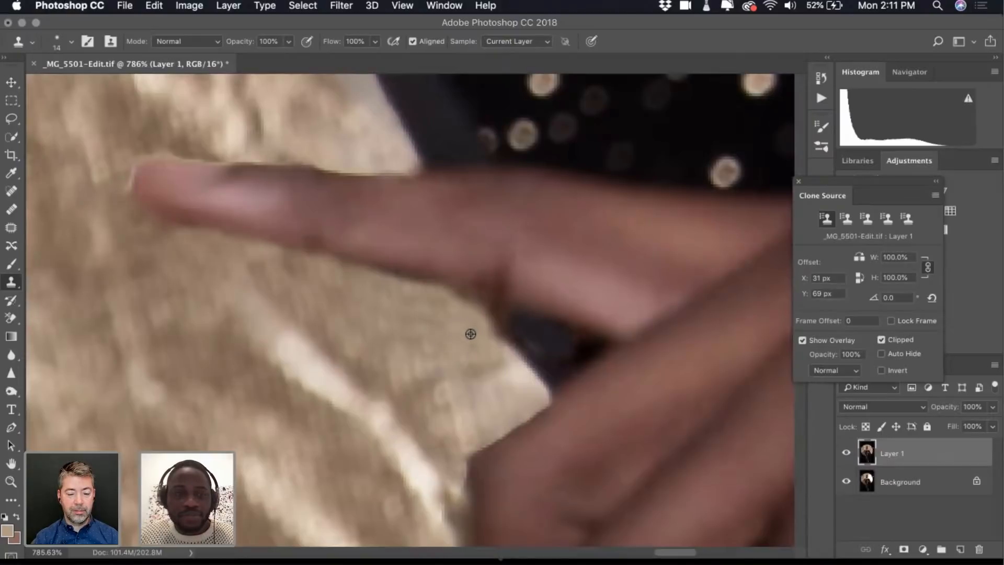
pyautogui.hscroll(2, 506, 144)
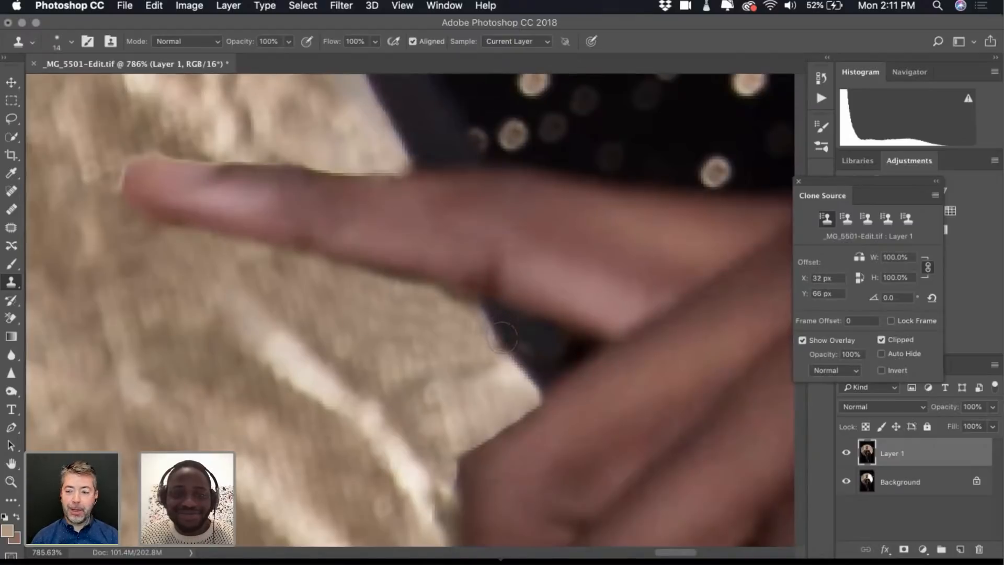
pyautogui.keyDown('alt'); pyautogui.click(457, 339); pyautogui.keyUp('alt')
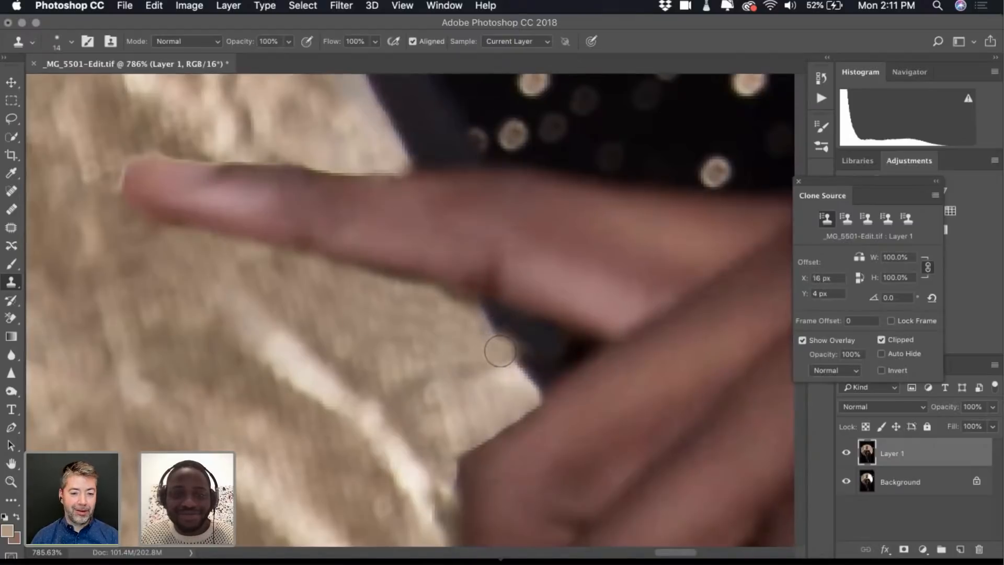
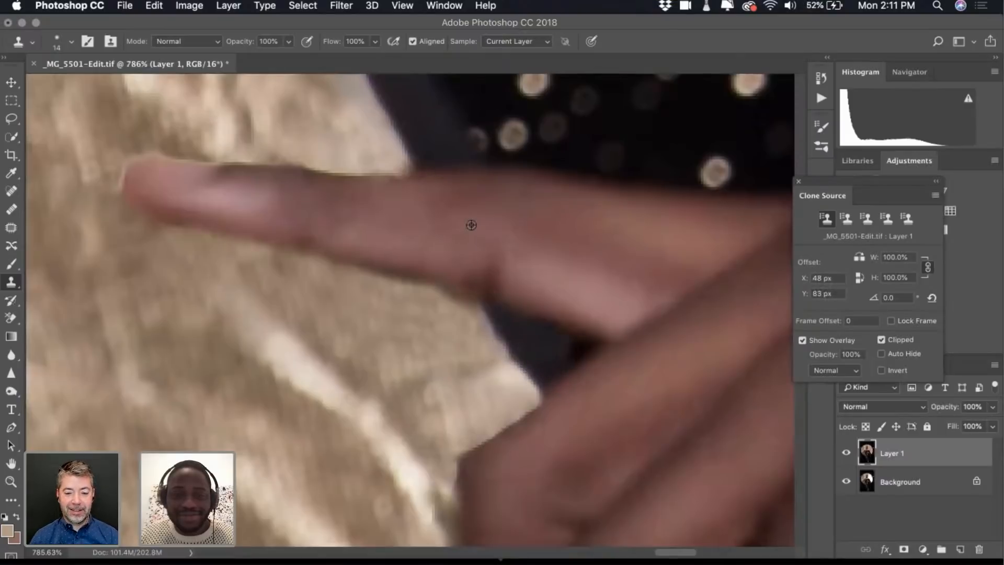
# Clone gold texture around the tip of the index finger to remove the light fringe
pyautogui.scroll(-8, 513, 312)
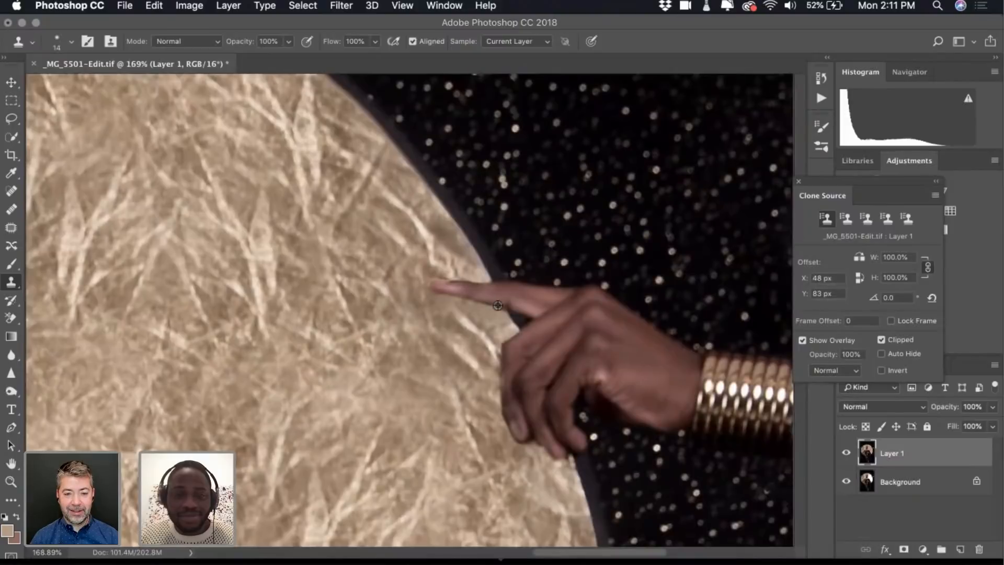
pyautogui.scroll(8, 498, 304)
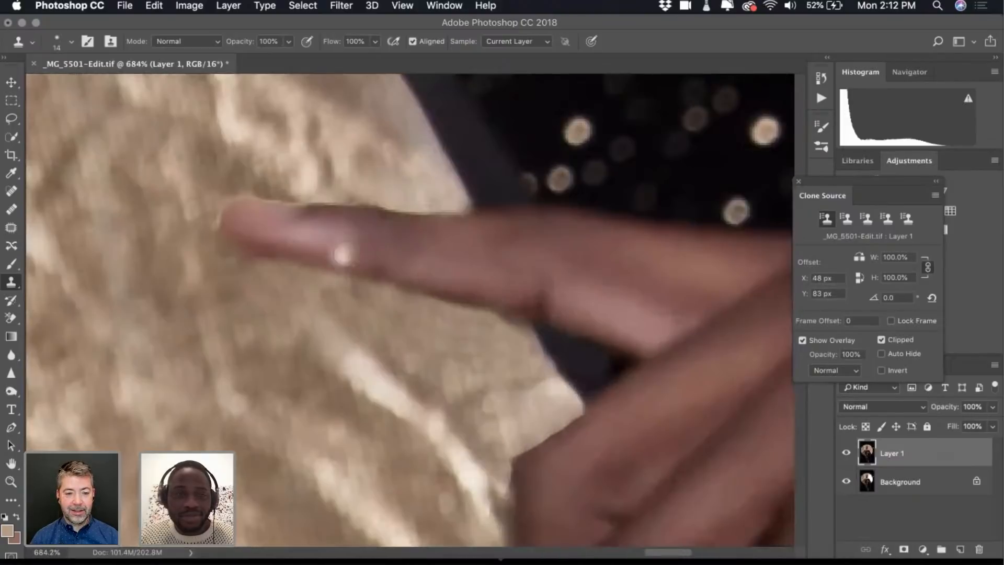
pyautogui.moveTo(342, 255); pyautogui.dragTo(387, 300)
pyautogui.click(291, 233)
pyautogui.keyDown('alt'); pyautogui.click(240, 262); pyautogui.keyUp('alt')
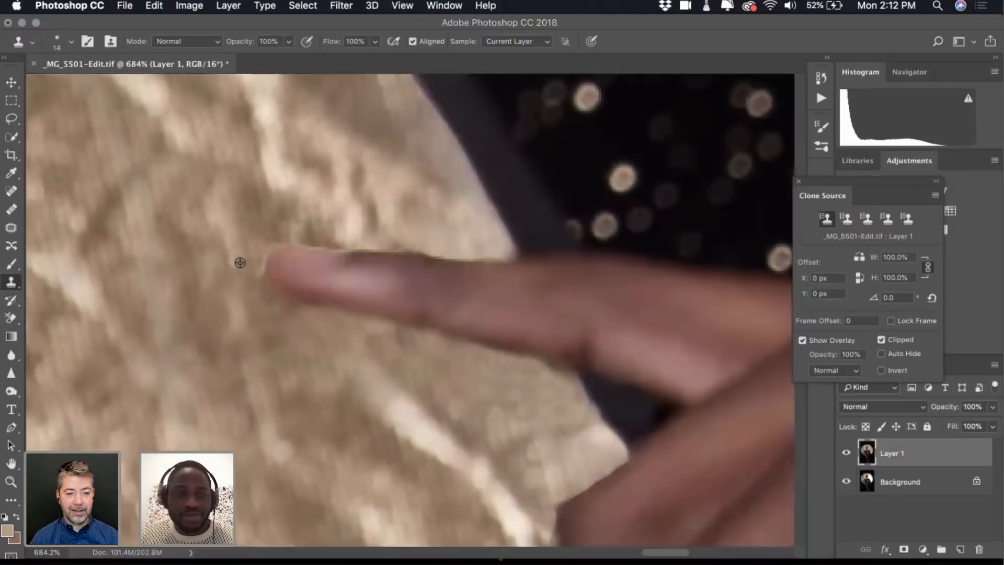
pyautogui.click(255, 265)
pyautogui.click(254, 258)
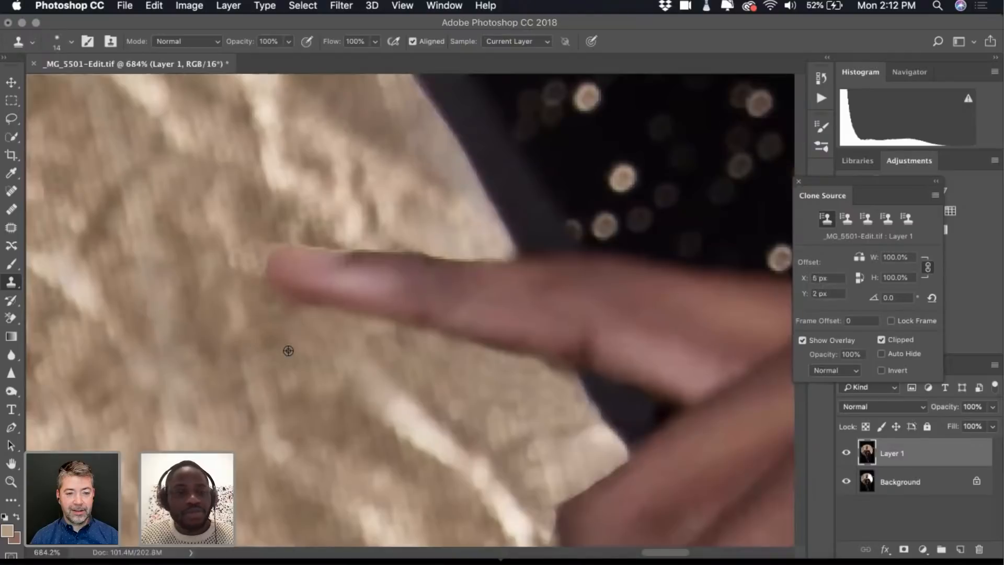
# Clone gold texture along the index finger's upper edge between the nail and the disc's rim
pyautogui.click(489, 245)
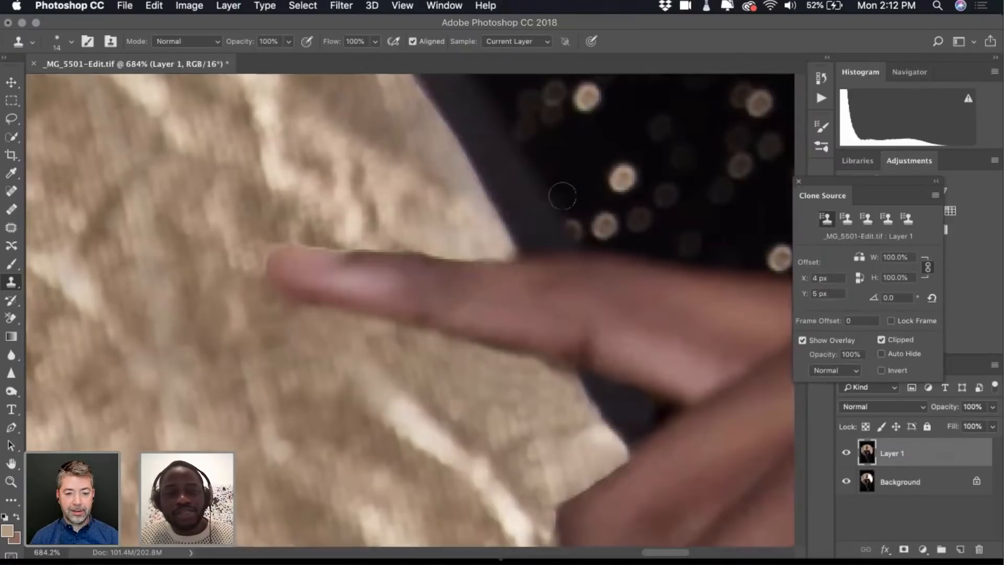
pyautogui.hscroll(-2, 454, 225)
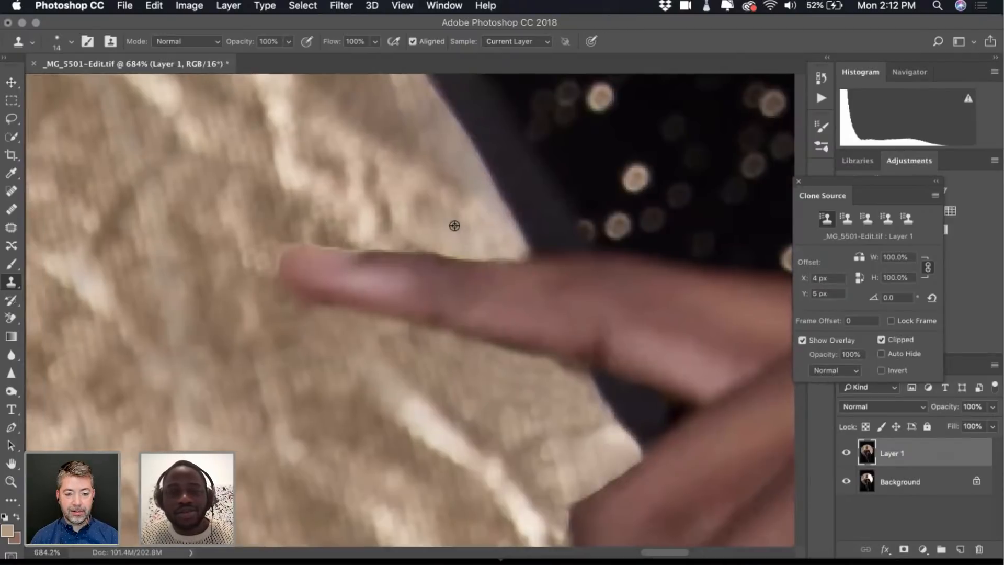
pyautogui.scroll(3, 454, 225)
pyautogui.keyDown('alt'); pyautogui.click(395, 207); pyautogui.keyUp('alt')
pyautogui.click(408, 249)
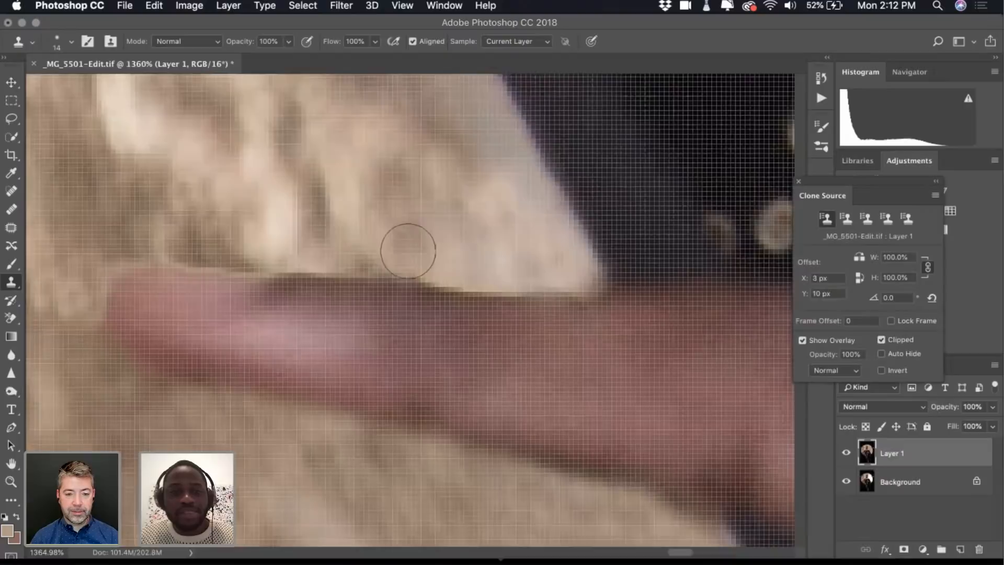
pyautogui.hscroll(5, 455, 235)
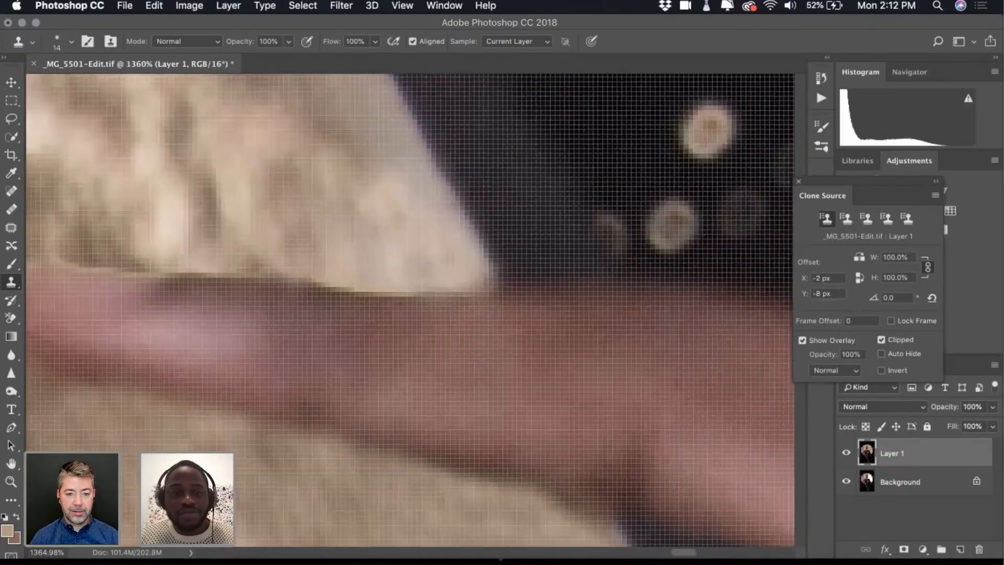
# Clone over the remaining yellowish fringe where the index finger's upper edge meets the disc's rim
pyautogui.scroll(-5, 461, 343)
pyautogui.scroll(4, 461, 342)
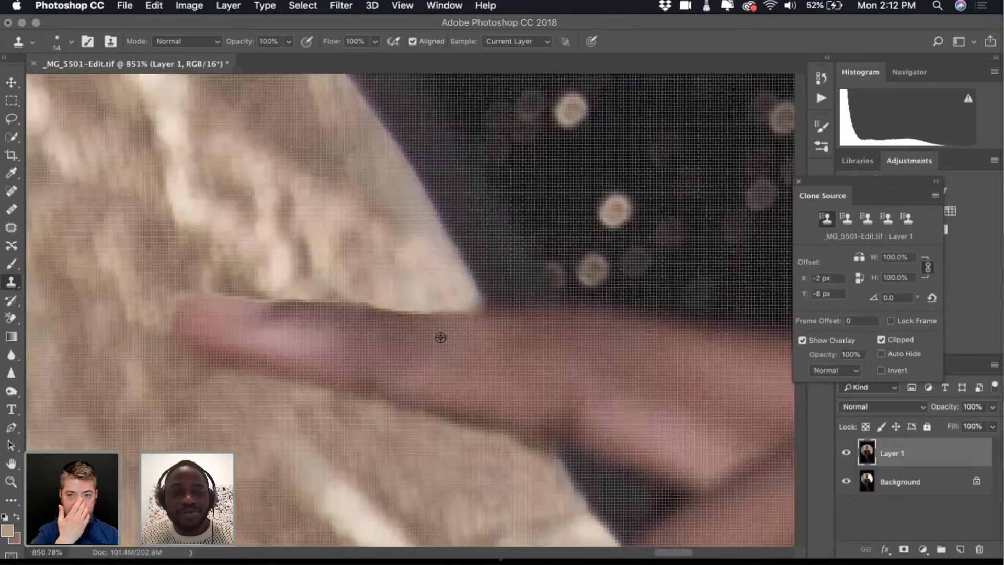
pyautogui.scroll(-2, 440, 337)
pyautogui.scroll(3, 426, 333)
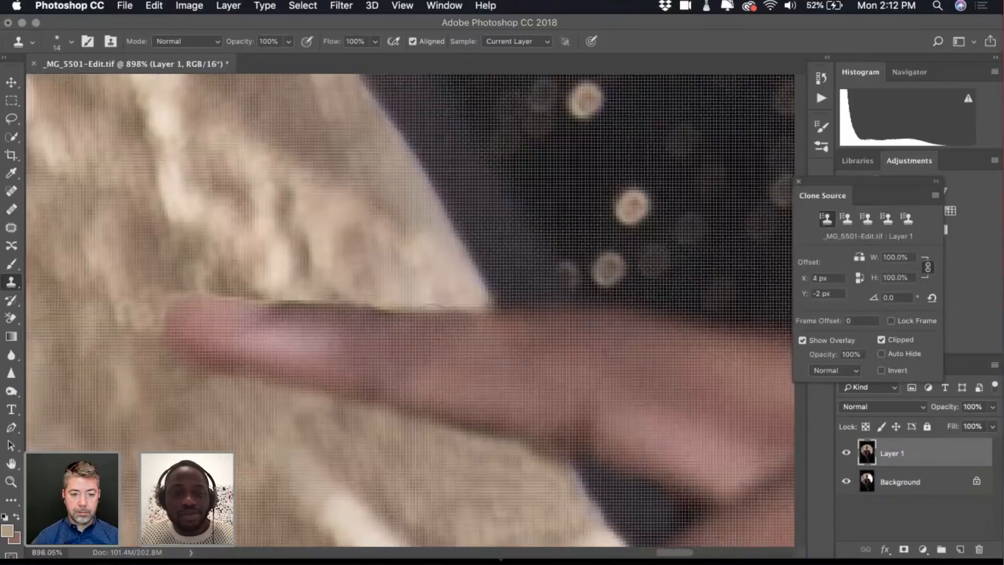
pyautogui.scroll(-3, 523, 349)
pyautogui.scroll(5, 523, 347)
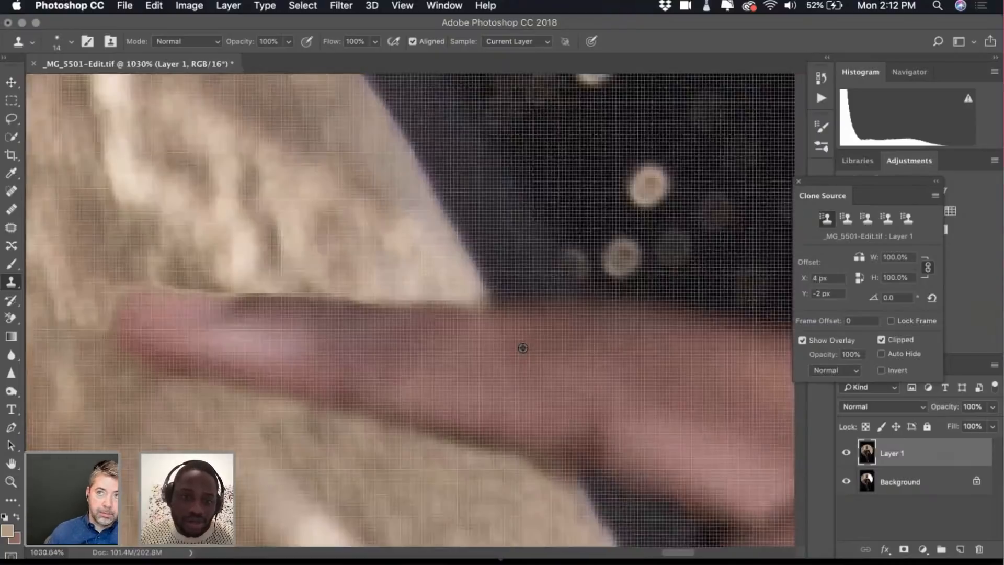
# Compare the retouched index finger area with the original by hiding and reshowing Layer 1
pyautogui.scroll(-5, 523, 347)
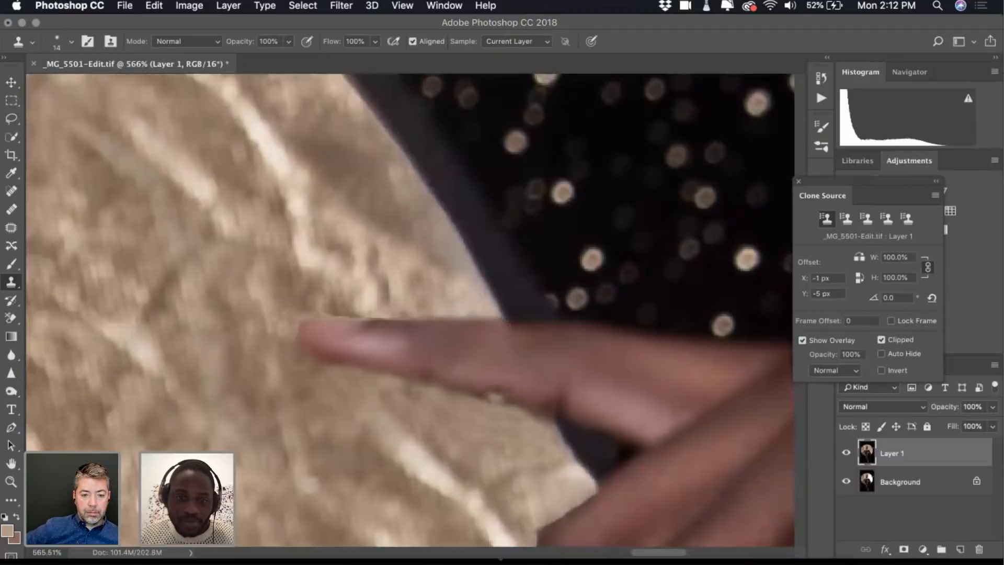
pyautogui.scroll(-5, 522, 379)
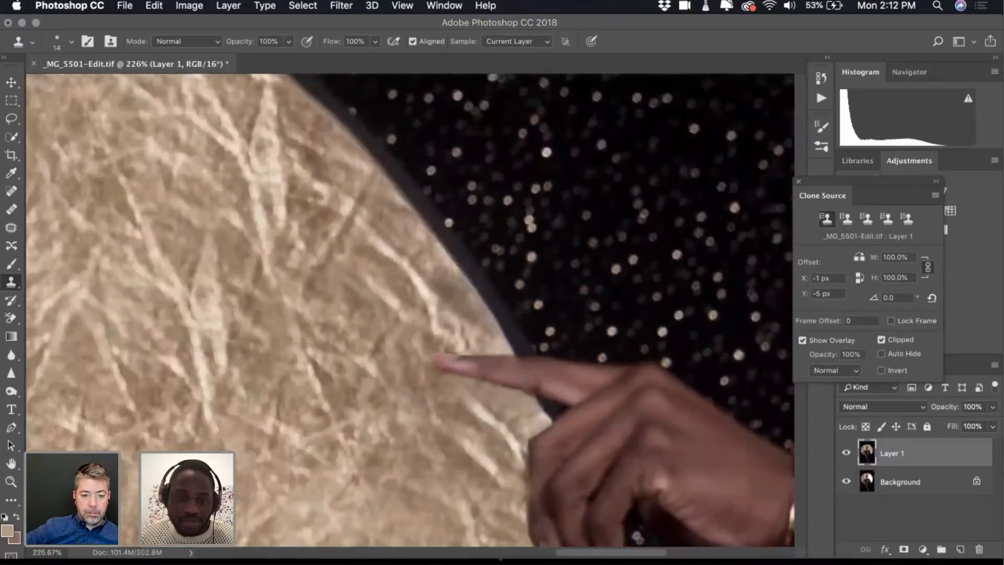
pyautogui.click(845, 453)
pyautogui.click(846, 453)
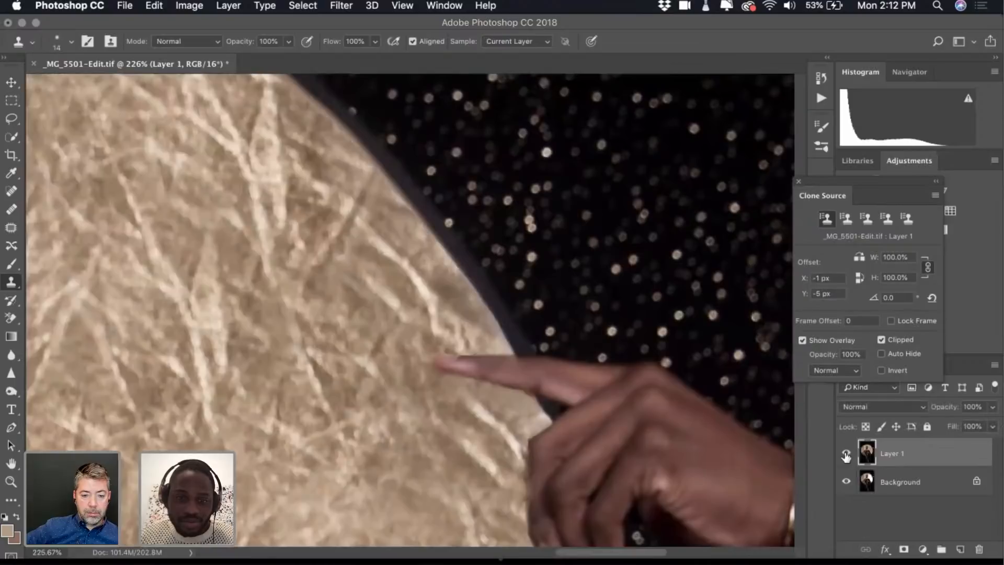
pyautogui.scroll(-7, 510, 380)
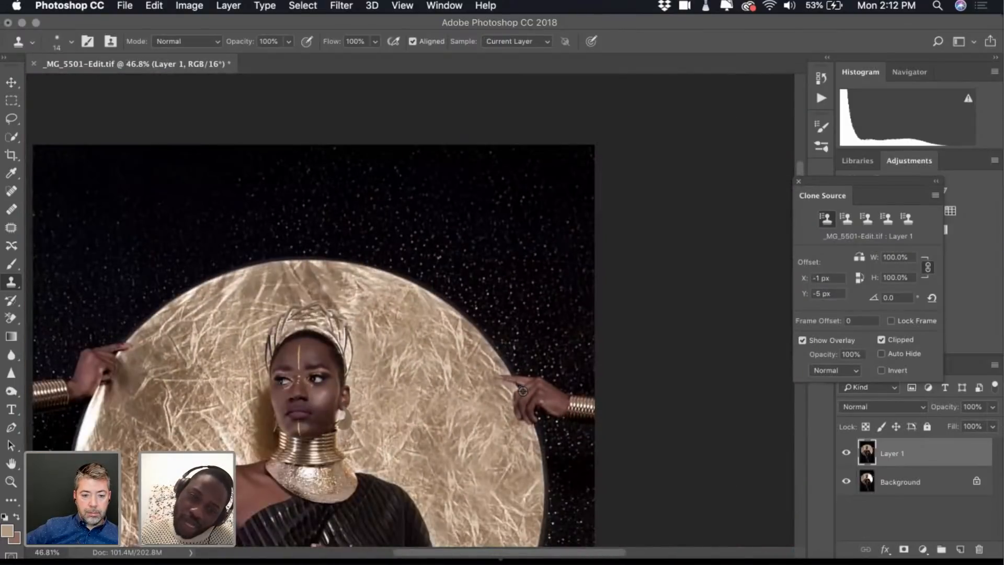
# Clone gold texture along the index finger's upper edge, from above the nail to the disc's rim
pyautogui.scroll(8, 523, 391)
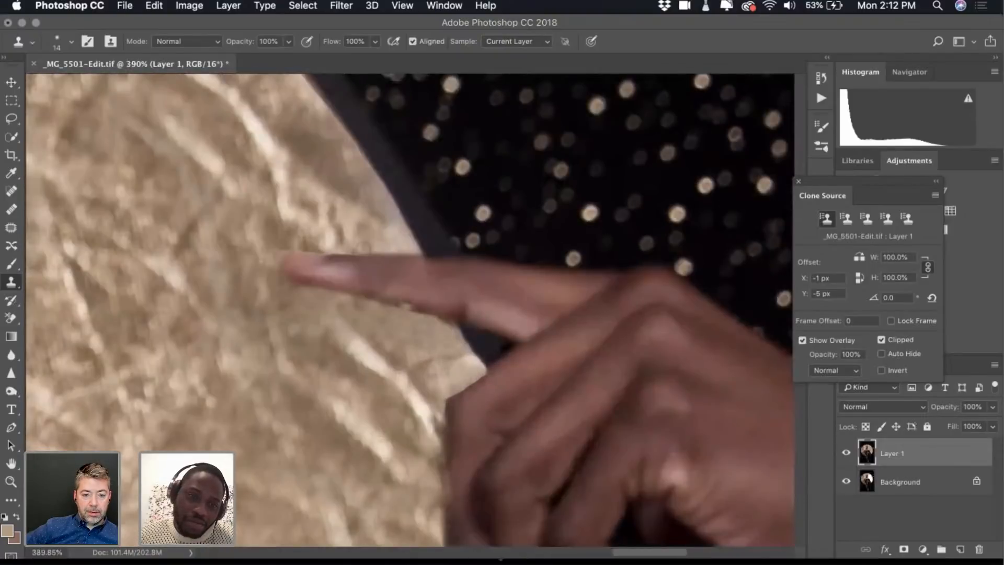
pyautogui.scroll(3, 315, 215)
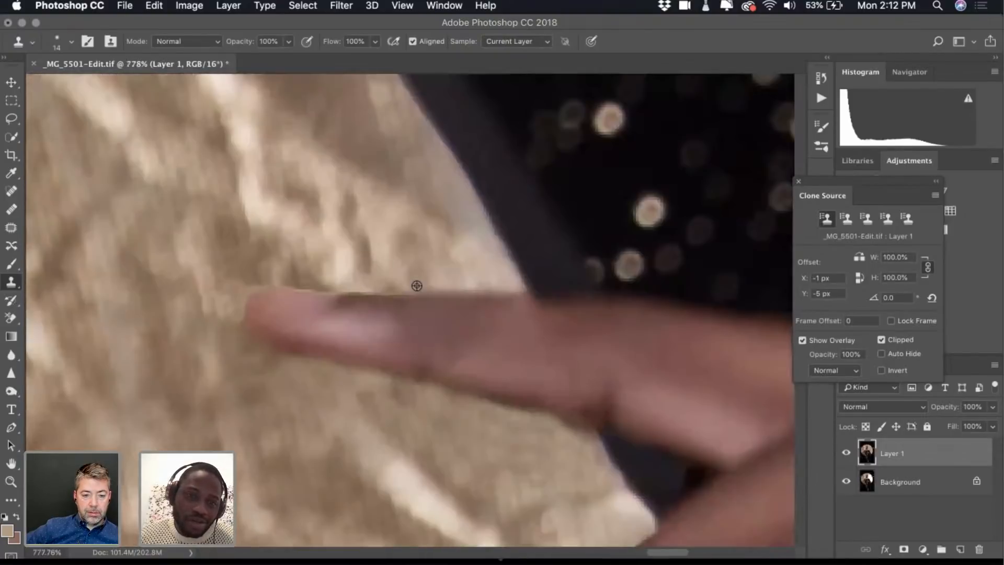
pyautogui.keyDown('alt'); pyautogui.click(491, 293); pyautogui.keyUp('alt')
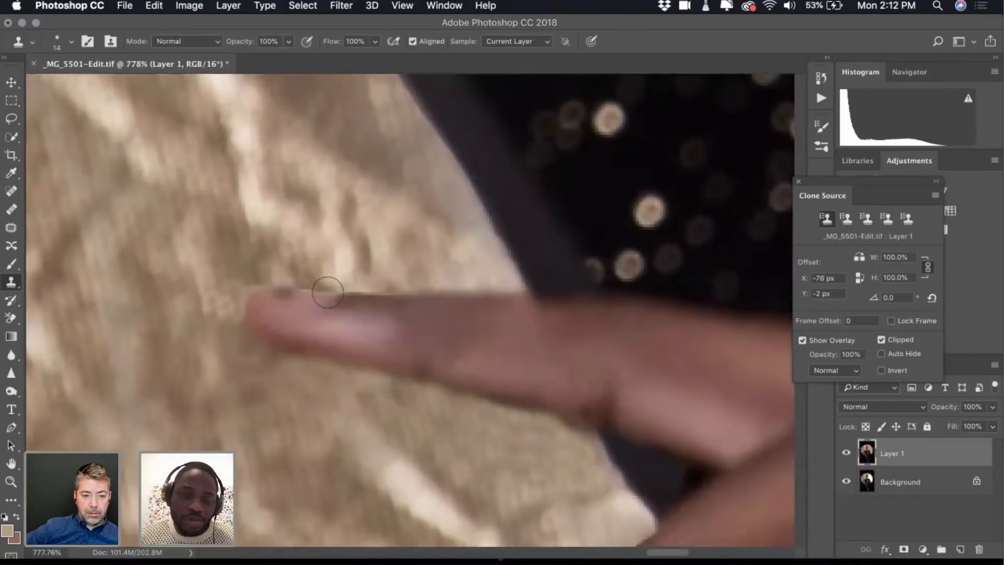
pyautogui.scroll(-5, 405, 293)
pyautogui.scroll(-2, 405, 293)
pyautogui.scroll(6, 403, 291)
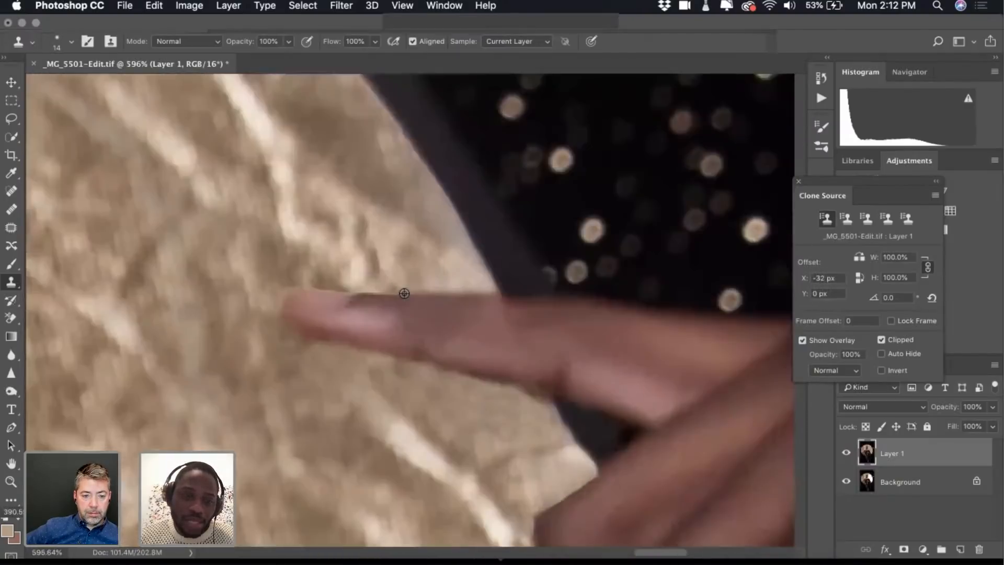
pyautogui.scroll(-2, 186, 325)
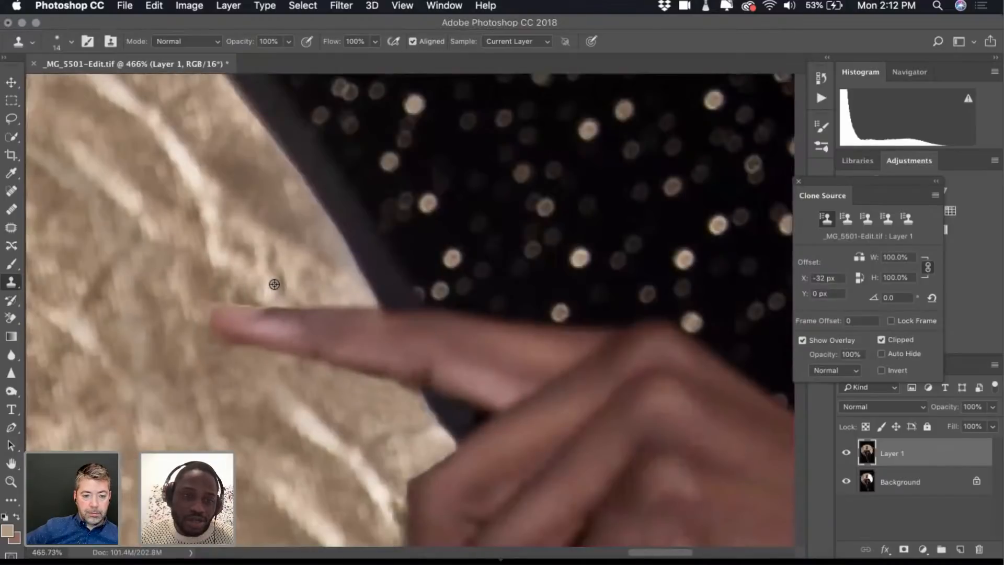
pyautogui.keyDown('alt'); pyautogui.click(243, 281); pyautogui.keyUp('alt')
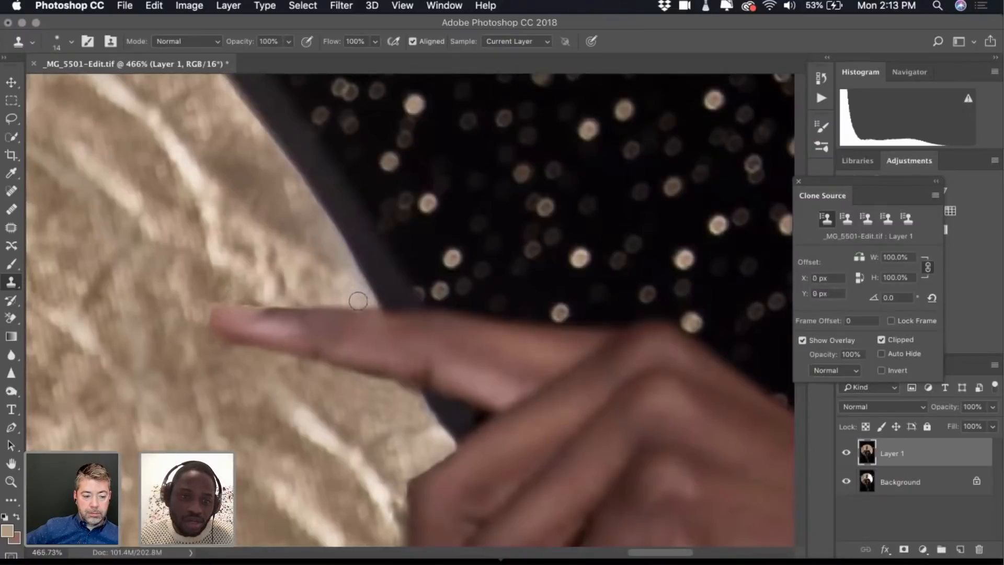
pyautogui.moveTo(358, 301); pyautogui.dragTo(359, 300)
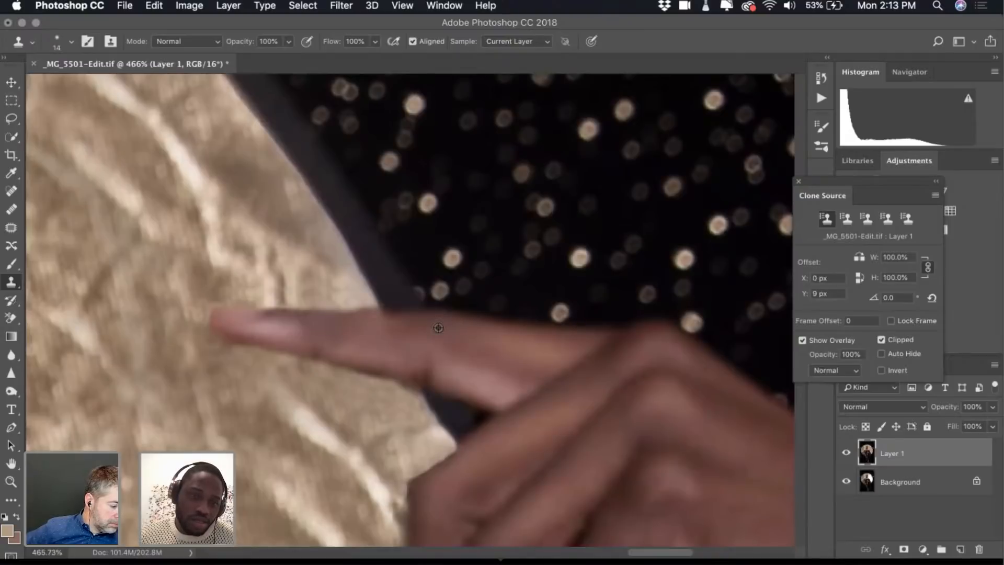
# Compare the whole portrait with and without Layer 1, examining the disc's glare area, rim and index finger
pyautogui.scroll(-15, 438, 328)
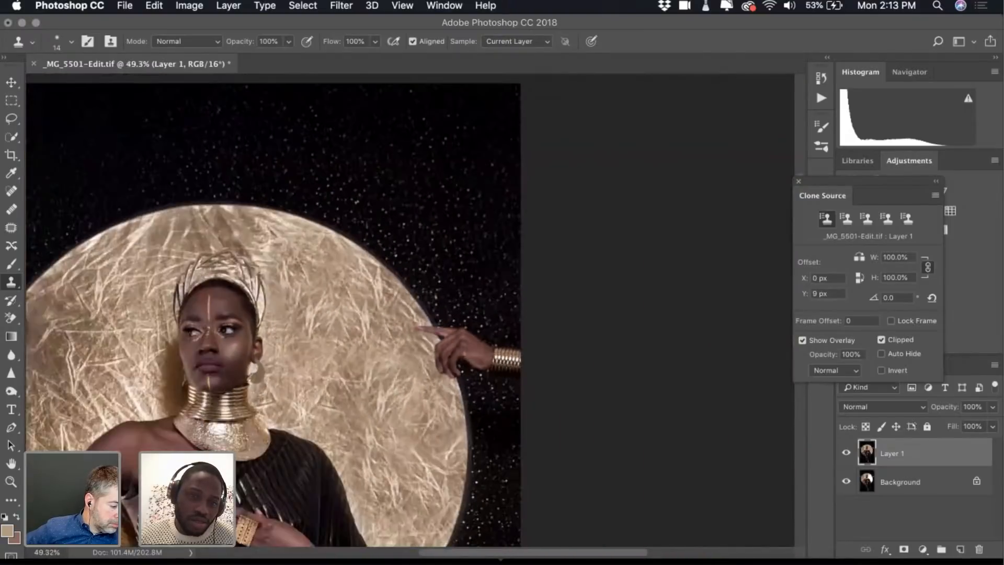
pyautogui.scroll(-2, 472, 354)
pyautogui.scroll(-1, 472, 354)
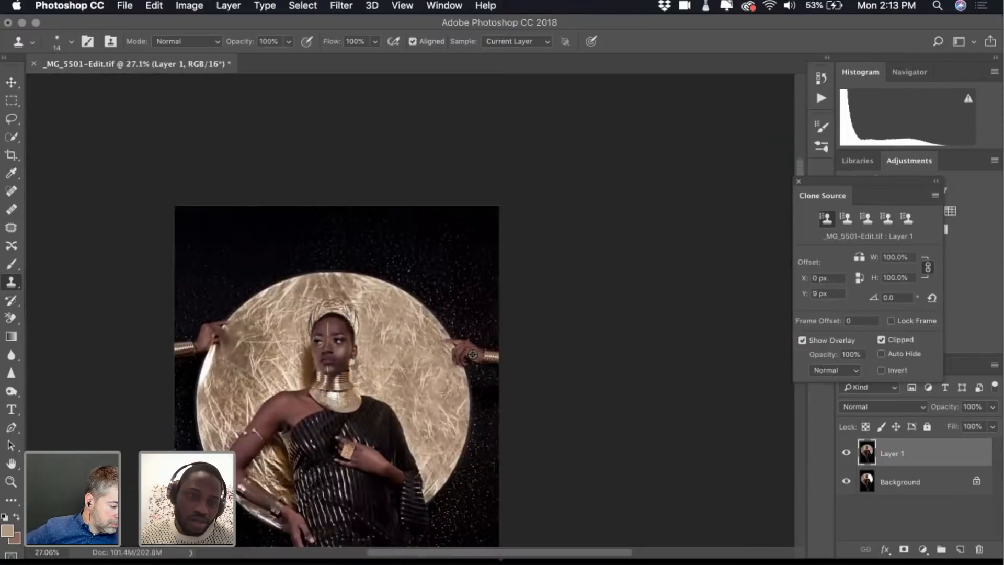
pyautogui.scroll(2, 468, 354)
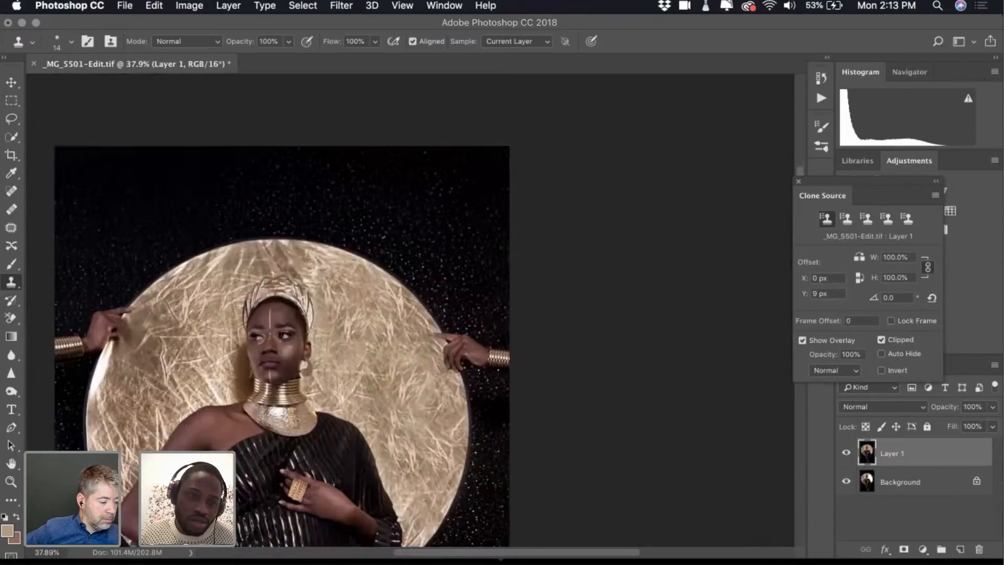
pyautogui.scroll(-5, 559, 353)
pyautogui.hscroll(-5, 559, 353)
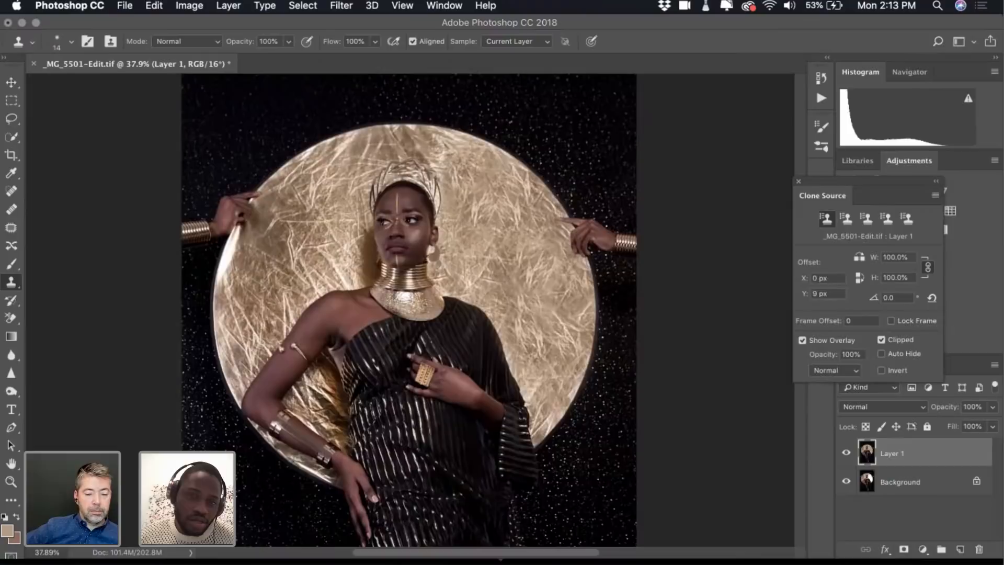
pyautogui.click(846, 453)
pyautogui.click(846, 453)
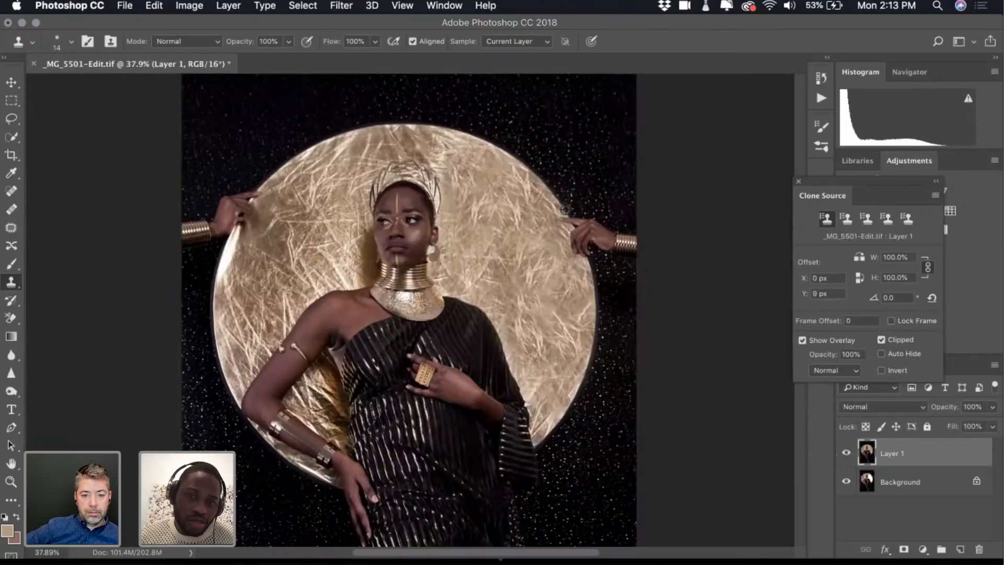
pyautogui.scroll(10, 569, 209)
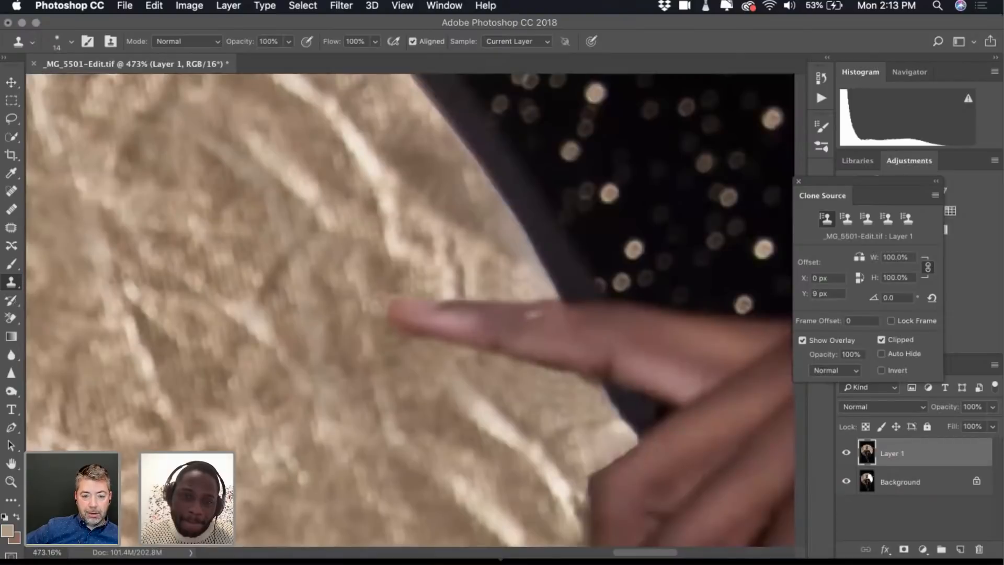
pyautogui.scroll(-1, 534, 303)
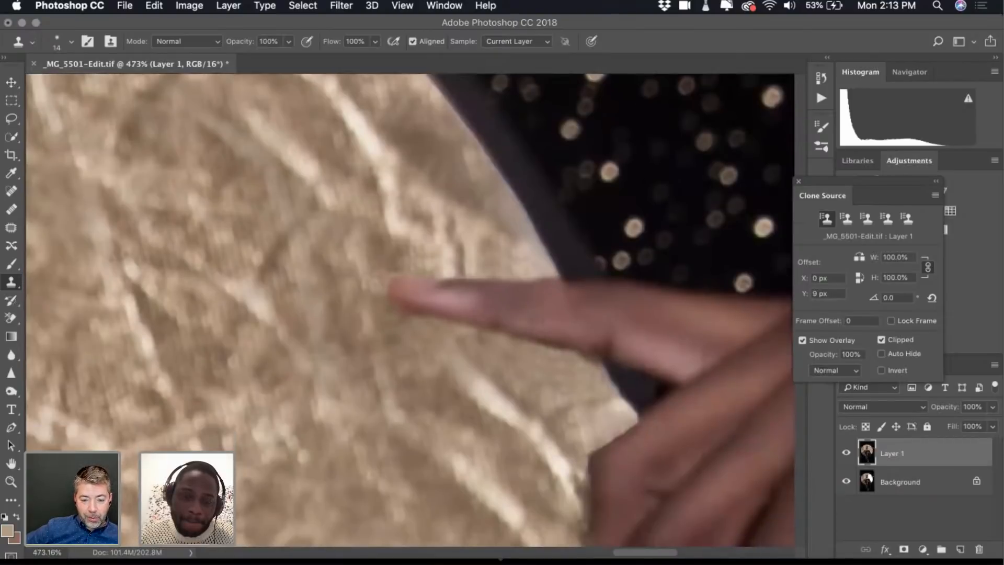
pyautogui.scroll(-15, 533, 322)
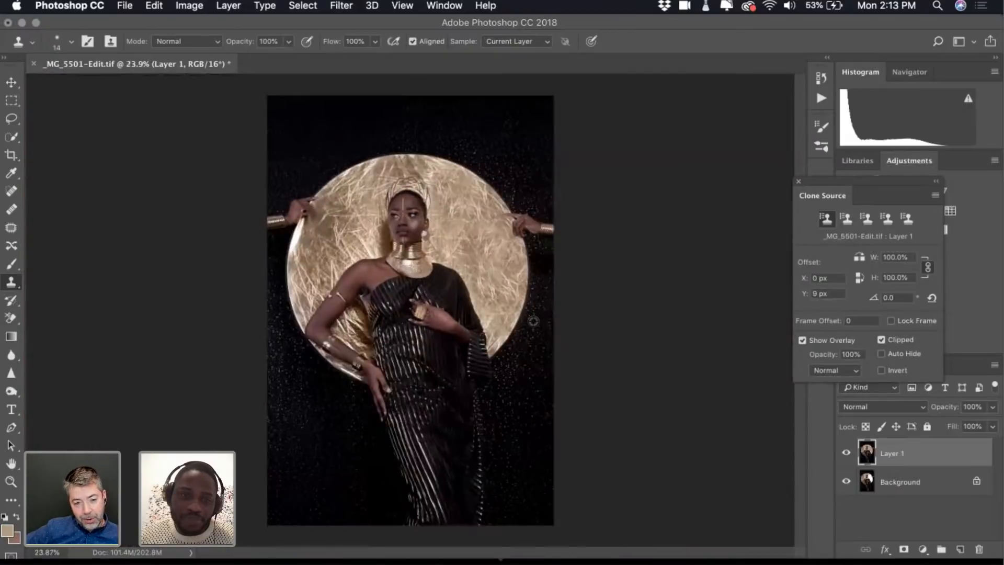
pyautogui.scroll(2, 533, 321)
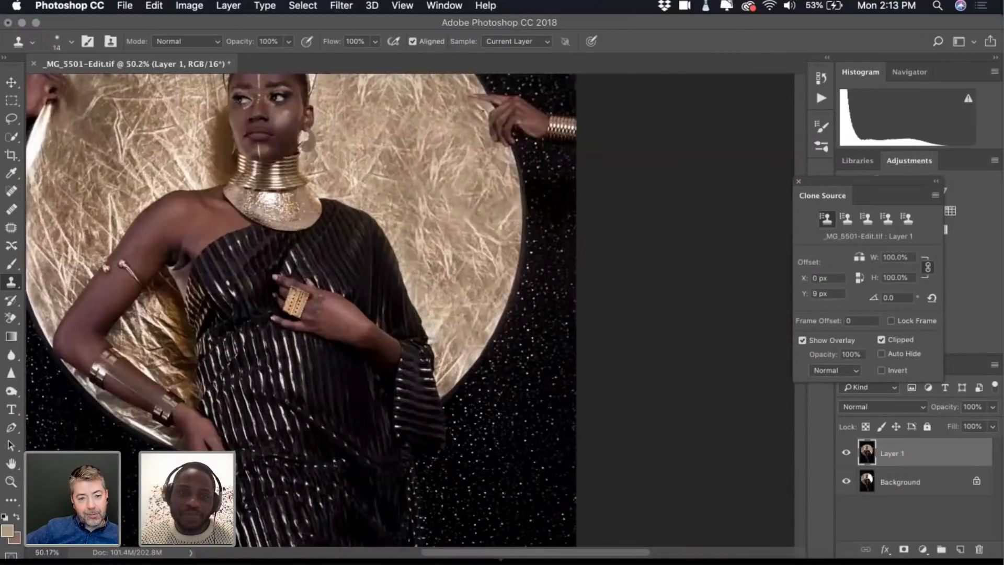
pyautogui.scroll(2, 532, 321)
pyautogui.scroll(1, 533, 321)
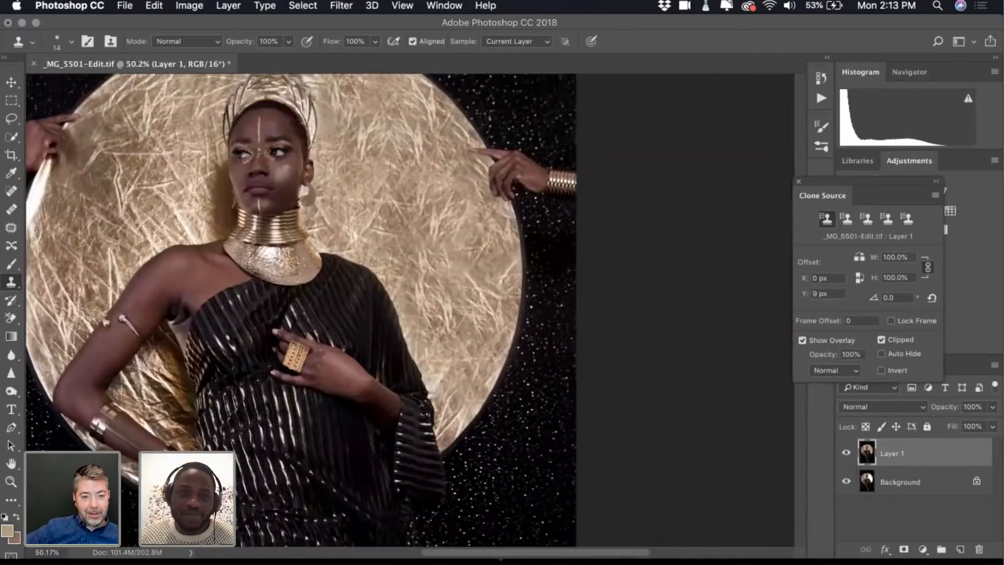
# Clone gold texture along the folded fingers' outer edge, extending the bright crease up to the skin beside the knuckle
pyautogui.scroll(10, 490, 150)
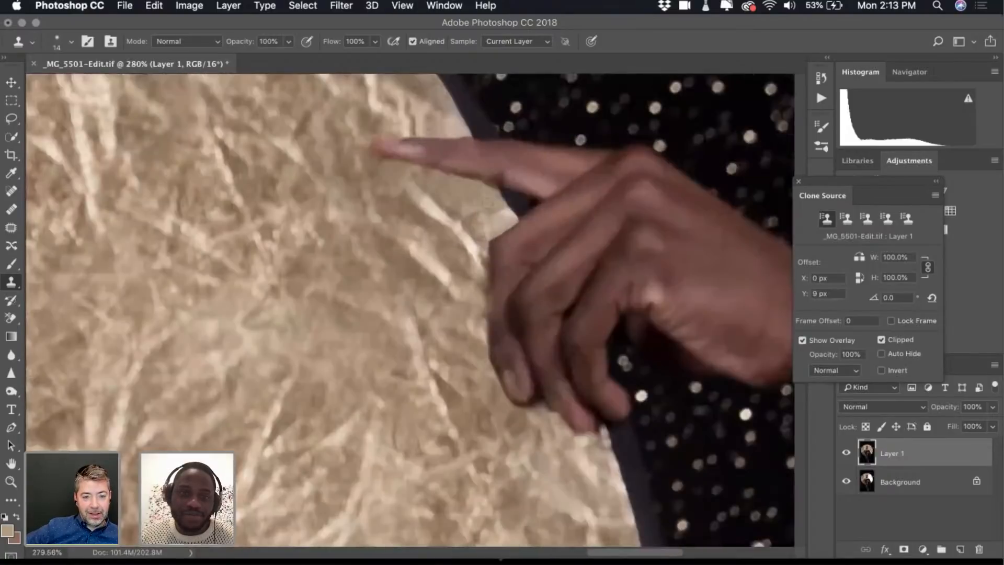
pyautogui.scroll(5, 485, 348)
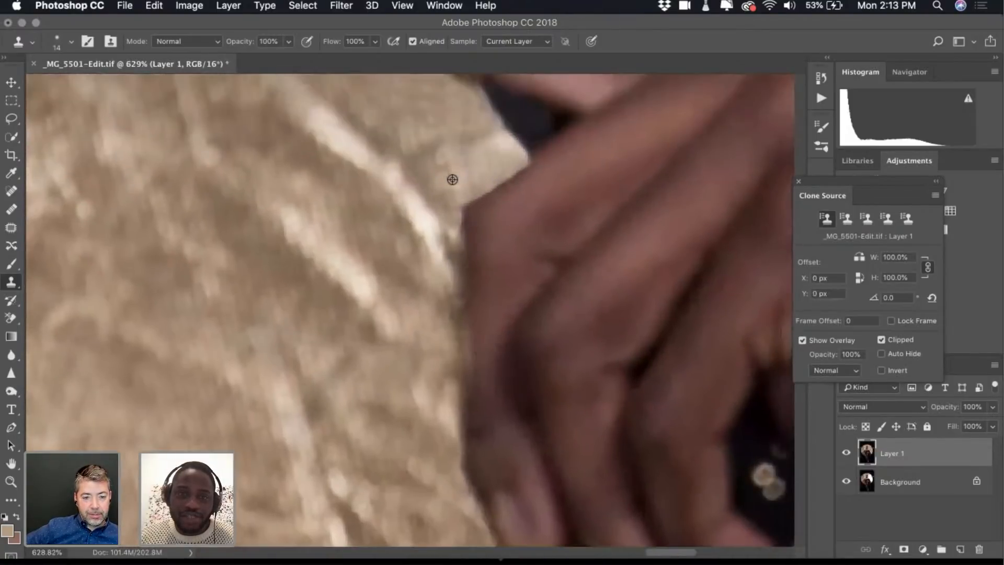
pyautogui.keyDown('alt'); pyautogui.click(452, 179); pyautogui.keyUp('alt')
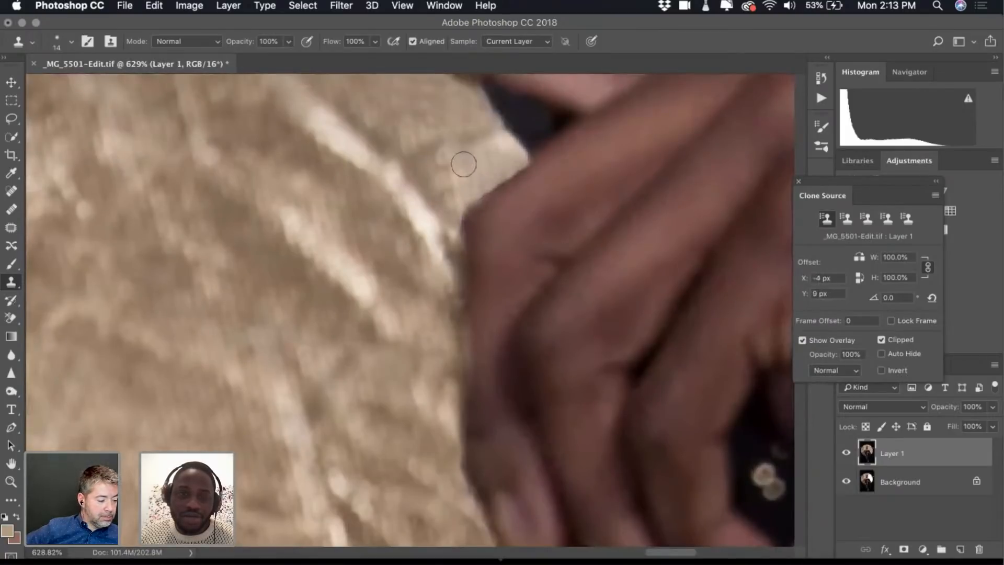
pyautogui.scroll(-2, 405, 267)
pyautogui.keyDown('alt'); pyautogui.click(405, 220); pyautogui.keyUp('alt')
pyautogui.click(445, 198)
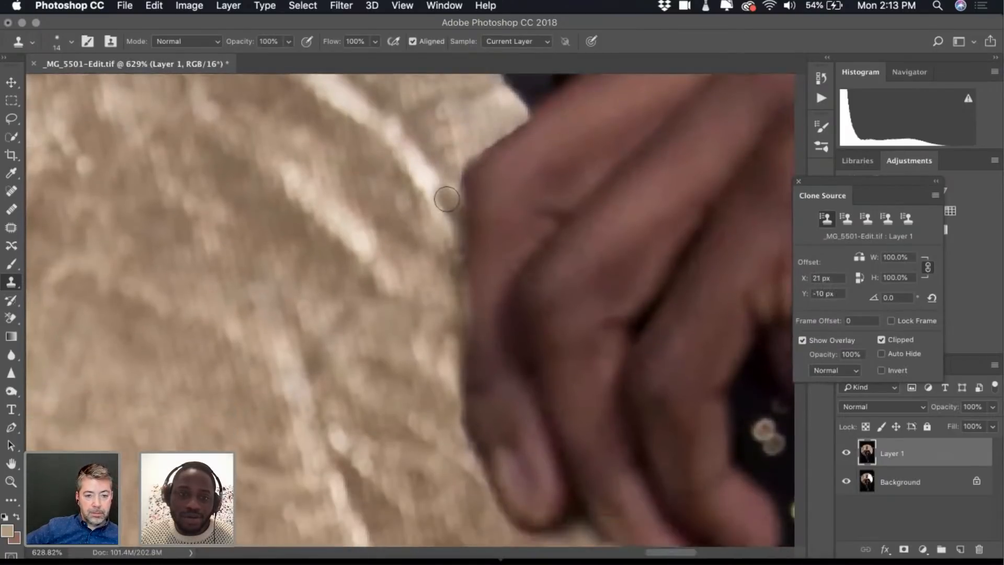
pyautogui.keyDown('alt'); pyautogui.click(405, 152); pyautogui.keyUp('alt')
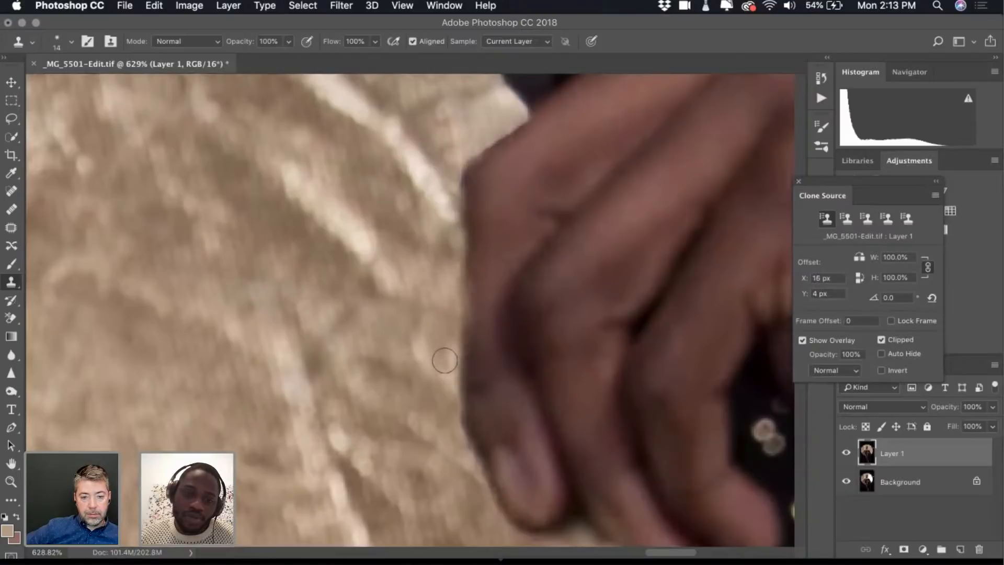
pyautogui.scroll(-5, 424, 260)
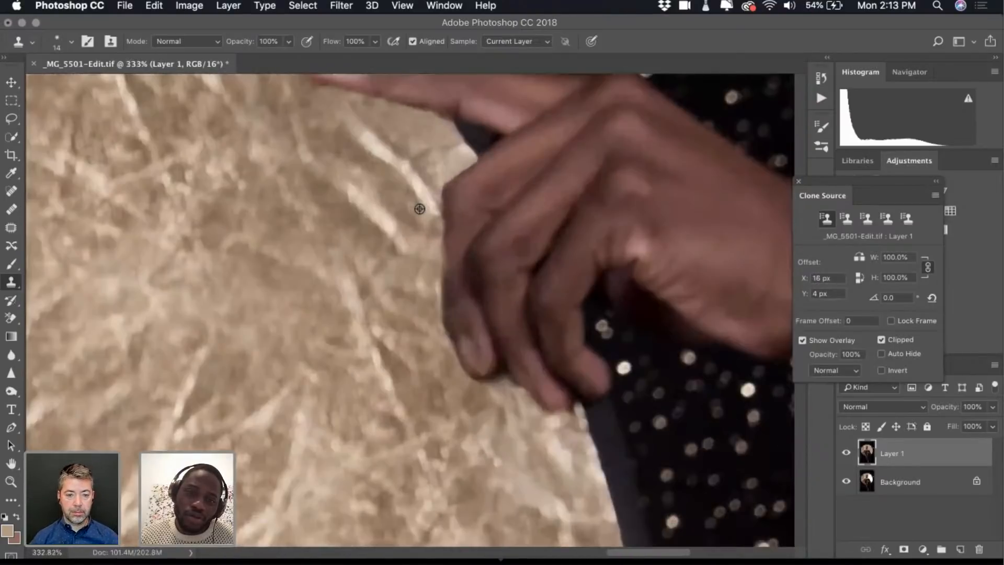
pyautogui.scroll(3, 420, 209)
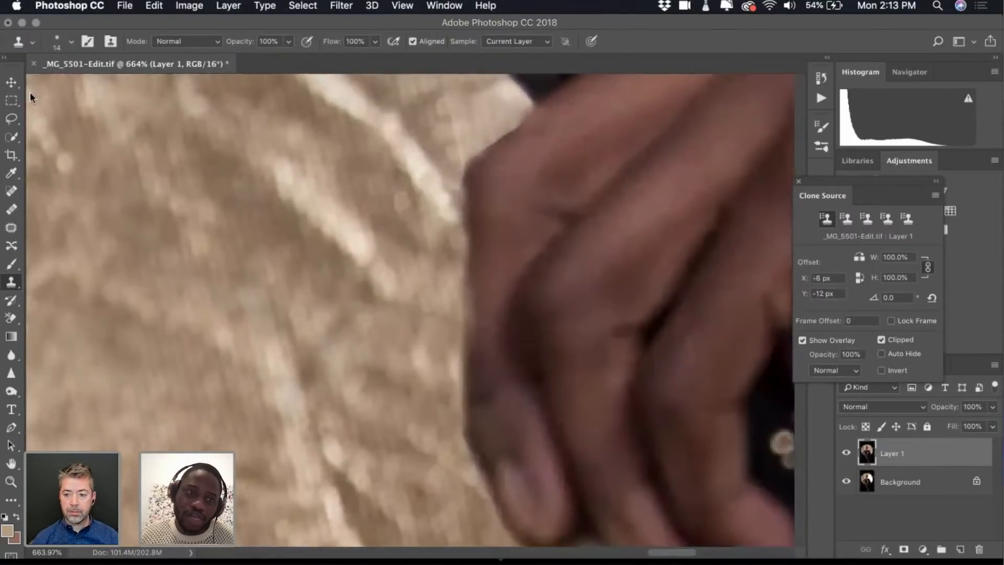
# Set the clone brush hardness to 23% and clone skin tone along the knuckle's upper edge against the gold disc
pyautogui.click(72, 41)
pyautogui.moveTo(101, 118); pyautogui.dragTo(97, 118)
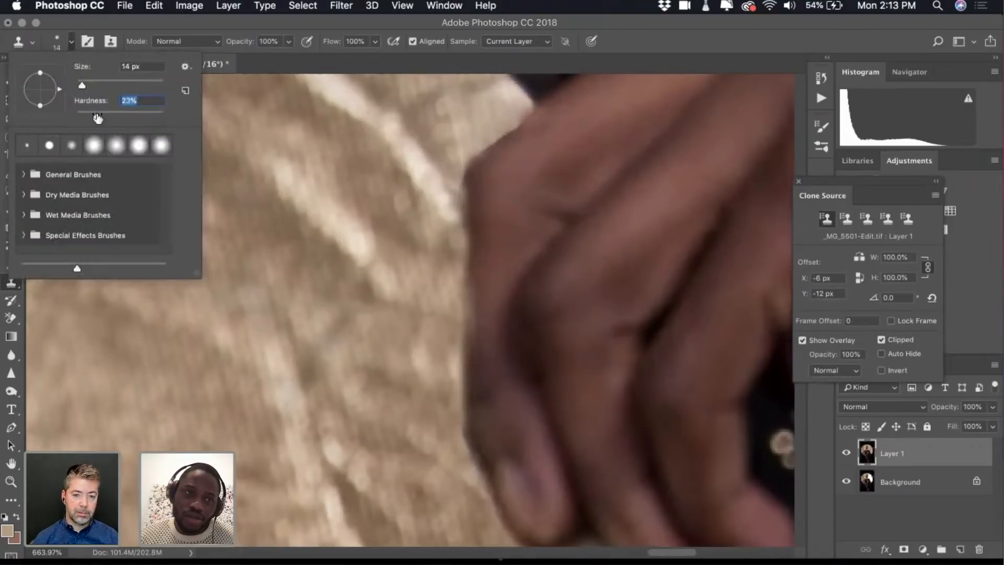
pyautogui.click(68, 44)
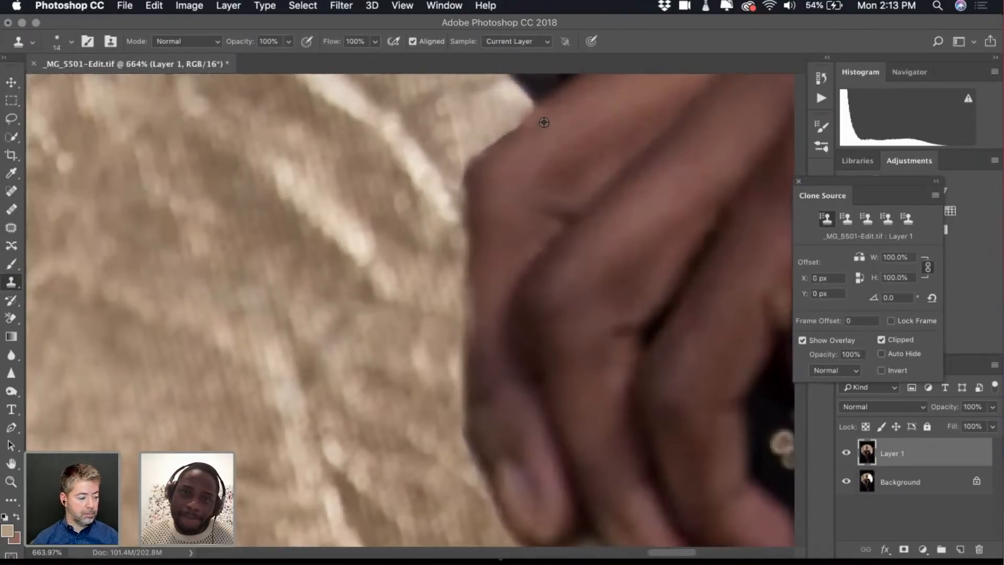
pyautogui.keyDown('alt'); pyautogui.click(487, 175); pyautogui.keyUp('alt')
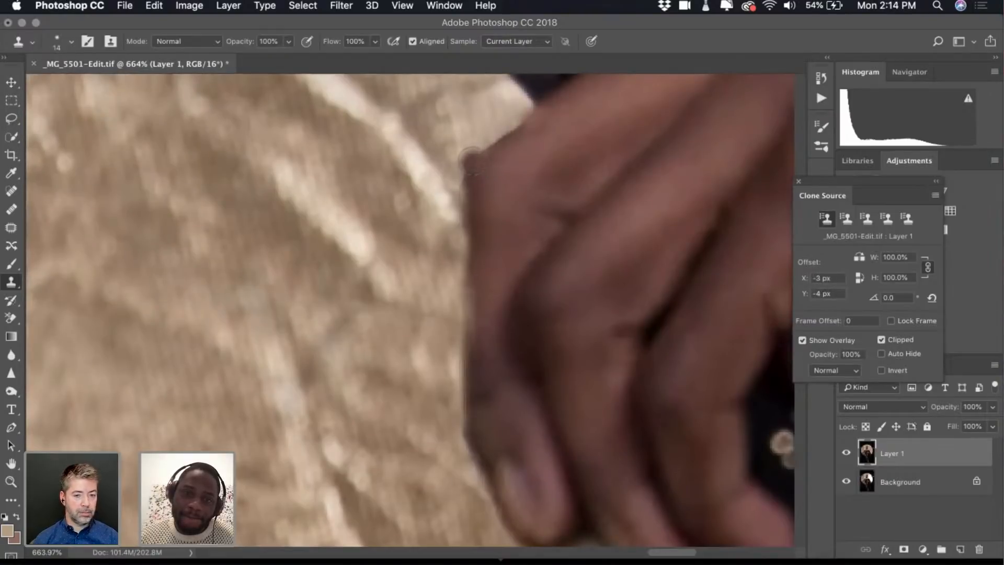
pyautogui.keyDown('shift'); pyautogui.click(526, 116); pyautogui.keyUp('shift')
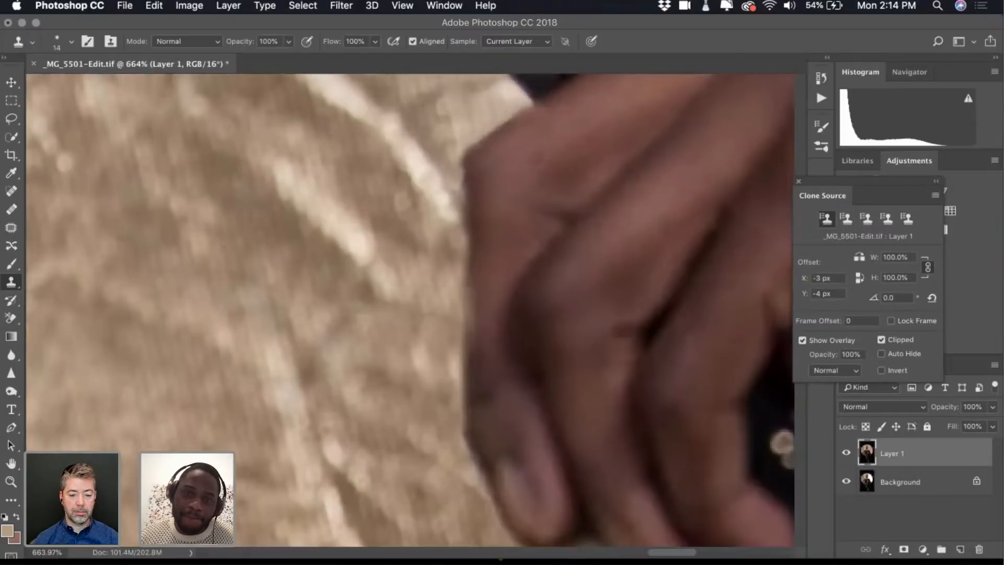
# Clone skin tone from the folded finger up along the knuckle's top edge to where it meets the disc's rim
pyautogui.scroll(-5, 551, 167)
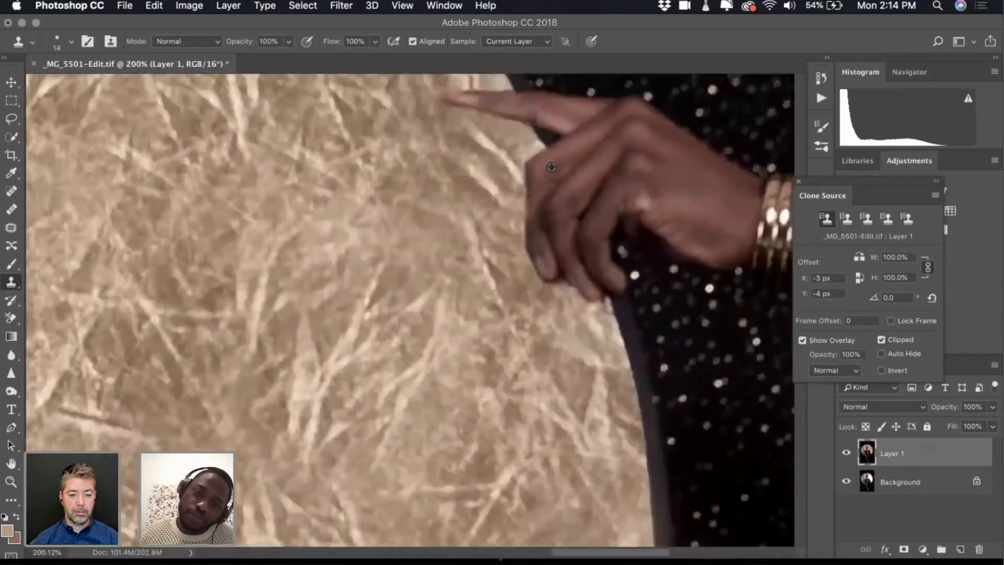
pyautogui.scroll(5, 552, 167)
pyautogui.scroll(2, 551, 167)
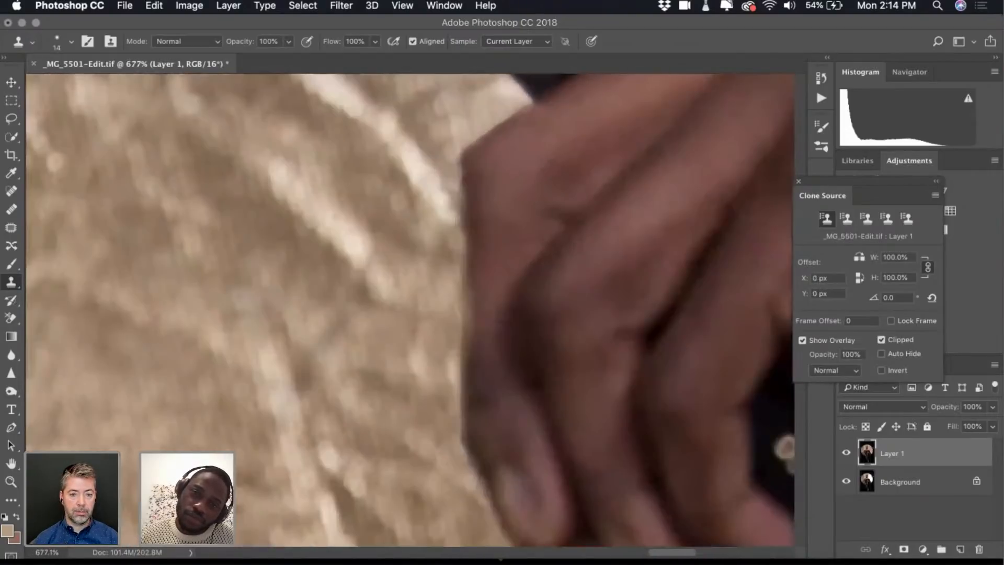
pyautogui.keyDown('alt'); pyautogui.click(564, 120); pyautogui.keyUp('alt')
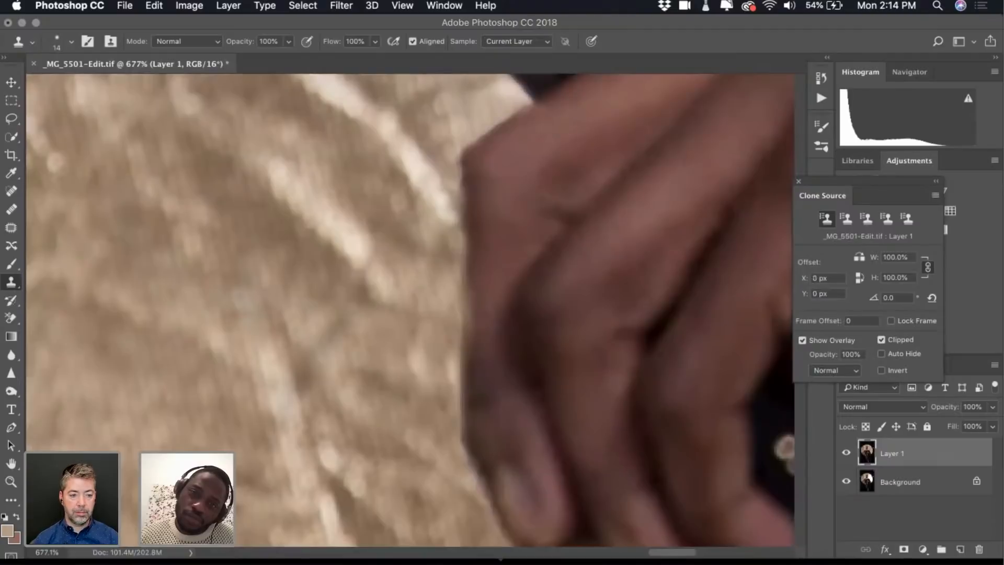
pyautogui.scroll(-2, 575, 144)
pyautogui.scroll(3, 520, 132)
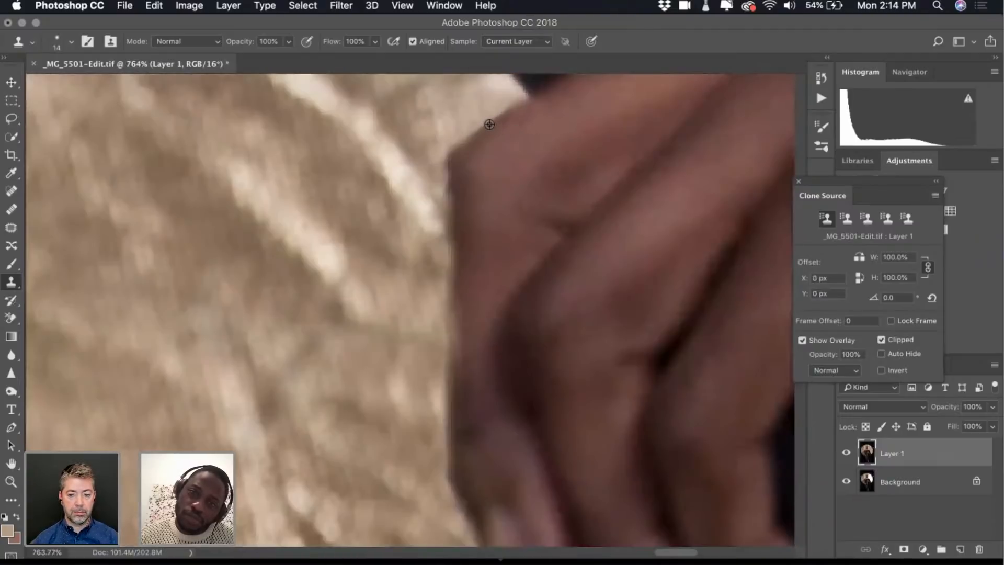
pyautogui.click(519, 103)
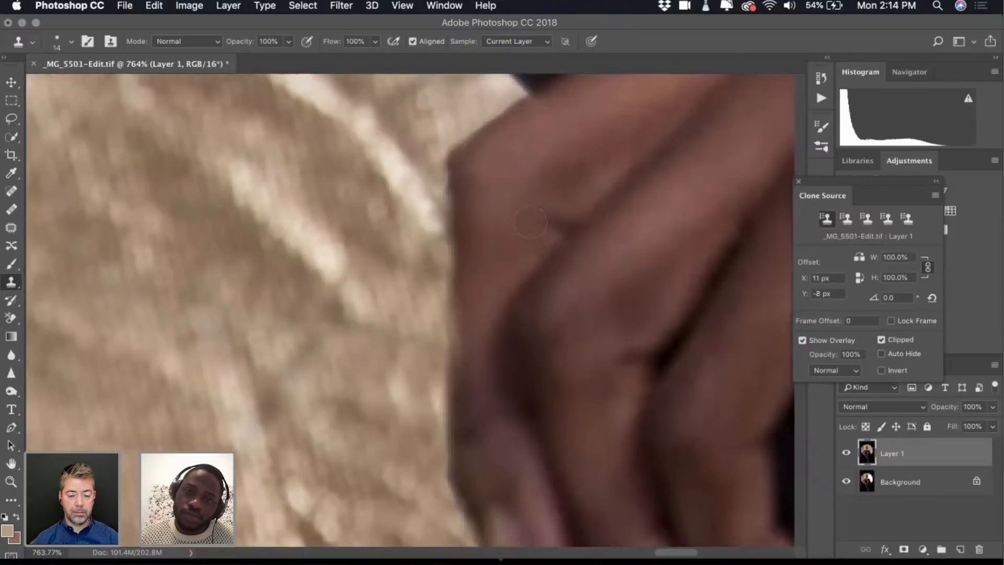
# Clone gold texture in a straight line down the outer edge of the folded fingers, from the knuckle to the fingertip
pyautogui.scroll(-5, 406, 283)
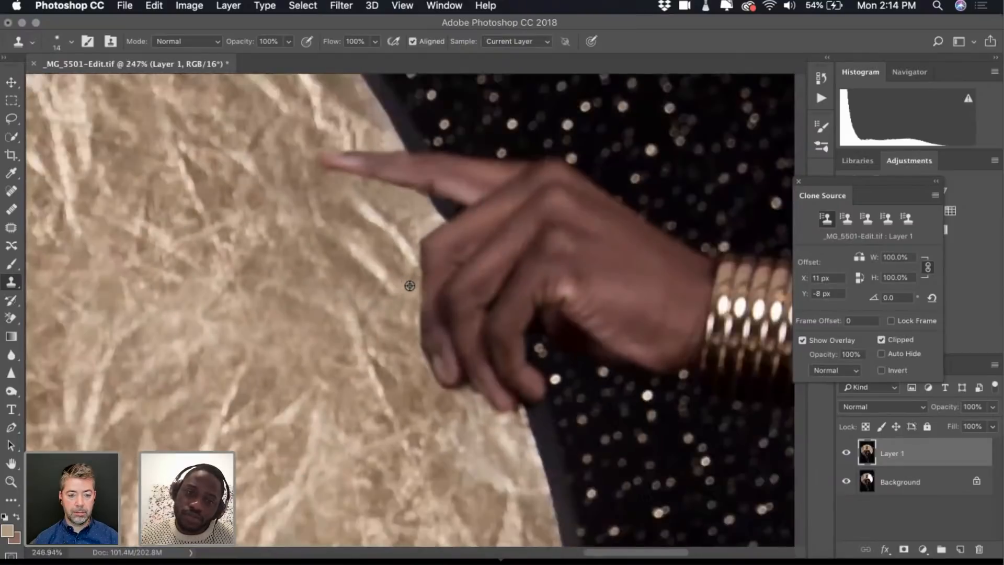
pyautogui.scroll(5, 410, 285)
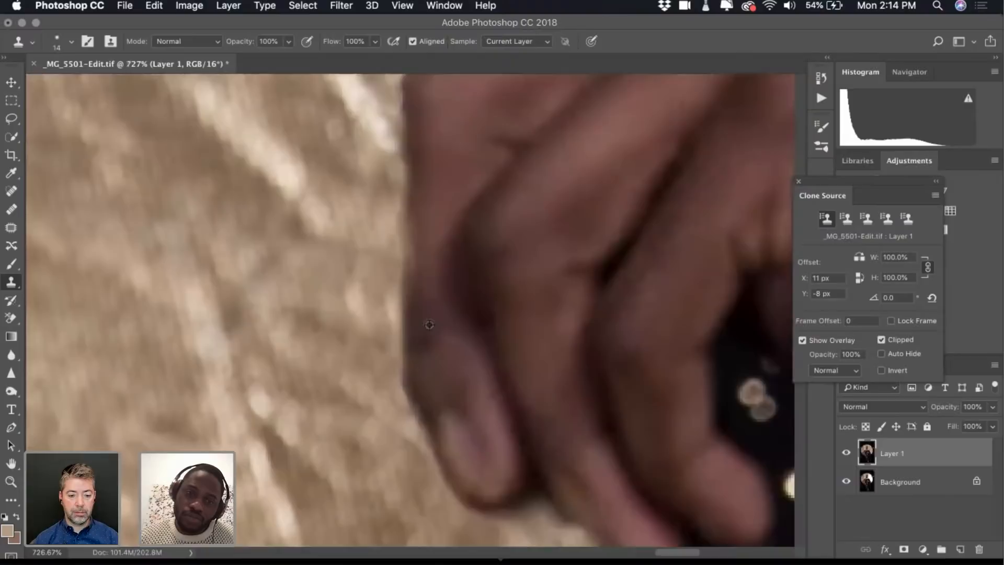
pyautogui.keyDown('alt'); pyautogui.click(388, 179); pyautogui.keyUp('alt')
pyautogui.click(394, 170)
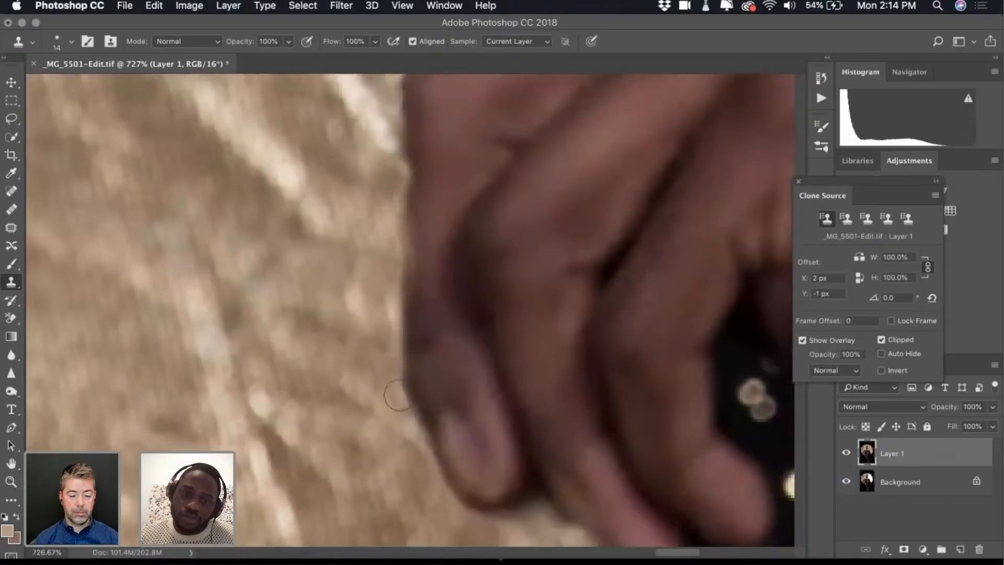
pyautogui.keyDown('shift'); pyautogui.click(399, 376); pyautogui.keyUp('shift')
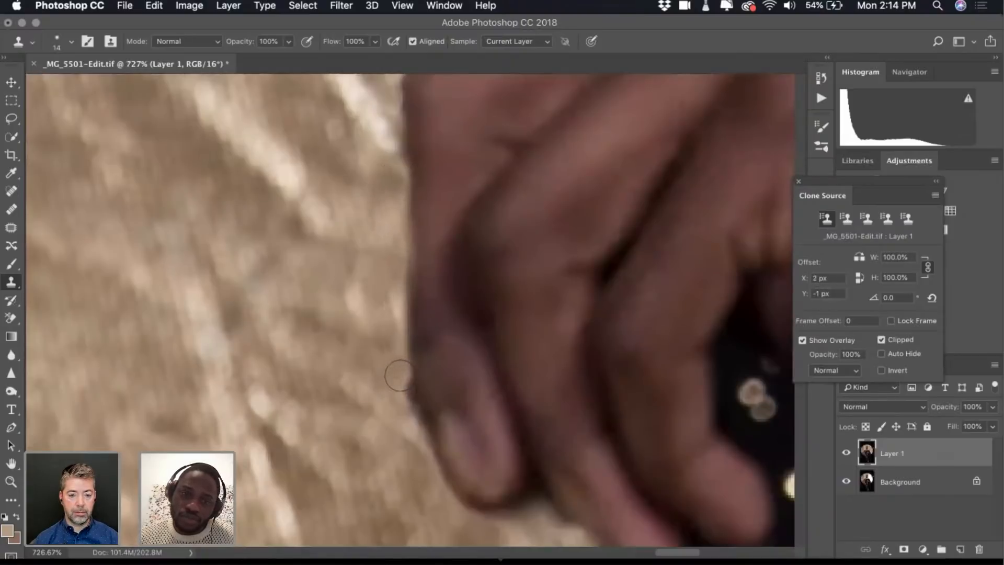
# Clone gold texture around the curled fingertip, from the outer edge above the nail down to its lower curve
pyautogui.keyDown('alt'); pyautogui.click(357, 300); pyautogui.keyUp('alt')
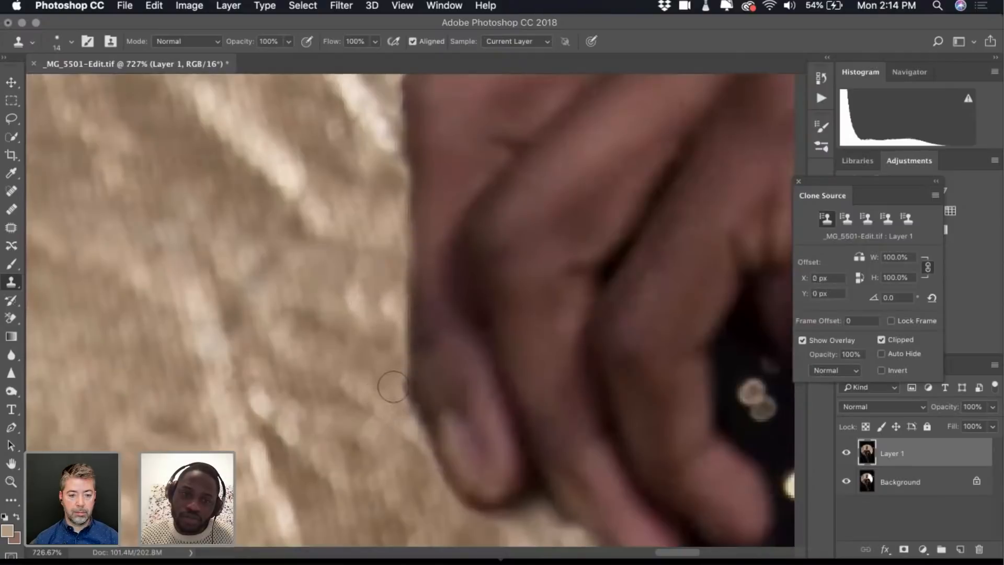
pyautogui.click(418, 470)
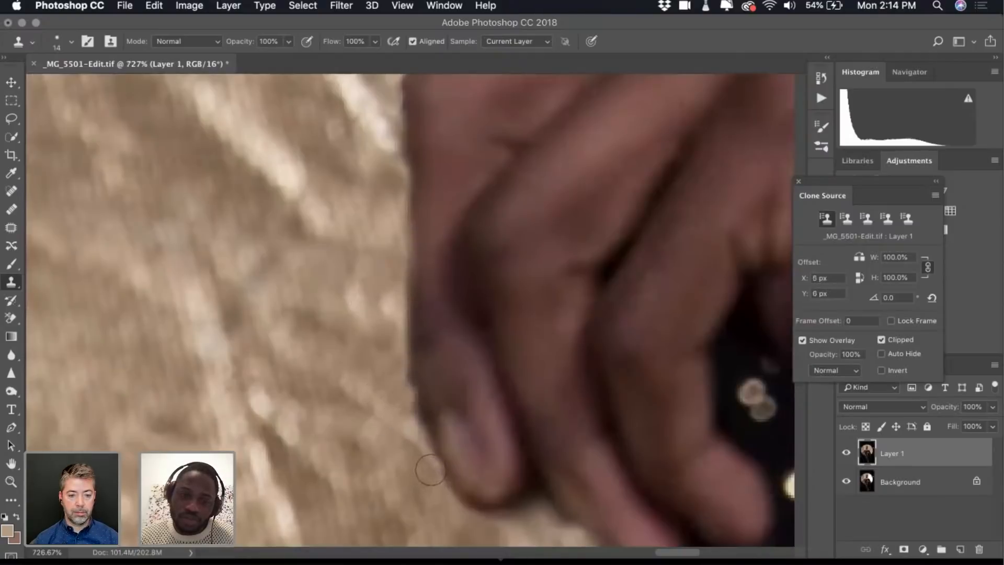
pyautogui.keyDown('alt'); pyautogui.click(392, 372); pyautogui.keyUp('alt')
pyautogui.click(410, 411)
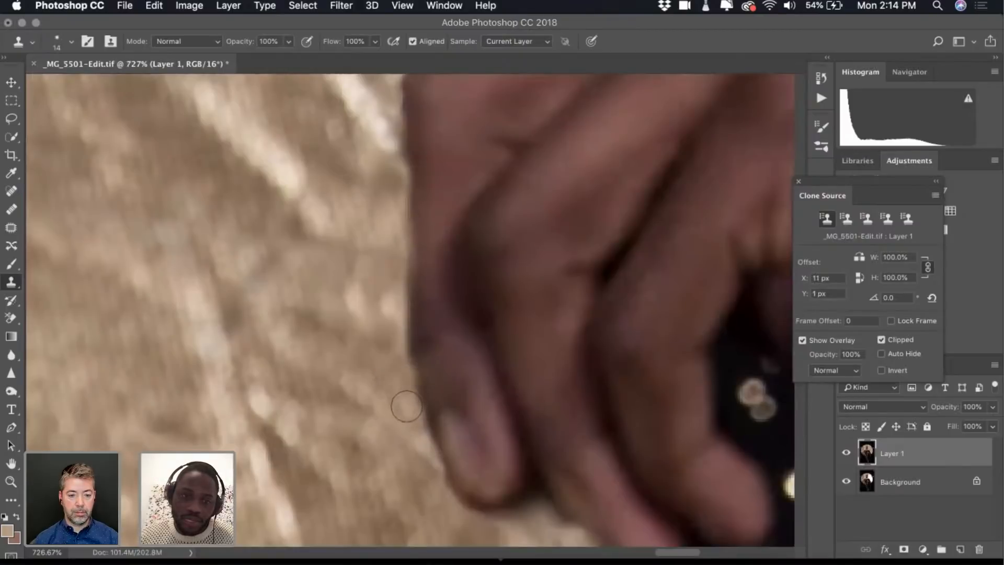
pyautogui.keyDown('alt'); pyautogui.click(373, 364); pyautogui.keyUp('alt')
pyautogui.click(399, 418)
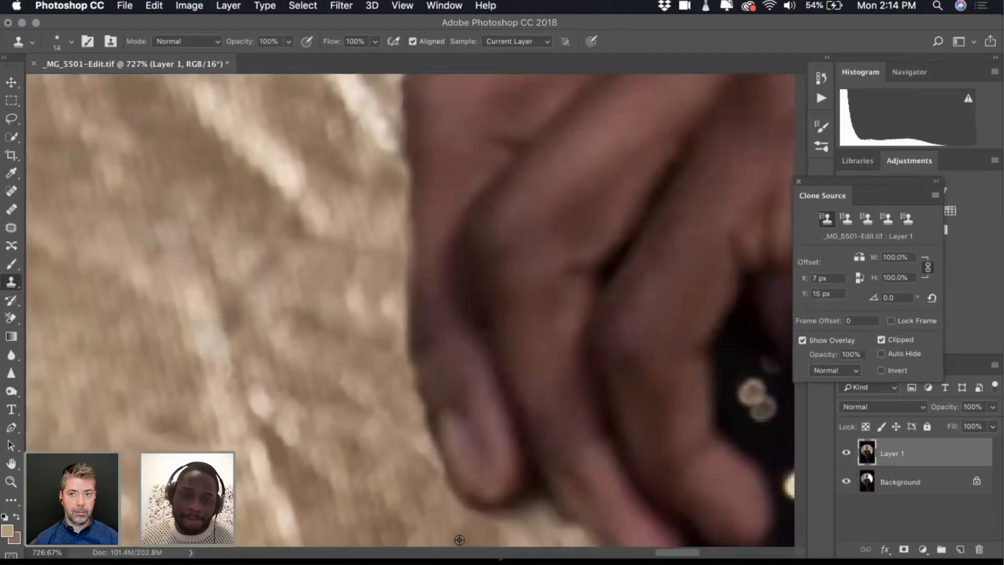
pyautogui.moveTo(457, 504); pyautogui.dragTo(447, 421)
pyautogui.keyDown('alt'); pyautogui.click(444, 421); pyautogui.keyUp('alt')
pyautogui.click(442, 412)
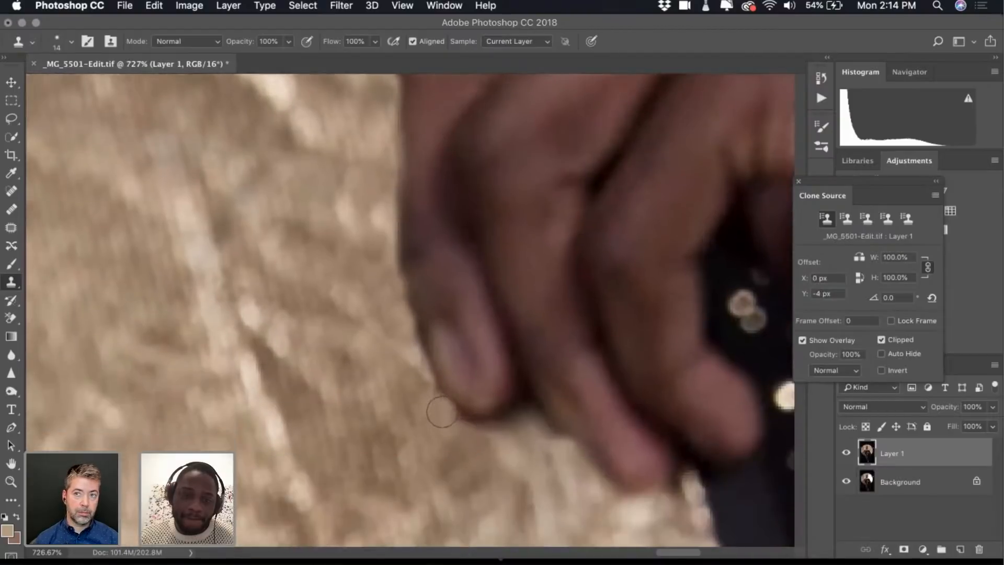
# Set the clone brush hardness to 12% and retouch the fingertip's edge beside the nail with cloned gold texture
pyautogui.click(71, 41)
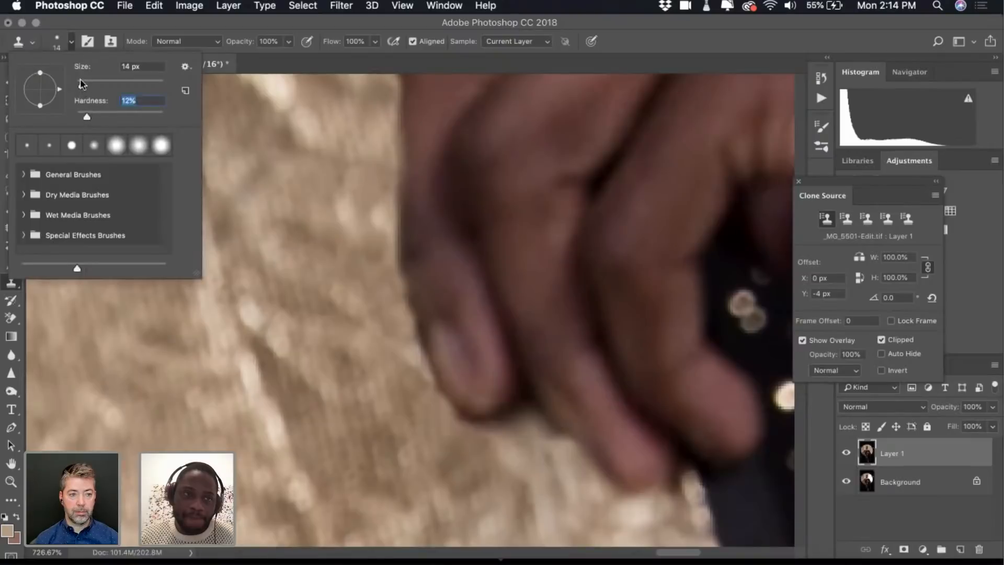
pyautogui.click(71, 42)
pyautogui.keyDown('alt'); pyautogui.click(447, 448); pyautogui.keyUp('alt')
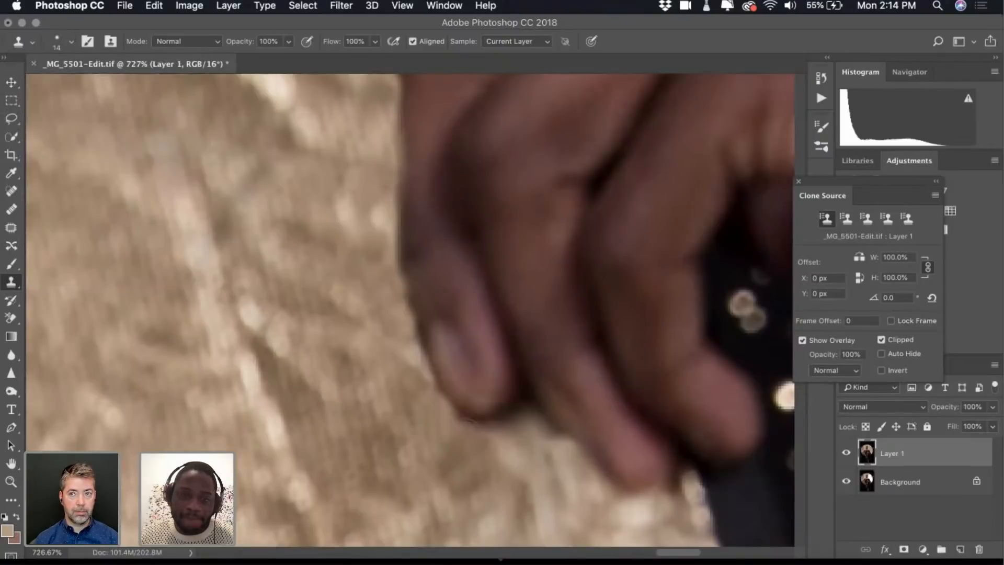
pyautogui.keyDown('alt'); pyautogui.click(410, 404); pyautogui.keyUp('alt')
pyautogui.keyDown('alt'); pyautogui.click(395, 352); pyautogui.keyUp('alt')
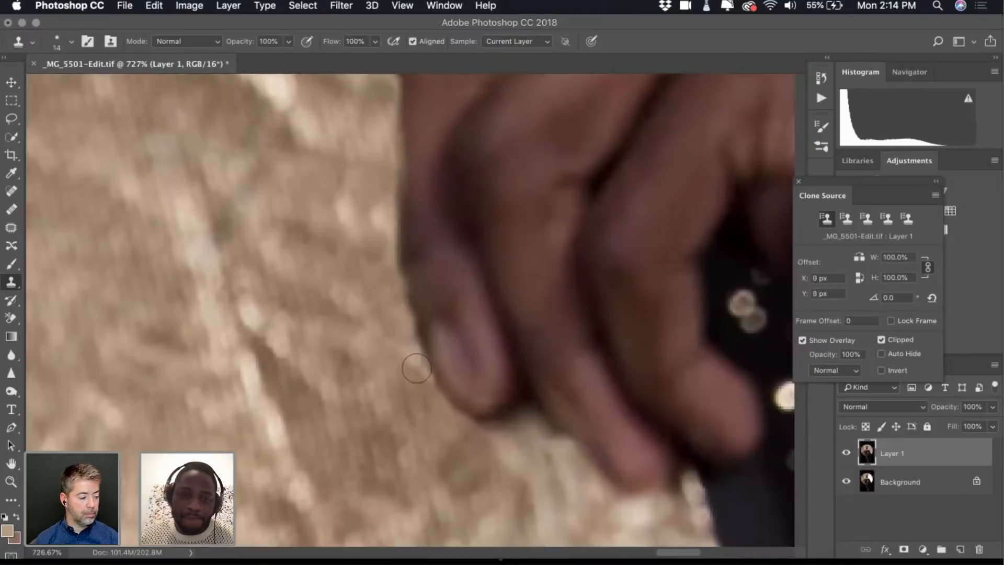
# Clone darker gold texture beneath the curled fingertip and into the gap before the next finger
pyautogui.keyDown('alt'); pyautogui.click(483, 461); pyautogui.keyUp('alt')
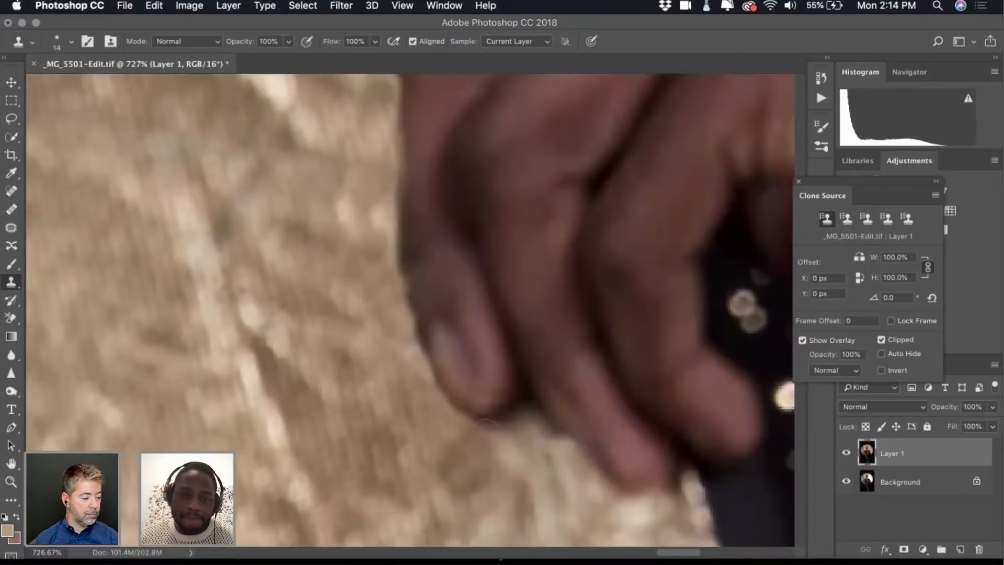
pyautogui.click(487, 432)
pyautogui.keyDown('alt'); pyautogui.click(455, 462); pyautogui.keyUp('alt')
pyautogui.click(508, 431)
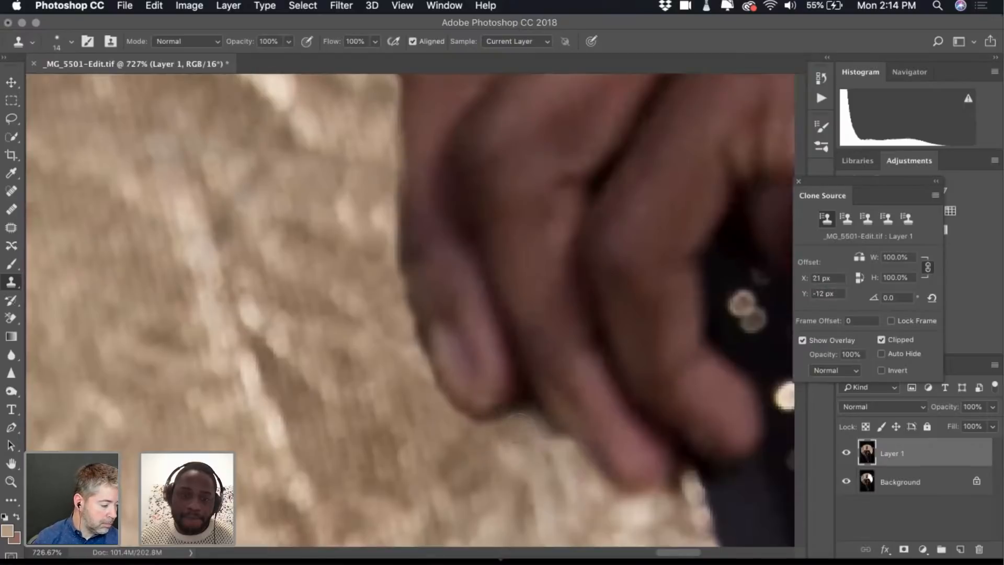
pyautogui.keyDown('alt'); pyautogui.click(493, 461); pyautogui.keyUp('alt')
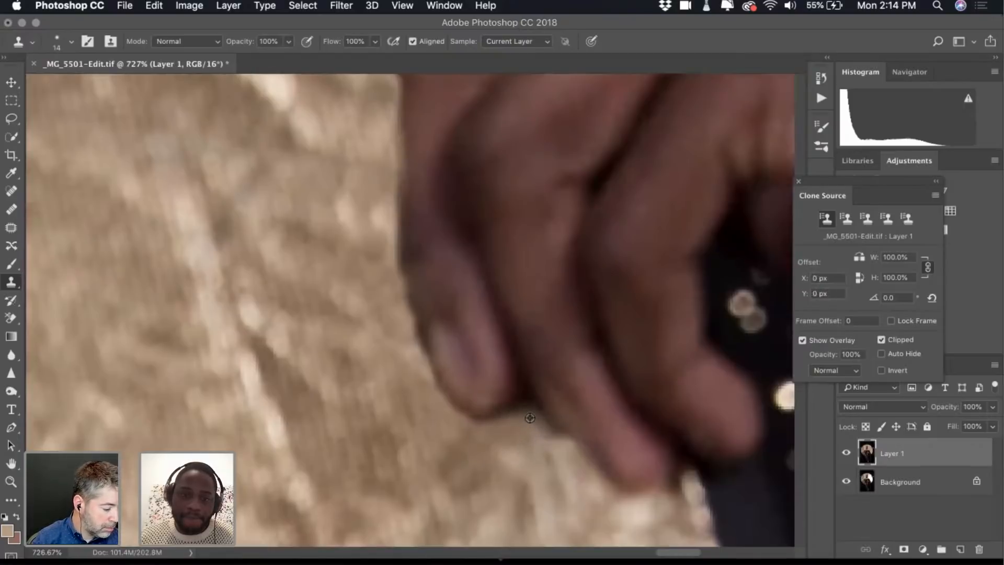
pyautogui.click(504, 438)
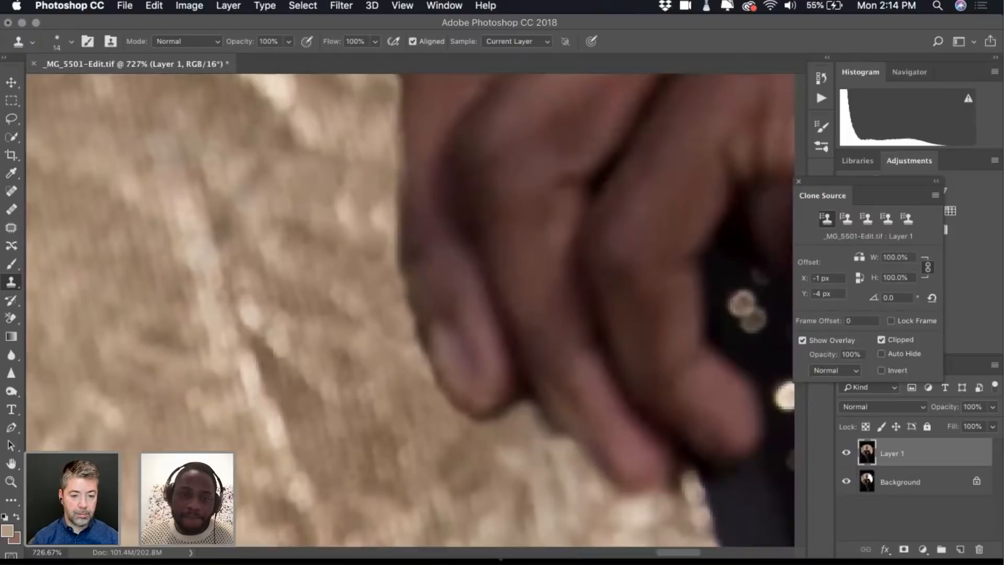
# Smooth the curled fingertip's outer edge just above the nail with gold texture cloned from beside it
pyautogui.keyDown('alt'); pyautogui.click(382, 324); pyautogui.keyUp('alt')
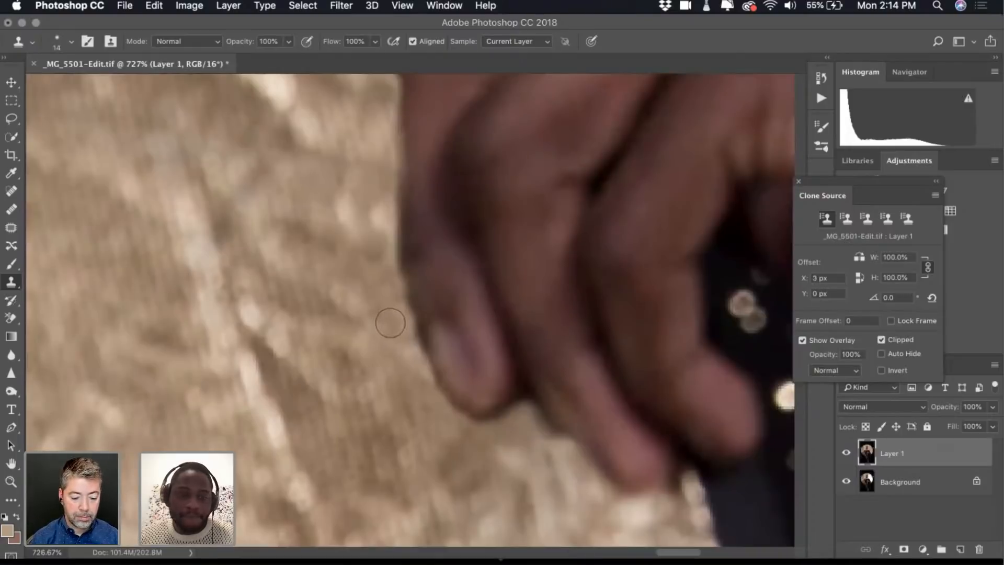
pyautogui.click(385, 318)
pyautogui.keyDown('alt'); pyautogui.click(378, 316); pyautogui.keyUp('alt')
pyautogui.click(404, 328)
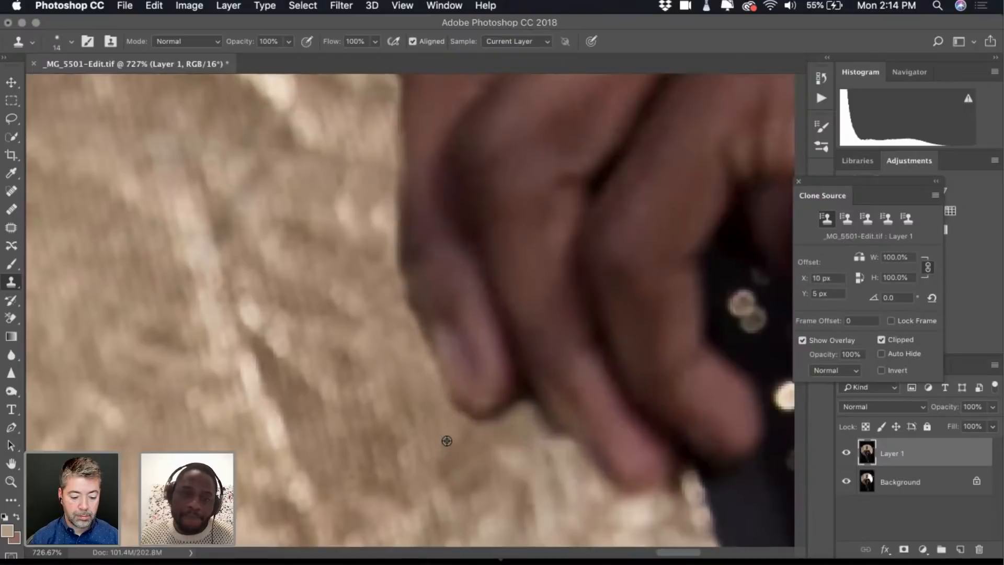
# Try to clone gold texture into the gap under the two lower fingertips, and undo the stroke
pyautogui.scroll(-10, 447, 441)
pyautogui.scroll(1, 447, 441)
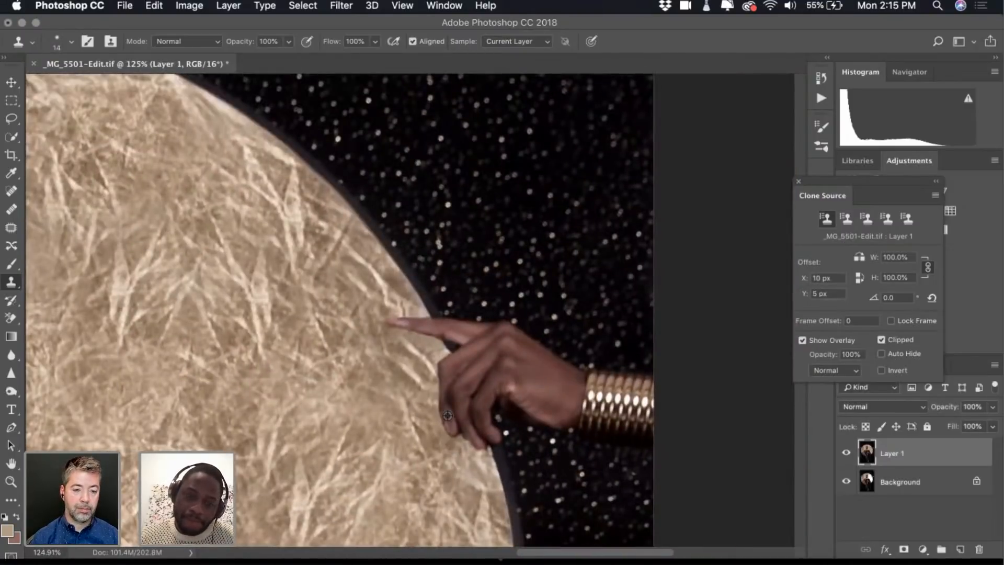
pyautogui.scroll(8, 448, 416)
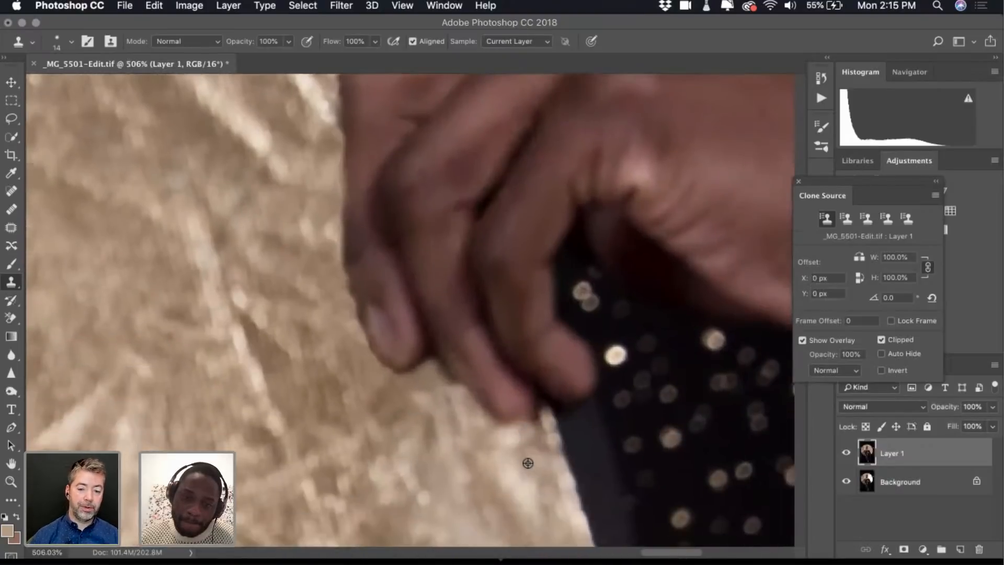
pyautogui.keyDown('alt'); pyautogui.click(427, 403); pyautogui.keyUp('alt')
pyautogui.click(445, 375)
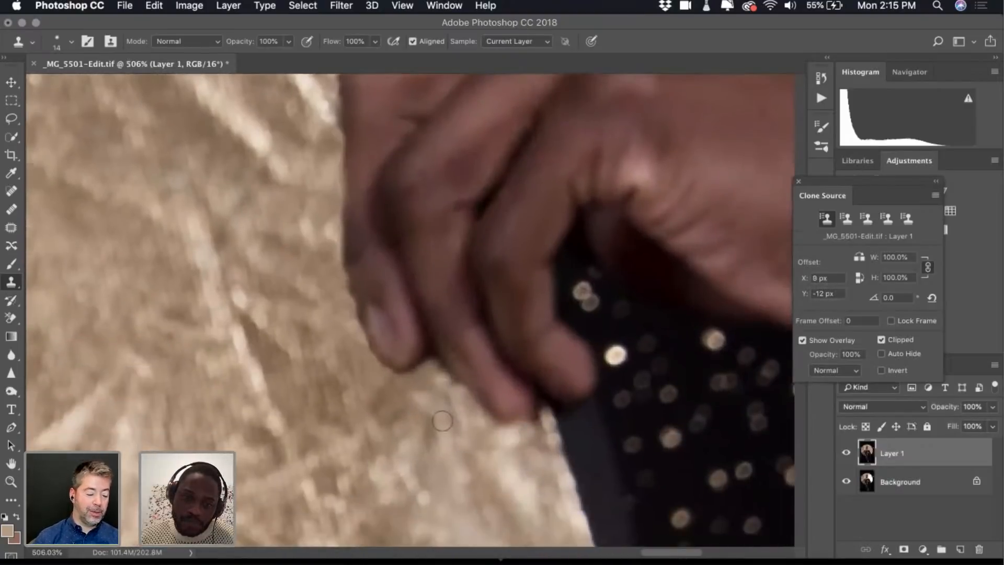
pyautogui.press('super+z')
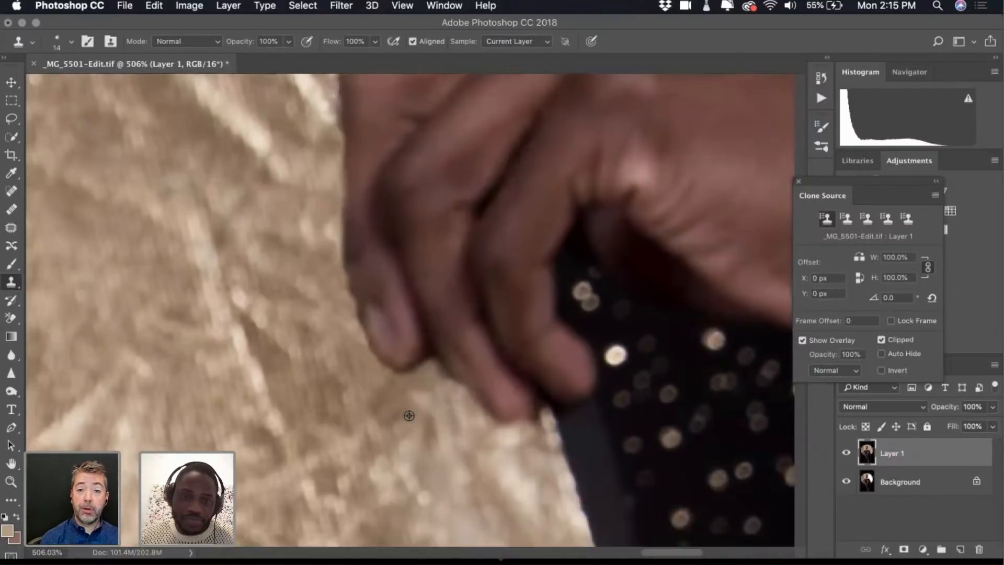
# Clone a final dab of gold texture against the curled fingertip's edge at the nail
pyautogui.keyDown('alt'); pyautogui.click(336, 318); pyautogui.keyUp('alt')
pyautogui.click(361, 320)
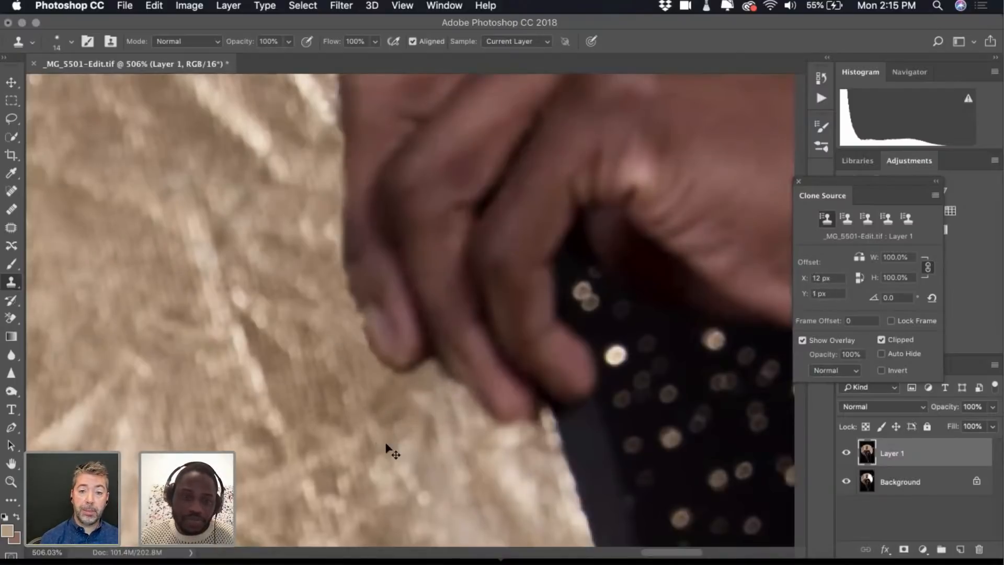
# Examine the whole portrait, and inspect the retouched hand and index finger against the disc's rim
pyautogui.scroll(-10, 347, 363)
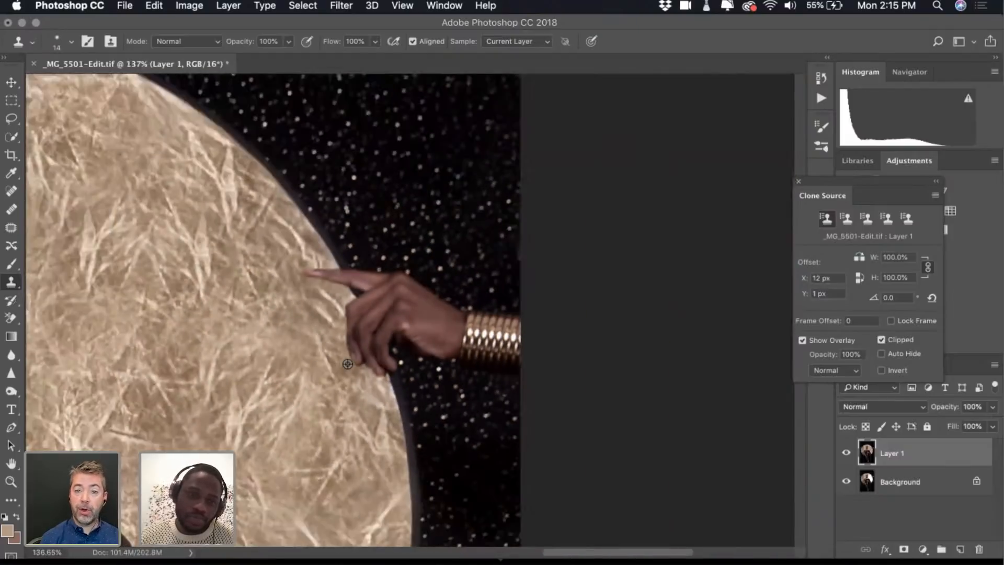
pyautogui.scroll(-10, 332, 335)
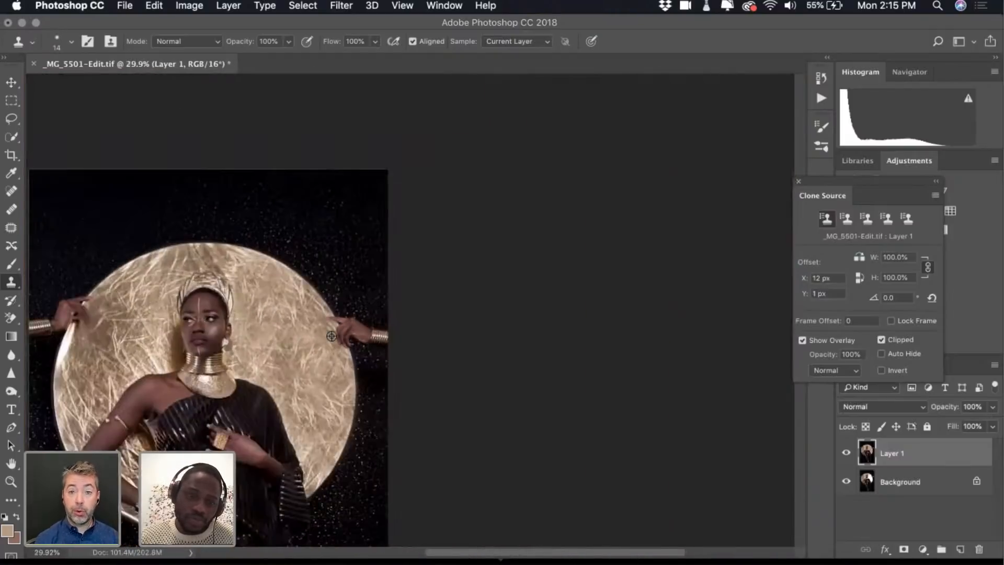
pyautogui.scroll(-3, 332, 336)
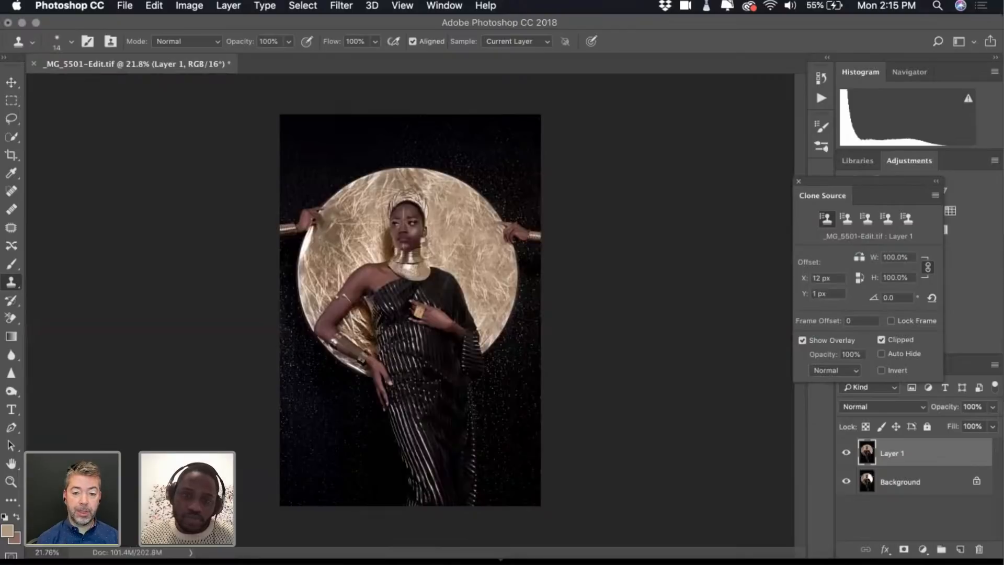
pyautogui.scroll(10, 515, 226)
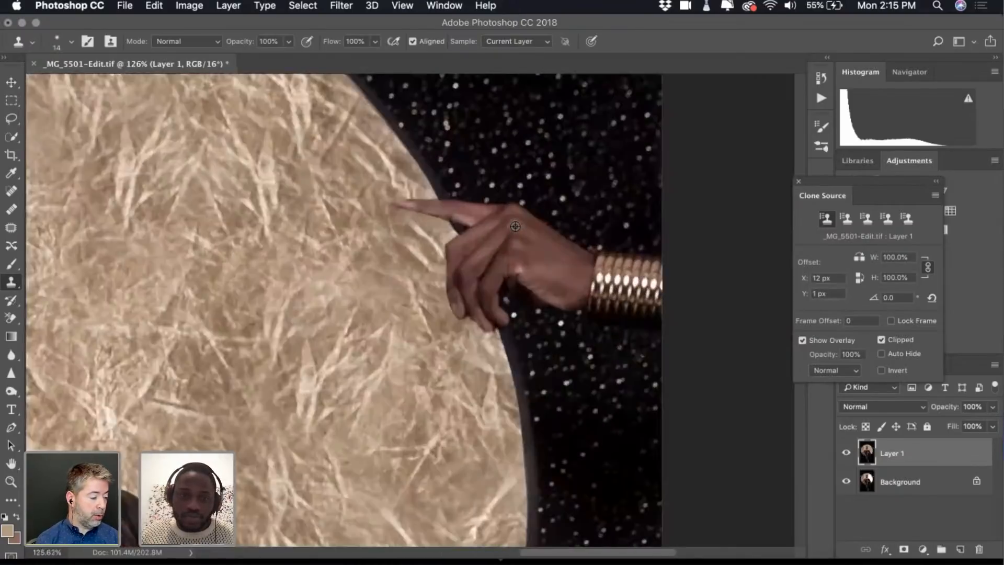
pyautogui.scroll(3, 515, 226)
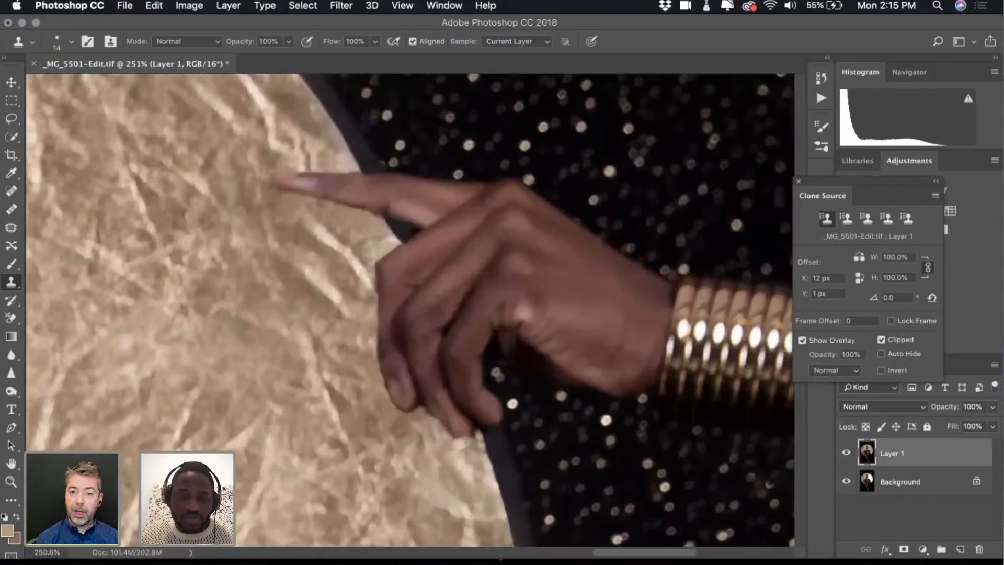
pyautogui.hscroll(-3, 372, 179)
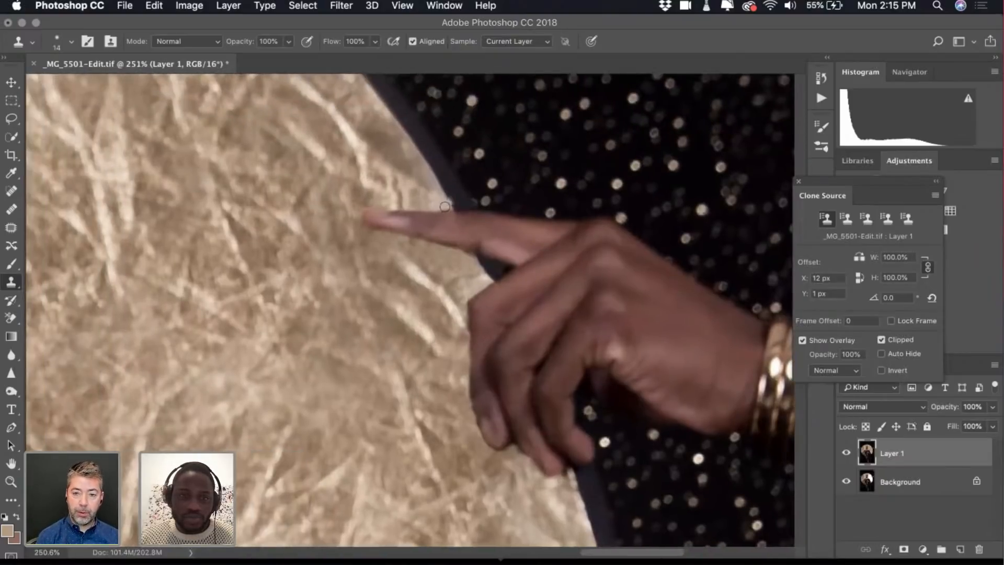
pyautogui.scroll(-2, 445, 207)
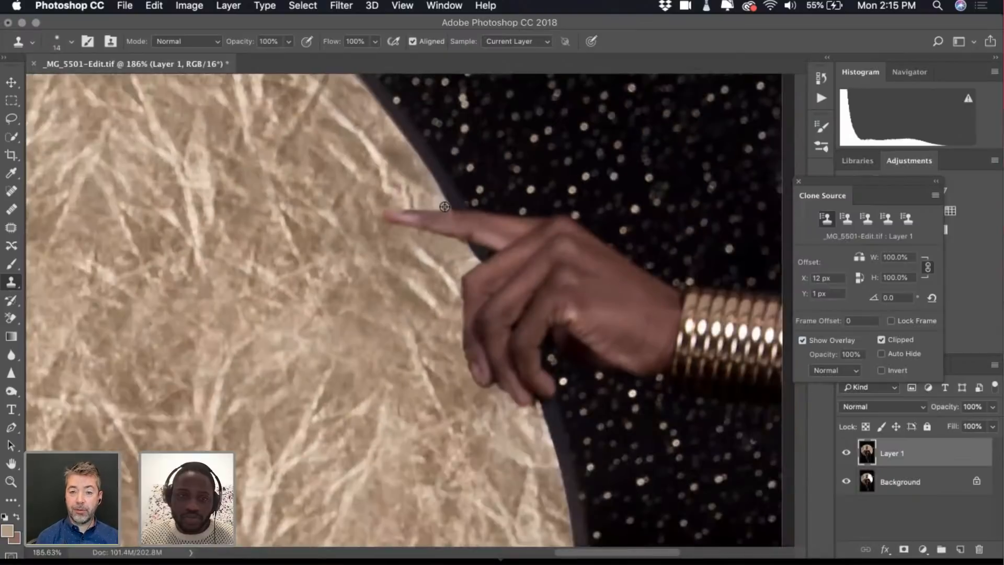
# Select the bright gap inside the crown's outermost loop beside the temple, using a 17 px Quick Selection brush
pyautogui.scroll(-4, 445, 207)
pyautogui.hscroll(-5, 444, 207)
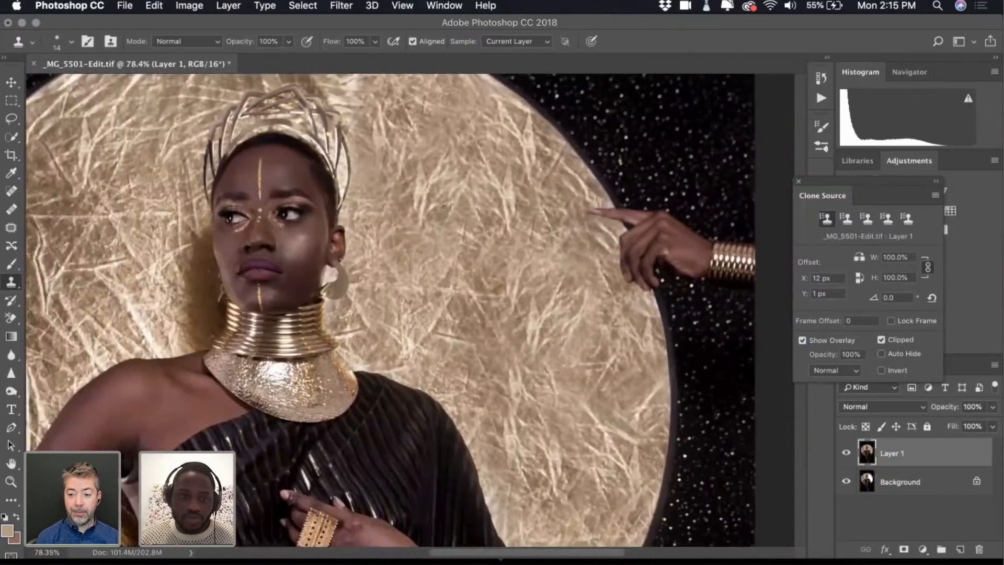
pyautogui.scroll(-2, 444, 207)
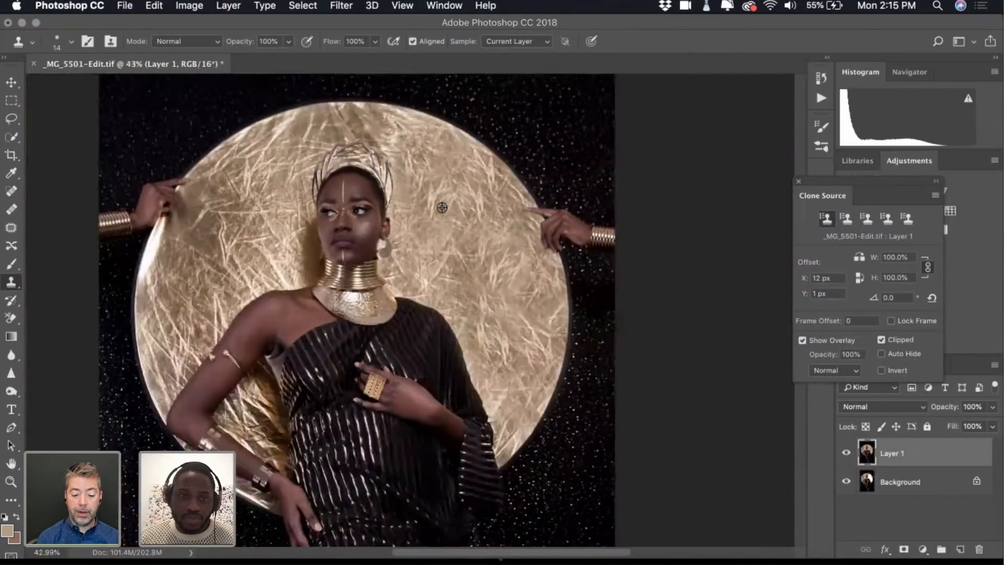
pyautogui.scroll(5, 382, 172)
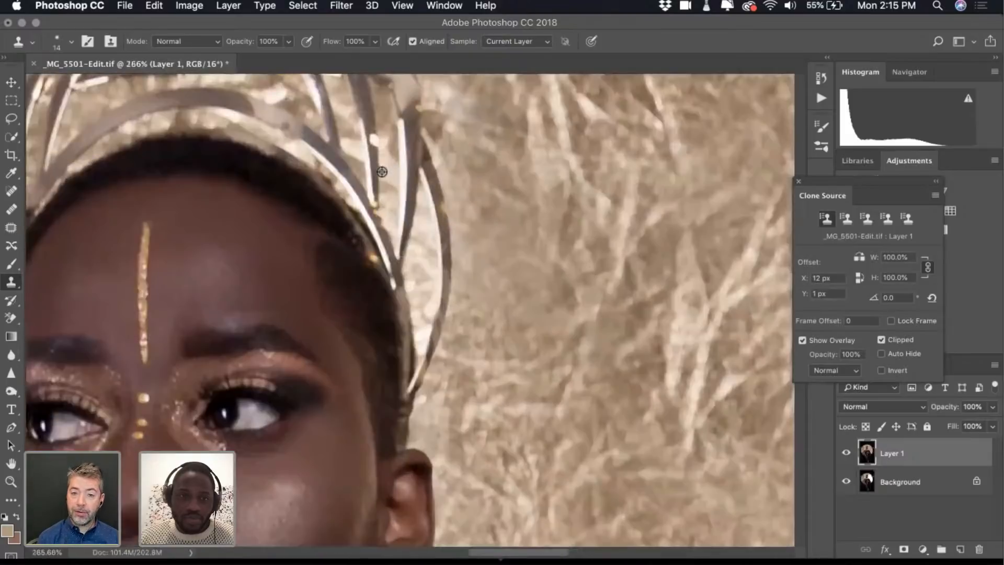
pyautogui.click(12, 138)
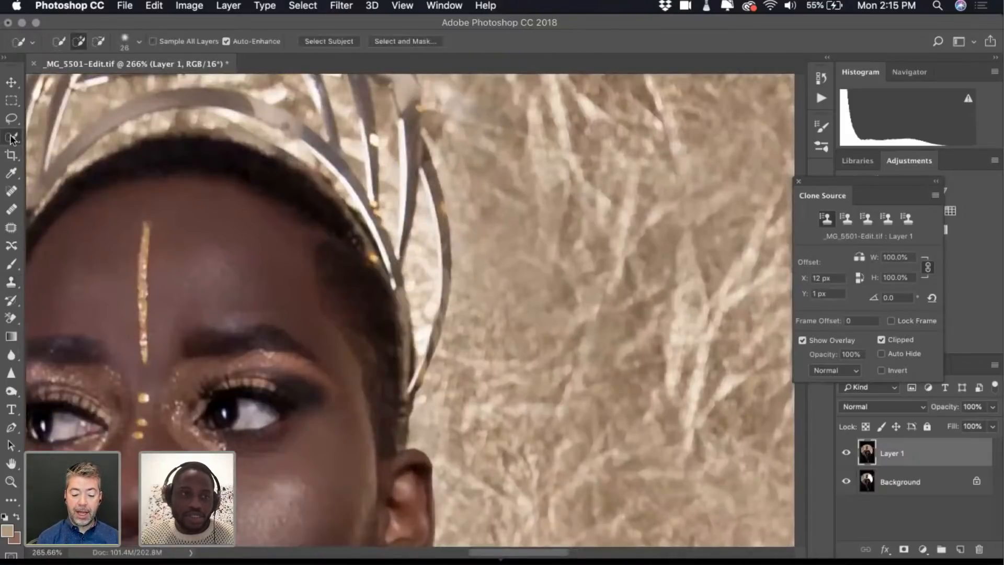
pyautogui.click(138, 43)
pyautogui.moveTo(74, 81); pyautogui.dragTo(67, 81)
pyautogui.click(139, 42)
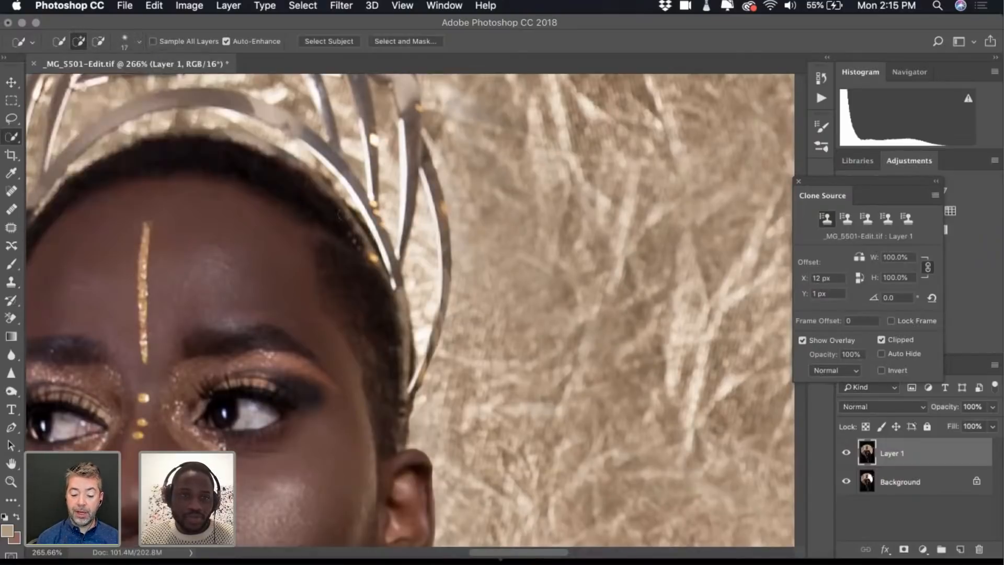
pyautogui.moveTo(424, 219); pyautogui.dragTo(420, 354)
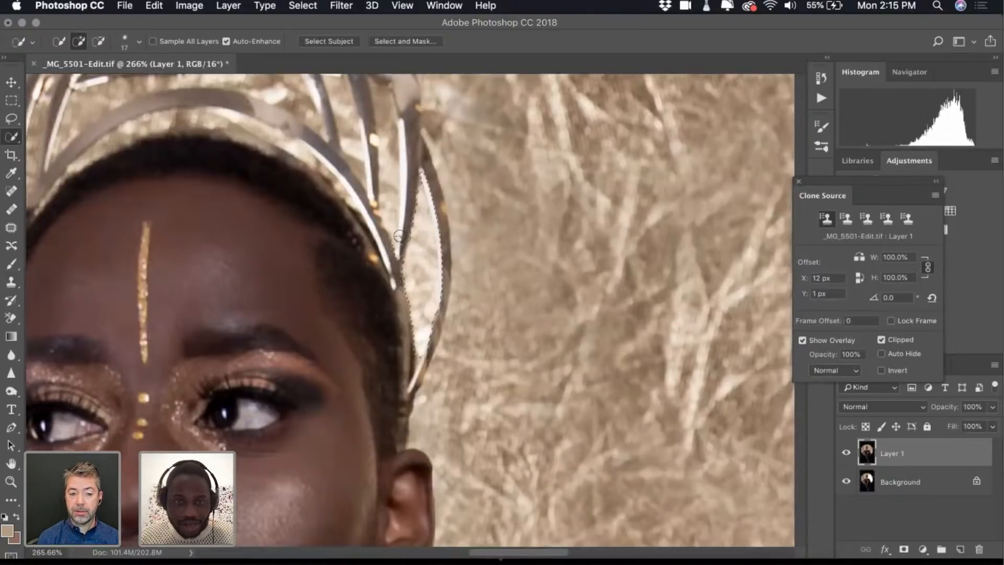
# Subtract the spill onto the metal band from the upper part of the loop gap's selection
pyautogui.press('alt')
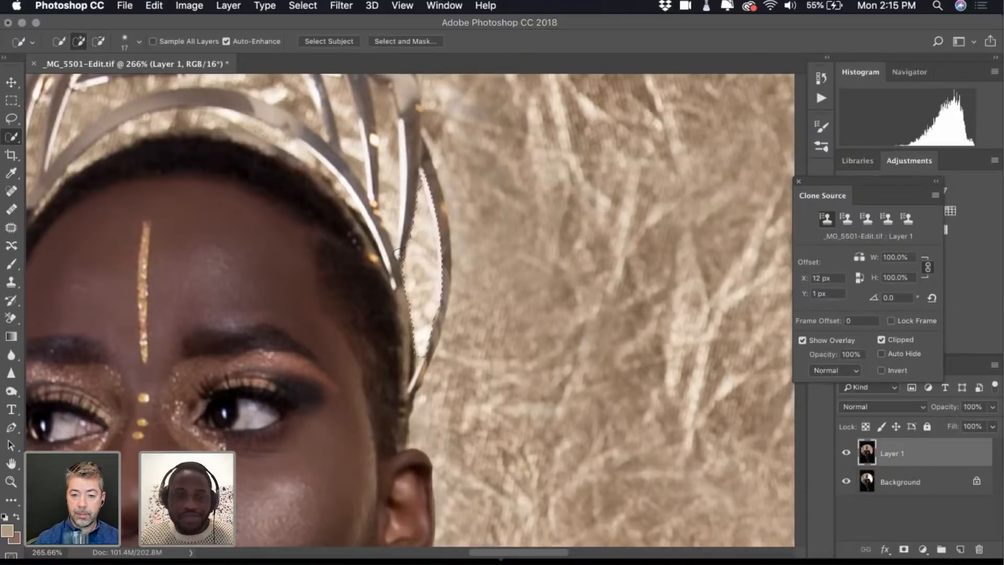
pyautogui.press('alt')
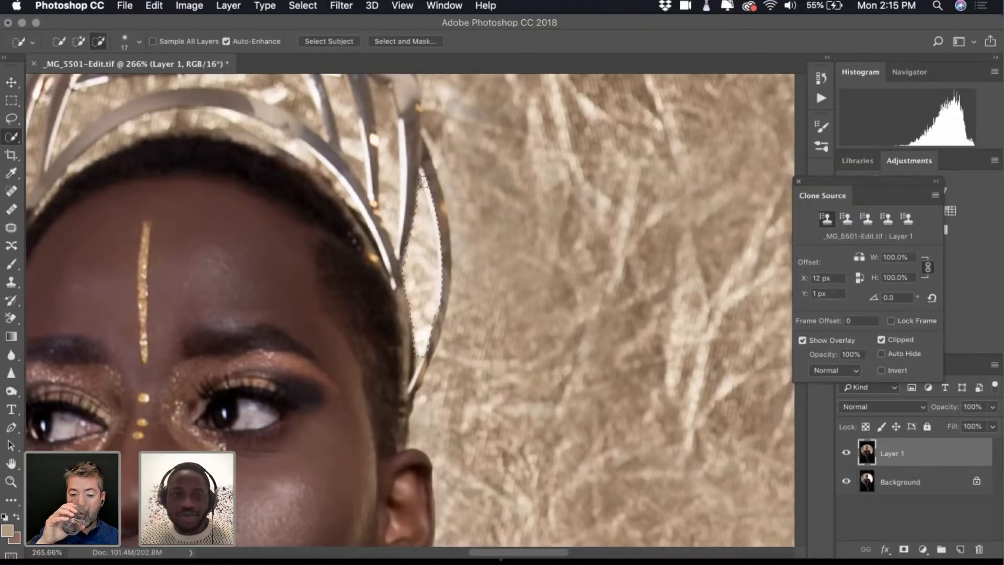
pyautogui.press('alt')
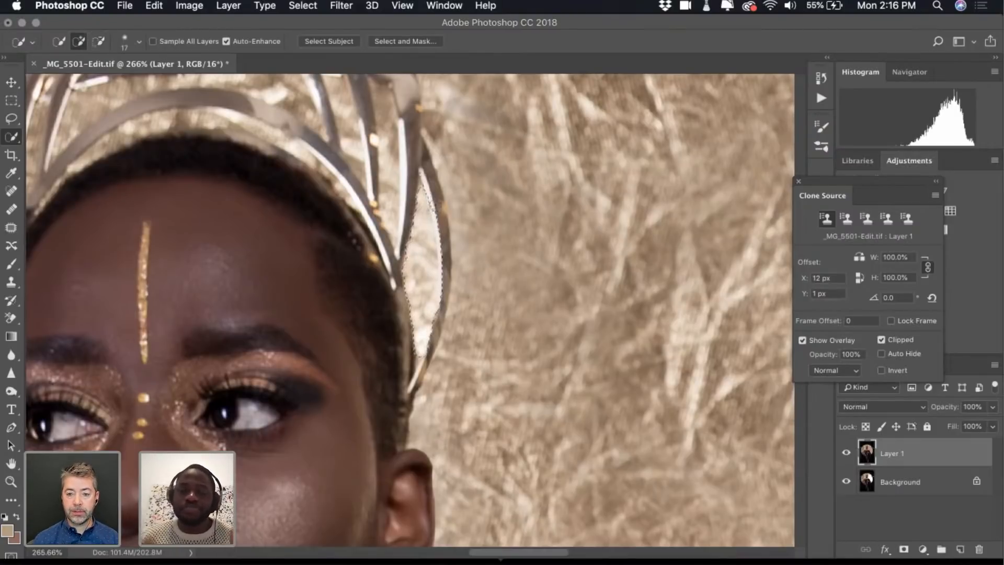
pyautogui.press('alt')
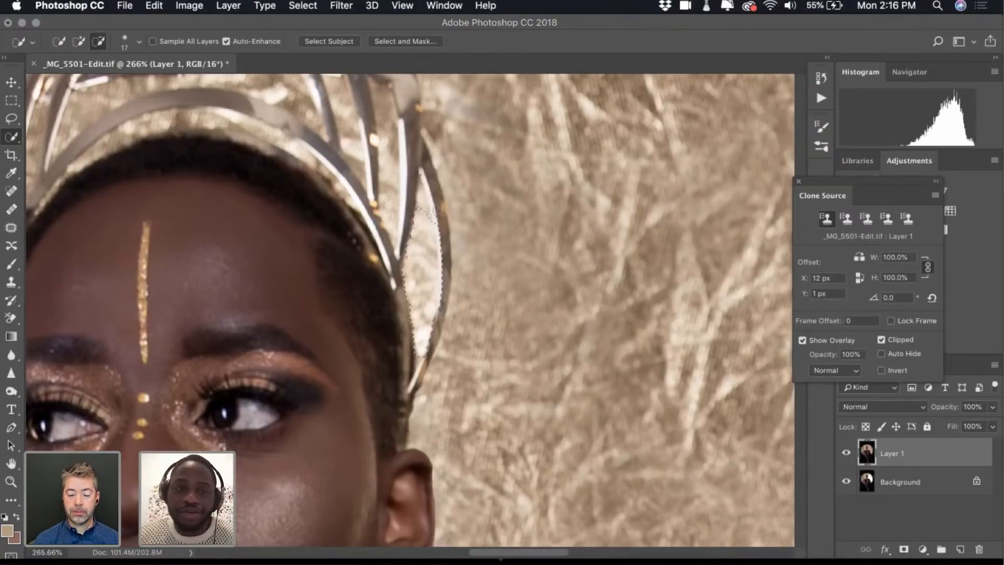
pyautogui.click(425, 207)
pyautogui.press('alt')
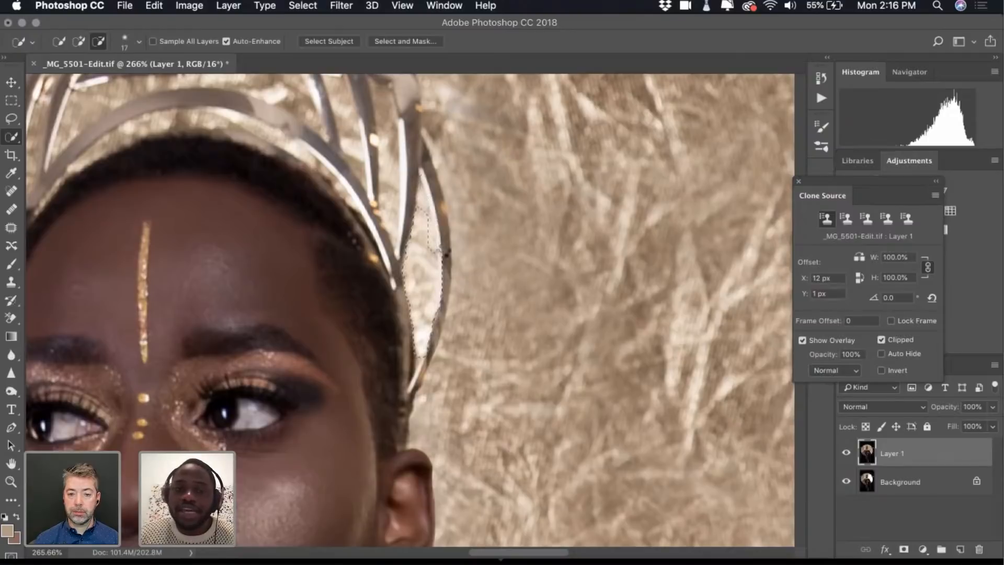
pyautogui.click(444, 260)
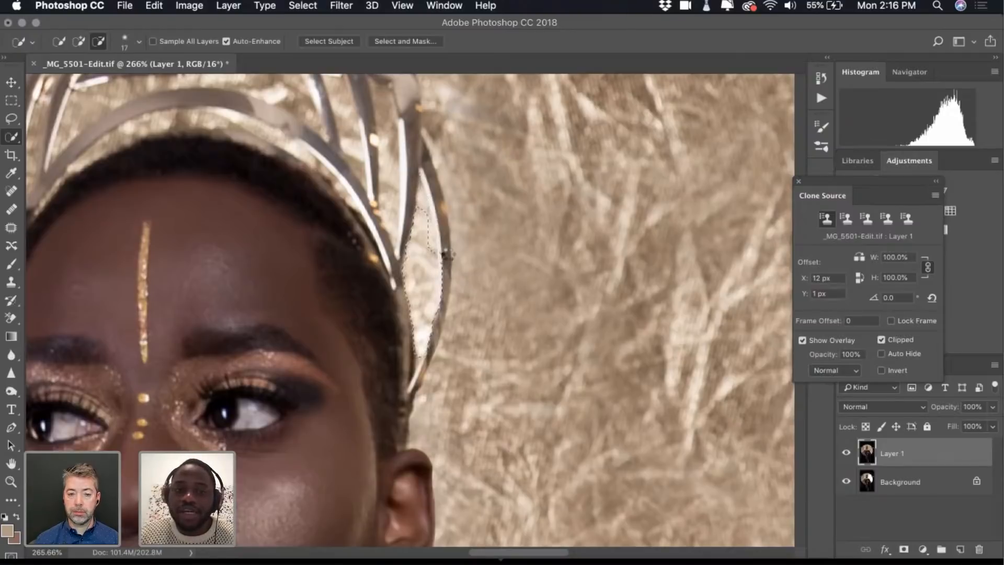
pyautogui.press('alt')
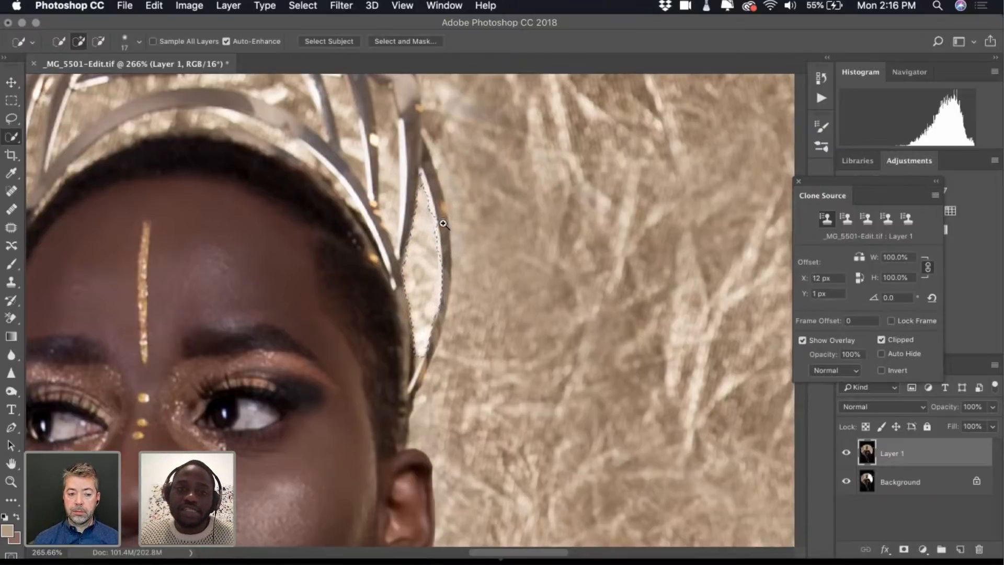
# Refine the loop gap's selection along the band's inner outline, subtracting the overlap at the middle and lower part
pyautogui.press('z')
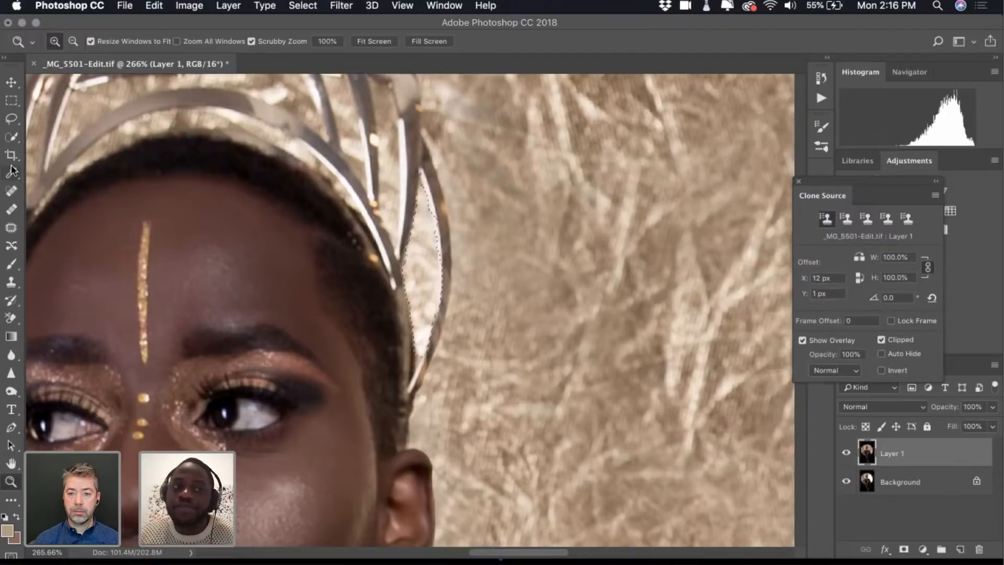
pyautogui.click(11, 139)
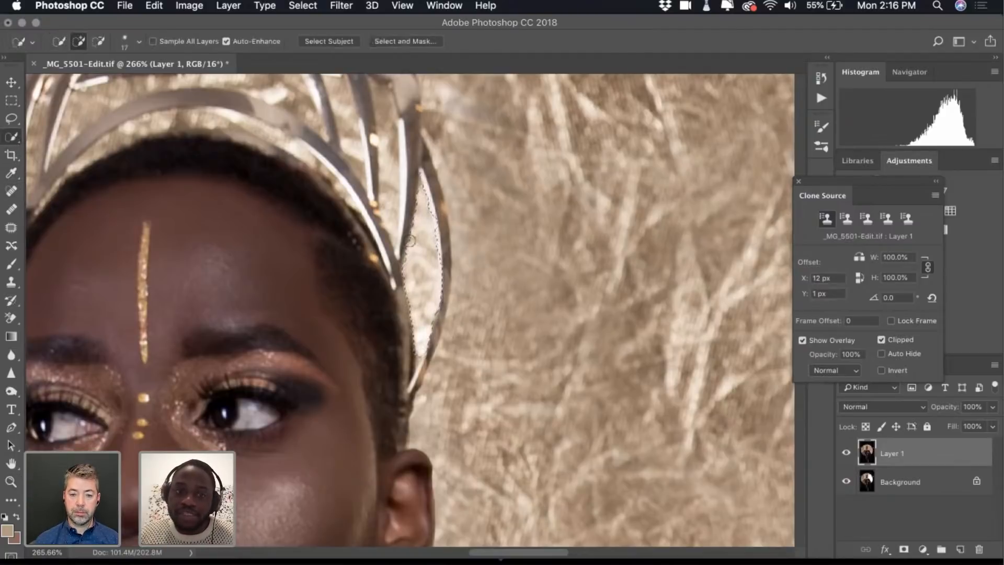
pyautogui.press('alt')
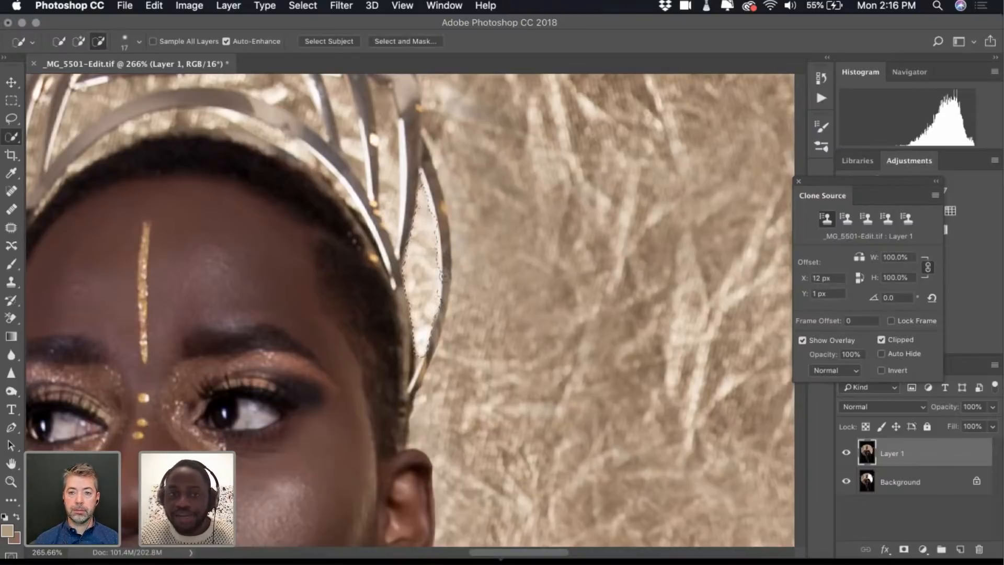
pyautogui.click(439, 277)
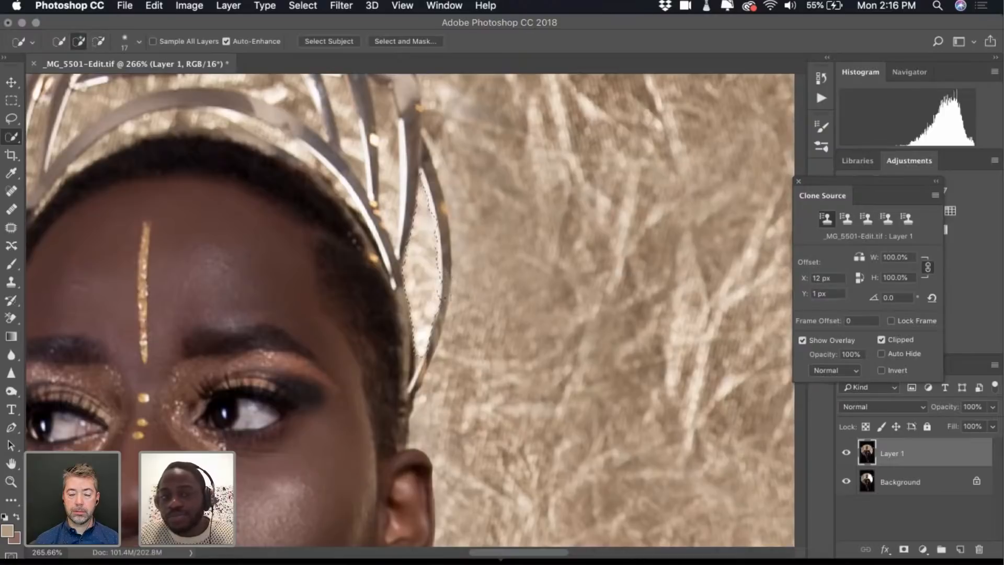
pyautogui.press('alt')
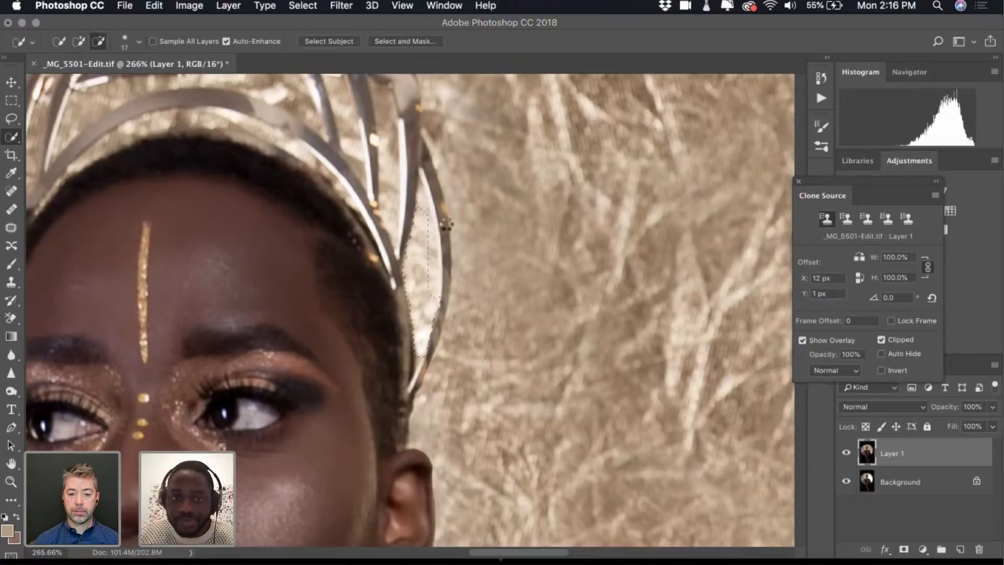
pyautogui.keyDown('shift'); pyautogui.click(435, 222); pyautogui.keyUp('shift')
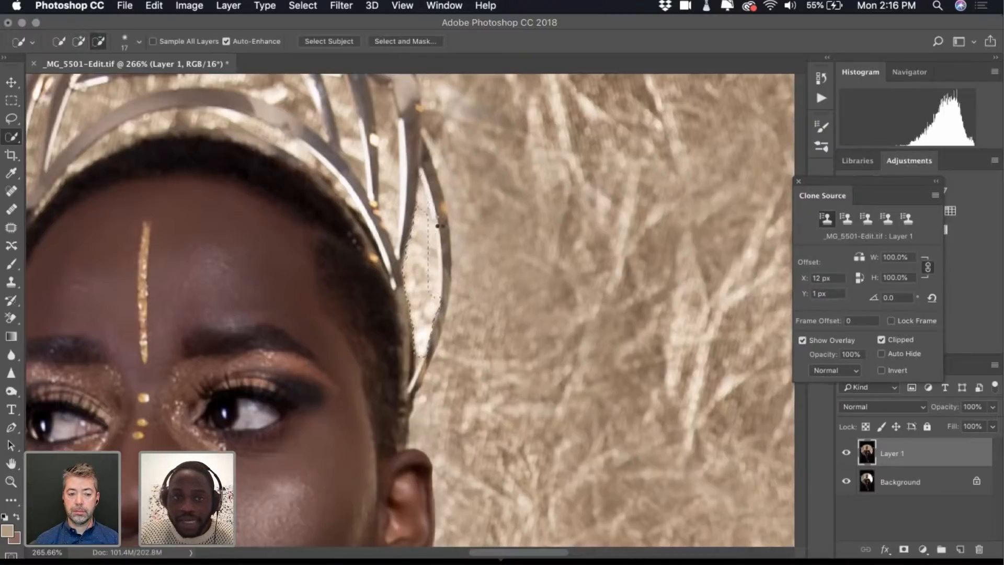
pyautogui.press('alt')
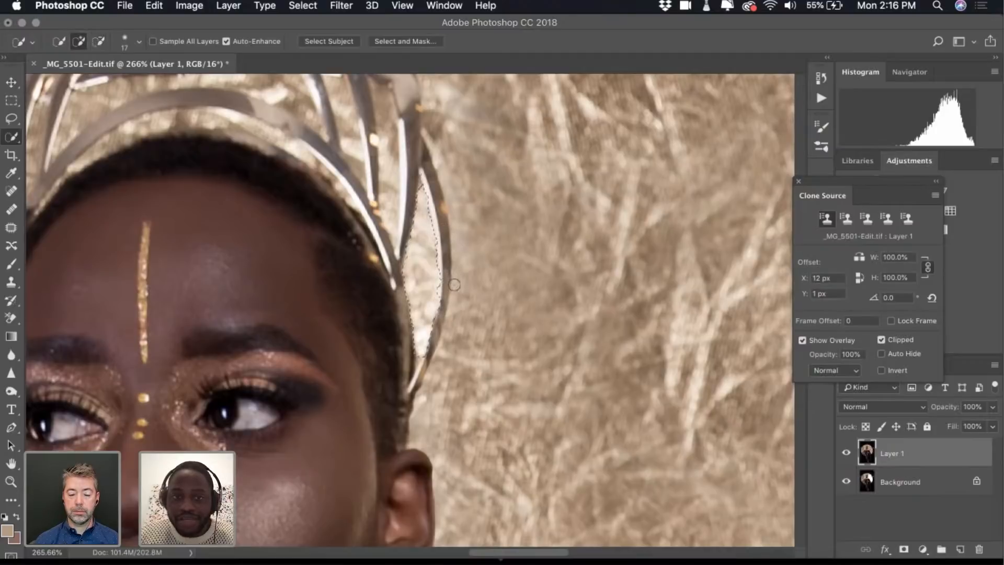
pyautogui.keyDown('alt'); pyautogui.click(455, 289); pyautogui.keyUp('alt')
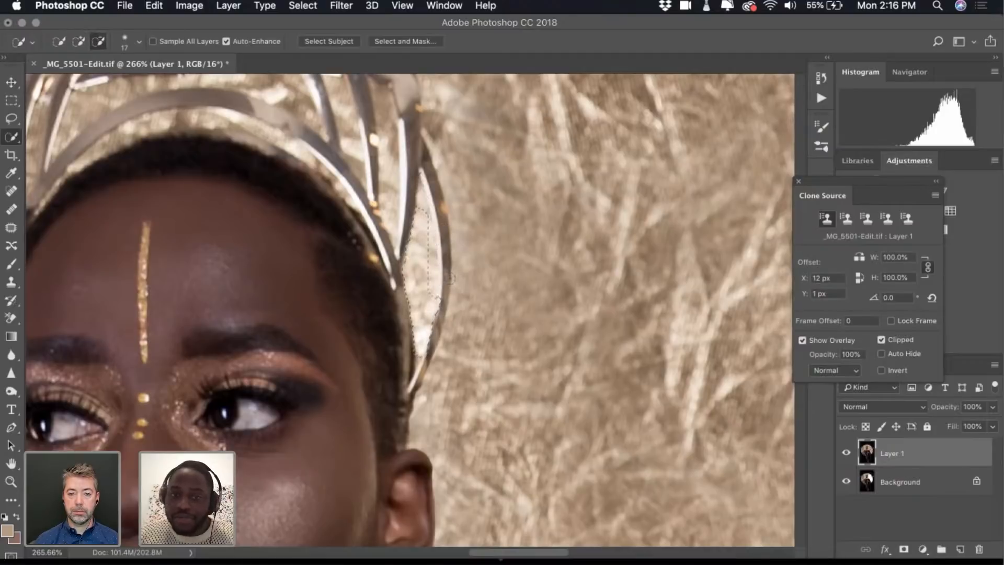
pyautogui.keyDown('alt'); pyautogui.click(446, 303); pyautogui.keyUp('alt')
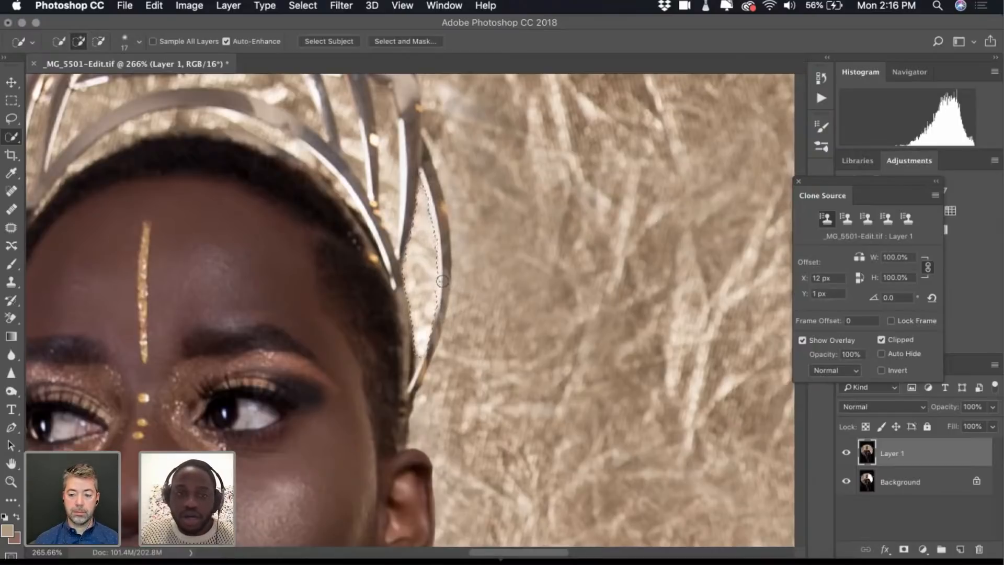
# Clone gold texture from the disc beside the crown into the selected loop gap with a 95 px Clone Stamp brush
pyautogui.scroll(-2, 440, 281)
pyautogui.scroll(-3, 441, 282)
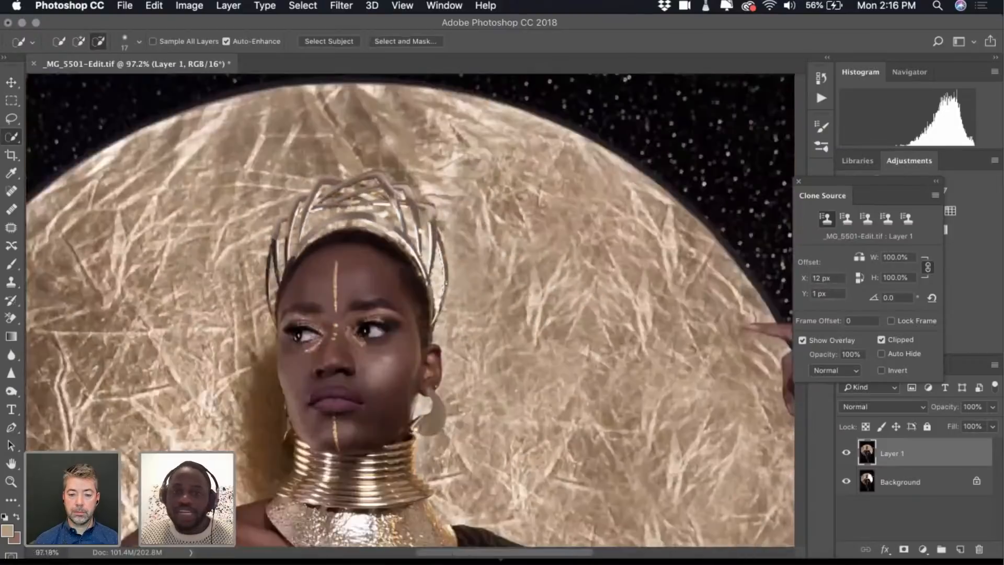
pyautogui.click(11, 282)
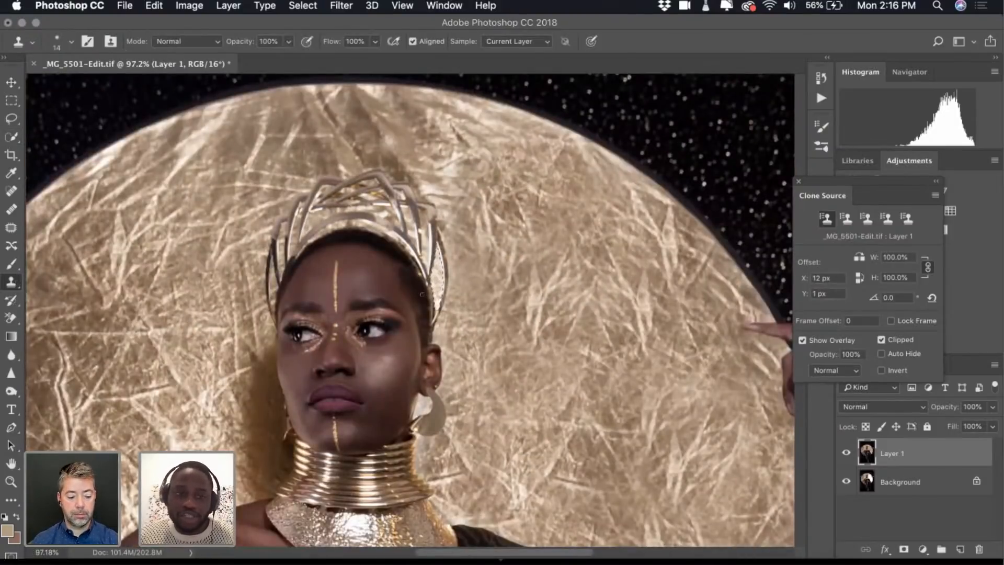
pyautogui.click(70, 41)
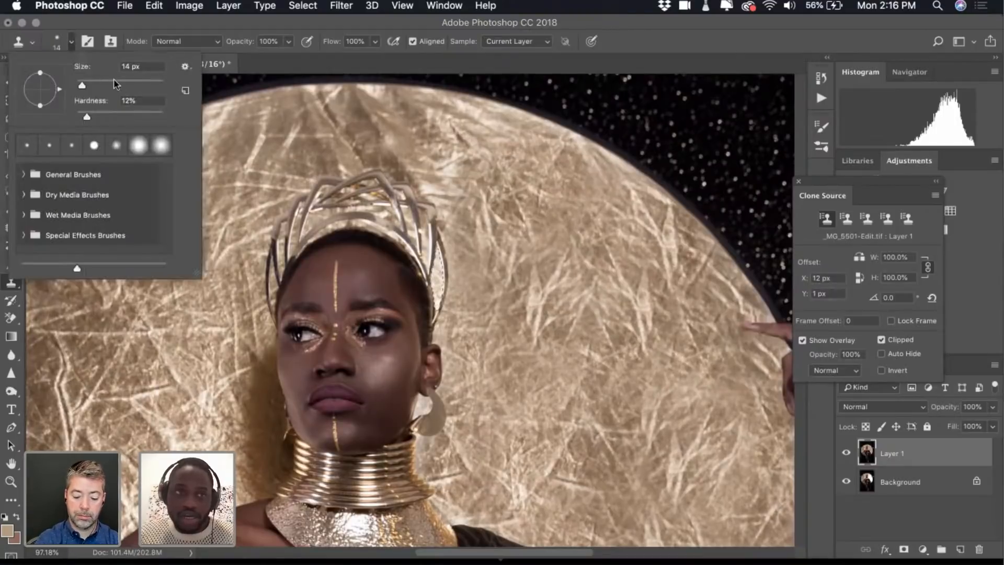
pyautogui.click(118, 82)
pyautogui.click(70, 41)
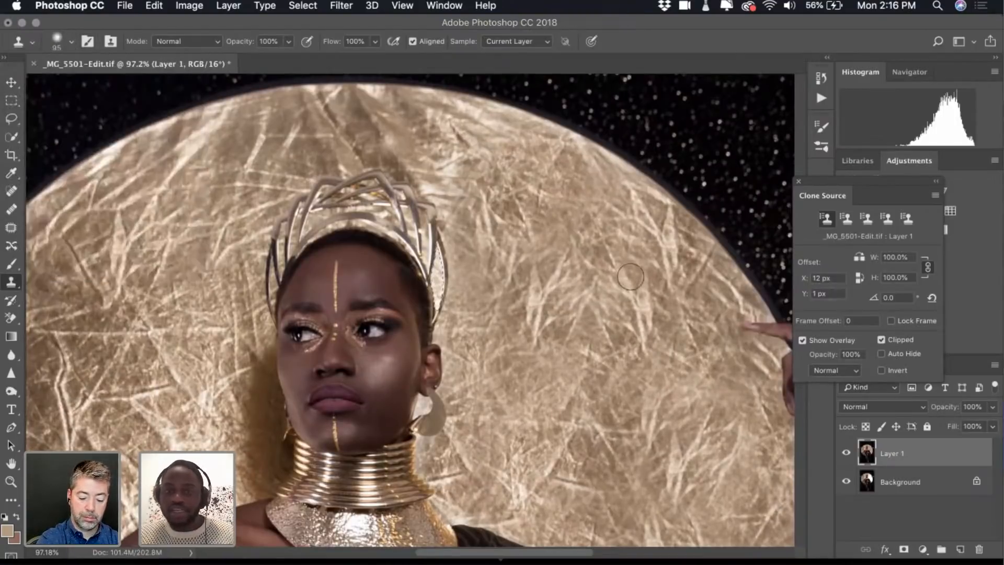
pyautogui.scroll(-5, 621, 355)
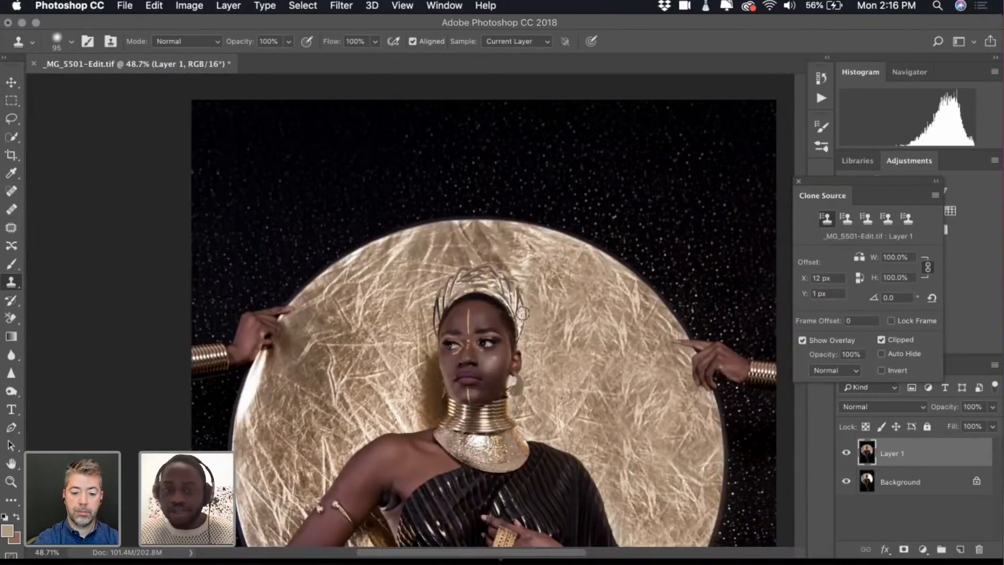
pyautogui.scroll(5, 528, 313)
pyautogui.scroll(2, 532, 312)
pyautogui.scroll(2, 634, 314)
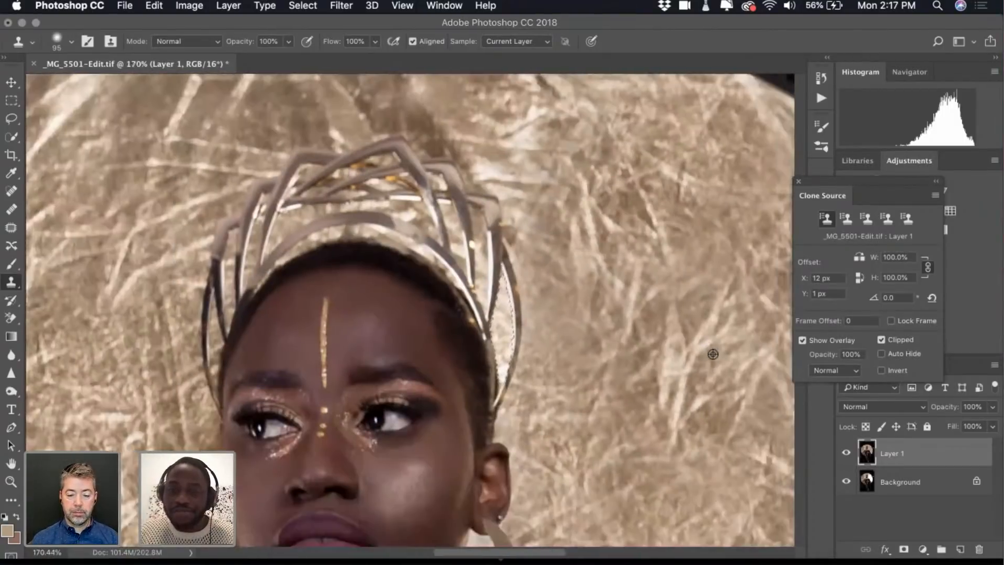
pyautogui.keyDown('alt'); pyautogui.click(712, 354); pyautogui.keyUp('alt')
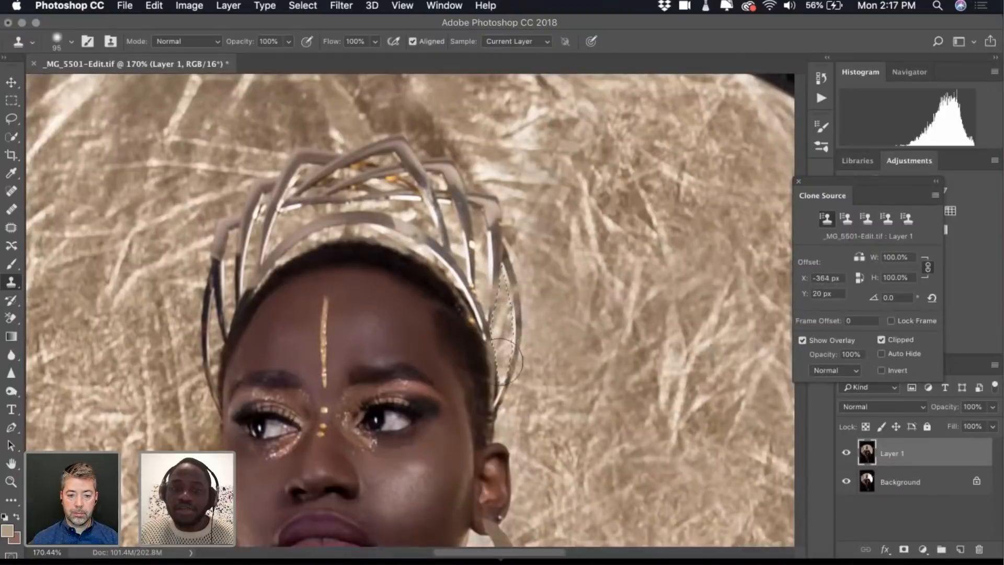
# Check the cloned loop gap against the whole disc, and clear the selection
pyautogui.scroll(-3, 543, 389)
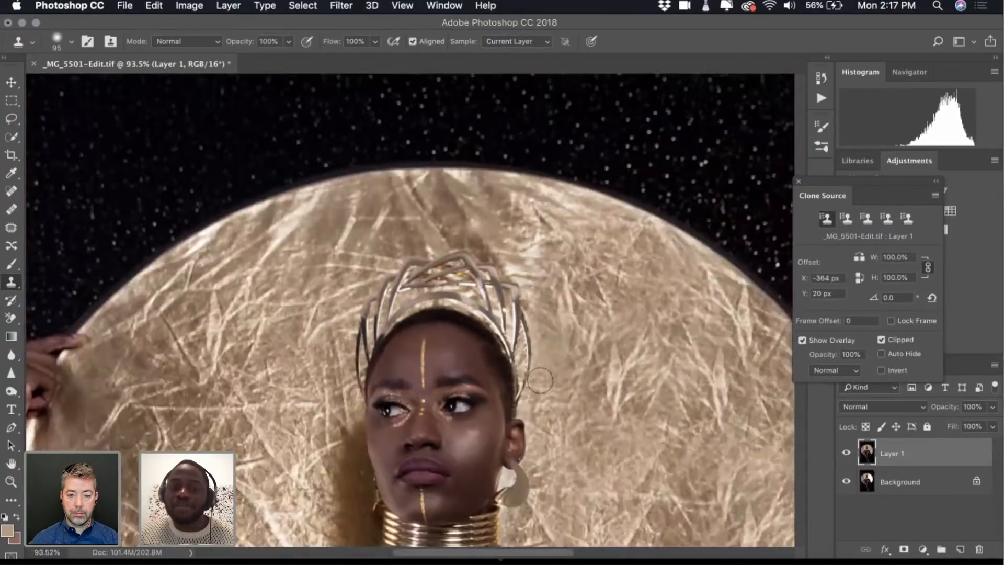
pyautogui.scroll(-3, 594, 387)
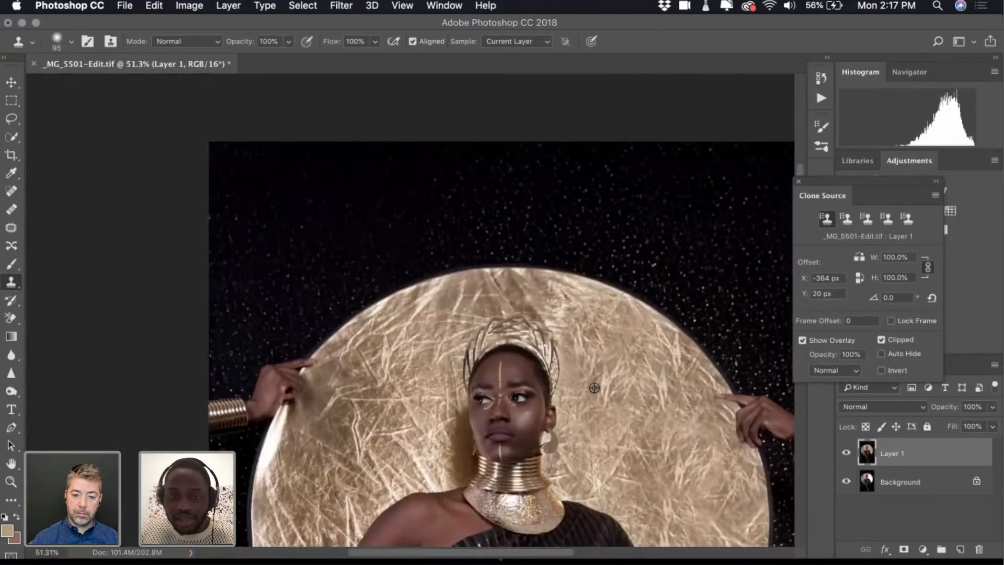
pyautogui.scroll(3, 594, 387)
pyautogui.scroll(3, 594, 388)
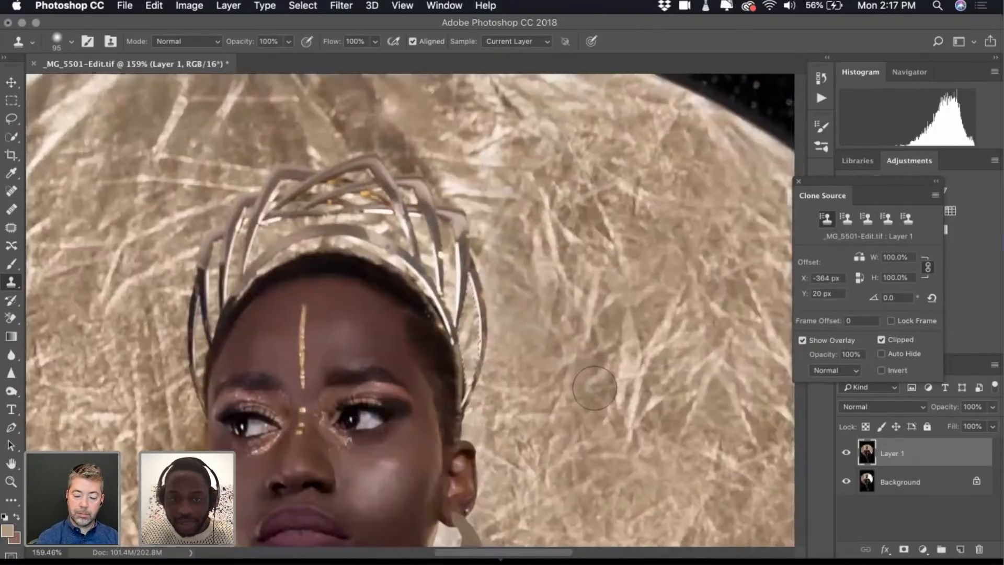
pyautogui.press('super+d')
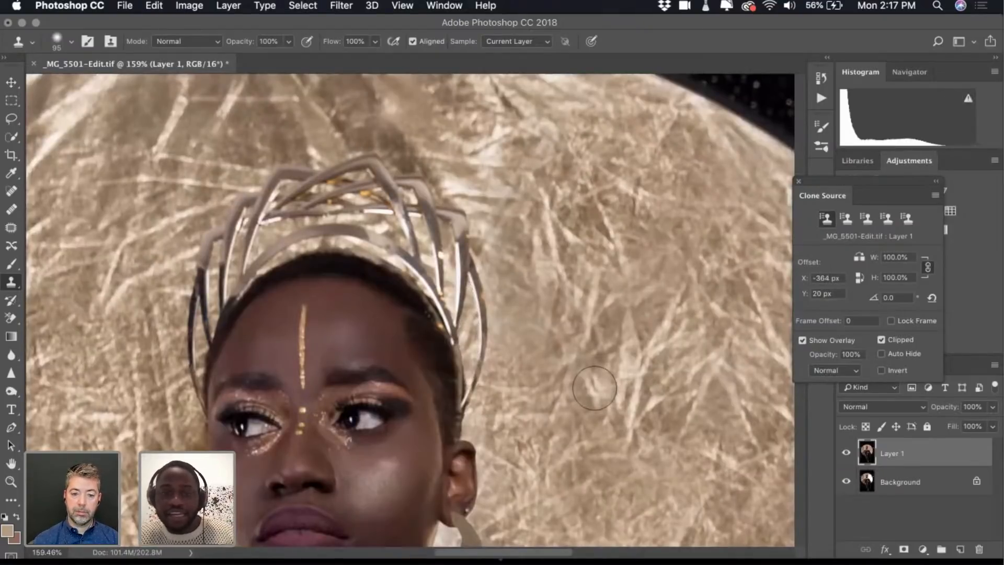
# Compare the crown and disc with Layer 1 hidden and shown, and review the whole portrait
pyautogui.click(846, 453)
pyautogui.click(846, 452)
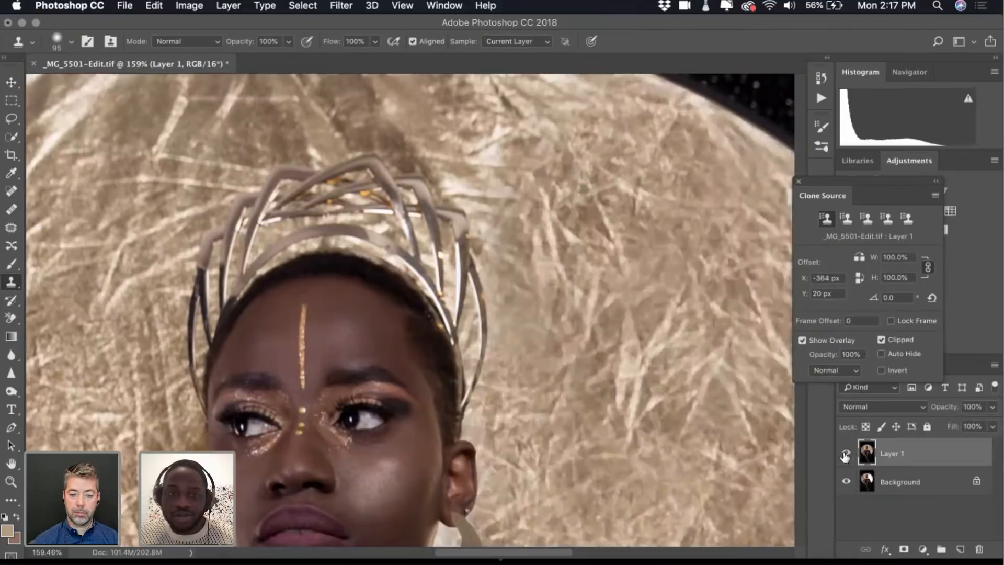
pyautogui.scroll(-3, 609, 320)
pyautogui.scroll(-4, 609, 320)
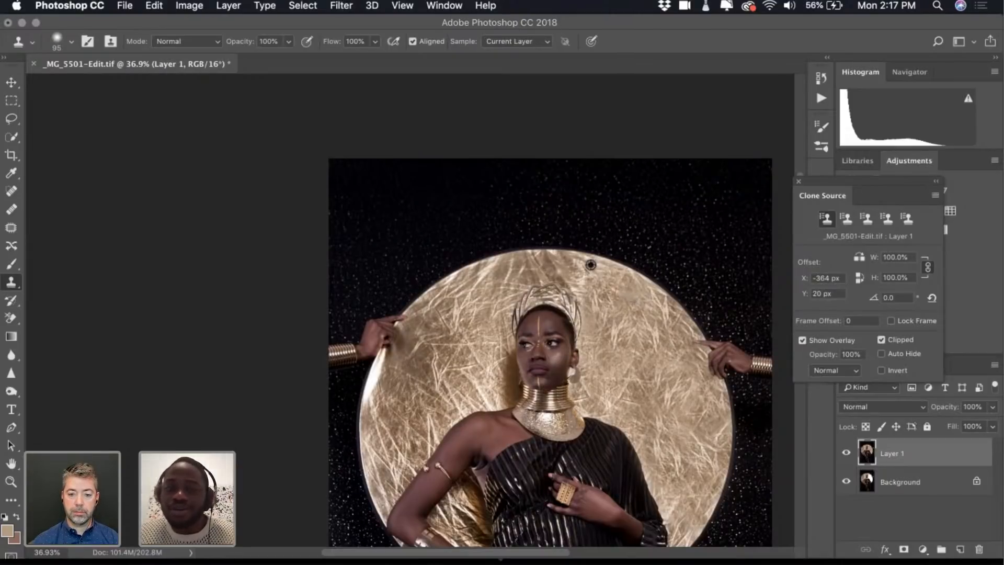
pyautogui.scroll(8, 594, 266)
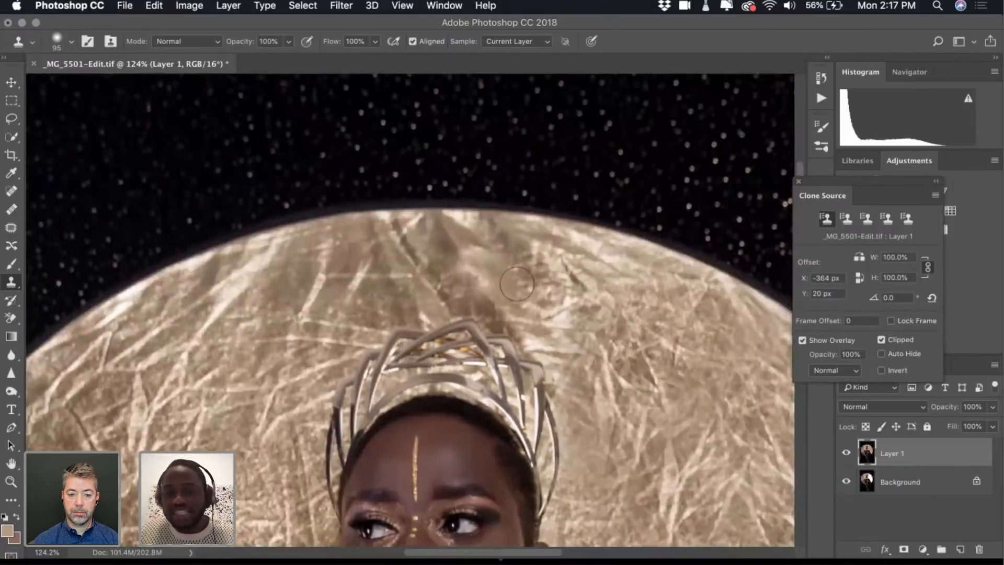
pyautogui.hscroll(2, 579, 308)
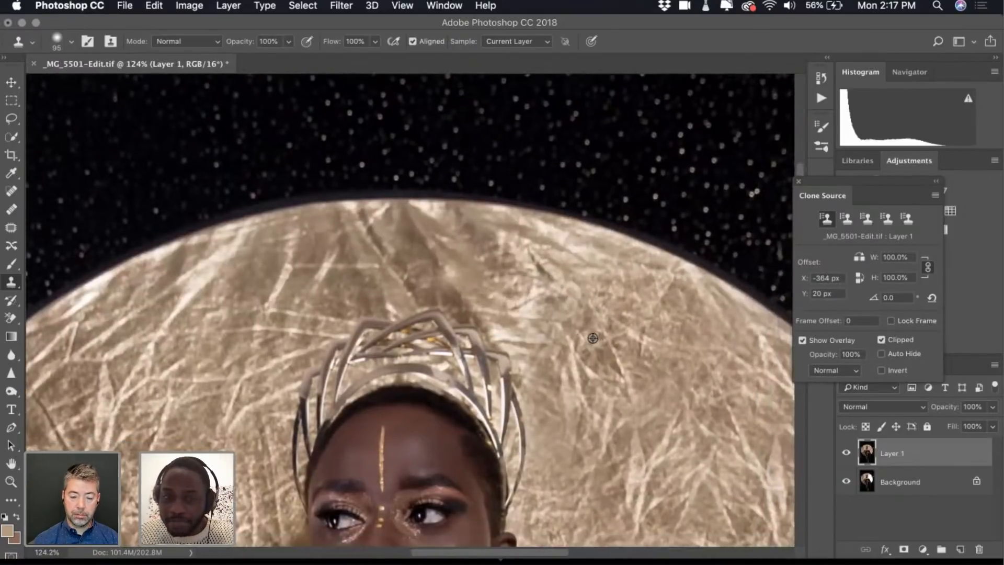
pyautogui.scroll(-2, 593, 339)
pyautogui.hscroll(3, 593, 339)
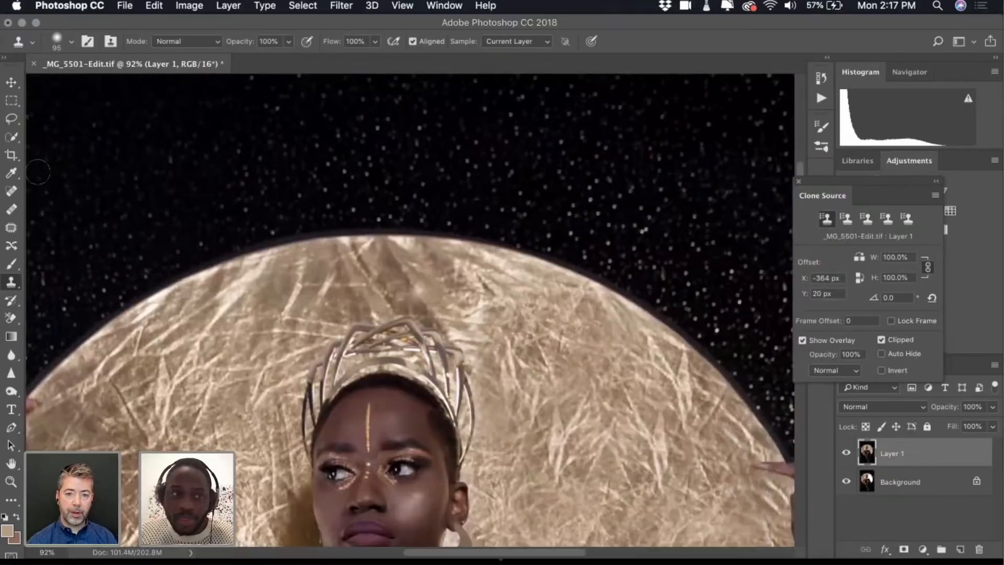
pyautogui.click(10, 229)
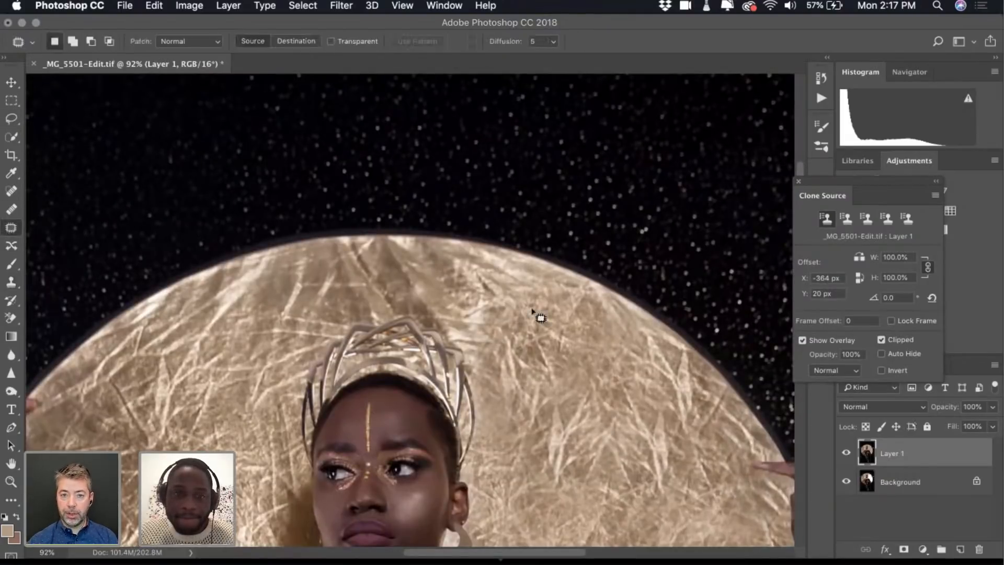
pyautogui.moveTo(455, 315)
pyautogui.mouseDown()
pyautogui.moveTo(482, 277)
pyautogui.moveTo(514, 267)
pyautogui.moveTo(551, 280)
pyautogui.moveTo(526, 353)
pyautogui.moveTo(495, 389)
pyautogui.moveTo(485, 390)
pyautogui.moveTo(456, 314)
pyautogui.mouseUp()
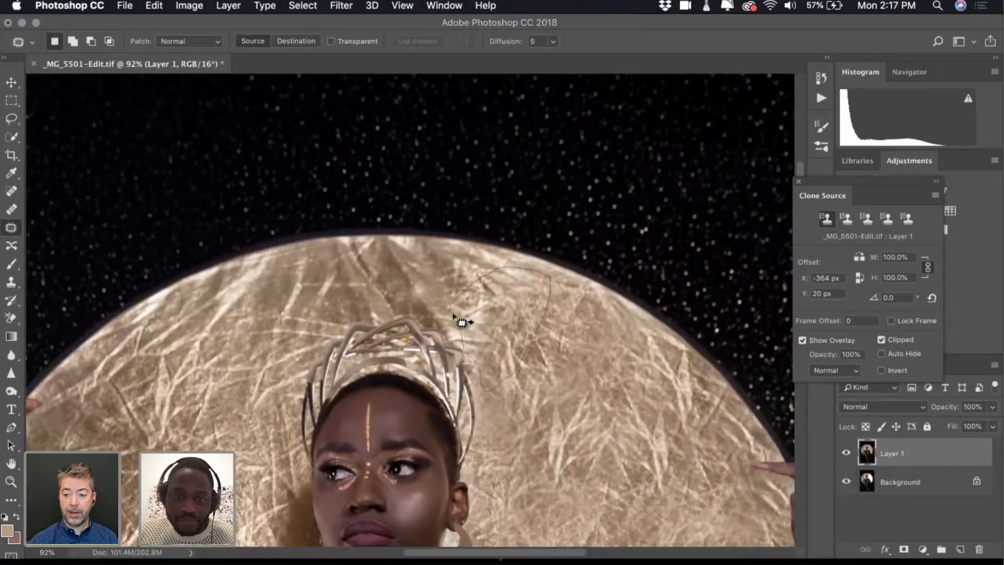
pyautogui.scroll(-2, 504, 336)
pyautogui.scroll(-5, 502, 323)
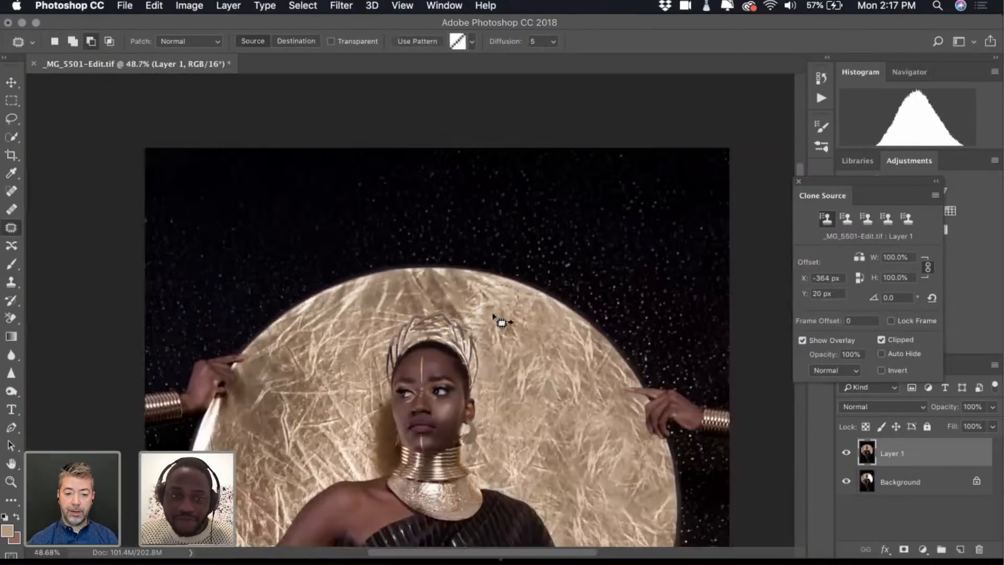
pyautogui.click(334, 354)
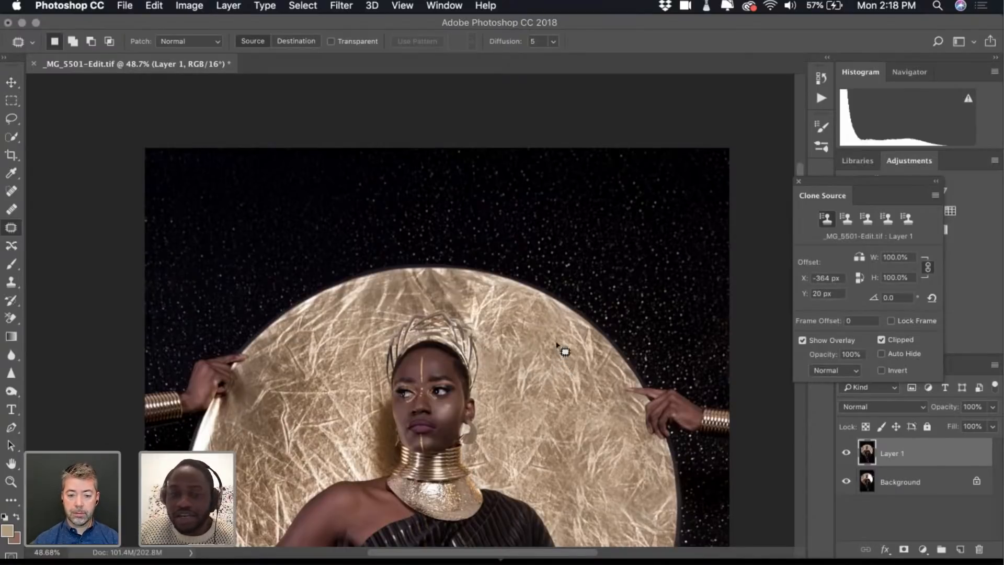
# Review the whole portrait from head to hem, and close the clone source settings
pyautogui.scroll(-5, 548, 372)
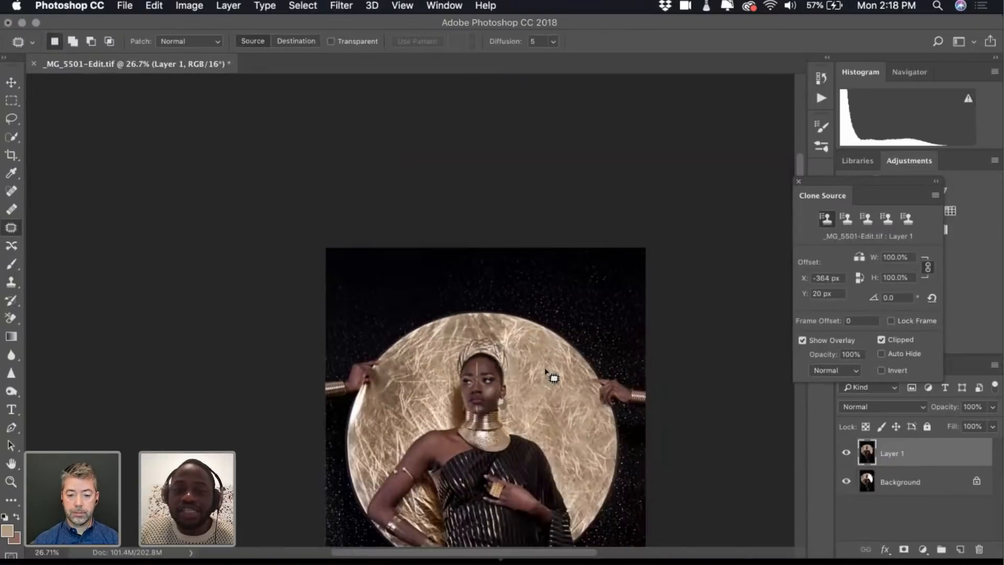
pyautogui.scroll(2, 552, 377)
pyautogui.scroll(-4, 552, 377)
pyautogui.scroll(2, 552, 377)
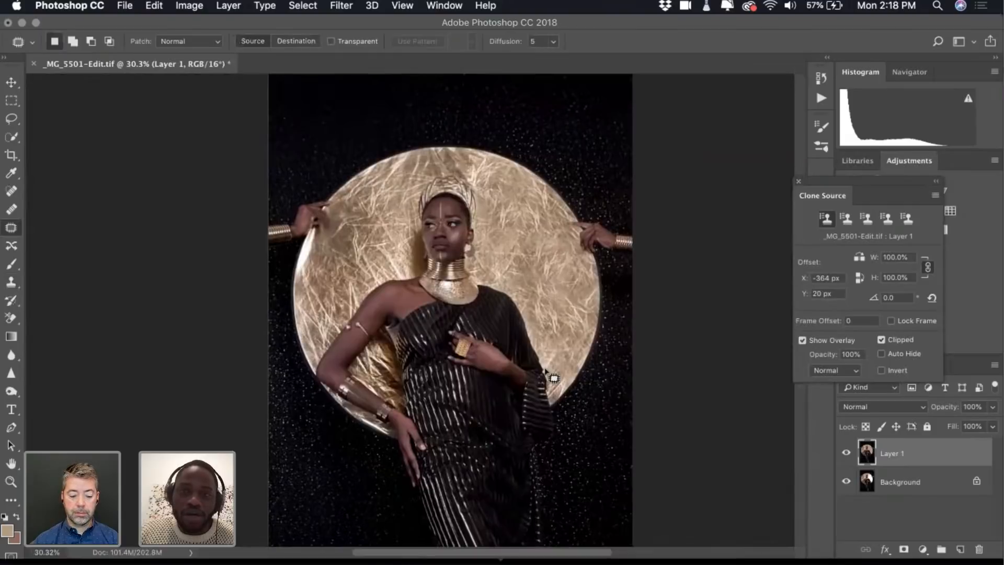
pyautogui.scroll(-2, 553, 376)
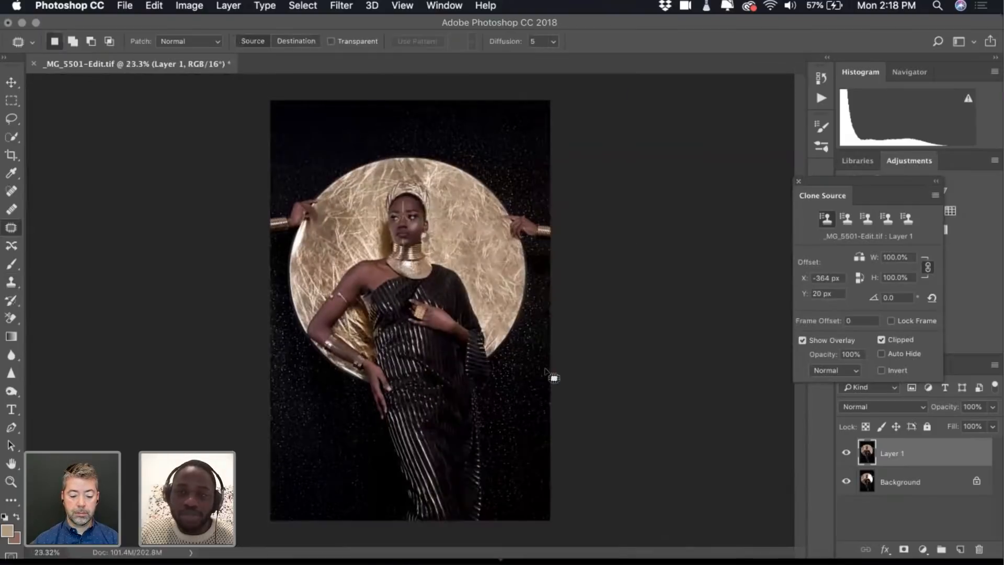
pyautogui.click(798, 180)
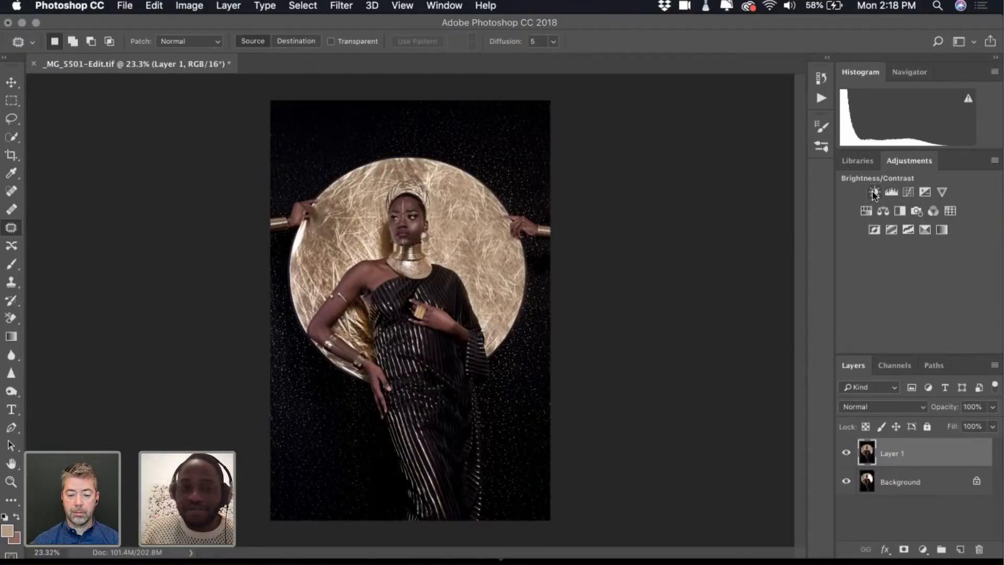
pyautogui.click(909, 192)
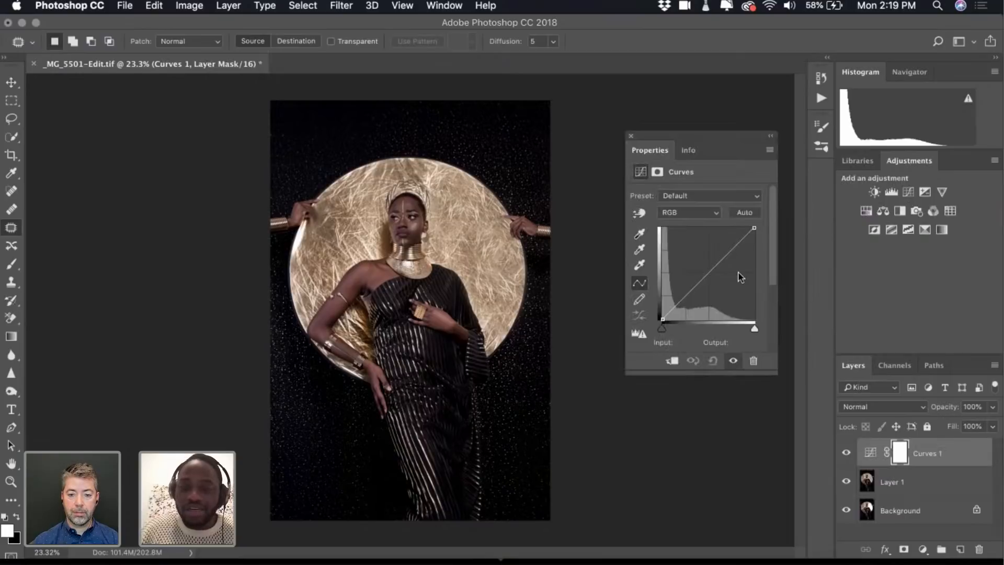
pyautogui.press('super+z')
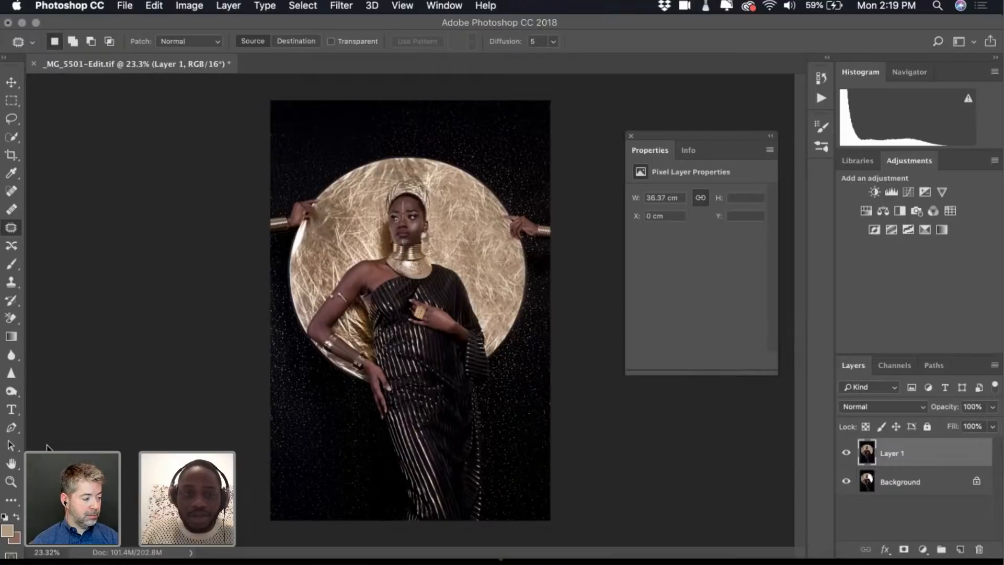
pyautogui.click(925, 192)
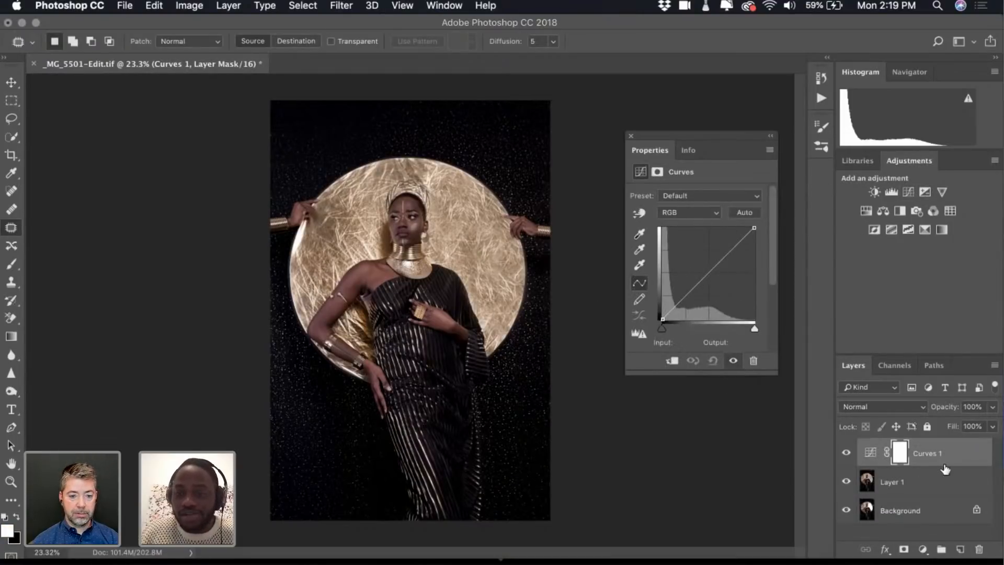
pyautogui.press('super+z')
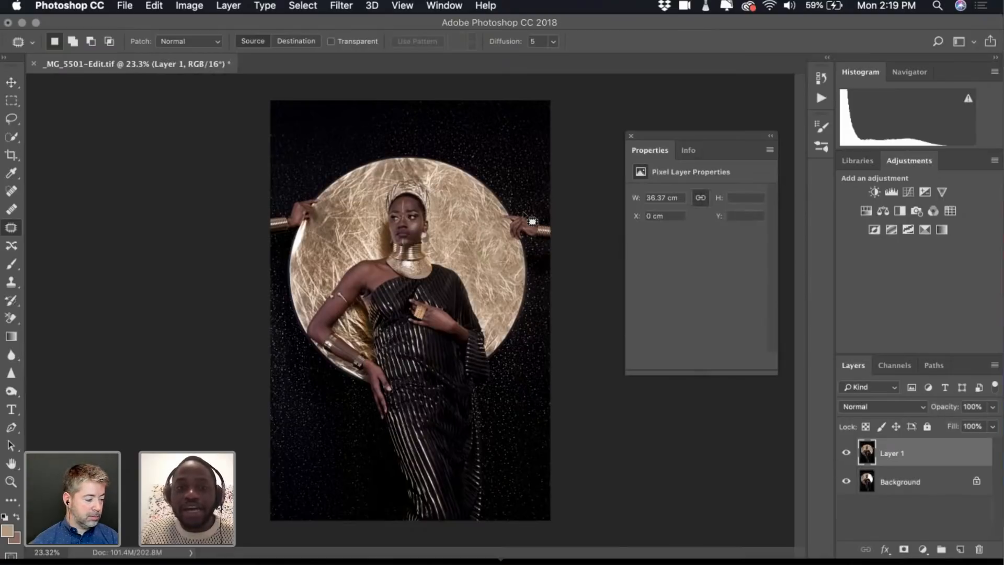
# Examine the disc's texture and rim around the fingers, and compare the whole portrait with Layer 1 hidden and shown
pyautogui.scroll(10, 533, 221)
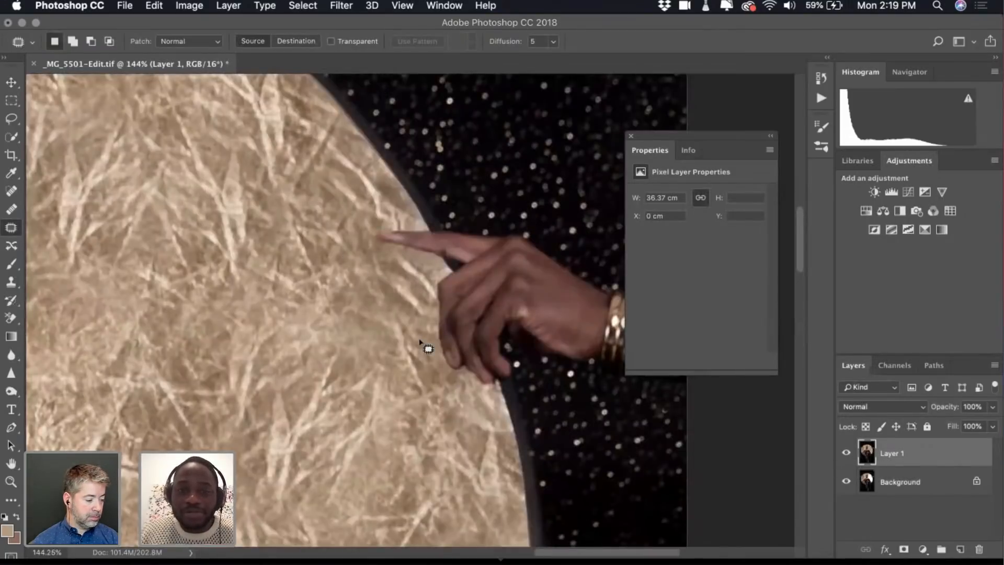
pyautogui.scroll(-4, 428, 348)
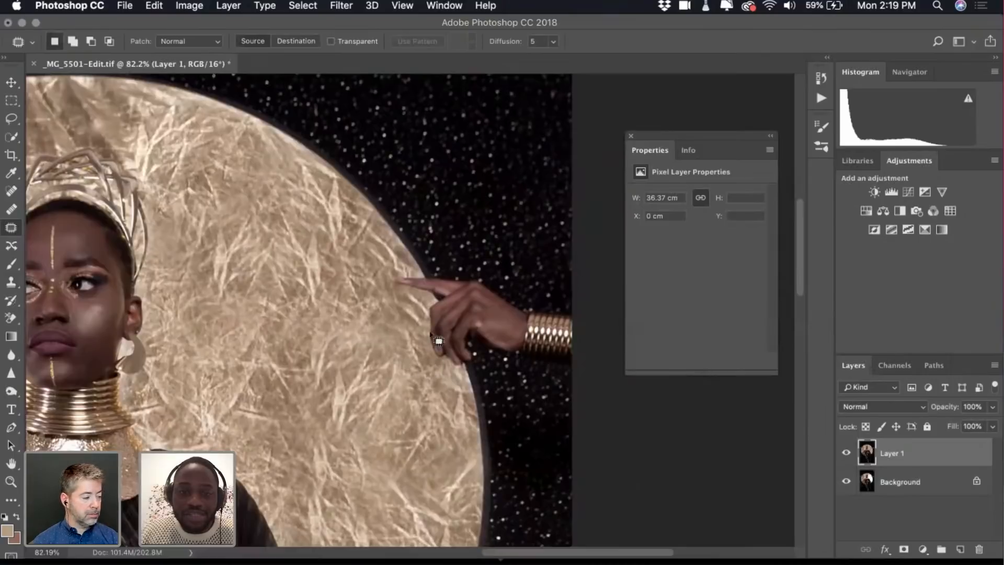
pyautogui.scroll(-5, 468, 291)
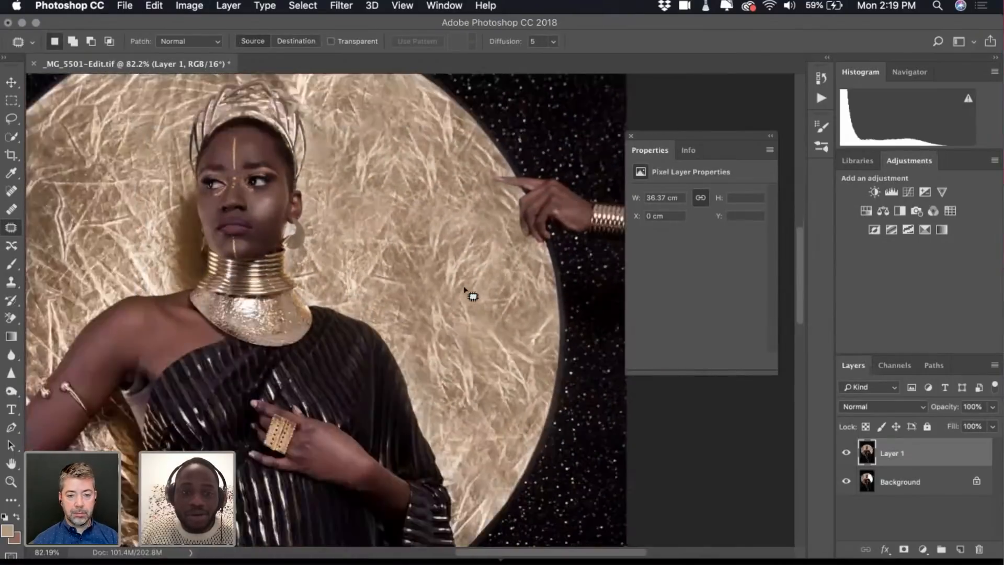
pyautogui.scroll(-5, 465, 290)
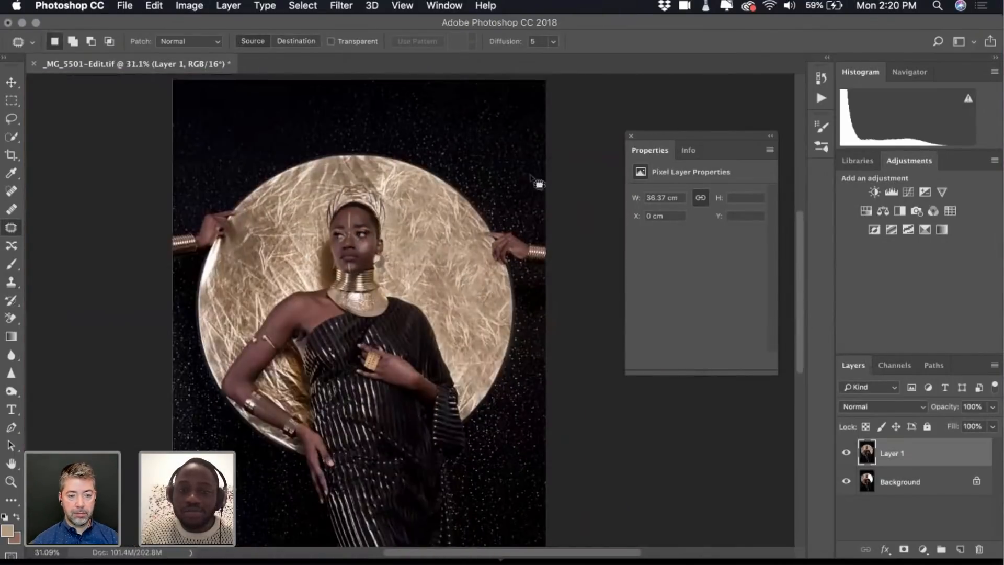
pyautogui.click(847, 453)
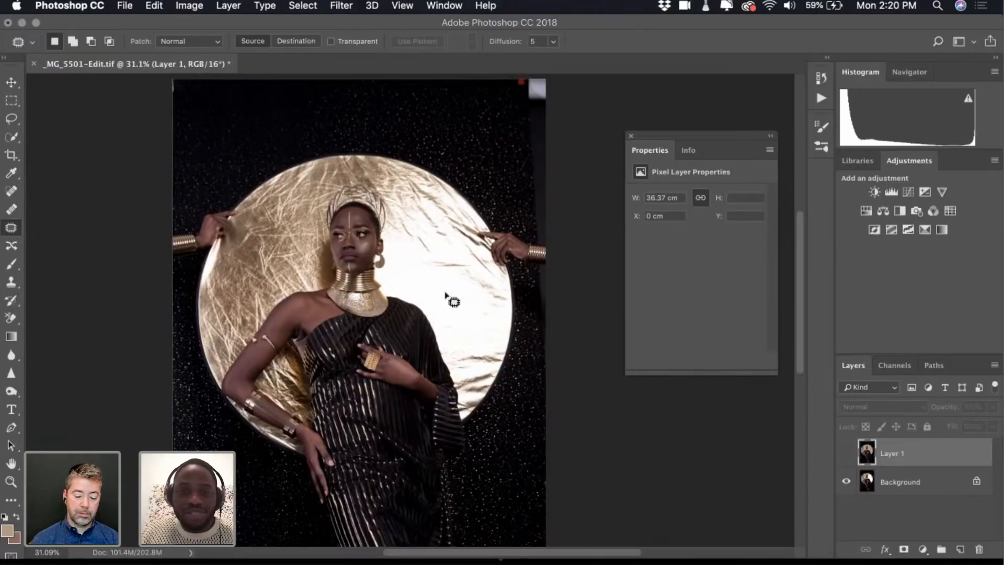
pyautogui.click(846, 453)
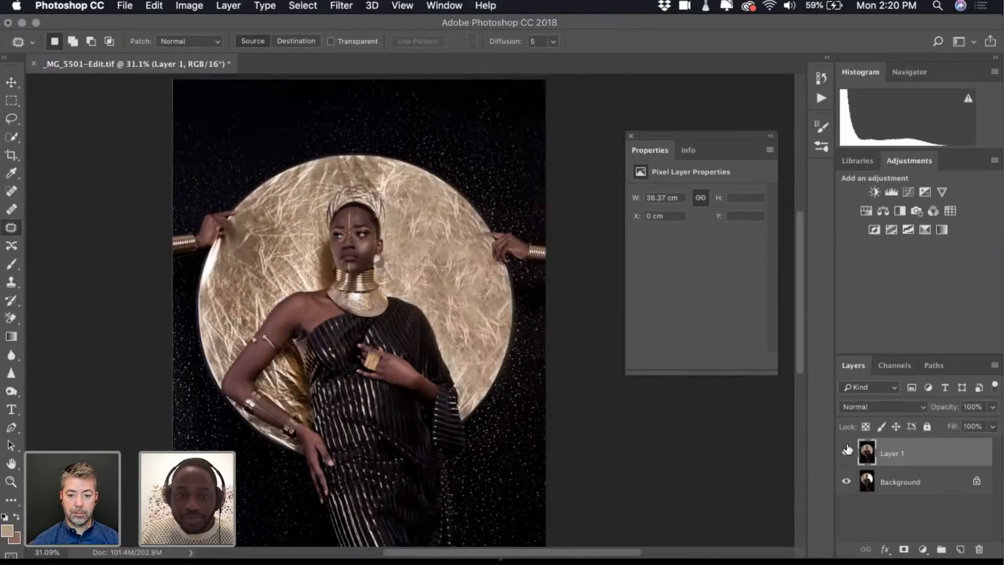
pyautogui.scroll(-3, 501, 240)
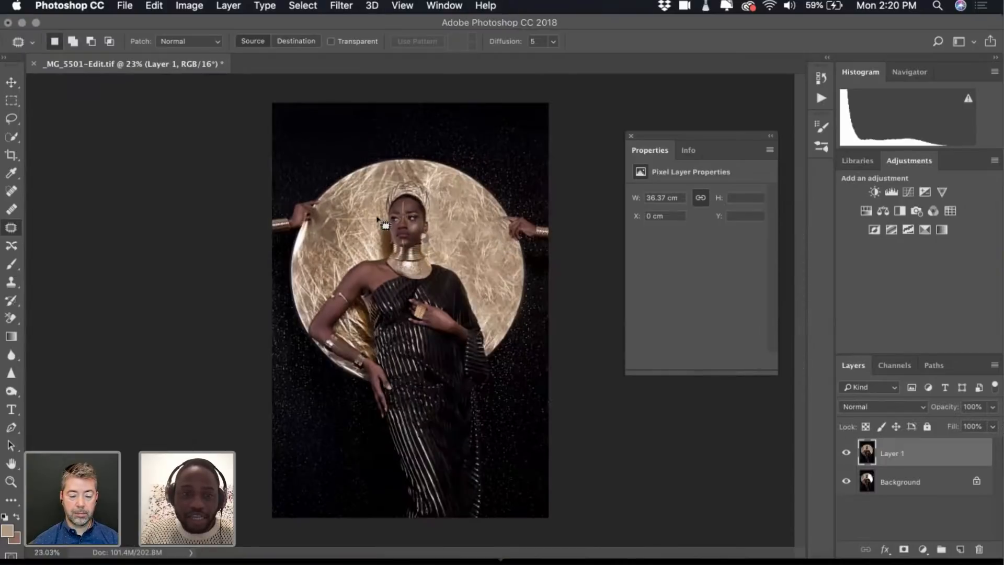
pyautogui.scroll(-5, 378, 218)
pyautogui.press('super+0')
pyautogui.scroll(-1, 377, 217)
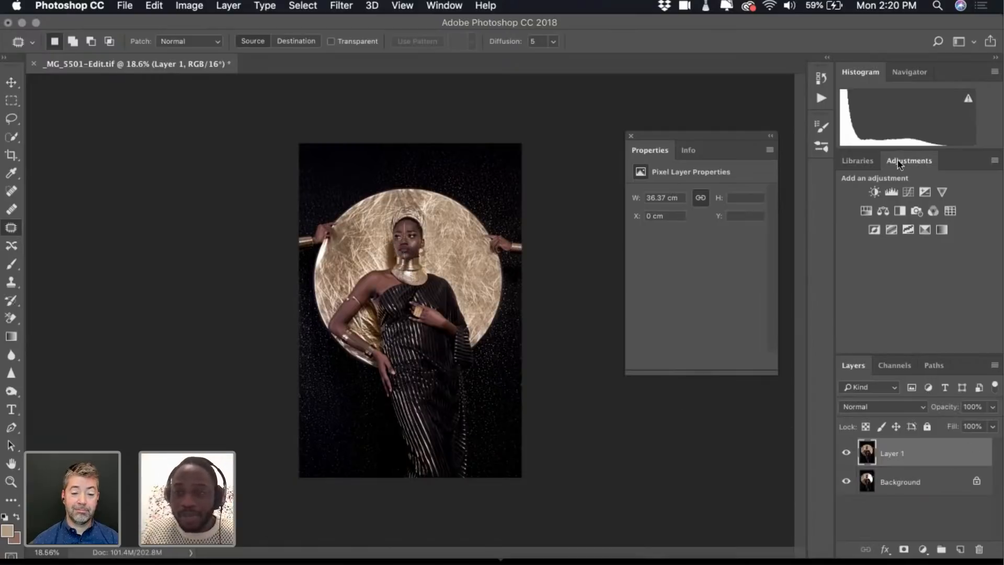
# Add a Curves layer with slightly raised midtones and a shadow point at input 66, output 70, and a Brightness/Contrast layer with contrast 12
pyautogui.click(909, 195)
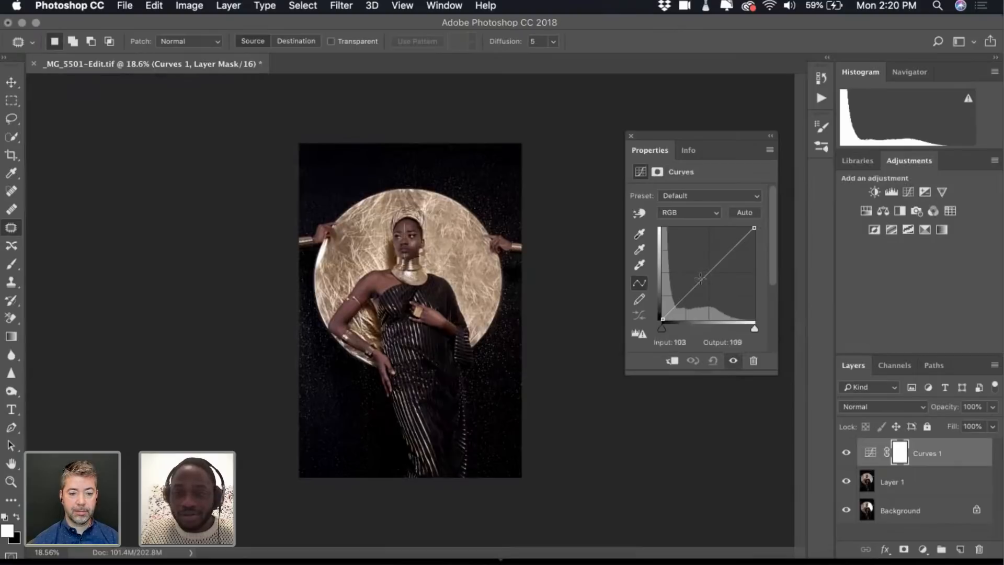
pyautogui.click(701, 279)
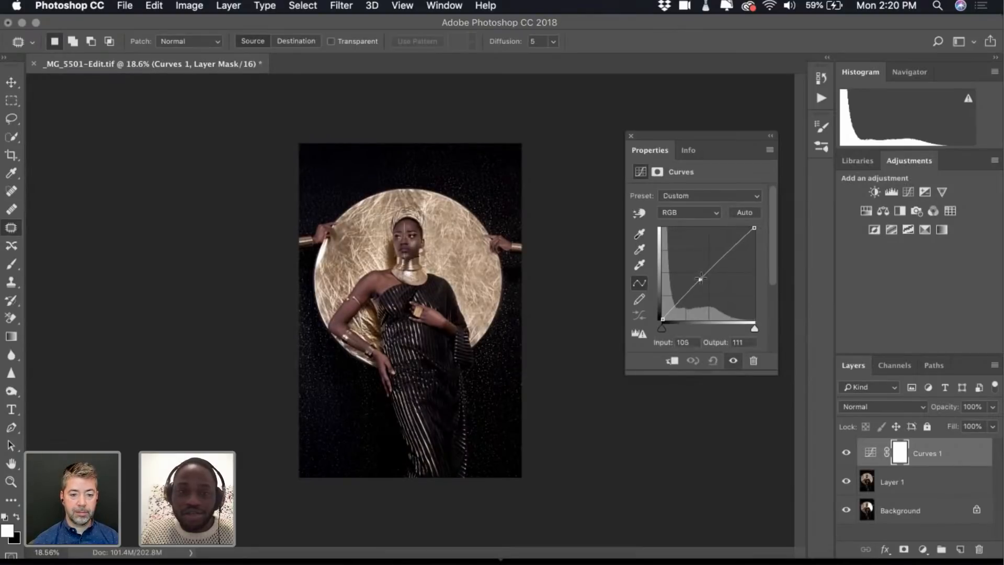
pyautogui.moveTo(700, 278); pyautogui.dragTo(687, 296)
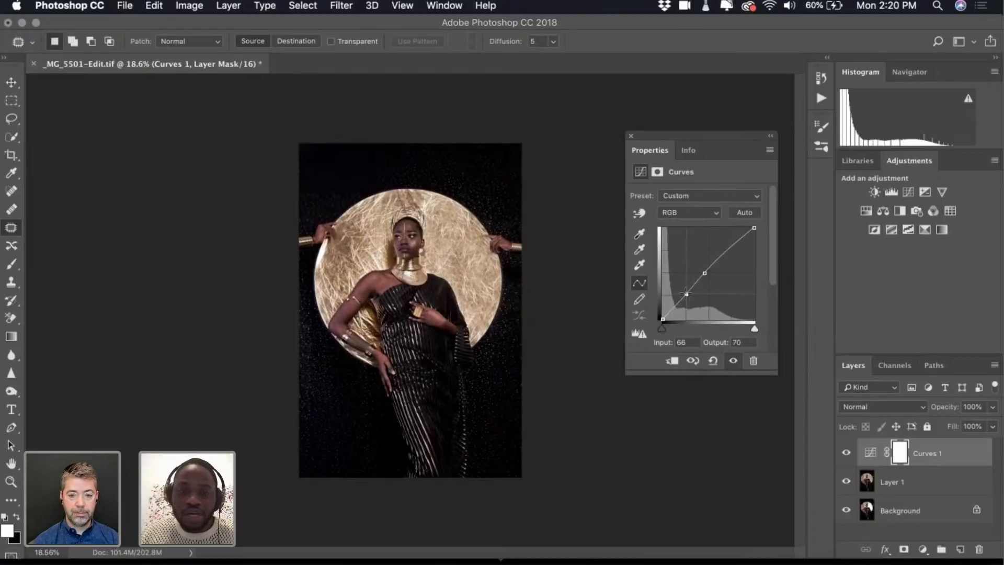
pyautogui.click(874, 192)
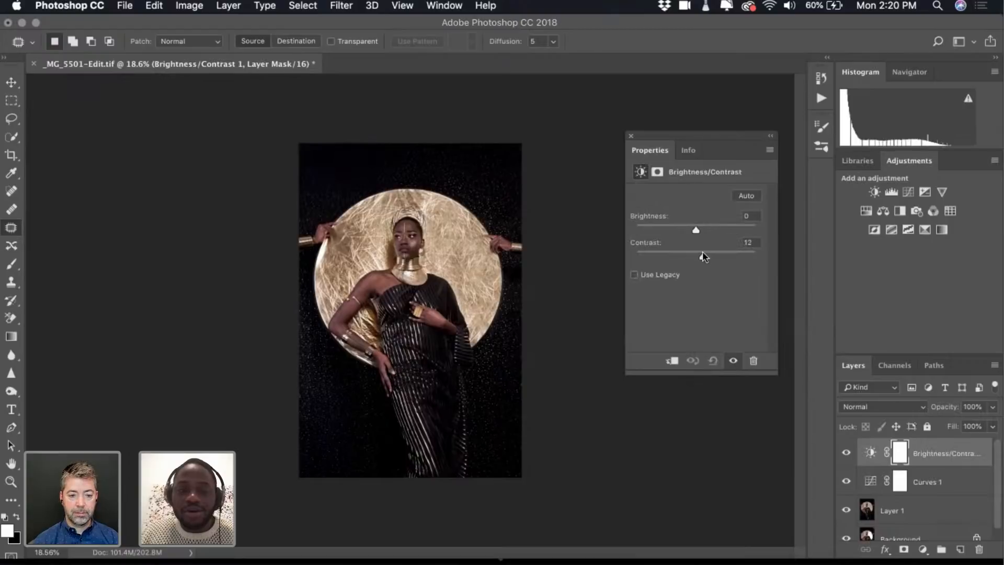
pyautogui.moveTo(696, 230); pyautogui.dragTo(694, 230)
# Open Layer 1 in the Camera Raw filter and set Exposure to -0.05, Contrast to +11, Shadows to -15 and Blacks to -7
pyautogui.click(931, 512)
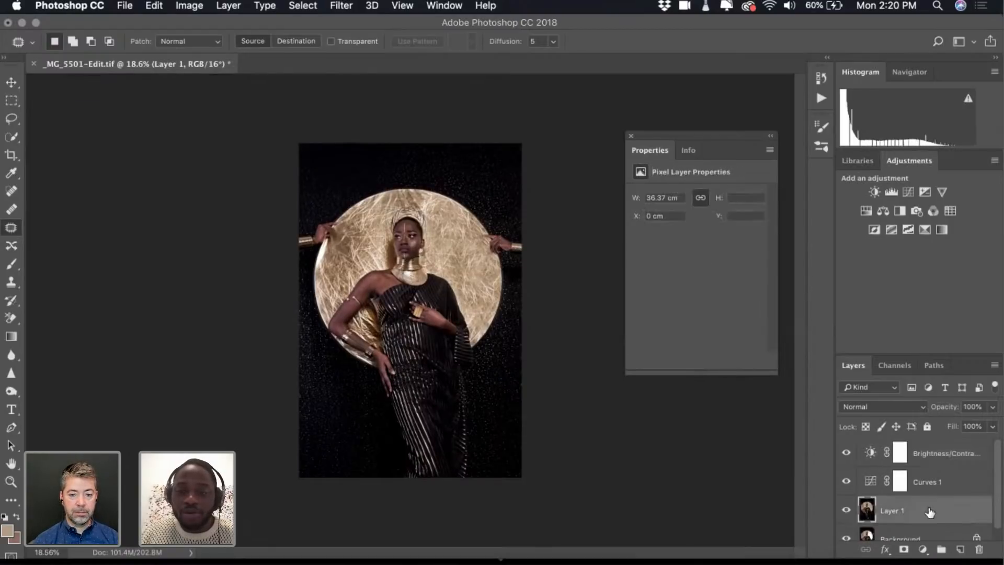
pyautogui.press('super+shift+x')
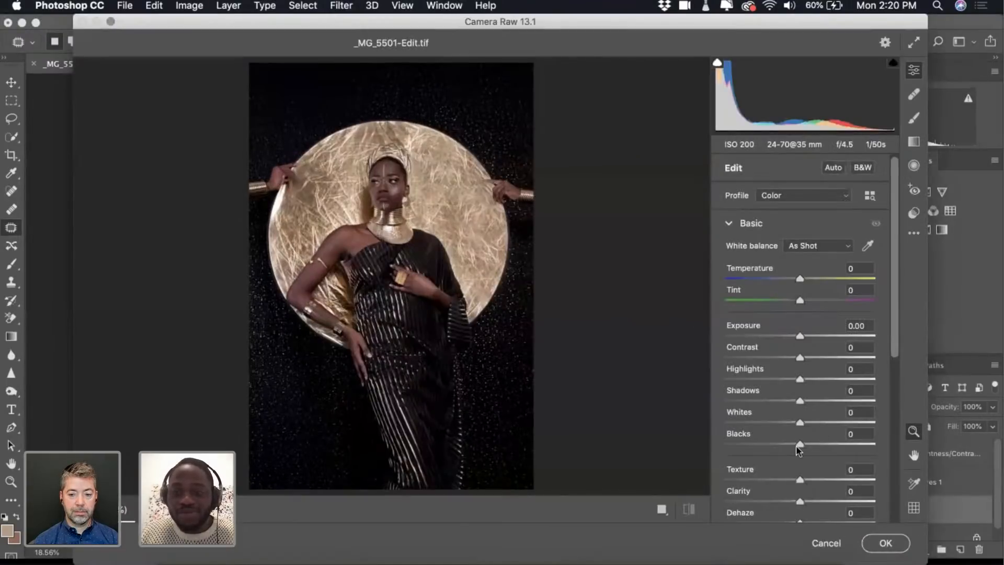
pyautogui.moveTo(798, 446)
pyautogui.mouseDown()
pyautogui.moveTo(757, 437)
pyautogui.moveTo(794, 453)
pyautogui.mouseUp()
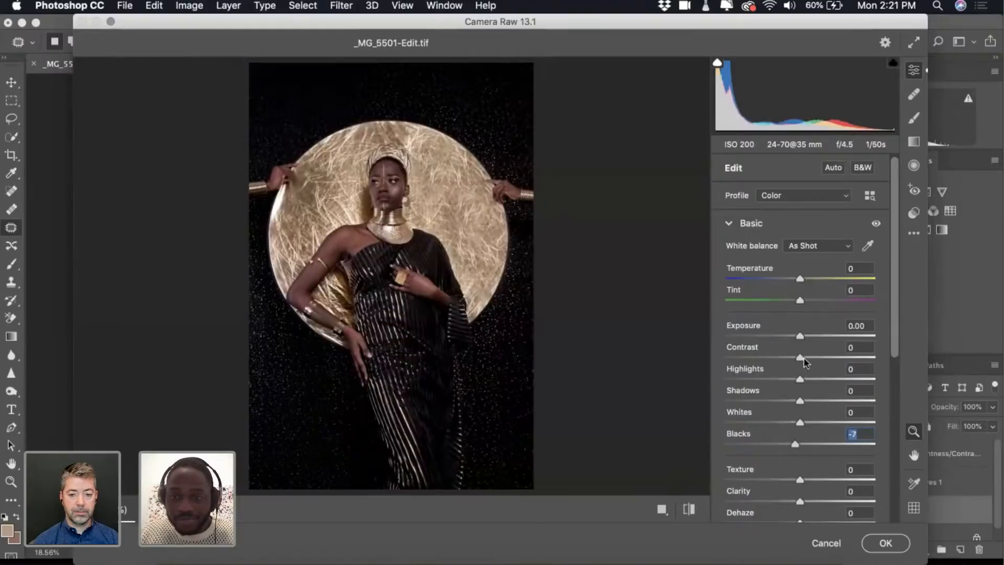
pyautogui.moveTo(804, 359); pyautogui.dragTo(800, 336)
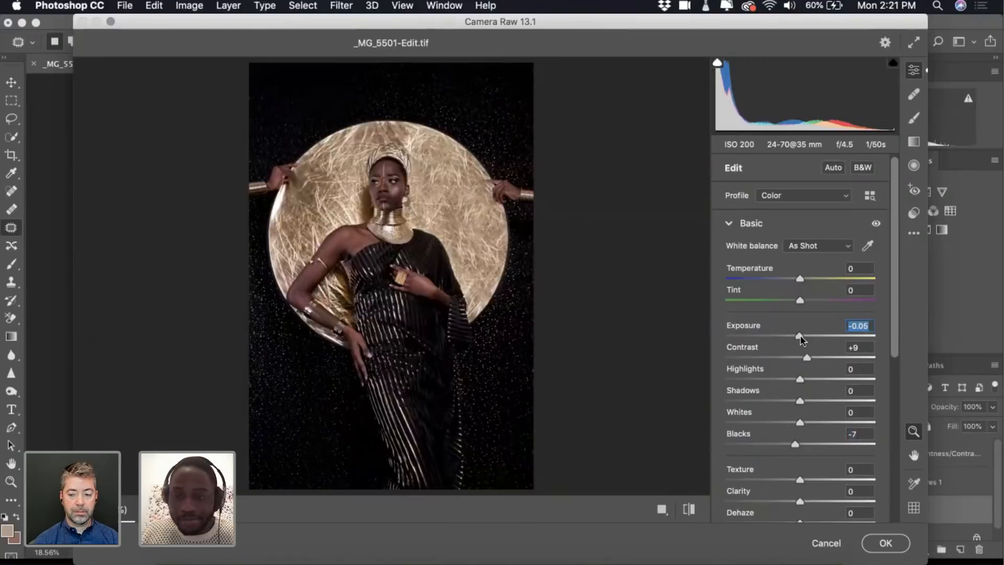
pyautogui.moveTo(807, 358); pyautogui.dragTo(808, 357)
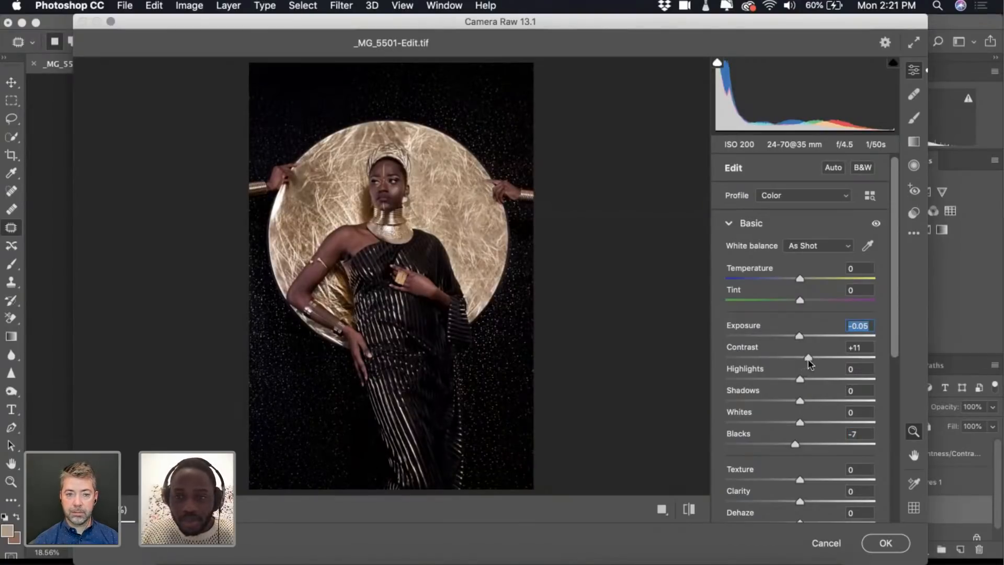
pyautogui.moveTo(799, 401)
pyautogui.mouseDown()
pyautogui.moveTo(778, 400)
pyautogui.moveTo(790, 403)
pyautogui.mouseUp()
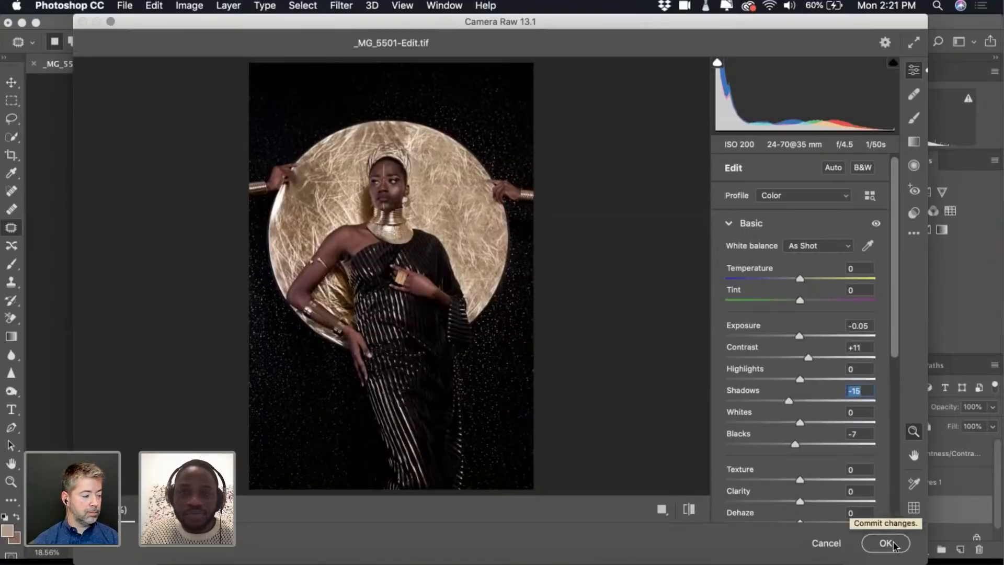
# Set the Vibrance to +3 and warm the white balance with Temperature at +2
pyautogui.scroll(-3, 873, 427)
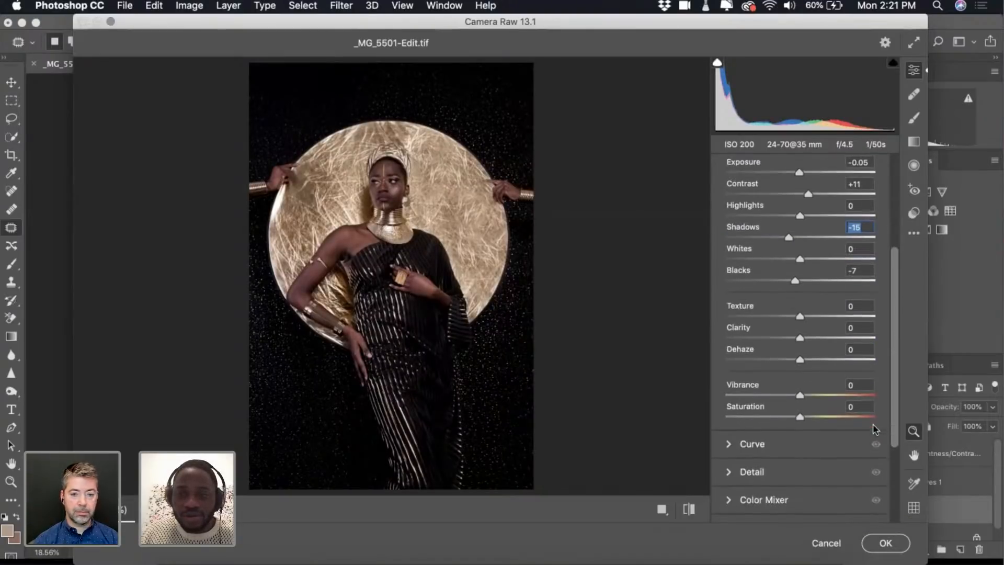
pyautogui.moveTo(802, 399); pyautogui.dragTo(810, 400)
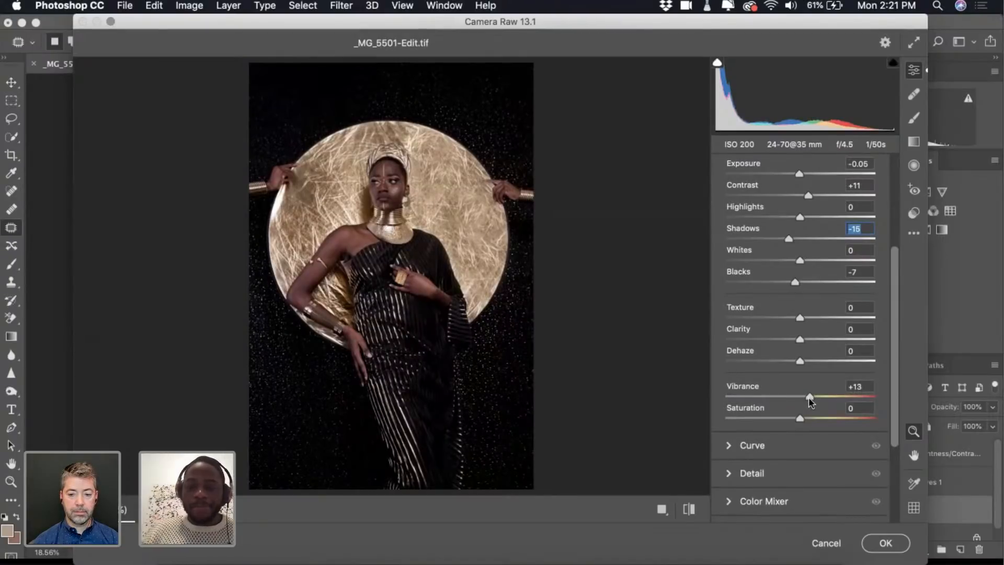
pyautogui.moveTo(809, 396); pyautogui.dragTo(803, 400)
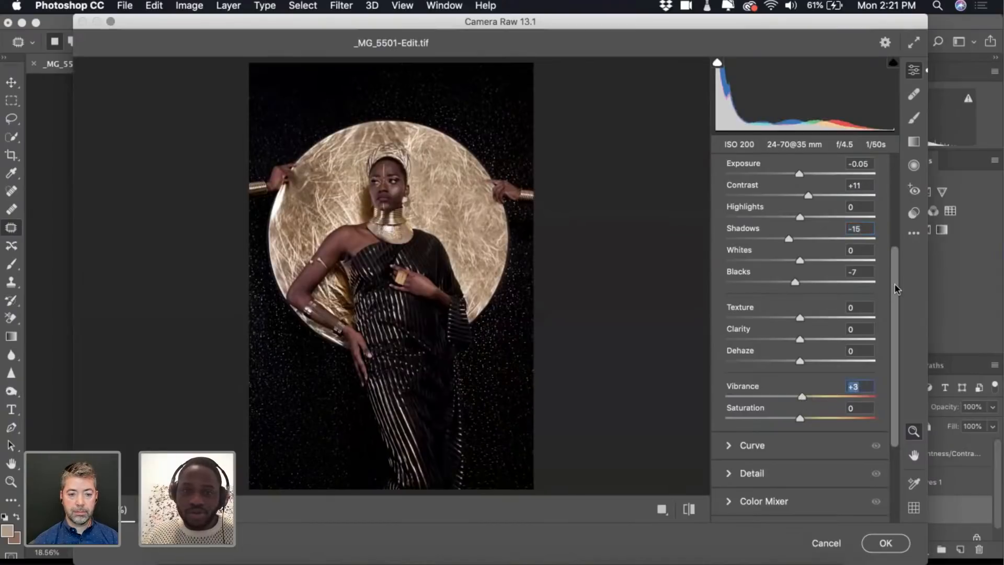
pyautogui.moveTo(894, 284); pyautogui.dragTo(889, 215)
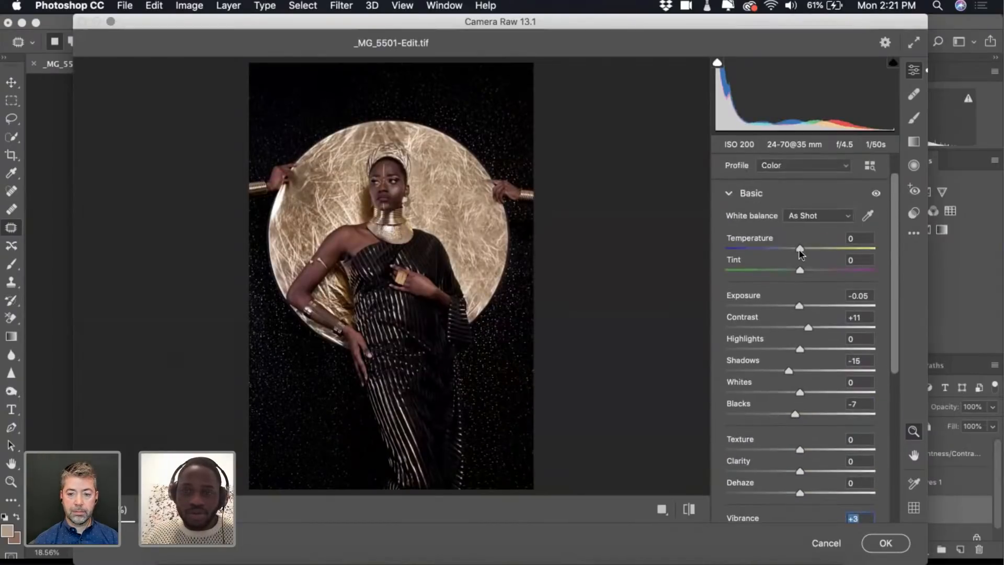
pyautogui.moveTo(800, 254); pyautogui.dragTo(802, 254)
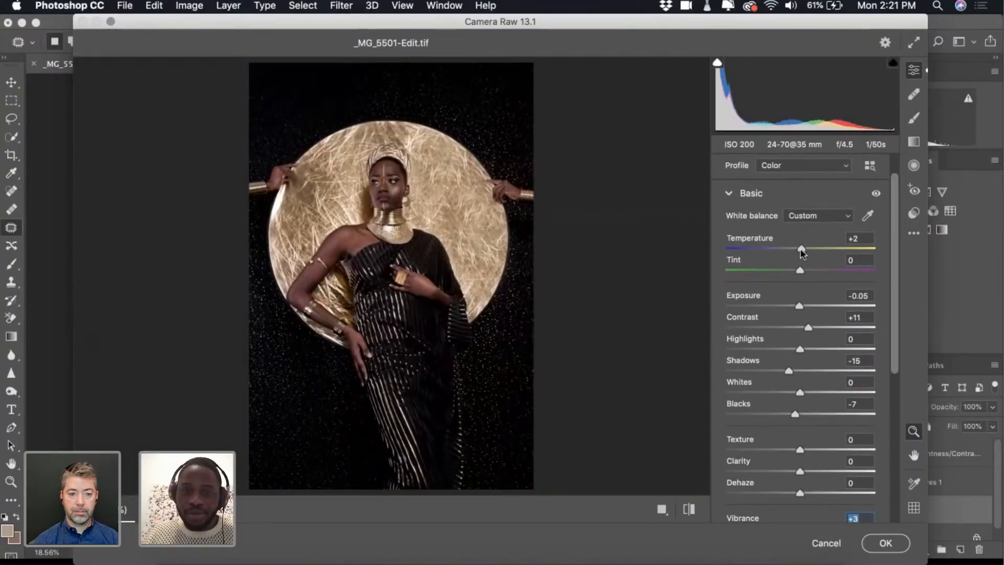
pyautogui.click(803, 254)
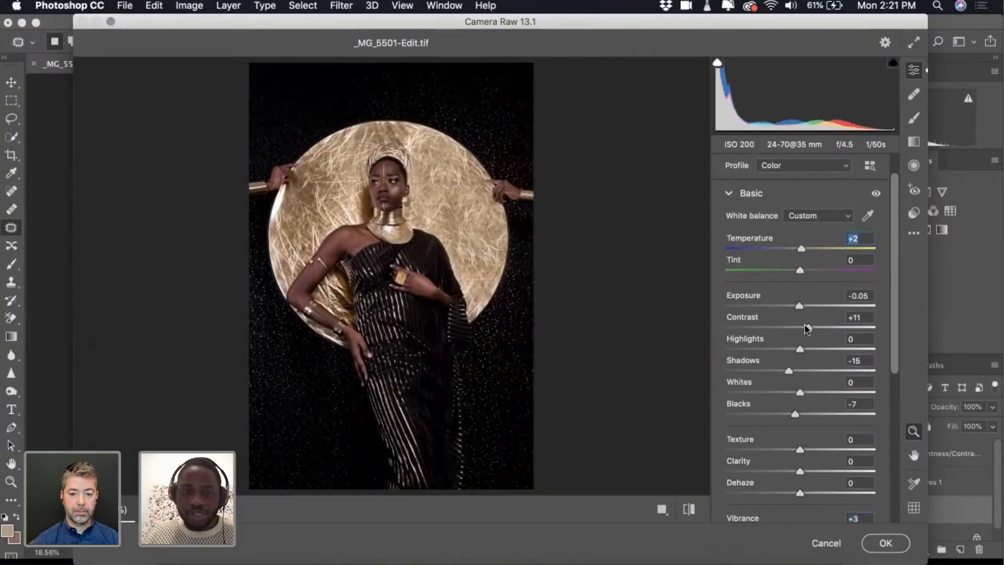
# Fine-tune Contrast to +12 and Blacks to -10, and apply the Camera Raw filter to Layer 1
pyautogui.moveTo(810, 328); pyautogui.dragTo(808, 328)
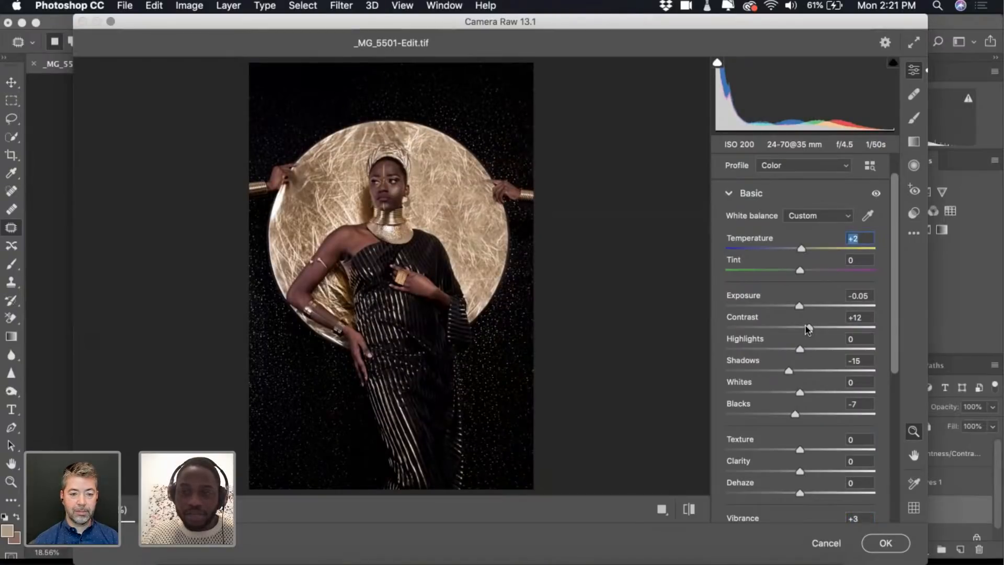
pyautogui.click(808, 328)
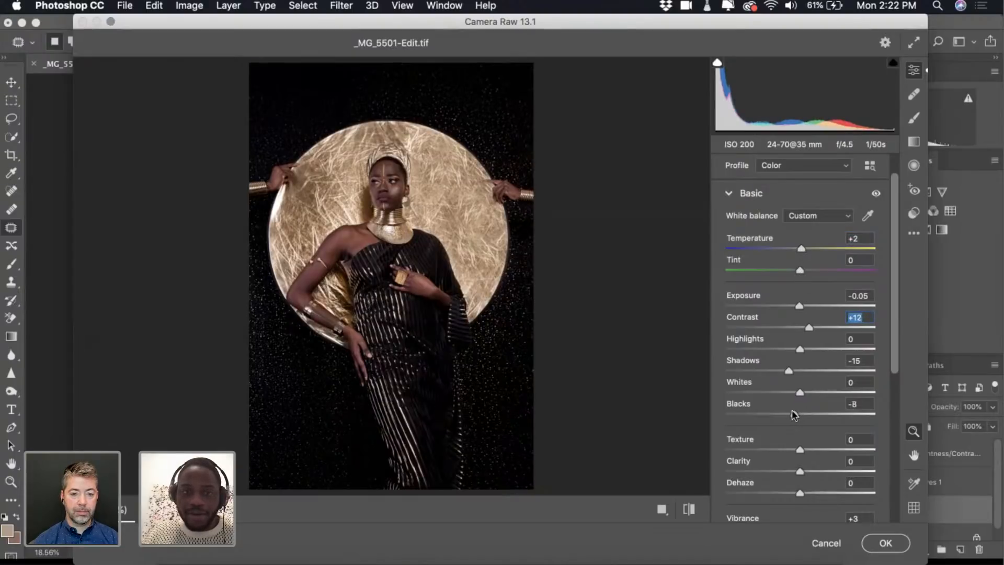
pyautogui.moveTo(792, 414); pyautogui.dragTo(793, 415)
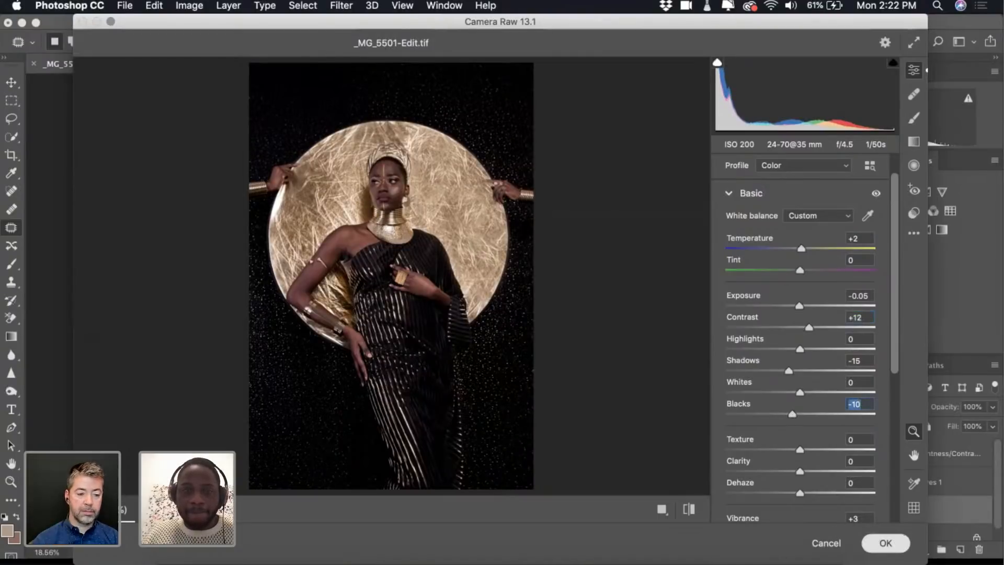
pyautogui.click(885, 543)
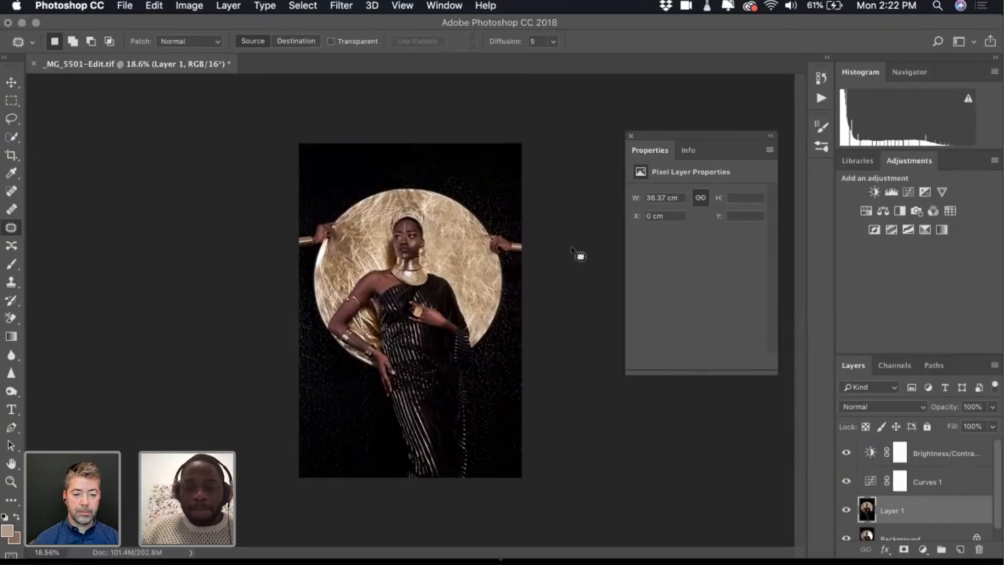
# Examine the skin on the face, the lips, chin and neck rings close up for remaining blemishes
pyautogui.press('F2')
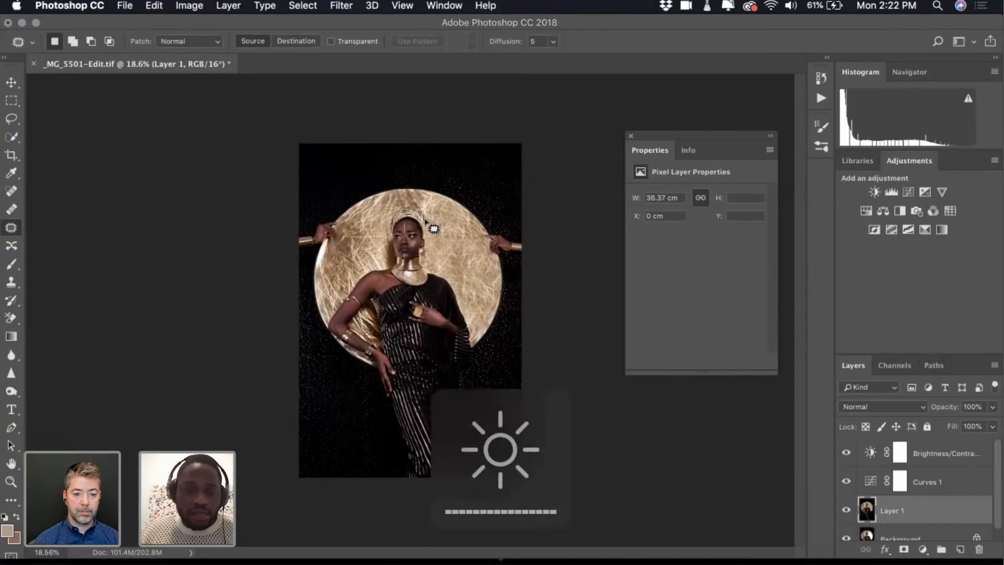
pyautogui.scroll(8, 426, 221)
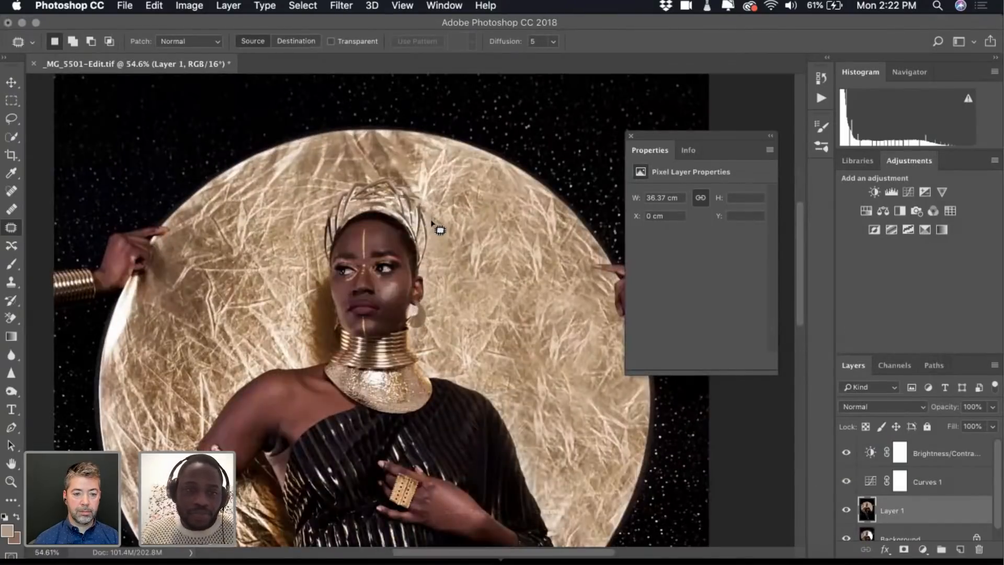
pyautogui.scroll(14, 357, 295)
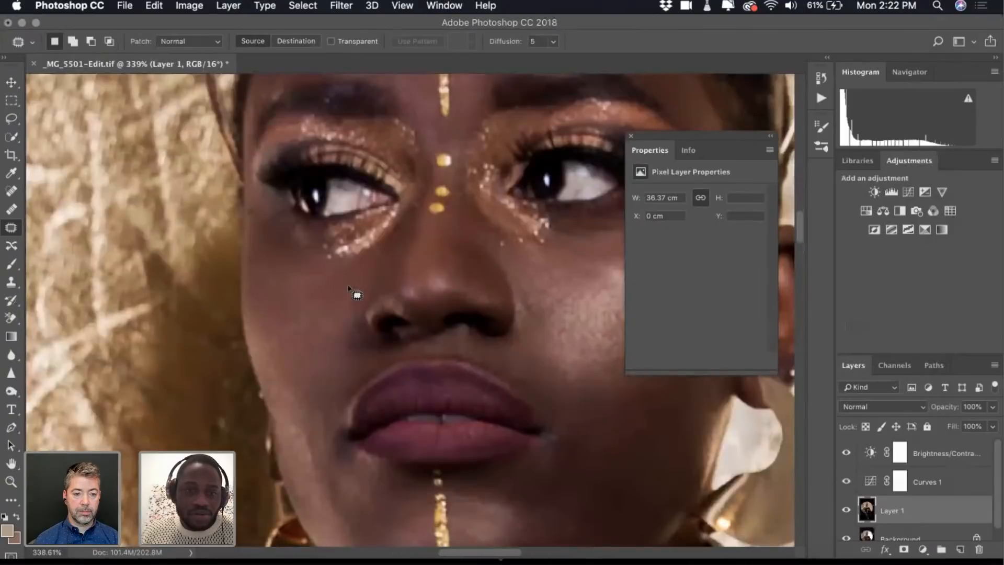
pyautogui.scroll(2, 356, 294)
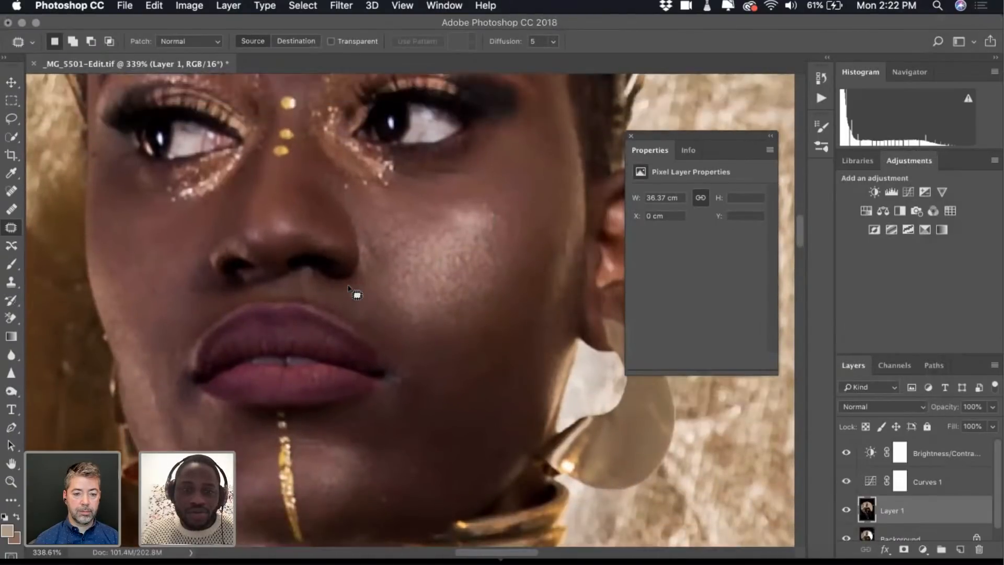
pyautogui.scroll(12, 376, 310)
pyautogui.scroll(-19, 375, 310)
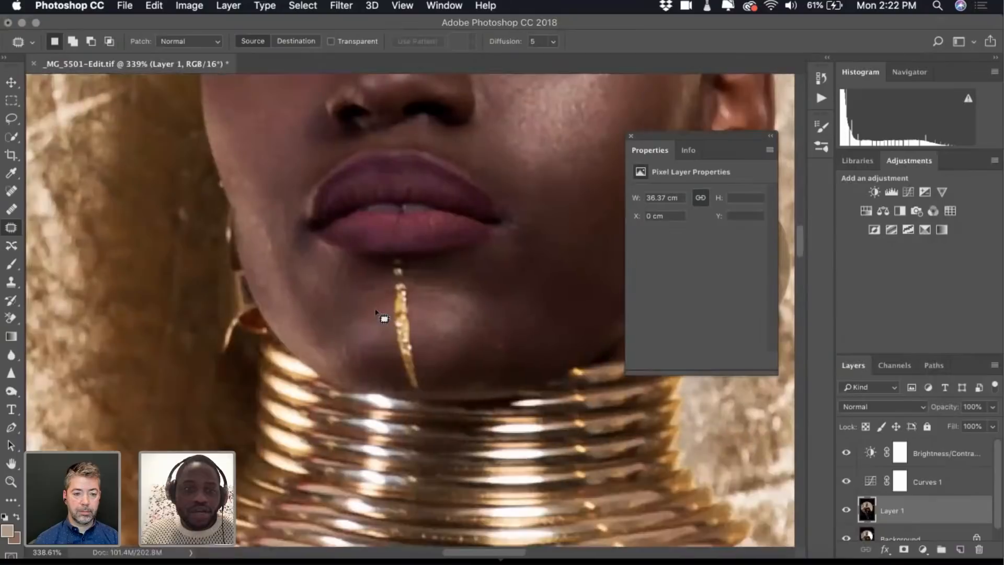
pyautogui.scroll(2, 376, 309)
pyautogui.scroll(-20, 375, 311)
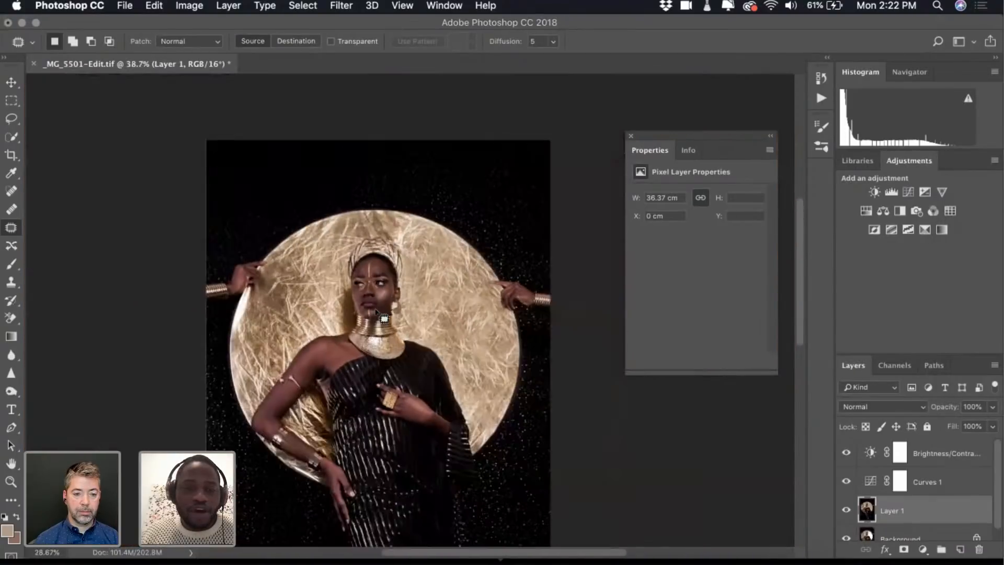
pyautogui.scroll(8, 376, 312)
pyautogui.scroll(8, 376, 312)
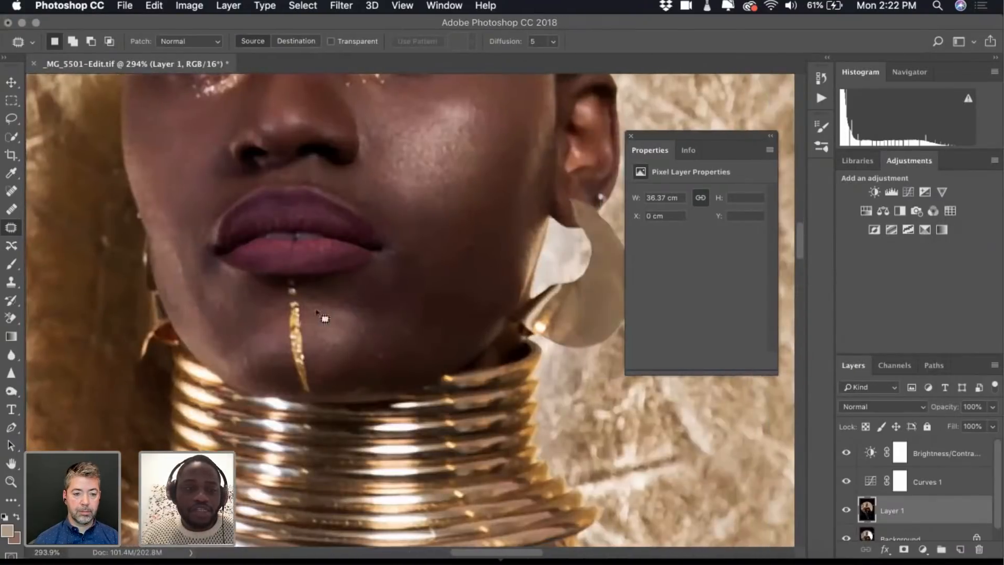
# Set the Clone Stamp brush to 30 px and retouch the skin around the chin and jaw on Layer 1, undoing the last stroke
pyautogui.click(11, 282)
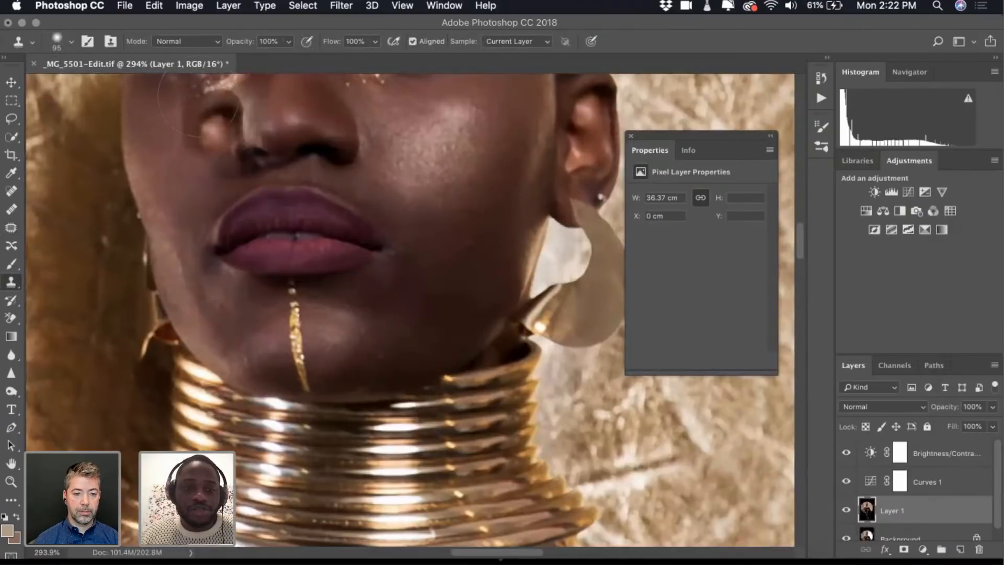
pyautogui.click(59, 40)
pyautogui.write('30')
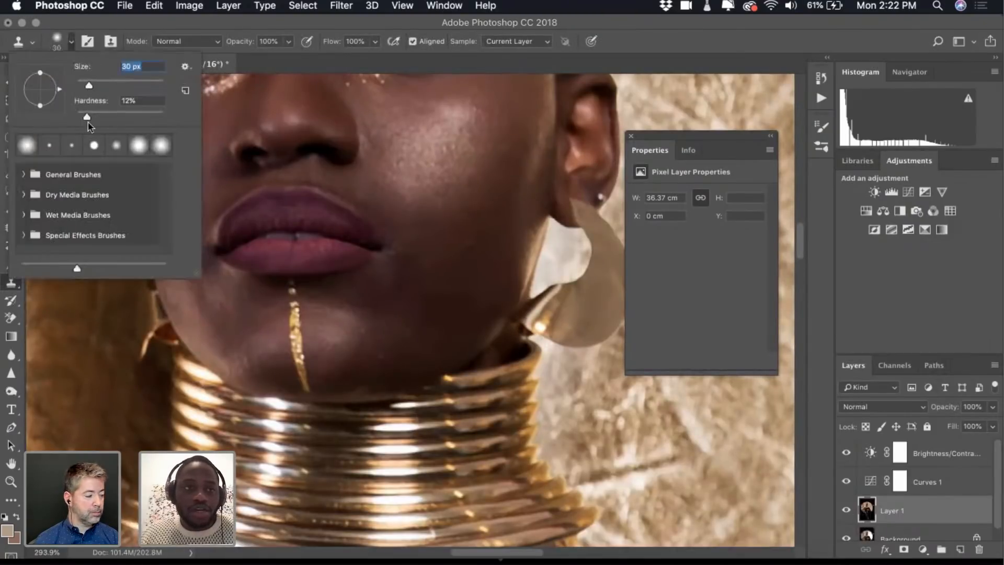
pyautogui.press('Tab')
pyautogui.press('Return')
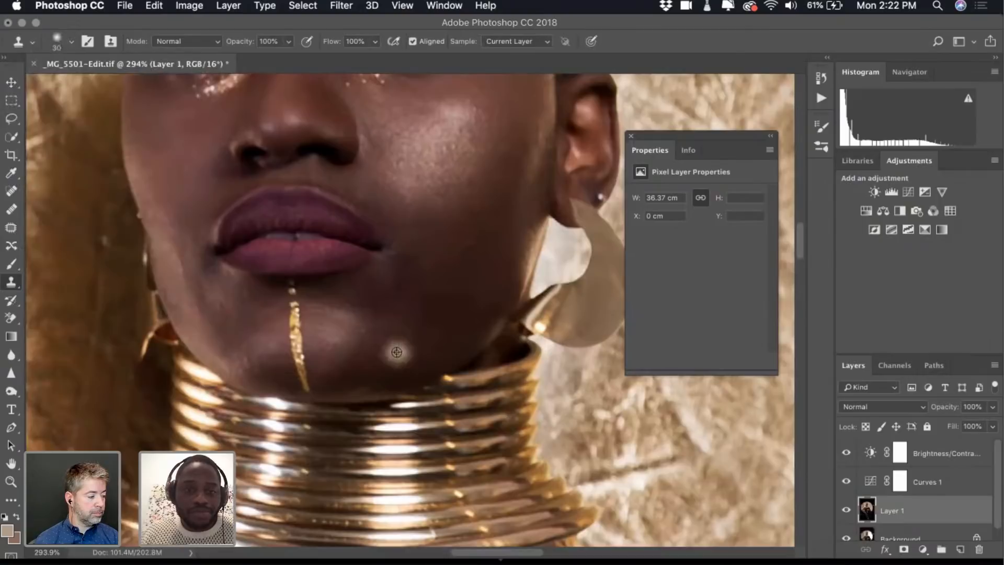
pyautogui.scroll(3, 395, 349)
pyautogui.scroll(1, 397, 350)
pyautogui.scroll(-3, 394, 332)
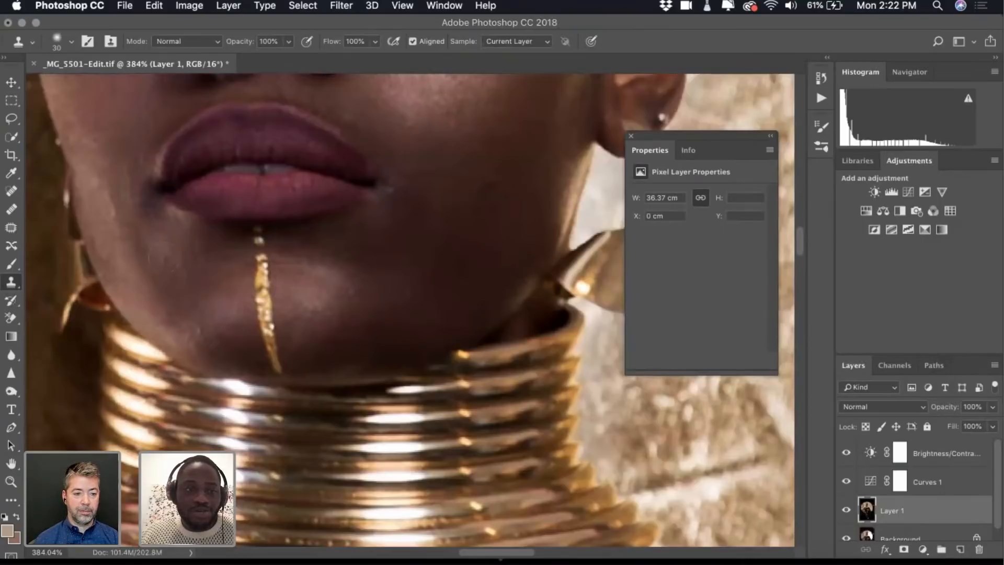
pyautogui.press('alt+super+z')
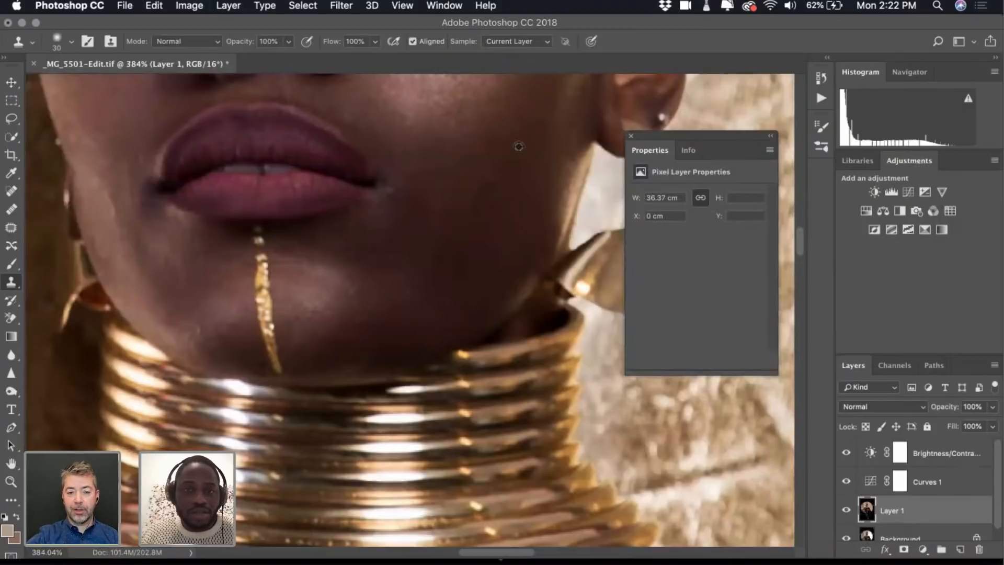
# Retouch the highlight on the cheek beside the nose, undoing the last clone stroke and sampling fresh skin from the cheek
pyautogui.scroll(5, 501, 229)
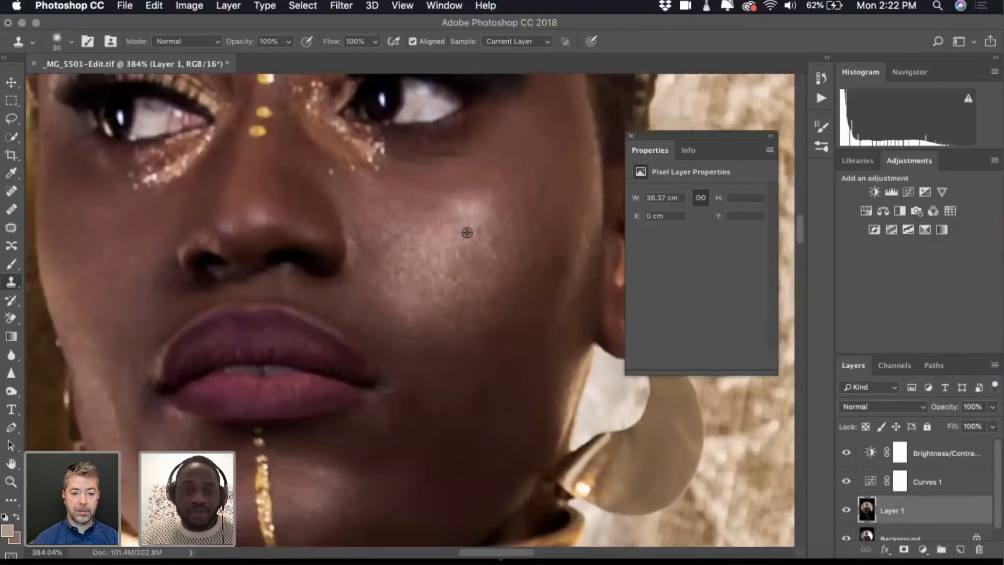
pyautogui.press('alt+super+z')
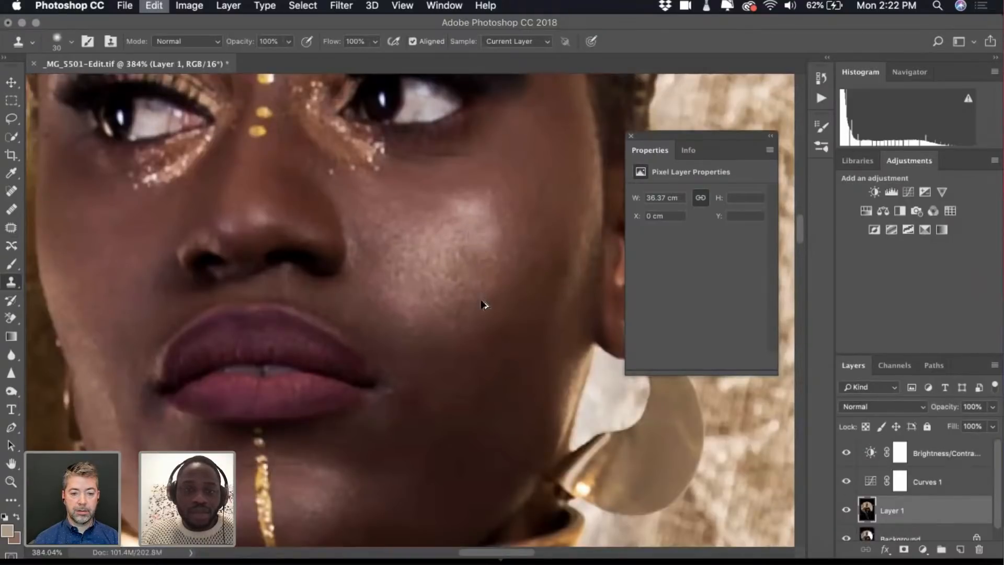
pyautogui.keyDown('alt'); pyautogui.click(469, 222); pyautogui.keyUp('alt')
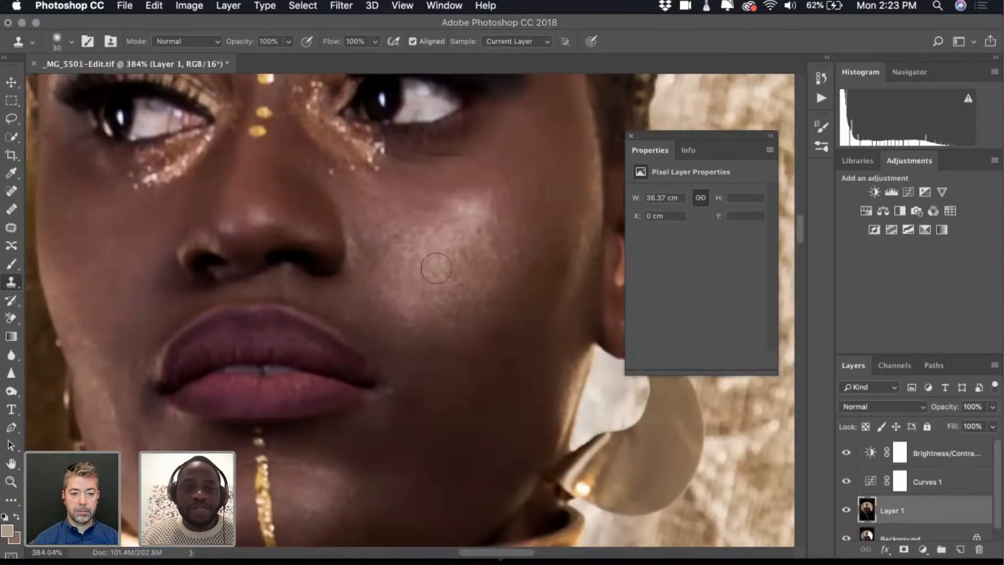
# Inspect the retouched cheek highlight close up and review the portrait with the whole disc in view
pyautogui.scroll(-6, 346, 220)
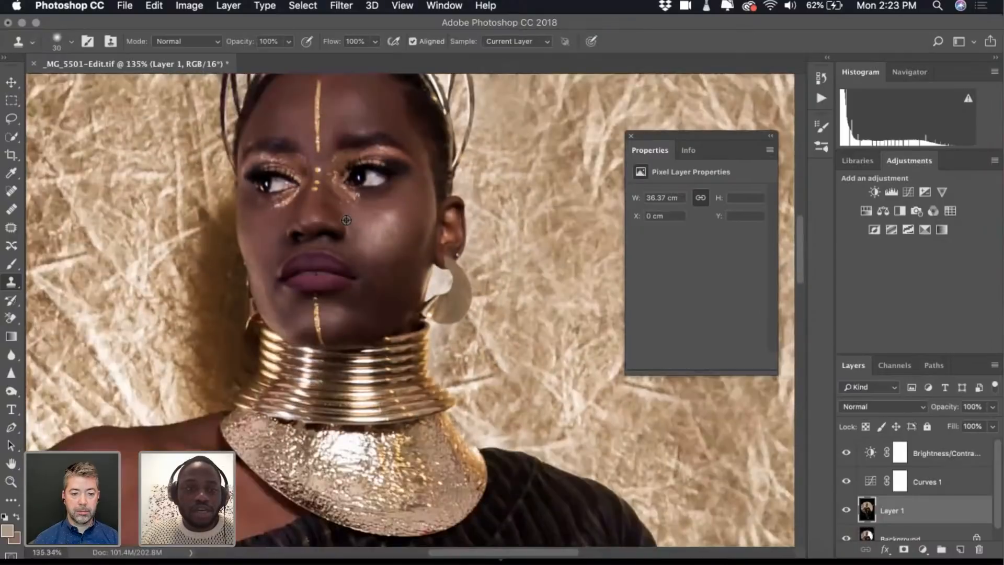
pyautogui.scroll(7, 363, 224)
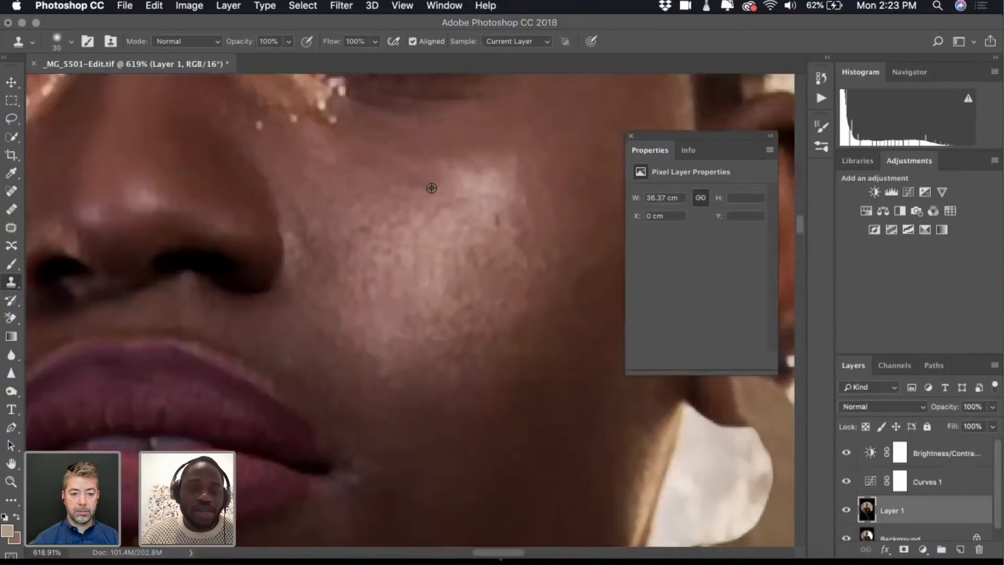
pyautogui.scroll(-7, 338, 242)
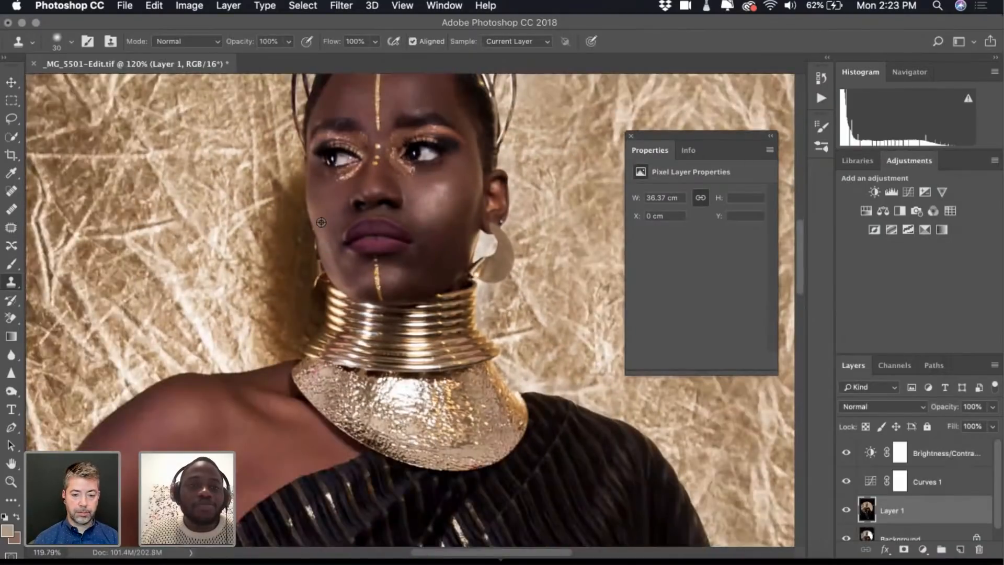
pyautogui.scroll(-4, 321, 222)
pyautogui.scroll(-1, 321, 221)
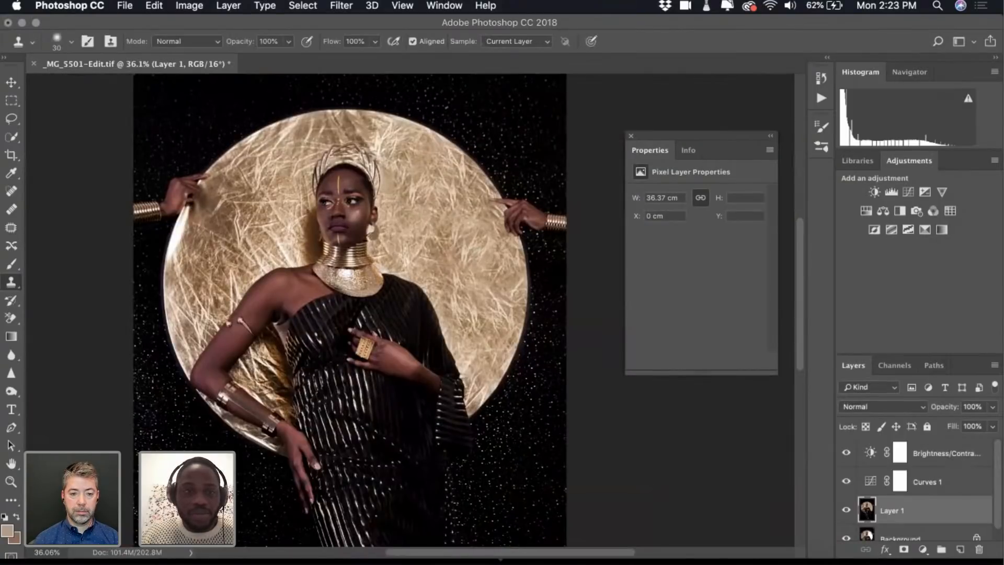
pyautogui.scroll(-4, 511, 335)
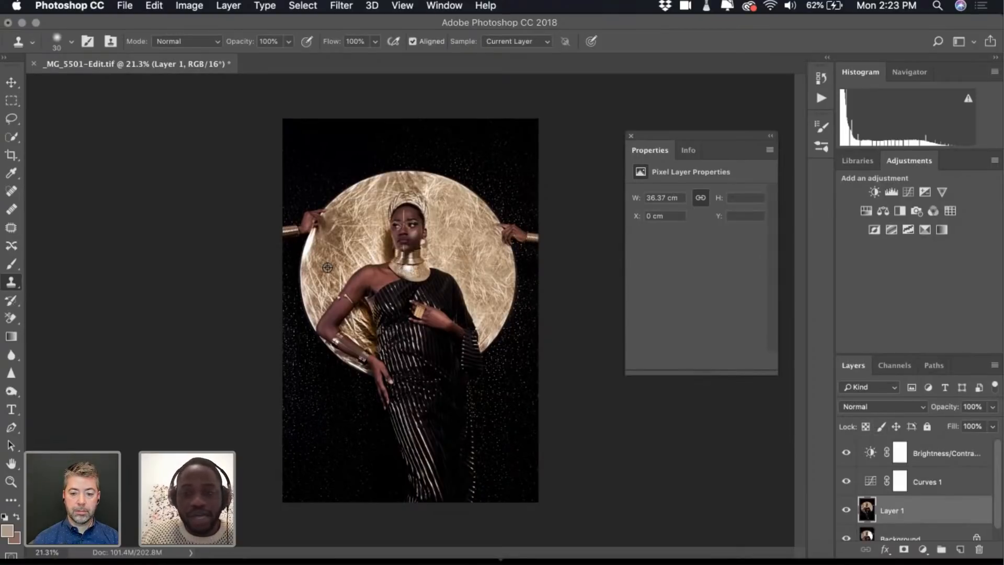
pyautogui.scroll(6, 327, 267)
pyautogui.scroll(4, 328, 267)
pyautogui.scroll(-2, 327, 267)
pyautogui.scroll(1, 327, 267)
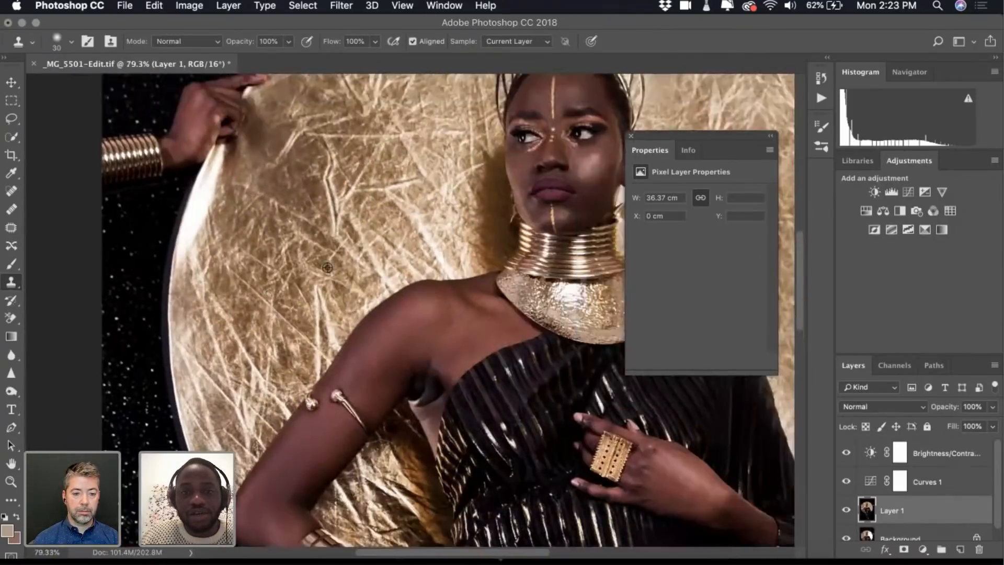
pyautogui.scroll(-5, 327, 267)
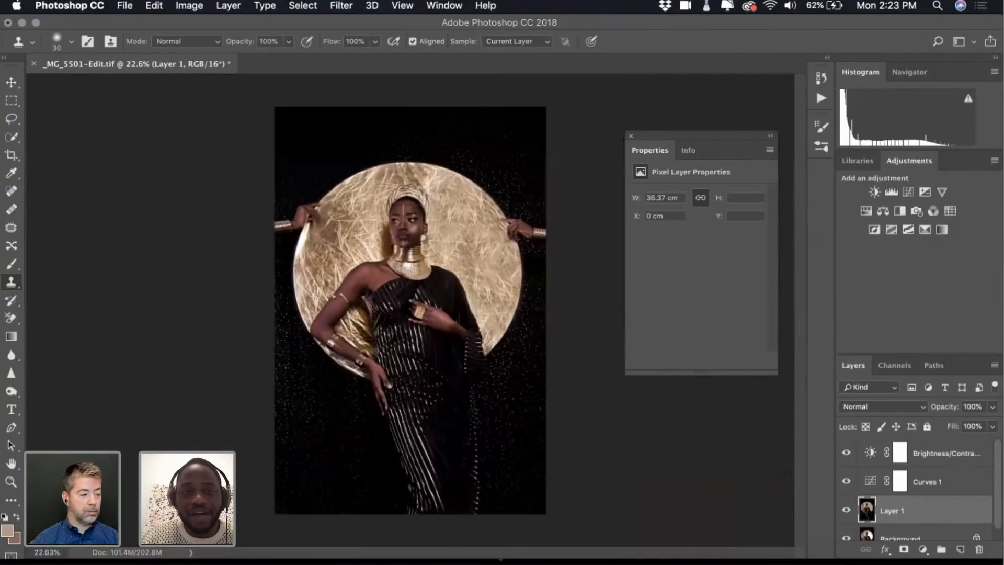
# Apply Smart Sharpen to Layer 1 with Amount 177%, Radius 2.2 px, Reduce Noise 13% and Remove set to Lens Blur
pyautogui.click(341, 5)
pyautogui.moveTo(372, 6)
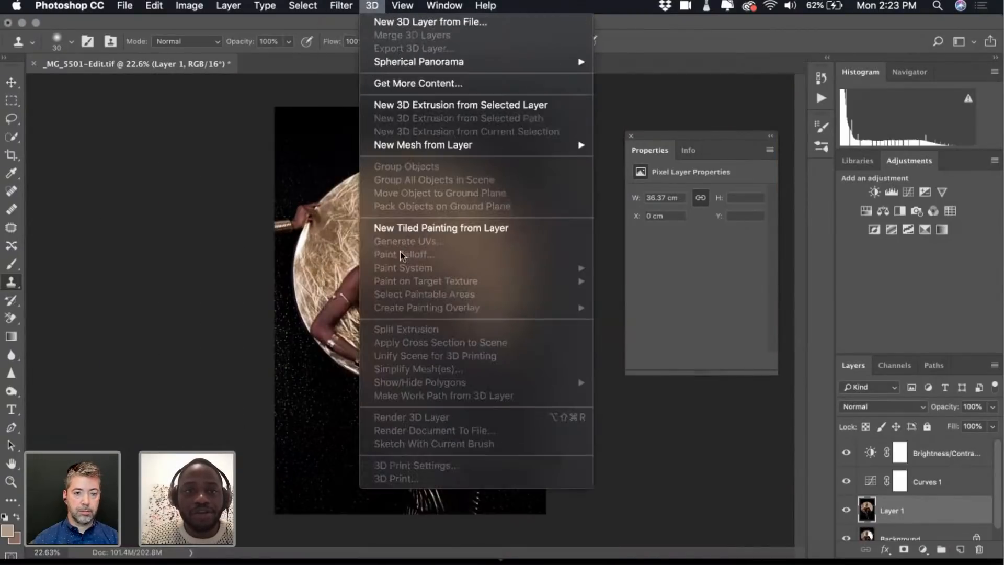
pyautogui.moveTo(341, 5)
pyautogui.moveTo(414, 252)
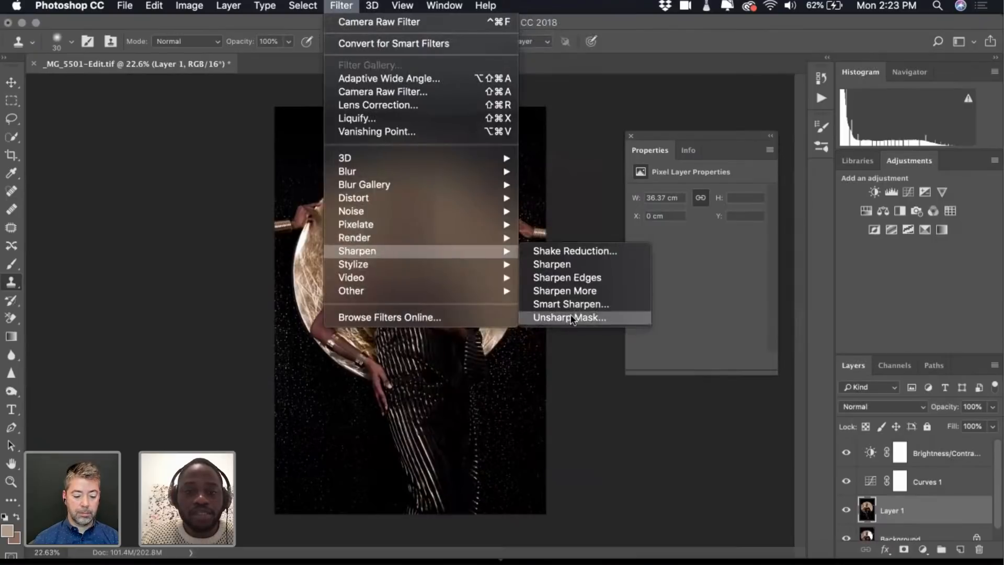
pyautogui.click(588, 304)
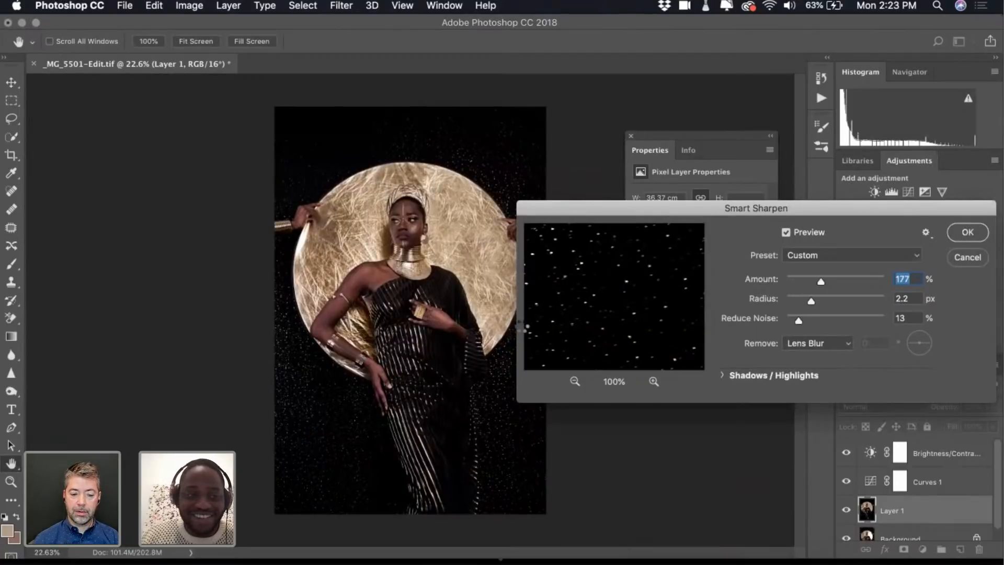
pyautogui.press('Return')
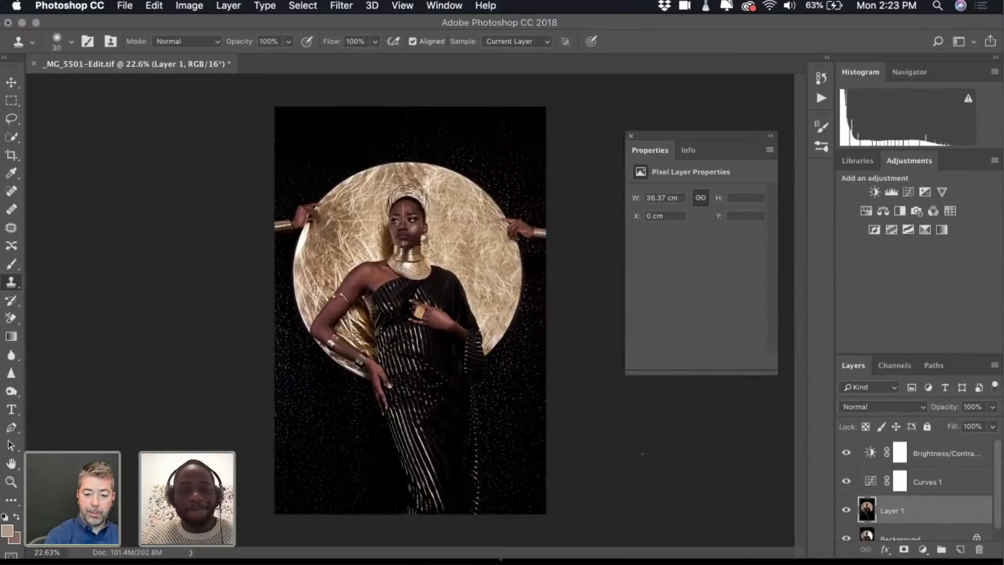
# Merge all visible layers into the Background layer and close the floating Properties panel
pyautogui.press('super+shift+e')
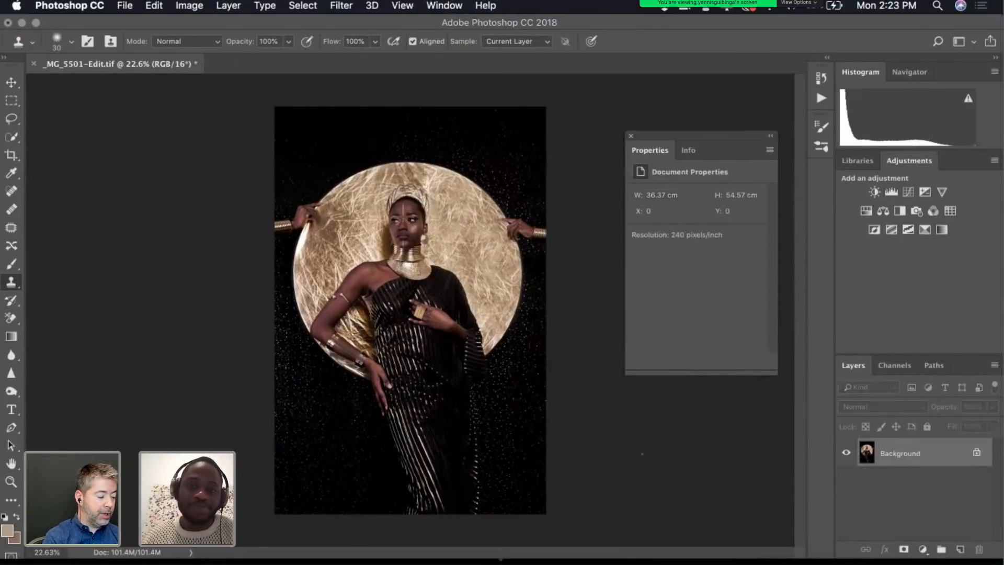
pyautogui.click(631, 136)
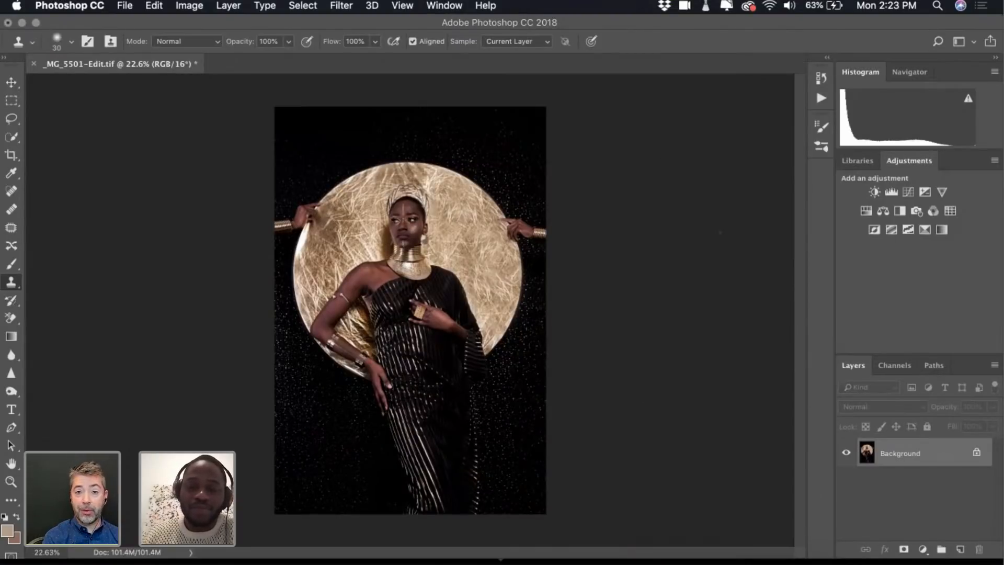